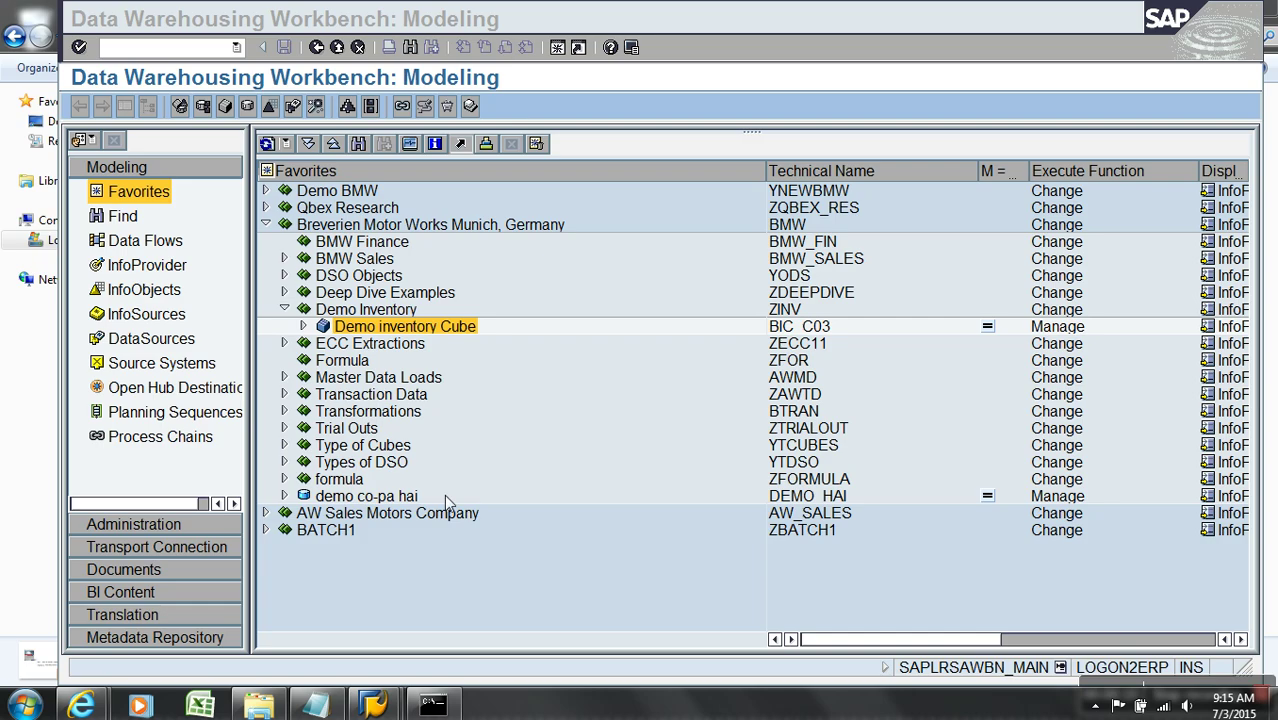
# Display the data records of the Demo inventory Cube without restricting the selection or output fields
pyautogui.rightClick(453, 328)
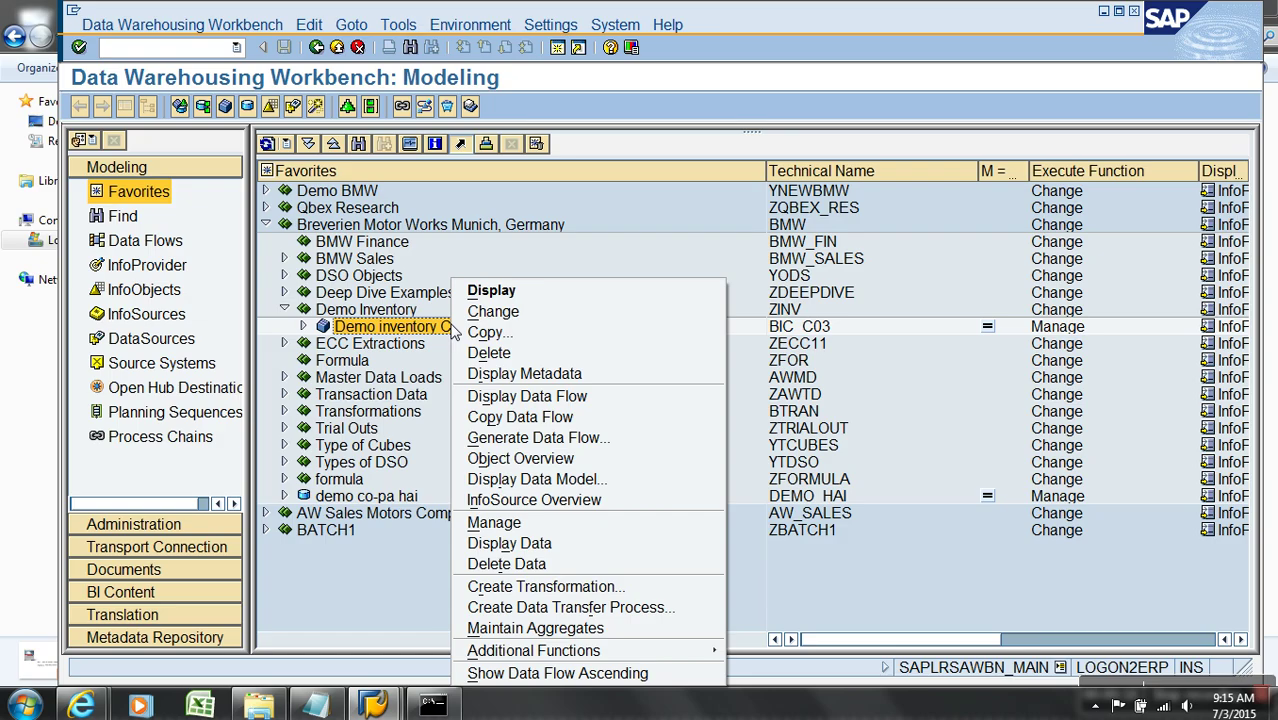
pyautogui.click(540, 544)
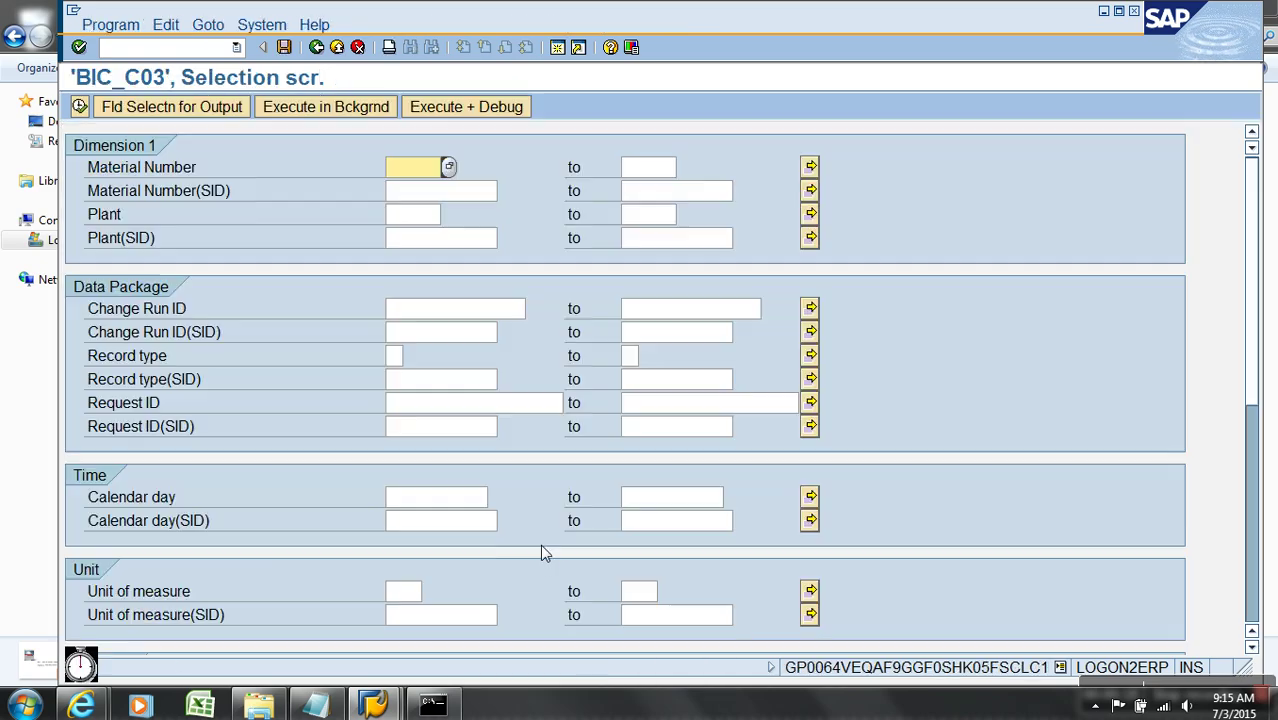
pyautogui.click(165, 106)
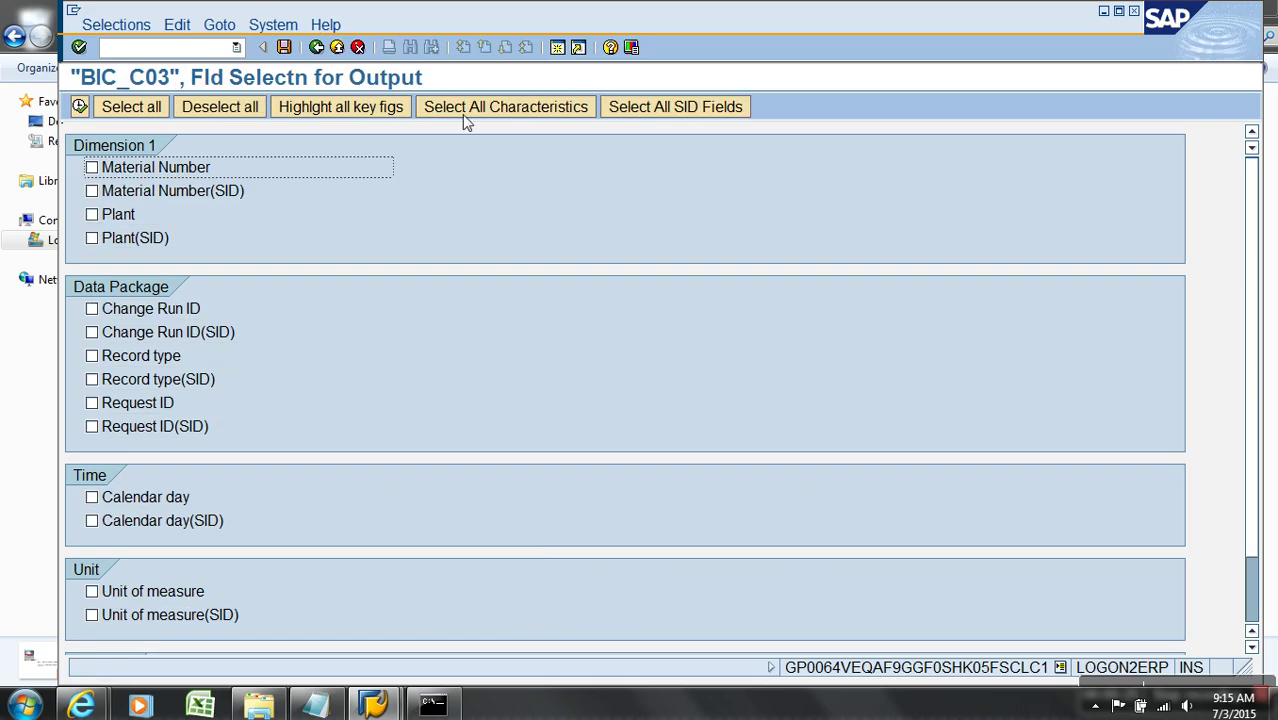
pyautogui.click(80, 106)
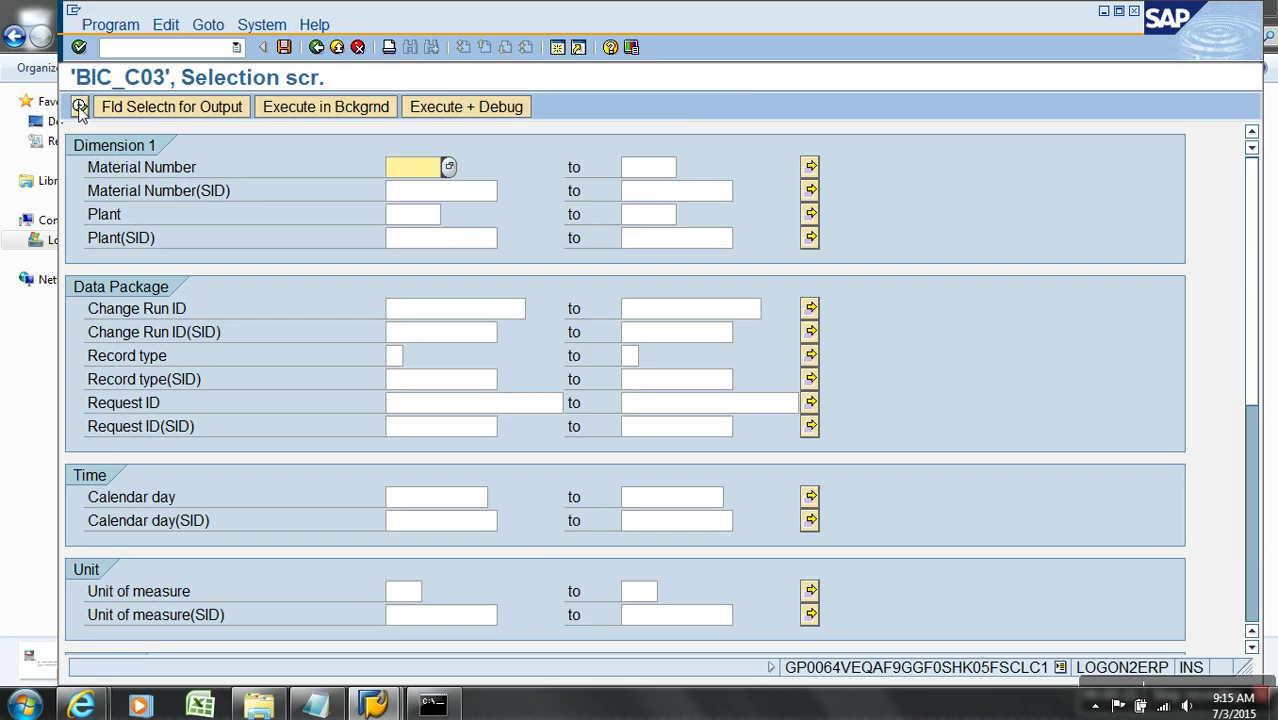
pyautogui.click(80, 106)
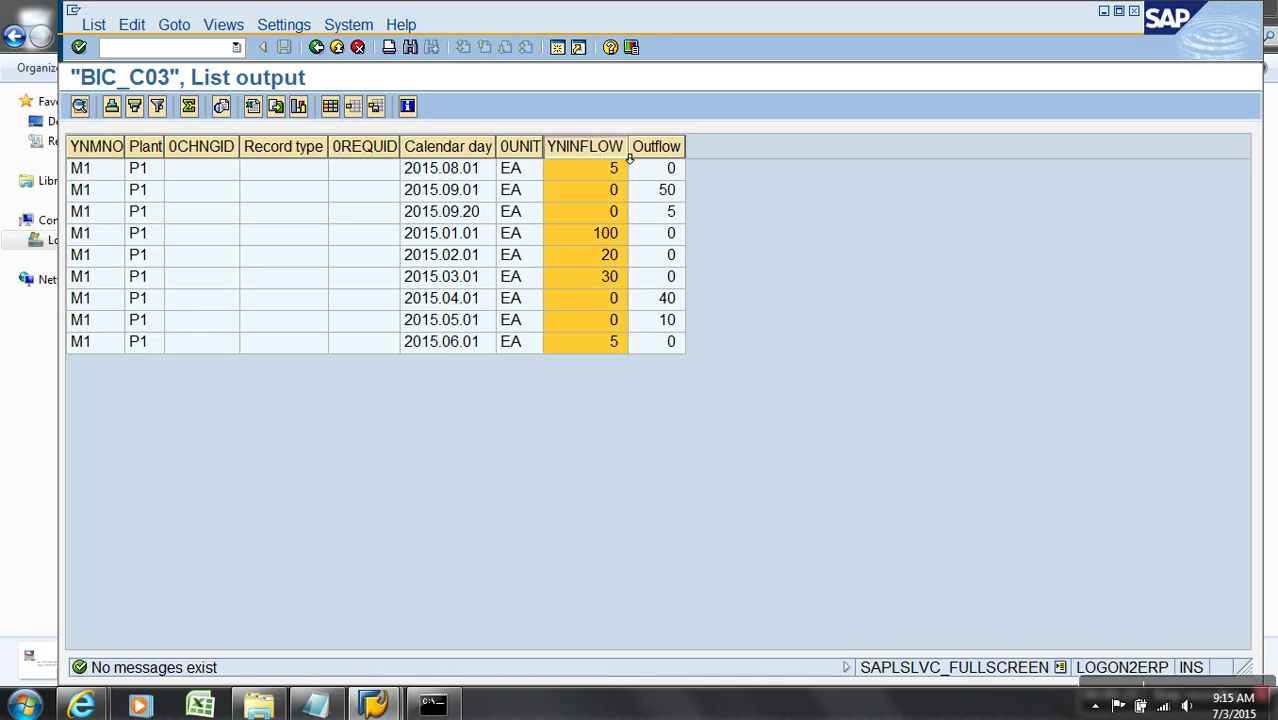
# Total the inflow and outflow columns of the listing, examine them against material and plant, and return to the workbench
pyautogui.click(188, 106)
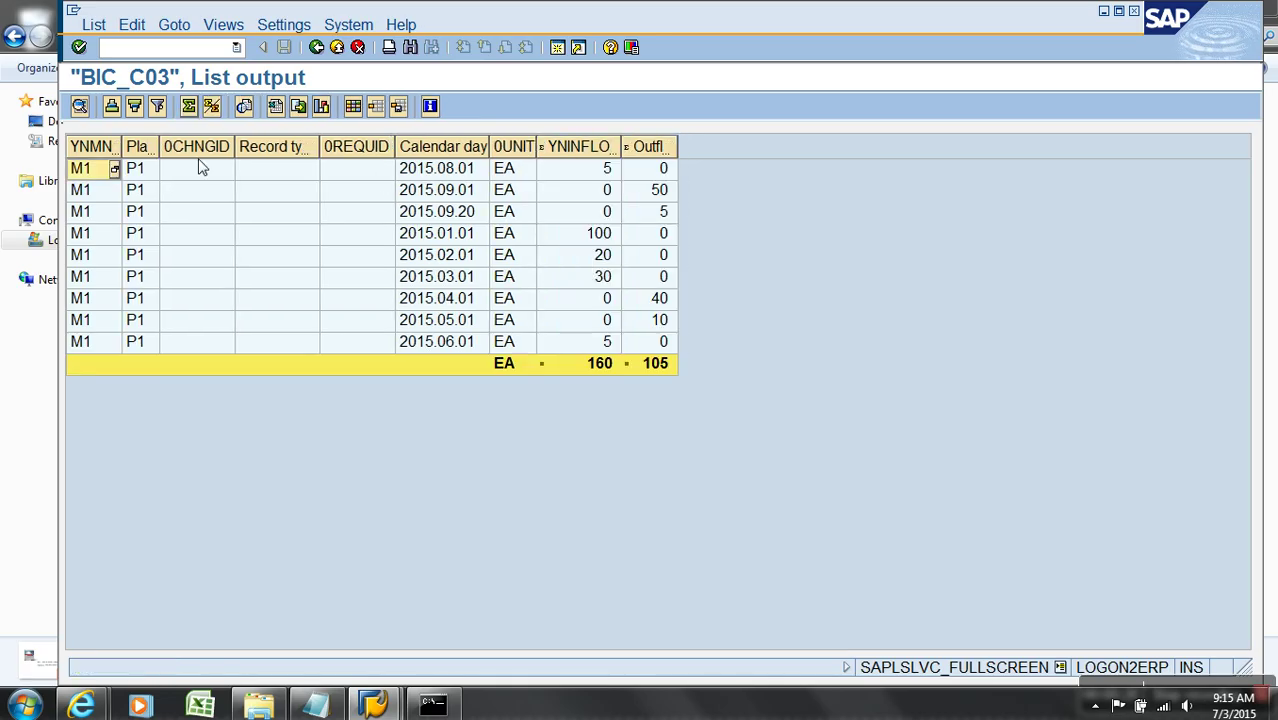
pyautogui.click(600, 364)
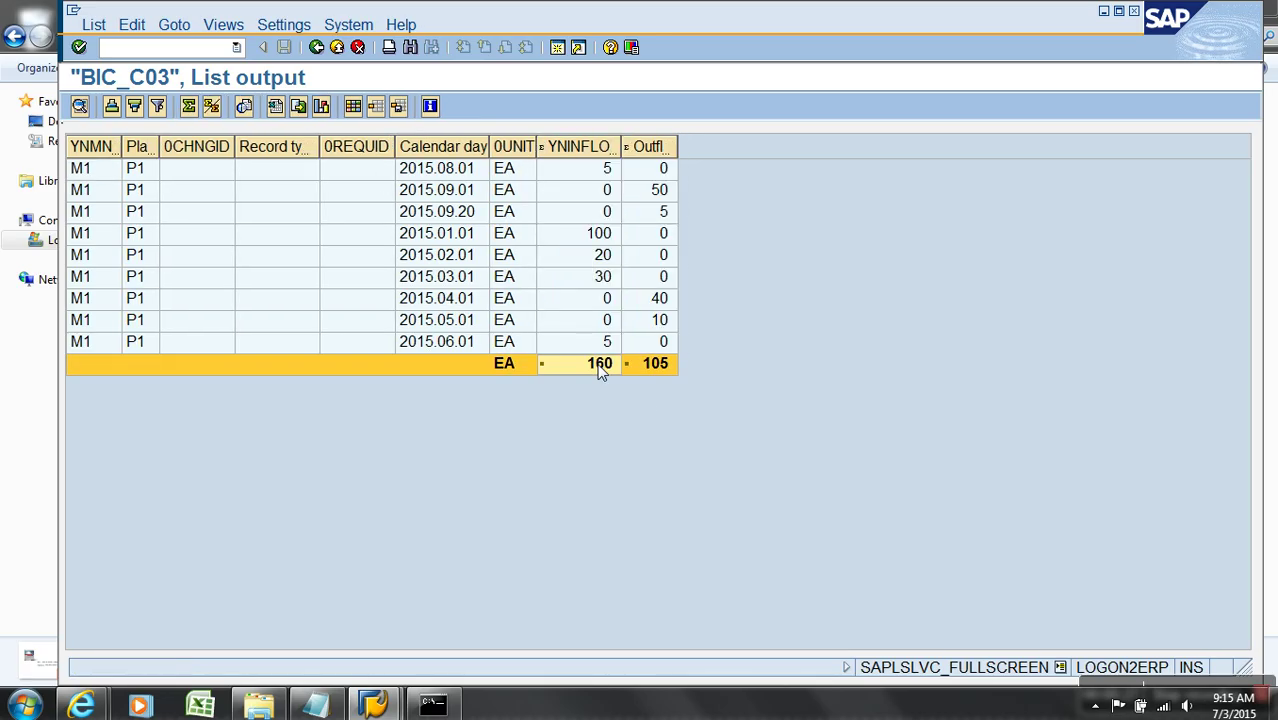
pyautogui.click(651, 364)
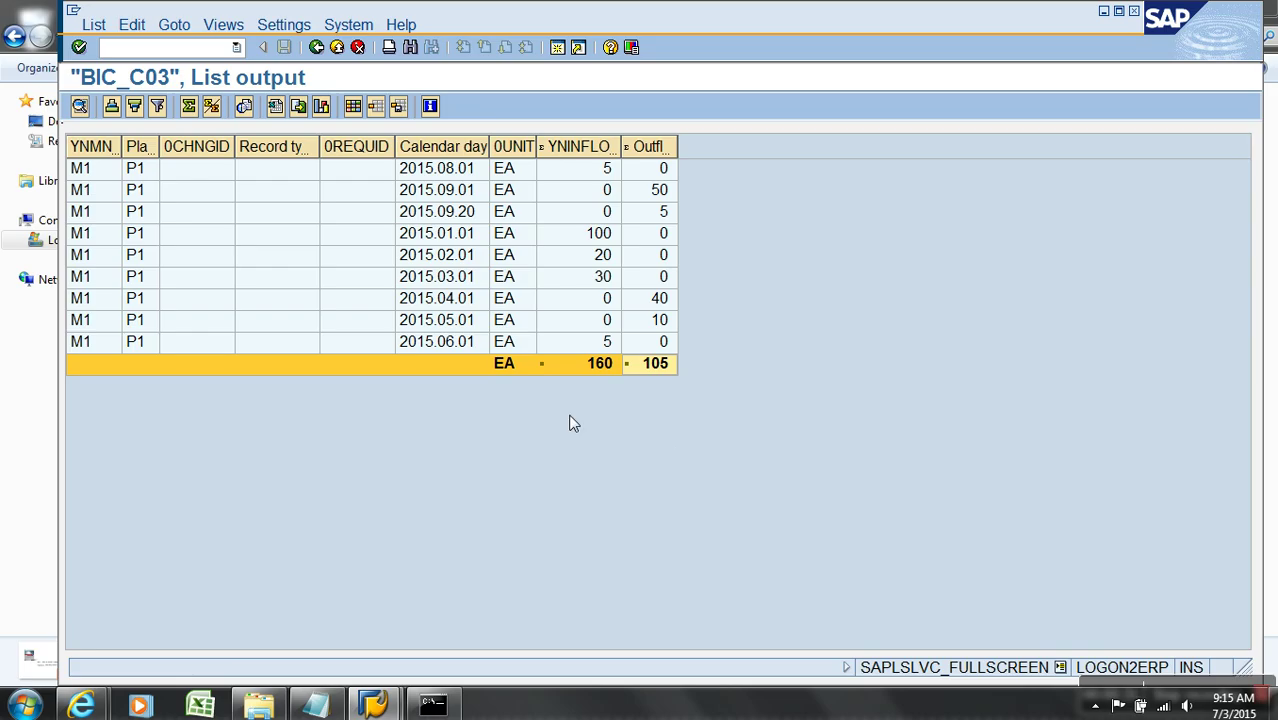
pyautogui.click(113, 152)
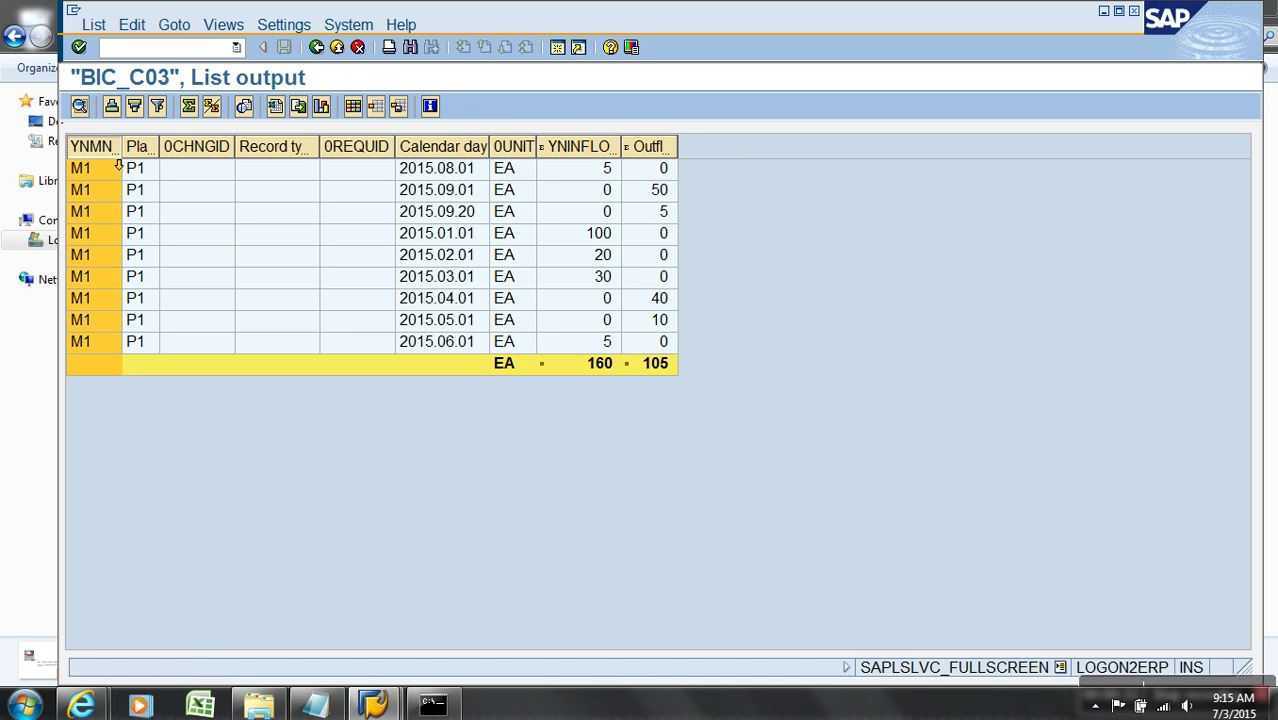
pyautogui.keyDown('ctrl'); pyautogui.click(140, 146); pyautogui.keyUp('ctrl')
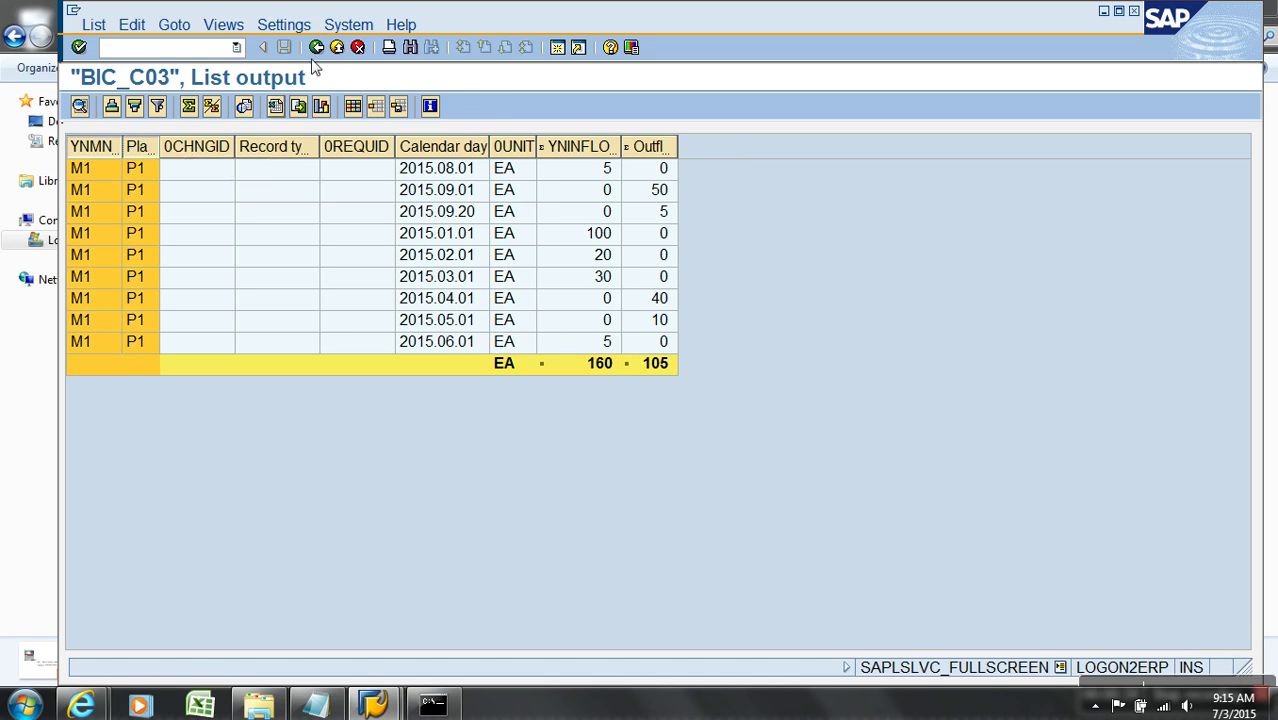
pyautogui.click(338, 48)
pyautogui.click(338, 48)
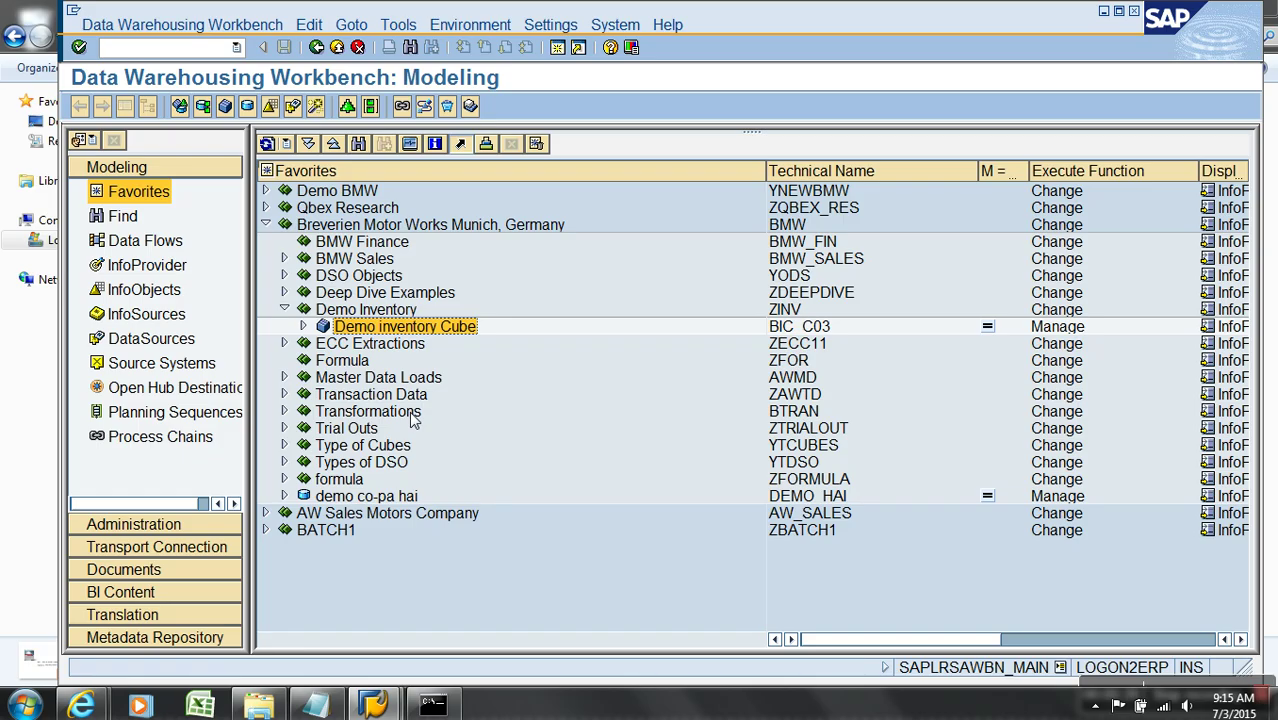
# Try to create a key figure InfoObject YDEMAND with the long description "Demands" under reliancemart
pyautogui.click(168, 292)
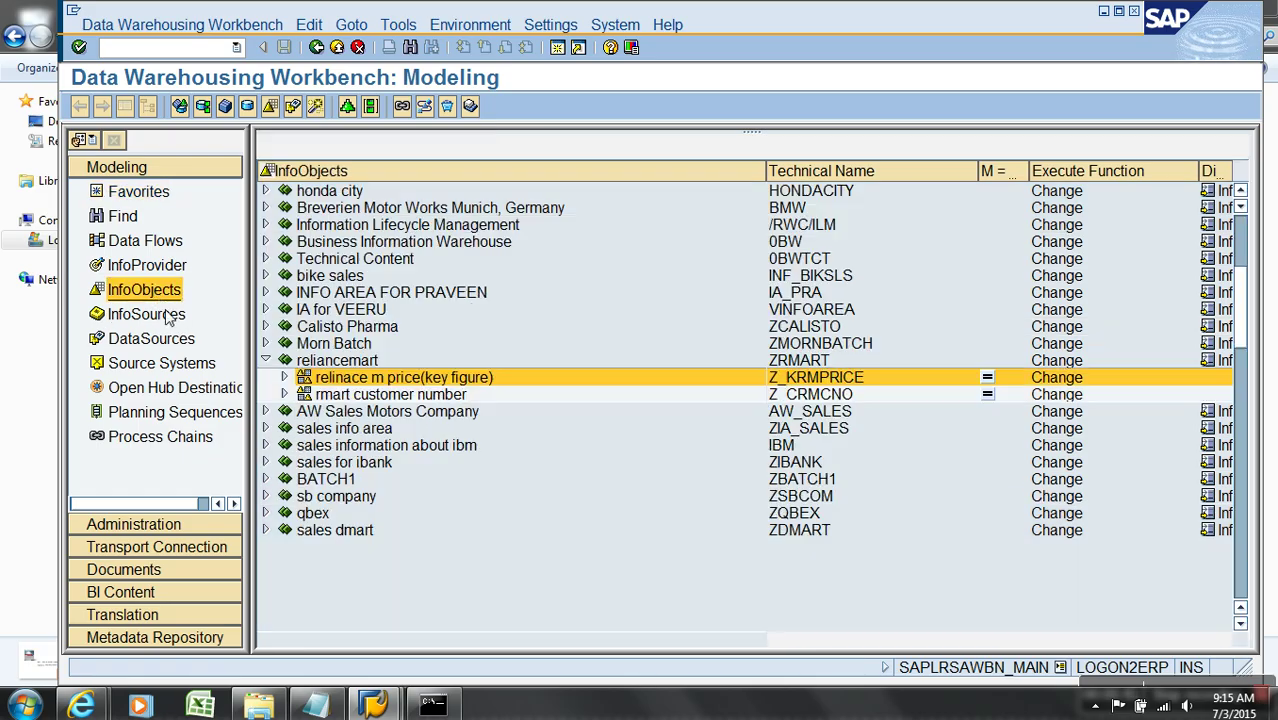
pyautogui.rightClick(410, 379)
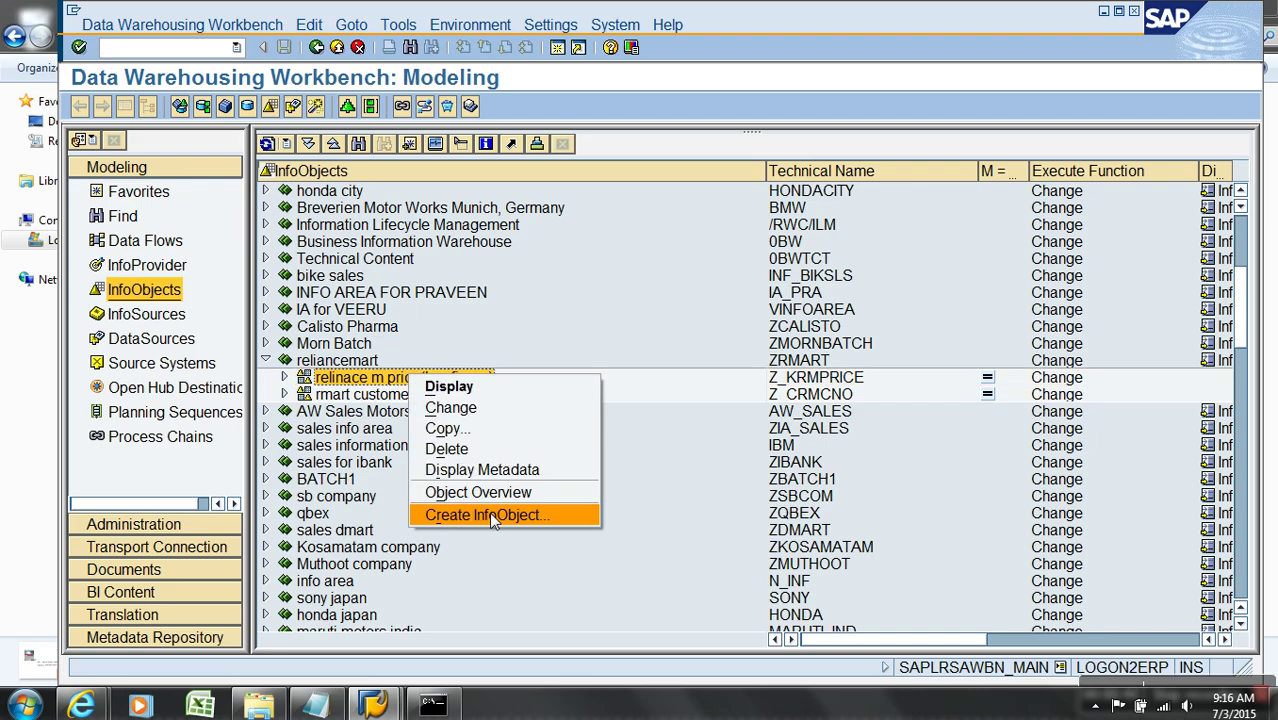
pyautogui.click(489, 514)
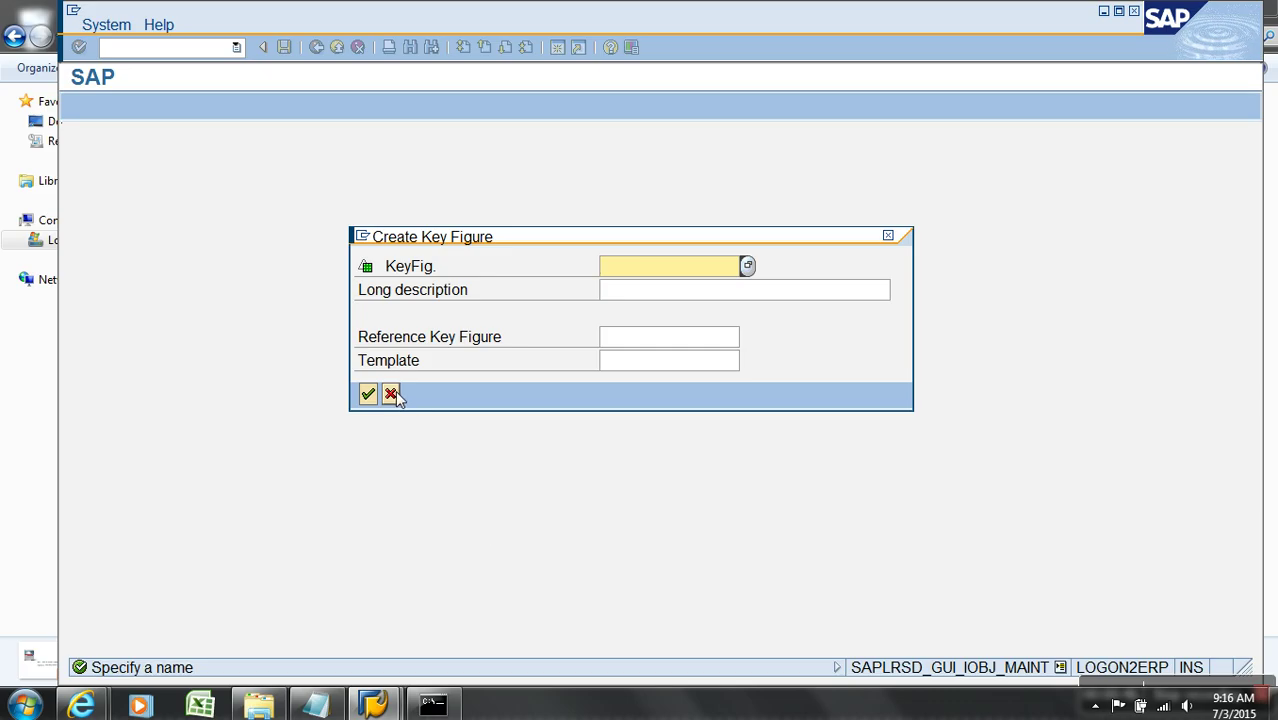
pyautogui.write('ydemand')
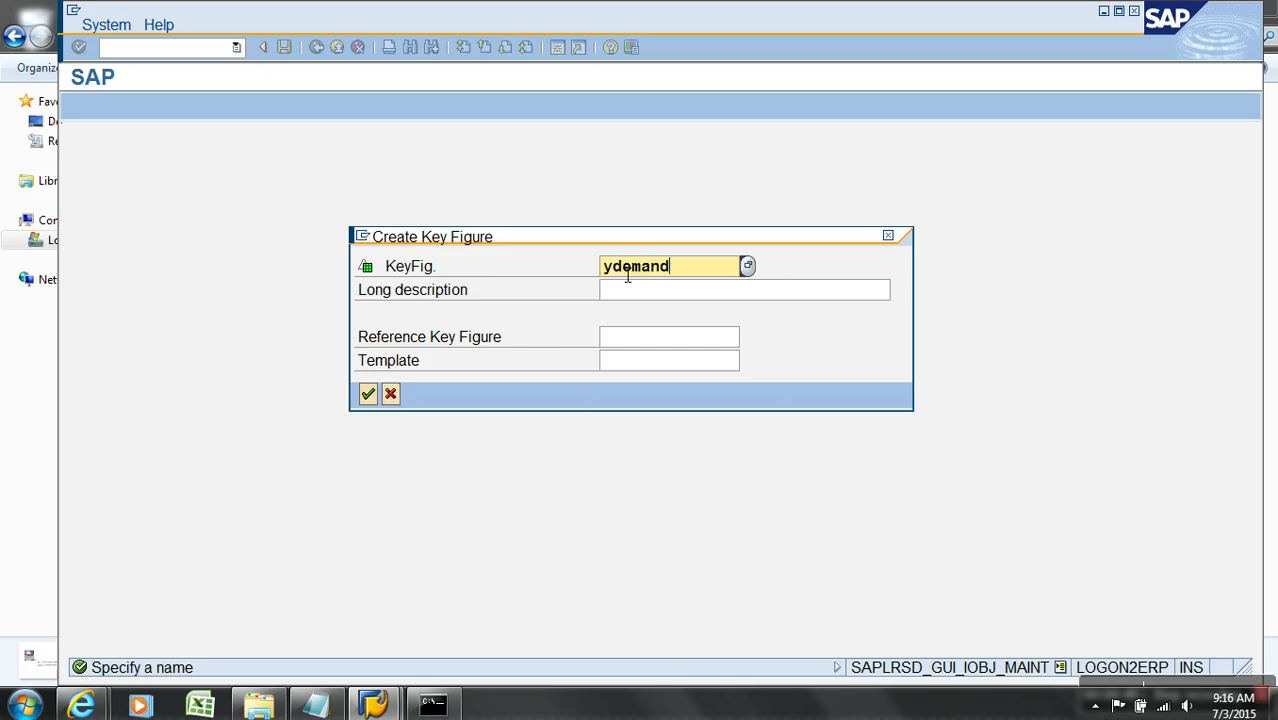
pyautogui.press('Tab')
pyautogui.write('D')
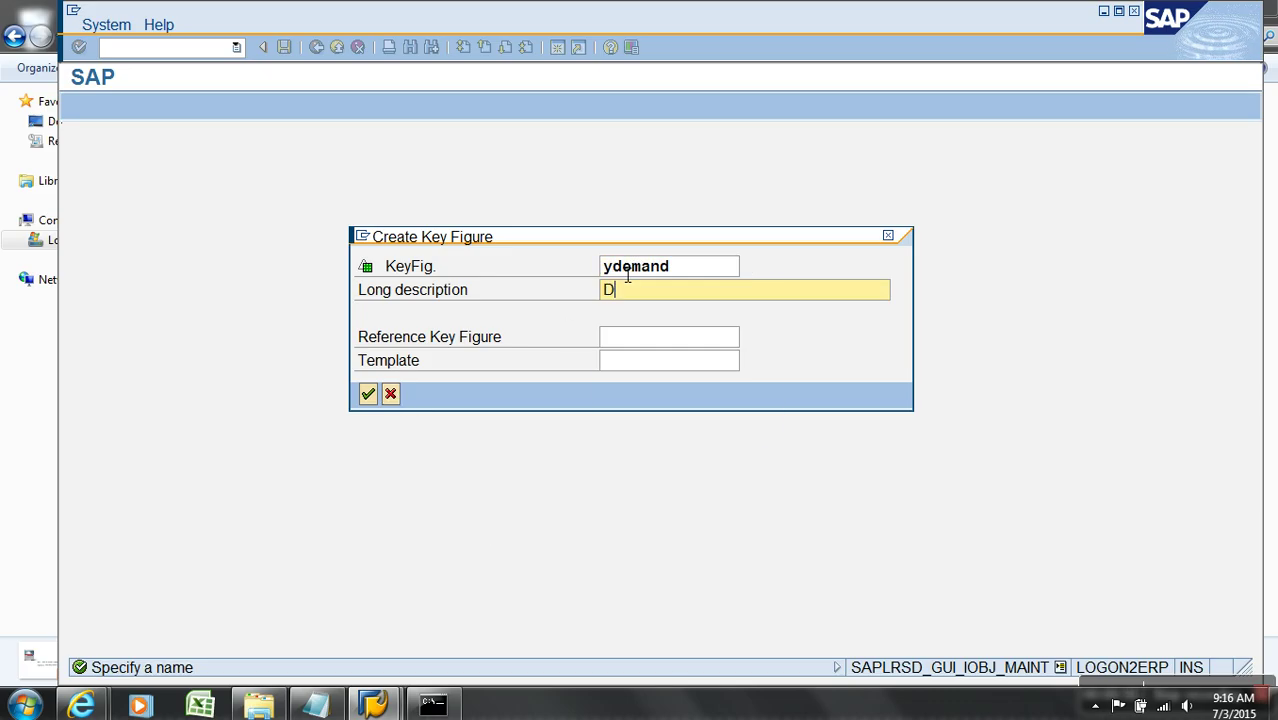
pyautogui.write('emands')
pyautogui.click(368, 393)
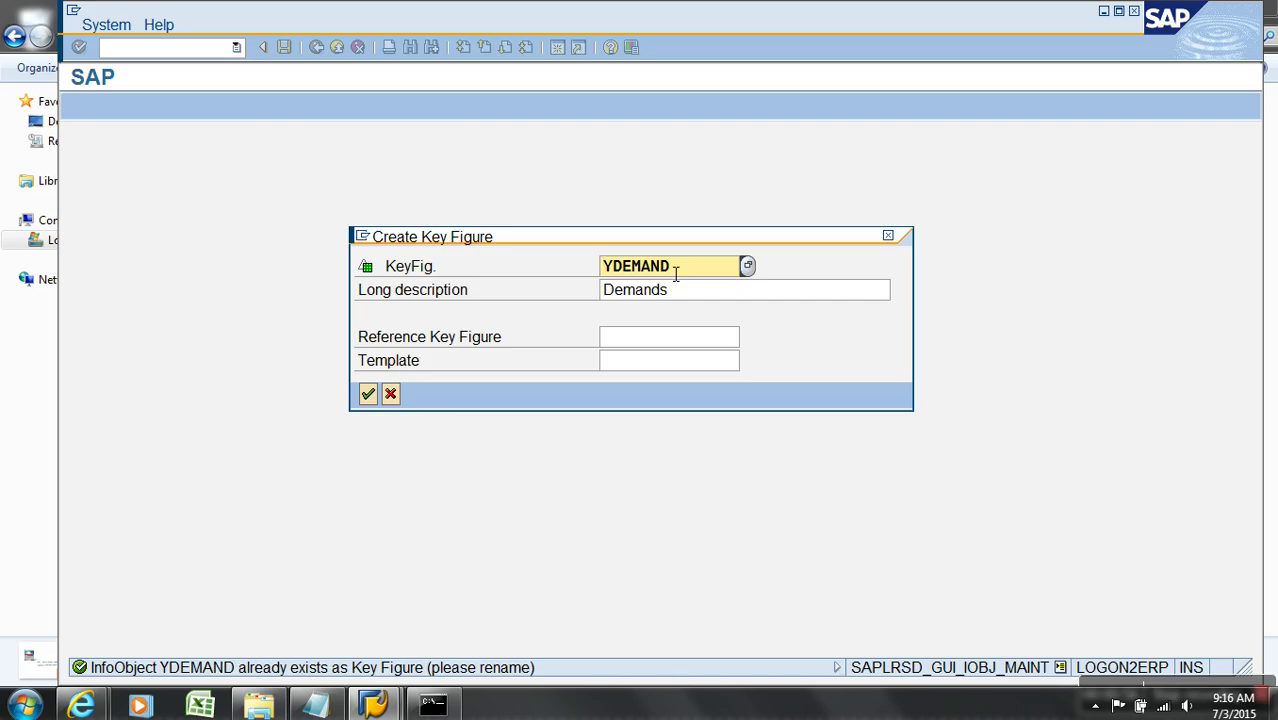
# Rename the new key figure to DEMAND and continue to its detail settings
pyautogui.press('Home')
pyautogui.press('Delete')
pyautogui.press('Return')
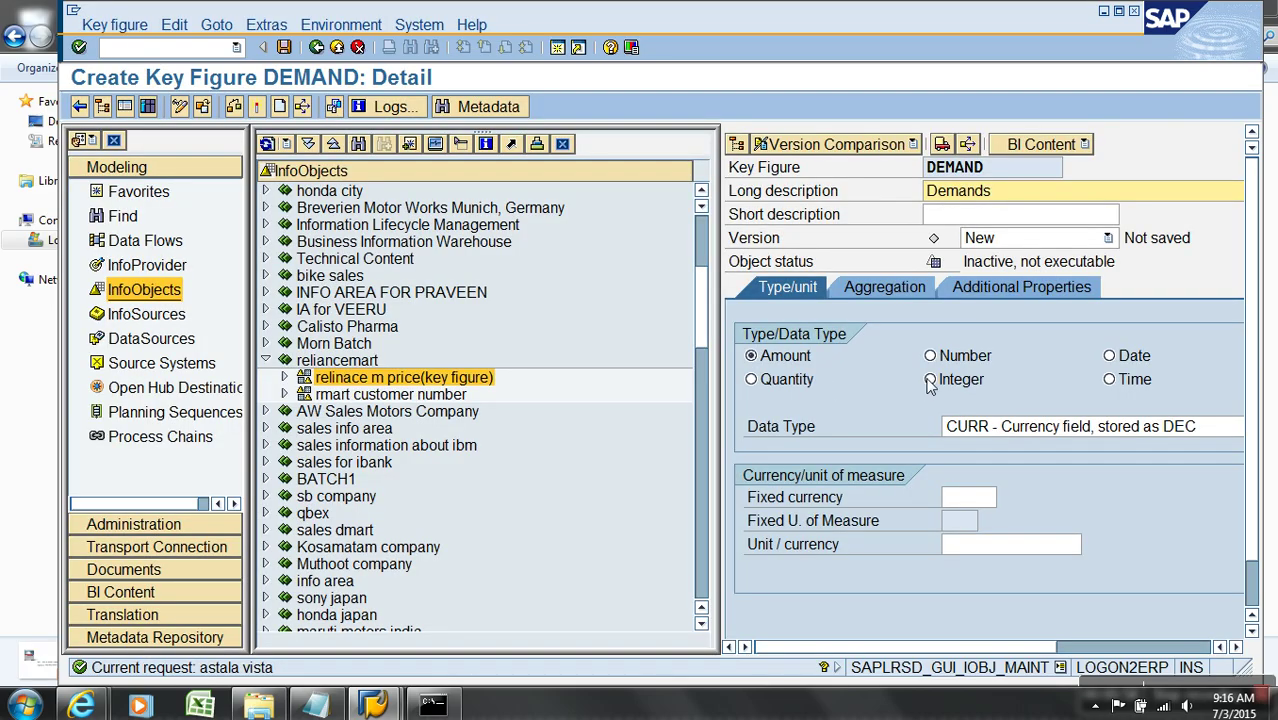
# Set the key figure's type to Quantity with 0UINT as its unit, and try to activate it
pyautogui.click(751, 379)
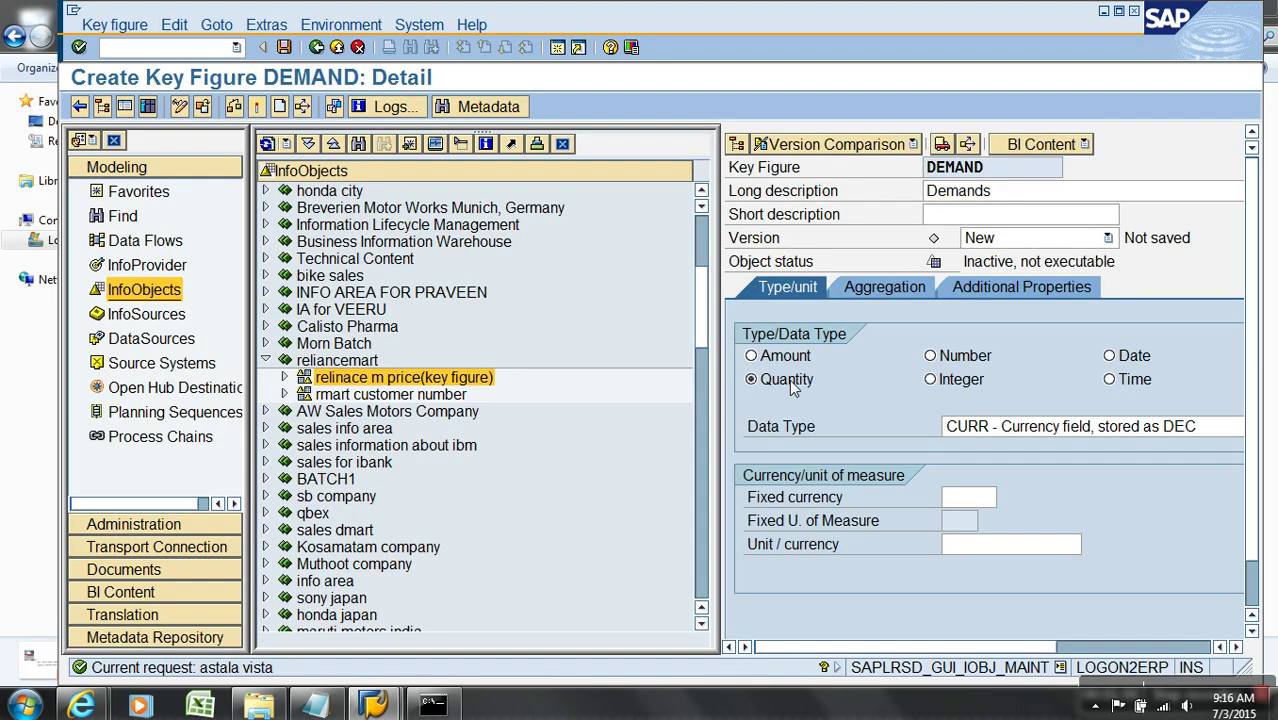
pyautogui.click(968, 520)
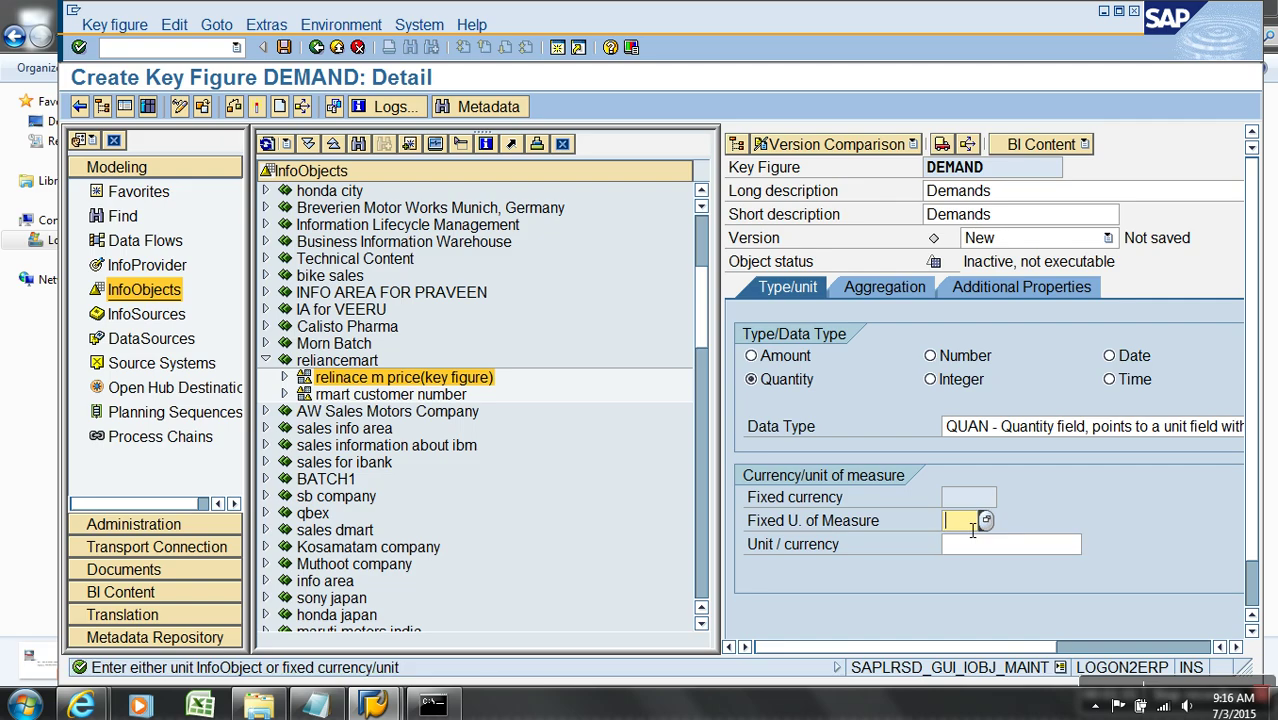
pyautogui.write('ea')
pyautogui.press('BackSpace')
pyautogui.click(1040, 548)
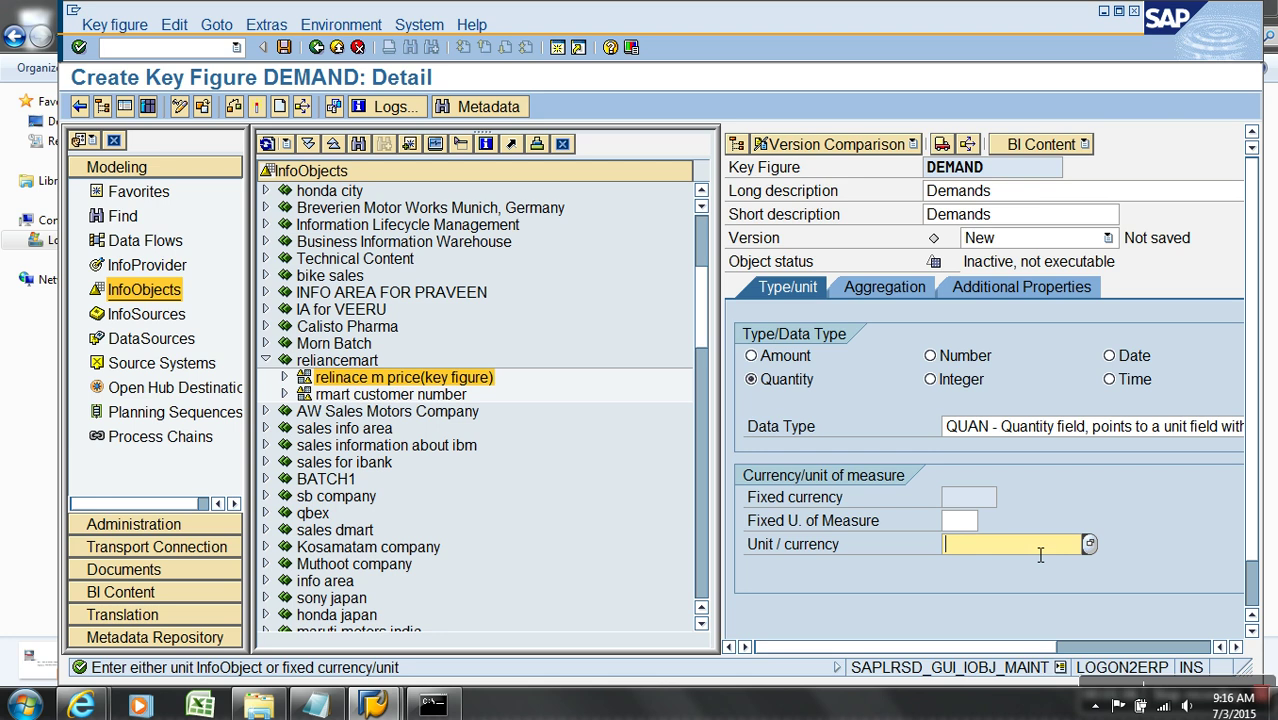
pyautogui.write('0uint')
pyautogui.press('Return')
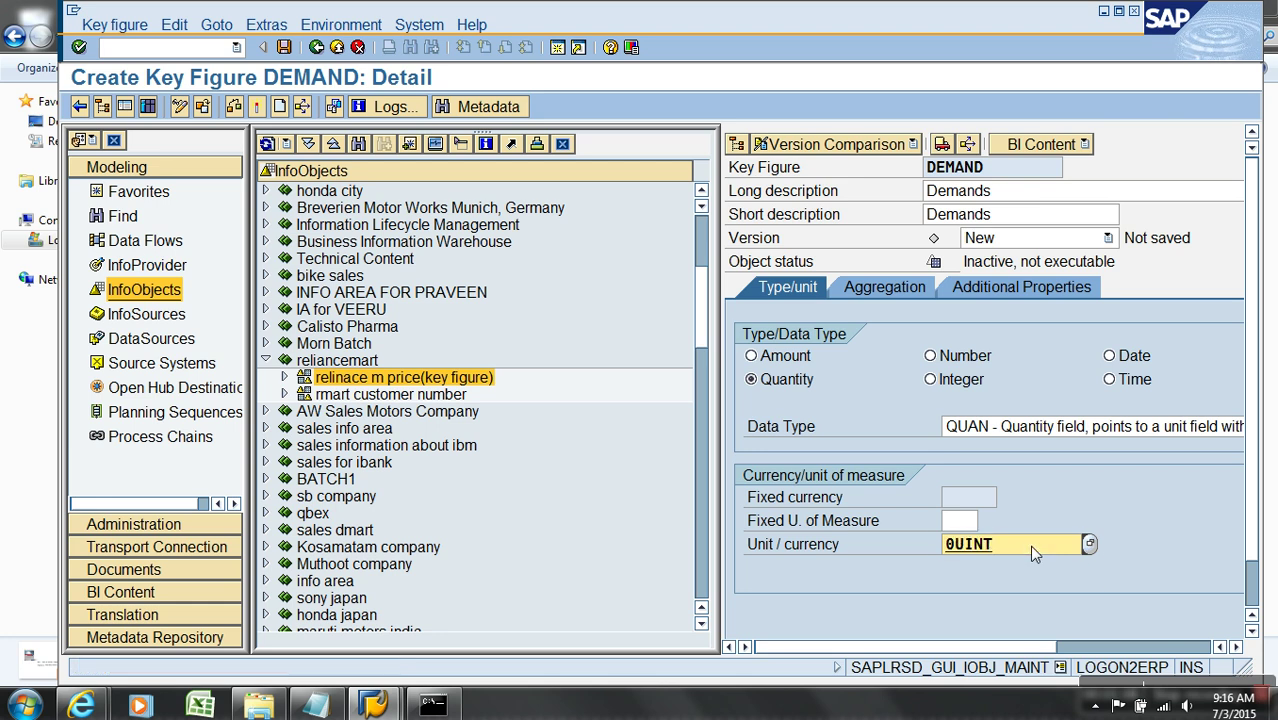
pyautogui.click(257, 108)
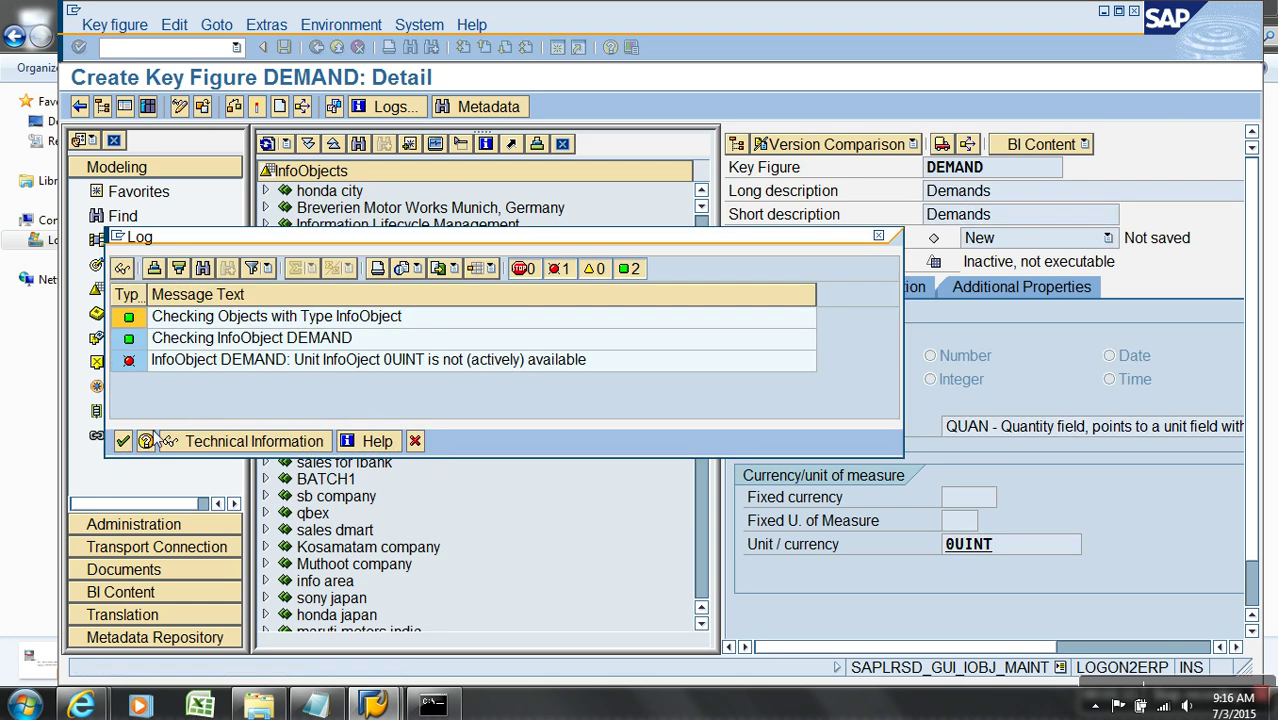
pyautogui.click(123, 441)
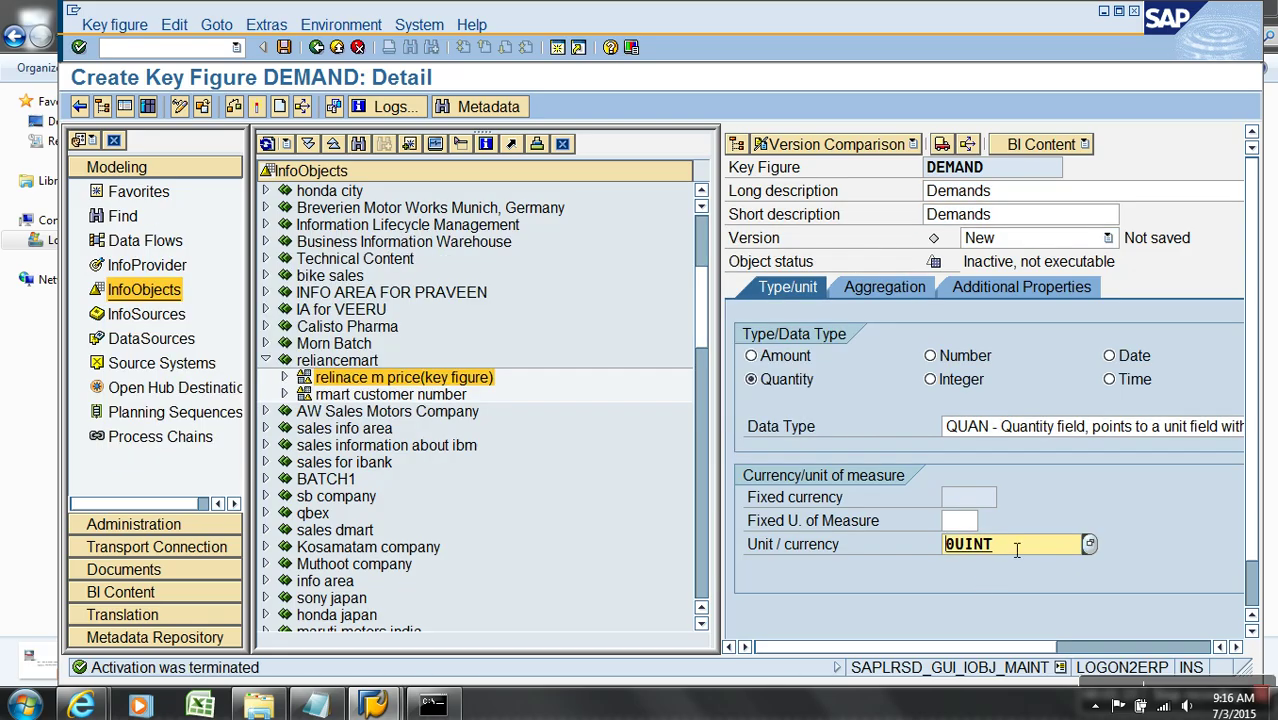
# Change the key figure's unit to 0UNIT and activate it
pyautogui.press('BackSpace')
pyautogui.press('BackSpace')
pyautogui.press('BackSpace')
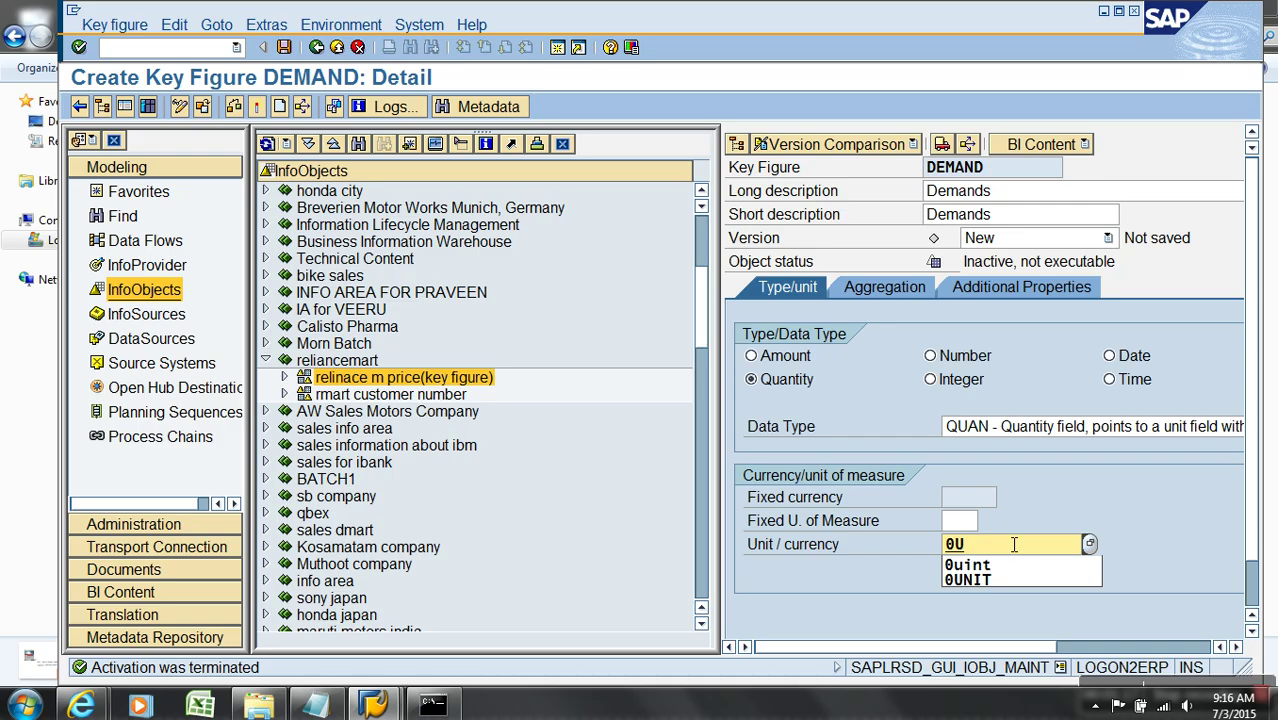
pyautogui.press('Down')
pyautogui.press('Down')
pyautogui.press('Return')
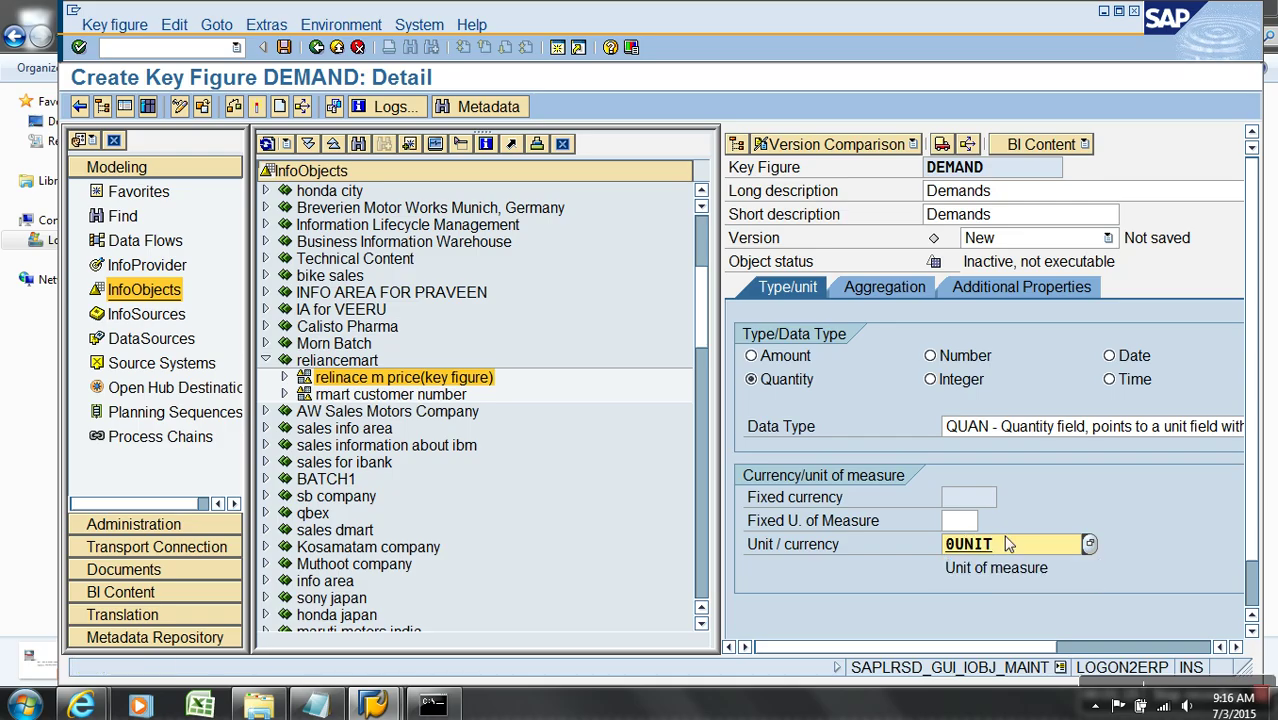
pyautogui.click(257, 107)
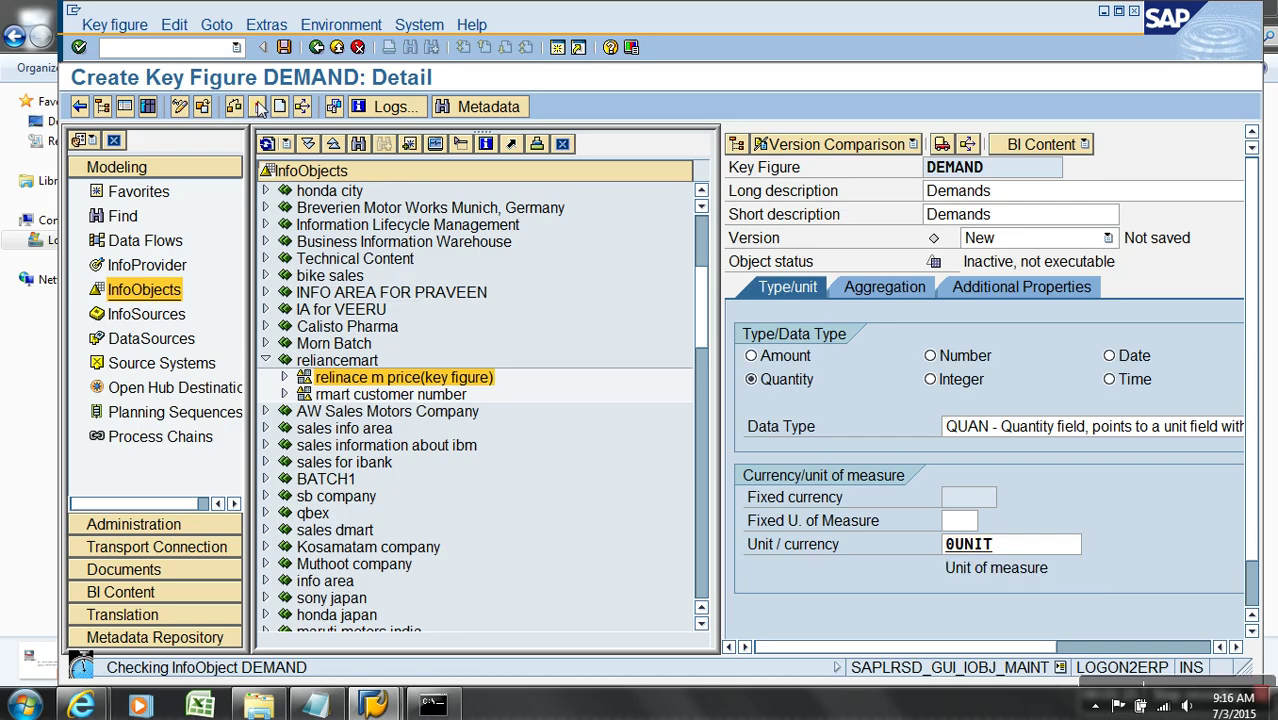
# Leave the key figure maintenance and select the Demo Inventory InfoArea in Favorites
pyautogui.click(338, 49)
pyautogui.click(150, 192)
pyautogui.click(372, 311)
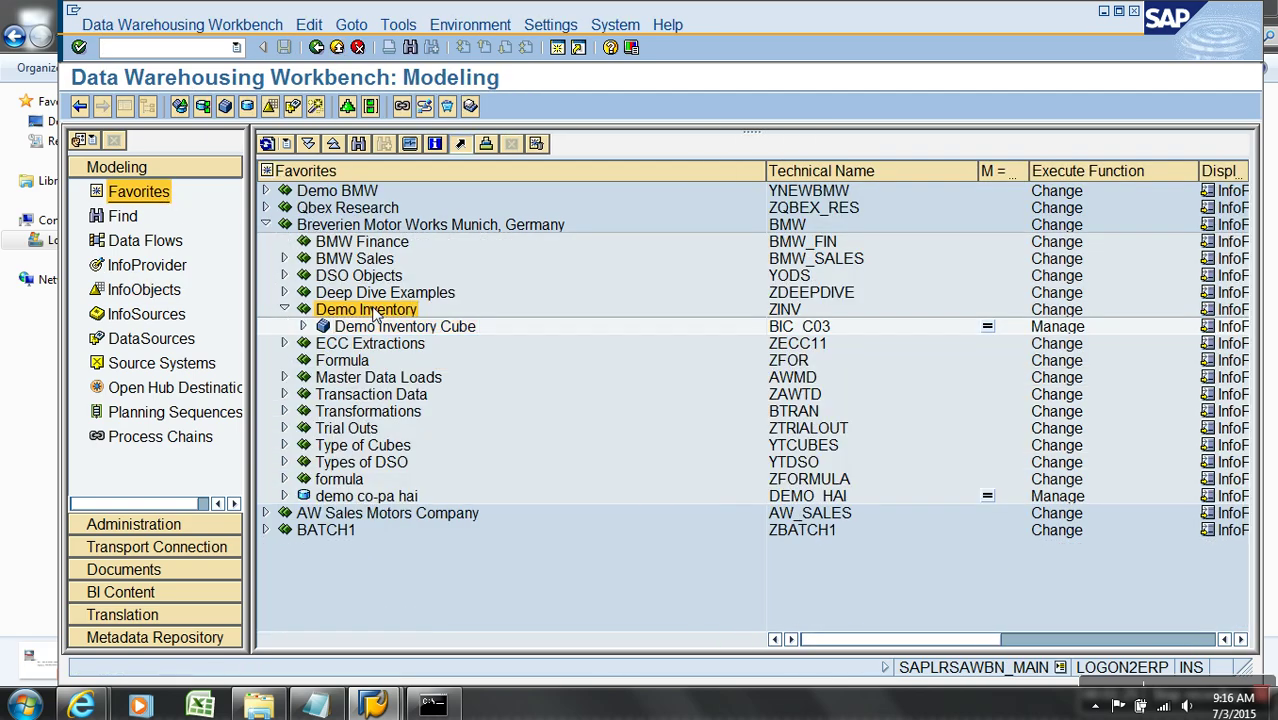
pyautogui.rightClick(374, 313)
pyautogui.click(470, 424)
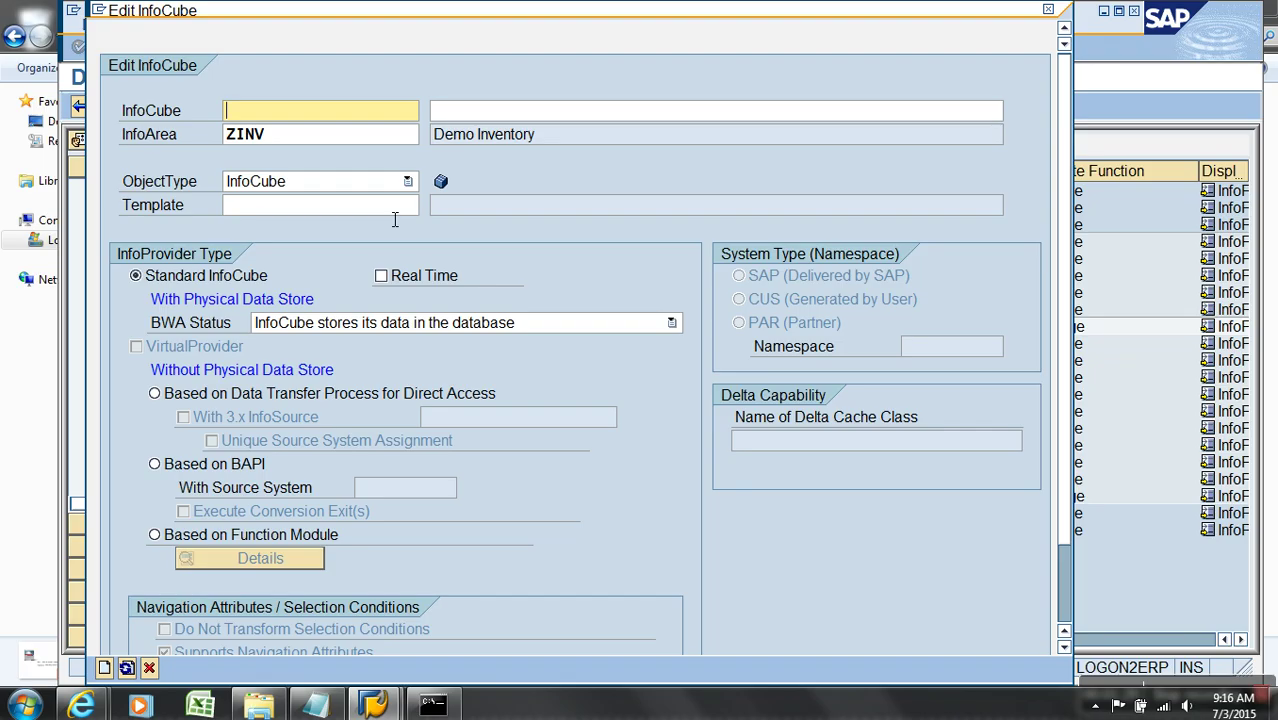
pyautogui.write('zmenads')
pyautogui.press('Tab')
pyautogui.hotkey('shift', 'Tab')
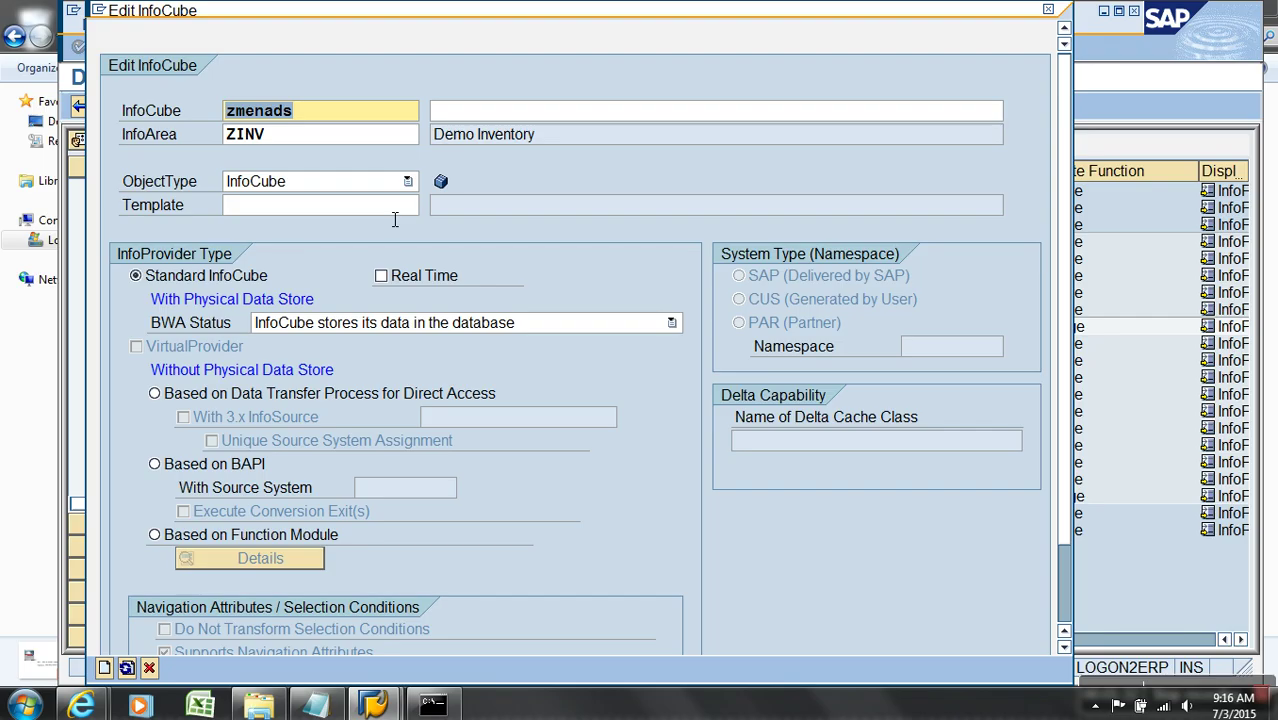
pyautogui.write('demands')
pyautogui.press('Tab')
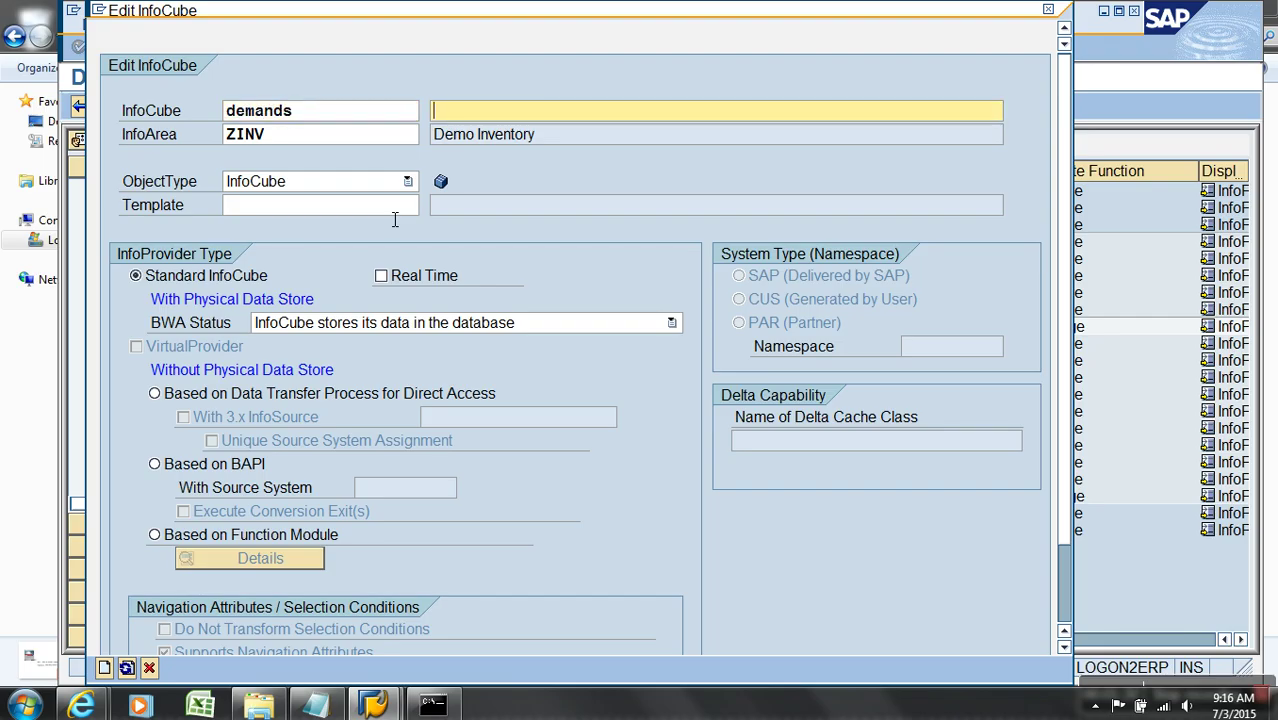
pyautogui.write('Demo Demands')
pyautogui.press('Return')
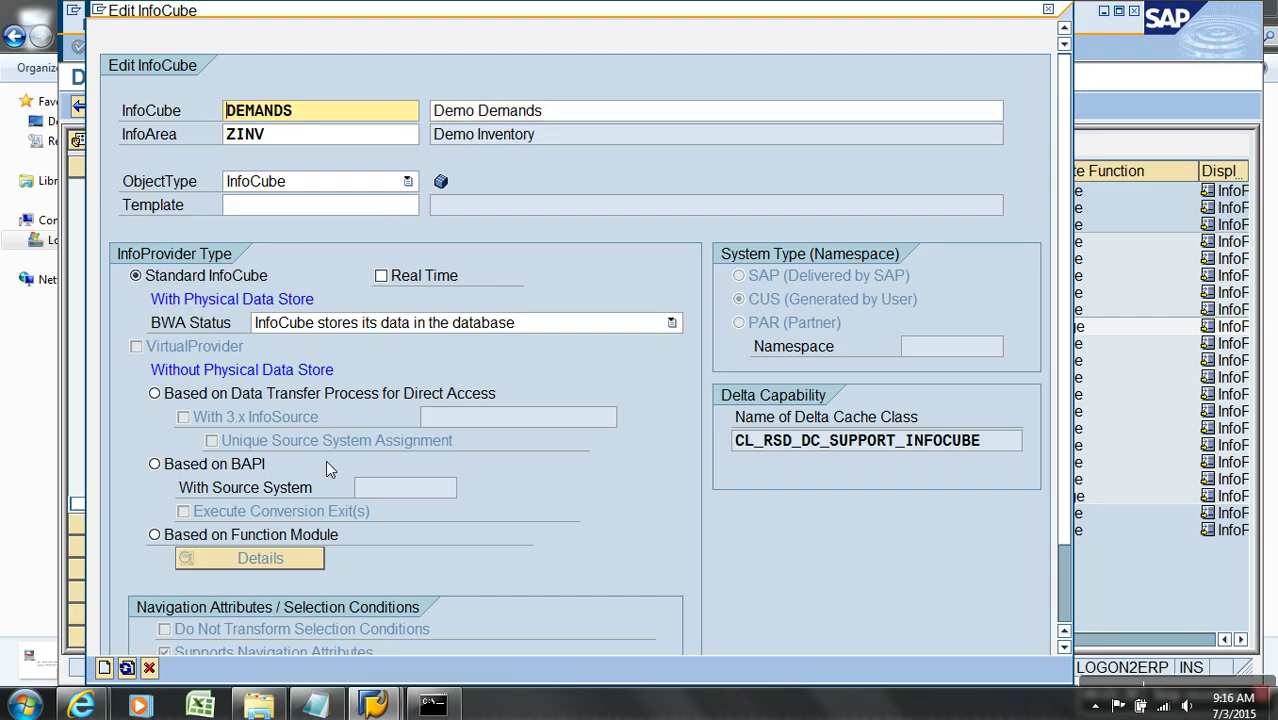
pyautogui.click(104, 667)
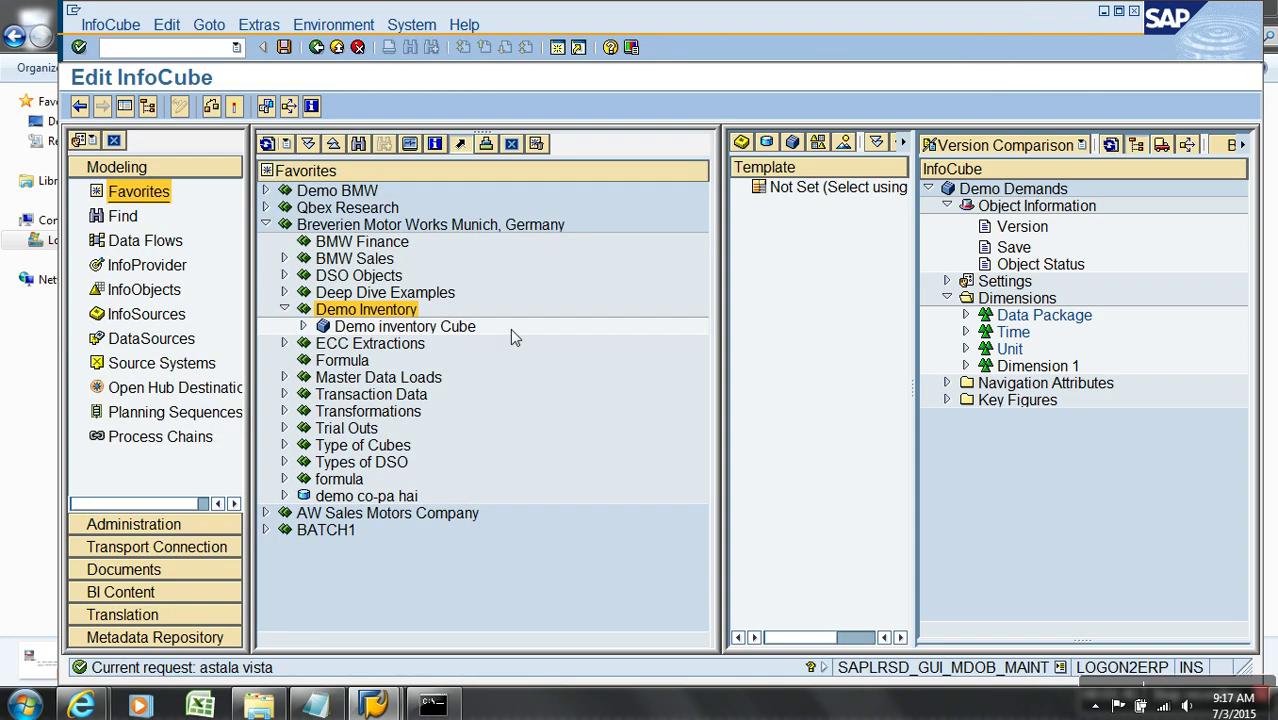
pyautogui.click(357, 47)
pyautogui.click(500, 437)
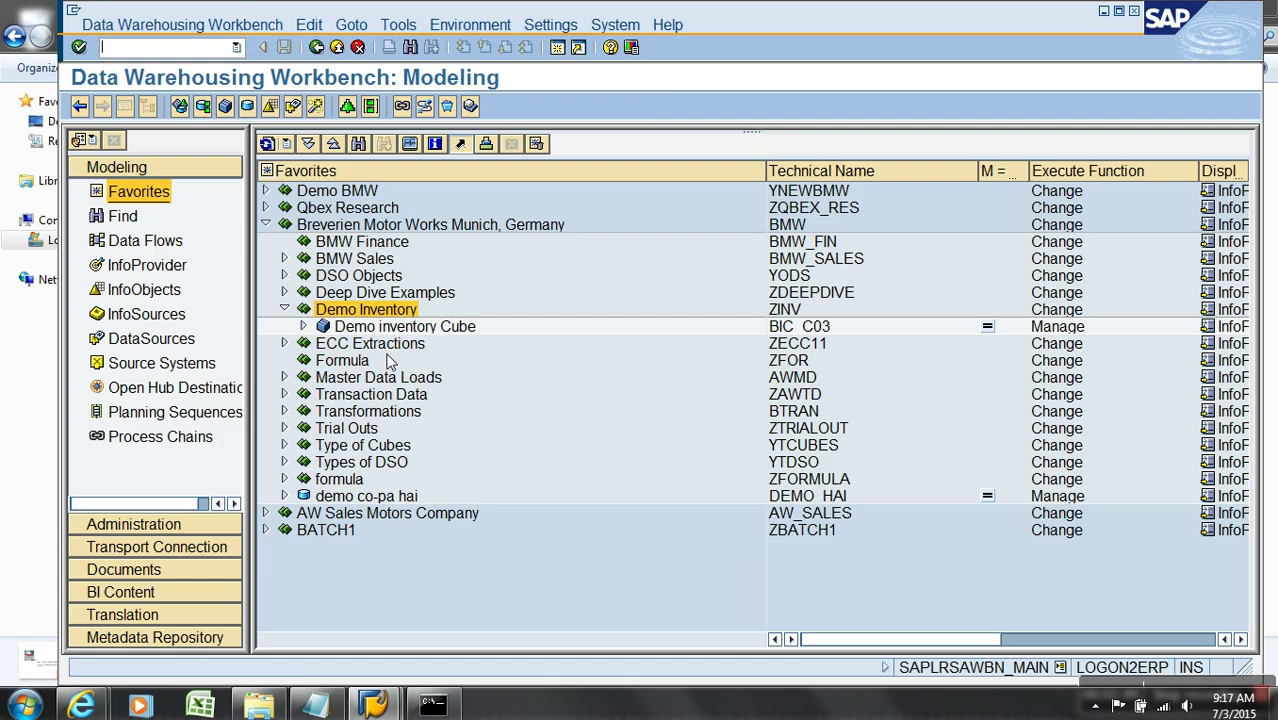
# Create a standard InfoCube named DEMANDS with the description "Demo Demands" in the Demo Inventory InfoArea
pyautogui.rightClick(382, 313)
pyautogui.click(445, 430)
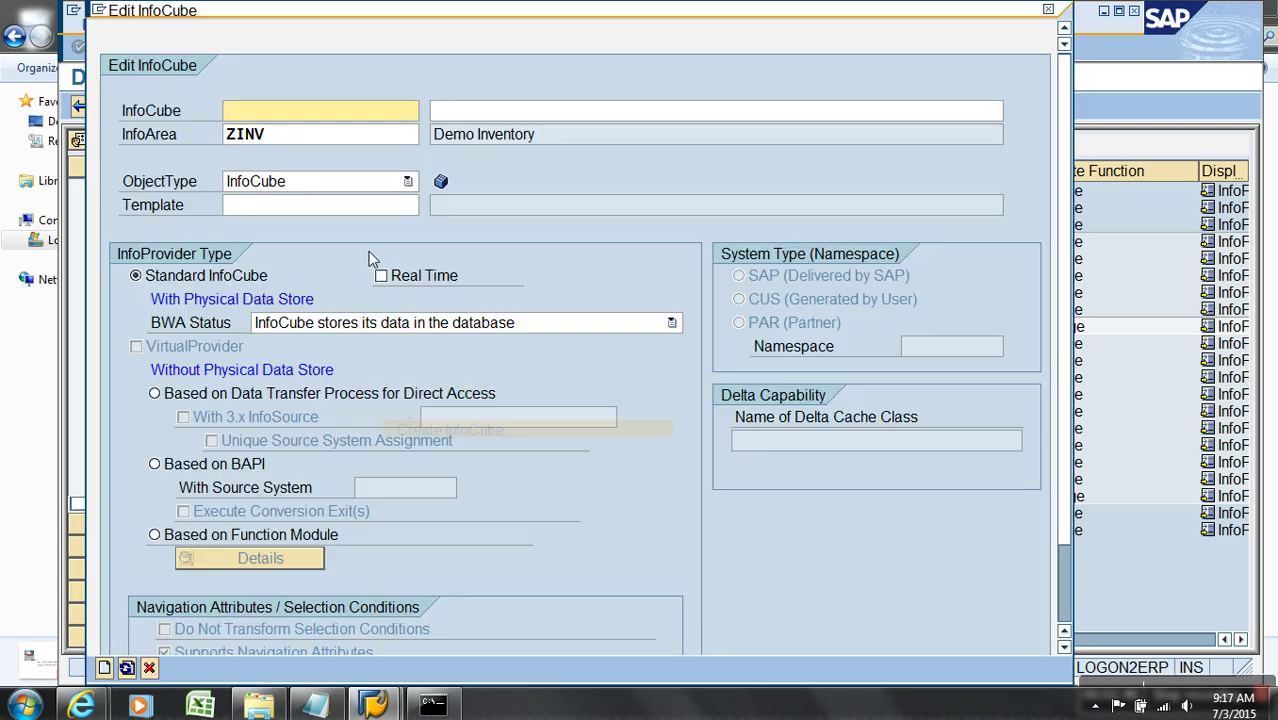
pyautogui.click(304, 117)
pyautogui.click(312, 131)
pyautogui.click(503, 116)
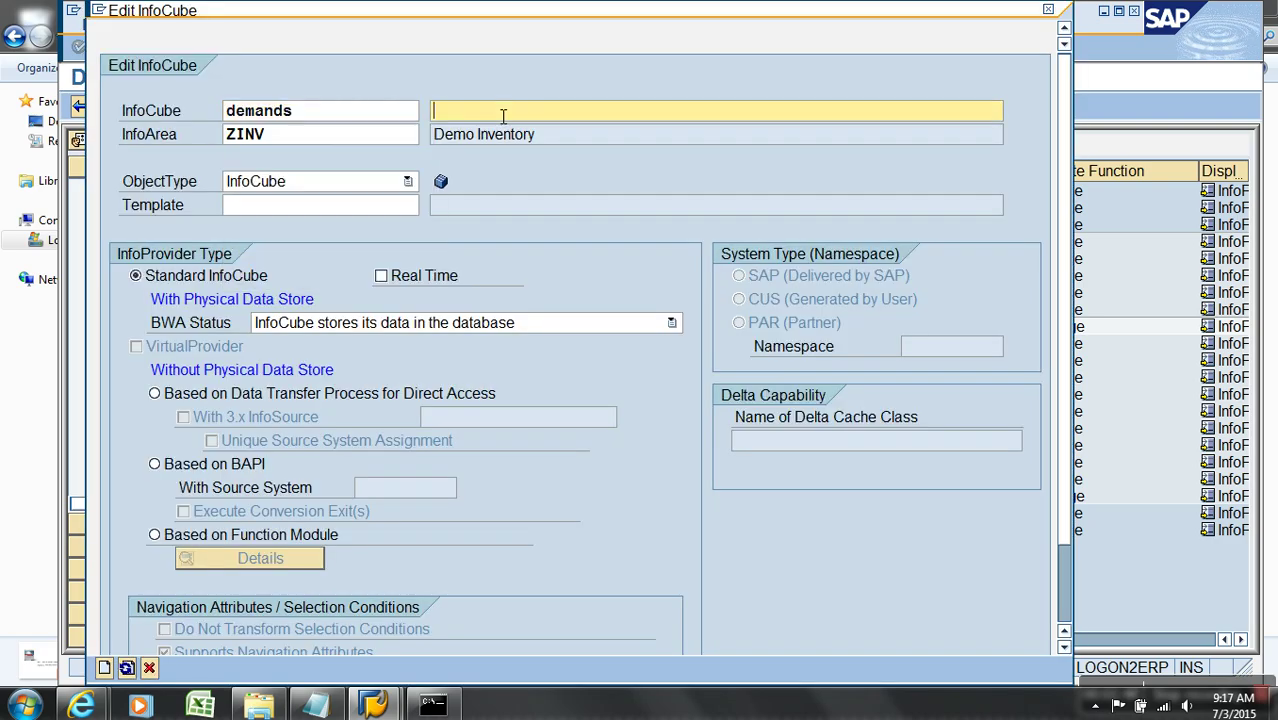
pyautogui.write('Demo Demands')
pyautogui.click(419, 278)
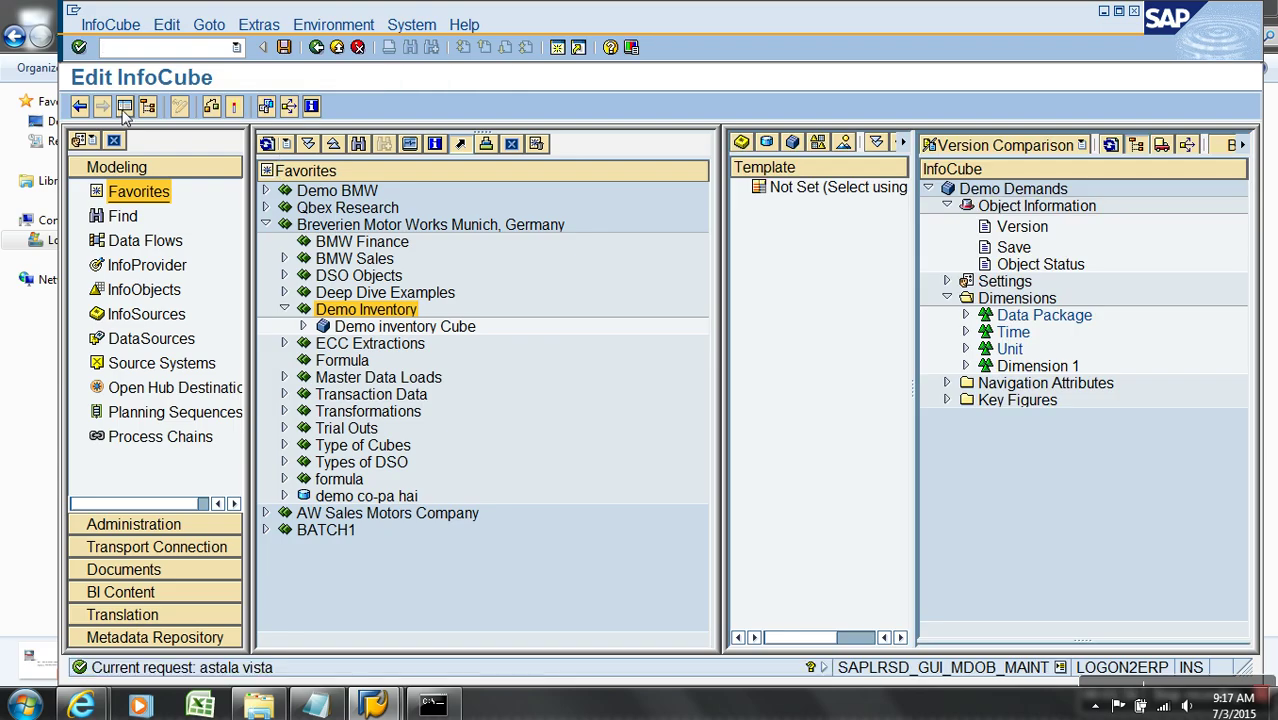
# Insert the InfoObjects ynplant and ynmno into Dimension 1 of the Demo Demands InfoCube by direct input
pyautogui.click(124, 106)
pyautogui.rightClick(612, 366)
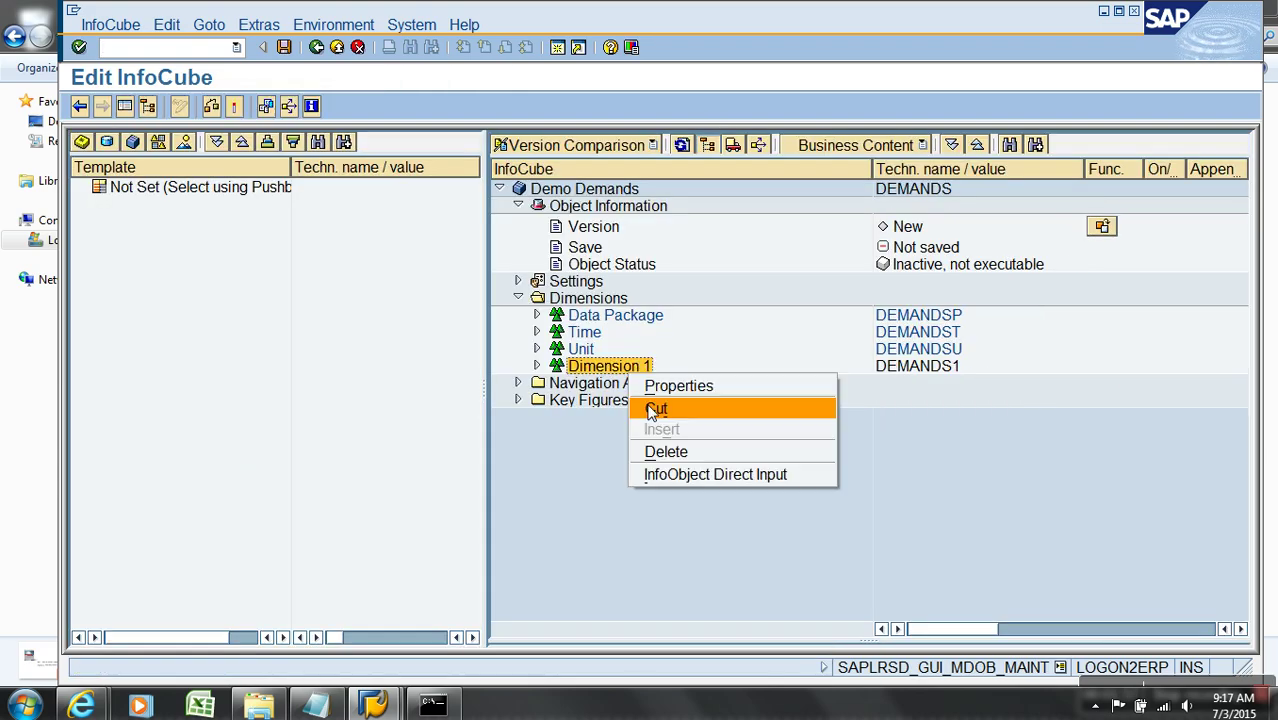
pyautogui.click(718, 476)
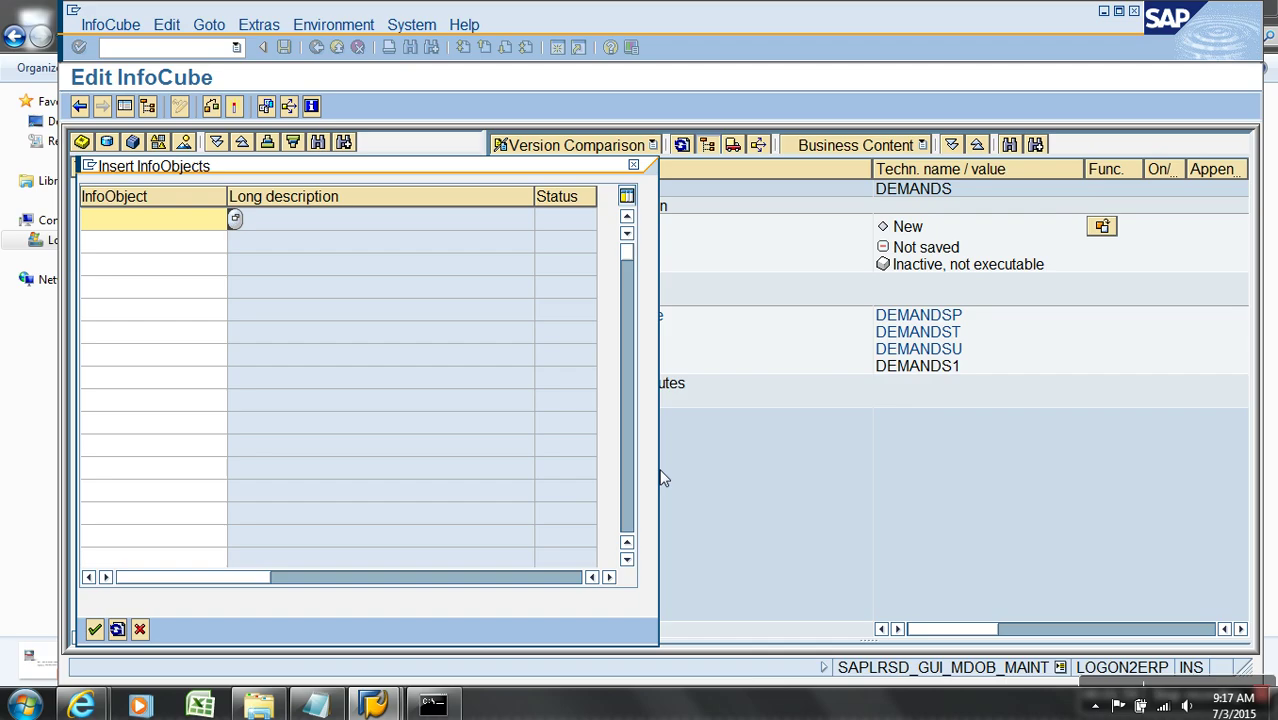
pyautogui.write('yn')
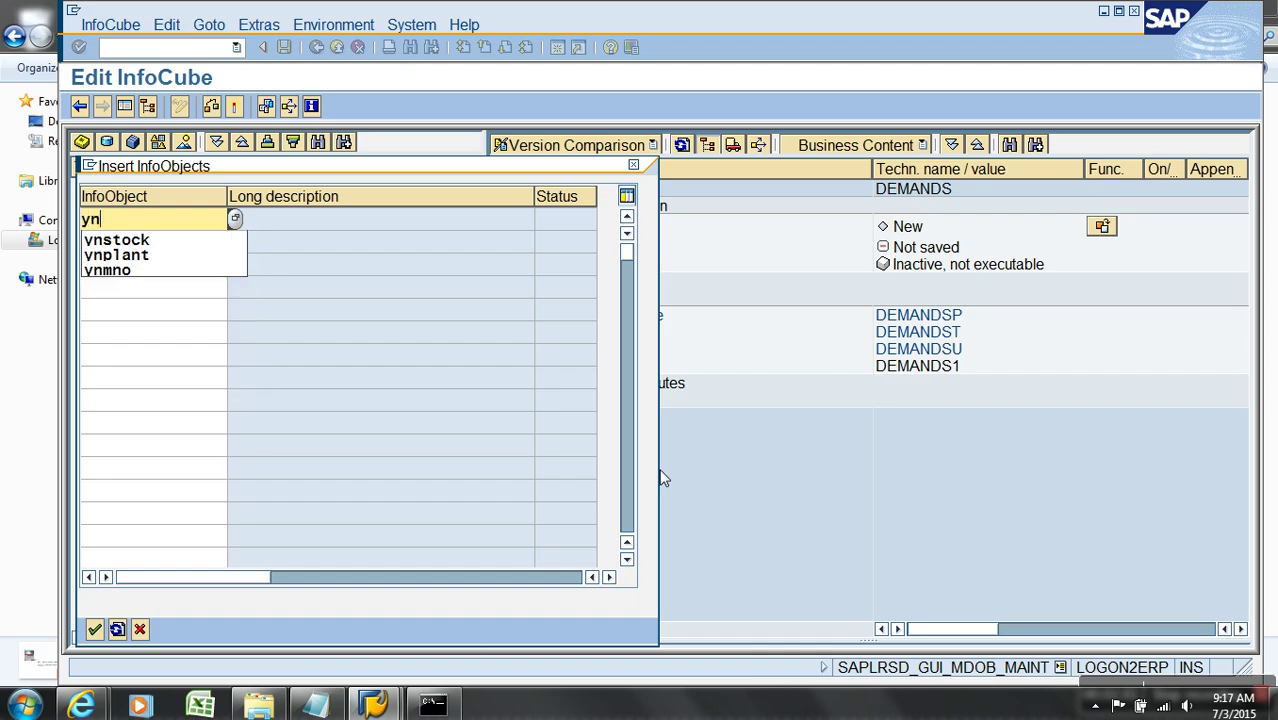
pyautogui.press('Down')
pyautogui.press('Down')
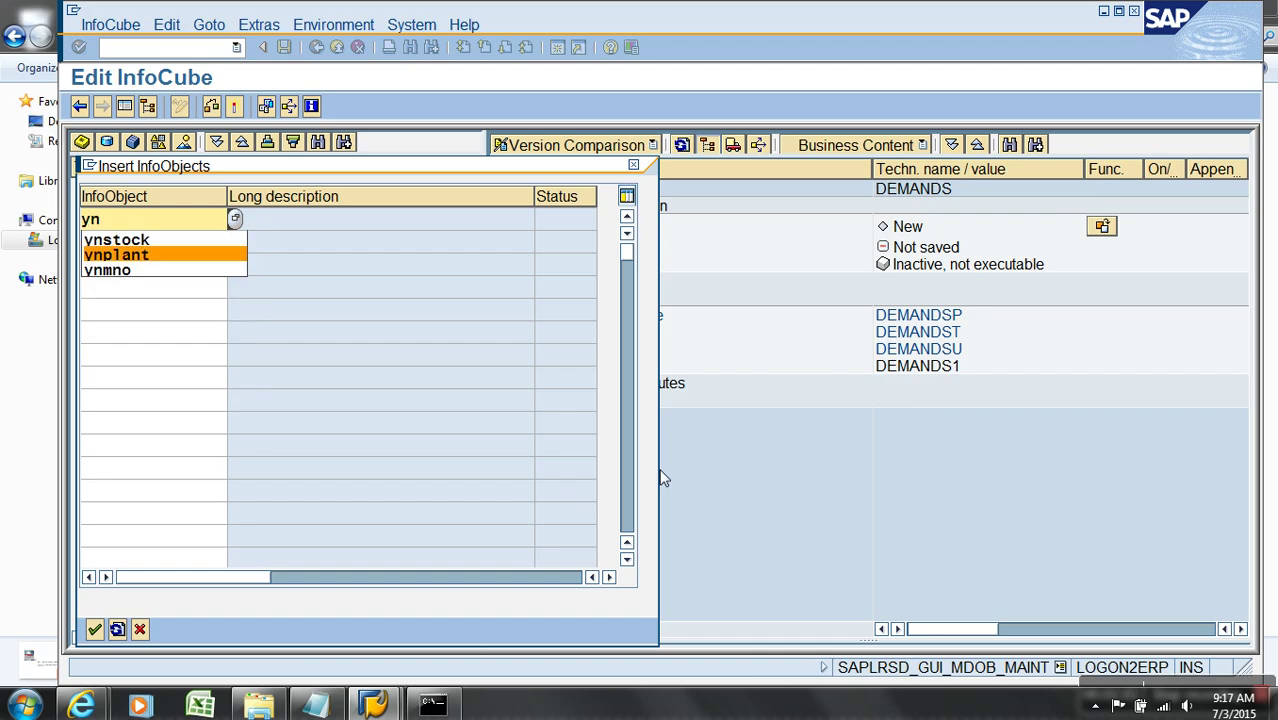
pyautogui.press('Return')
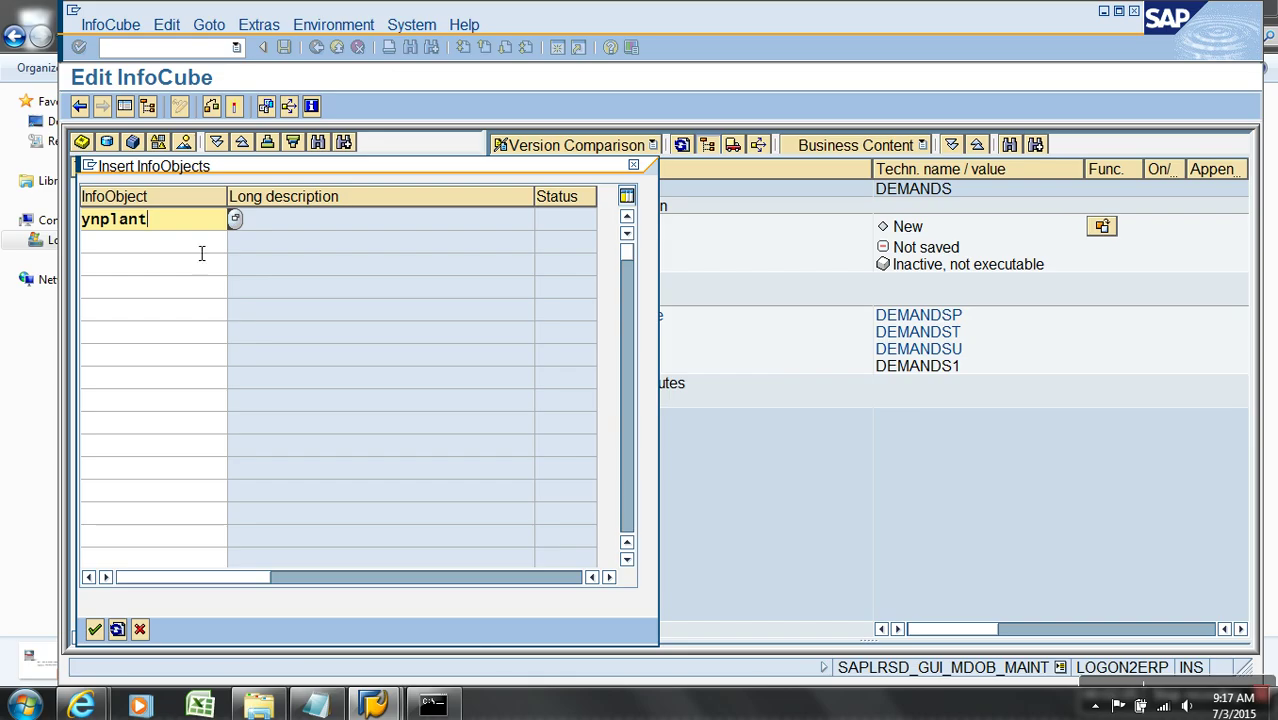
pyautogui.press('Down')
pyautogui.write('ynmno')
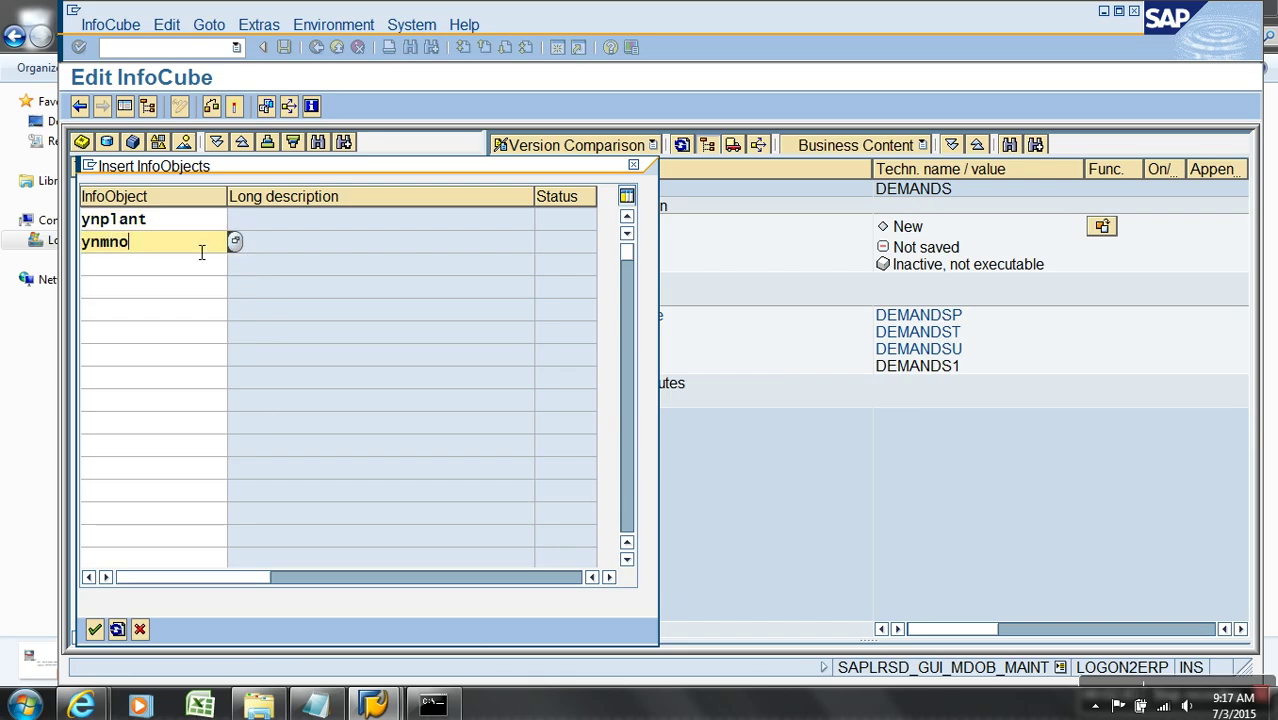
pyautogui.press('Return')
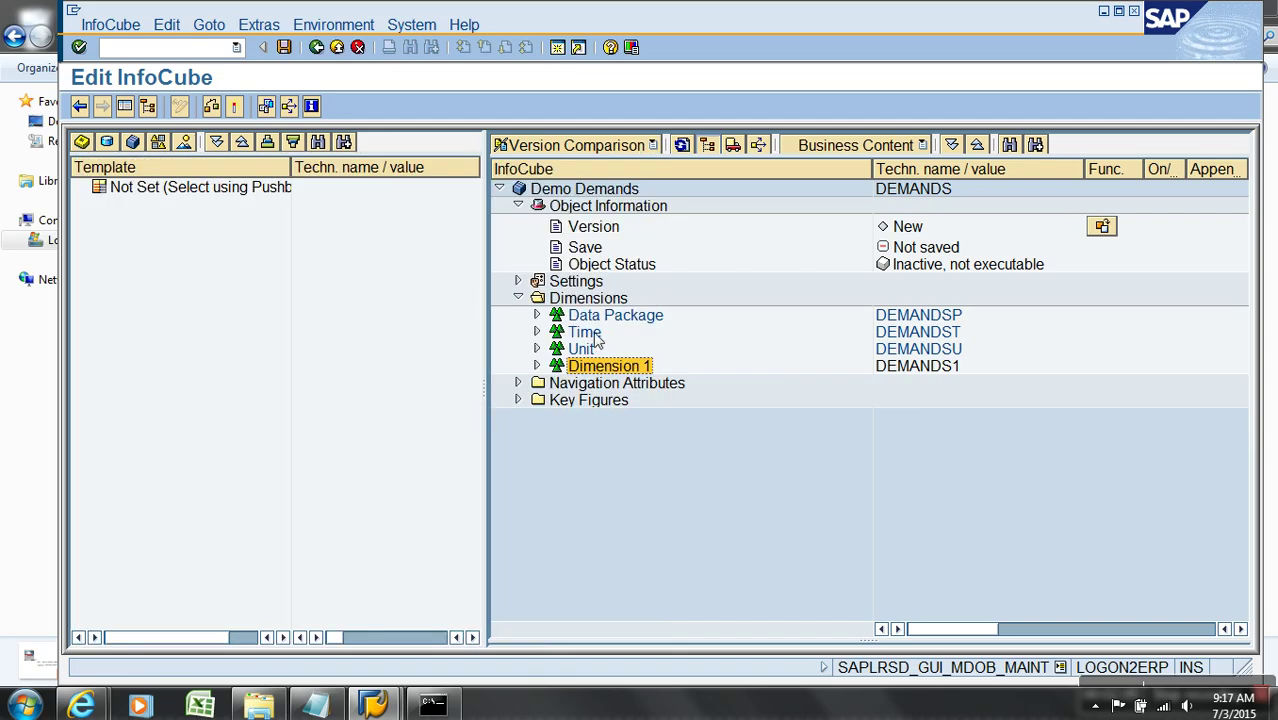
# Insert the InfoObject 0calweek into the InfoCube's Time dimension by direct input
pyautogui.rightClick(597, 338)
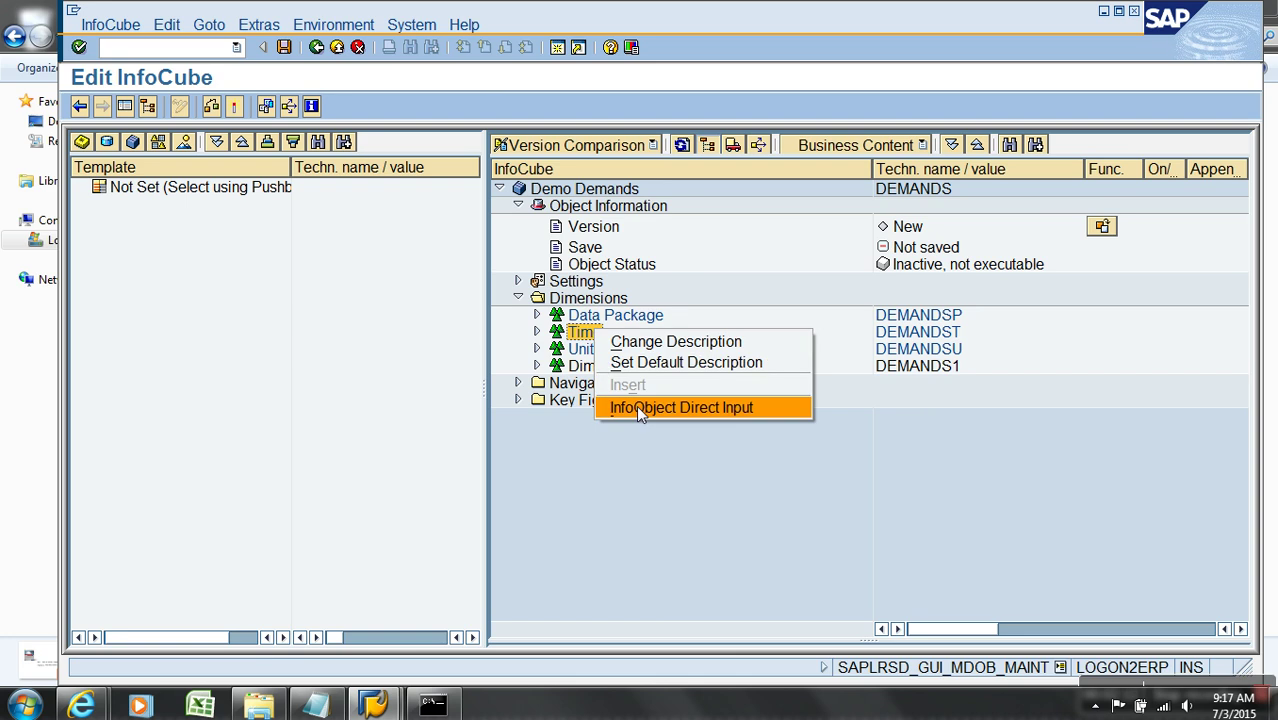
pyautogui.click(636, 405)
pyautogui.write('0cal;')
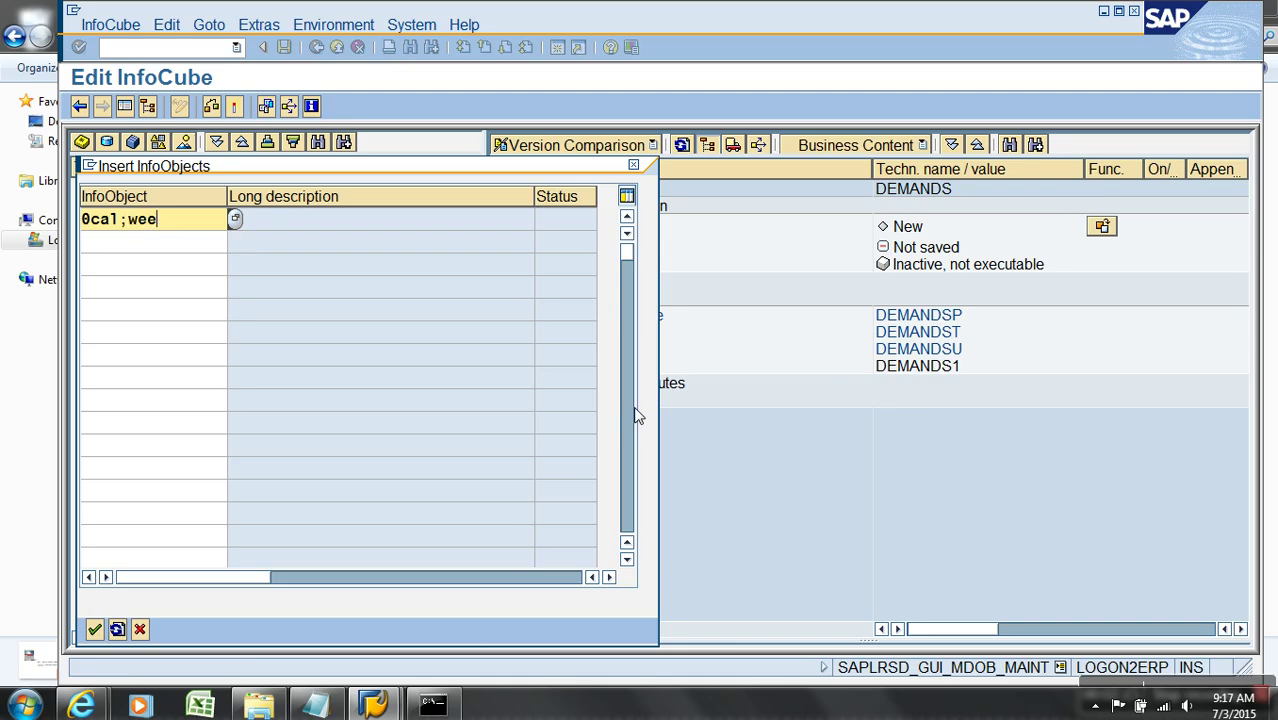
pyautogui.press('BackSpace')
pyautogui.write('week')
pyautogui.press('Return')
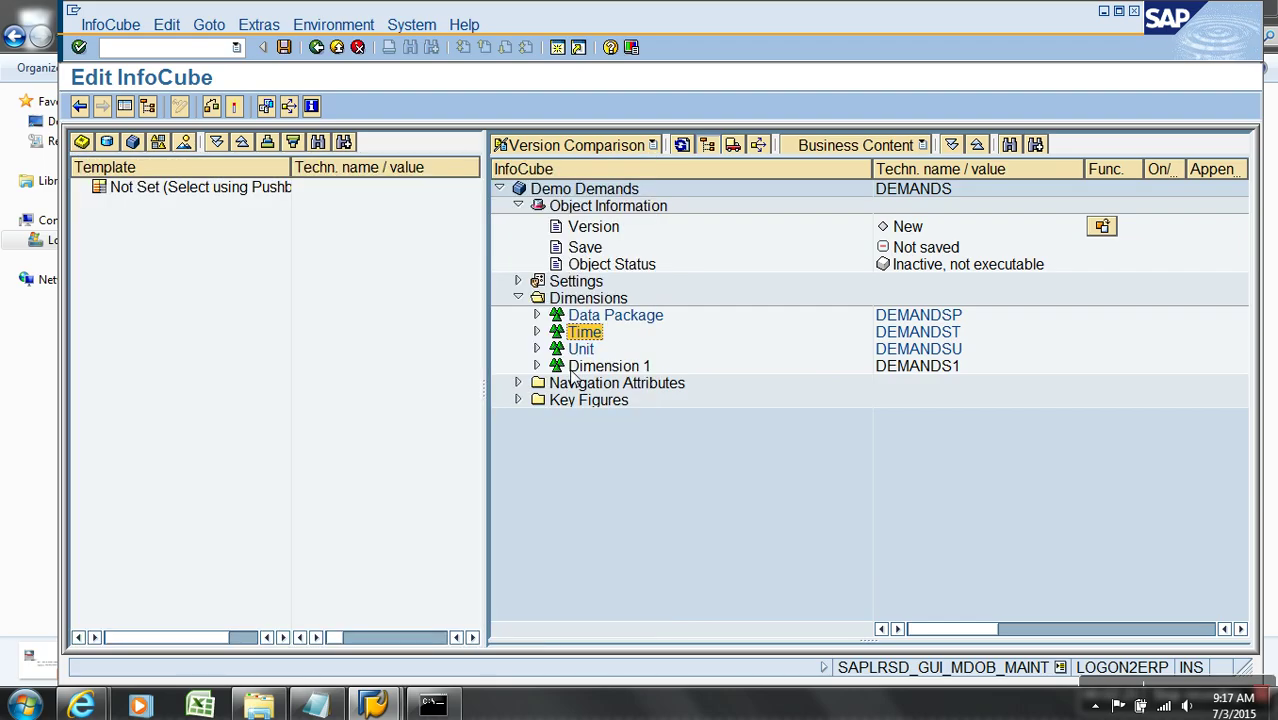
# Insert the InfoObject demand into the InfoCube's Key Figures by direct input
pyautogui.rightClick(558, 400)
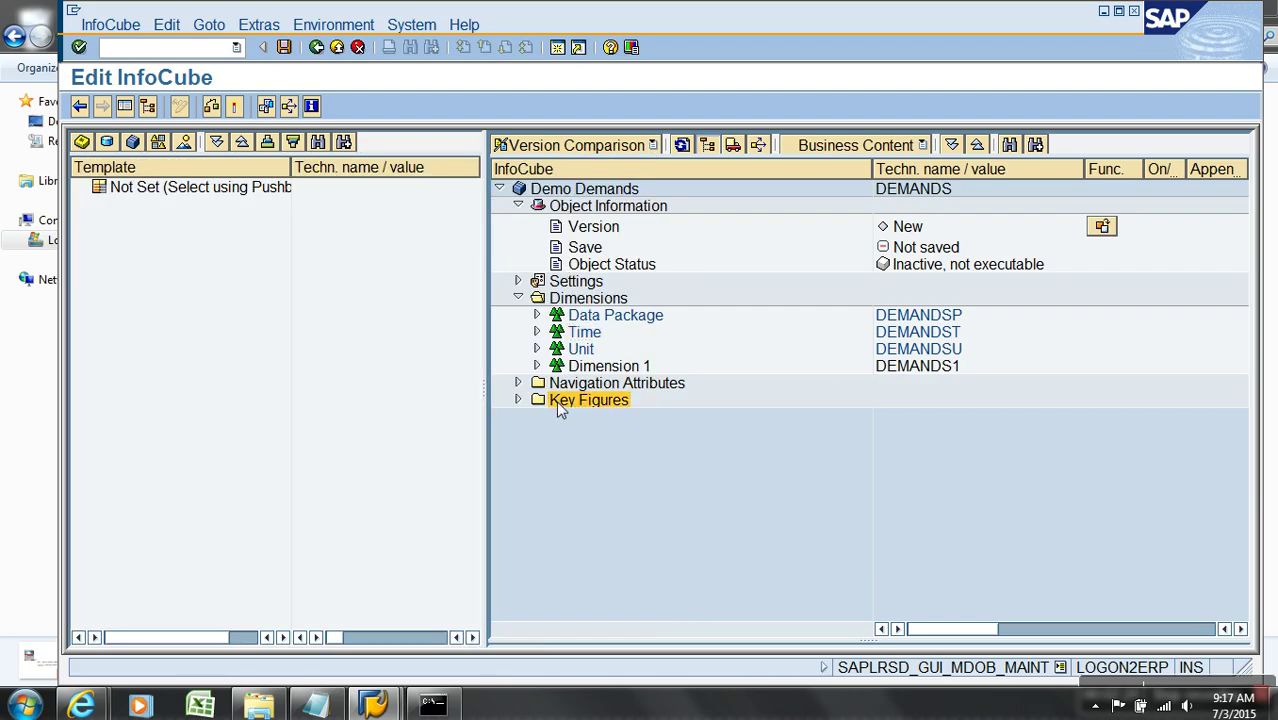
pyautogui.click(634, 501)
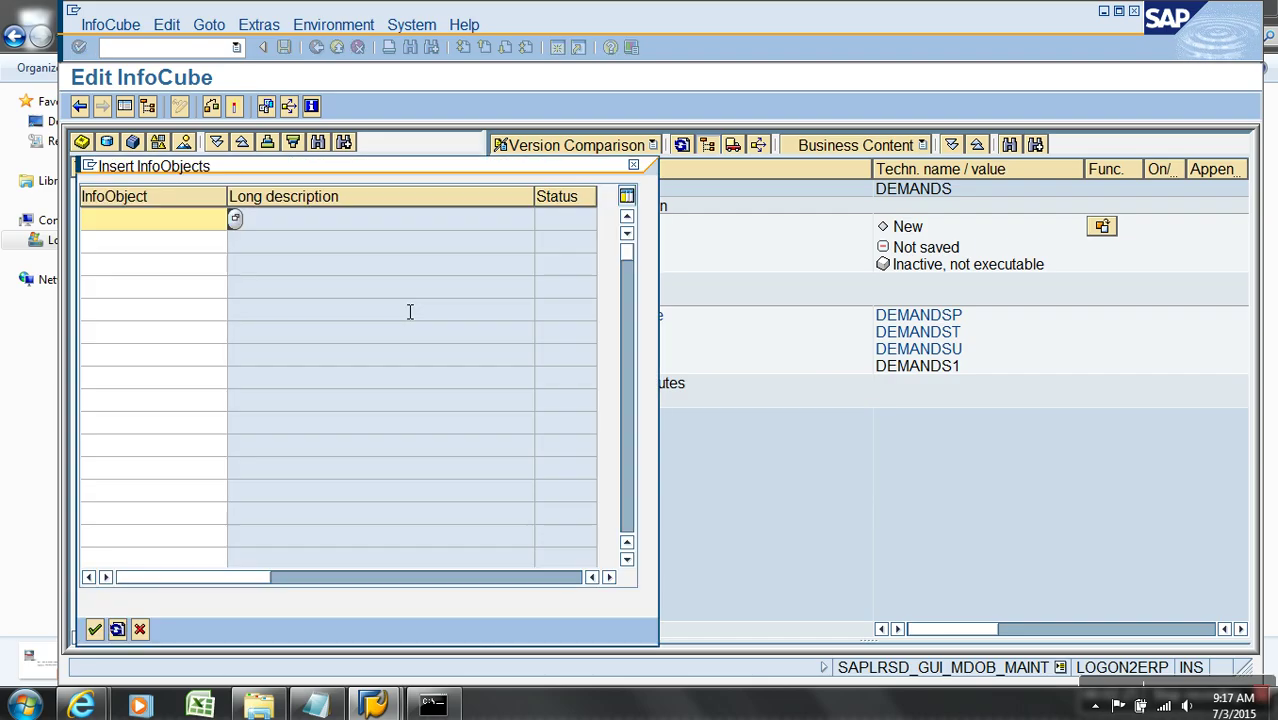
pyautogui.write('zdem')
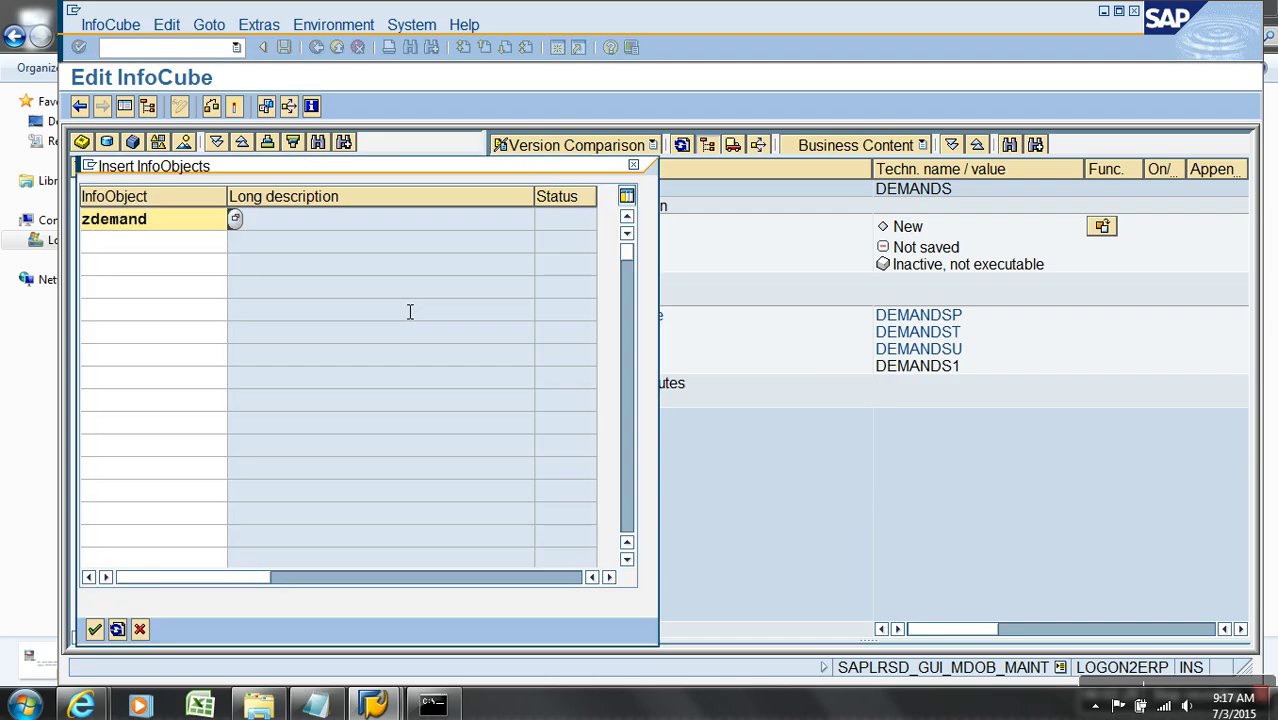
pyautogui.write('and')
pyautogui.press('BackSpace')
pyautogui.press('BackSpace')
pyautogui.press('BackSpace')
pyautogui.press('BackSpace')
pyautogui.press('BackSpace')
pyautogui.press('BackSpace')
pyautogui.press('BackSpace')
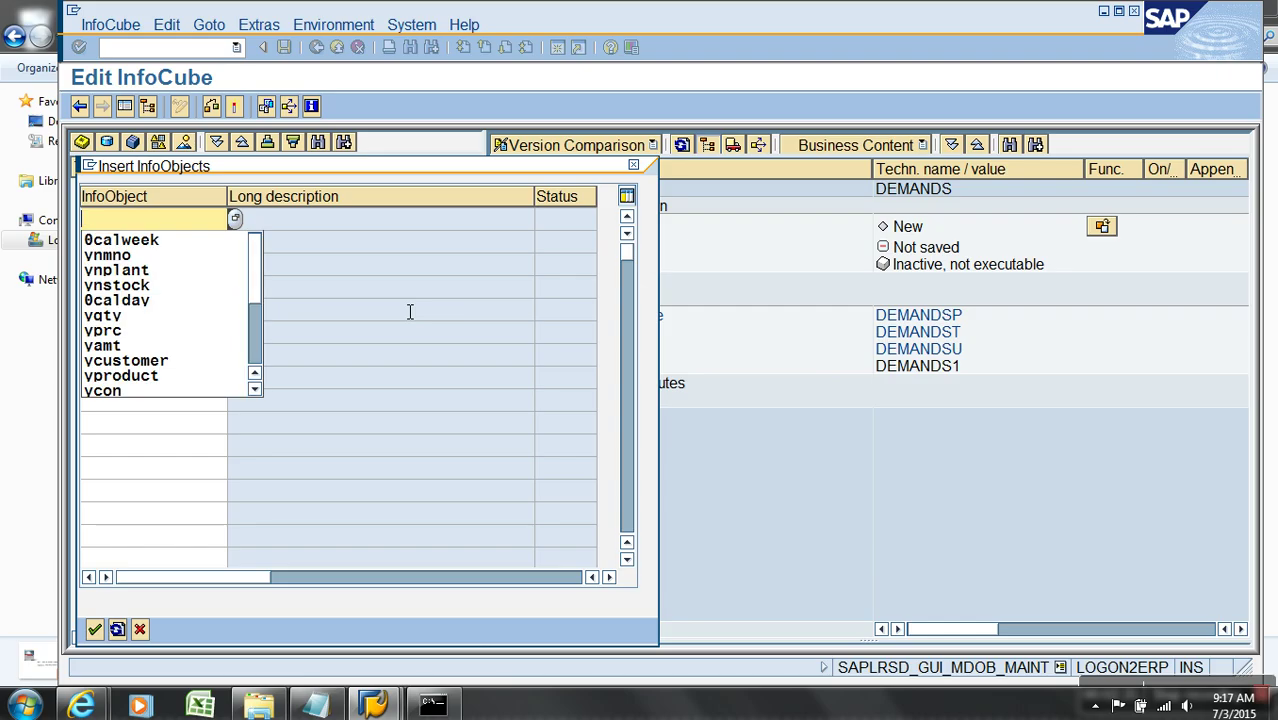
pyautogui.write('demand')
pyautogui.press('Return')
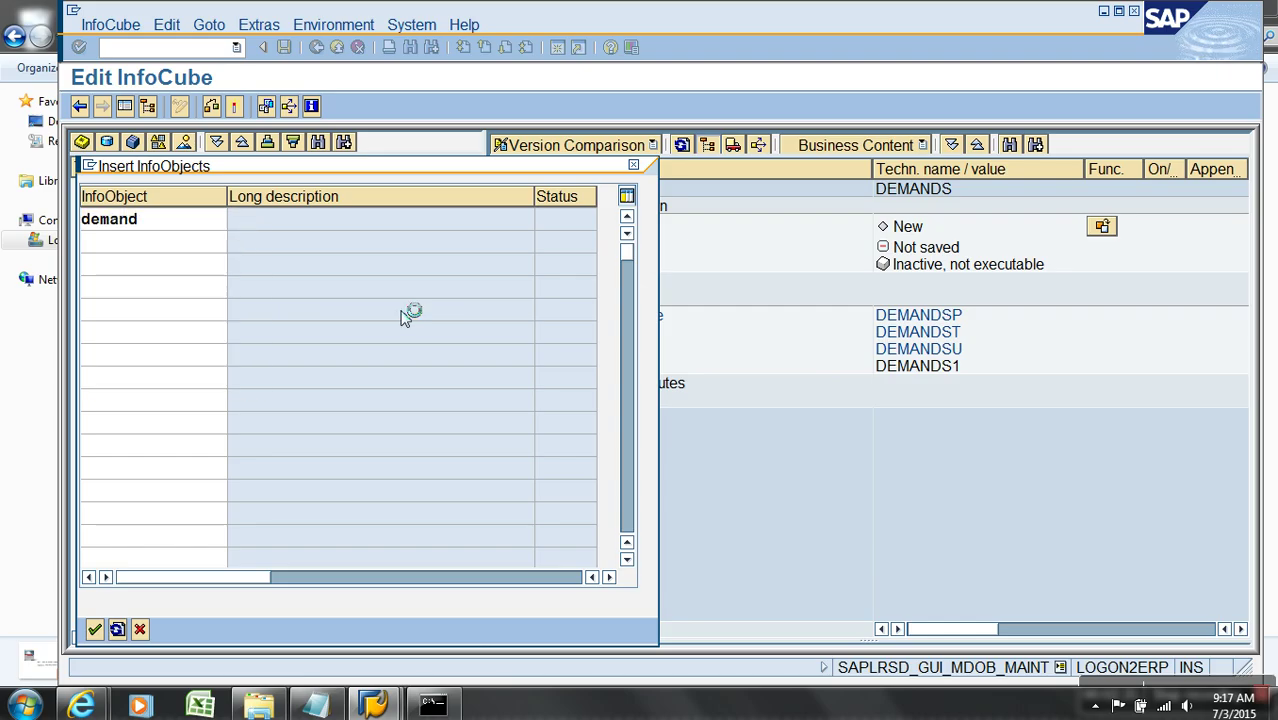
pyautogui.press('Return')
# Activate the Demo Demands InfoCube and return to the Favorites tree
pyautogui.click(234, 106)
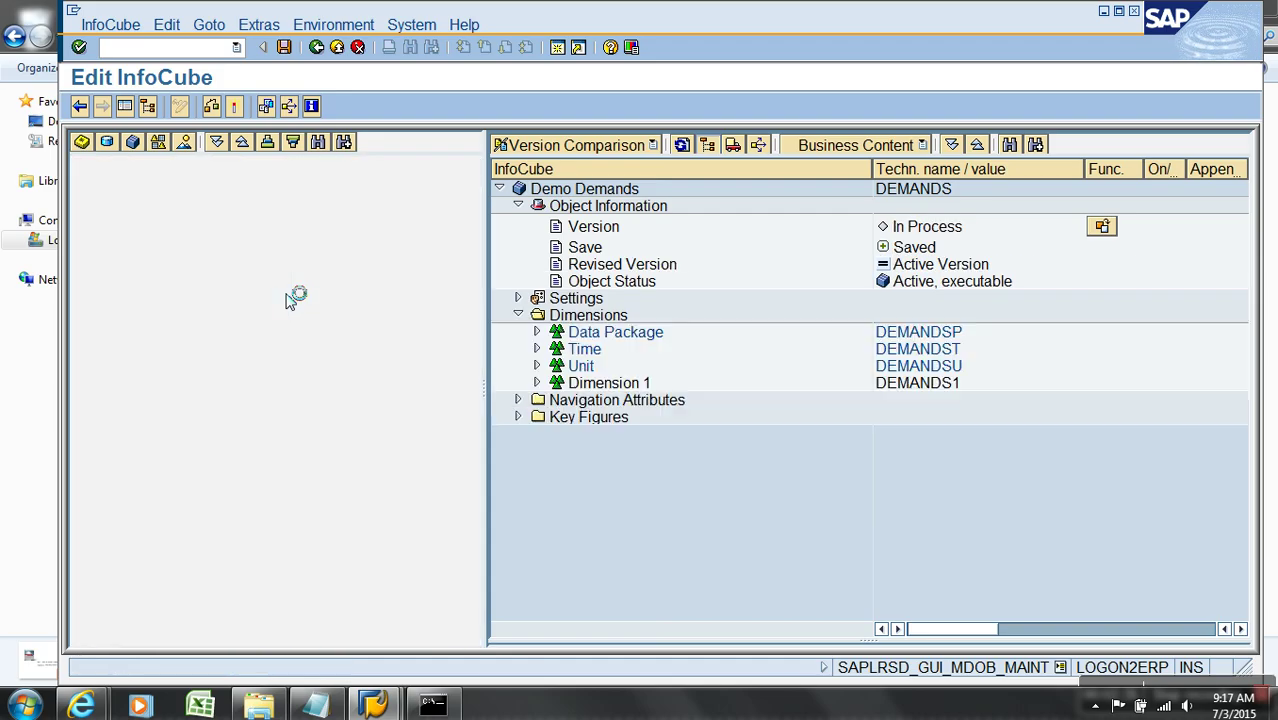
pyautogui.click(337, 48)
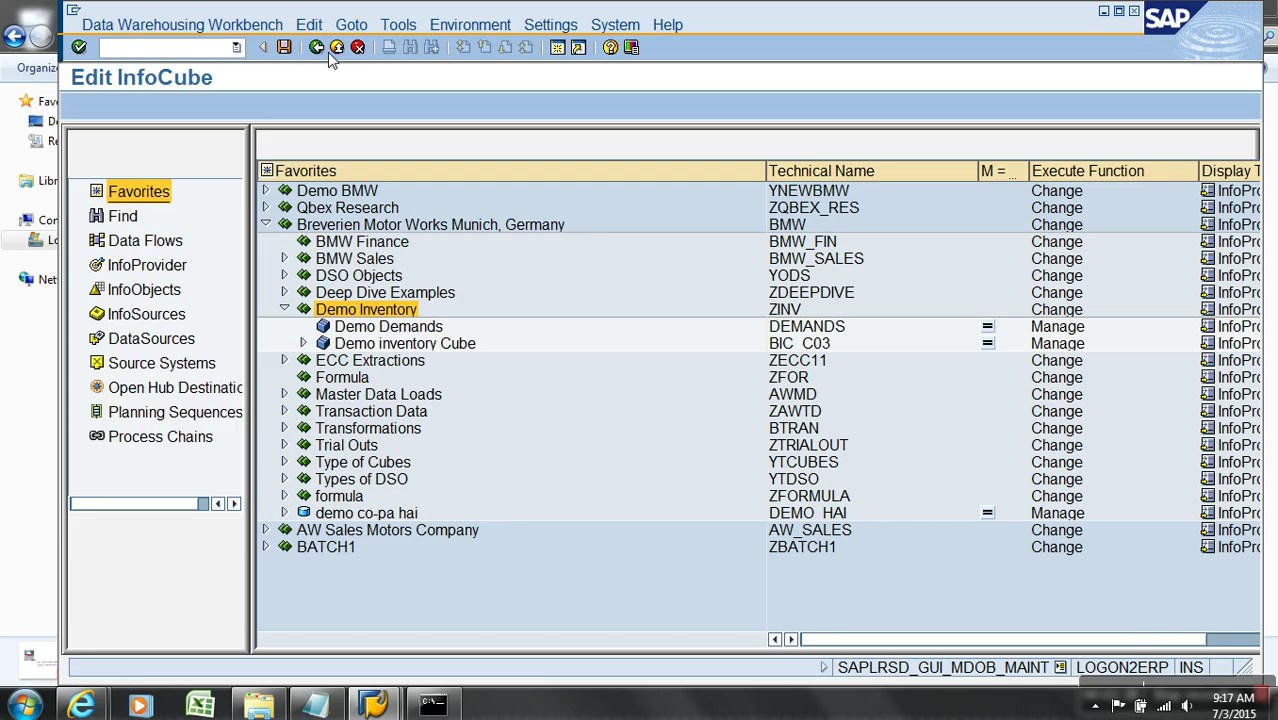
# Run transaction /nrsinput and open manual data entry for data target DEMANDS without any selection restrictions
pyautogui.click(800, 330)
pyautogui.click(157, 56)
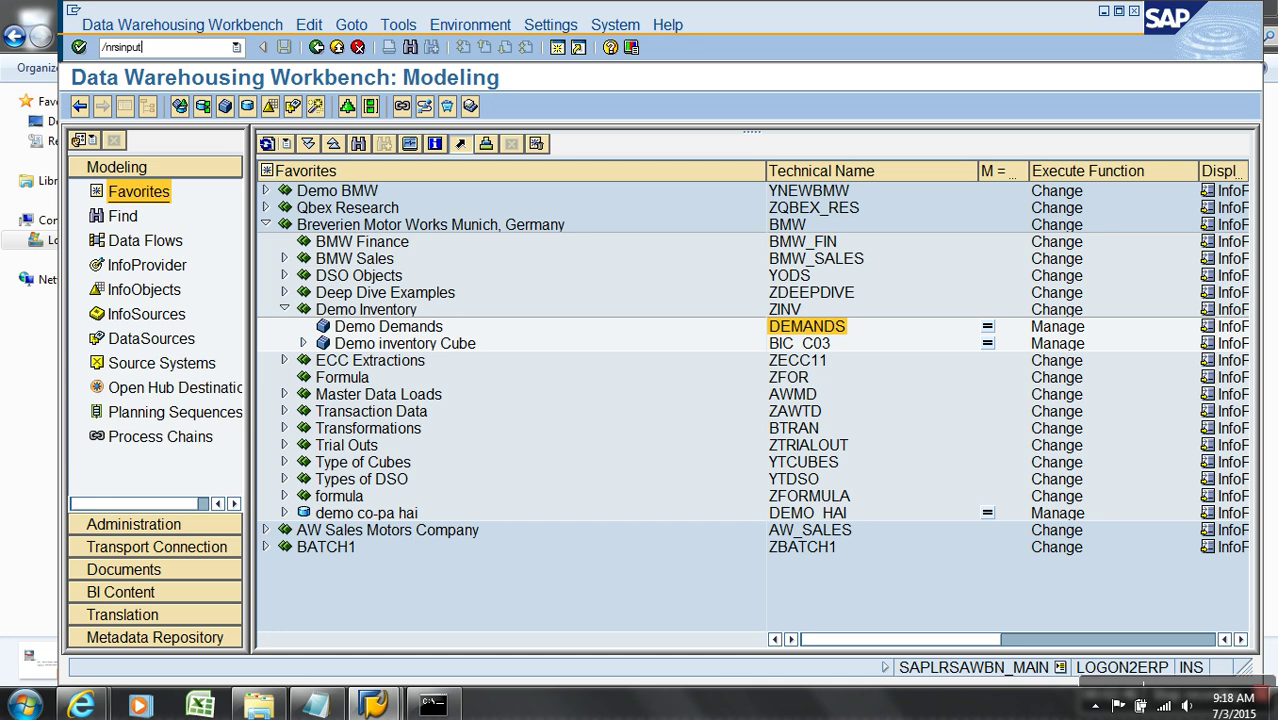
pyautogui.press('Return')
pyautogui.write('DEMANDS')
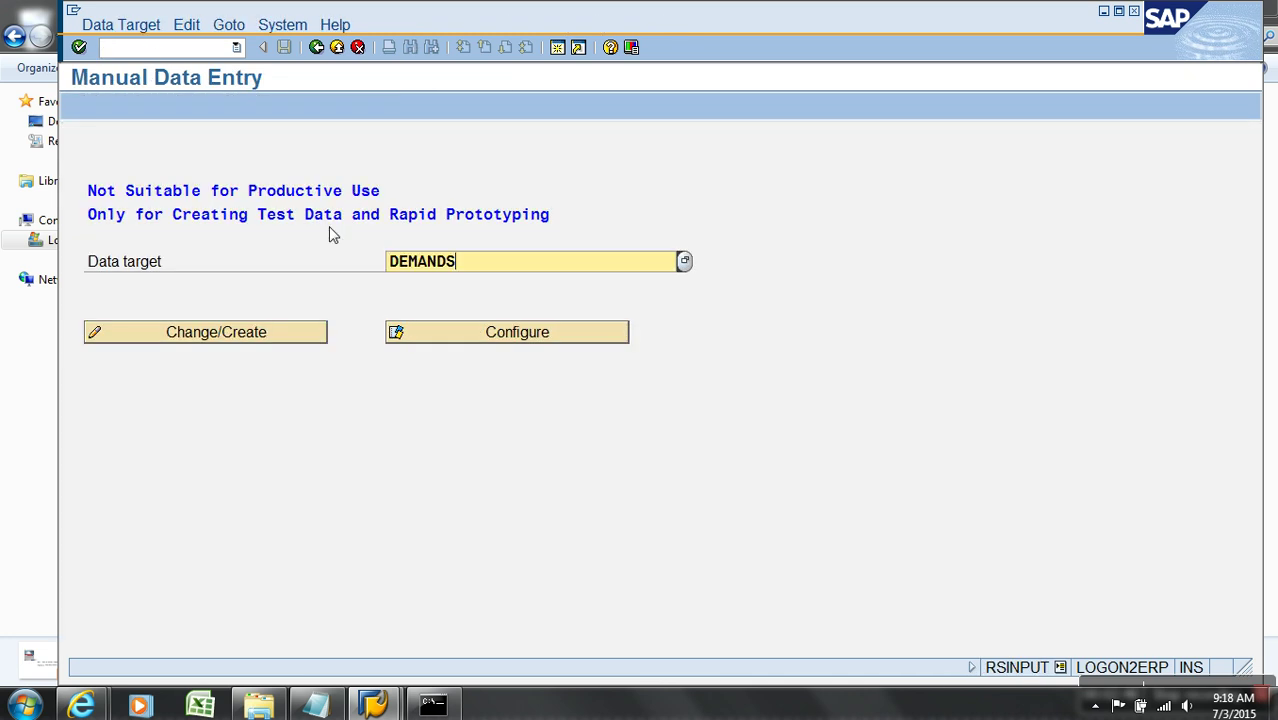
pyautogui.click(254, 333)
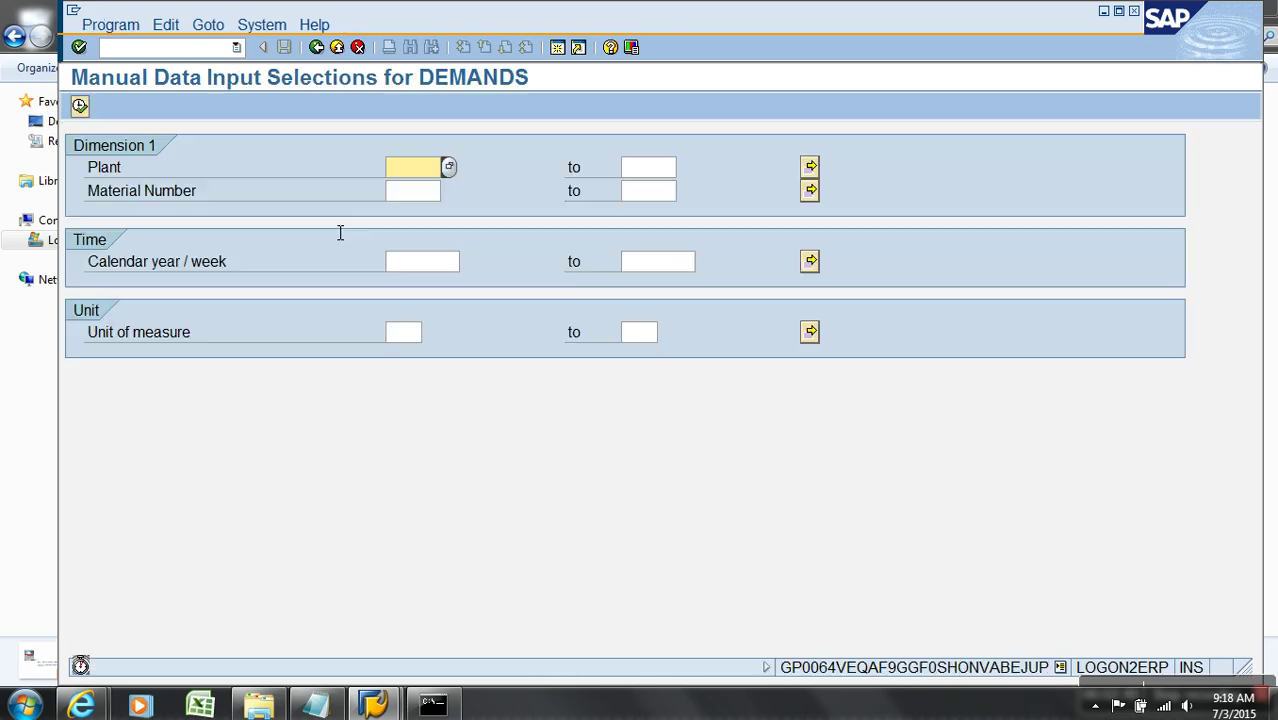
pyautogui.click(80, 106)
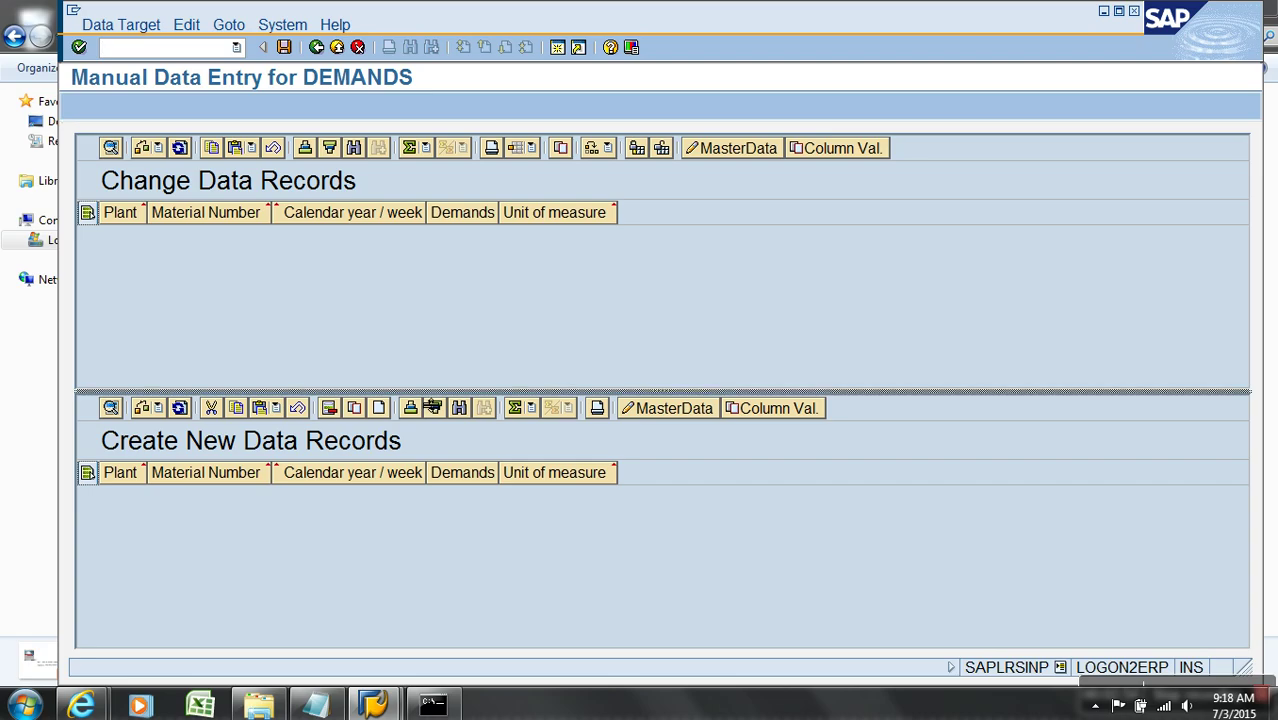
# Enlarge the area for new data records and start a record with plant P1 and material number M1
pyautogui.moveTo(432, 402); pyautogui.dragTo(432, 314)
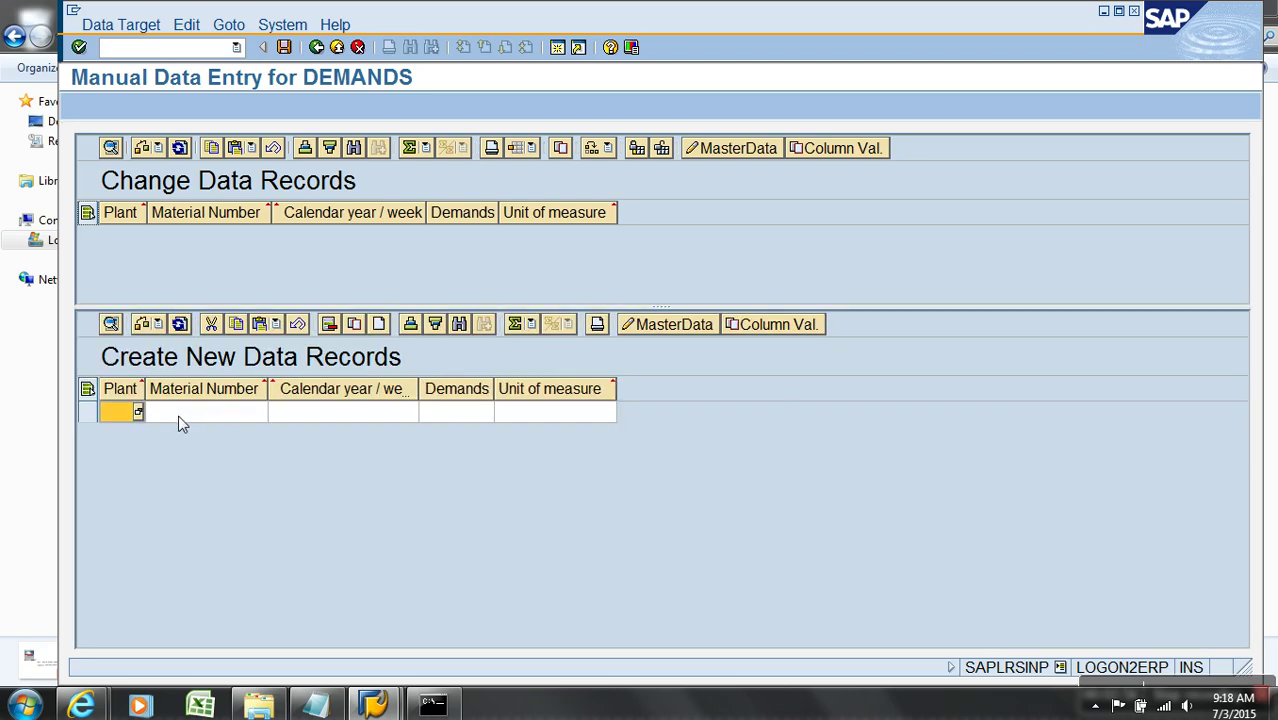
pyautogui.write('P1')
pyautogui.press('Tab')
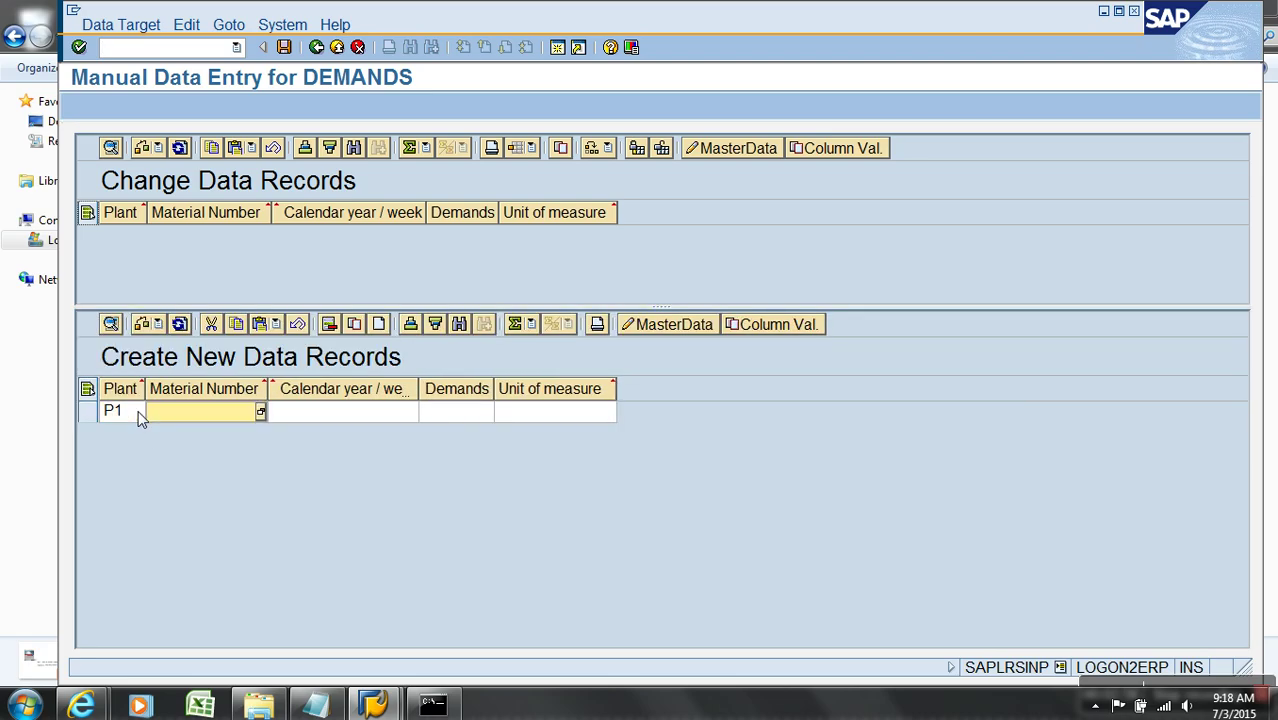
pyautogui.write('M1')
pyautogui.press('Tab')
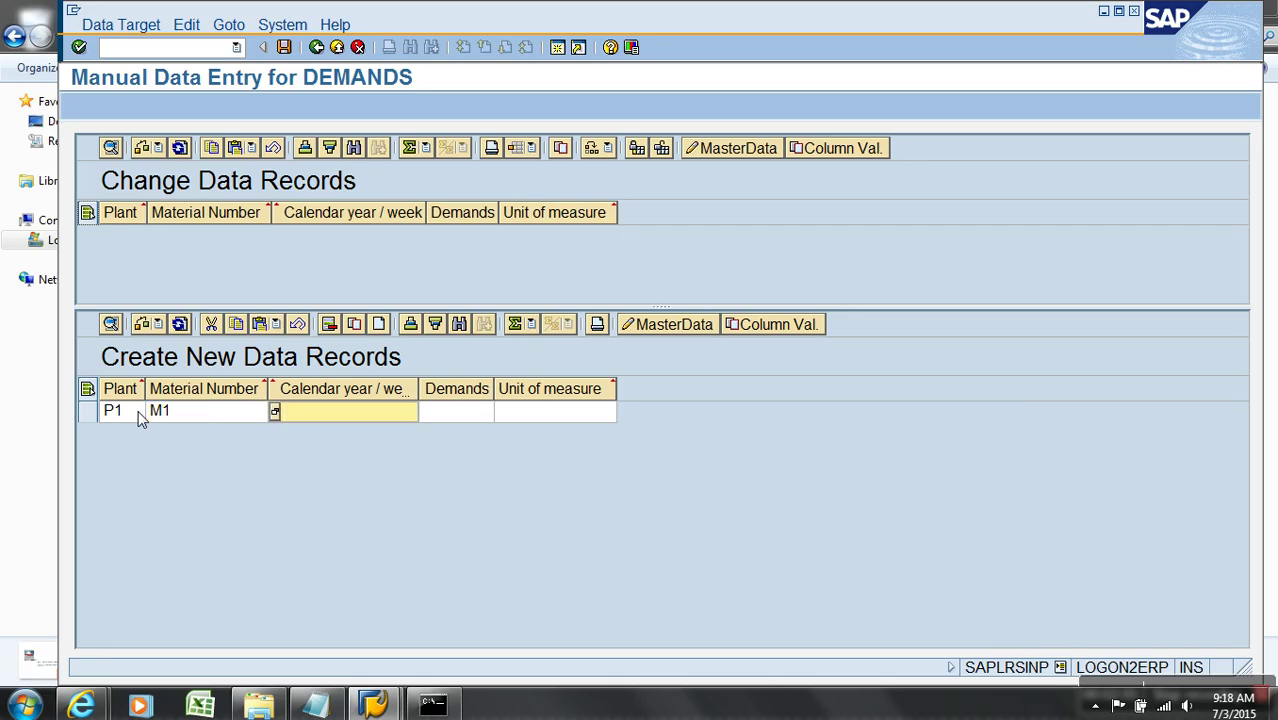
# Complete the first record with calendar year/week 2015.01, a demand of 5 and unit of measure EA
pyautogui.press('F4')
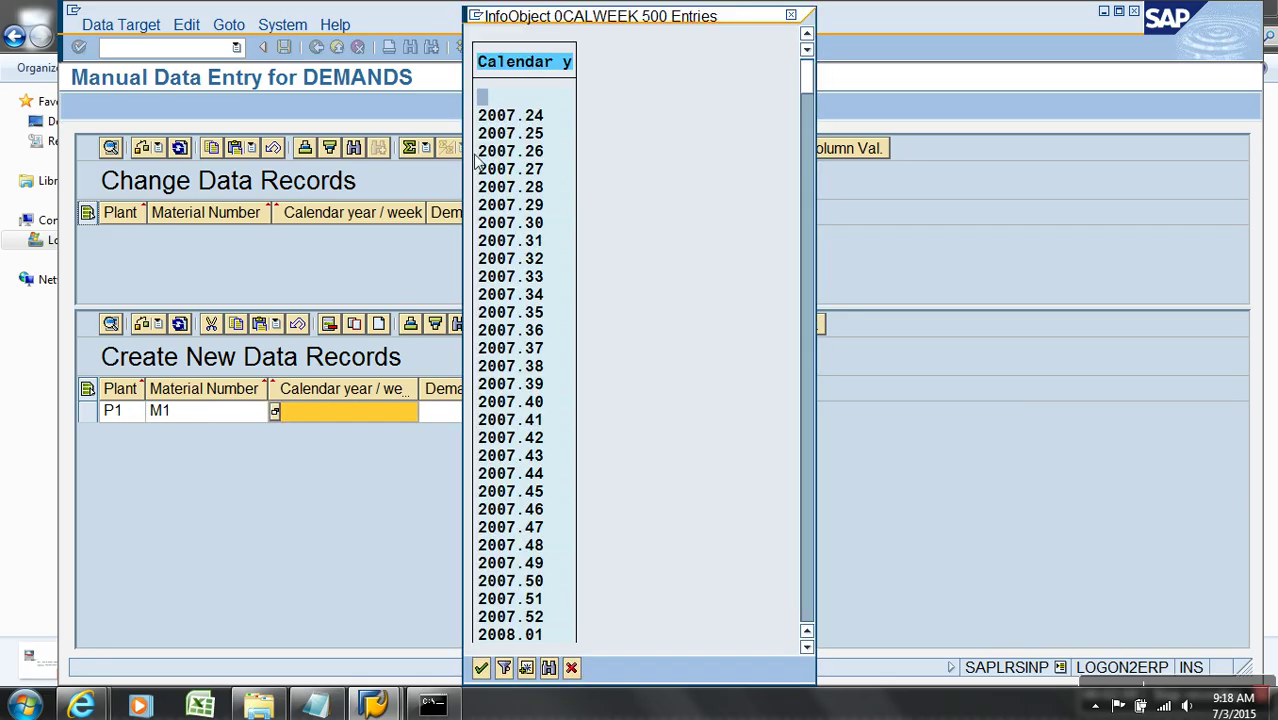
pyautogui.doubleClick(514, 117)
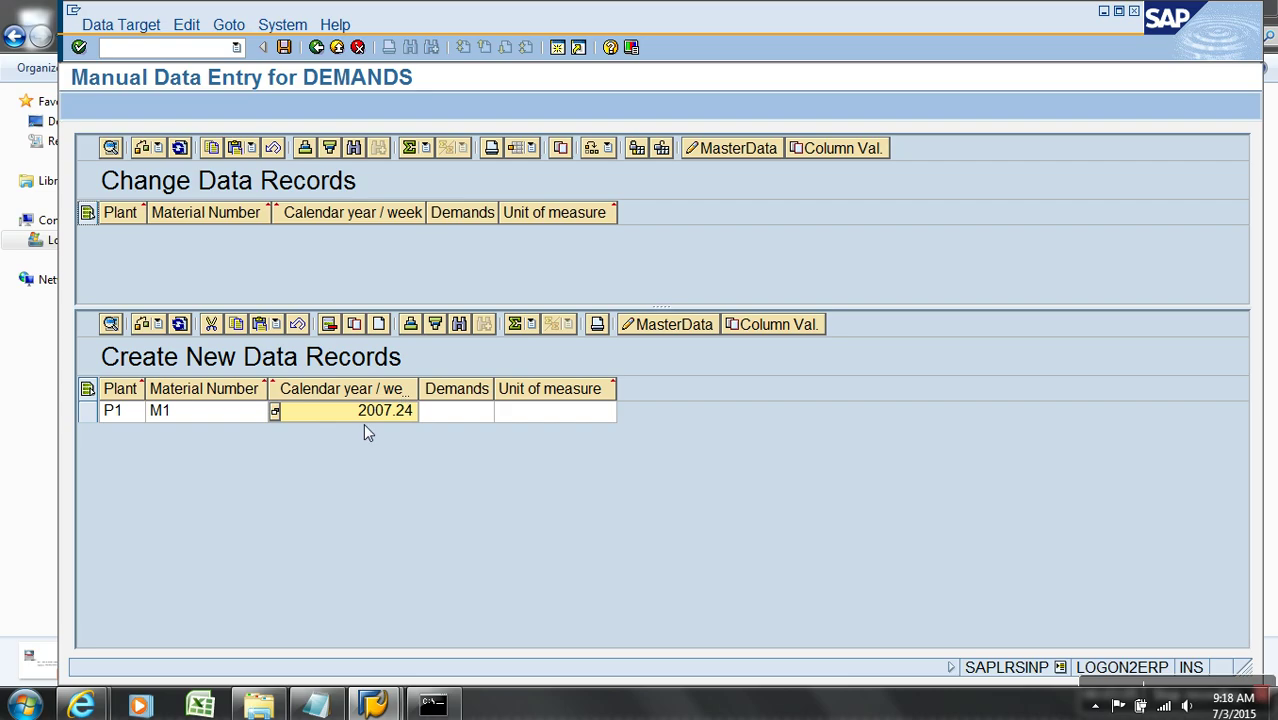
pyautogui.press('BackSpace')
pyautogui.write('2015.01')
pyautogui.press('Tab')
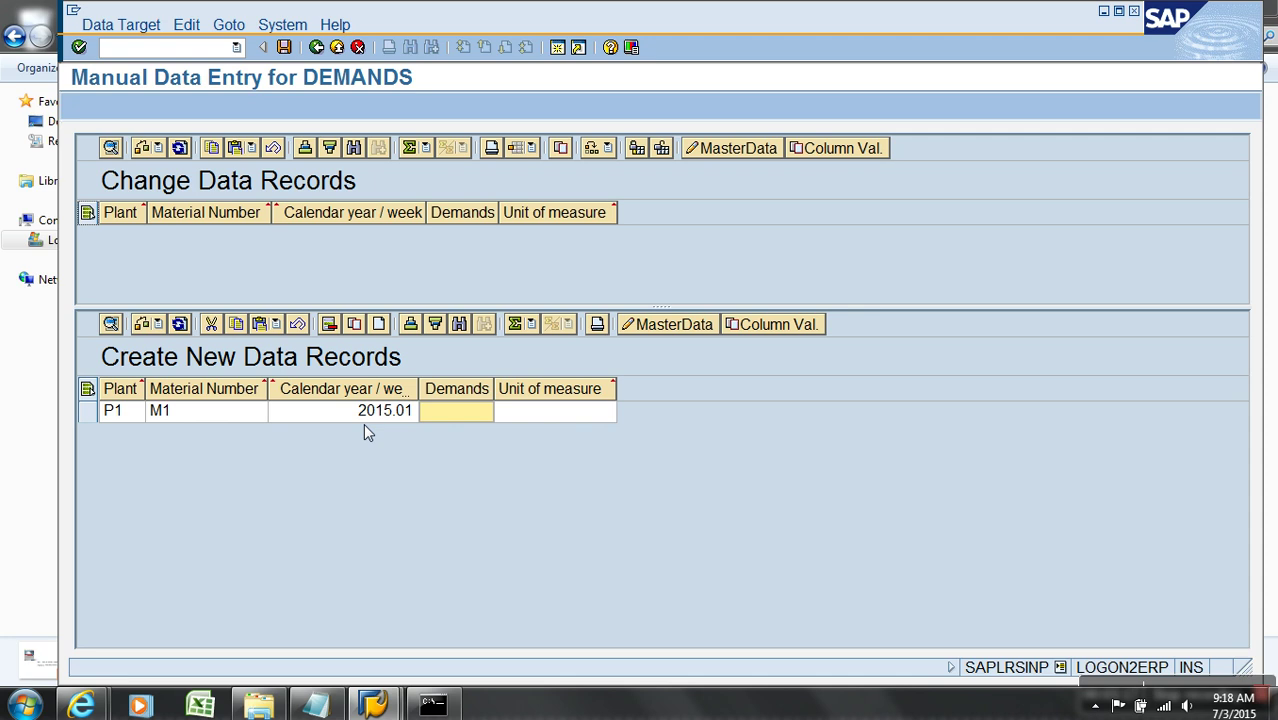
pyautogui.write('5')
pyautogui.press('Tab')
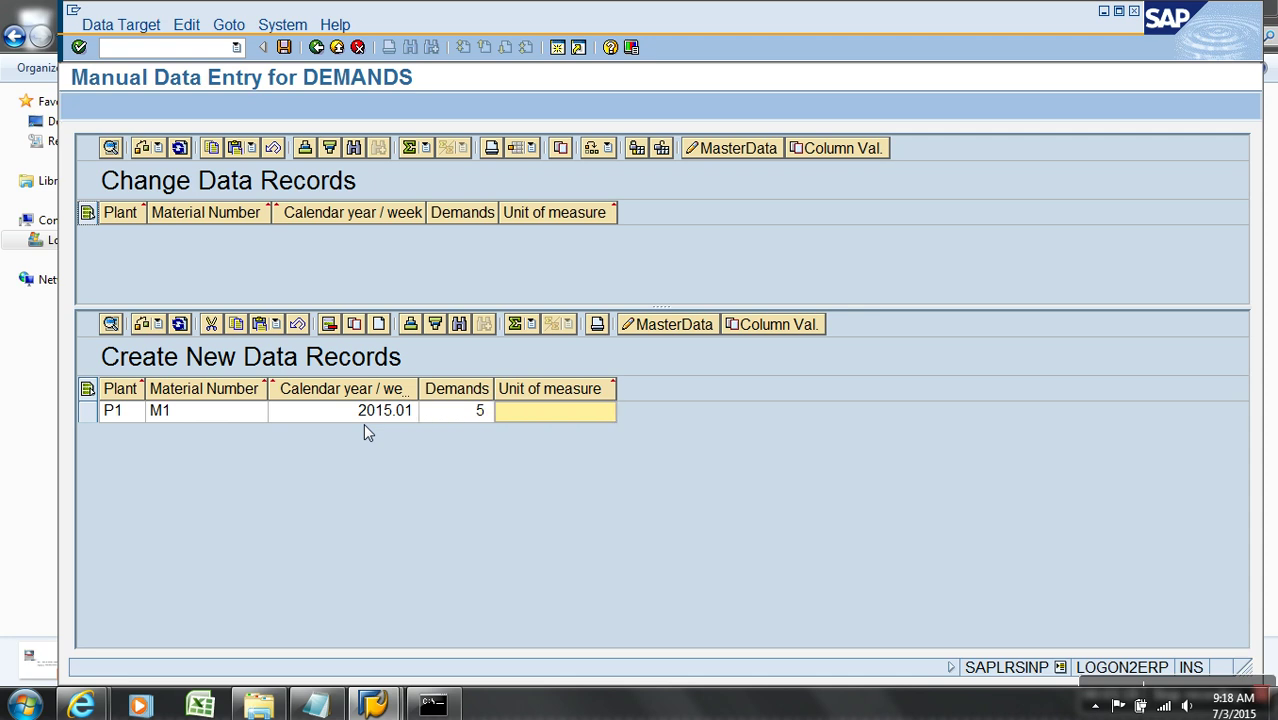
pyautogui.write('EA')
# Add a second demand record for plant P1, material M1, calendar year/week 2015.02, with a demand of 30 EA
pyautogui.click(379, 325)
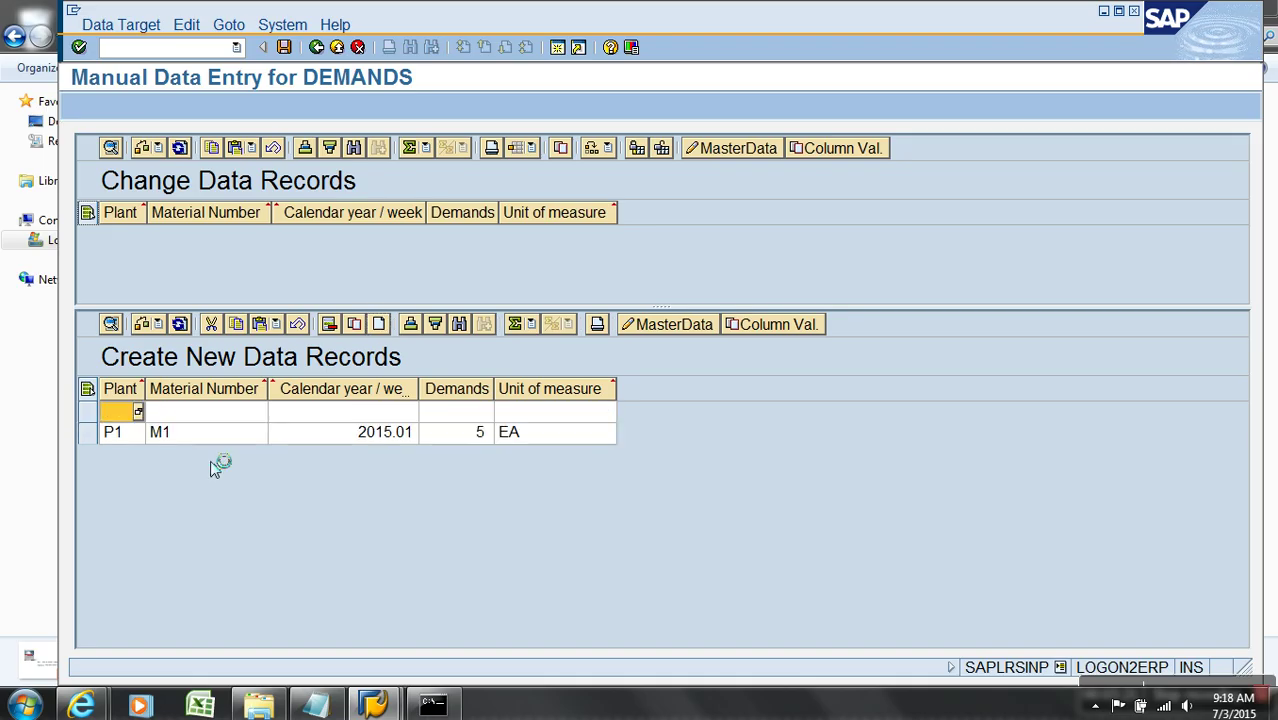
pyautogui.press('Tab')
pyautogui.write('M')
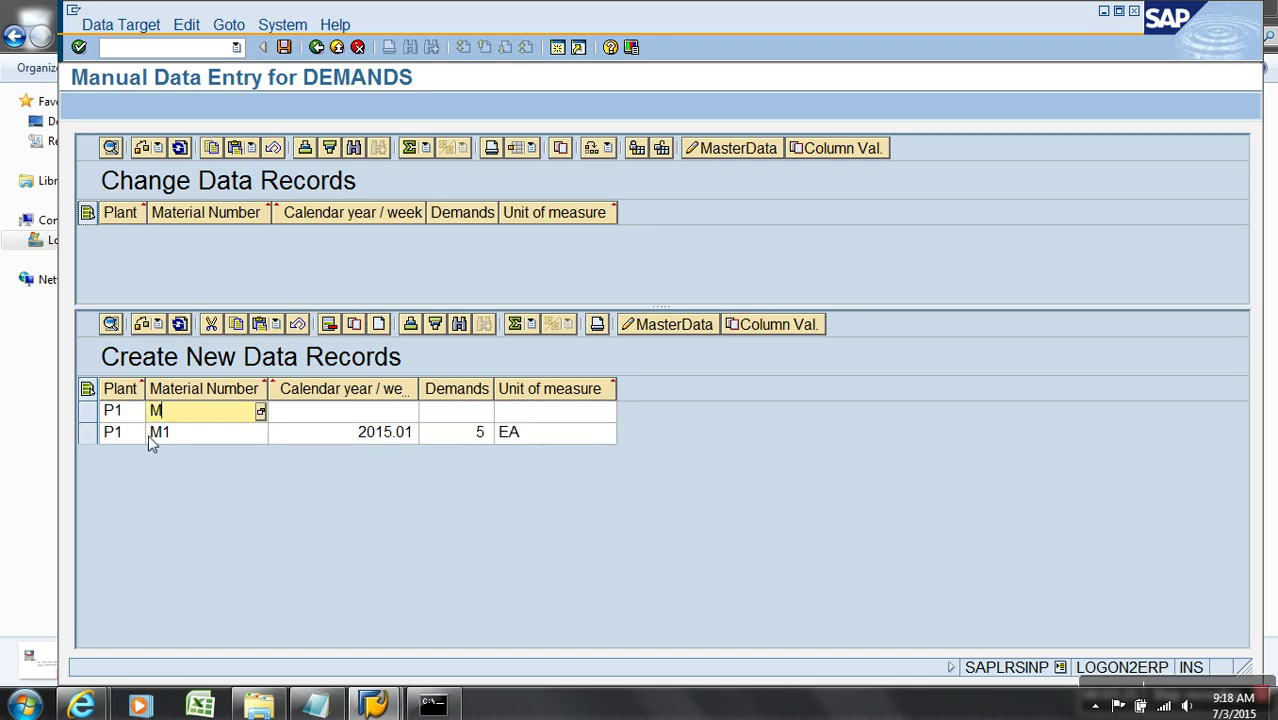
pyautogui.write('1')
pyautogui.press('Tab')
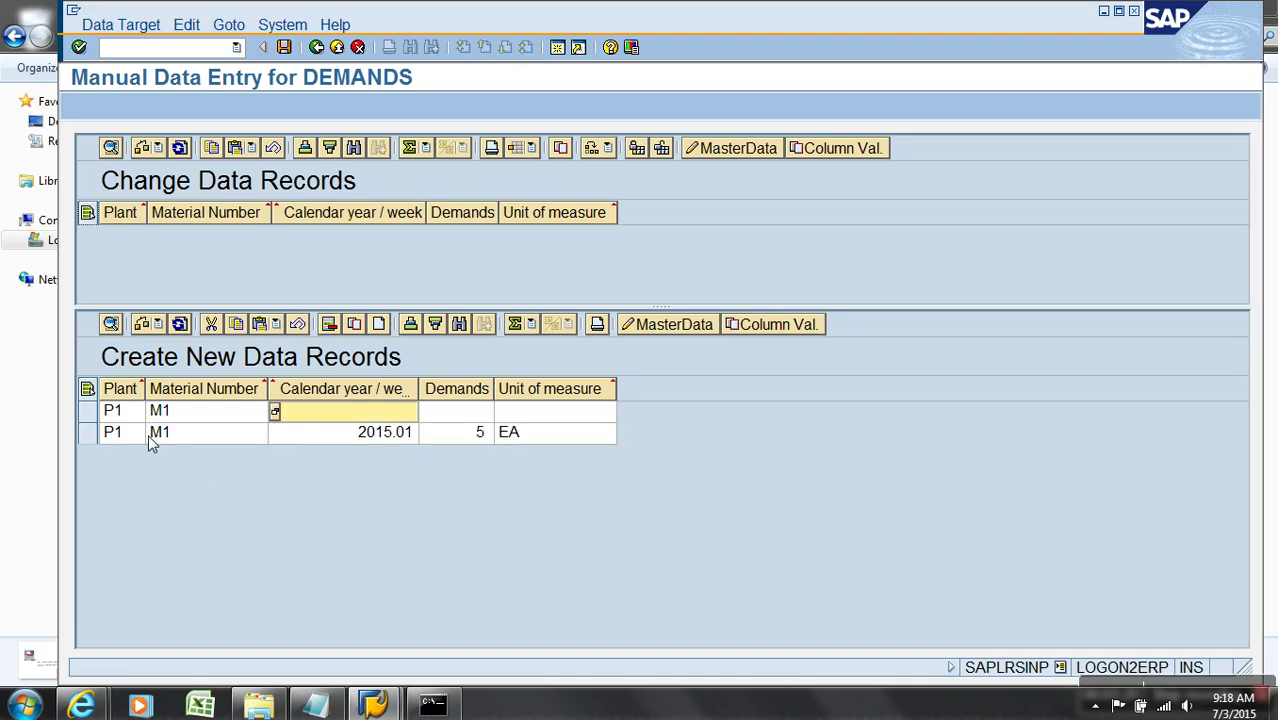
pyautogui.write('2015.')
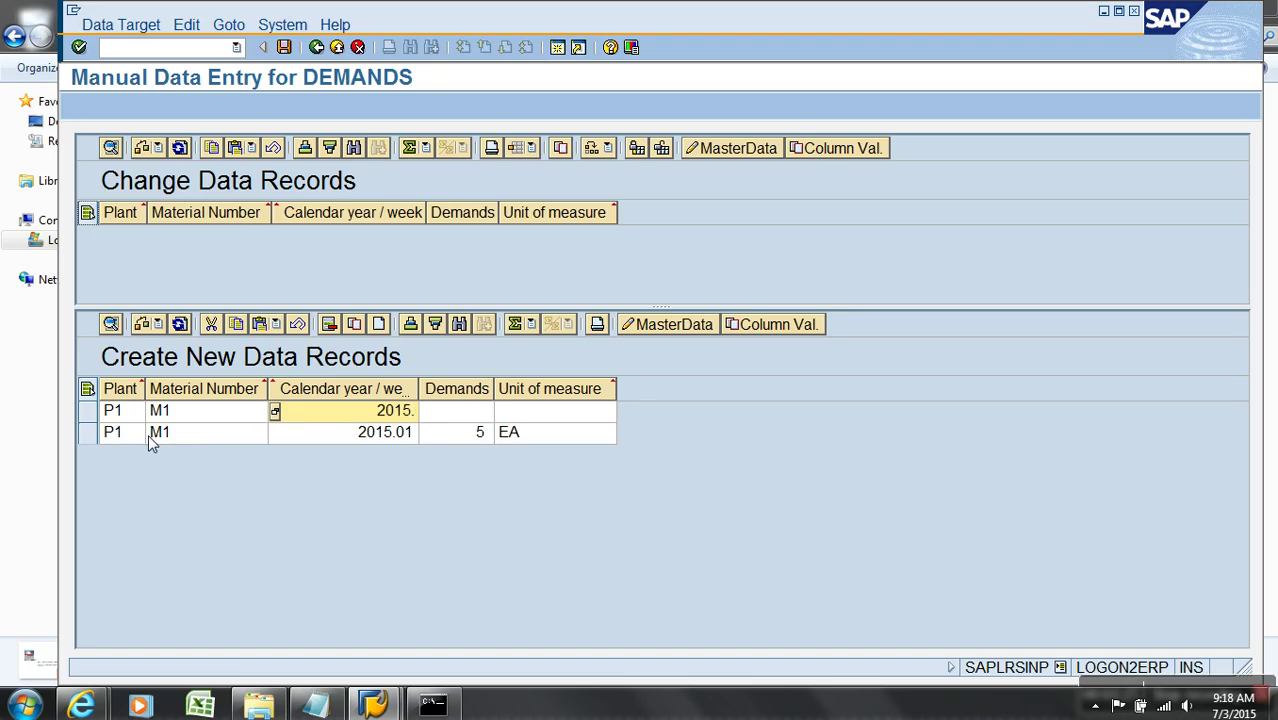
pyautogui.write('02')
pyautogui.press('Tab')
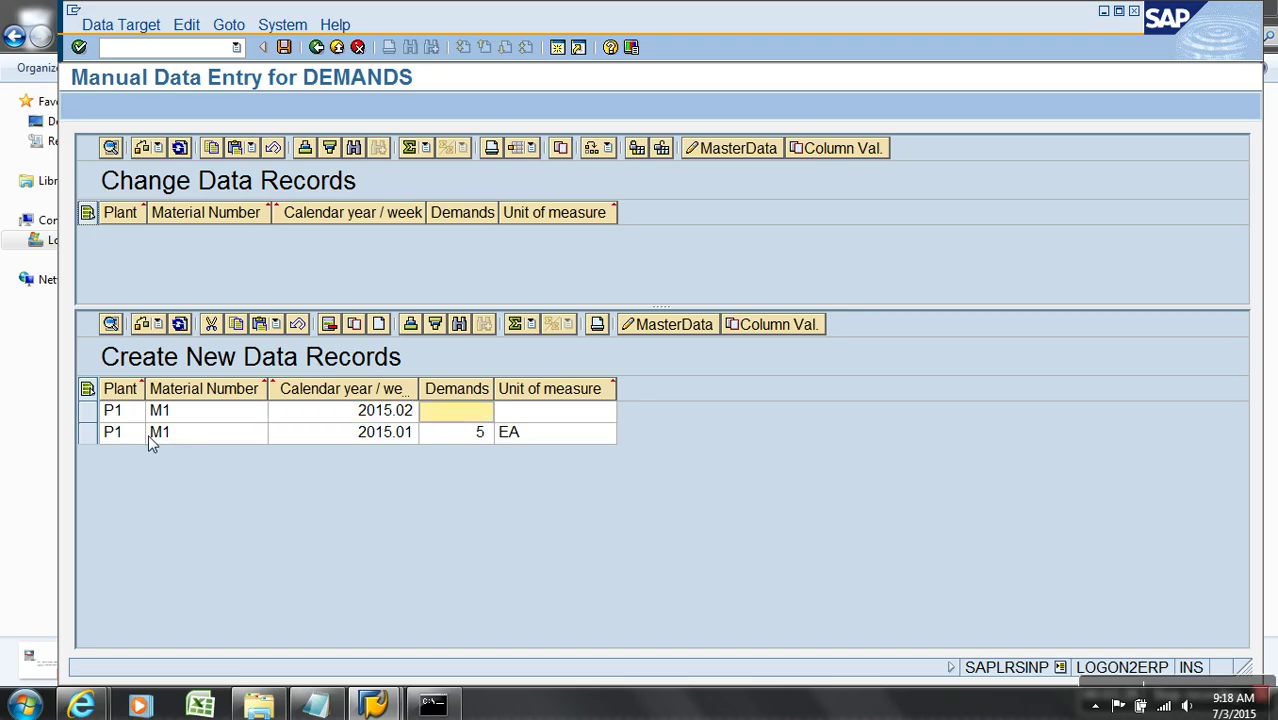
pyautogui.write('30')
pyautogui.press('Tab')
pyautogui.write('EA')
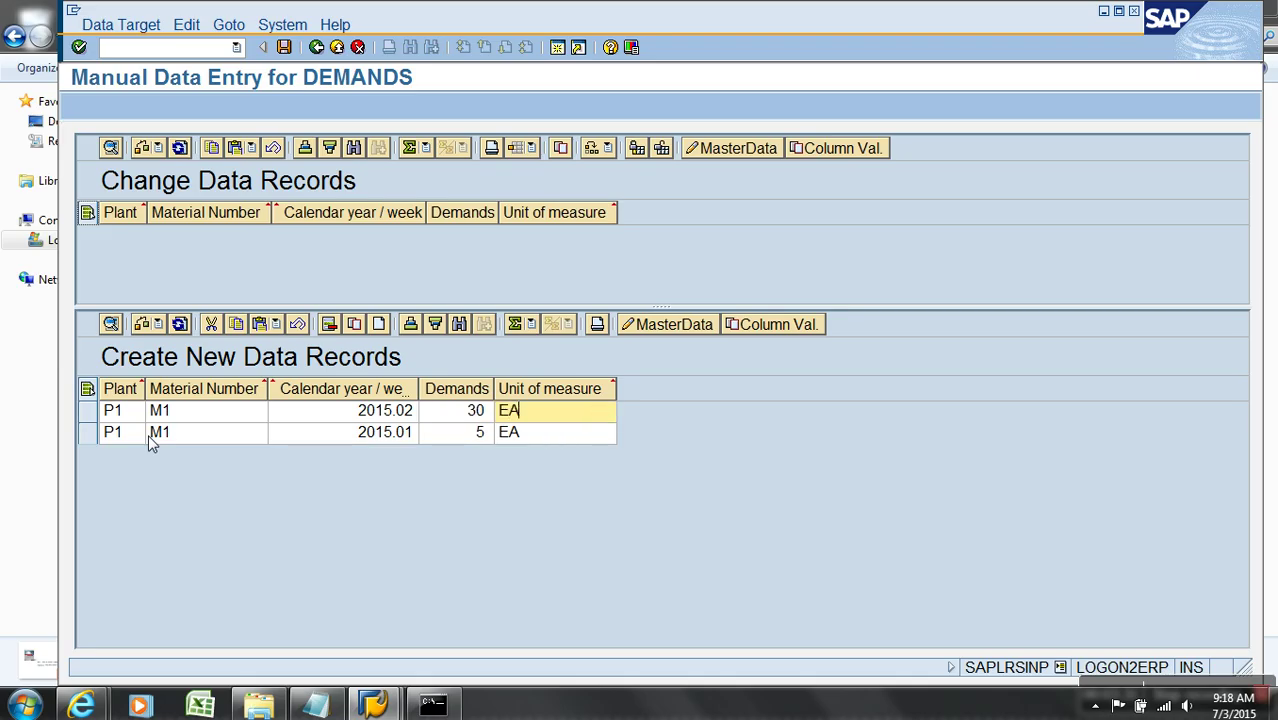
# Start a third record with plant P1, material number M1 and calendar year/week 2015.03
pyautogui.click(380, 326)
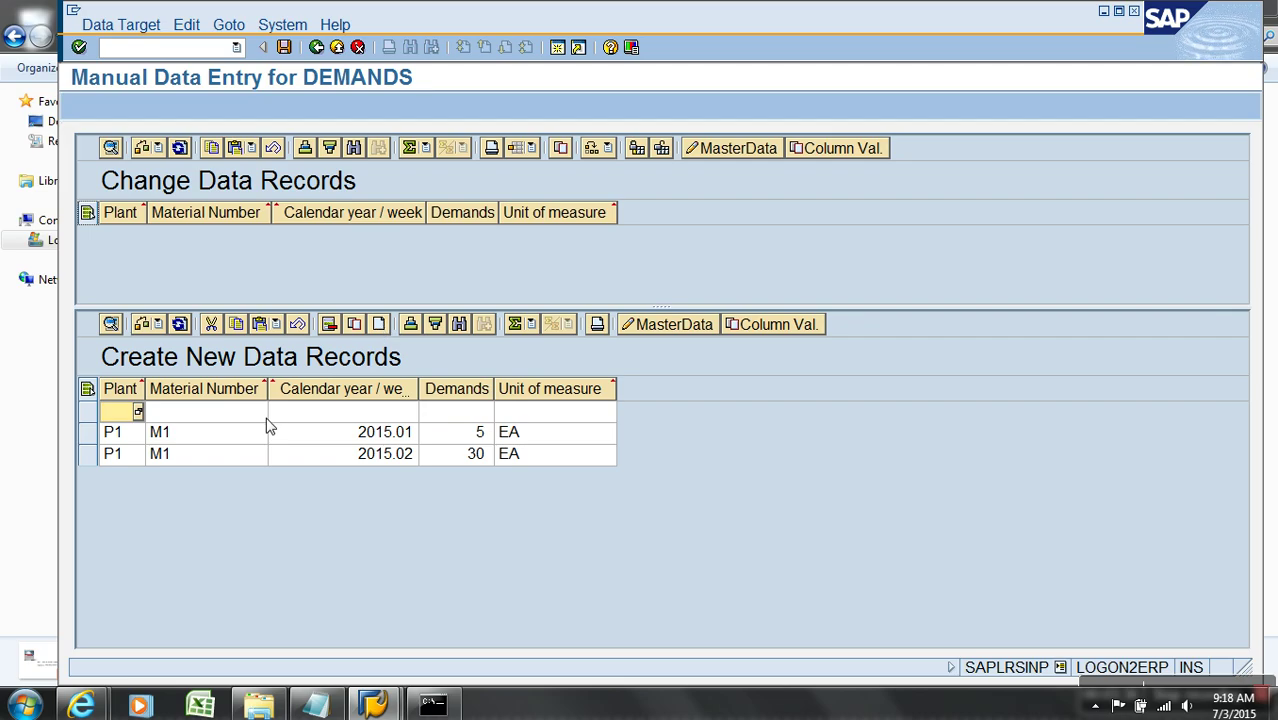
pyautogui.write('P1')
pyautogui.press('Tab')
pyautogui.write('M1')
pyautogui.press('Tab')
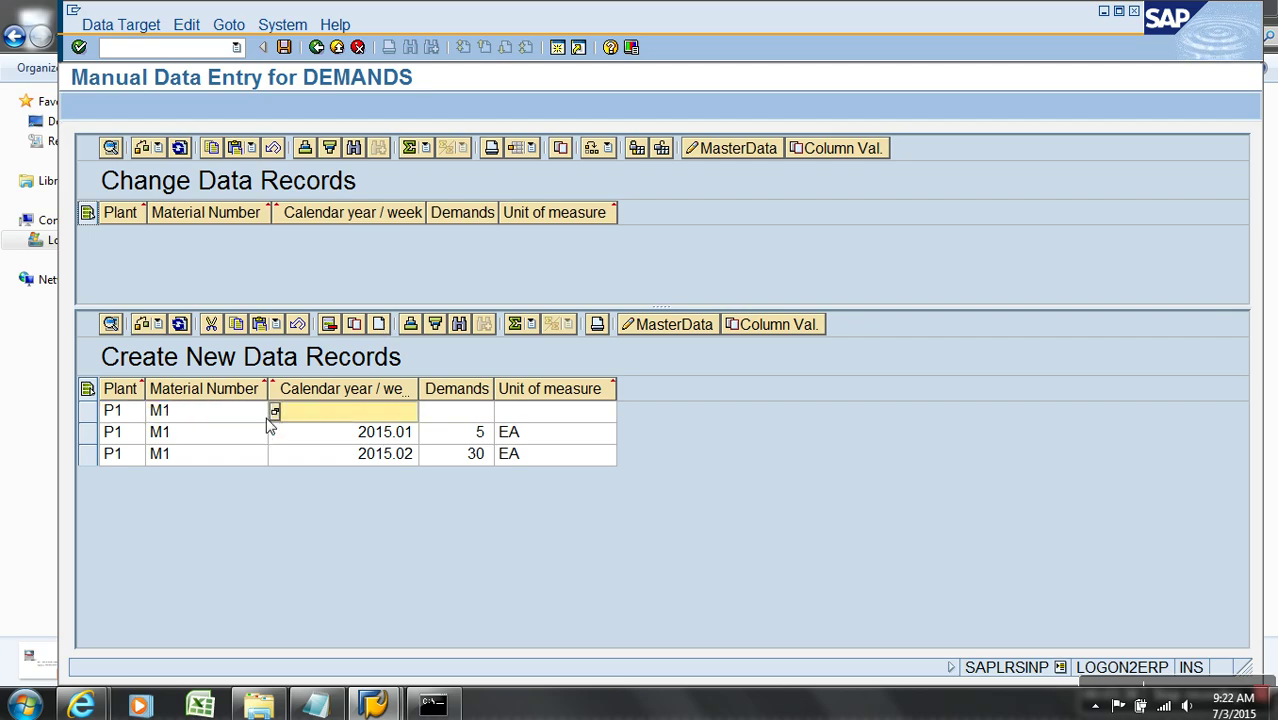
pyautogui.write('2015.03')
pyautogui.press('Tab')
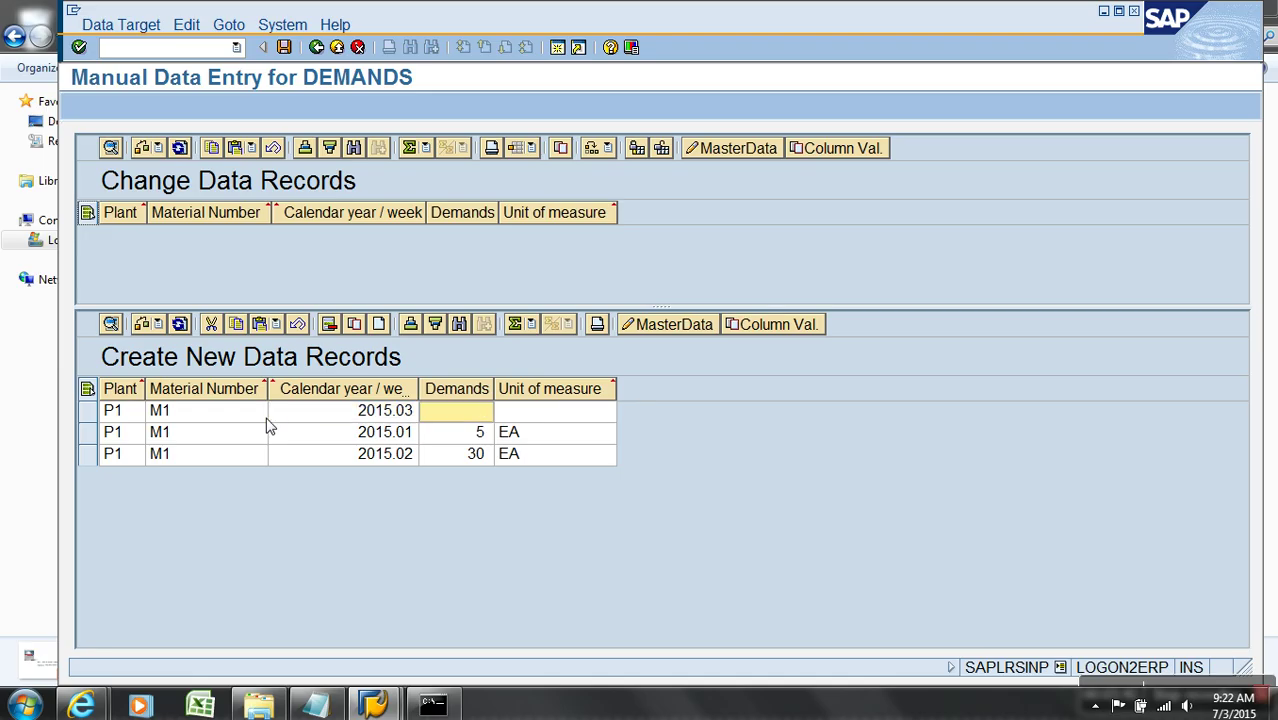
# Complete the 2015.03 record with a demand of 19 and unit of measure EA
pyautogui.write('20')
pyautogui.press('Tab')
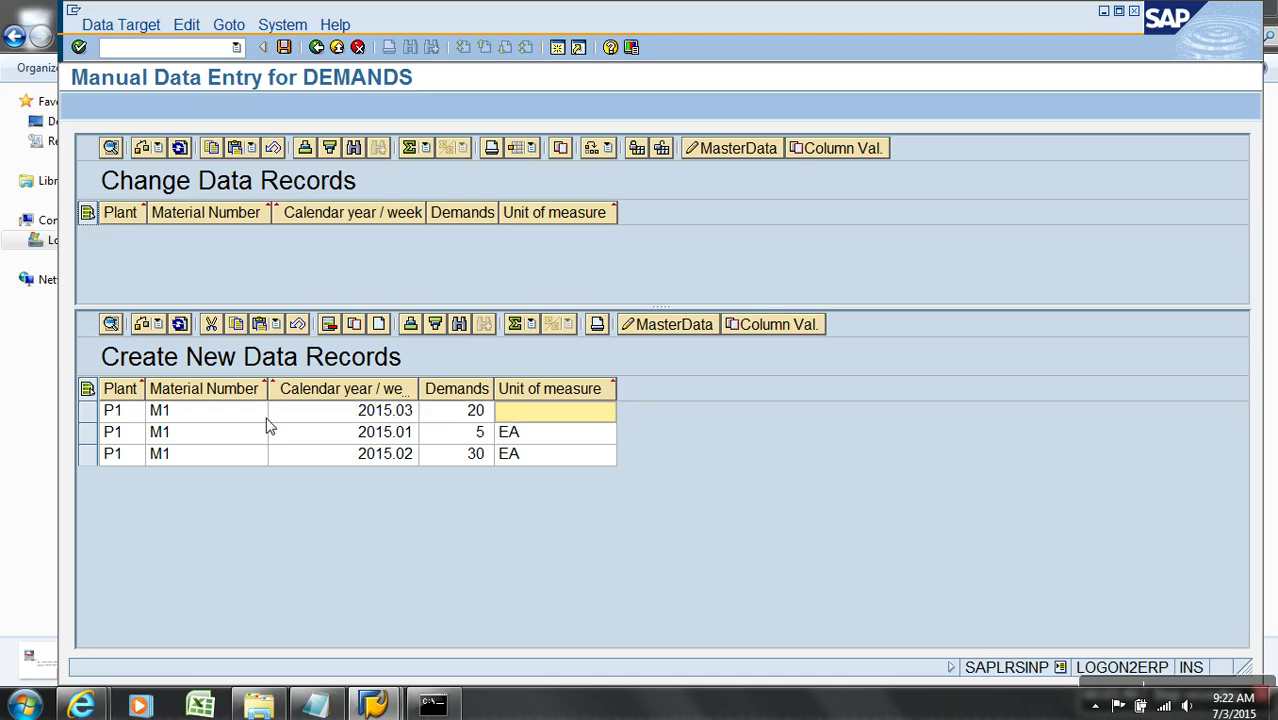
pyautogui.write('E')
pyautogui.hotkey('shift', 'Tab')
pyautogui.write('1')
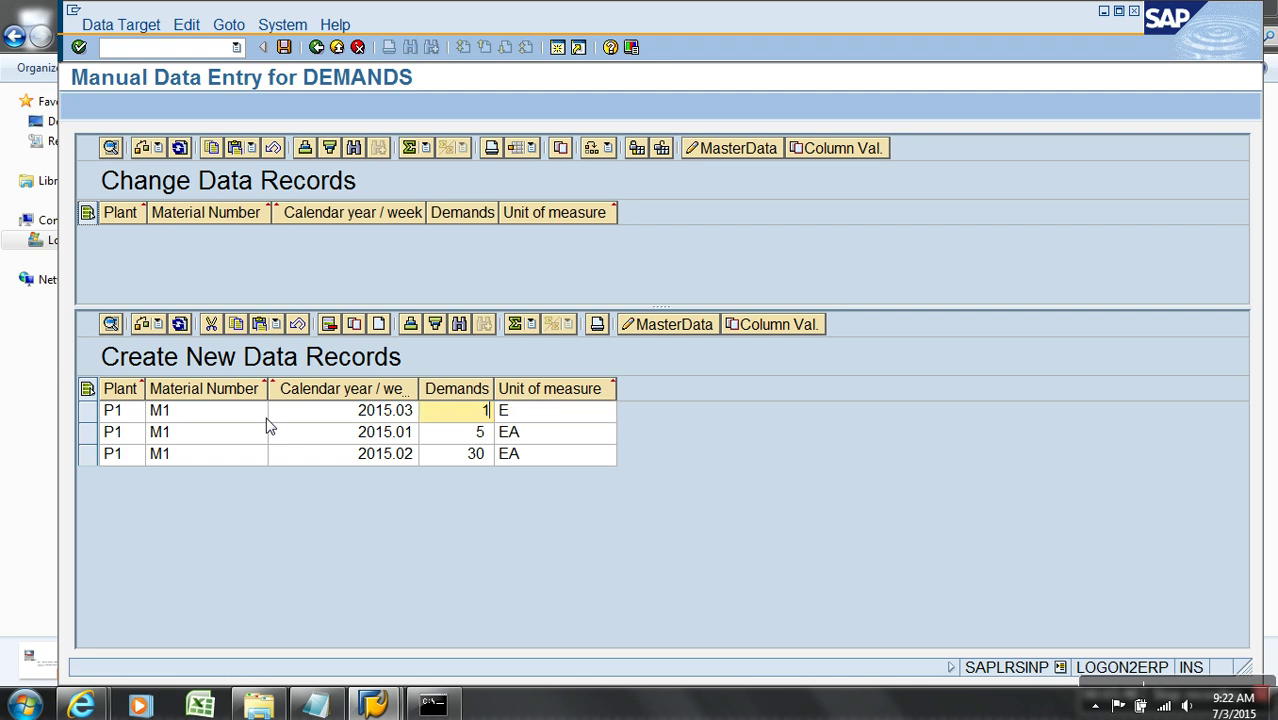
pyautogui.write('9')
pyautogui.press('Tab')
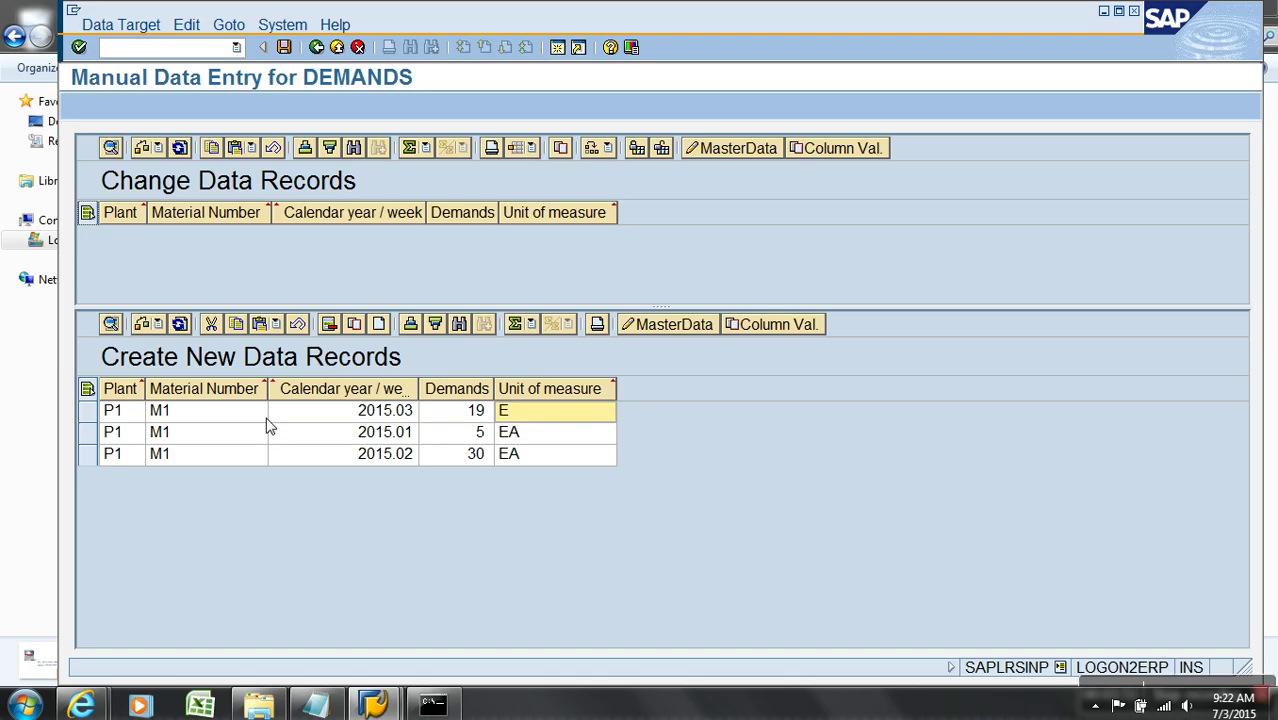
pyautogui.write('EA')
# Add a fourth demand record for plant P1, material M1, calendar year/week 2015.04, with a demand of 7 EA
pyautogui.click(377, 326)
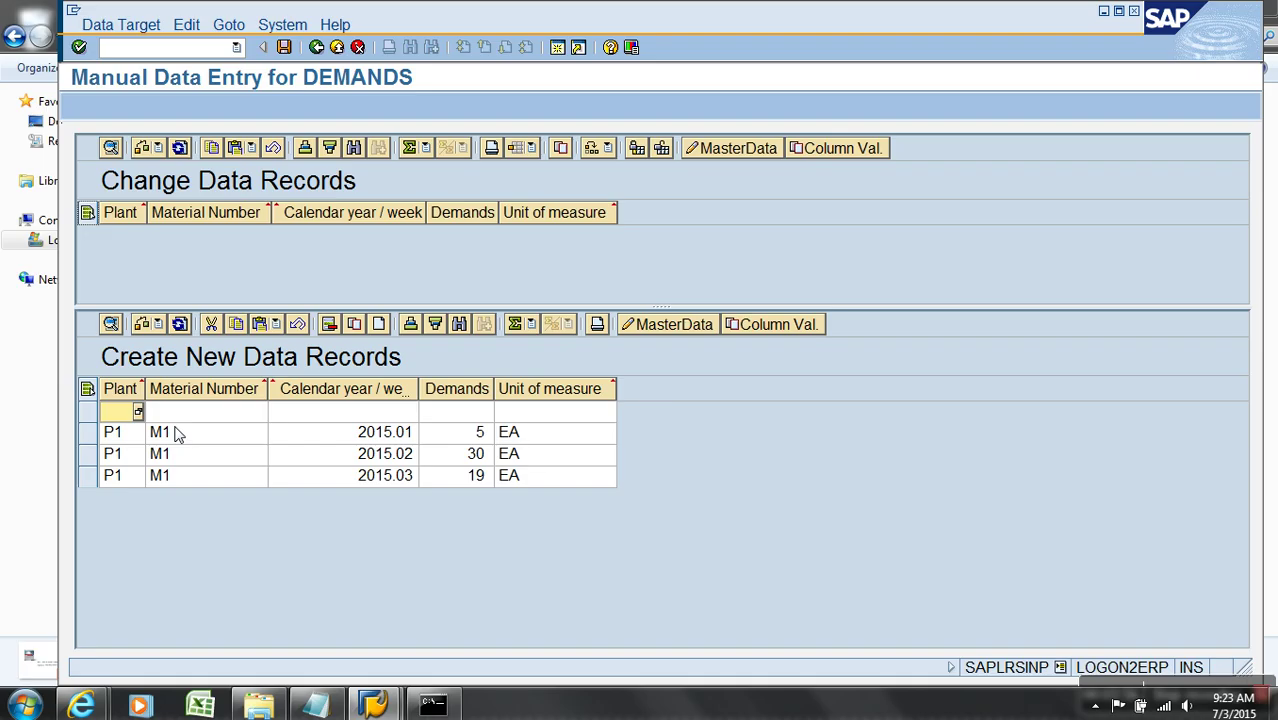
pyautogui.write('P1')
pyautogui.press('Tab')
pyautogui.write('M1')
pyautogui.press('Tab')
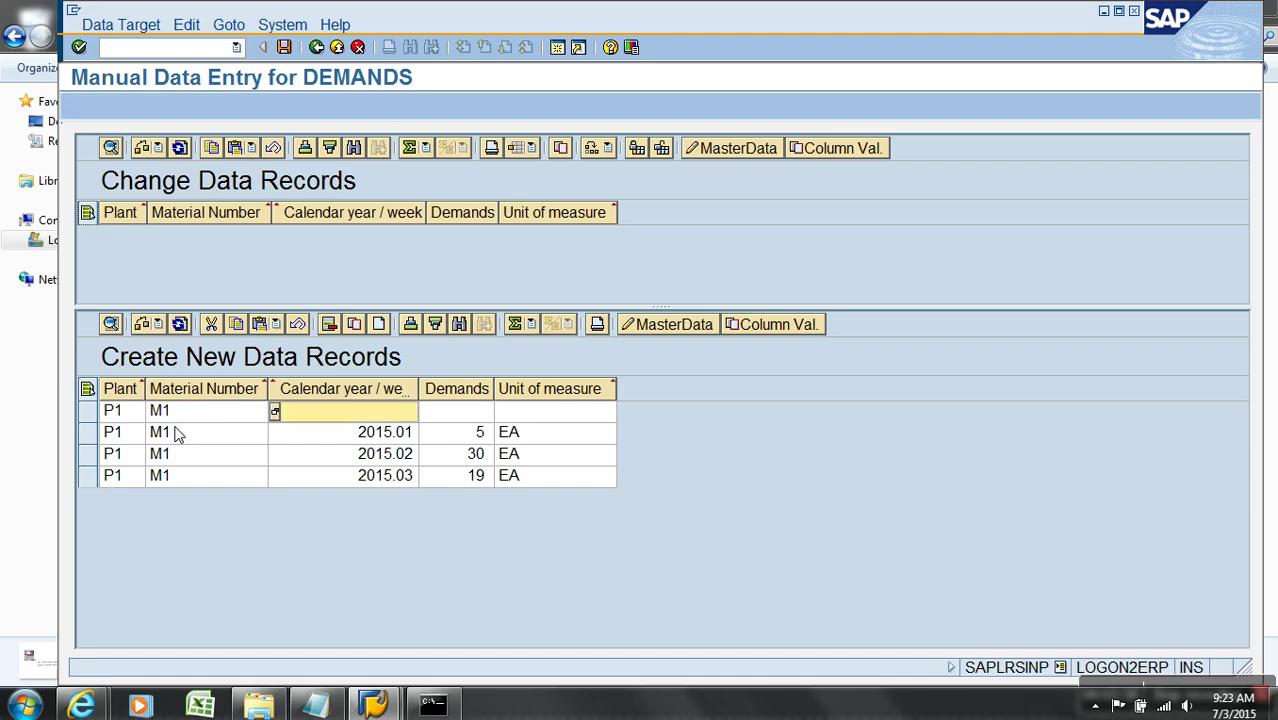
pyautogui.write('2015')
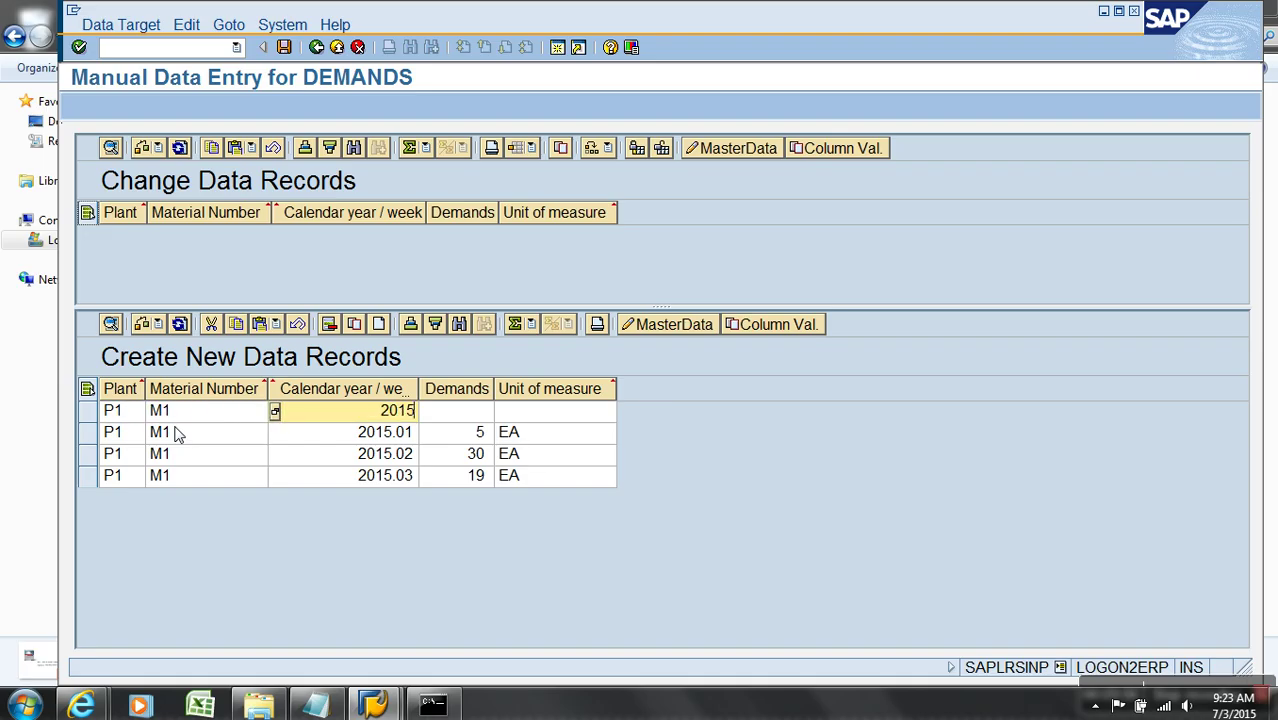
pyautogui.write('.04')
pyautogui.press('Tab')
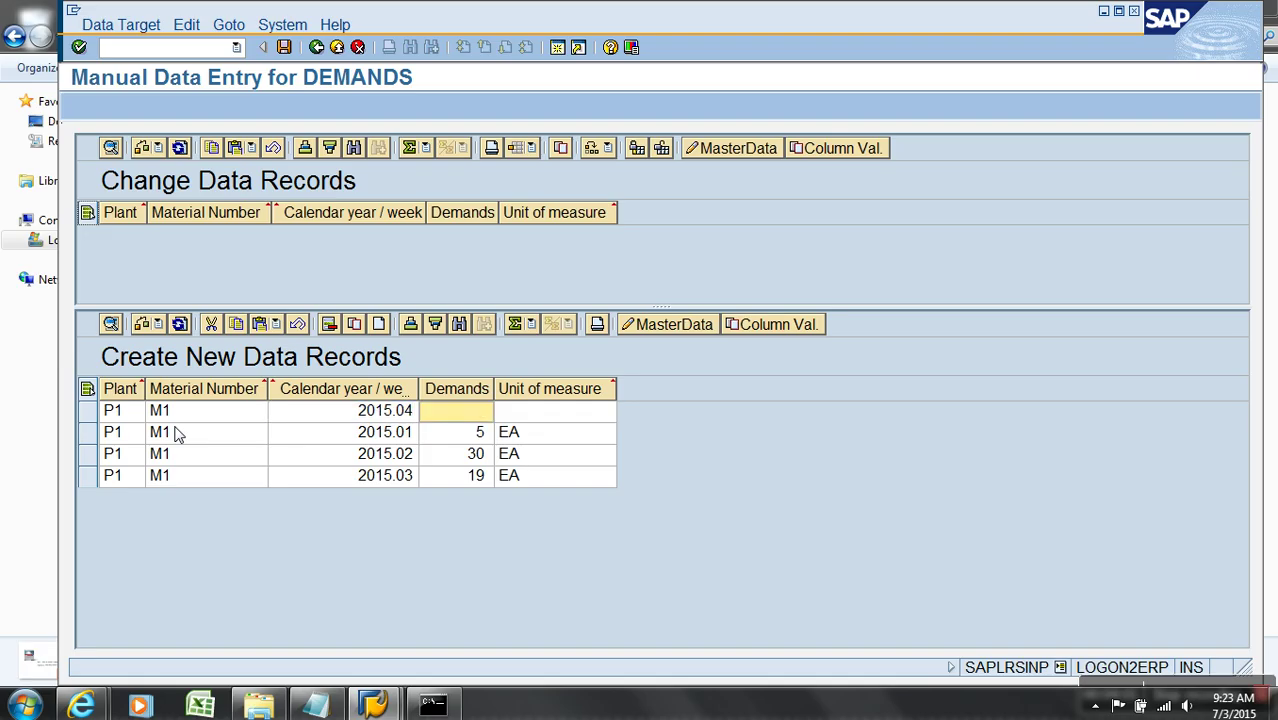
pyautogui.write('7')
pyautogui.press('Tab')
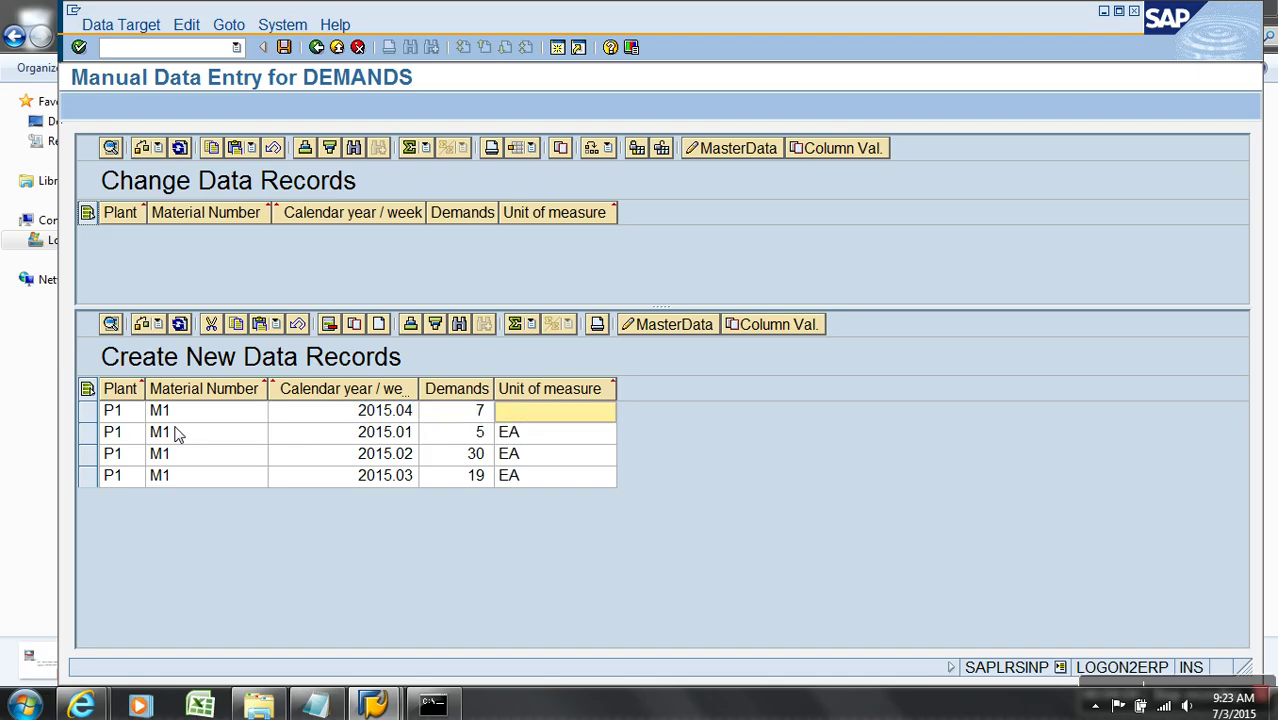
pyautogui.write('EA')
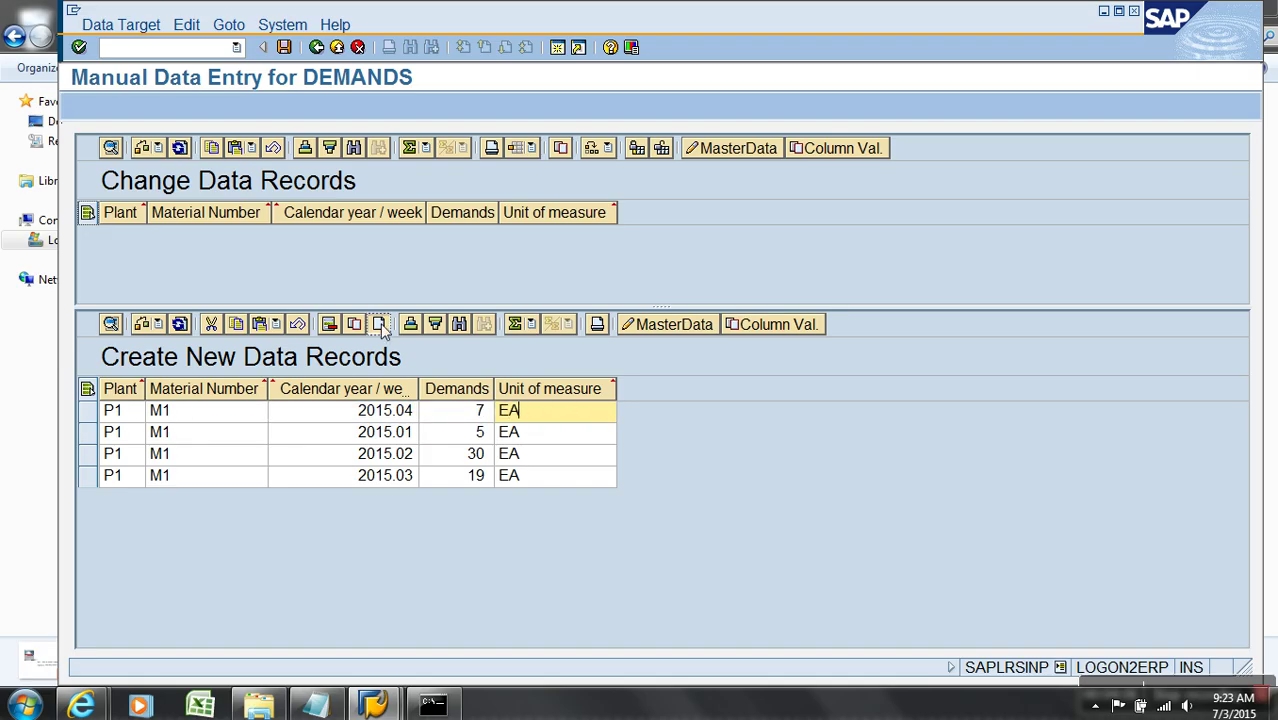
# Add a fifth demand record for plant P1, material M1, calendar year/week 2015.05, with a demand of 9 EA
pyautogui.click(380, 326)
pyautogui.write('P1')
pyautogui.press('Tab')
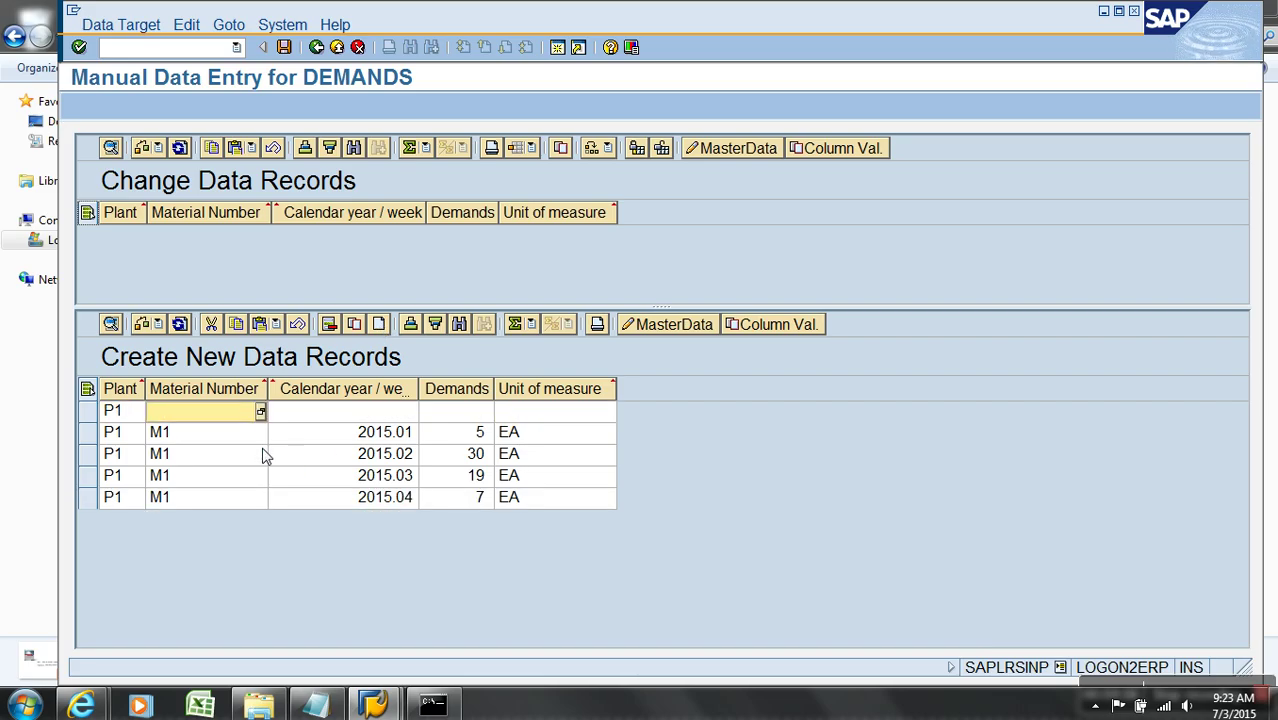
pyautogui.write('M1')
pyautogui.press('Tab')
pyautogui.write('201')
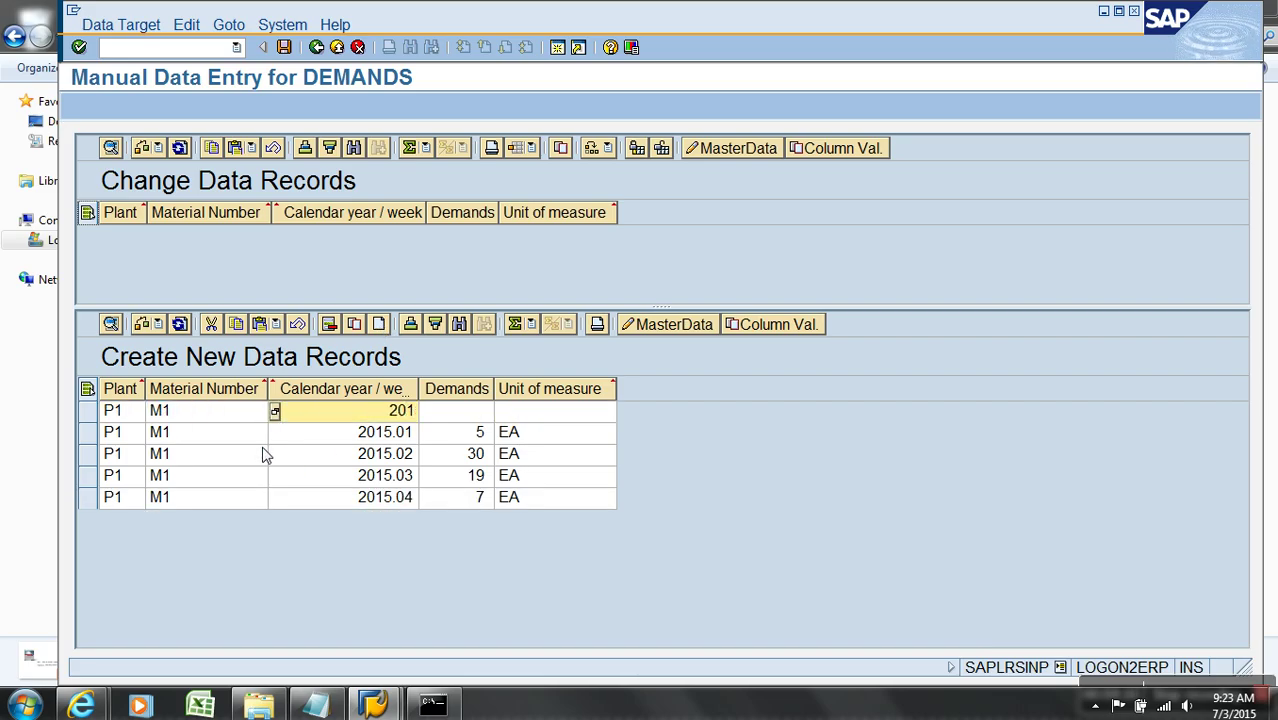
pyautogui.write('5.05')
pyautogui.press('Tab')
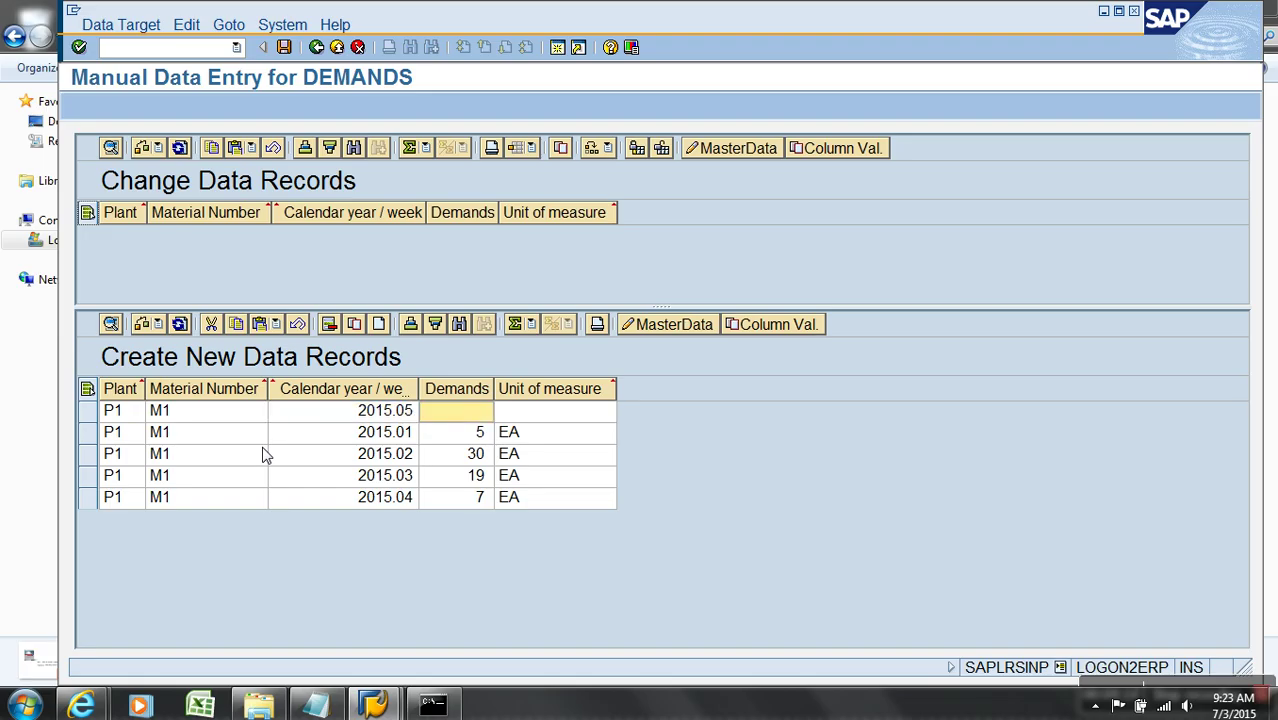
pyautogui.write('9')
pyautogui.press('Tab')
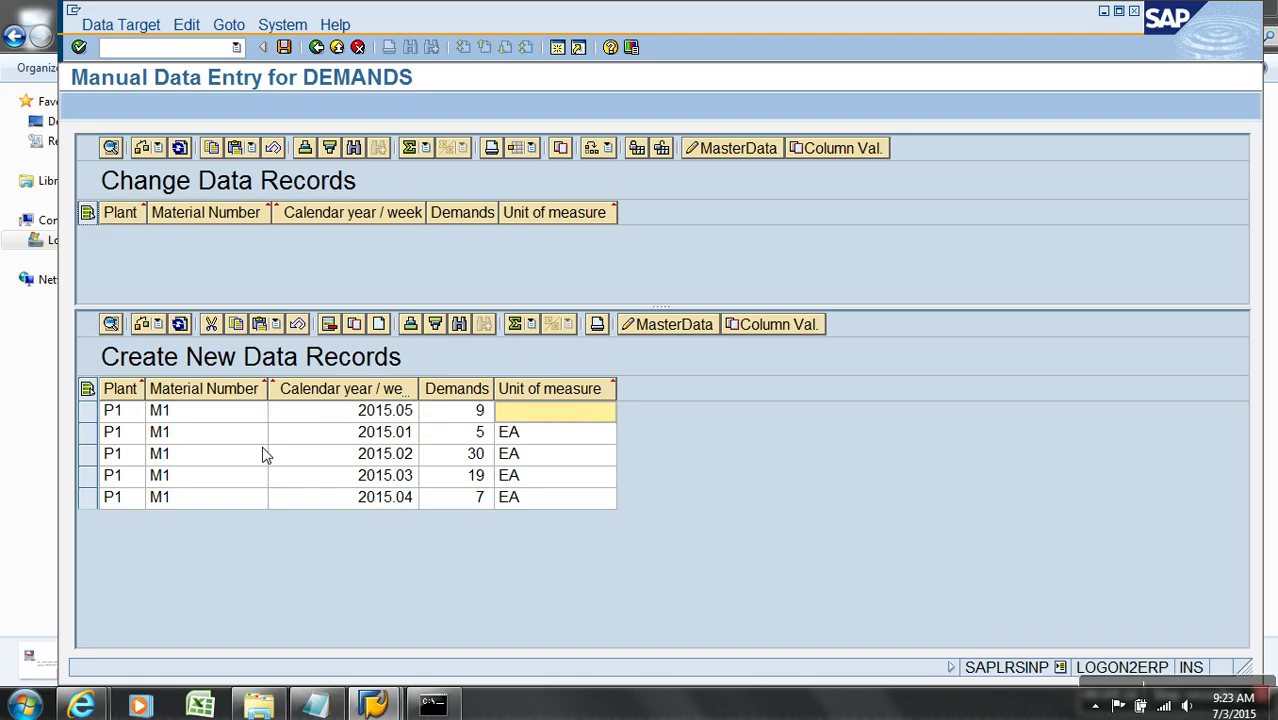
pyautogui.write('EA')
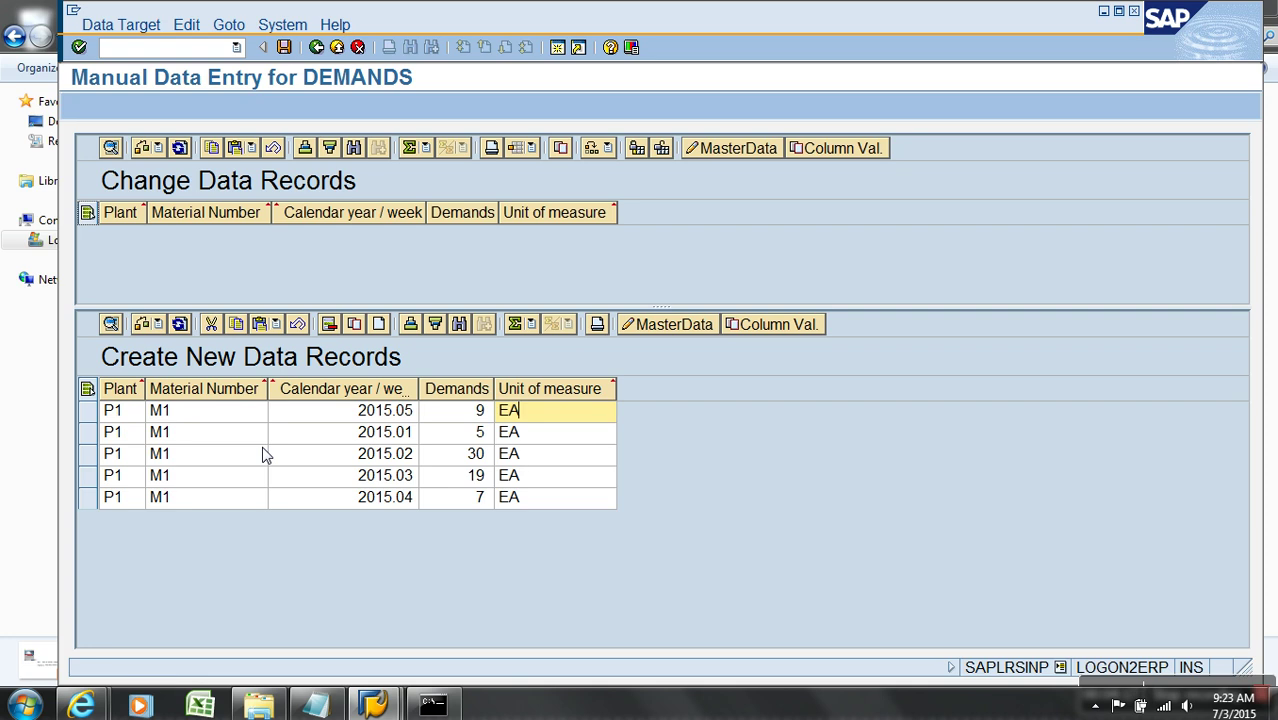
# Save the new demand records and leave the data entry for DEMANDS
pyautogui.click(288, 50)
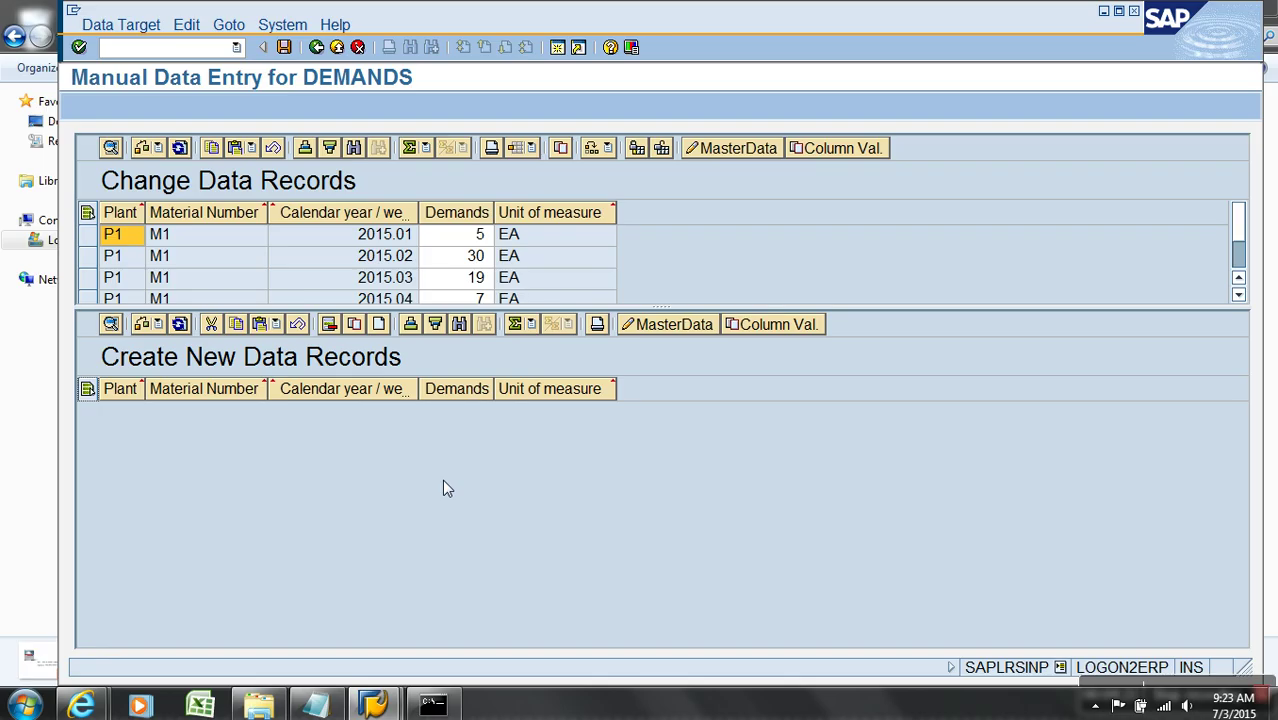
pyautogui.click(337, 47)
pyautogui.click(374, 705)
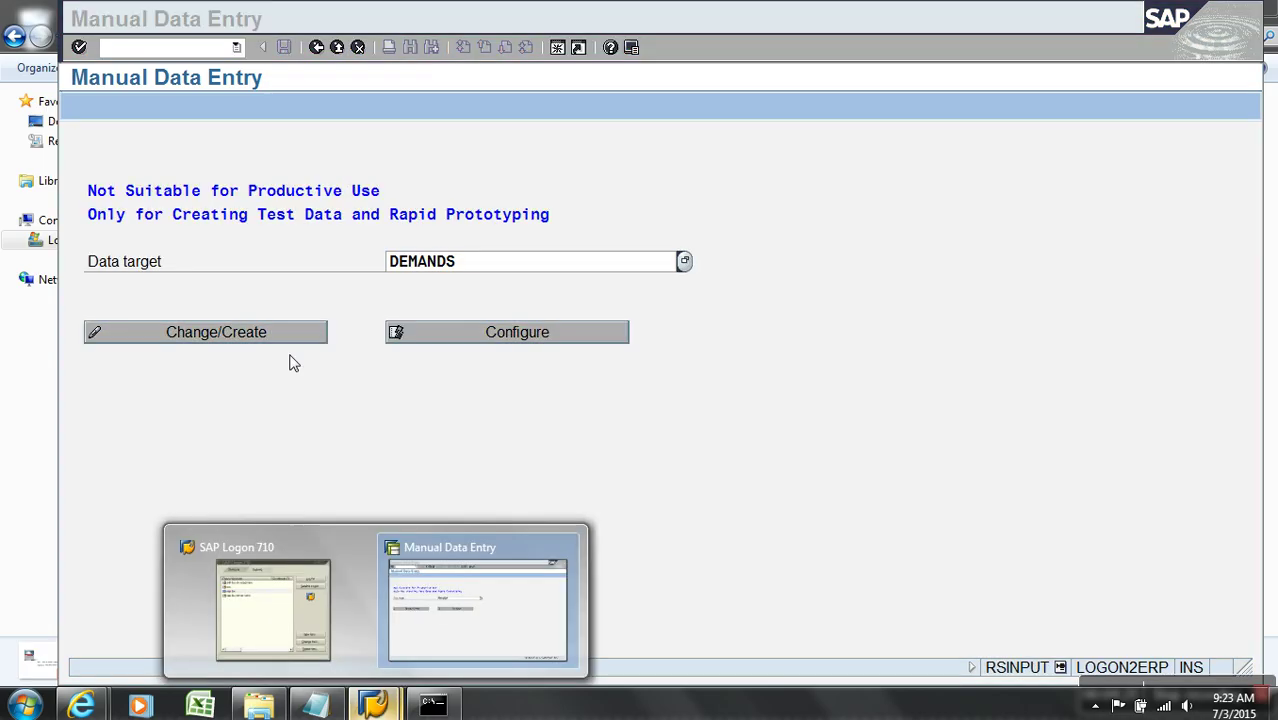
# Run transaction /NRSA1 and expand Breverien Motor Works Munich, Germany down to the InfoCubes of Demo Inventory
pyautogui.click(212, 60)
pyautogui.write('/N')
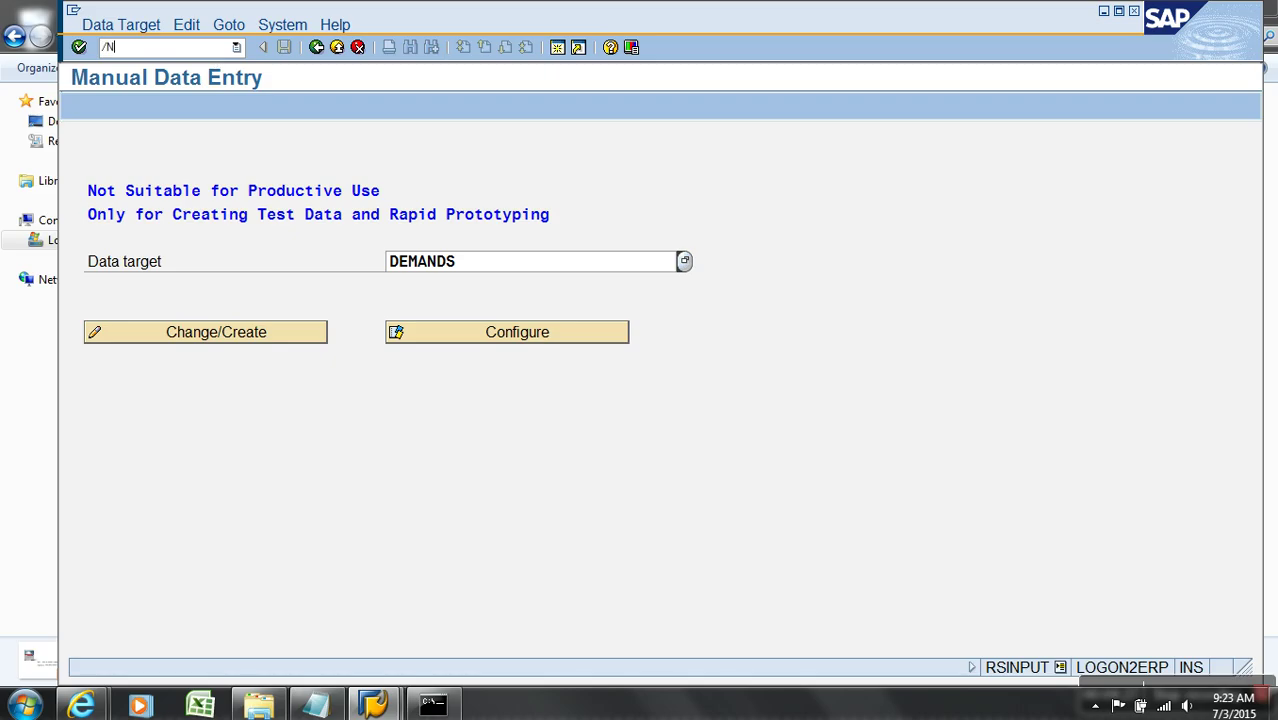
pyautogui.write('RSA1')
pyautogui.press('Return')
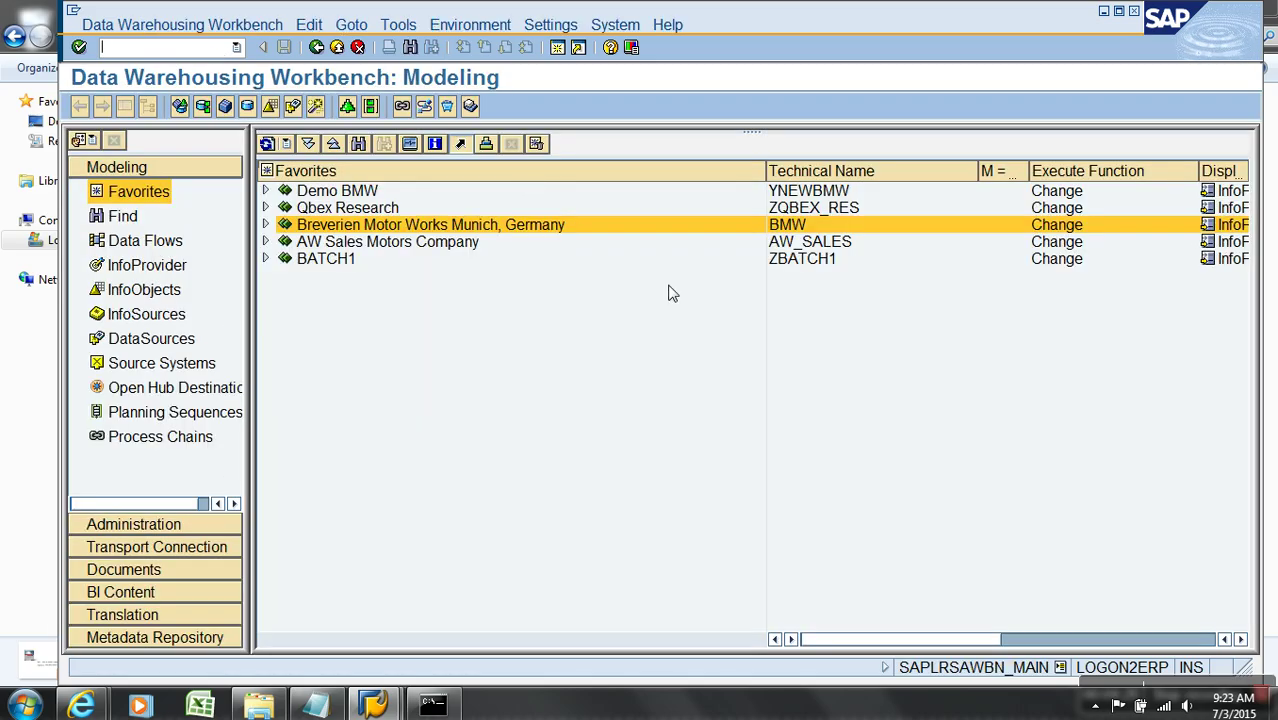
pyautogui.click(265, 224)
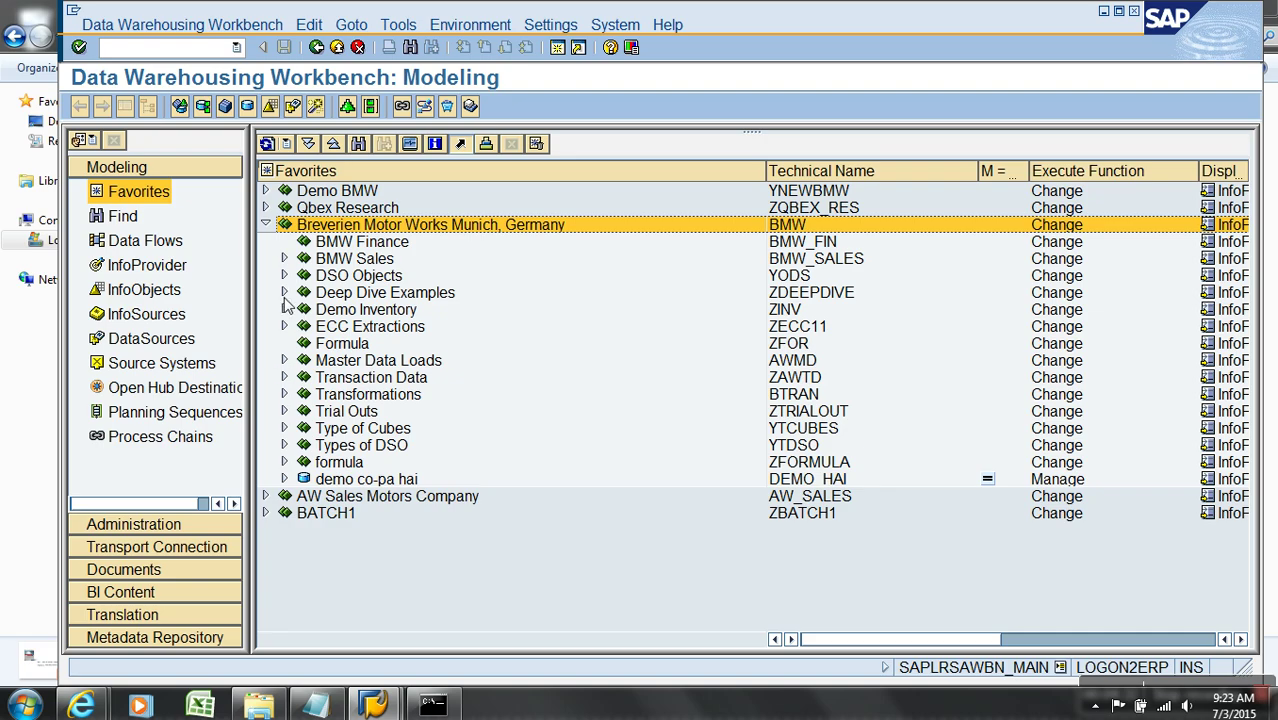
pyautogui.click(285, 310)
pyautogui.click(418, 345)
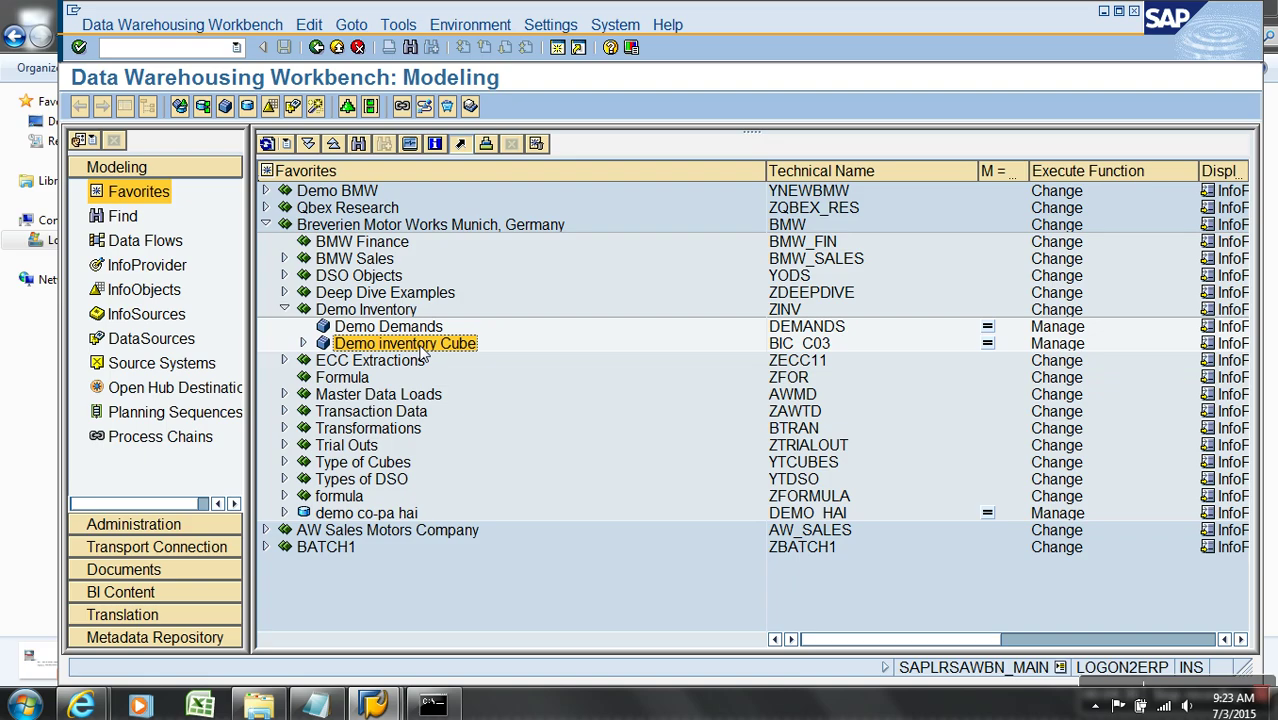
pyautogui.click(436, 330)
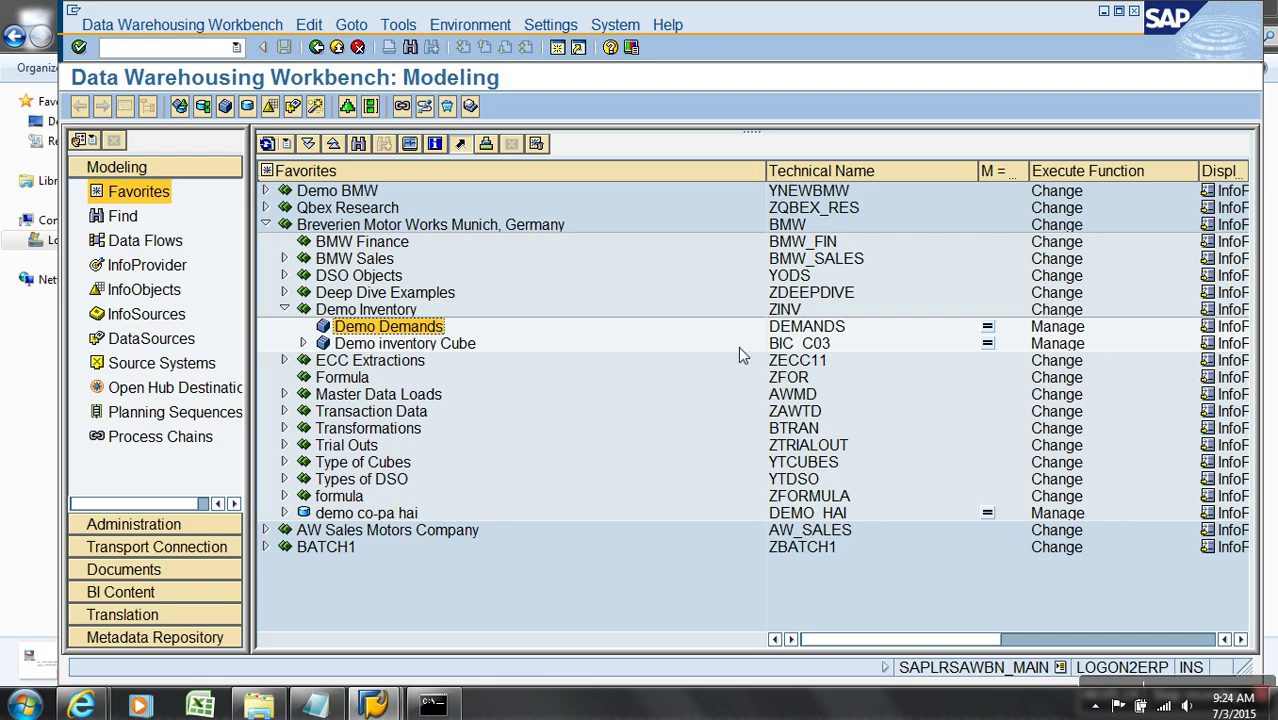
pyautogui.click(799, 345)
pyautogui.click(808, 328)
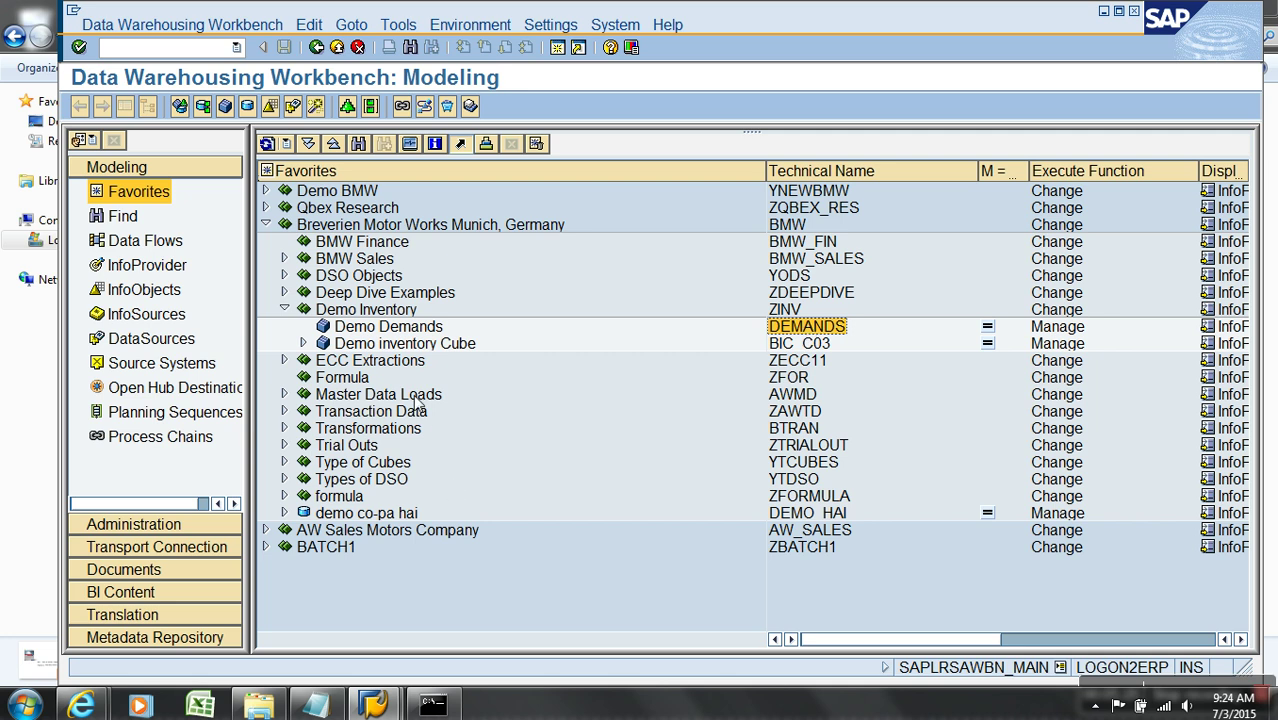
# Display the data of the Demo inventory Cube without selection restrictions and mark the output columns from 0CHNGID to Calendar day
pyautogui.rightClick(412, 346)
pyautogui.click(470, 543)
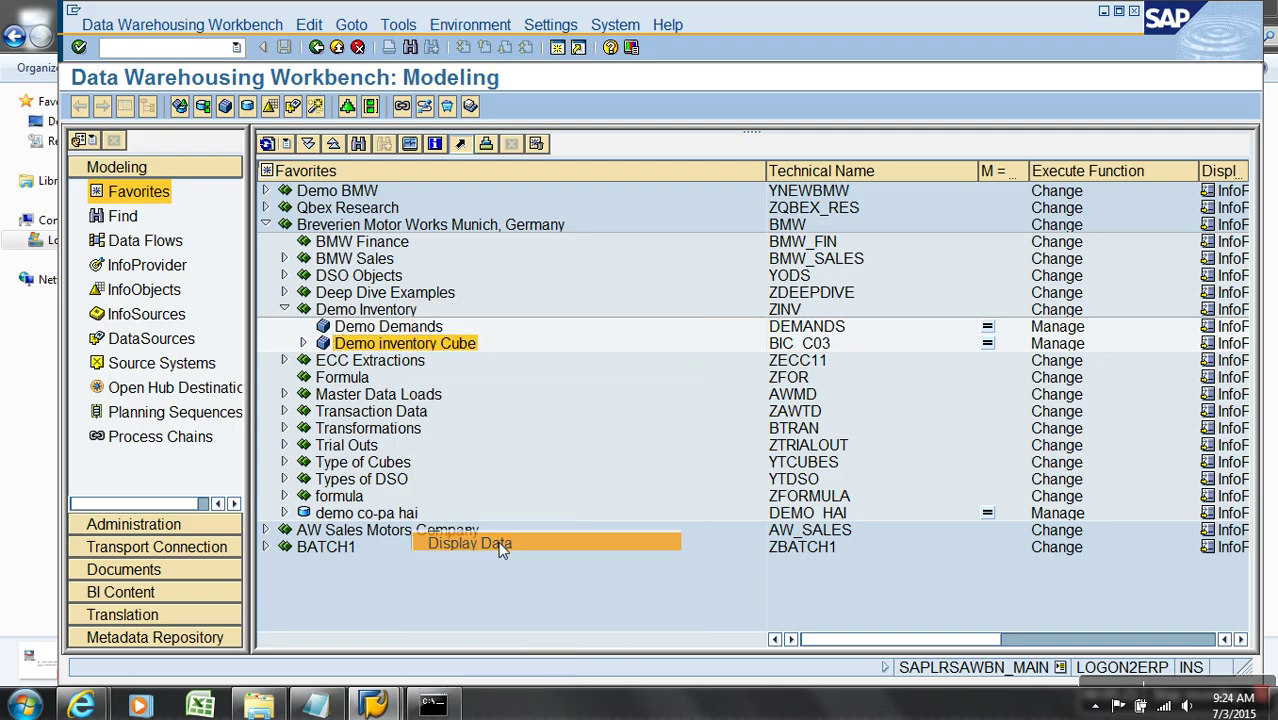
pyautogui.click(190, 110)
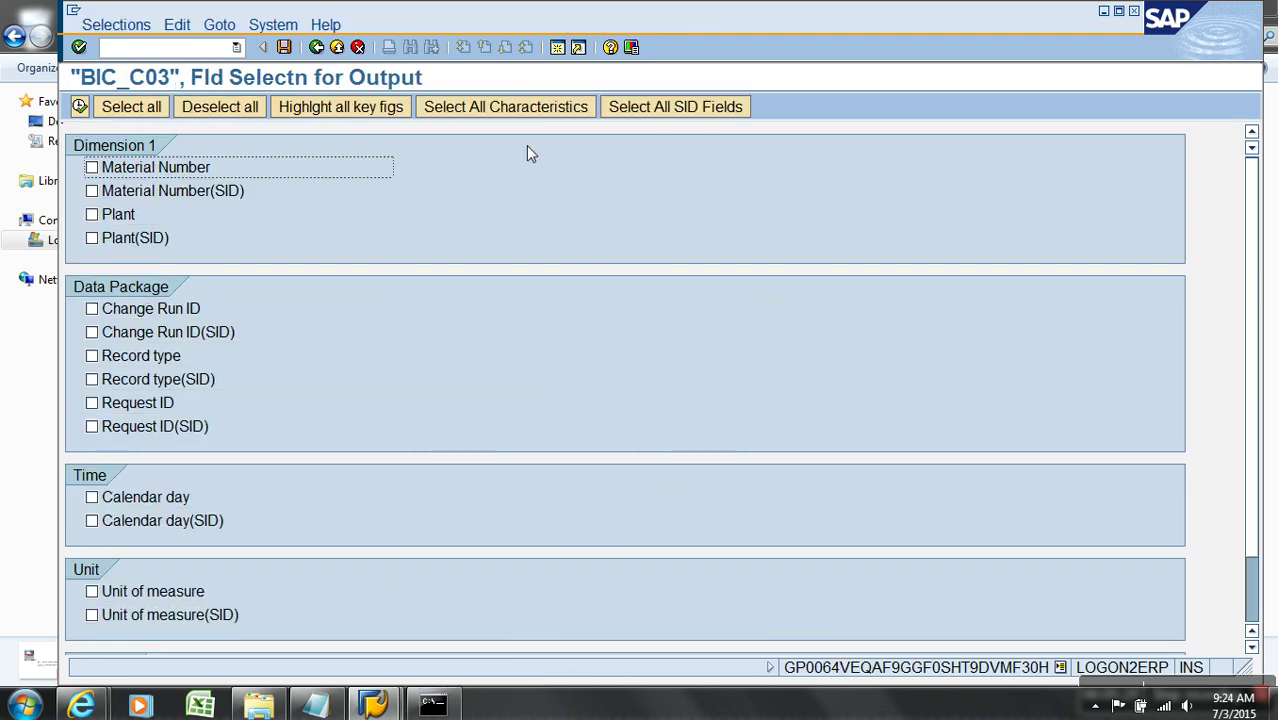
pyautogui.click(79, 107)
pyautogui.click(79, 107)
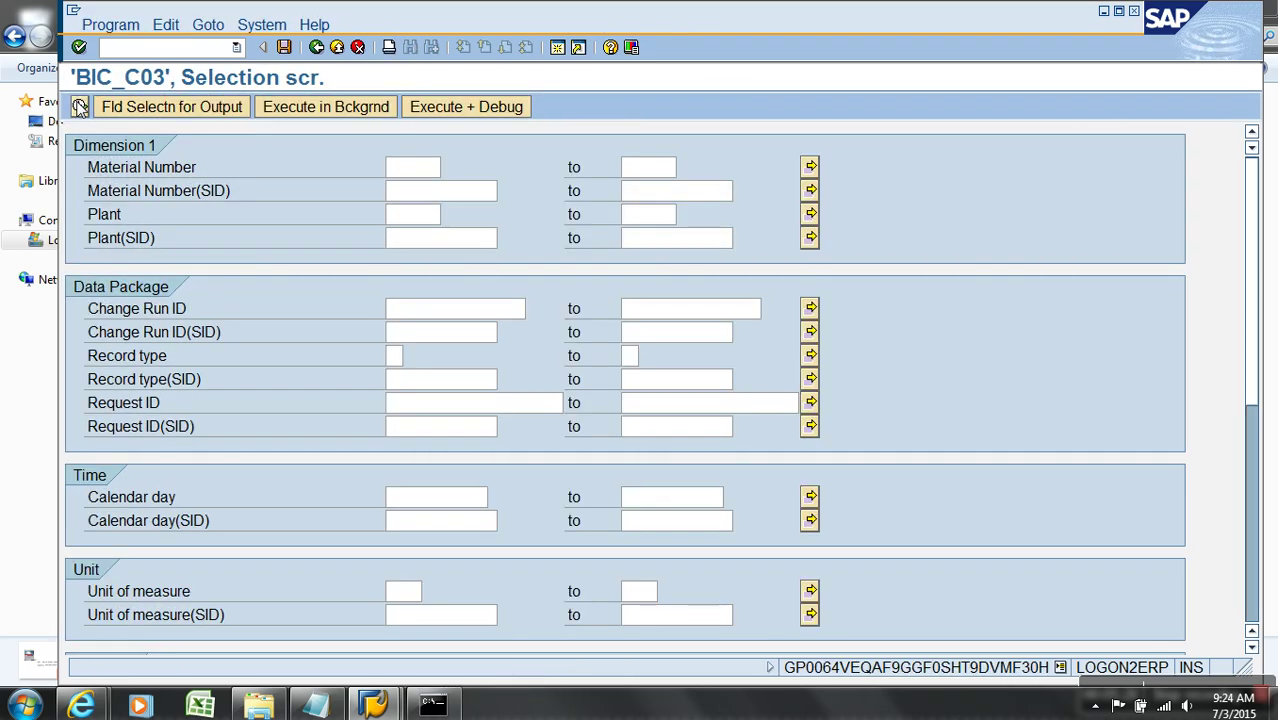
pyautogui.moveTo(205, 152); pyautogui.dragTo(444, 155)
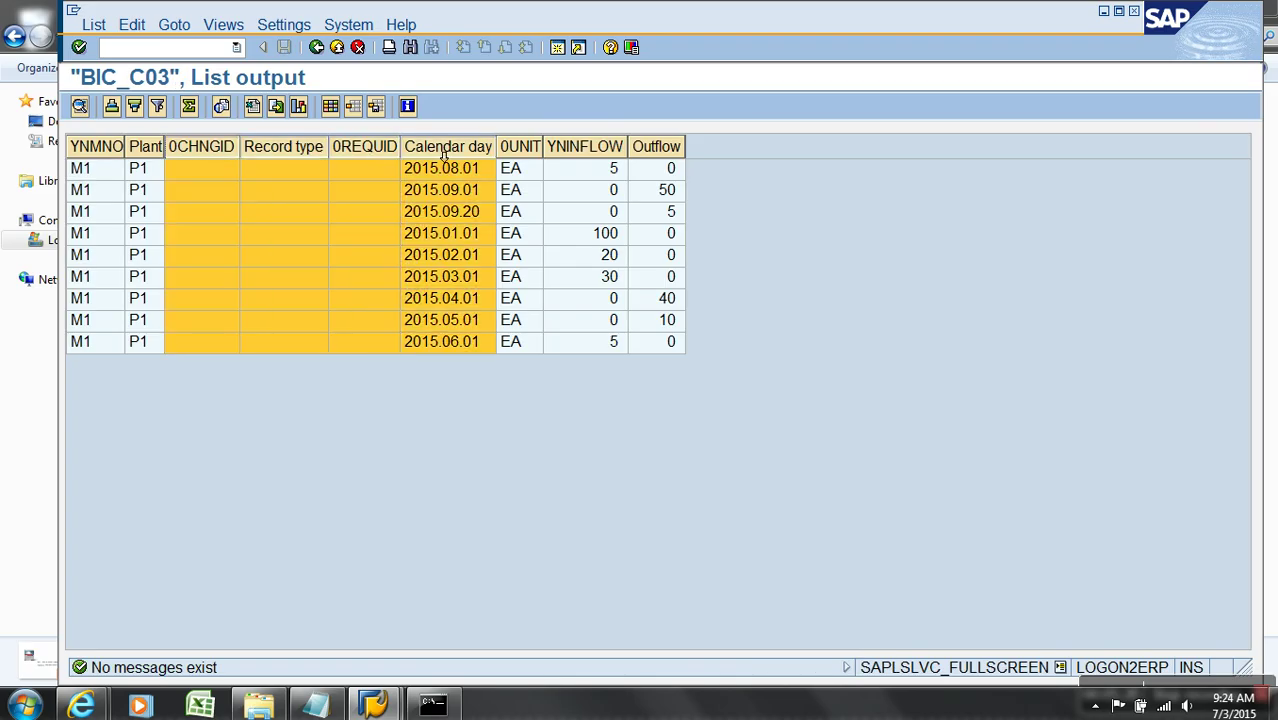
pyautogui.rightClick(444, 155)
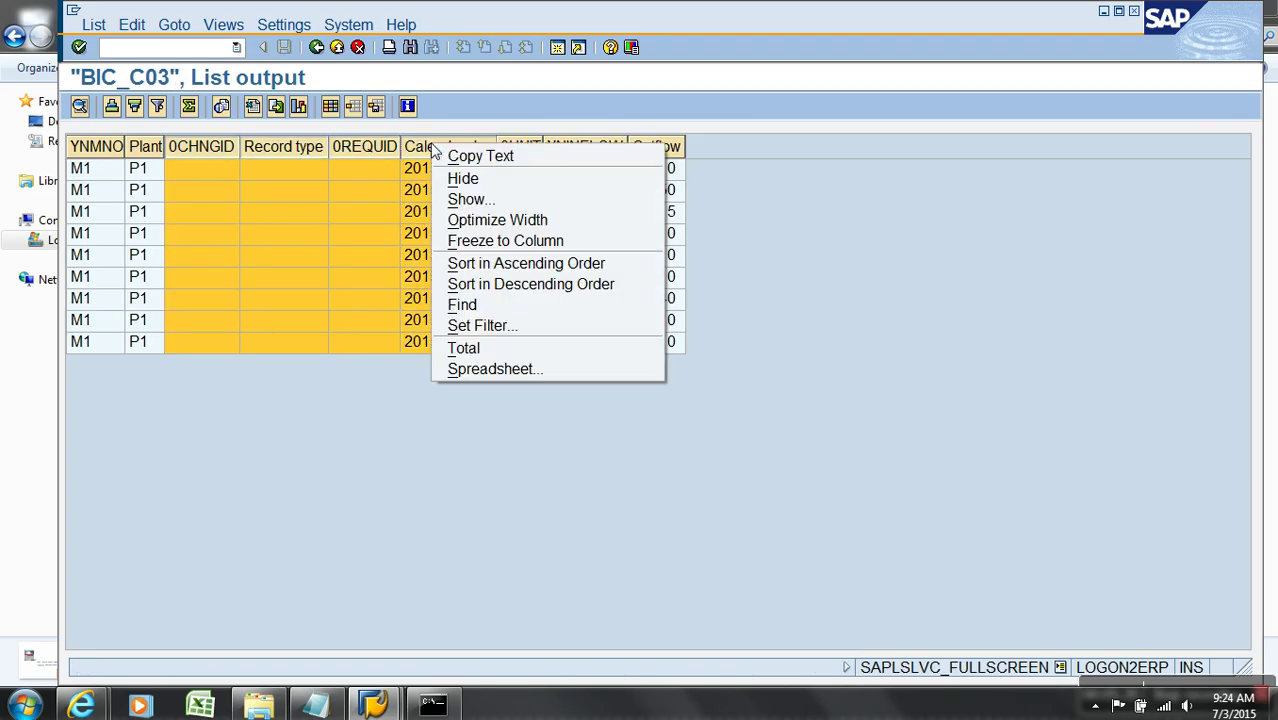
pyautogui.click(388, 150)
pyautogui.click(210, 169)
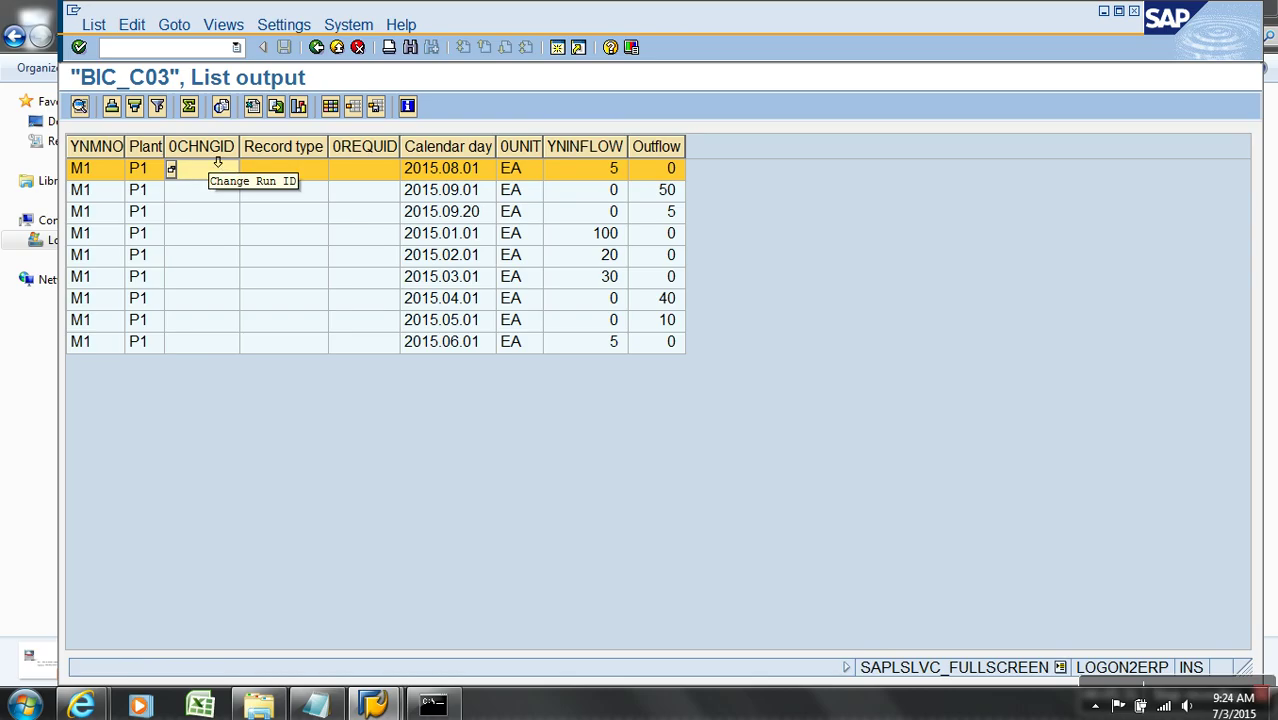
# Hide the 0CHNGID, Record type and 0REQUID columns in the BIC_C03 list and total the YNINFLOW and Outflow columns
pyautogui.moveTo(217, 156); pyautogui.dragTo(357, 157)
pyautogui.rightClick(351, 149)
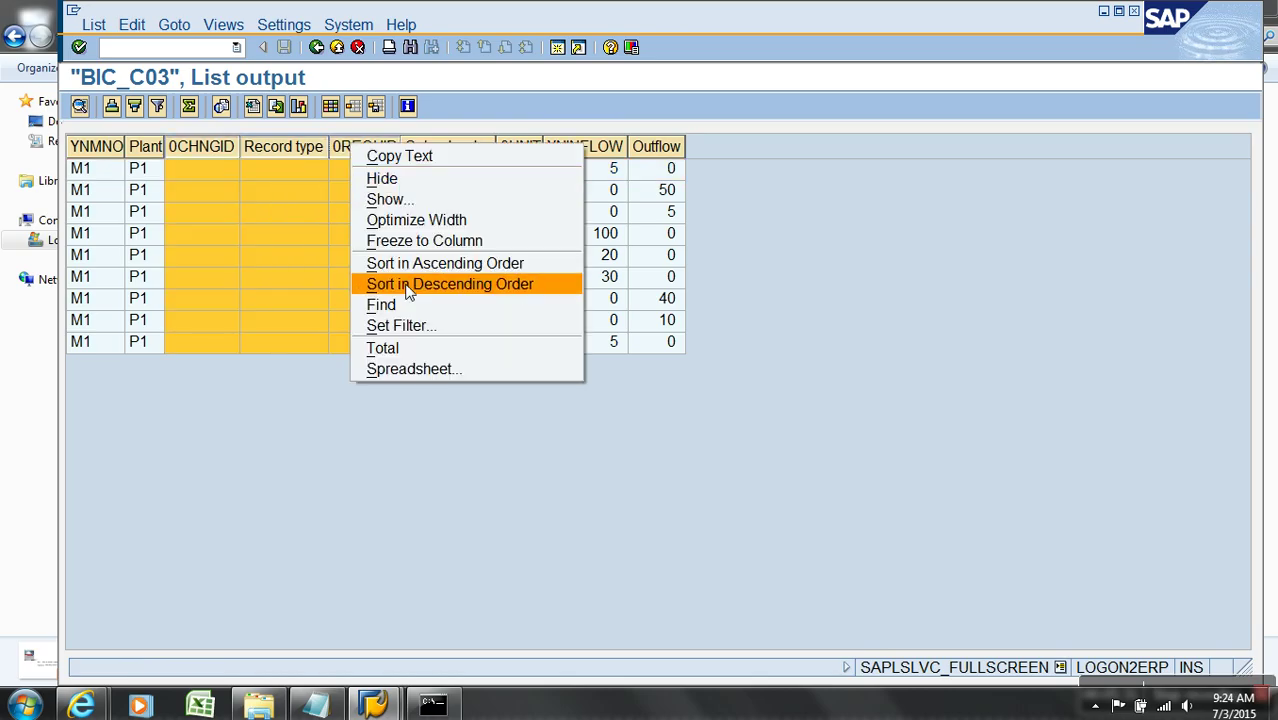
pyautogui.click(383, 181)
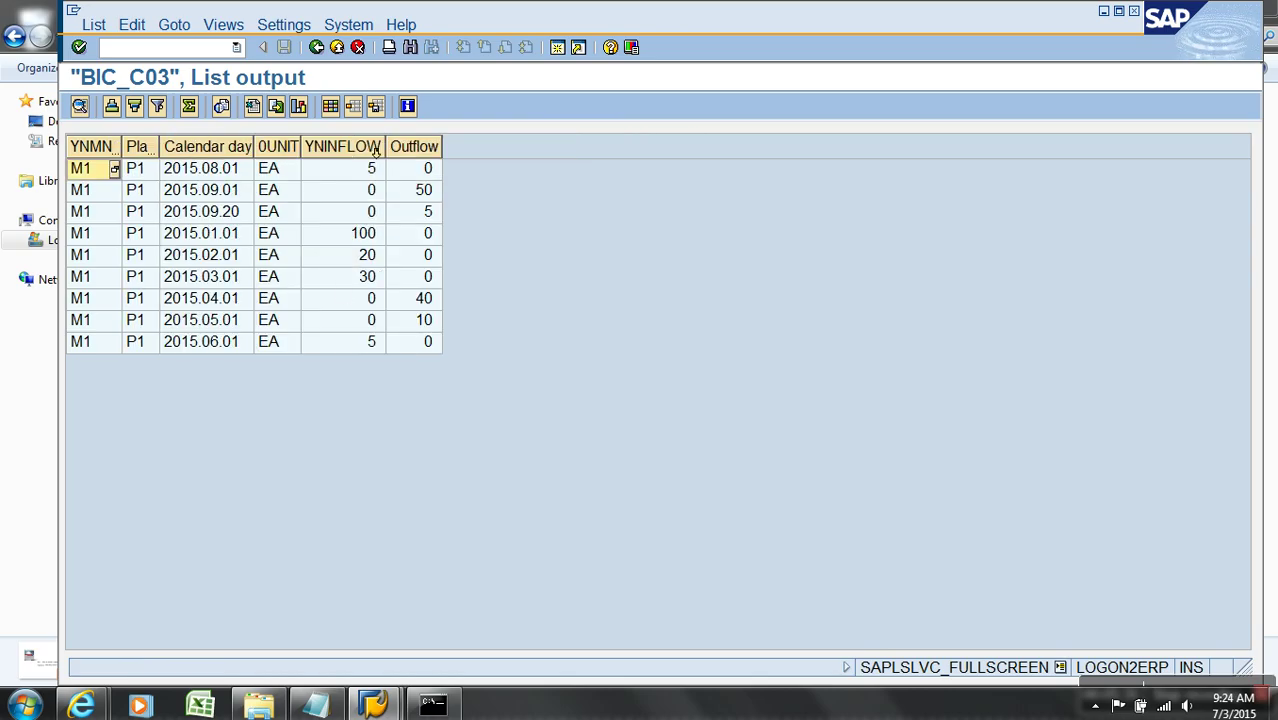
pyautogui.moveTo(414, 147); pyautogui.dragTo(305, 140)
pyautogui.click(188, 106)
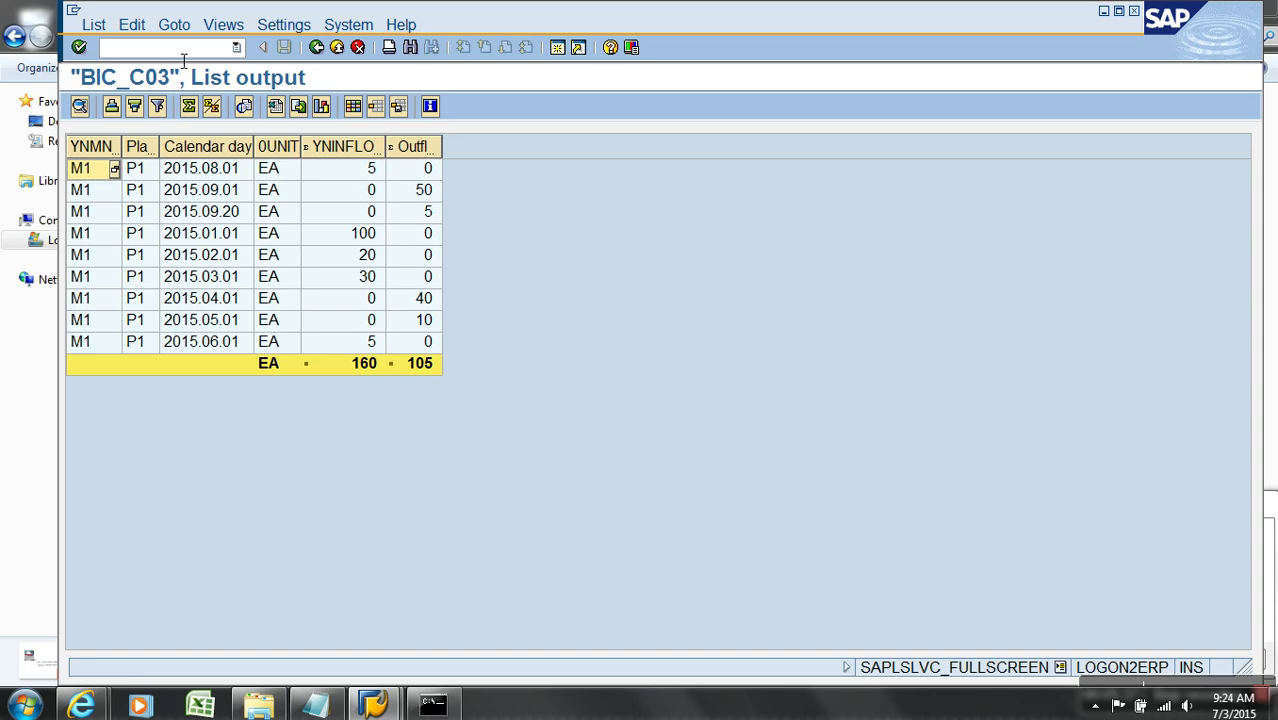
# Run transaction /ORSA1 and expand Breverien Motor Works Munich, Germany down to the InfoCubes of Demo Inventory
pyautogui.write('/orsa1')
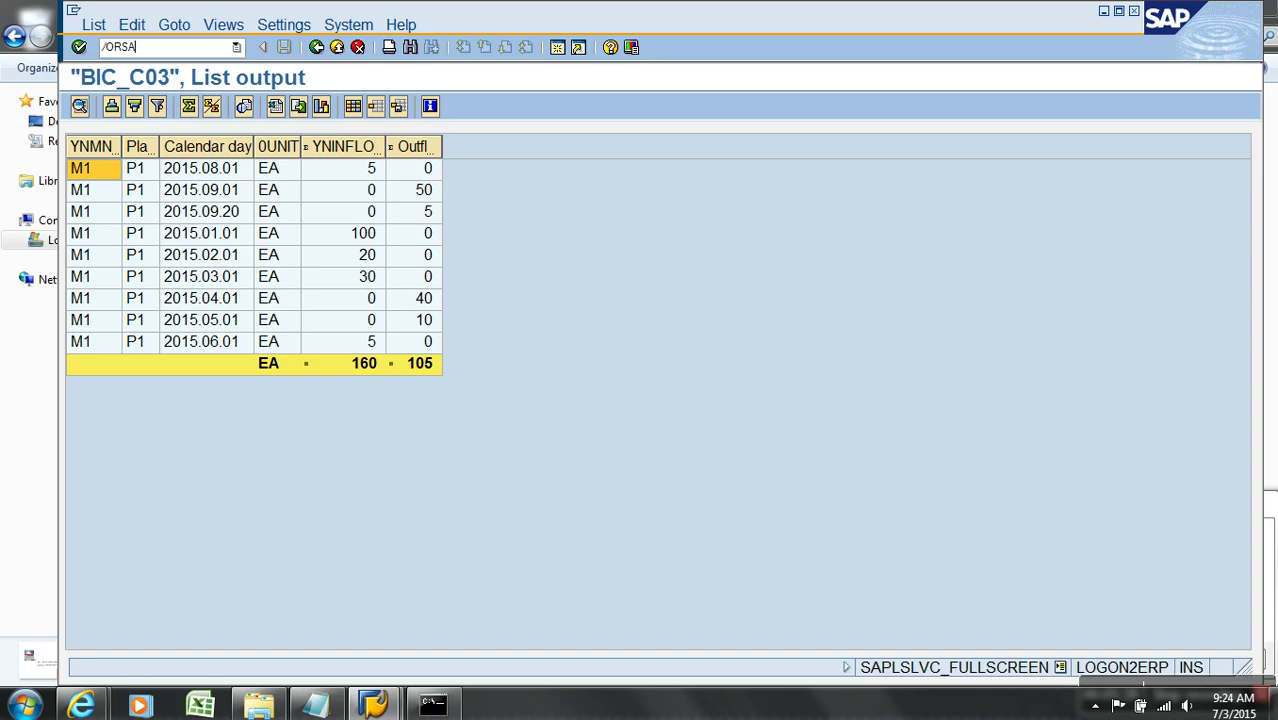
pyautogui.press('Return')
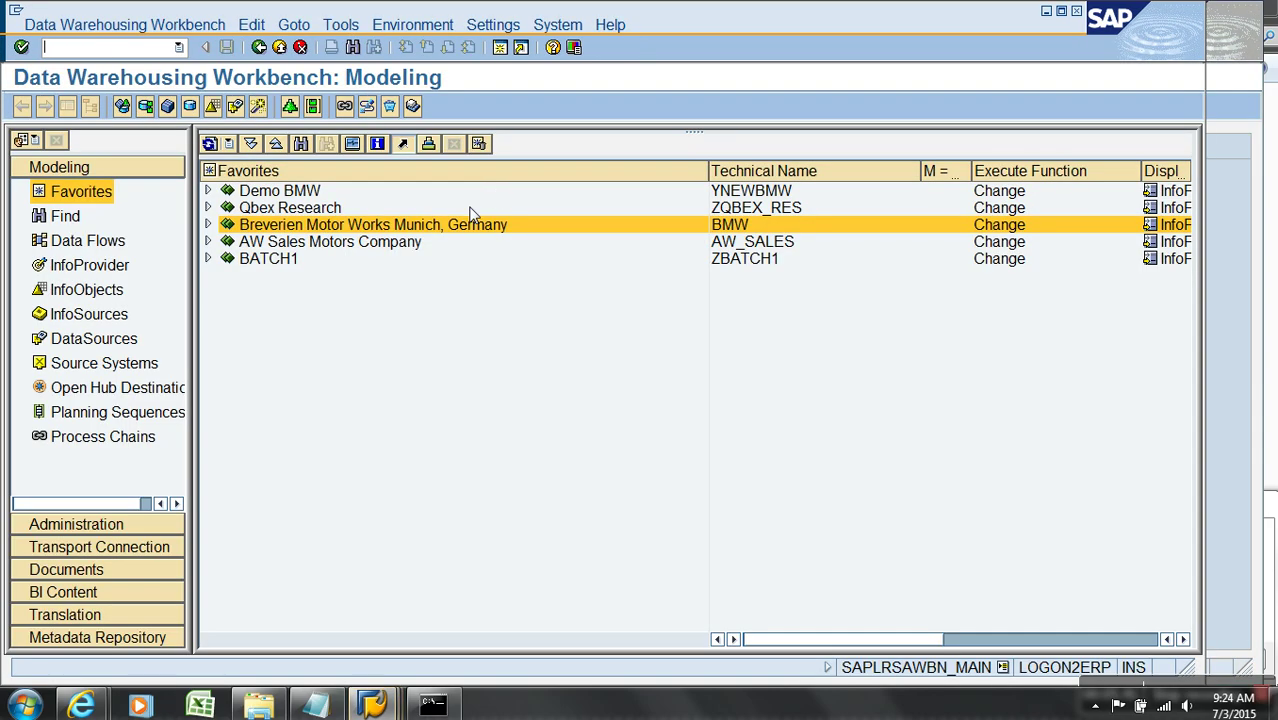
pyautogui.click(208, 225)
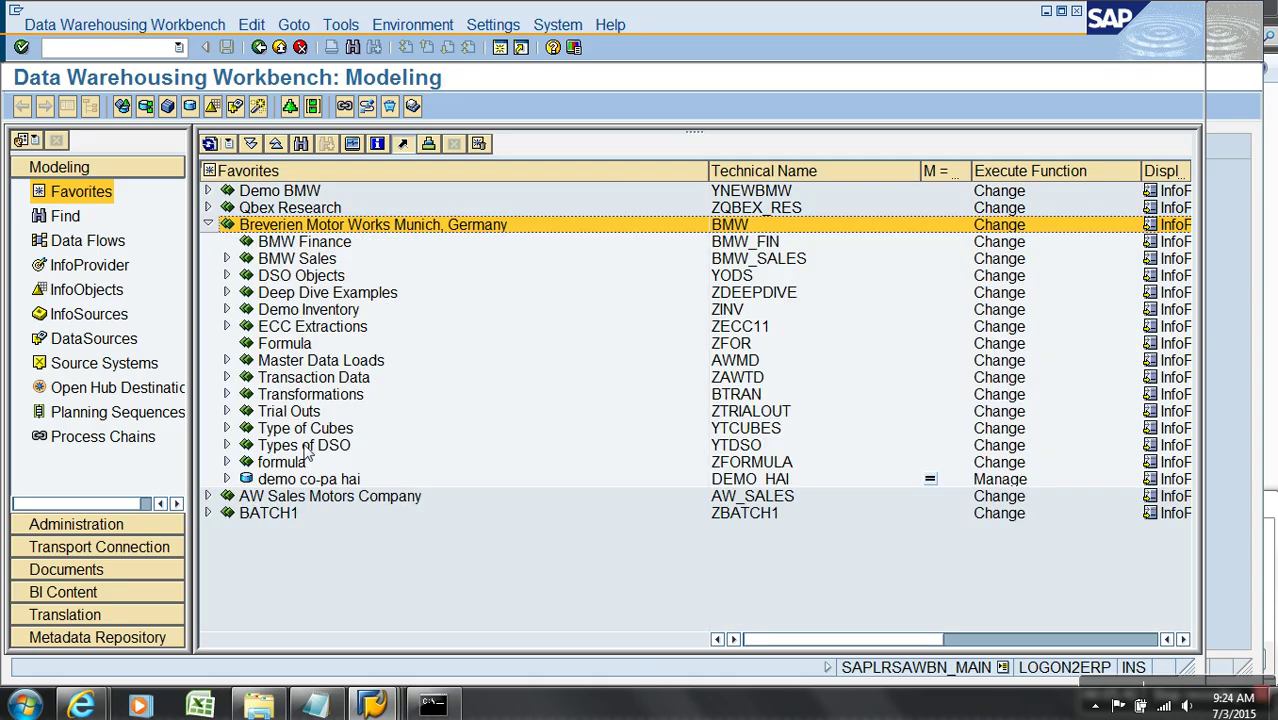
pyautogui.click(227, 310)
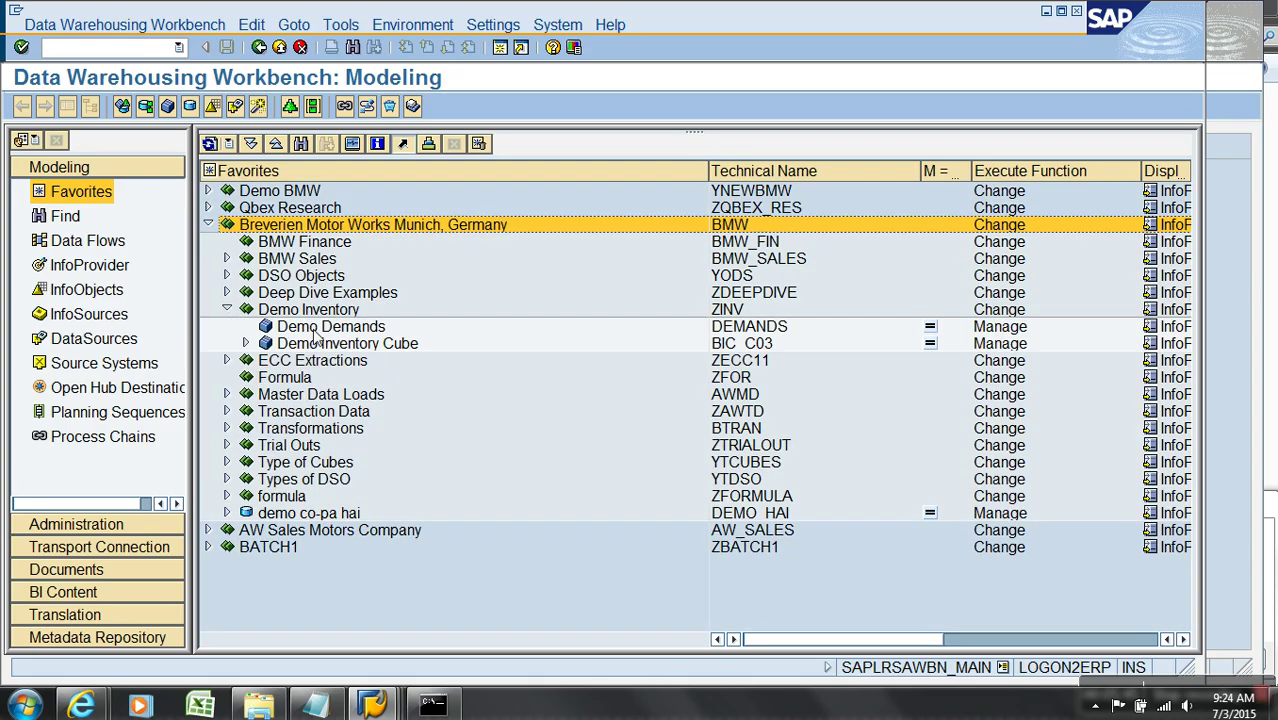
# Display the data of the Demo Demands cube with all characteristics selected for output and no selection restrictions
pyautogui.click(322, 327)
pyautogui.rightClick(322, 333)
pyautogui.click(411, 522)
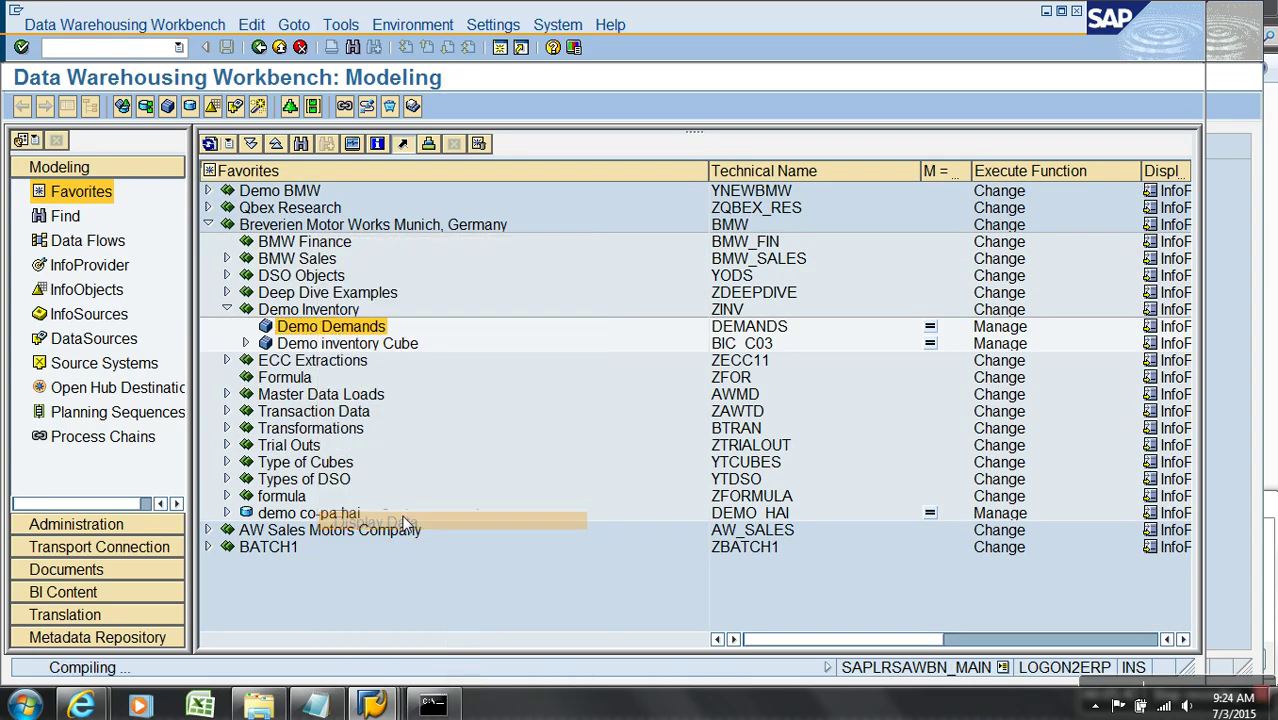
pyautogui.click(114, 108)
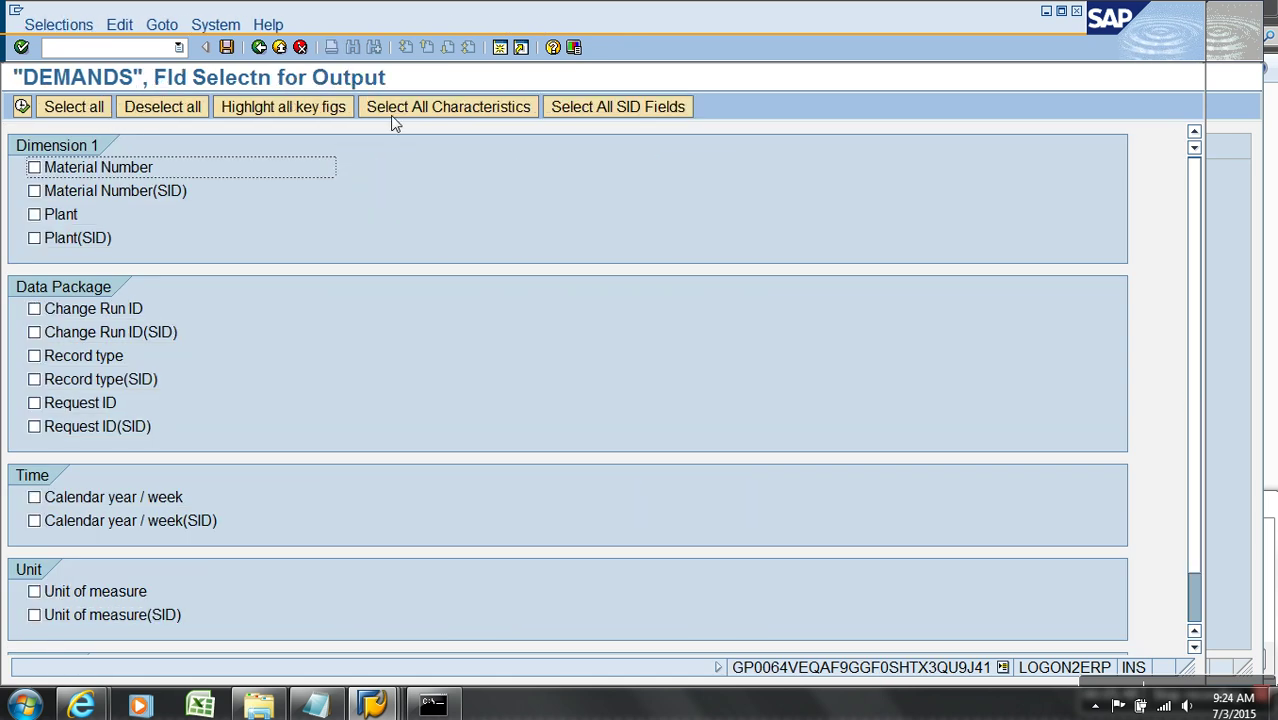
pyautogui.click(398, 108)
pyautogui.click(23, 107)
pyautogui.click(22, 108)
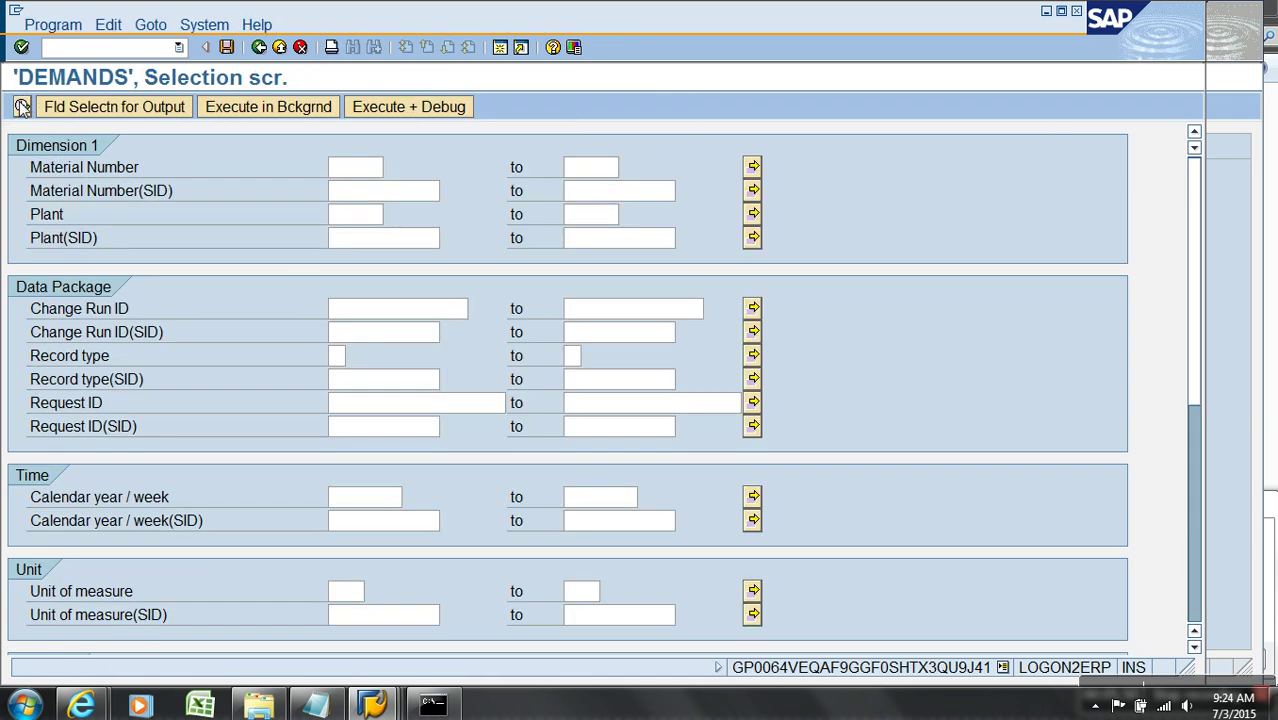
# Hide the 0CHNGID, Record type and Request ID columns in the DEMANDS list and sort it by 0CALWEEK in ascending order
pyautogui.moveTo(157, 150); pyautogui.dragTo(340, 147)
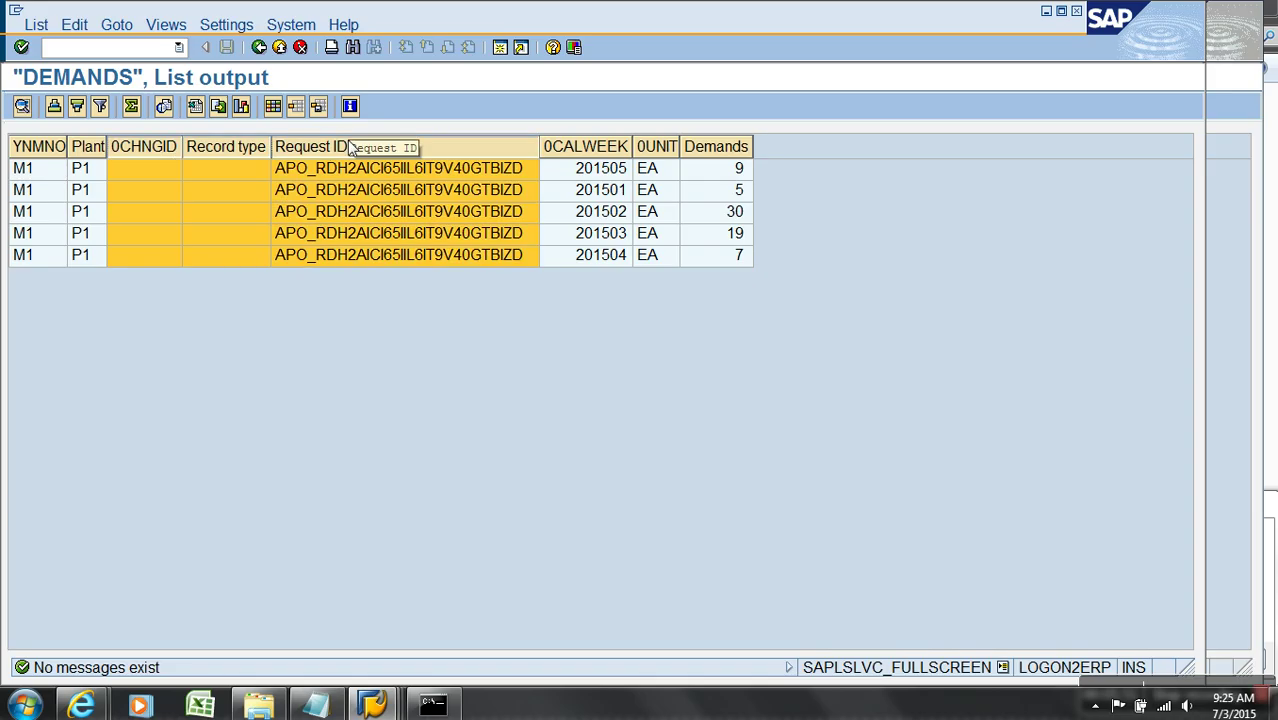
pyautogui.rightClick(350, 146)
pyautogui.click(382, 175)
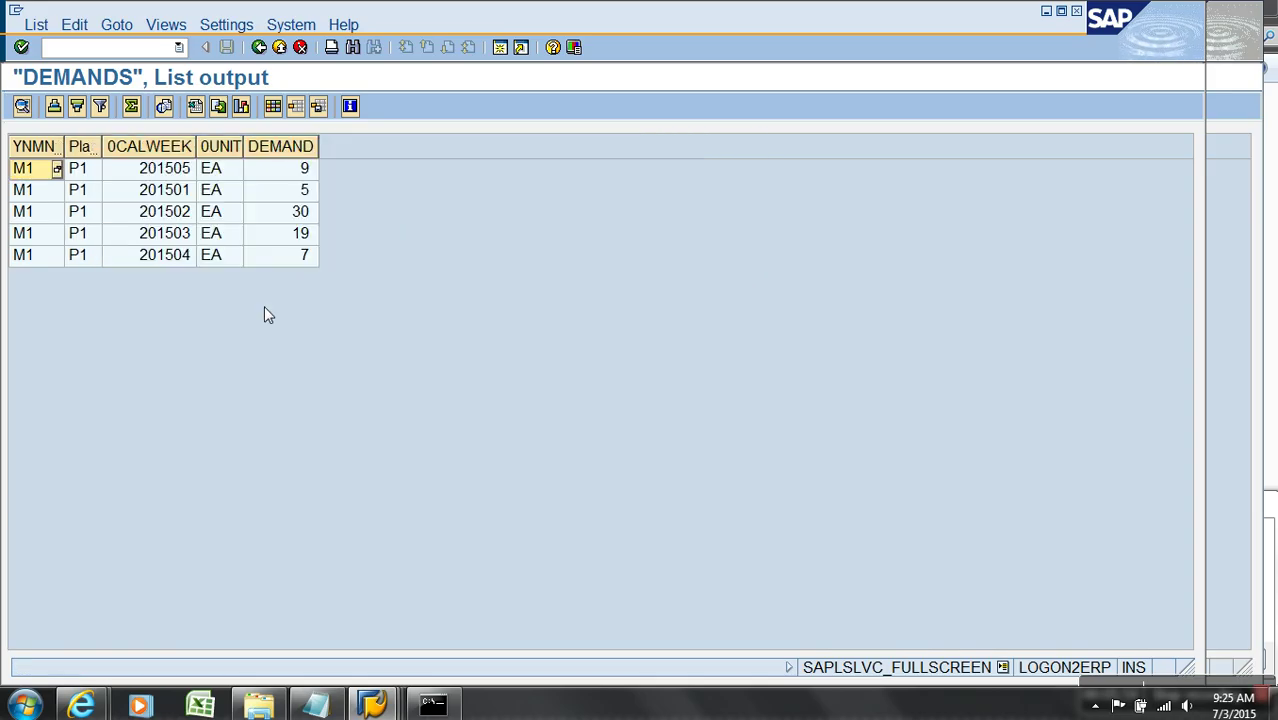
pyautogui.click(195, 155)
pyautogui.click(54, 106)
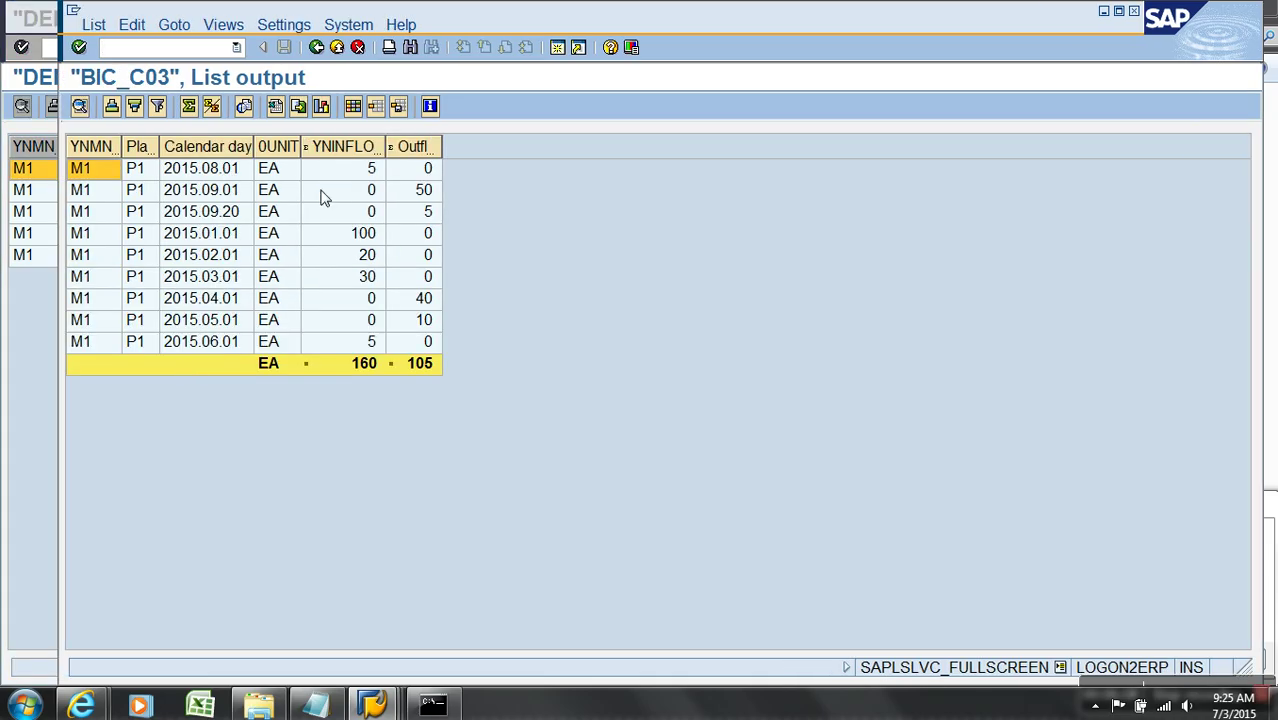
# Widen the Outflow column in the BIC_C03 list output and return to the DEMANDS list
pyautogui.moveTo(442, 155); pyautogui.dragTo(474, 156)
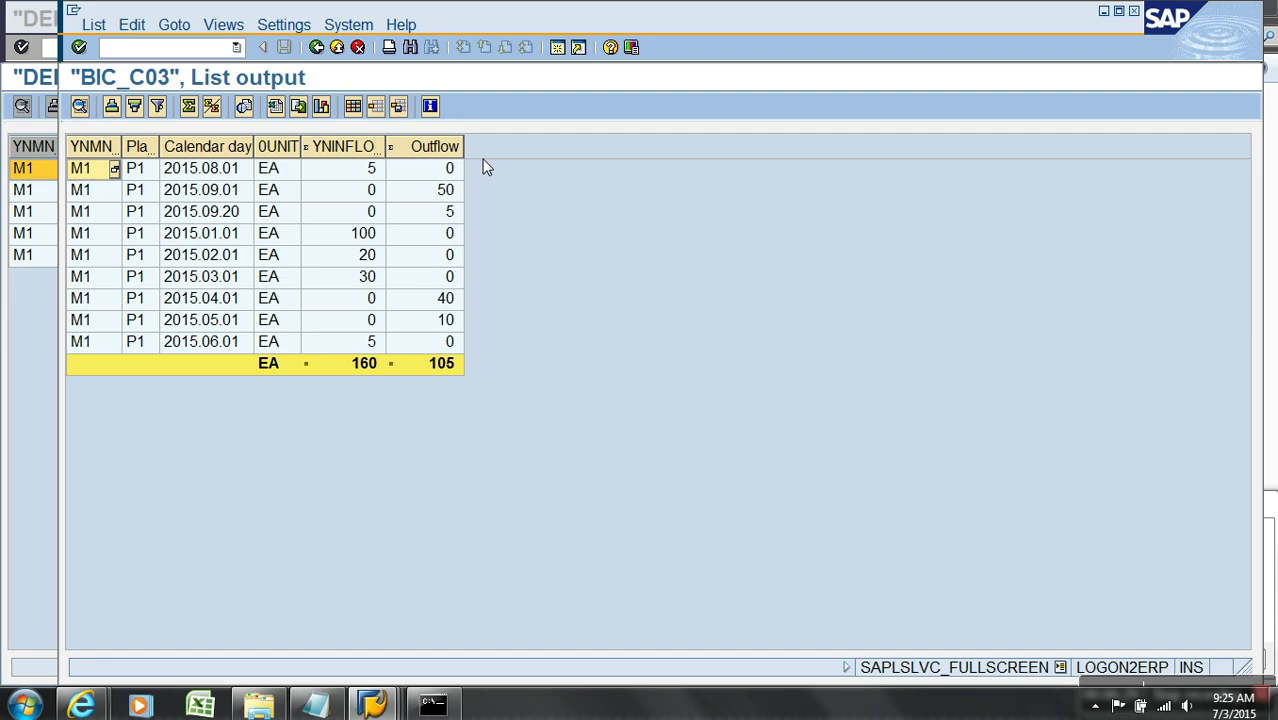
pyautogui.hotkey('alt', 'Tab')
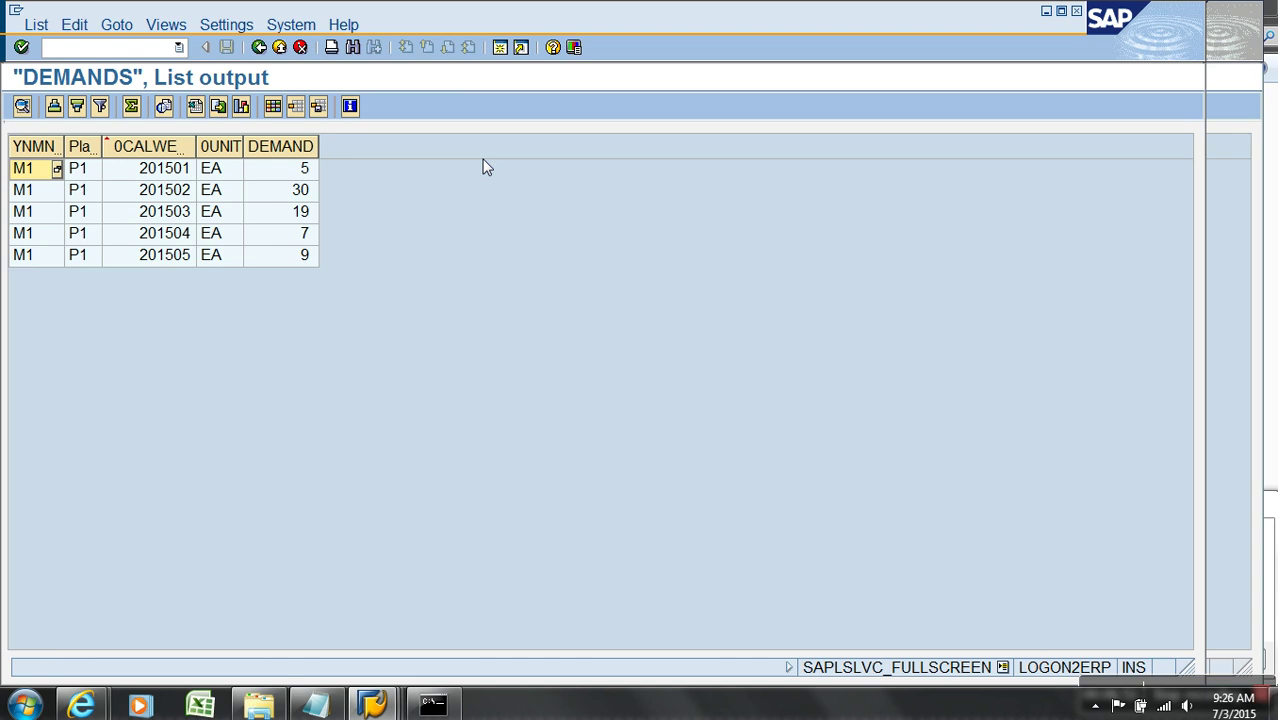
# Switch to Notepad, delete the existing message and restore the window to a smaller size over the DEMANDS list
pyautogui.click(314, 705)
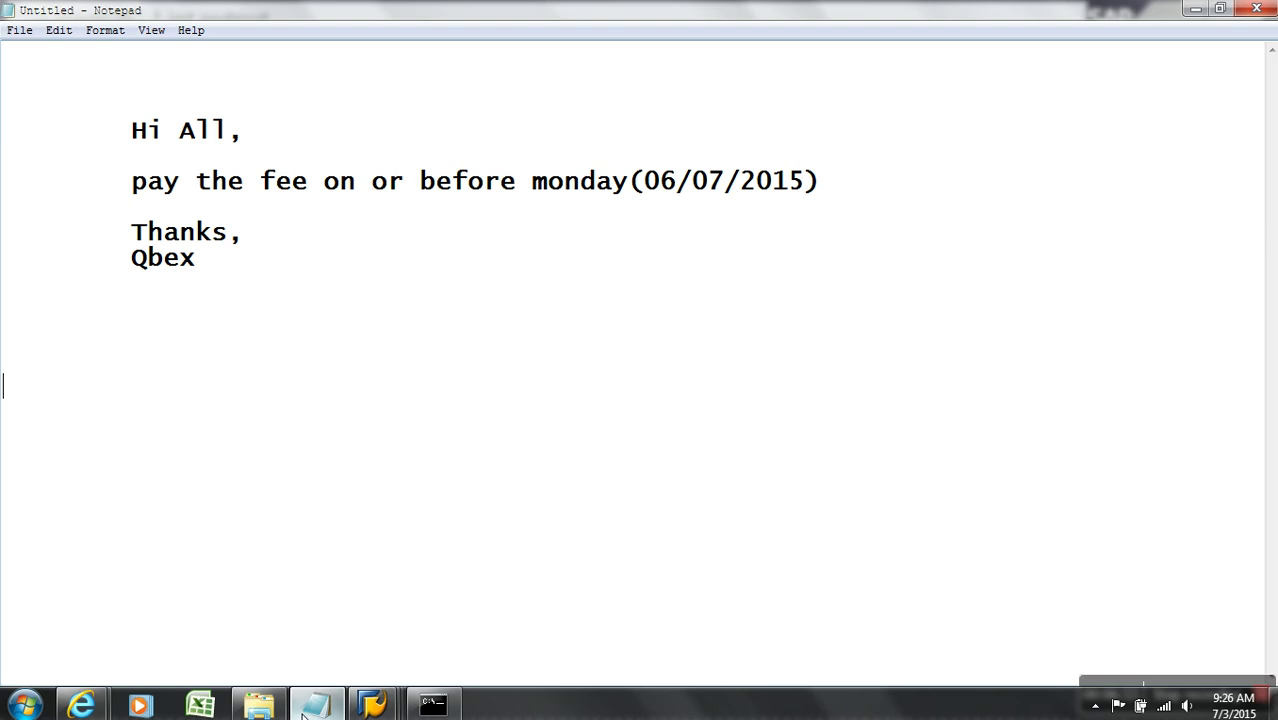
pyautogui.hotkey('ctrl', 'shift', 'Home')
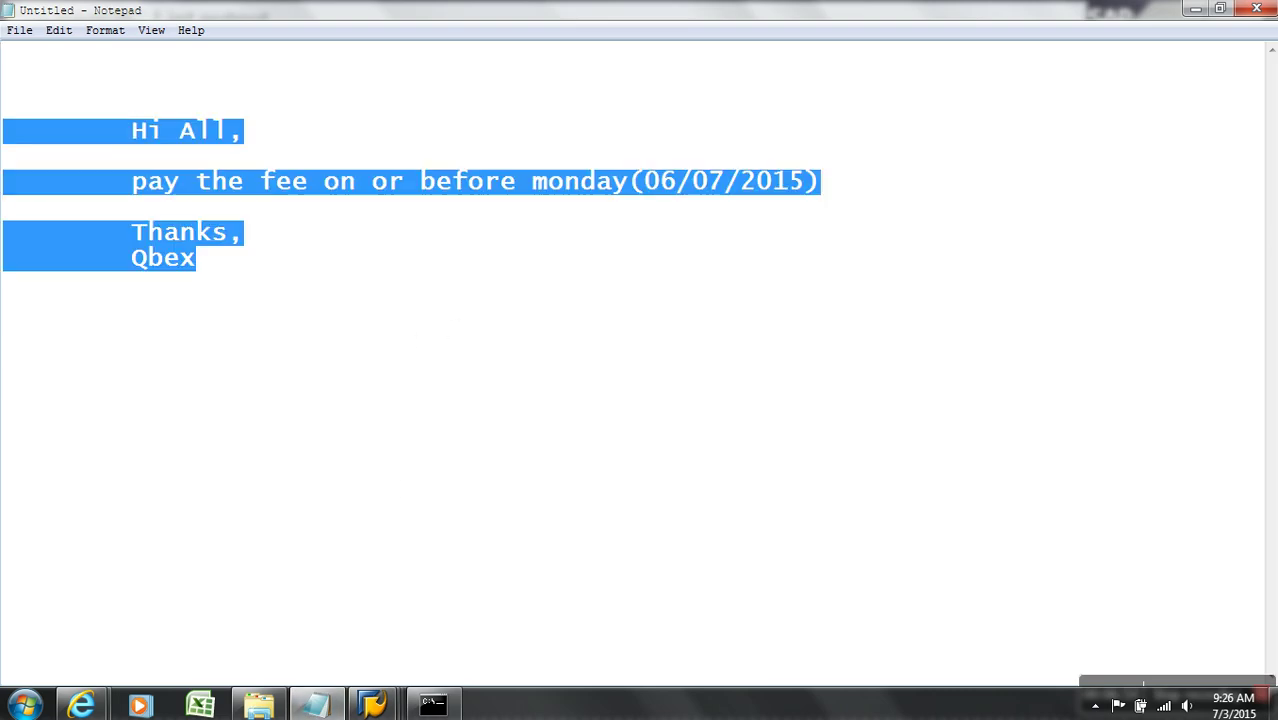
pyautogui.press('Delete')
pyautogui.moveTo(174, 14); pyautogui.dragTo(405, 31)
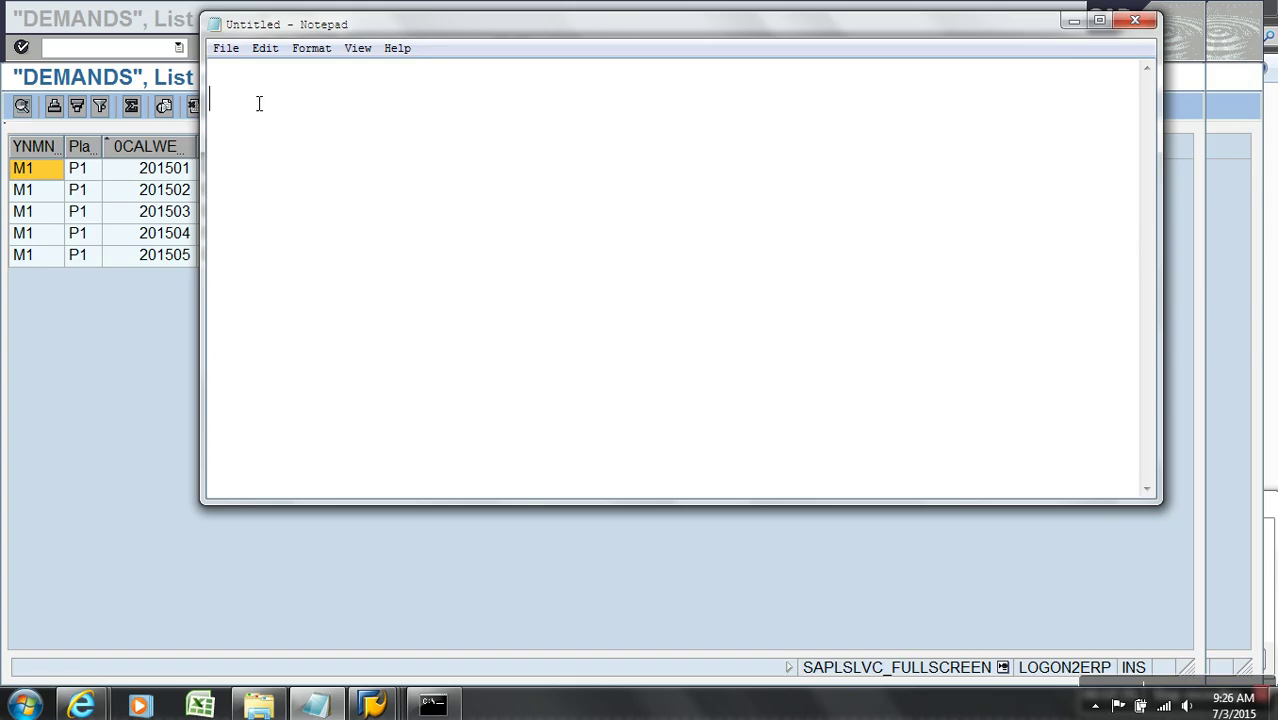
# Write the line "Stock = 55" in the note and move the Notepad window clear of the DEMANDS columns
pyautogui.write('Stock = 55')
pyautogui.press('Return')
pyautogui.press('Return')
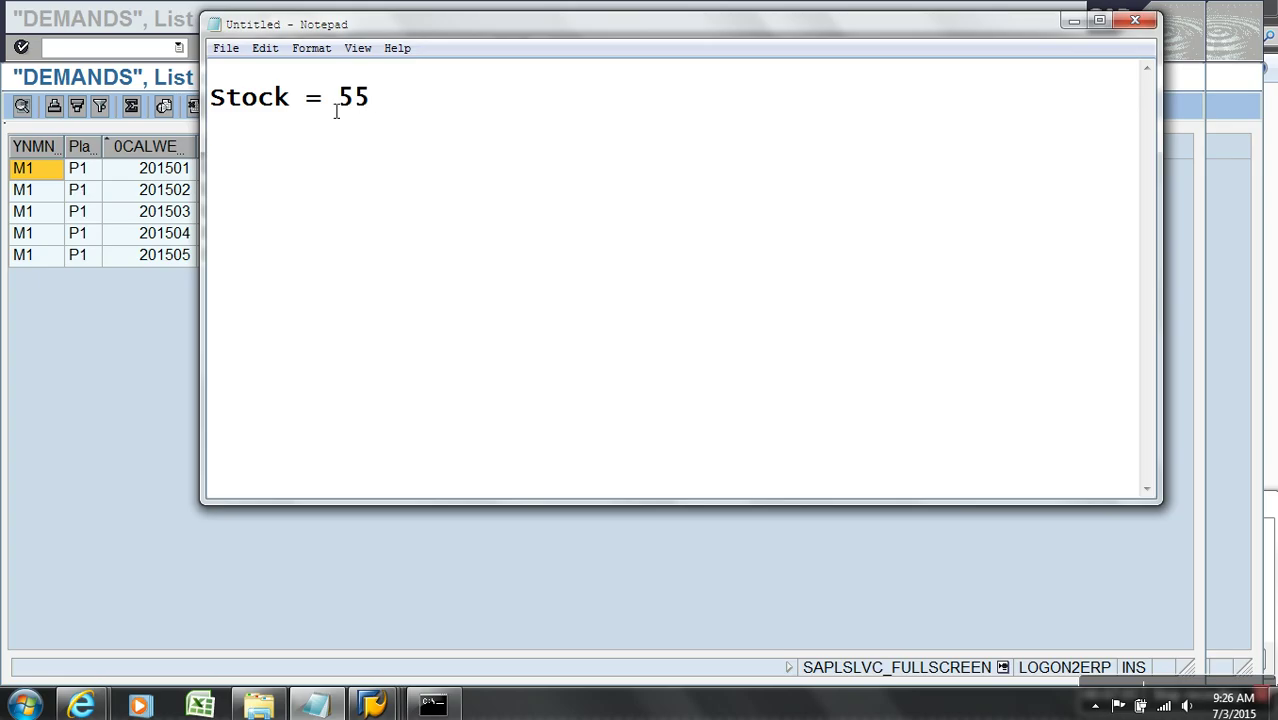
pyautogui.moveTo(456, 29); pyautogui.dragTo(664, 66)
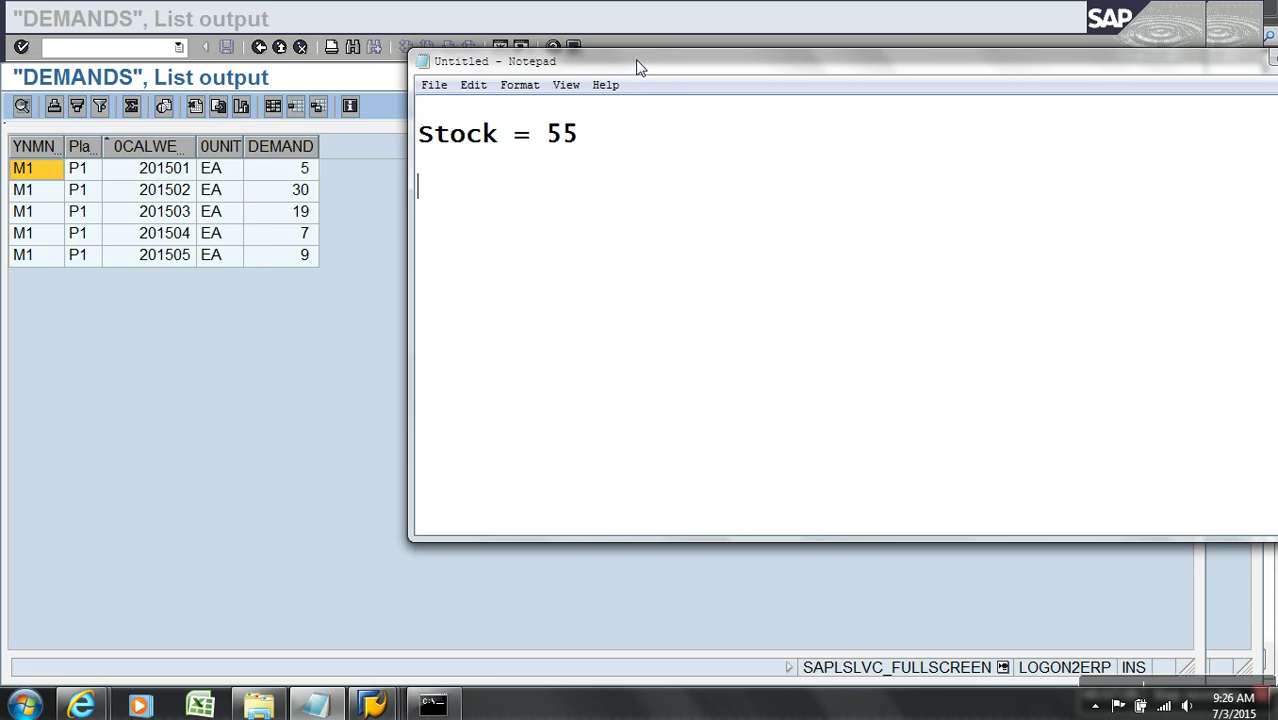
pyautogui.click(437, 114)
pyautogui.click(585, 134)
pyautogui.press('Return')
pyautogui.press('Return')
# Mark the calendar week 201501 record in the DEMANDS list and write 1 below the stock line in Notepad
pyautogui.click(185, 178)
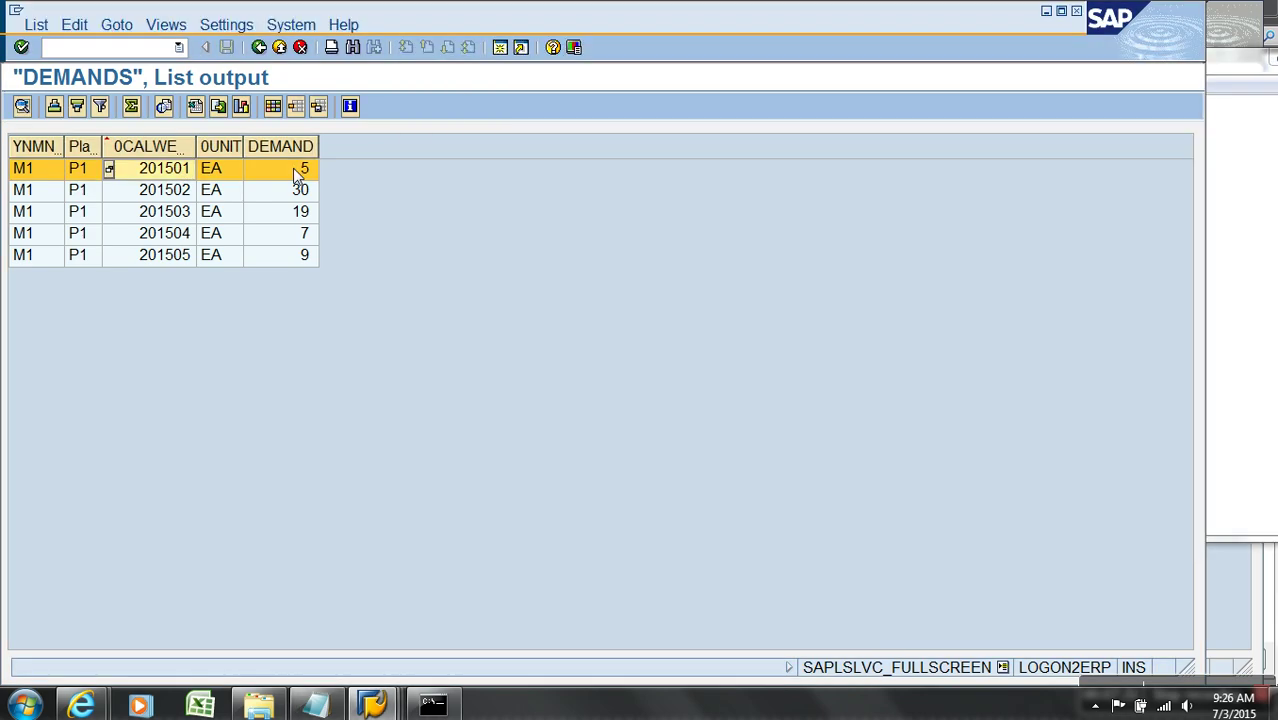
pyautogui.hotkey('alt', 'Tab')
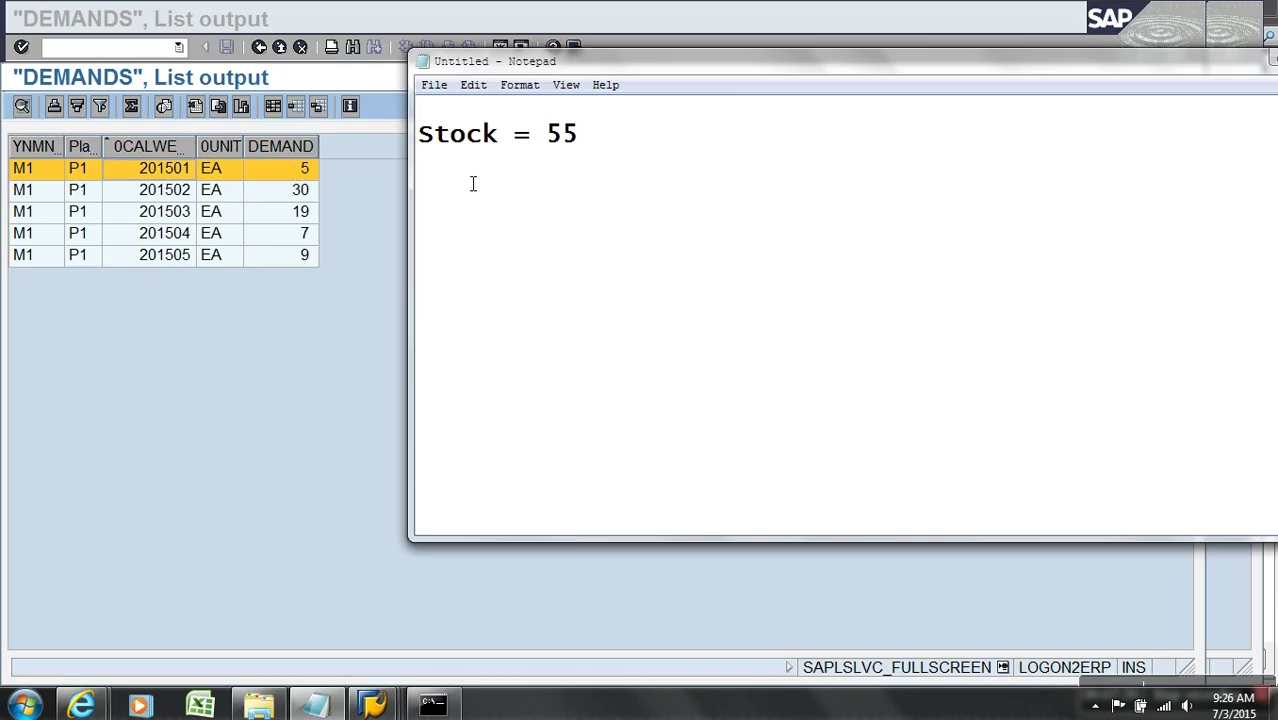
pyautogui.doubleClick(584, 134)
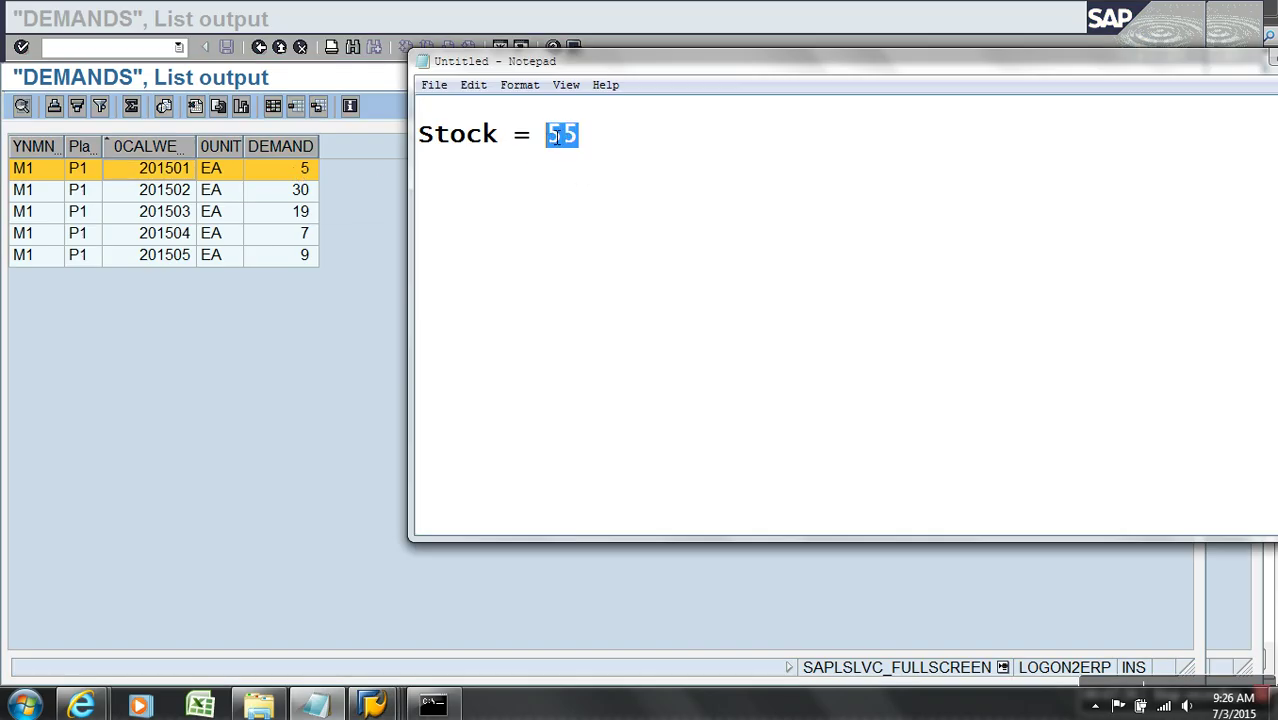
pyautogui.click(479, 210)
pyautogui.write('1')
# Mark the demands of weeks 201501 and 201502 in the DEMANDS list and append a second 1 in Notepad
pyautogui.click(185, 199)
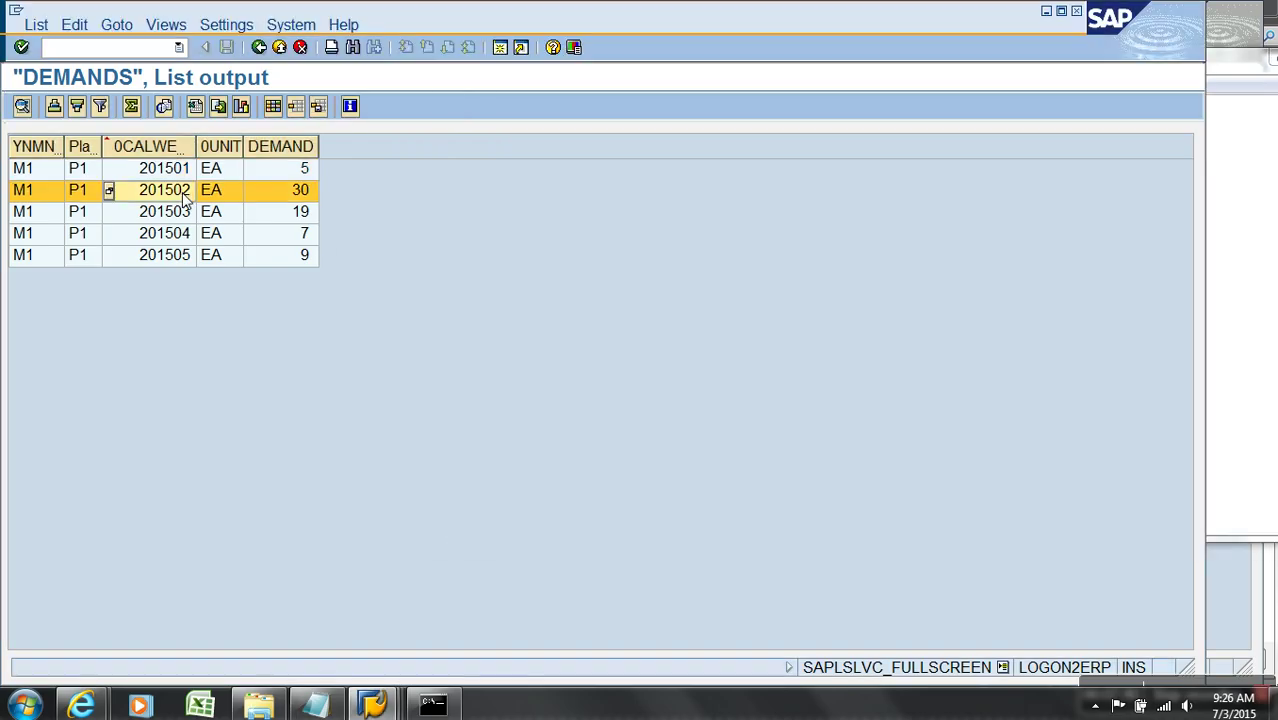
pyautogui.click(314, 168)
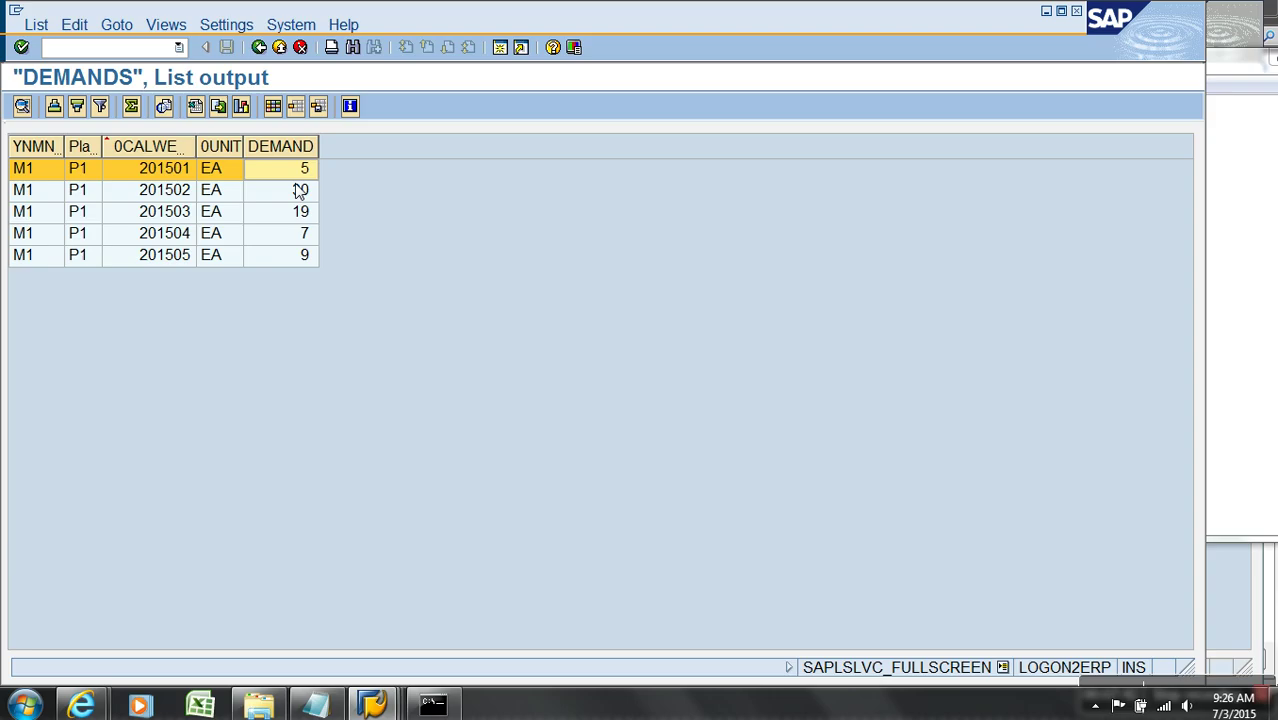
pyautogui.click(298, 194)
pyautogui.hotkey('alt', 'Tab')
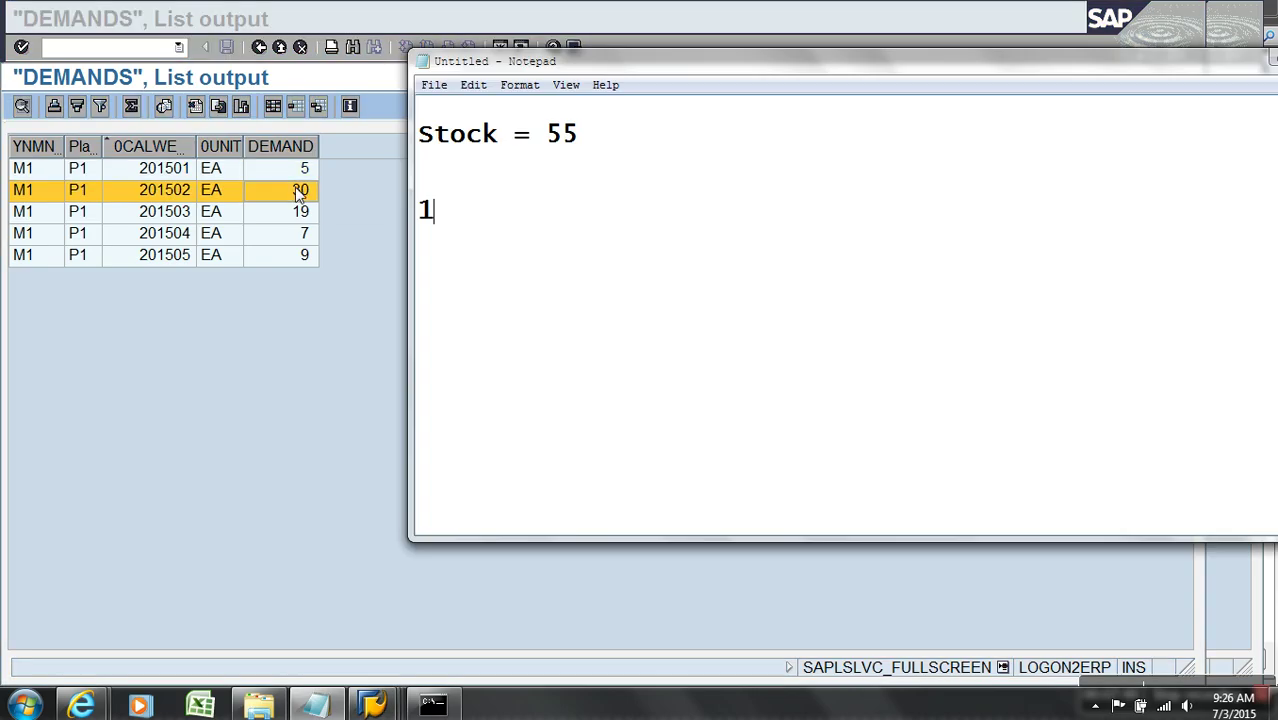
pyautogui.write('1')
# Mark the demand of week 201503, compare it with the stock figure and append a third 1 in Notepad
pyautogui.click(302, 212)
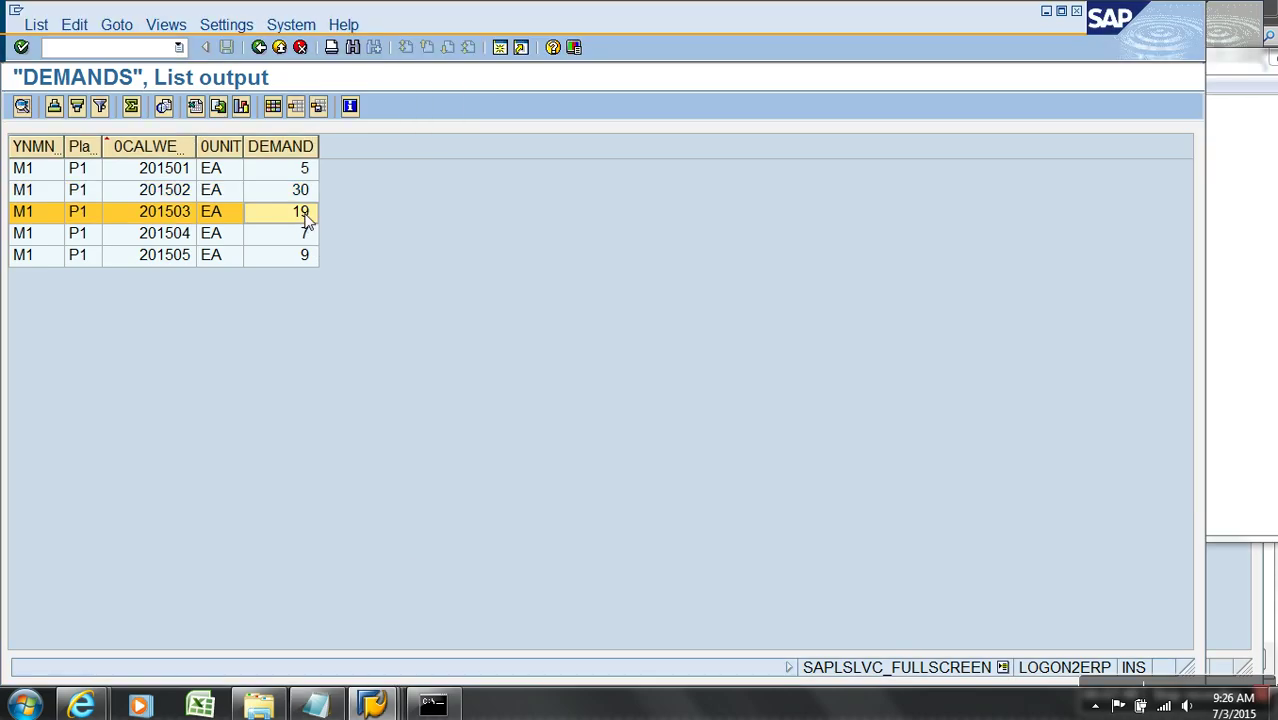
pyautogui.hotkey('alt', 'Tab')
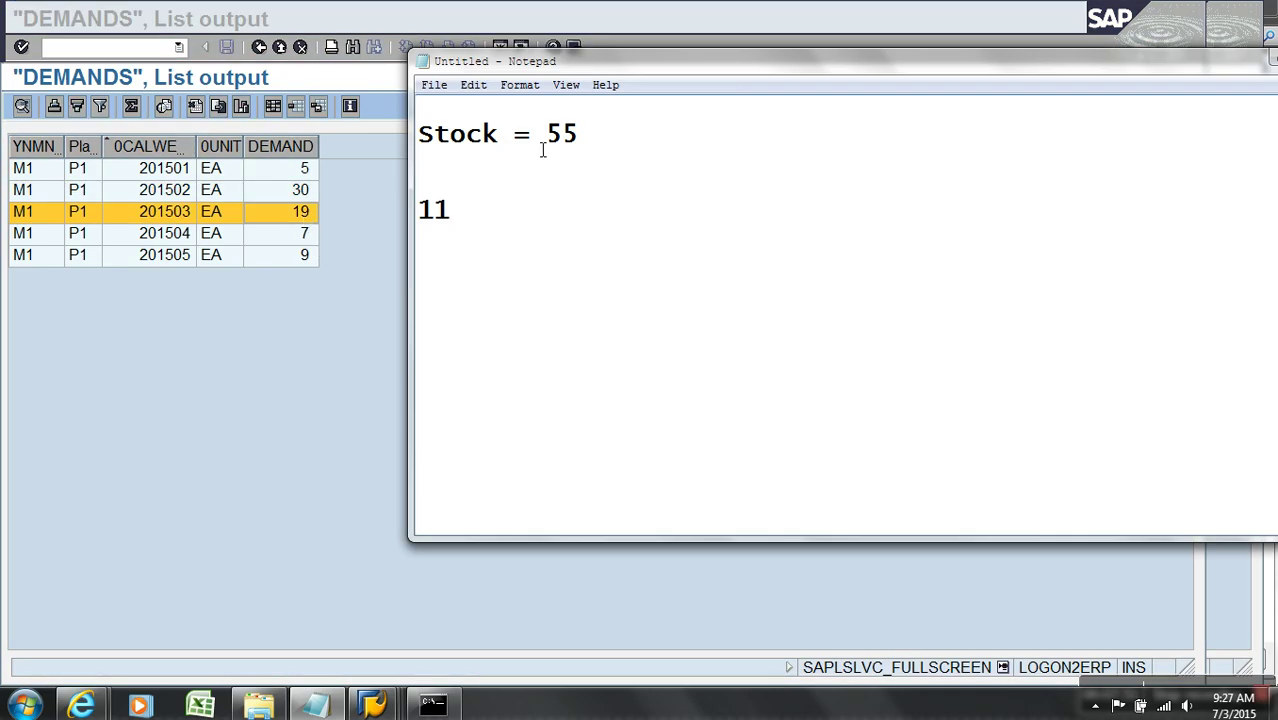
pyautogui.moveTo(545, 142); pyautogui.dragTo(585, 140)
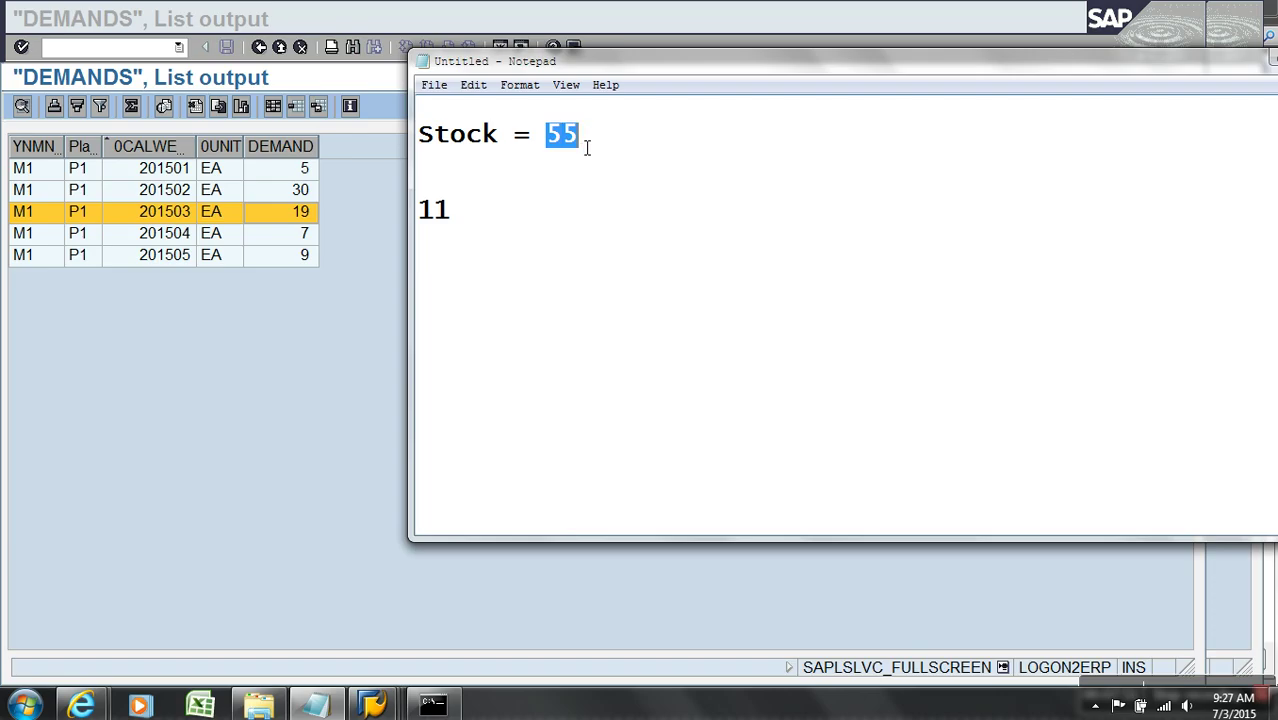
pyautogui.click(466, 215)
pyautogui.write('1')
# Mark the demand of week 201504 in the DEMANDS list and append .1 to the number in Notepad
pyautogui.click(300, 236)
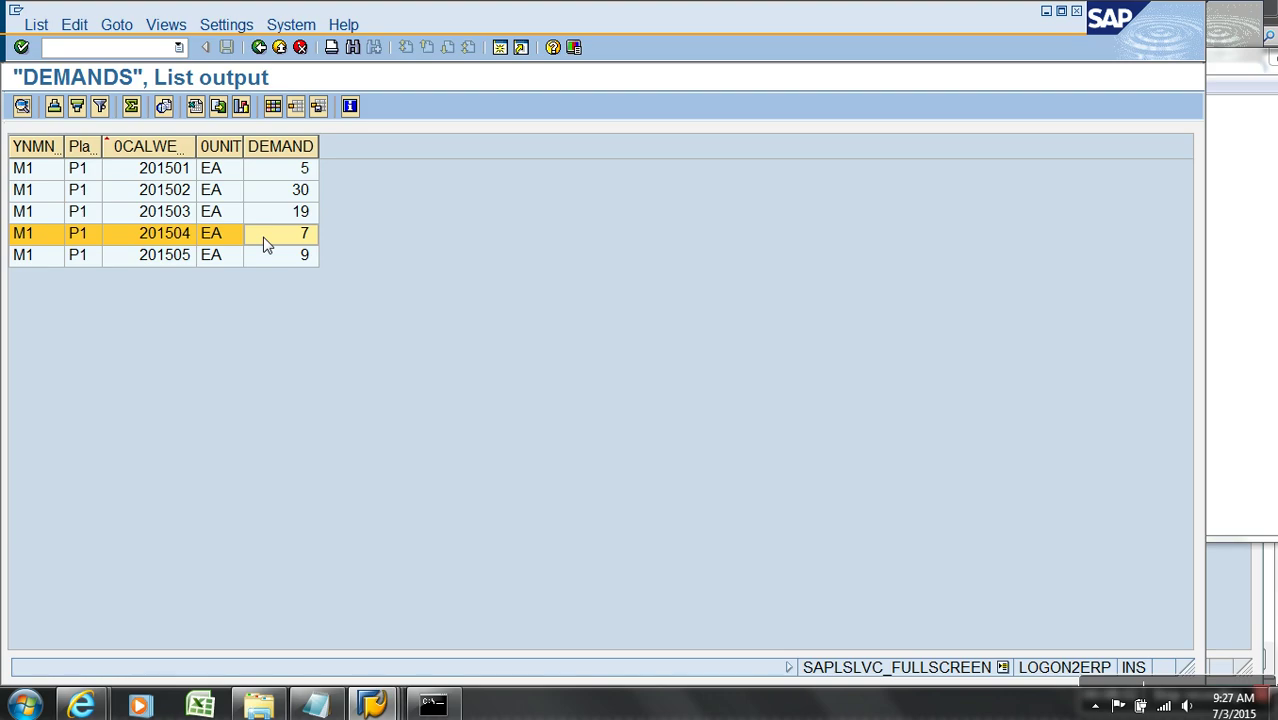
pyautogui.hotkey('alt', 'Tab')
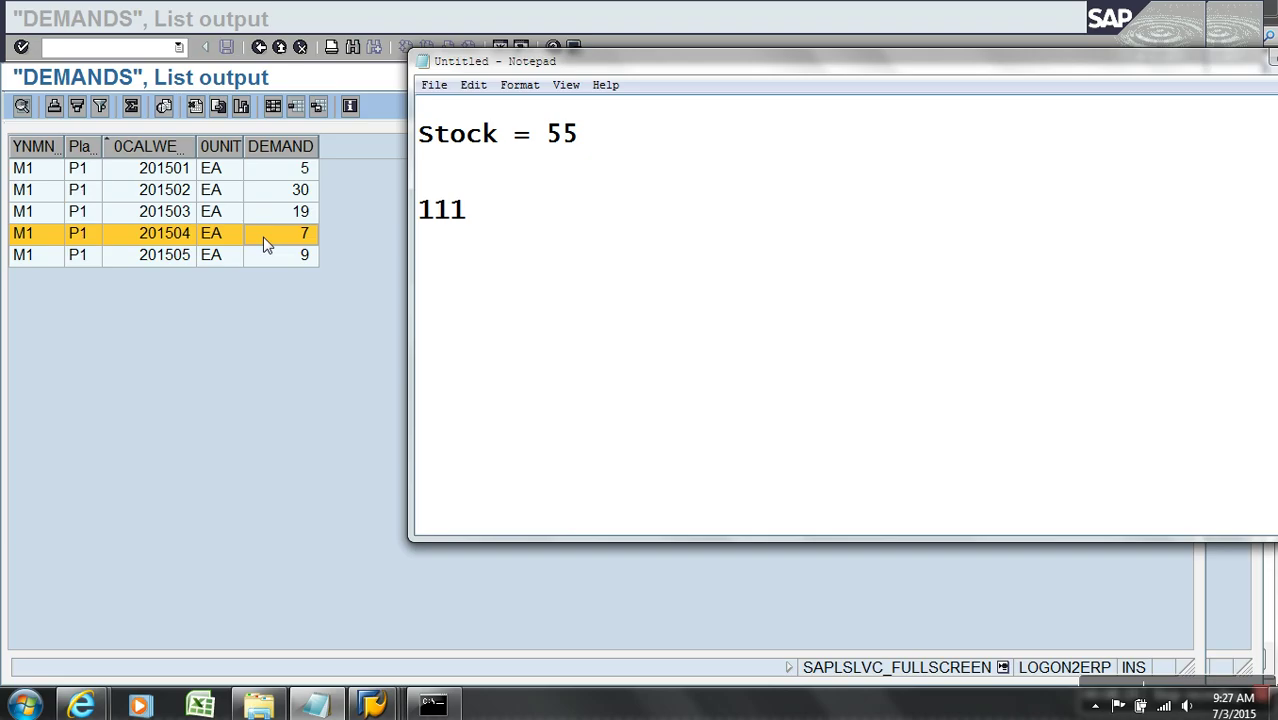
pyautogui.write('.1')
# Add the line "3.1 = Demand Aggregation" below the number in the note
pyautogui.press('Return')
pyautogui.write('3.1')
pyautogui.write('= Demand ')
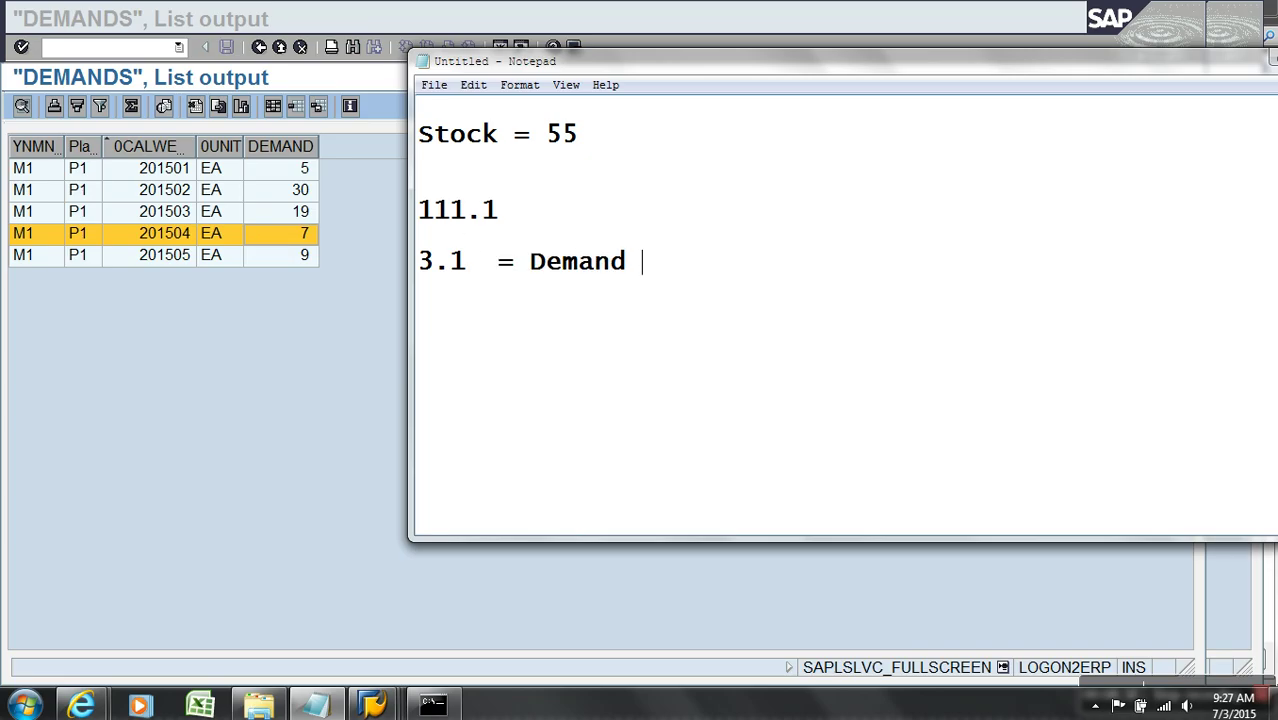
pyautogui.write('Aggregation')
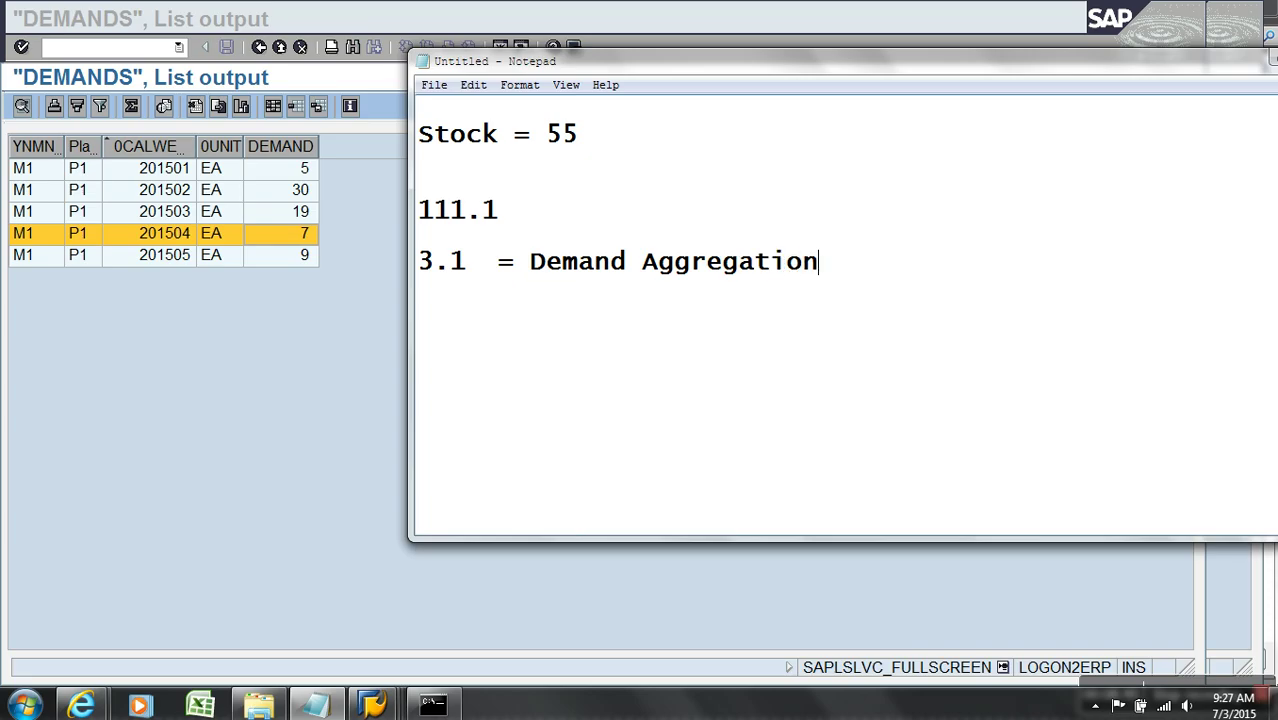
# Complete the note's last line to read "3.1 = Demand Aggregation Ratio" and add a dashed line beneath it
pyautogui.write(' Ration')
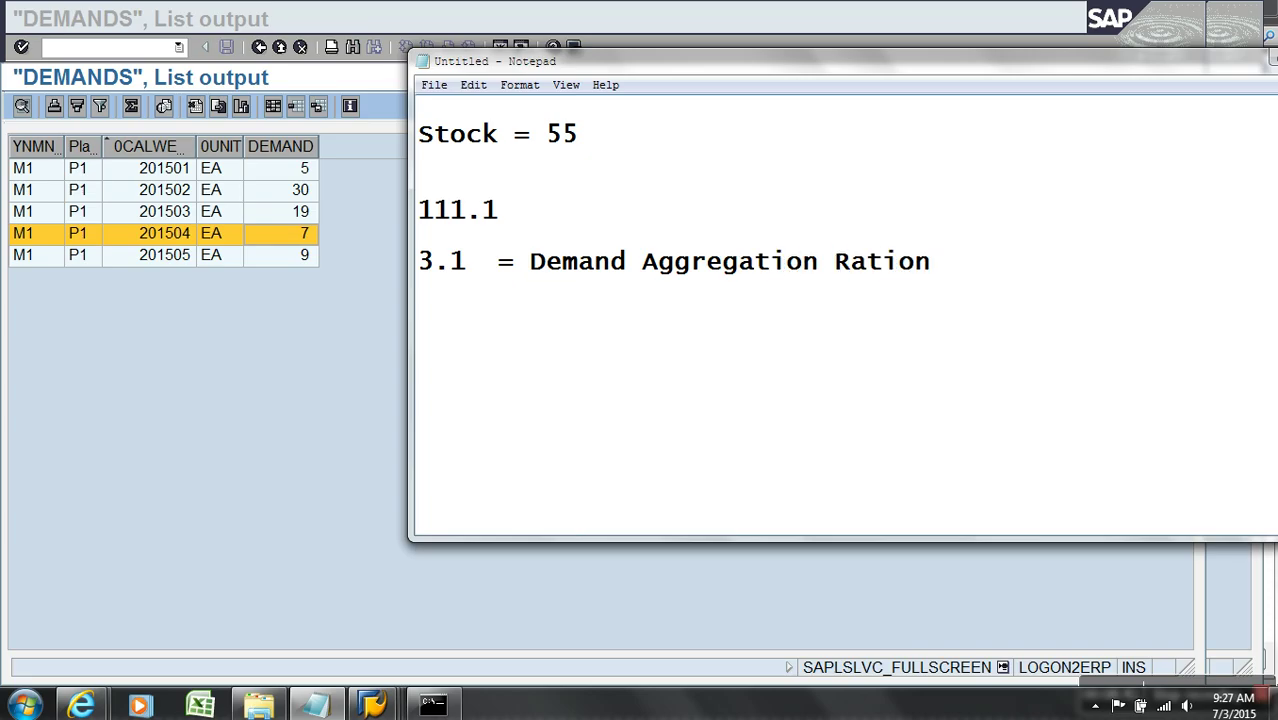
pyautogui.press('BackSpace')
pyautogui.press('Return')
pyautogui.write('-------------------------------')
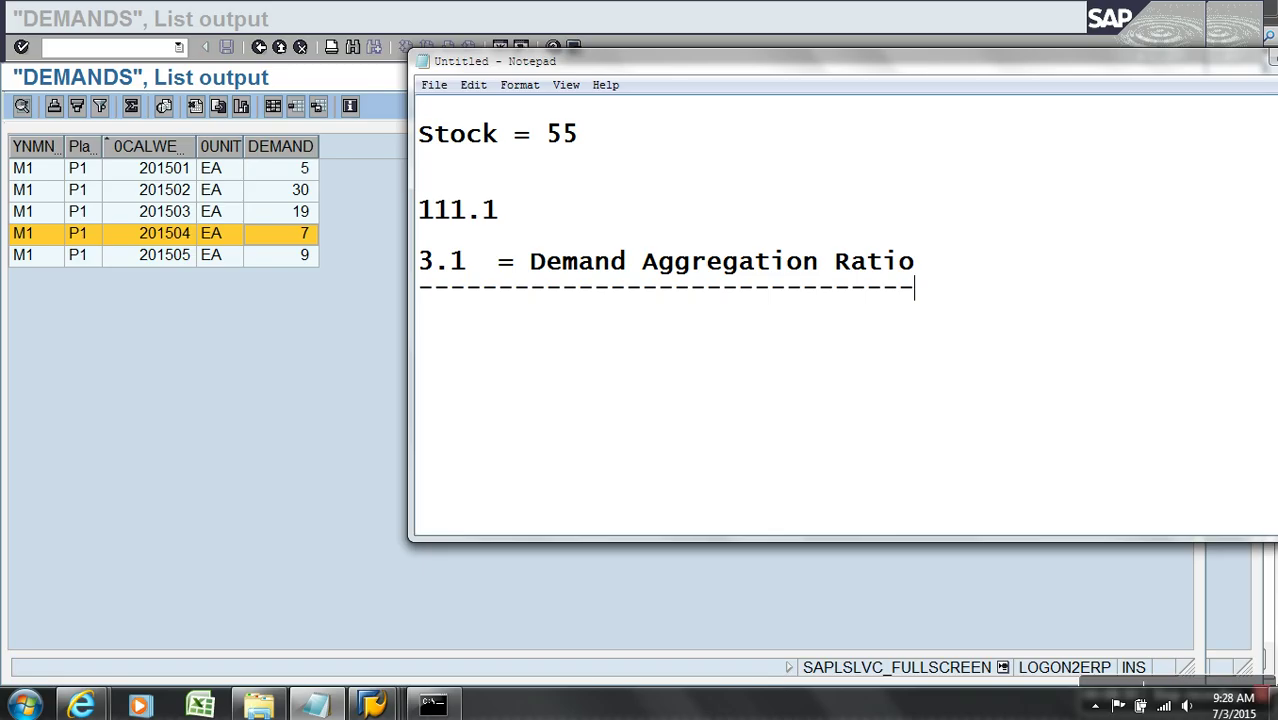
# Switch to SAP's Data Warehousing Workbench and expand Breverien Motor Works Munich, Germany down to the contents of its Demo Inventory InfoArea
pyautogui.click(155, 52)
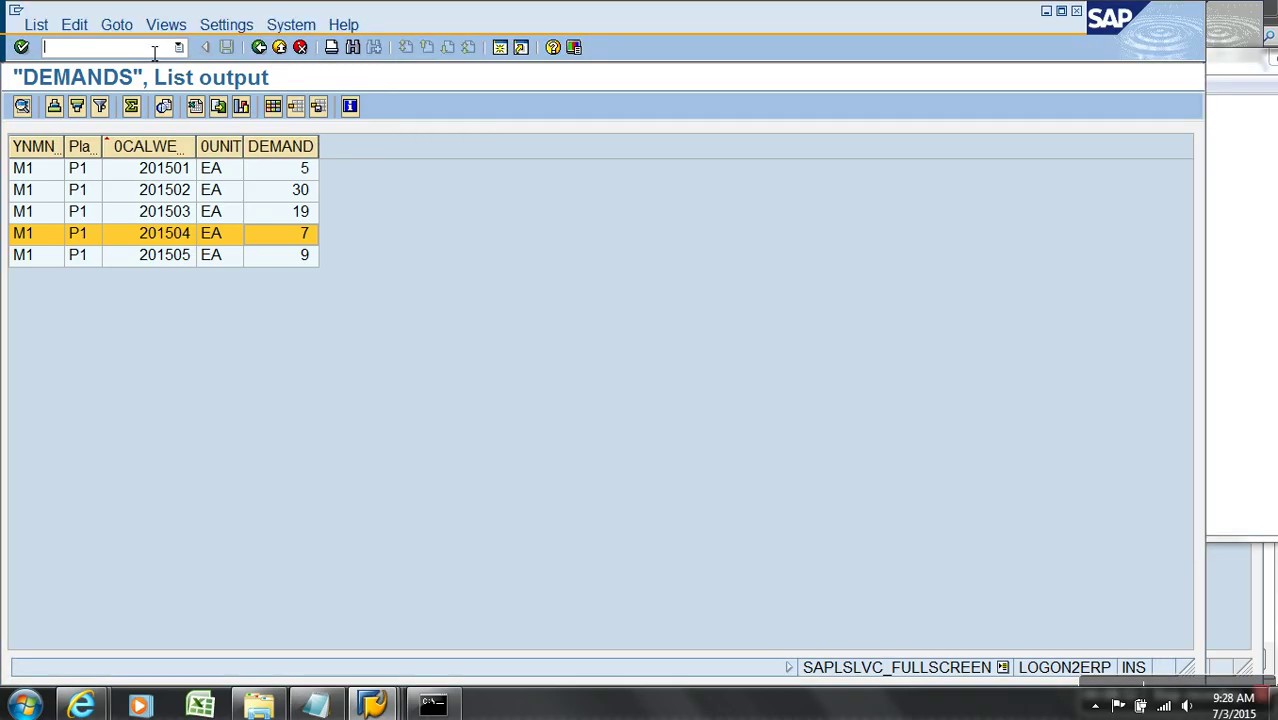
pyautogui.write('/nse16')
pyautogui.press('Return')
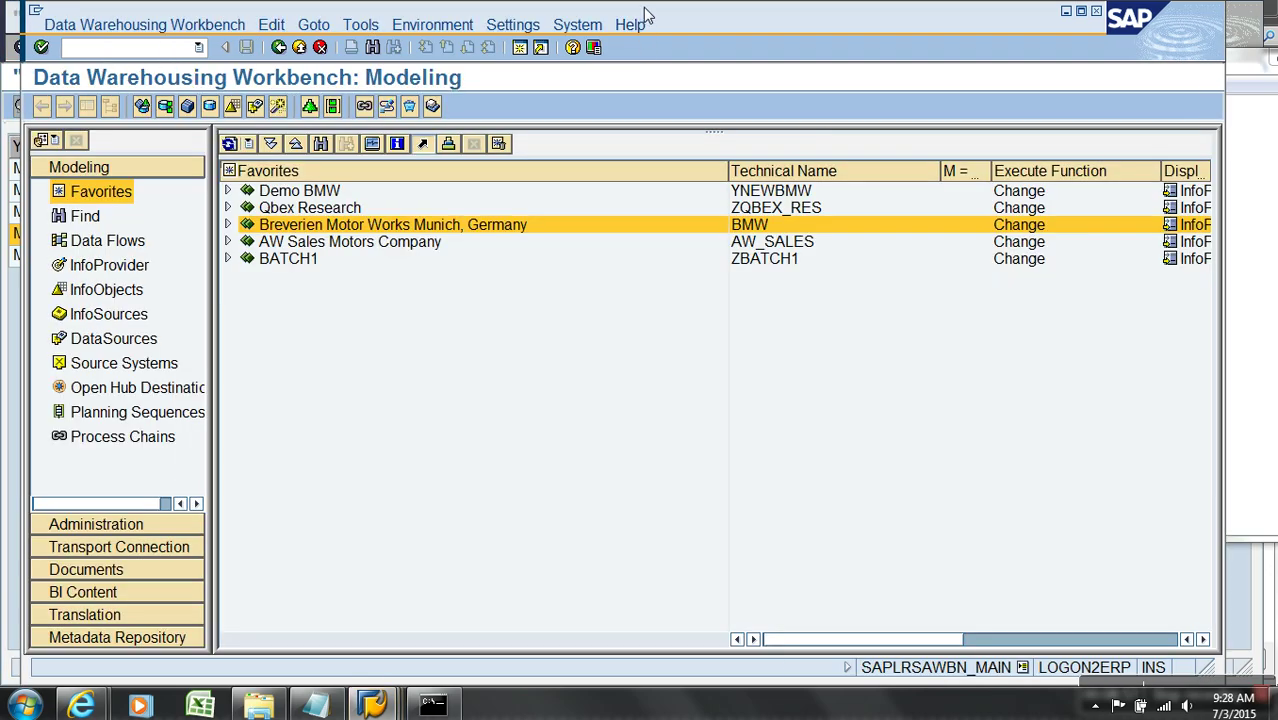
pyautogui.moveTo(646, 14); pyautogui.dragTo(678, 14)
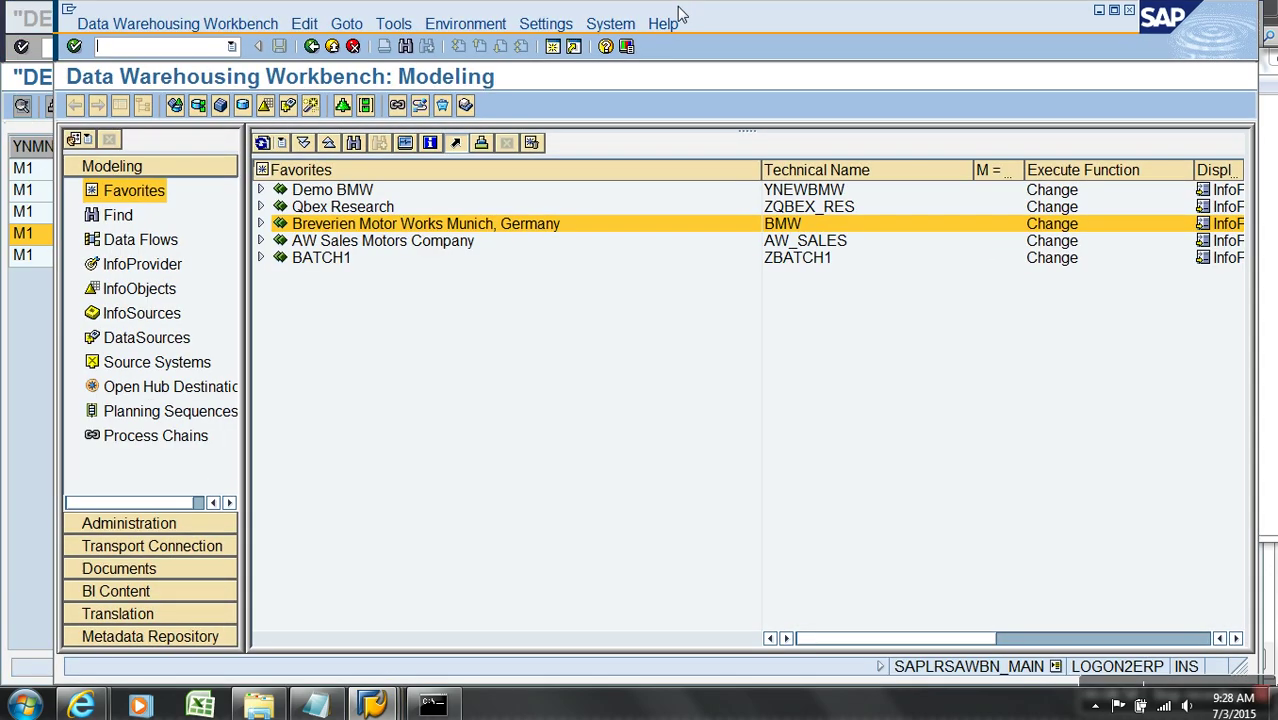
pyautogui.click(262, 224)
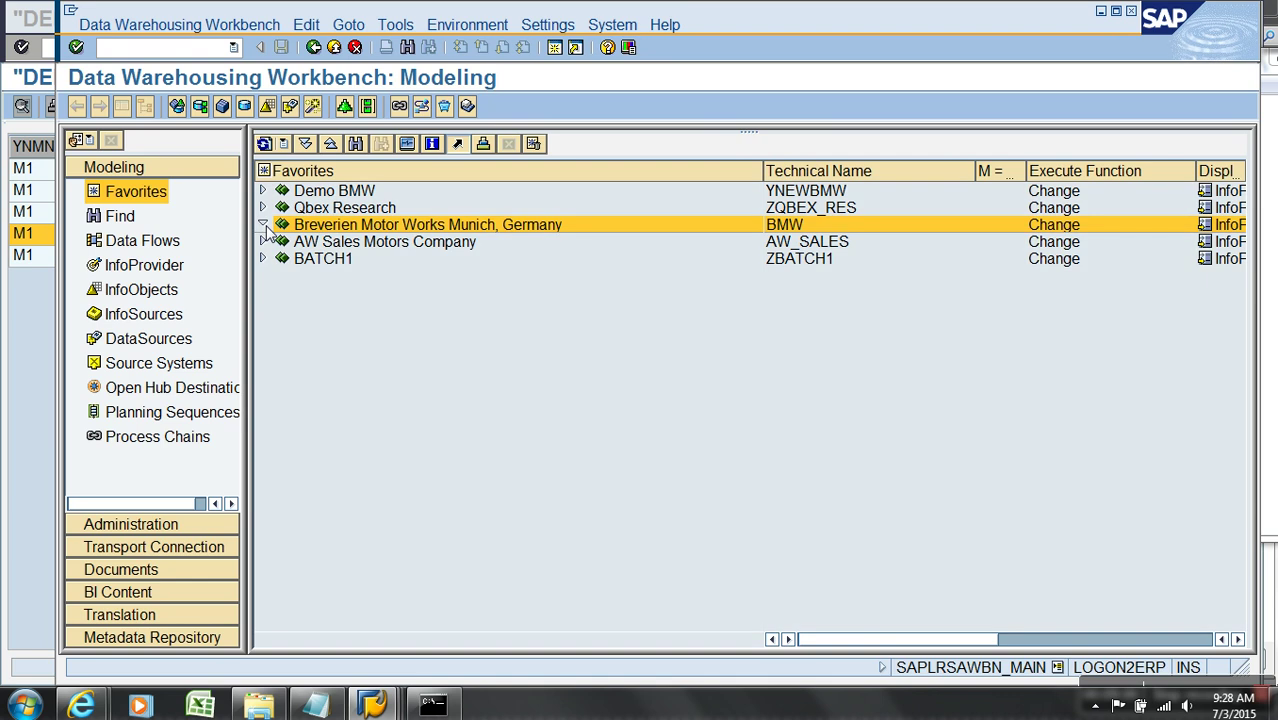
pyautogui.click(281, 309)
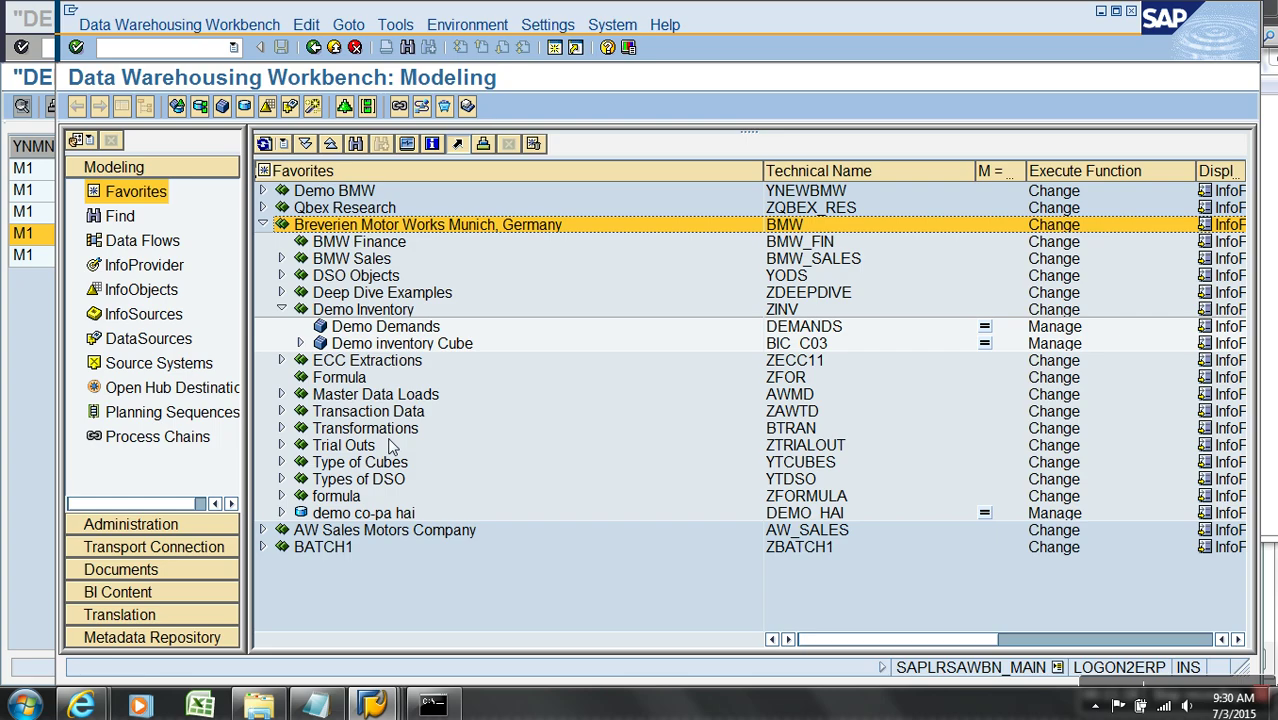
pyautogui.click(377, 315)
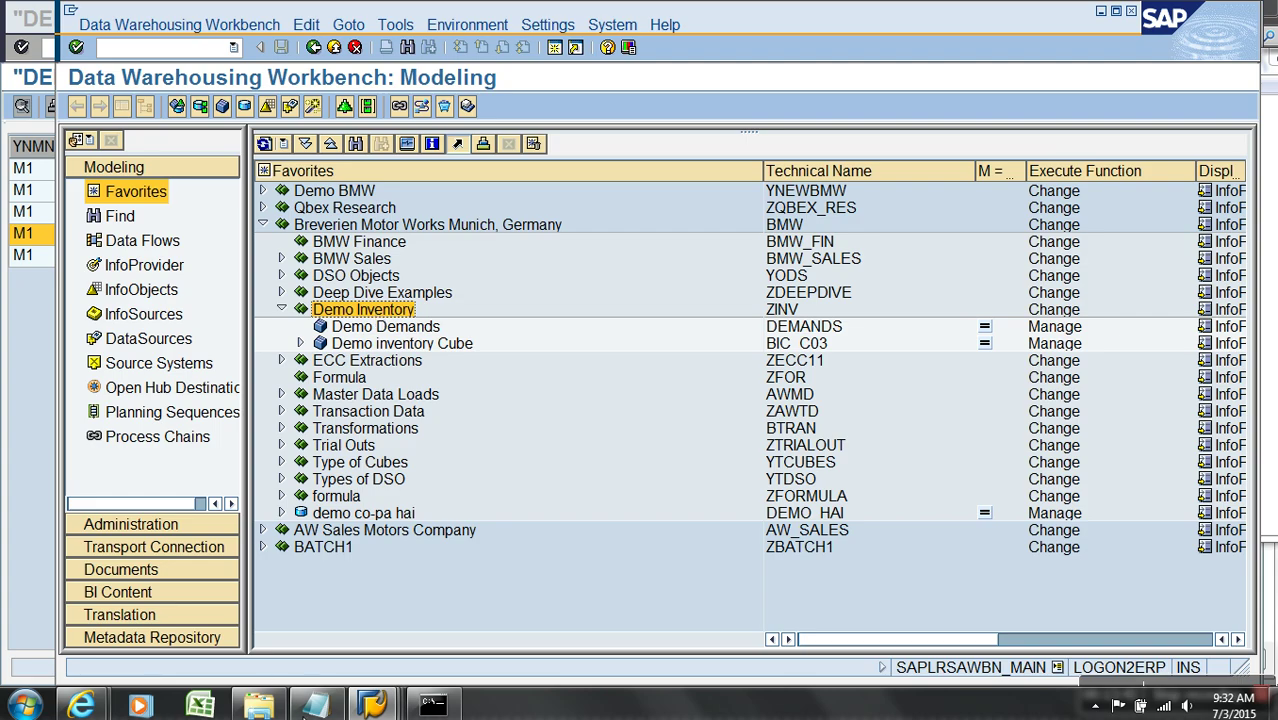
# In Notepad, add a row with M1, P1 and 3.1 below the dashed line and highlight the 3.1
pyautogui.click(316, 706)
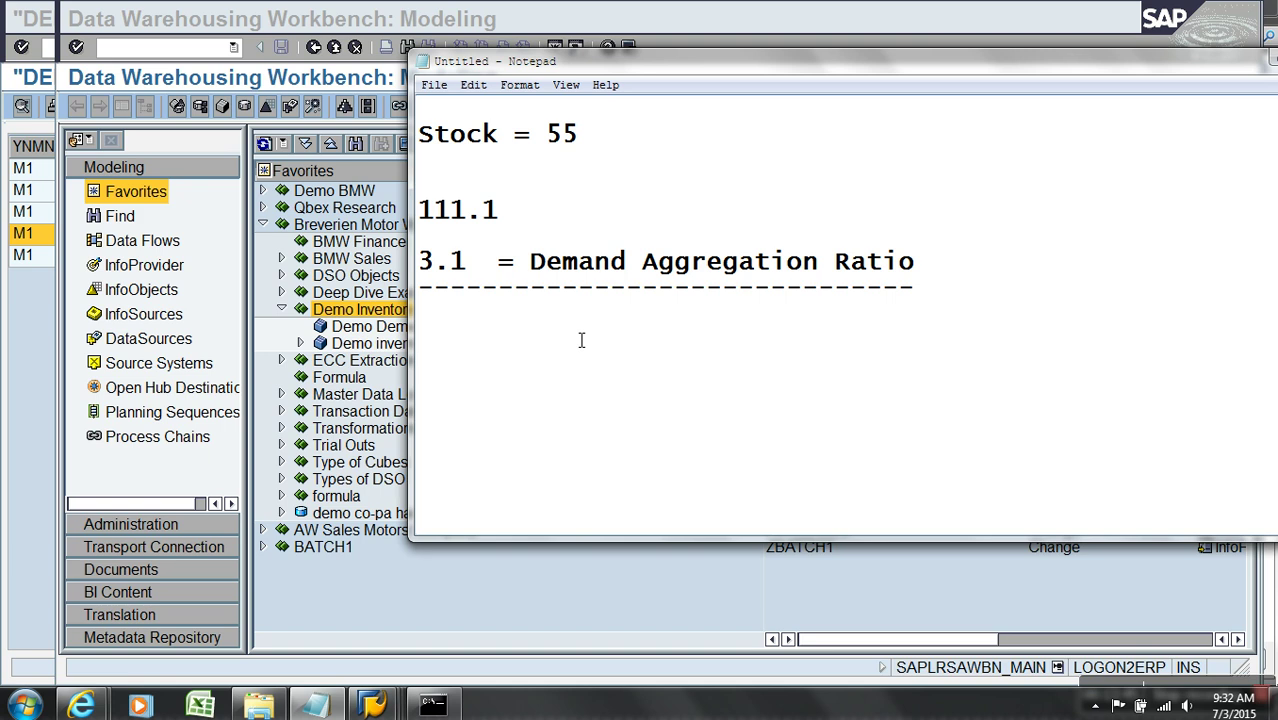
pyautogui.write('M1')
pyautogui.press('Tab')
pyautogui.write('P1')
pyautogui.press('Tab')
pyautogui.write('3.1')
pyautogui.hotkey('shift', 'Home')
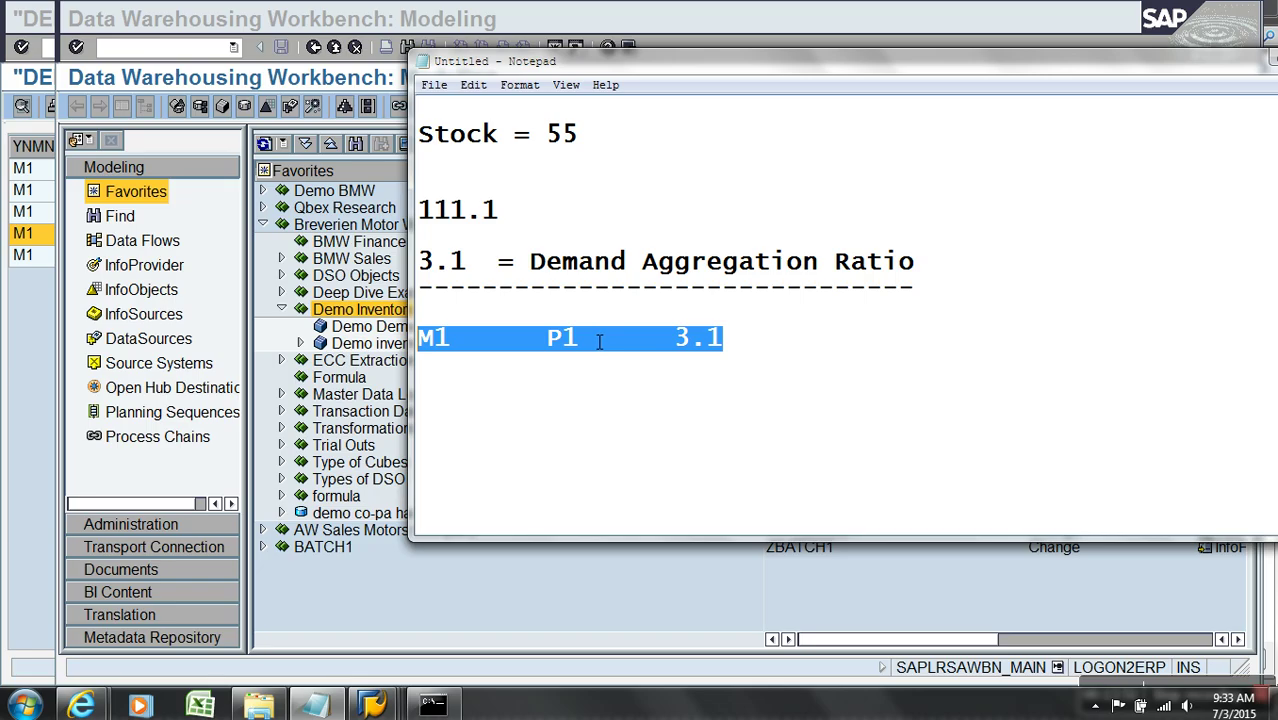
pyautogui.click(600, 342)
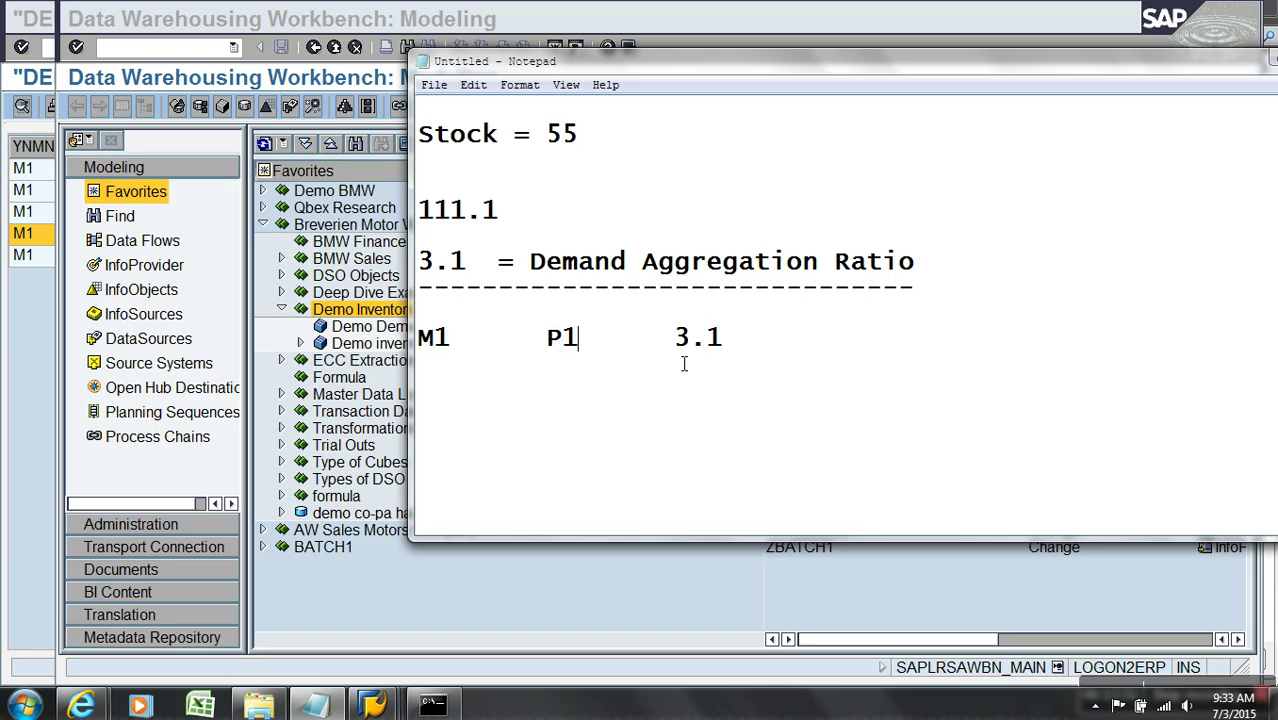
pyautogui.moveTo(676, 342); pyautogui.dragTo(733, 342)
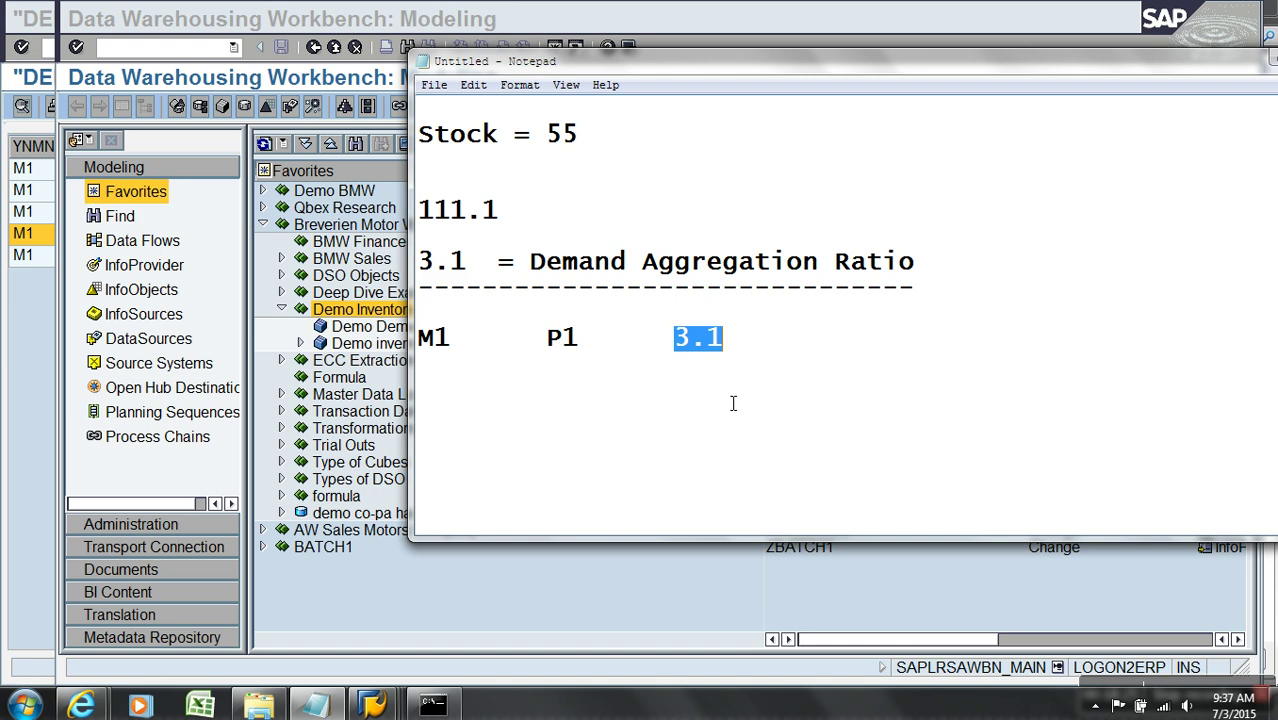
# Back in the Data Warehousing Workbench, create a MultiProvider ZRATIO with the description "Demo Ration" in the Demo Inventory InfoArea
pyautogui.click(740, 566)
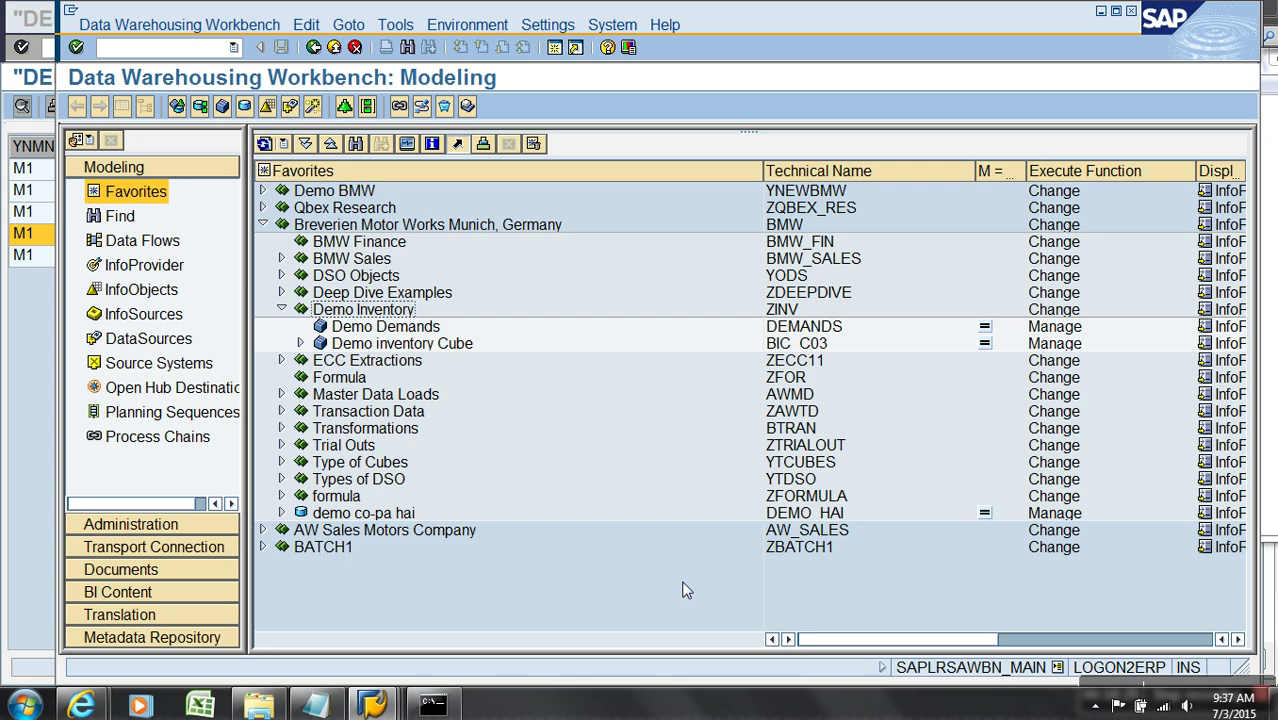
pyautogui.click(424, 350)
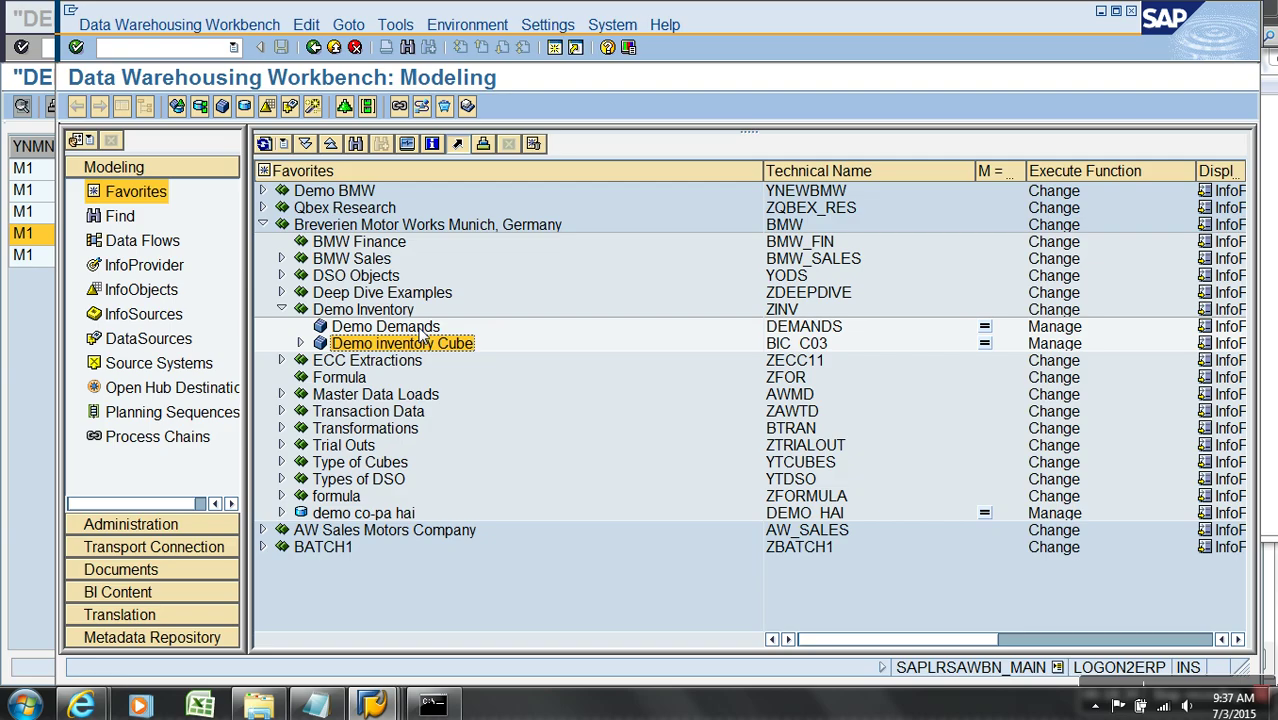
pyautogui.click(418, 328)
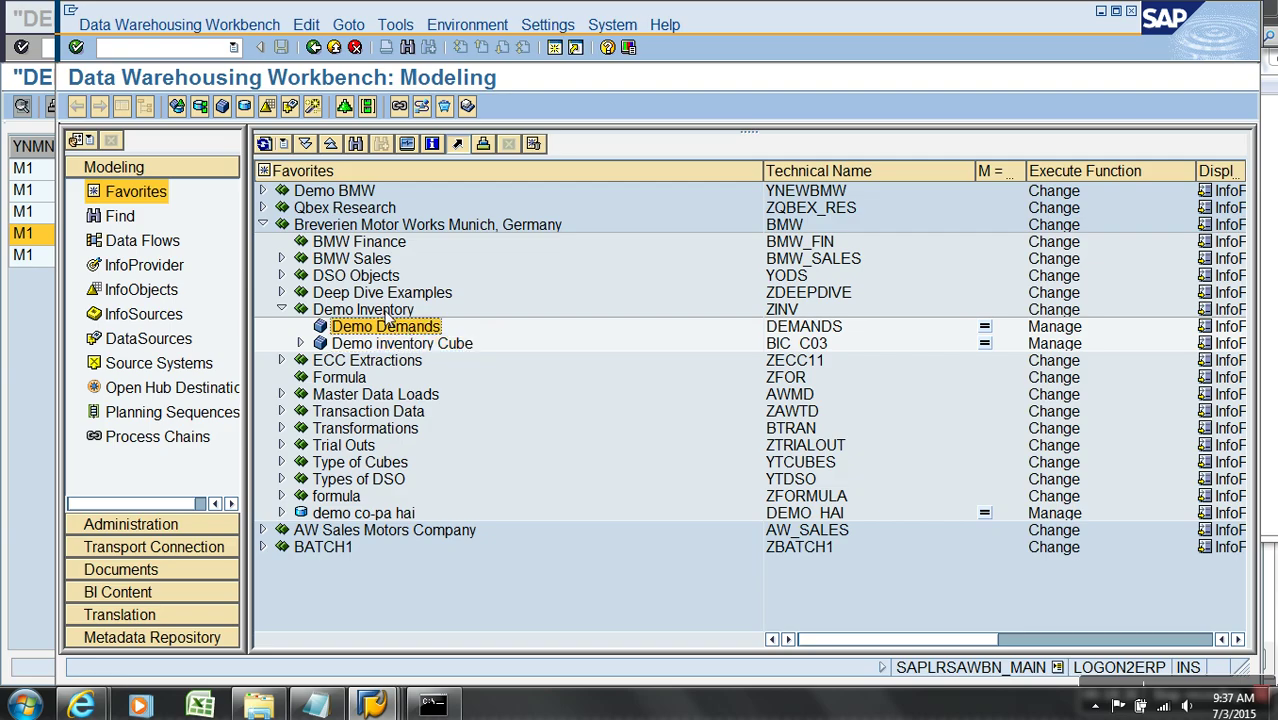
pyautogui.rightClick(386, 312)
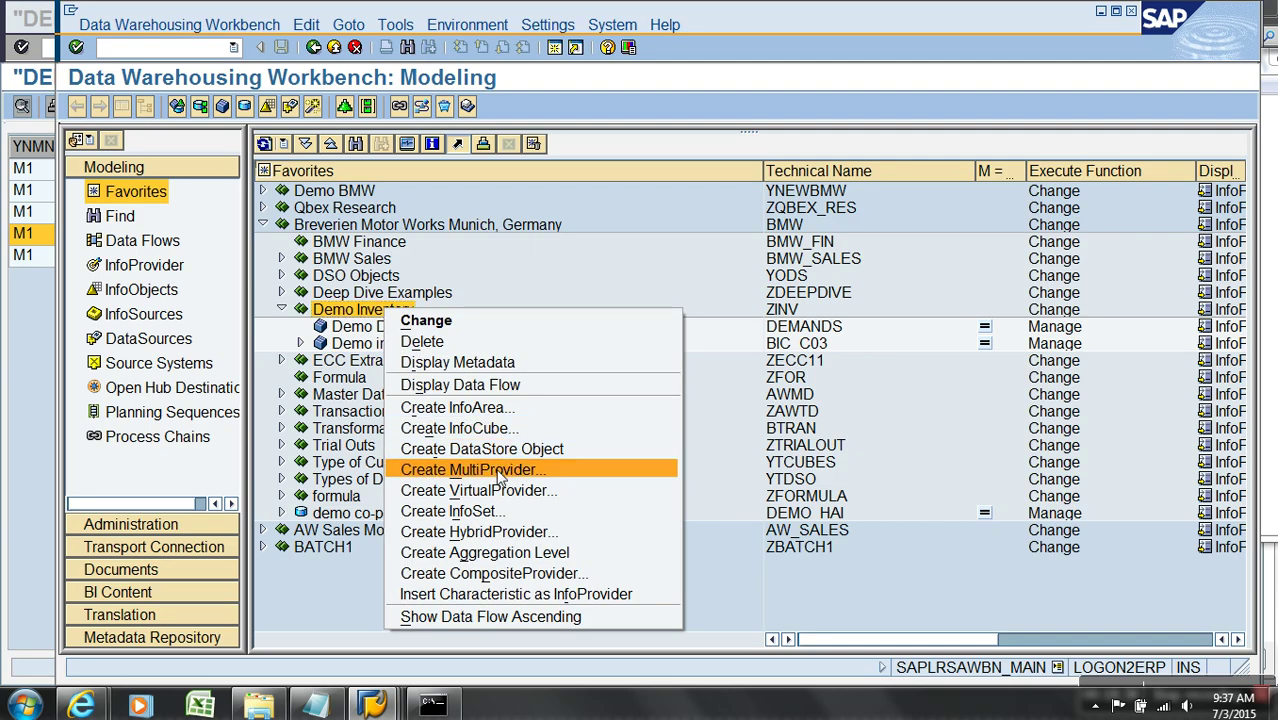
pyautogui.click(502, 477)
pyautogui.write('Z')
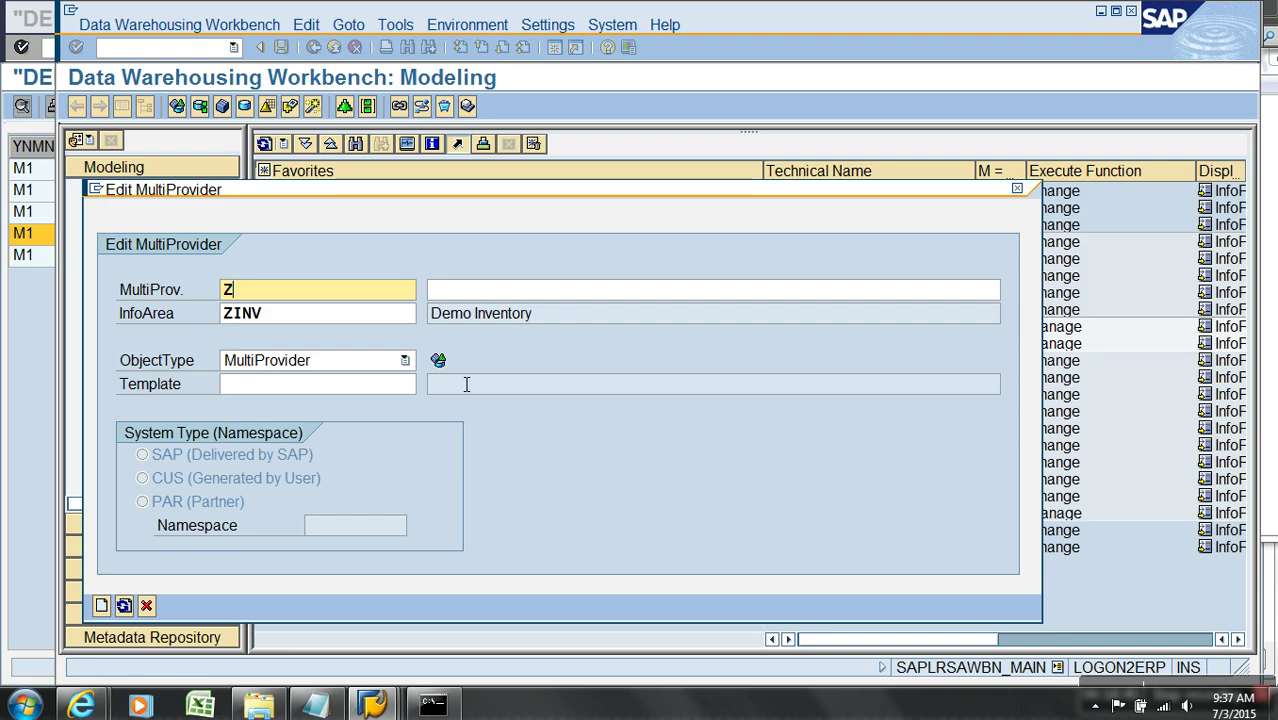
pyautogui.write('RATIO')
pyautogui.press('Tab')
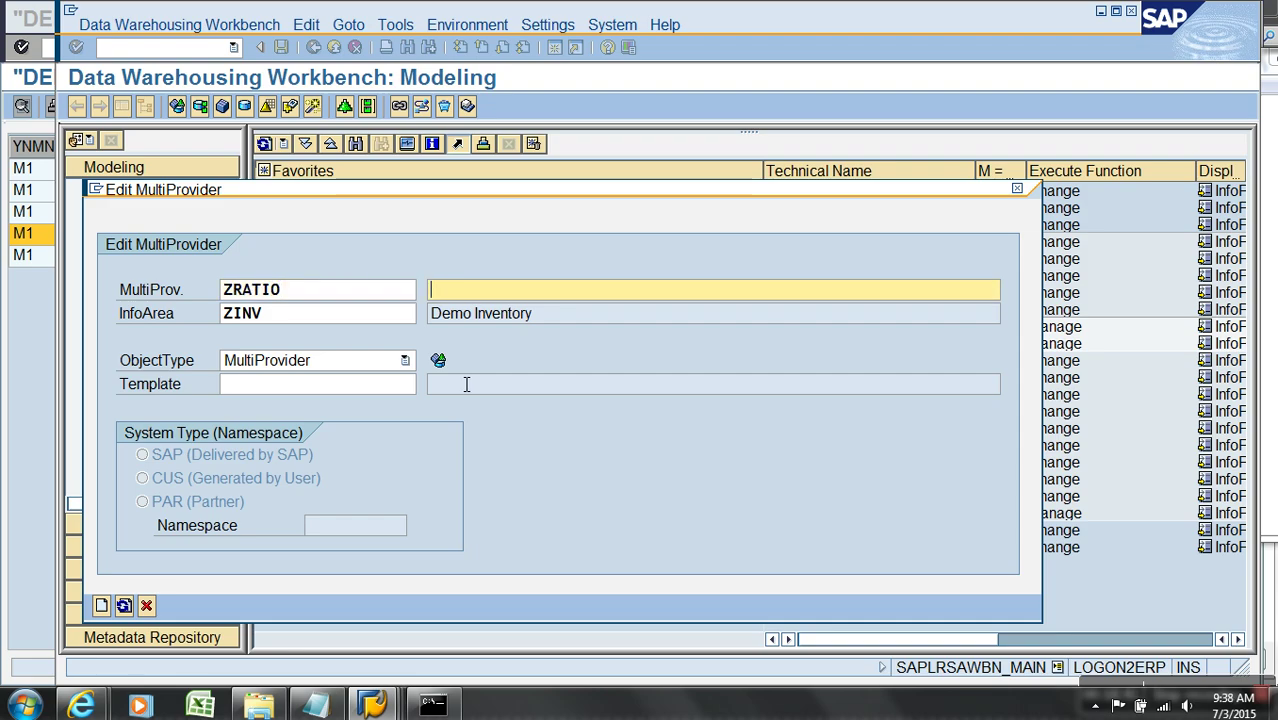
pyautogui.write('Demo Ration')
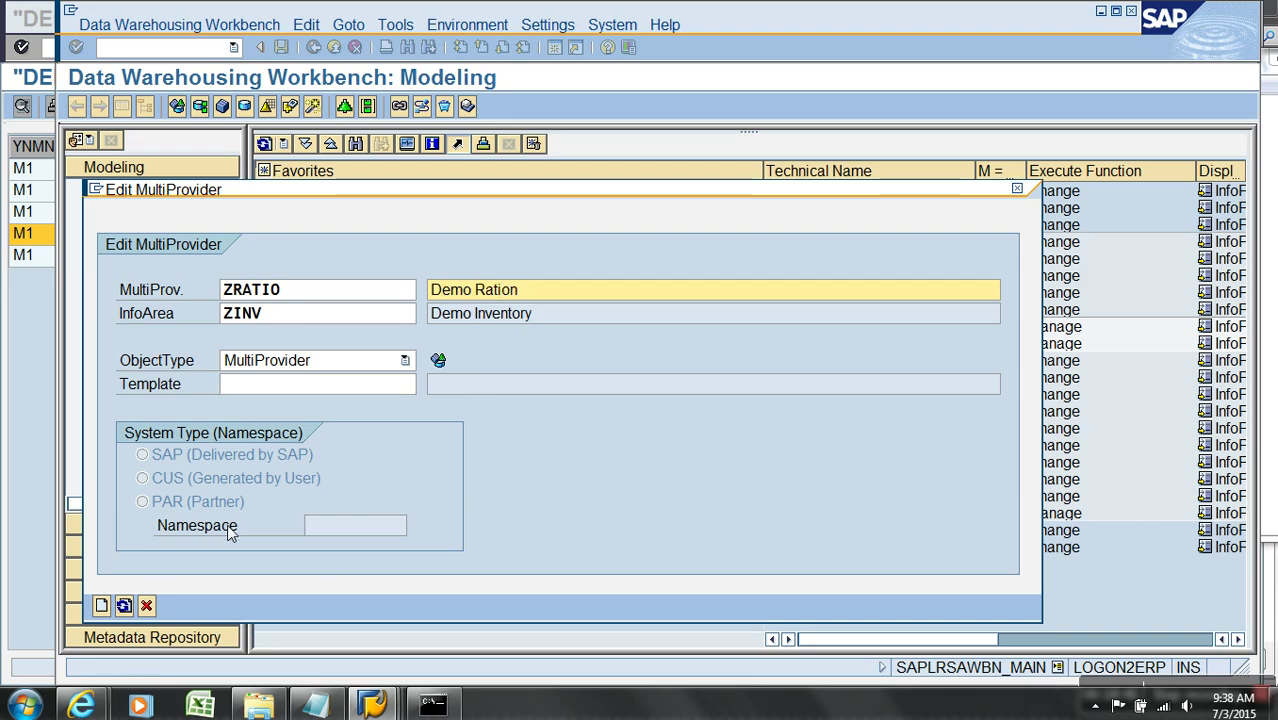
pyautogui.click(101, 605)
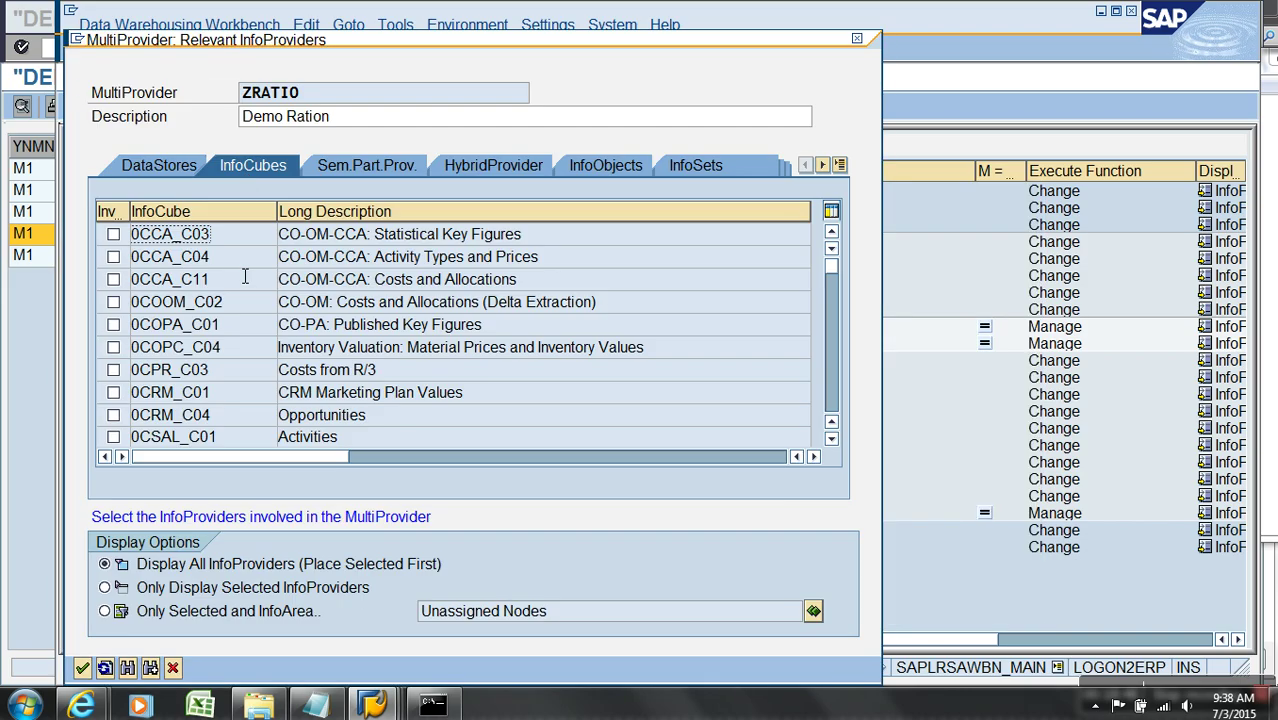
# Find the InfoCube BIC_C03 by object name and include it in the MultiProvider
pyautogui.click(126, 670)
pyautogui.write('B')
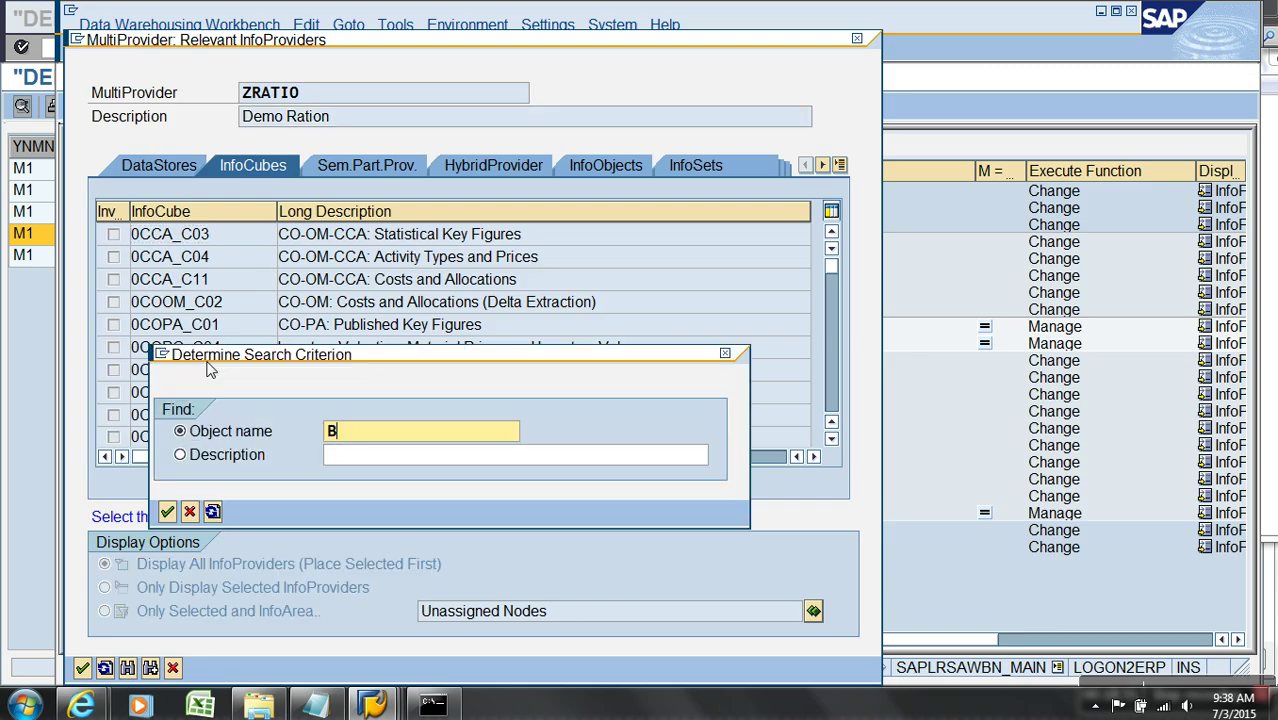
pyautogui.write('IC_C03')
pyautogui.press('Return')
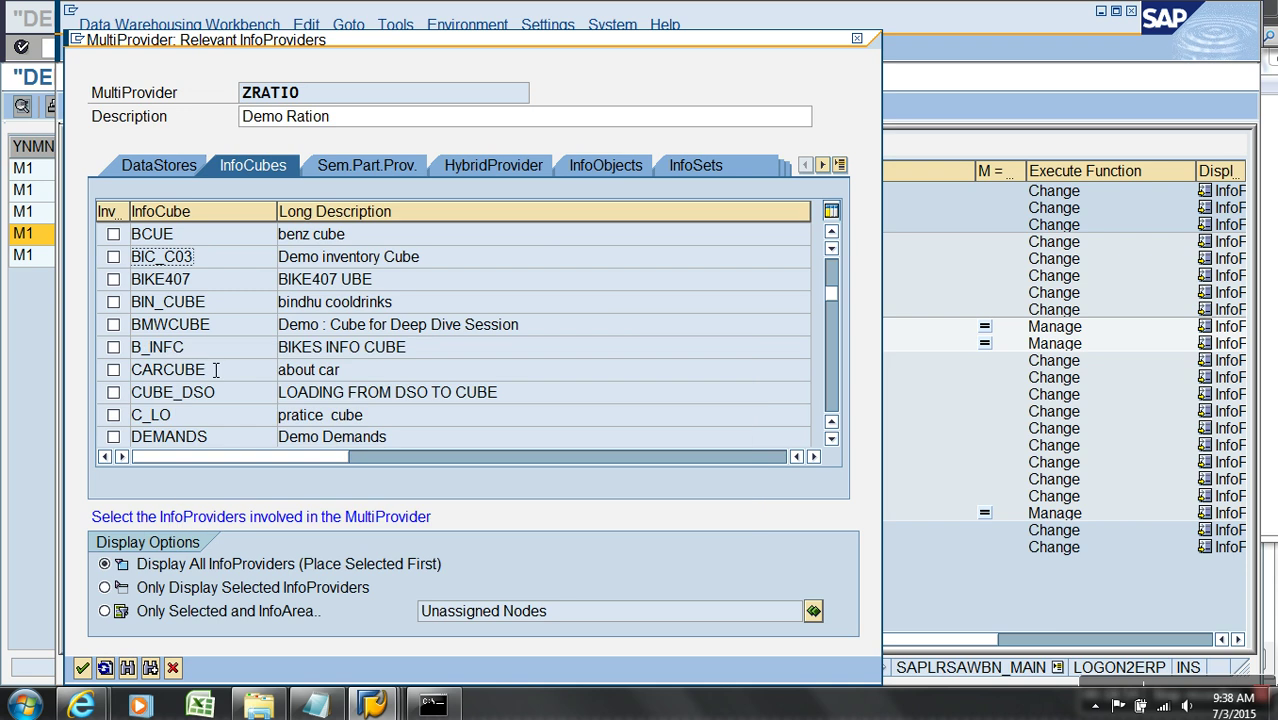
pyautogui.click(113, 257)
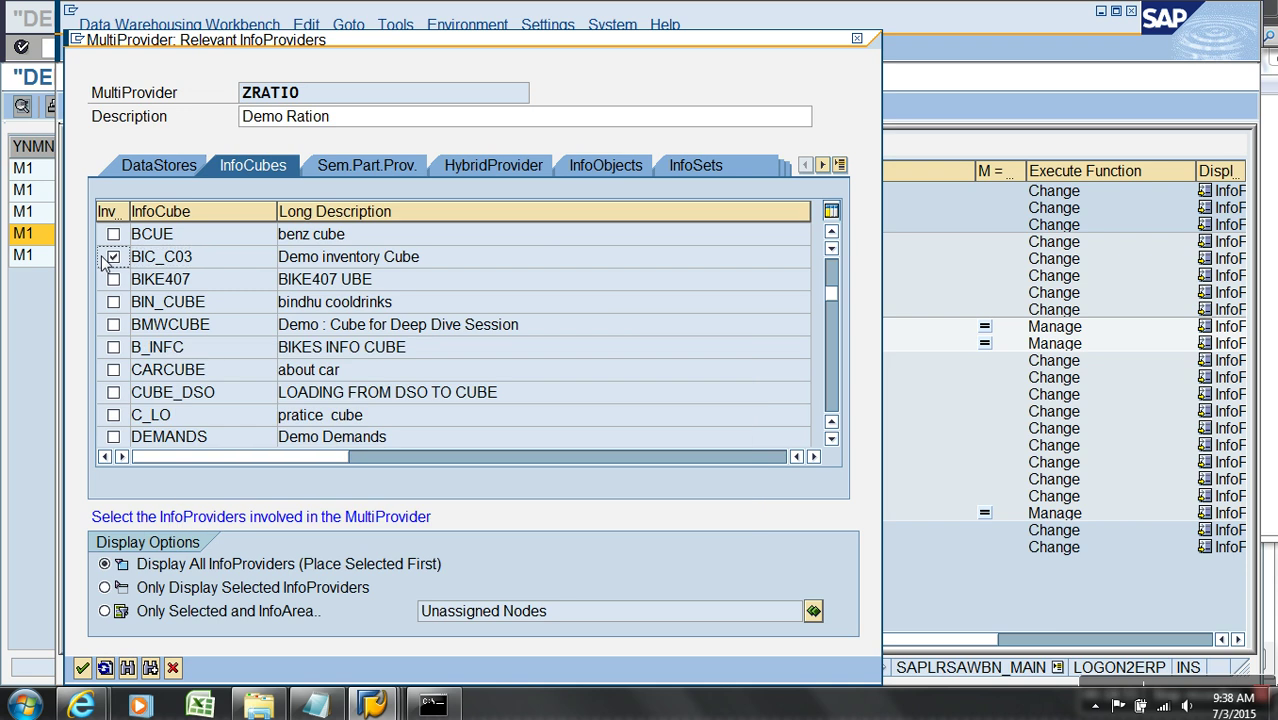
# Find the InfoCube DEMANDS by object name, include it in the MultiProvider, and accept the InfoProvider selection
pyautogui.click(127, 668)
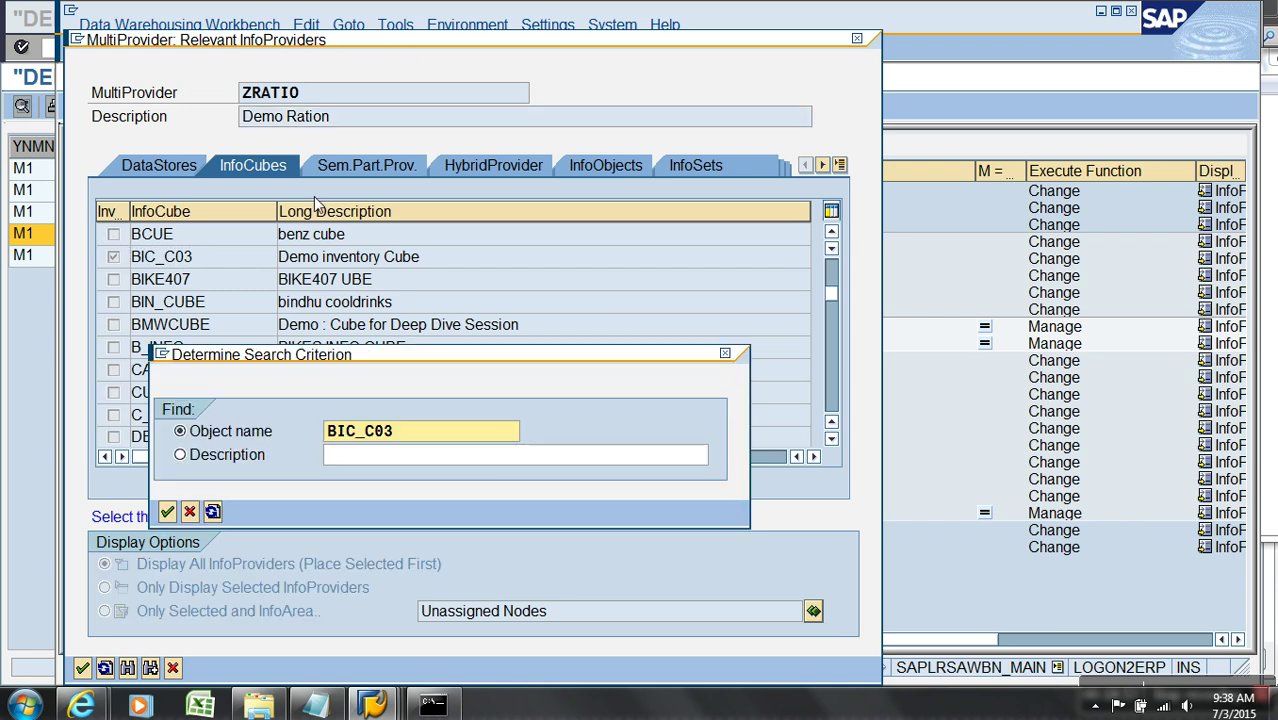
pyautogui.click(189, 511)
pyautogui.moveTo(429, 46); pyautogui.dragTo(556, 12)
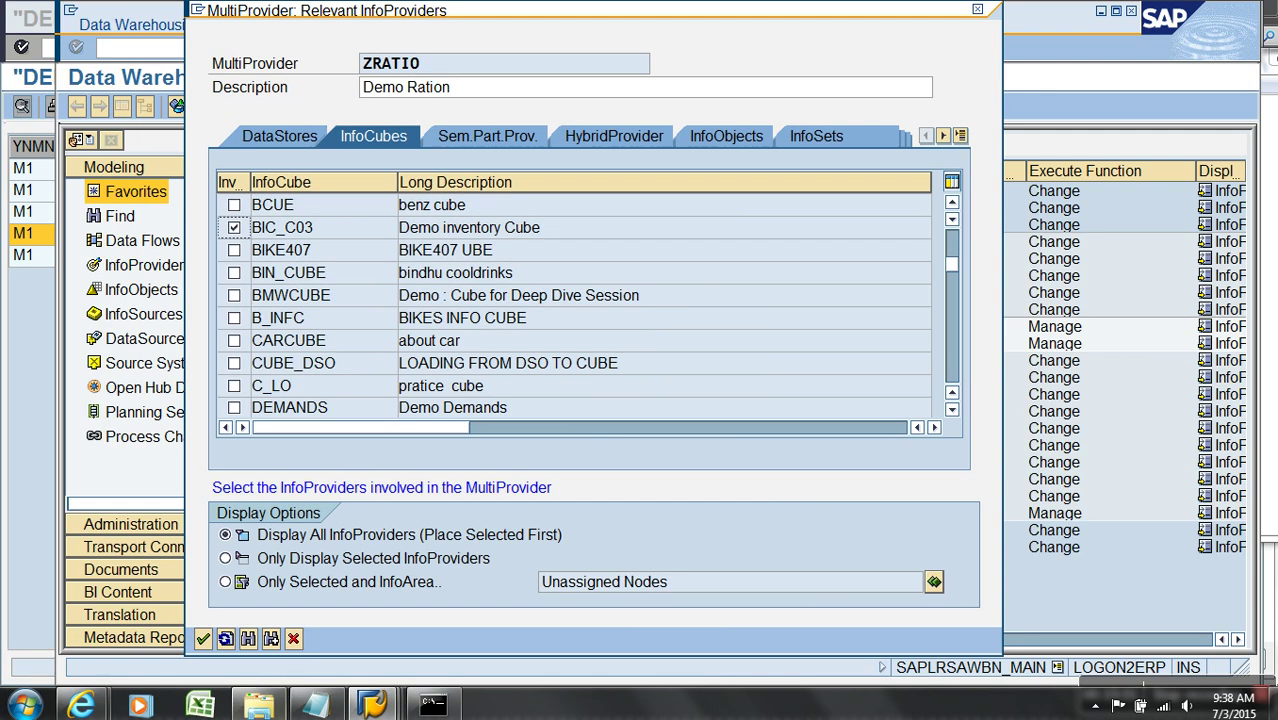
pyautogui.click(248, 640)
pyautogui.press('Delete')
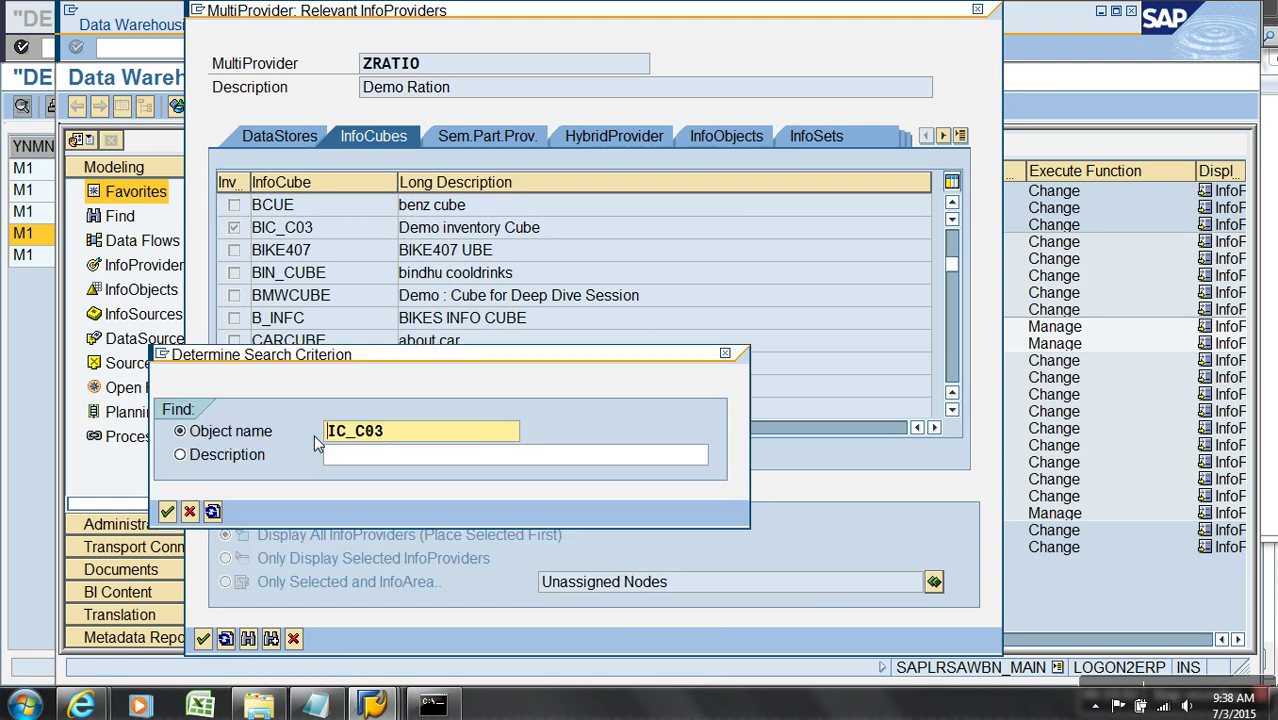
pyautogui.press('Delete')
pyautogui.press('Delete')
pyautogui.press('Delete')
pyautogui.press('Delete')
pyautogui.press('Delete')
pyautogui.press('Delete')
pyautogui.write('DEMNA')
pyautogui.press('BackSpace')
pyautogui.press('BackSpace')
pyautogui.write('ANDS')
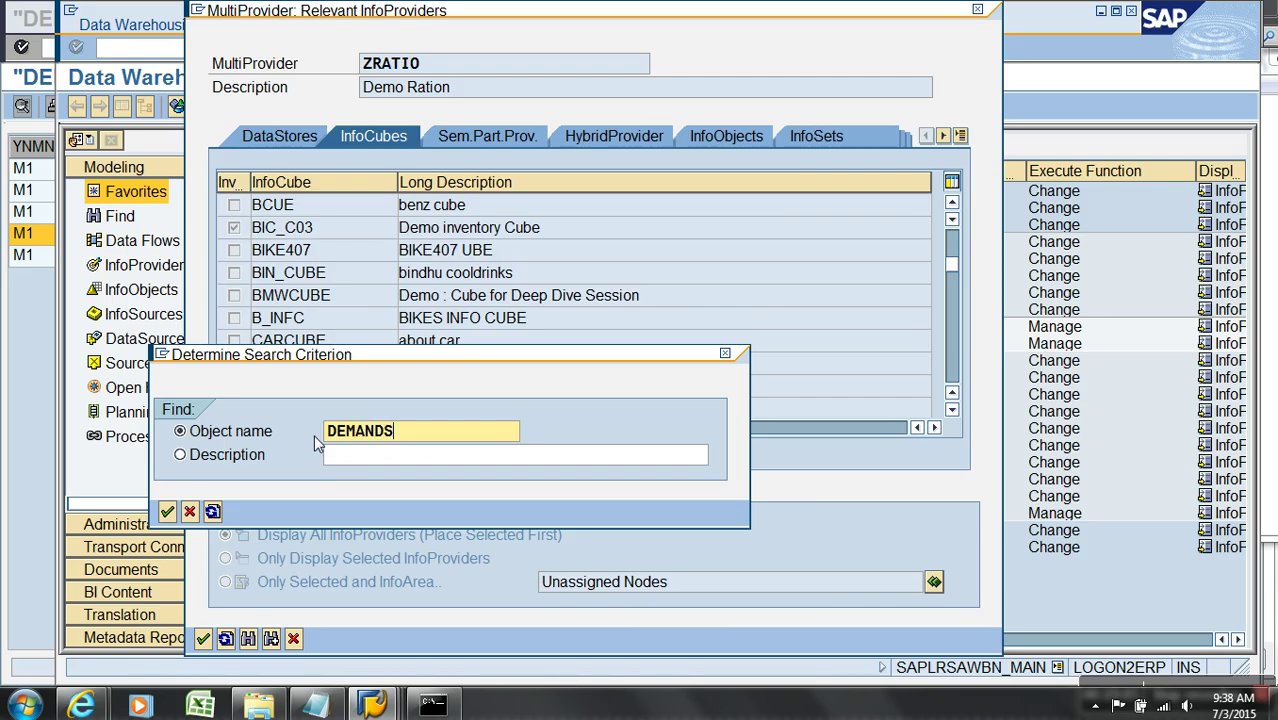
pyautogui.press('Return')
pyautogui.click(234, 205)
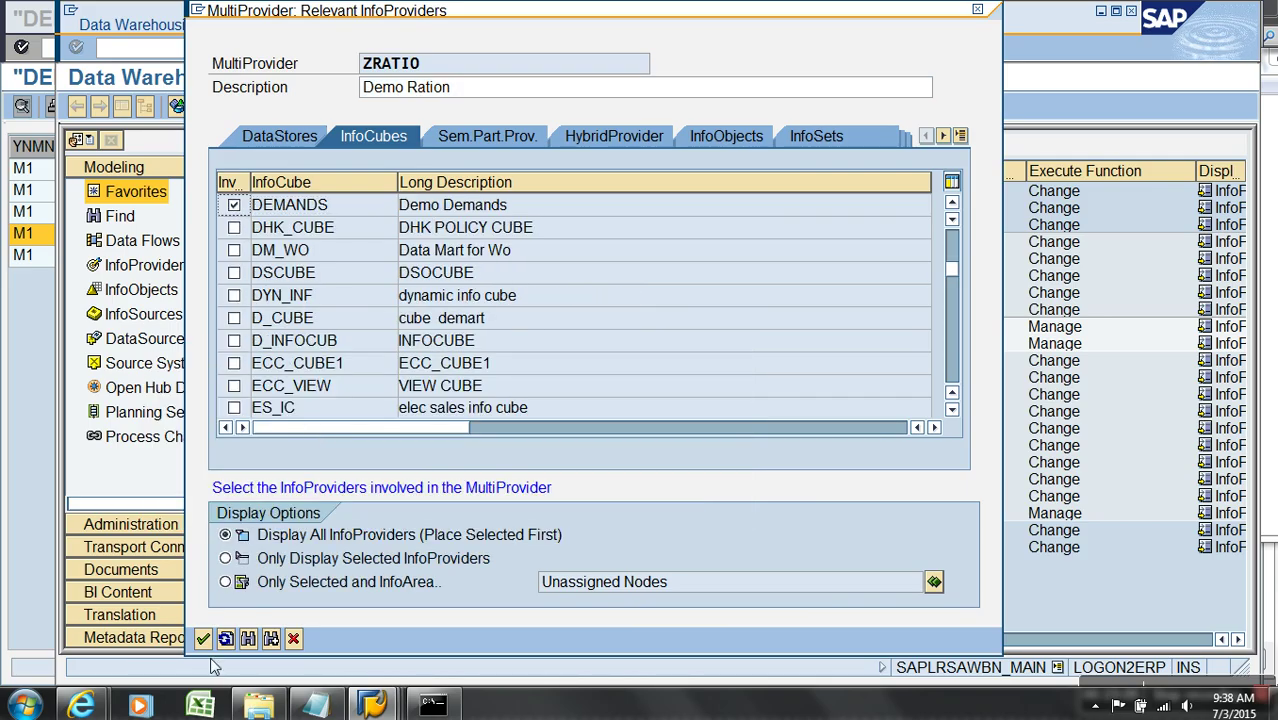
pyautogui.click(203, 638)
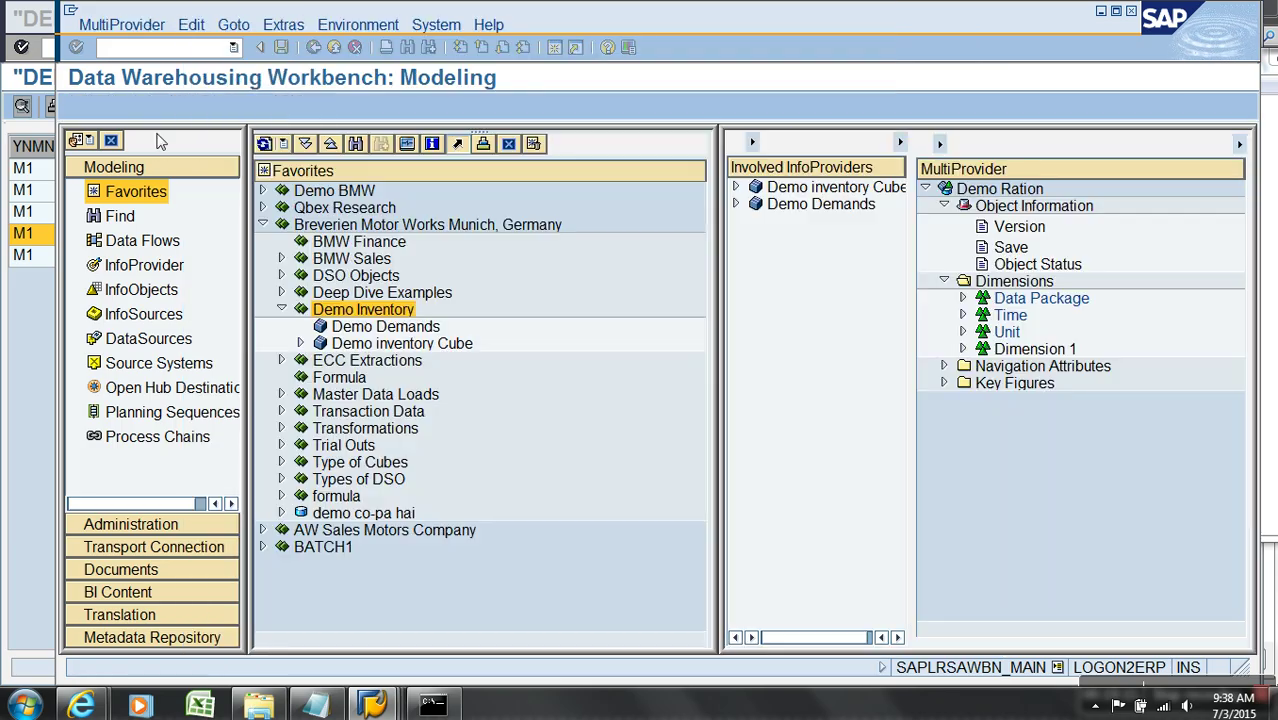
# Show the MultiProvider editor in full and add Material Number and Plant from Demo inventory Cube to the MultiProvider's Dimension 1
pyautogui.click(122, 106)
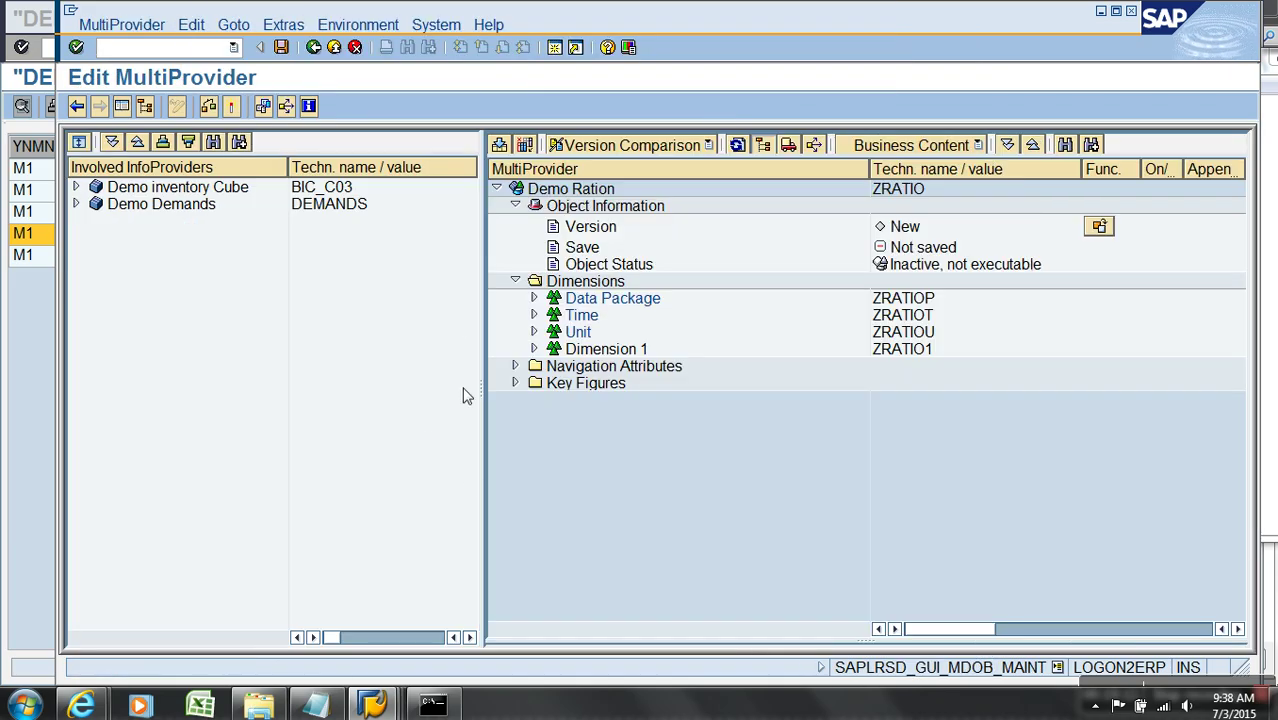
pyautogui.click(77, 187)
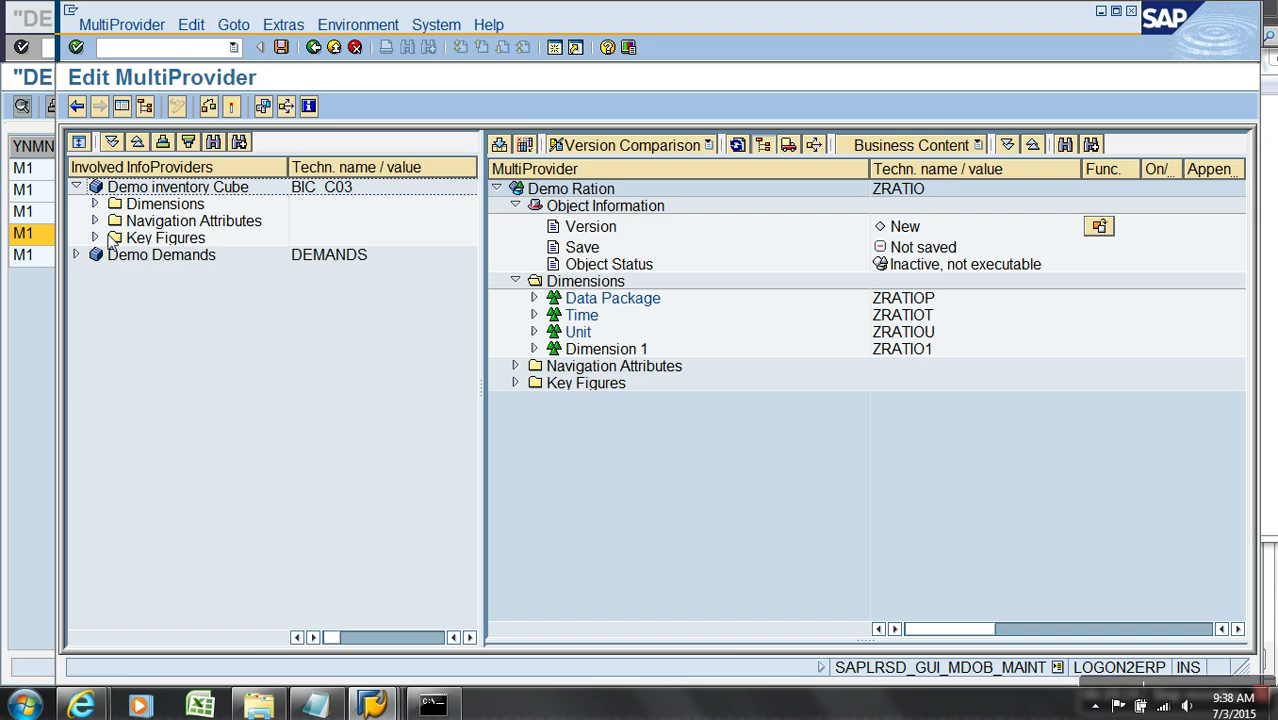
pyautogui.click(96, 204)
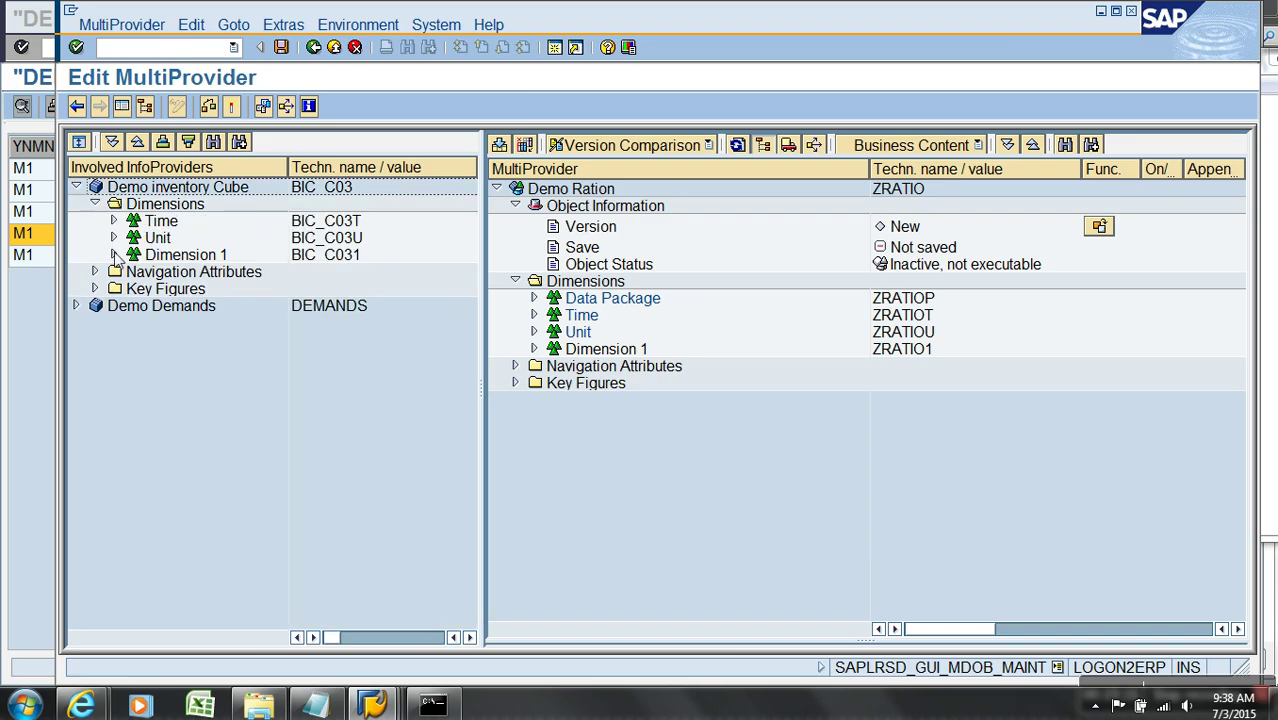
pyautogui.click(114, 255)
pyautogui.click(200, 272)
pyautogui.keyDown('shift'); pyautogui.click(185, 289); pyautogui.keyUp('shift')
pyautogui.moveTo(190, 290); pyautogui.dragTo(600, 350)
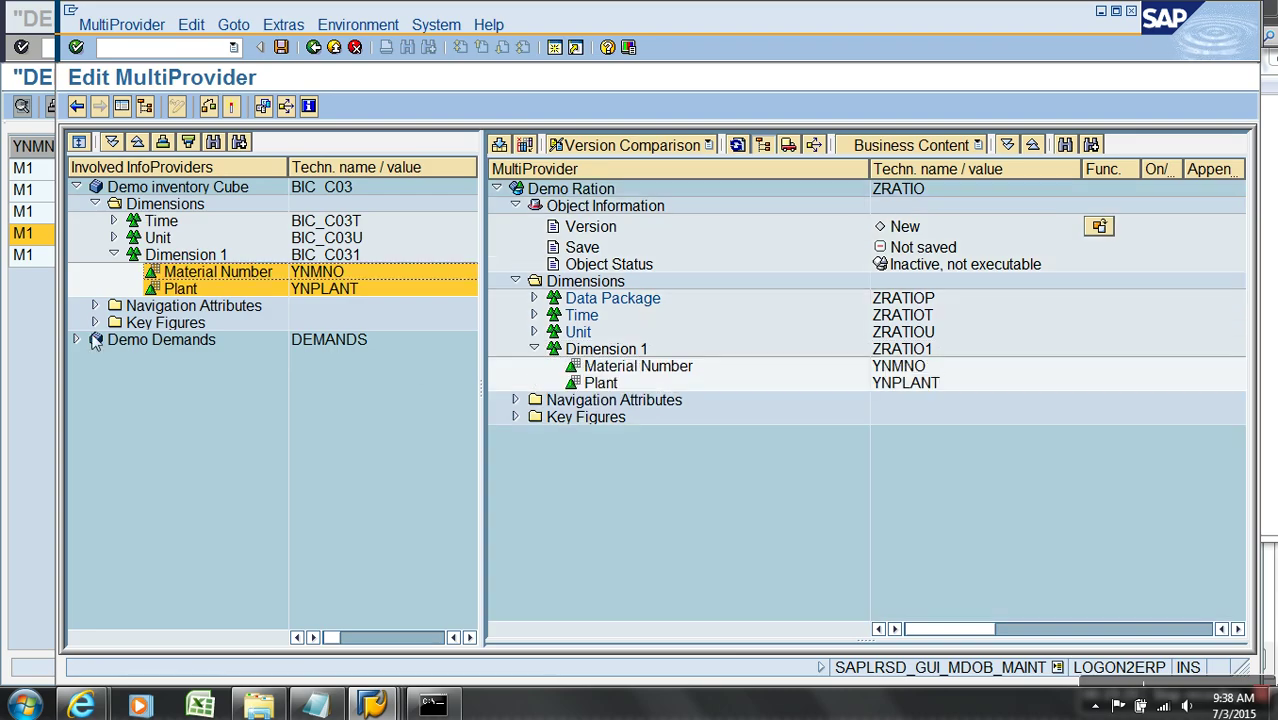
# Add the Total Stock key figure from Demo inventory Cube to the MultiProvider's Key Figures
pyautogui.click(94, 322)
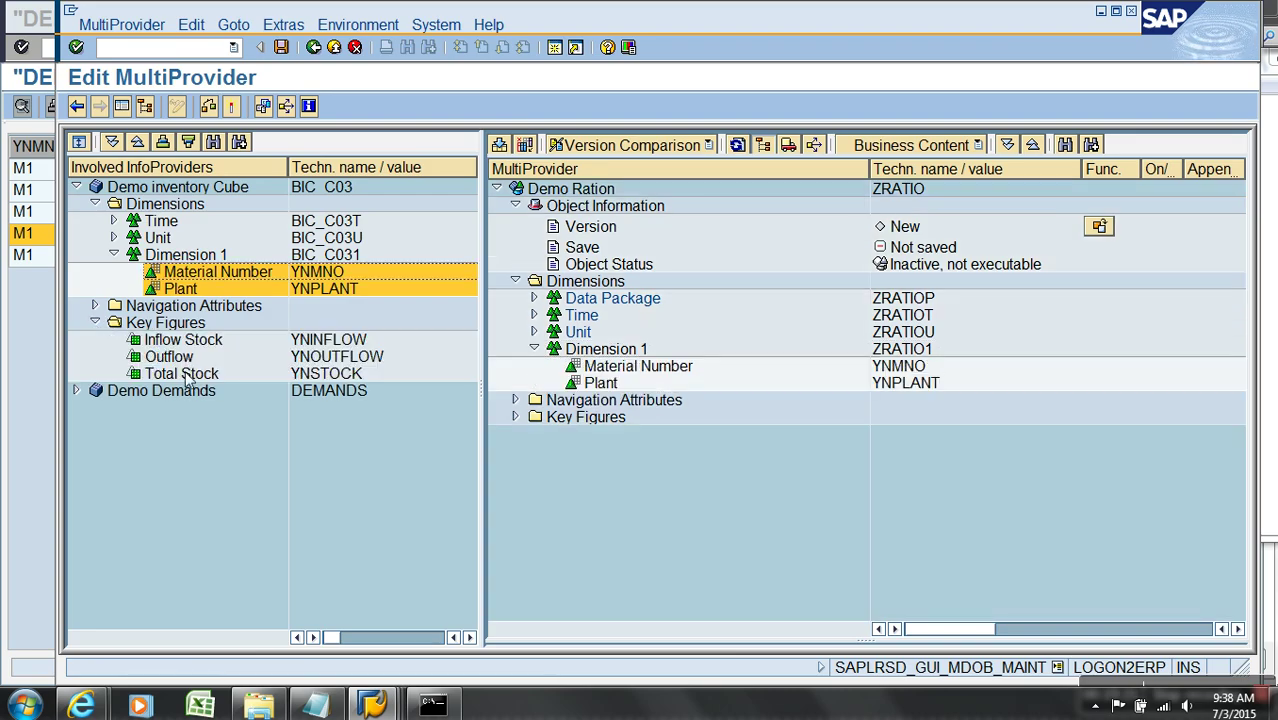
pyautogui.moveTo(188, 373); pyautogui.dragTo(540, 418)
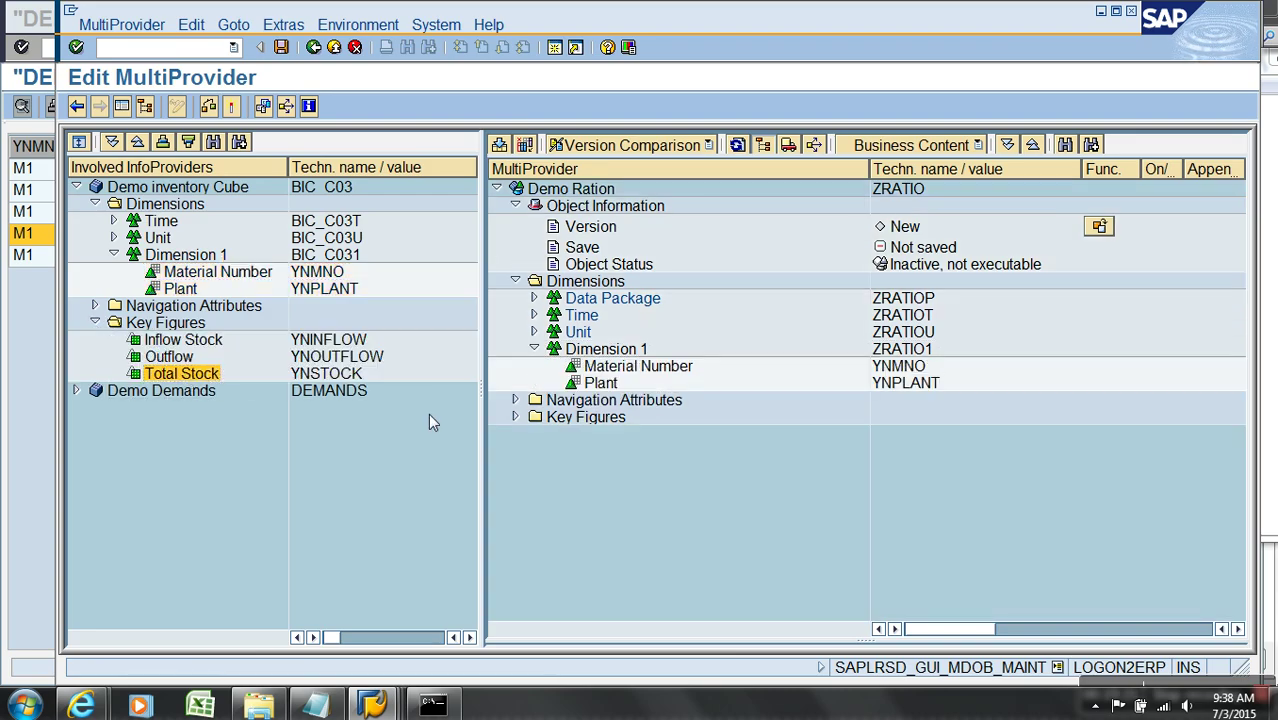
# Add the Demands key figure from Demo Demands to the MultiProvider's Key Figures
pyautogui.click(76, 390)
pyautogui.click(95, 441)
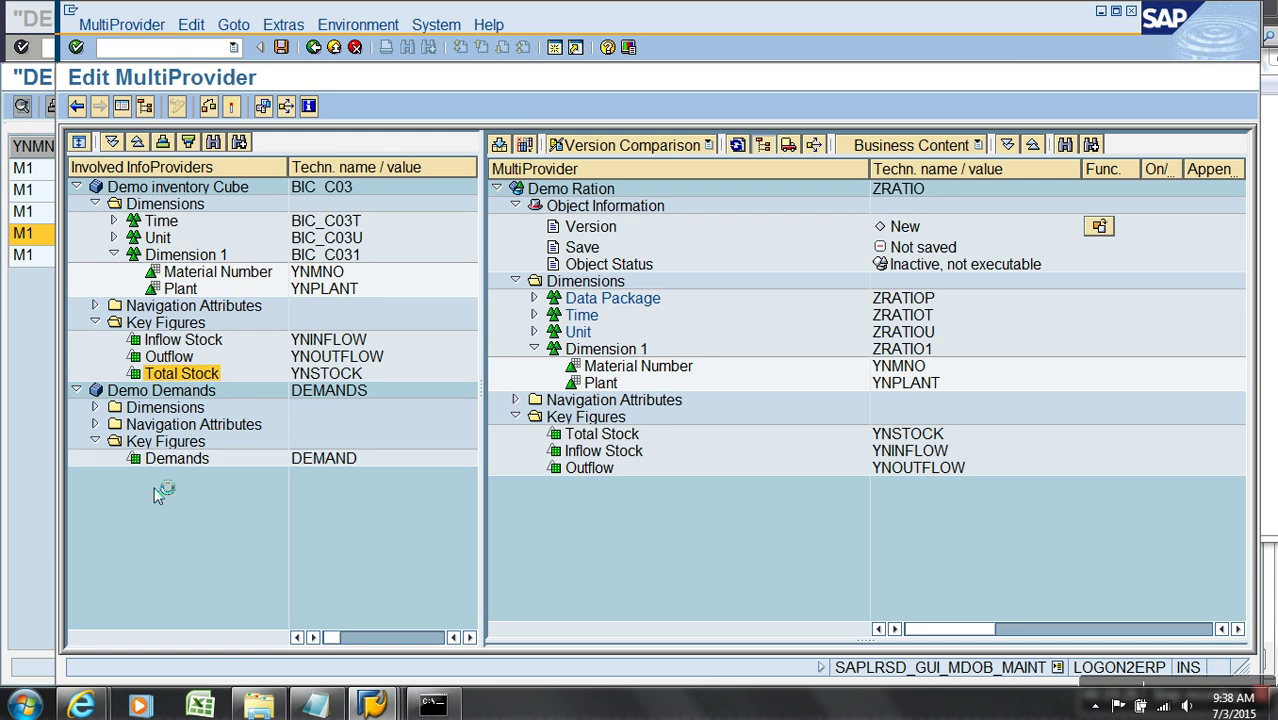
pyautogui.moveTo(168, 460); pyautogui.dragTo(620, 426)
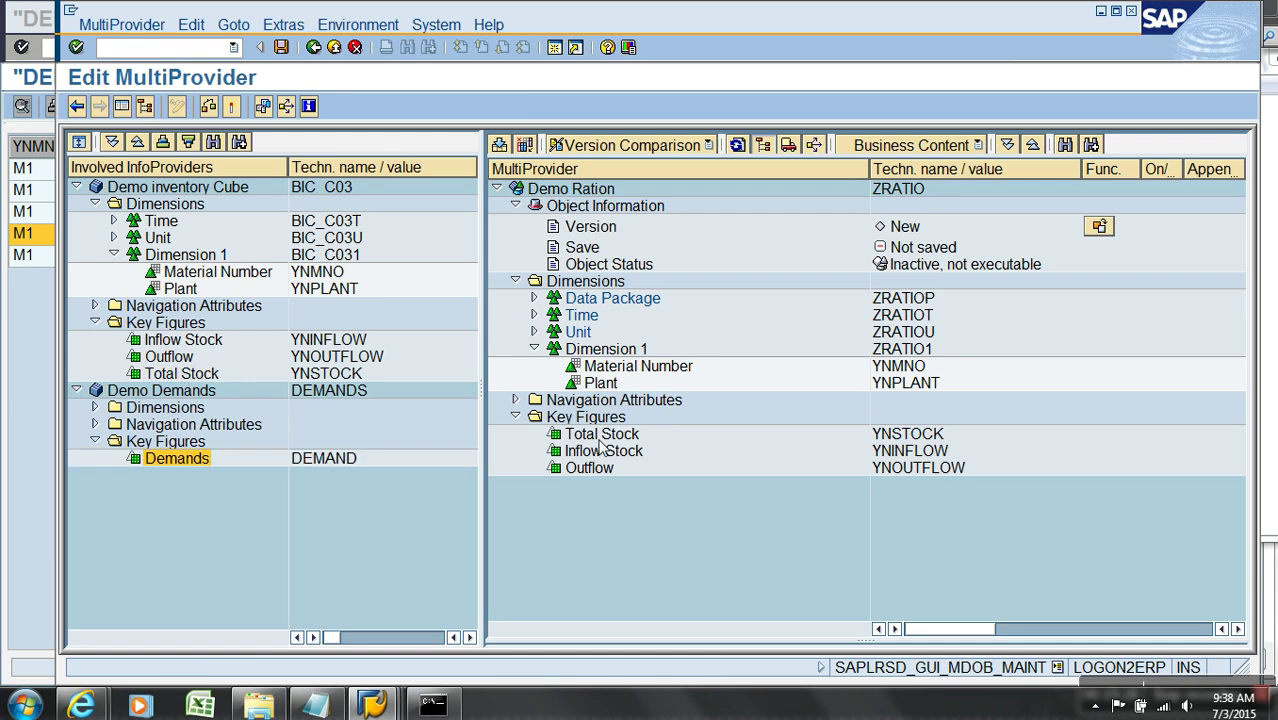
# Try to activate the ZRATIO MultiProvider and dismiss the check results
pyautogui.click(258, 107)
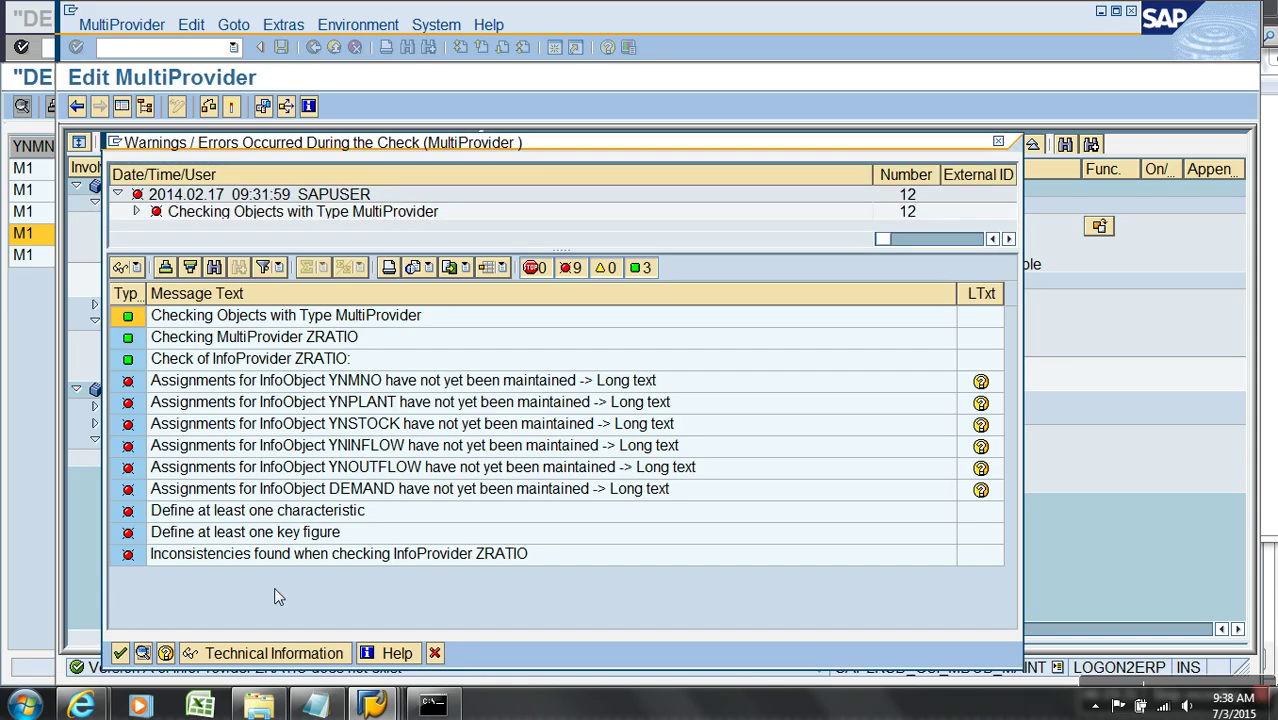
pyautogui.click(120, 653)
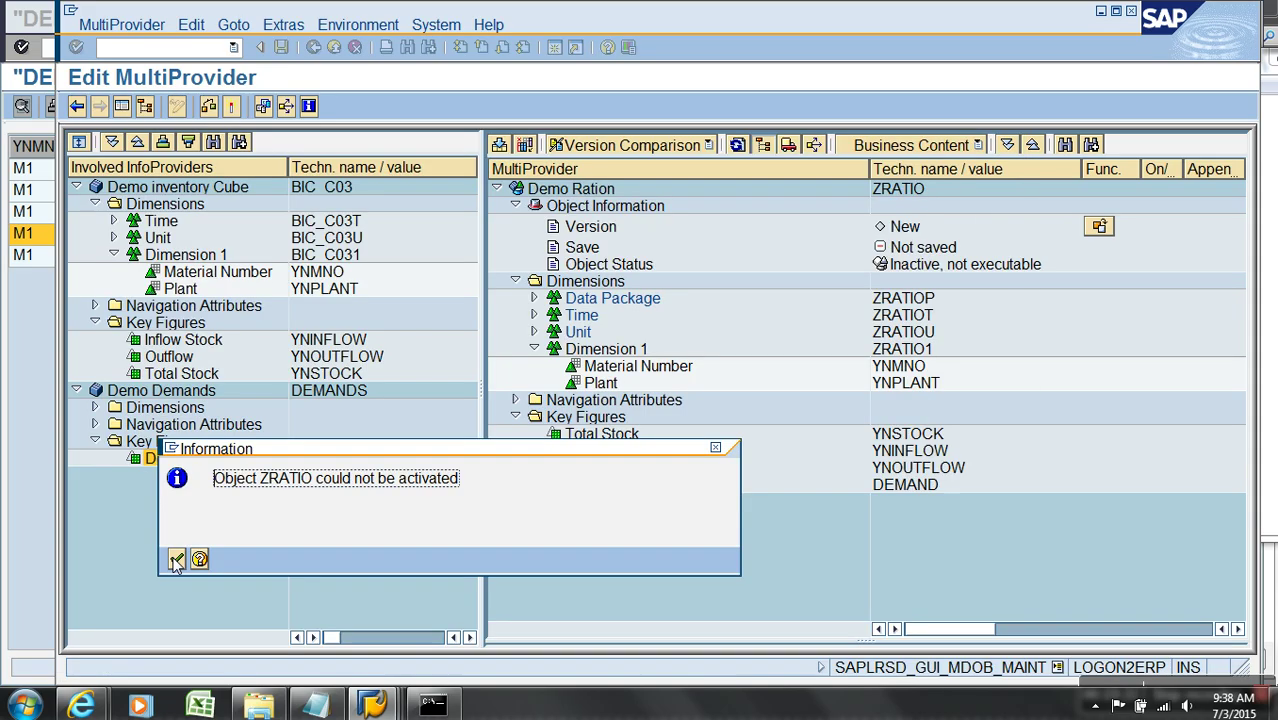
pyautogui.click(175, 562)
# Identify the characteristics Material Number and Plant with both Demo inventory Cube and Demo Demands, using all proposed assignments
pyautogui.click(620, 370)
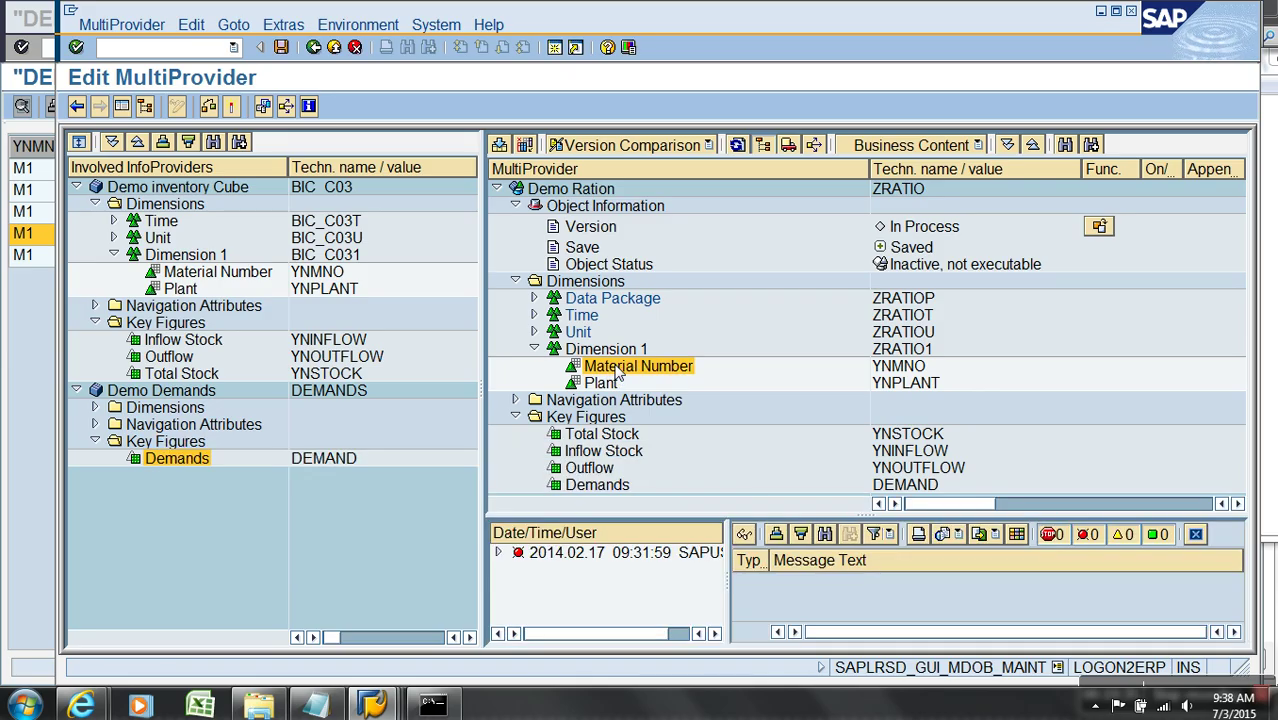
pyautogui.rightClick(620, 370)
pyautogui.click(665, 401)
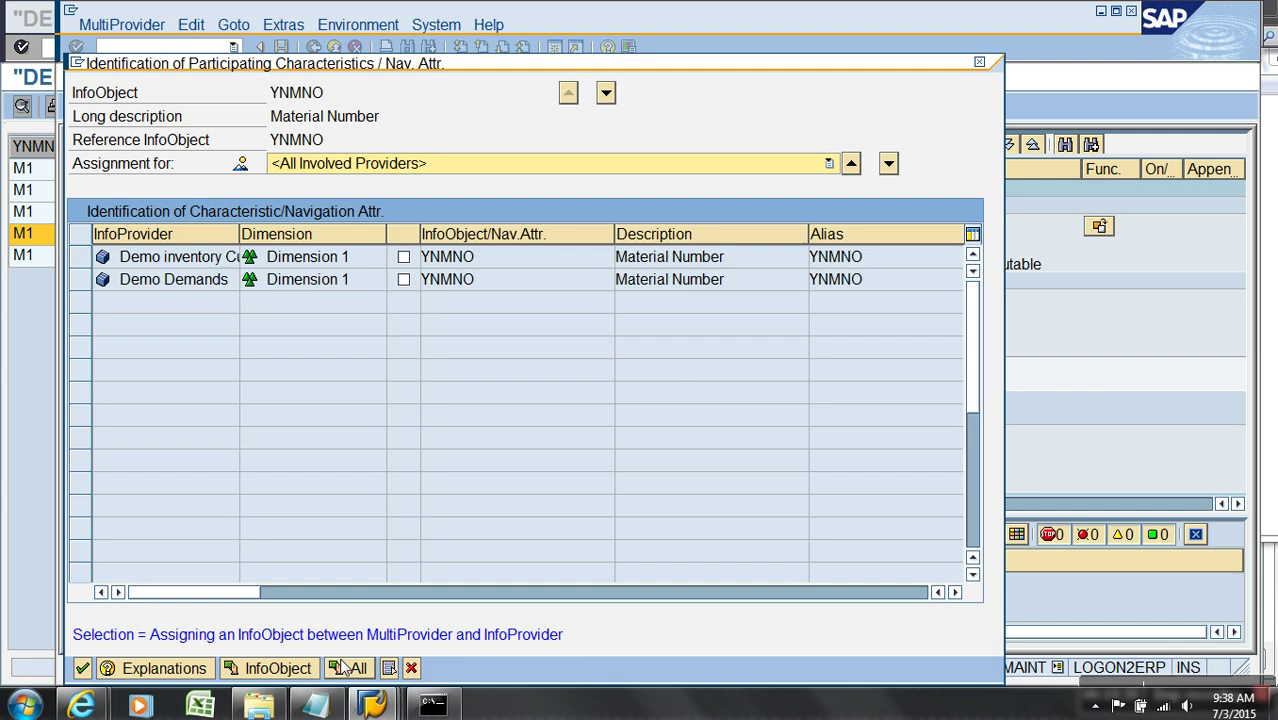
pyautogui.click(347, 668)
pyautogui.click(176, 560)
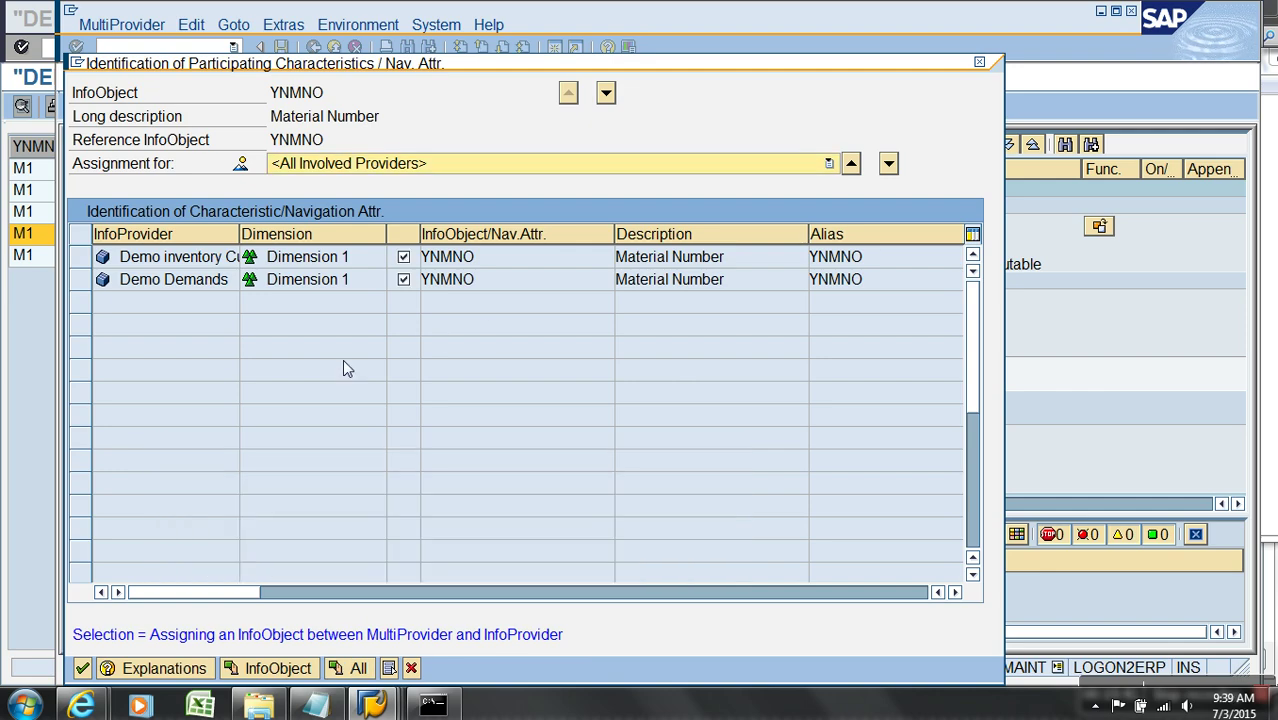
pyautogui.click(606, 94)
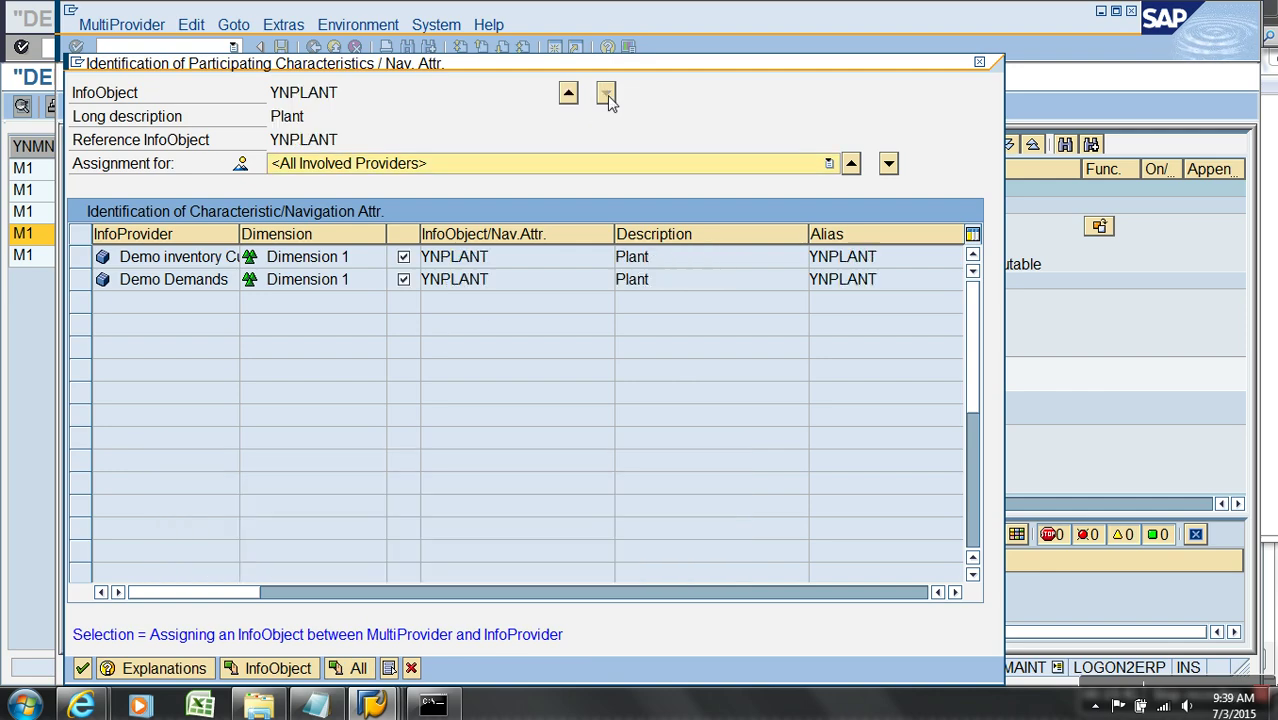
pyautogui.click(84, 667)
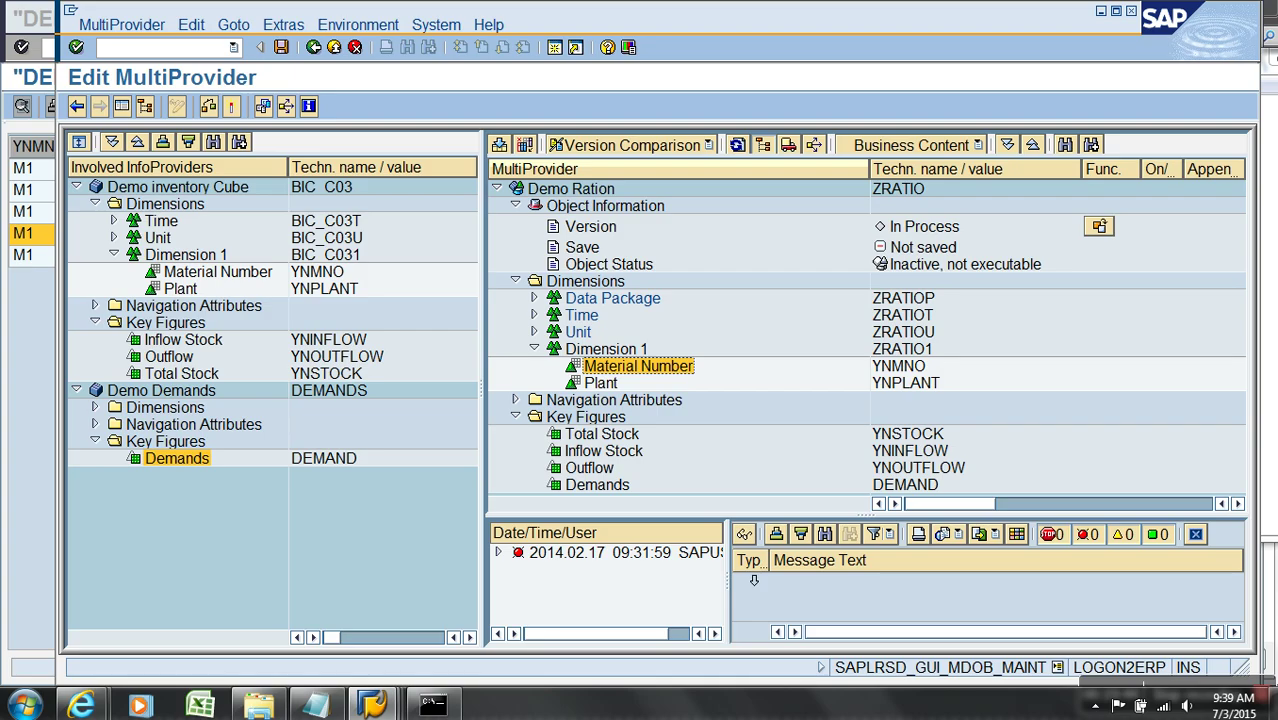
# Assign the key figures Total Stock, Inflow Stock and Outflow from Demo inventory Cube, and Demands from Demo Demands
pyautogui.rightClick(601, 436)
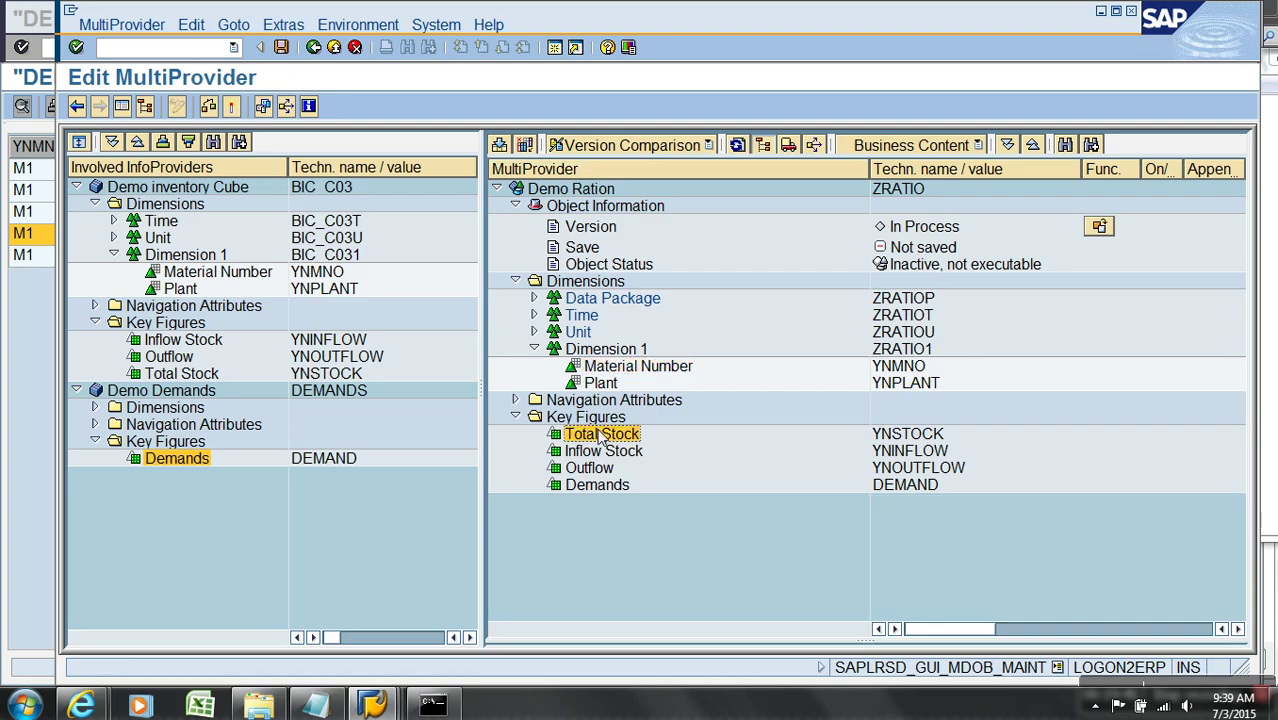
pyautogui.click(648, 463)
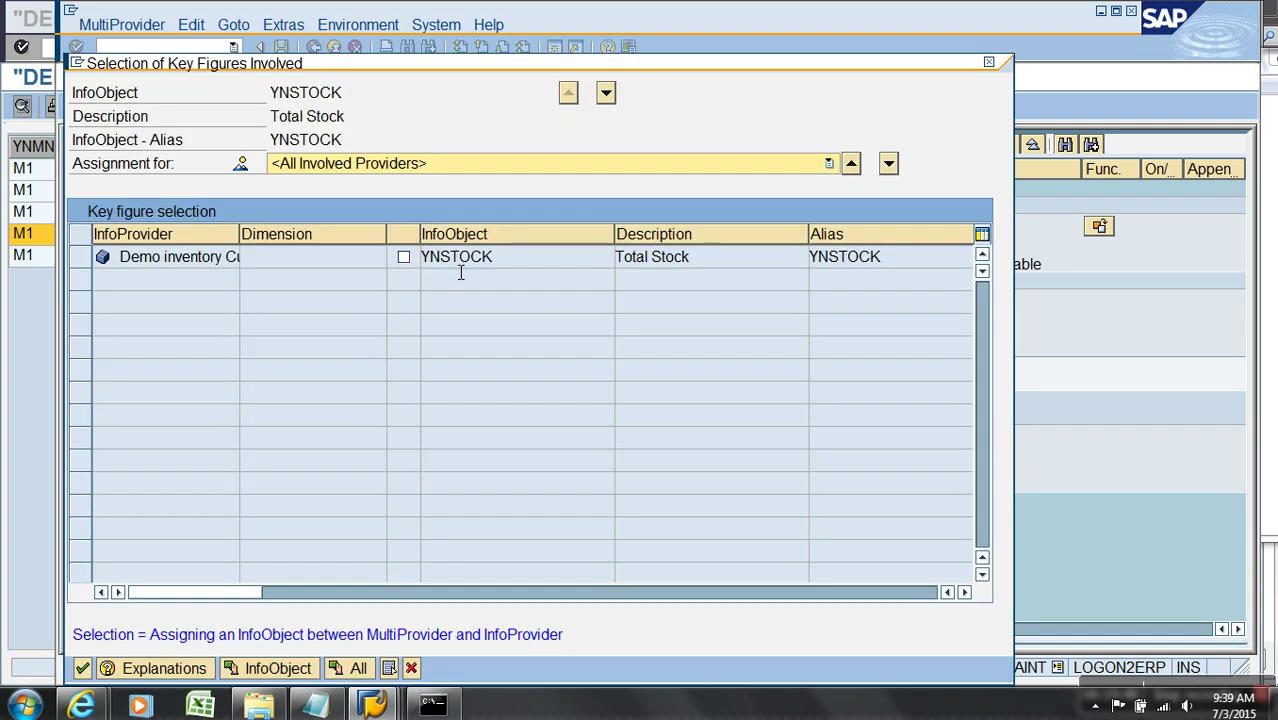
pyautogui.click(404, 257)
pyautogui.click(606, 94)
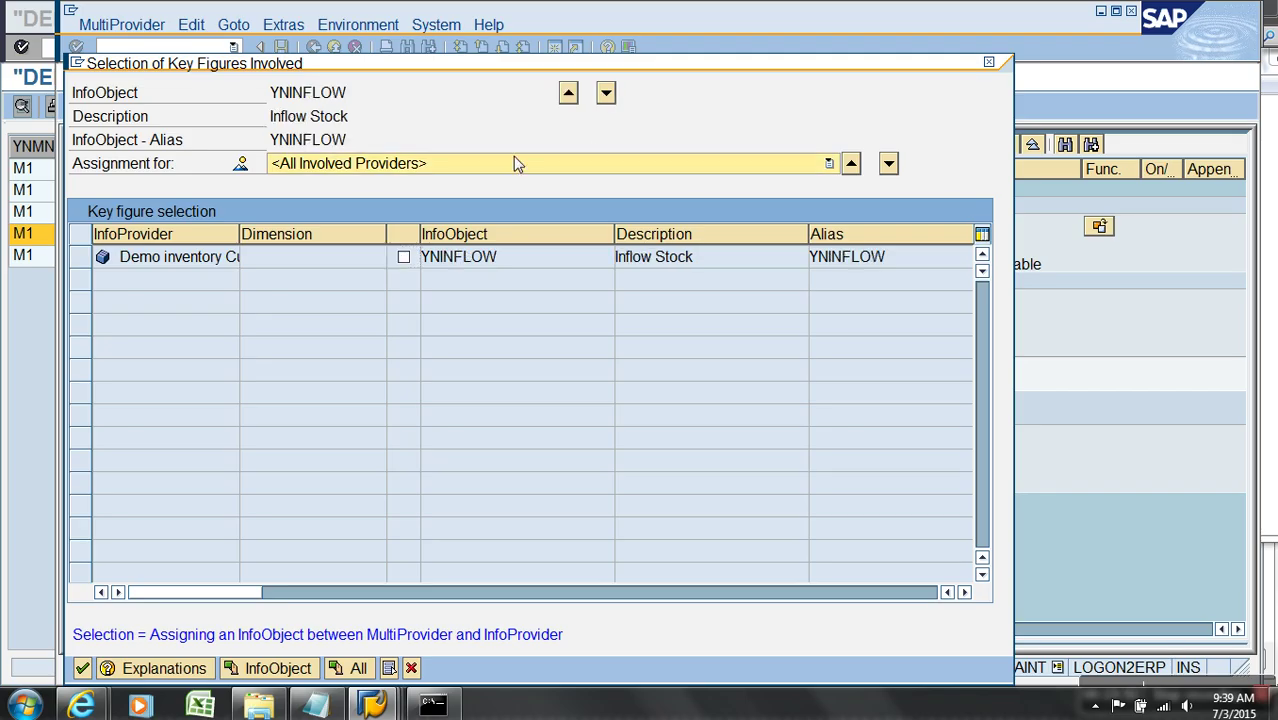
pyautogui.click(401, 259)
pyautogui.click(608, 92)
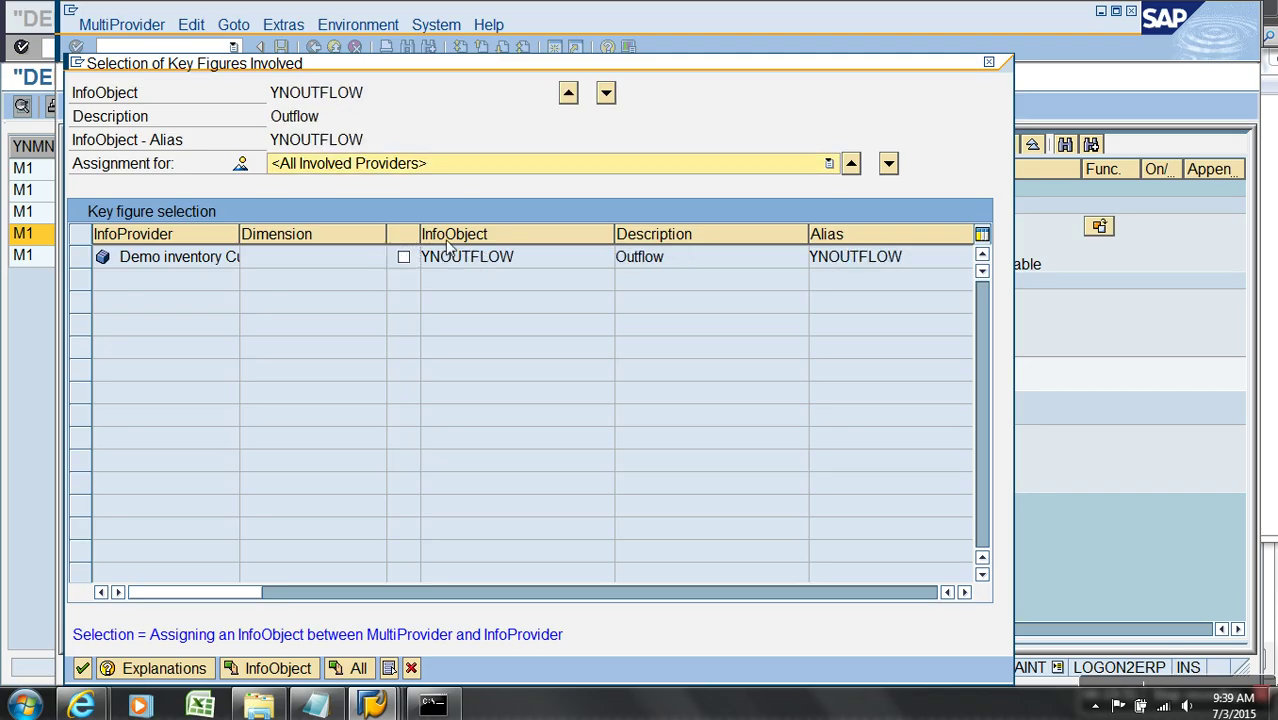
pyautogui.click(404, 257)
pyautogui.click(607, 94)
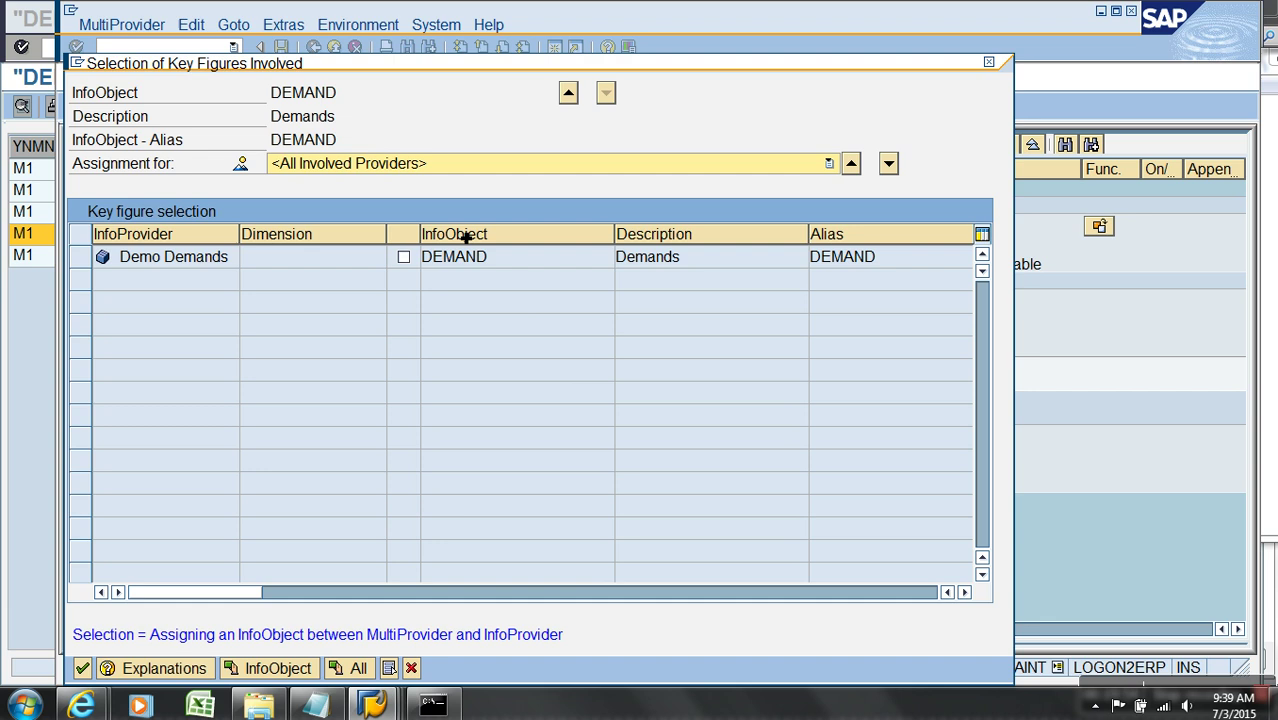
pyautogui.click(404, 257)
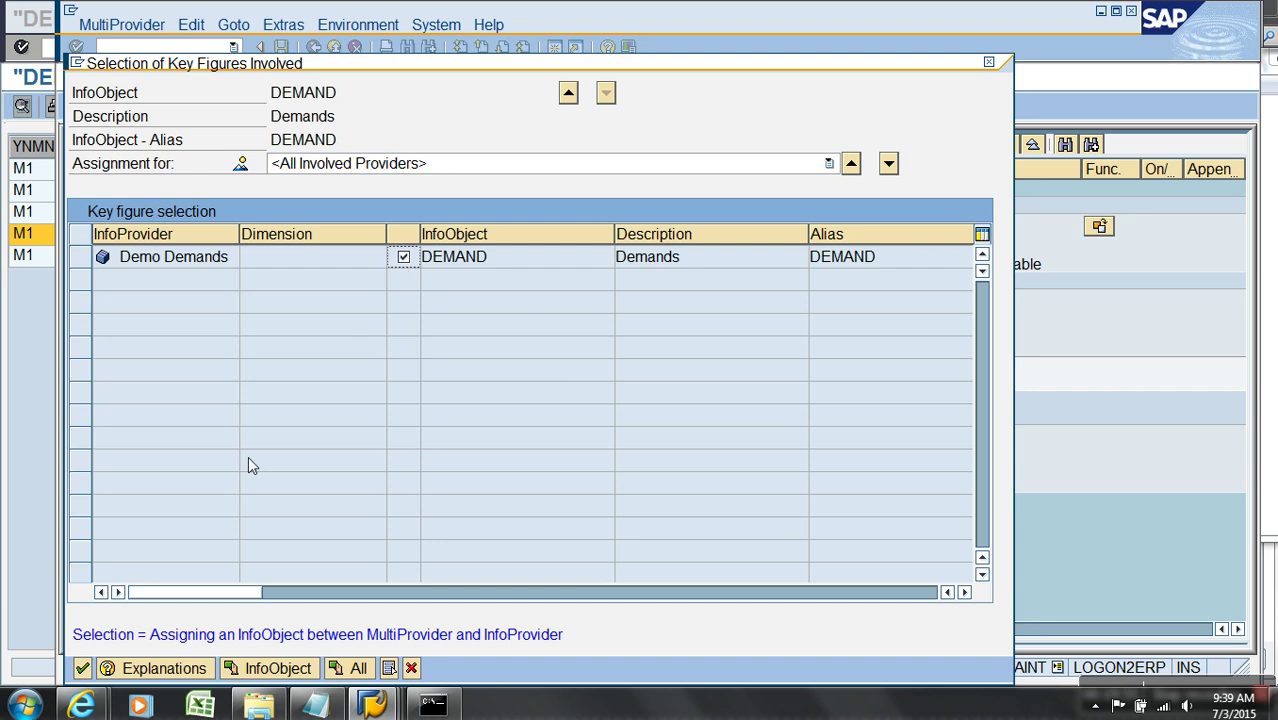
pyautogui.click(83, 668)
# Activate the ZRATIO MultiProvider, switch it to the Active version and return to the modeling workbench
pyautogui.click(231, 106)
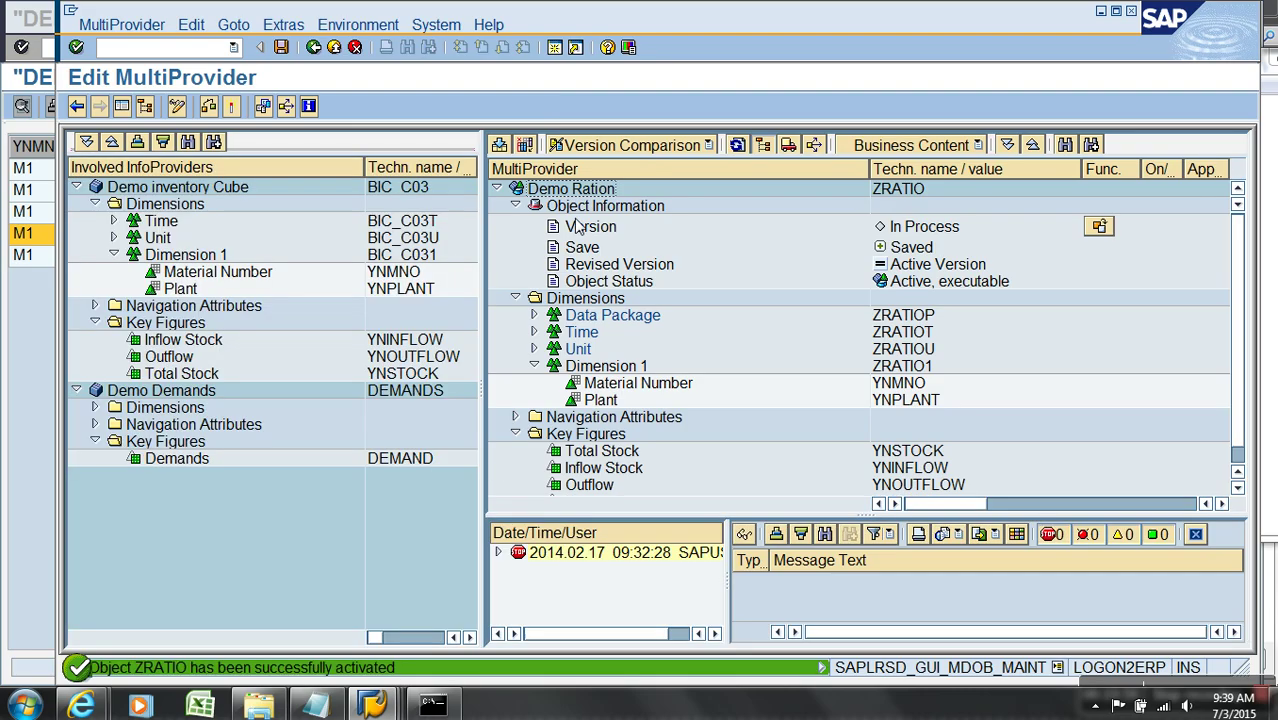
pyautogui.click(1099, 228)
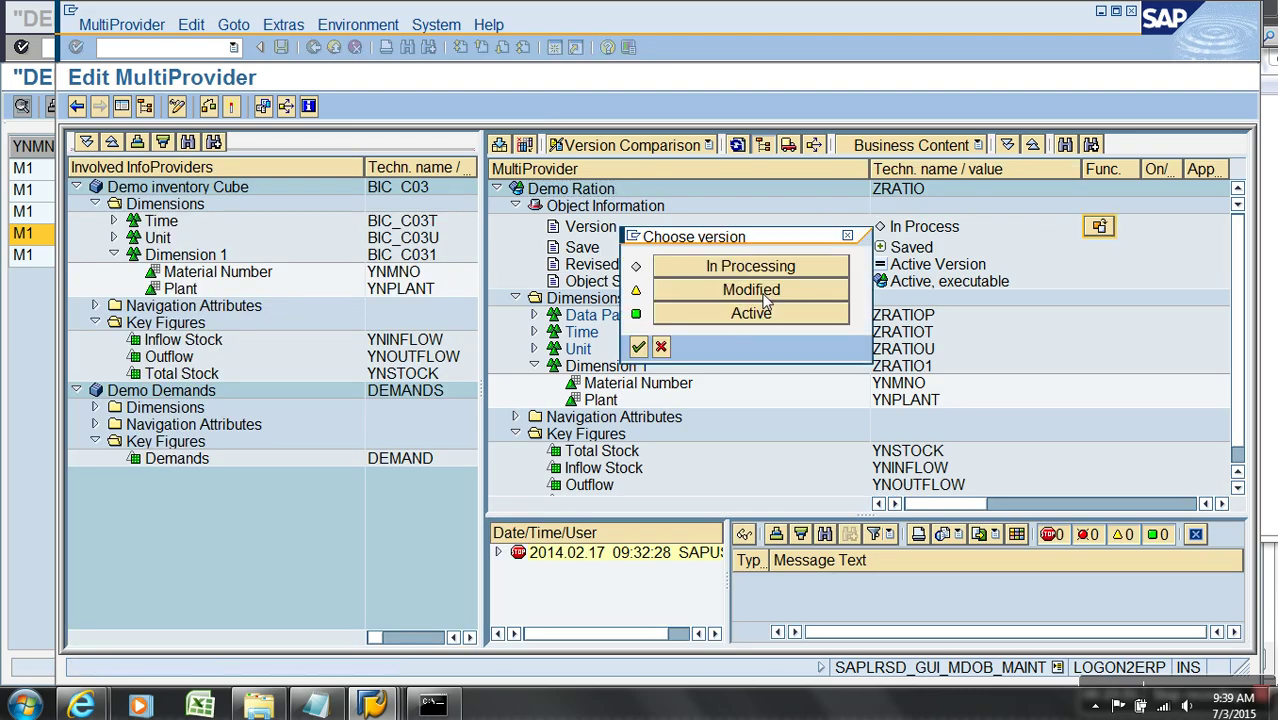
pyautogui.click(752, 314)
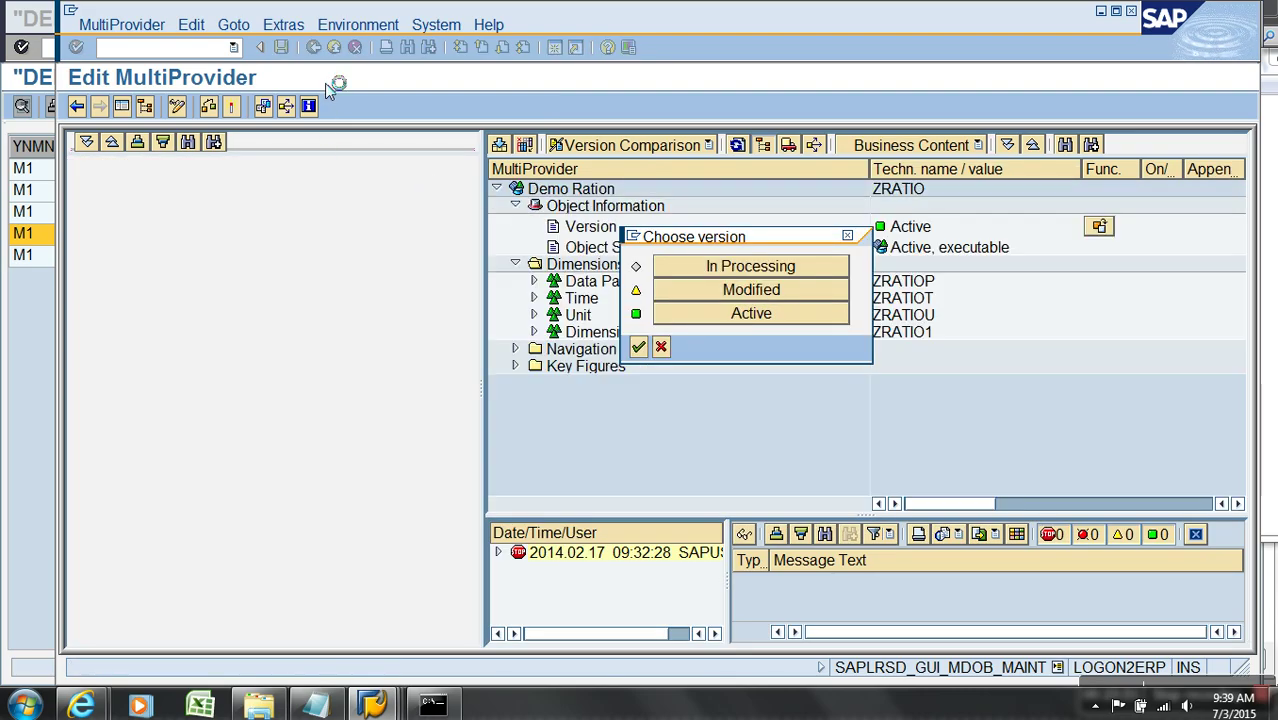
pyautogui.click(334, 48)
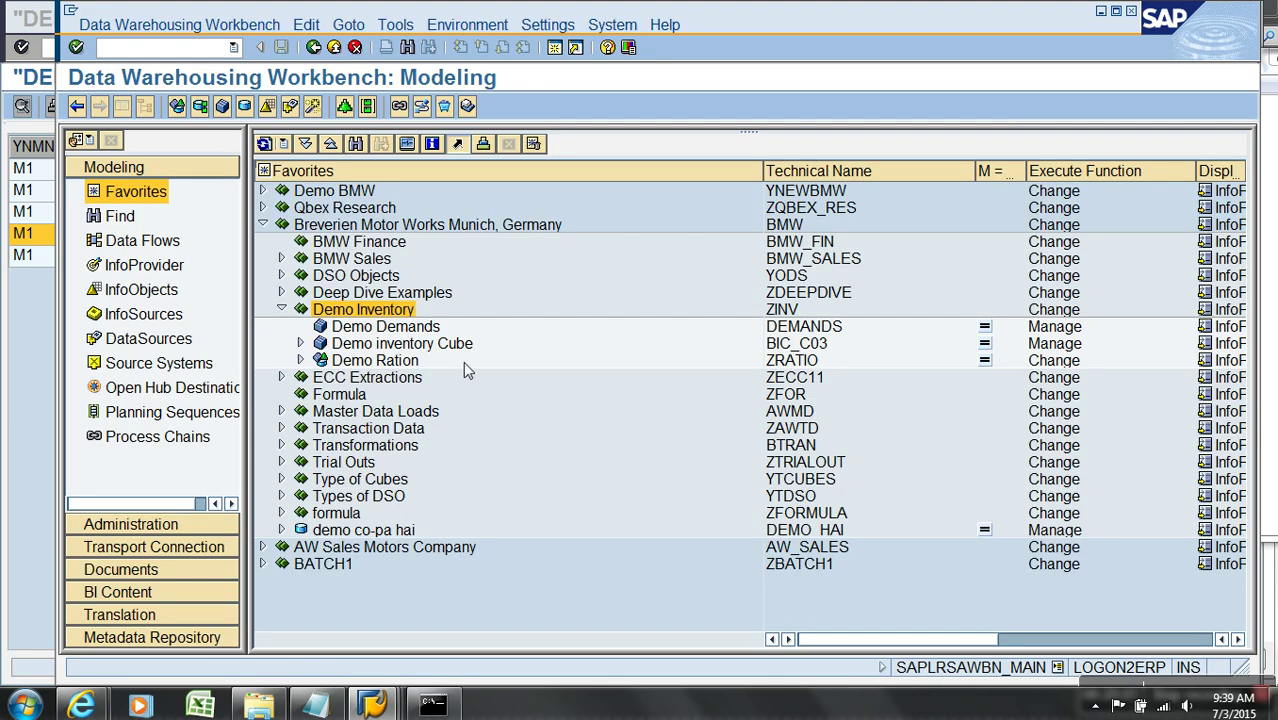
# Try to display the data of the Demo Ration MultiProvider and stop the transaction
pyautogui.rightClick(409, 364)
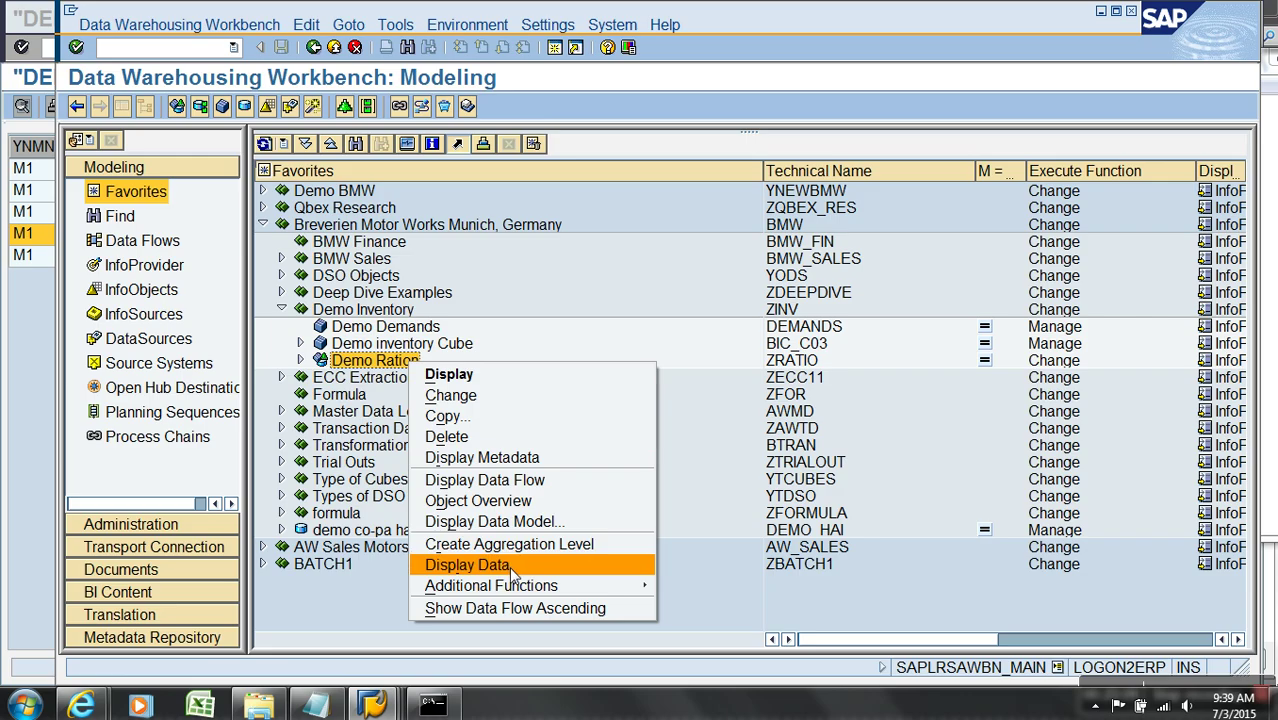
pyautogui.click(467, 562)
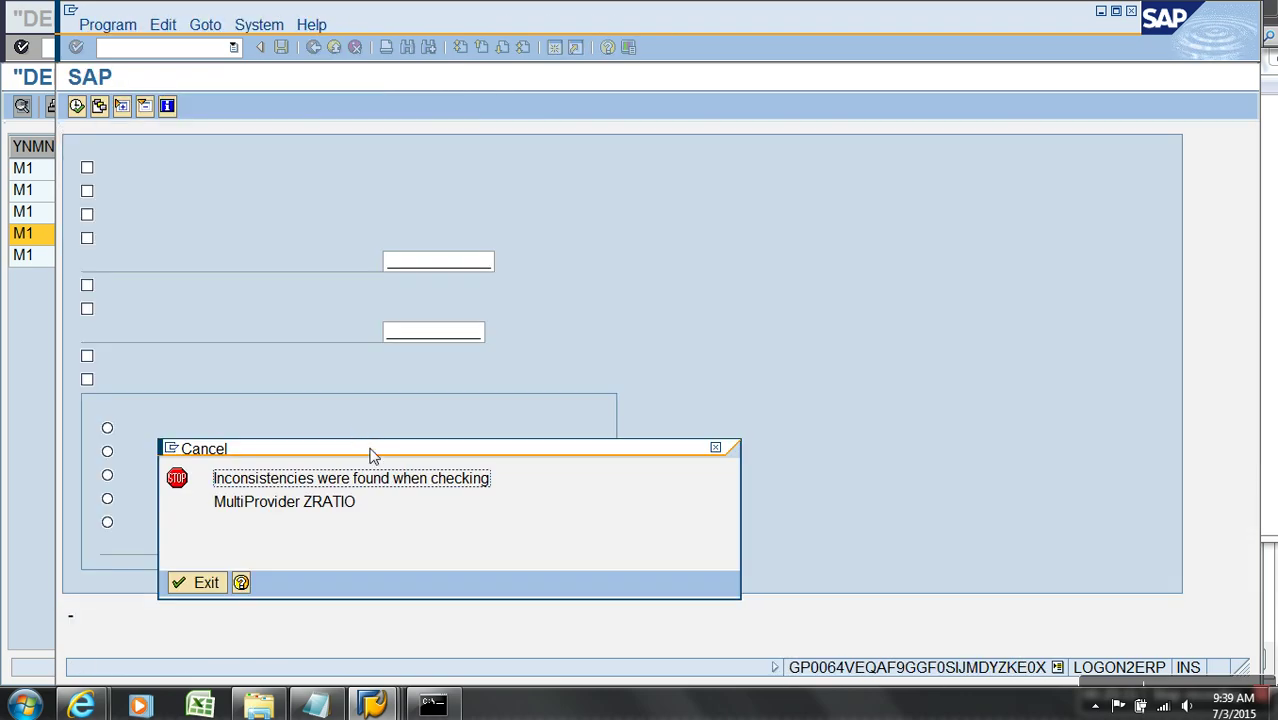
pyautogui.press('Return')
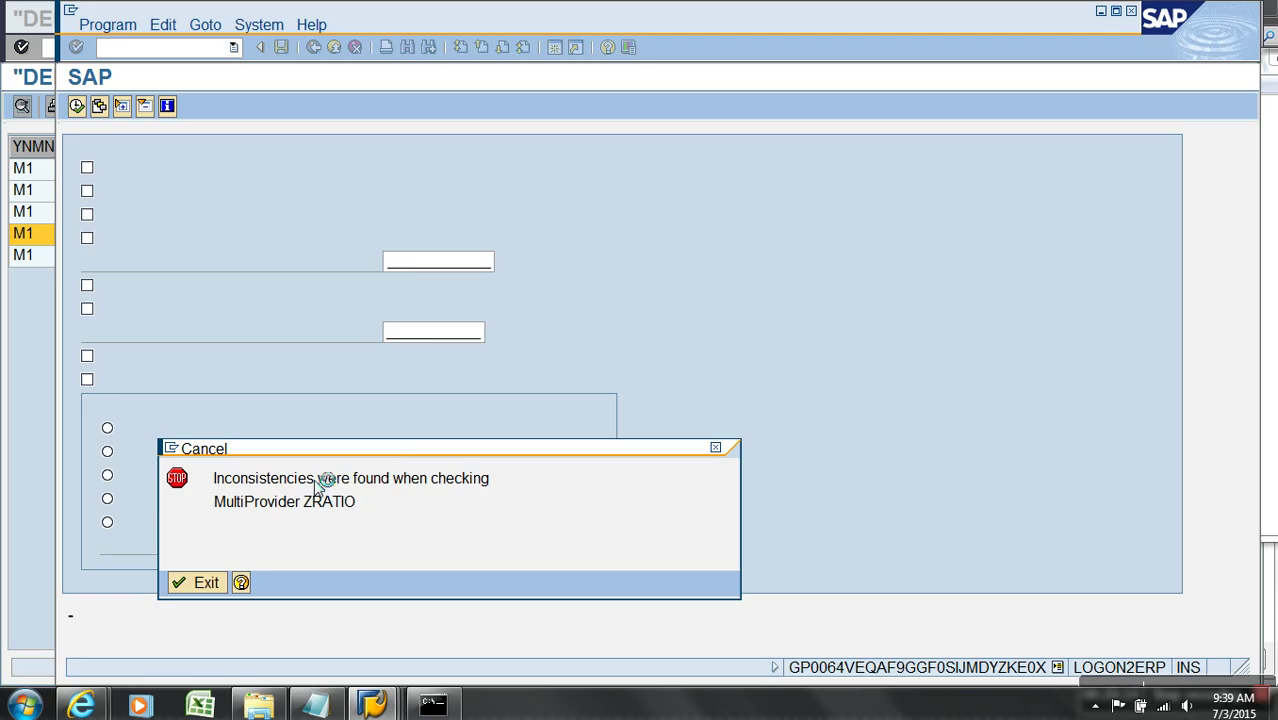
pyautogui.moveTo(404, 446); pyautogui.dragTo(461, 366)
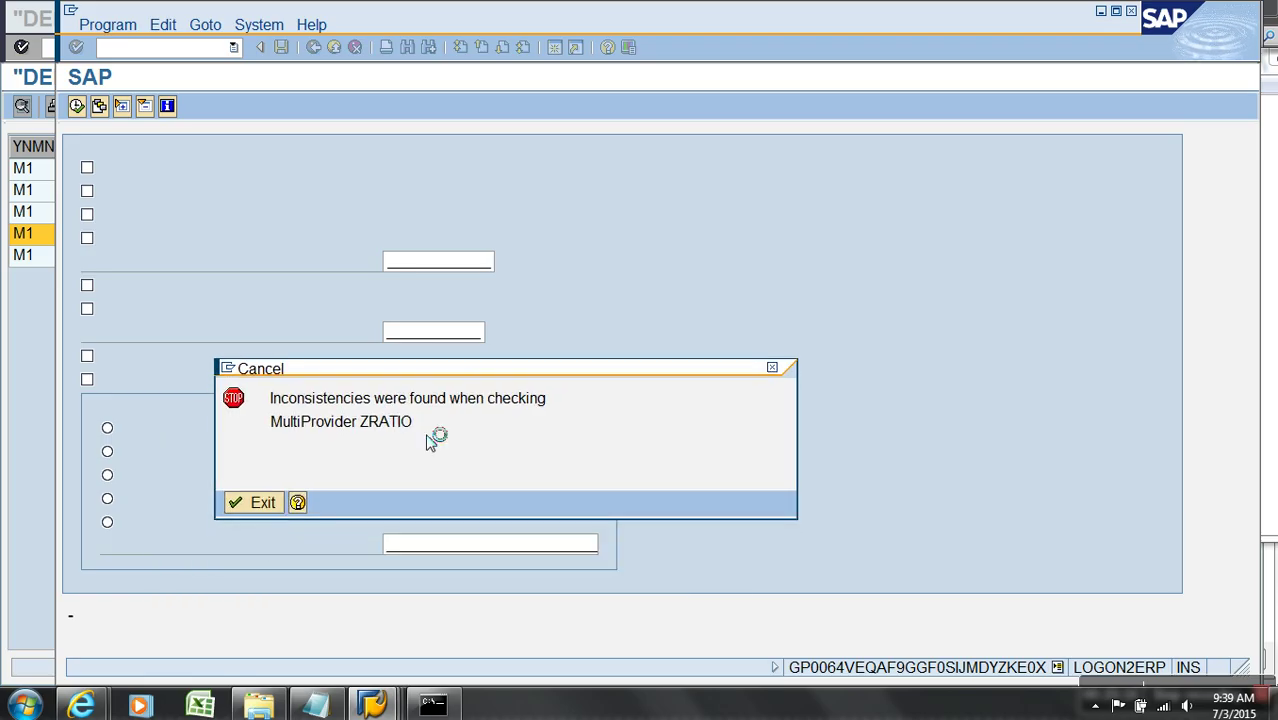
pyautogui.click(259, 509)
pyautogui.hotkey('alt', 'space')
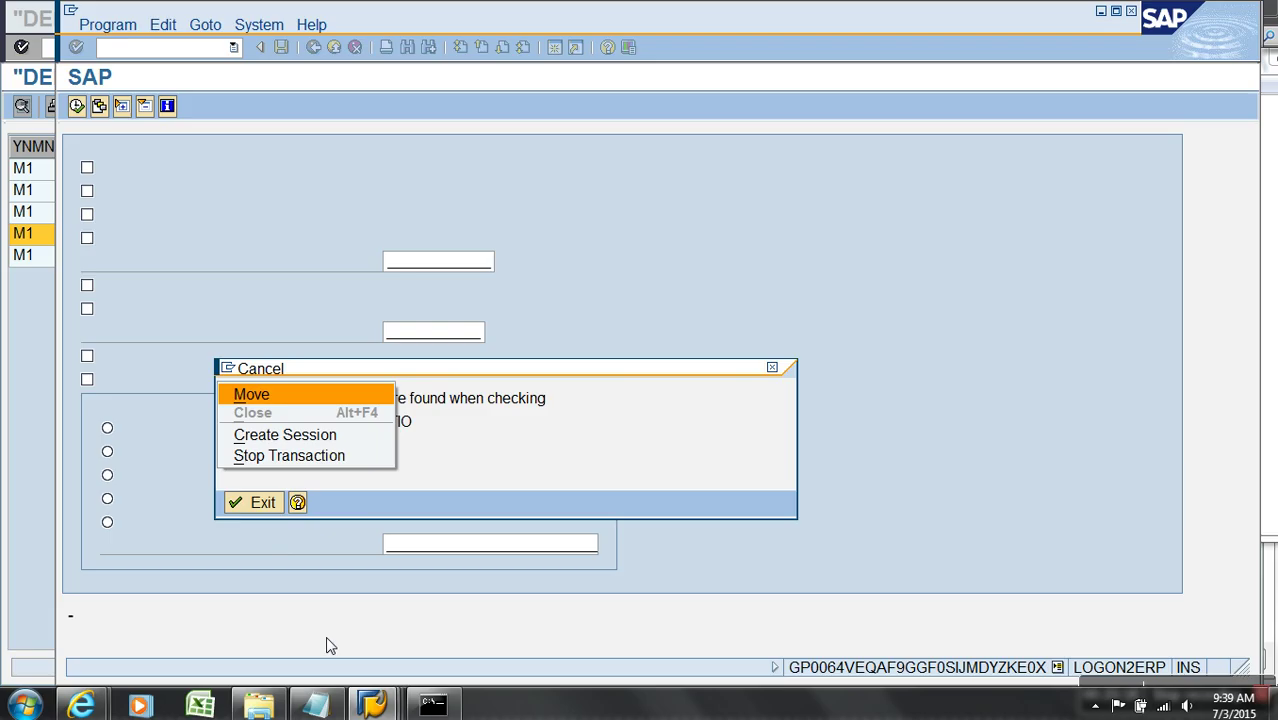
pyautogui.click(312, 457)
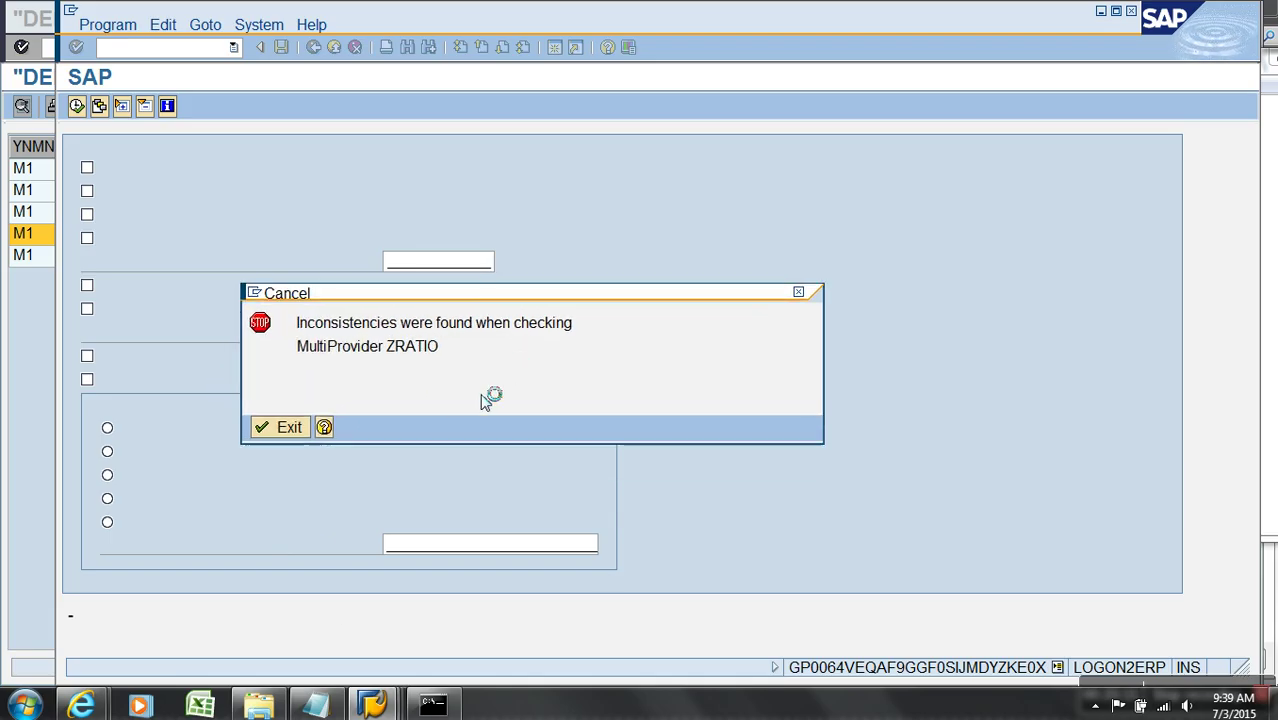
# Launch Query Designer and log on to the sap bw system with the account password
pyautogui.click(24, 705)
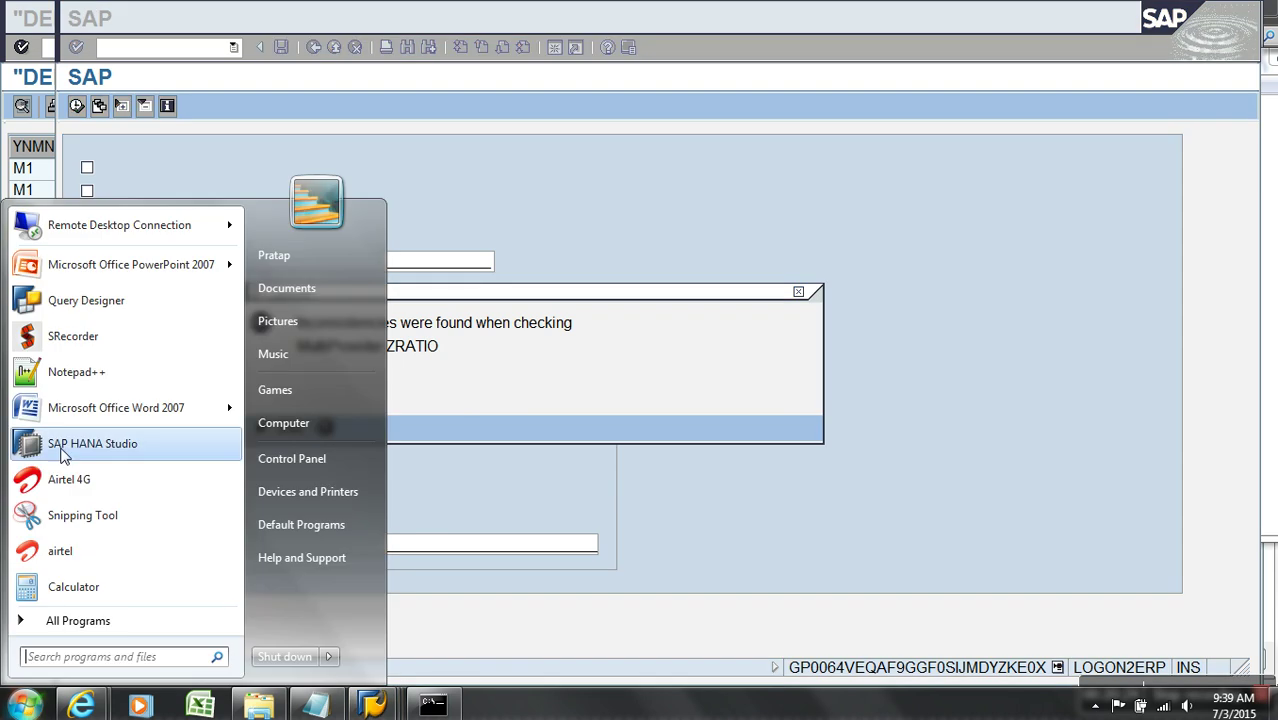
pyautogui.click(110, 312)
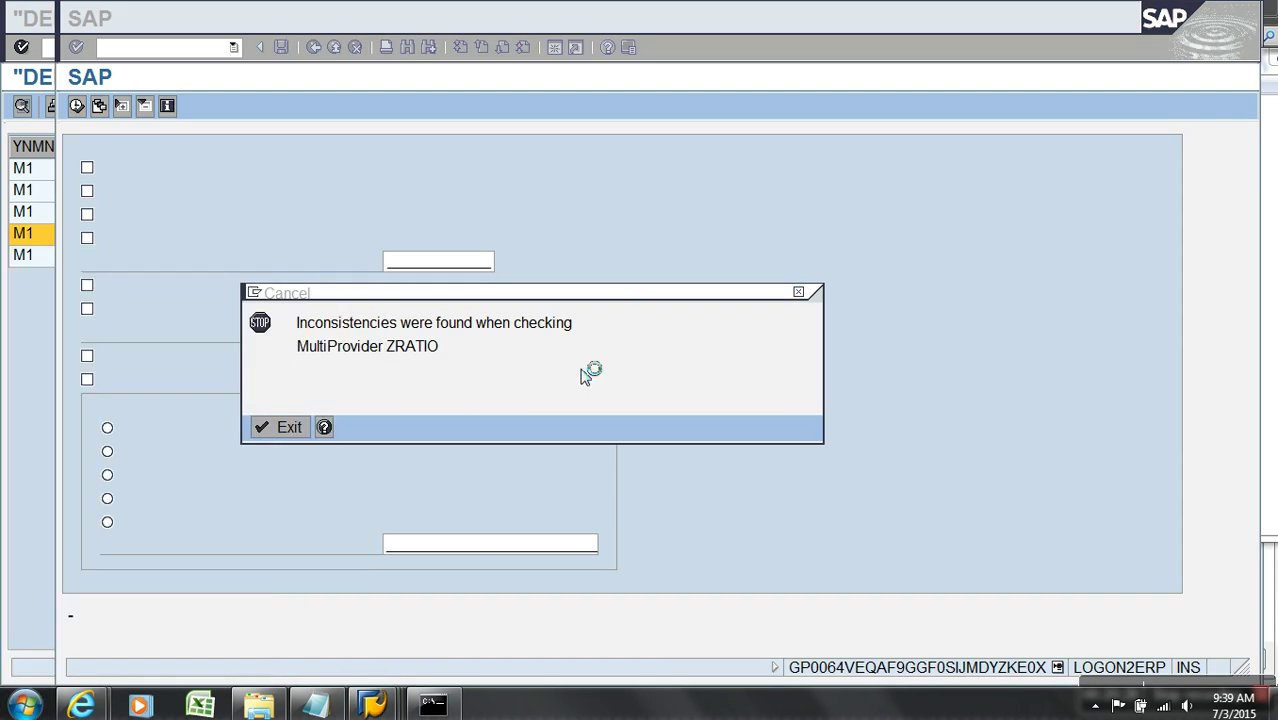
pyautogui.rightClick(519, 296)
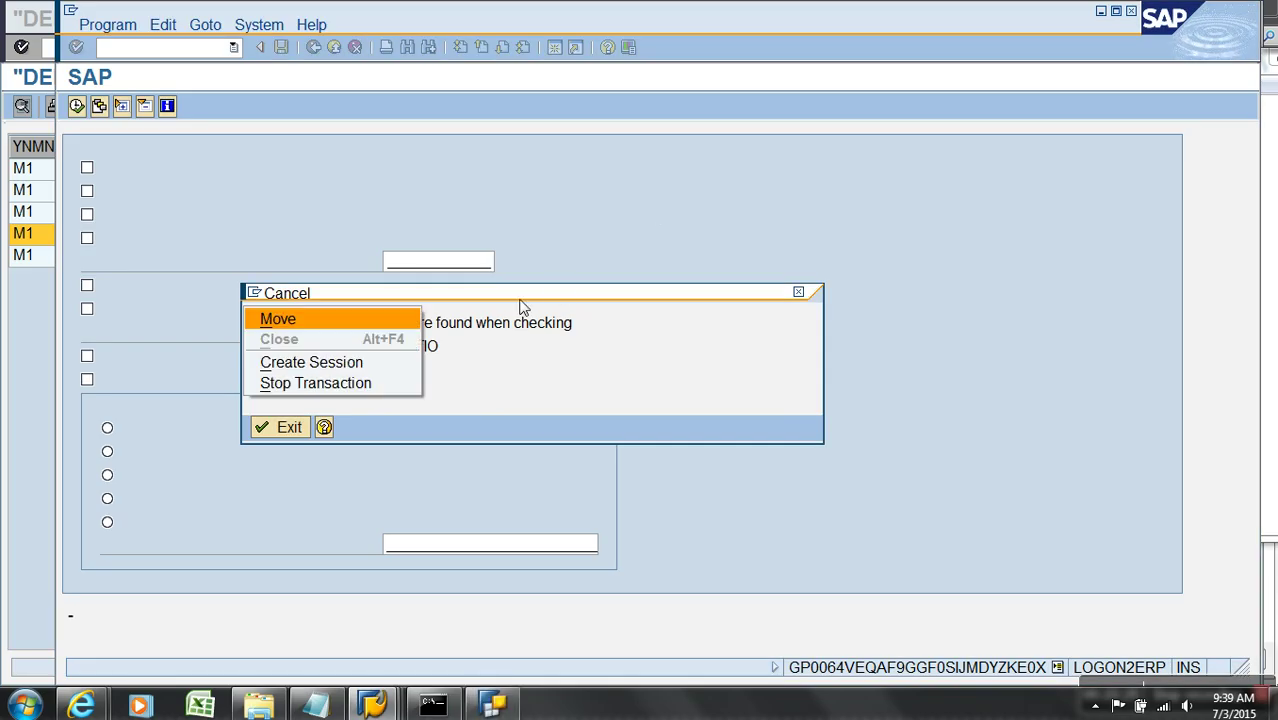
pyautogui.click(364, 384)
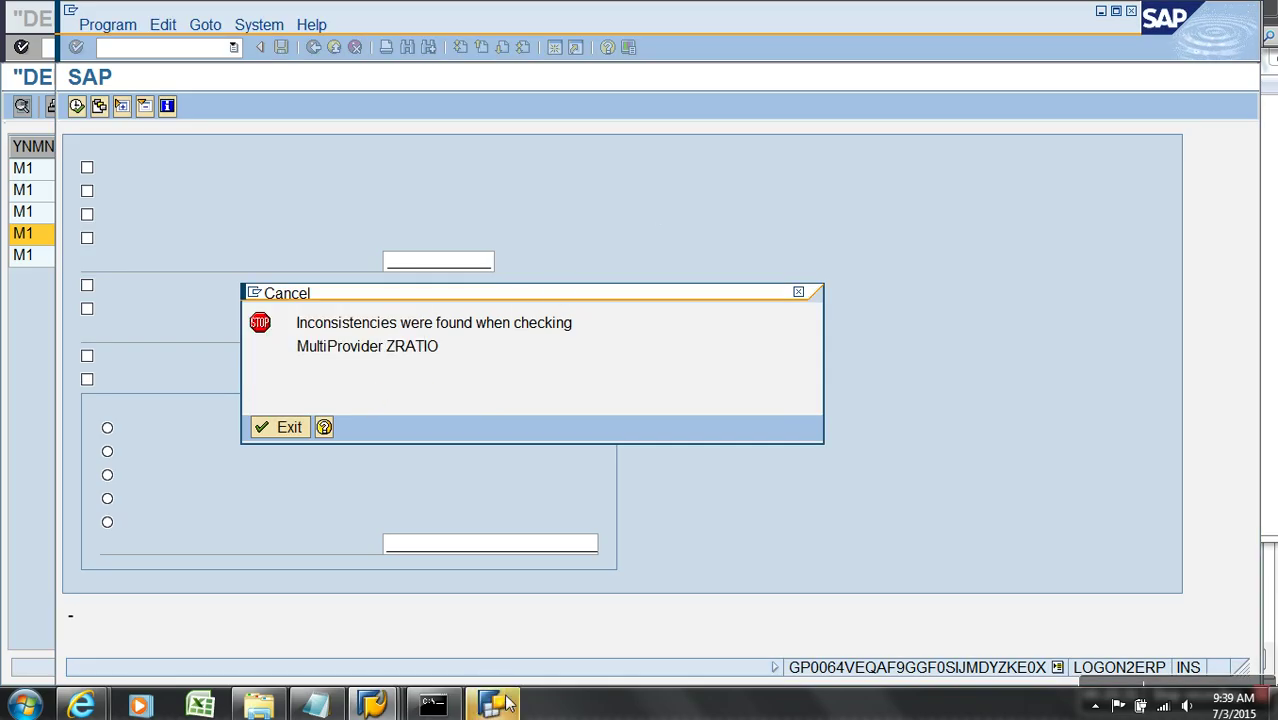
pyautogui.click(570, 322)
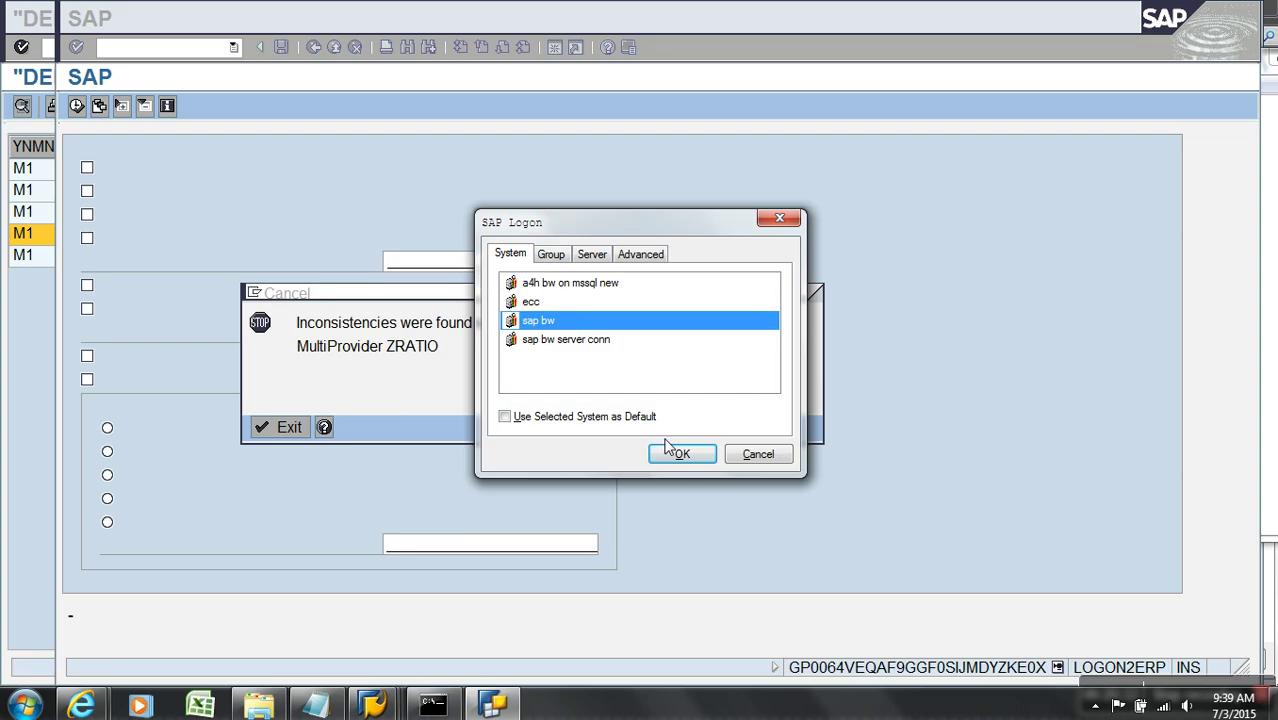
pyautogui.click(674, 452)
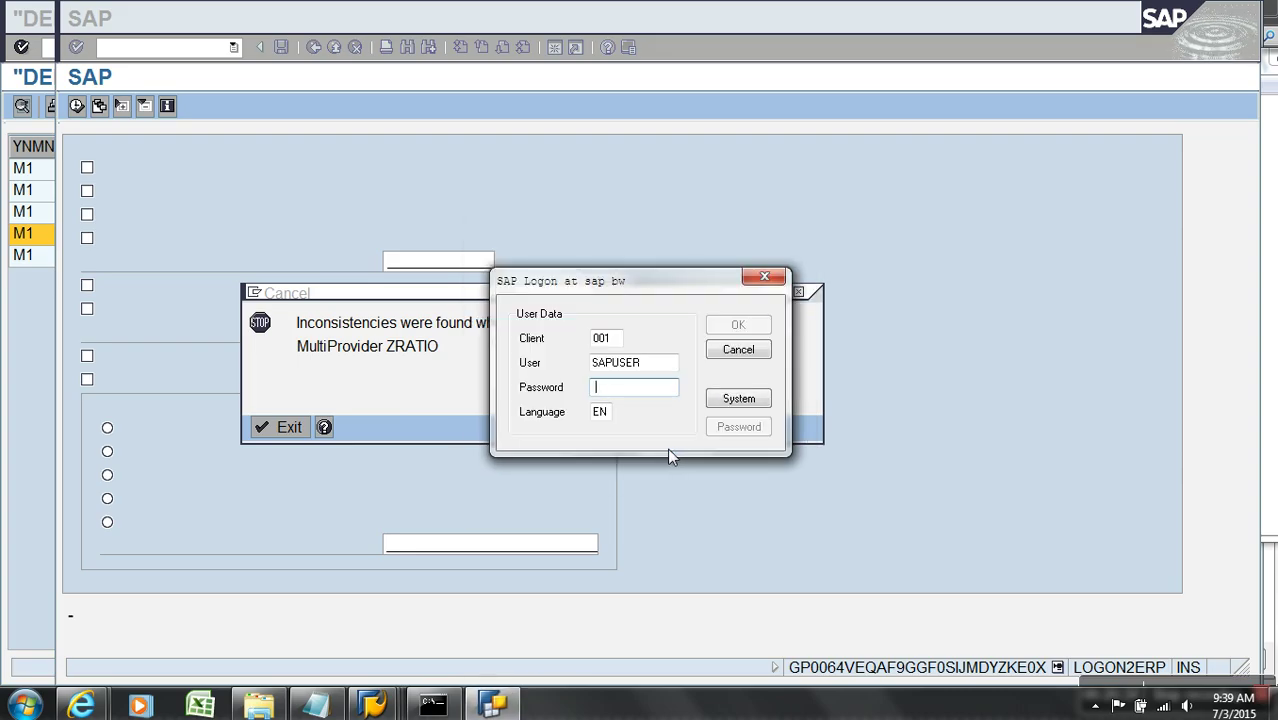
pyautogui.write('••')
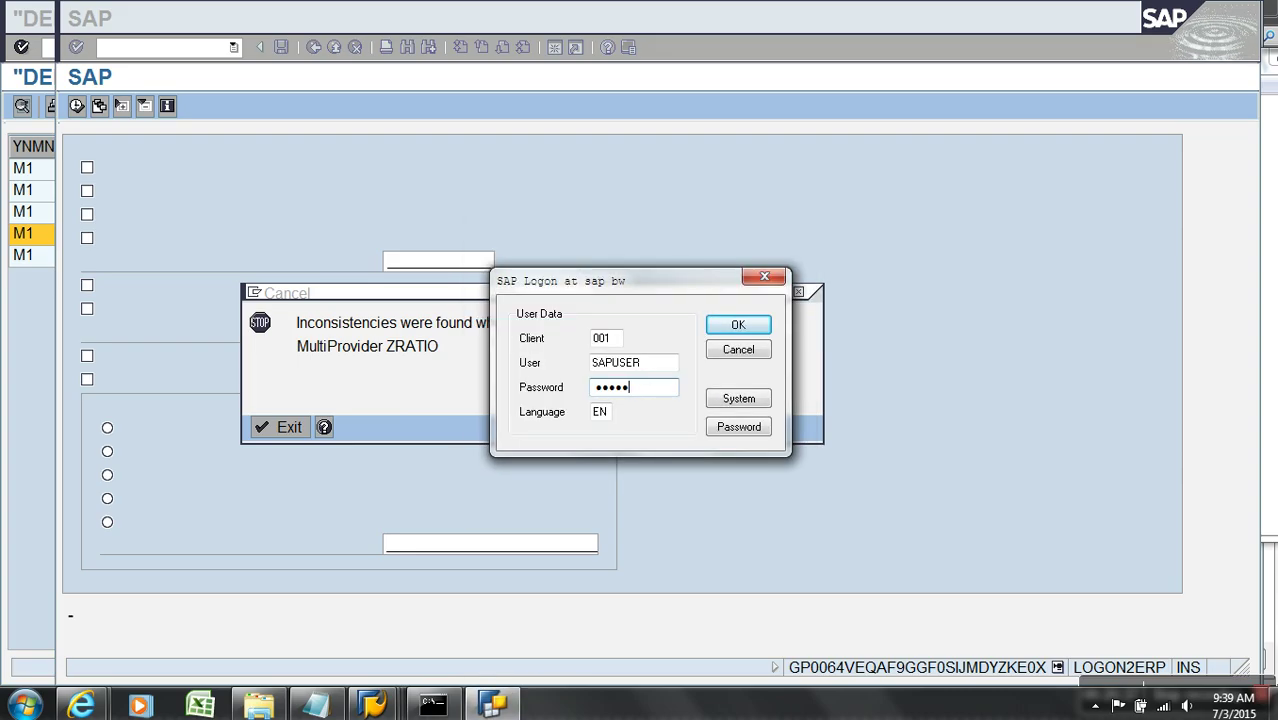
pyautogui.click(738, 327)
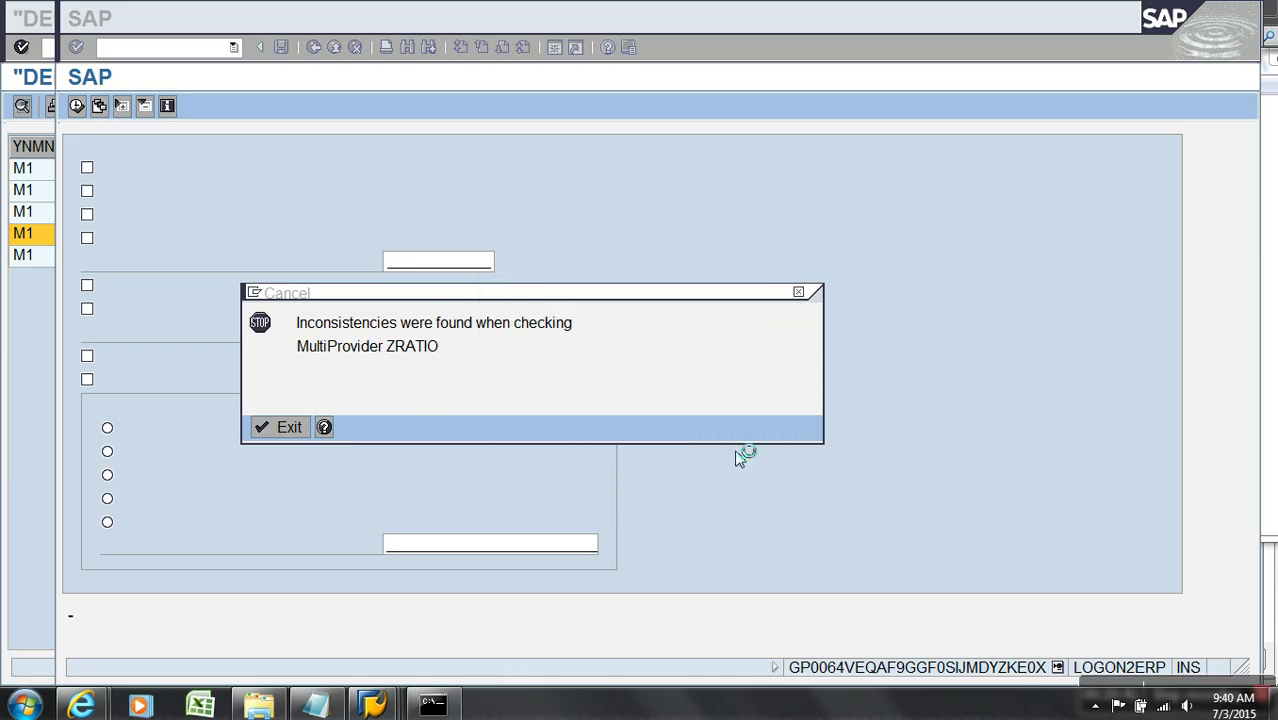
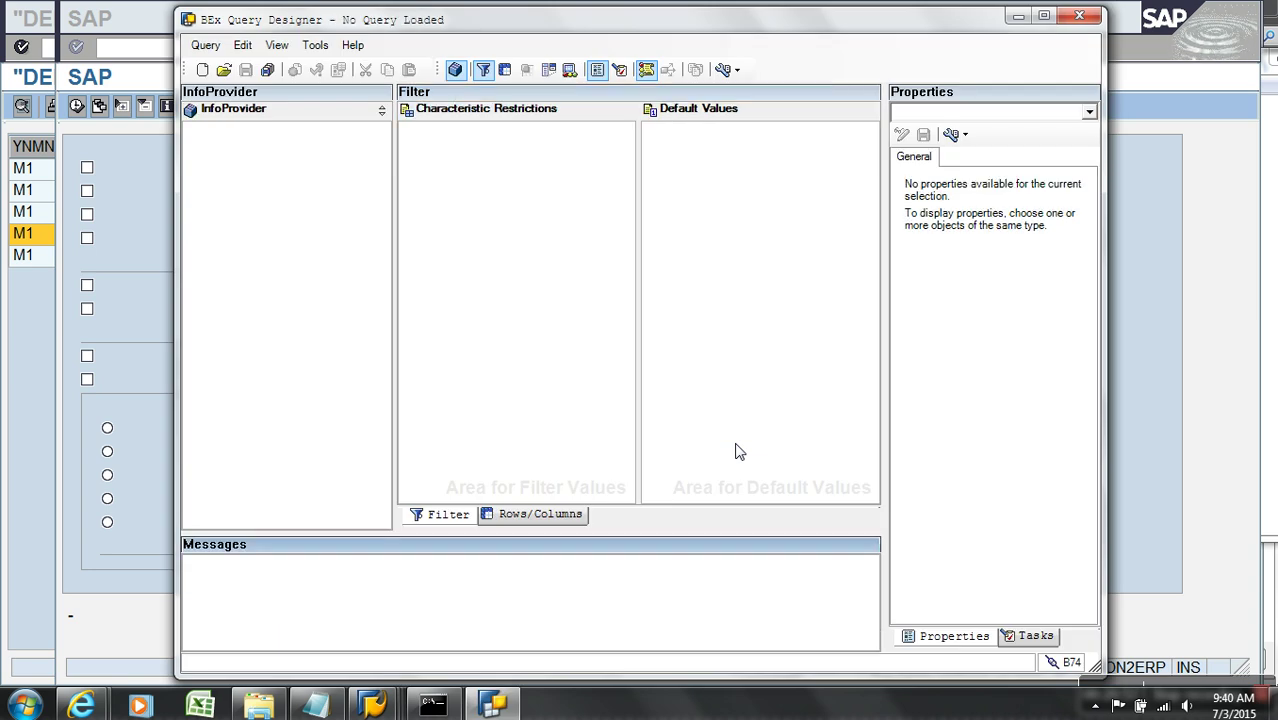
# Try to create a new query on the ZRATIO InfoProvider, searching for zrati
pyautogui.click(202, 69)
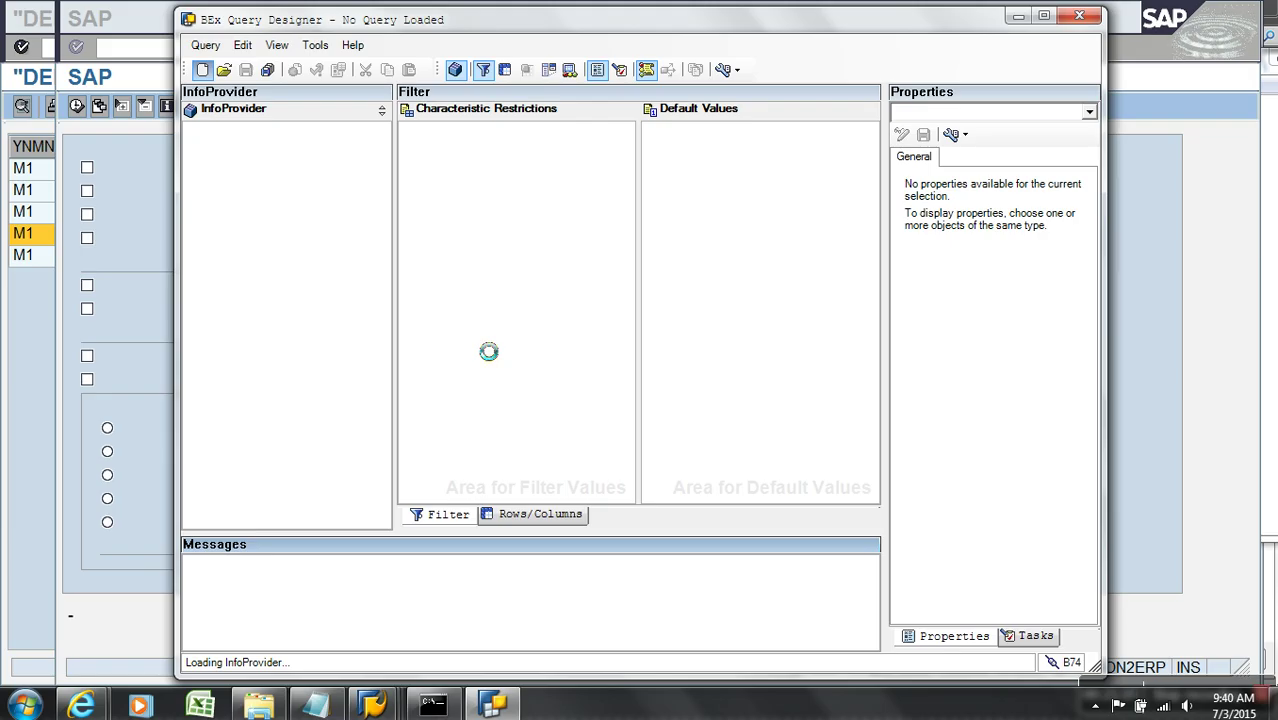
pyautogui.click(413, 240)
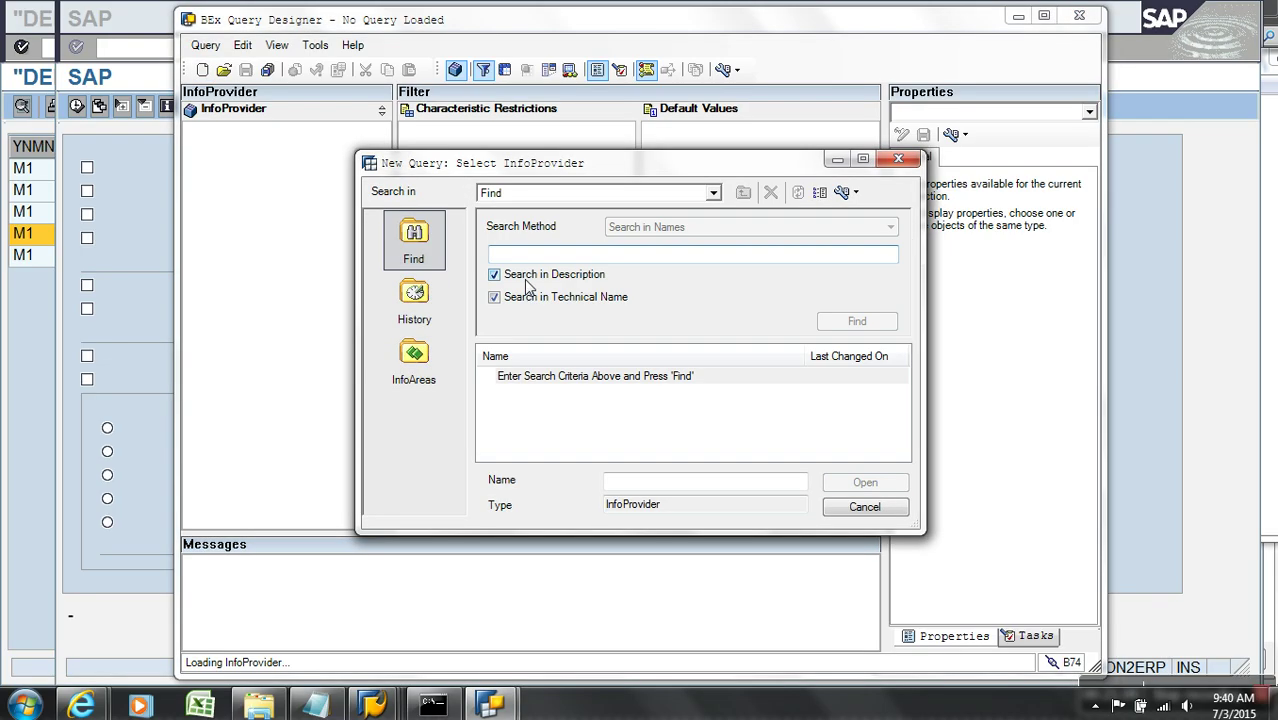
pyautogui.write('zrati')
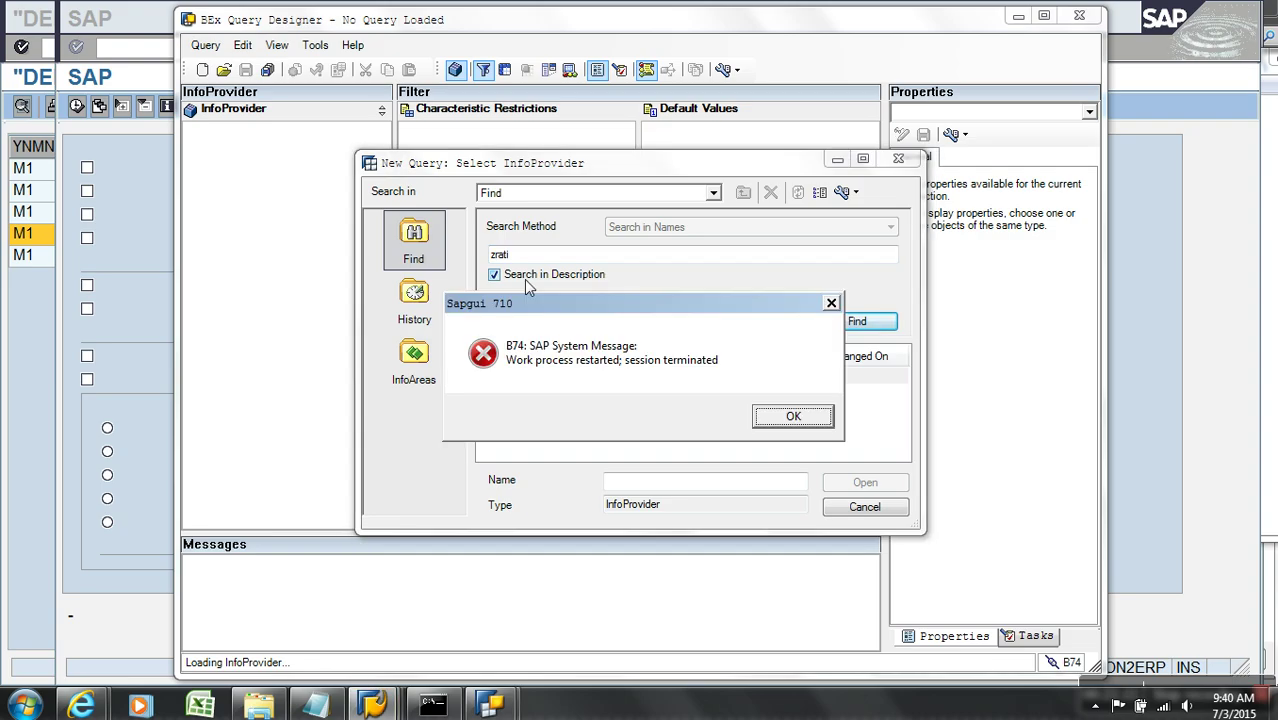
pyautogui.click(793, 416)
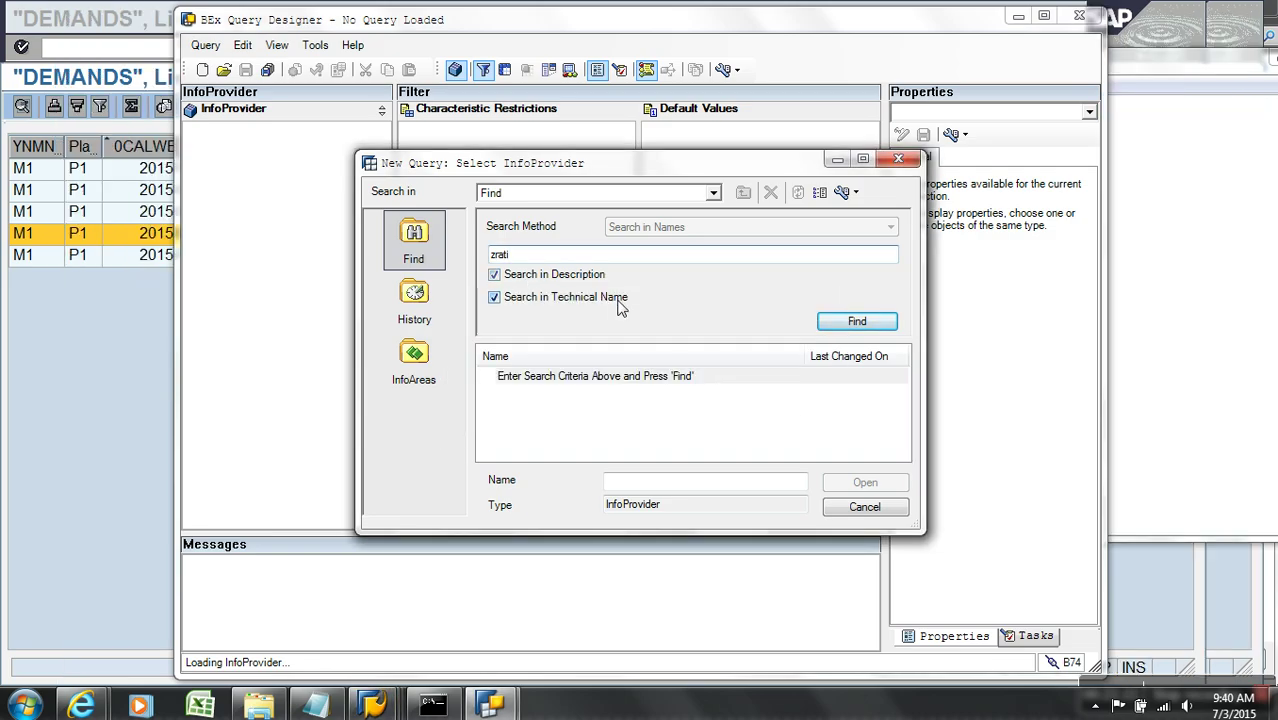
pyautogui.press('Return')
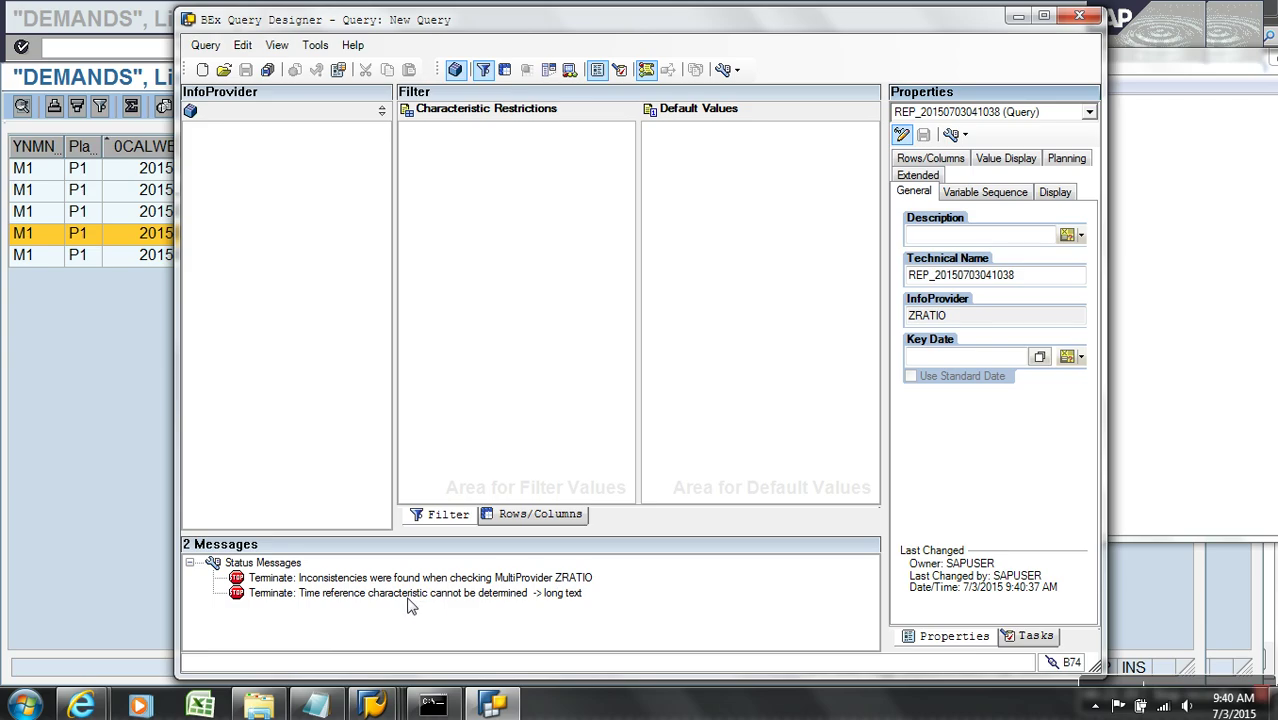
# Switch to the SAP session with the DEMANDS list and start transaction rsa1 in a new session
pyautogui.click(147, 443)
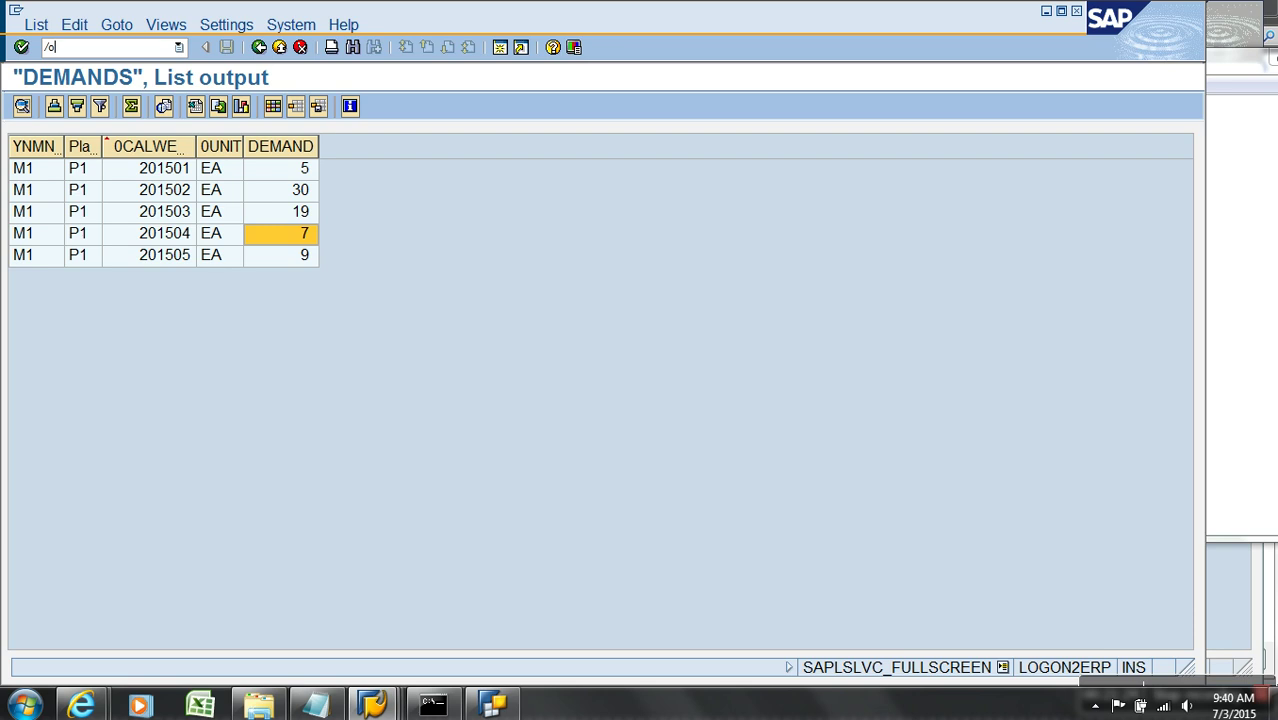
pyautogui.write('/orsa1')
pyautogui.press('Return')
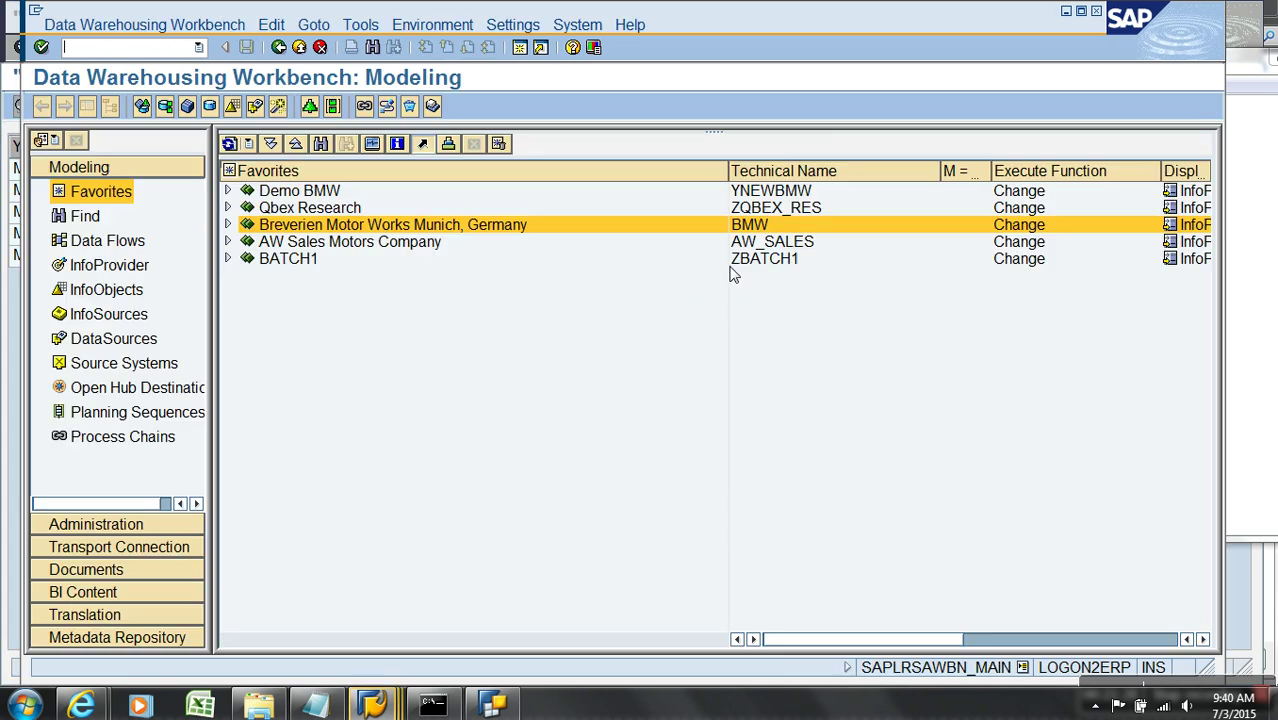
# Open the Demo Ration MultiProvider from the Demo Inventory InfoArea for editing, keeping its involved InfoCubes, and hide the navigation trees
pyautogui.click(228, 224)
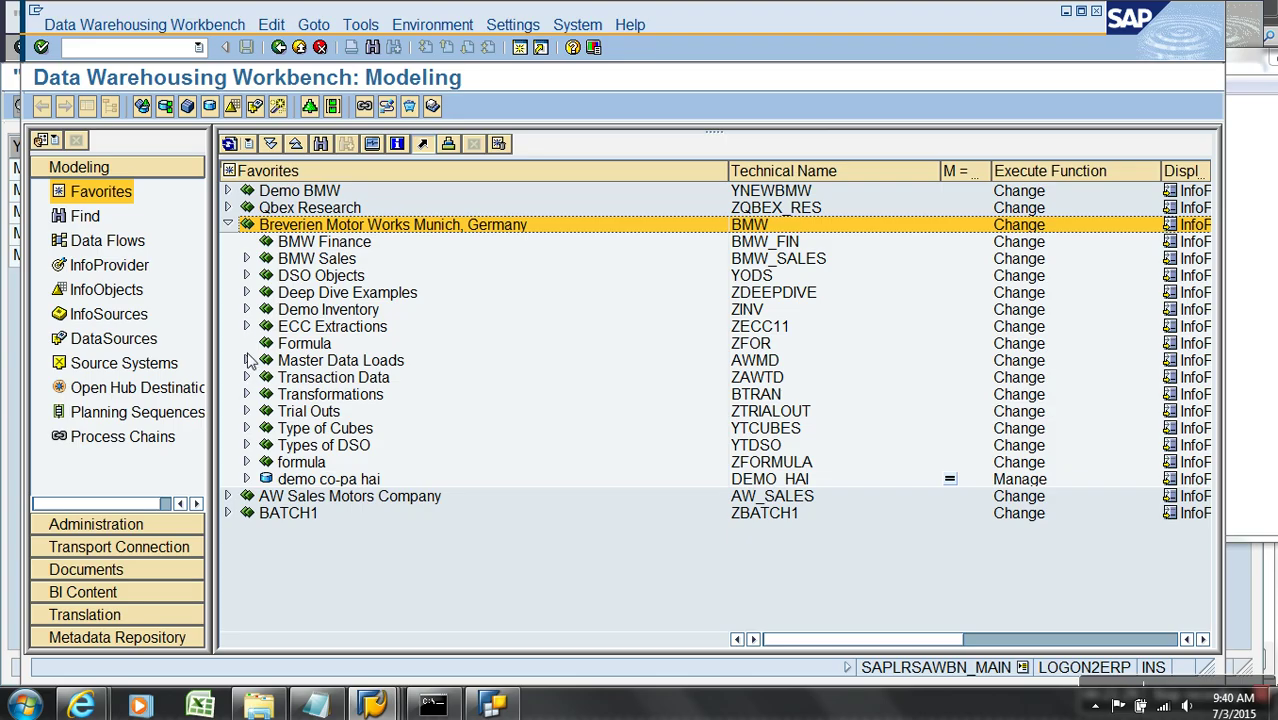
pyautogui.click(247, 309)
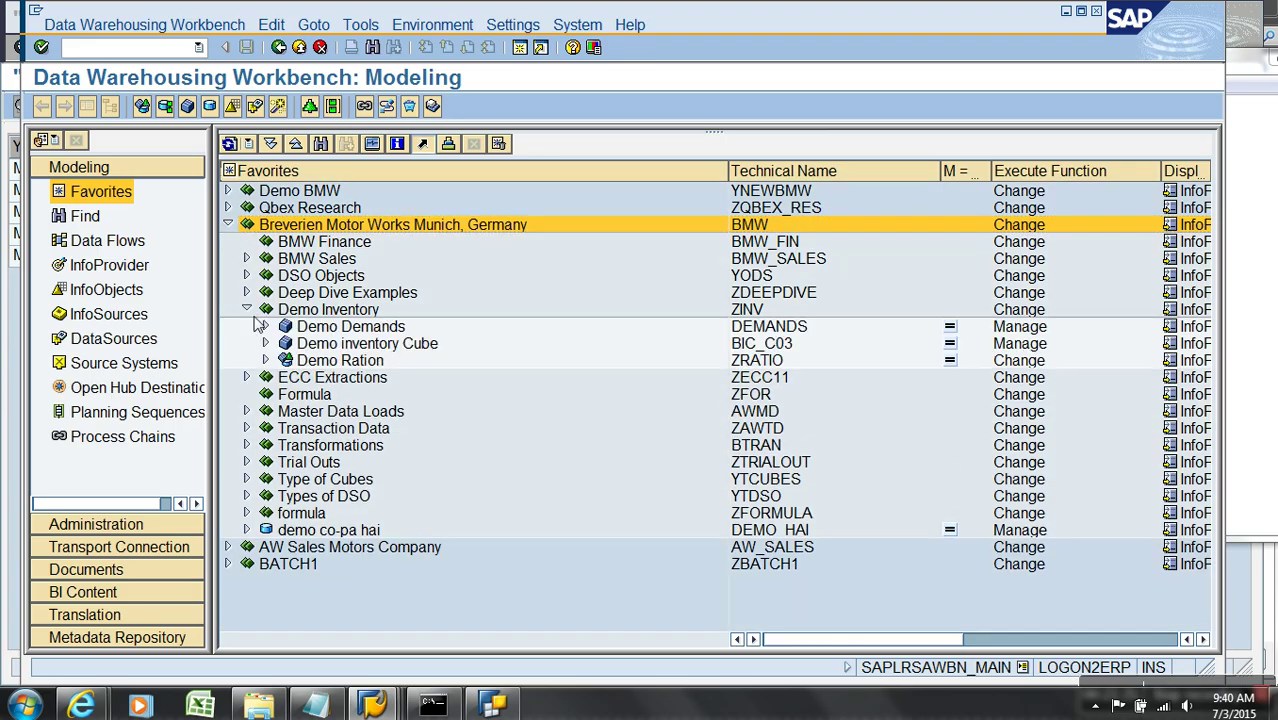
pyautogui.rightClick(340, 360)
pyautogui.click(395, 391)
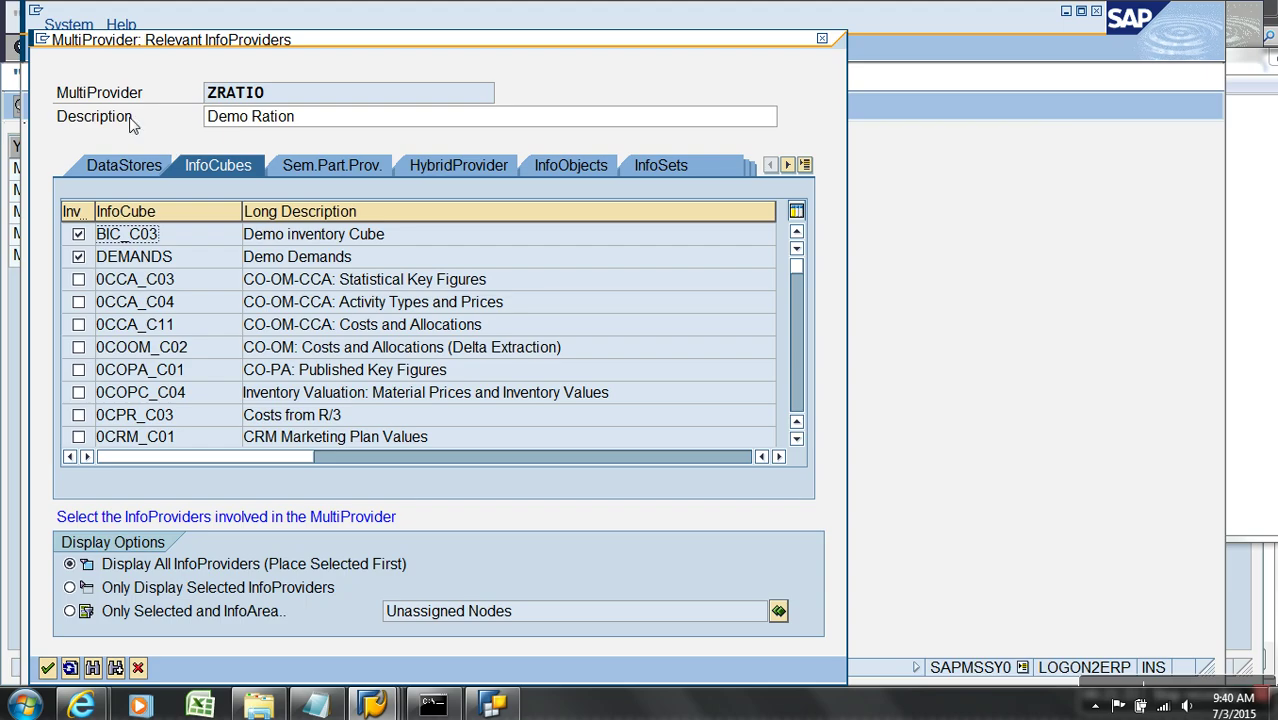
pyautogui.press('Return')
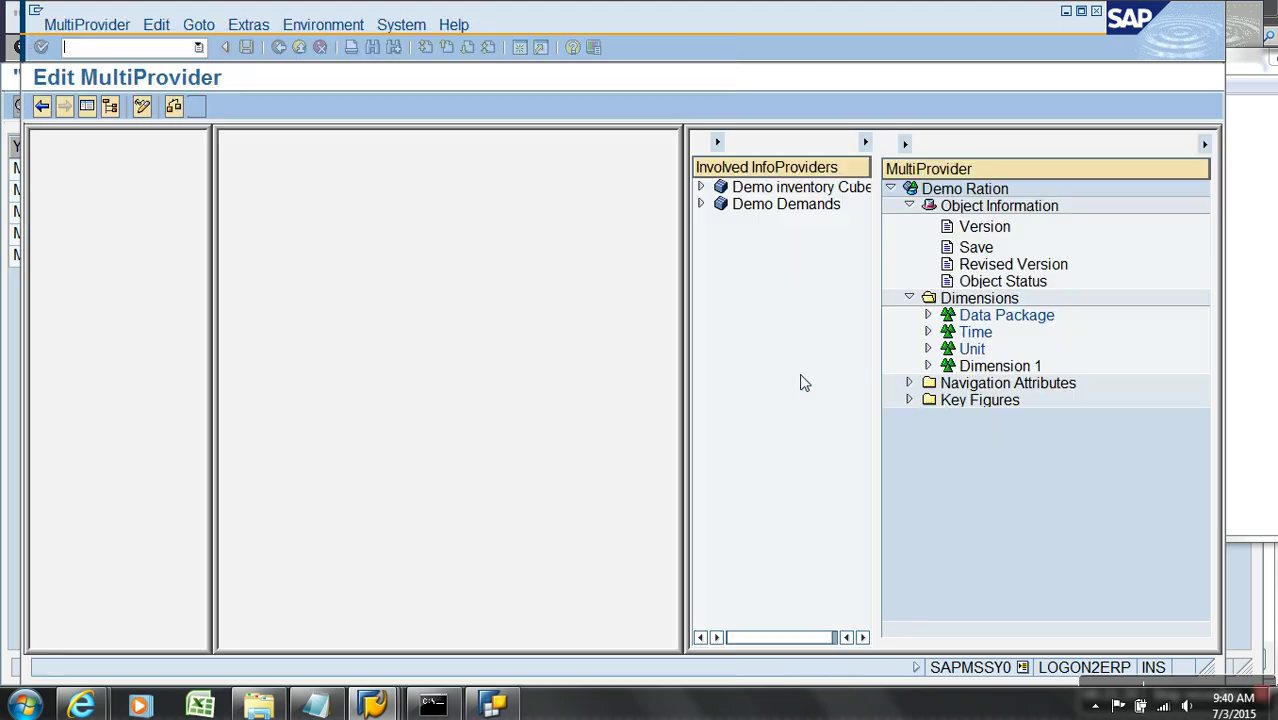
pyautogui.click(110, 106)
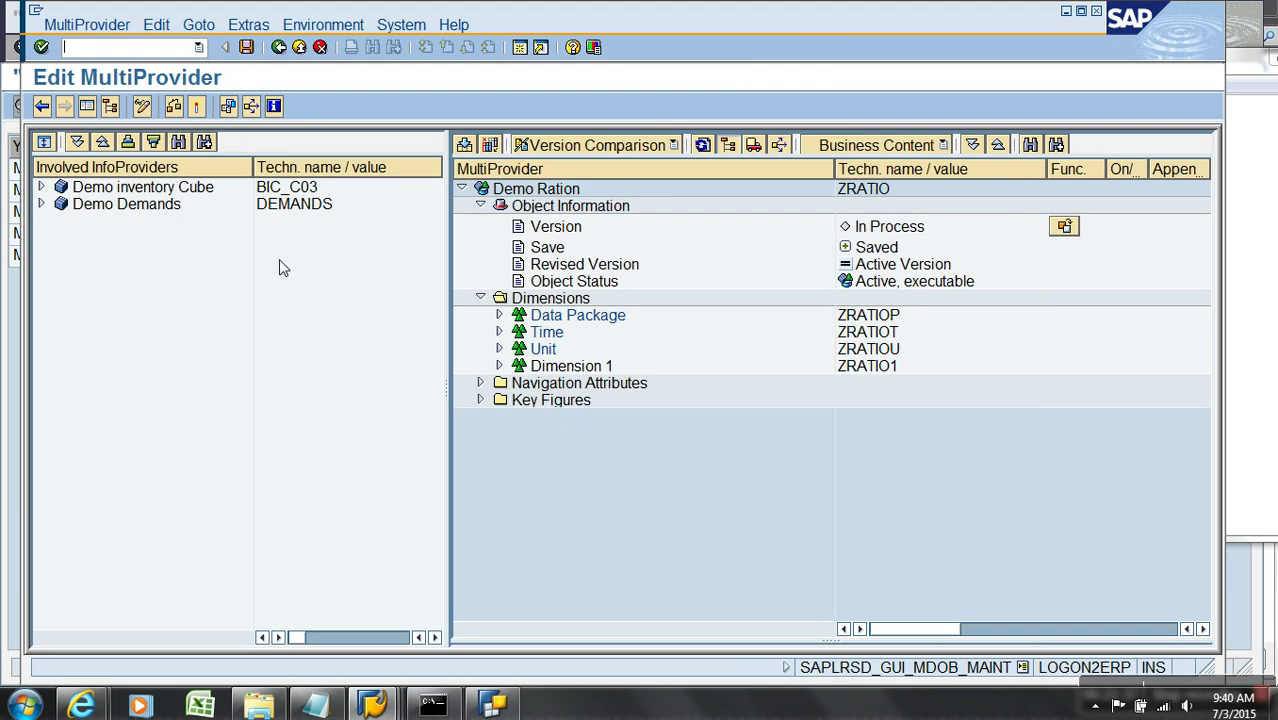
# Add Calendar day from the Time dimension of Demo inventory Cube to the MultiProvider's Time dimension
pyautogui.click(498, 332)
pyautogui.click(41, 187)
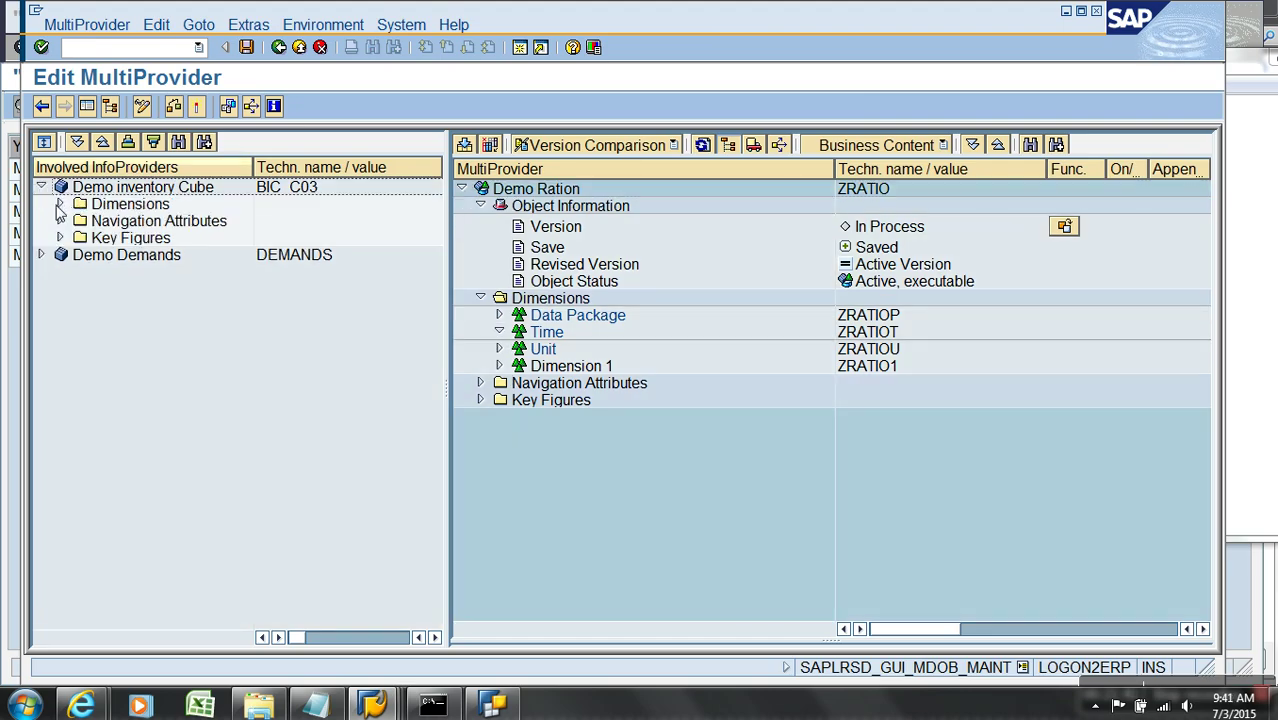
pyautogui.click(59, 204)
pyautogui.click(79, 221)
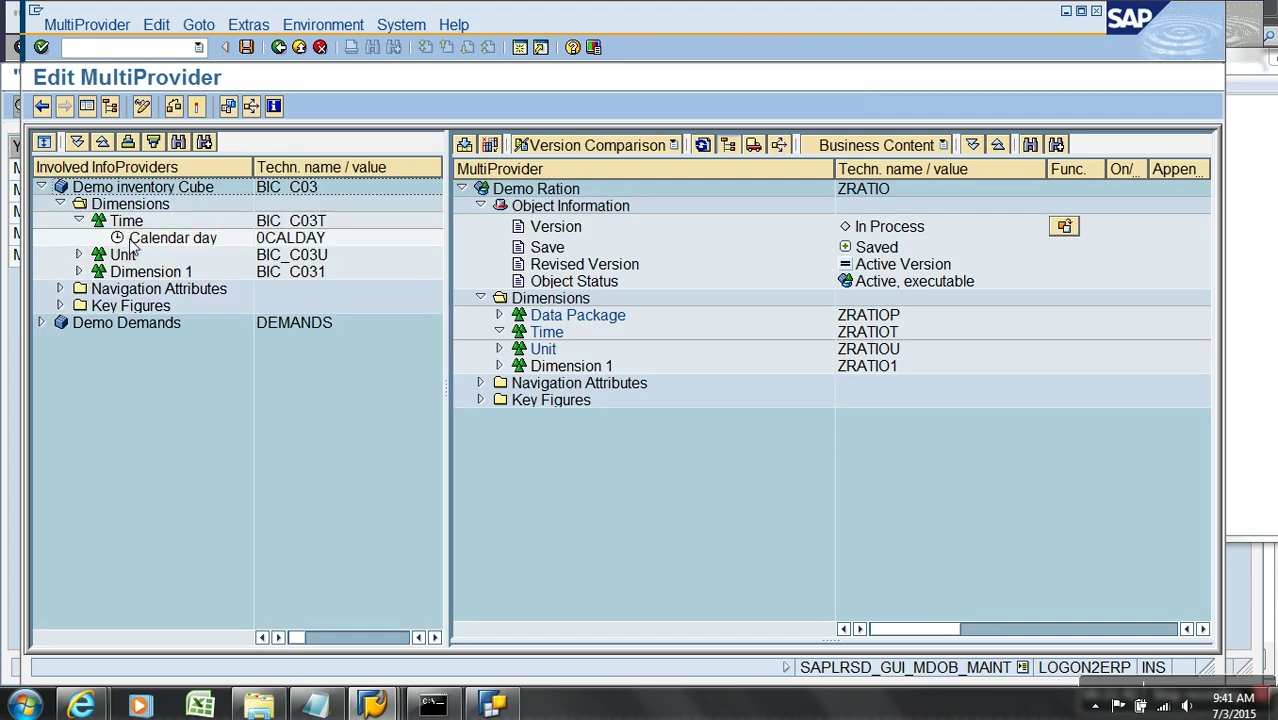
pyautogui.moveTo(135, 243); pyautogui.dragTo(545, 338)
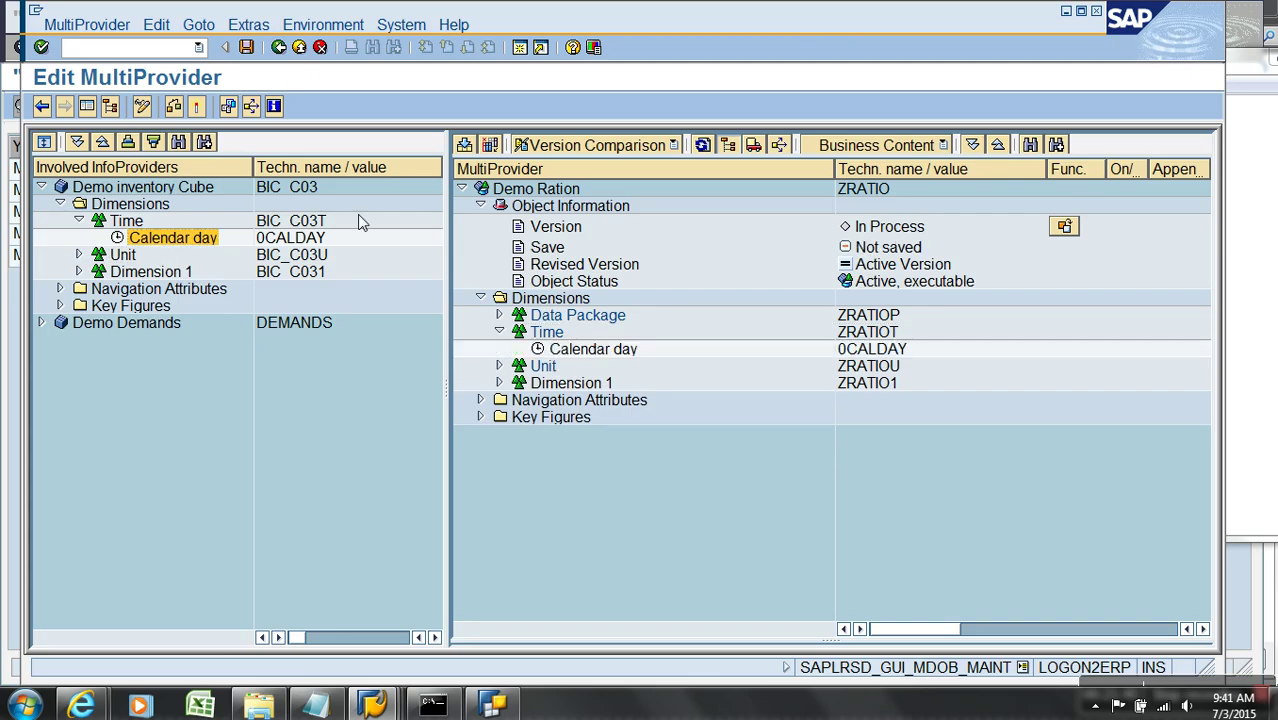
# Try to activate the ZRATIO MultiProvider and close the check log
pyautogui.click(251, 28)
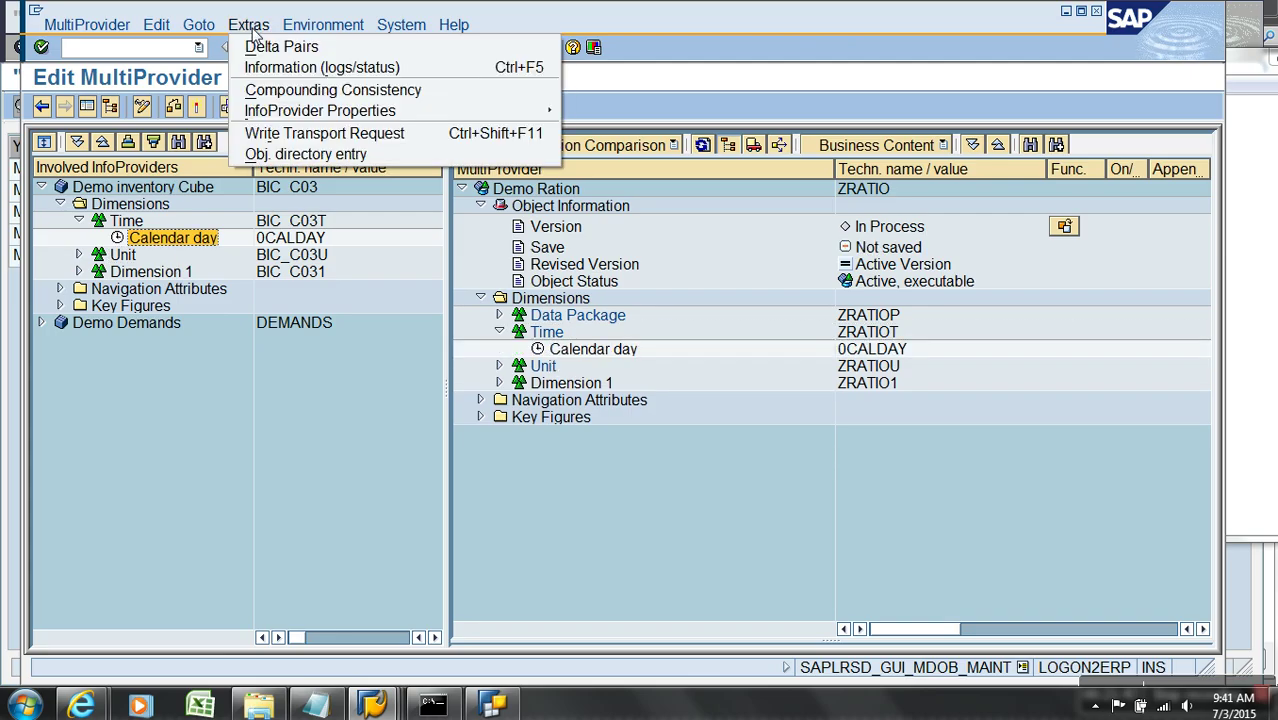
pyautogui.click(366, 325)
pyautogui.click(198, 107)
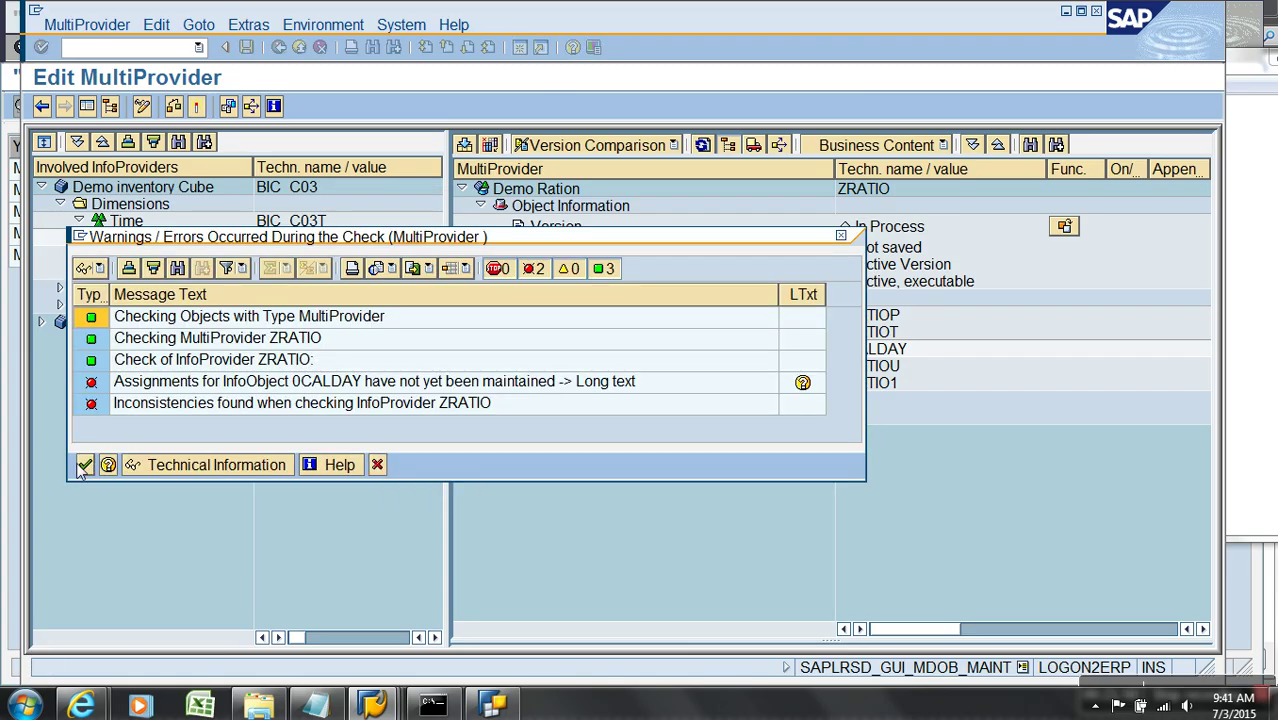
pyautogui.click(84, 466)
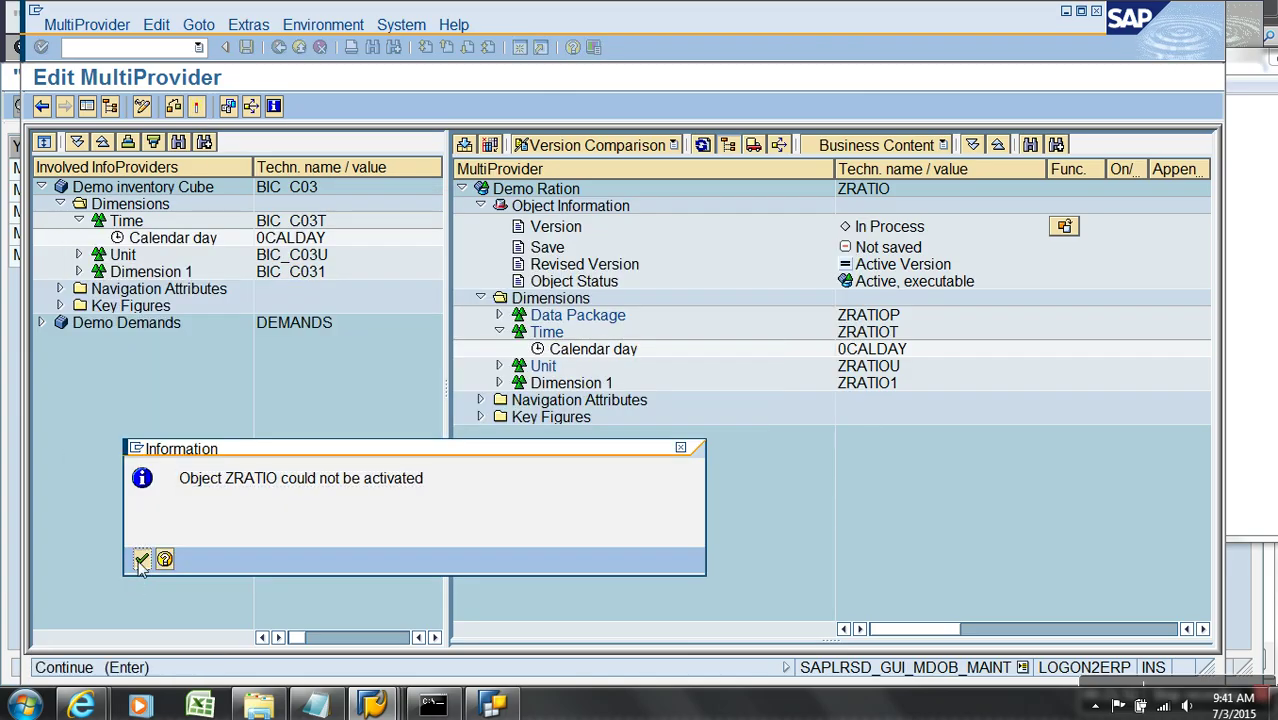
pyautogui.click(141, 558)
# Assign the MultiProvider's Calendar day to 0CALDAY of Demo inventory Cube, activate ZRATIO and return to the modeling workbench
pyautogui.click(565, 352)
pyautogui.rightClick(565, 358)
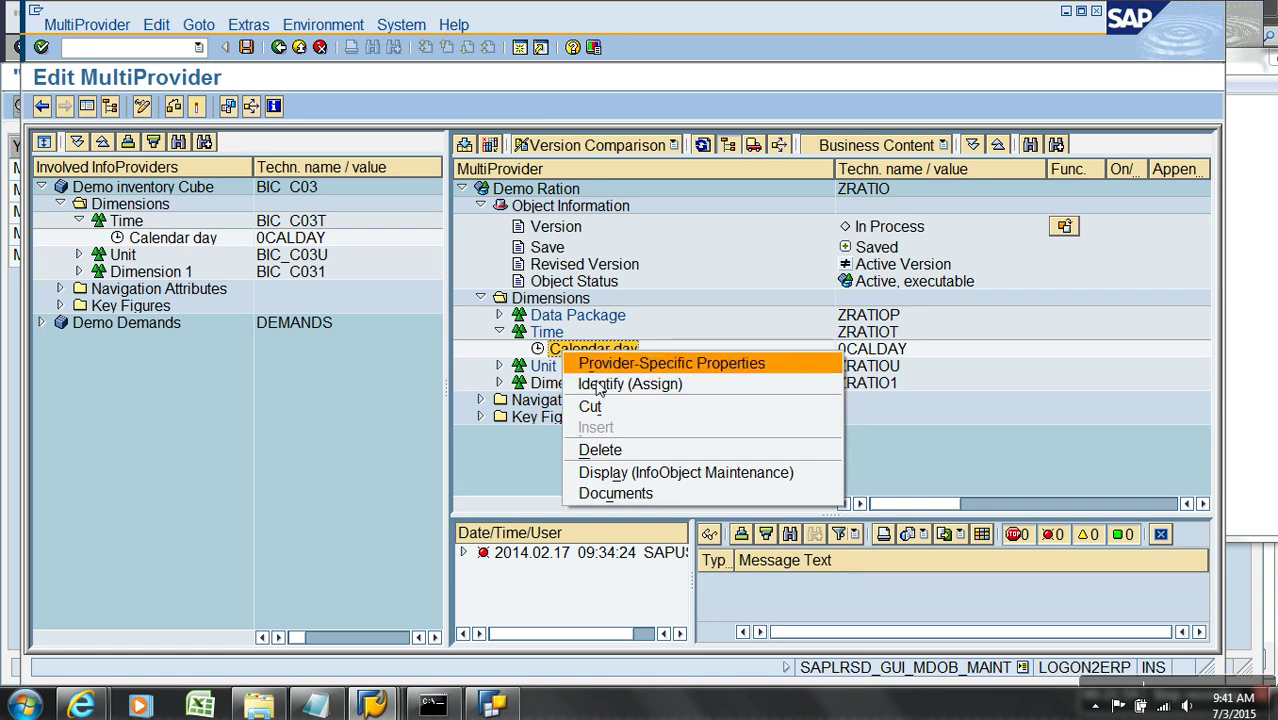
pyautogui.click(612, 388)
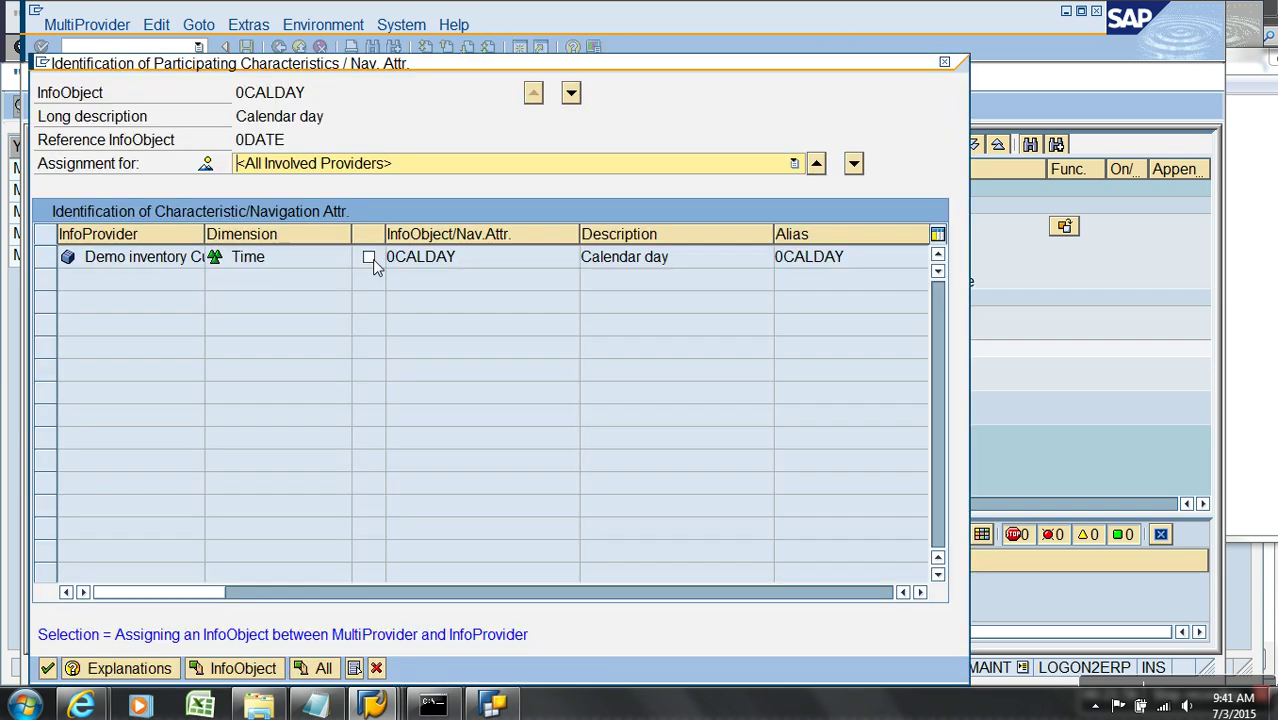
pyautogui.click(369, 257)
pyautogui.click(47, 668)
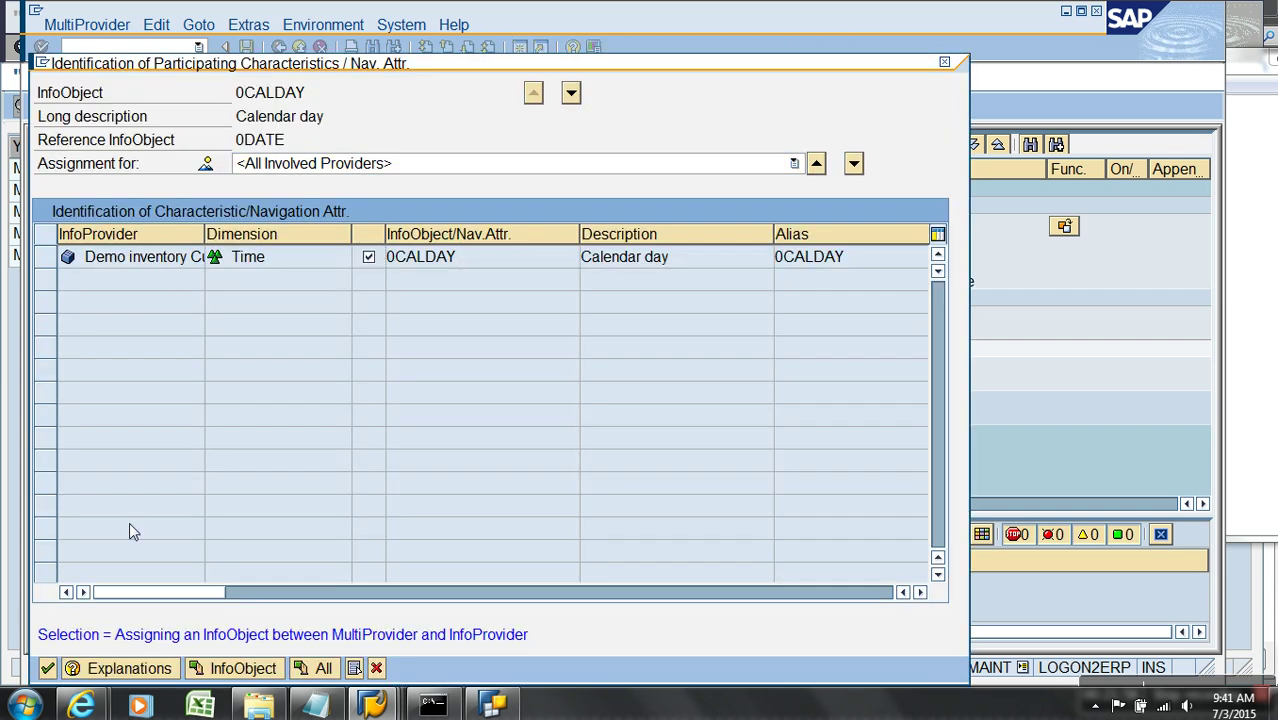
pyautogui.click(198, 107)
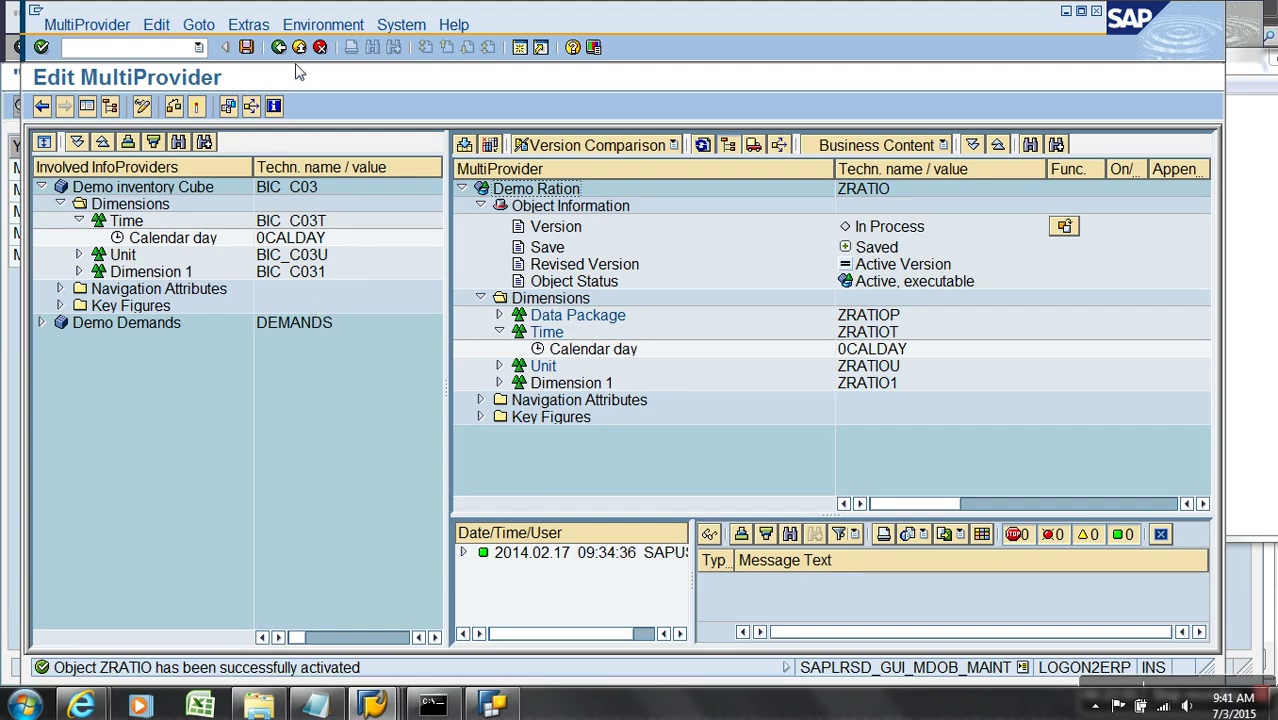
pyautogui.click(299, 47)
# Display the data of the Demo Ration MultiProvider with all characteristics selected for output and no selection restrictions
pyautogui.rightClick(336, 360)
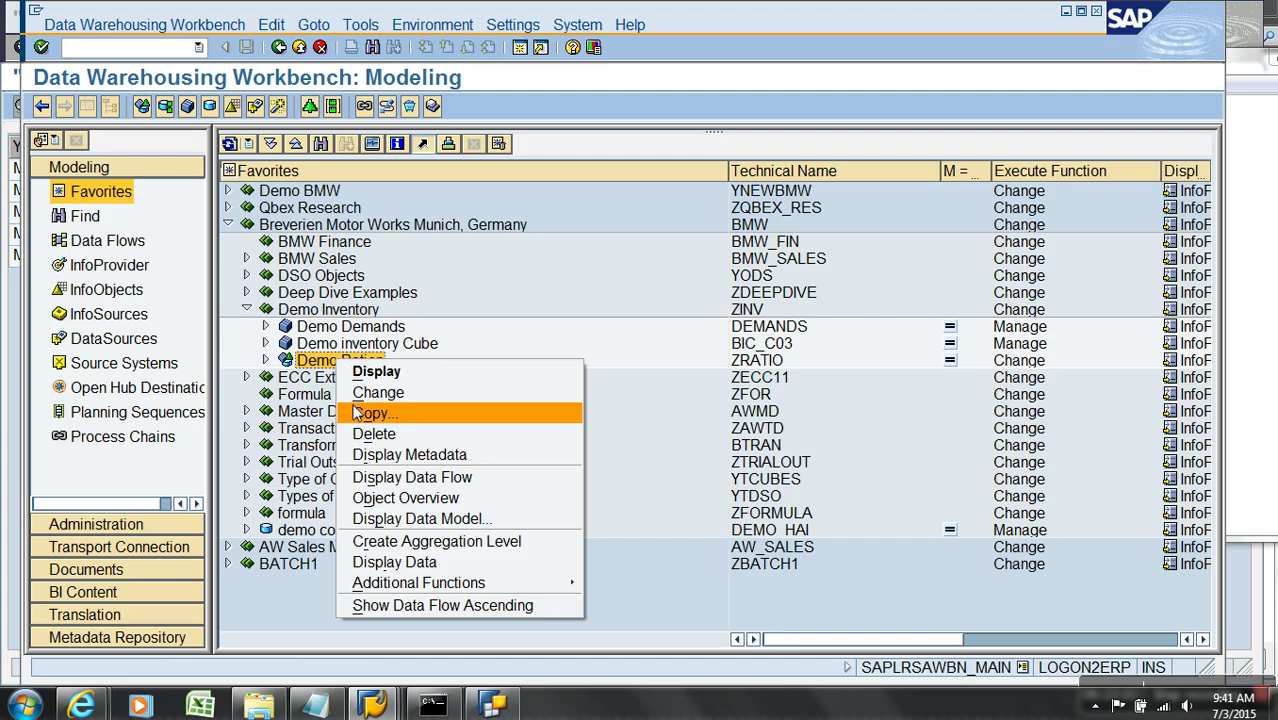
pyautogui.click(427, 560)
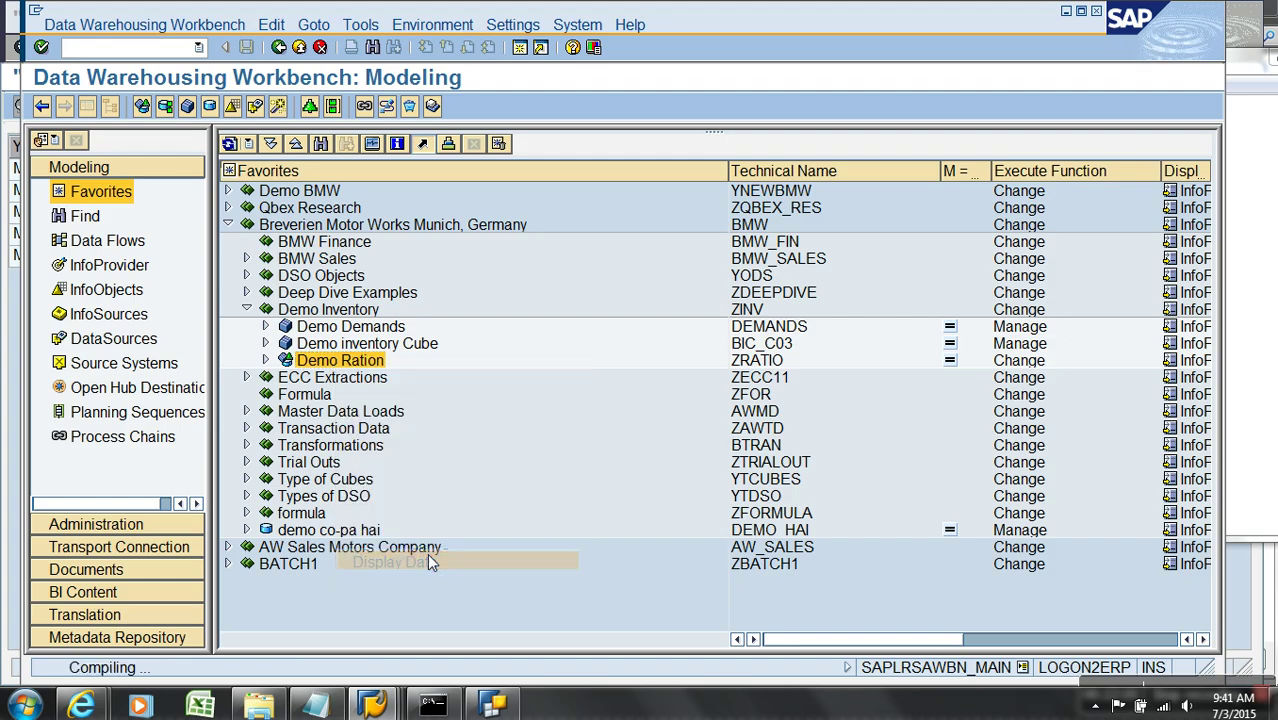
pyautogui.click(183, 108)
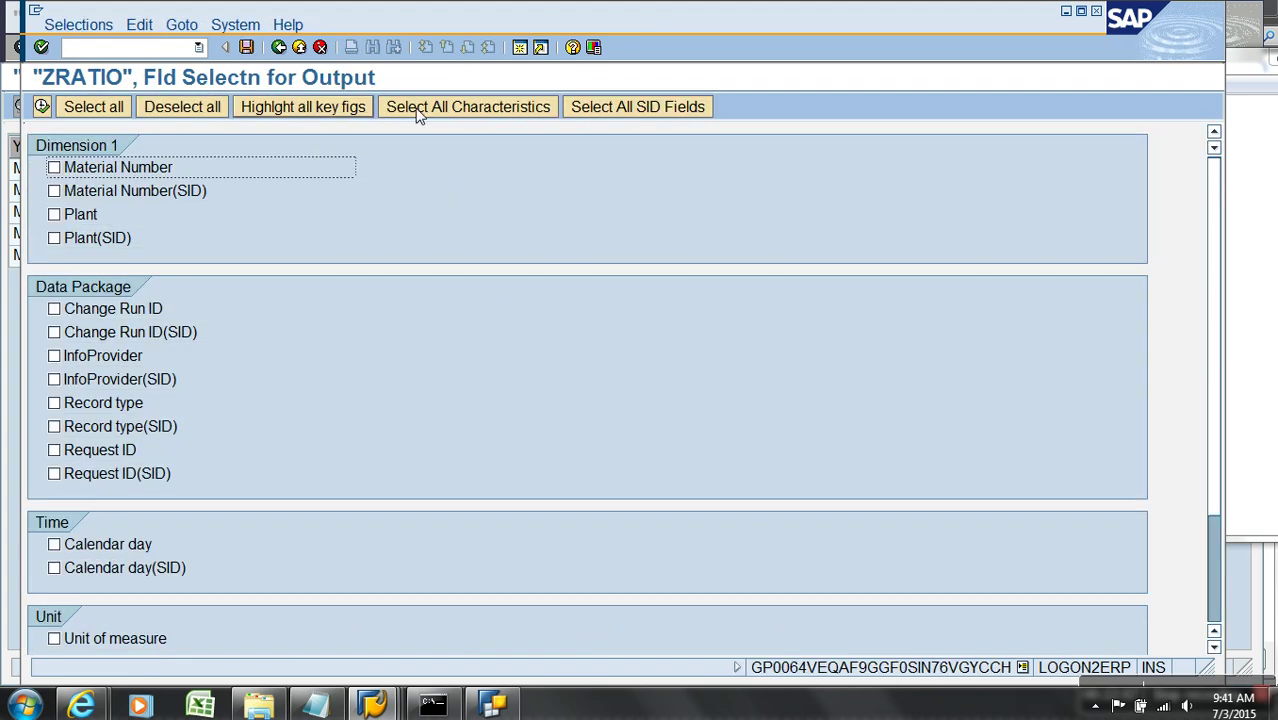
pyautogui.click(460, 107)
pyautogui.click(41, 106)
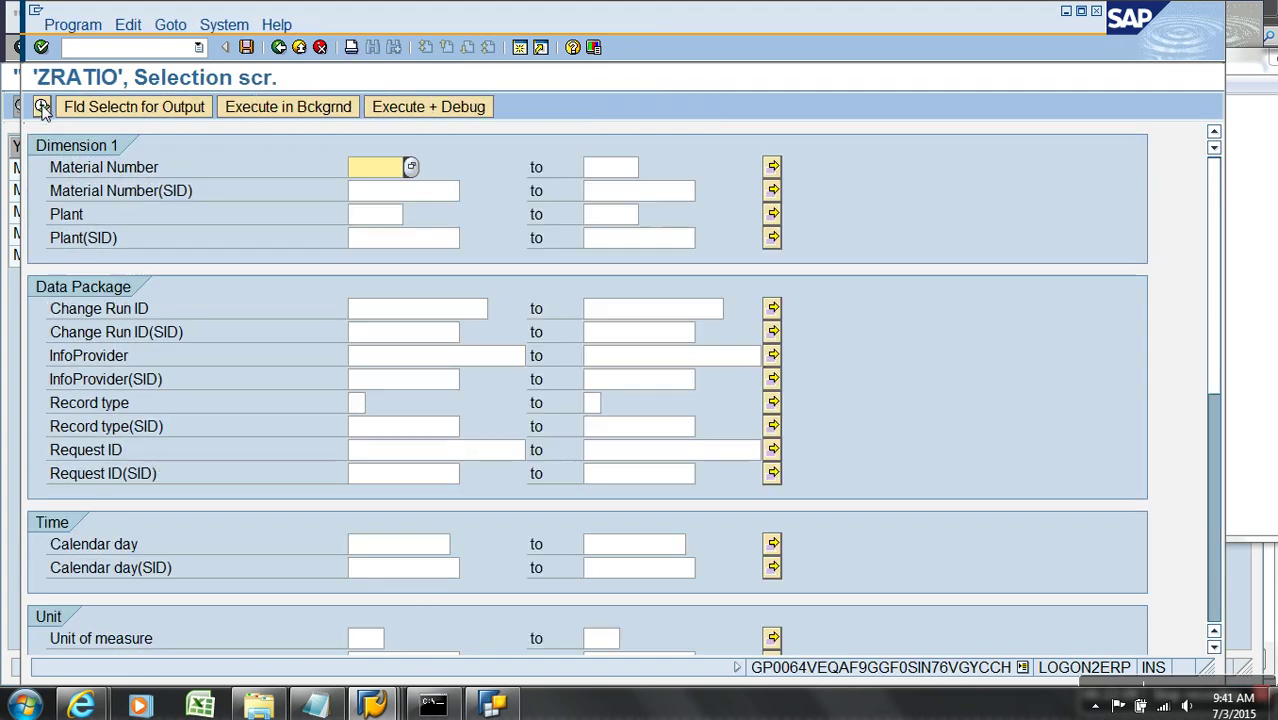
pyautogui.click(41, 106)
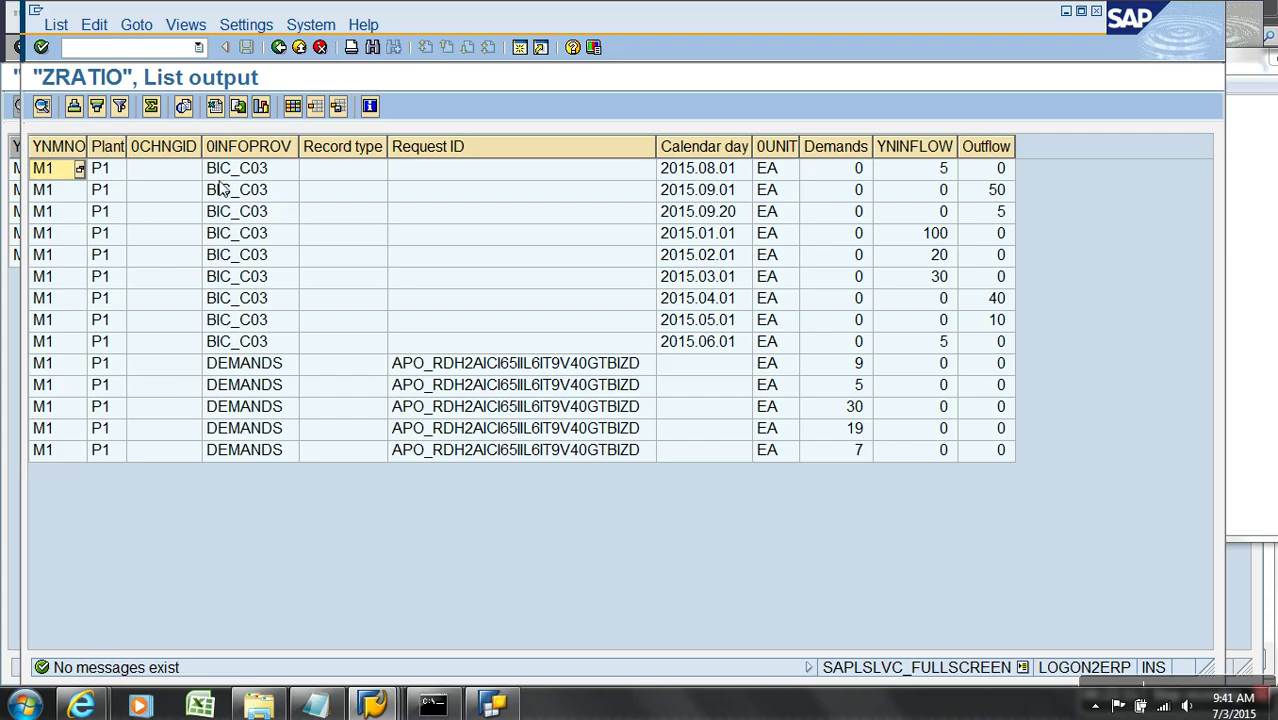
# Hide the 0INFOPROV, Record type and Request ID columns in the ZRATIO list output
pyautogui.click(249, 147)
pyautogui.moveTo(549, 158); pyautogui.dragTo(292, 152)
pyautogui.rightClick(292, 152)
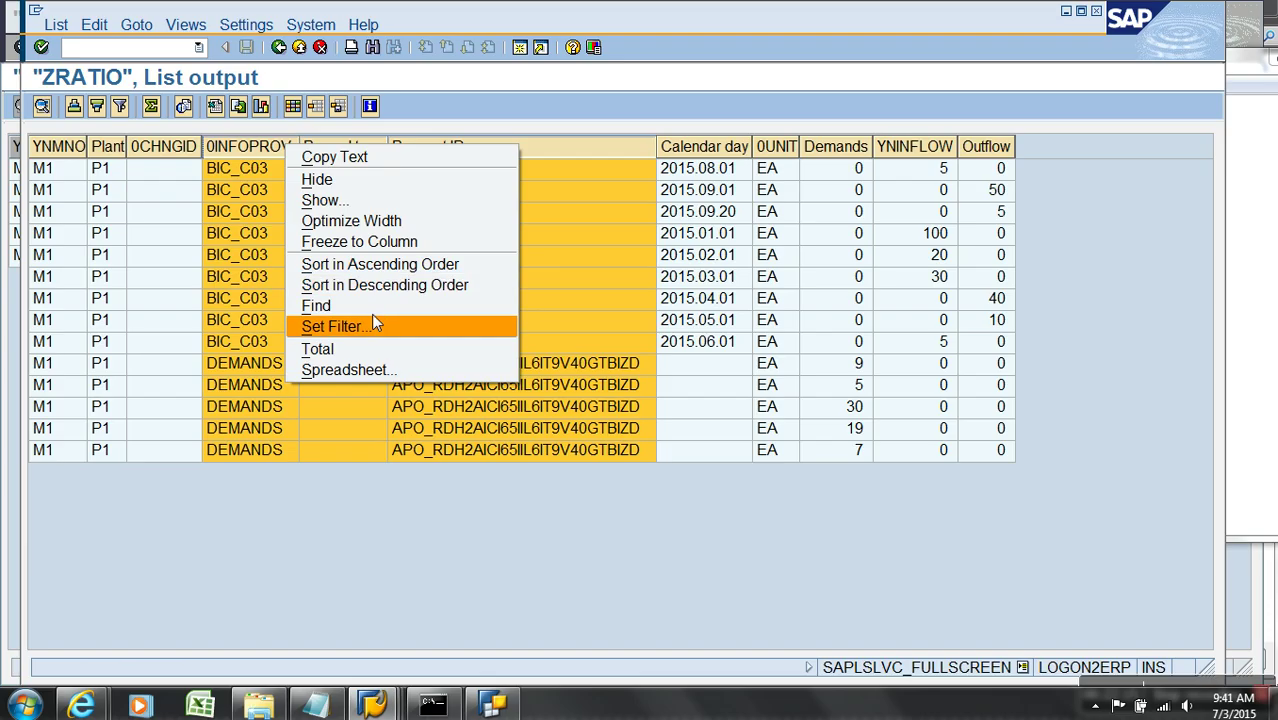
pyautogui.click(320, 180)
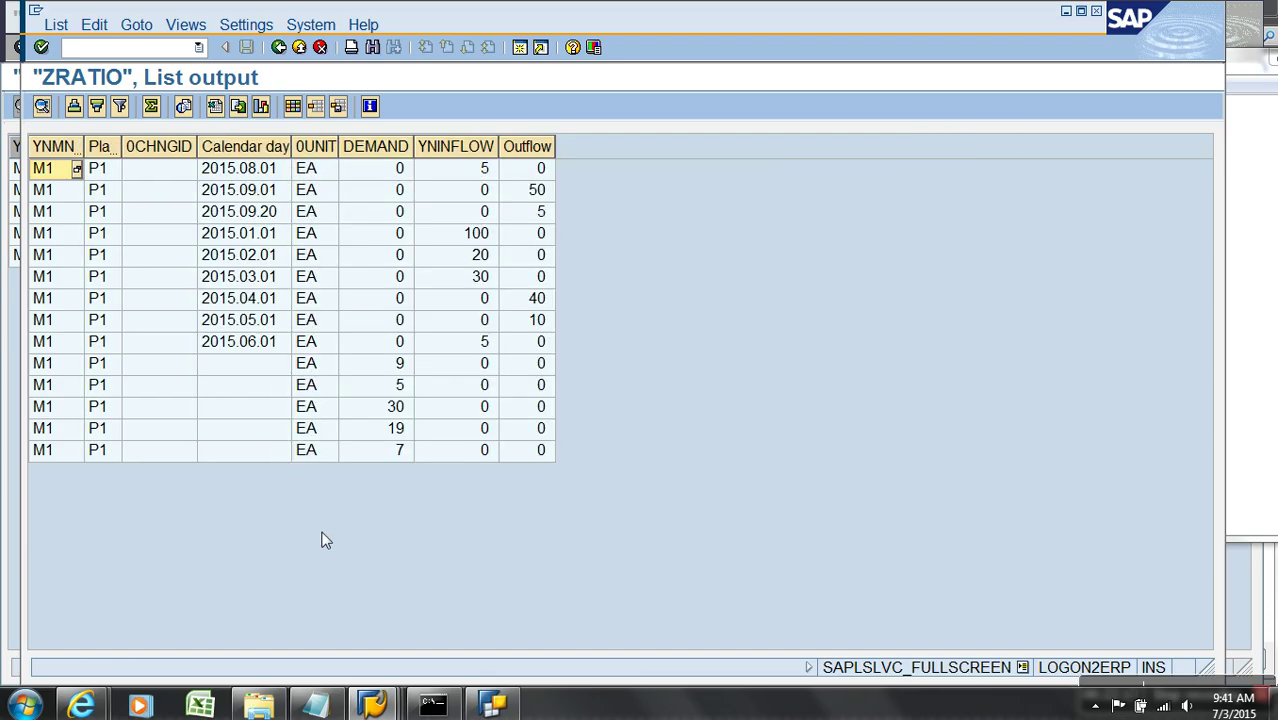
# Hide the 0CHNGID, Calendar day and 0UNIT columns in the ZRATIO list output
pyautogui.click(284, 150)
pyautogui.click(405, 152)
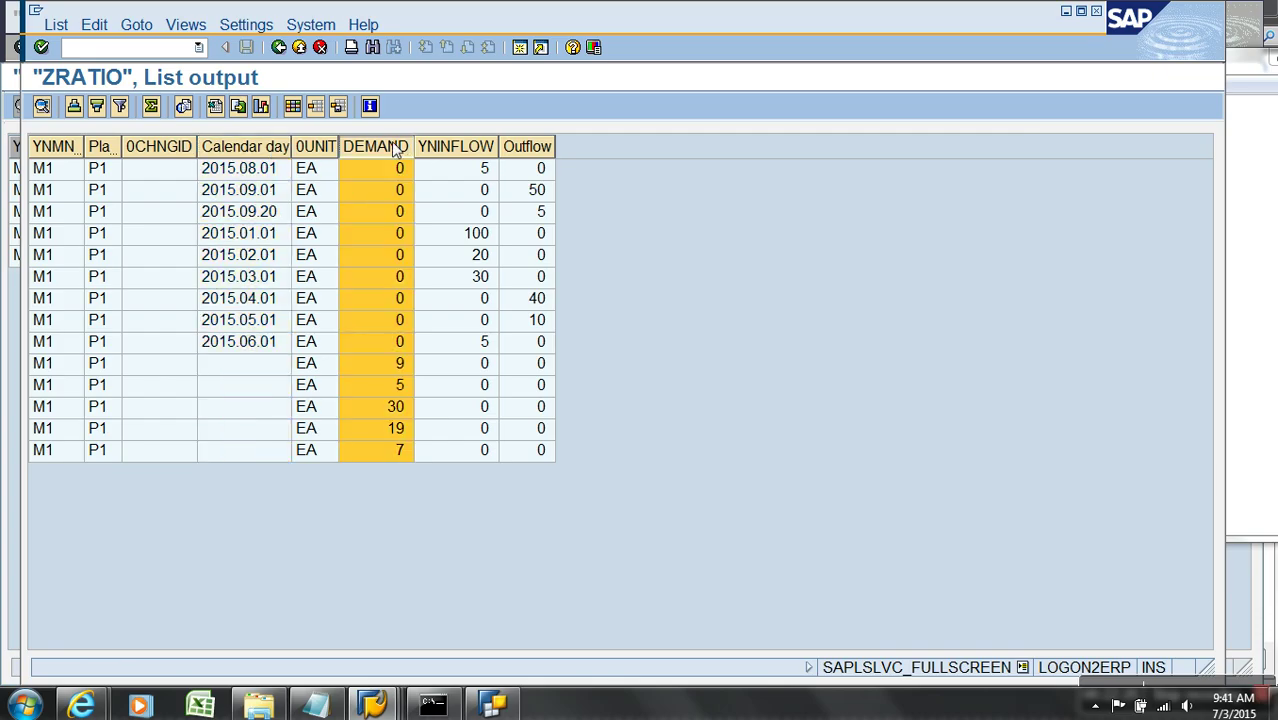
pyautogui.click(640, 172)
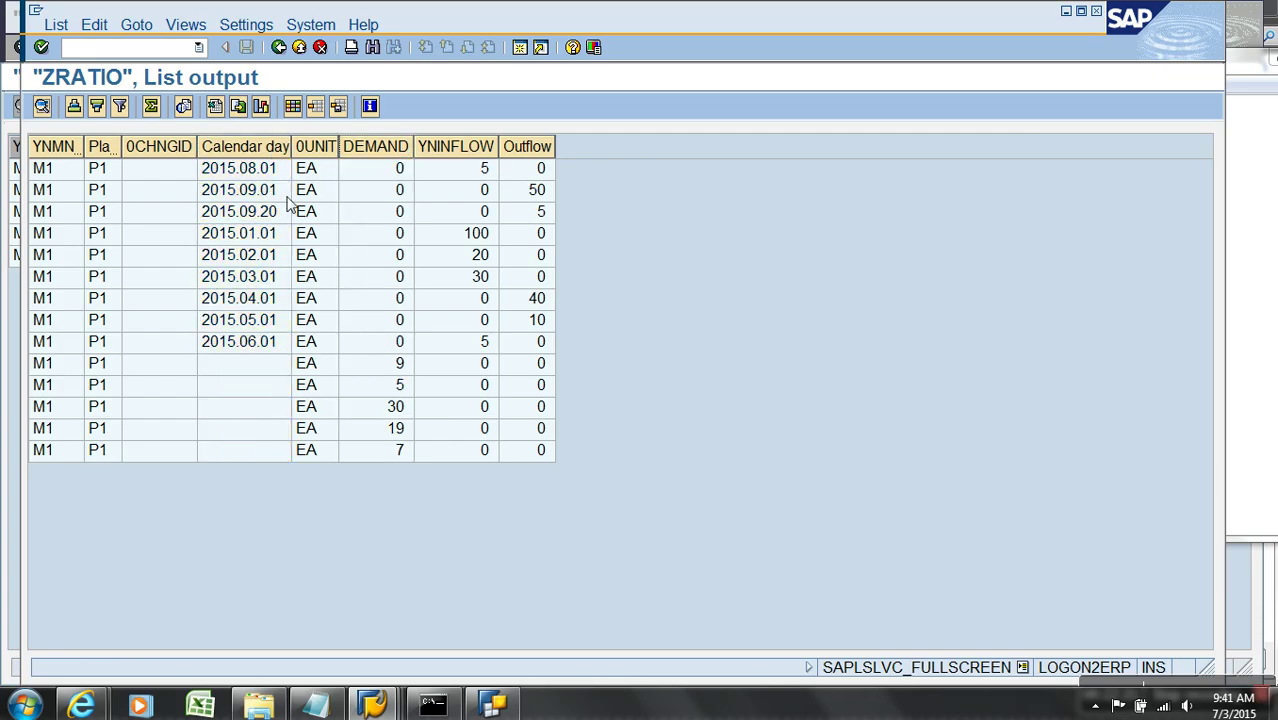
pyautogui.moveTo(192, 152); pyautogui.dragTo(304, 150)
pyautogui.rightClick(303, 150)
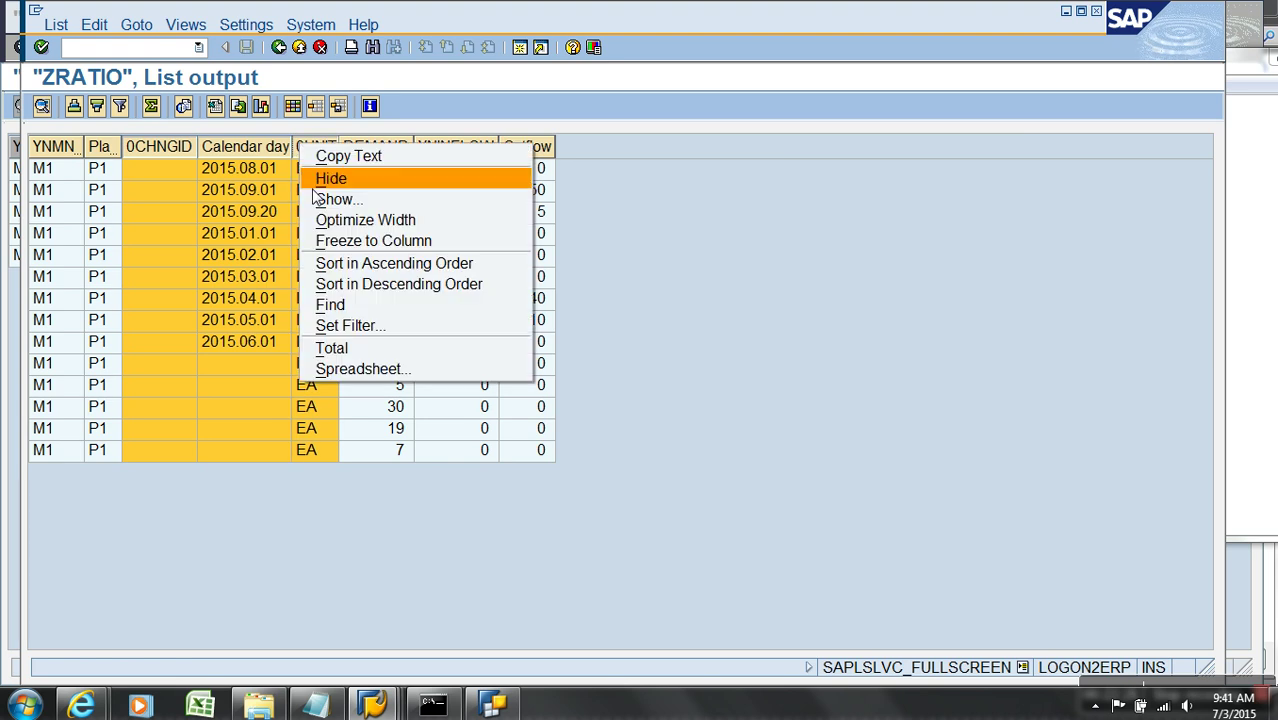
pyautogui.click(312, 179)
# Sort the list in ascending order by material and plant, and total the Demands, Inflow Stock and Outflow columns
pyautogui.moveTo(68, 154); pyautogui.dragTo(245, 154)
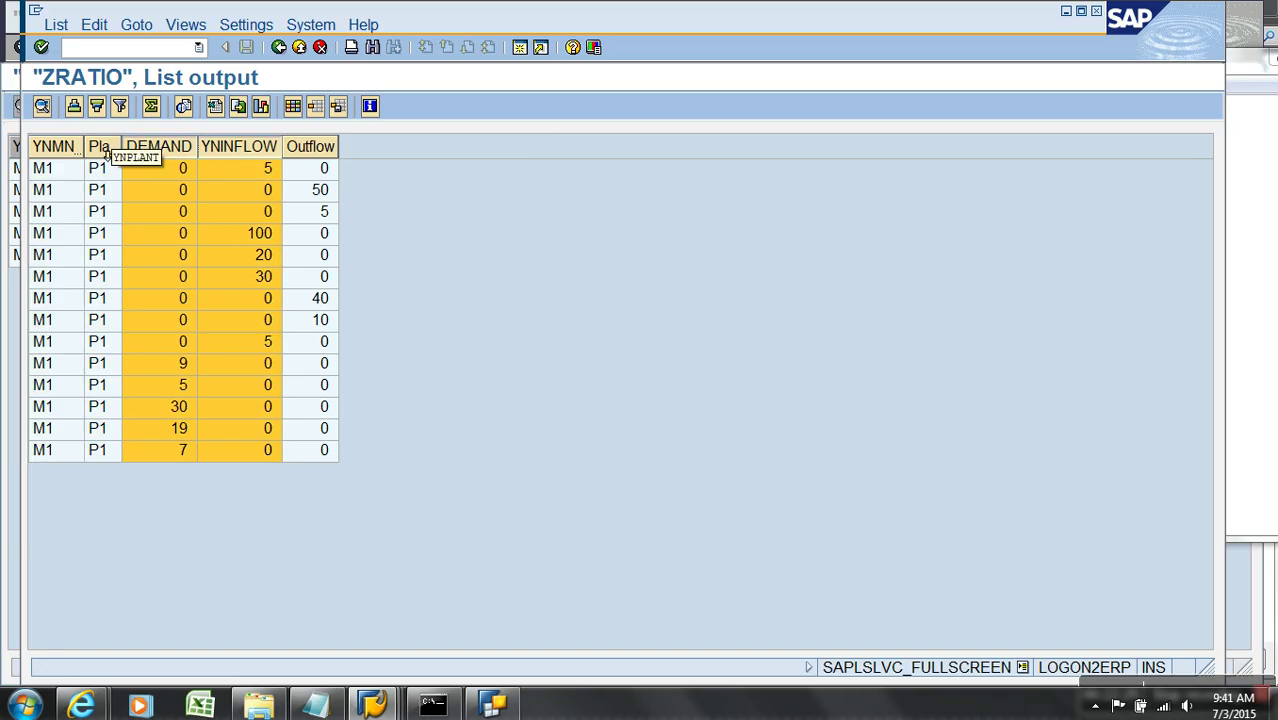
pyautogui.moveTo(73, 150); pyautogui.dragTo(312, 150)
pyautogui.click(74, 106)
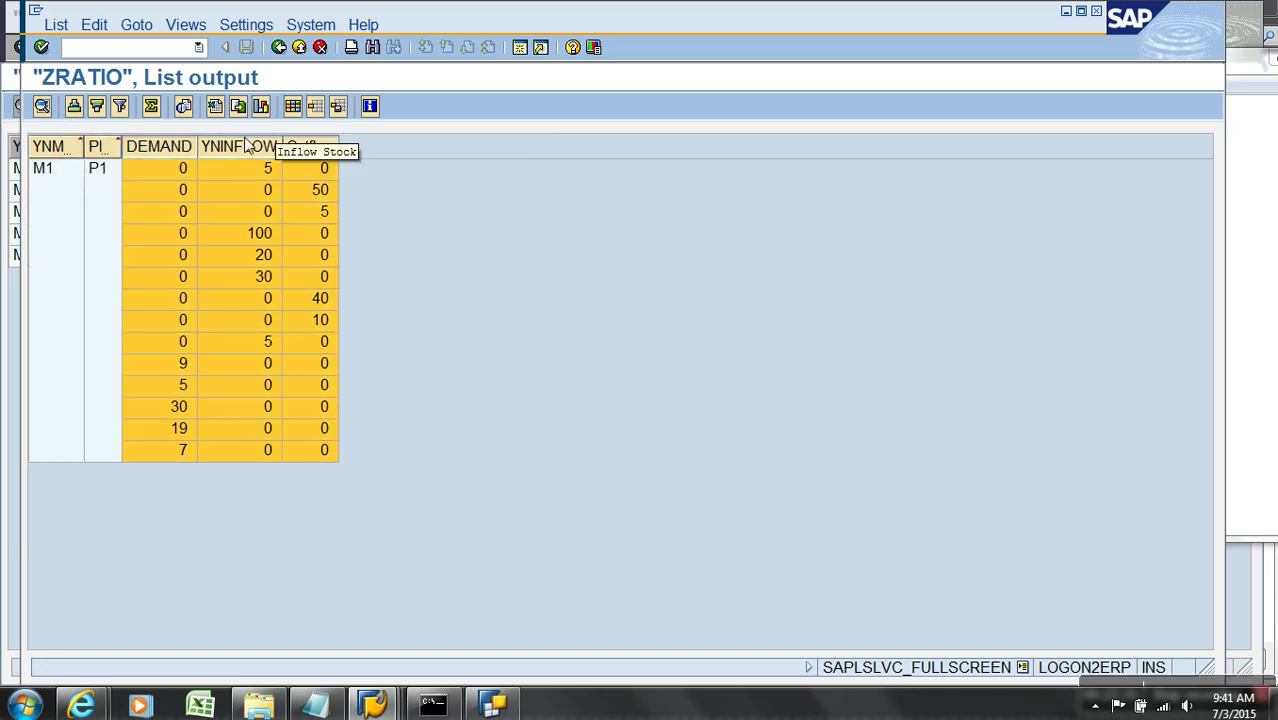
pyautogui.click(151, 106)
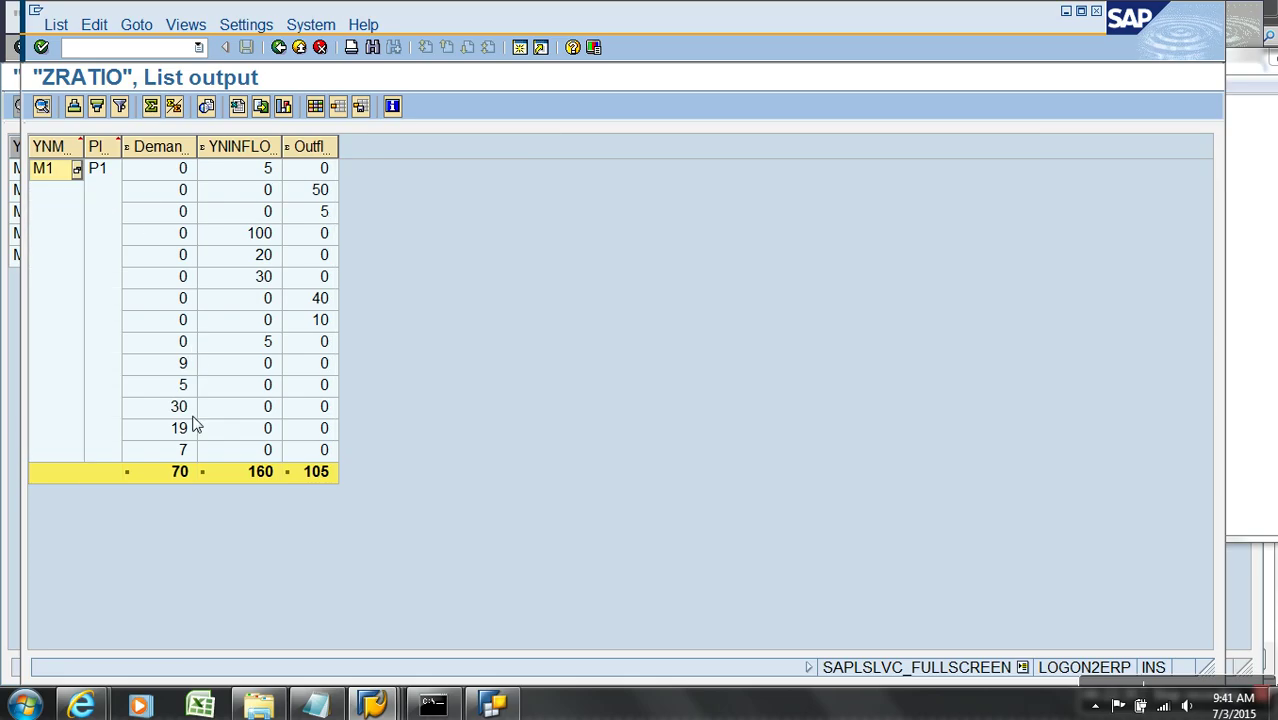
# Check the totals of the Demands, Inflow Stock and Outflow columns and return to the modeling tree
pyautogui.click(279, 477)
pyautogui.click(320, 481)
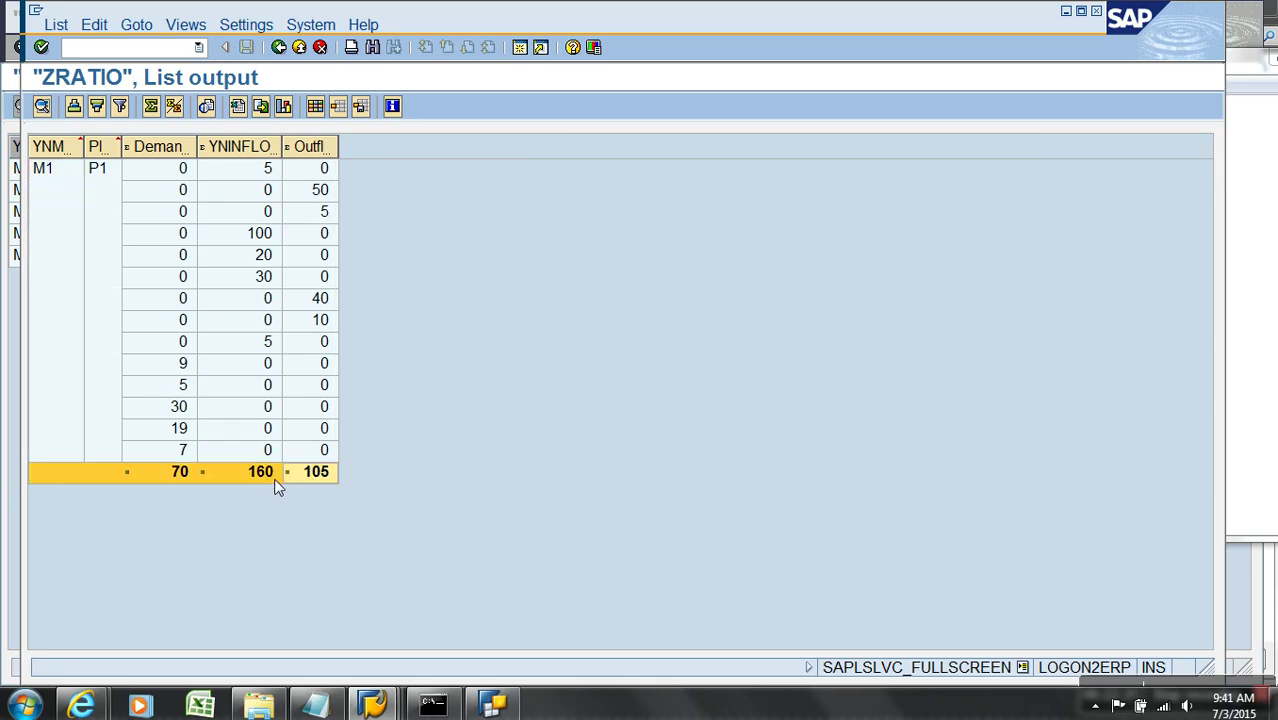
pyautogui.click(183, 478)
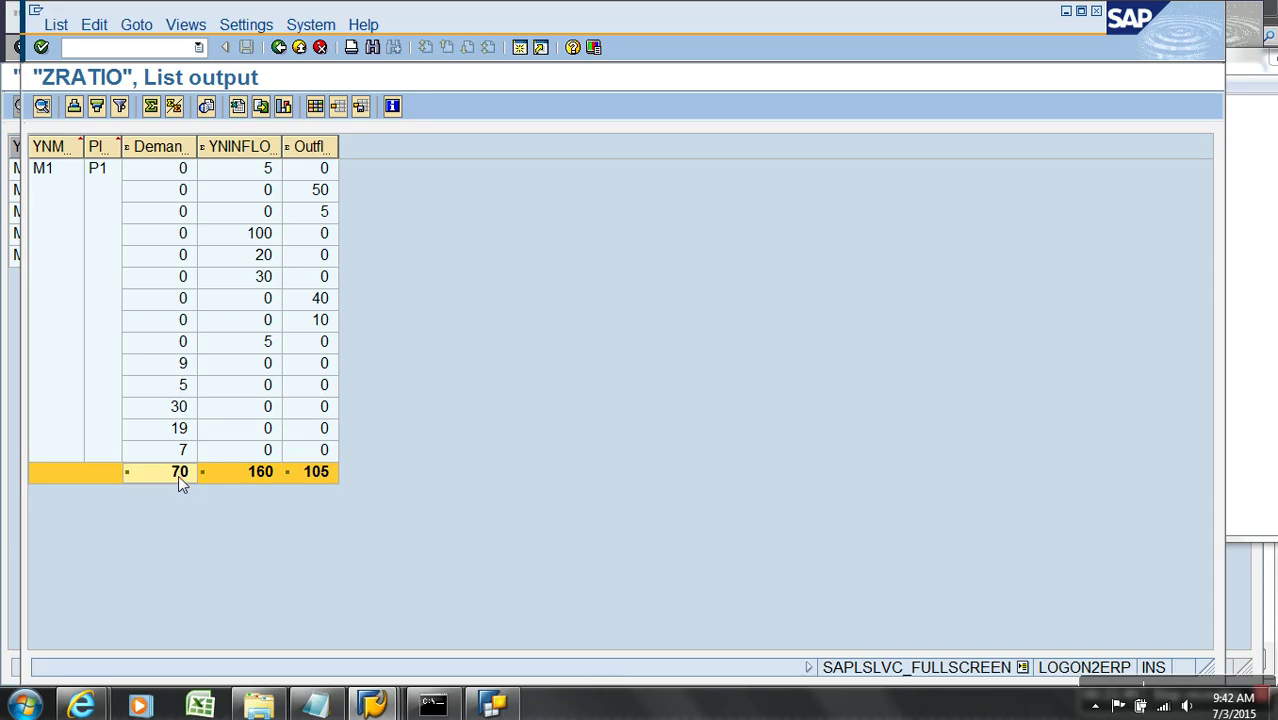
pyautogui.click(301, 49)
pyautogui.click(299, 48)
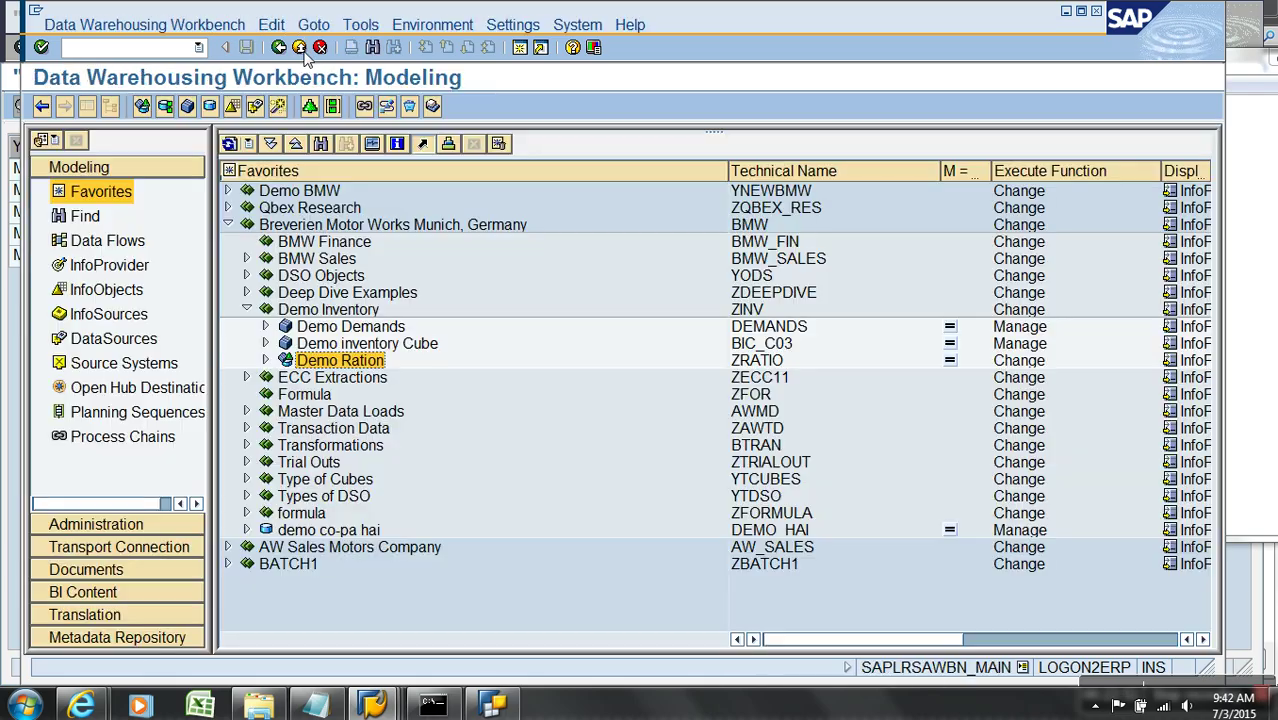
# Open the Demo Ration MultiProvider for changes and add Calendar year / week from the Demo Demands cube to its Time dimension
pyautogui.rightClick(356, 361)
pyautogui.click(375, 390)
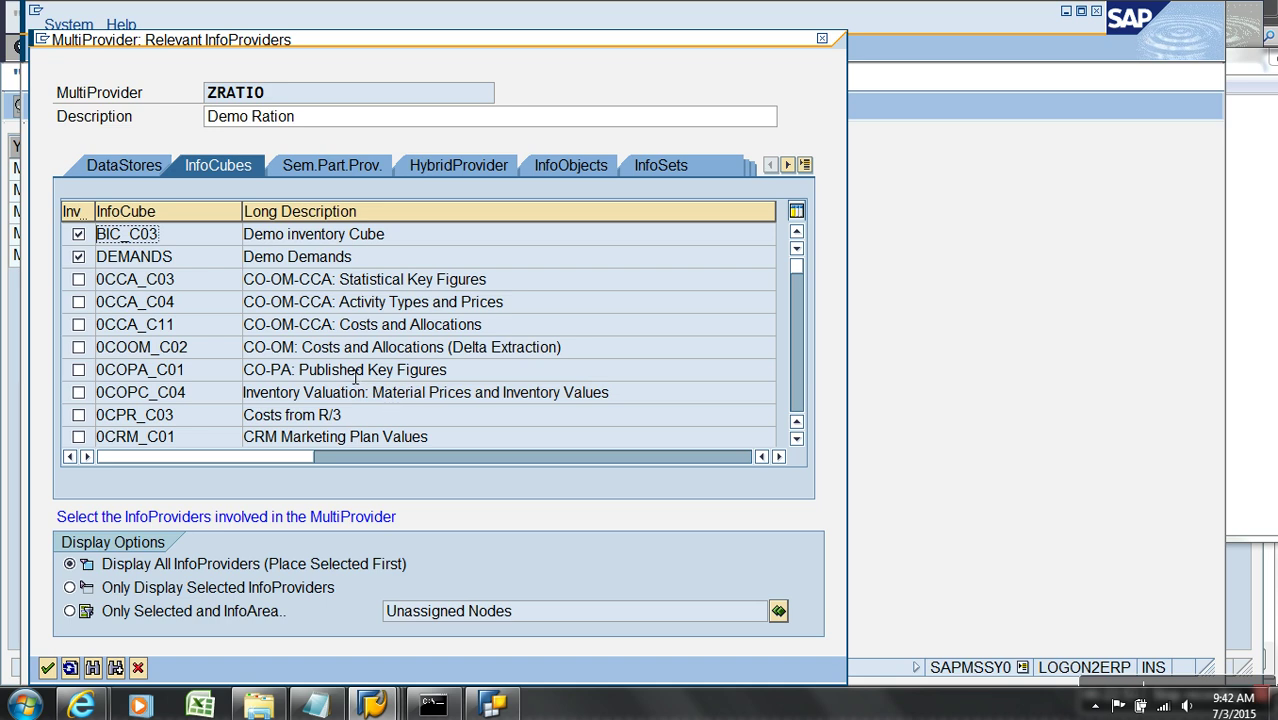
pyautogui.press('Return')
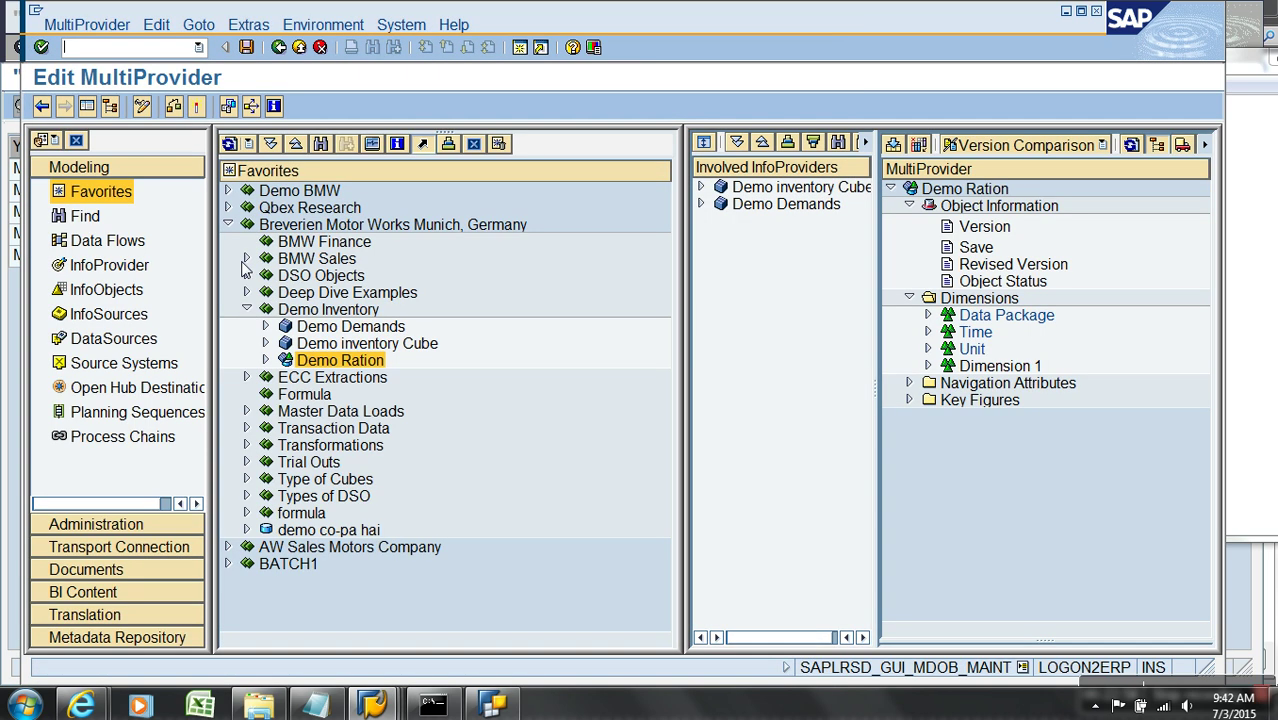
pyautogui.click(87, 106)
pyautogui.click(41, 204)
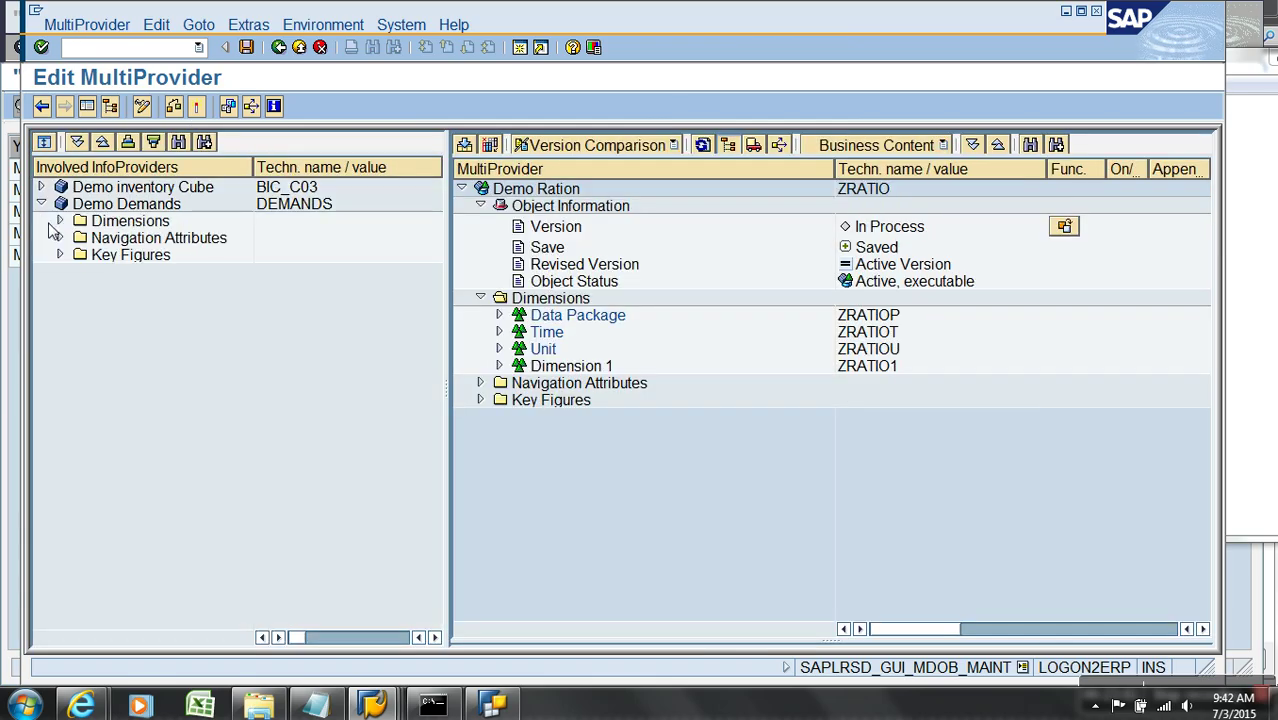
pyautogui.click(60, 221)
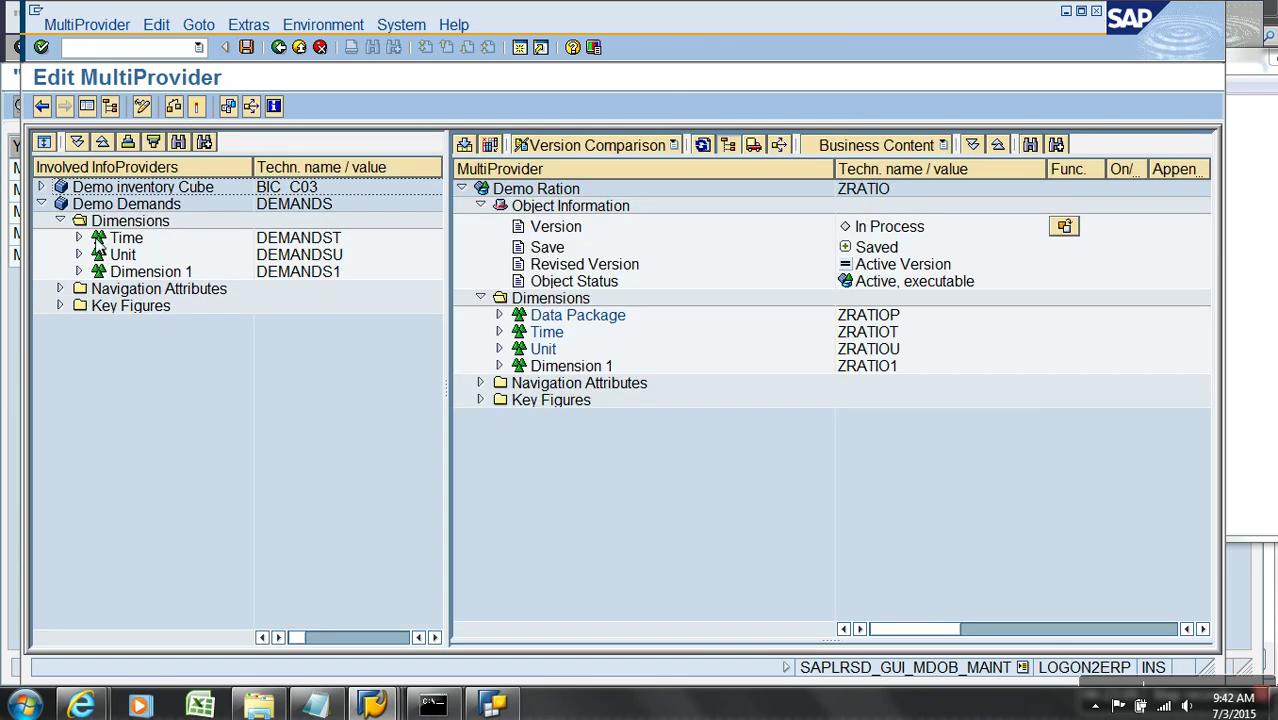
pyautogui.click(78, 238)
pyautogui.moveTo(185, 255); pyautogui.dragTo(548, 338)
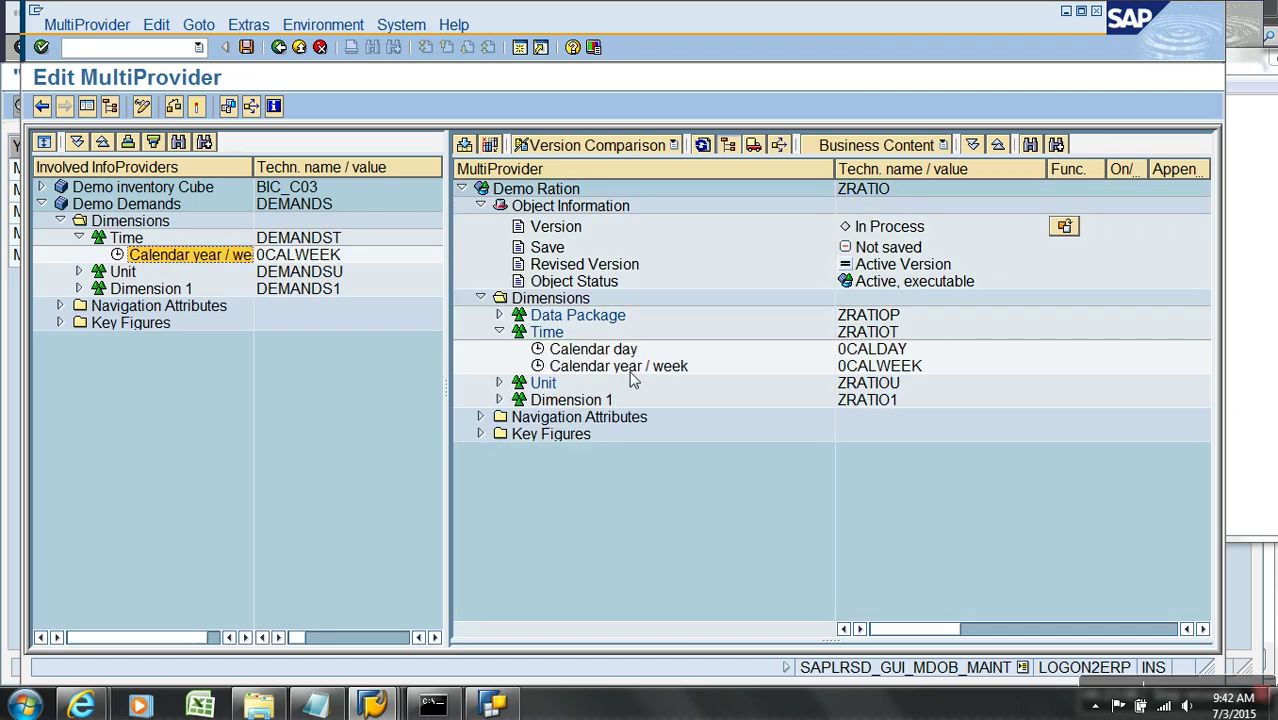
# Identify the 0CALWEEK characteristic of the MultiProvider with the Demo Demands InfoProvider
pyautogui.rightClick(626, 367)
pyautogui.click(652, 398)
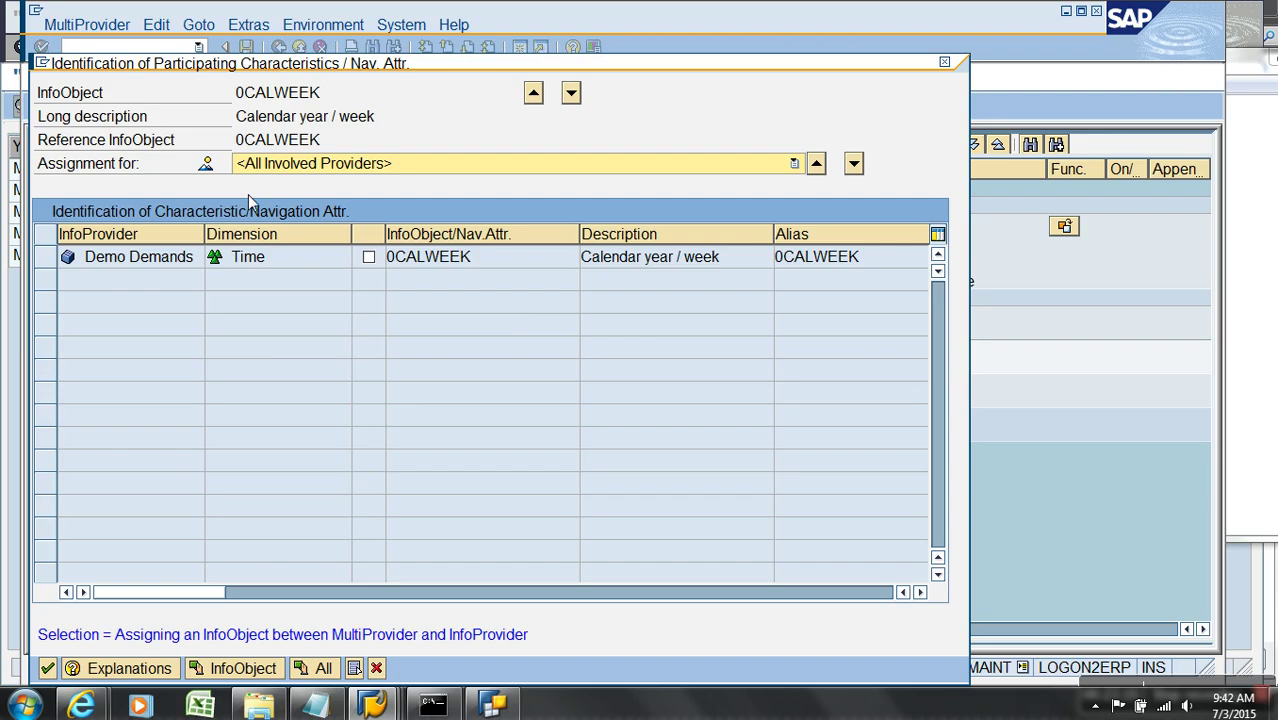
pyautogui.click(368, 257)
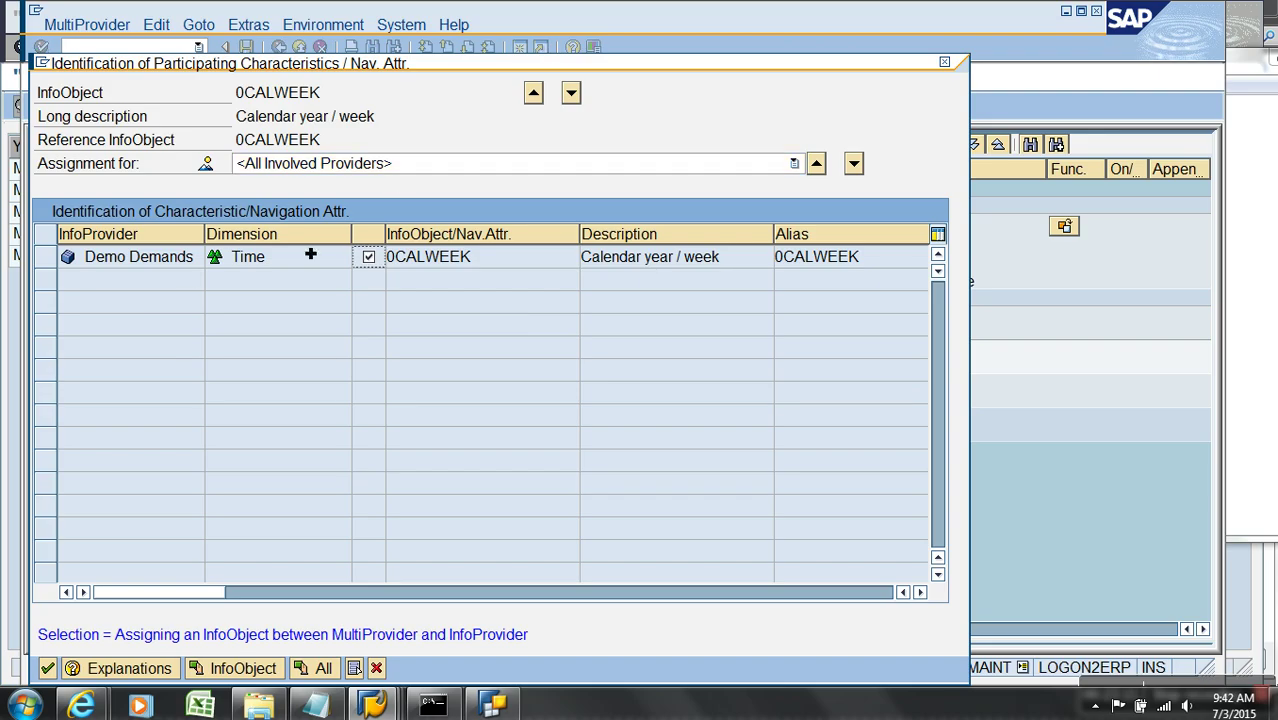
pyautogui.click(48, 668)
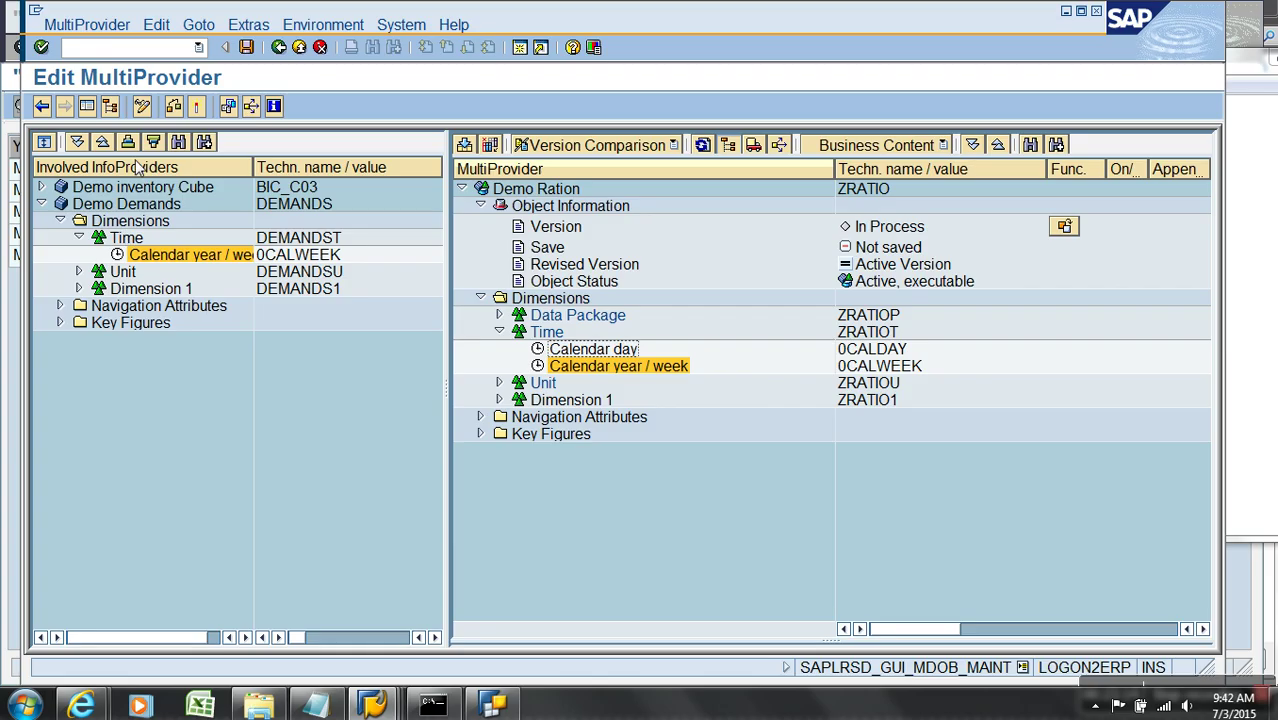
# Activate the ZRATIO MultiProvider despite the check warnings and return to the modeling tree
pyautogui.click(196, 106)
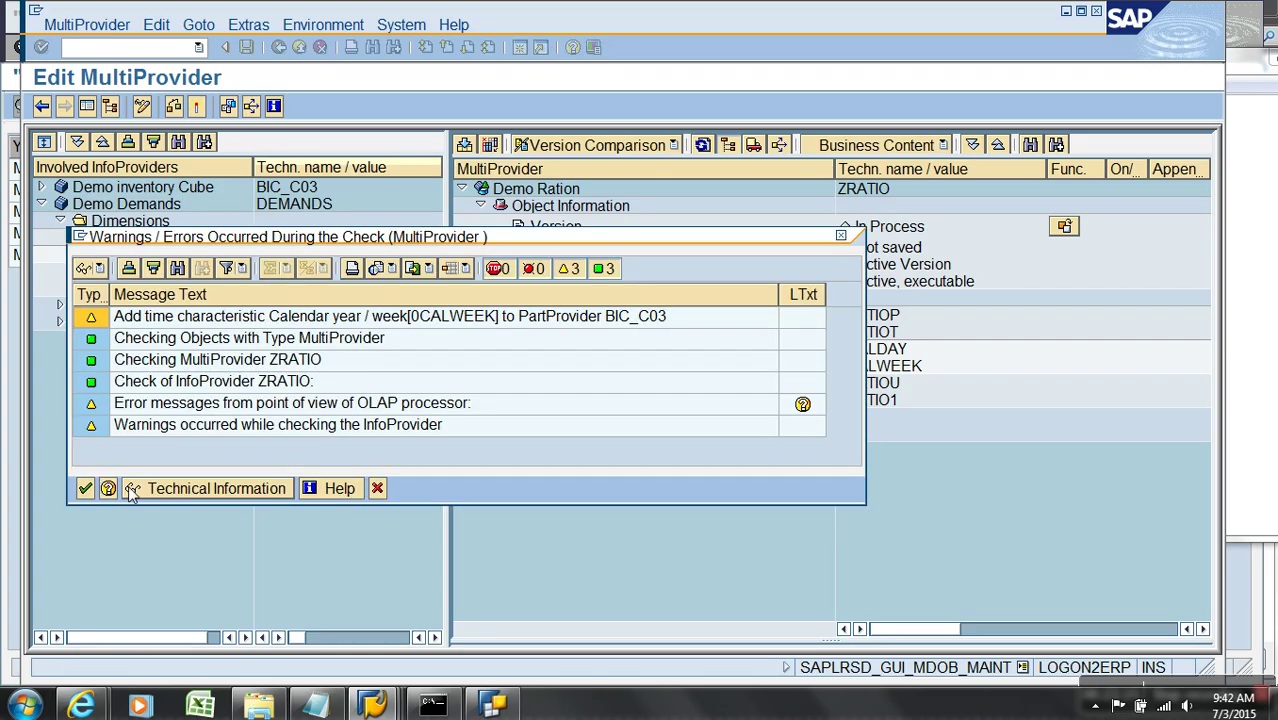
pyautogui.click(86, 488)
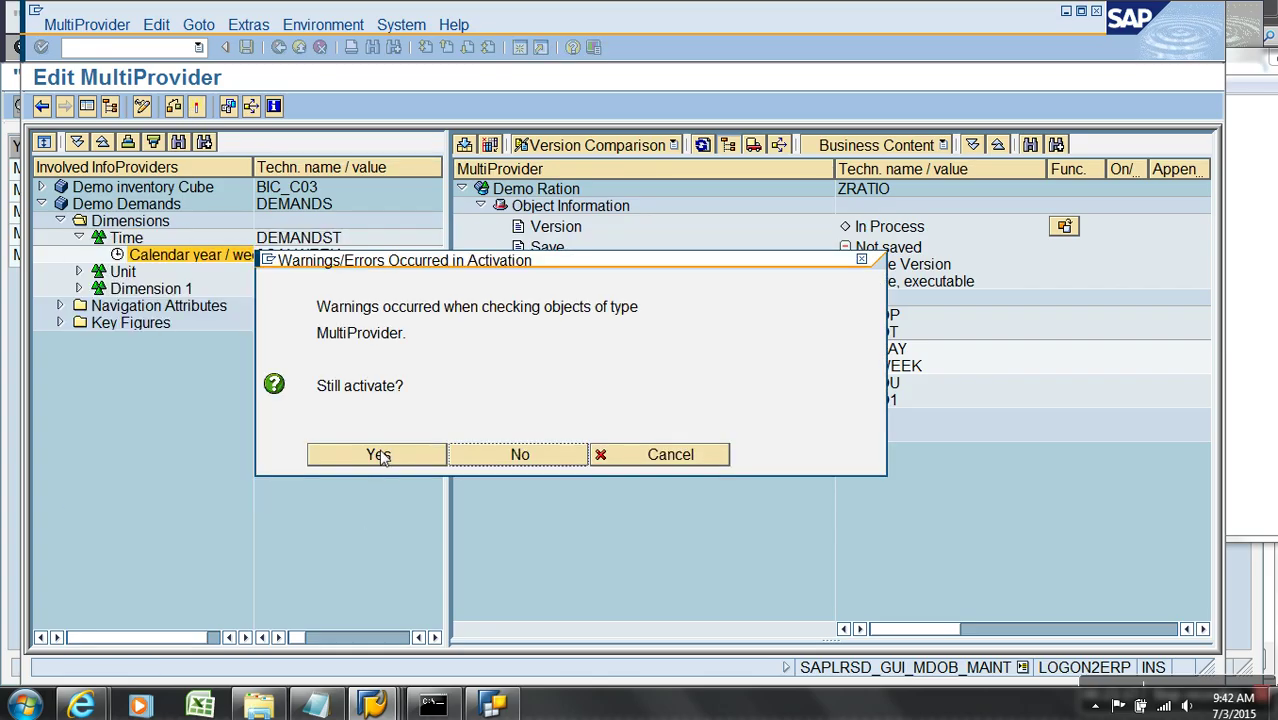
pyautogui.click(378, 455)
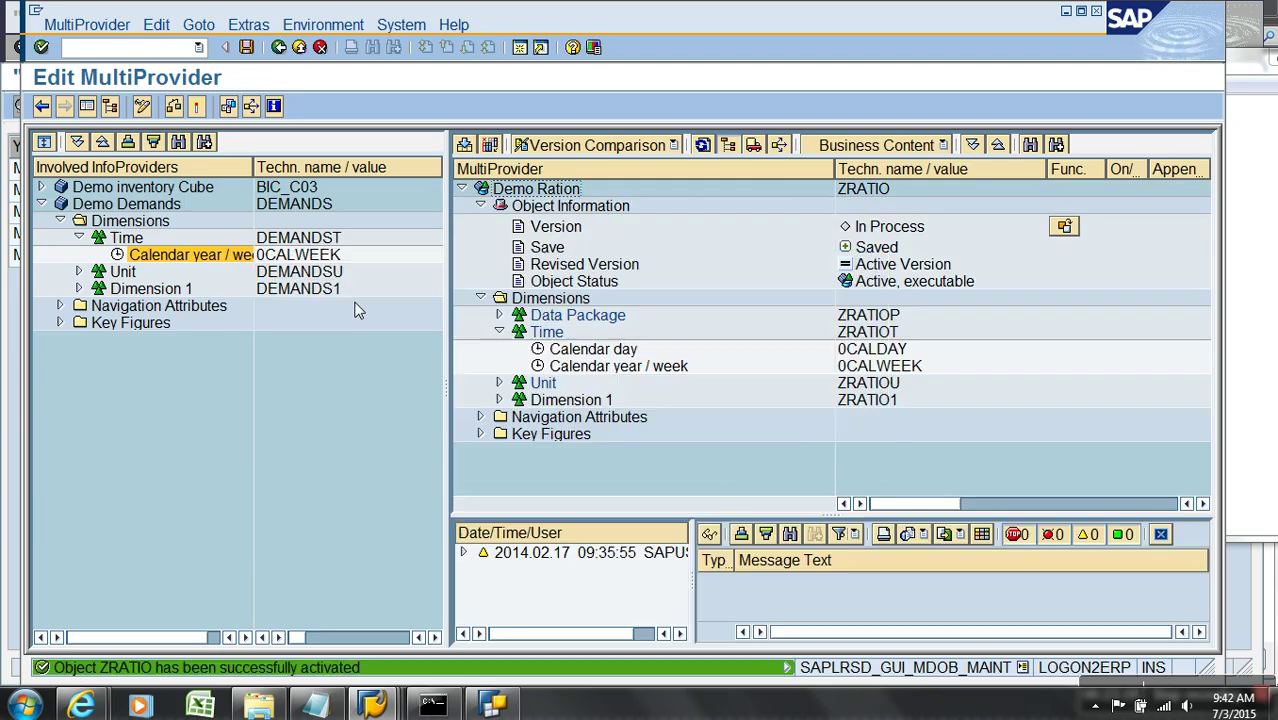
pyautogui.click(300, 48)
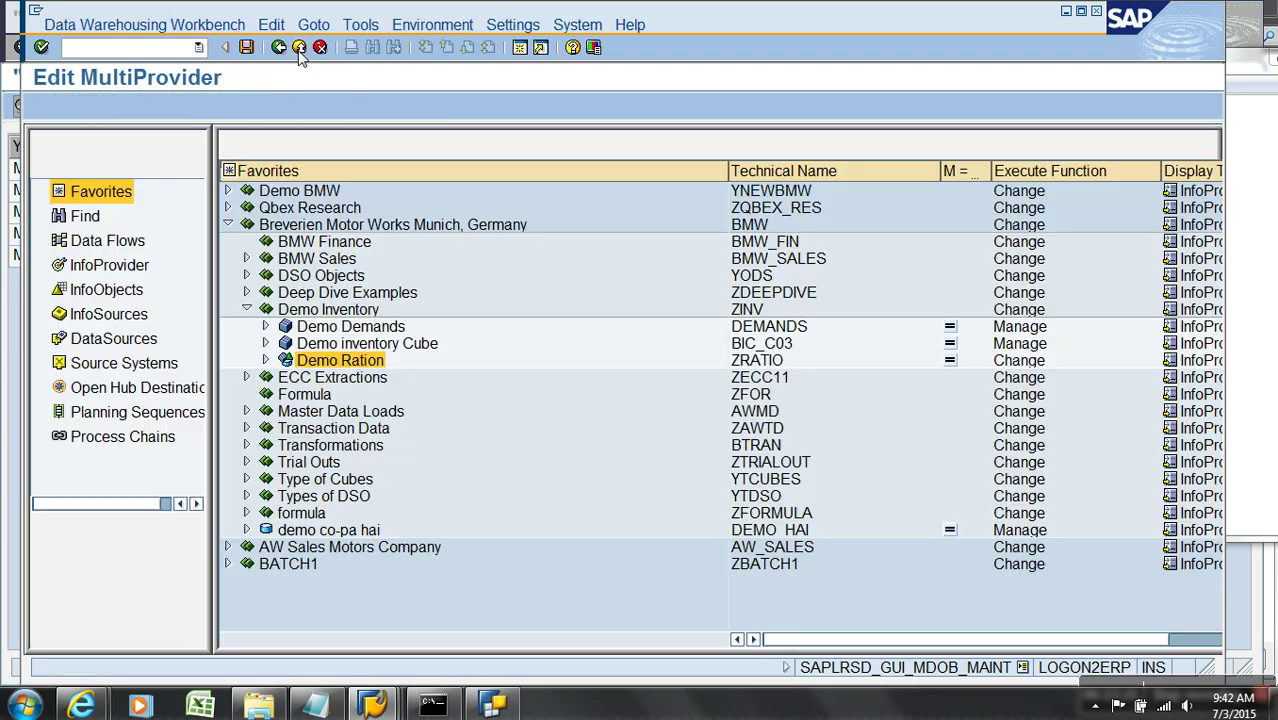
# Display the Demo Ration data including Calendar year / week, with all characteristics selected for output and no selection restrictions
pyautogui.rightClick(357, 358)
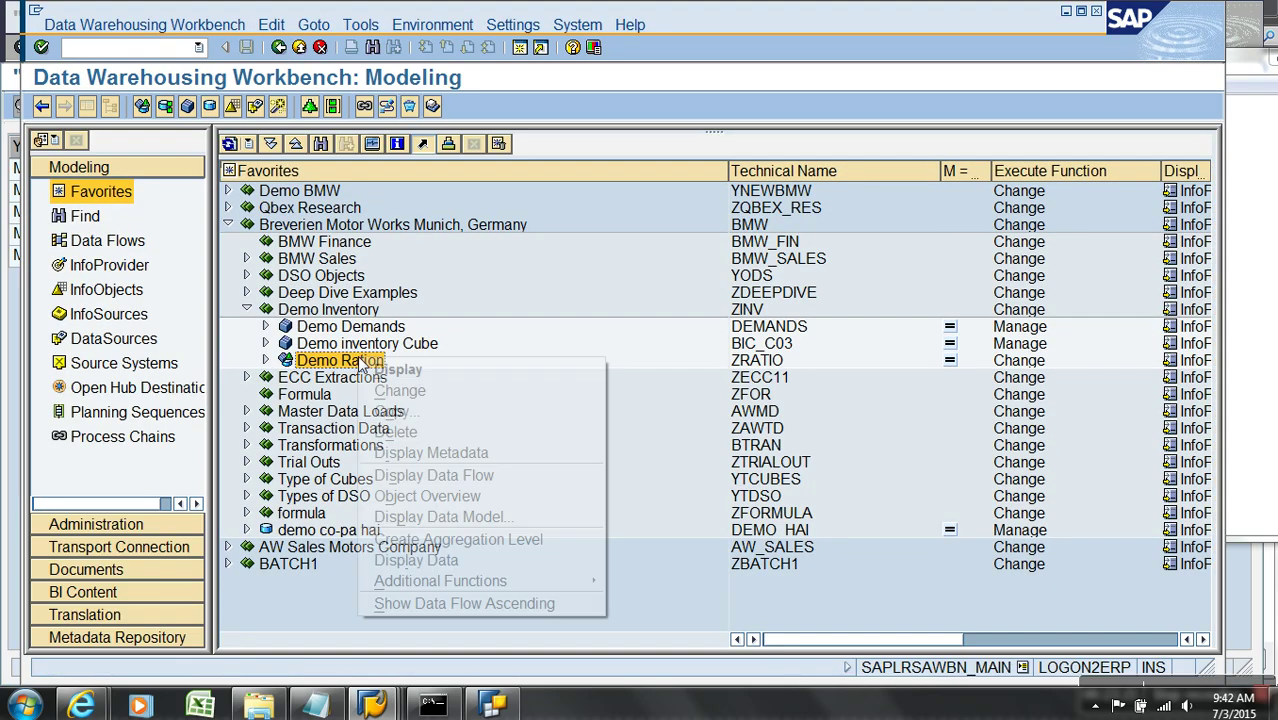
pyautogui.click(449, 563)
pyautogui.click(134, 106)
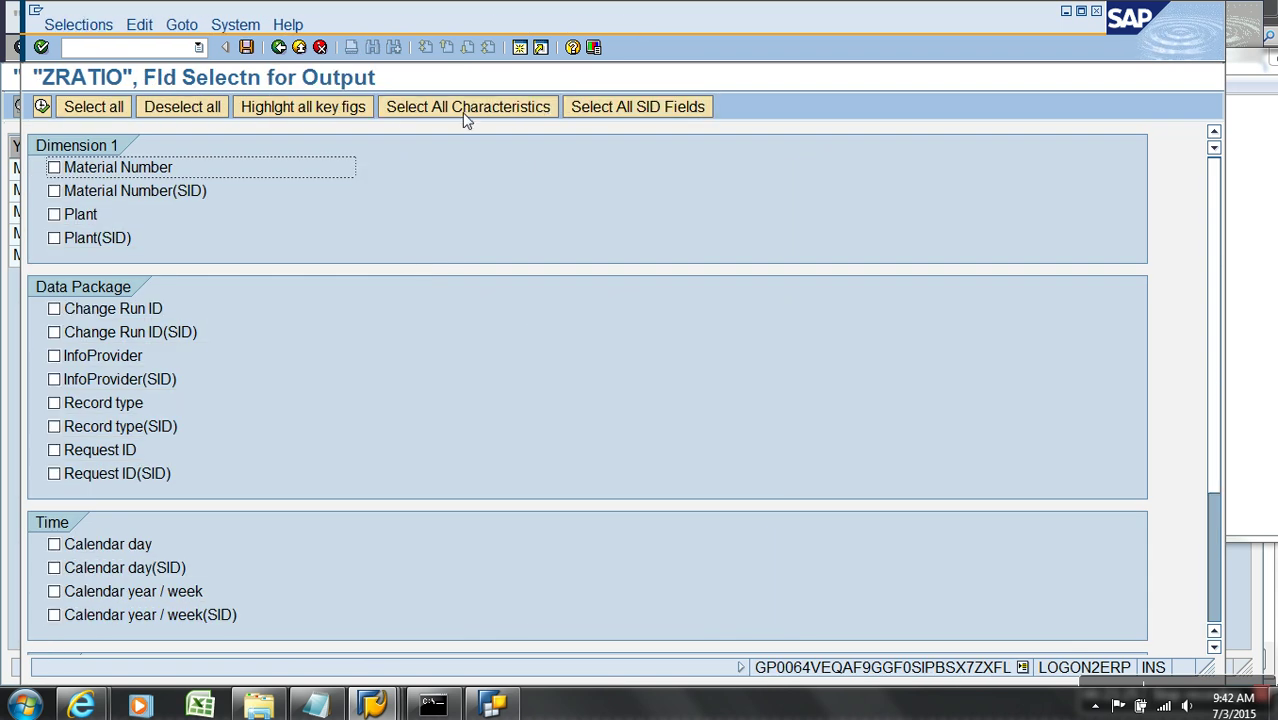
pyautogui.click(466, 107)
pyautogui.click(41, 106)
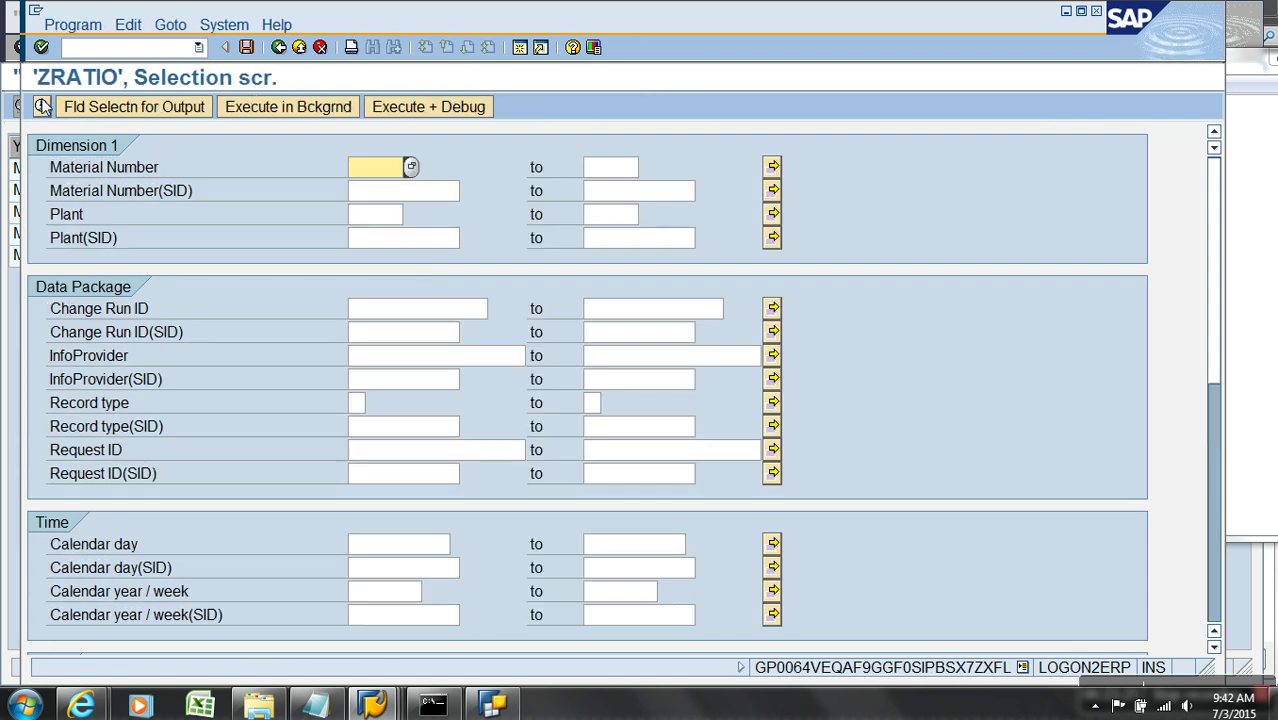
pyautogui.press('F8')
# Hide the 0CHNGID, 0INFOPROV, Record type and Request ID columns in the ZRATIO list output
pyautogui.moveTo(170, 150); pyautogui.dragTo(558, 155)
pyautogui.rightClick(555, 149)
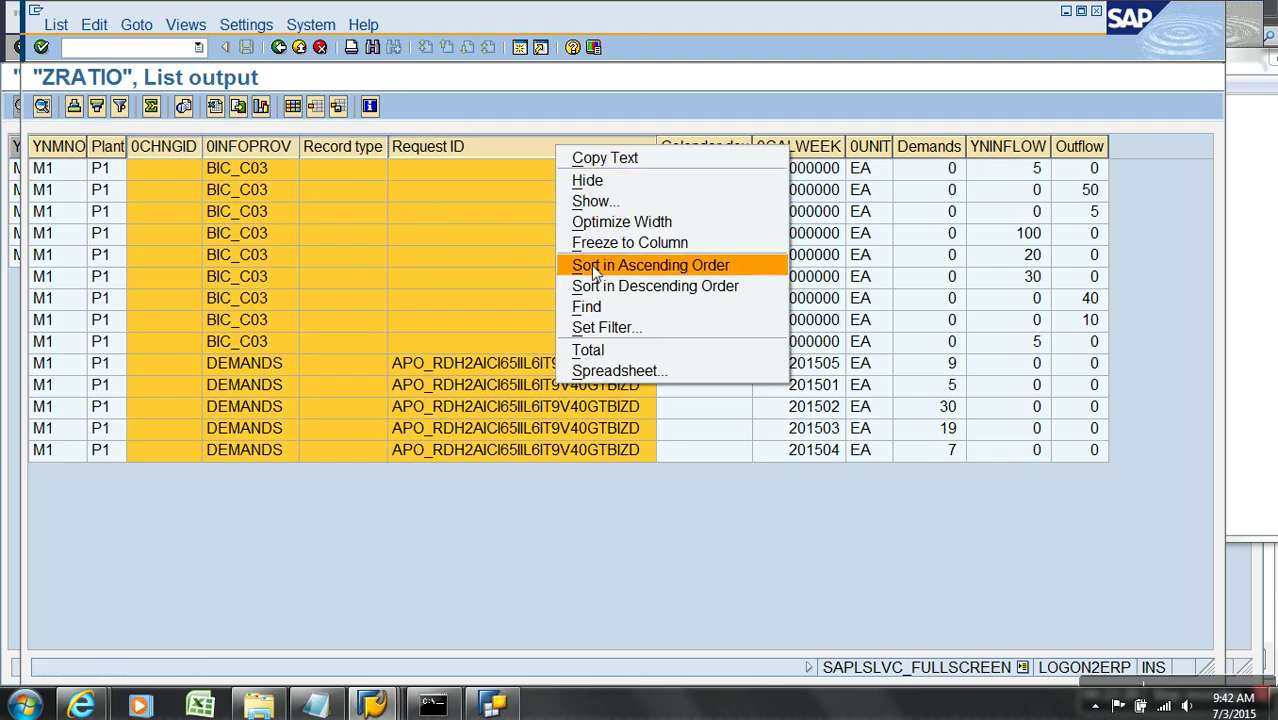
pyautogui.click(602, 182)
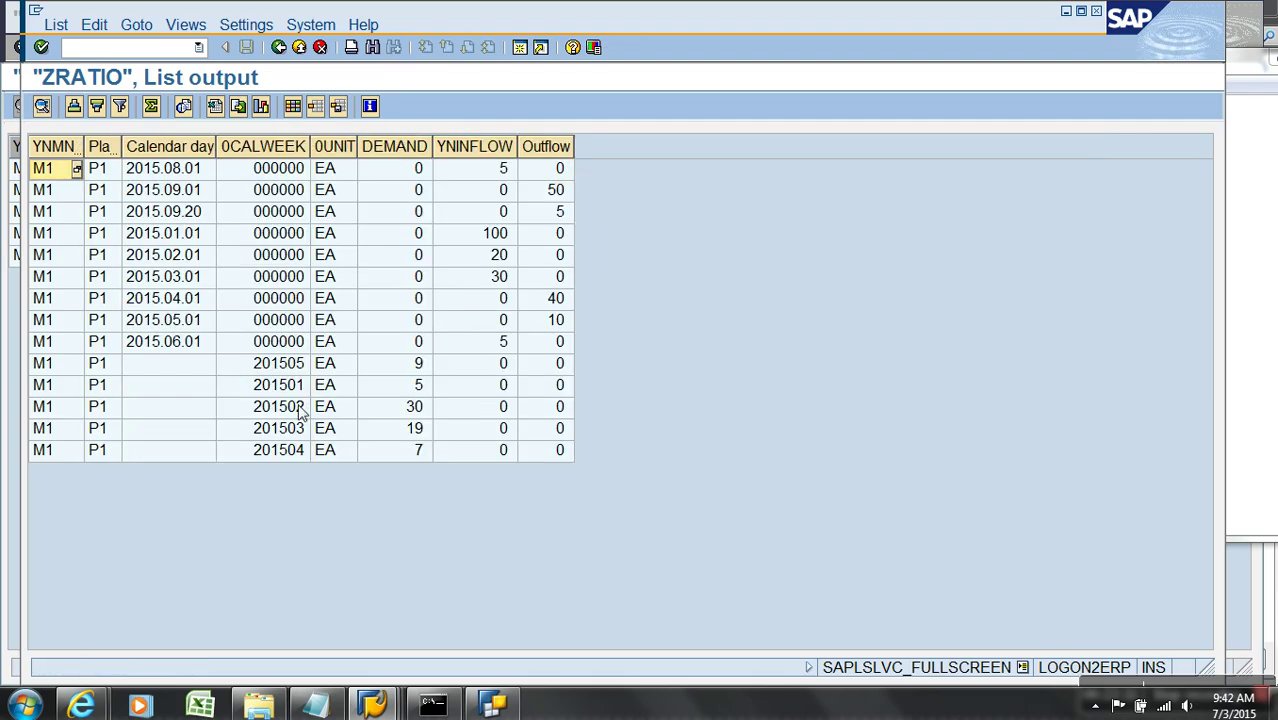
# Check the calendar week values of the demand rows and sort the list in ascending order by material and plant
pyautogui.click(282, 366)
pyautogui.click(294, 455)
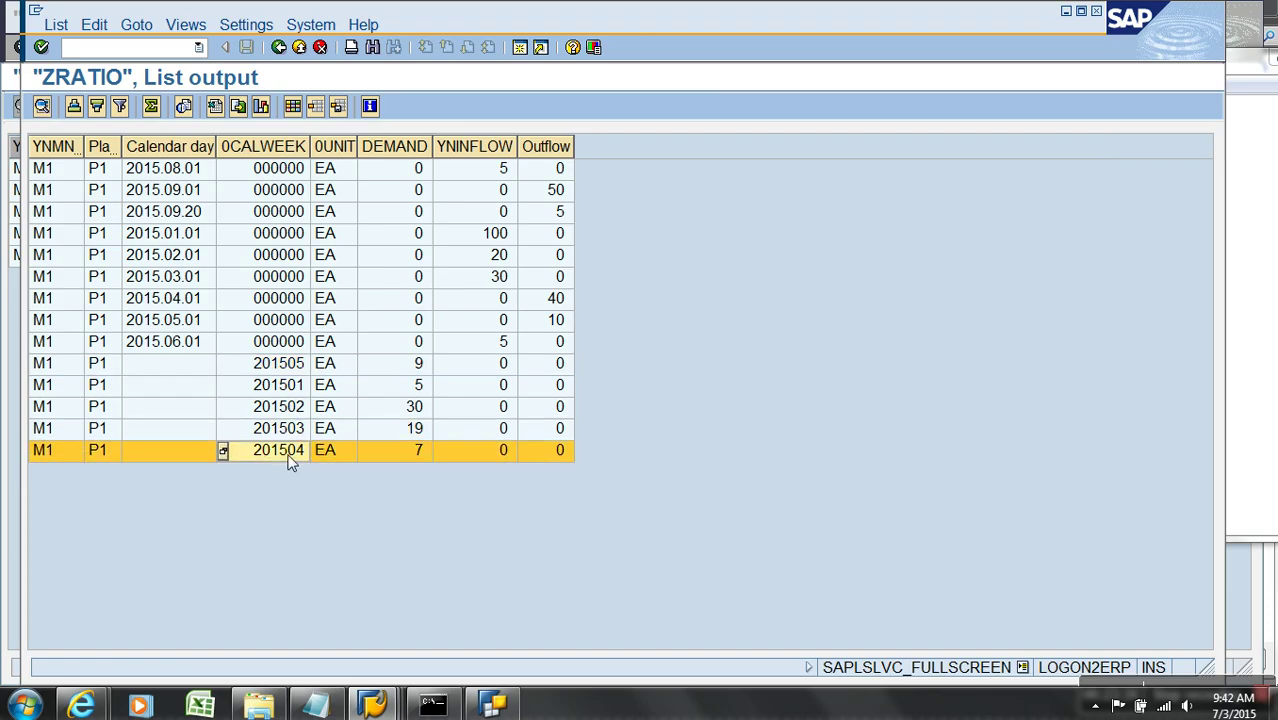
pyautogui.moveTo(70, 152); pyautogui.dragTo(113, 155)
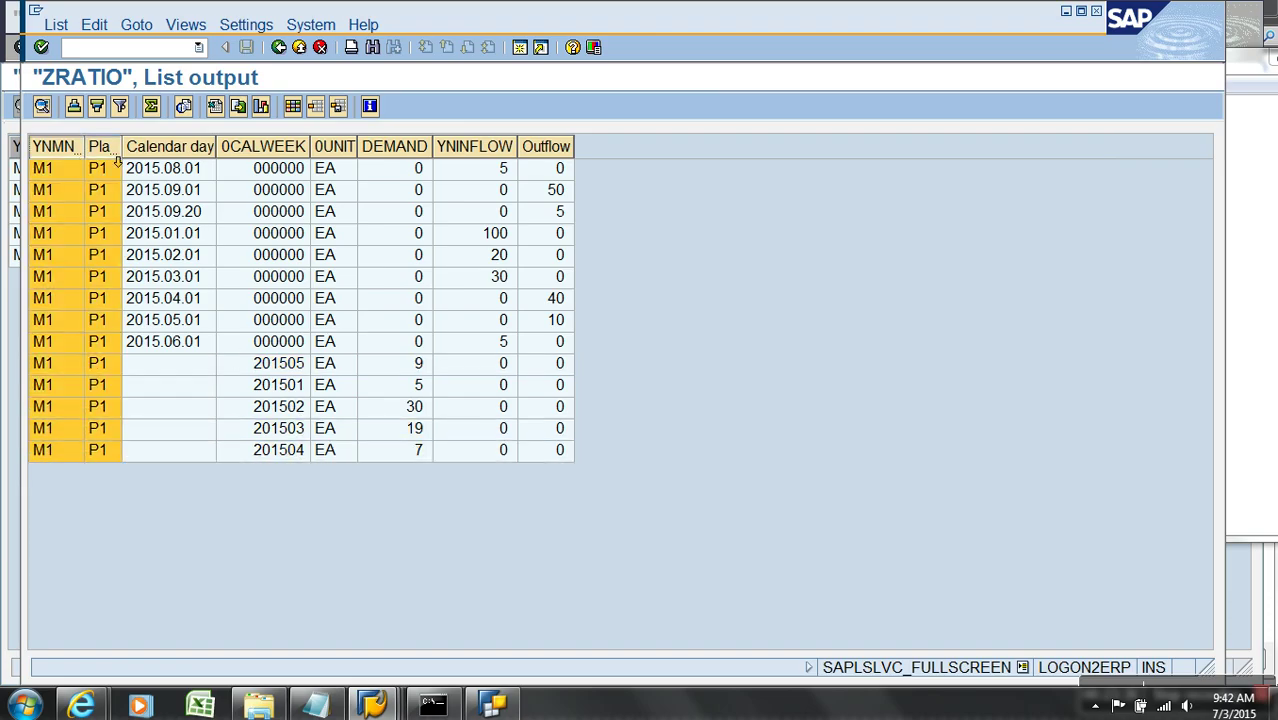
pyautogui.click(74, 107)
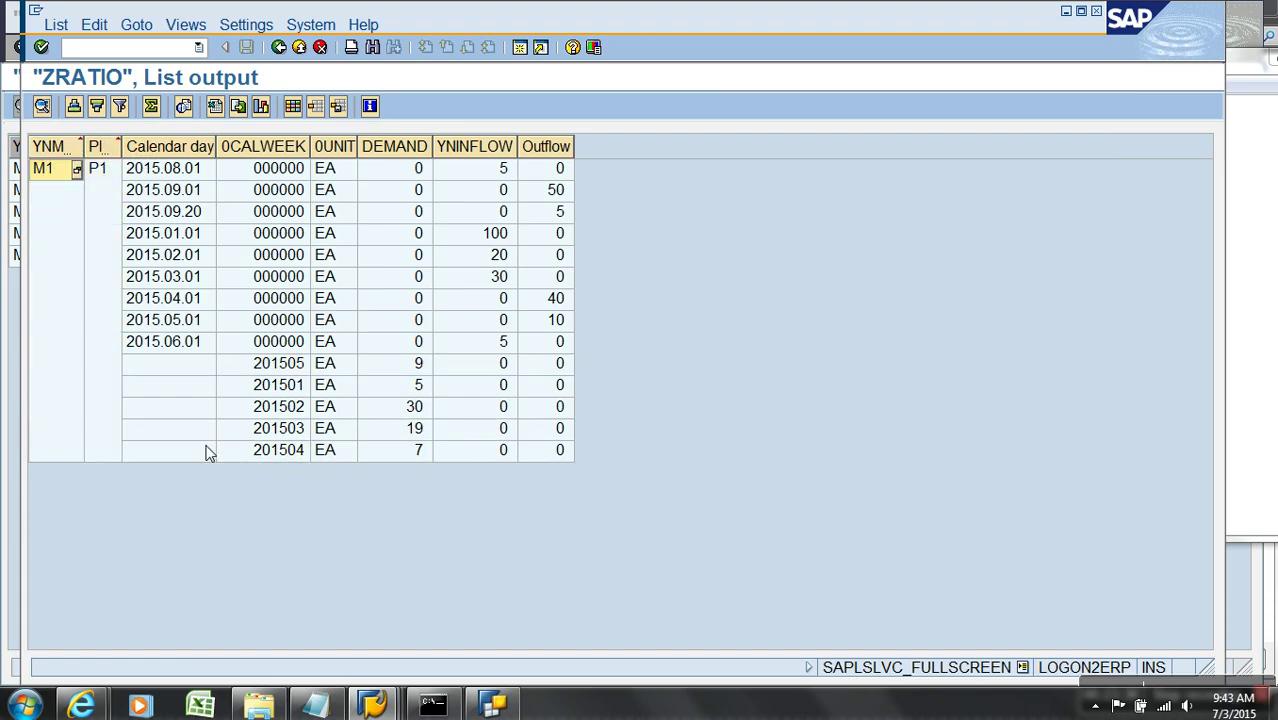
pyautogui.click(187, 157)
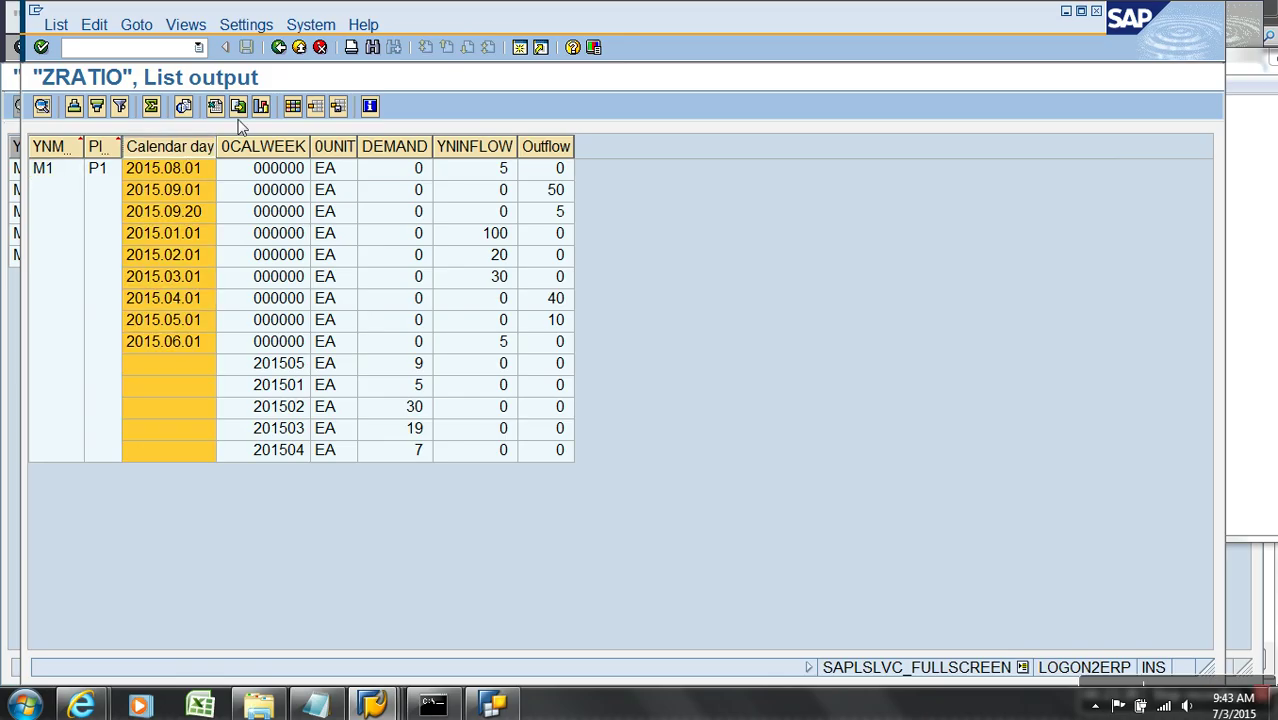
# Rerun the ZRATIO list with only Material Number, Plant, Calendar year / week, Demands, Inflow Stock and Outflow selected for output
pyautogui.click(279, 47)
pyautogui.click(130, 107)
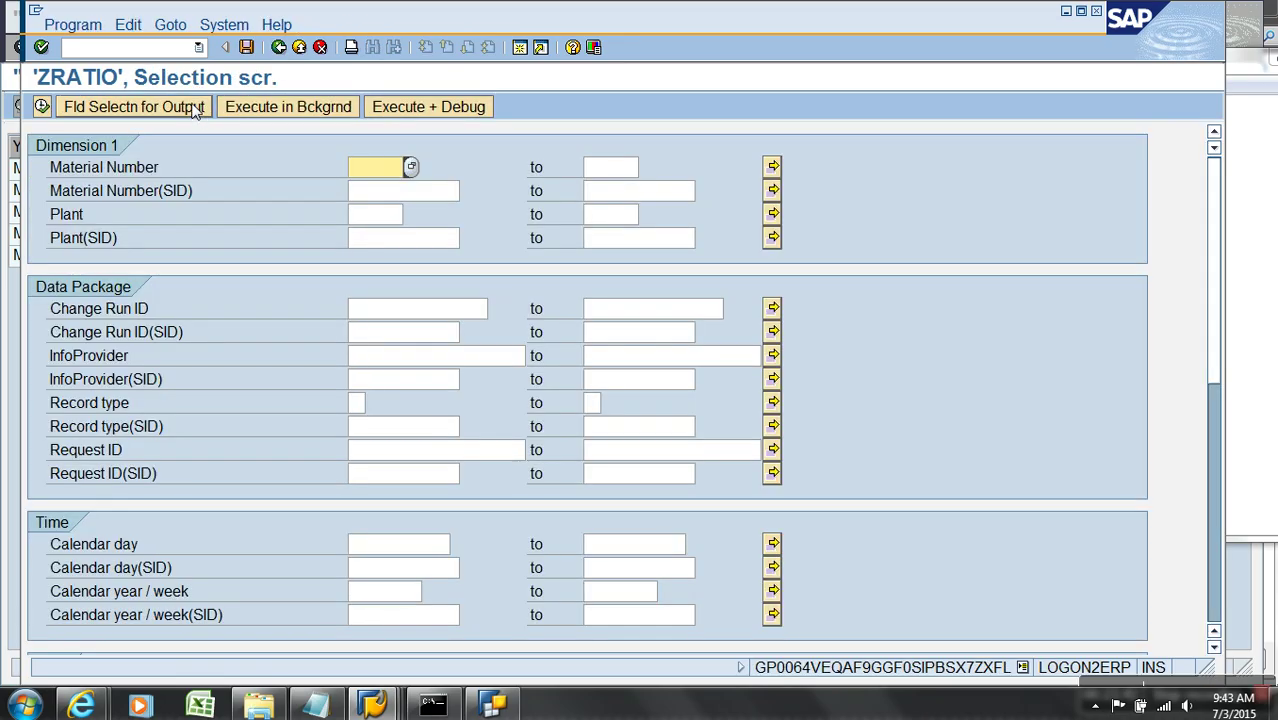
pyautogui.click(182, 110)
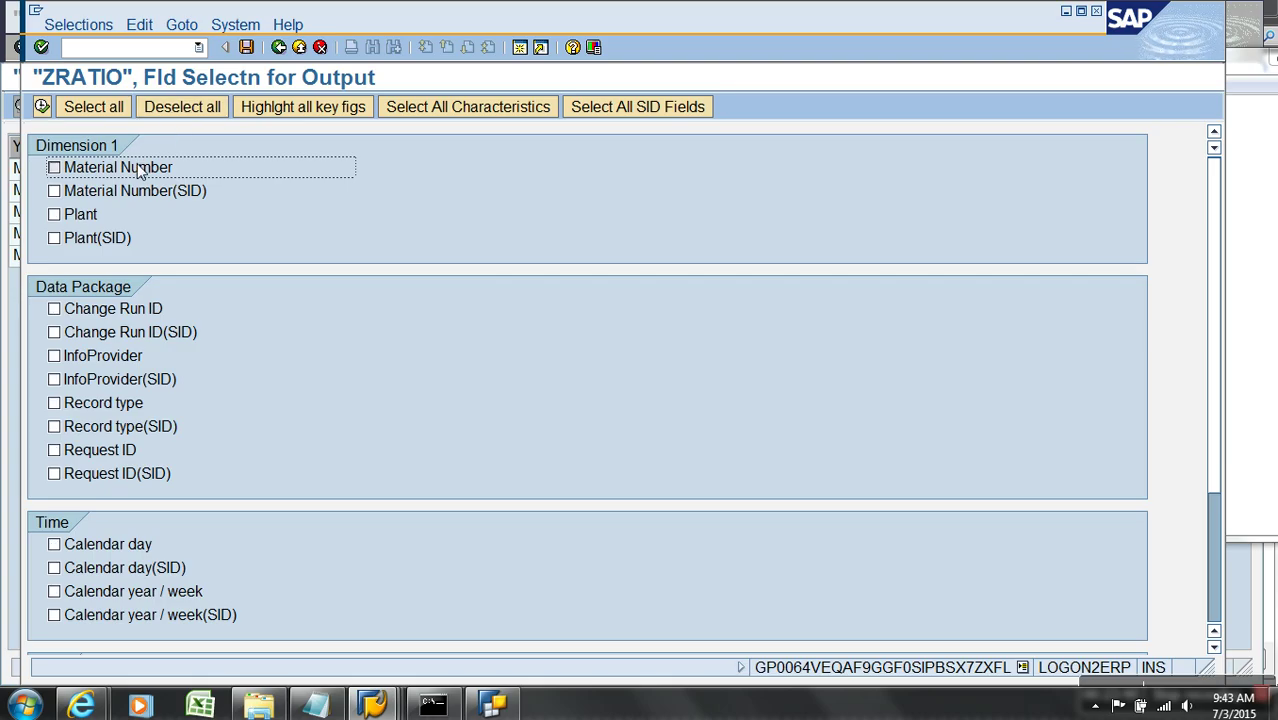
pyautogui.click(88, 216)
pyautogui.click(88, 218)
pyautogui.scroll(-3, 186, 451)
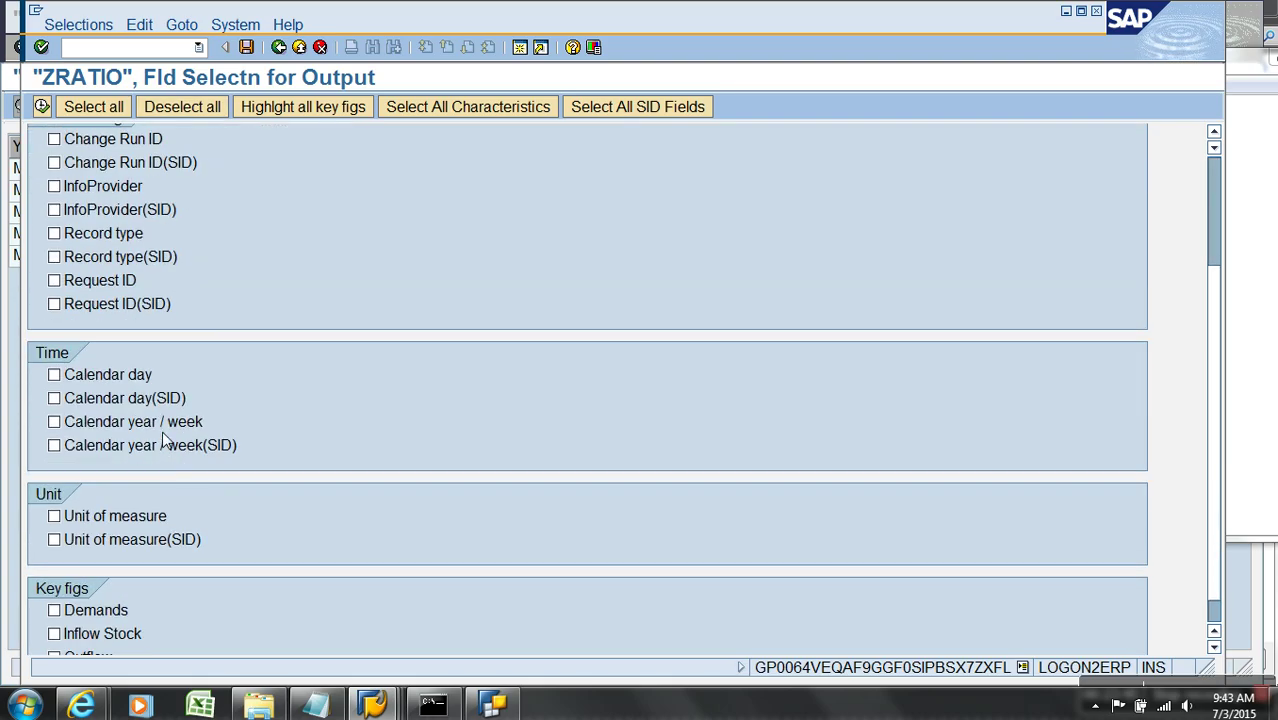
pyautogui.click(165, 422)
pyautogui.scroll(-1, 195, 499)
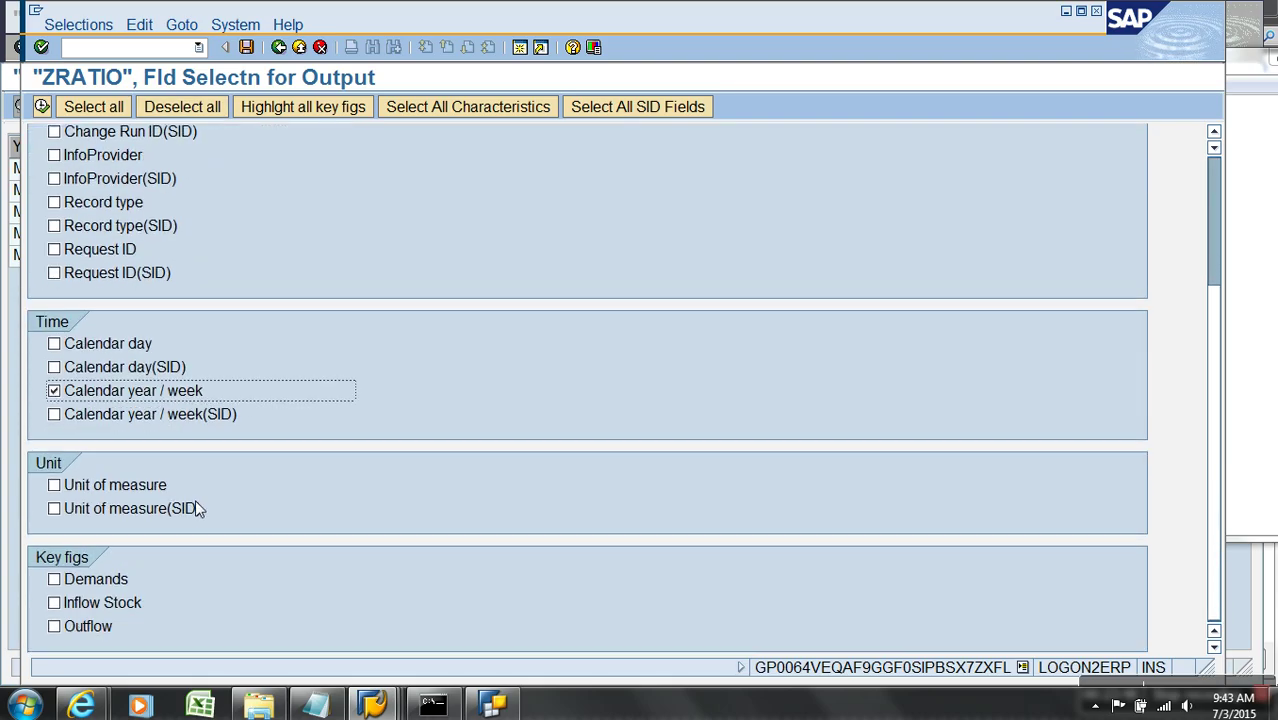
pyautogui.click(116, 588)
pyautogui.click(104, 602)
pyautogui.click(93, 628)
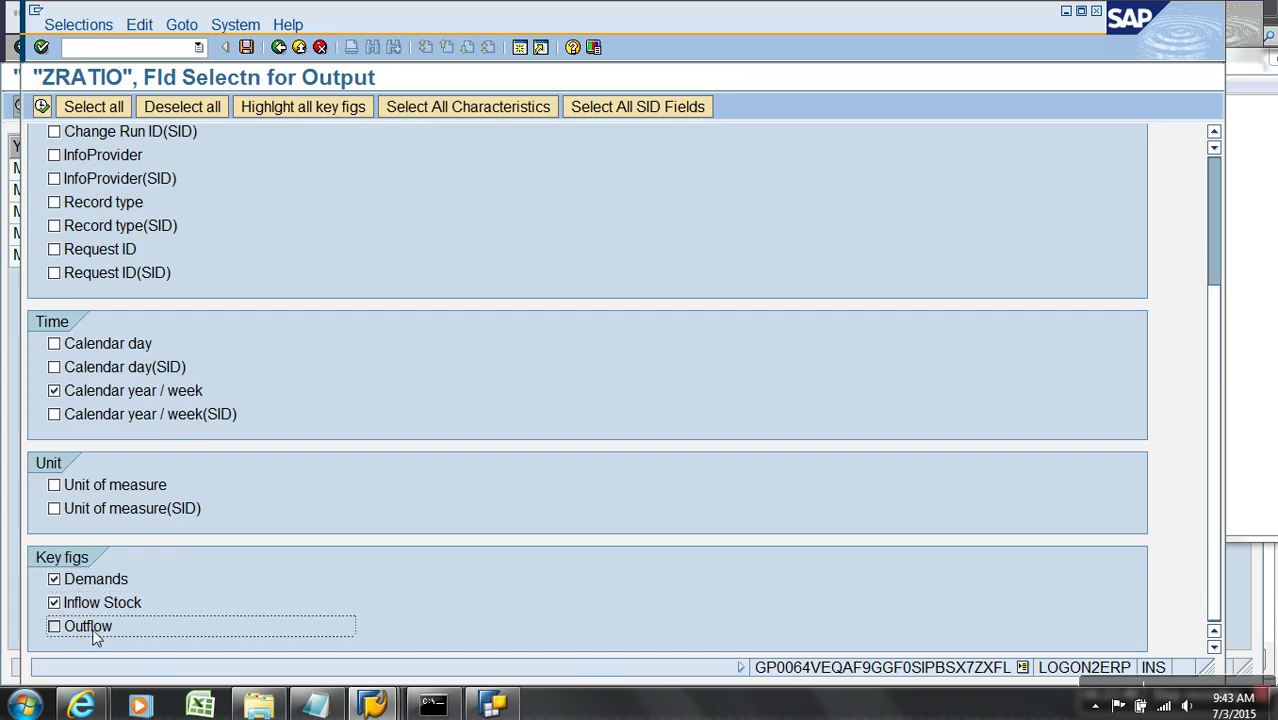
pyautogui.click(41, 107)
pyautogui.press('F8')
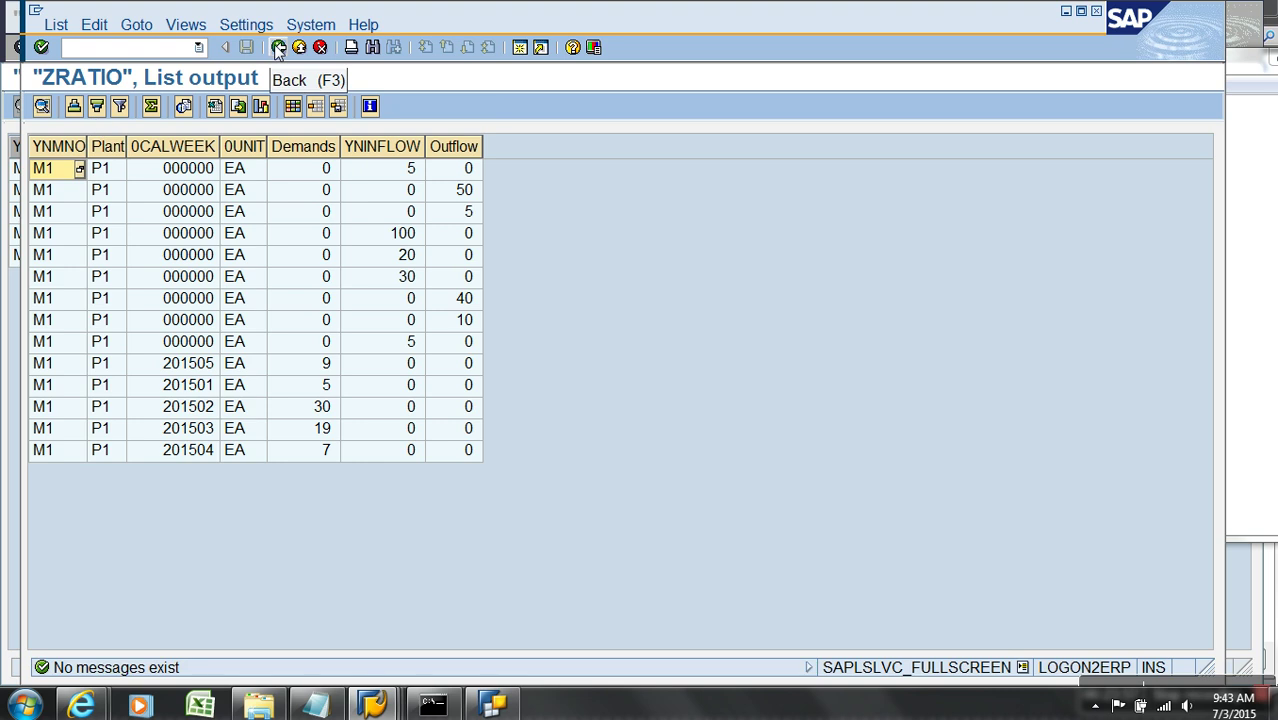
# Rerun the list output with Use DB aggregation enabled and examine the aggregated rows per calendar week
pyautogui.click(278, 47)
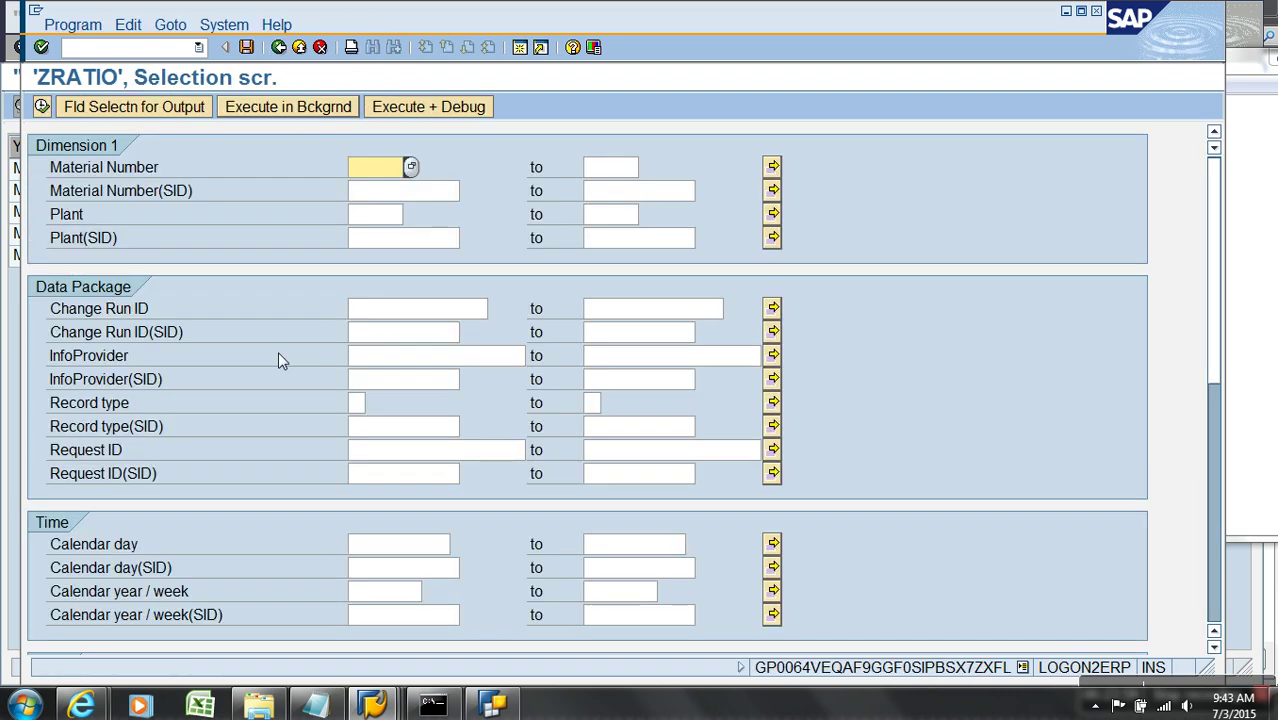
pyautogui.scroll(-6, 280, 360)
pyautogui.scroll(-1, 243, 518)
pyautogui.click(180, 474)
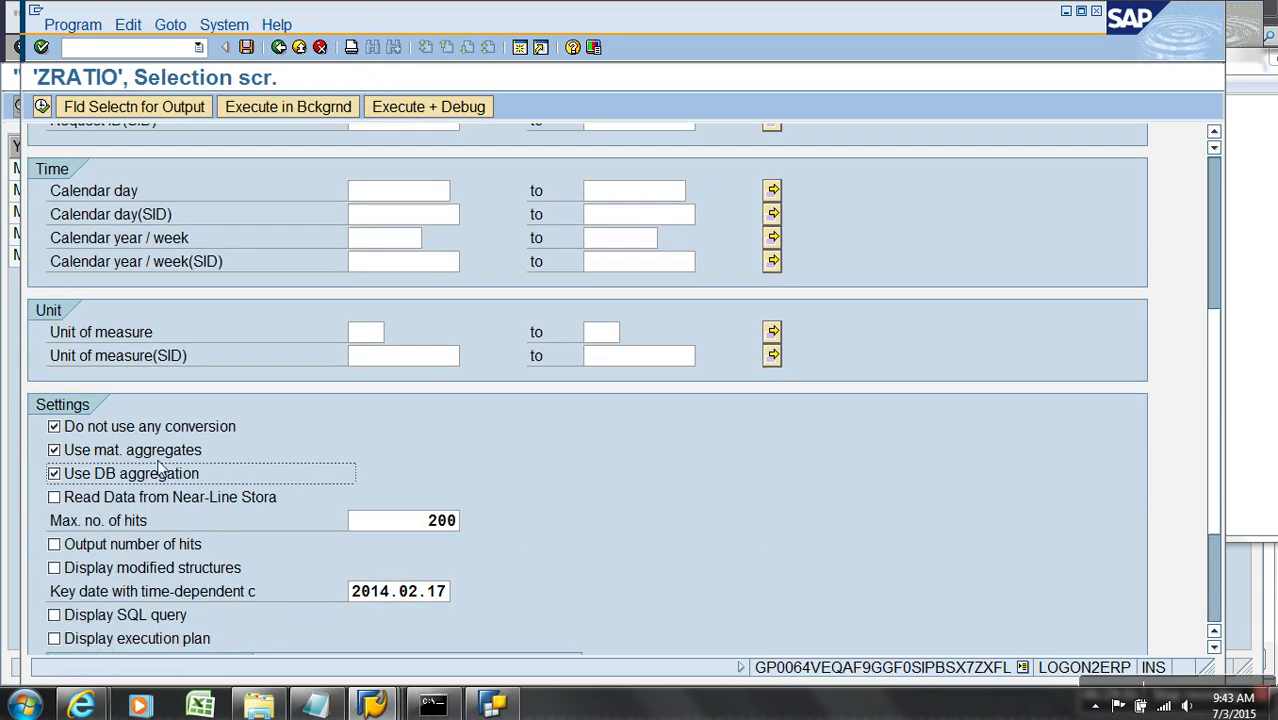
pyautogui.click(42, 107)
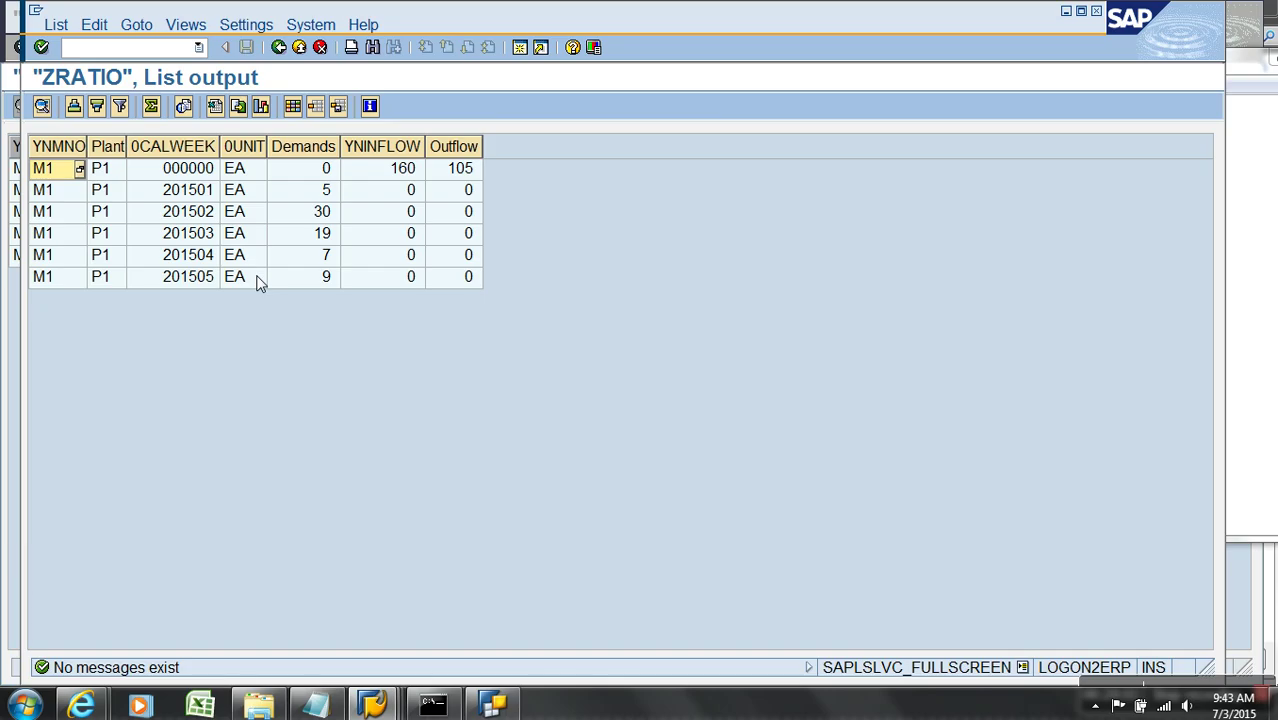
pyautogui.click(191, 175)
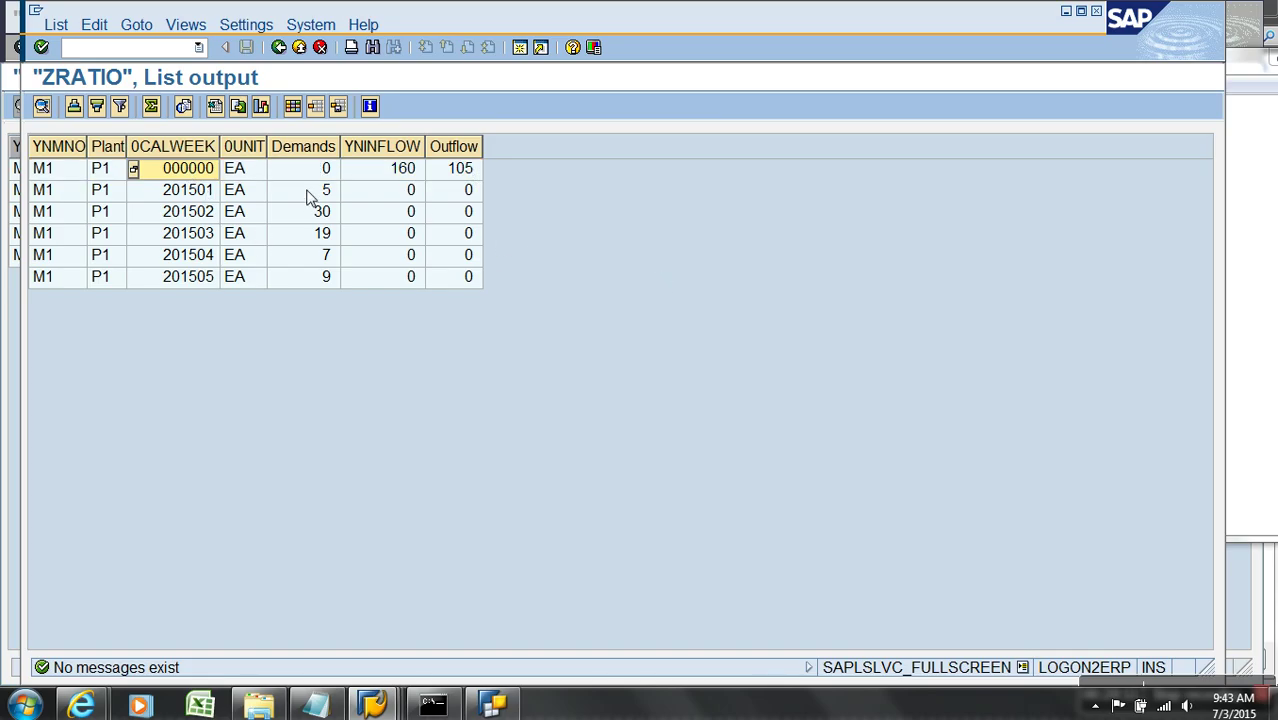
pyautogui.moveTo(72, 160); pyautogui.dragTo(456, 150)
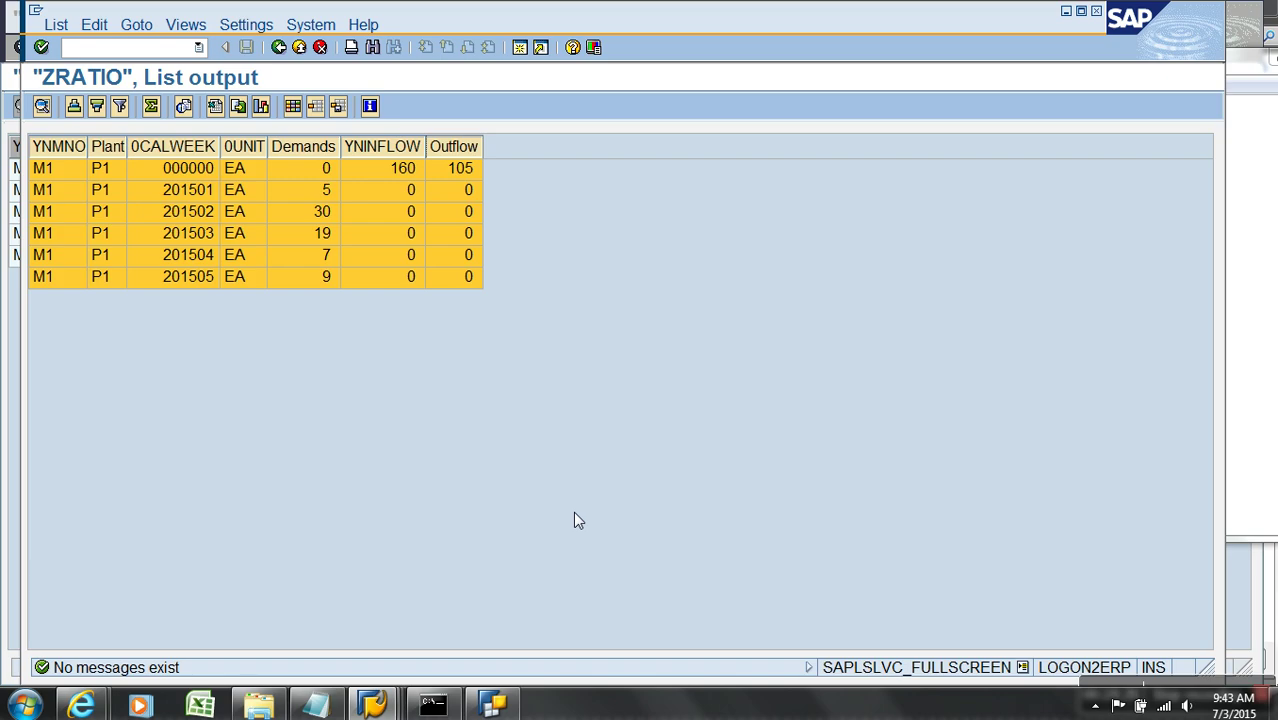
# Switch to BEx Query Designer and start a new query on the ZRATIO Demo Ration InfoProvider
pyautogui.click(667, 411)
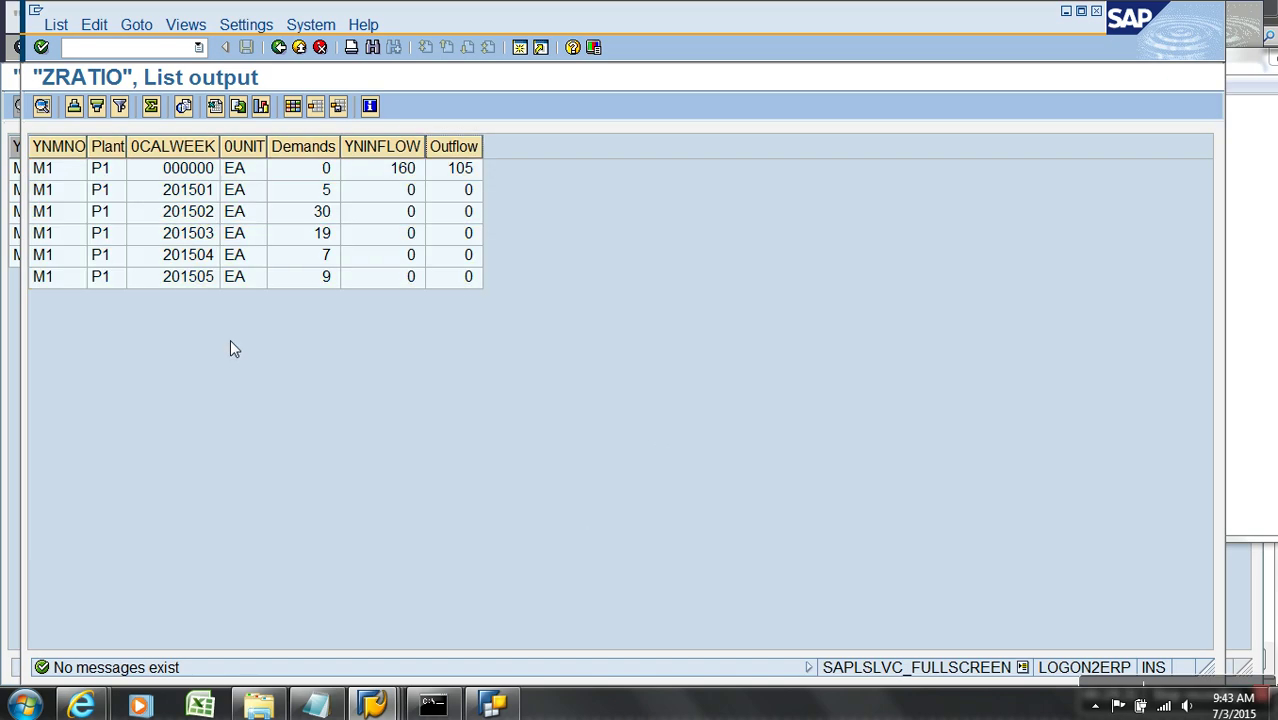
pyautogui.click(484, 707)
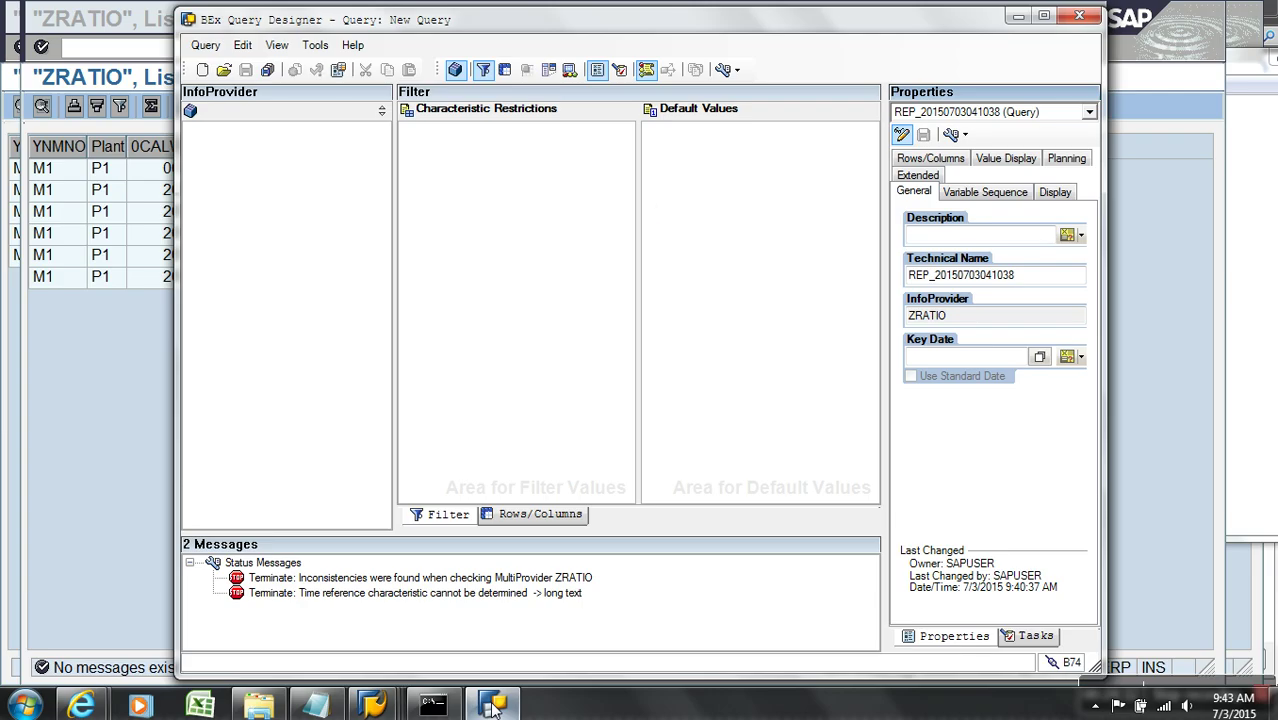
pyautogui.click(223, 71)
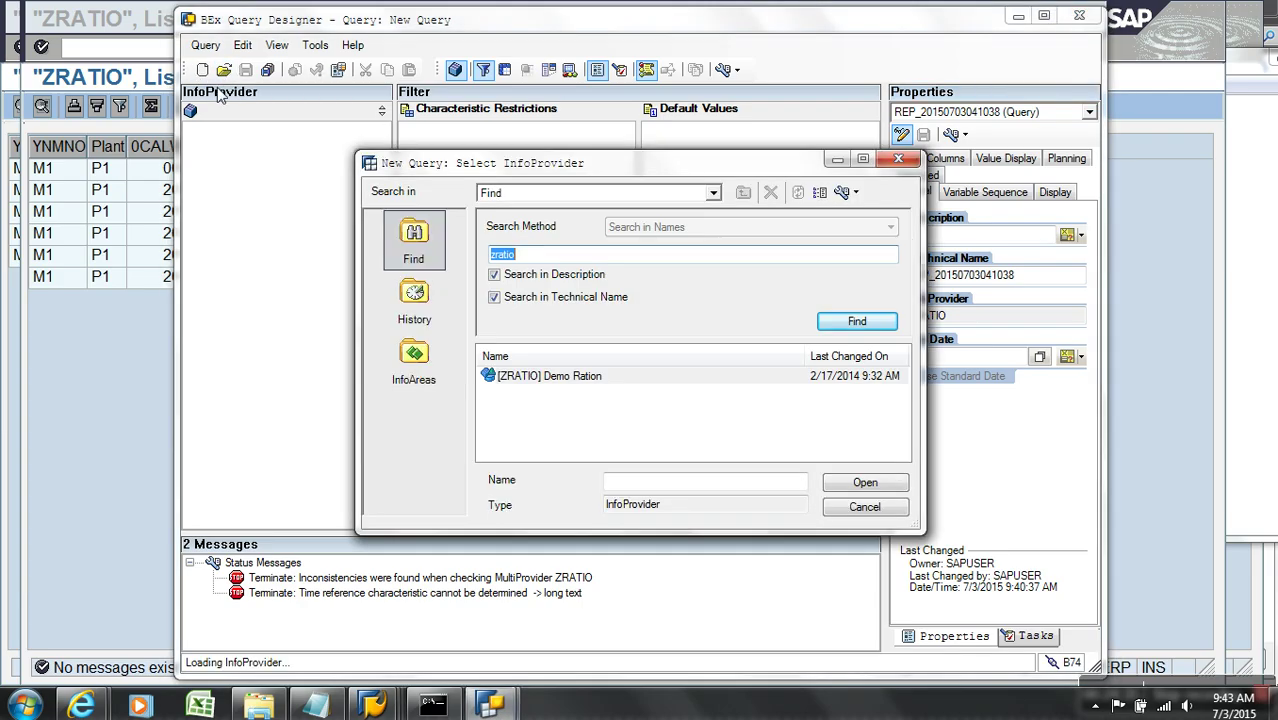
pyautogui.click(549, 376)
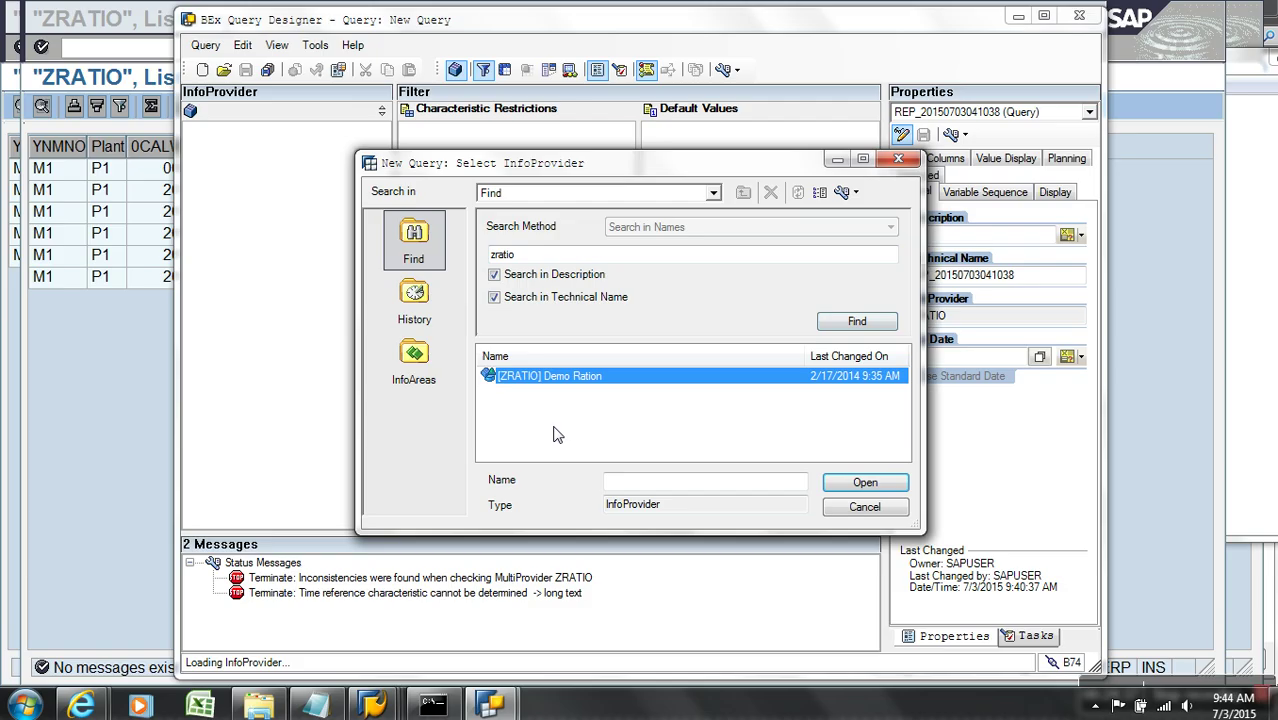
pyautogui.doubleClick(578, 378)
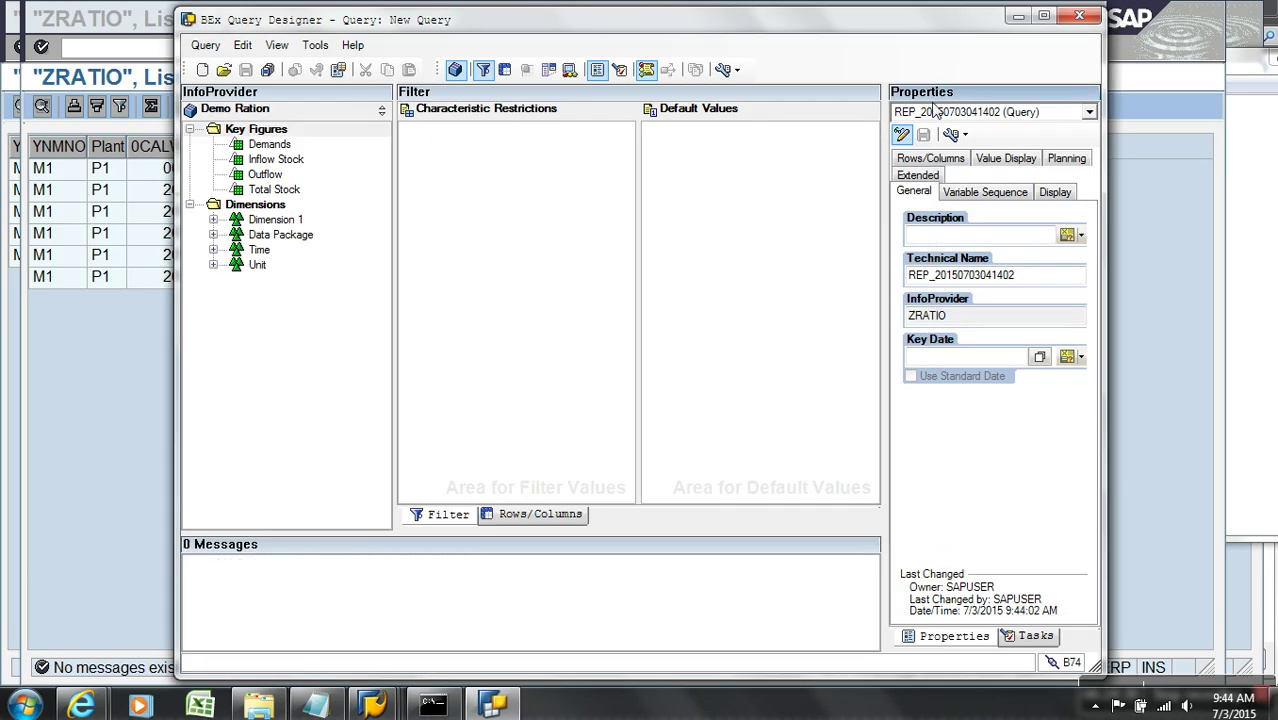
# Add Plant, Material Number and Calendar year / week, in that order, to the query rows
pyautogui.click(528, 516)
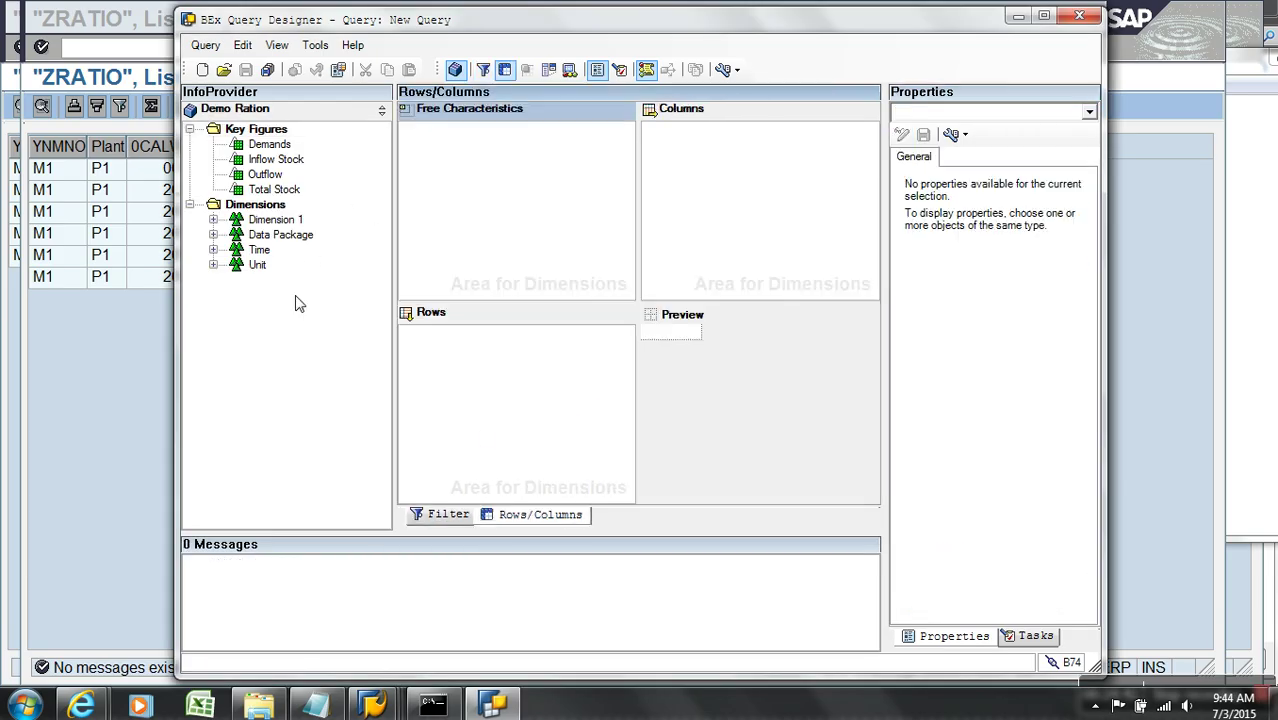
pyautogui.click(215, 222)
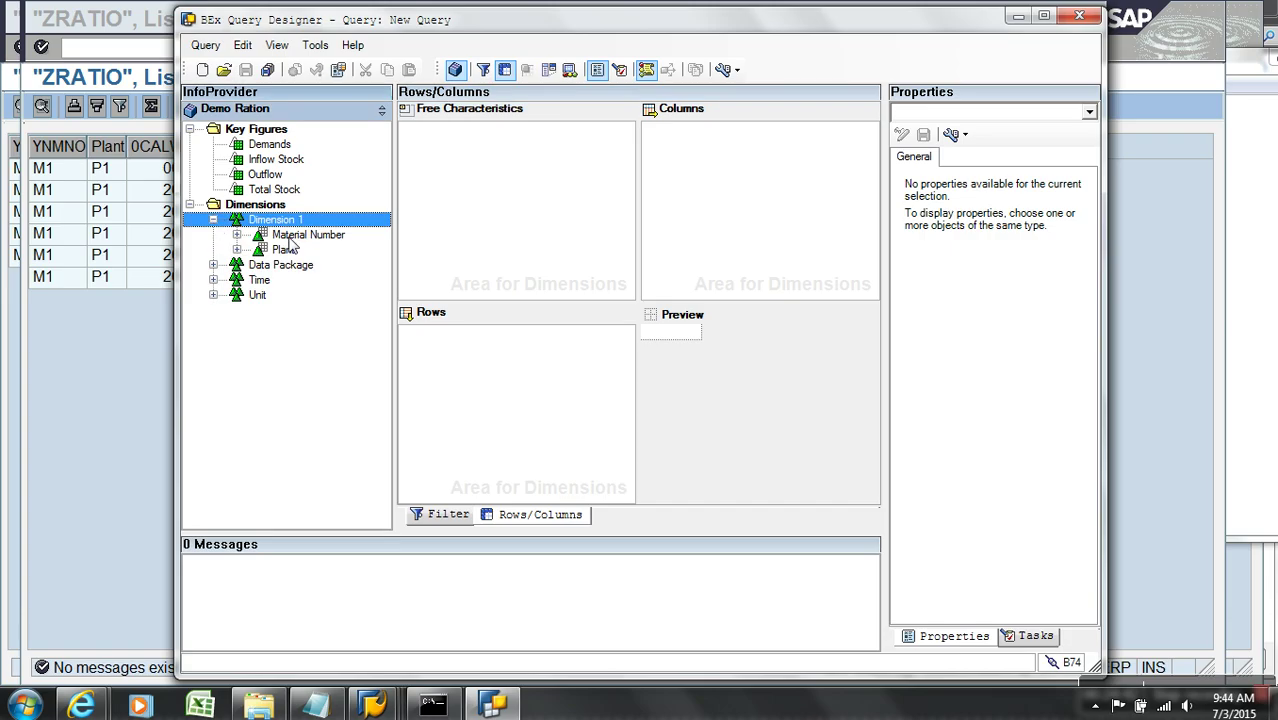
pyautogui.moveTo(285, 251); pyautogui.dragTo(445, 355)
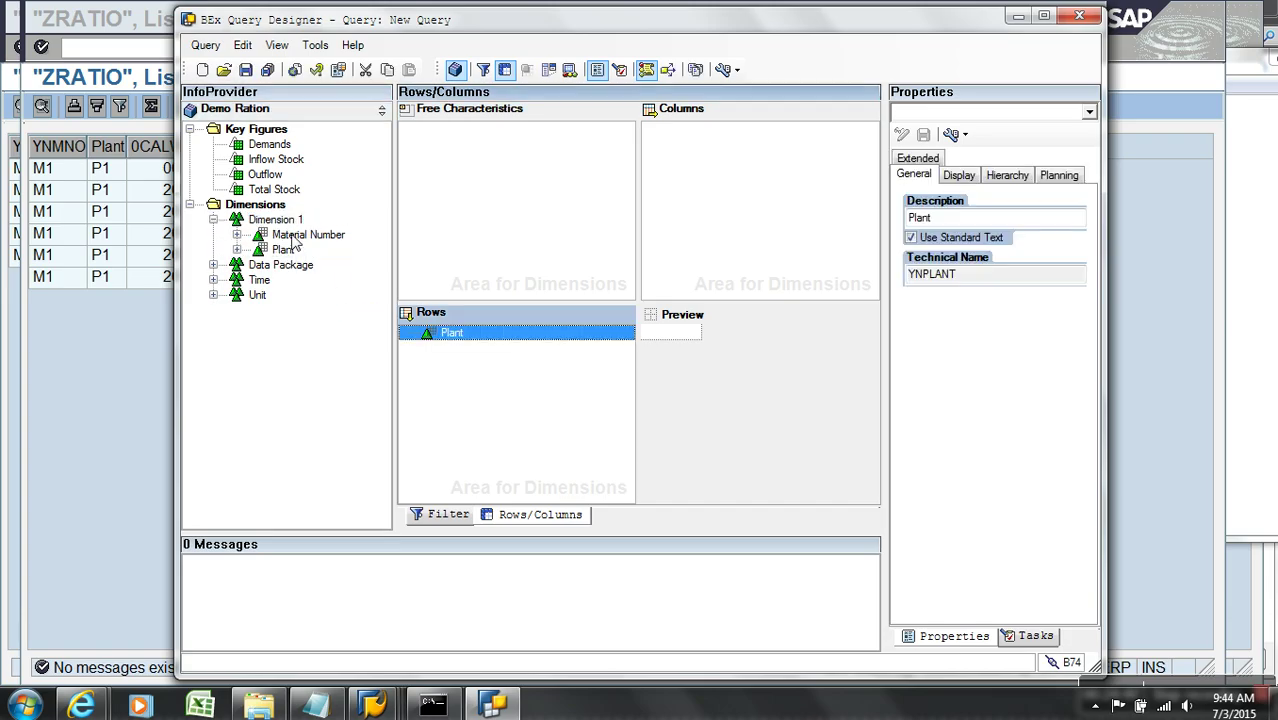
pyautogui.moveTo(308, 236); pyautogui.dragTo(430, 347)
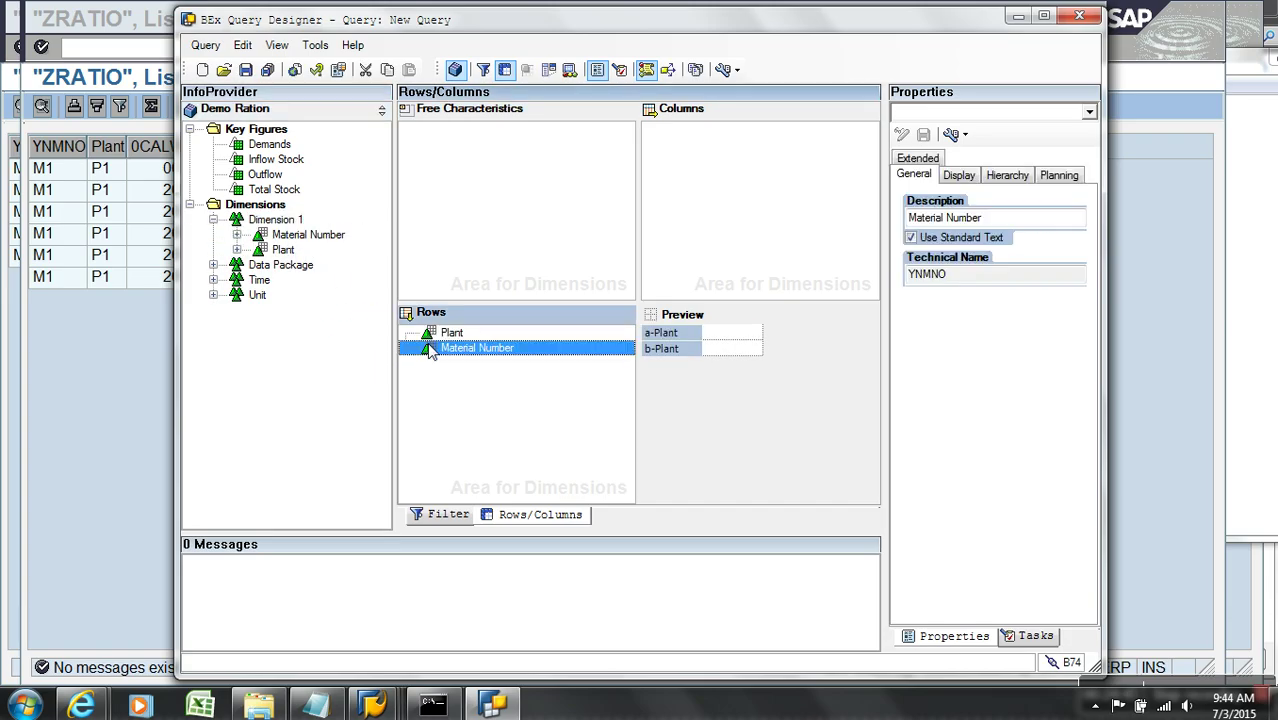
pyautogui.click(214, 281)
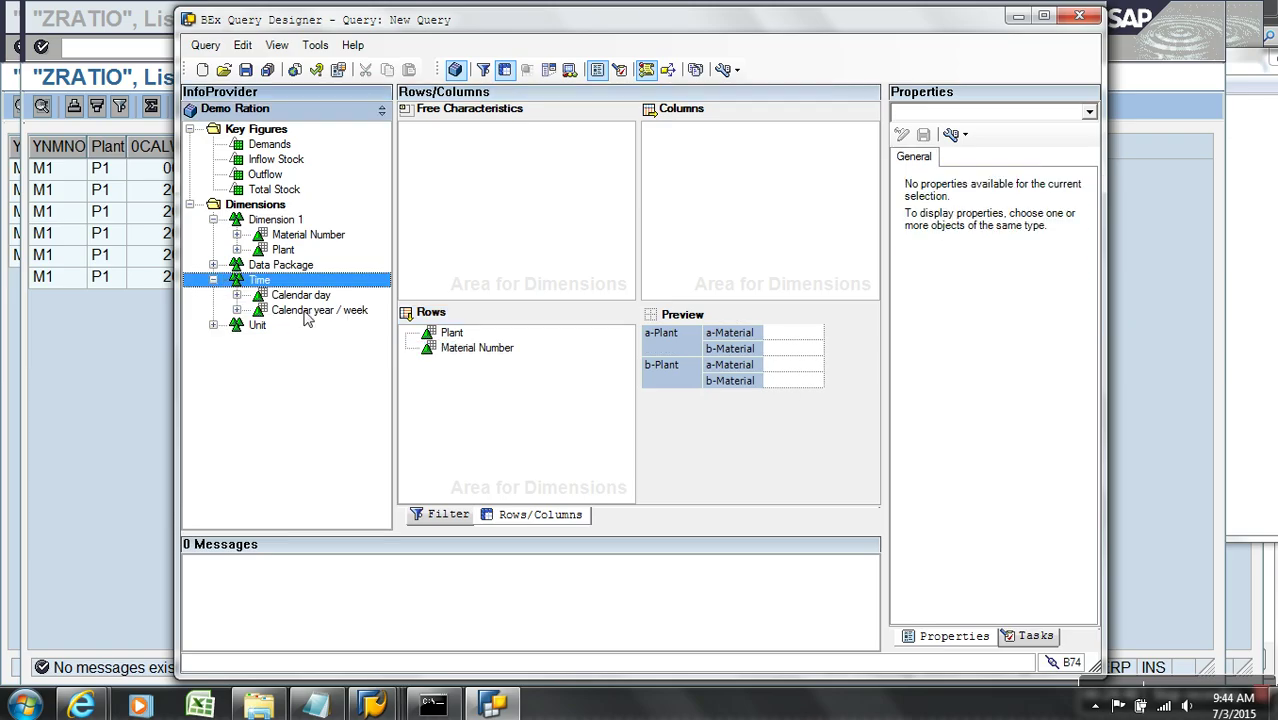
pyautogui.moveTo(308, 313); pyautogui.dragTo(456, 364)
# Add the Total Stock and Demands key figures to the query columns and check them against the ZRATIO list output
pyautogui.moveTo(272, 190); pyautogui.dragTo(680, 171)
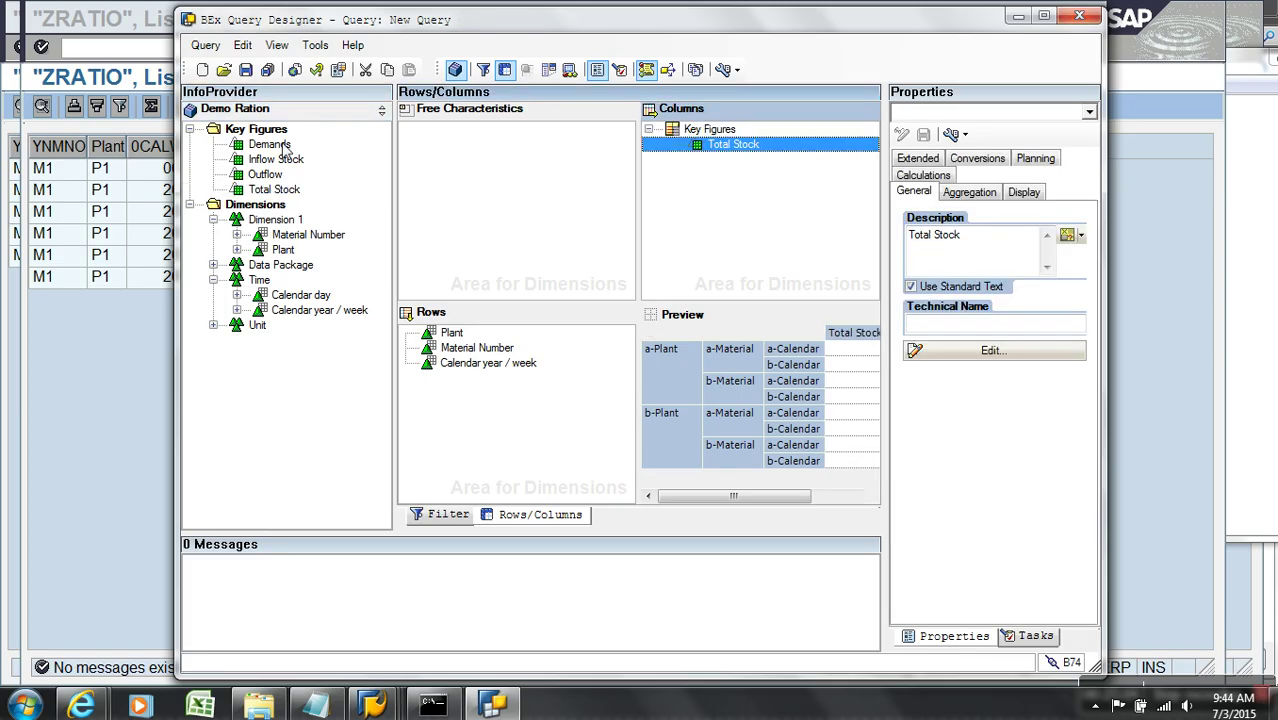
pyautogui.moveTo(270, 144); pyautogui.dragTo(712, 152)
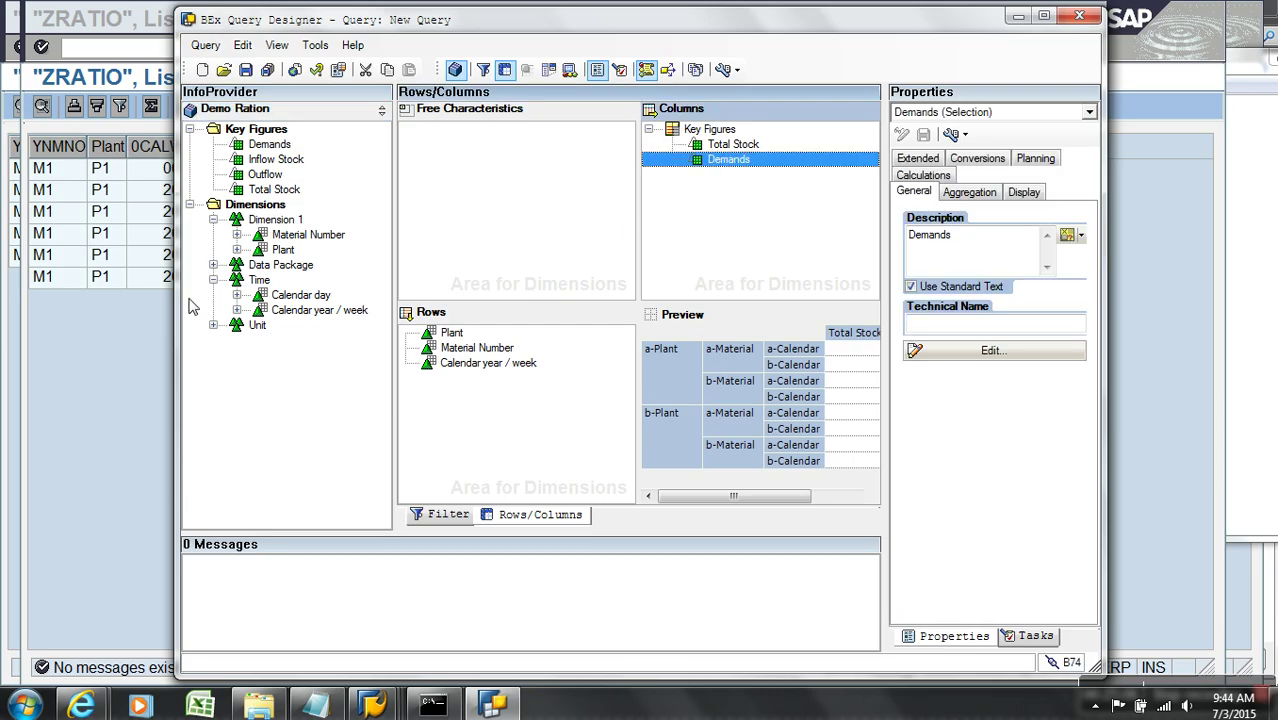
pyautogui.click(114, 353)
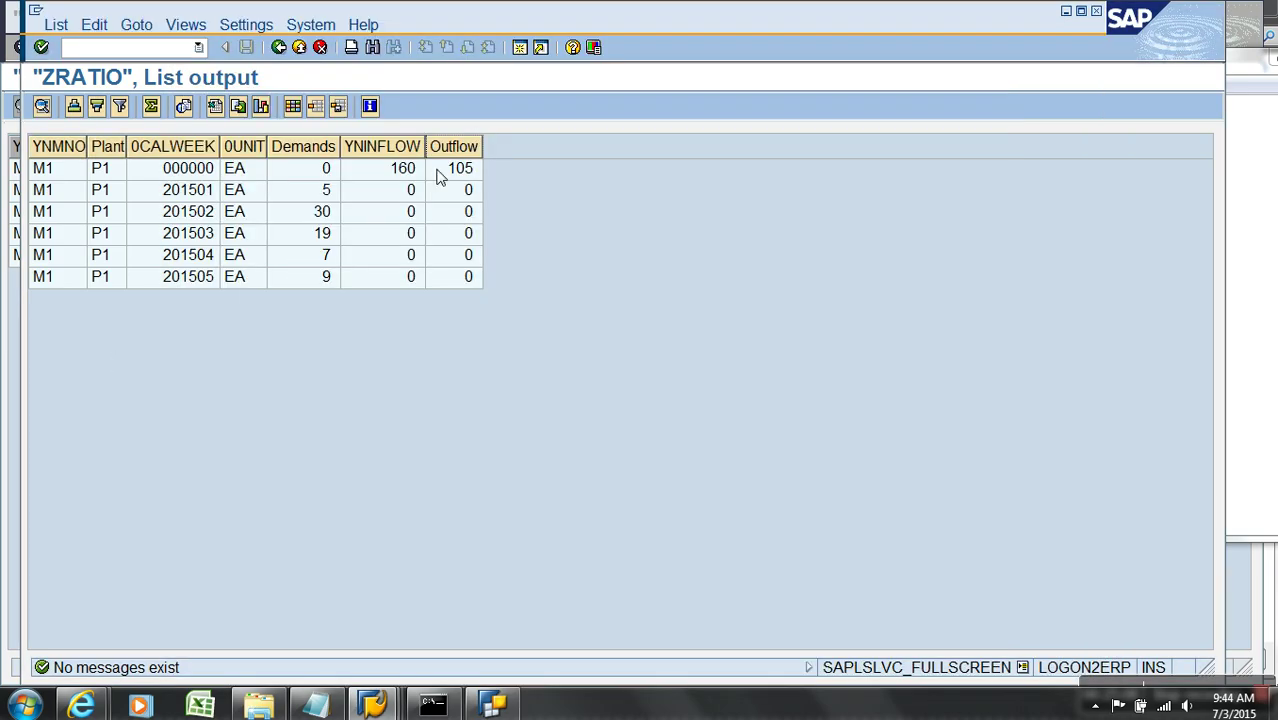
pyautogui.hotkey('alt', 'Tab')
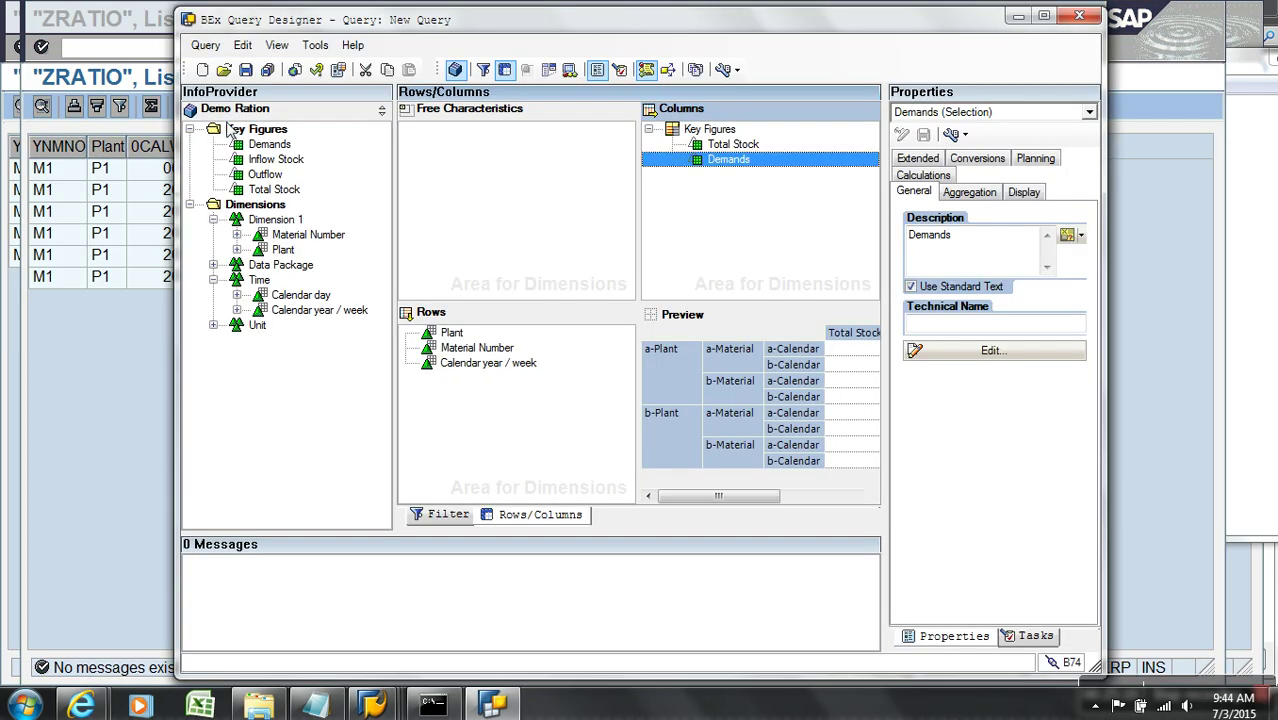
# Save the query with the description demand and the technical name DEMAND9
pyautogui.click(245, 69)
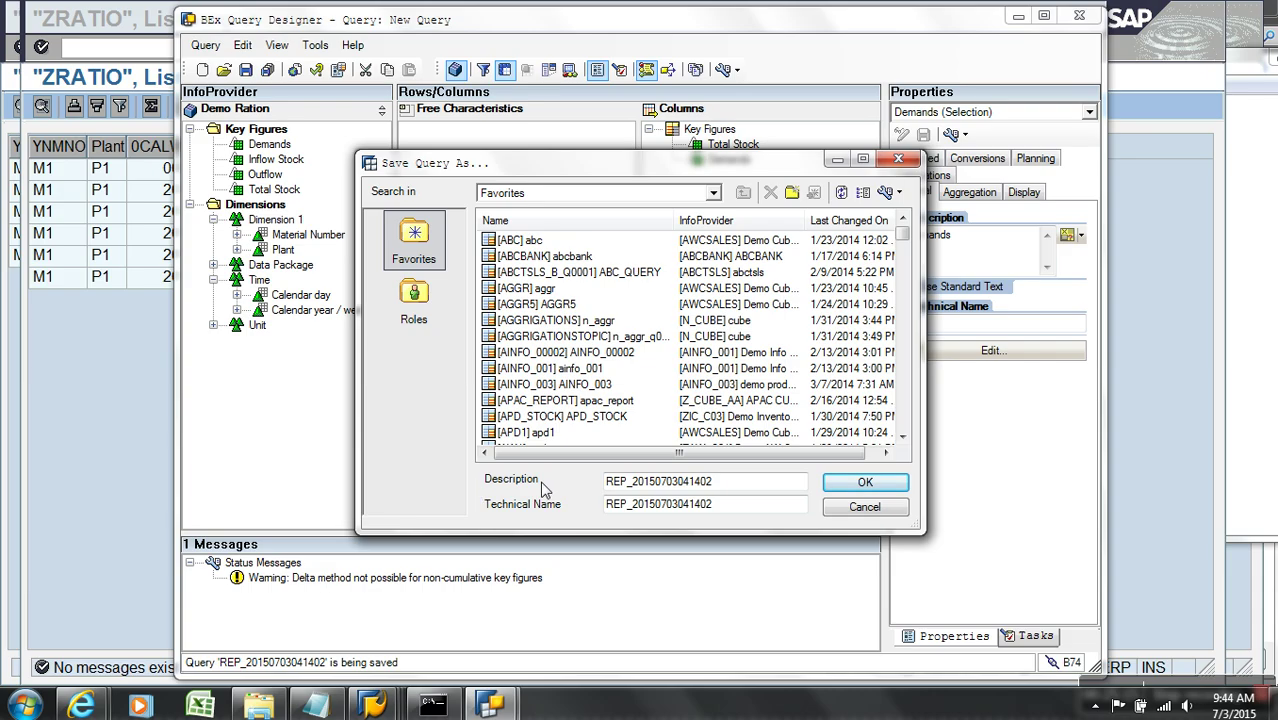
pyautogui.moveTo(712, 481); pyautogui.dragTo(548, 489)
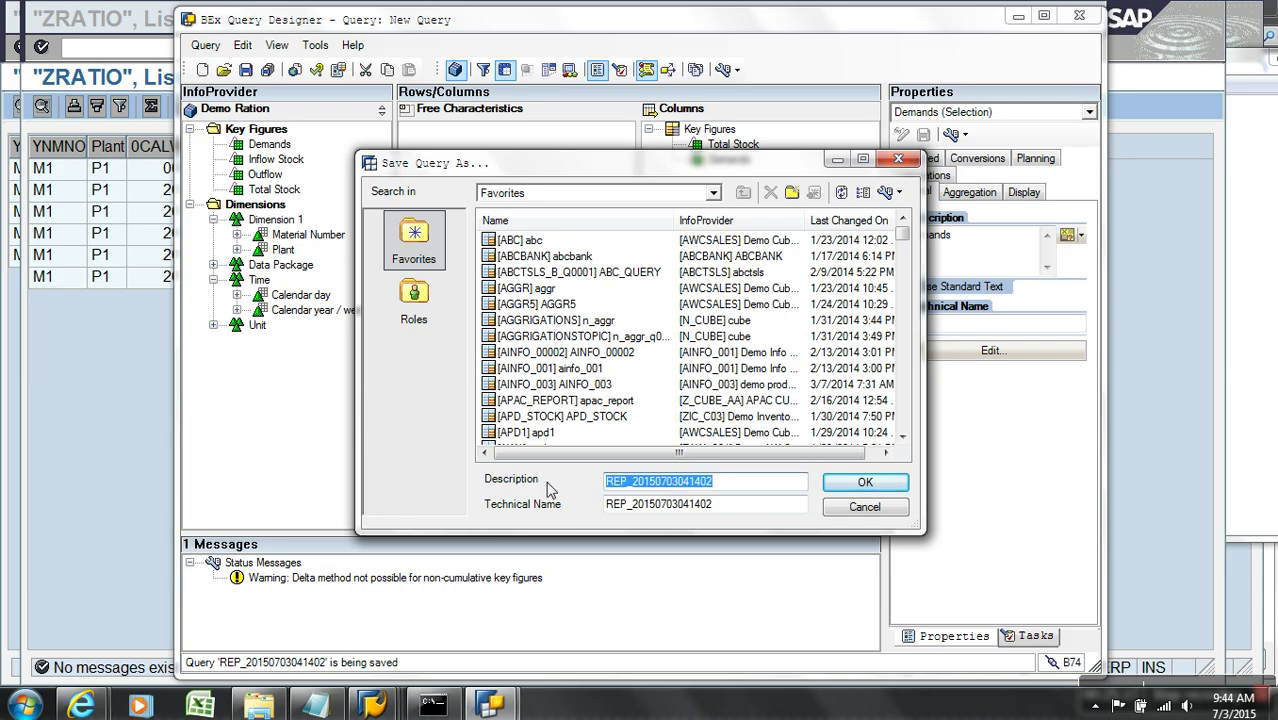
pyautogui.write('d')
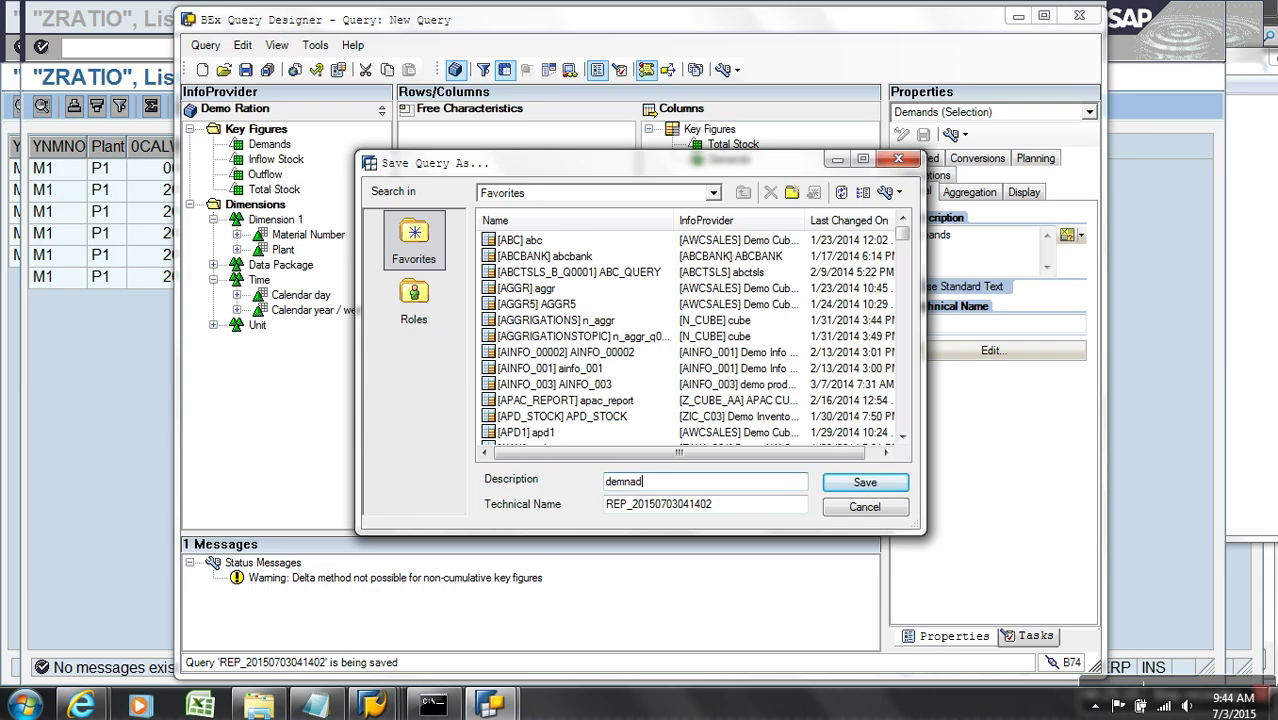
pyautogui.write('emand')
pyautogui.press('Tab')
pyautogui.write('DE')
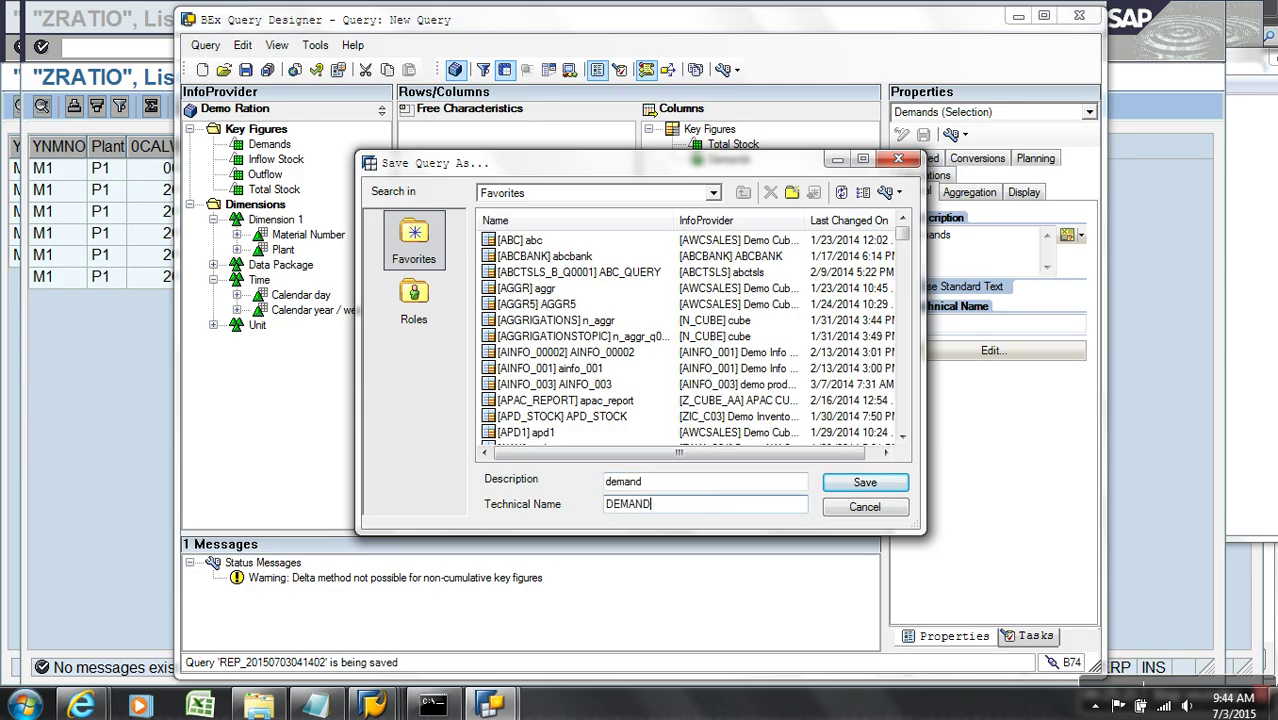
pyautogui.write('MAND')
pyautogui.click(841, 484)
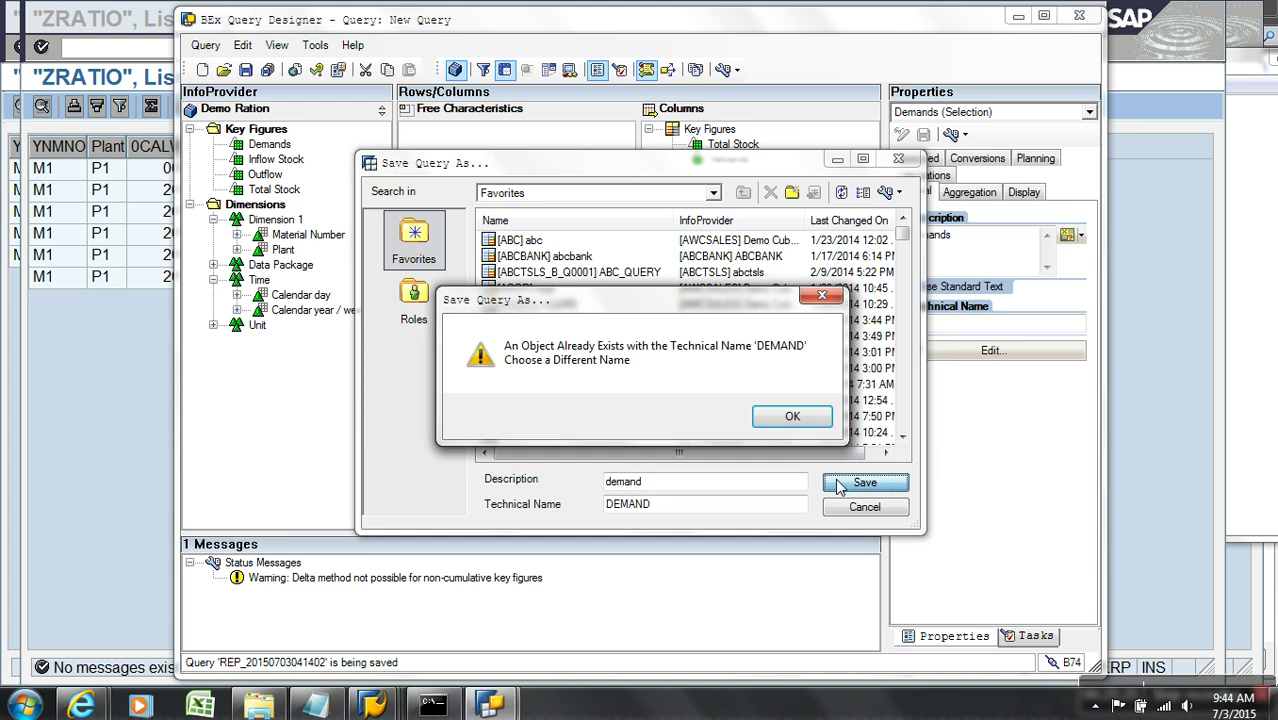
pyautogui.click(790, 418)
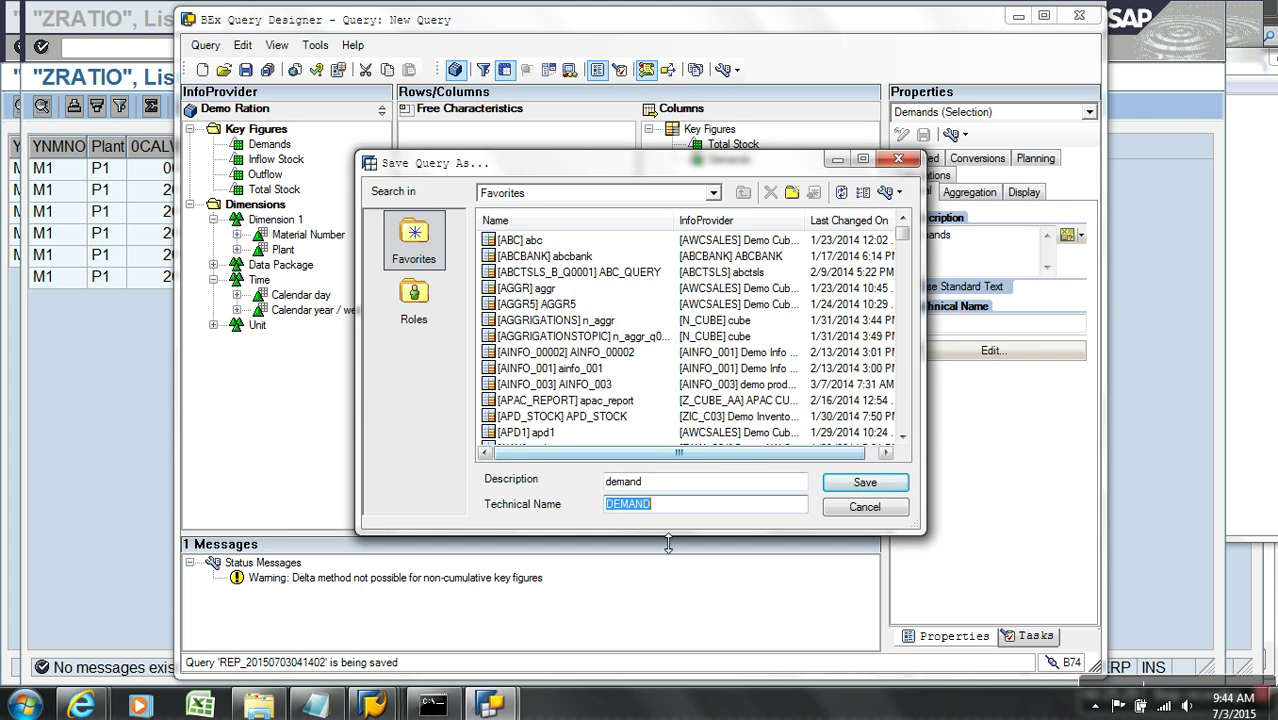
pyautogui.click(662, 504)
pyautogui.write('9')
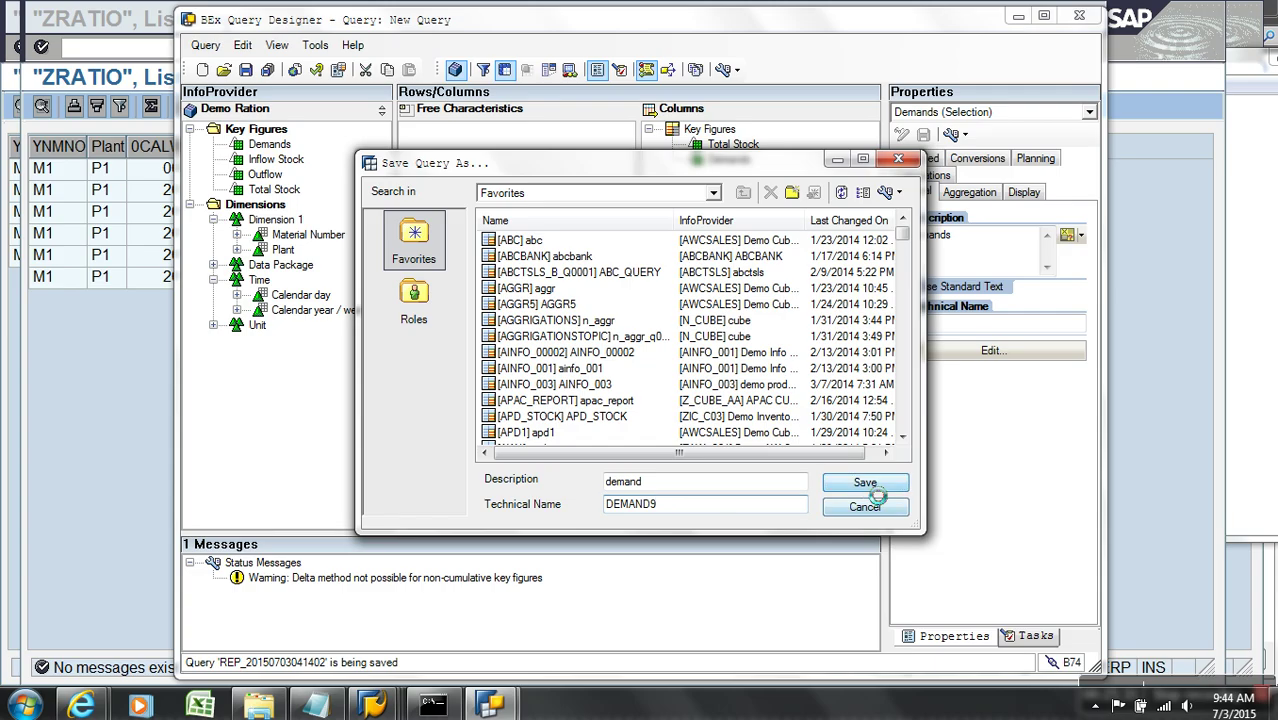
pyautogui.click(865, 483)
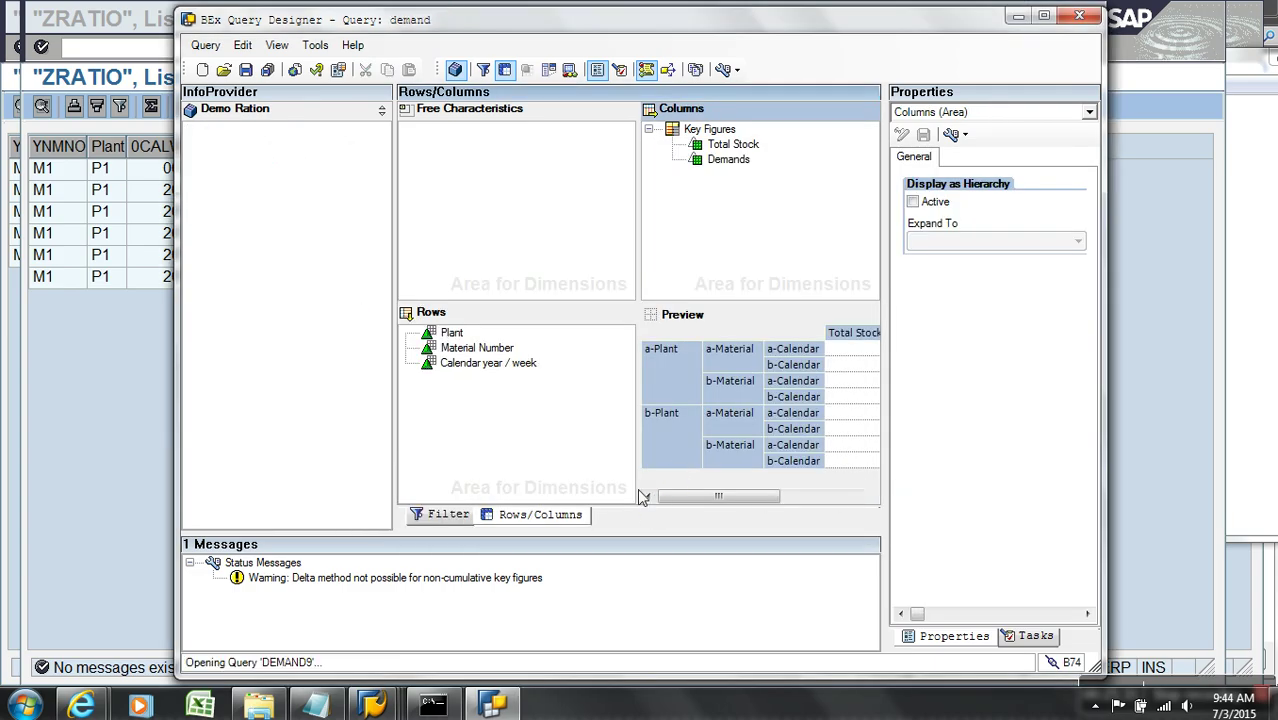
# Set the results rows of Material Number and Calendar year / week to Always Suppress and save the query
pyautogui.click(500, 350)
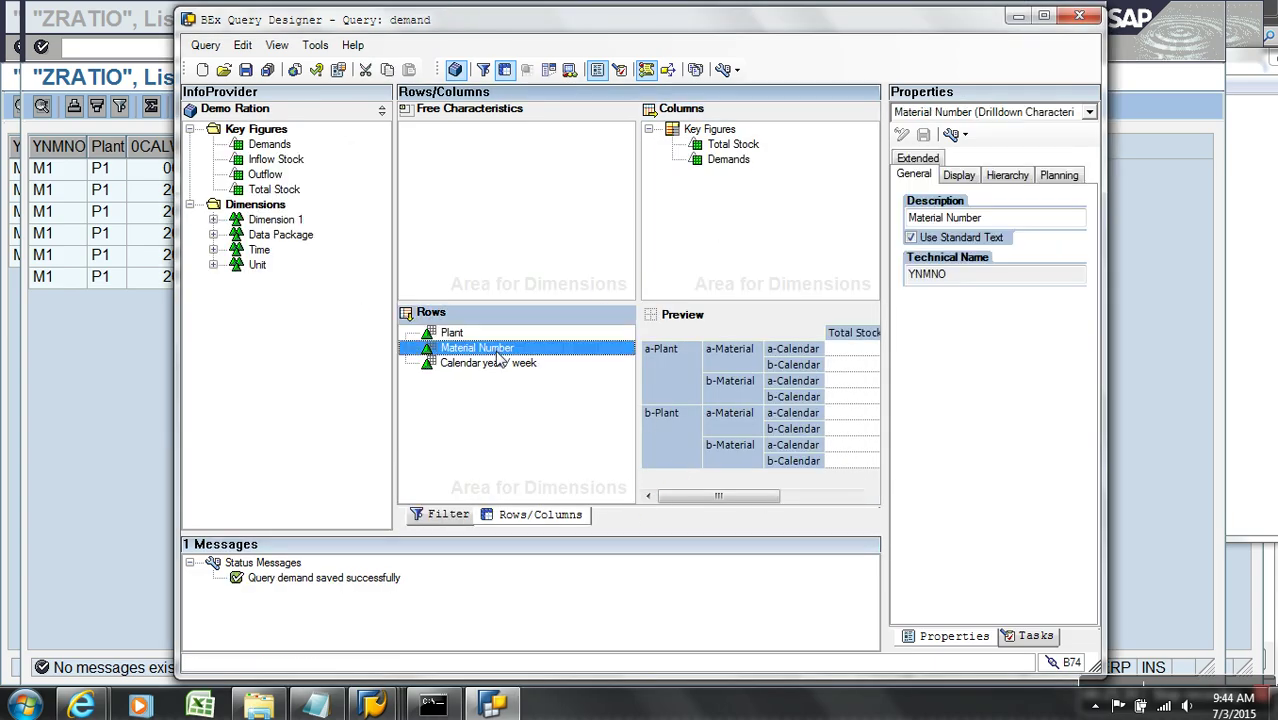
pyautogui.keyDown('shift'); pyautogui.click(503, 366); pyautogui.keyUp('shift')
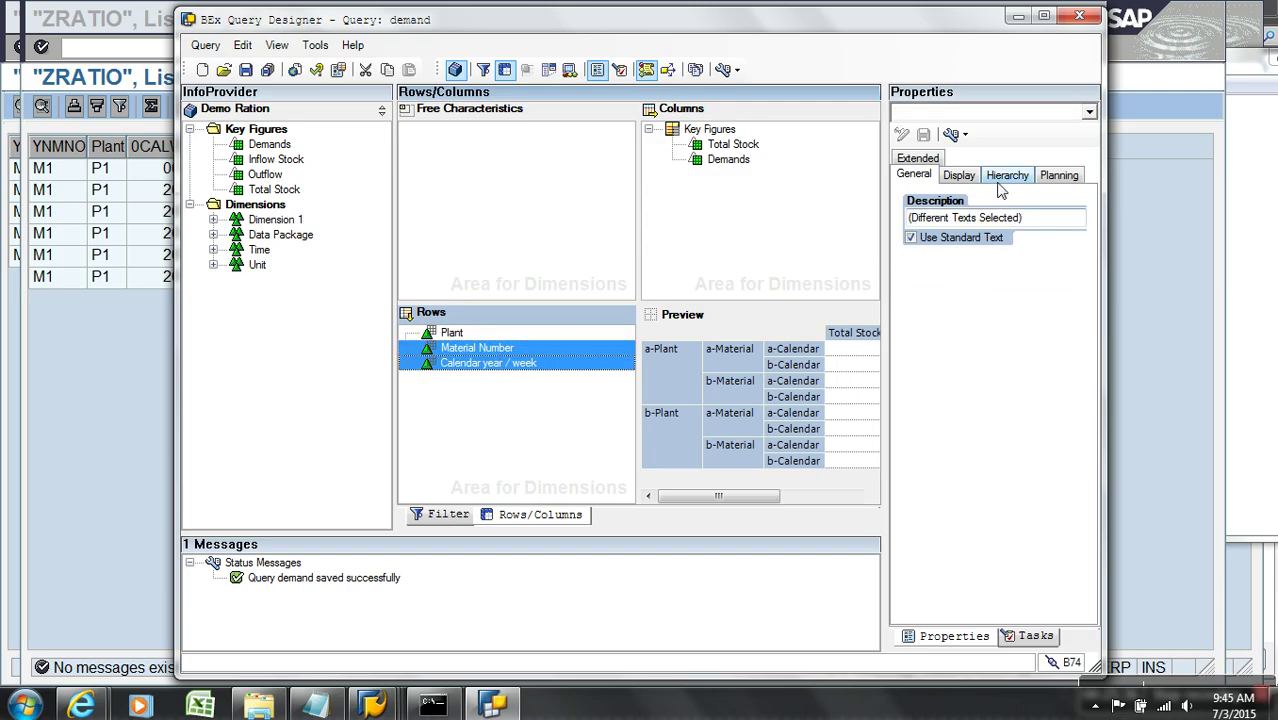
pyautogui.click(960, 178)
pyautogui.click(1017, 478)
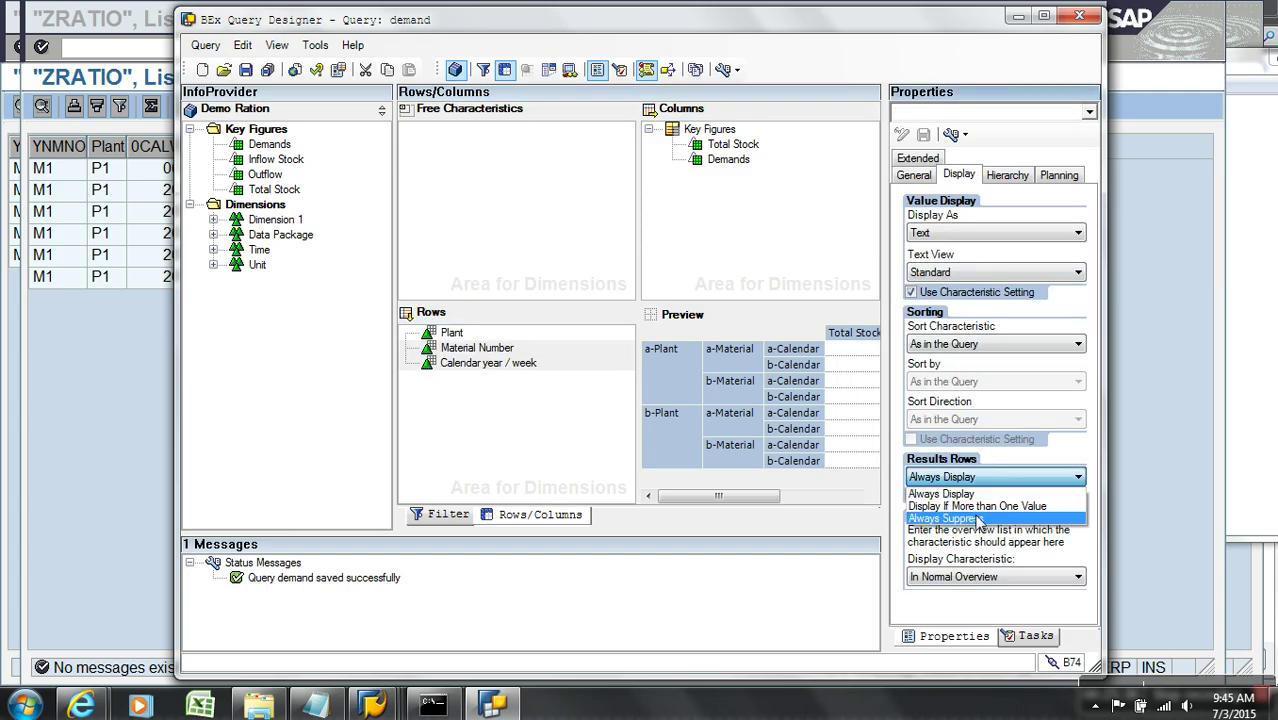
pyautogui.click(950, 521)
pyautogui.click(245, 69)
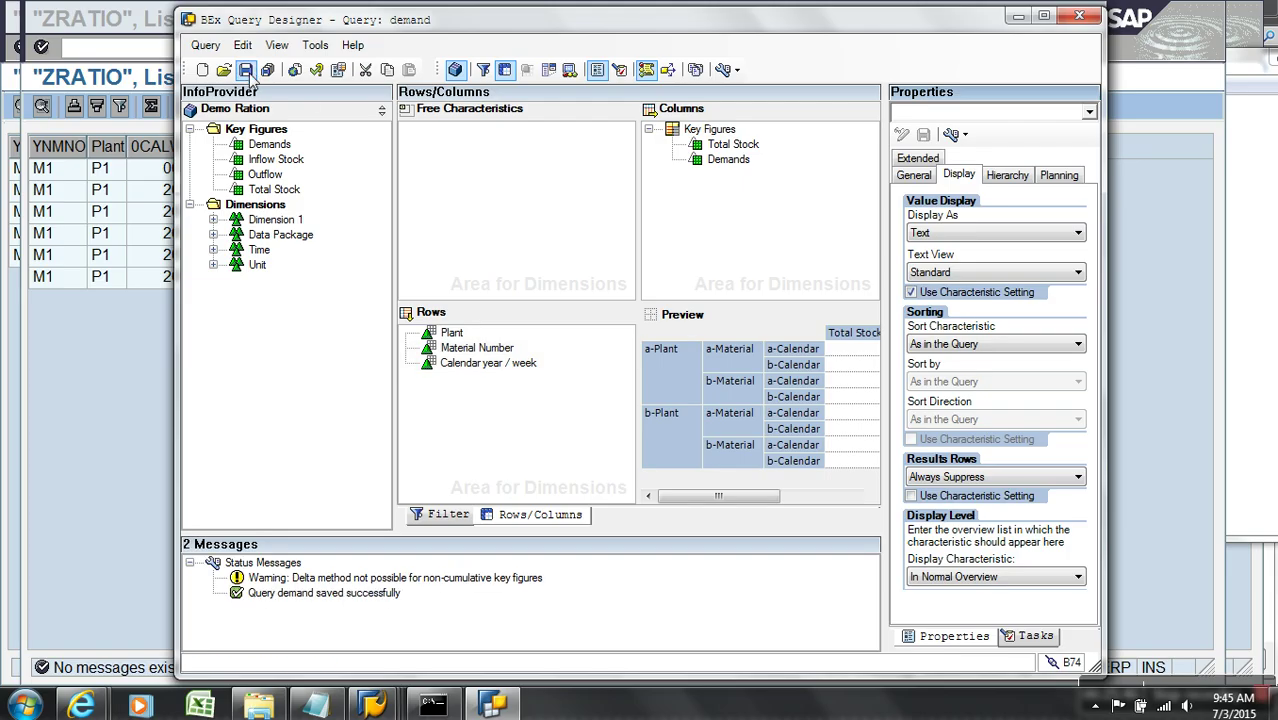
# Execute the demand query and bring its result page forward in Internet Explorer
pyautogui.click(294, 70)
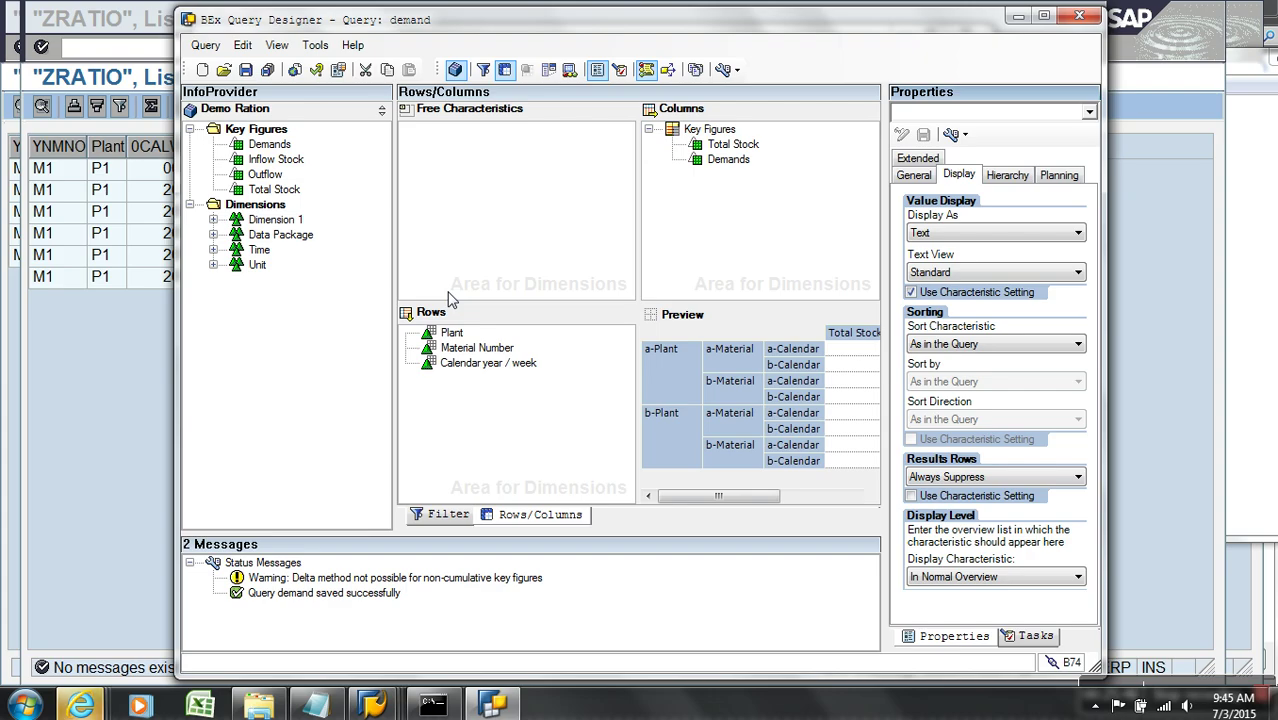
pyautogui.moveTo(80, 706)
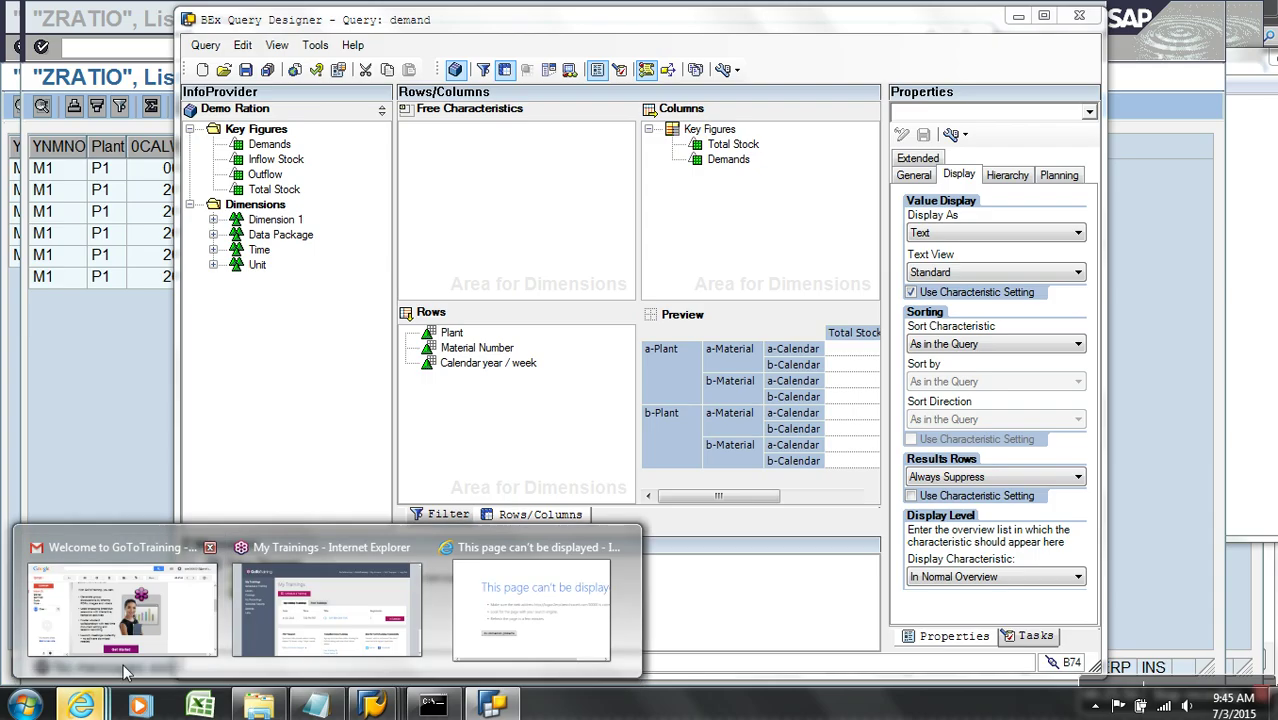
pyautogui.click(476, 622)
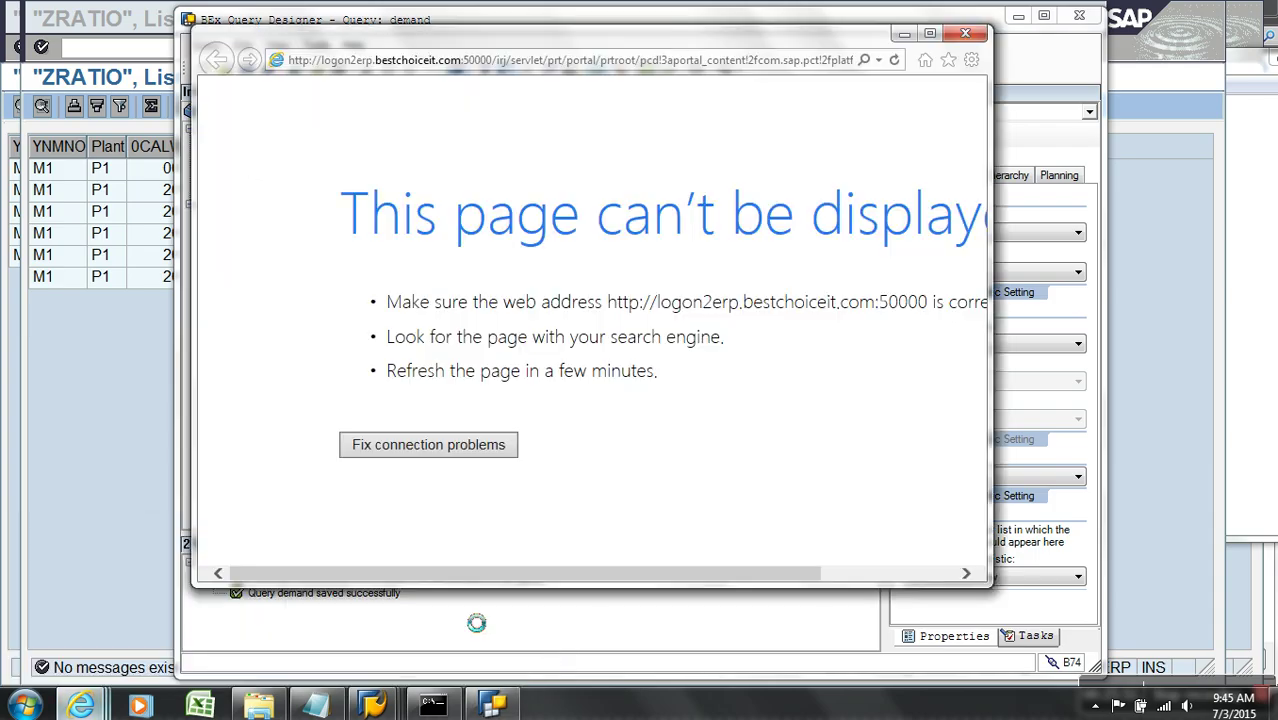
# Replace the host name in the query's web address with 192.168.0.6, keeping port 50000, and load the page
pyautogui.click(341, 62)
pyautogui.click(462, 66)
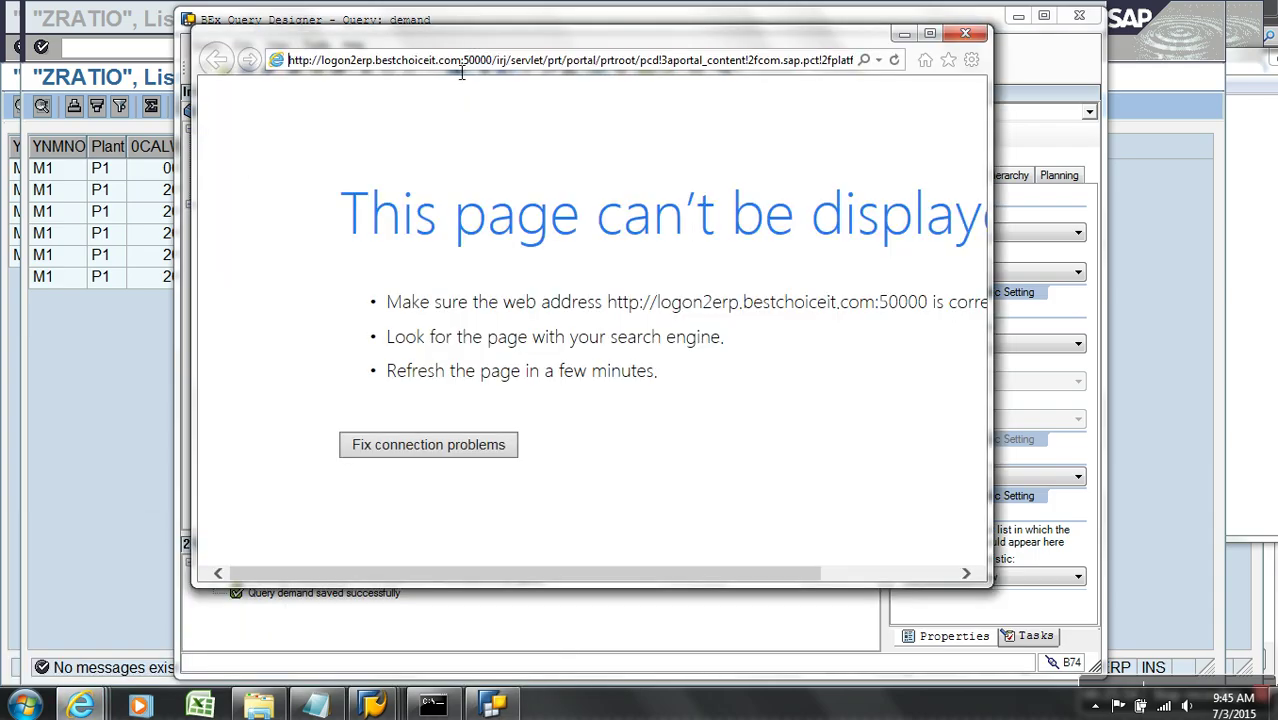
pyautogui.press('BackSpace')
pyautogui.press('BackSpace')
pyautogui.press('BackSpace')
pyautogui.press('BackSpace')
pyautogui.press('BackSpace')
pyautogui.press('BackSpace')
pyautogui.press('BackSpace')
pyautogui.press('BackSpace')
pyautogui.press('BackSpace')
pyautogui.press('BackSpace')
pyautogui.press('BackSpace')
pyautogui.press('BackSpace')
pyautogui.press('BackSpace')
pyautogui.press('BackSpace')
pyautogui.press('BackSpace')
pyautogui.press('BackSpace')
pyautogui.press('BackSpace')
pyautogui.press('BackSpace')
pyautogui.press('BackSpace')
pyautogui.press('BackSpace')
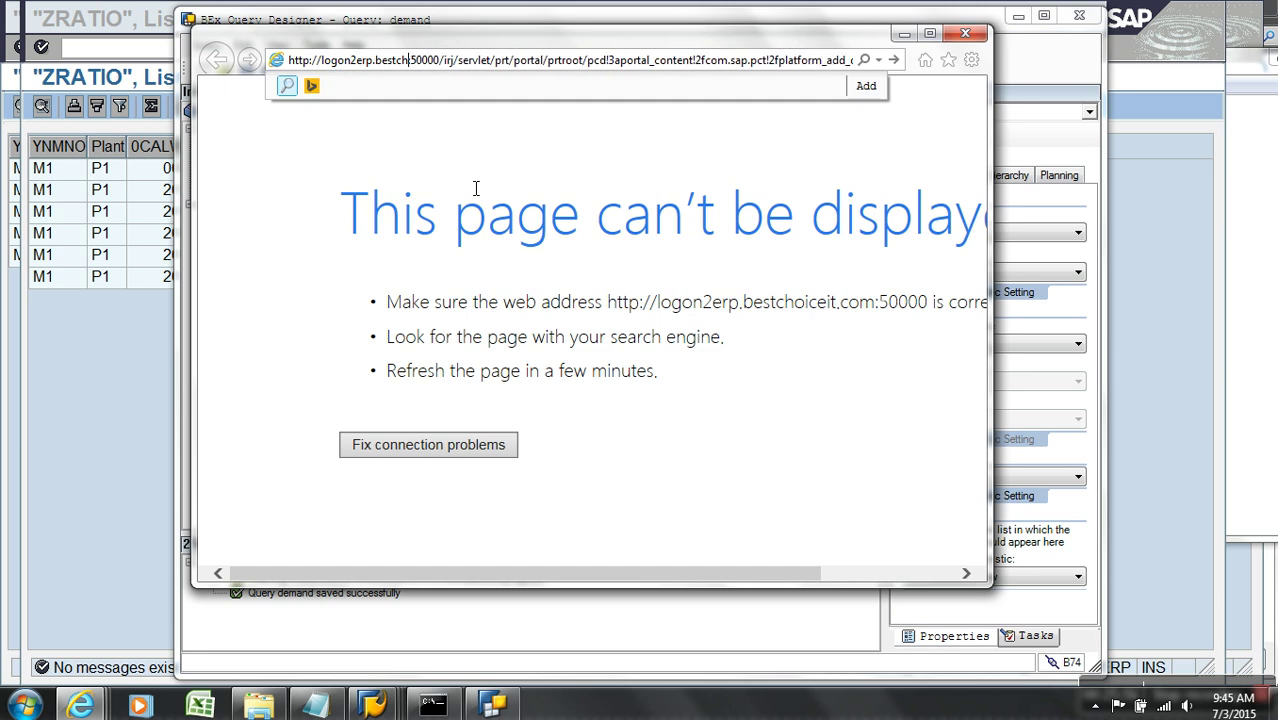
pyautogui.press('BackSpace')
pyautogui.press('BackSpace')
pyautogui.press('BackSpace')
pyautogui.press('BackSpace')
pyautogui.press('BackSpace')
pyautogui.press('BackSpace')
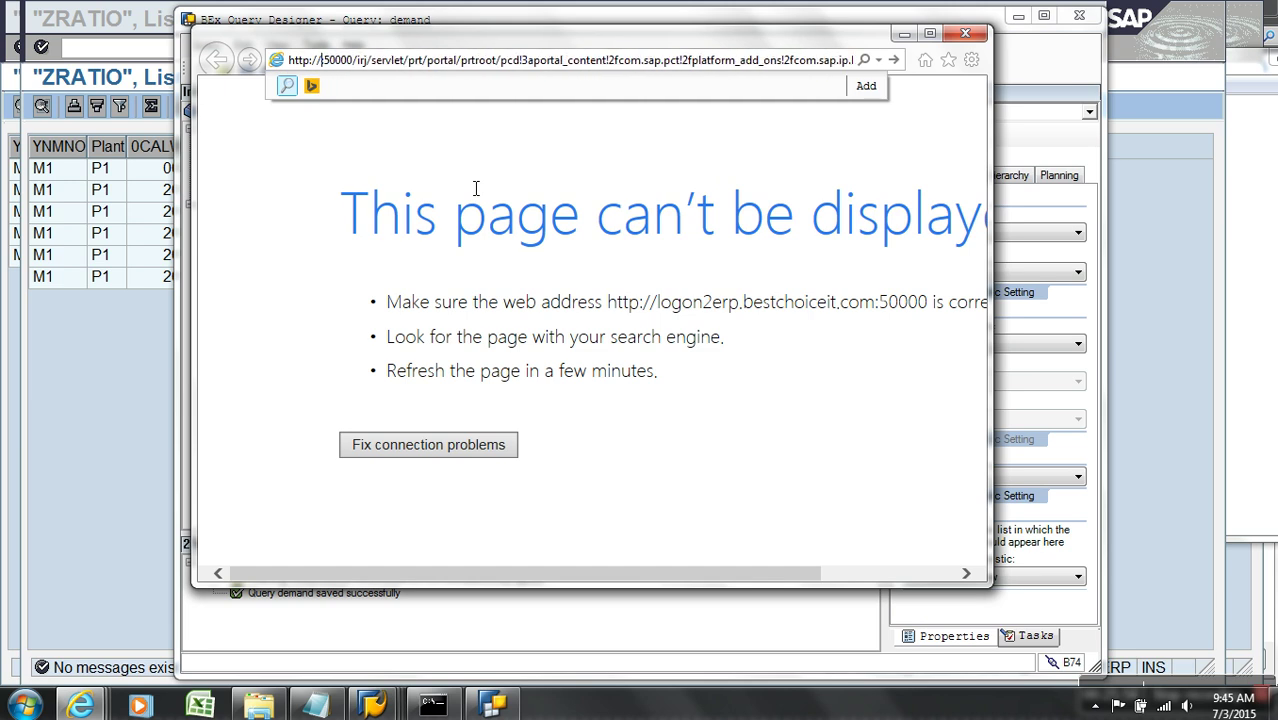
pyautogui.write('192.168')
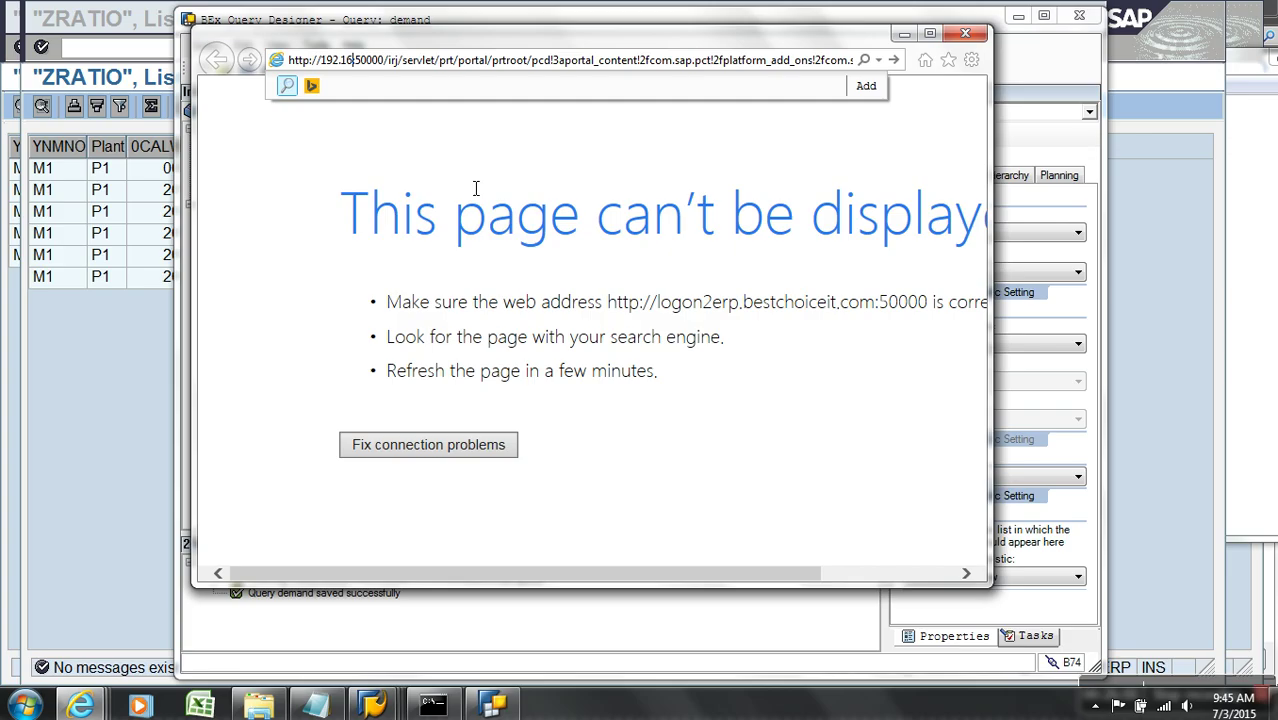
pyautogui.write('.0.')
pyautogui.write('6:')
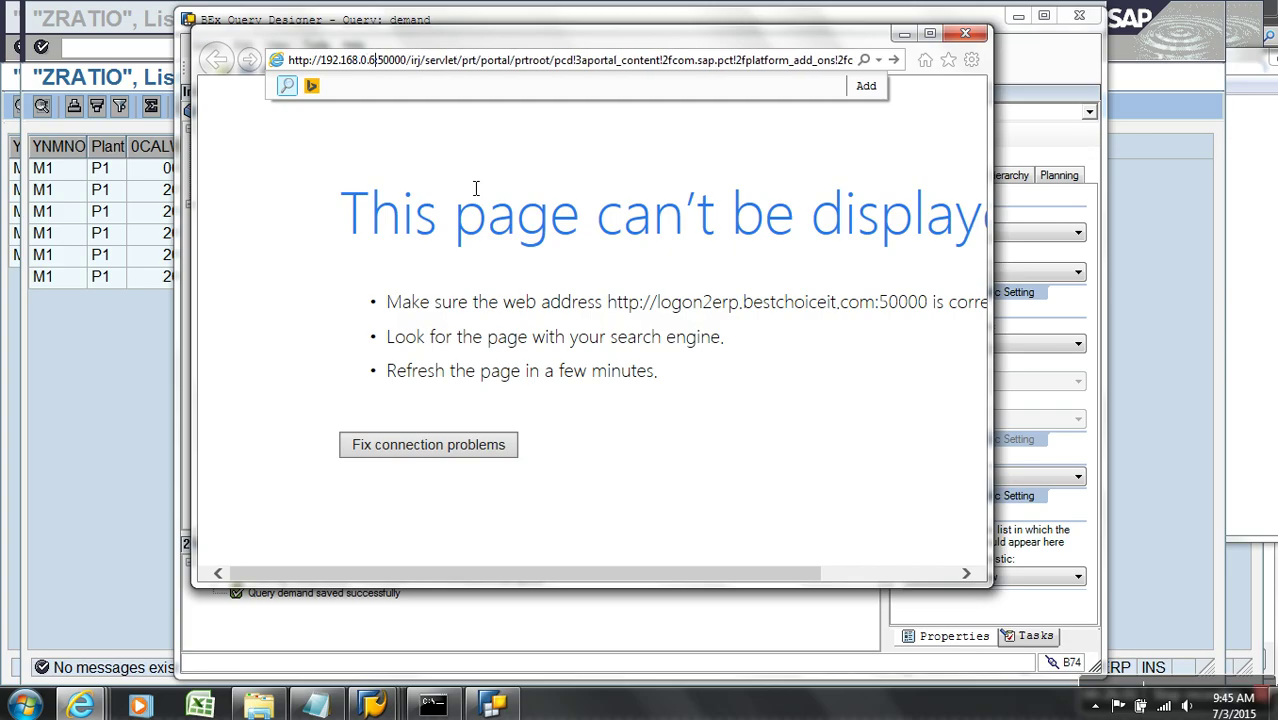
pyautogui.press('Return')
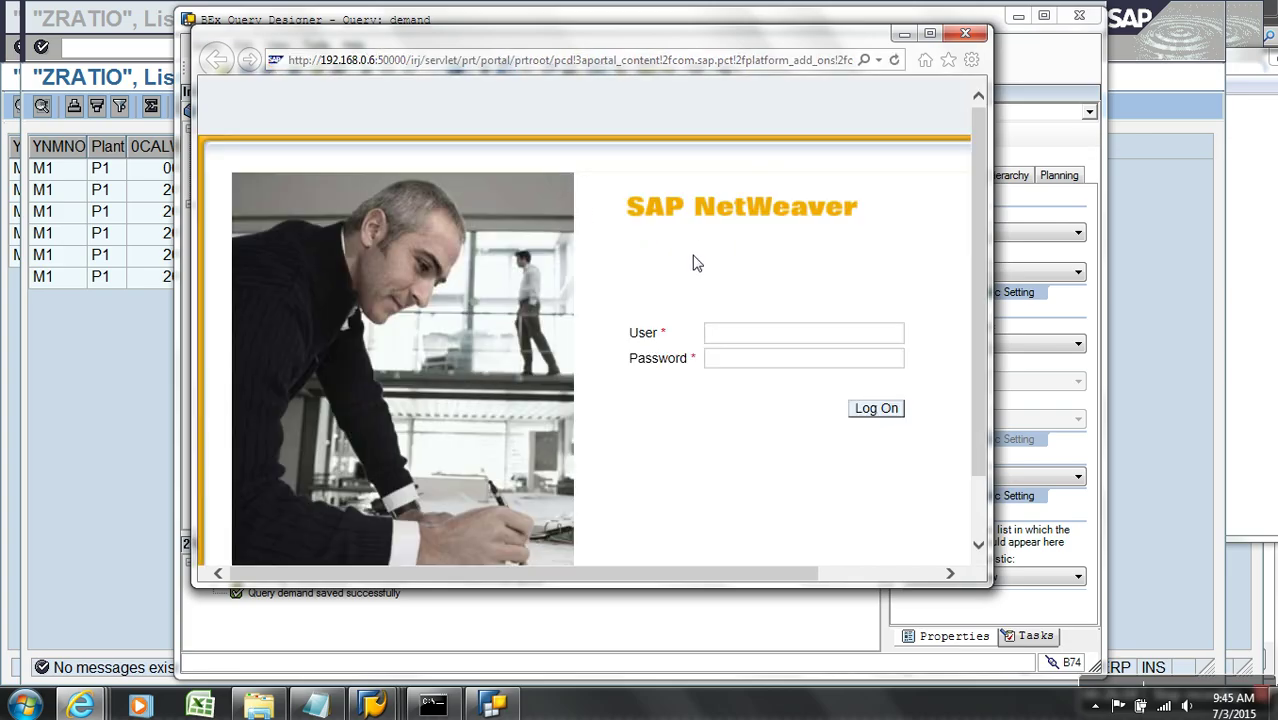
# Log on to the portal with the user name and the stored password, and maximize the window showing the demand result
pyautogui.write('sapuser')
pyautogui.press('Tab')
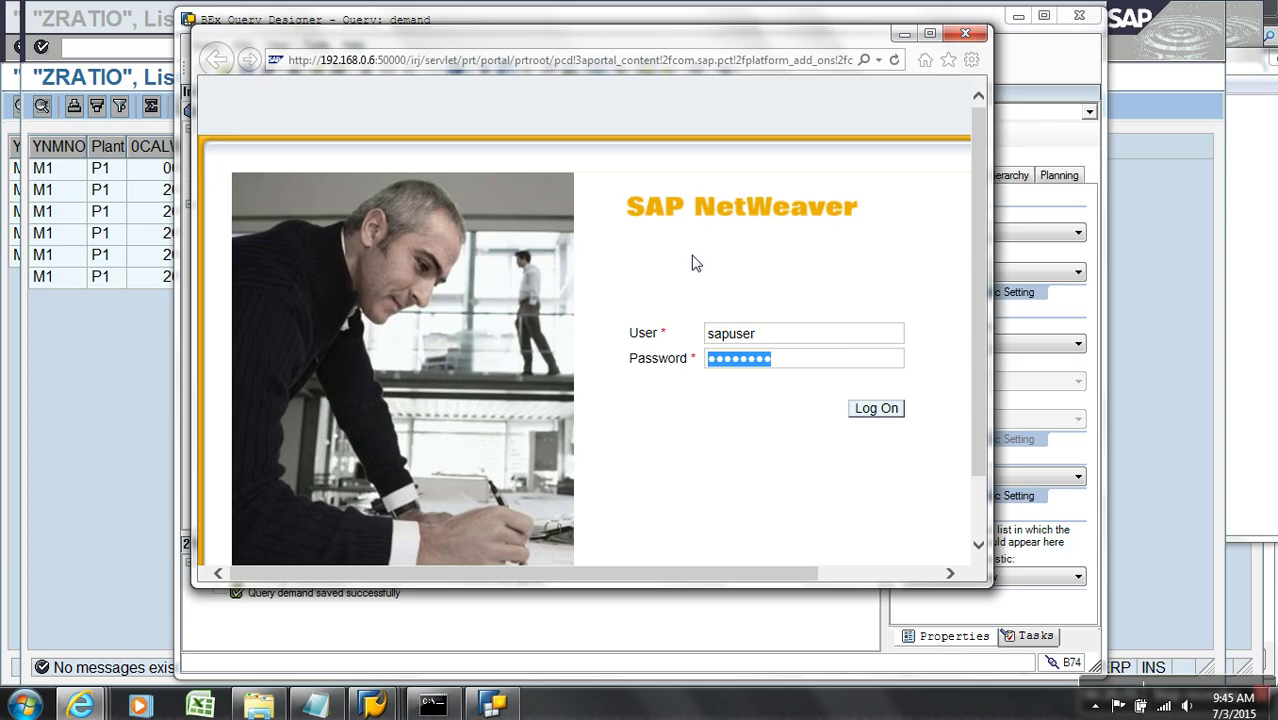
pyautogui.press('Return')
pyautogui.click(929, 33)
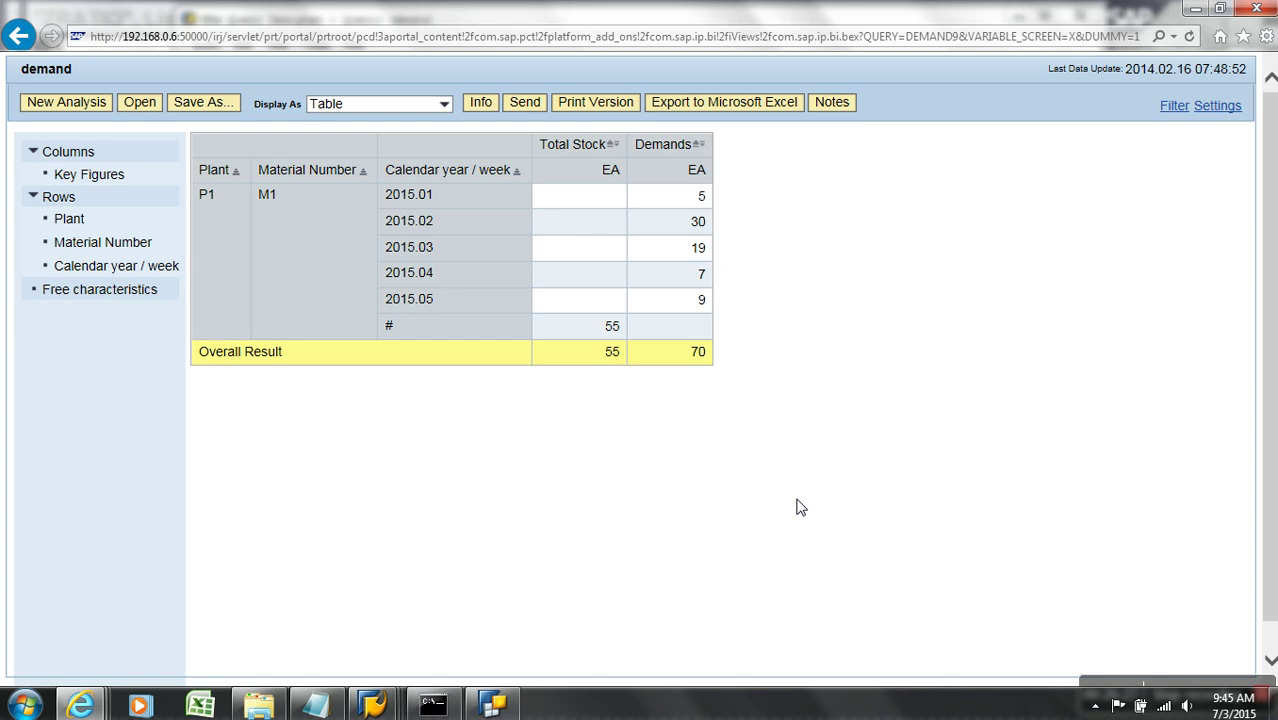
pyautogui.moveTo(571, 316); pyautogui.dragTo(614, 328)
# In BEx Query Designer, turn on Constant Selection for the Total Stock key figure
pyautogui.click(507, 710)
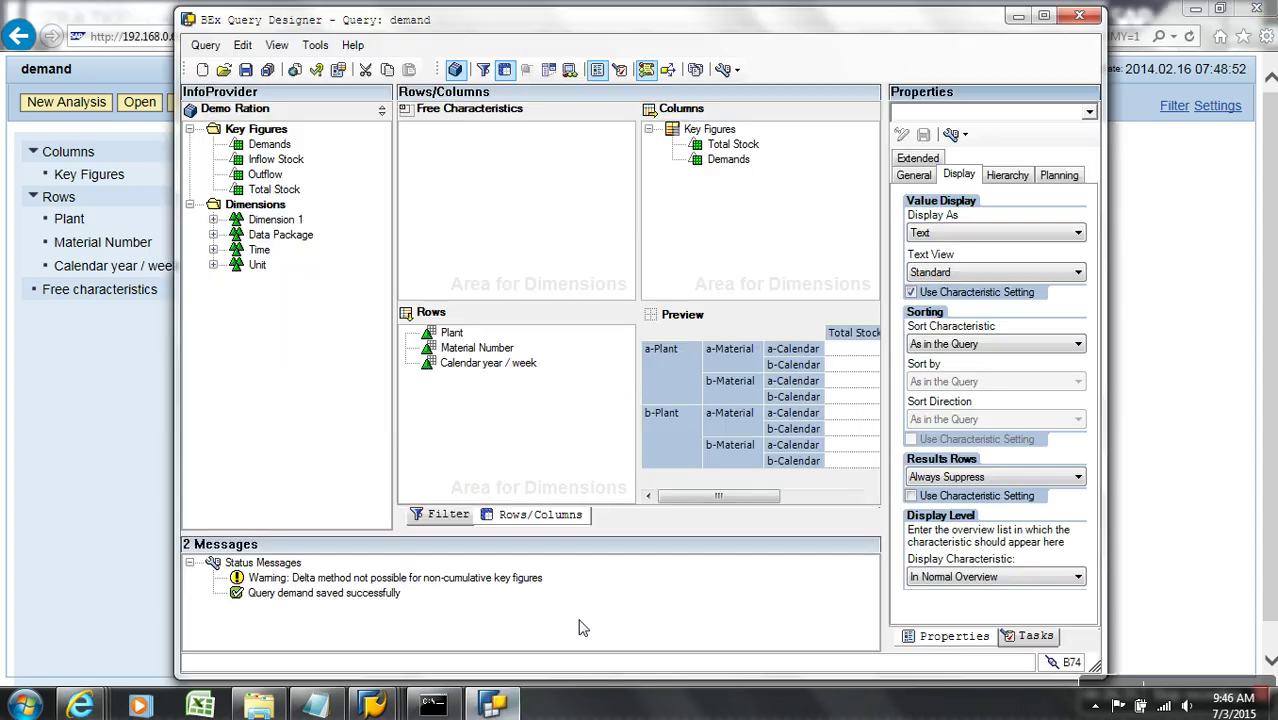
pyautogui.click(730, 159)
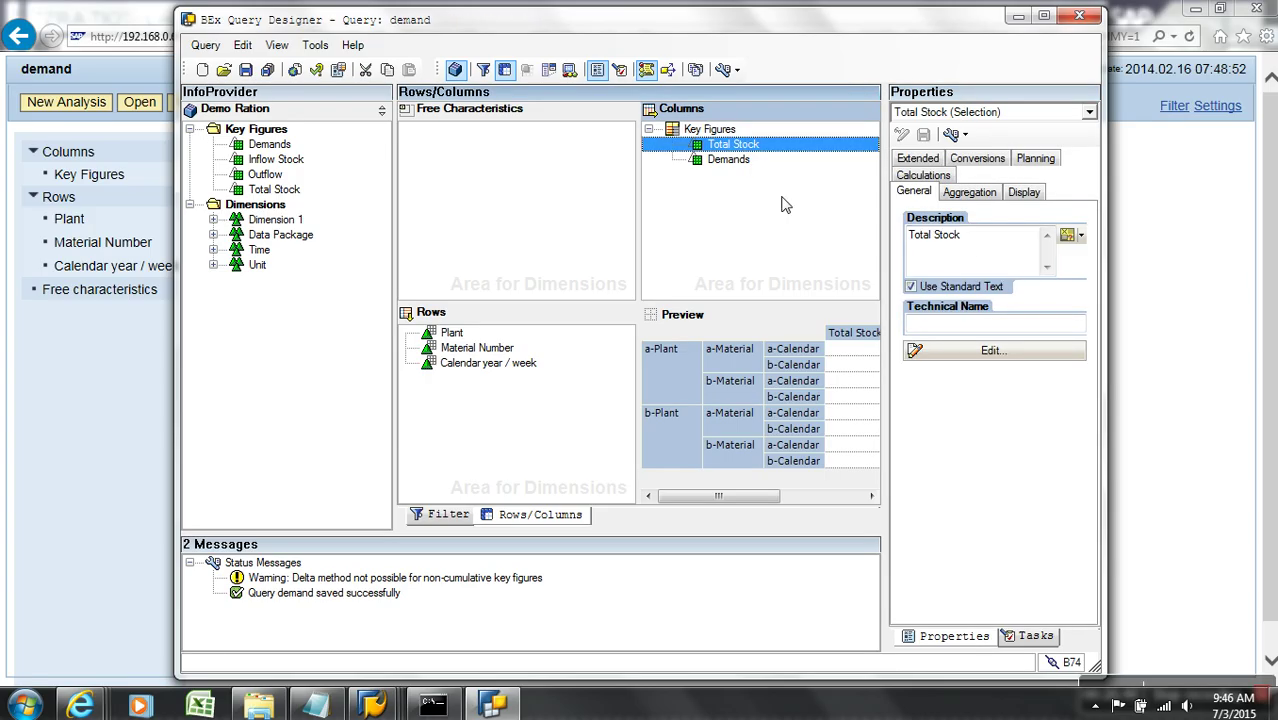
pyautogui.click(1023, 195)
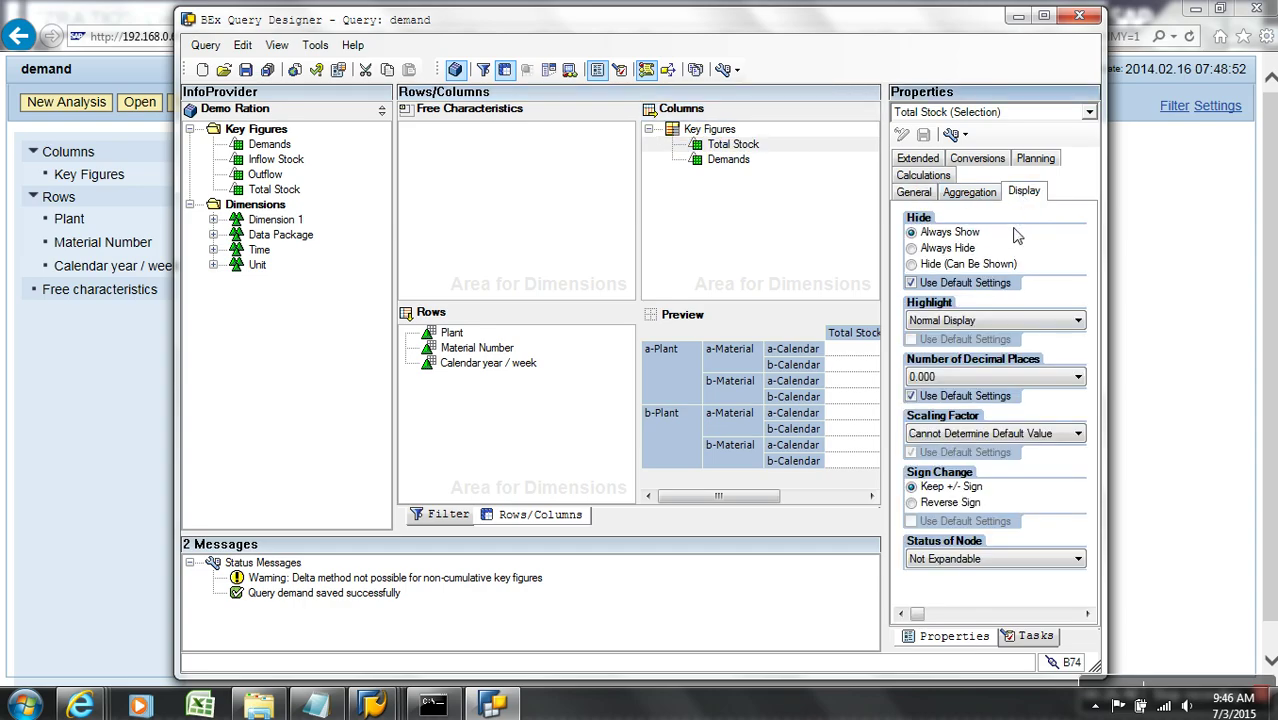
pyautogui.click(918, 160)
pyautogui.click(976, 335)
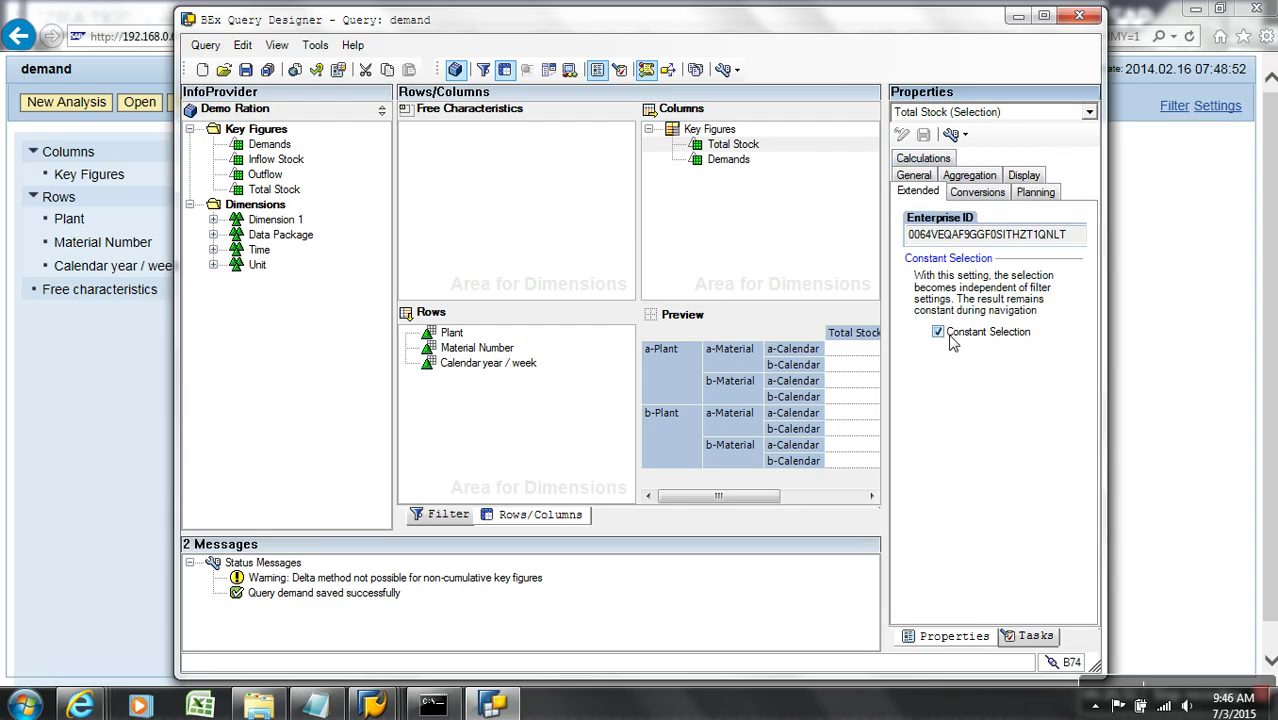
# Save the query with the constant selection and reload its result page in Internet Explorer
pyautogui.click(246, 70)
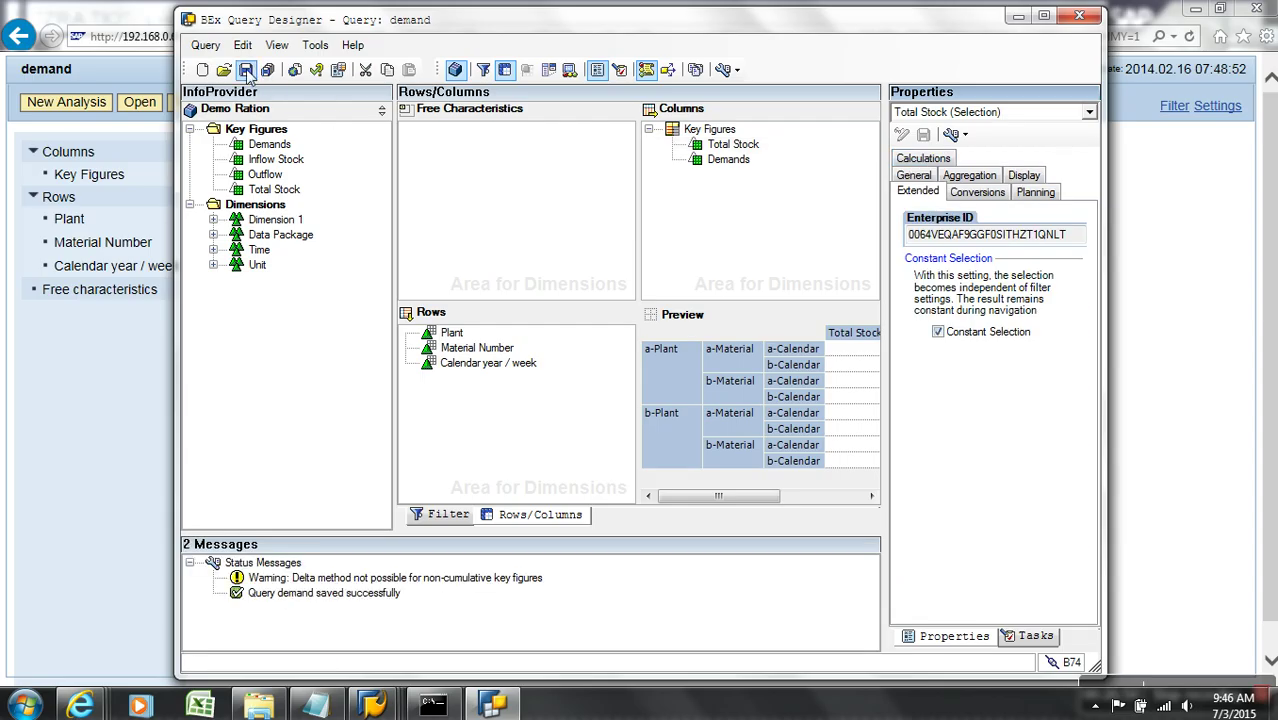
pyautogui.click(134, 458)
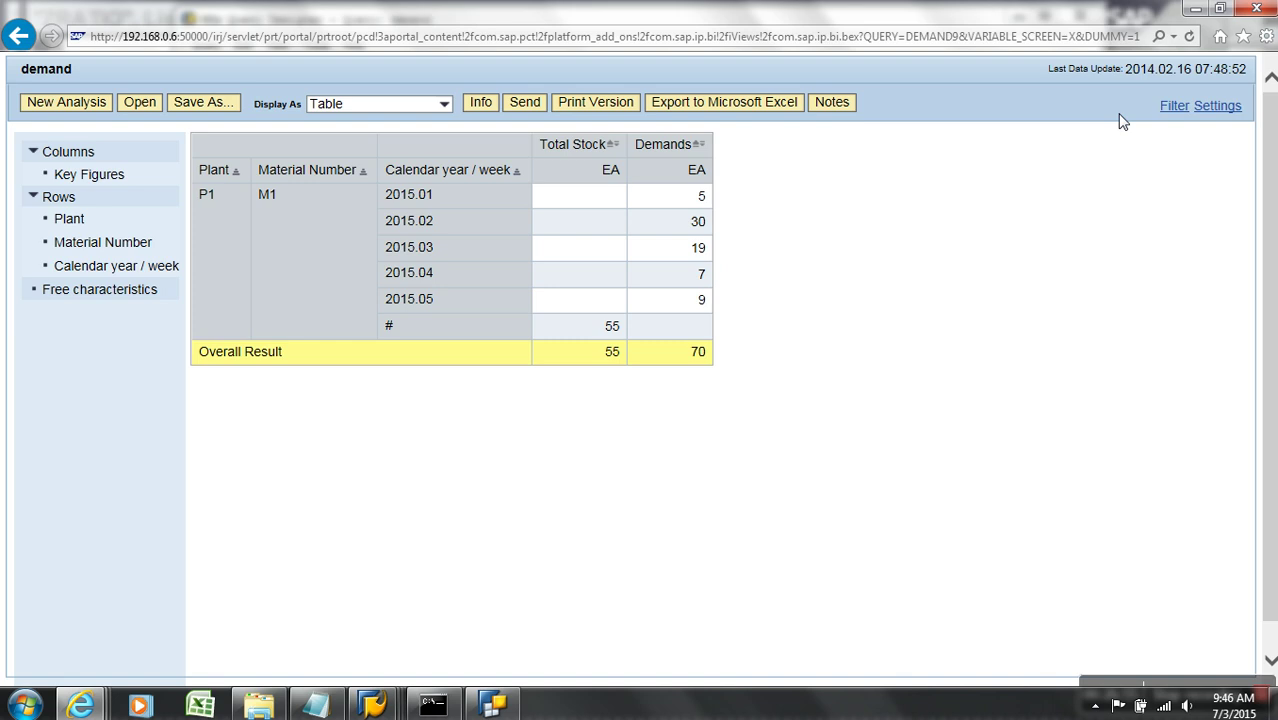
pyautogui.click(1189, 36)
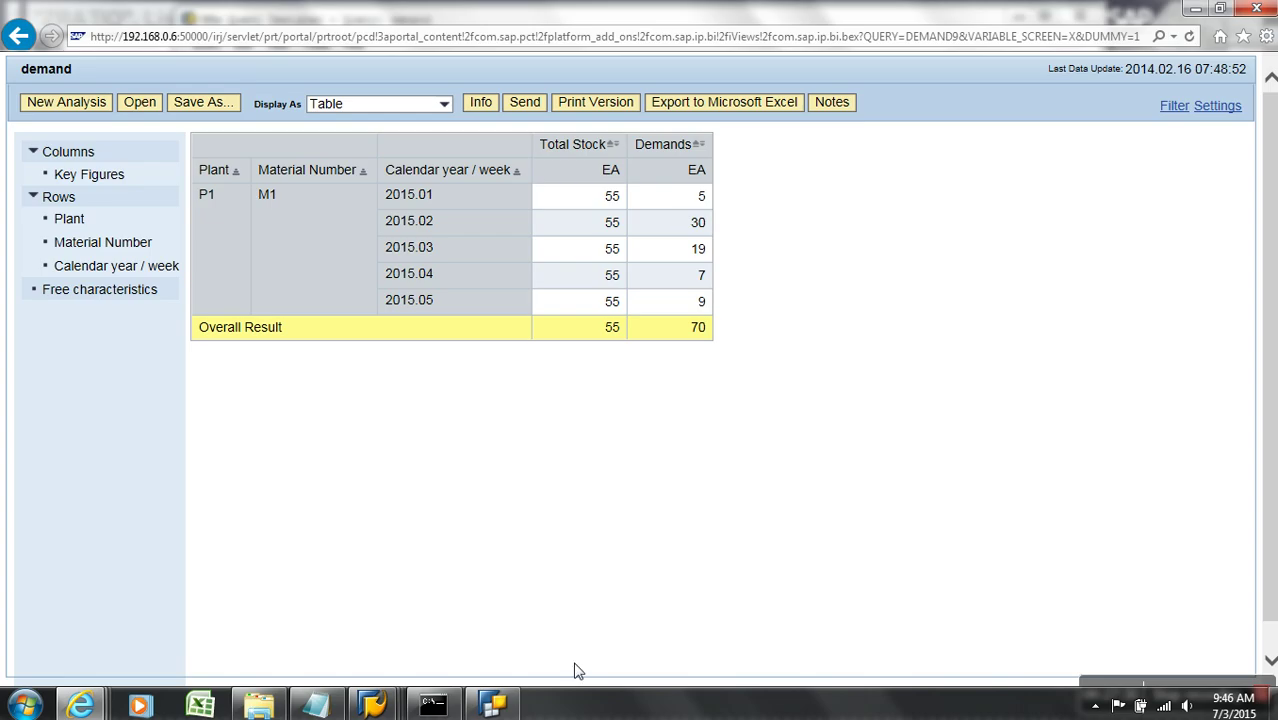
# In BEx Query Designer, set the Demands key figure to Cumulated in its local calculations
pyautogui.click(493, 705)
pyautogui.click(724, 160)
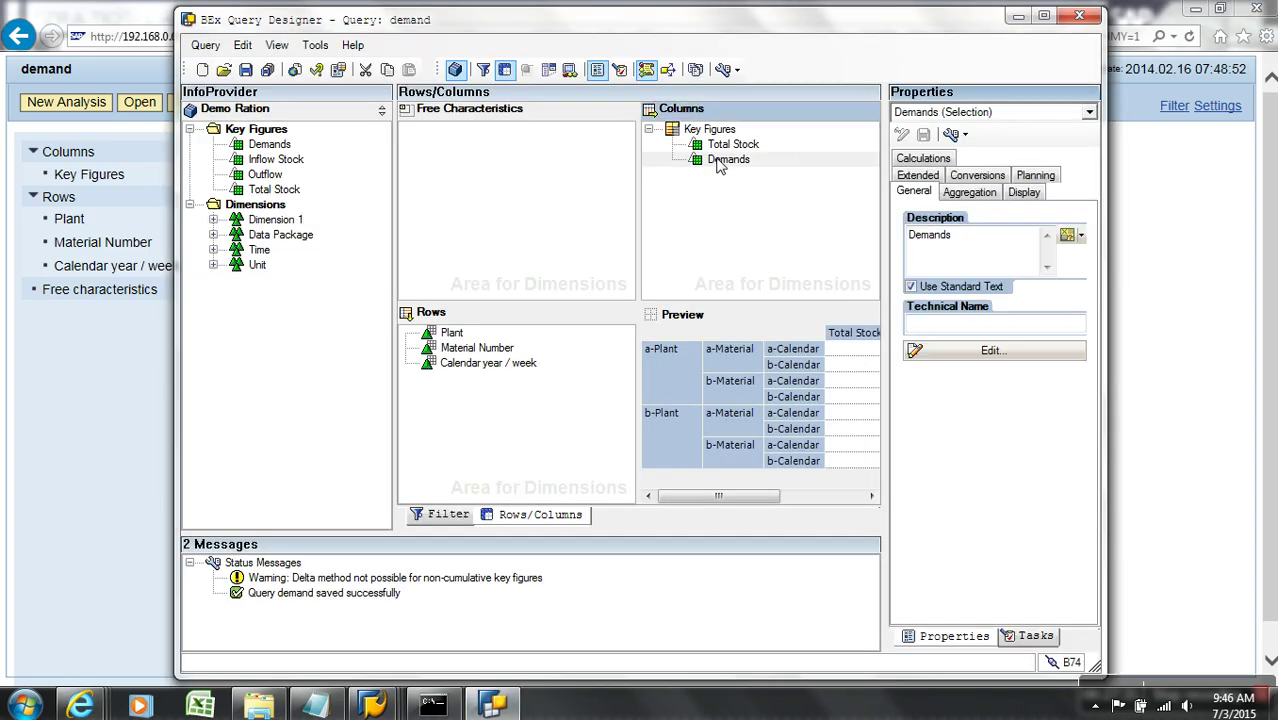
pyautogui.click(923, 160)
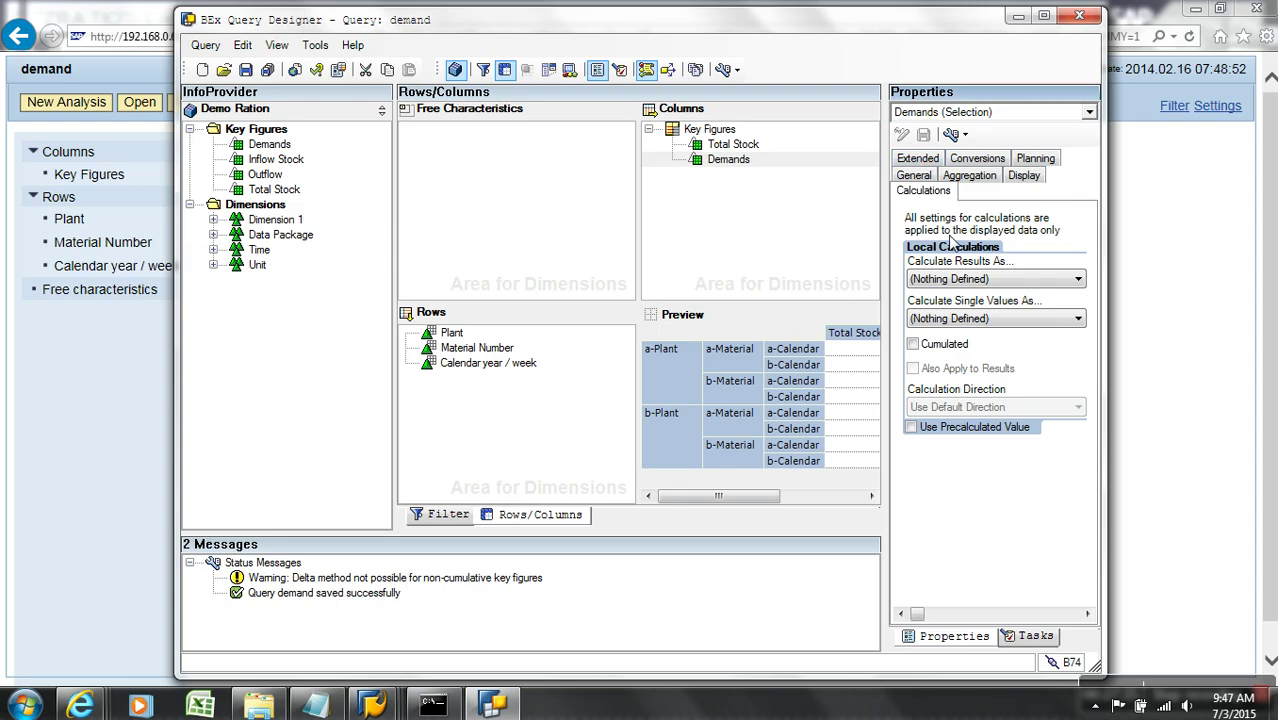
pyautogui.click(1013, 180)
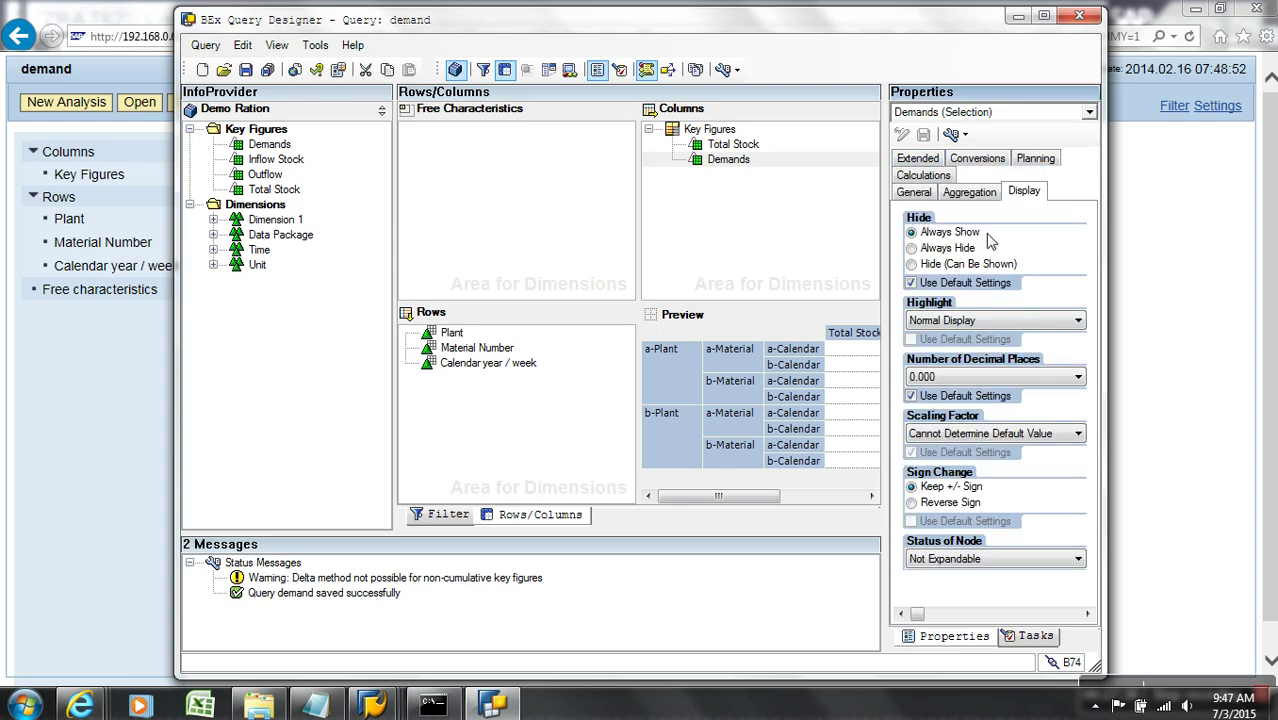
pyautogui.click(923, 176)
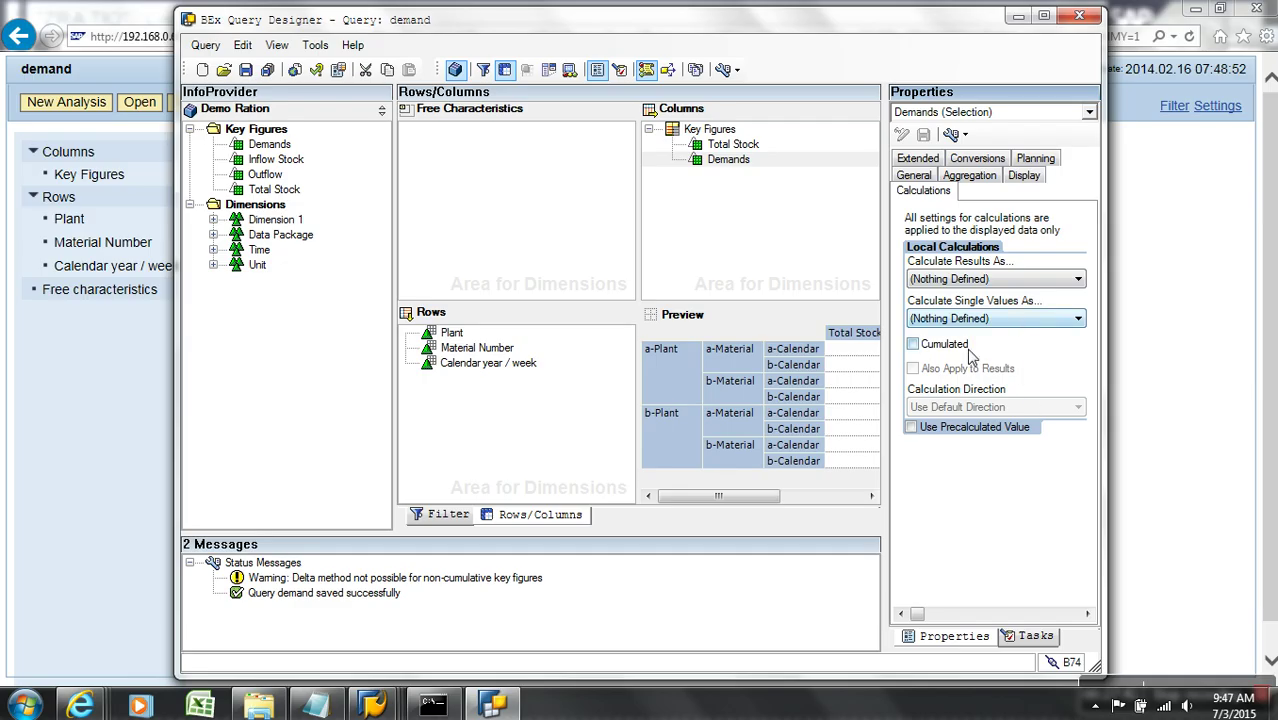
pyautogui.click(955, 344)
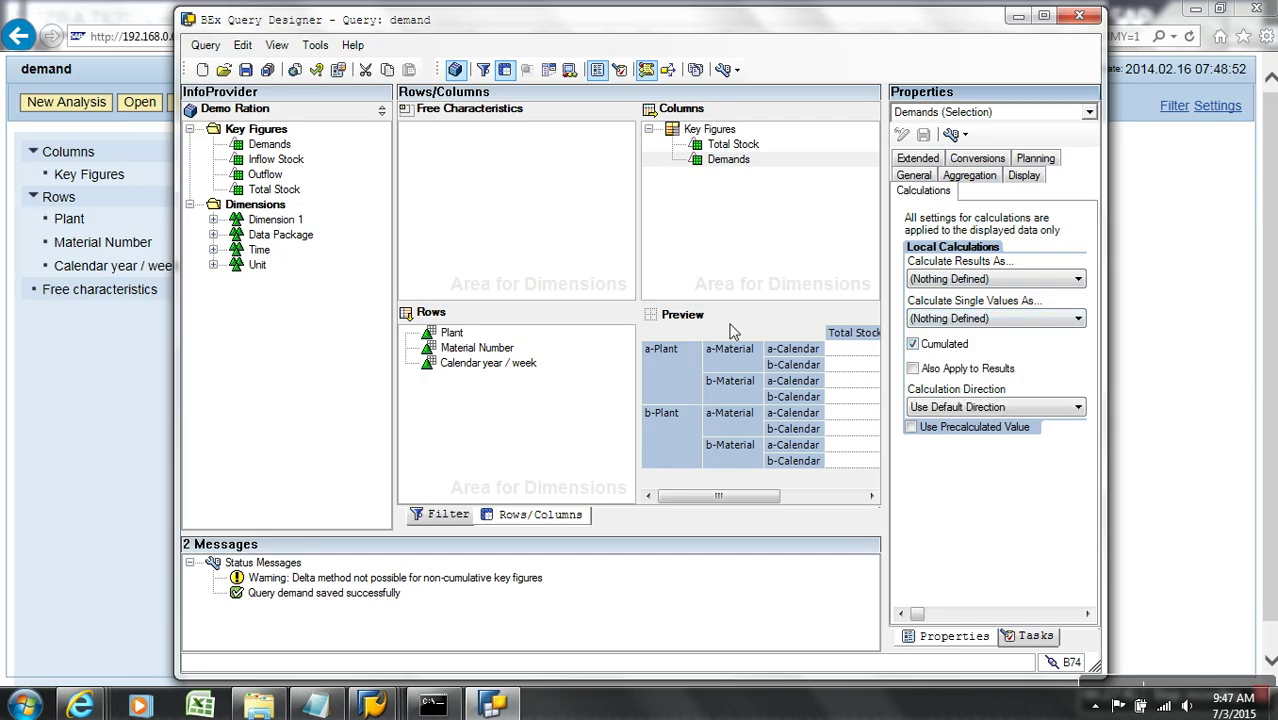
# Save the query with cumulated demands and refresh the demand result in Internet Explorer
pyautogui.click(245, 69)
pyautogui.click(120, 411)
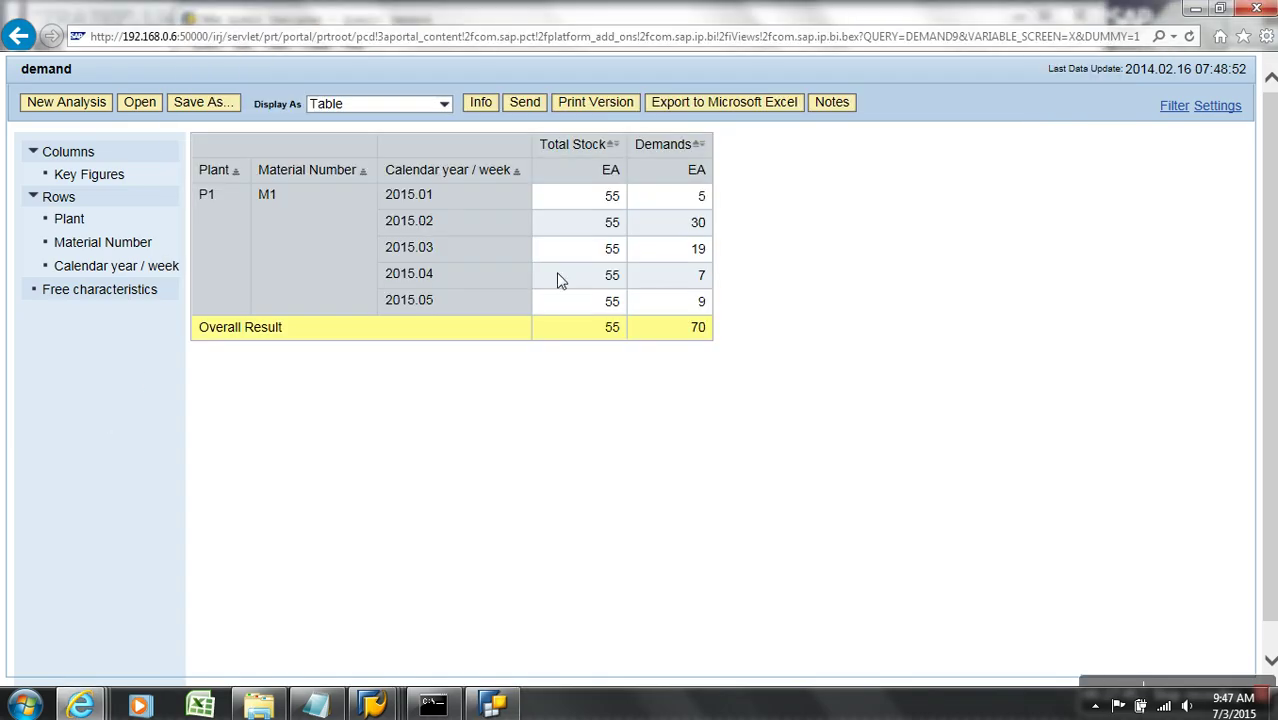
pyautogui.click(1190, 36)
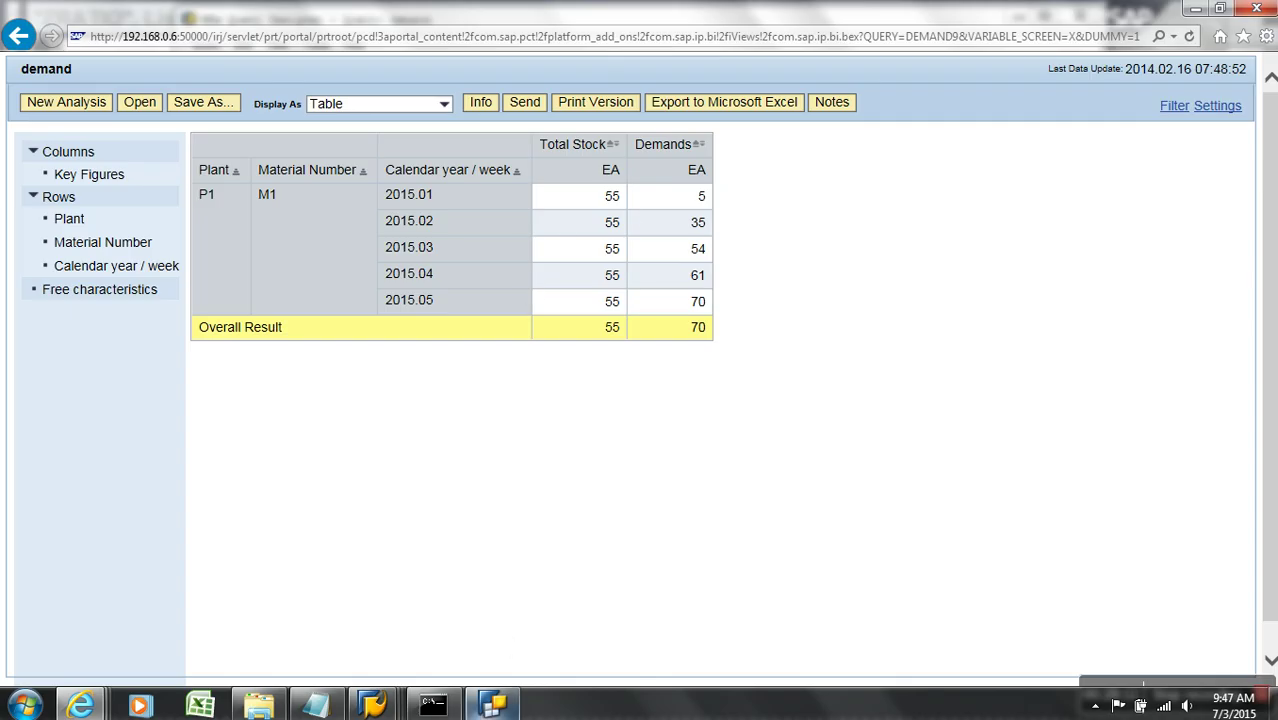
# In BEx Query Designer, add a new formula to the Key Figures structure and give it the description Ration
pyautogui.click(500, 706)
pyautogui.rightClick(716, 131)
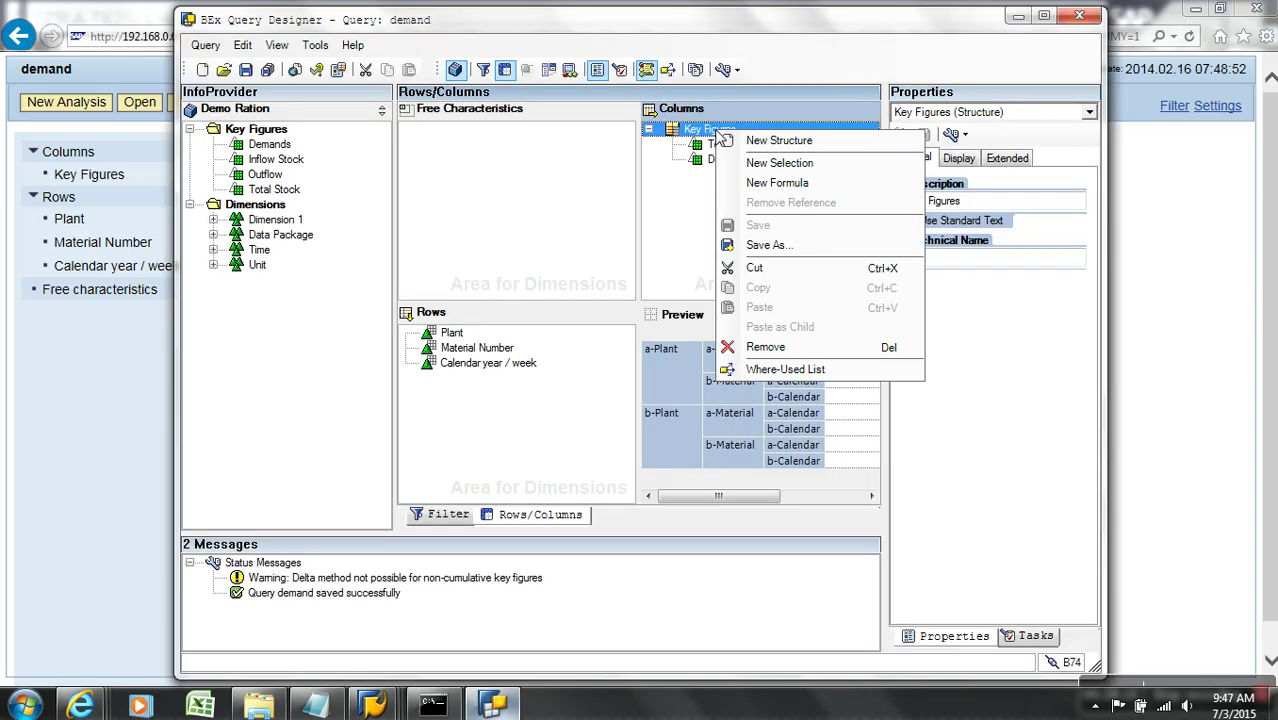
pyautogui.click(786, 184)
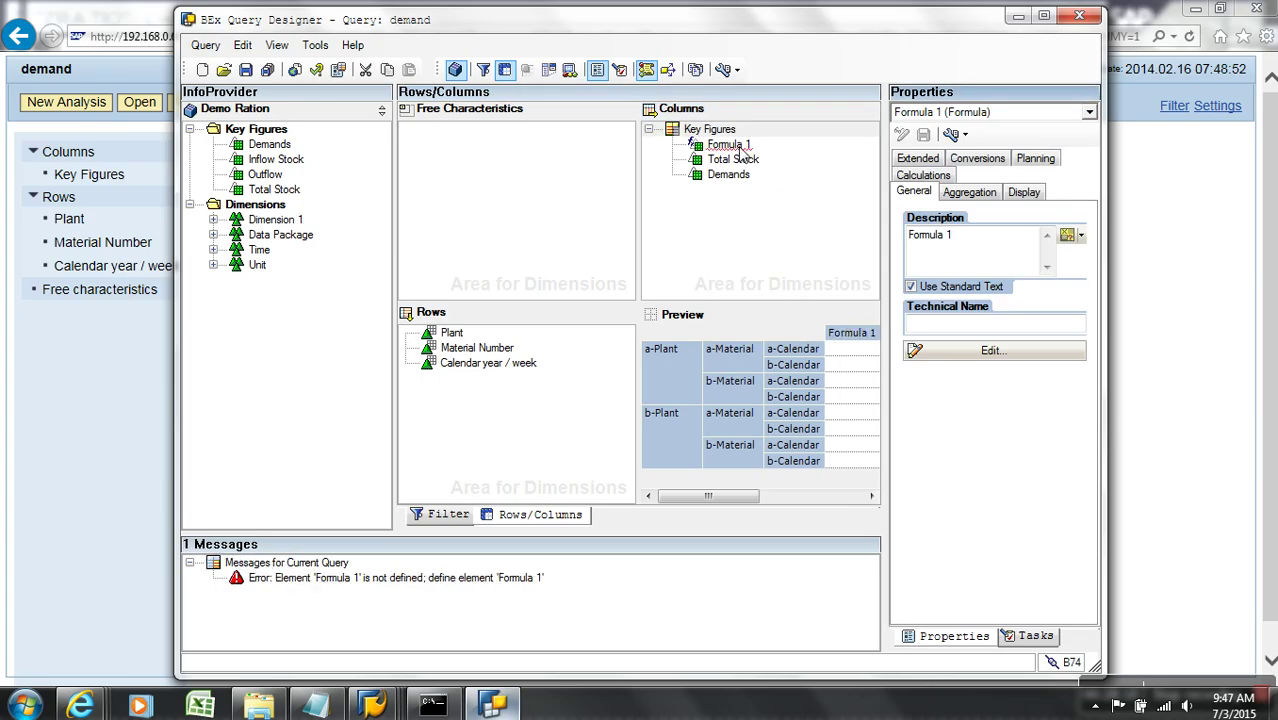
pyautogui.rightClick(740, 150)
pyautogui.click(778, 157)
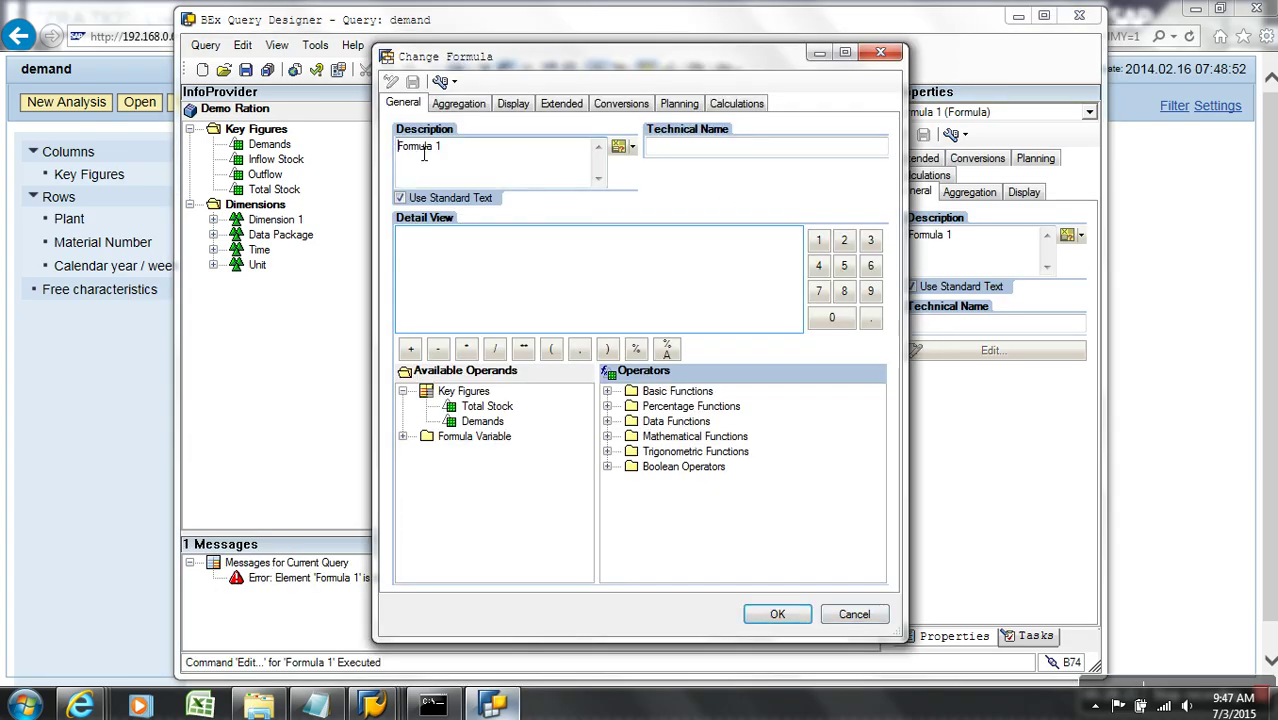
pyautogui.moveTo(473, 155); pyautogui.dragTo(370, 152)
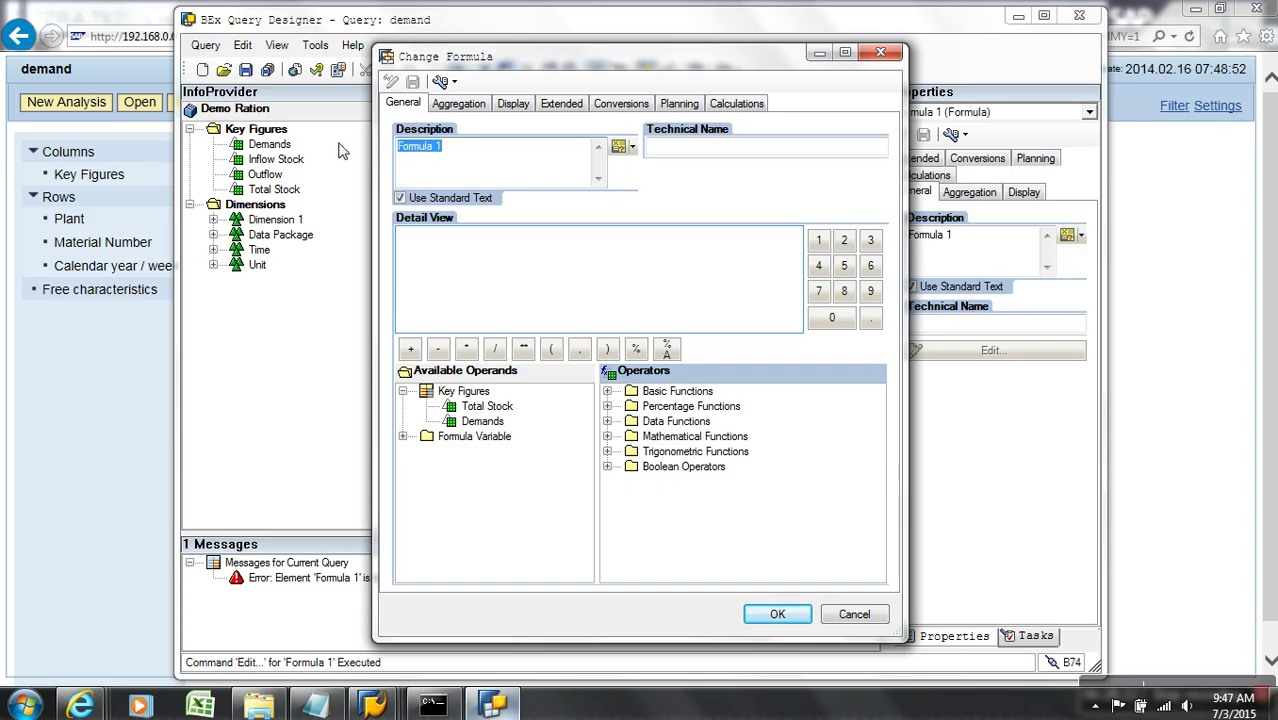
pyautogui.write('Ration')
# Start the Ration formula with the value without dimension of Demands, NODIM( 'Demands' )
pyautogui.click(531, 282)
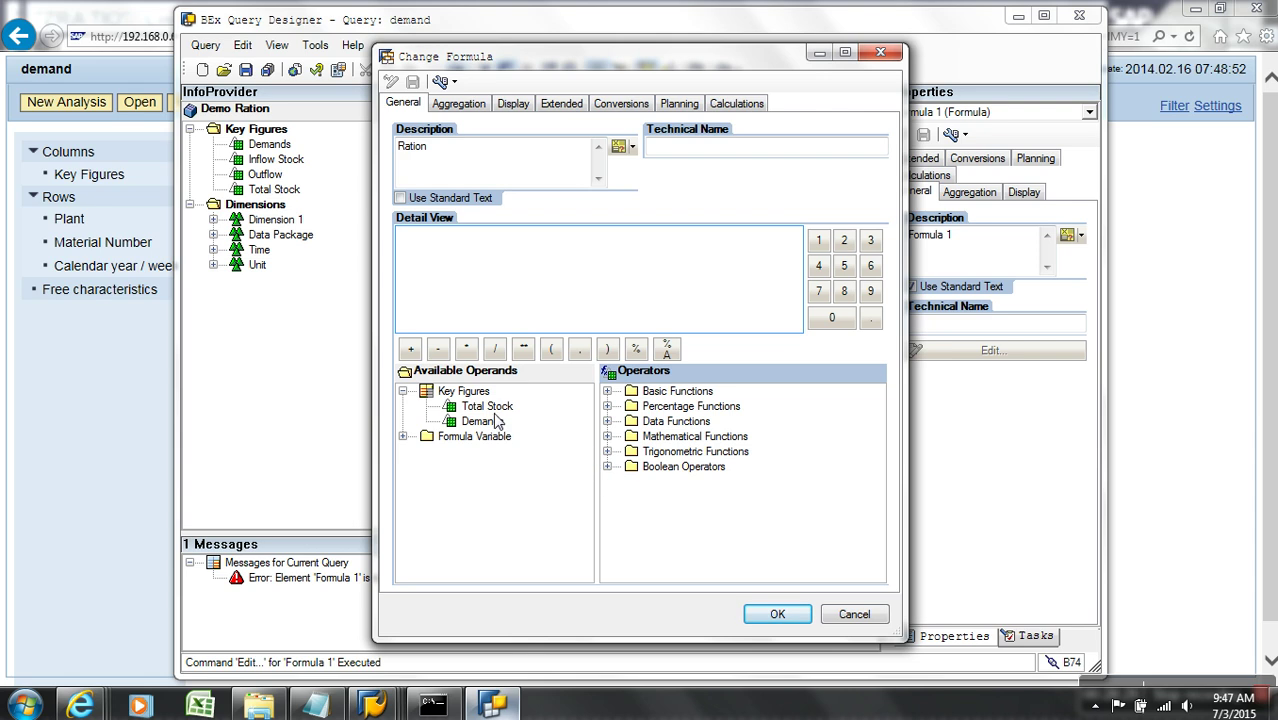
pyautogui.click(607, 421)
pyautogui.doubleClick(738, 496)
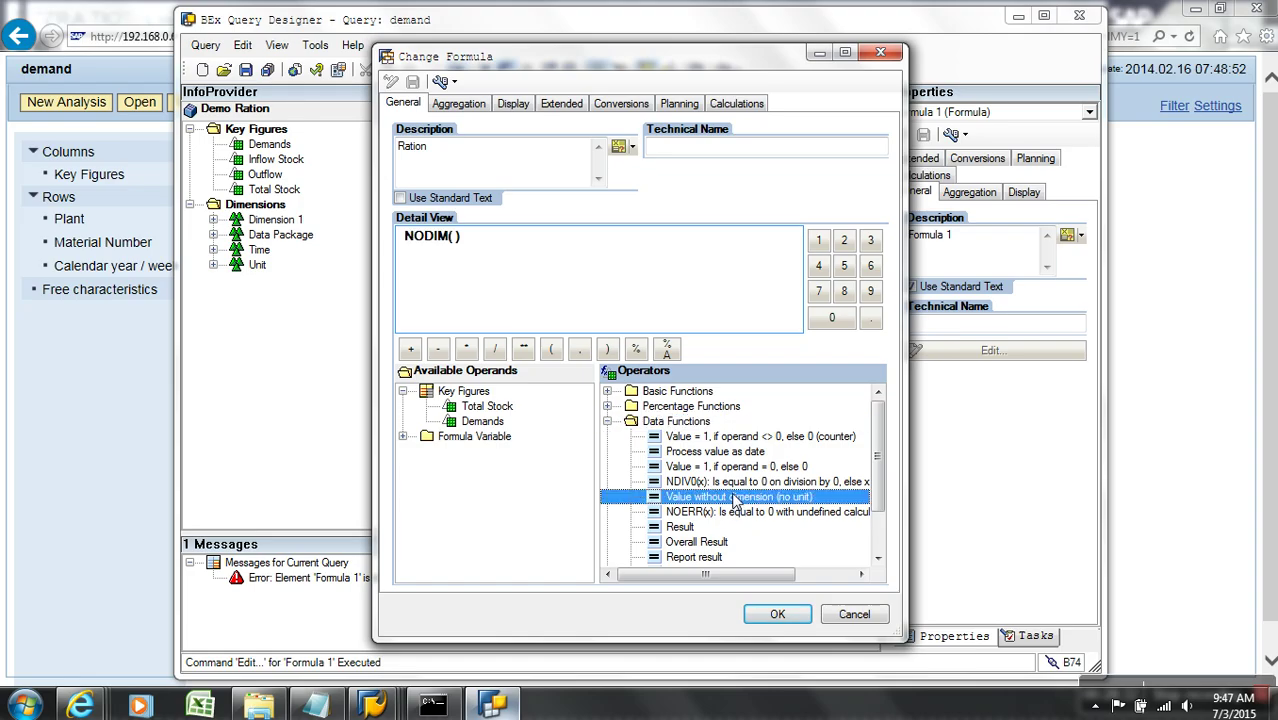
pyautogui.doubleClick(490, 423)
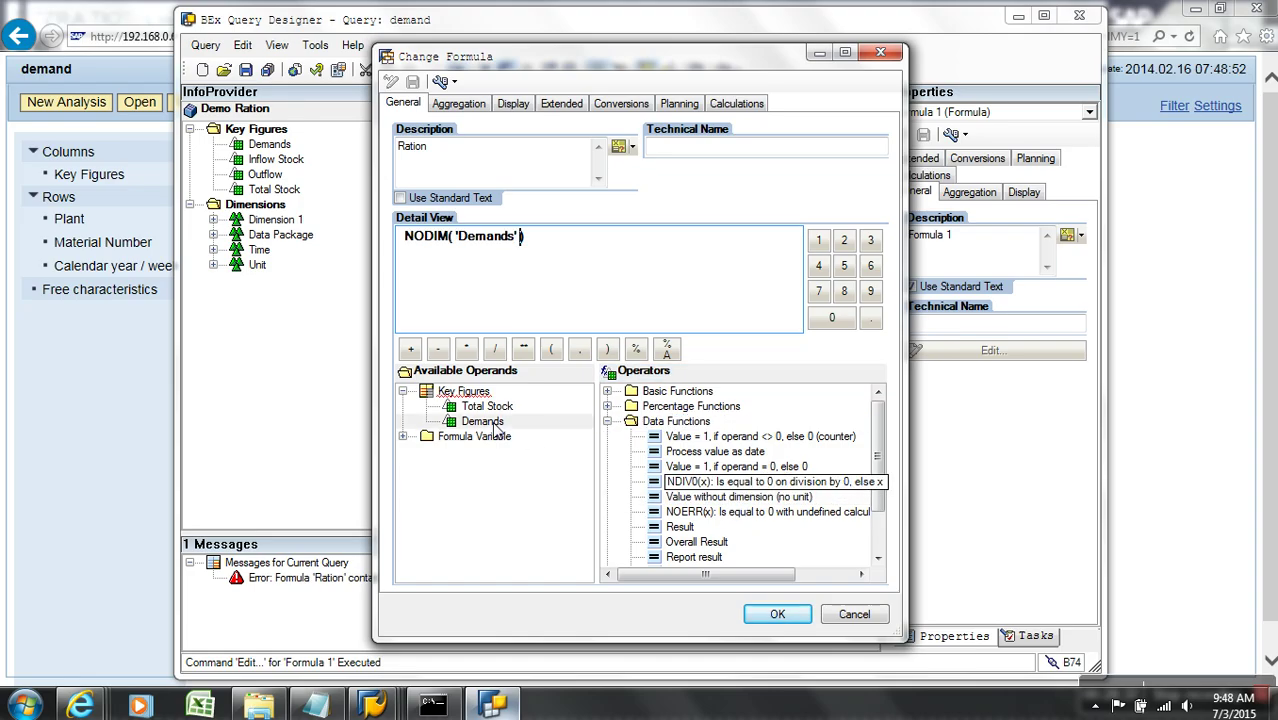
# Complete the Ration formula as NODIM( 'Demands' ) < NODIM( 'Demands' ) and confirm it
pyautogui.click(607, 421)
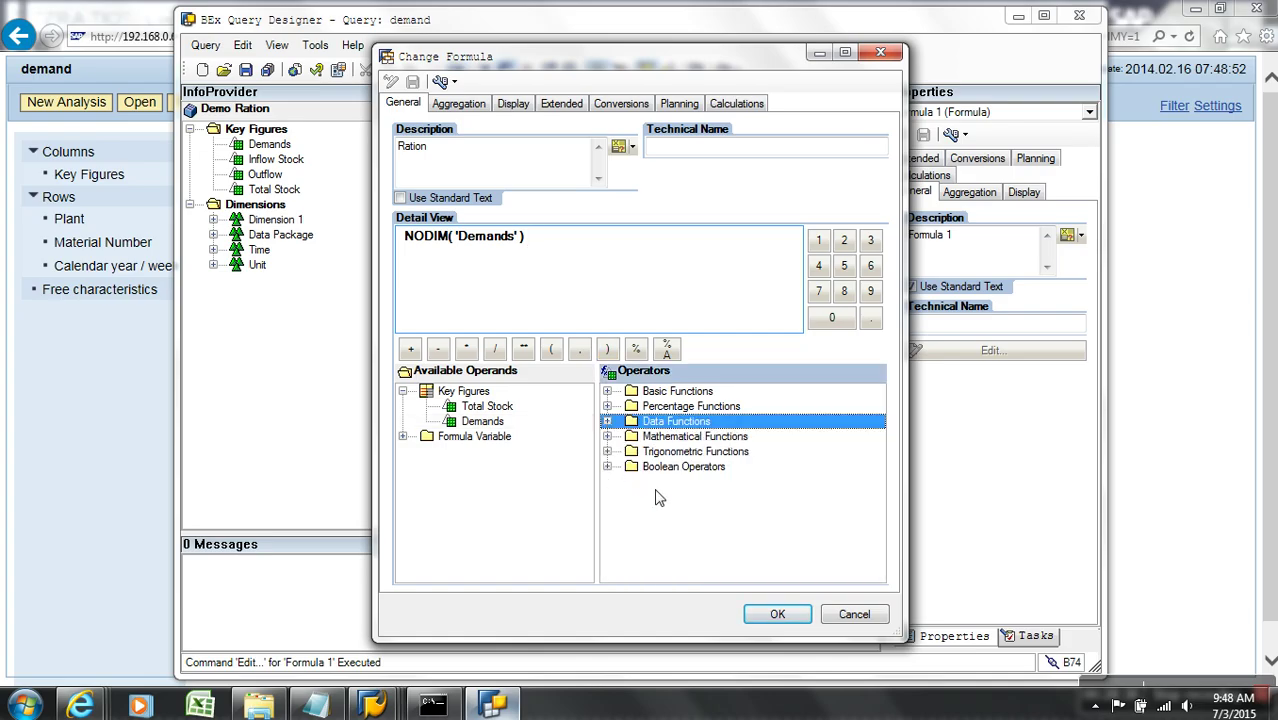
pyautogui.click(607, 467)
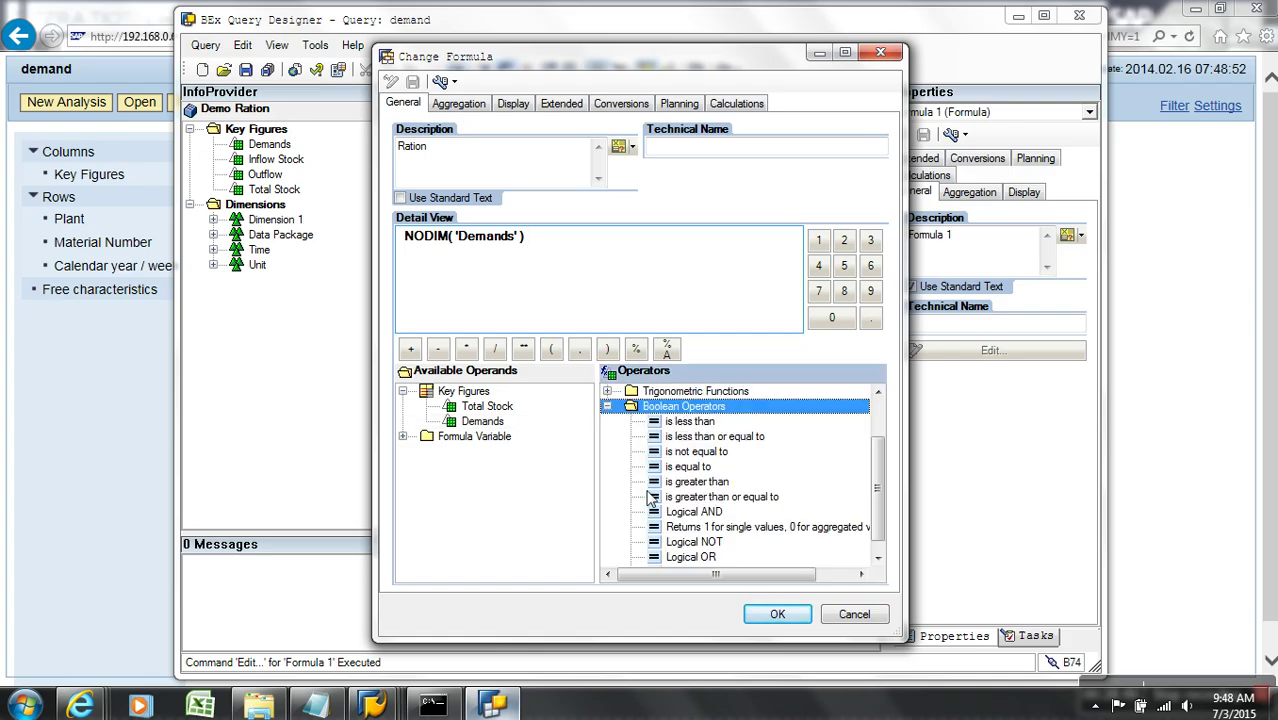
pyautogui.doubleClick(695, 422)
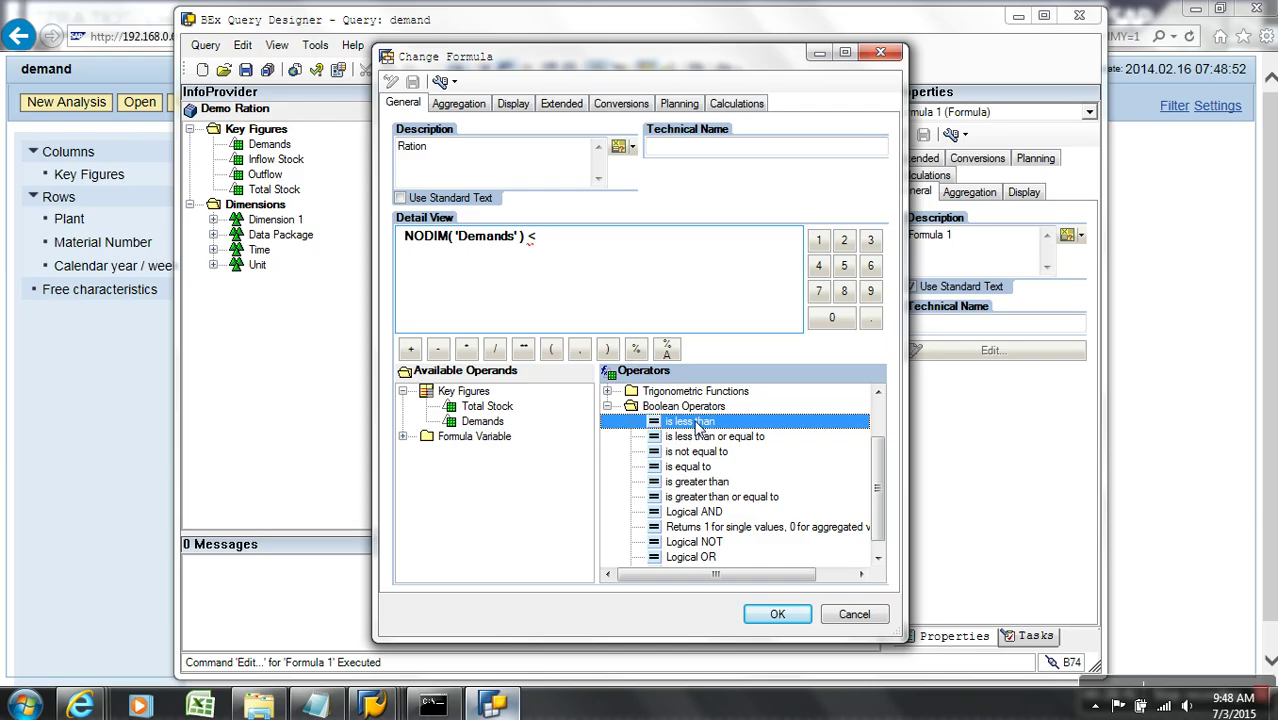
pyautogui.click(878, 422)
pyautogui.click(608, 422)
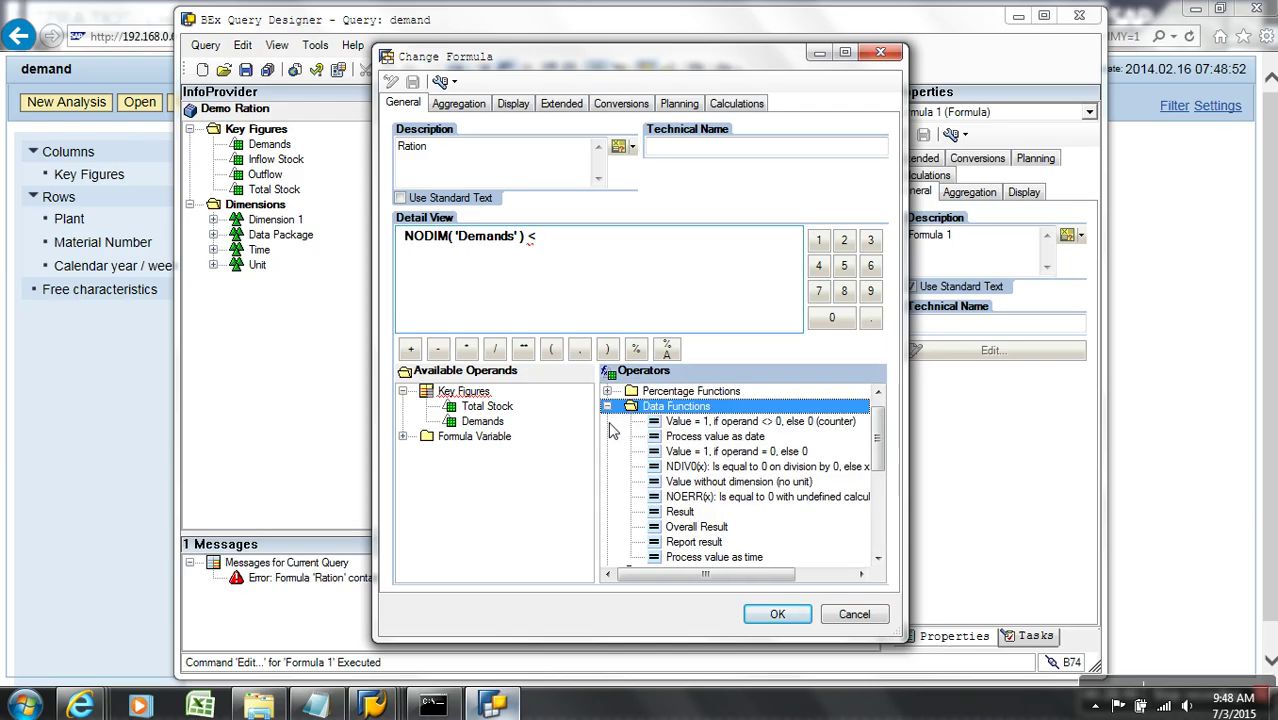
pyautogui.doubleClick(700, 482)
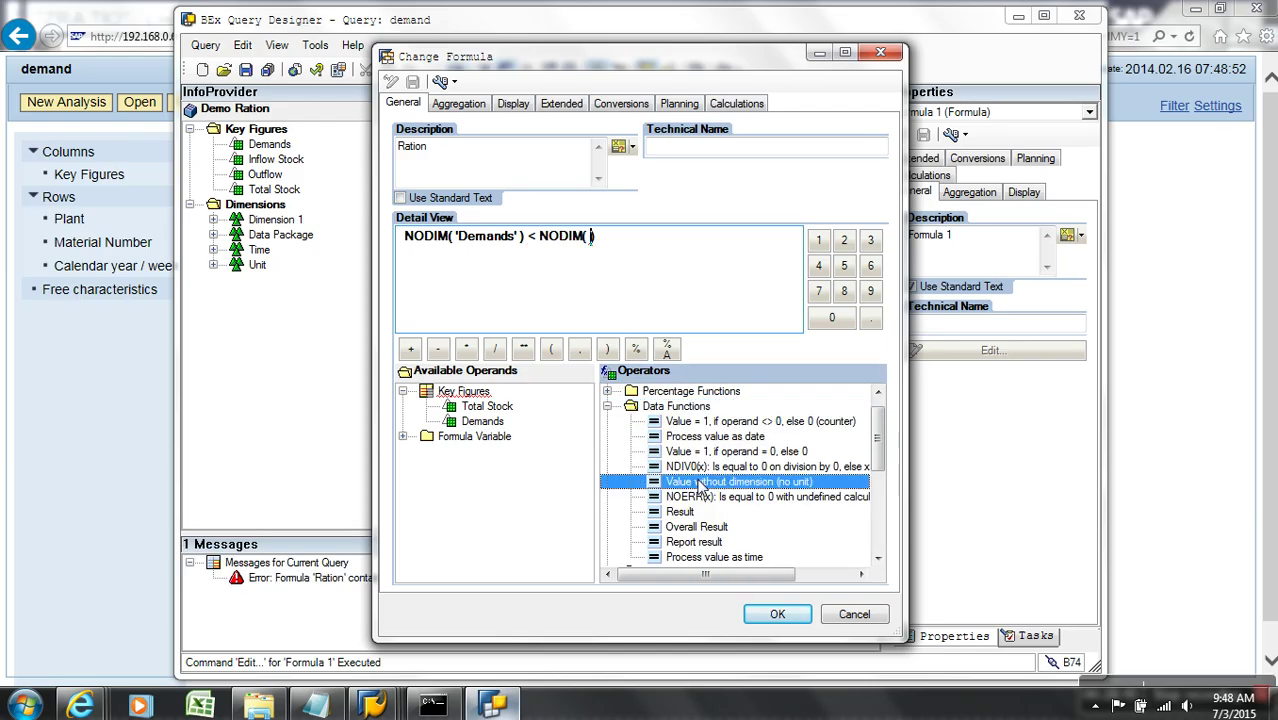
pyautogui.doubleClick(482, 421)
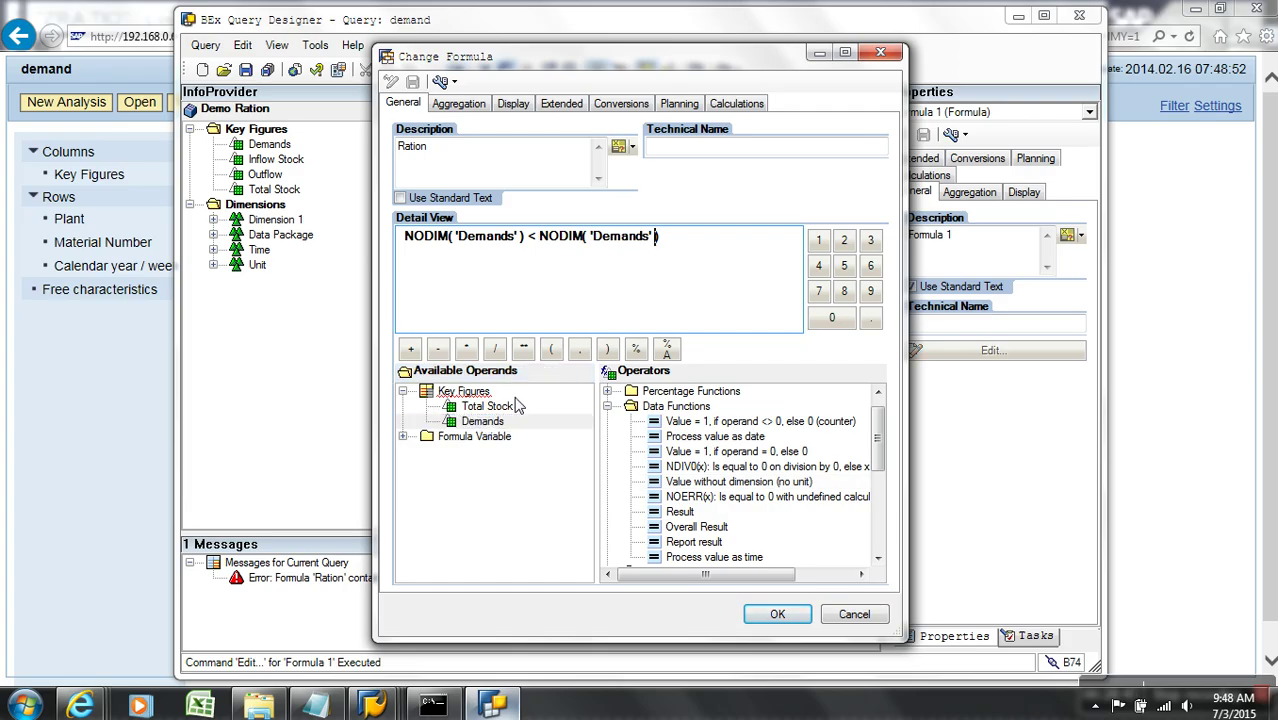
pyautogui.click(774, 615)
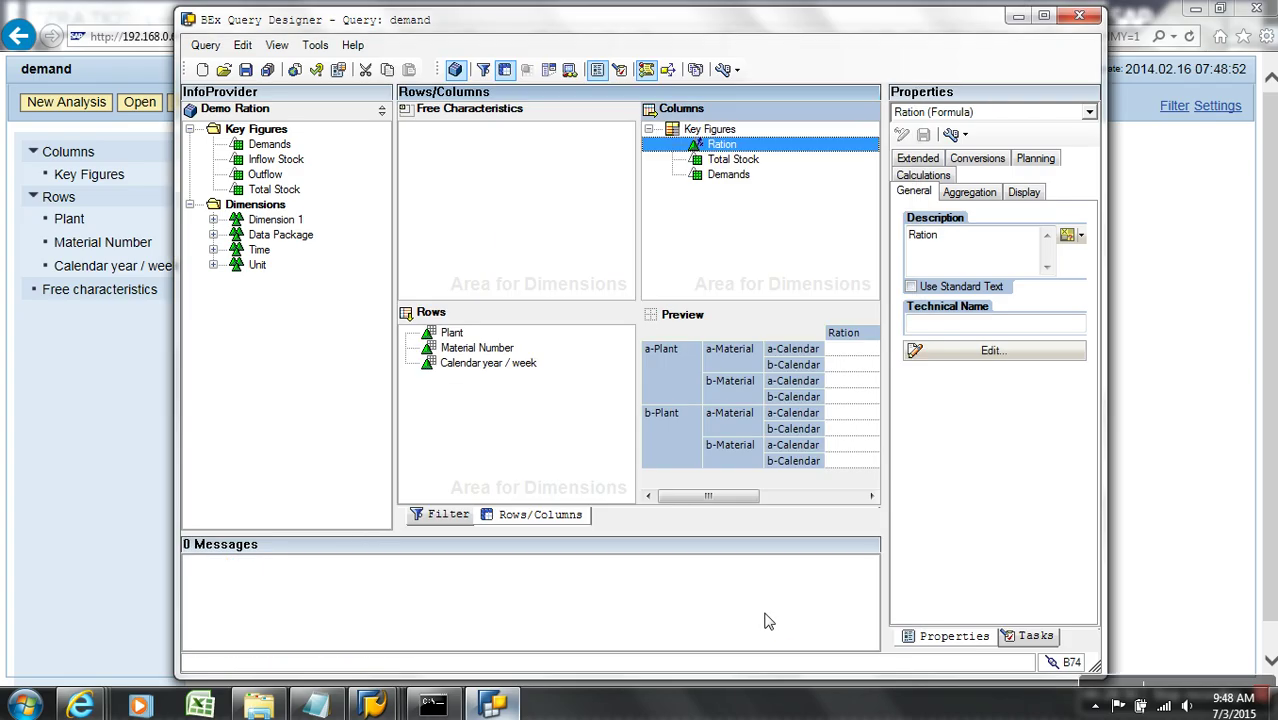
# Save the query and move the Ration formula below Demands in the column structure
pyautogui.click(246, 70)
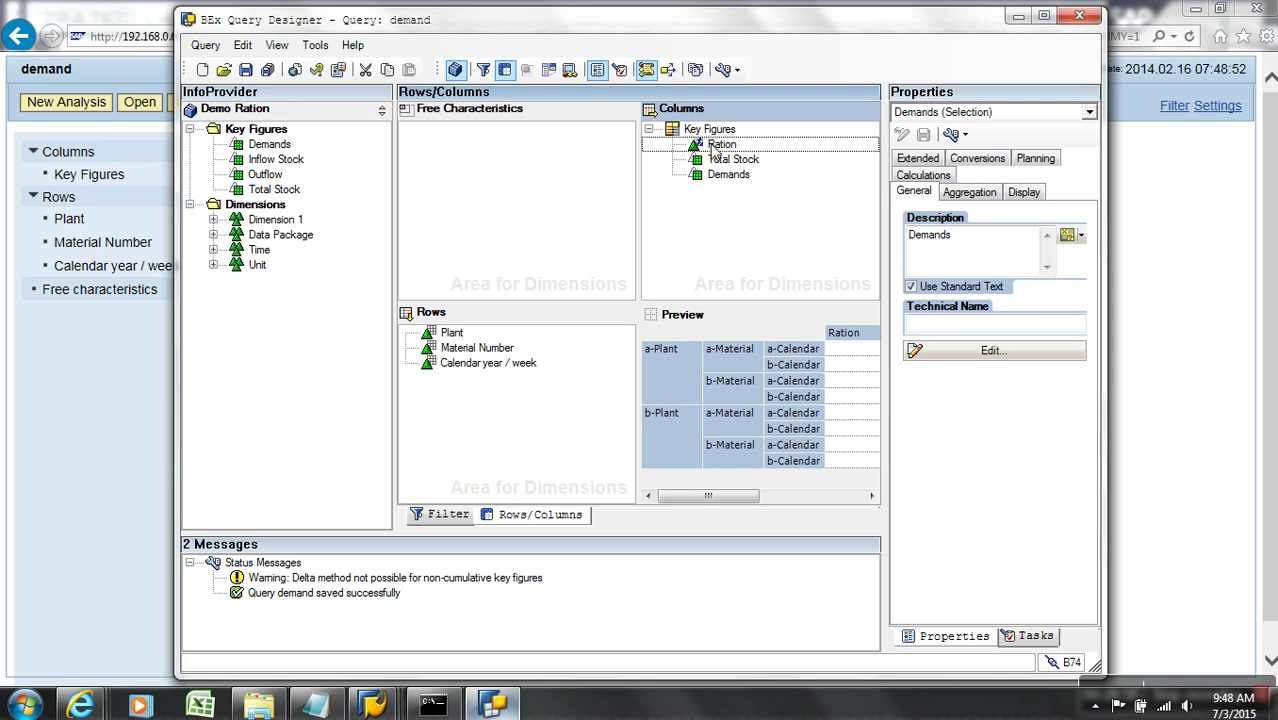
pyautogui.moveTo(716, 150); pyautogui.dragTo(728, 188)
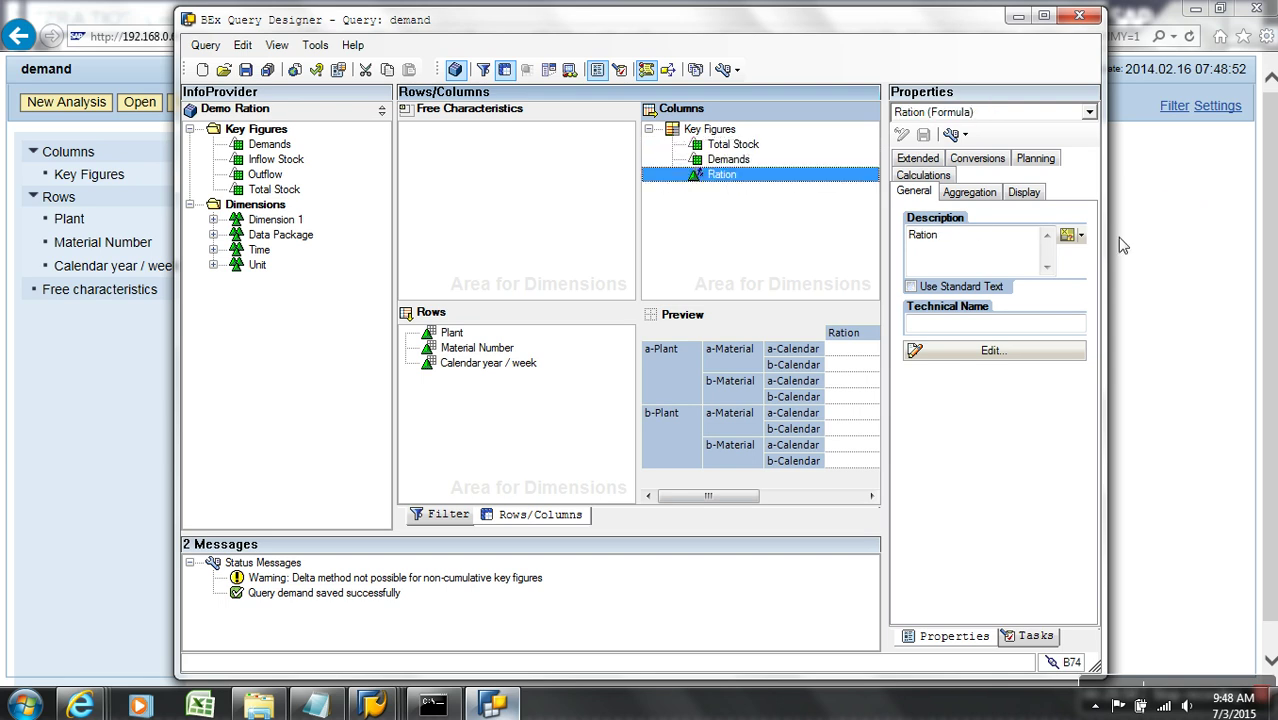
# Reload the demand result in Internet Explorer and remove Calendar year / week from the table's rows
pyautogui.click(1120, 245)
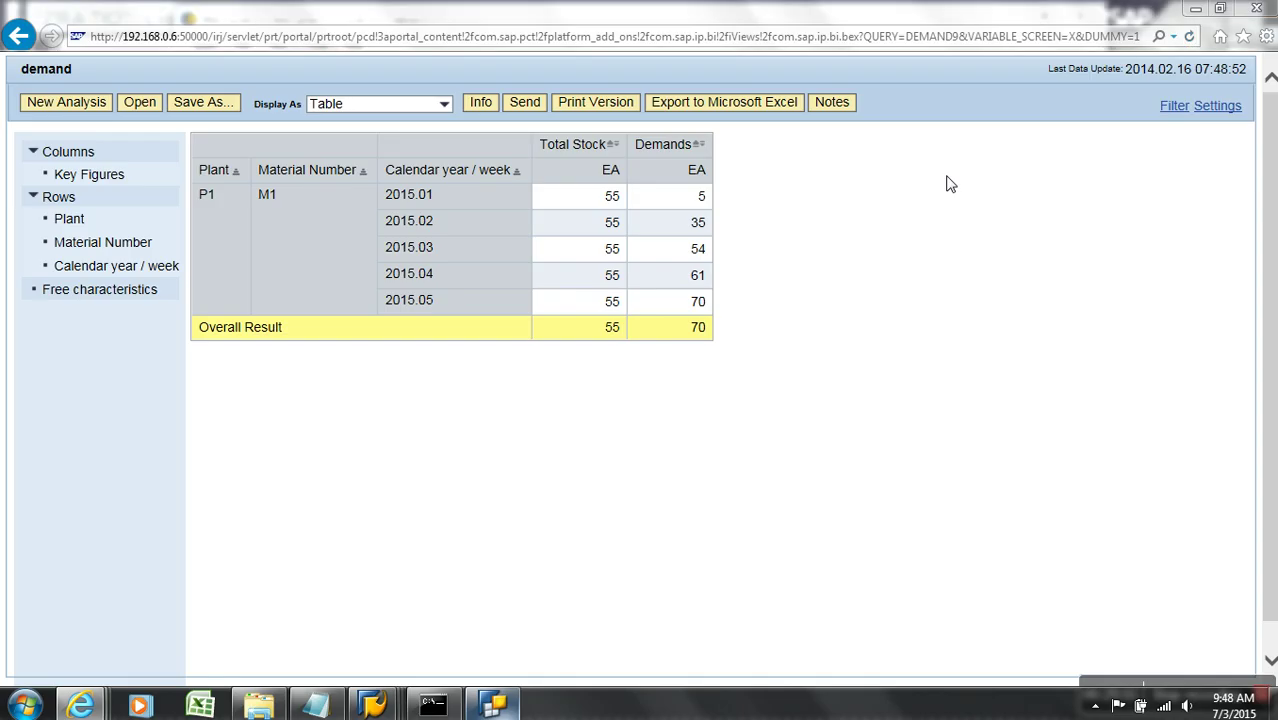
pyautogui.press('F5')
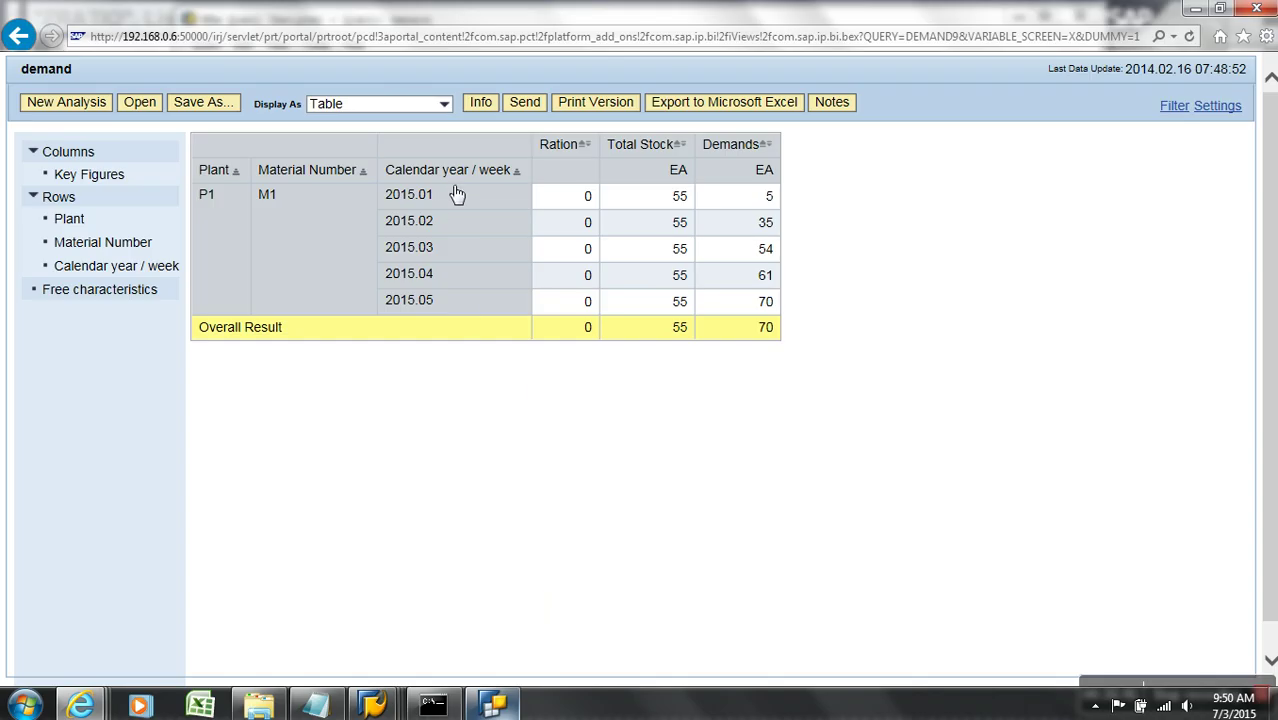
pyautogui.moveTo(453, 188); pyautogui.dragTo(212, 470)
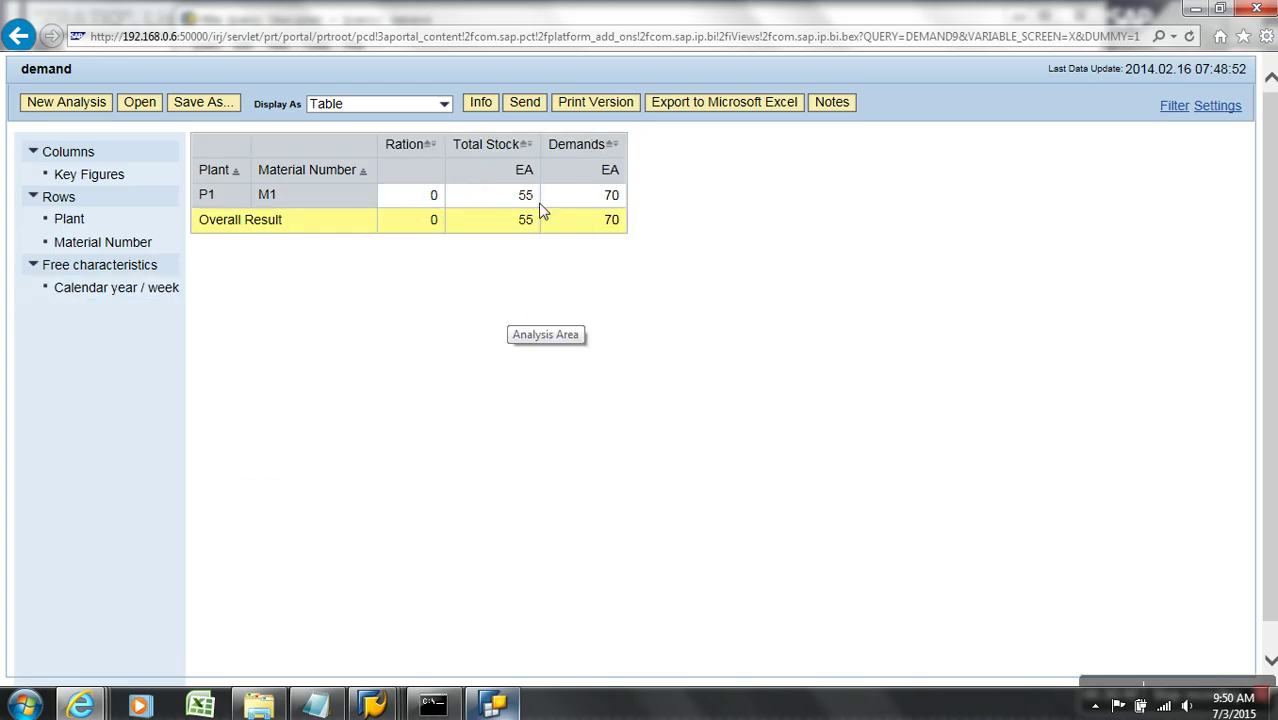
# Remove Total Stock and Demands from the demand result table so only the Ration column remains
pyautogui.moveTo(488, 145); pyautogui.dragTo(175, 383)
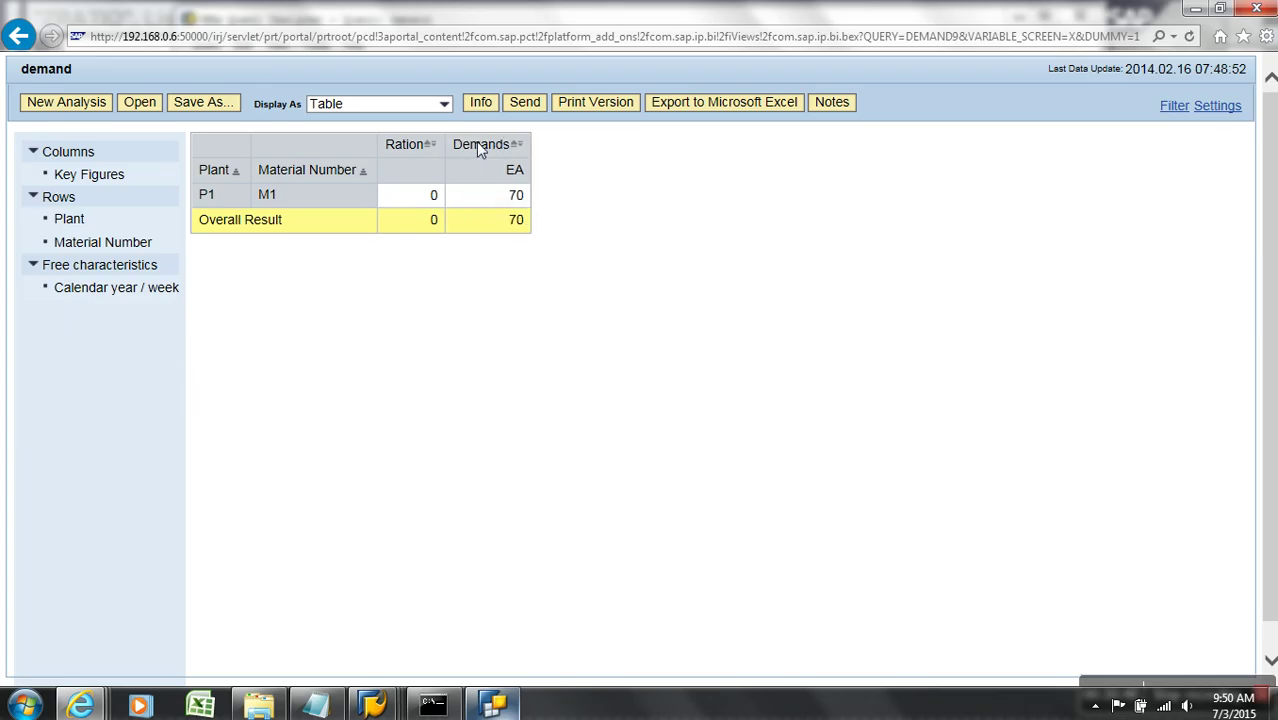
pyautogui.moveTo(476, 141); pyautogui.dragTo(154, 340)
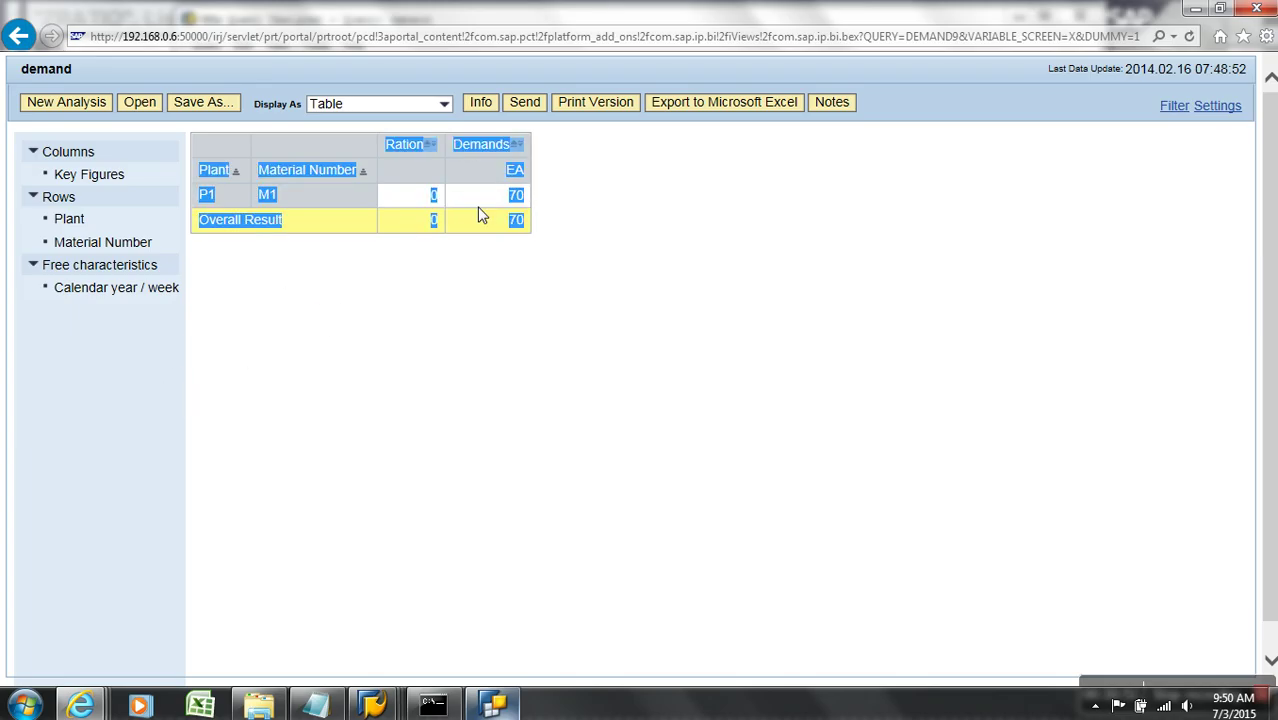
pyautogui.moveTo(497, 148); pyautogui.dragTo(291, 408)
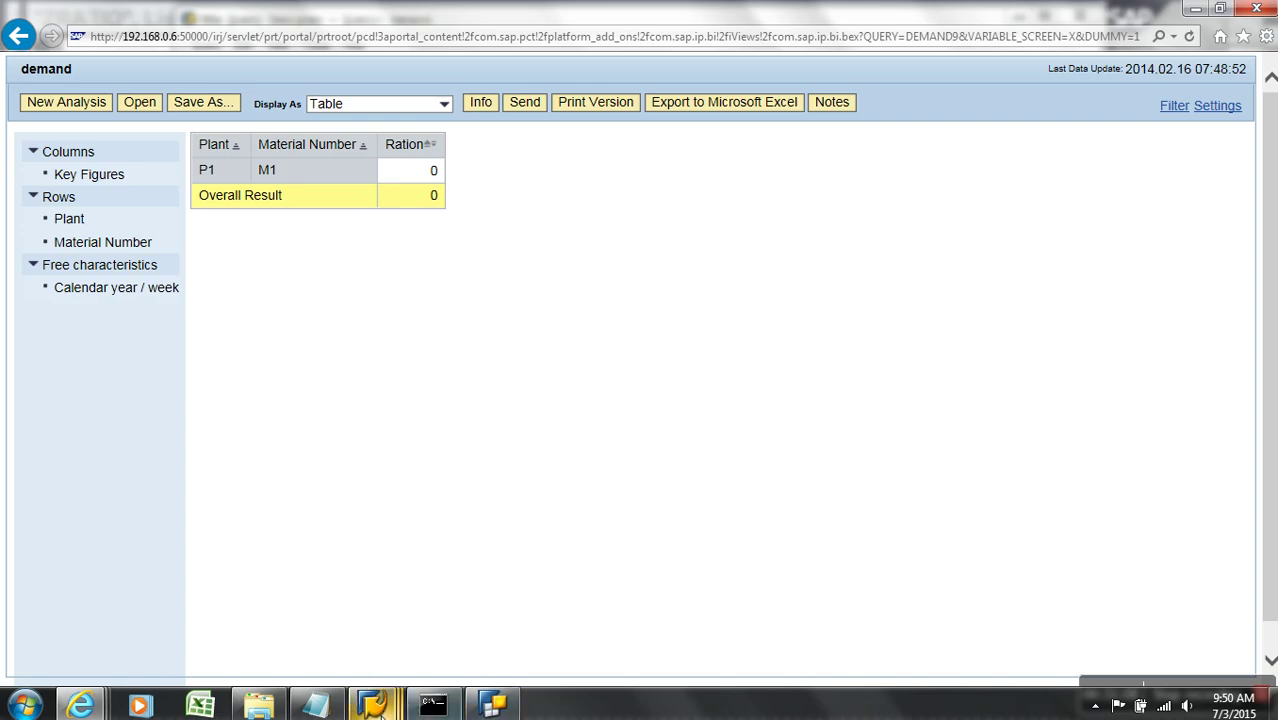
# Switch to the ZRATIO list output in SAP and exit back to the Data Warehousing Workbench modeling view
pyautogui.moveTo(379, 708)
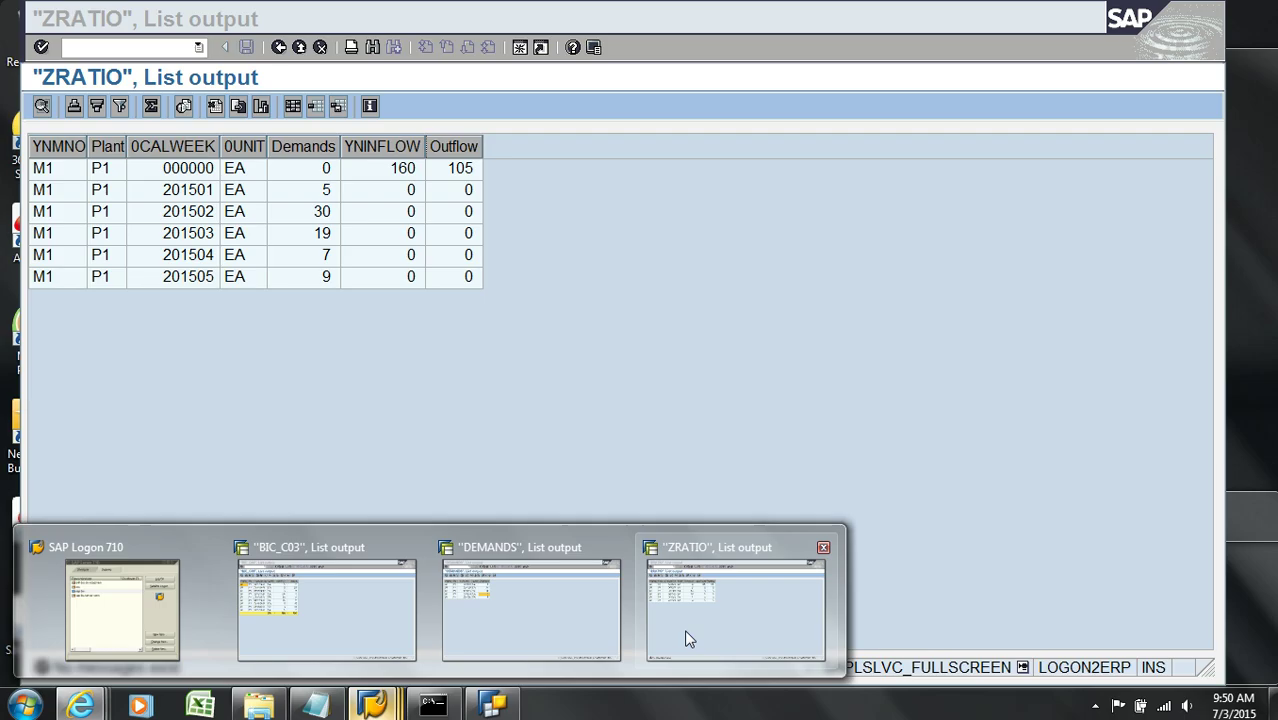
pyautogui.click(686, 637)
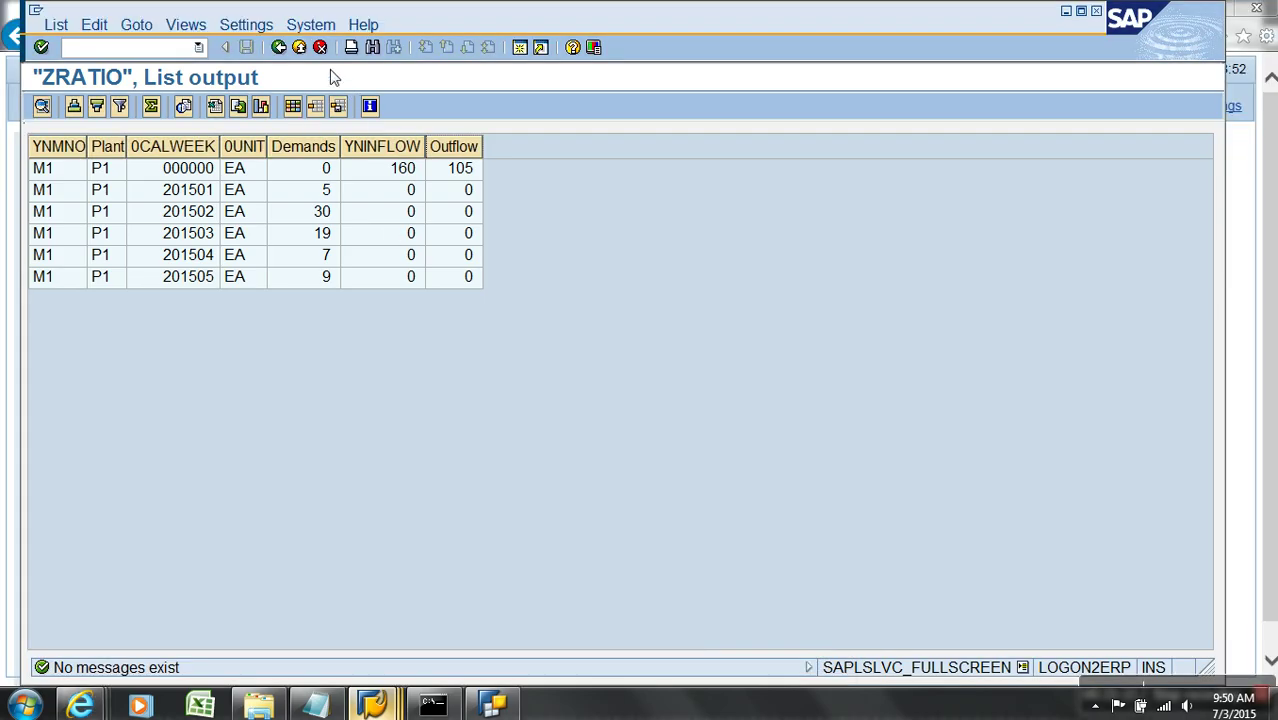
pyautogui.click(298, 47)
pyautogui.click(299, 48)
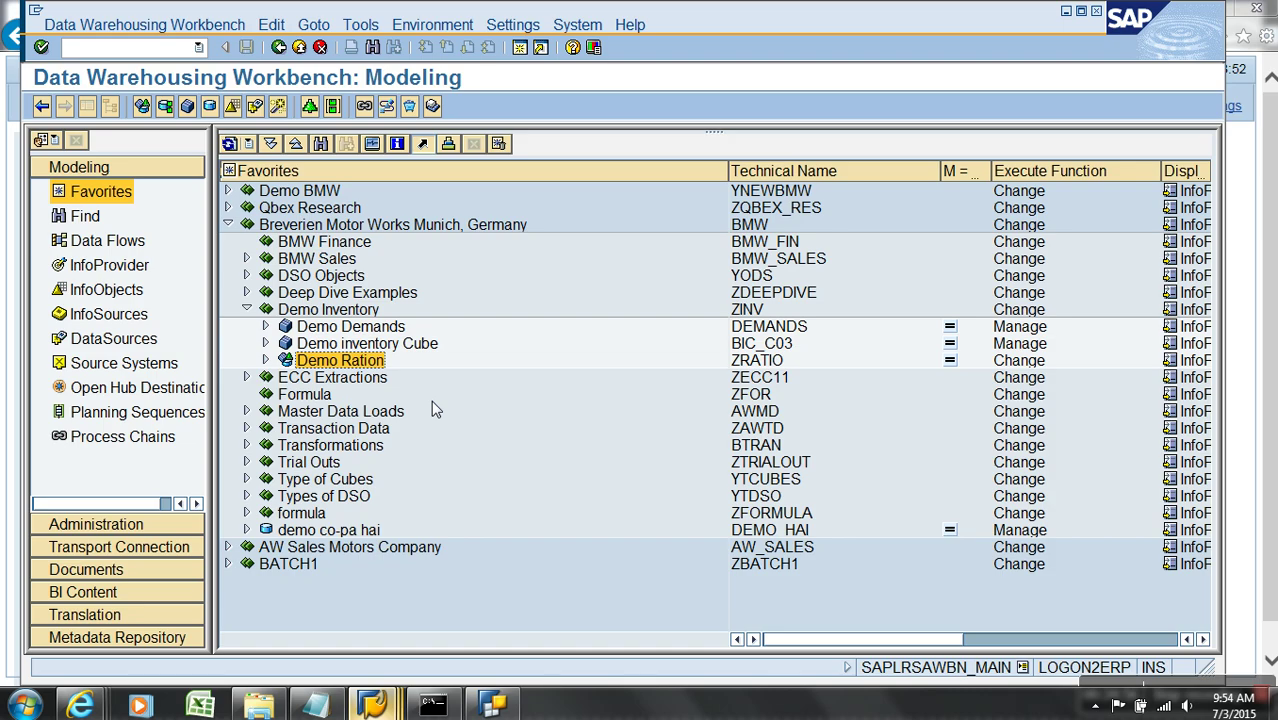
# Try to create a transformation into the Demo Demands InfoCube with Query as the source object type
pyautogui.rightClick(372, 330)
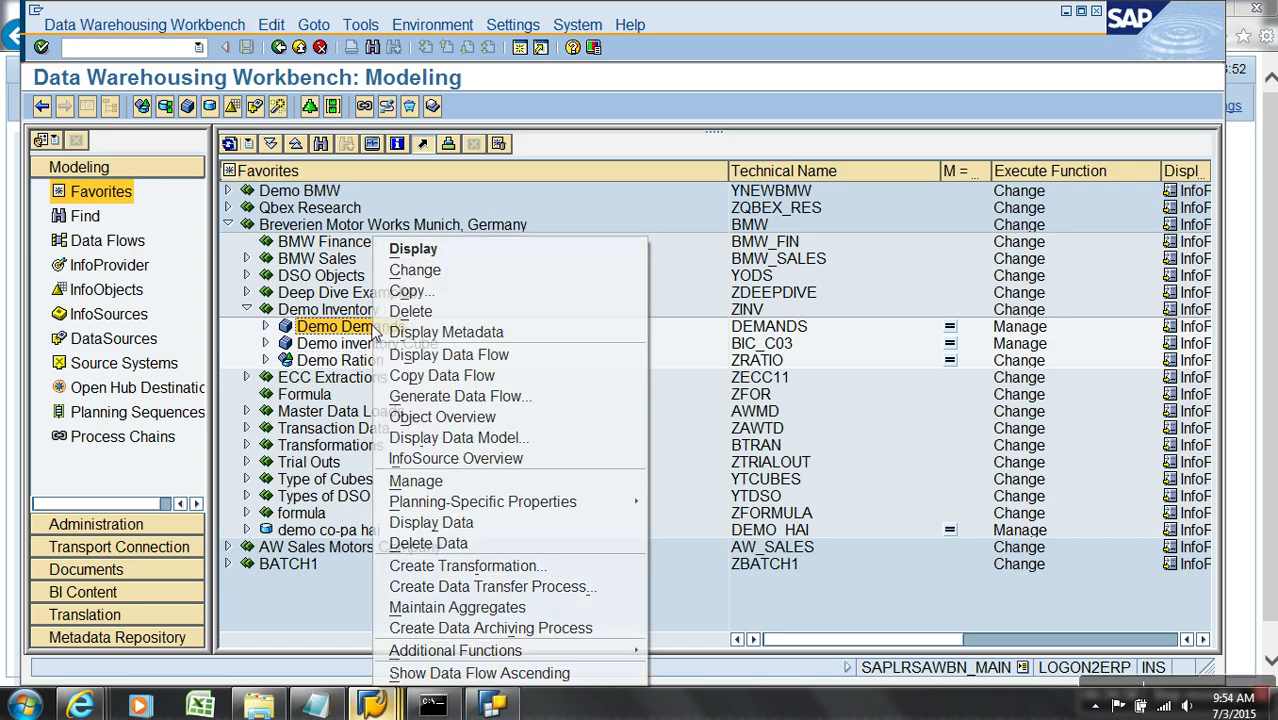
pyautogui.click(495, 565)
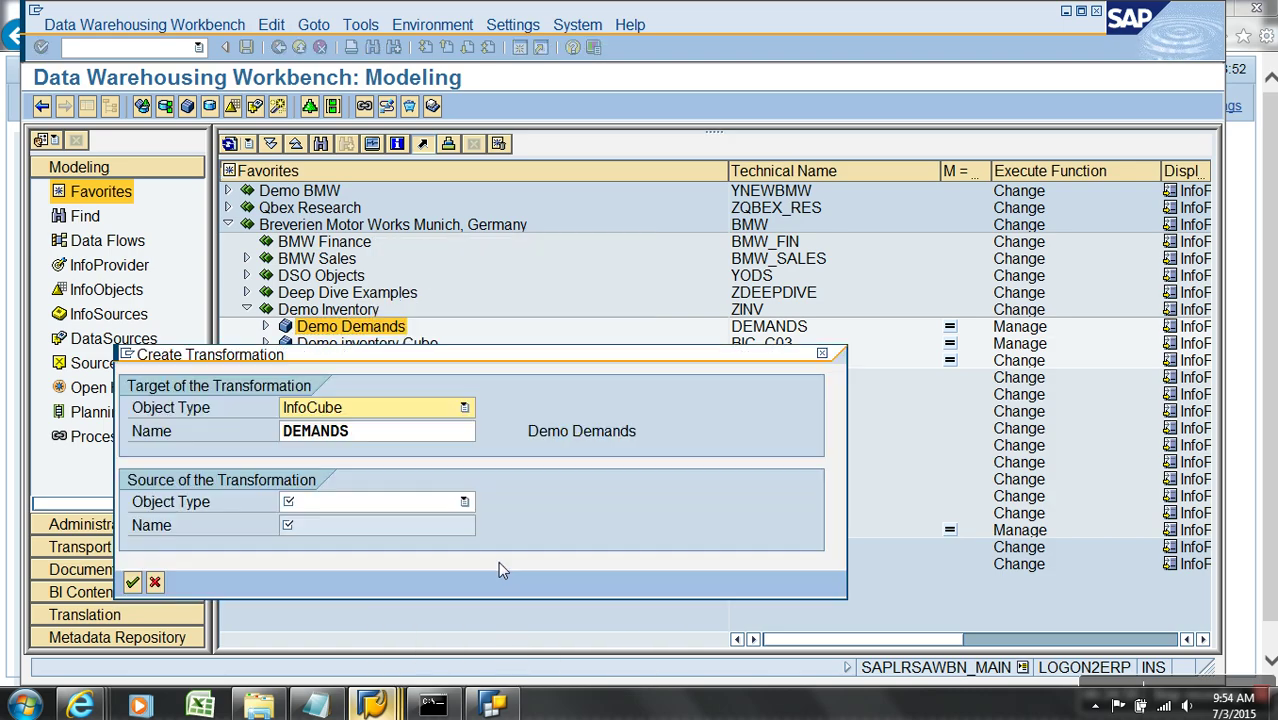
pyautogui.click(392, 508)
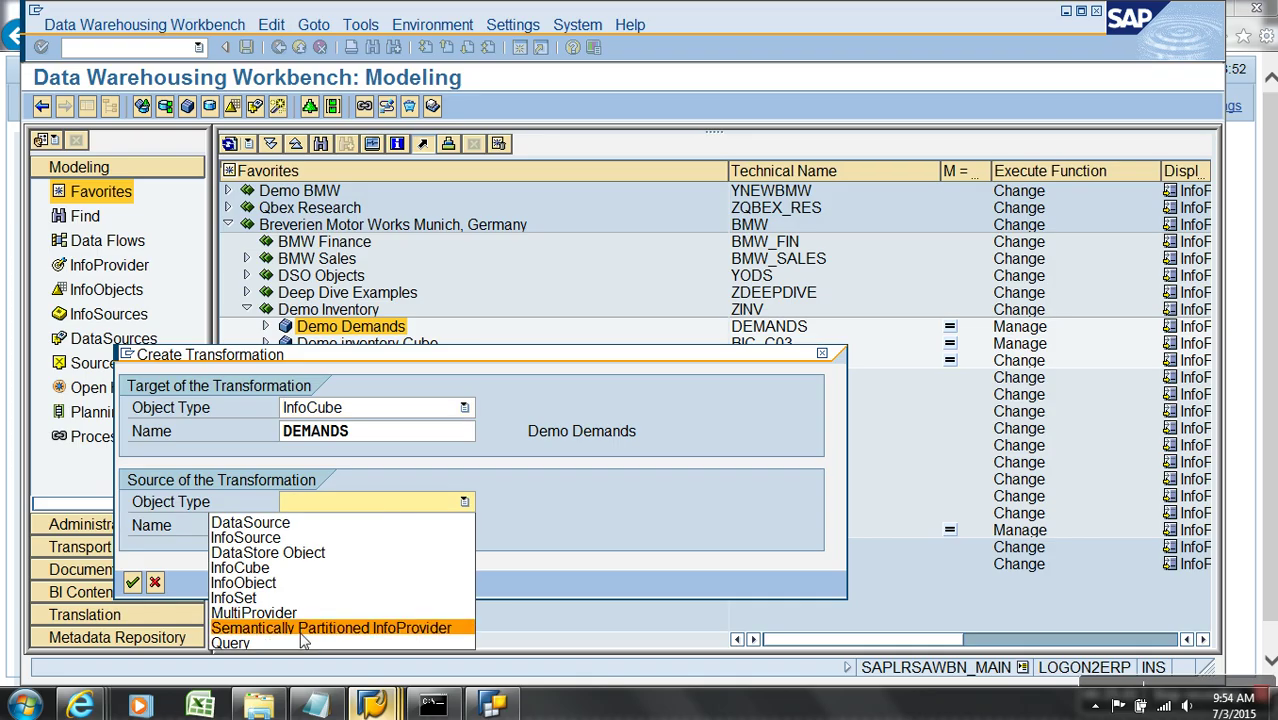
pyautogui.click(281, 642)
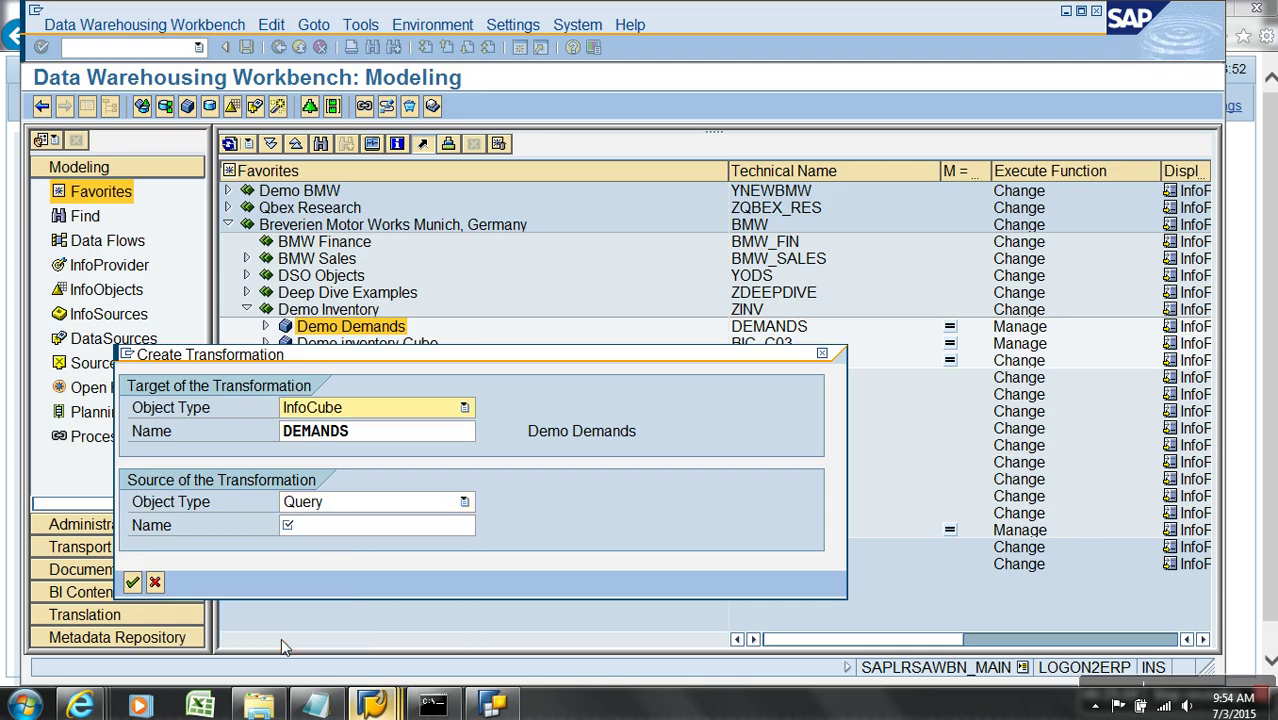
pyautogui.click(465, 502)
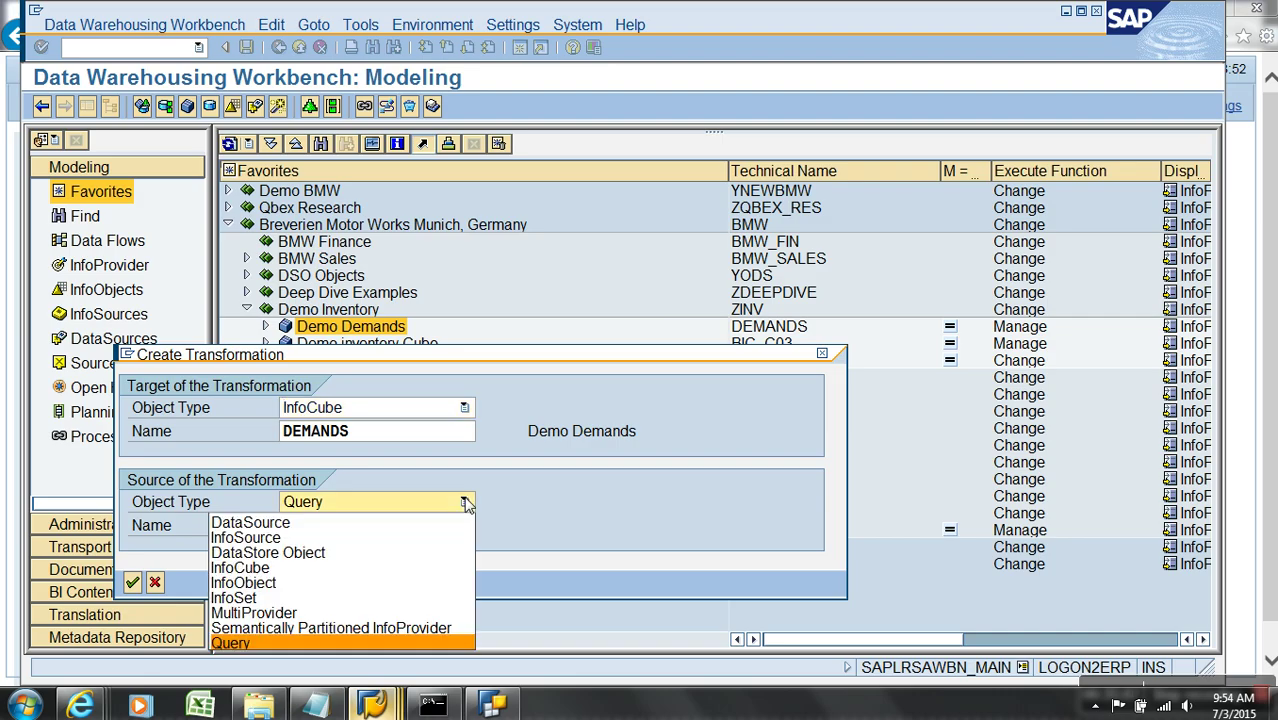
pyautogui.click(465, 502)
pyautogui.click(438, 530)
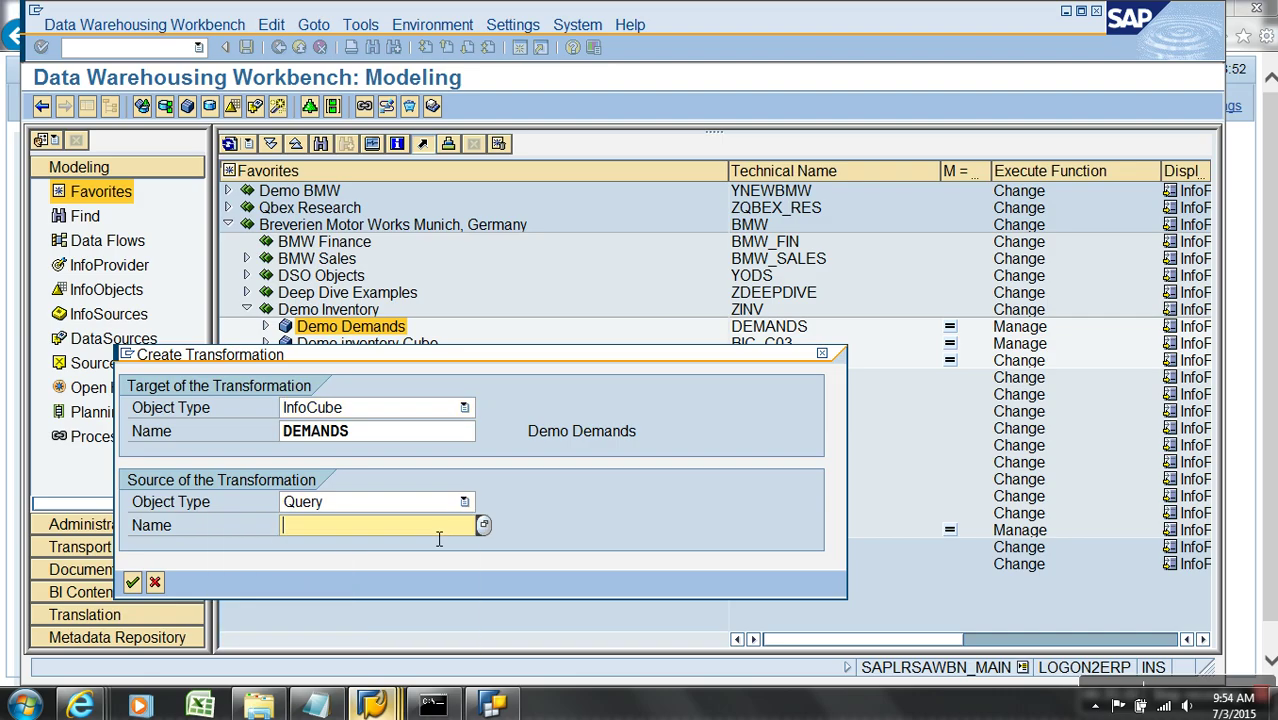
pyautogui.moveTo(496, 706)
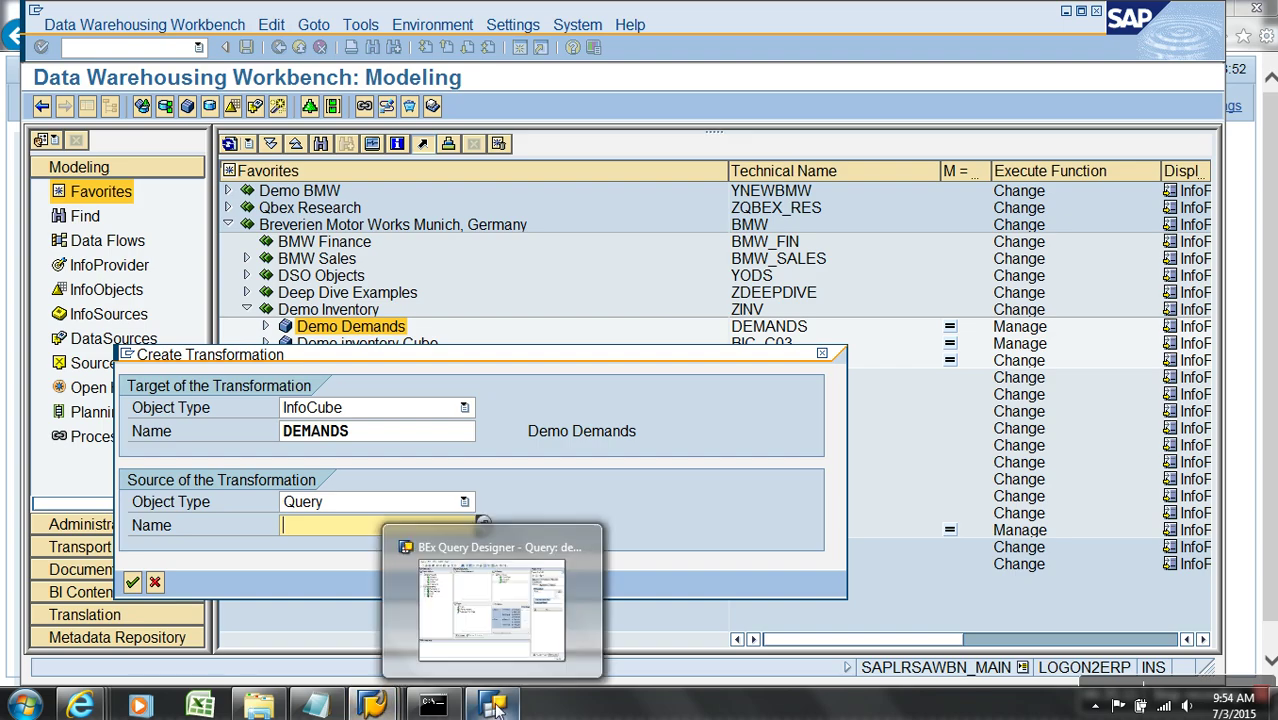
pyautogui.click(479, 525)
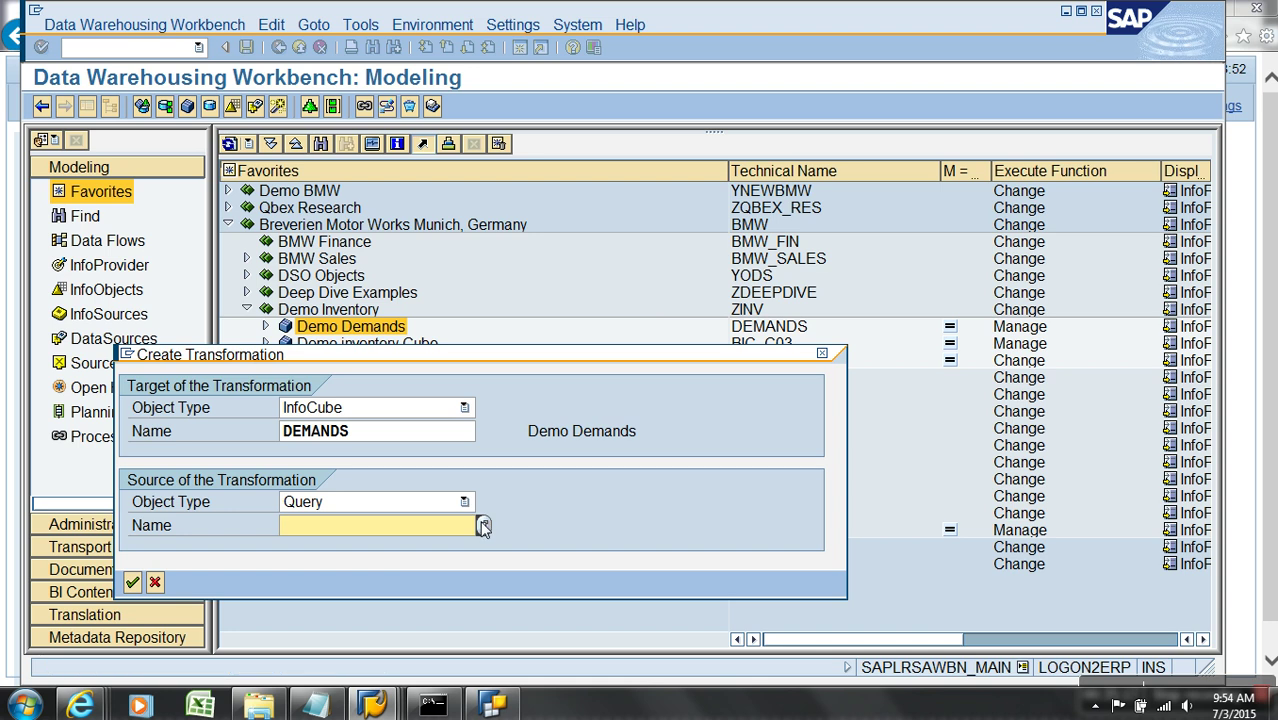
pyautogui.click(481, 525)
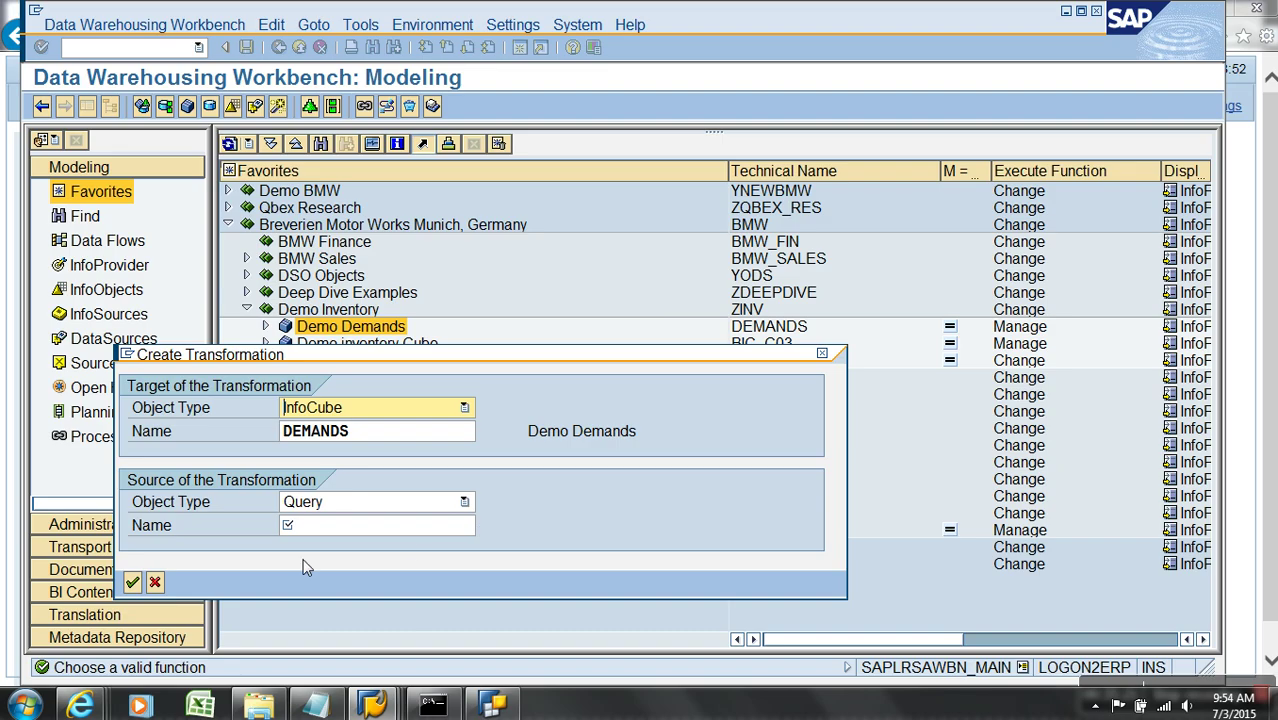
pyautogui.click(155, 582)
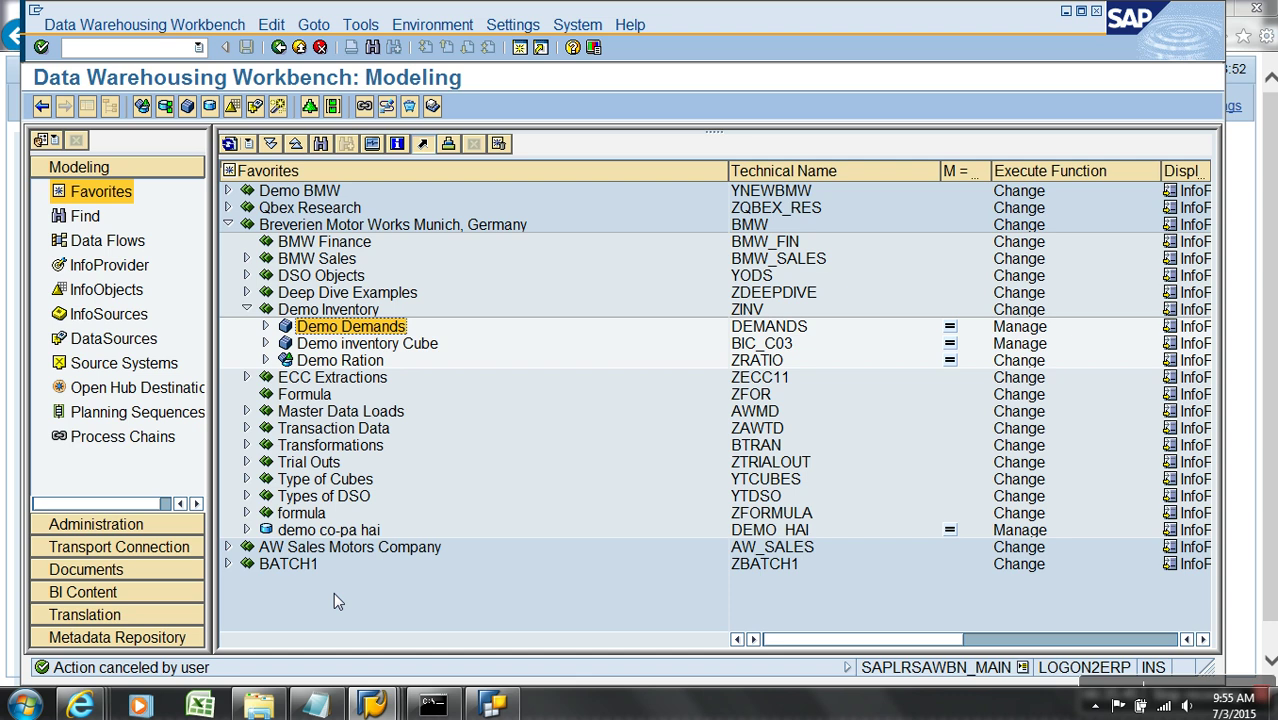
pyautogui.click(372, 705)
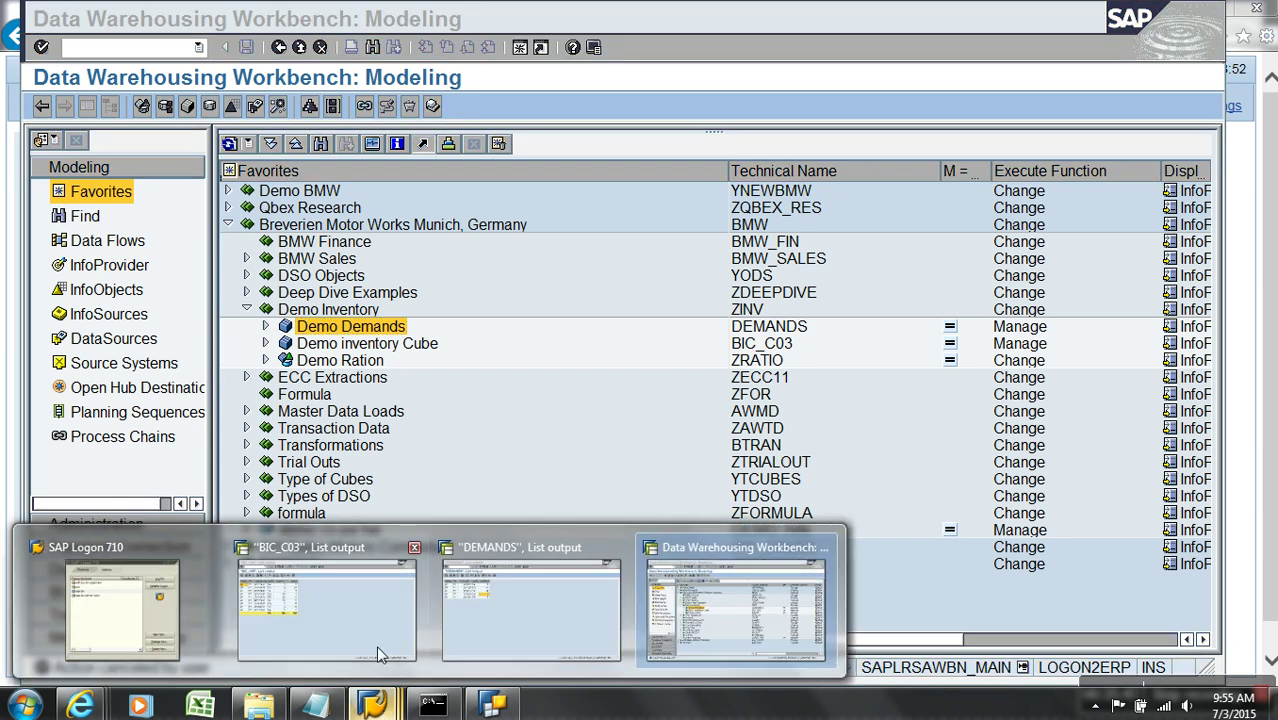
pyautogui.click(736, 610)
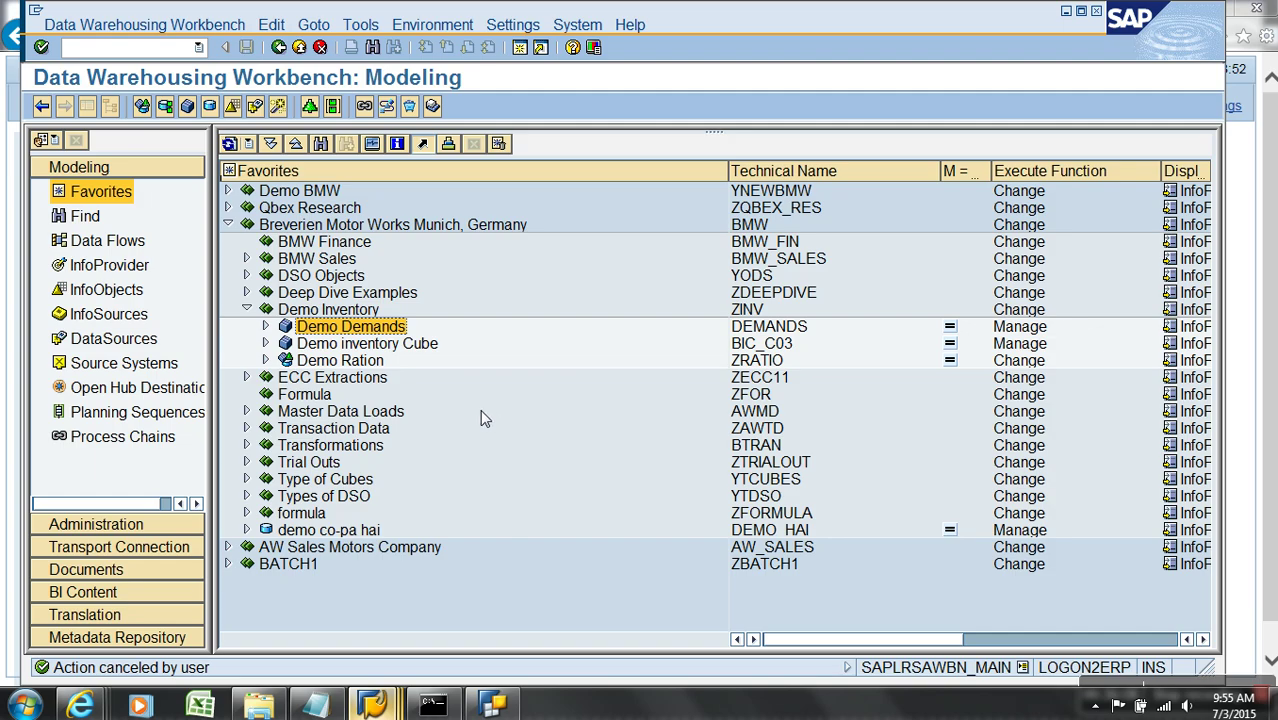
# Create a DataStore object actratio with the description Demand Ratio in the Demo Inventory InfoArea
pyautogui.rightClick(362, 311)
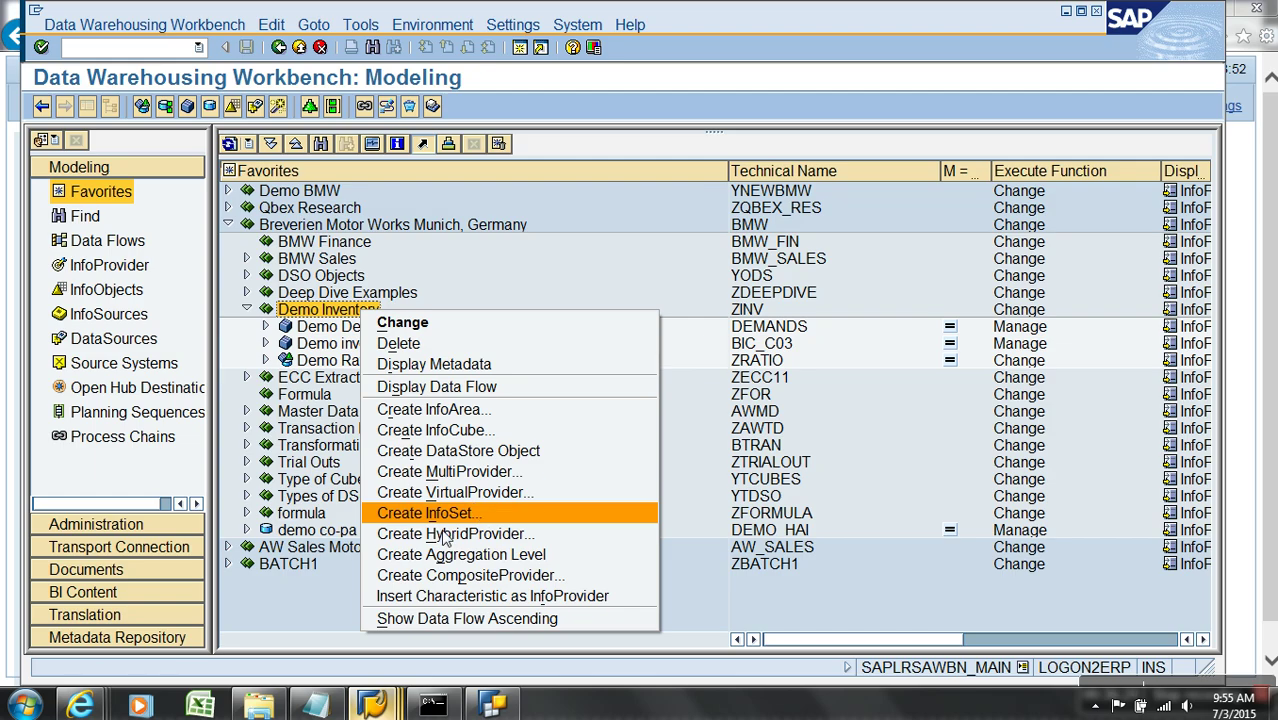
pyautogui.click(503, 455)
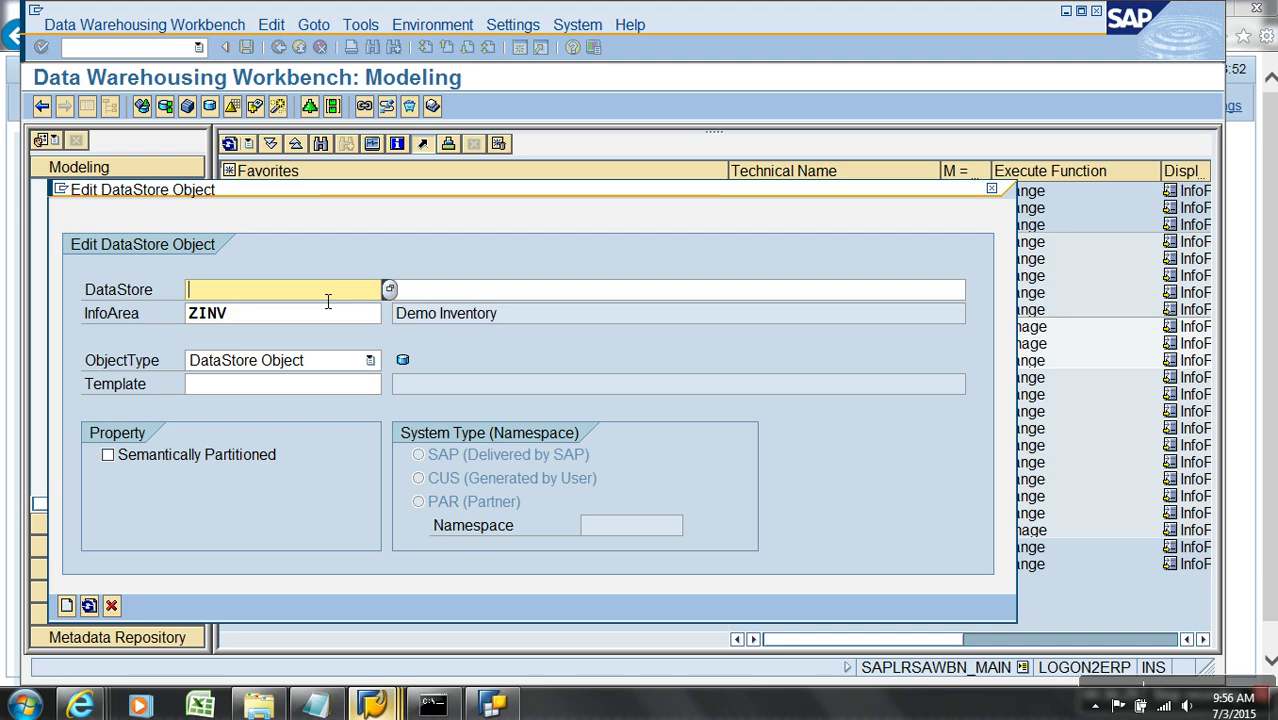
pyautogui.write('actratio')
pyautogui.click(531, 297)
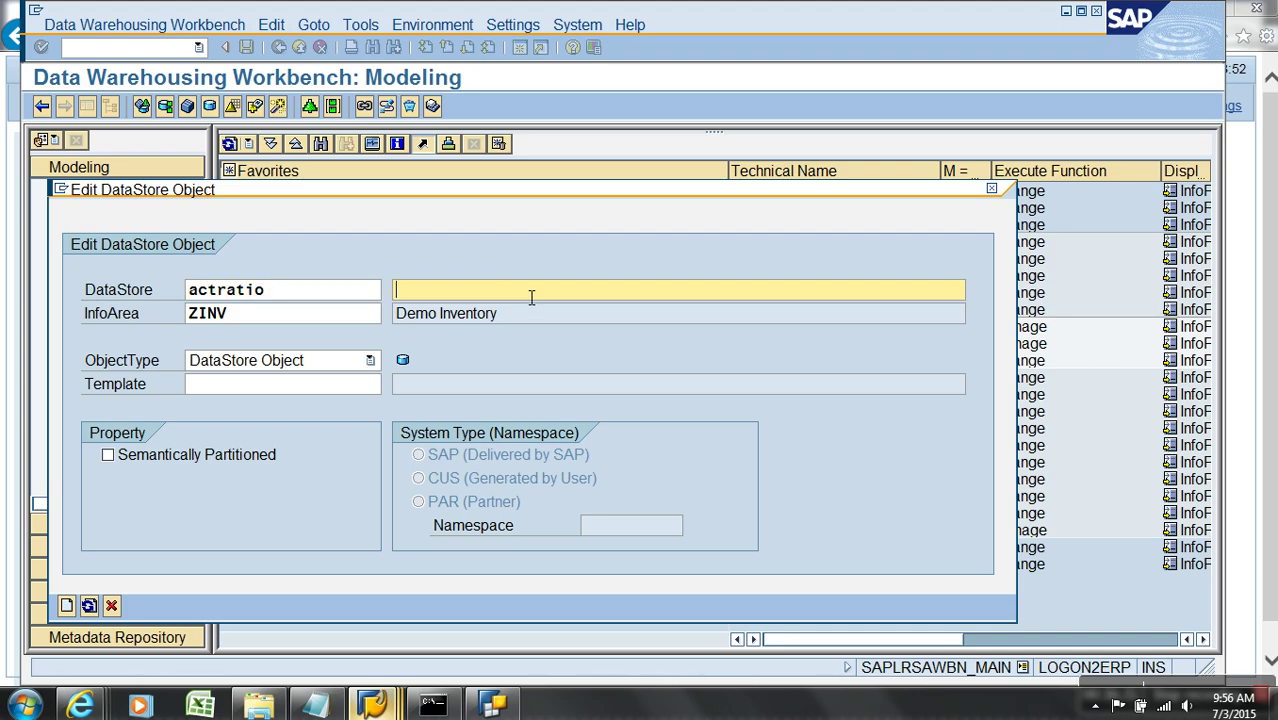
pyautogui.write('Ratio')
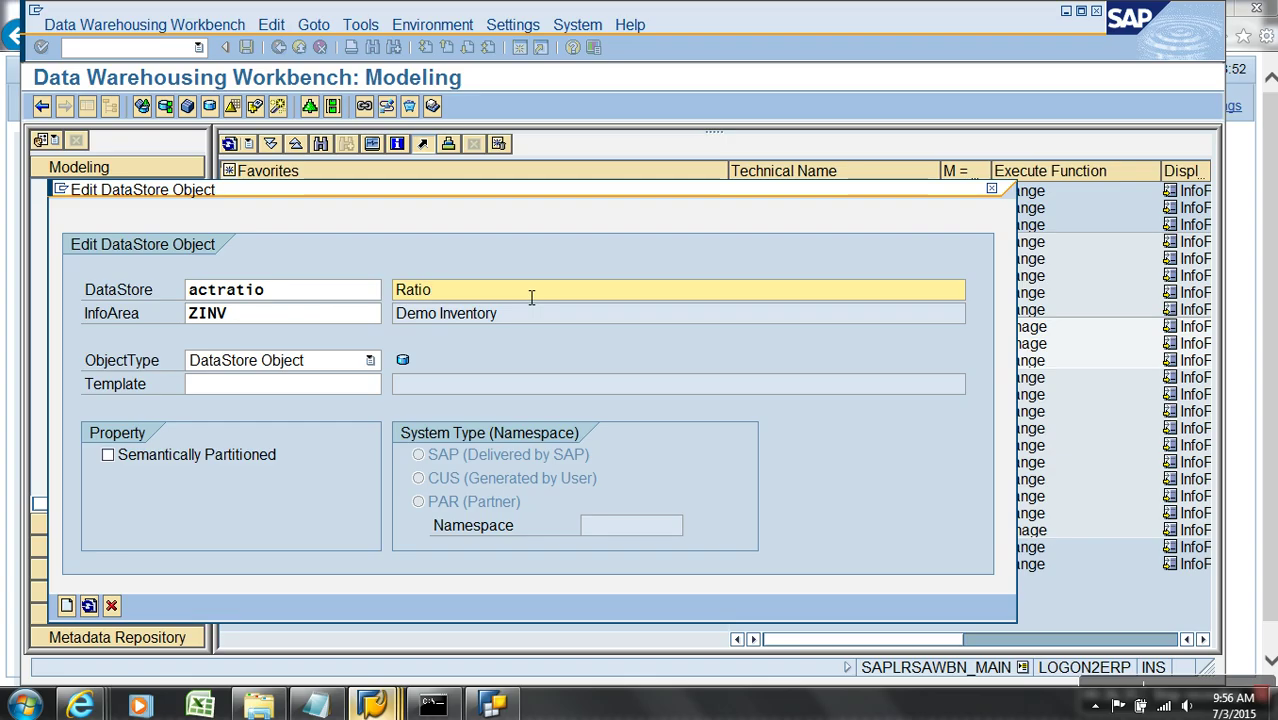
pyautogui.write('Demand')
pyautogui.click(66, 605)
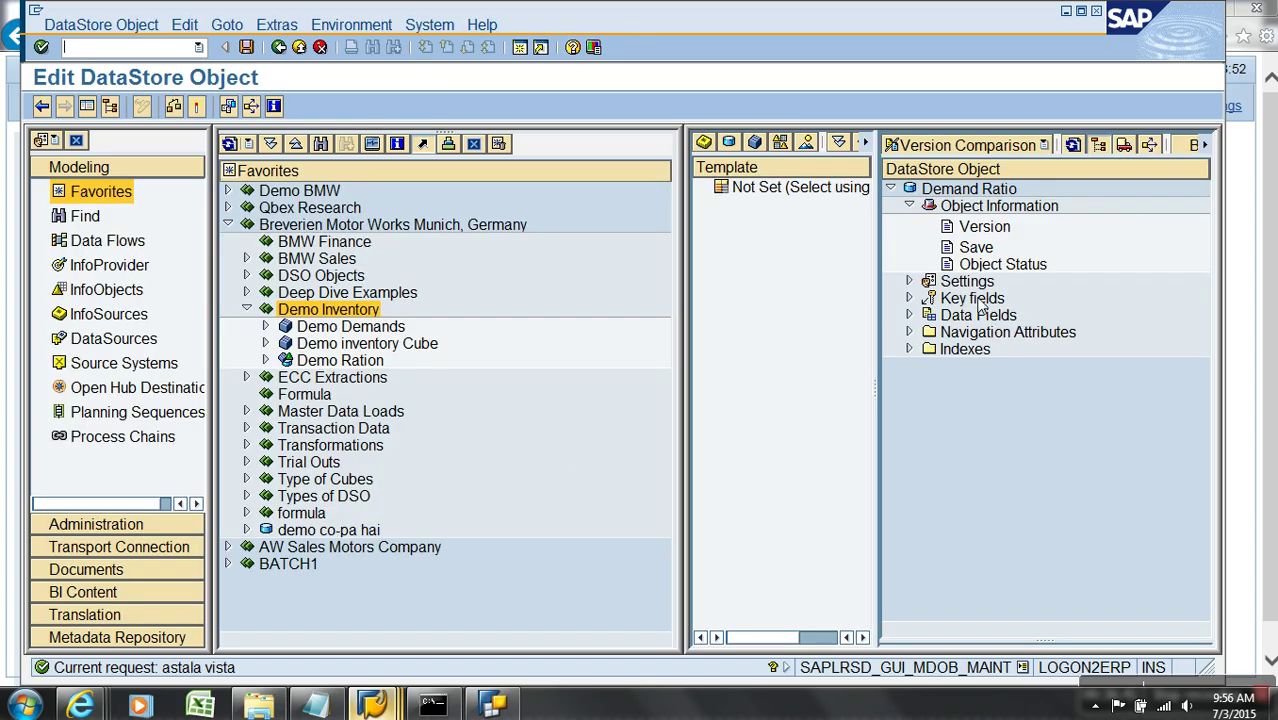
# Insert the InfoObjects ynmno and ynplant into the key fields of the Demand Ratio DataStore object
pyautogui.rightClick(972, 298)
pyautogui.click(1015, 355)
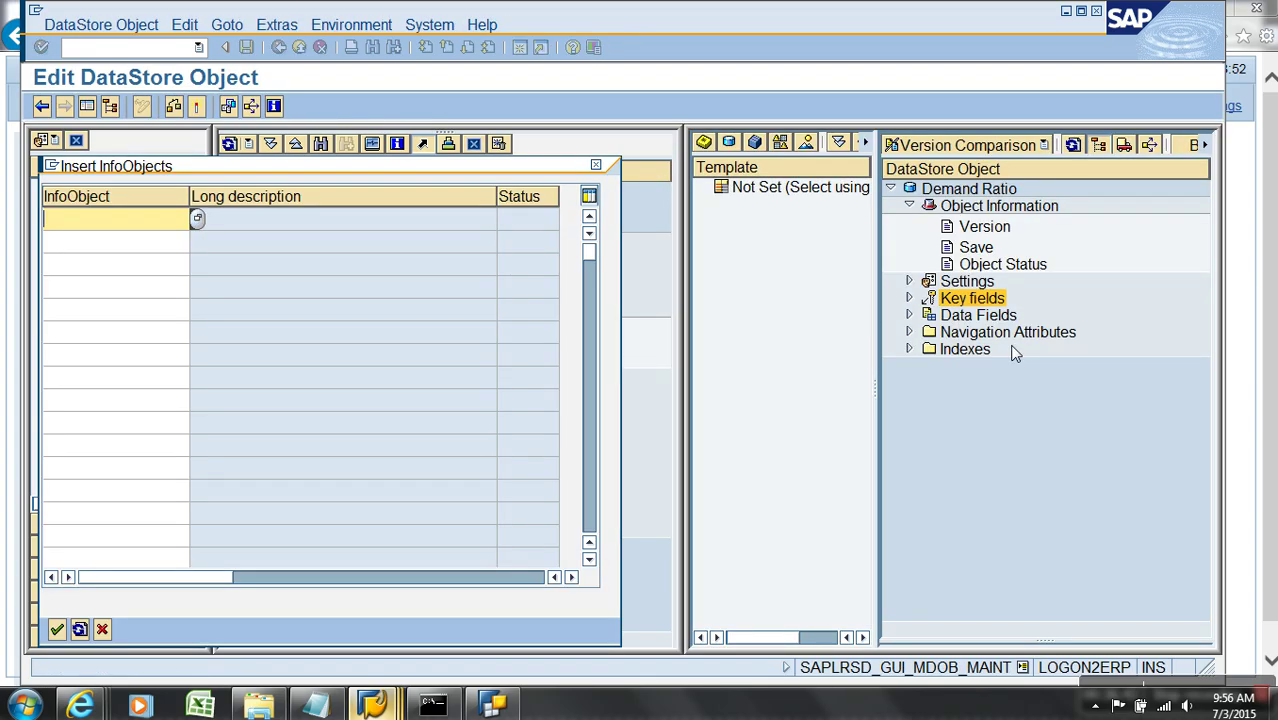
pyautogui.write('ymnmo')
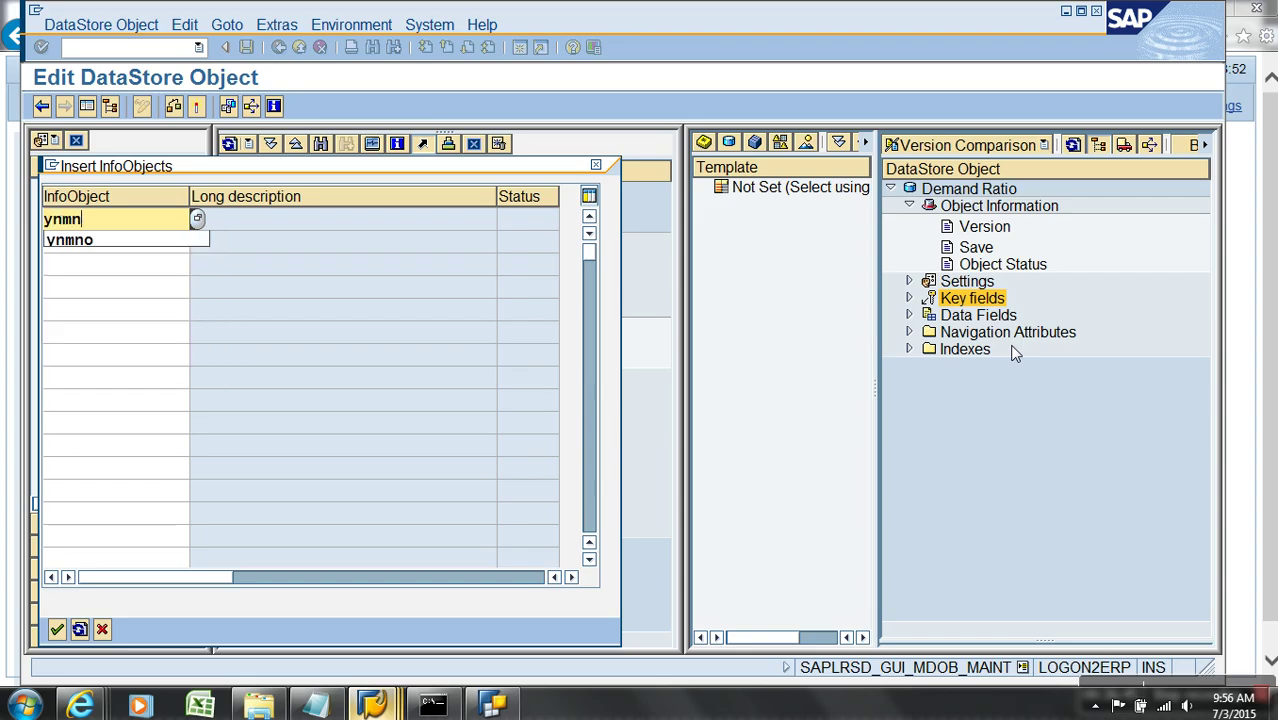
pyautogui.press('Return')
pyautogui.write('yn')
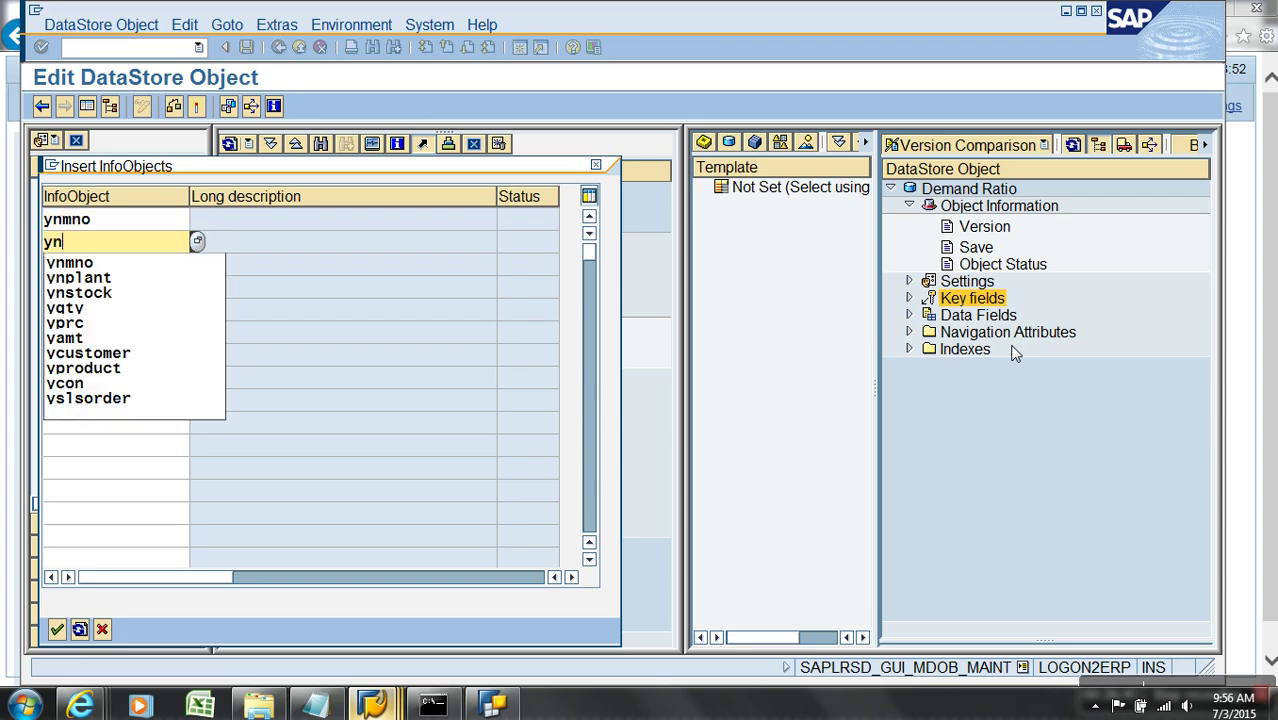
pyautogui.write('p')
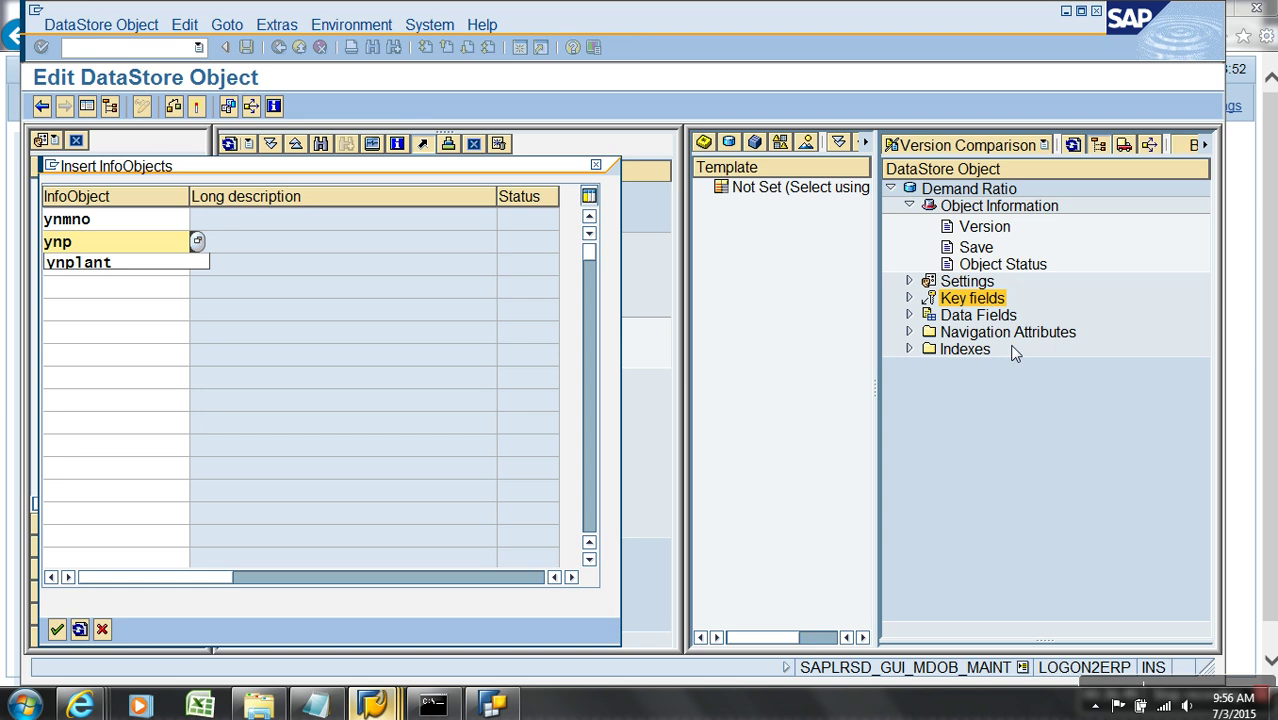
pyautogui.press('Down')
pyautogui.press('Return')
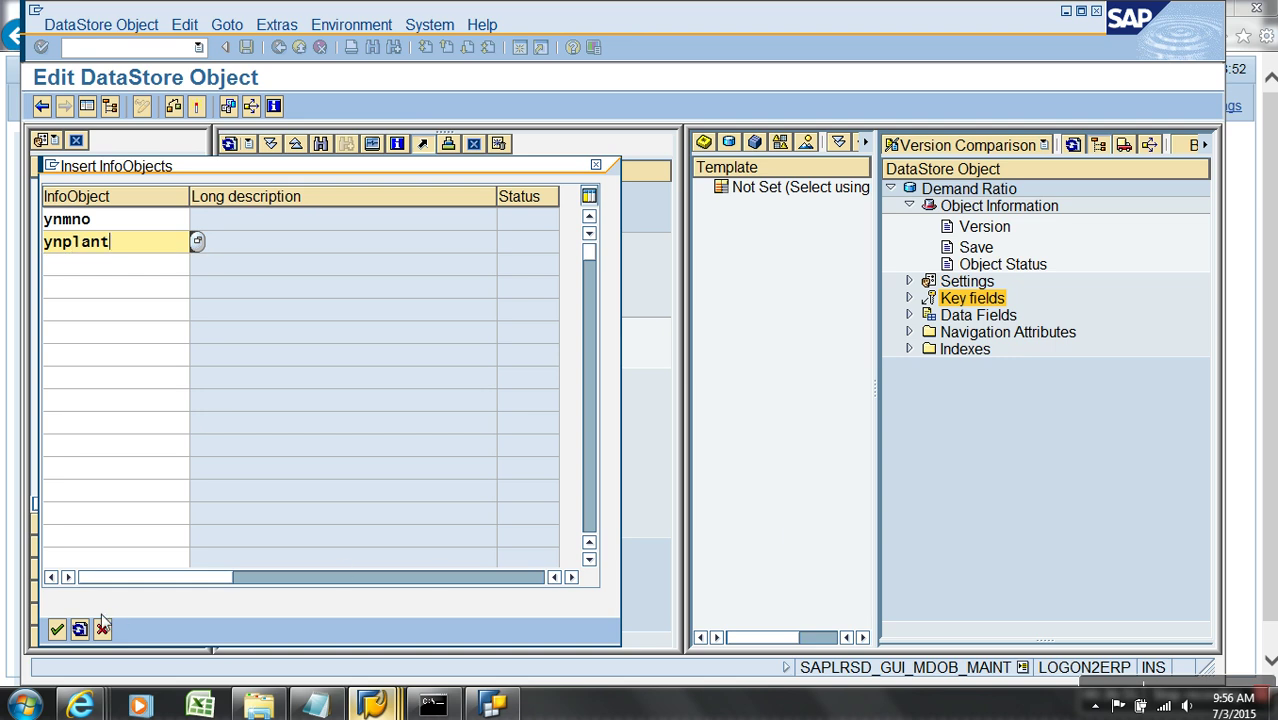
pyautogui.click(57, 630)
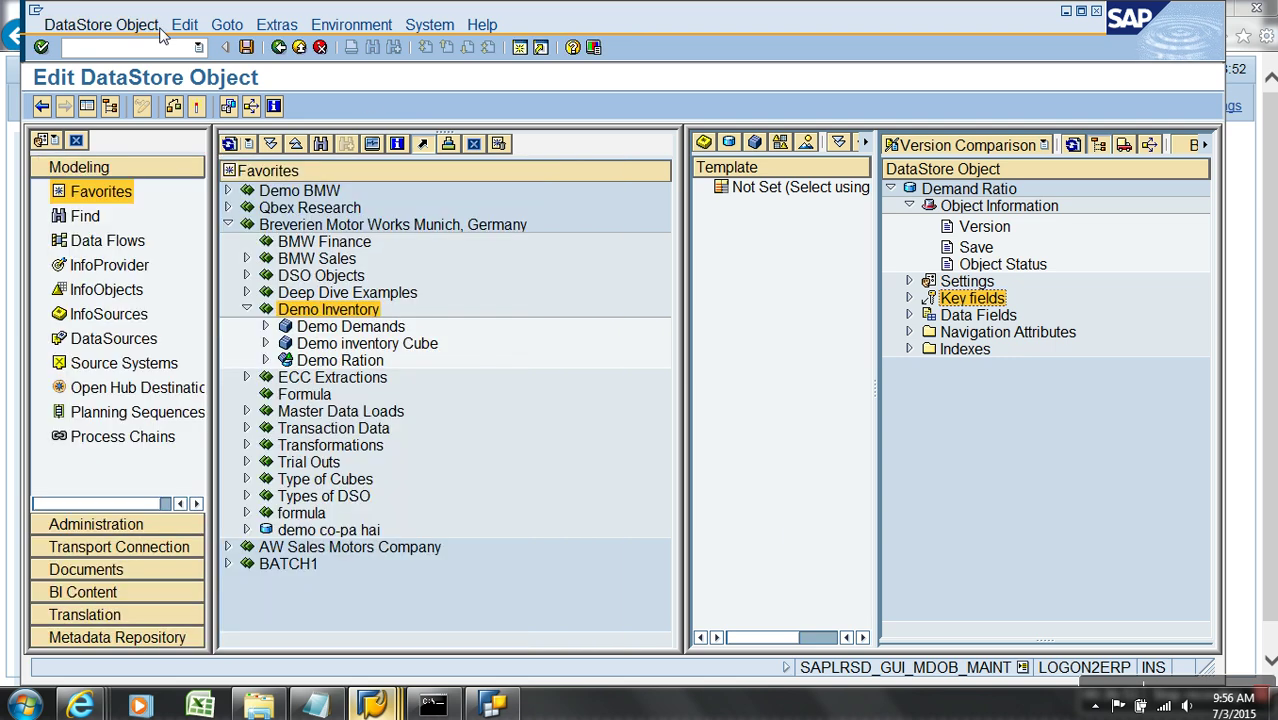
# Open InfoObject maintenance (rsd1) in a new session and enter zdratio as the InfoObject name
pyautogui.click(138, 52)
pyautogui.write('/o')
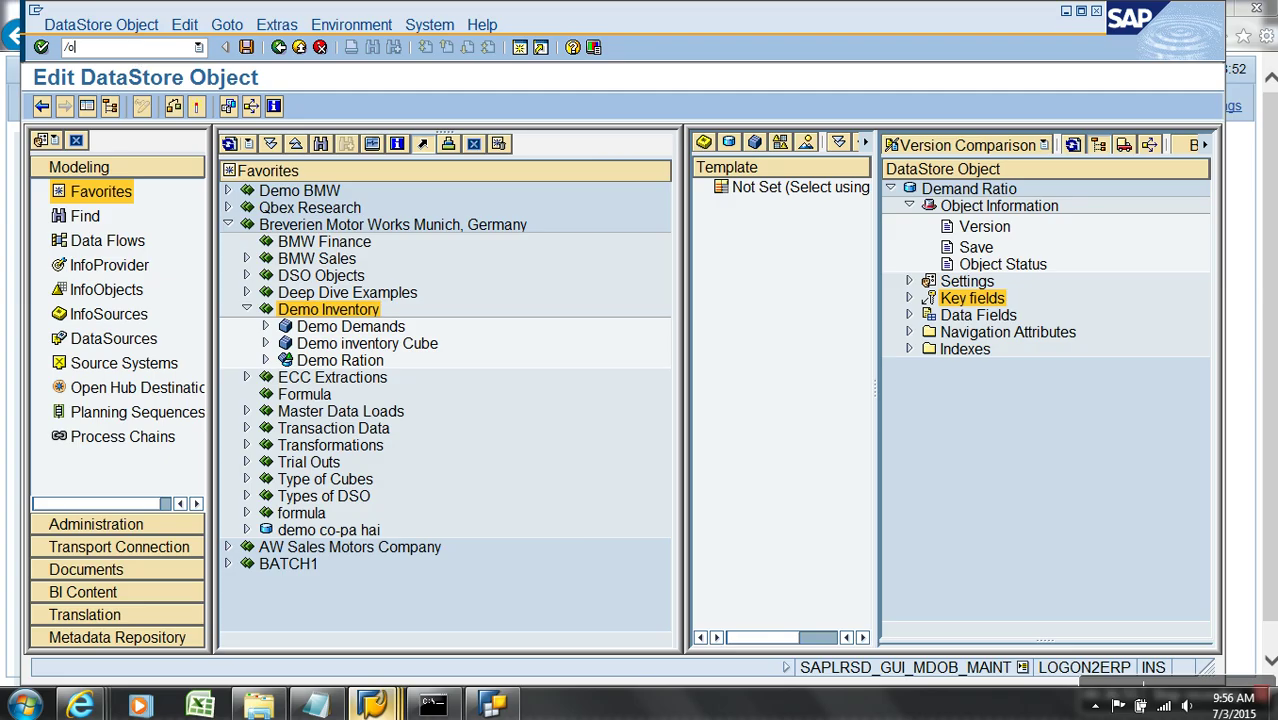
pyautogui.write('rsd1')
pyautogui.press('Return')
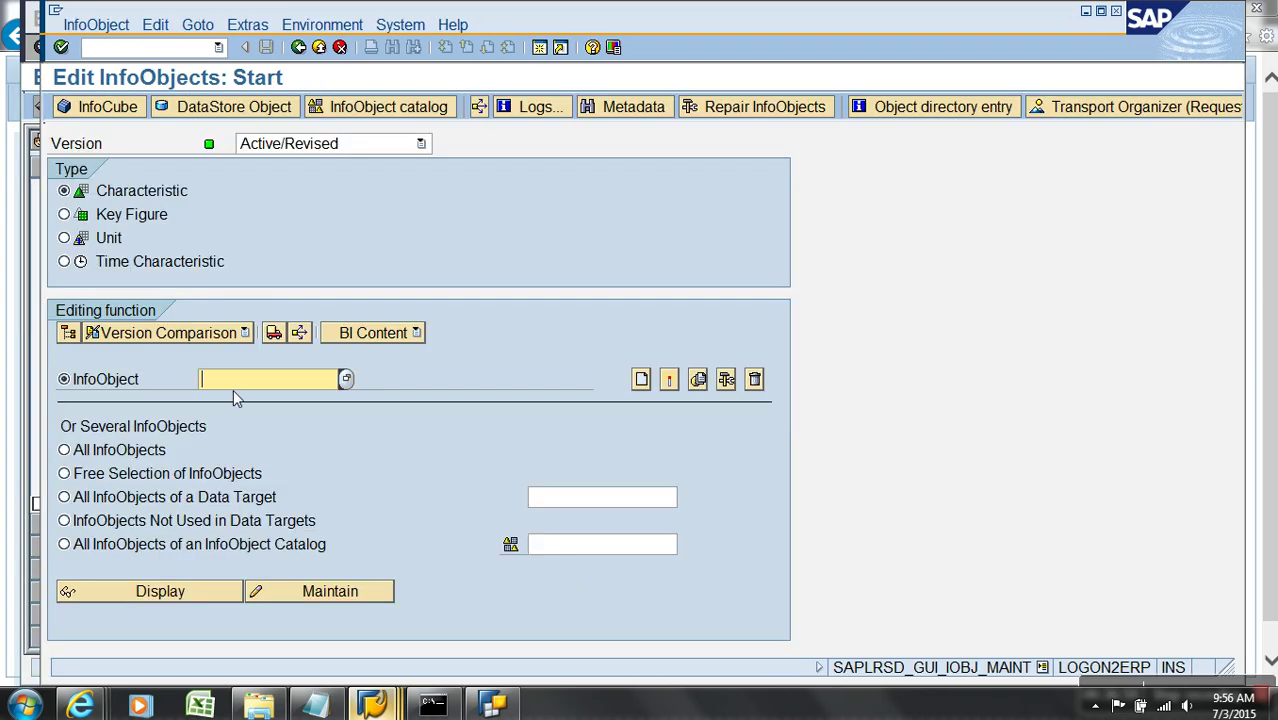
pyautogui.write('zdratio')
pyautogui.moveTo(293, 386); pyautogui.dragTo(181, 385)
pyautogui.click(454, 403)
pyautogui.click(641, 379)
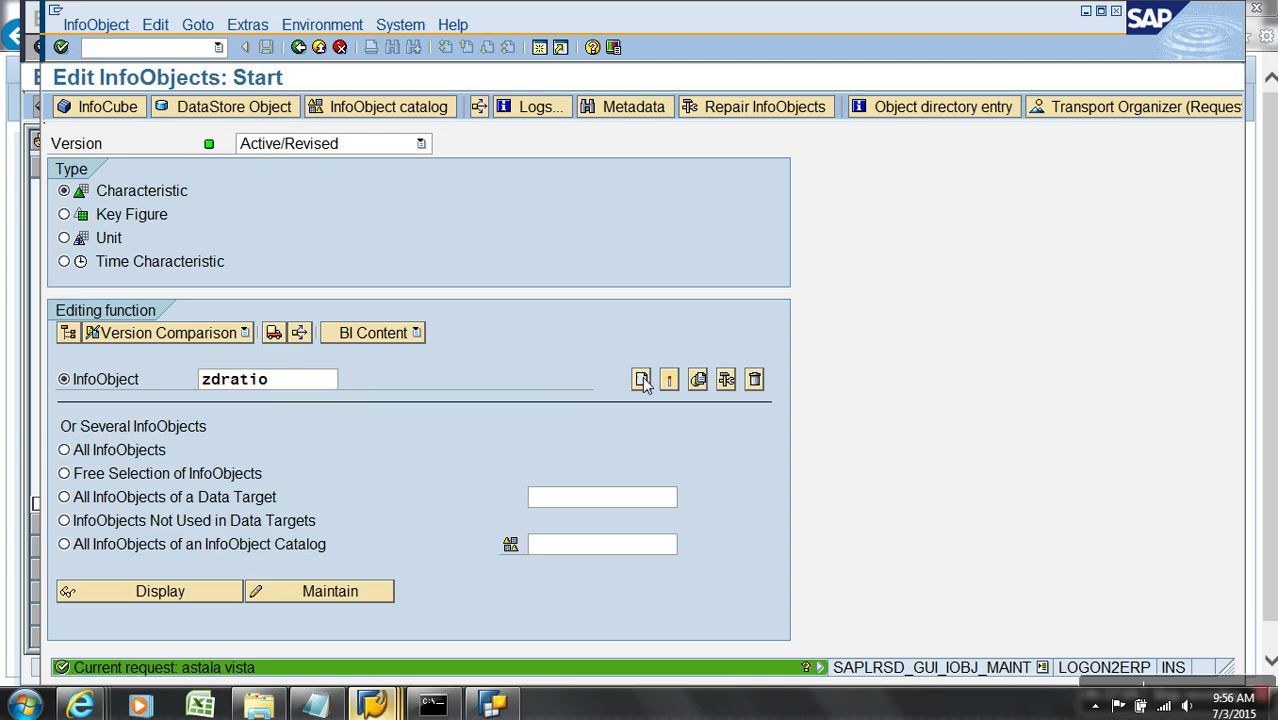
pyautogui.write('D')
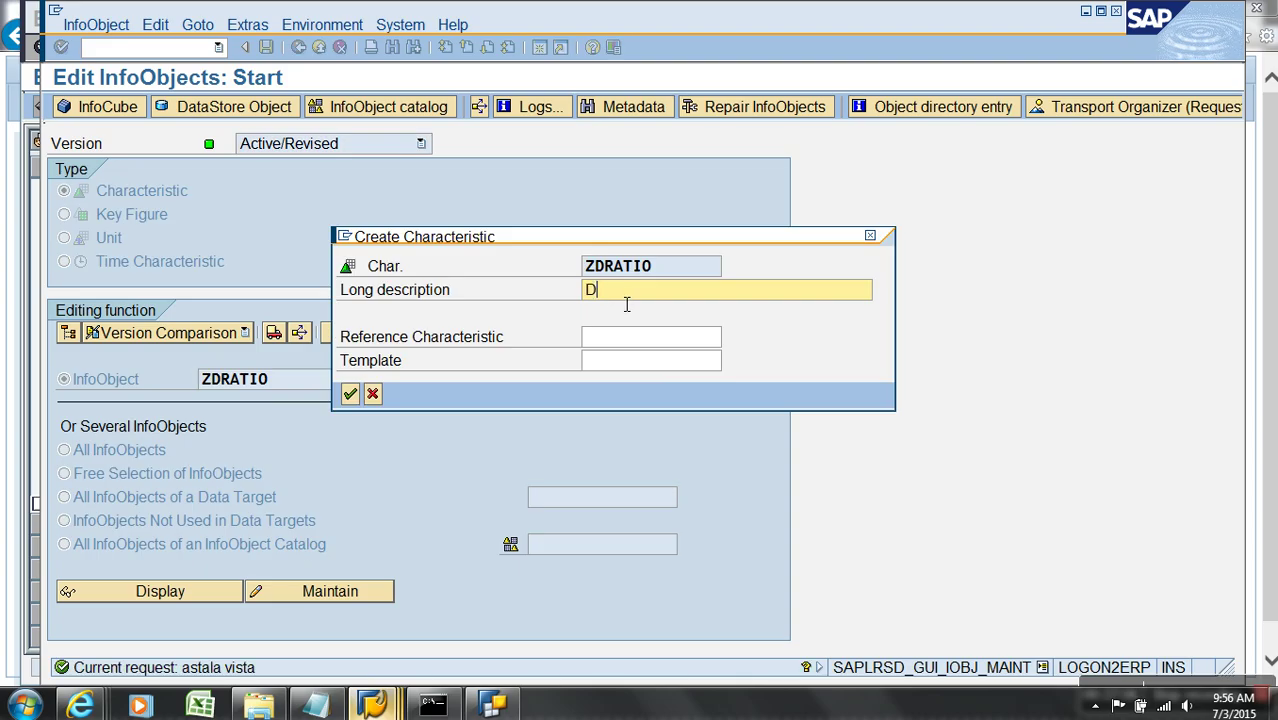
pyautogui.write('emand Ratio')
pyautogui.press('Return')
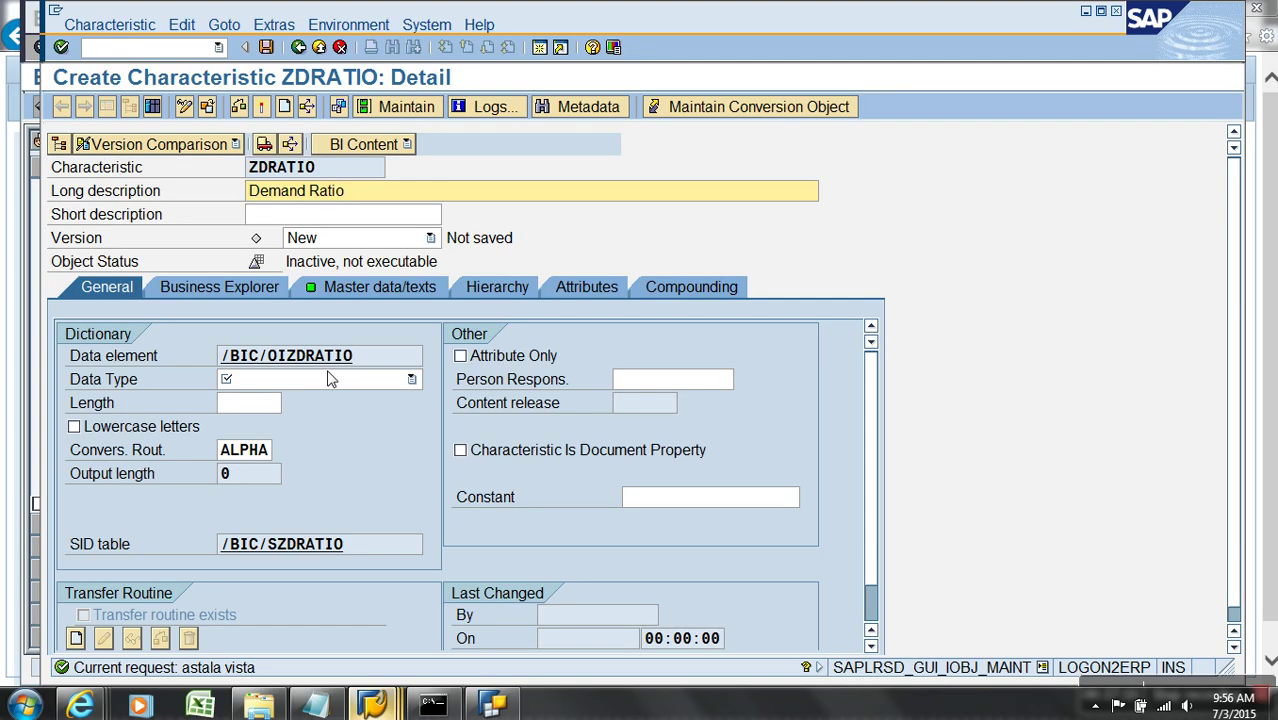
pyautogui.click(330, 379)
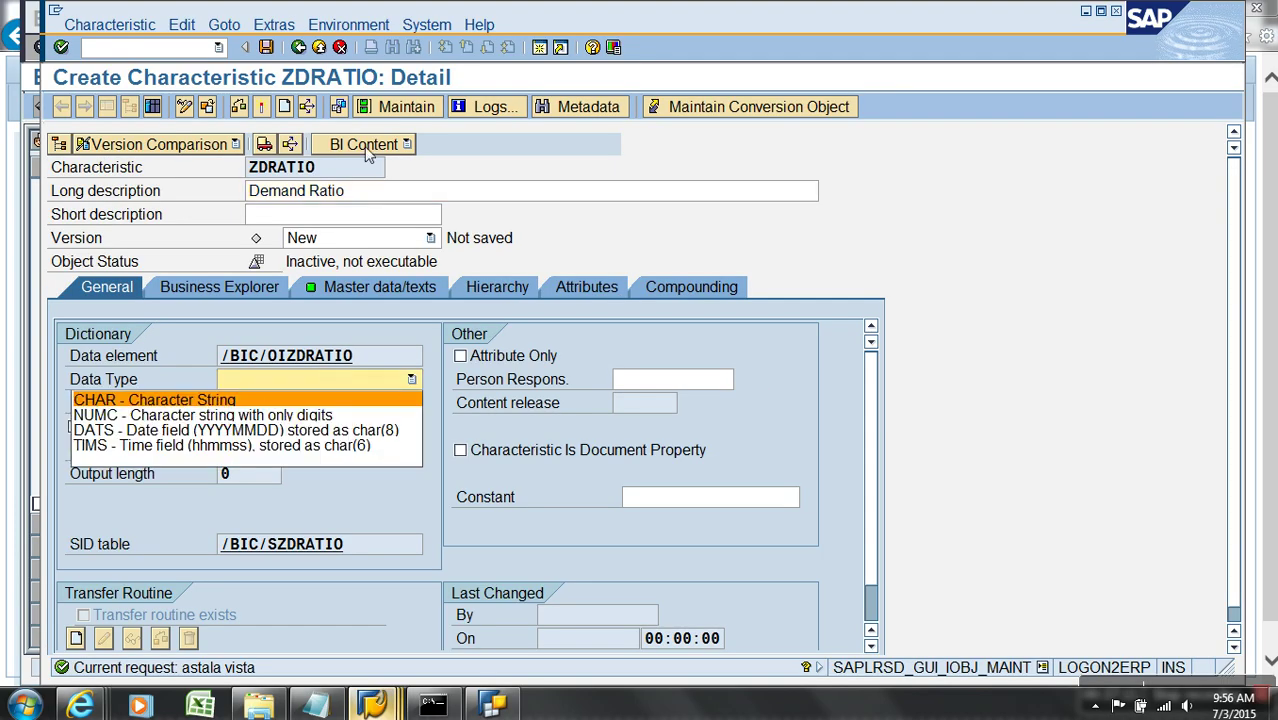
pyautogui.click(319, 45)
pyautogui.click(341, 48)
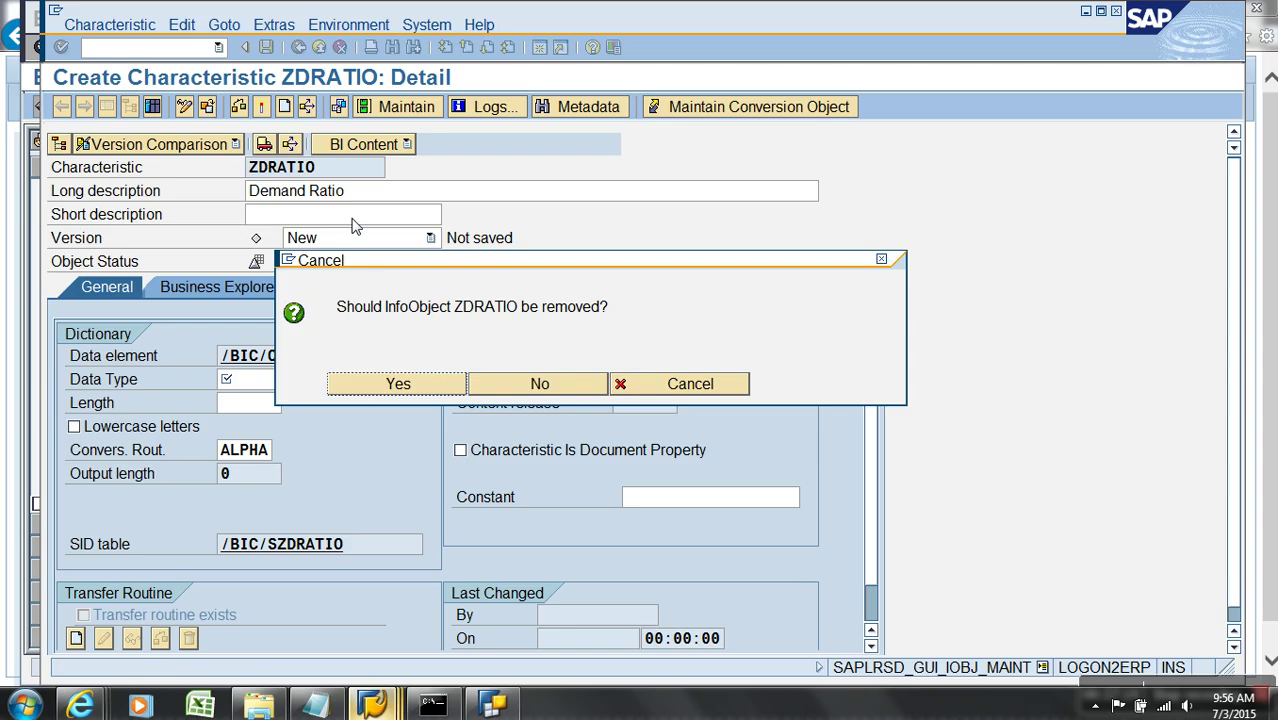
pyautogui.click(398, 384)
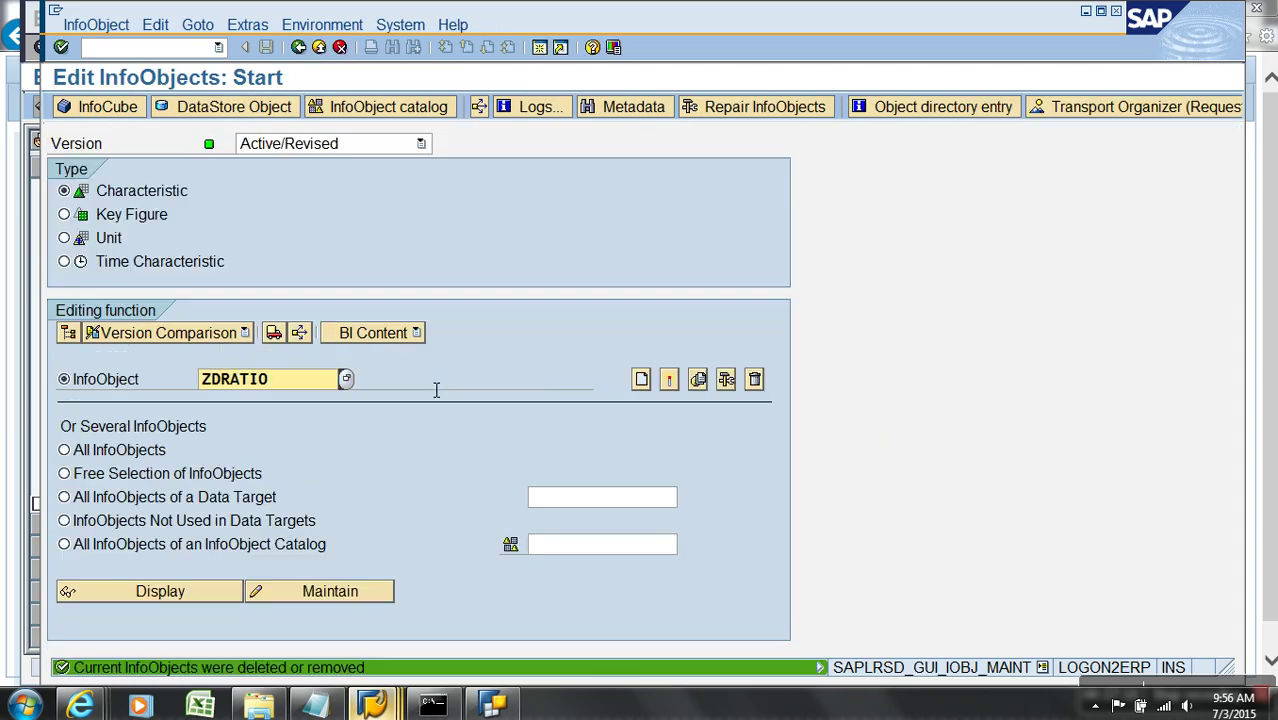
# Set the type of the InfoObject ZDRATIO to Key Figure
pyautogui.click(118, 215)
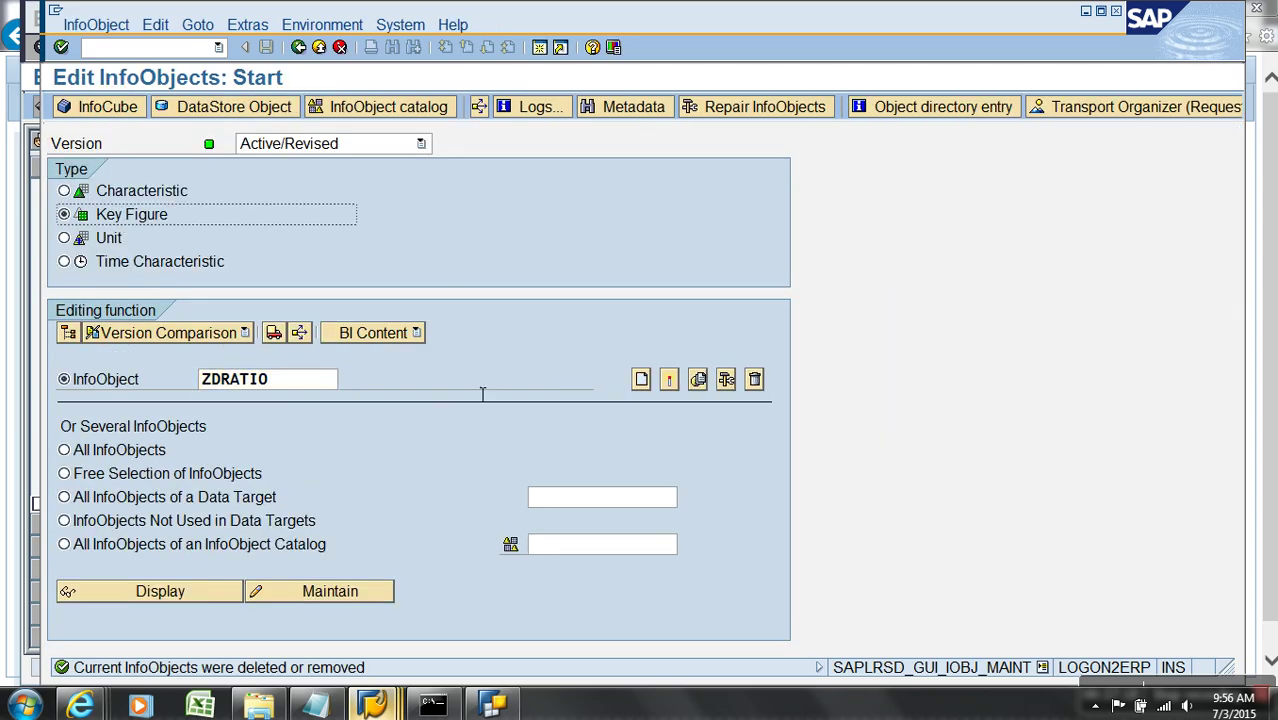
# Create the key figure ZDRATIO with the long description "Demand Ratio"
pyautogui.click(641, 379)
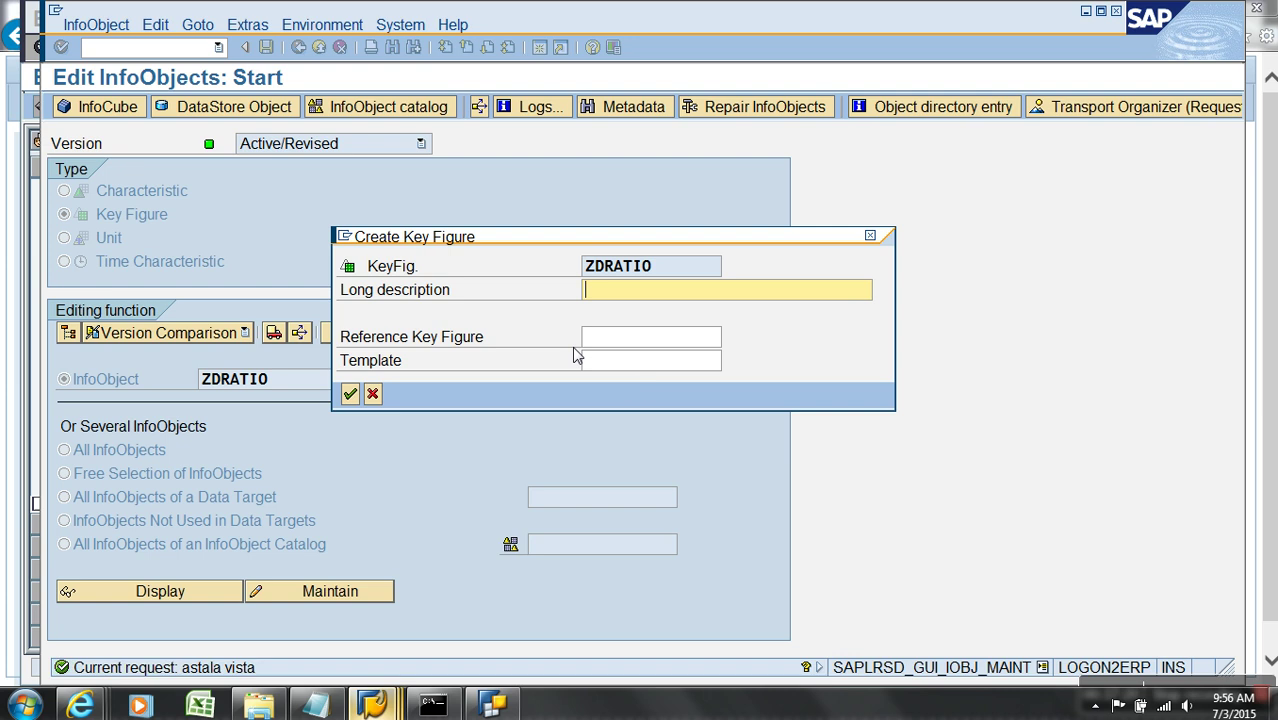
pyautogui.write('Demand Ratio')
pyautogui.press('Return')
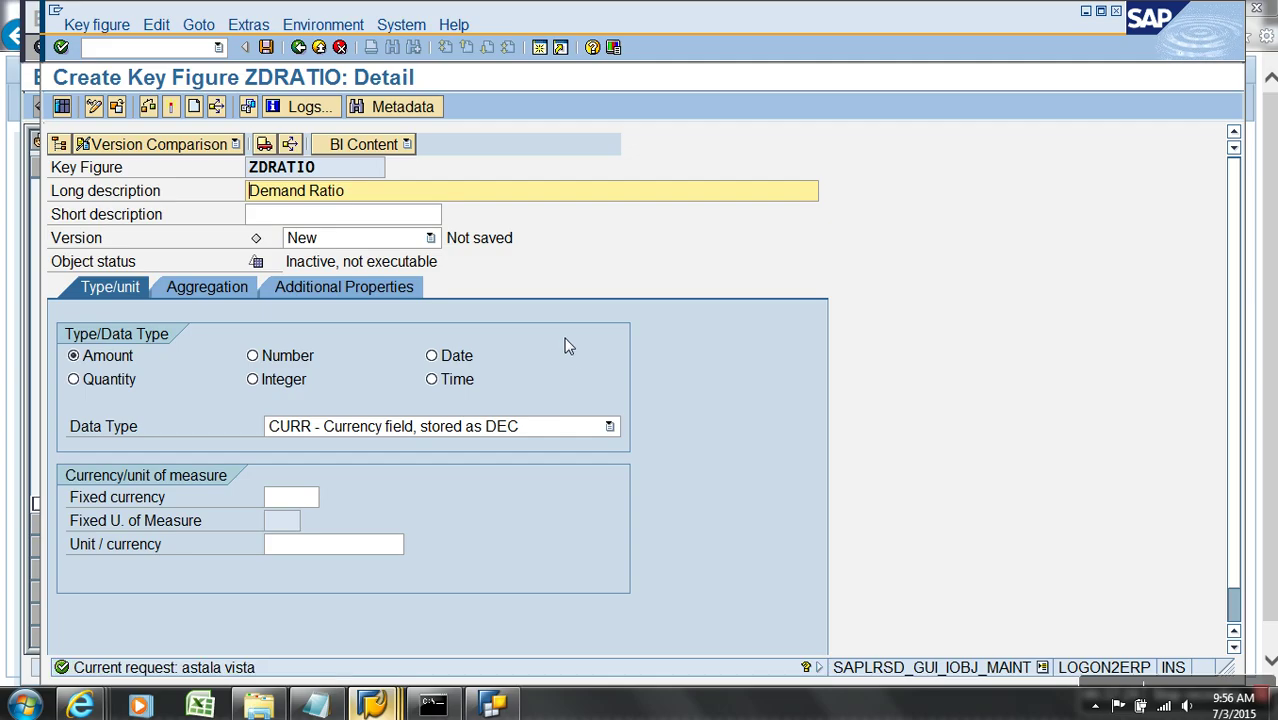
# Set the key figure's type to Number with data type DEC, activate it and return to the DataStore object
pyautogui.click(267, 382)
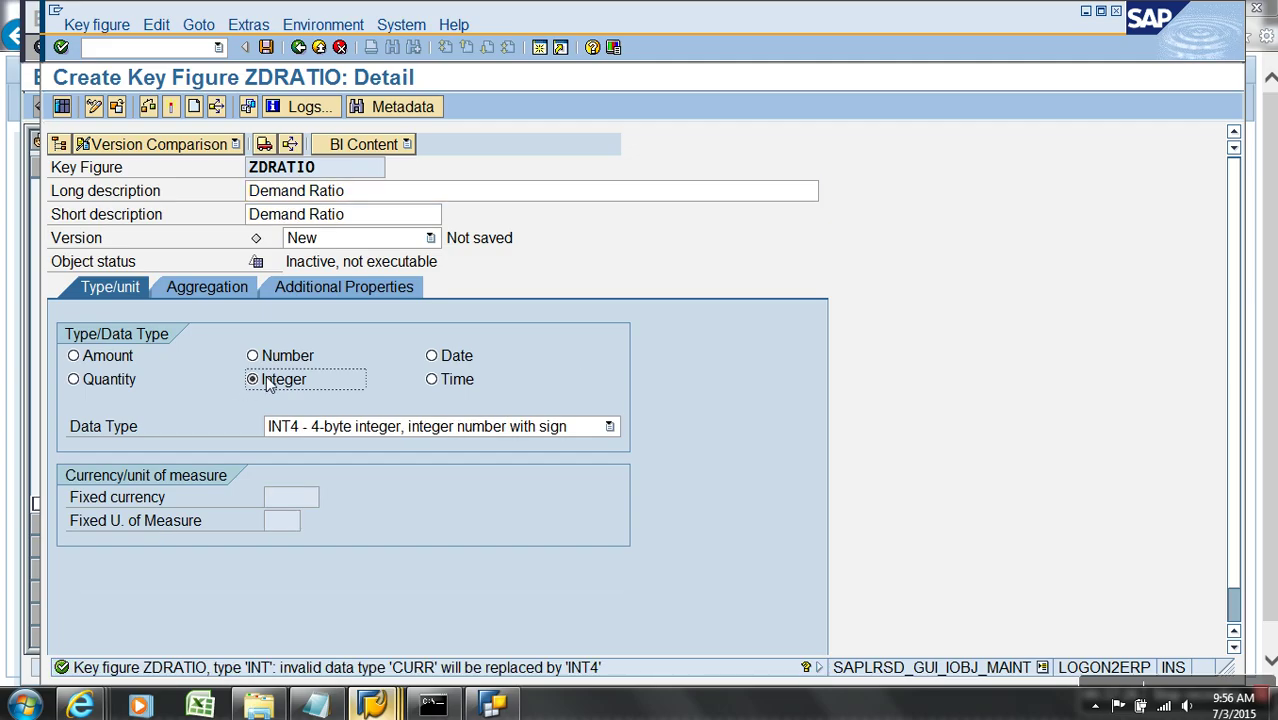
pyautogui.click(270, 358)
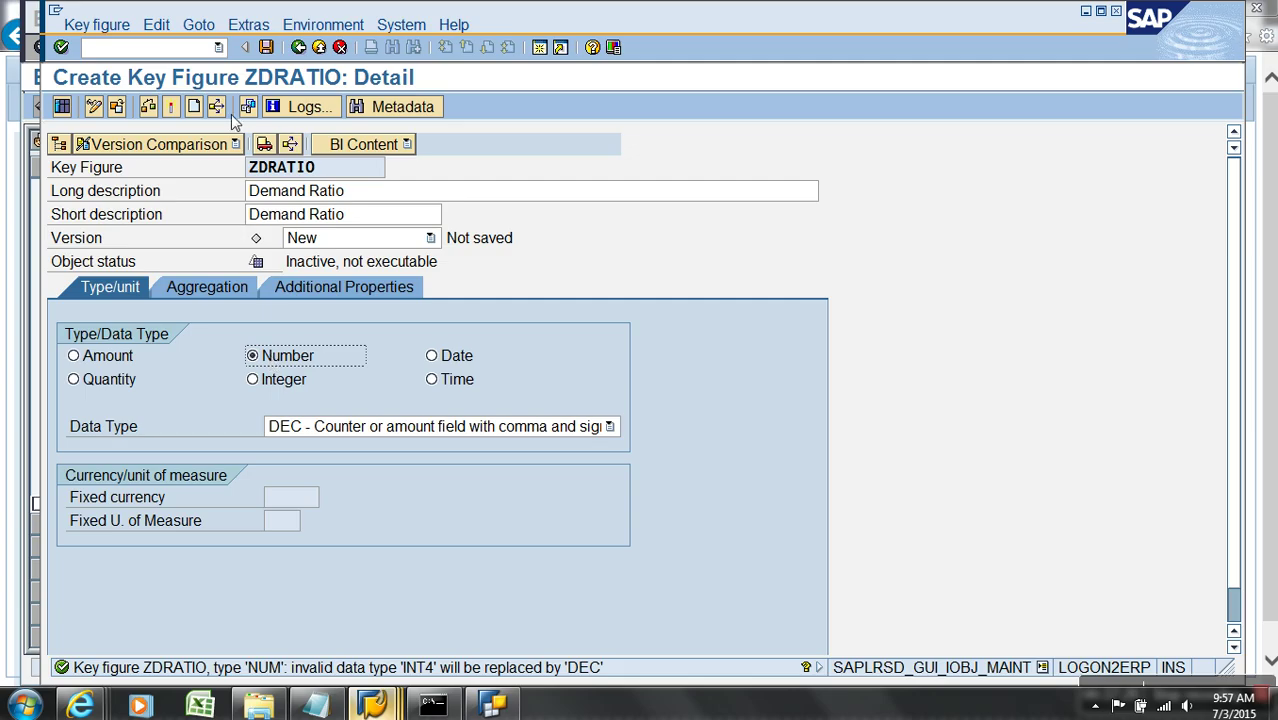
pyautogui.click(173, 107)
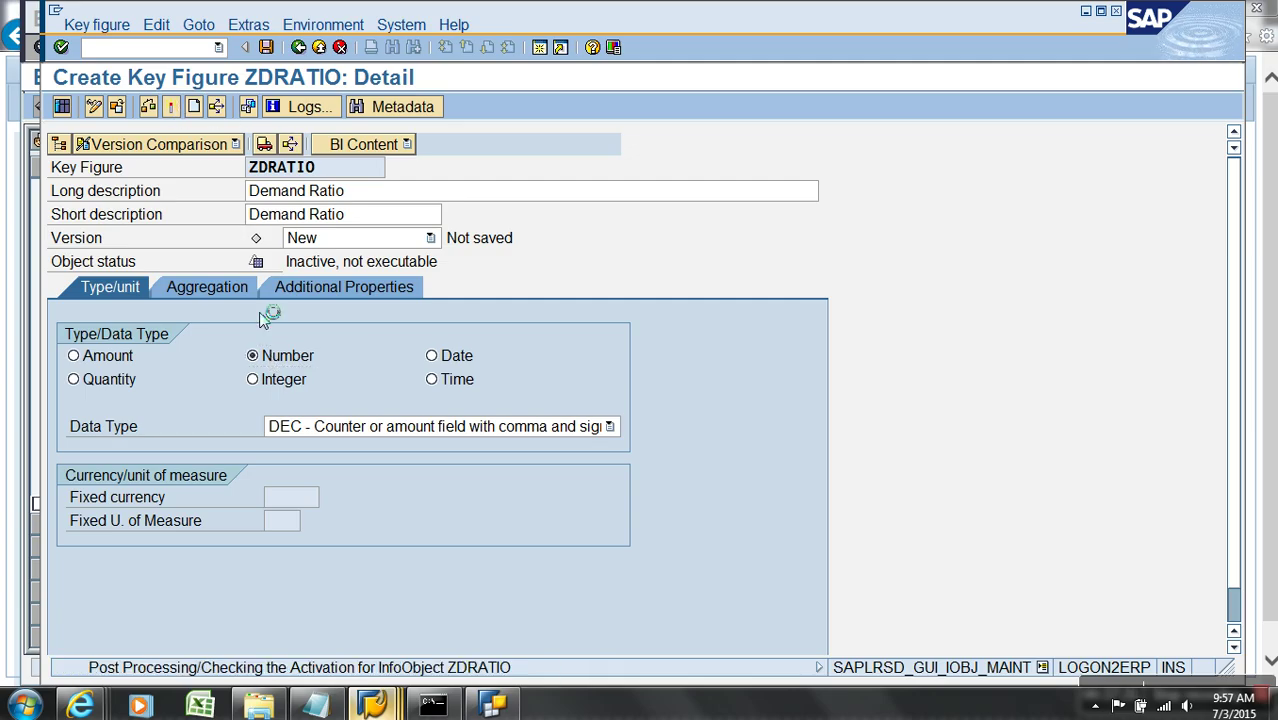
pyautogui.press('F3')
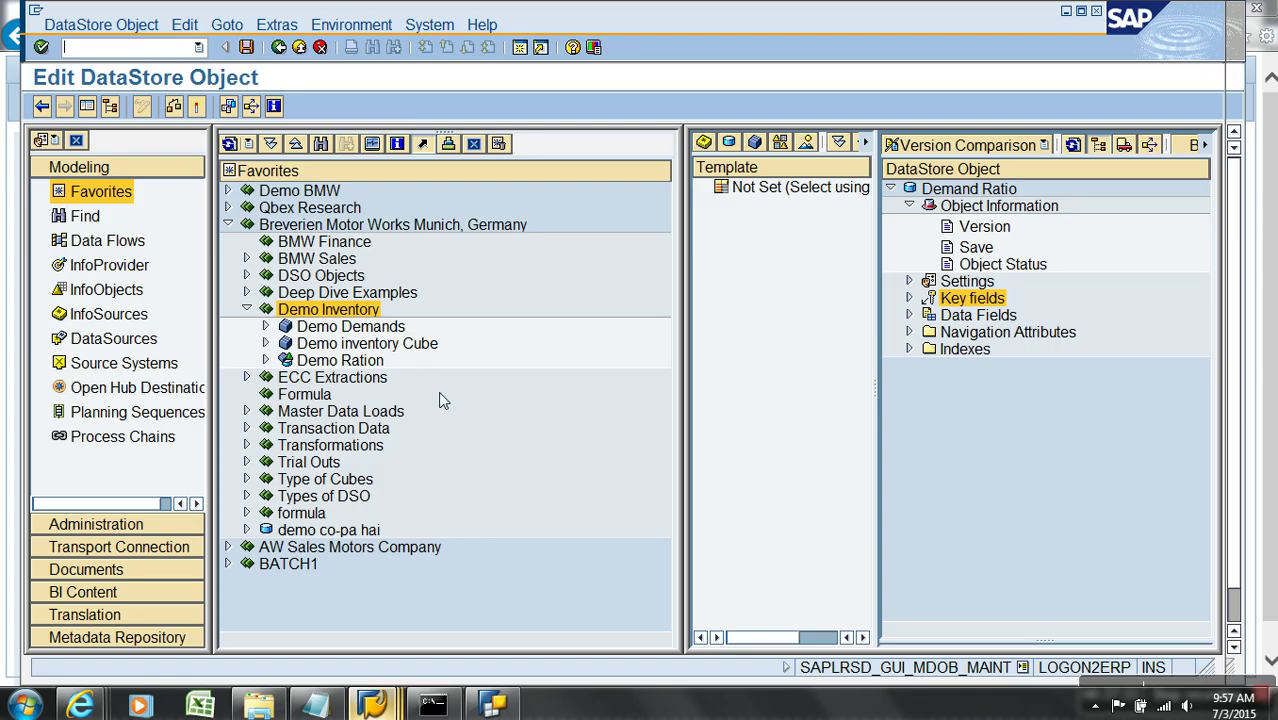
# Insert the InfoObject ZDRATIO into the Data Fields of the Demand Ratio DataStore object by direct input
pyautogui.rightClick(948, 317)
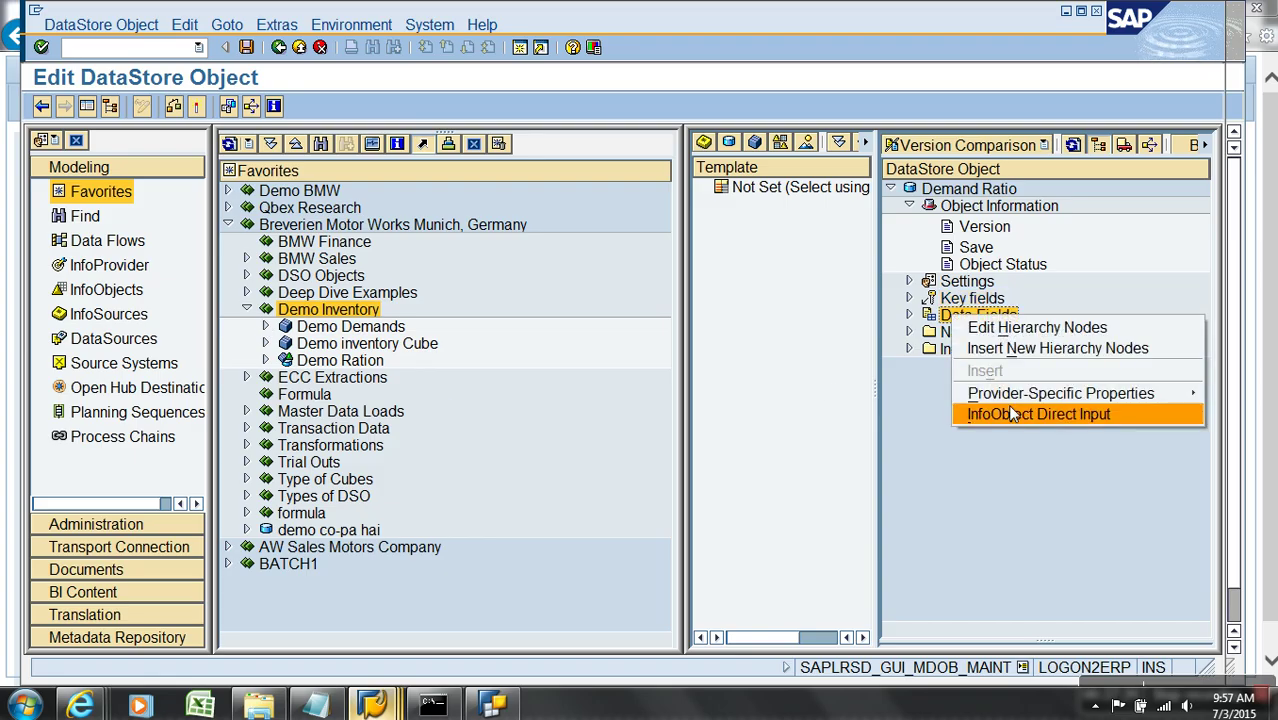
pyautogui.click(1010, 415)
pyautogui.write('zdratio')
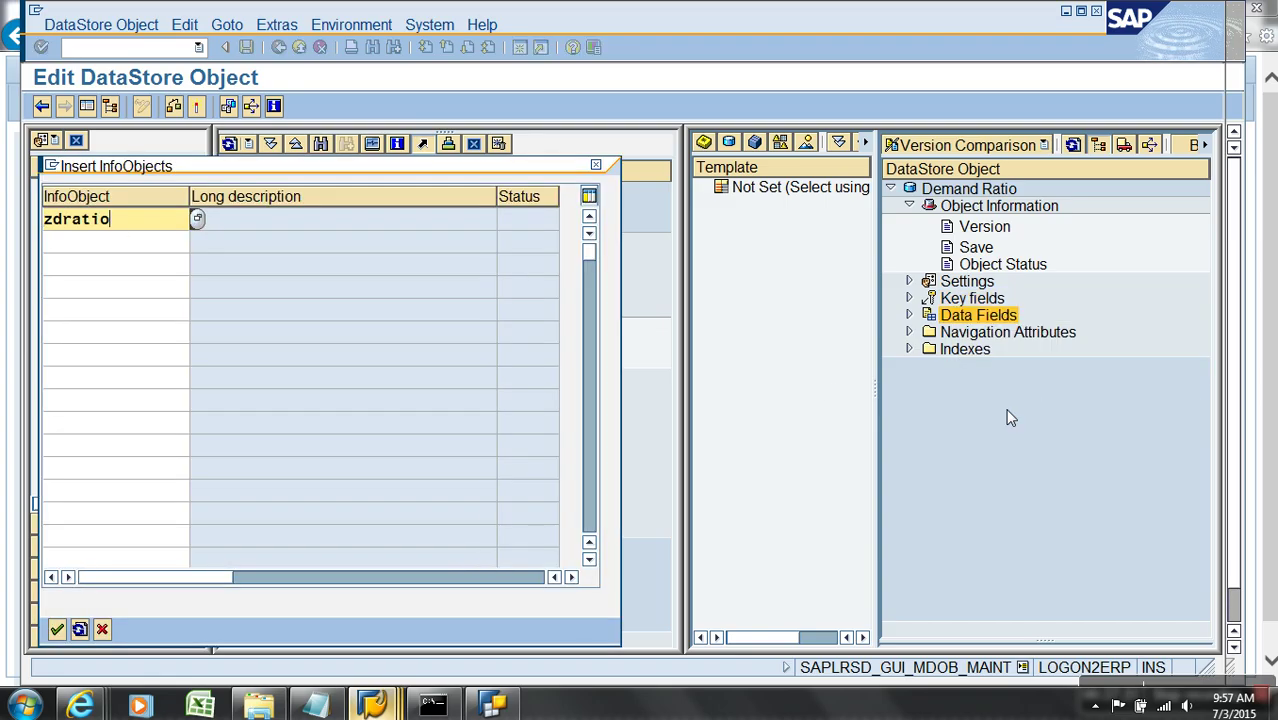
pyautogui.press('Return')
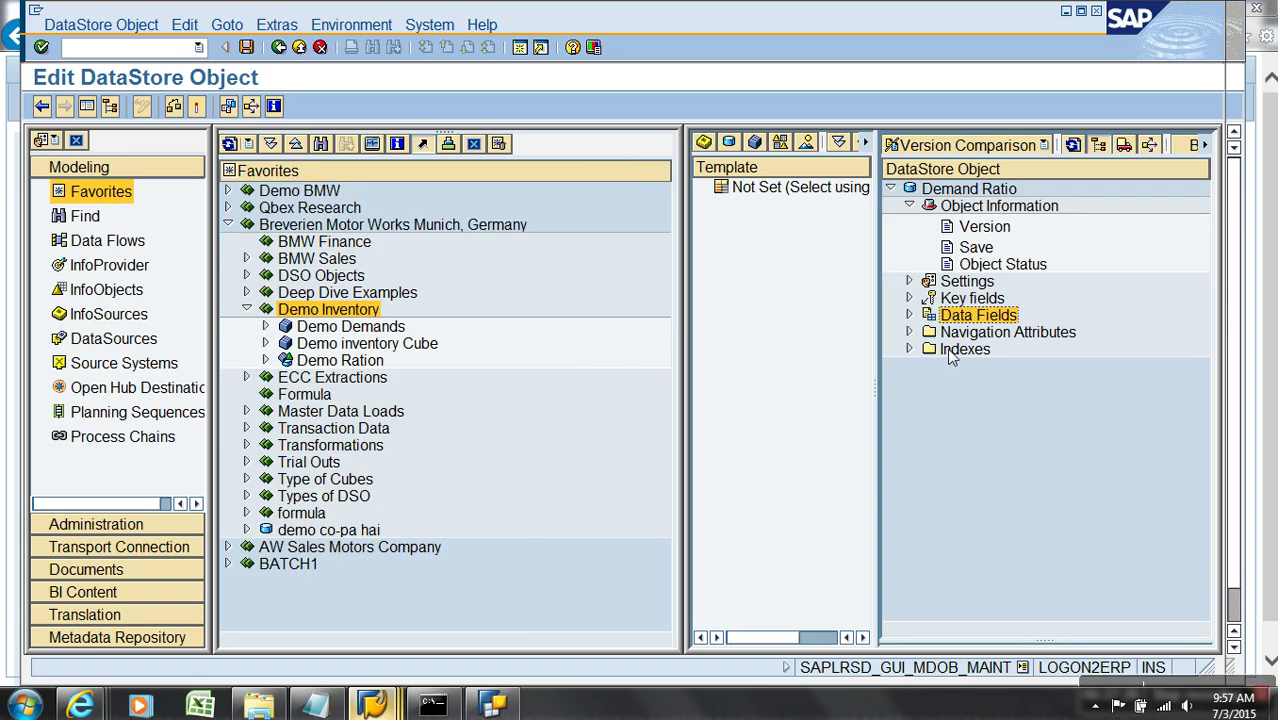
# Change the type of the Demand Ratio DataStore object to Direct Update, then activate the object and leave its editor
pyautogui.click(909, 315)
pyautogui.click(909, 298)
pyautogui.click(909, 281)
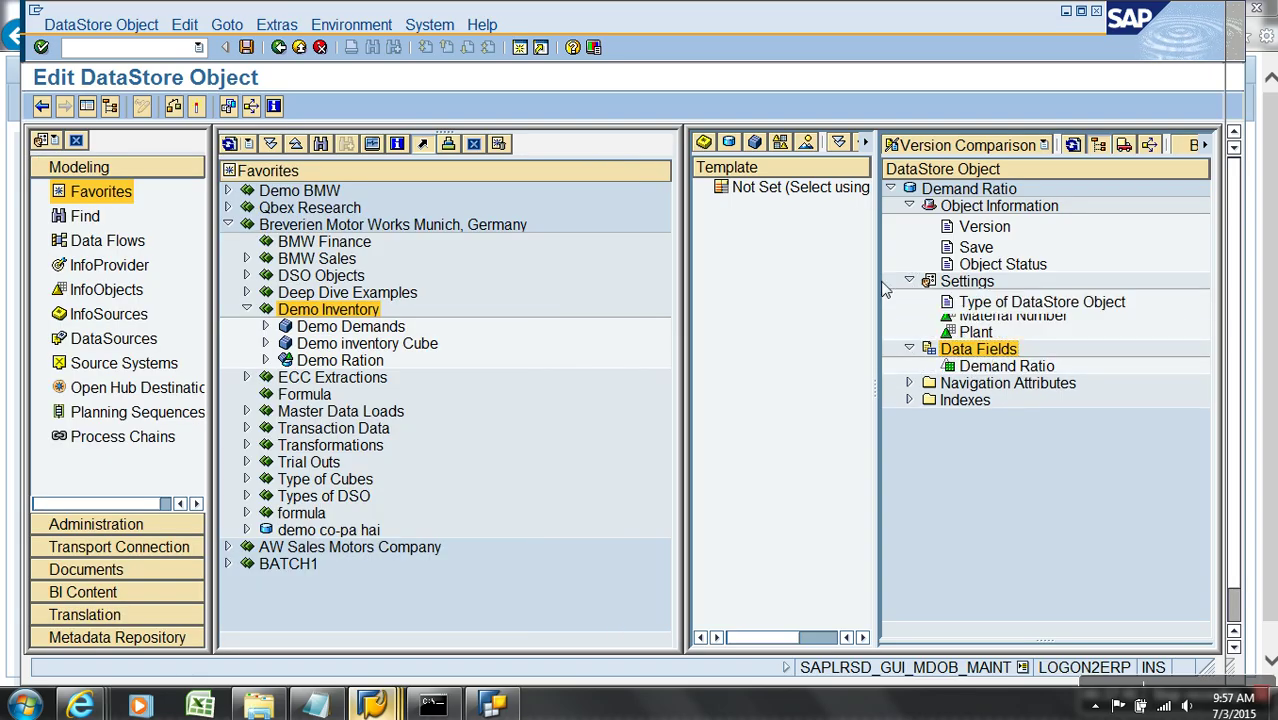
pyautogui.click(87, 106)
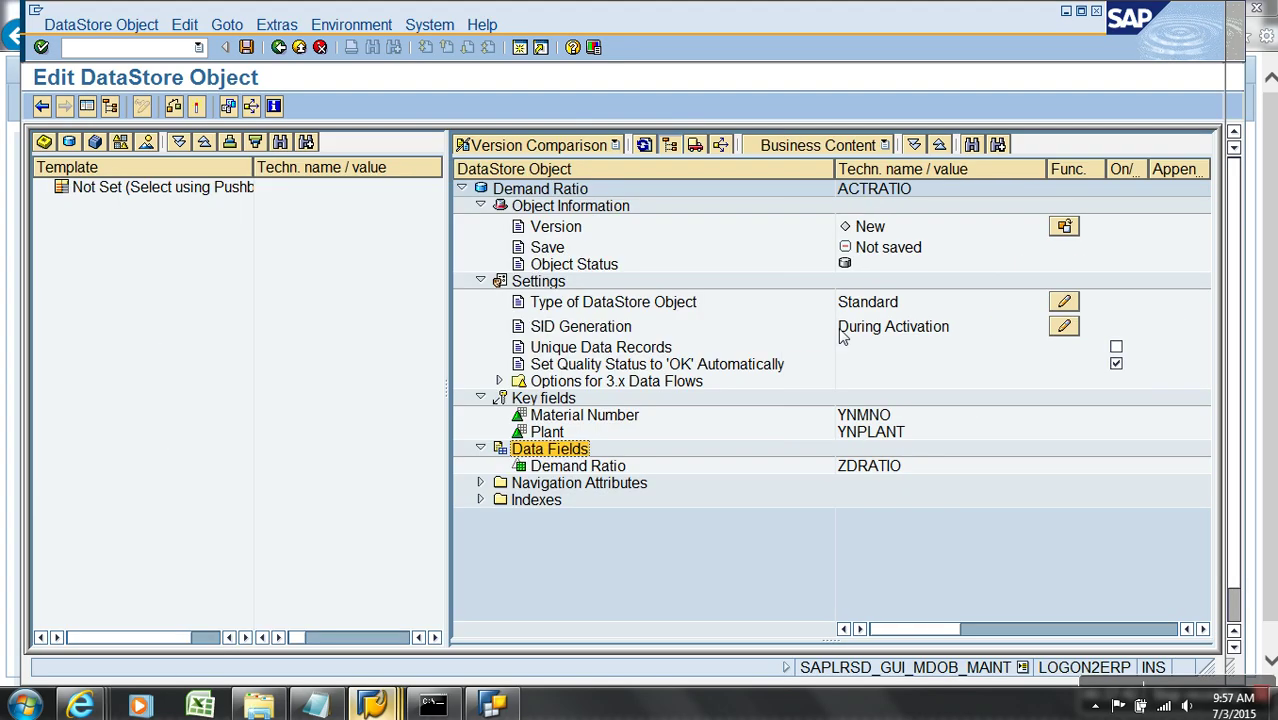
pyautogui.click(1064, 301)
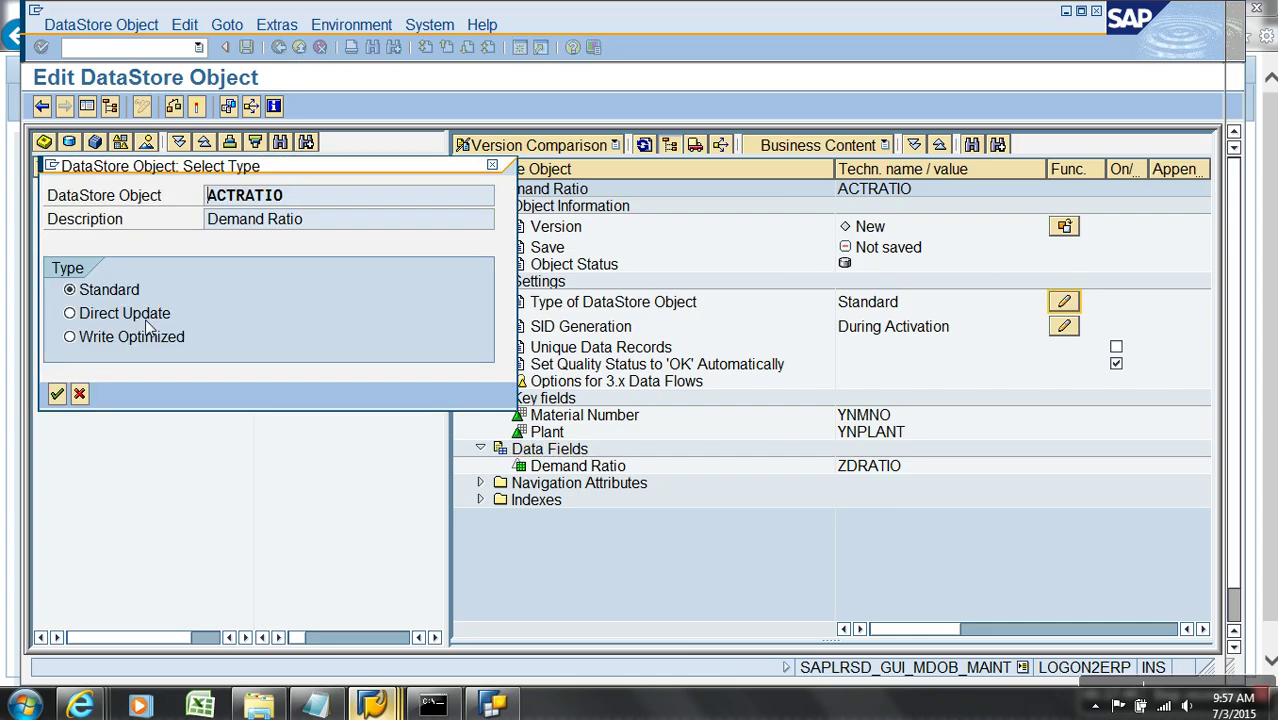
pyautogui.click(146, 318)
pyautogui.click(57, 393)
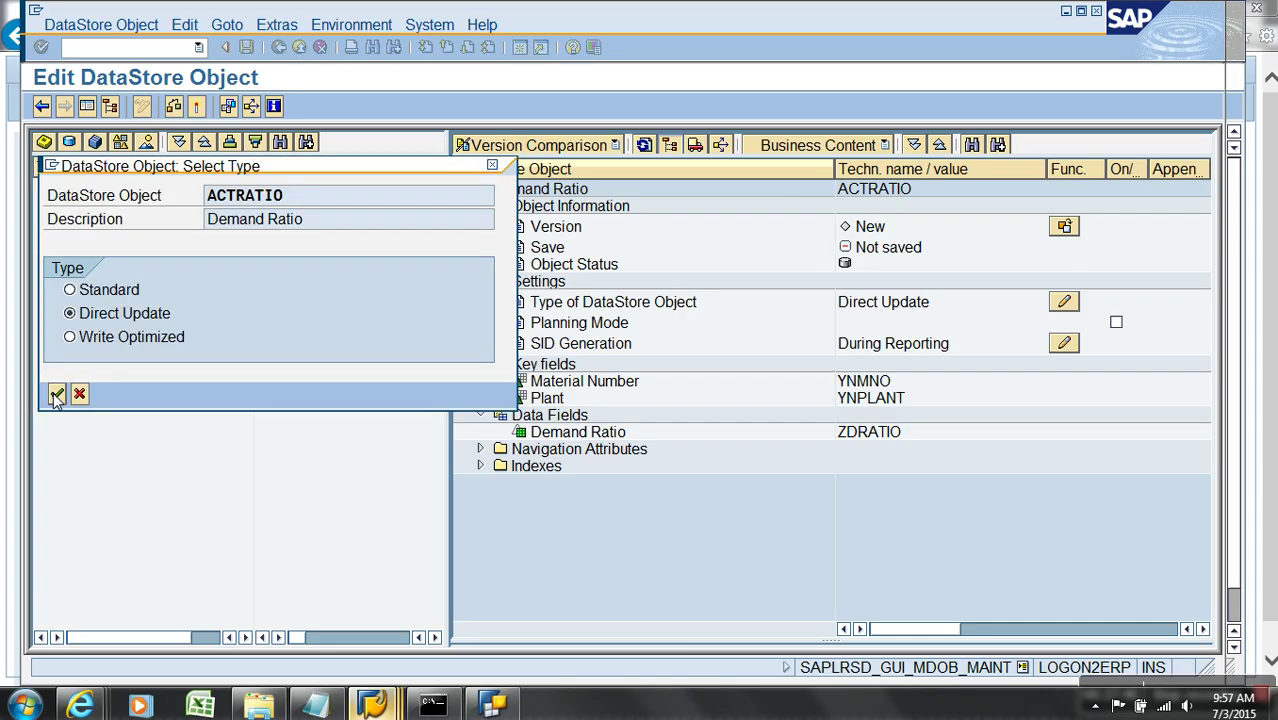
pyautogui.click(196, 106)
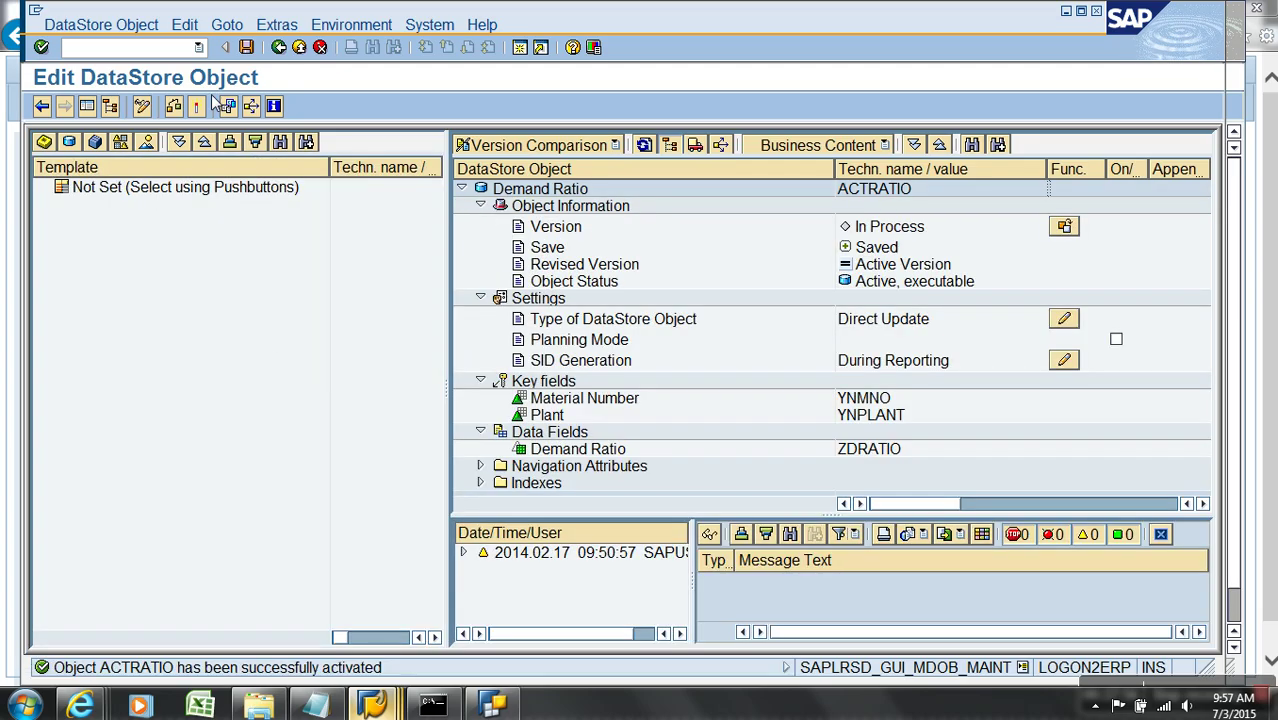
pyautogui.click(300, 49)
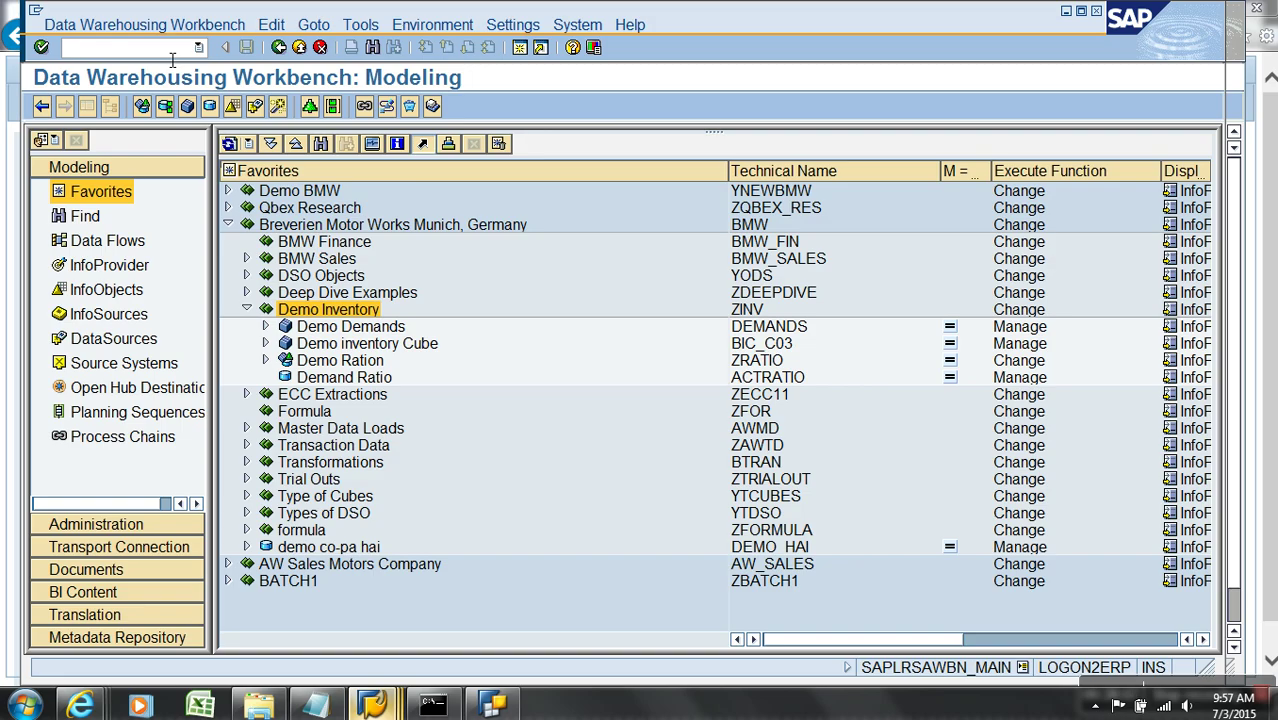
# Open the Analysis Process Designer (RSANWB) in a new session and create an analysis process in the General application
pyautogui.write('/oRSANWB')
pyautogui.press('Return')
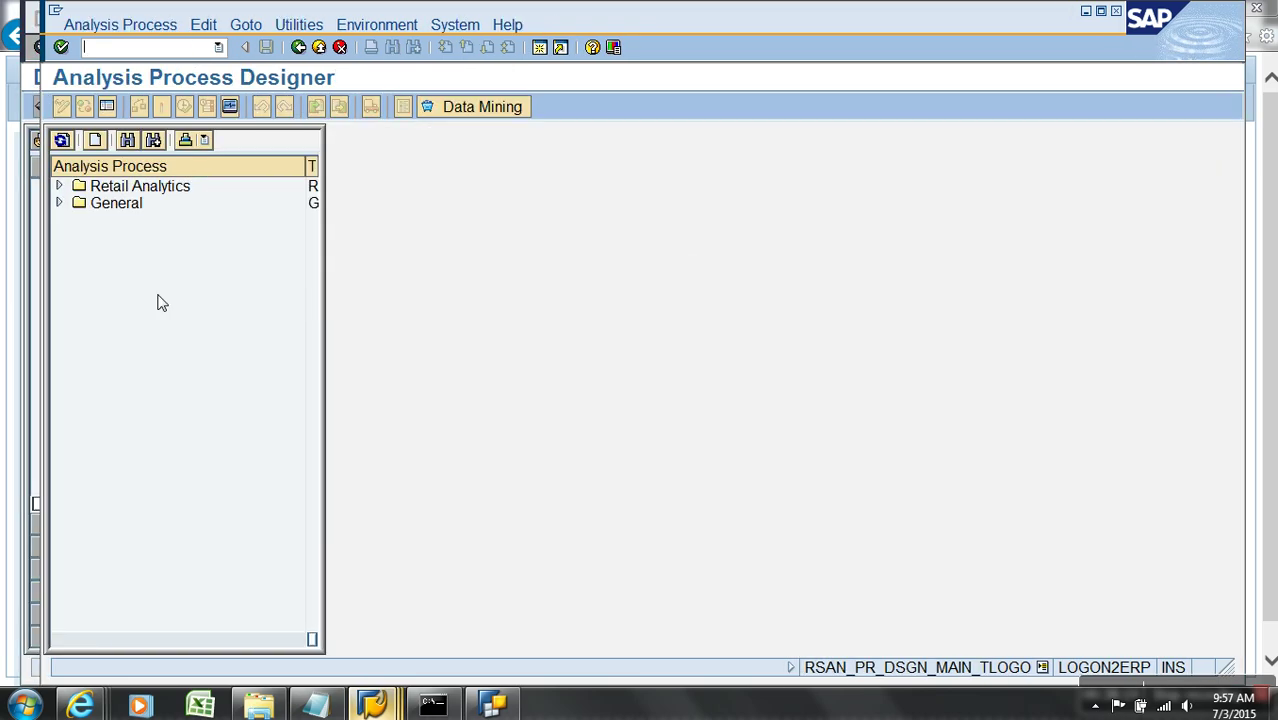
pyautogui.click(95, 141)
pyautogui.click(448, 385)
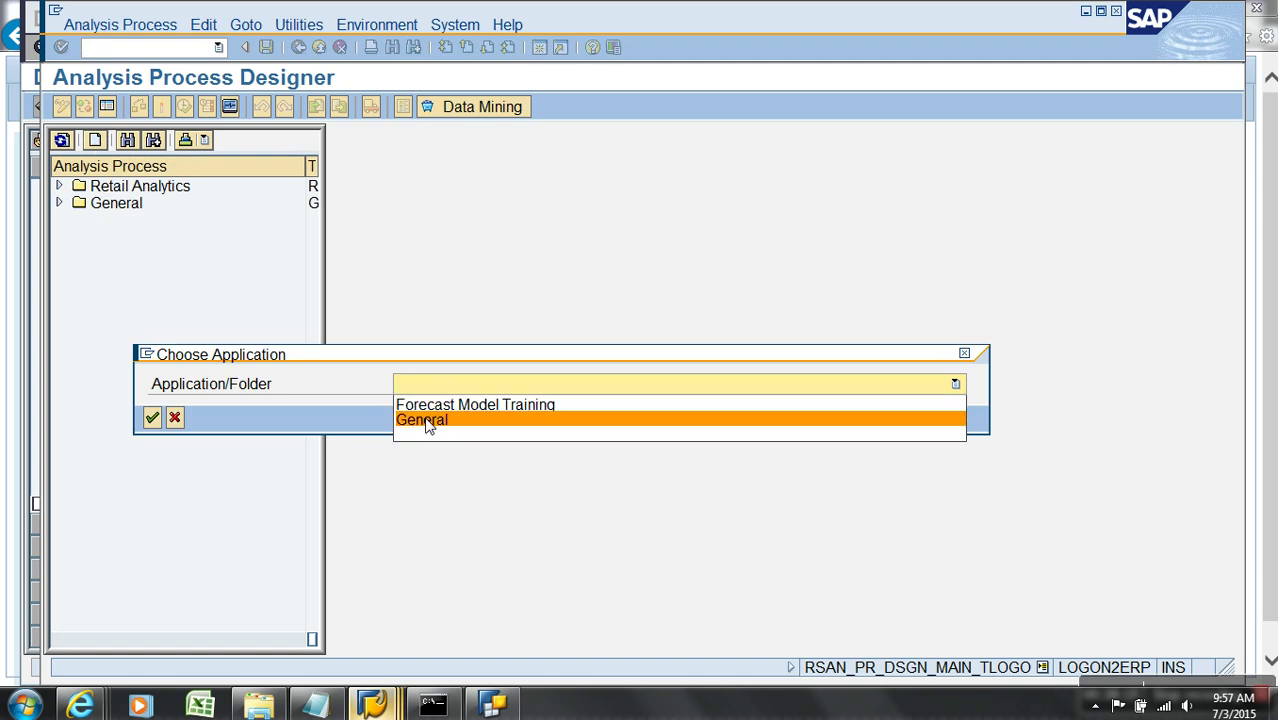
pyautogui.click(428, 420)
pyautogui.click(152, 417)
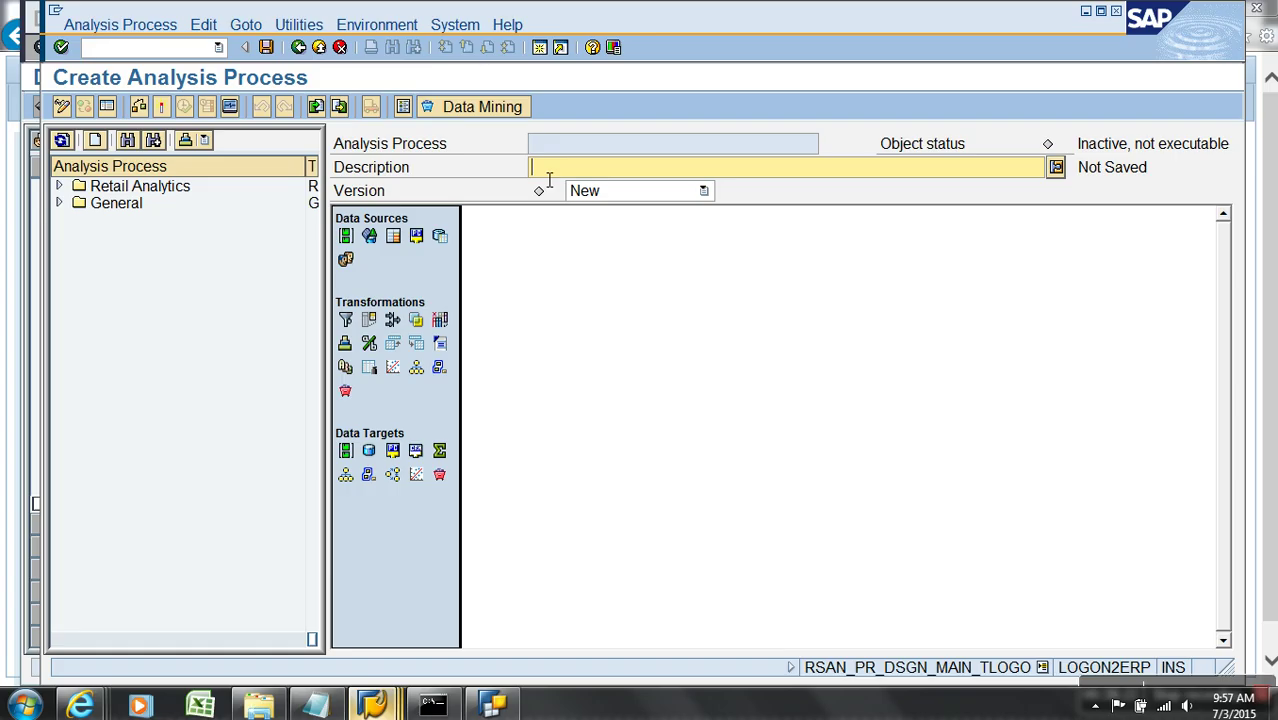
# Enter "Calculate Demand Ratio" as the description of the new analysis process
pyautogui.write('Calculate Demand R')
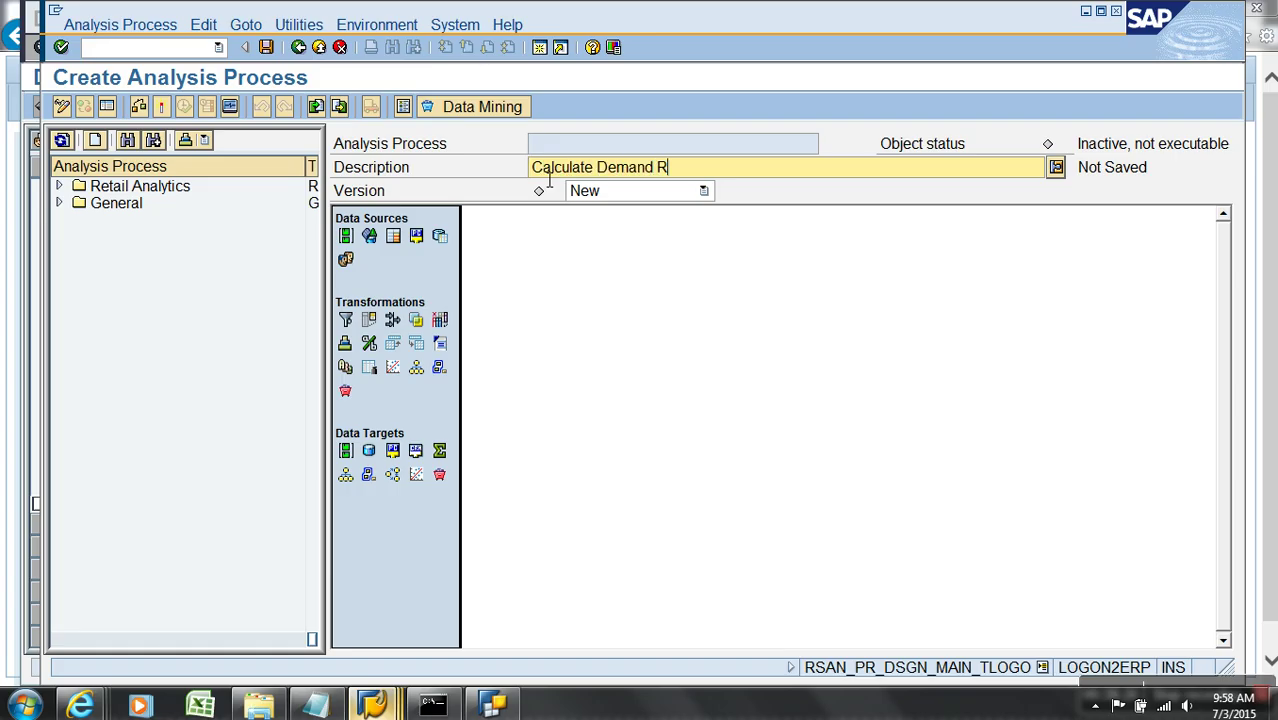
pyautogui.write('atio')
pyautogui.click(699, 297)
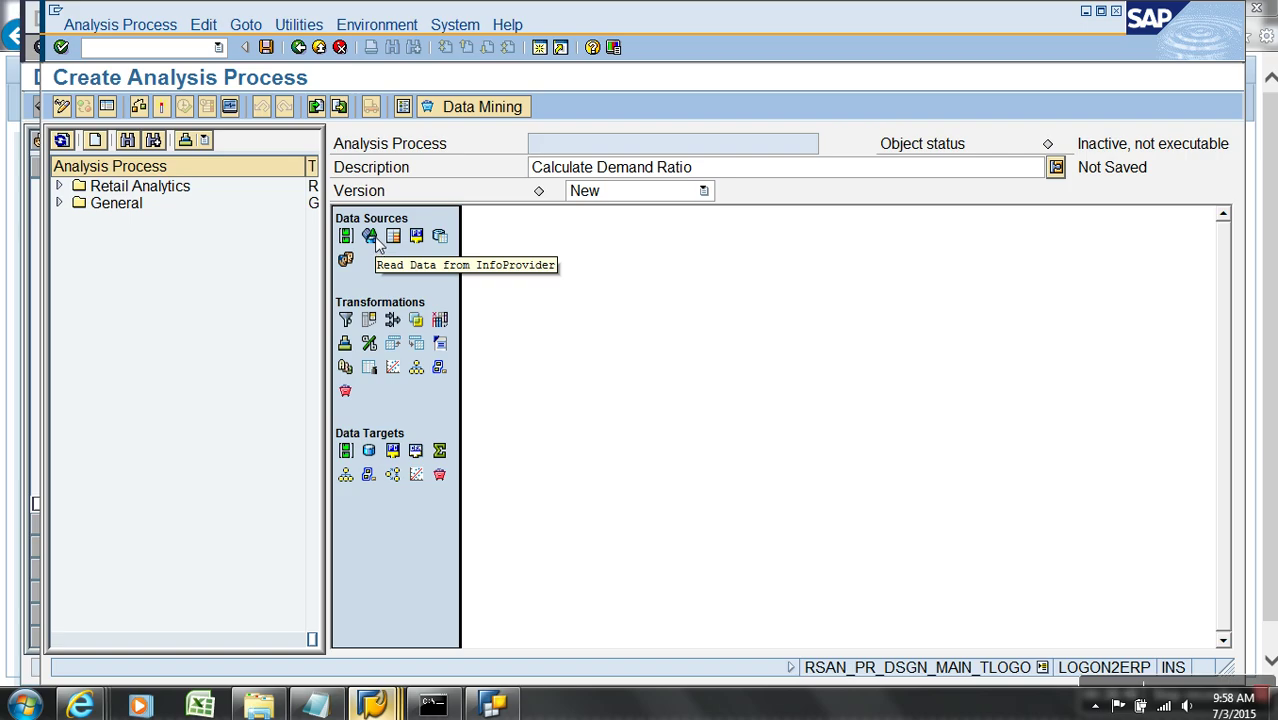
# Add an InfoProvider data source to the analysis process and set its InfoProvider to DEMANDS, consulting the DEMANDS list output for the name
pyautogui.moveTo(377, 242); pyautogui.dragTo(524, 268)
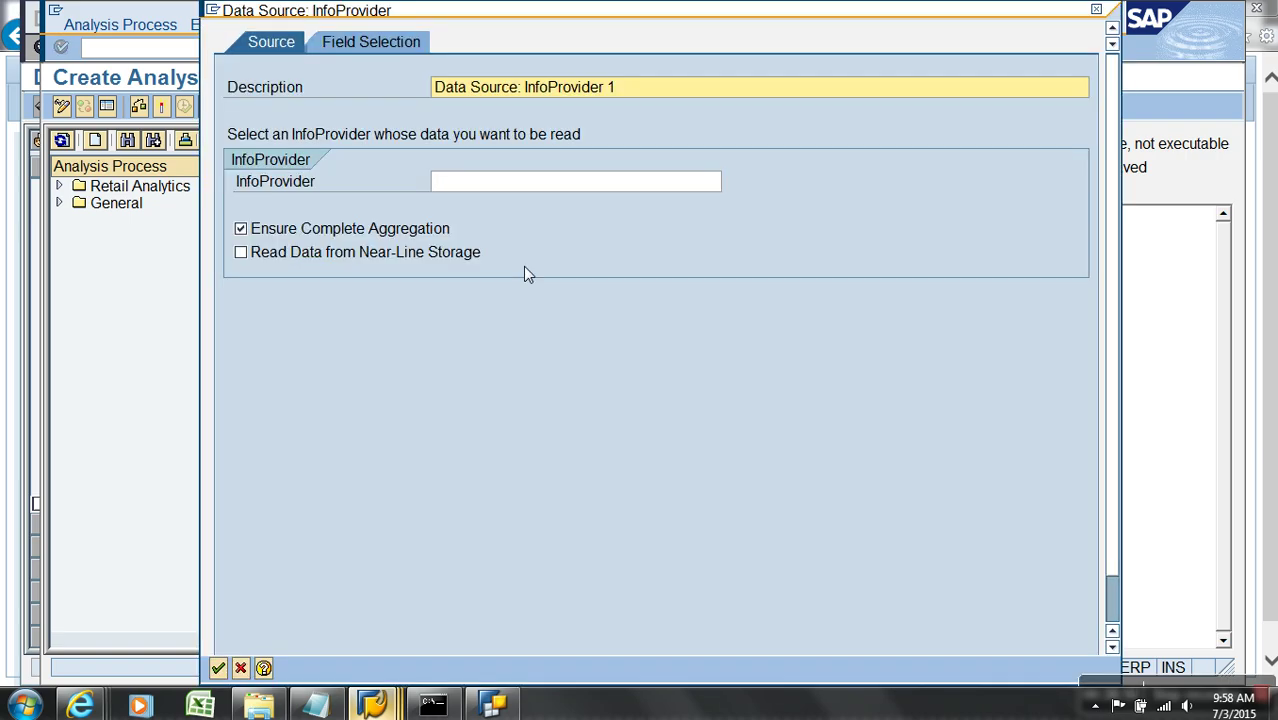
pyautogui.click(371, 706)
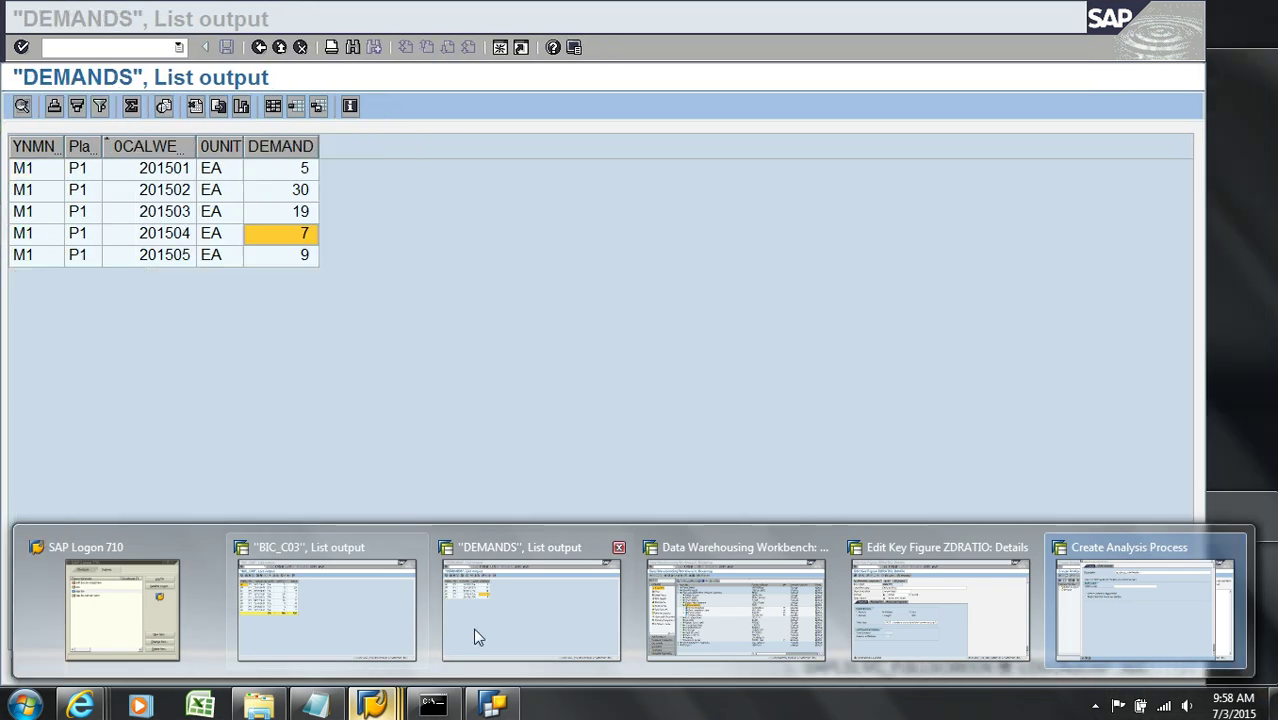
pyautogui.click(473, 628)
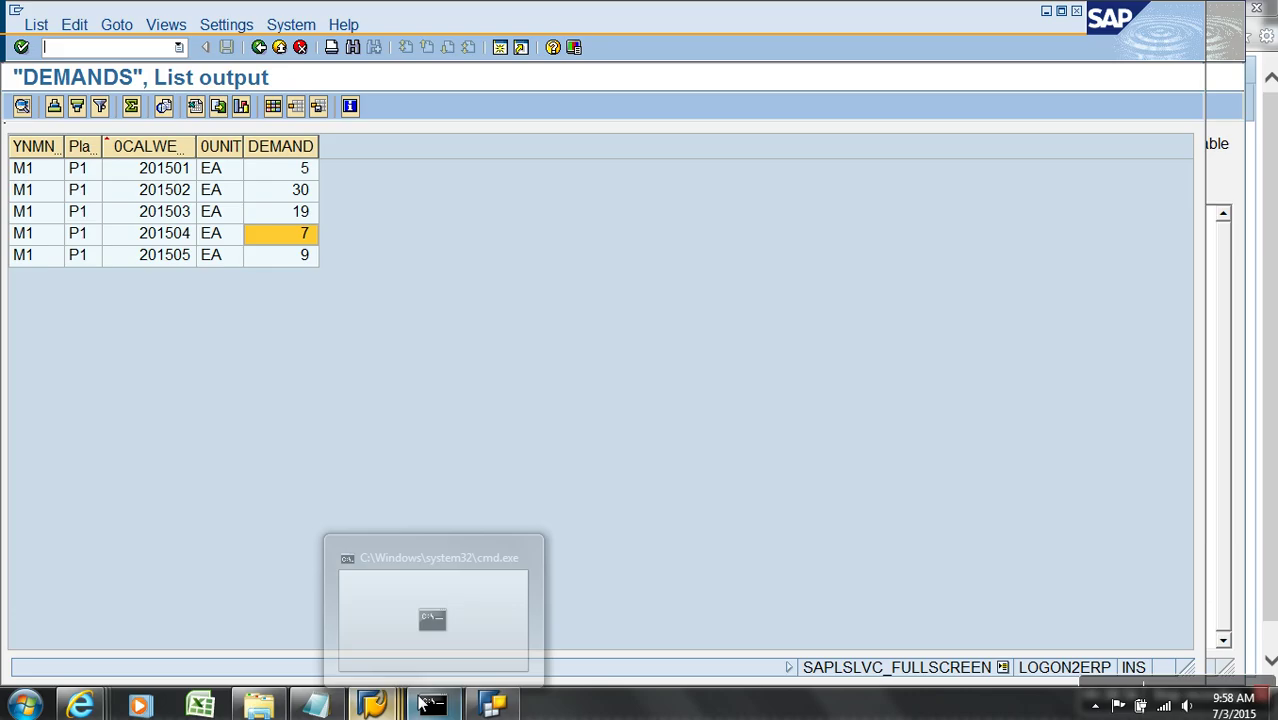
pyautogui.moveTo(406, 704)
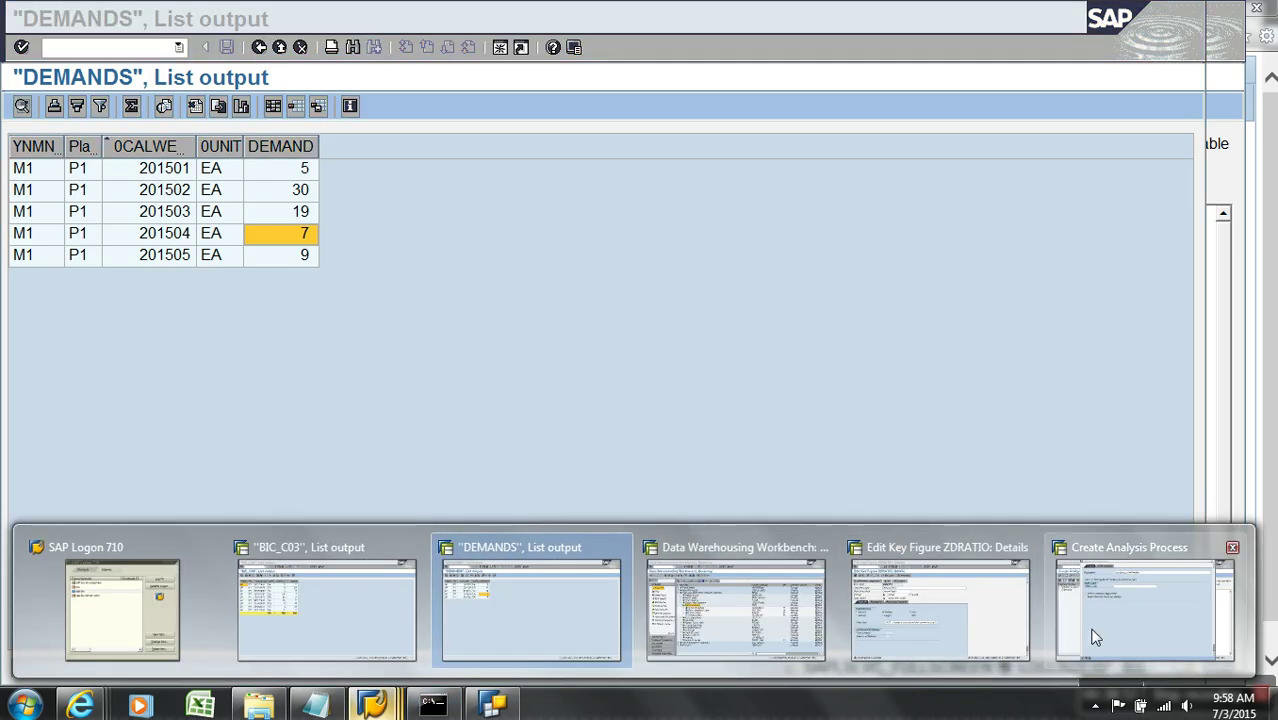
pyautogui.click(1142, 610)
pyautogui.click(482, 184)
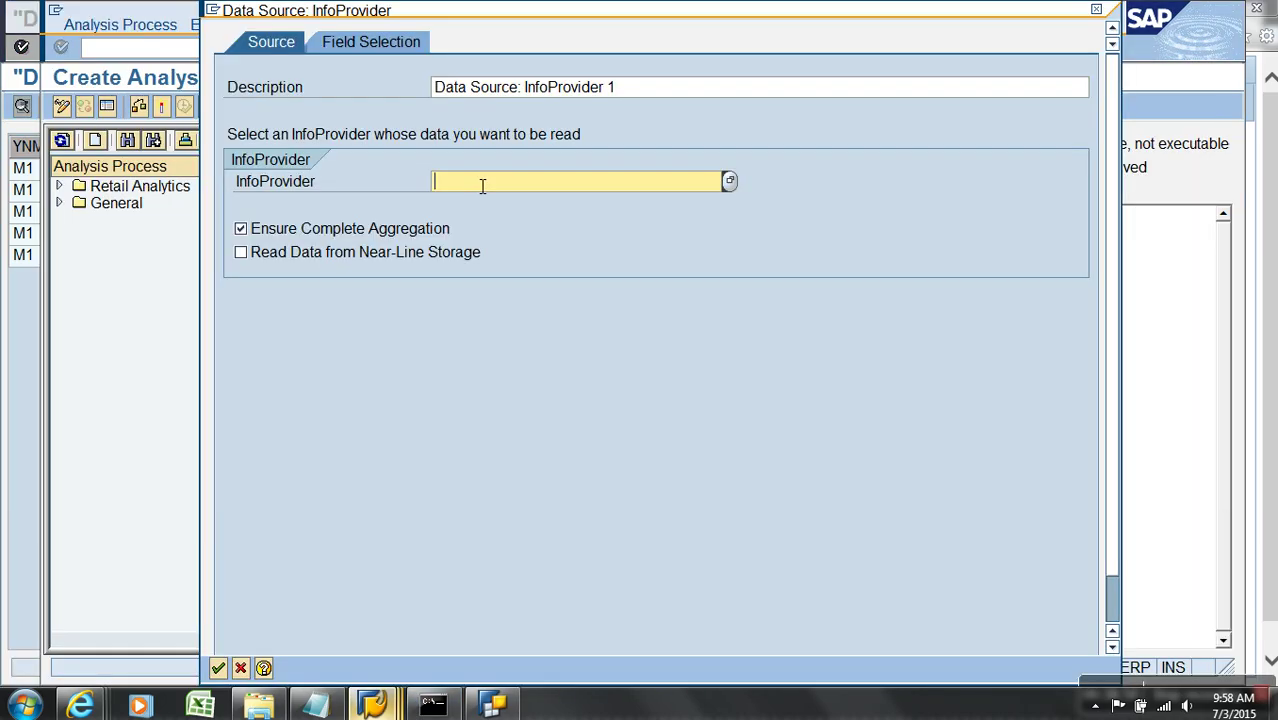
pyautogui.write('DEMANDS')
# Select all four characteristics and the Demands key figure as the data source's fields and confirm its settings
pyautogui.click(385, 50)
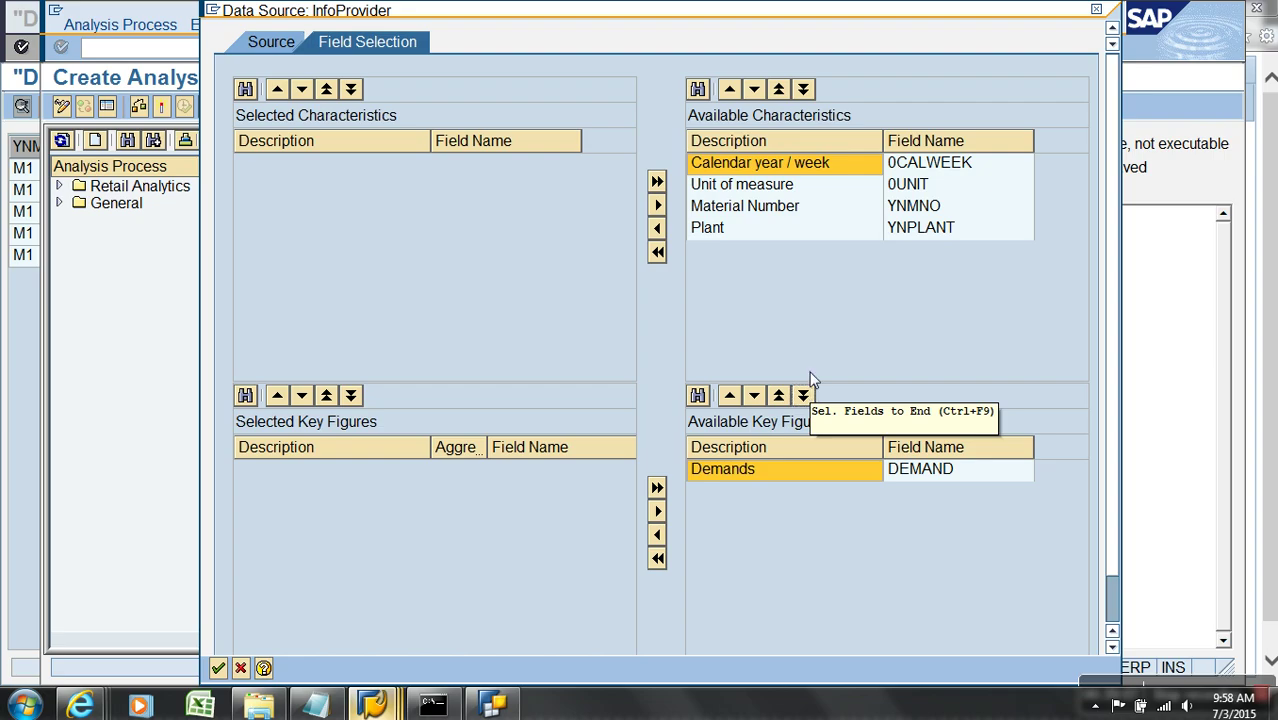
pyautogui.keyDown('shift'); pyautogui.click(730, 227); pyautogui.keyUp('shift')
pyautogui.click(657, 229)
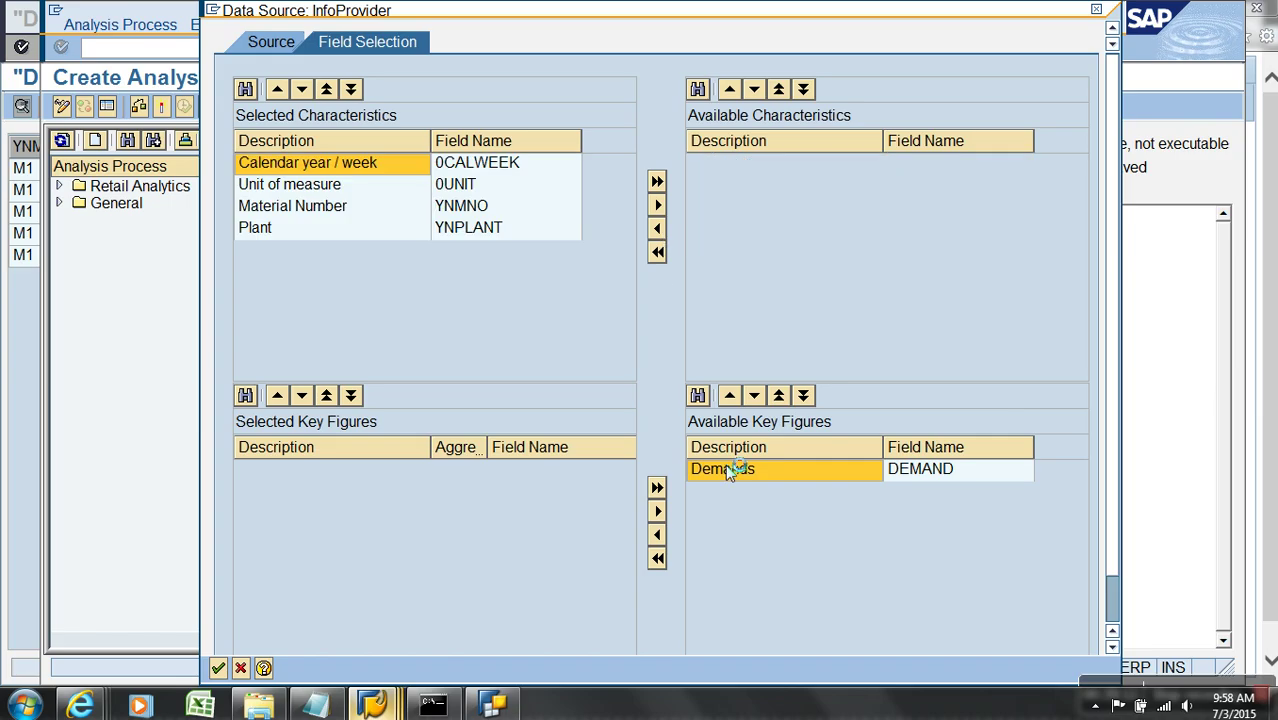
pyautogui.click(730, 471)
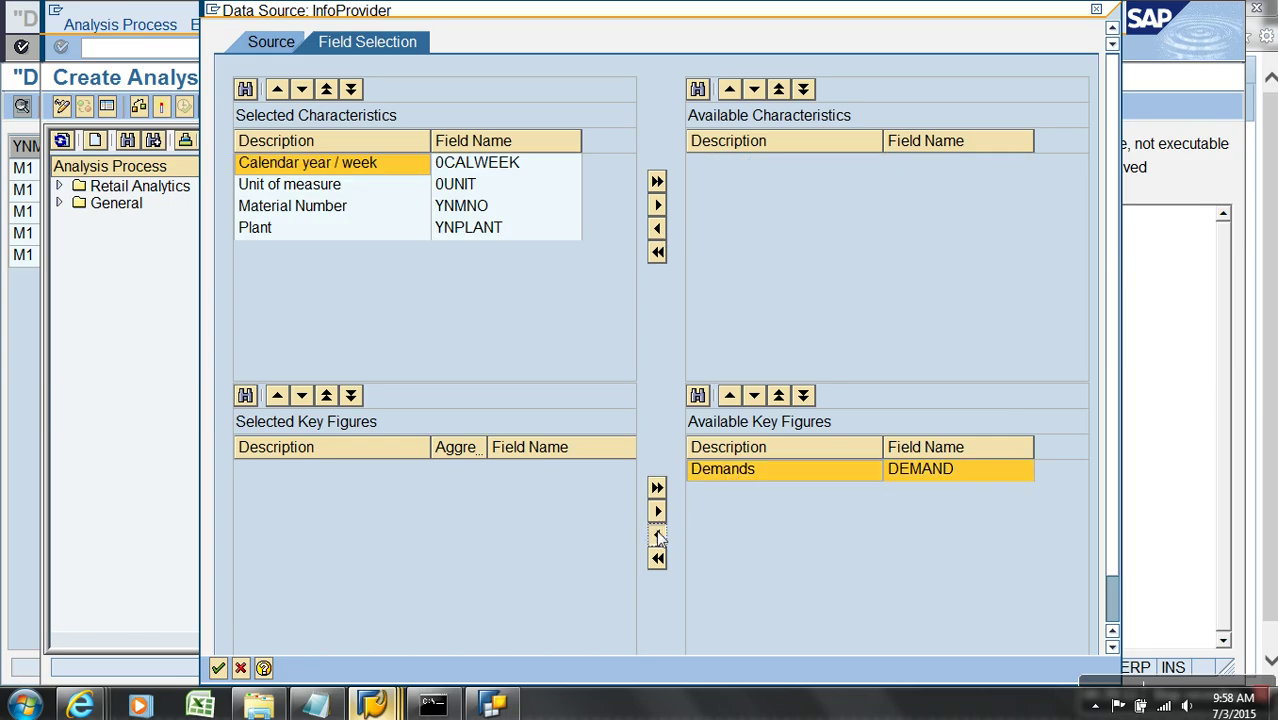
pyautogui.click(657, 534)
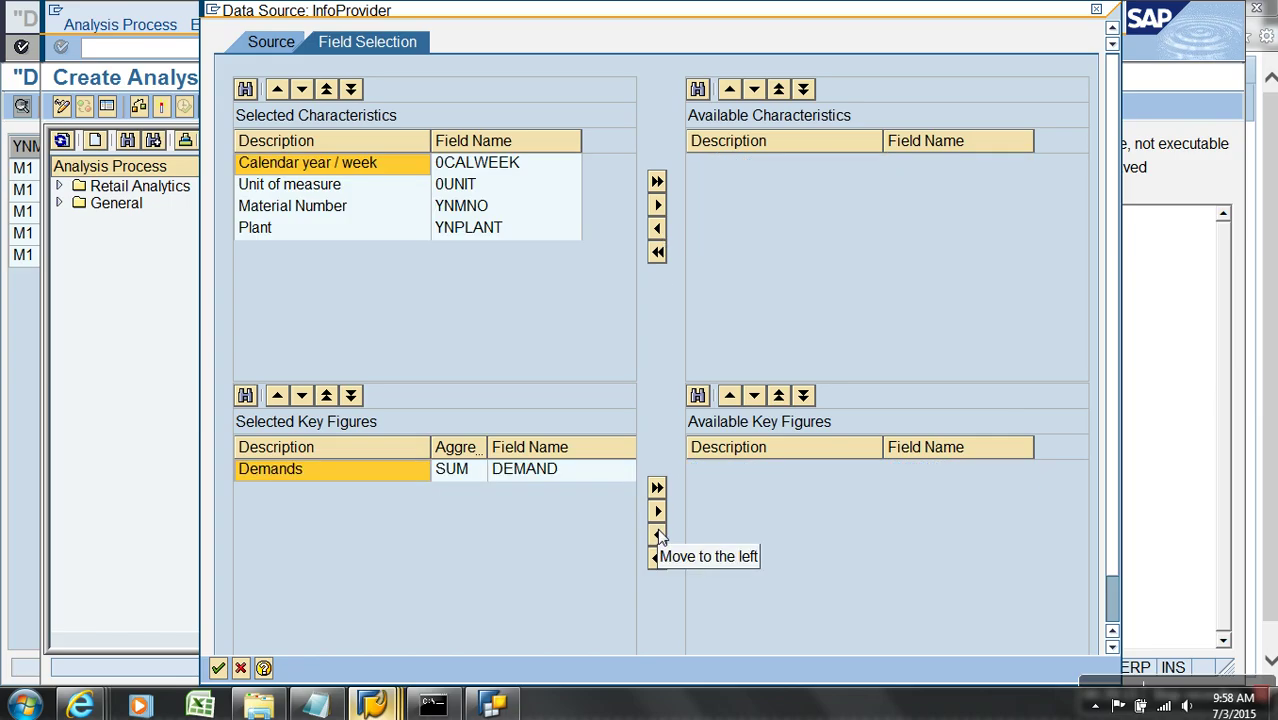
pyautogui.click(365, 187)
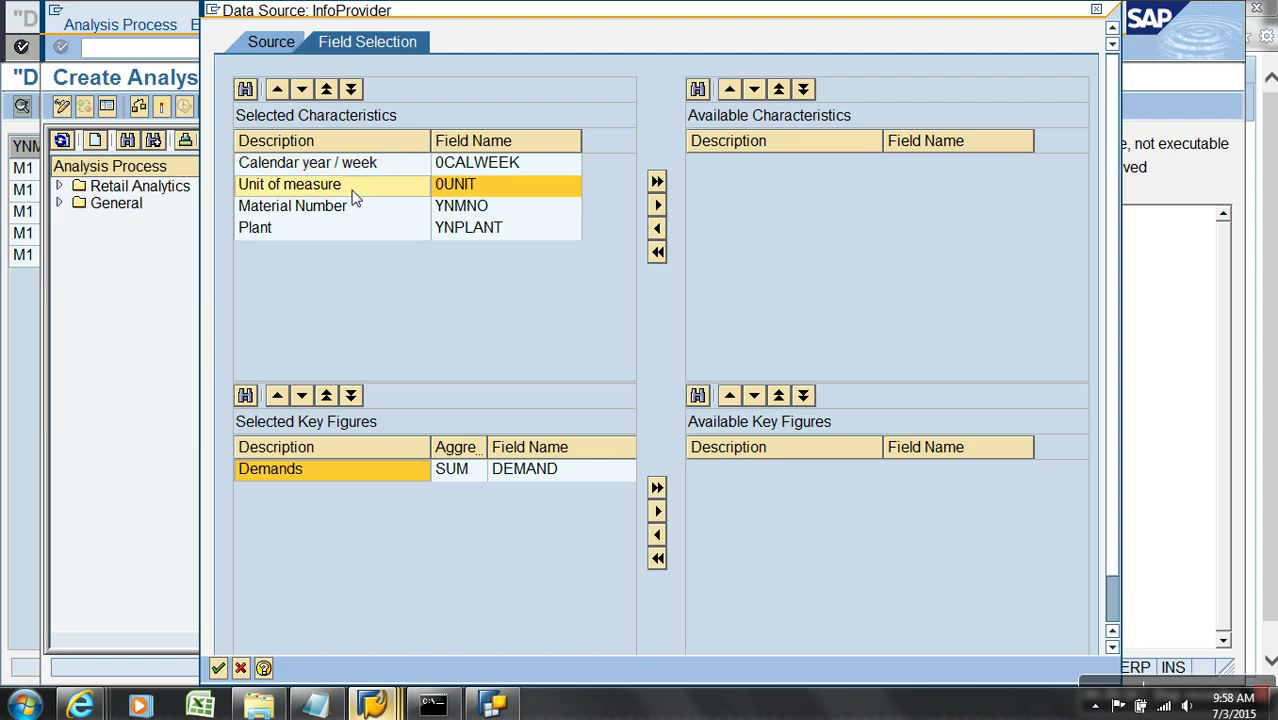
pyautogui.click(326, 230)
pyautogui.click(345, 166)
pyautogui.click(320, 474)
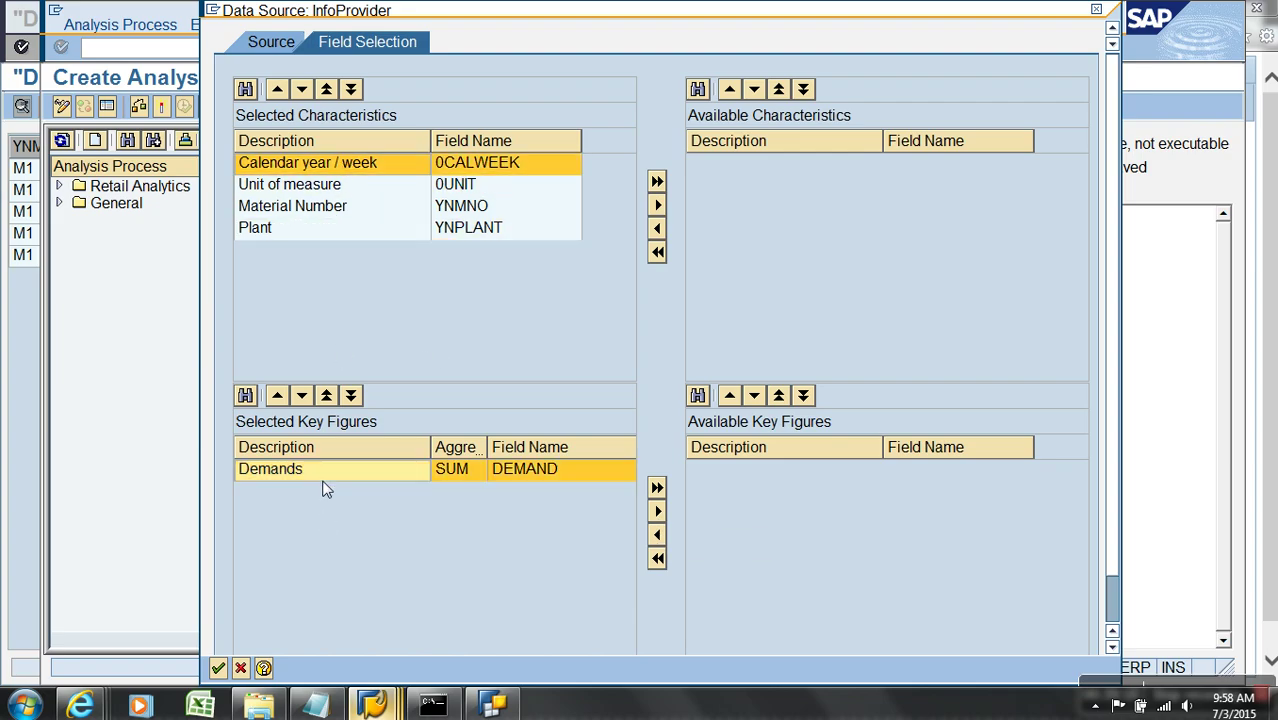
pyautogui.click(218, 667)
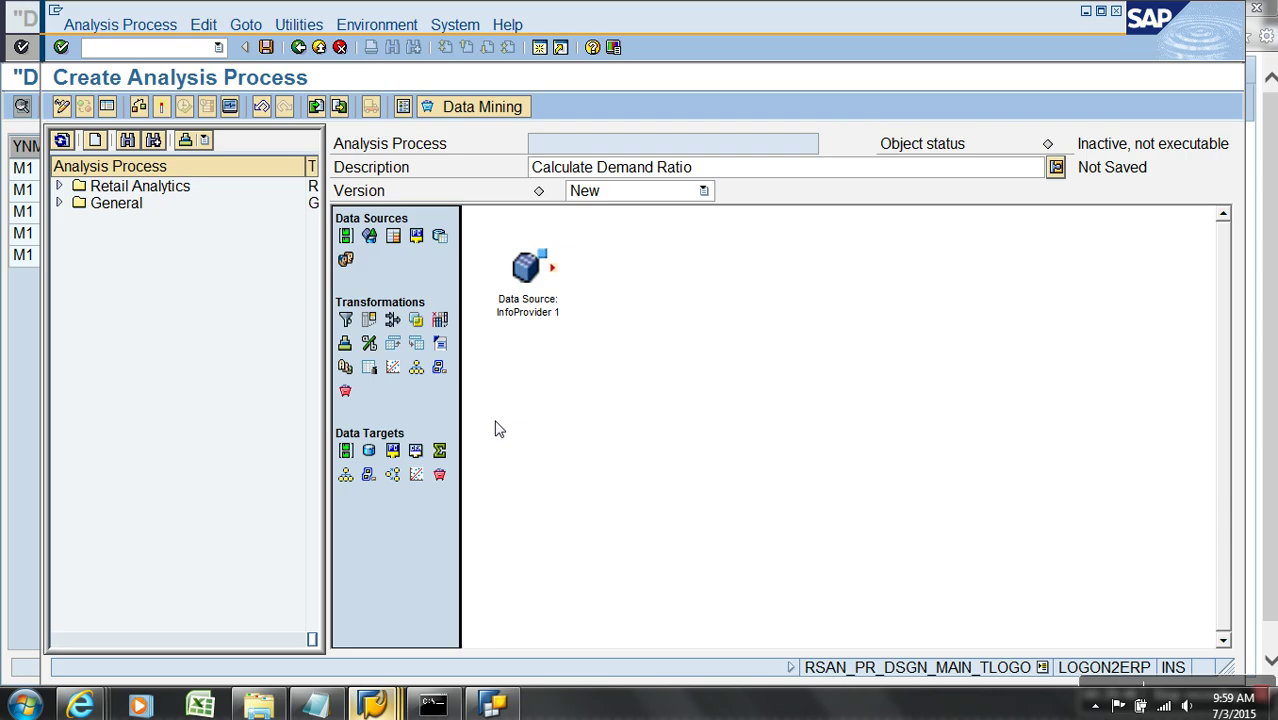
# Switch to BEx Query Designer and create a new query on the InfoProvider BIC_C03
pyautogui.click(490, 705)
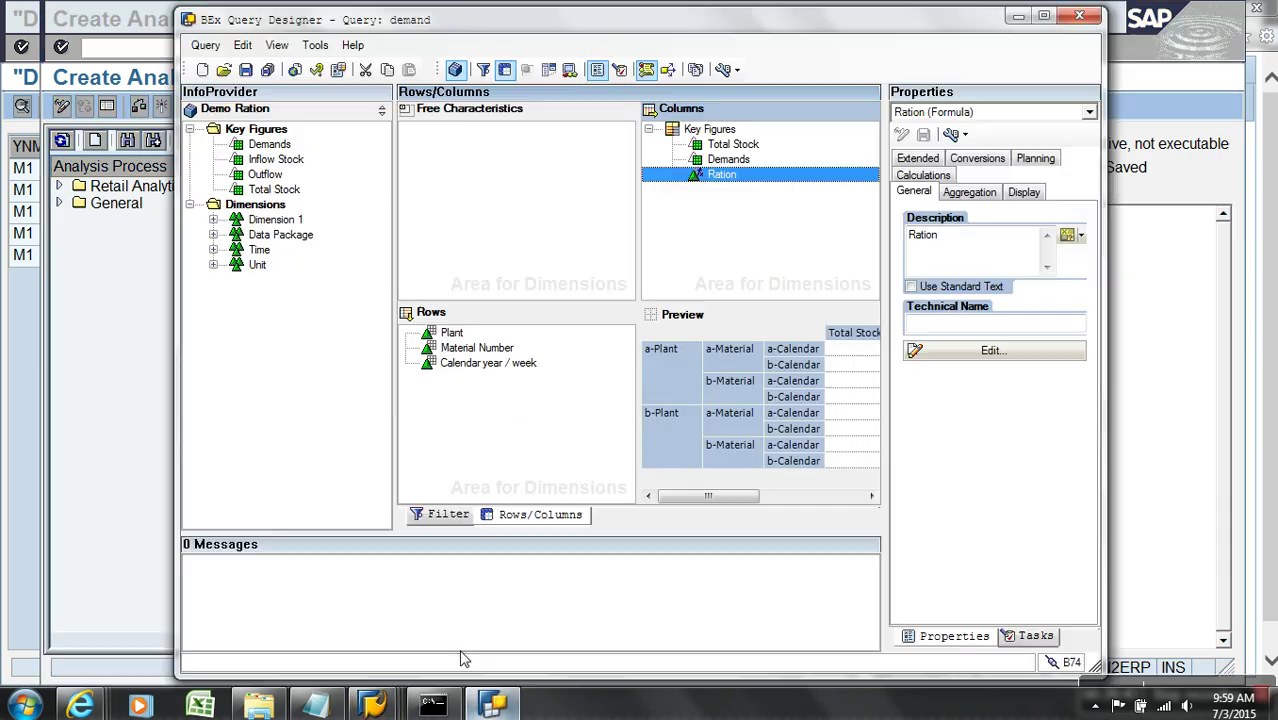
pyautogui.click(202, 69)
pyautogui.click(416, 266)
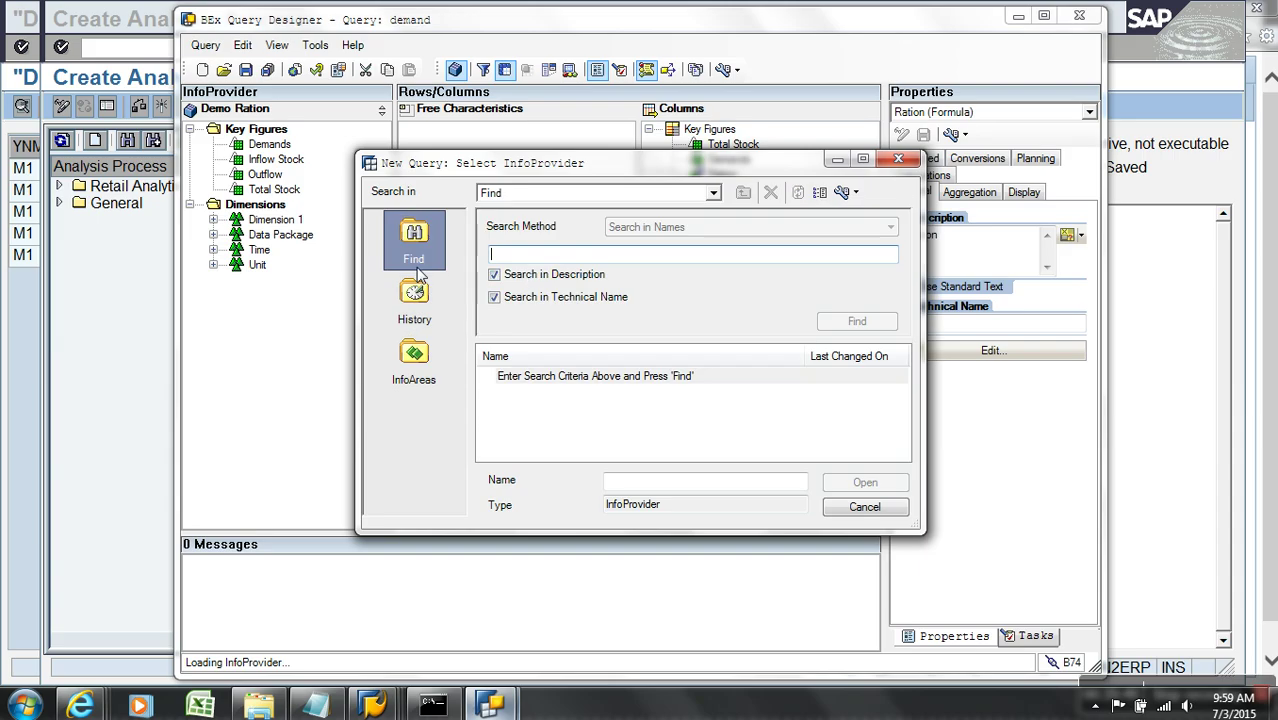
pyautogui.write('B')
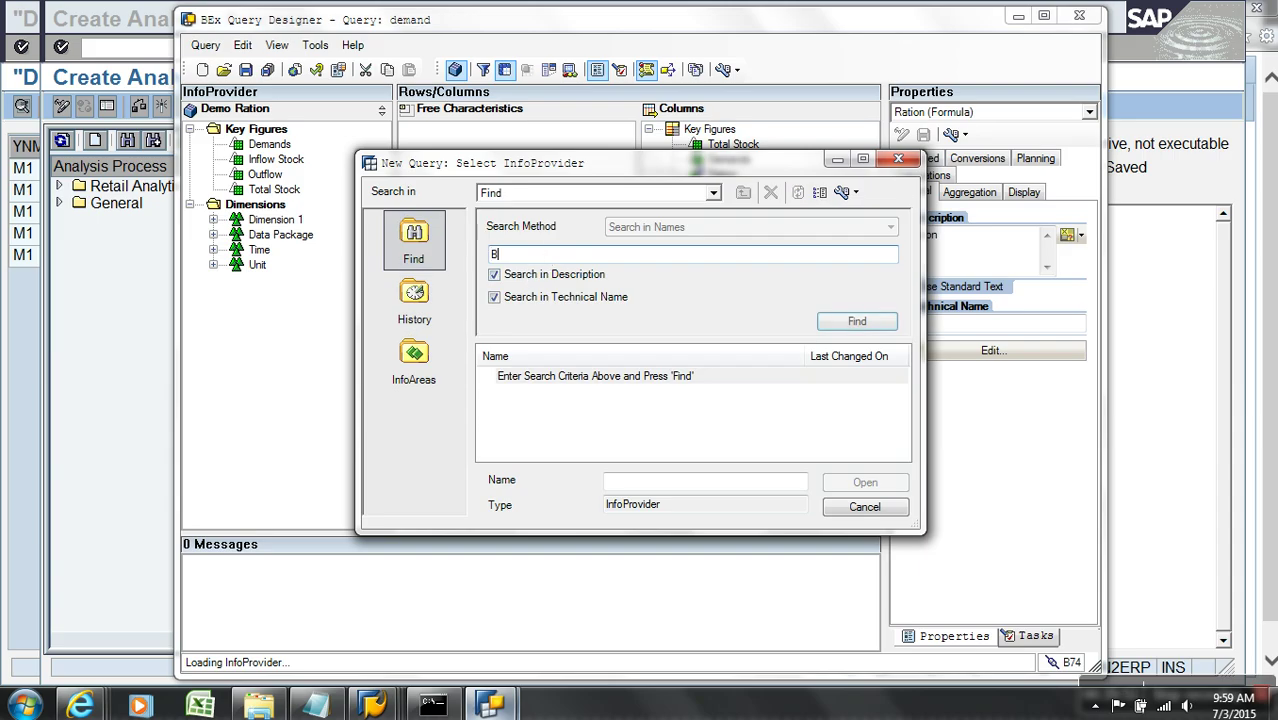
pyautogui.write('IC_C')
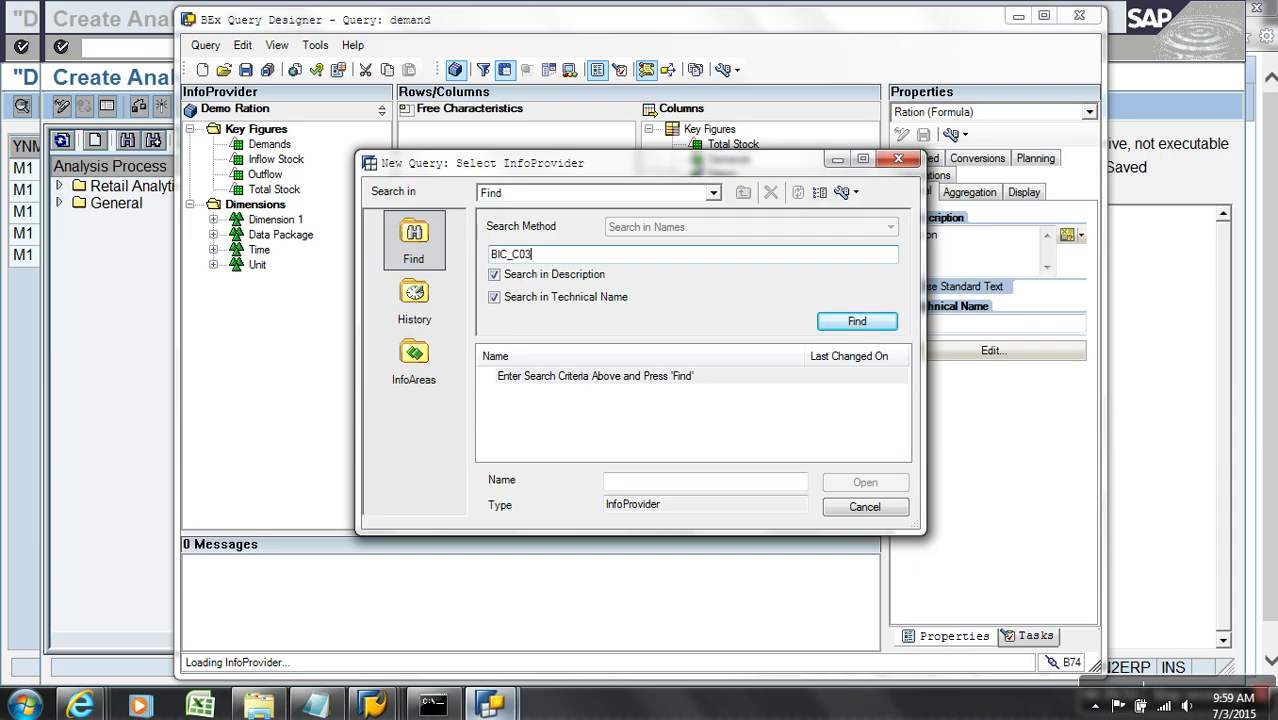
pyautogui.write('03')
pyautogui.press('Return')
pyautogui.doubleClick(592, 378)
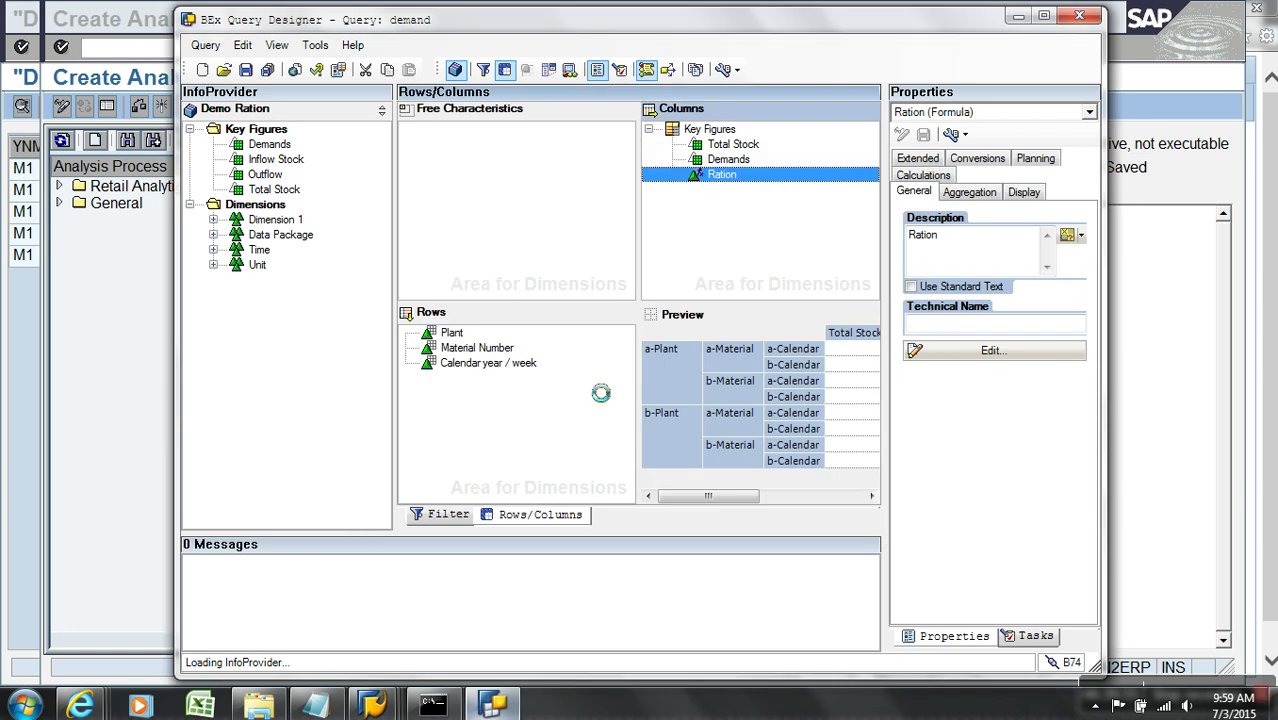
pyautogui.click(636, 381)
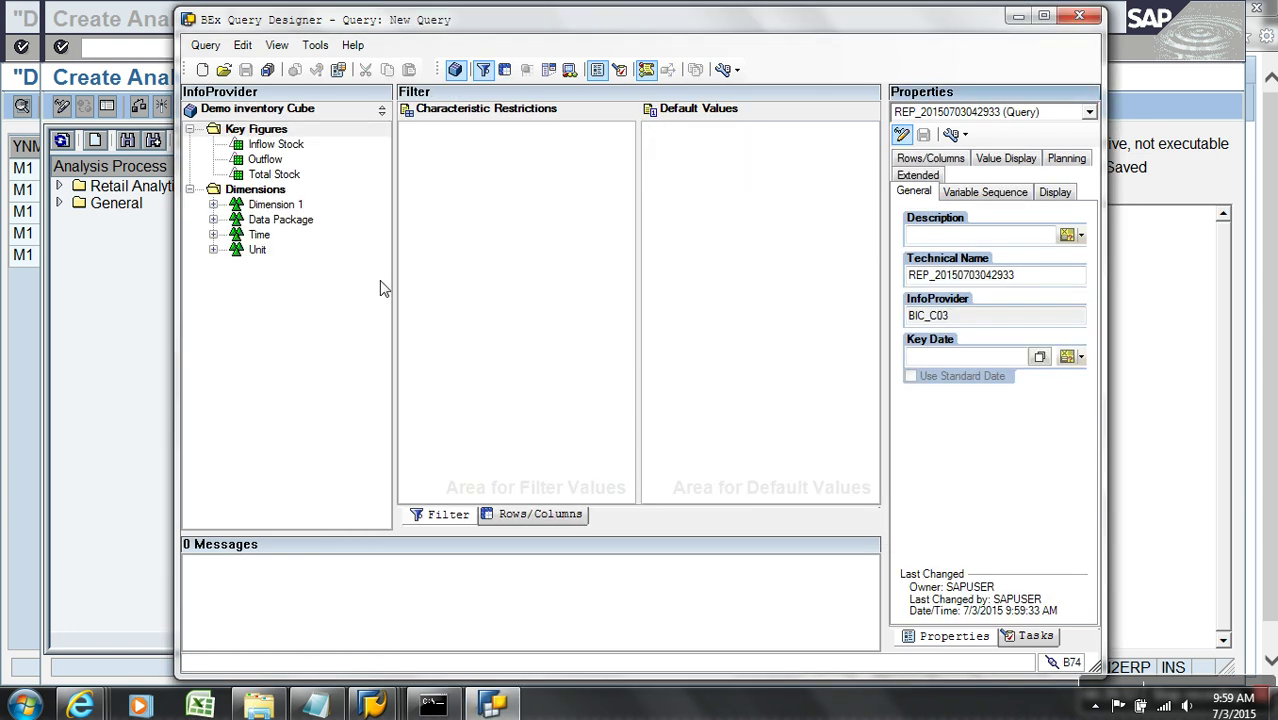
# Place Plant and Material Number in the query's rows and the Total Stock key figure in its columns
pyautogui.click(557, 517)
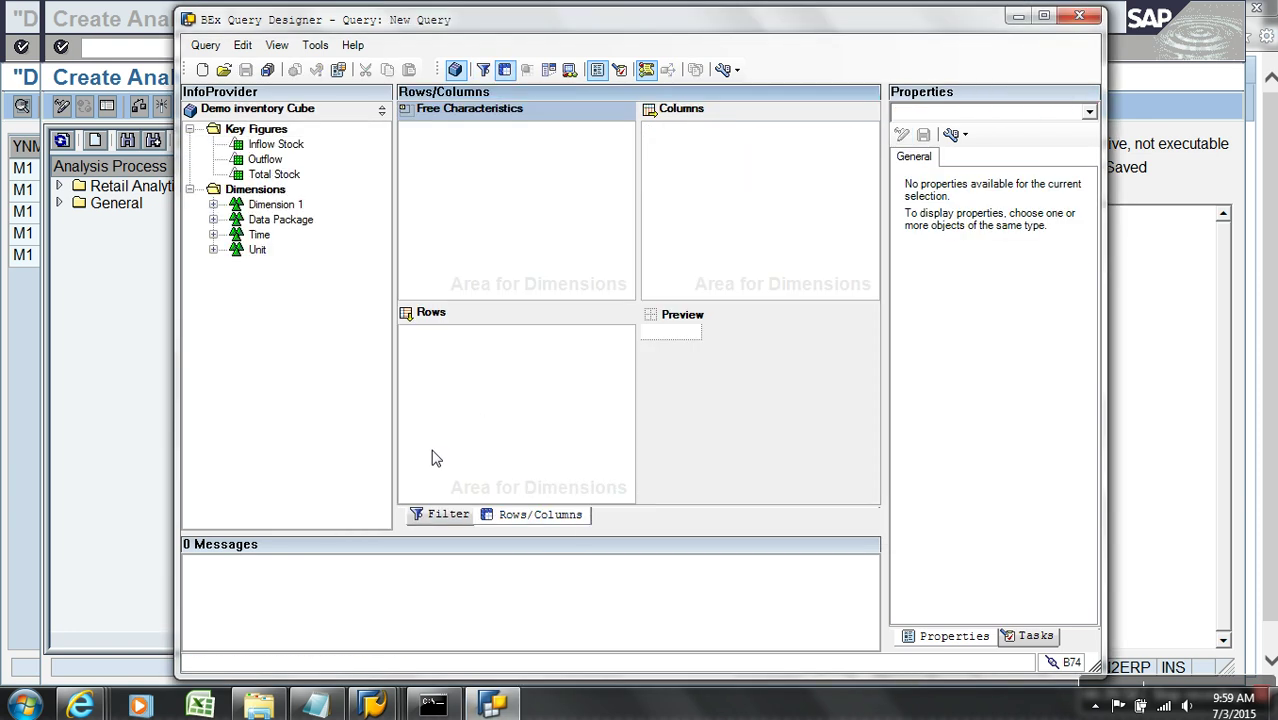
pyautogui.click(213, 204)
pyautogui.moveTo(283, 236); pyautogui.dragTo(452, 336)
pyautogui.moveTo(308, 219); pyautogui.dragTo(452, 360)
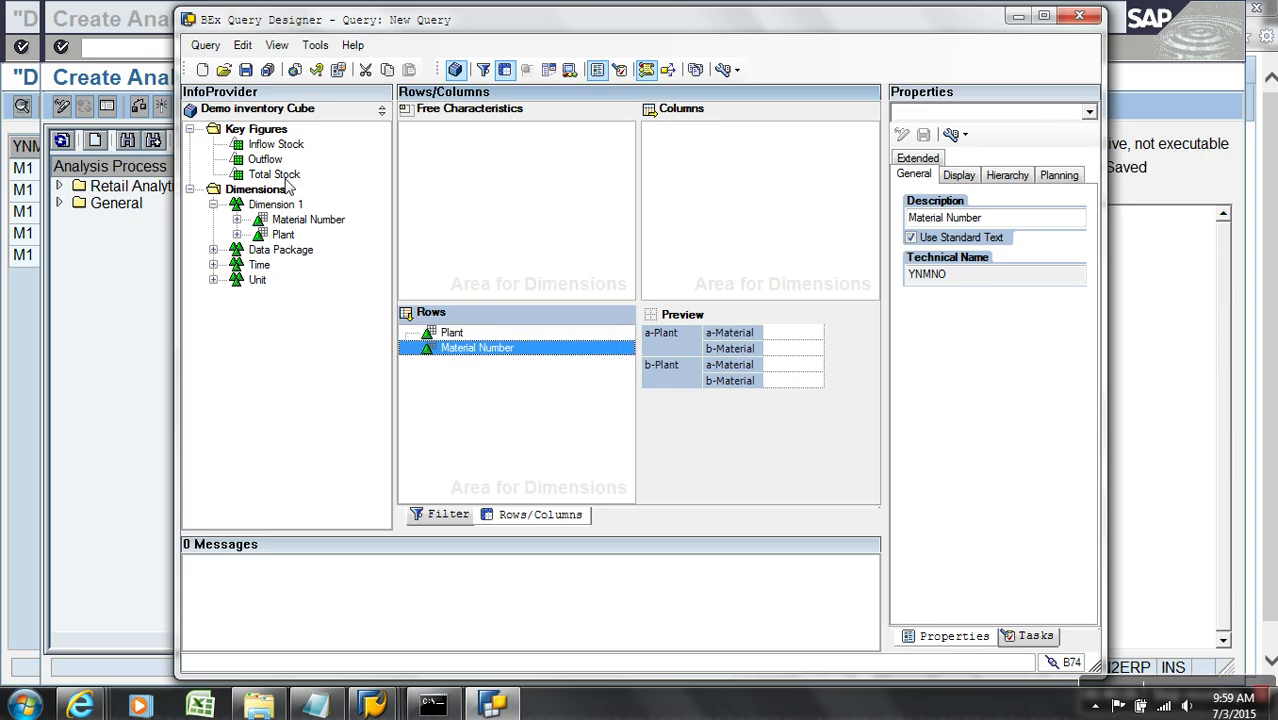
pyautogui.moveTo(288, 184); pyautogui.dragTo(693, 195)
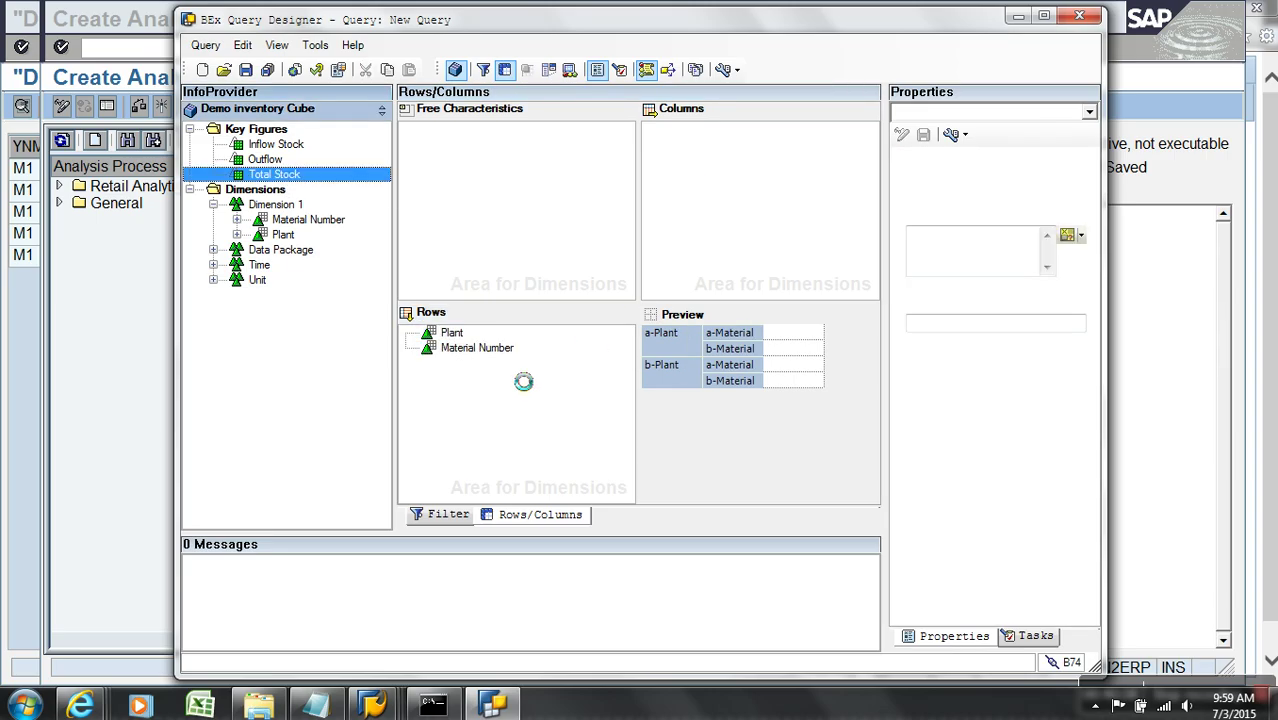
# Set the results rows of both Plant and Material Number to Always Suppress
pyautogui.click(476, 348)
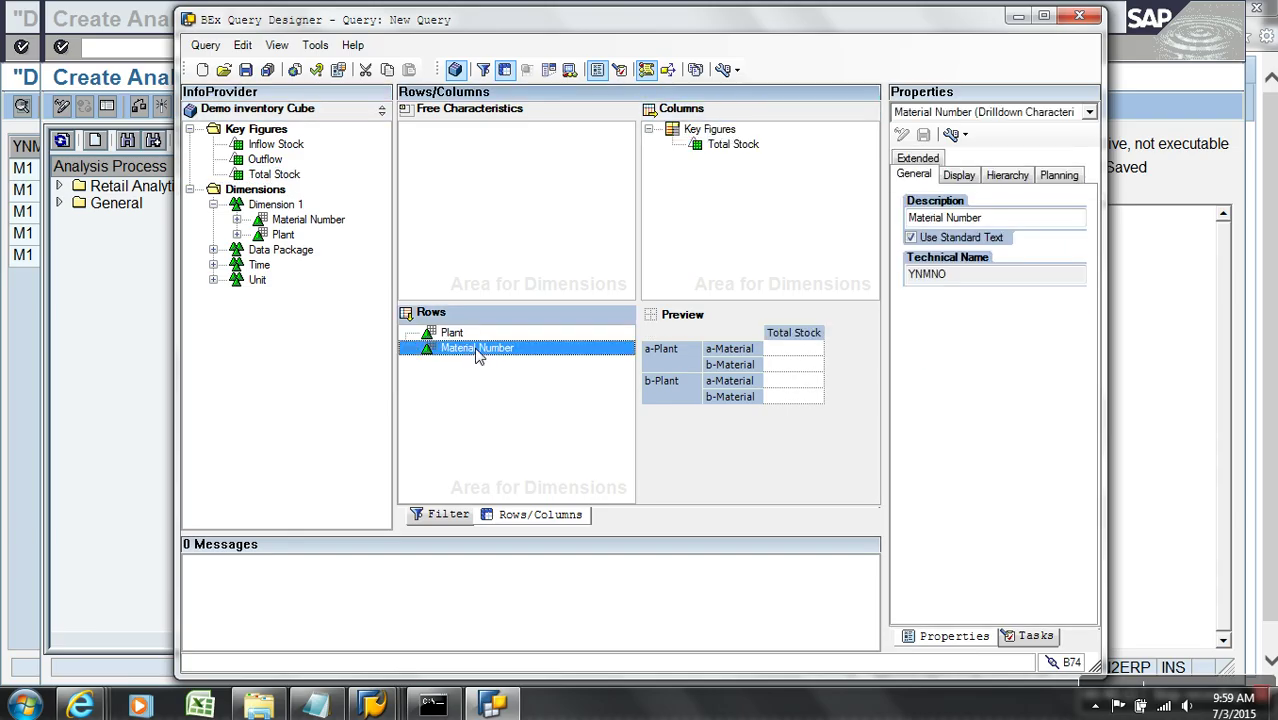
pyautogui.click(960, 176)
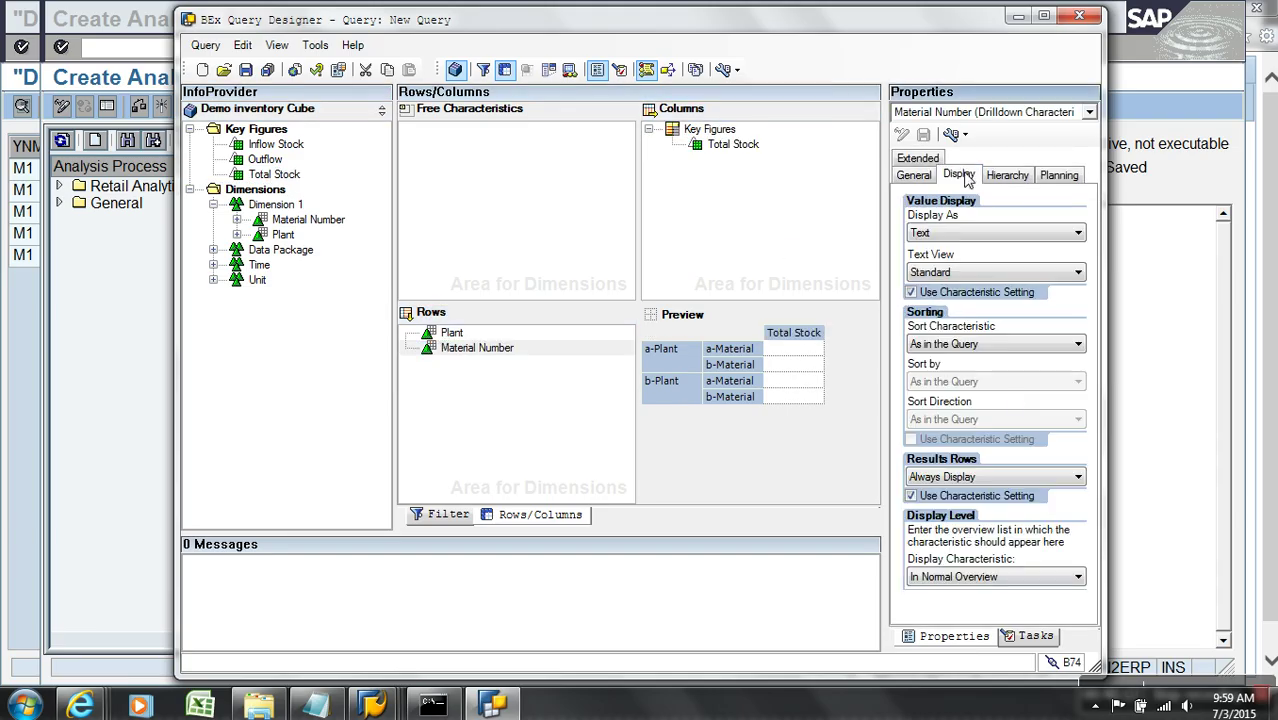
pyautogui.keyDown('shift'); pyautogui.click(453, 334); pyautogui.keyUp('shift')
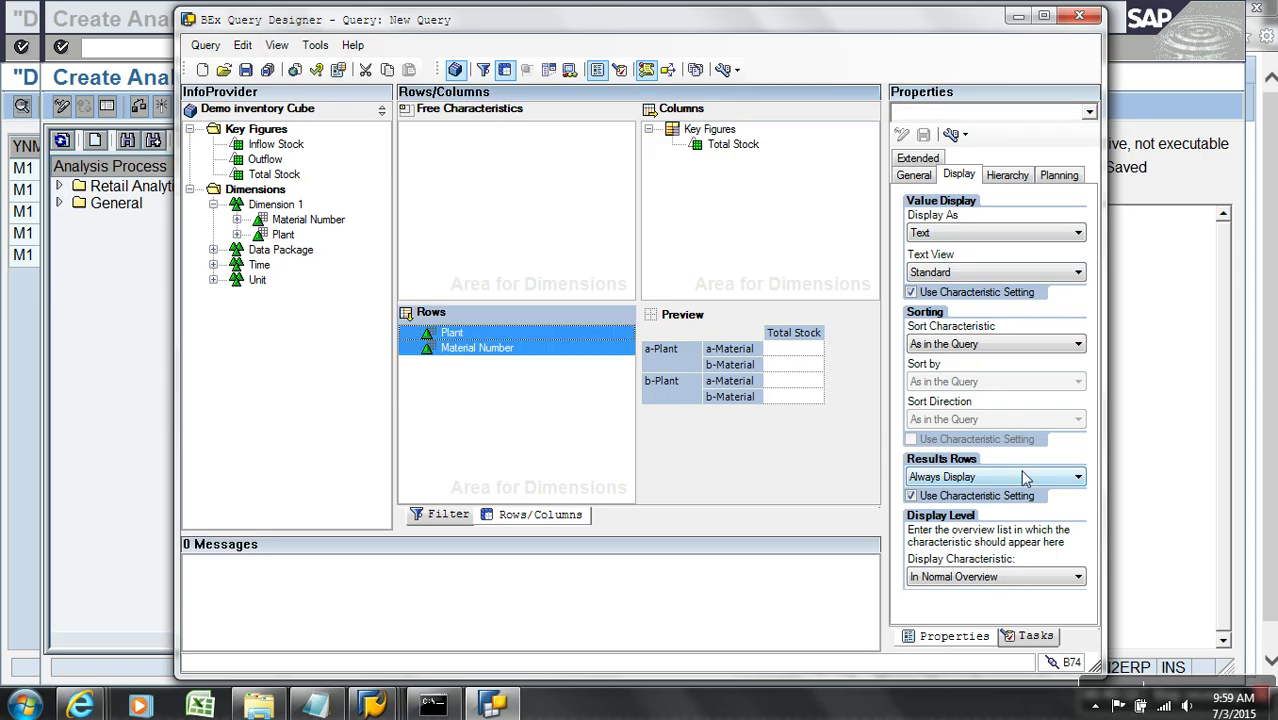
pyautogui.click(1025, 477)
pyautogui.click(978, 519)
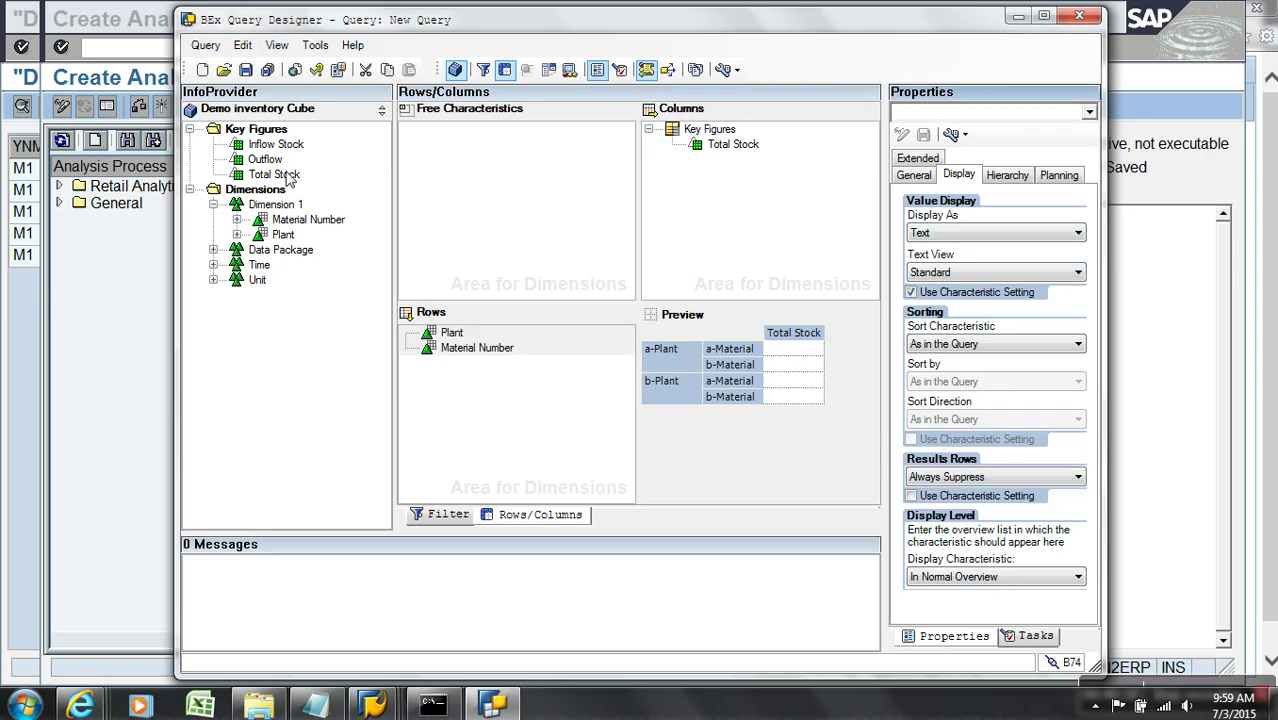
# Save the query with APDSTOCK as both its description and its technical name
pyautogui.click(245, 74)
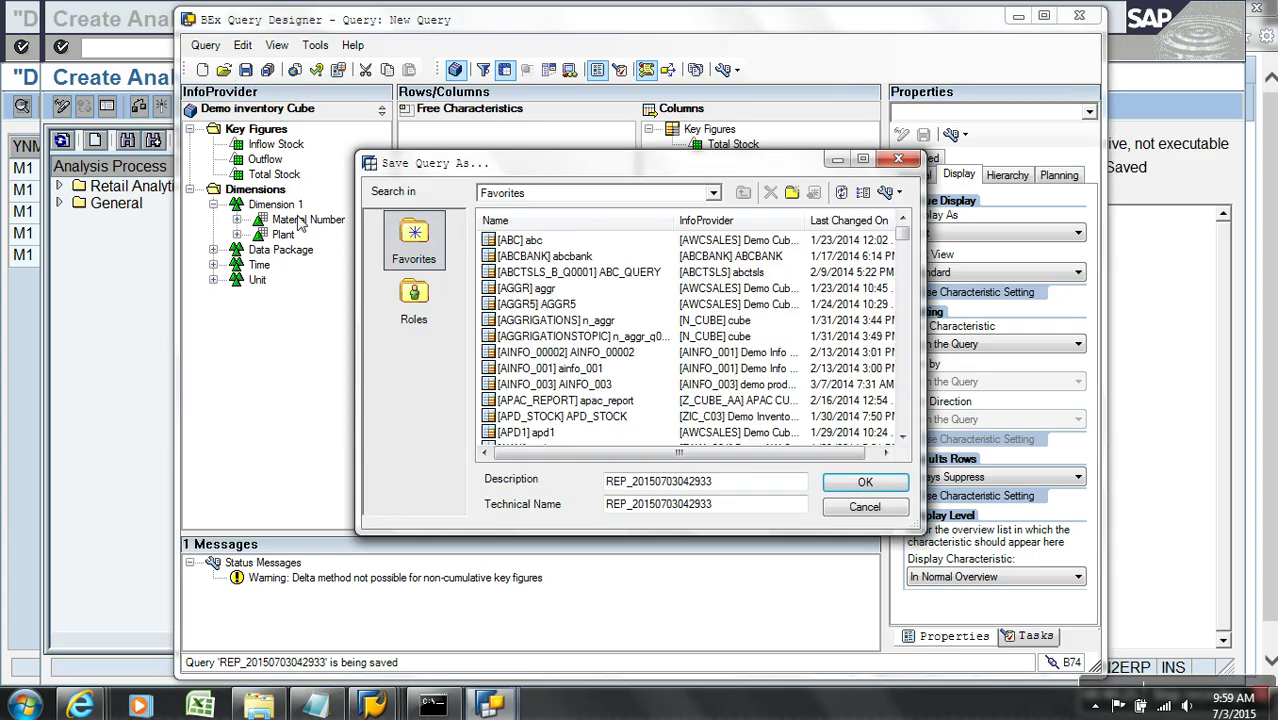
pyautogui.moveTo(745, 483); pyautogui.dragTo(535, 483)
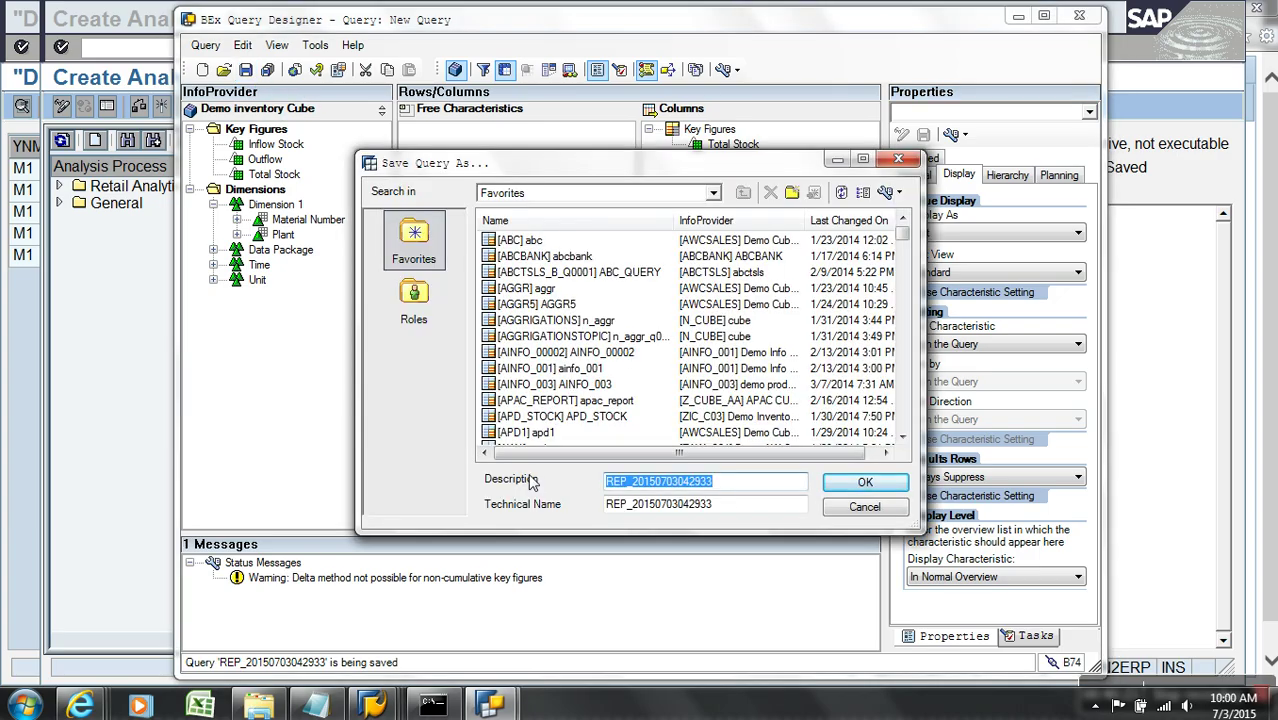
pyautogui.write('APDST')
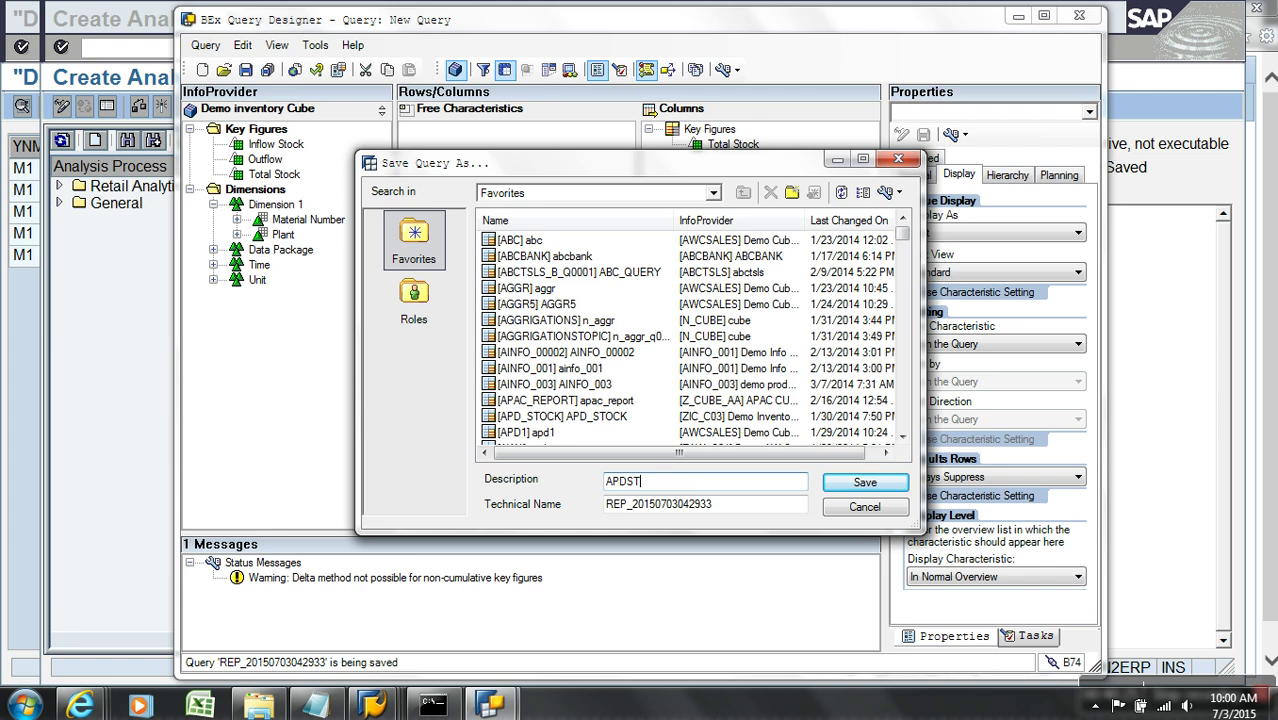
pyautogui.write('OCK')
pyautogui.press('Tab')
pyautogui.write('A')
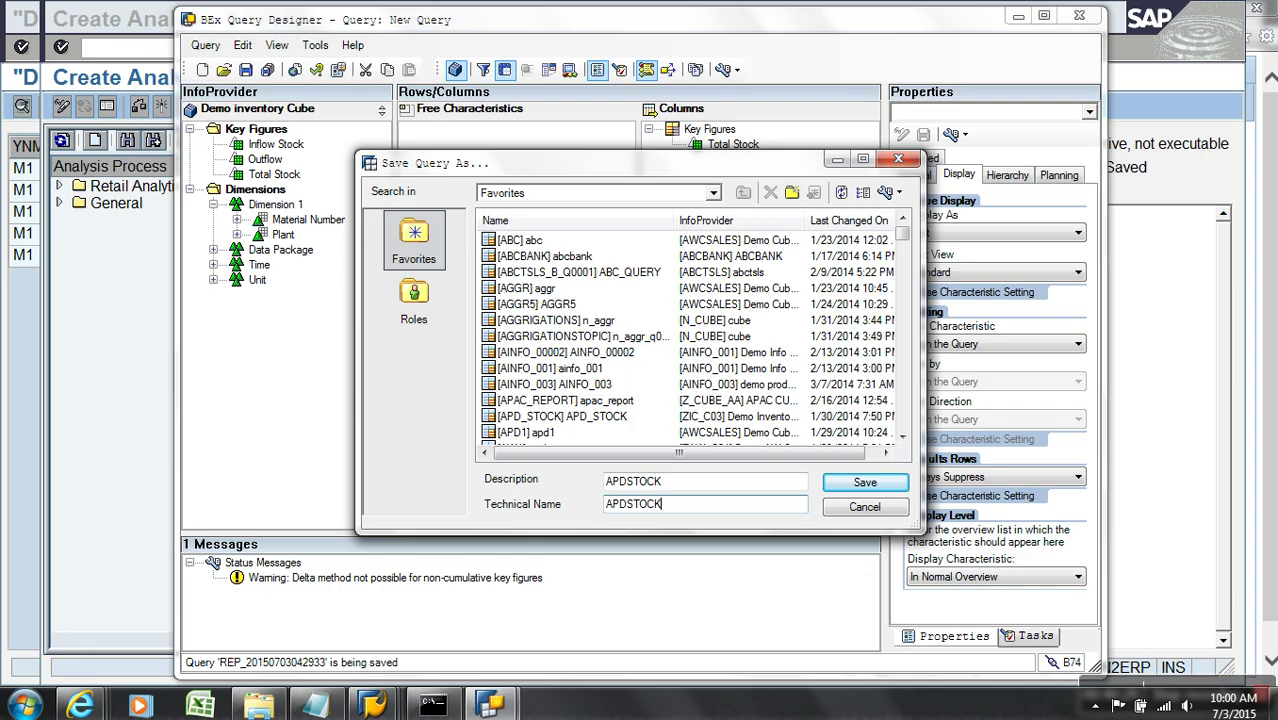
pyautogui.click(845, 487)
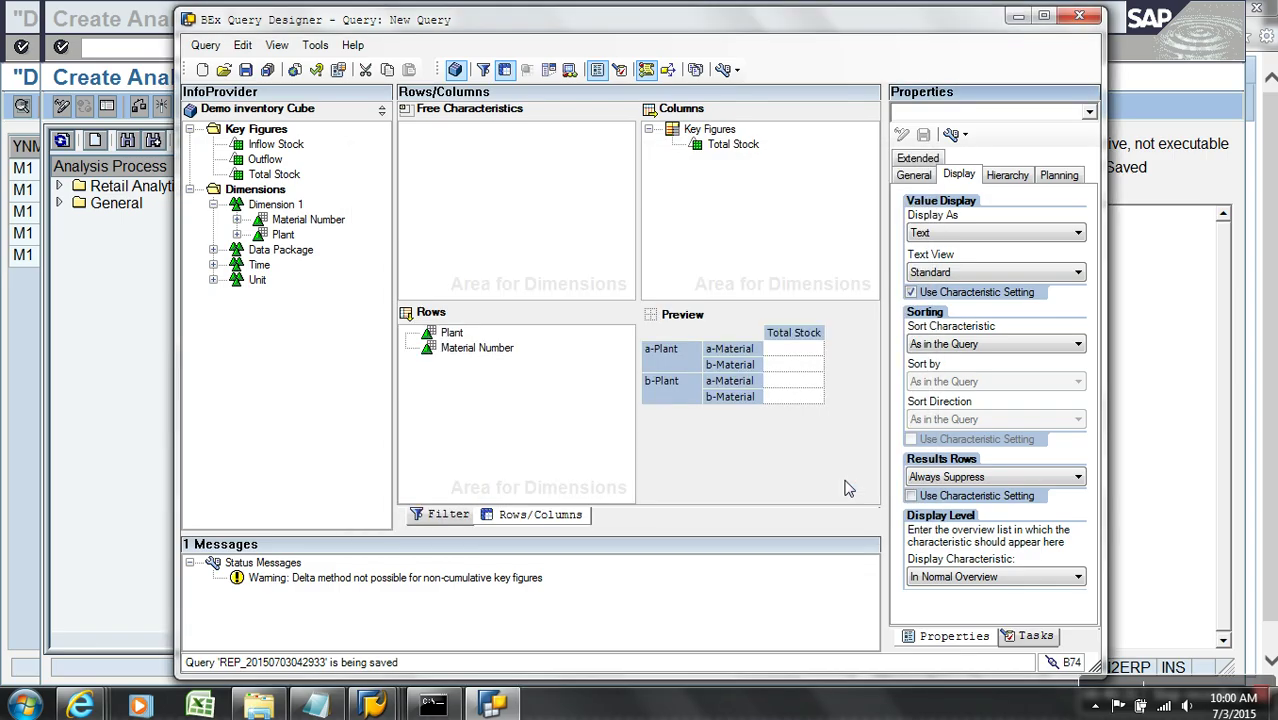
# Execute the APDSTOCK query in the browser, replacing the host name in its address with 192.168.0.6 and keeping port 50000
pyautogui.click(296, 70)
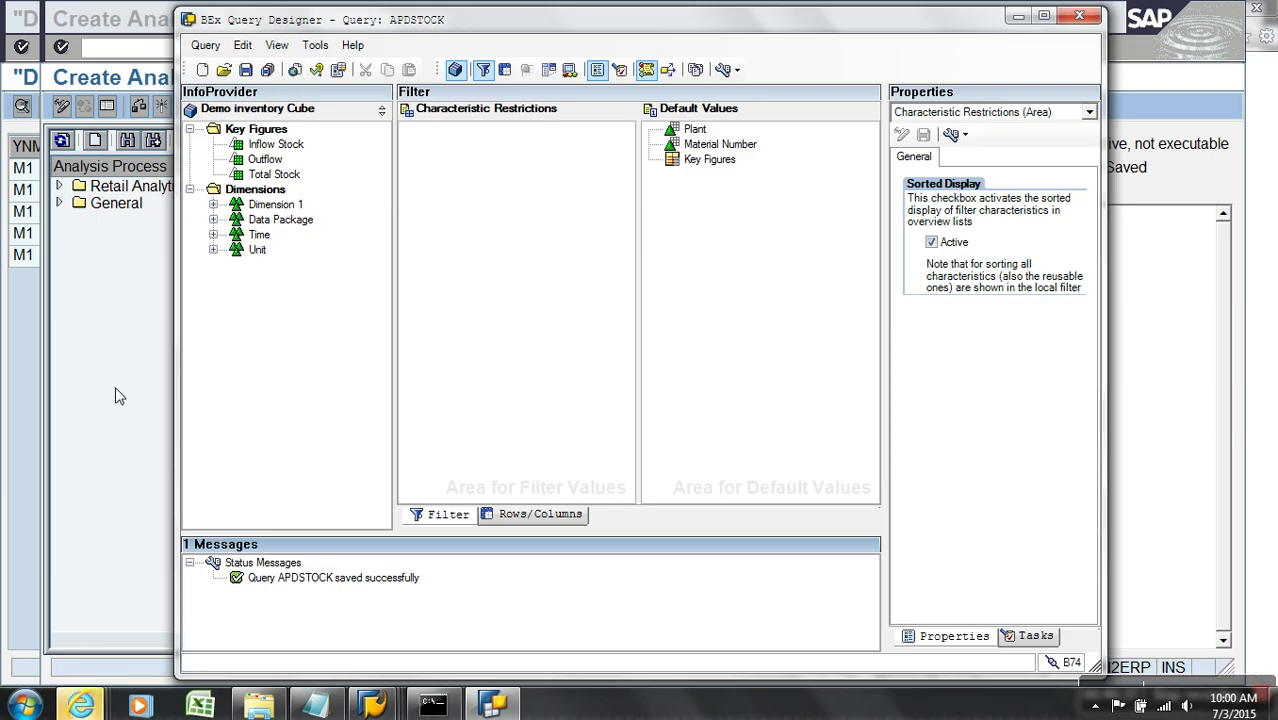
pyautogui.moveTo(85, 707)
pyautogui.click(504, 634)
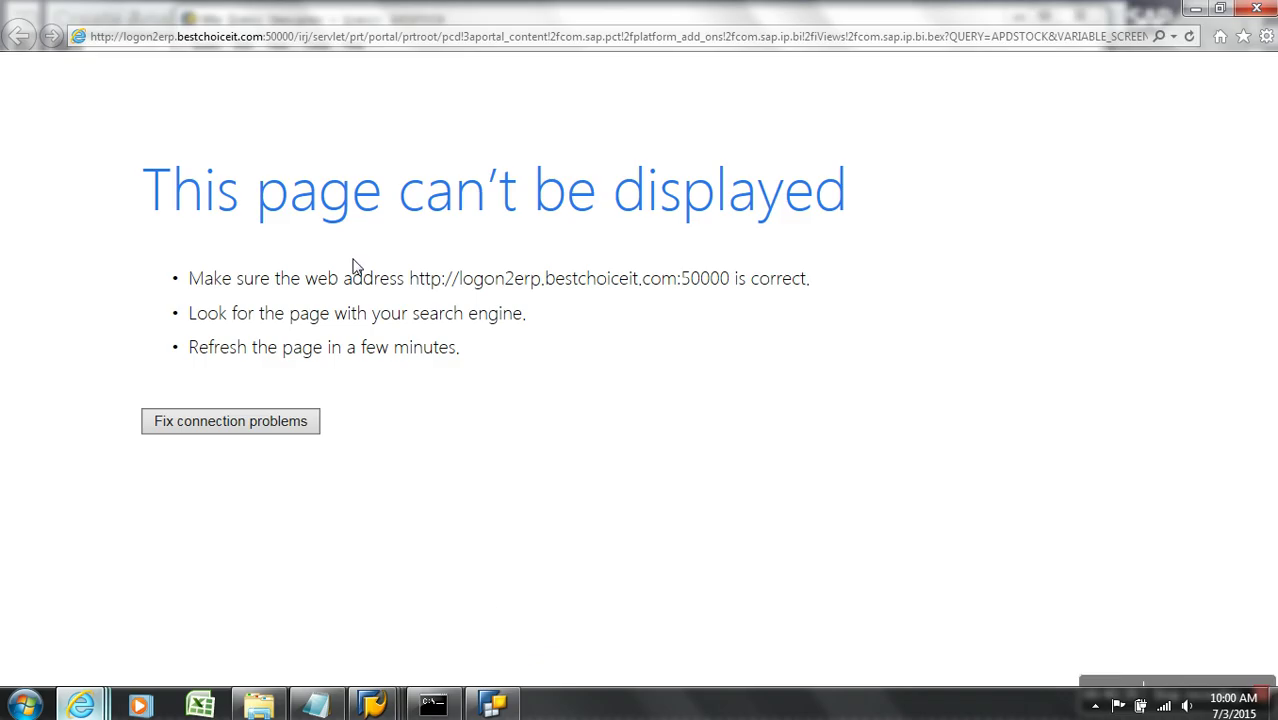
pyautogui.click(263, 38)
pyautogui.click(277, 37)
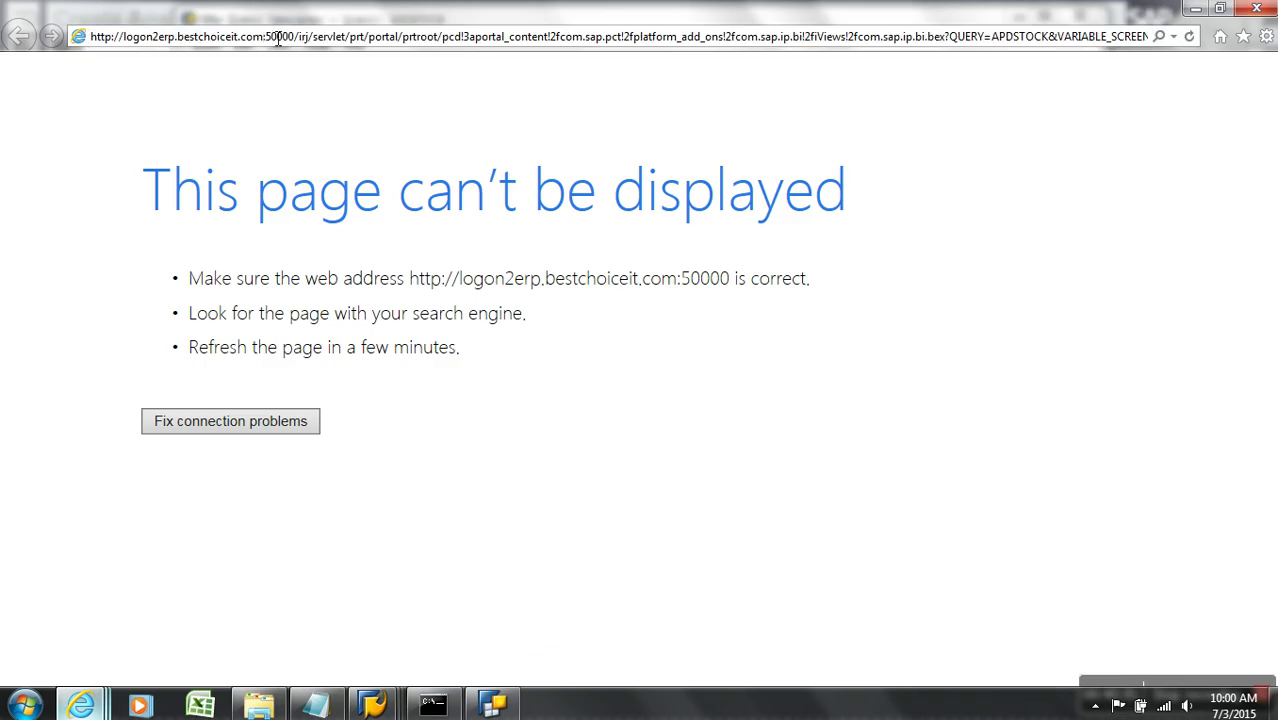
pyautogui.click(265, 38)
pyautogui.press('BackSpace')
pyautogui.press('BackSpace')
pyautogui.press('BackSpace')
pyautogui.press('BackSpace')
pyautogui.press('BackSpace')
pyautogui.press('BackSpace')
pyautogui.press('BackSpace')
pyautogui.press('BackSpace')
pyautogui.press('BackSpace')
pyautogui.press('BackSpace')
pyautogui.press('BackSpace')
pyautogui.press('BackSpace')
pyautogui.press('BackSpace')
pyautogui.press('BackSpace')
pyautogui.press('BackSpace')
pyautogui.press('BackSpace')
pyautogui.press('BackSpace')
pyautogui.press('BackSpace')
pyautogui.press('BackSpace')
pyautogui.press('BackSpace')
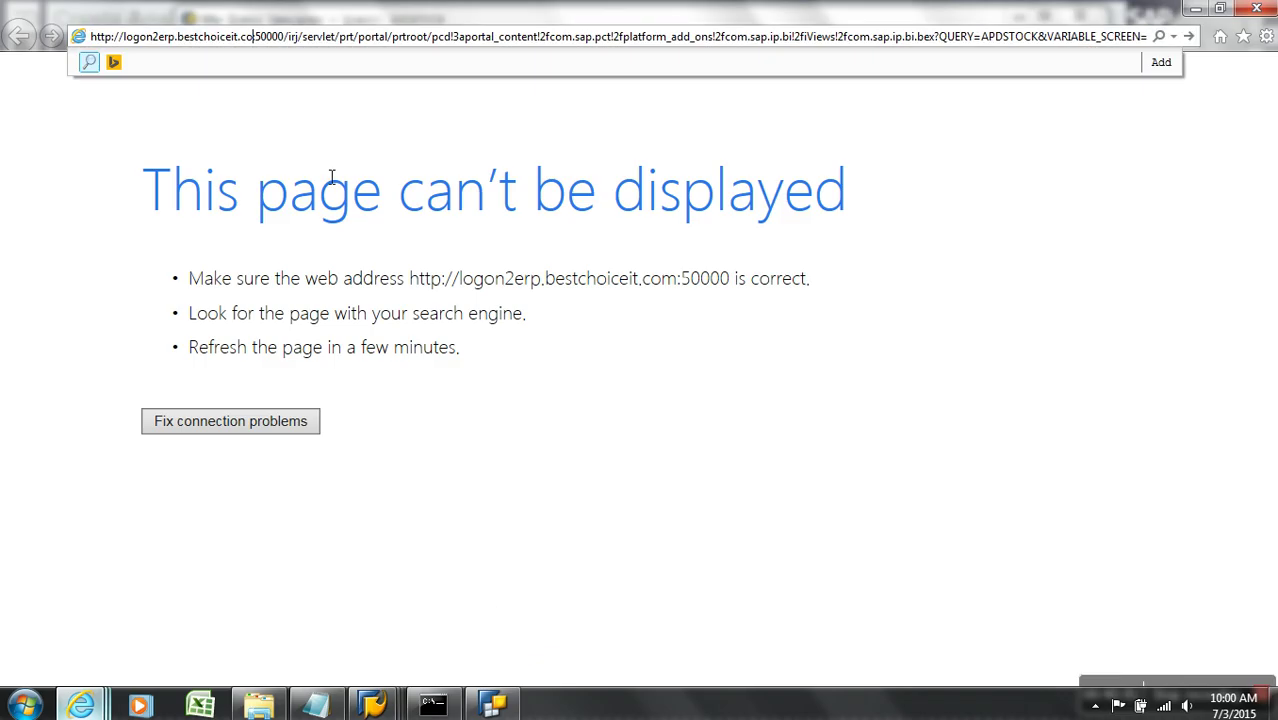
pyautogui.press('BackSpace')
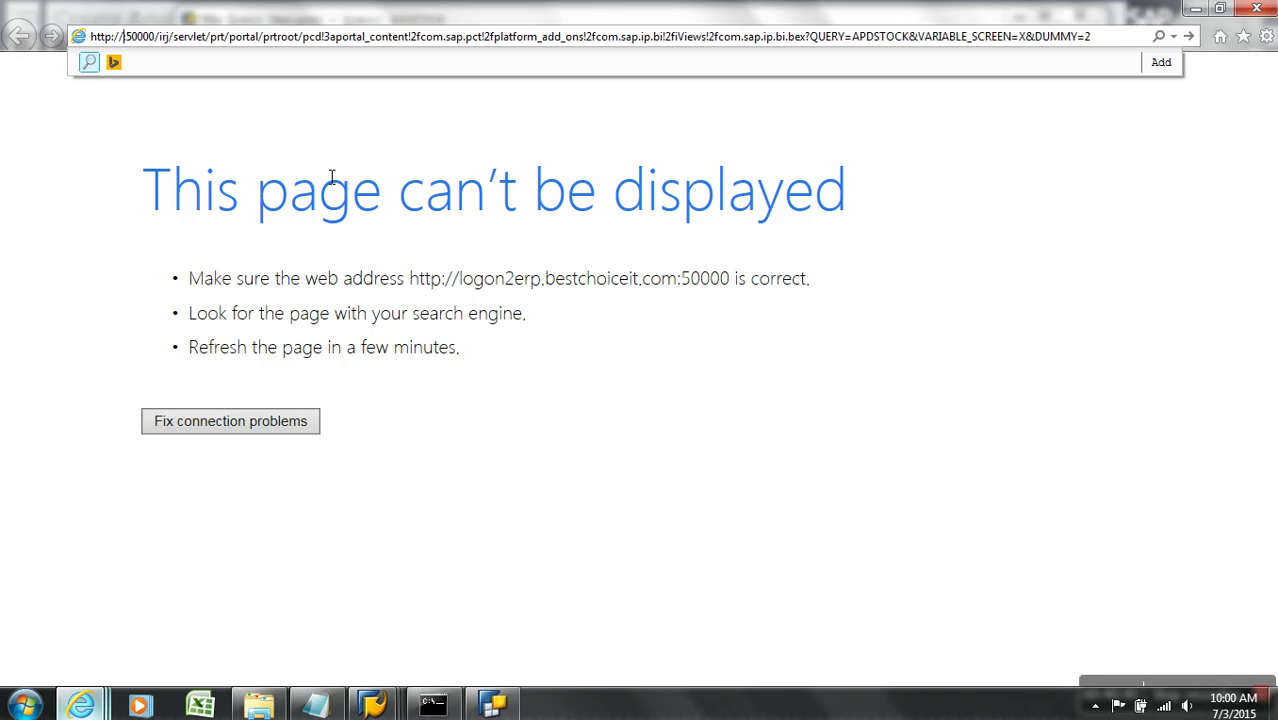
pyautogui.write('192.168')
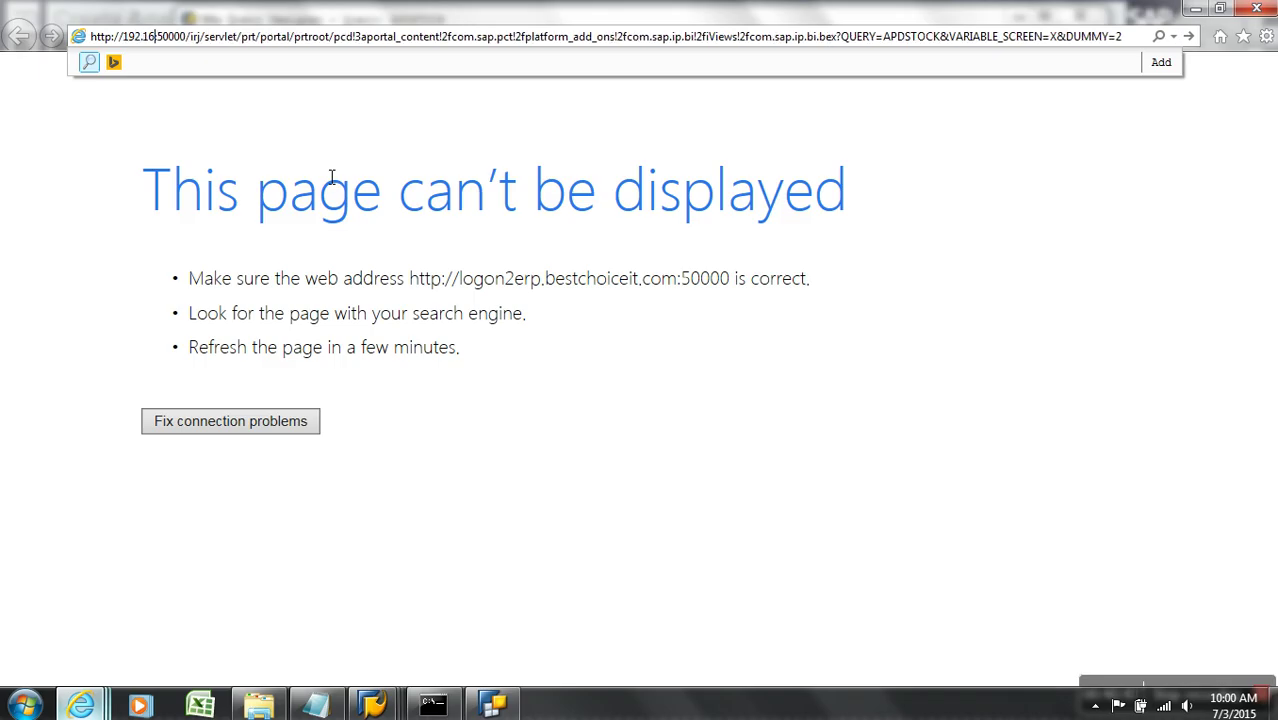
pyautogui.write('.0.6:')
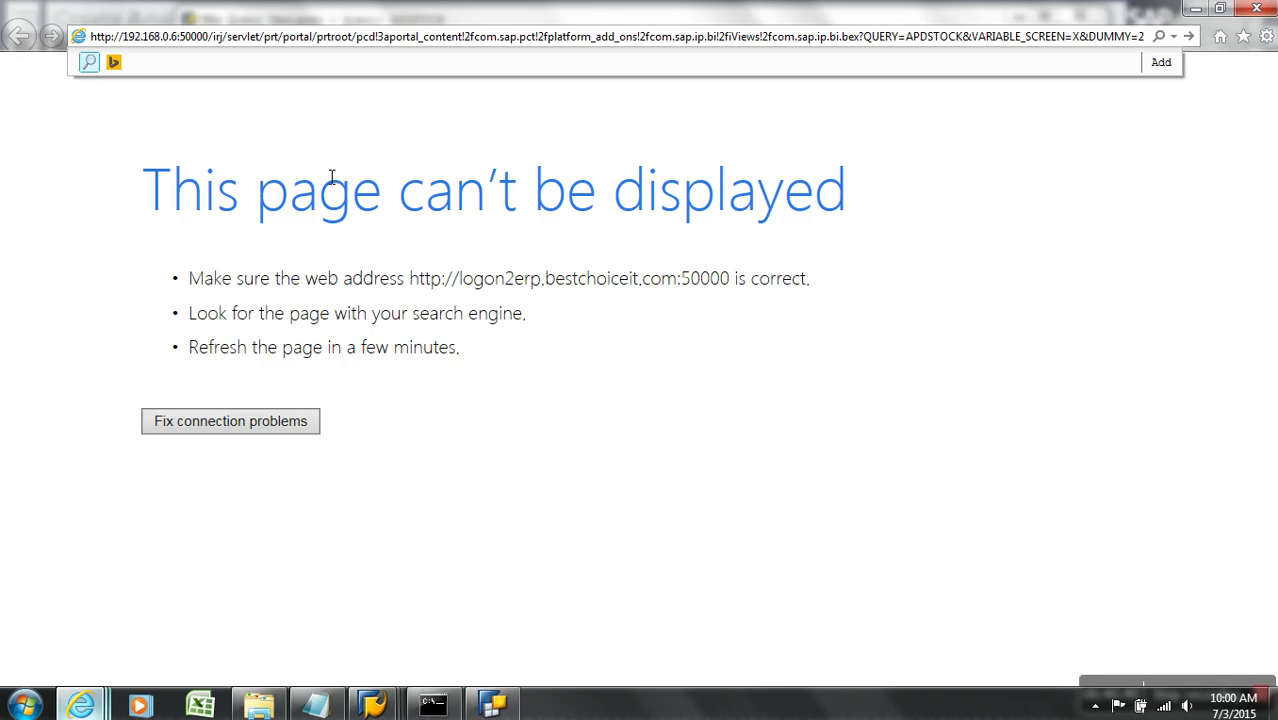
pyautogui.press('Return')
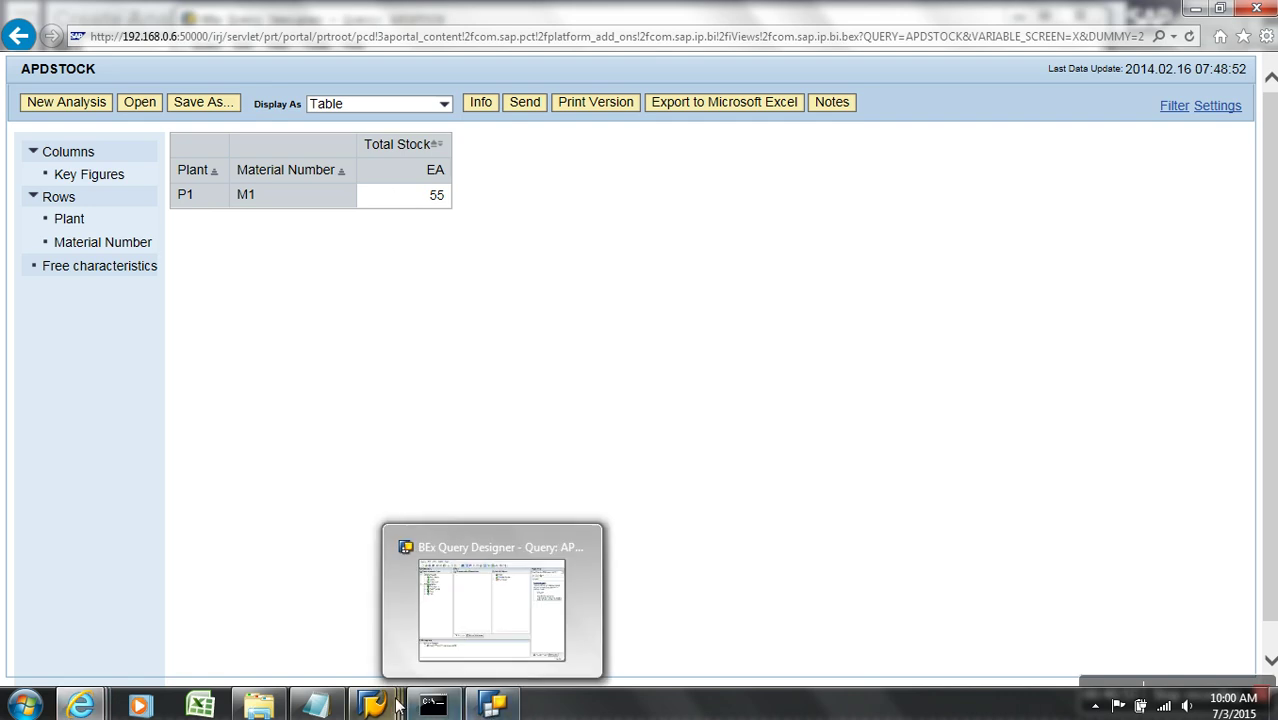
# Switch back to the SAP analysis process, add a Query data source below the InfoProvider source and open its query selection
pyautogui.moveTo(378, 703)
pyautogui.click(1109, 615)
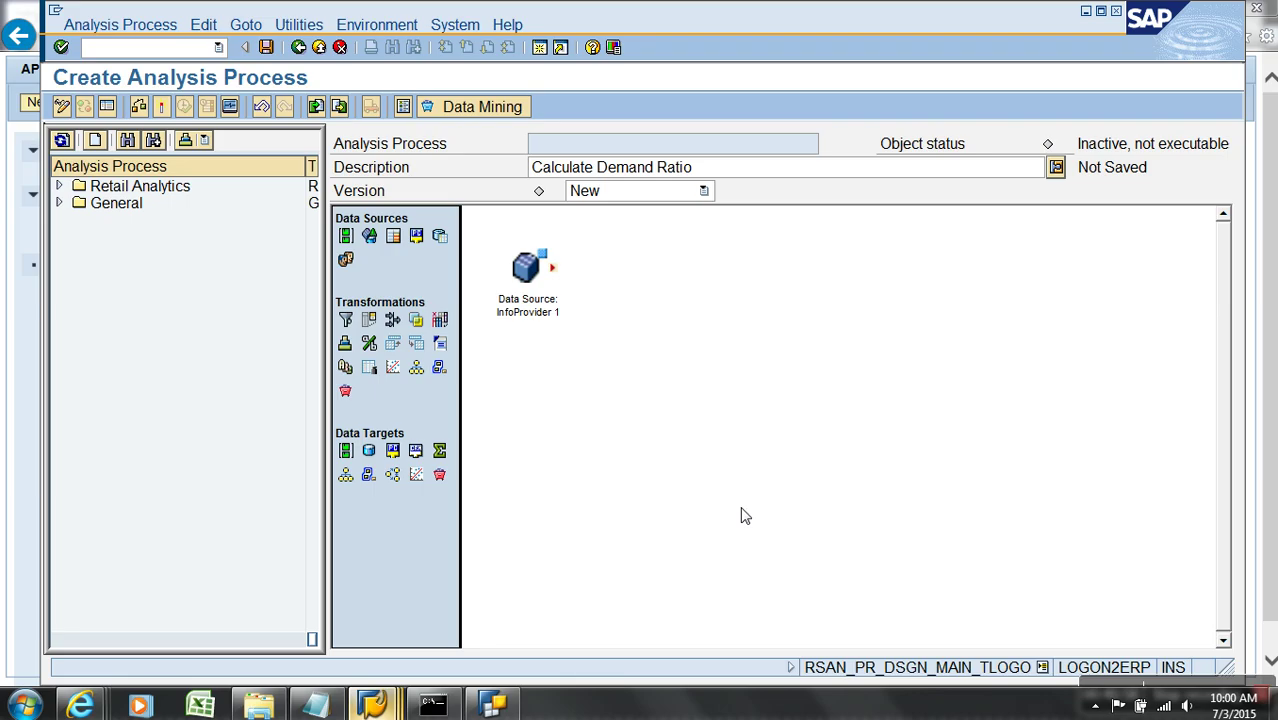
pyautogui.moveTo(393, 236); pyautogui.dragTo(538, 402)
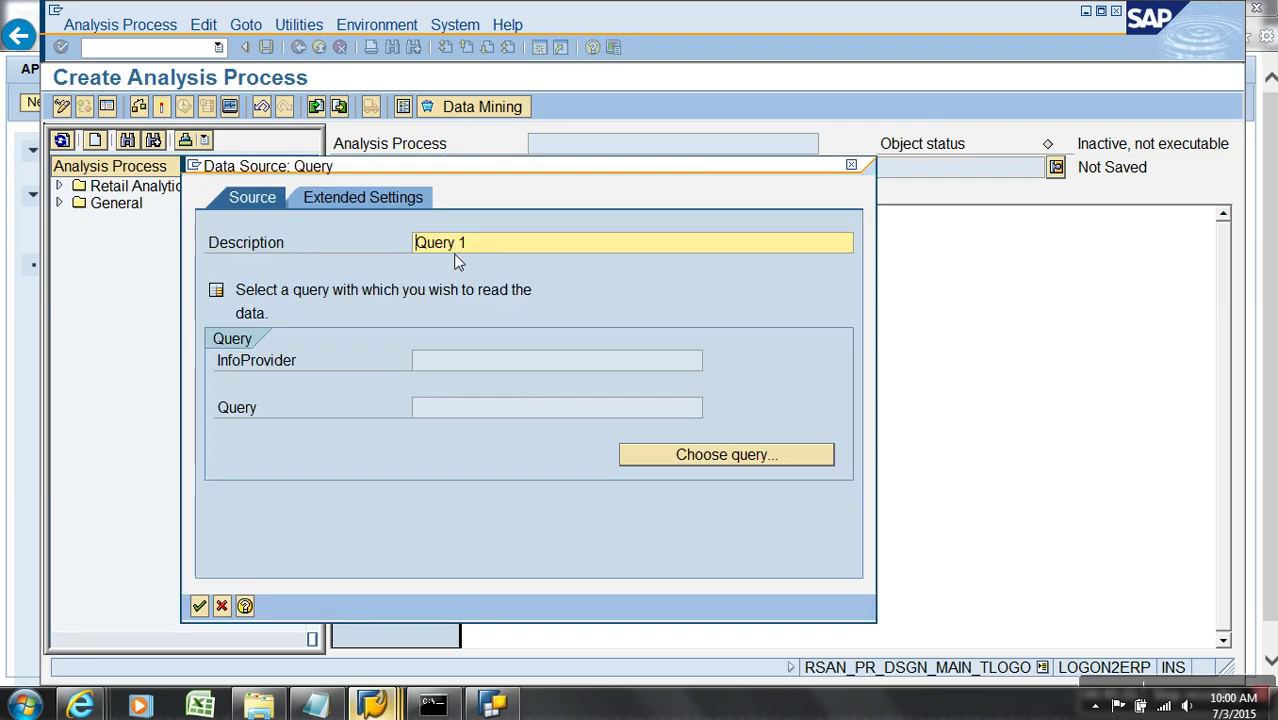
pyautogui.click(720, 460)
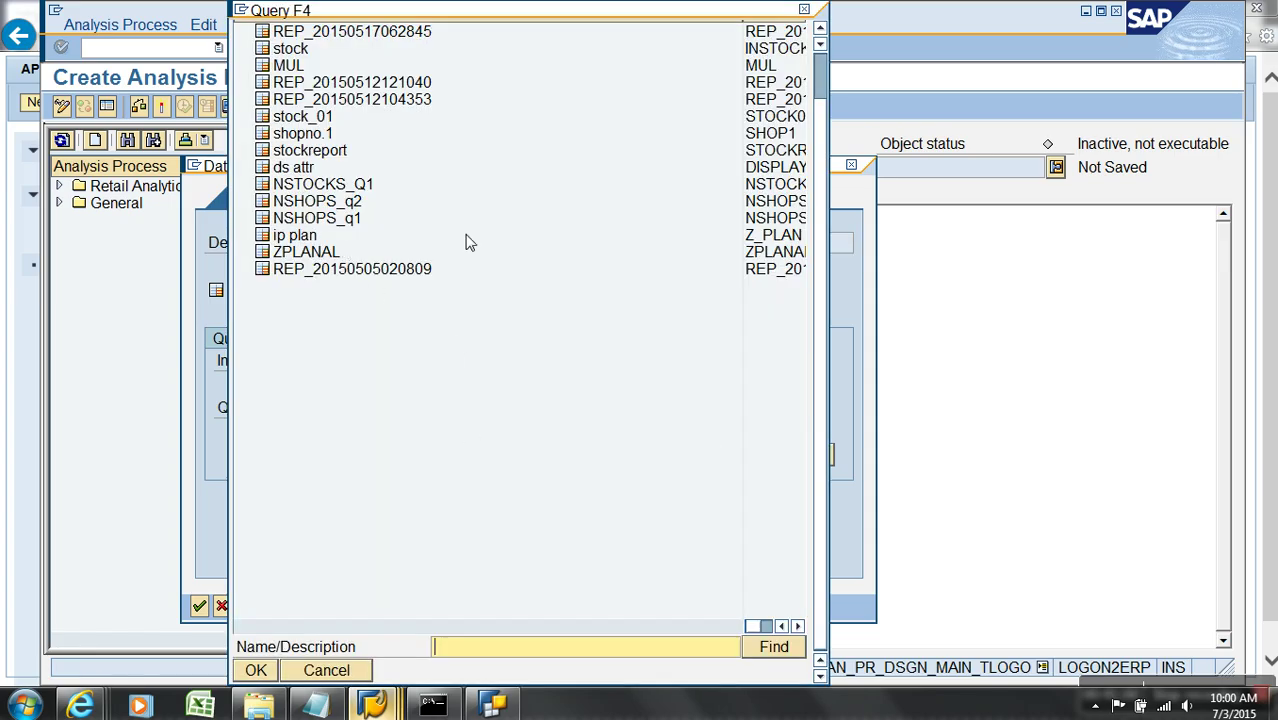
# Choose the APDSTOCK query from Demo inventory Cube in the Demo Inventory InfoArea under Breverien Motor Works Munich, Germany
pyautogui.click(821, 78)
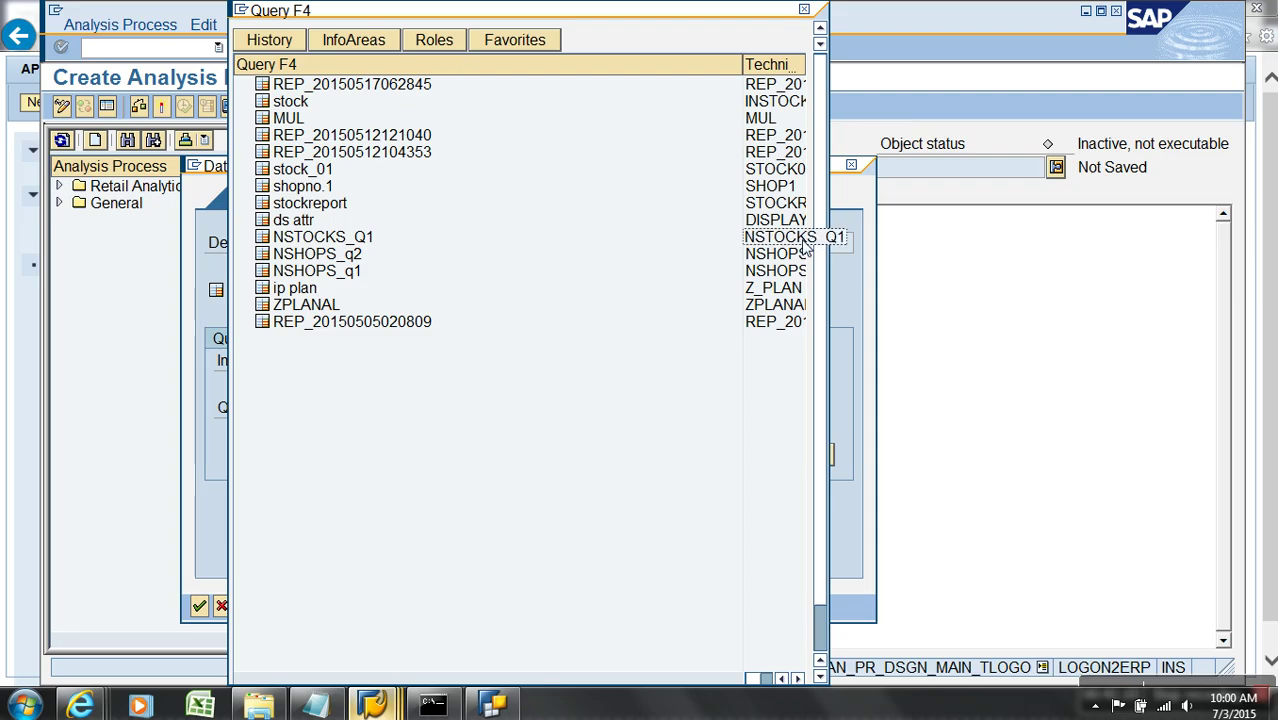
pyautogui.click(386, 42)
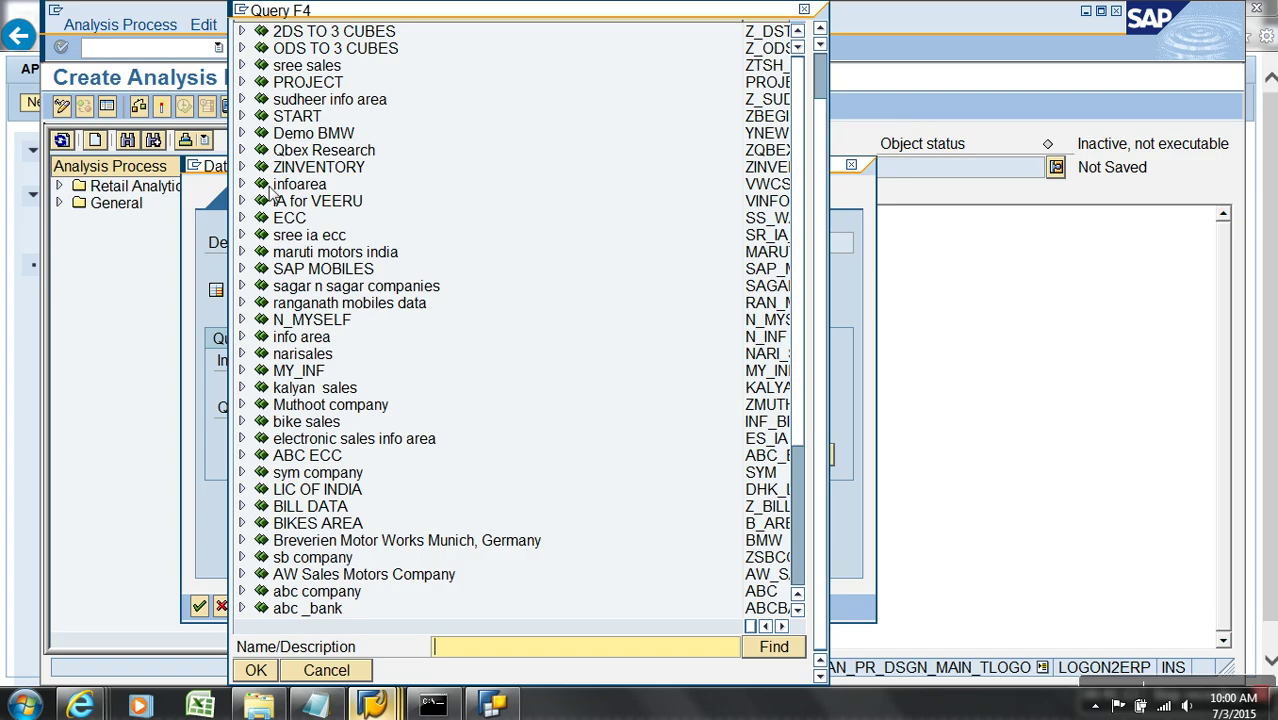
pyautogui.click(241, 541)
pyautogui.scroll(-2, 340, 497)
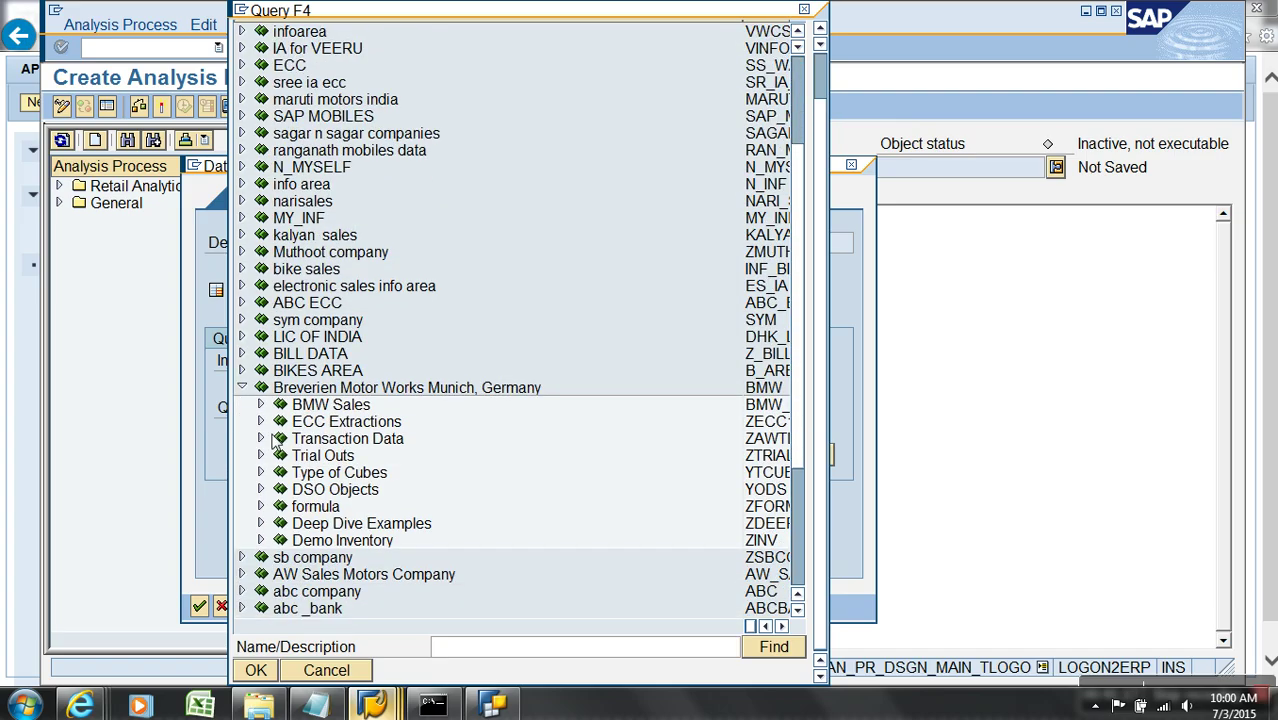
pyautogui.click(261, 540)
pyautogui.scroll(-3, 300, 480)
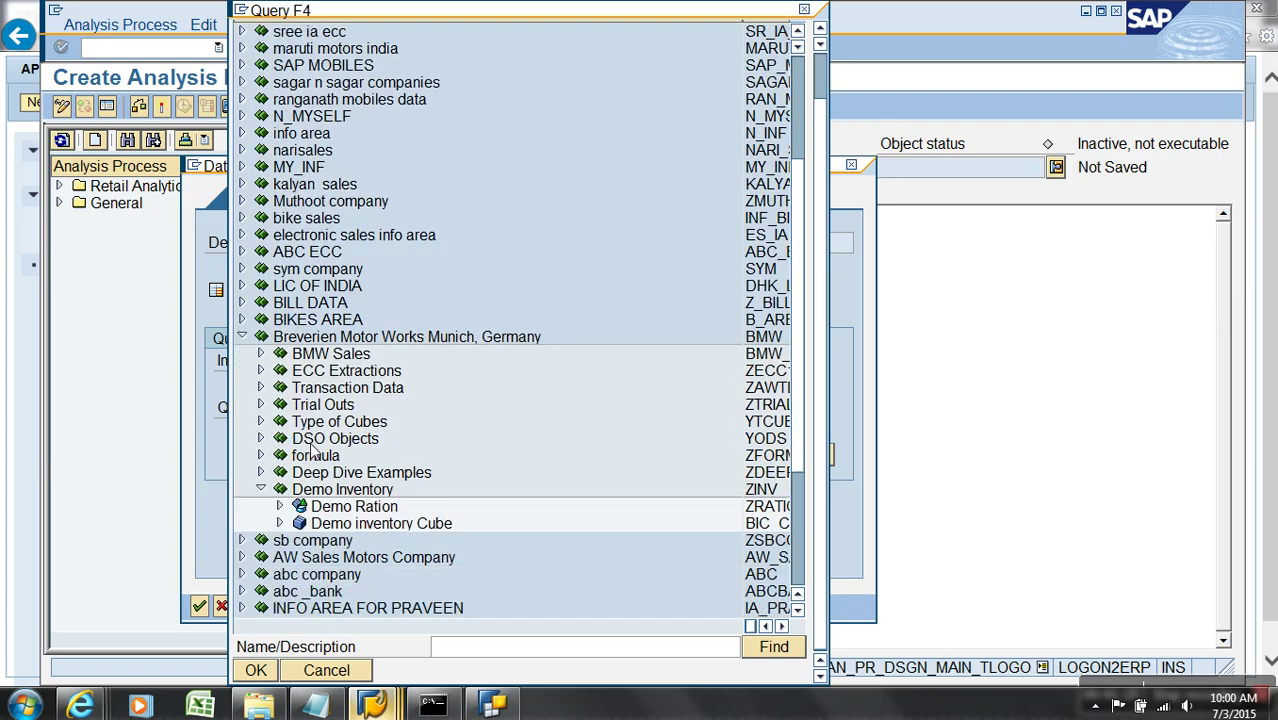
pyautogui.click(280, 489)
pyautogui.scroll(-2, 312, 486)
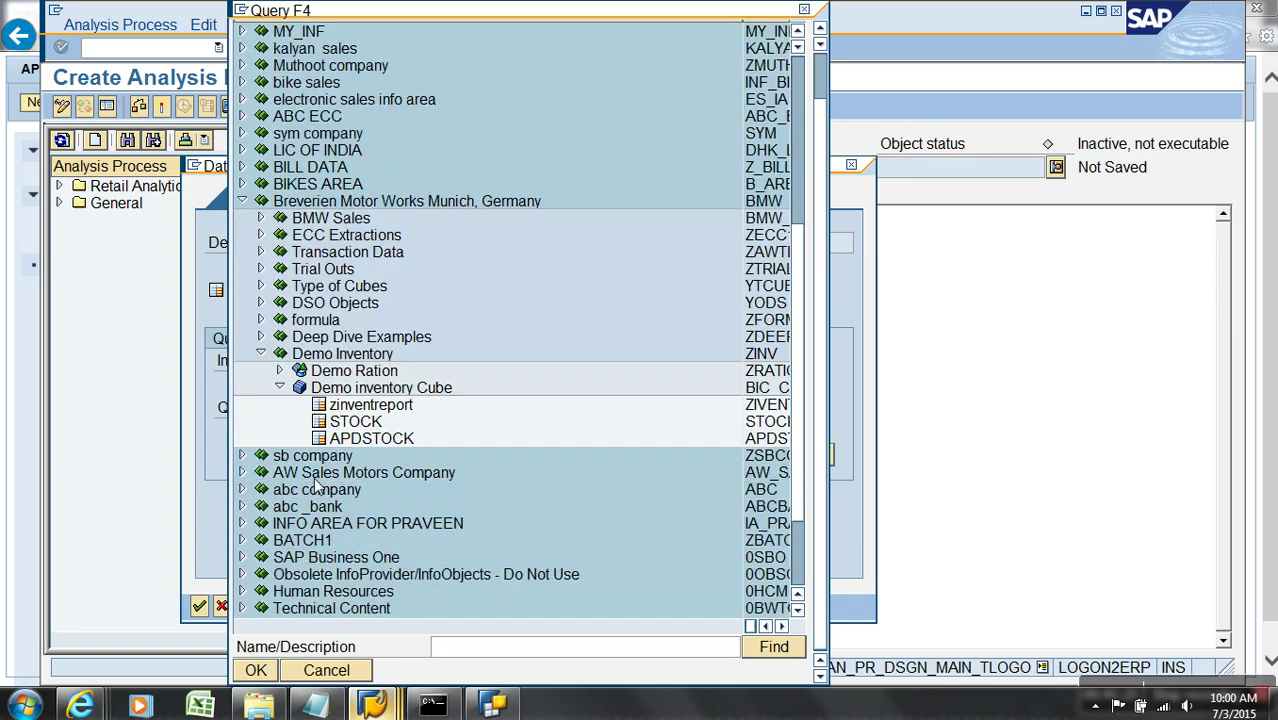
pyautogui.click(375, 444)
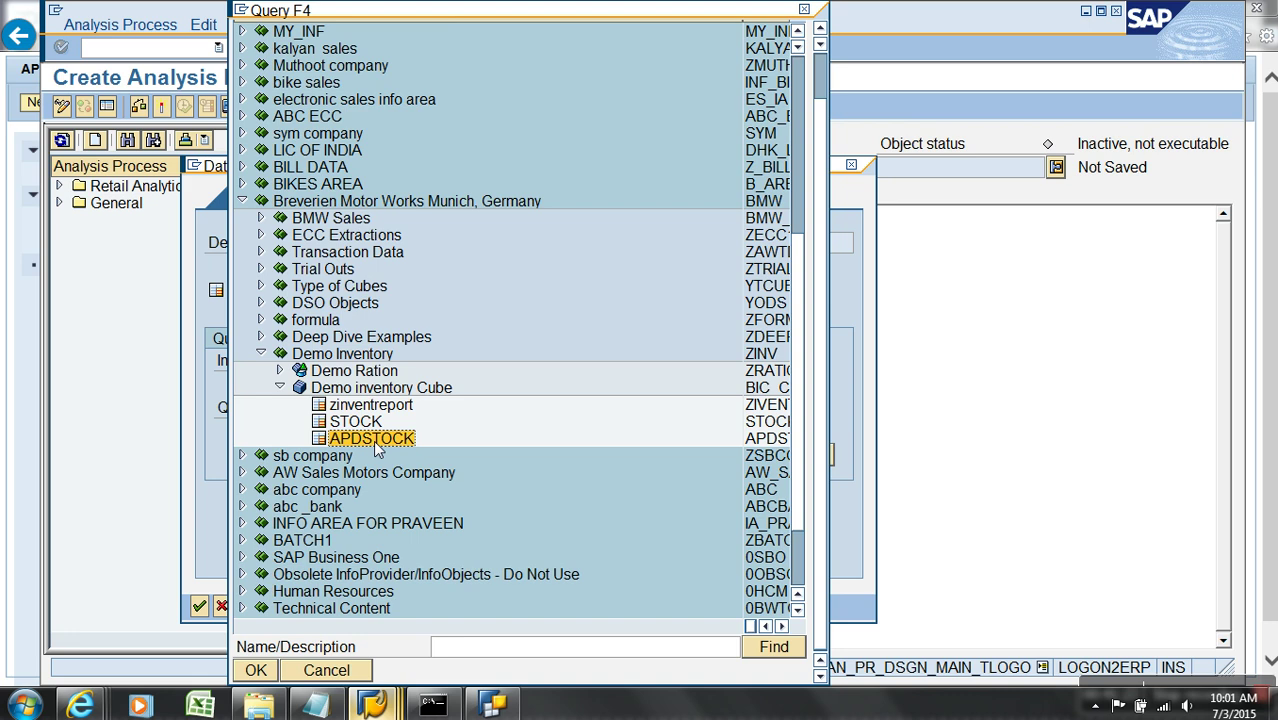
pyautogui.doubleClick(375, 444)
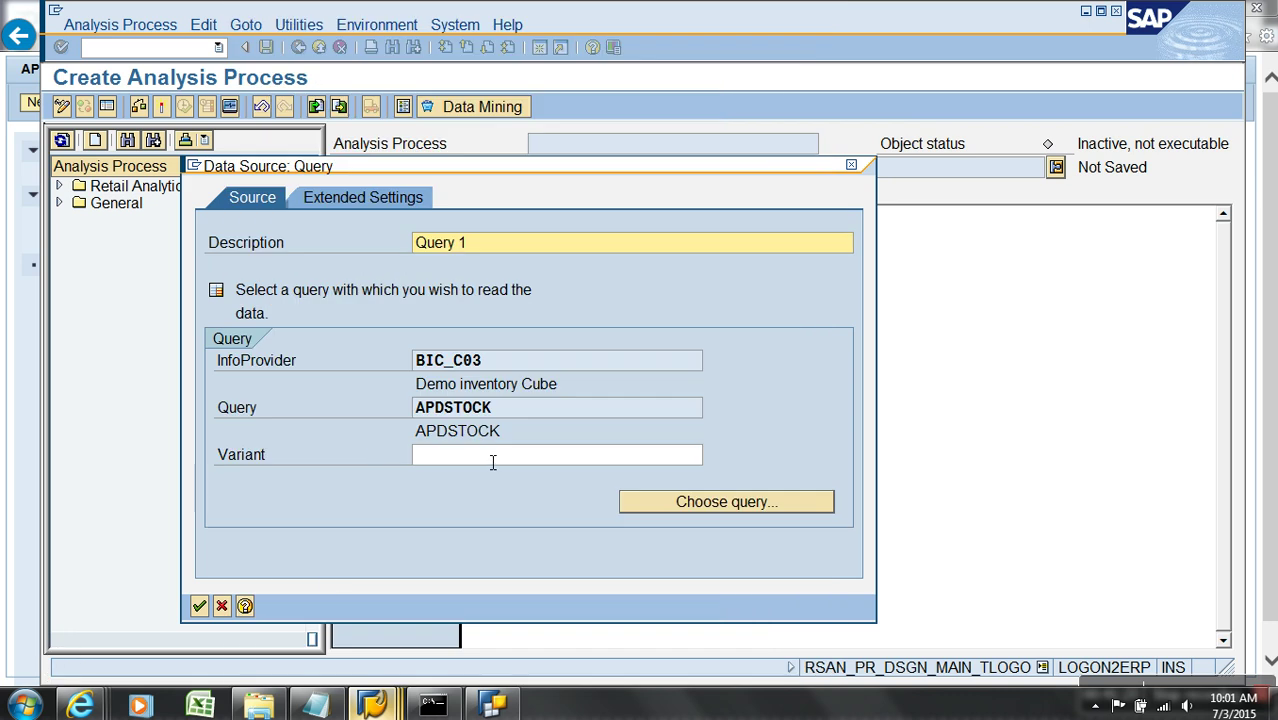
# Try dividing the query's data collection into packages with YNPLANT Plant as the partitioning characteristic, and clear the option again
pyautogui.click(342, 200)
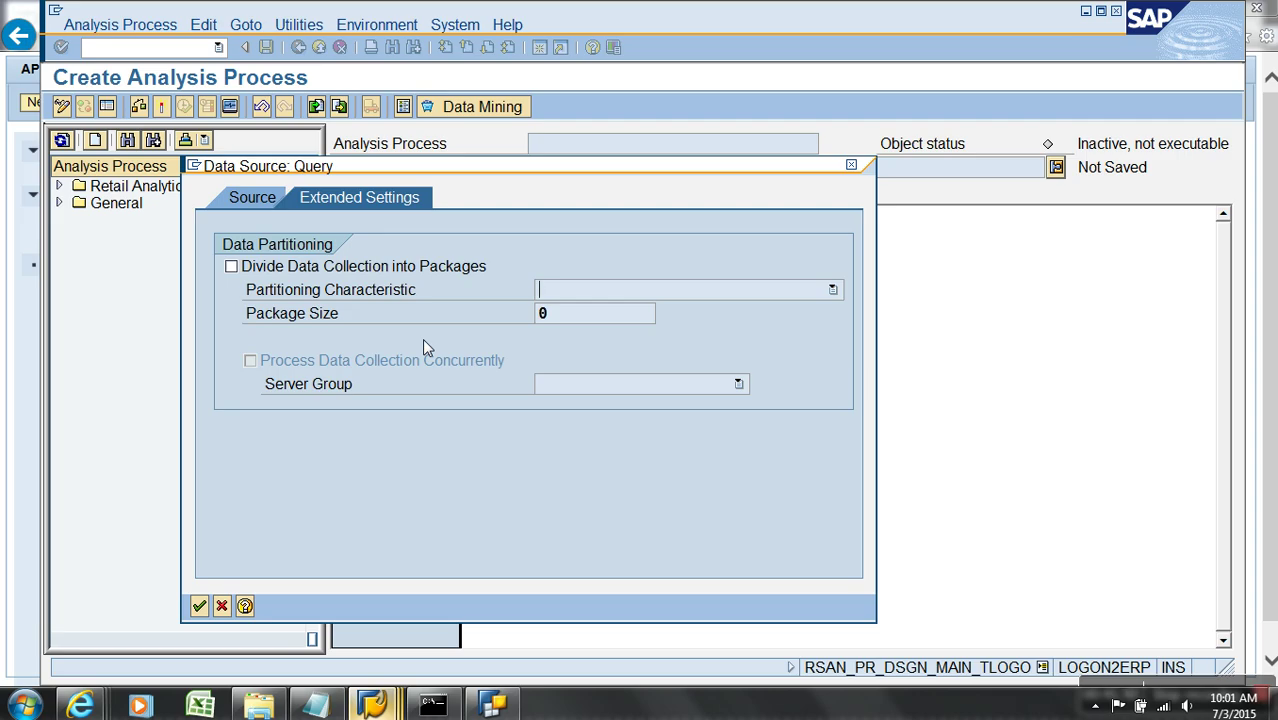
pyautogui.click(338, 280)
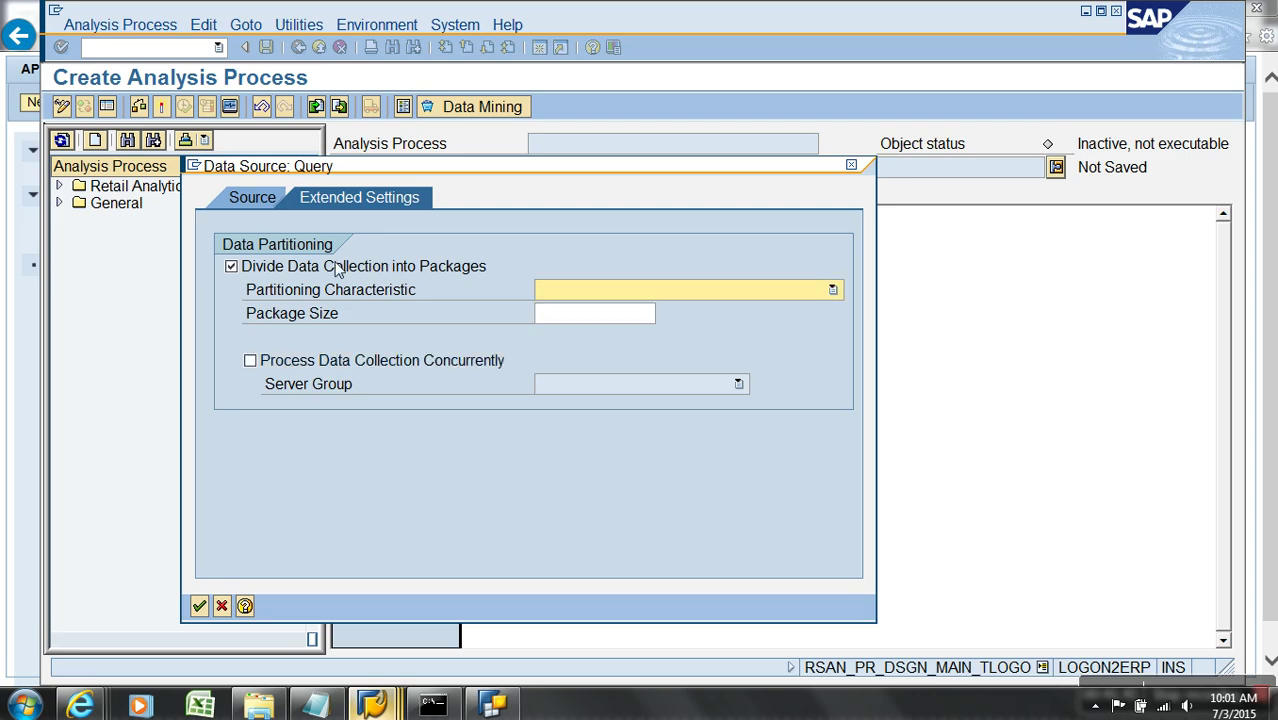
pyautogui.click(600, 291)
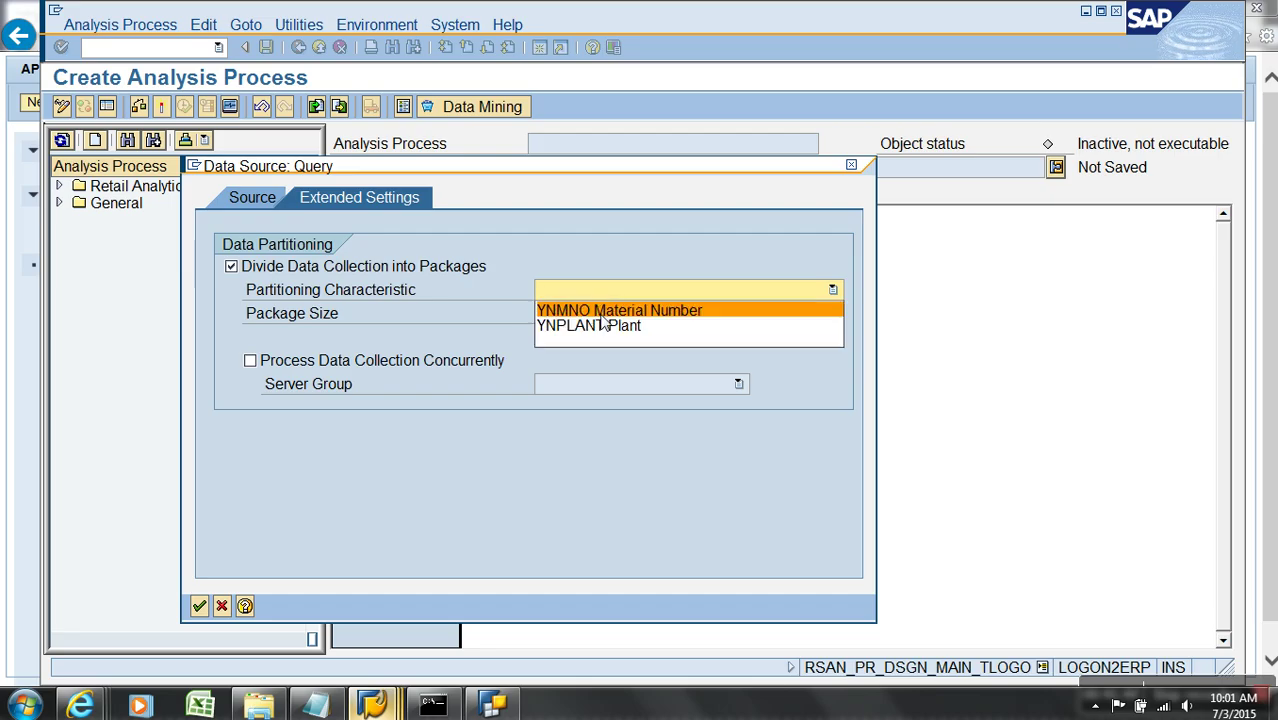
pyautogui.click(600, 325)
pyautogui.click(599, 318)
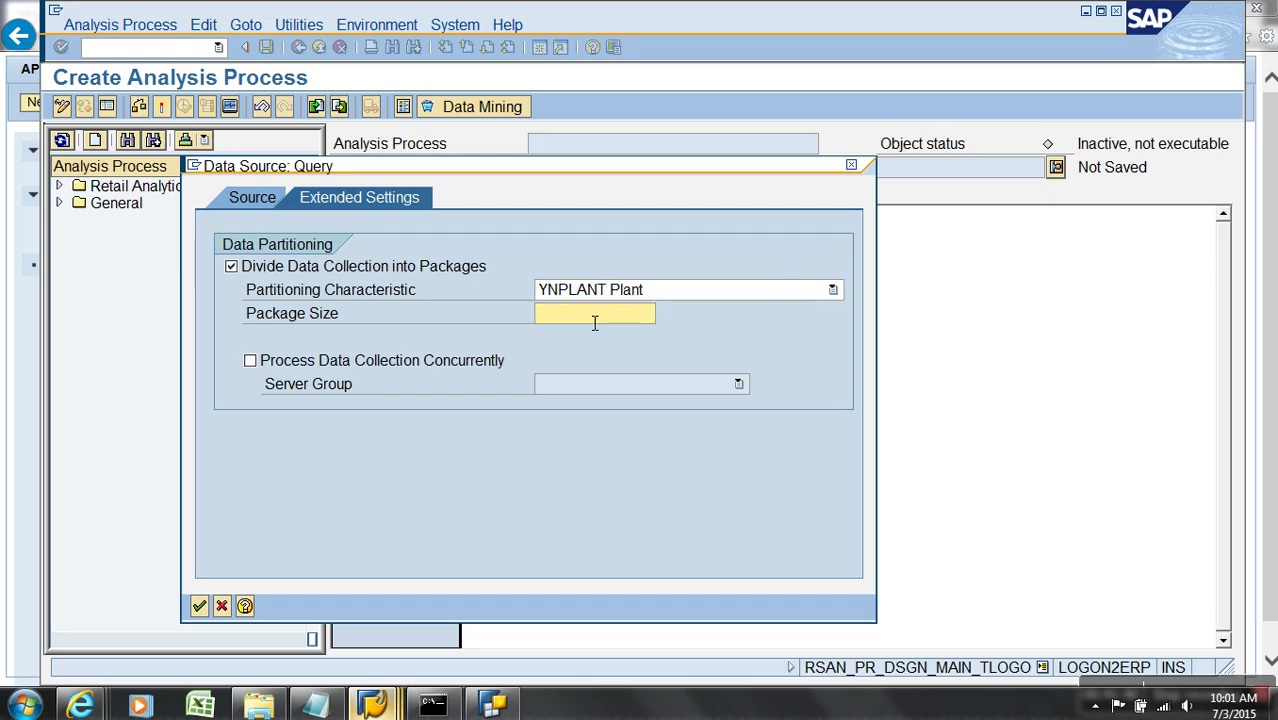
pyautogui.write('100')
pyautogui.press('BackSpace')
pyautogui.click(287, 267)
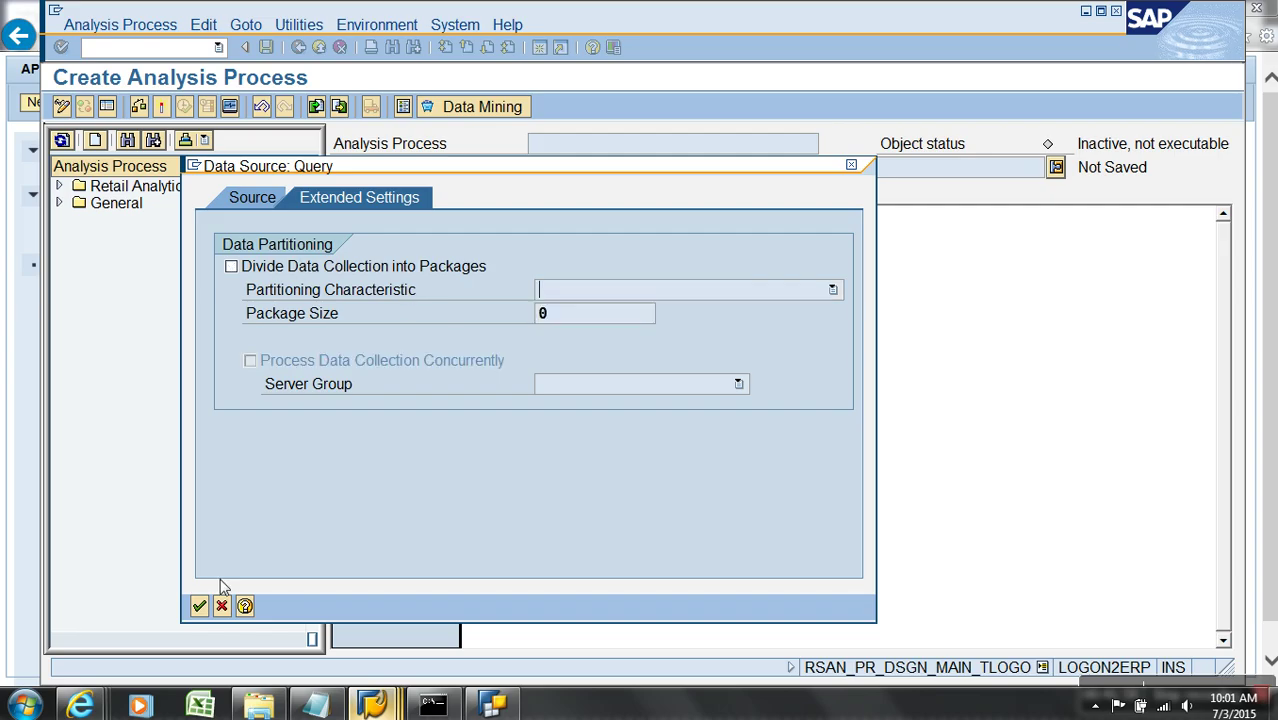
# Accept the query source, add a Join transformation beside the two sources, and connect both InfoProvider 1 and Query 1 to it
pyautogui.click(200, 606)
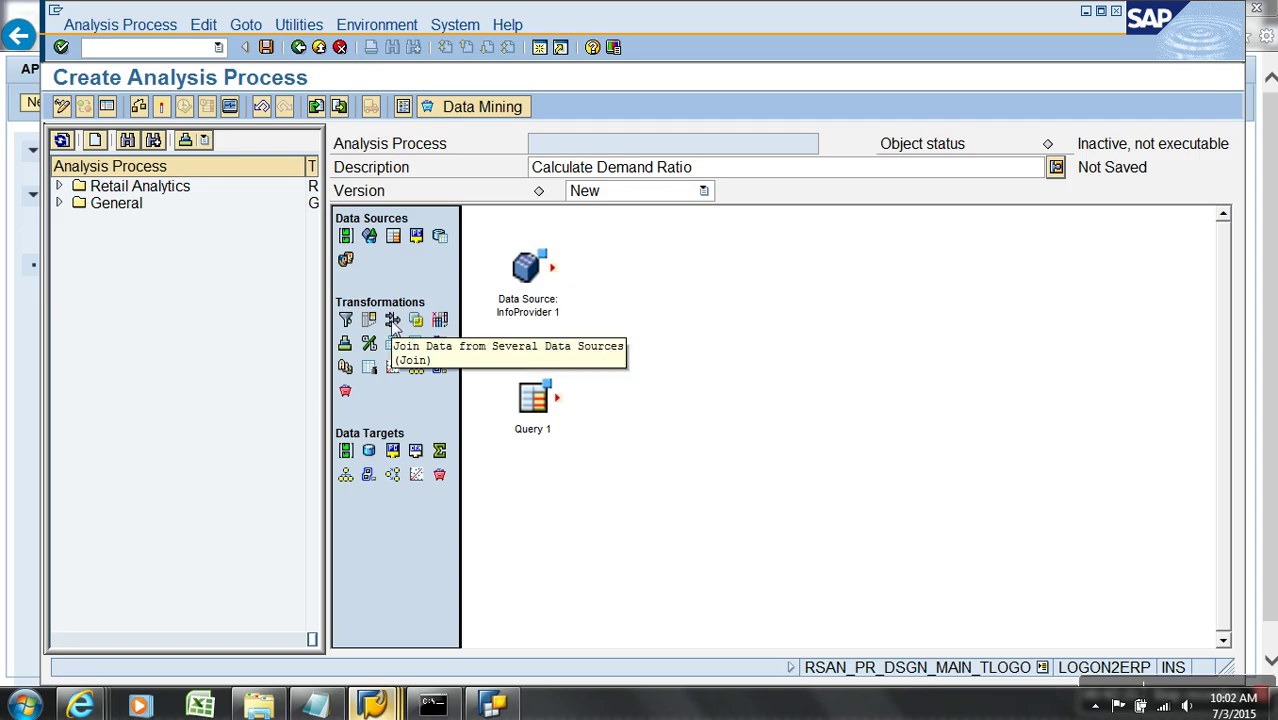
pyautogui.moveTo(392, 328); pyautogui.dragTo(688, 372)
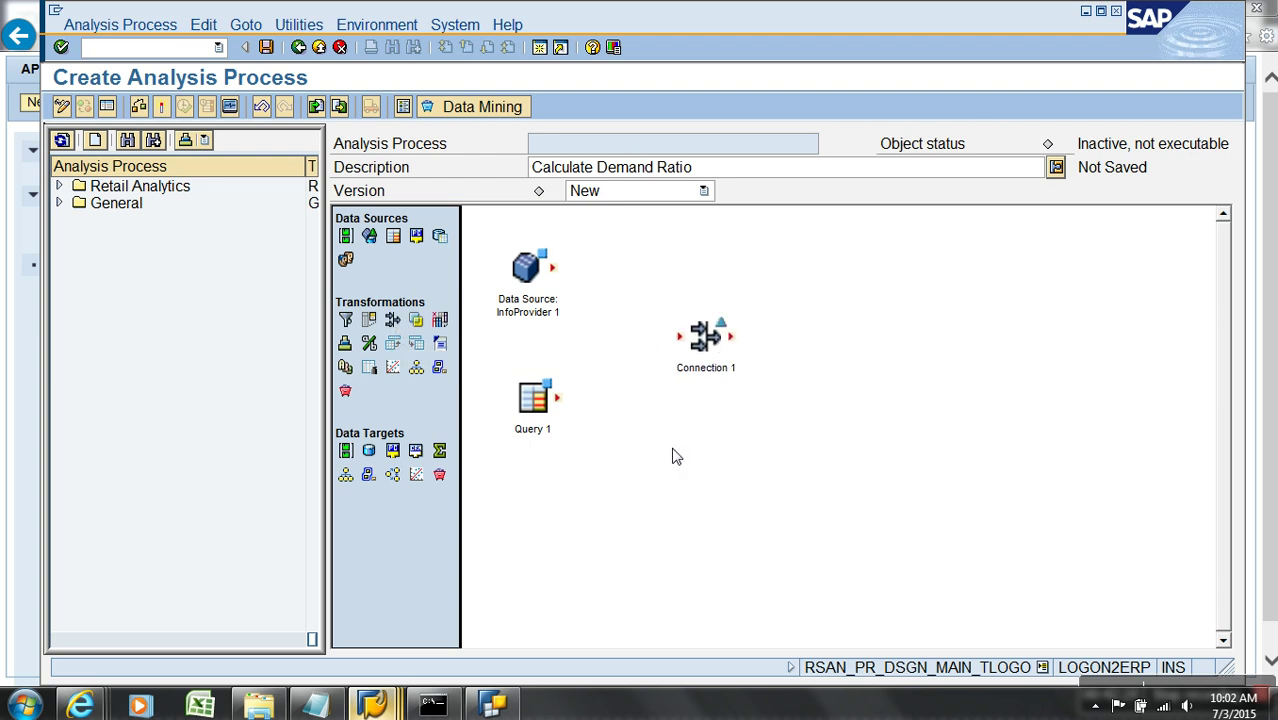
pyautogui.moveTo(556, 269); pyautogui.dragTo(688, 338)
pyautogui.moveTo(563, 404); pyautogui.dragTo(708, 343)
# In the join's properties, link Plant (YNPLANT) and Material Number (YNMNO) between InfoProvider 1 and Query 1
pyautogui.rightClick(707, 341)
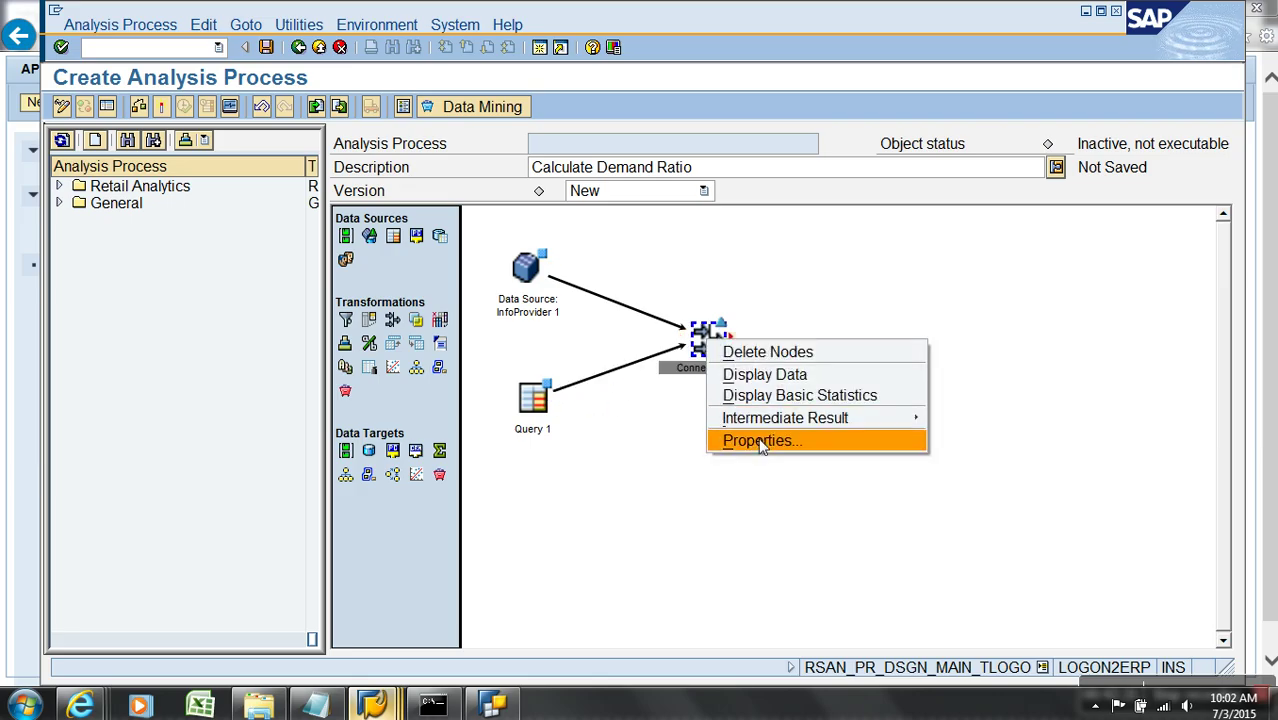
pyautogui.click(760, 443)
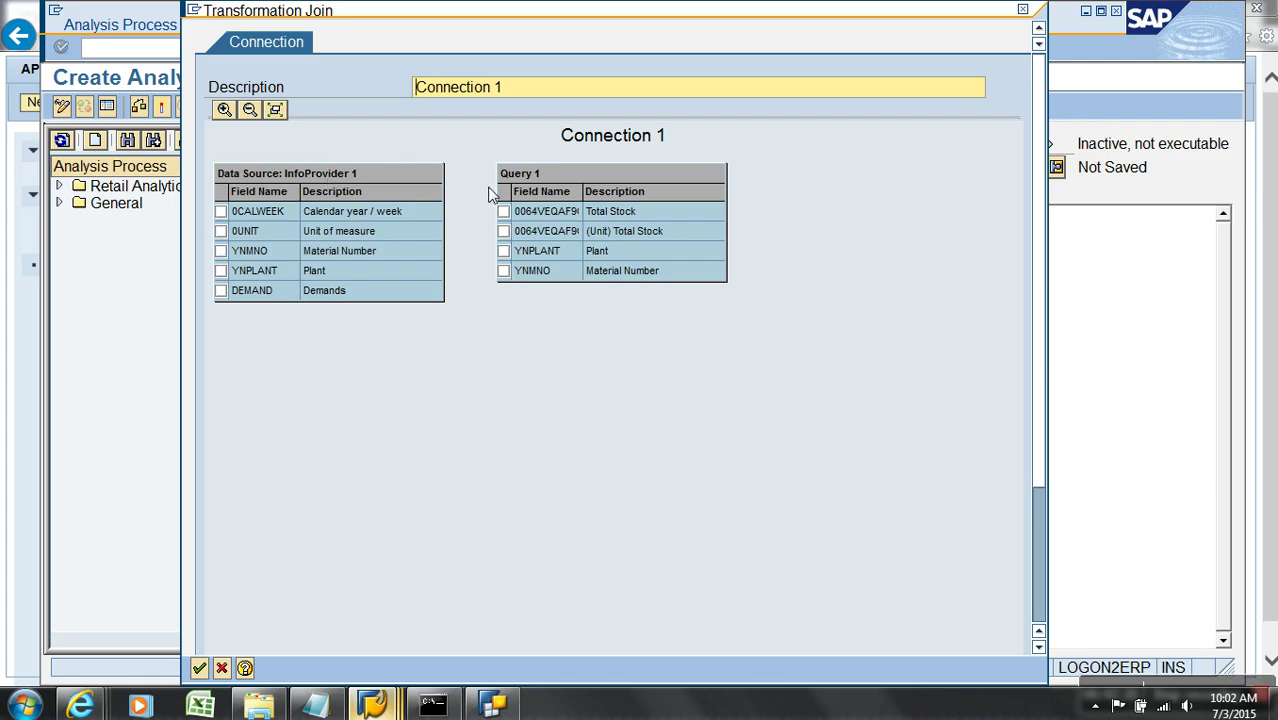
pyautogui.moveTo(528, 176); pyautogui.dragTo(607, 170)
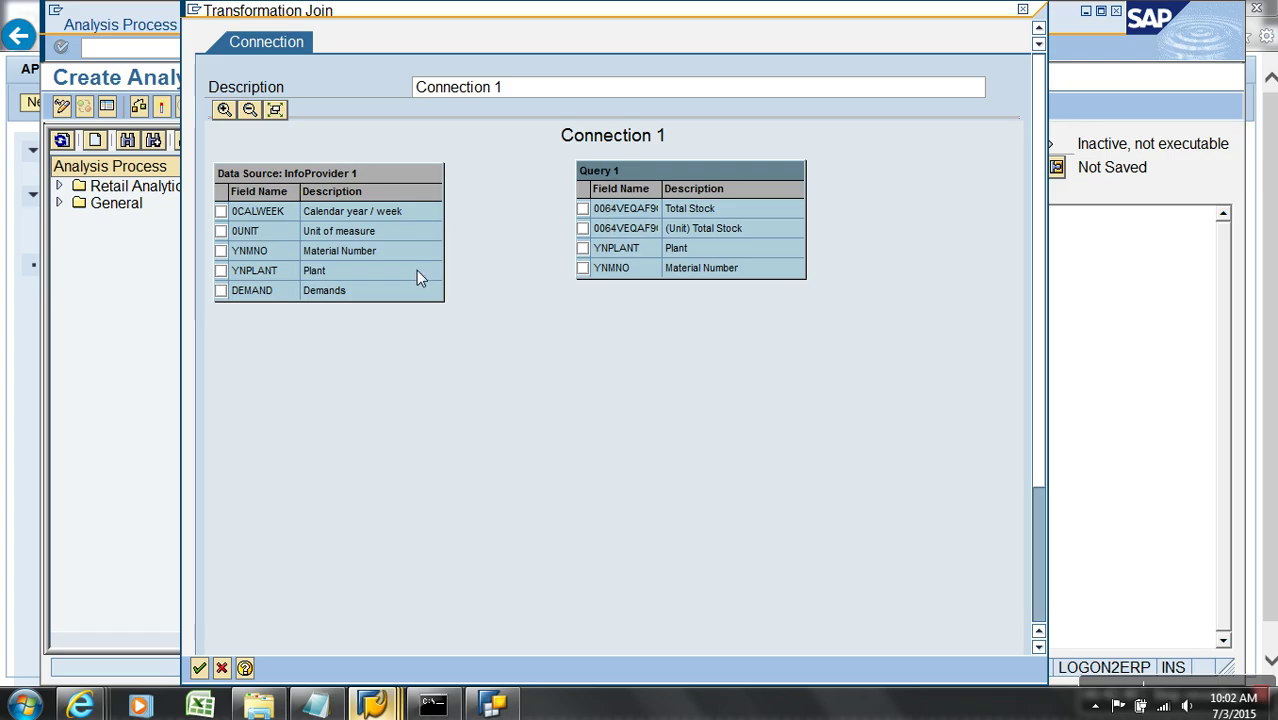
pyautogui.moveTo(417, 270); pyautogui.dragTo(606, 258)
pyautogui.click(436, 287)
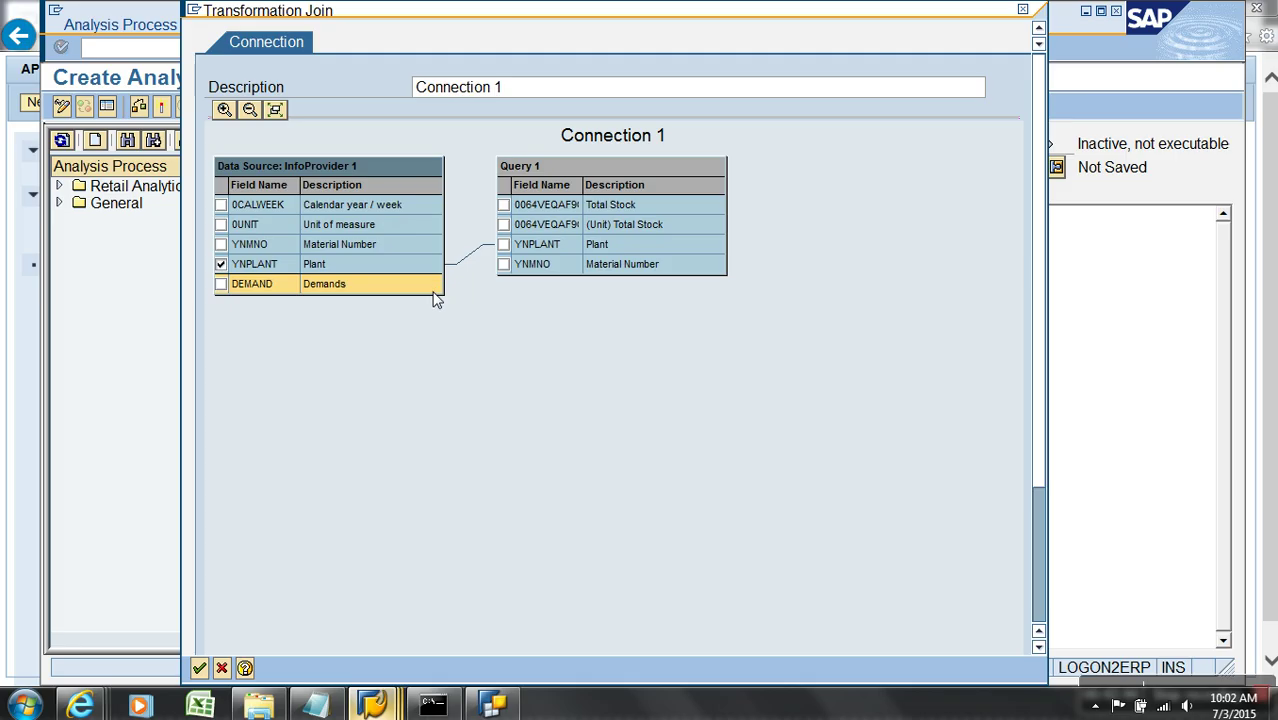
pyautogui.moveTo(436, 248); pyautogui.dragTo(506, 284)
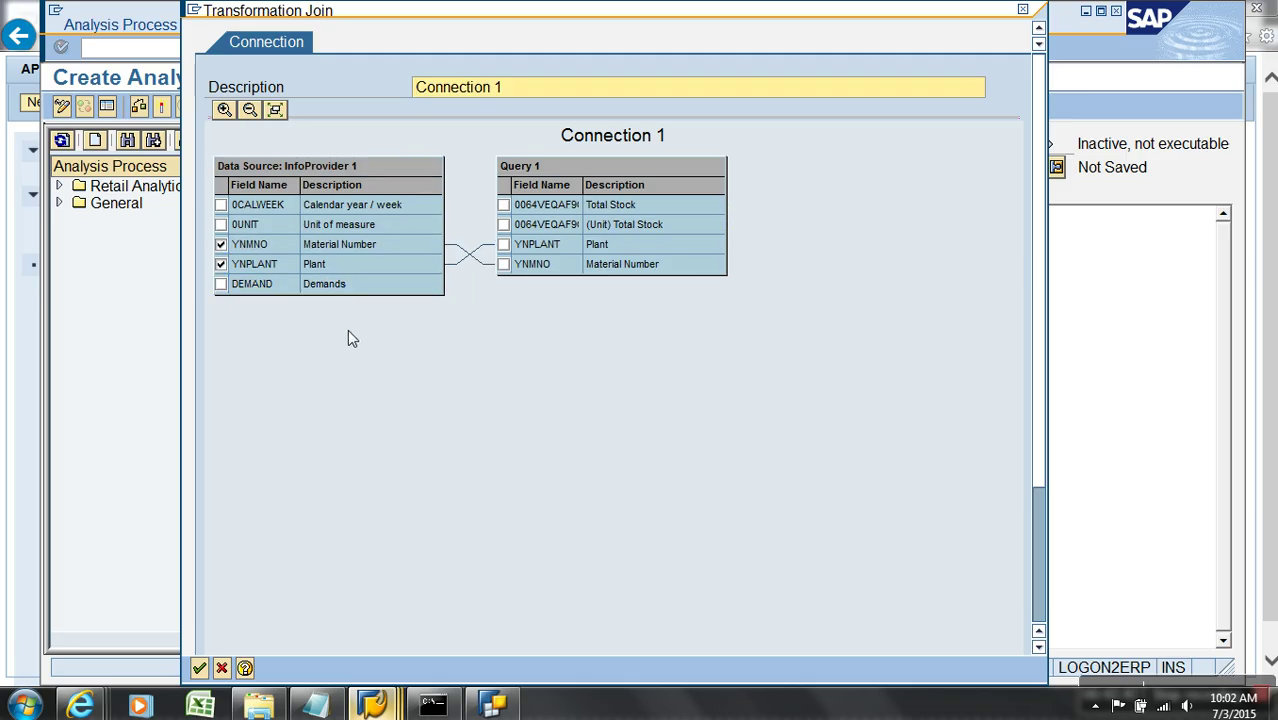
# Include Demands and Calendar year / week from InfoProvider 1 and Total Stock from Query 1 in the join output, and accept the join
pyautogui.click(221, 284)
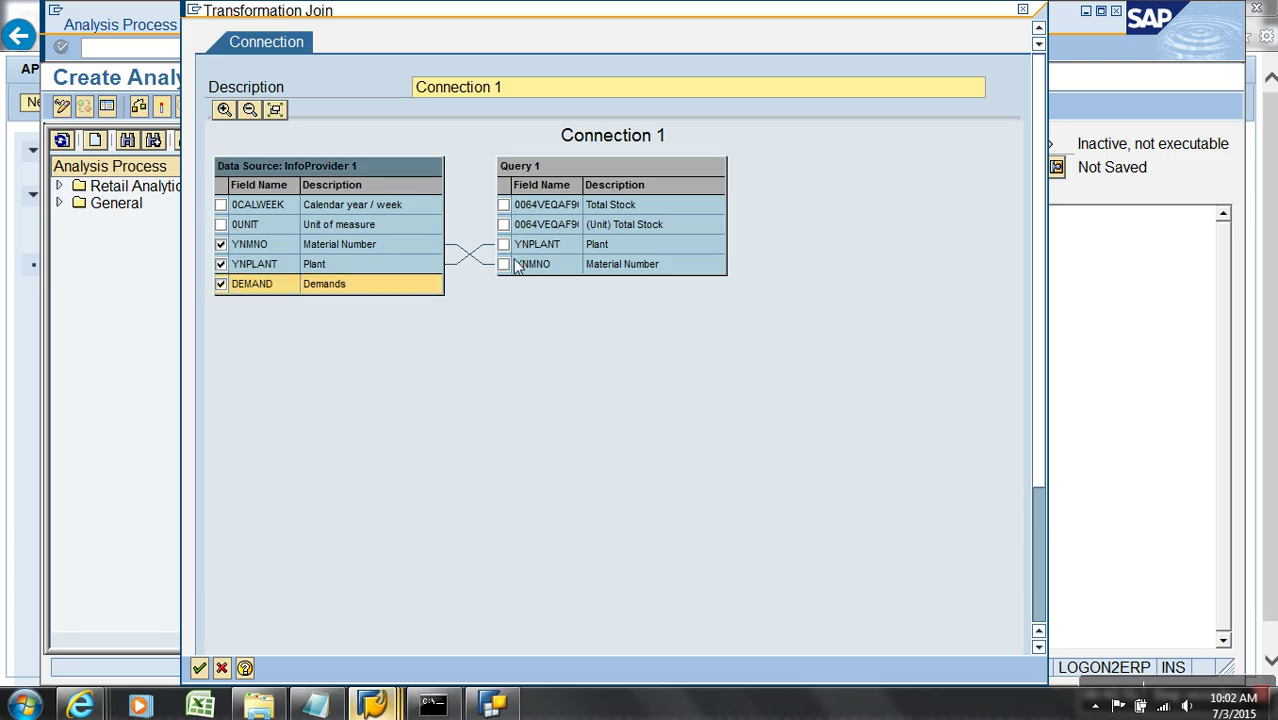
pyautogui.click(503, 205)
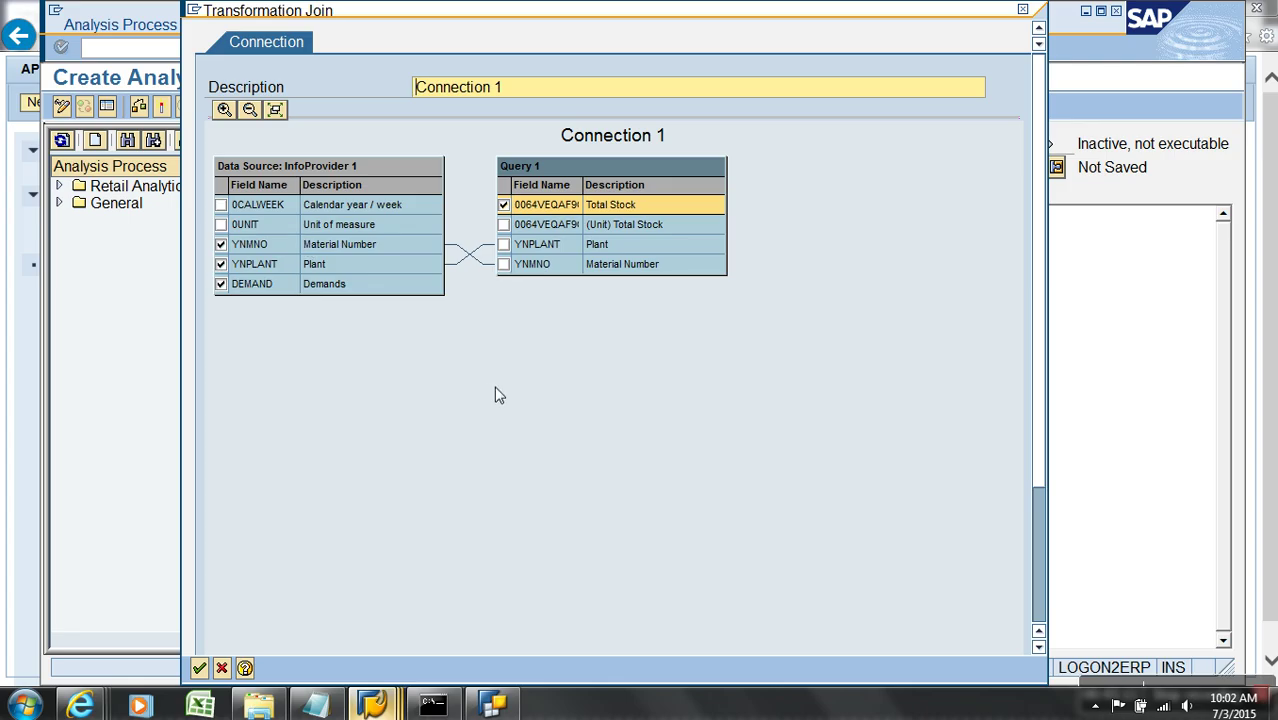
pyautogui.click(221, 206)
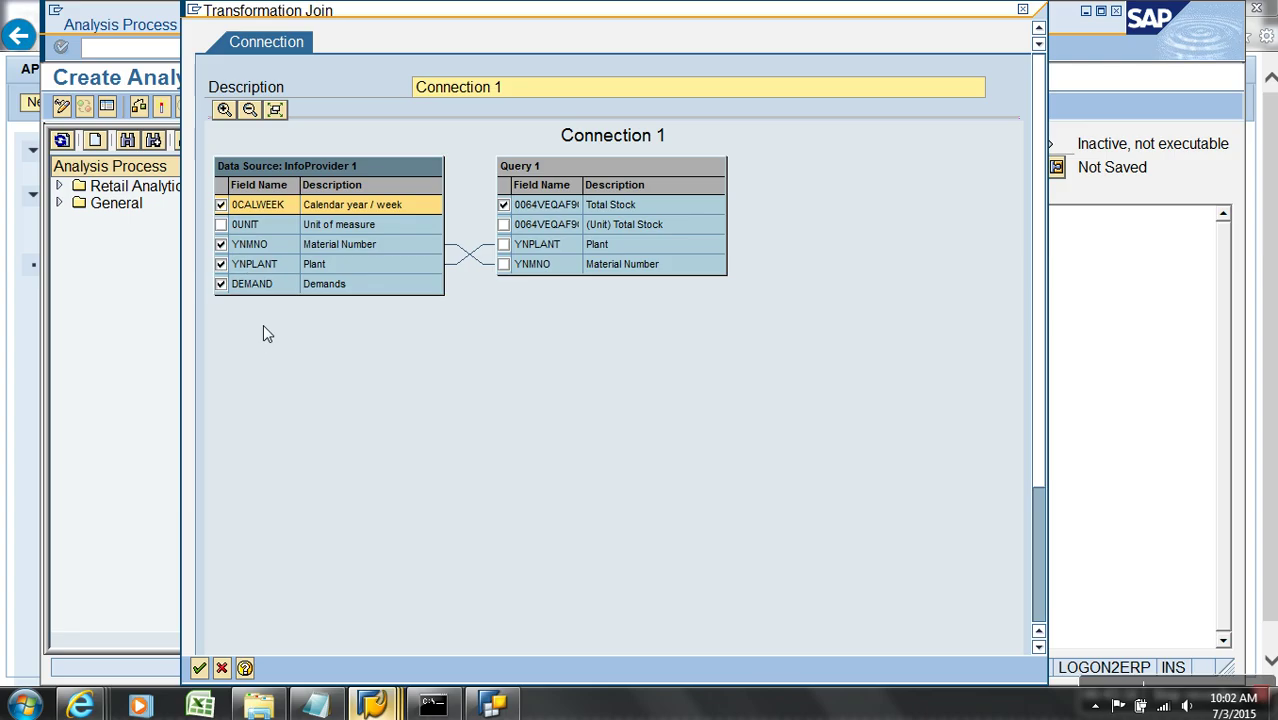
pyautogui.click(369, 695)
pyautogui.click(316, 433)
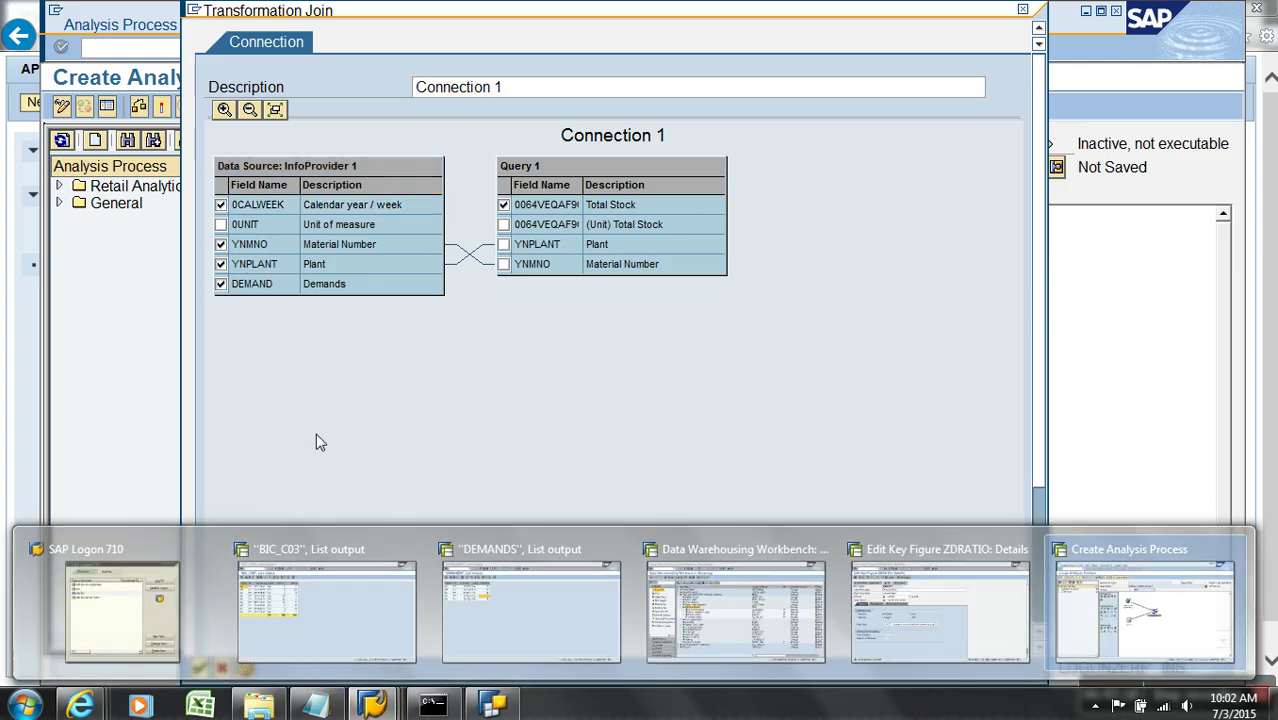
pyautogui.click(199, 668)
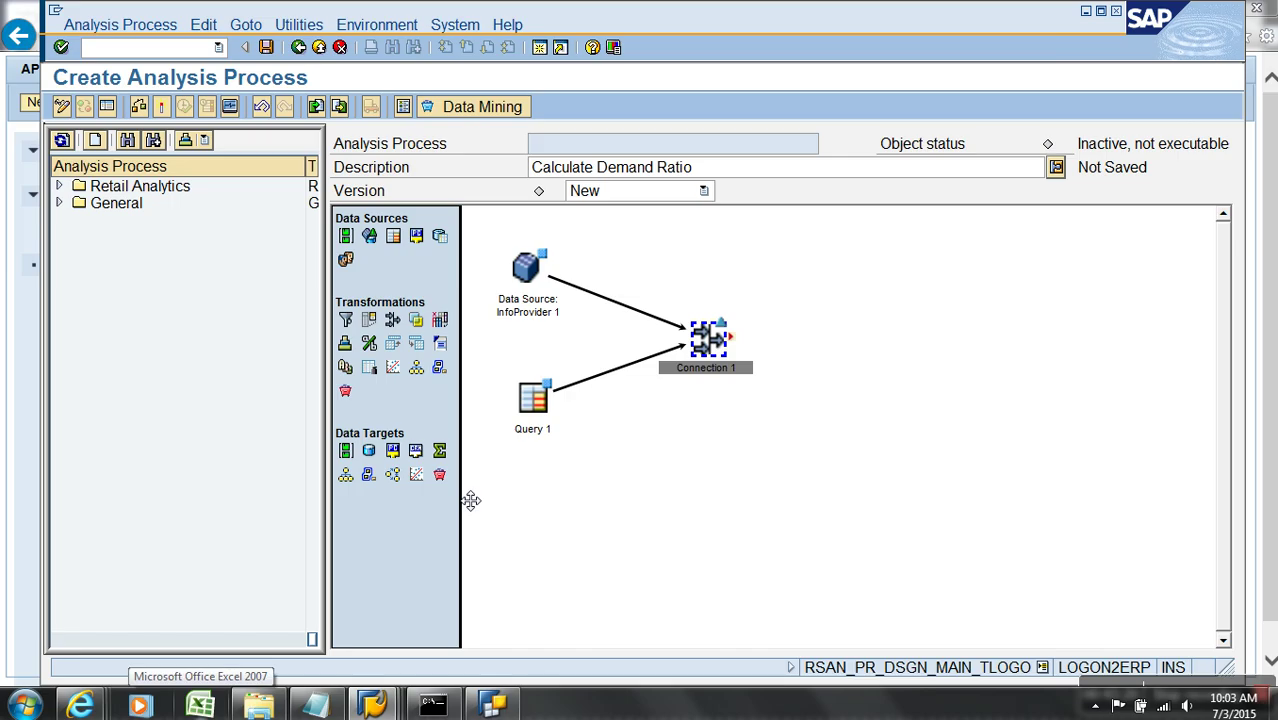
# Try to activate the analysis process
pyautogui.click(748, 436)
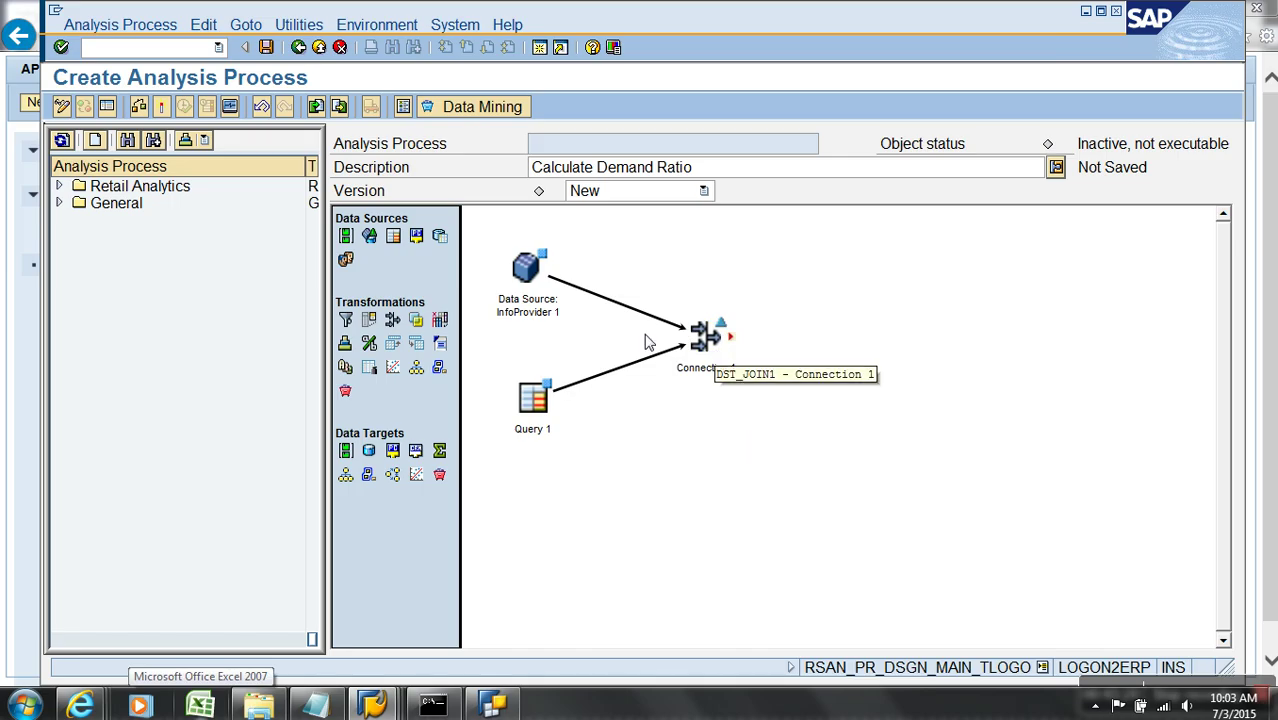
pyautogui.click(164, 108)
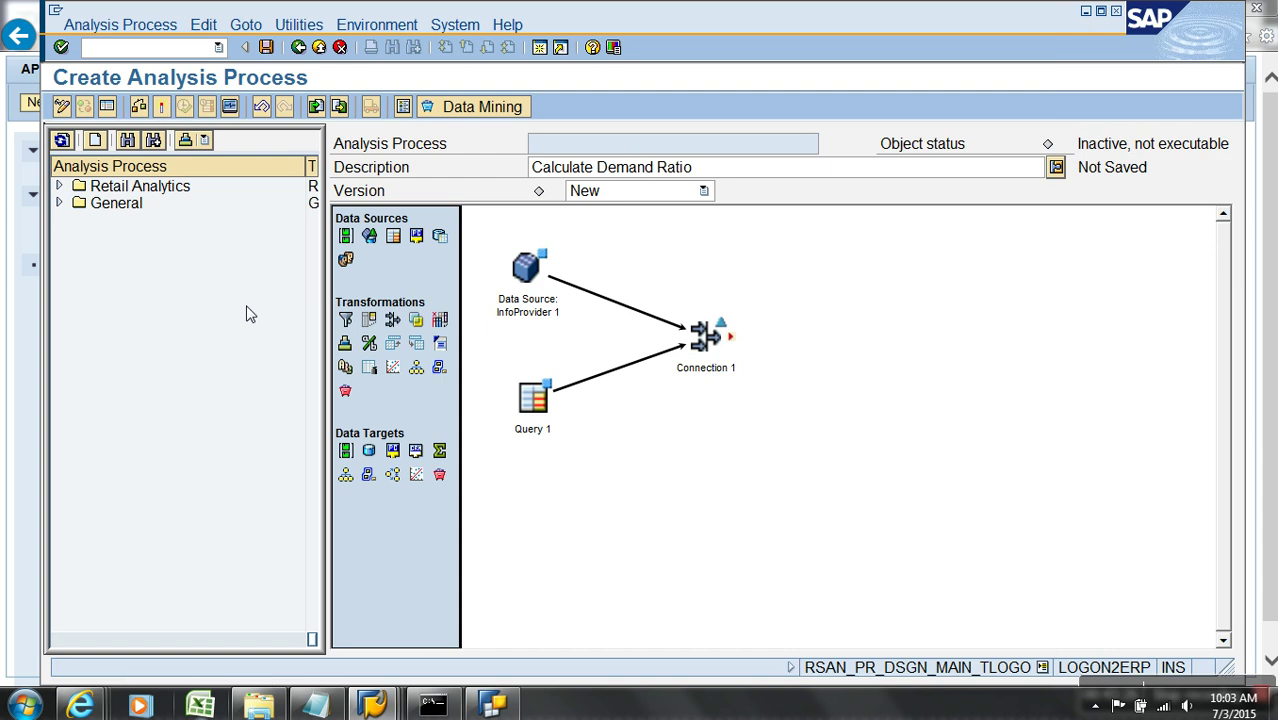
pyautogui.click(161, 584)
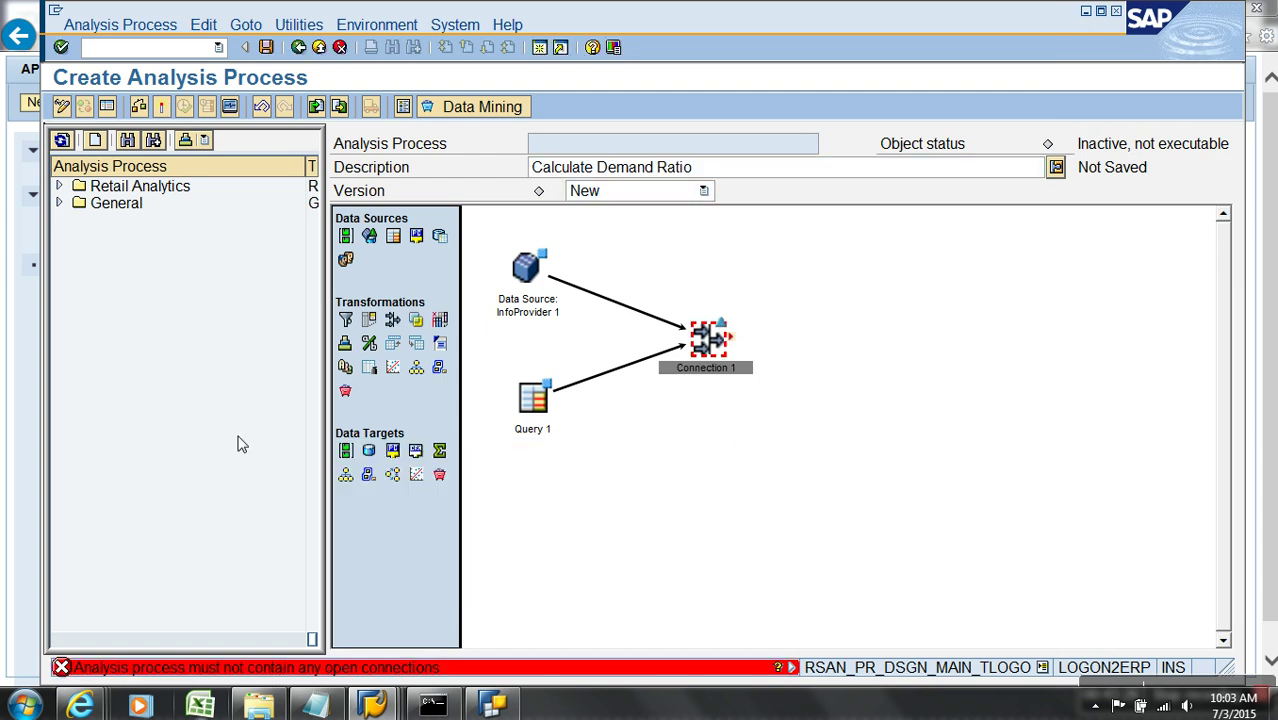
# Calculate the join's intermediate result directly, saving the analysis process first under the technical name ZAPDDEMAND
pyautogui.rightClick(720, 343)
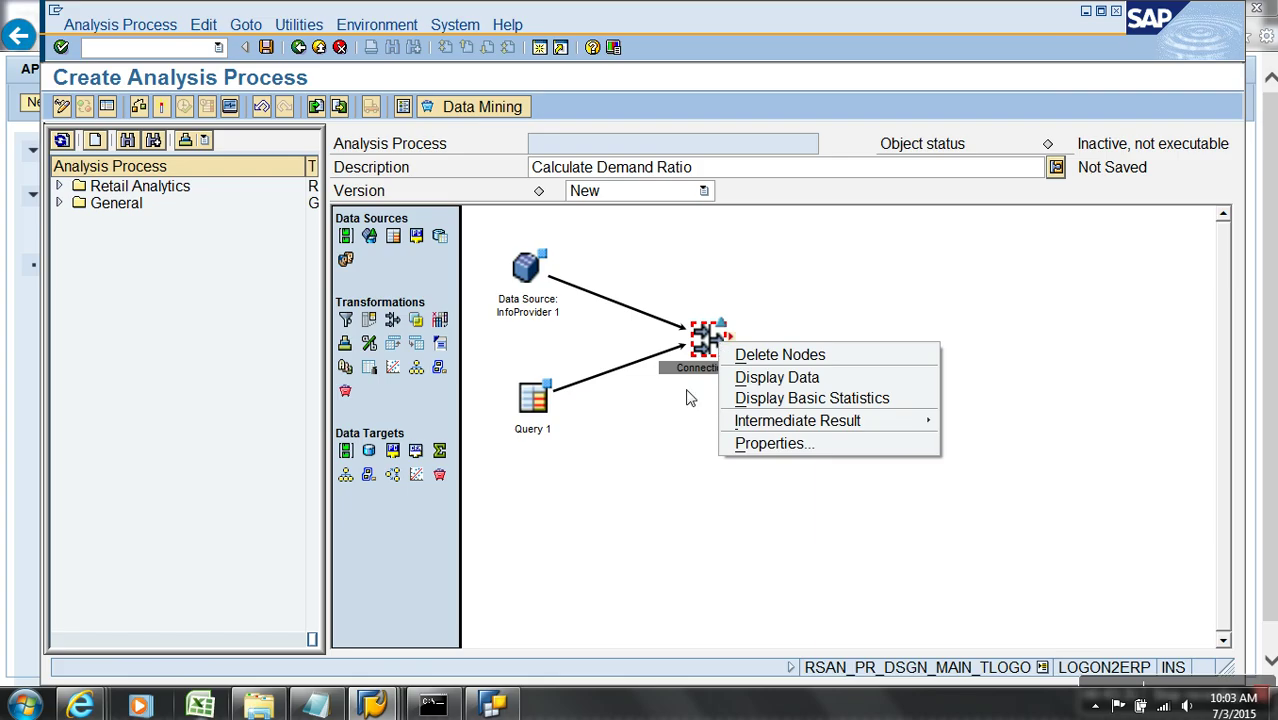
pyautogui.moveTo(916, 425)
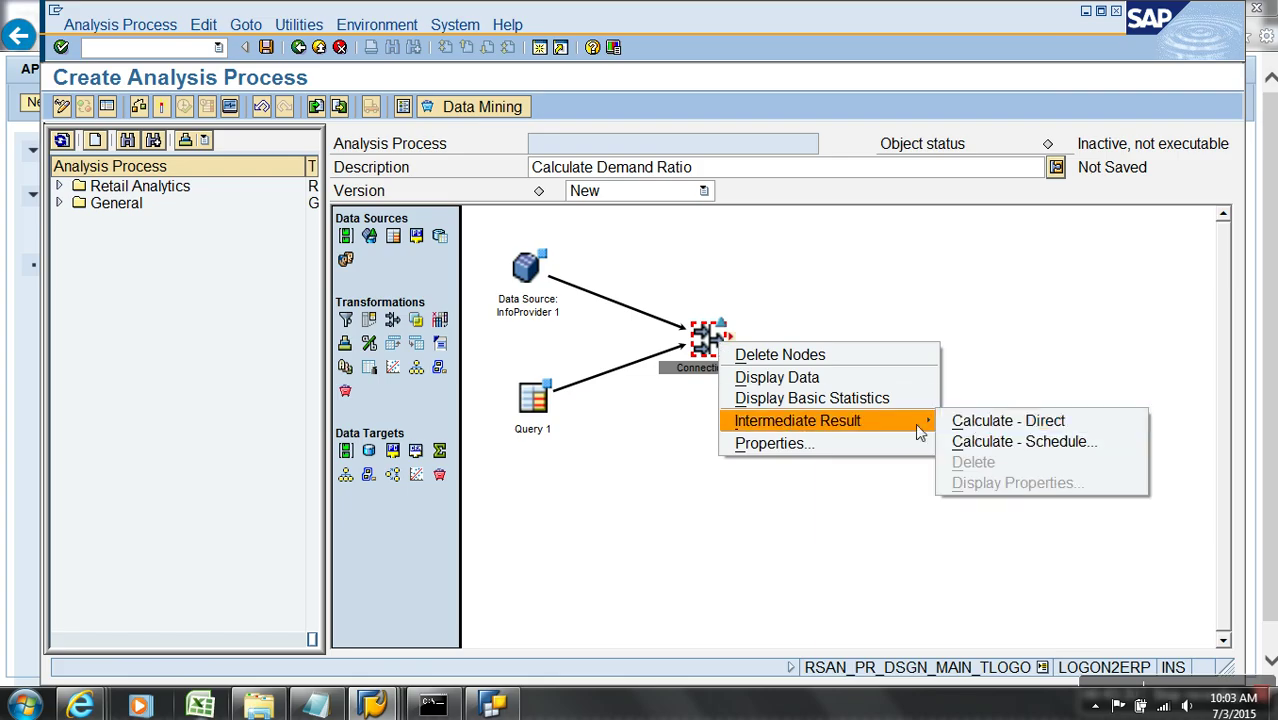
pyautogui.click(985, 421)
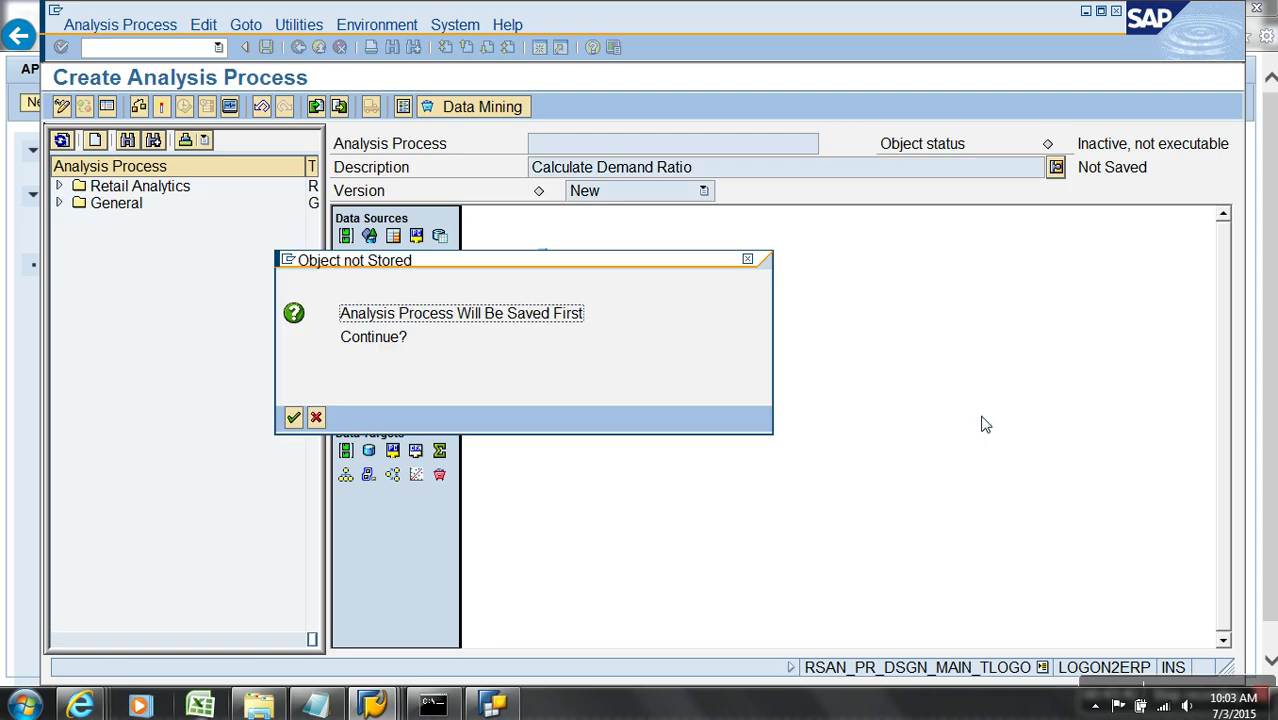
pyautogui.press('Return')
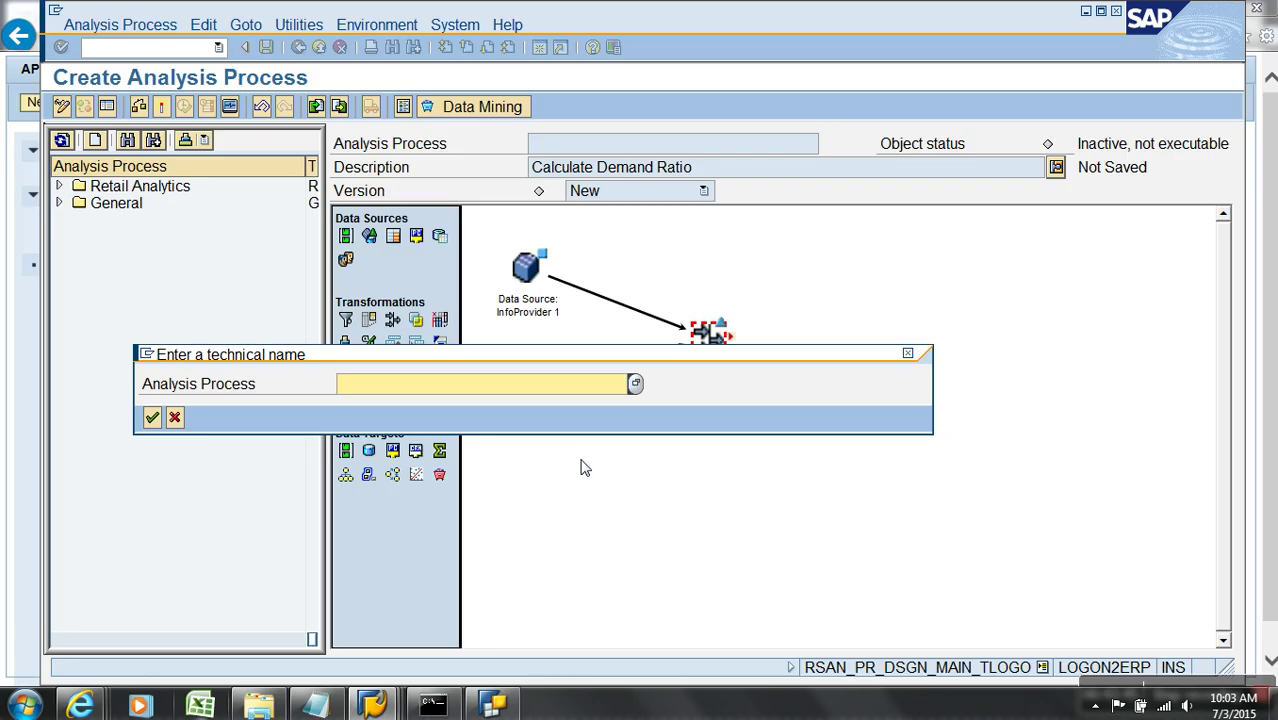
pyautogui.write('ZAPDDEMAND')
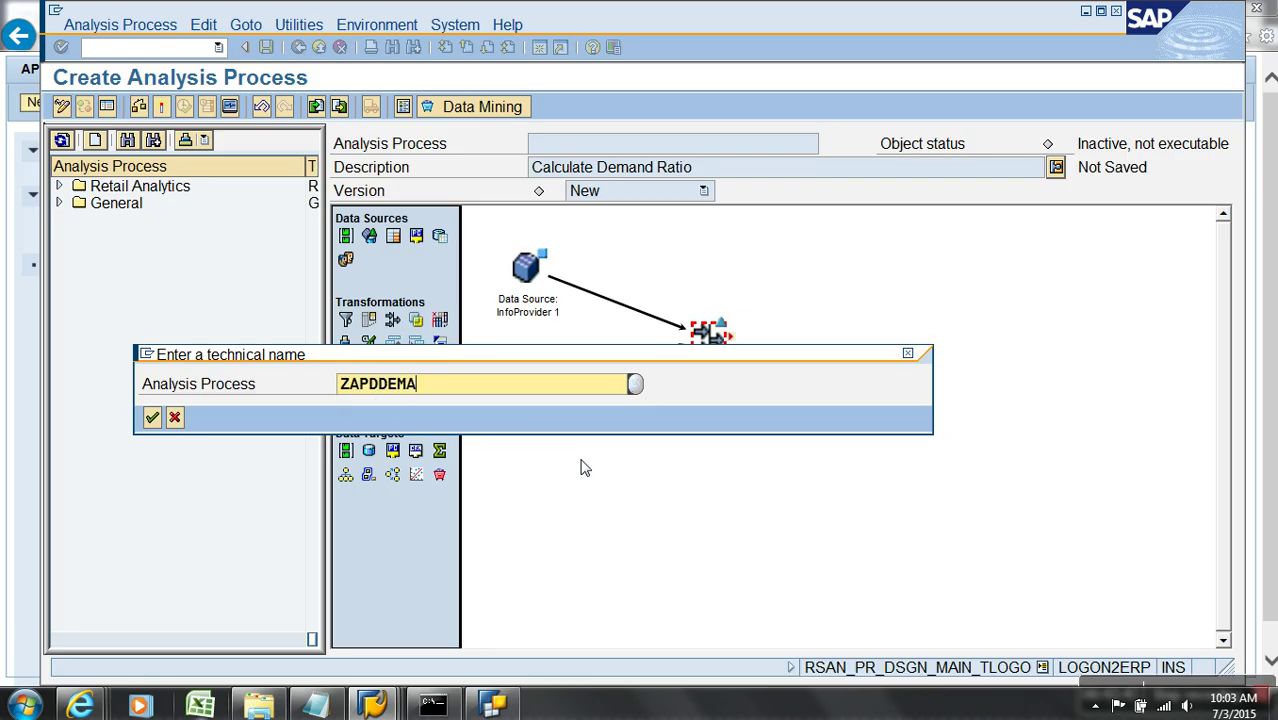
pyautogui.click(153, 417)
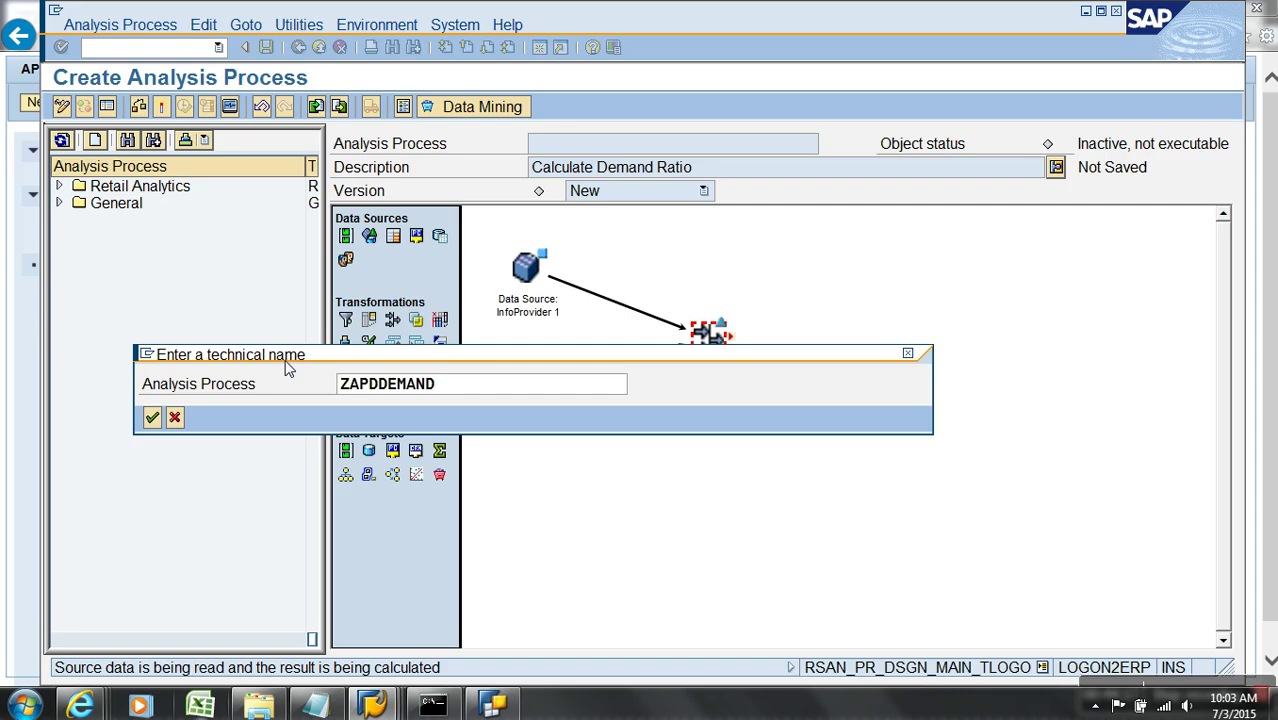
pyautogui.moveTo(347, 351); pyautogui.dragTo(384, 294)
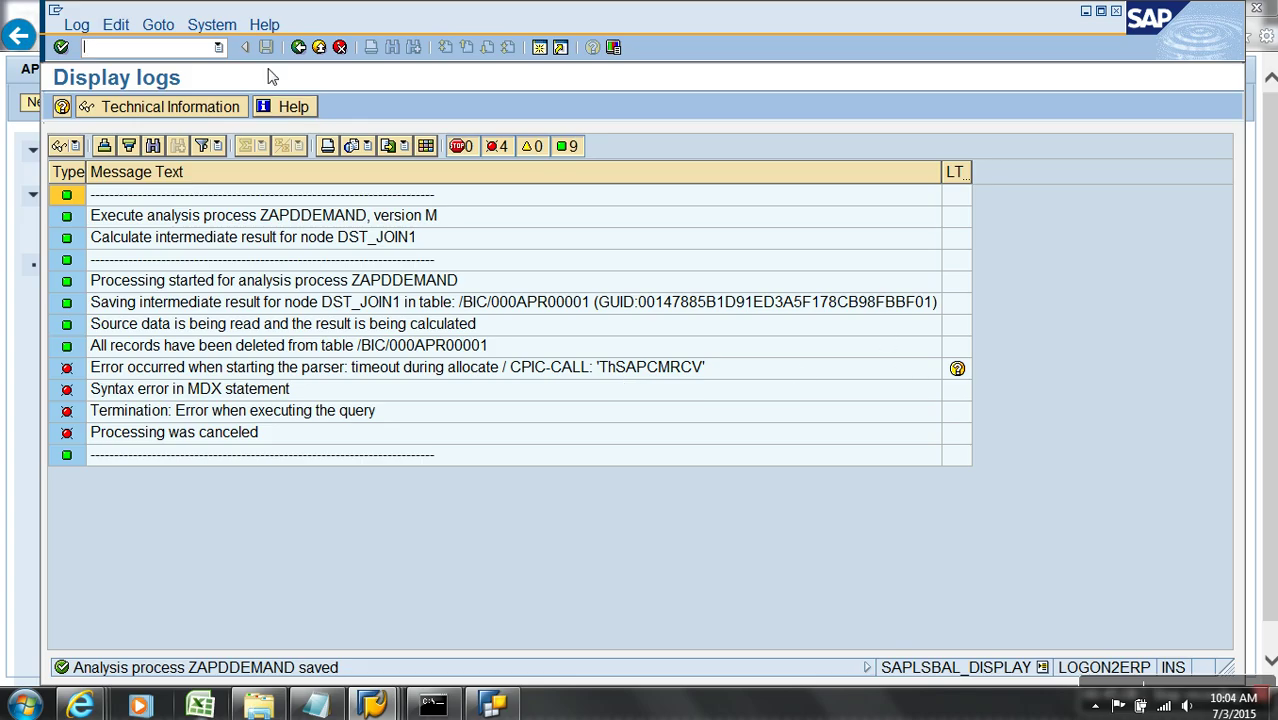
# Try to calculate the intermediate result for the Query 1 node directly, and return from the log to the analysis process
pyautogui.click(299, 48)
pyautogui.rightClick(541, 411)
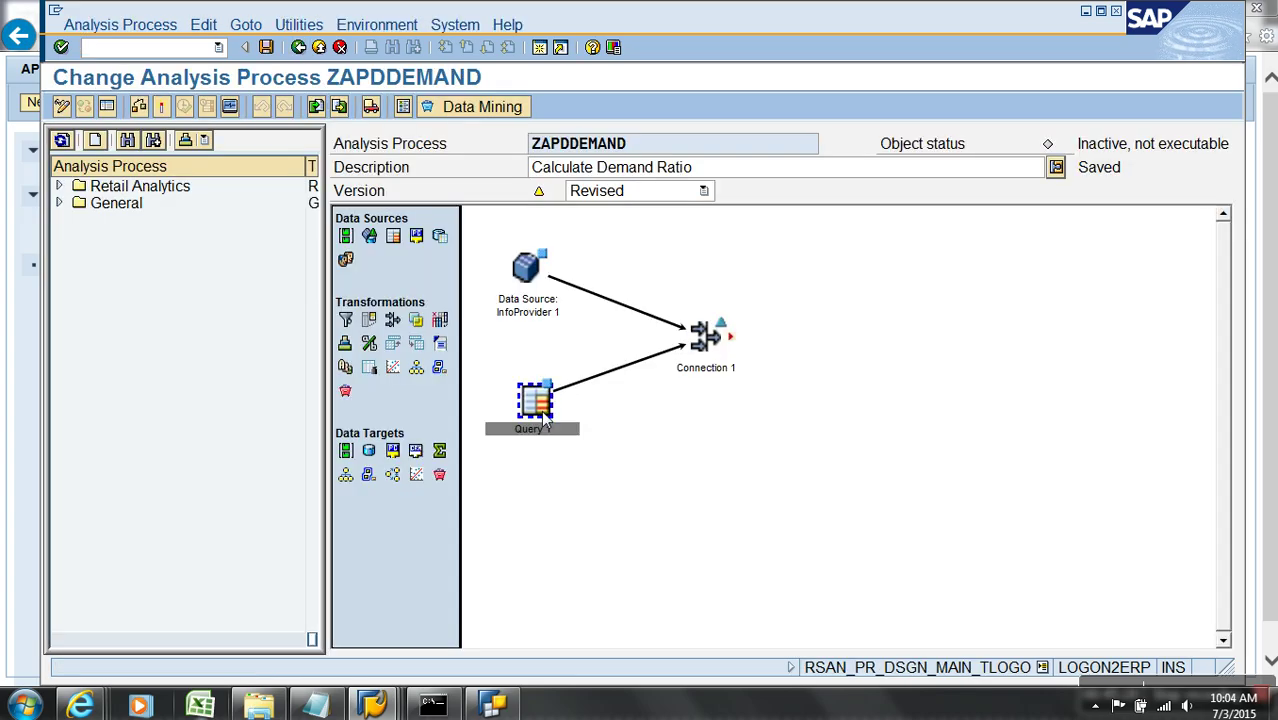
pyautogui.moveTo(740, 490)
pyautogui.click(779, 492)
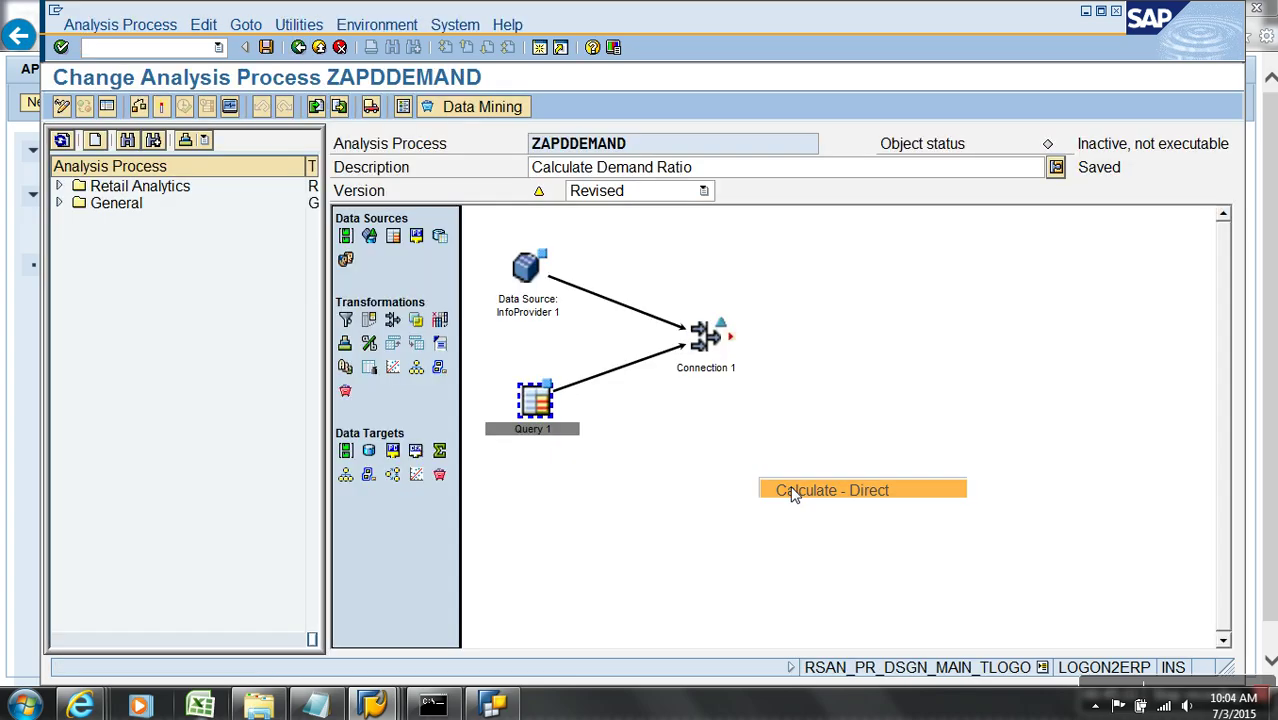
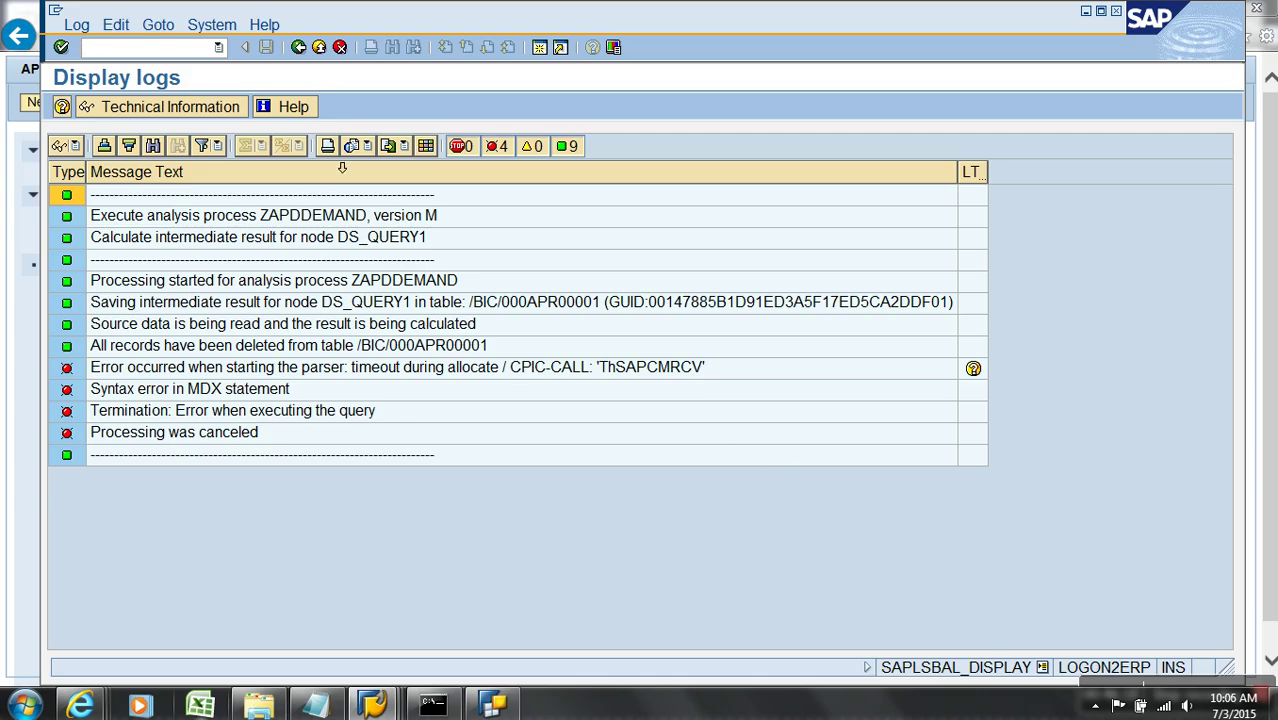
pyautogui.click(299, 48)
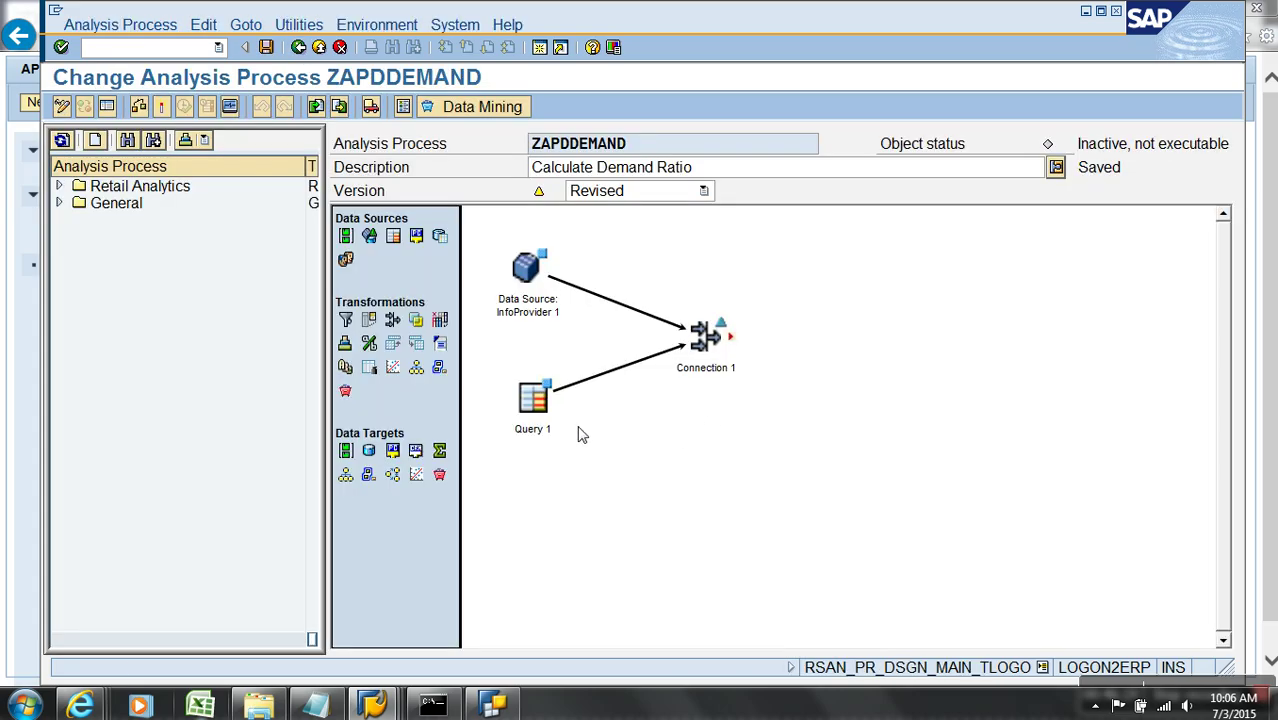
# Delete the Query 1 node from the analysis process
pyautogui.click(546, 405)
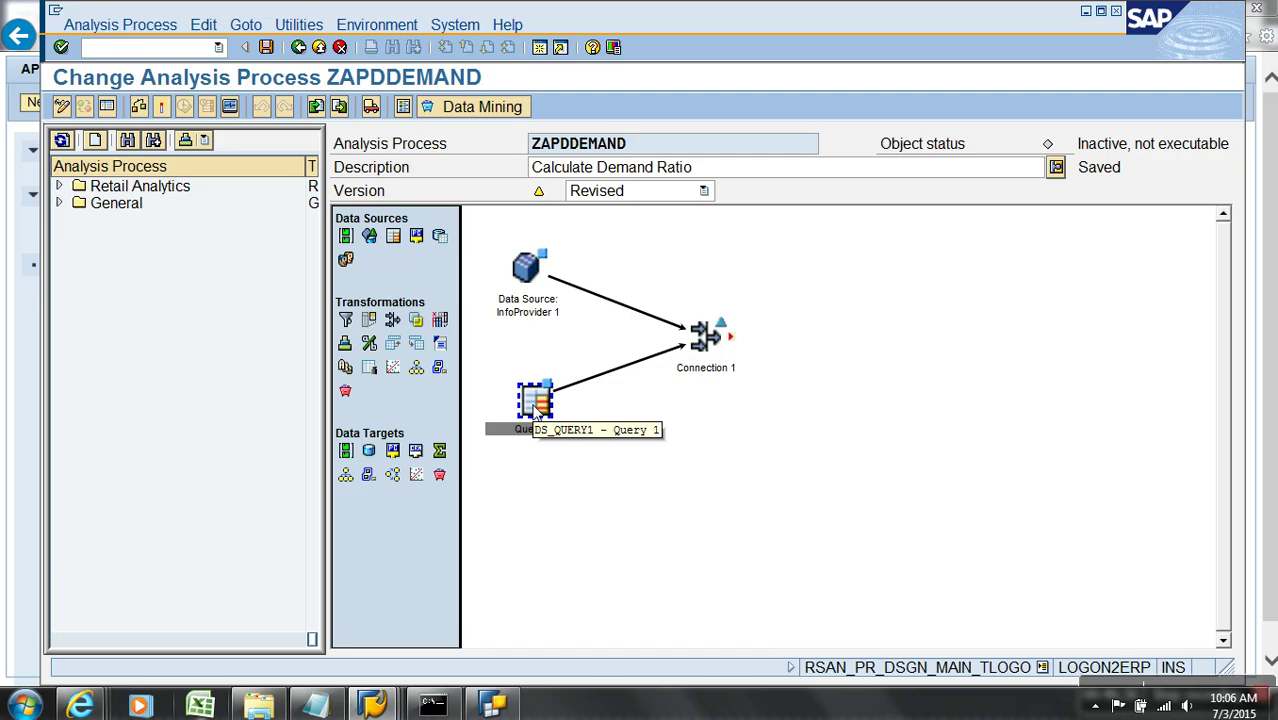
pyautogui.rightClick(536, 411)
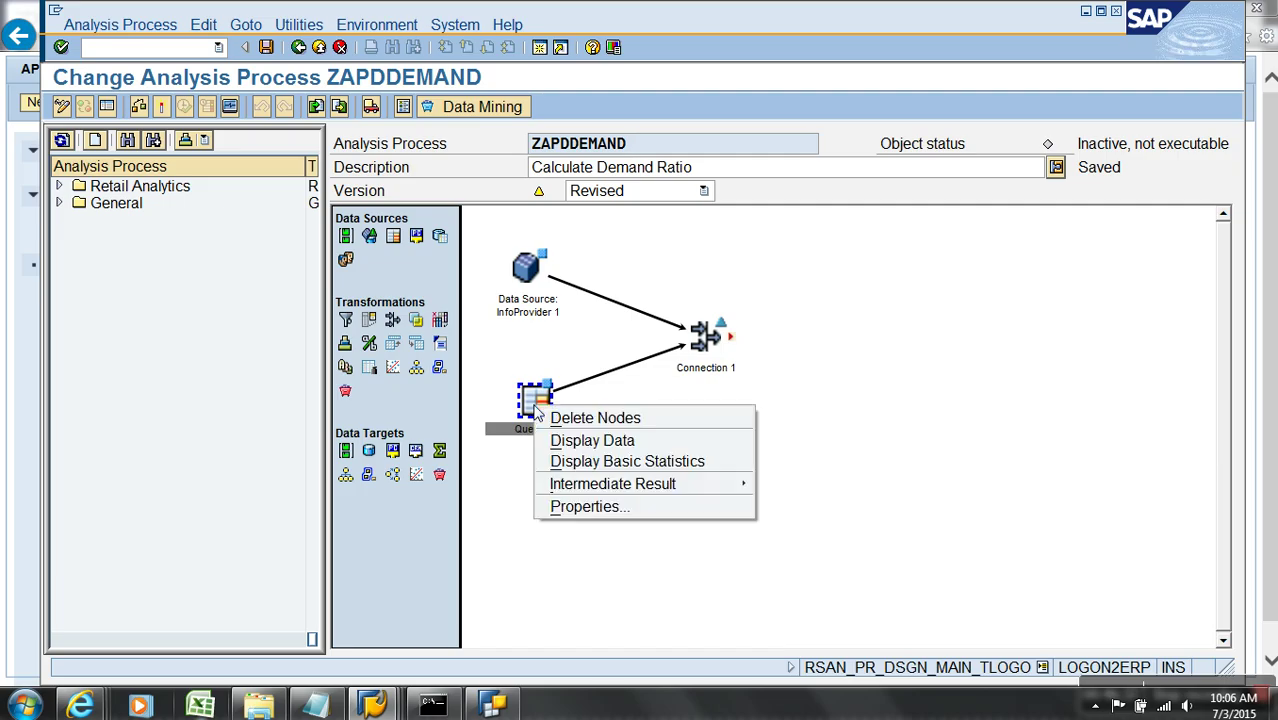
pyautogui.click(605, 419)
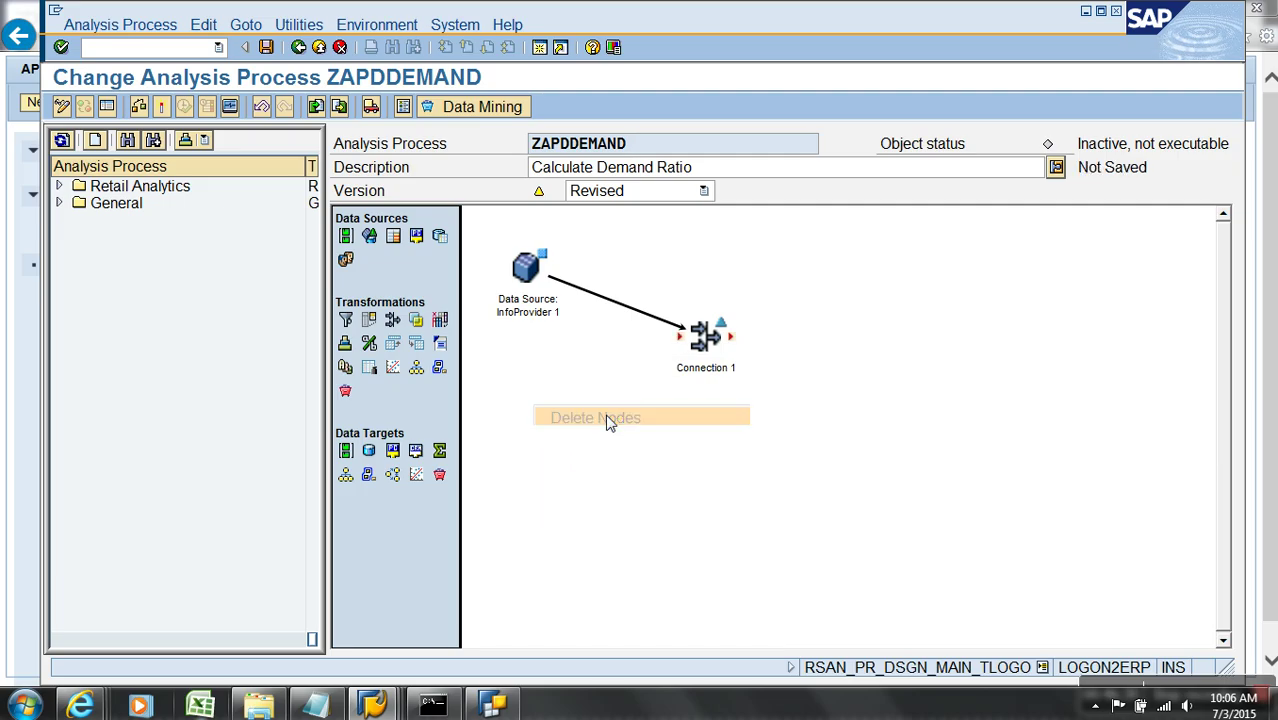
# Switch to the Edit Key Figure ZDRATIO session and open the ABAP Dictionary there with transaction SE11
pyautogui.moveTo(372, 705)
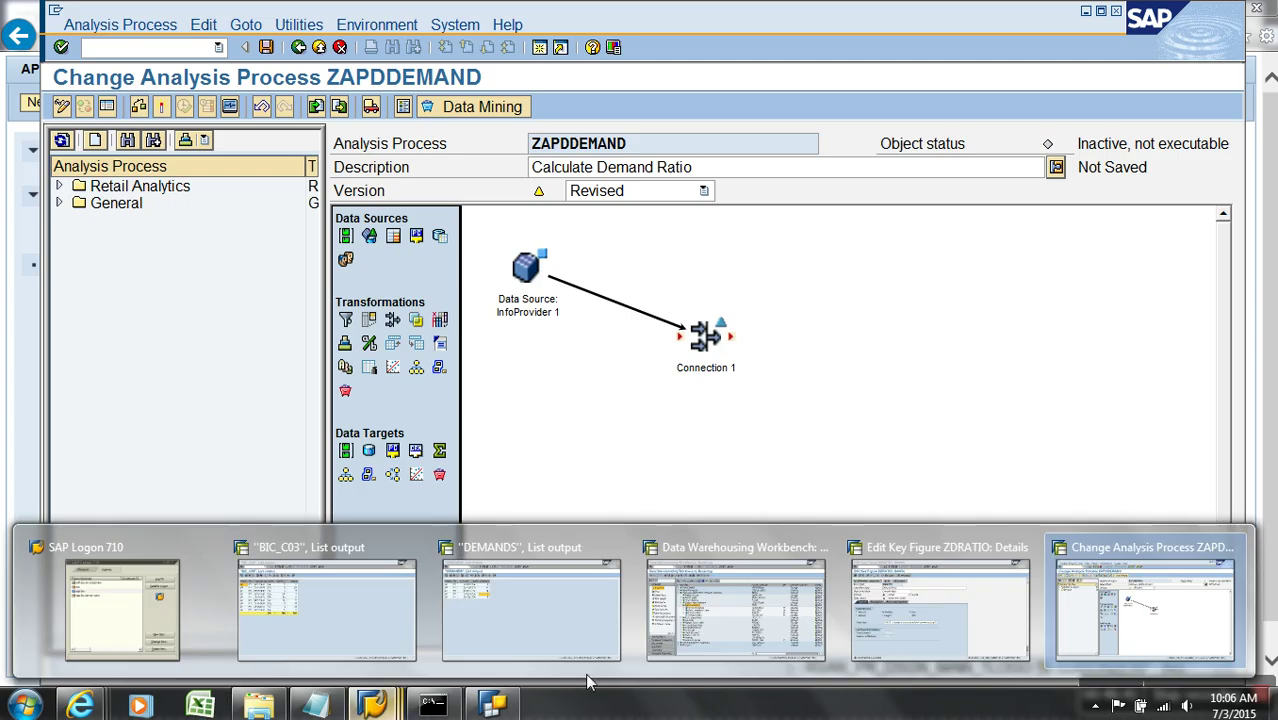
pyautogui.click(965, 618)
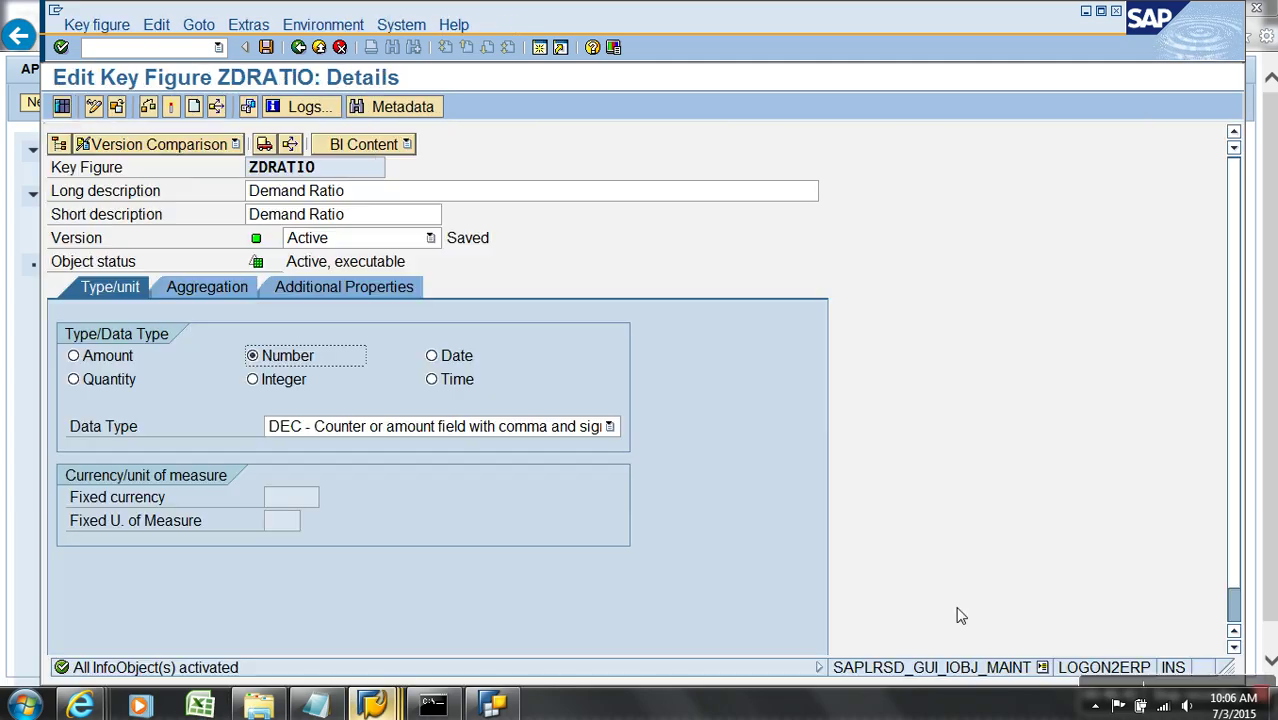
pyautogui.click(197, 50)
pyautogui.write('/NSE11')
pyautogui.press('Return')
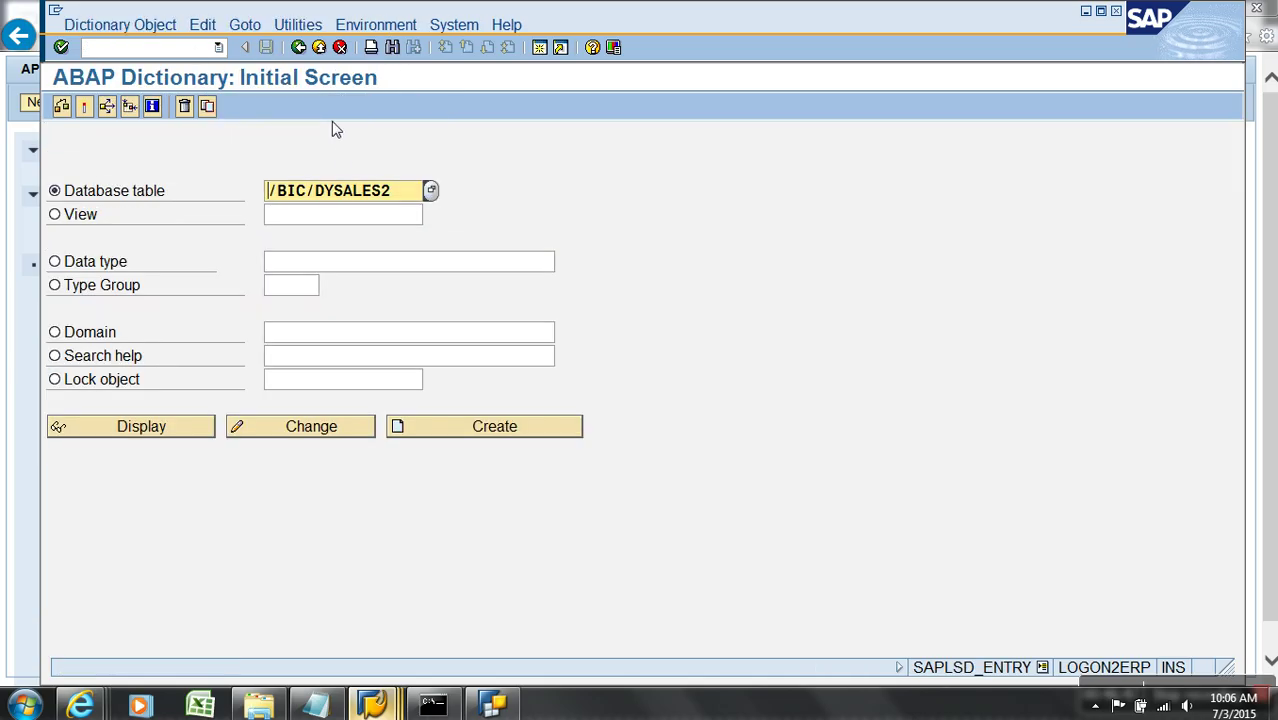
# Start creating a database table named YSTOCK
pyautogui.moveTo(419, 206); pyautogui.dragTo(258, 203)
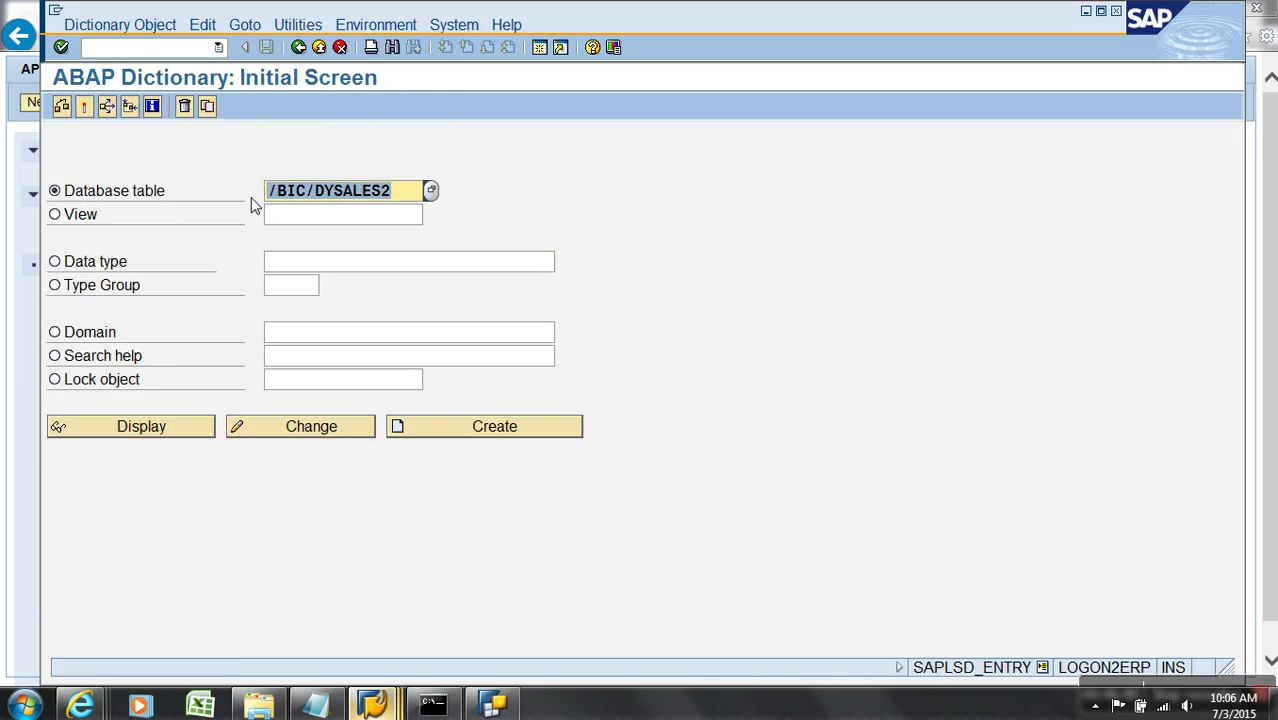
pyautogui.write('YST0CXK')
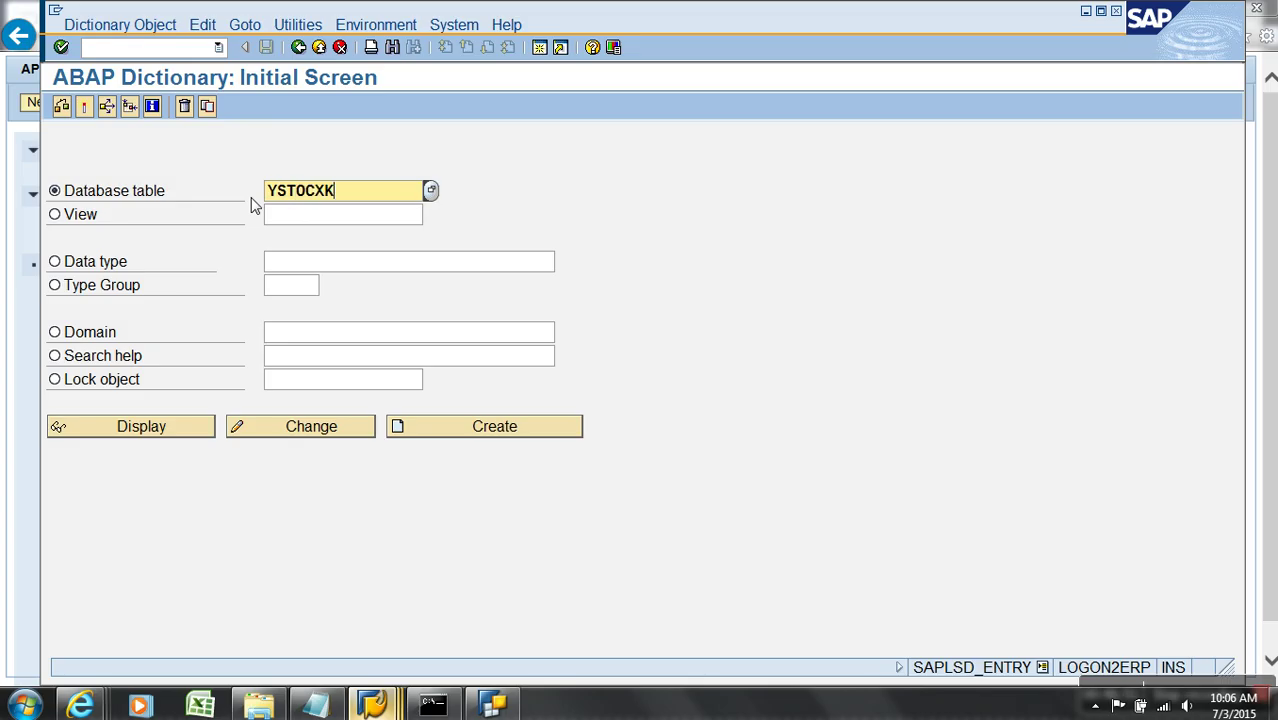
pyautogui.press('BackSpace')
pyautogui.press('BackSpace')
pyautogui.write('K')
pyautogui.click(448, 432)
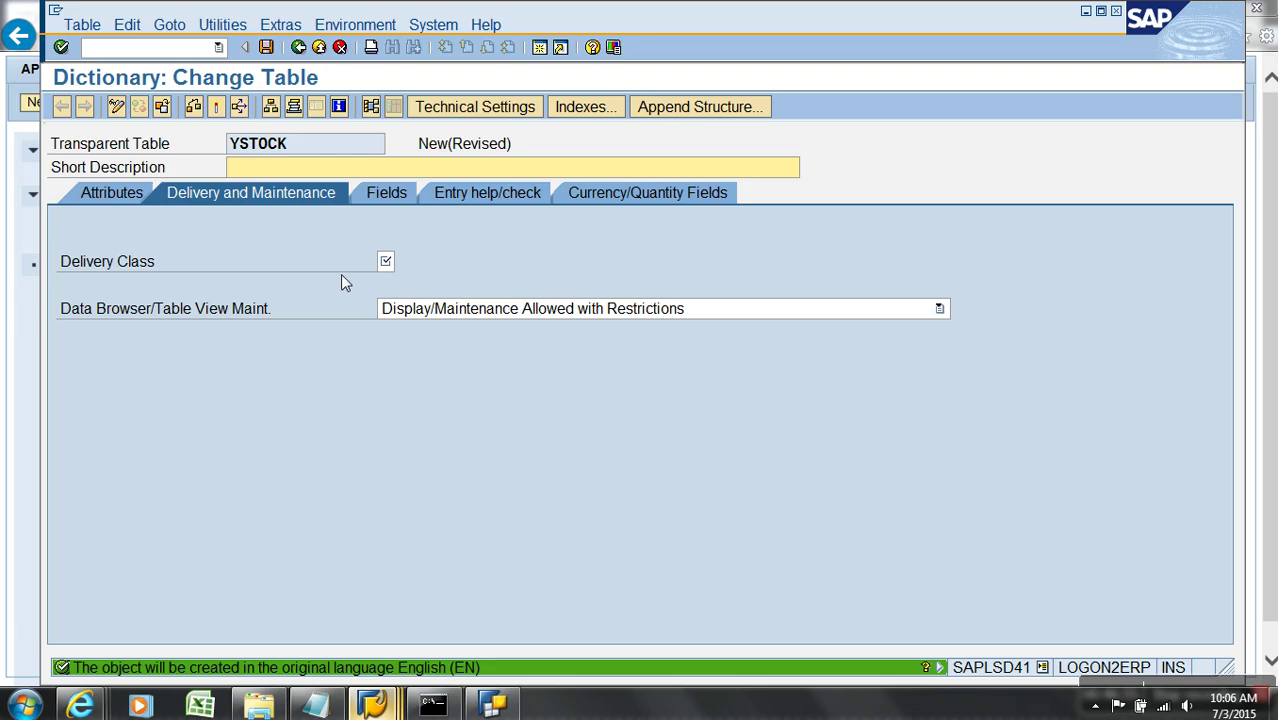
# Describe the table as STOCKS, with delivery class A and the Display/Maintenance Allowed setting
pyautogui.write('STOCKS')
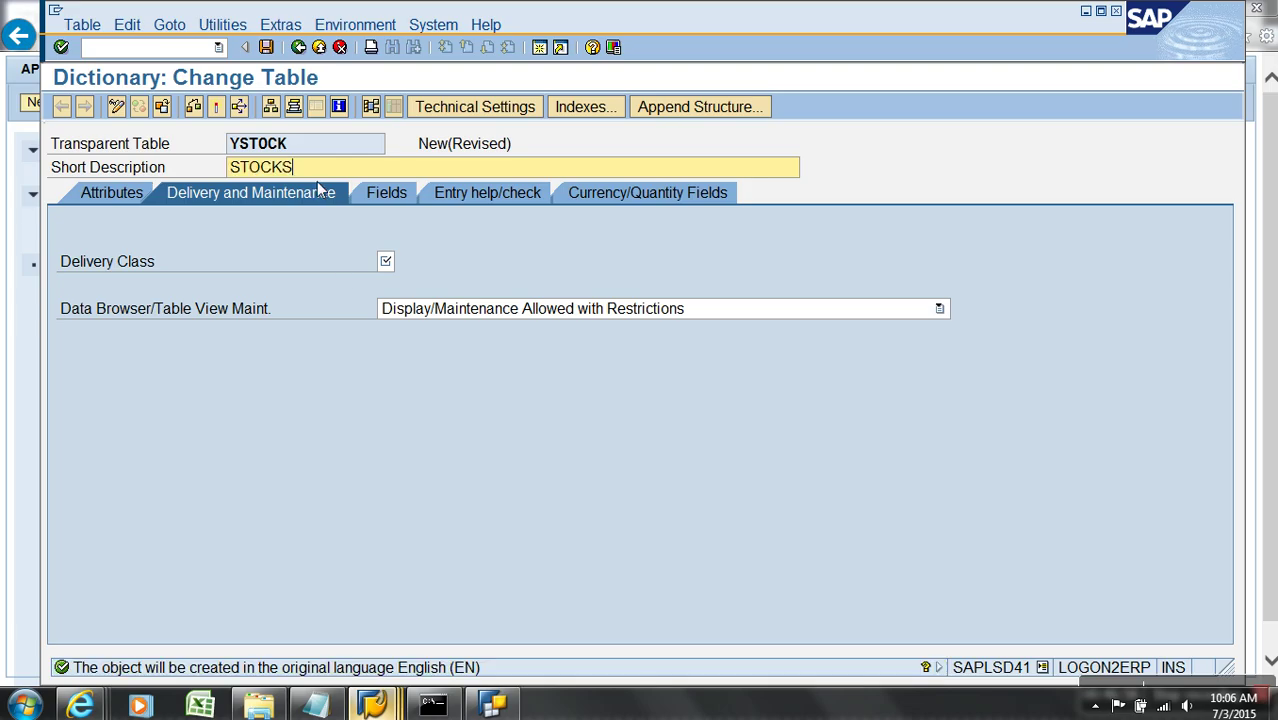
pyautogui.click(386, 262)
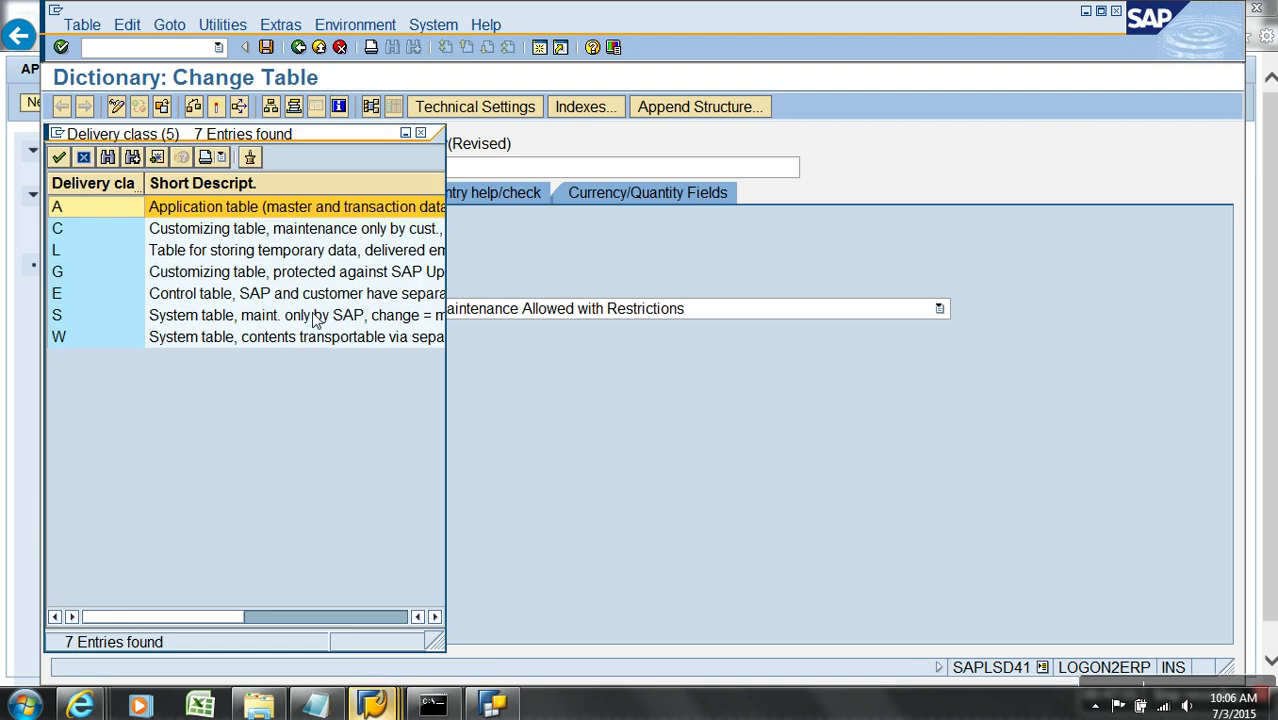
pyautogui.doubleClick(121, 216)
pyautogui.click(442, 308)
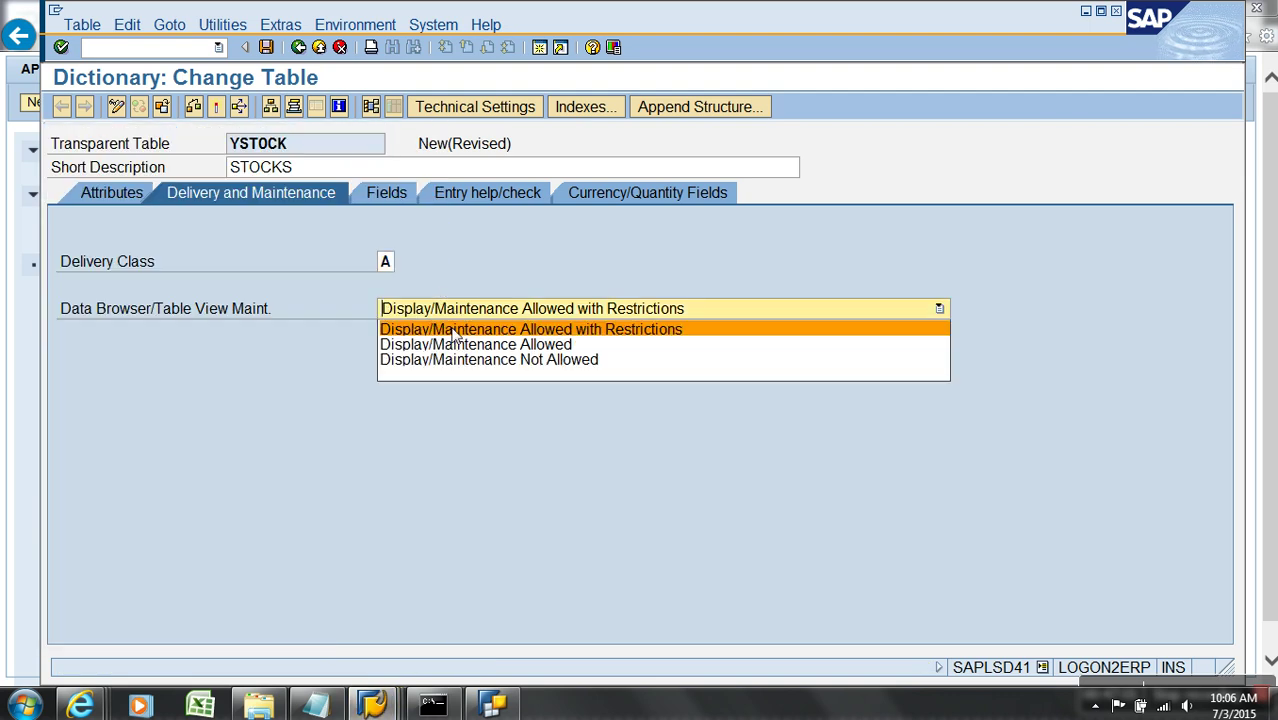
pyautogui.click(444, 342)
# Define the table's first field as YNMNO with data element /BIC/OIYNMNO
pyautogui.click(382, 196)
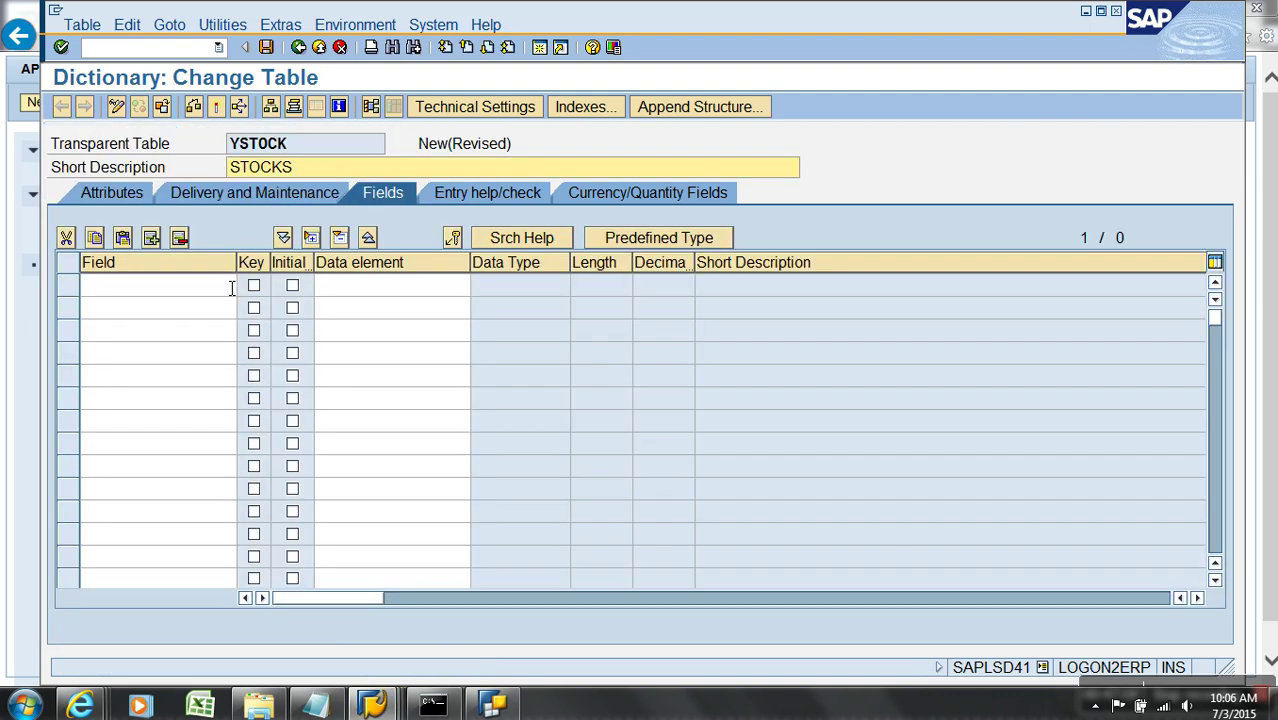
pyautogui.click(231, 288)
pyautogui.write('Y')
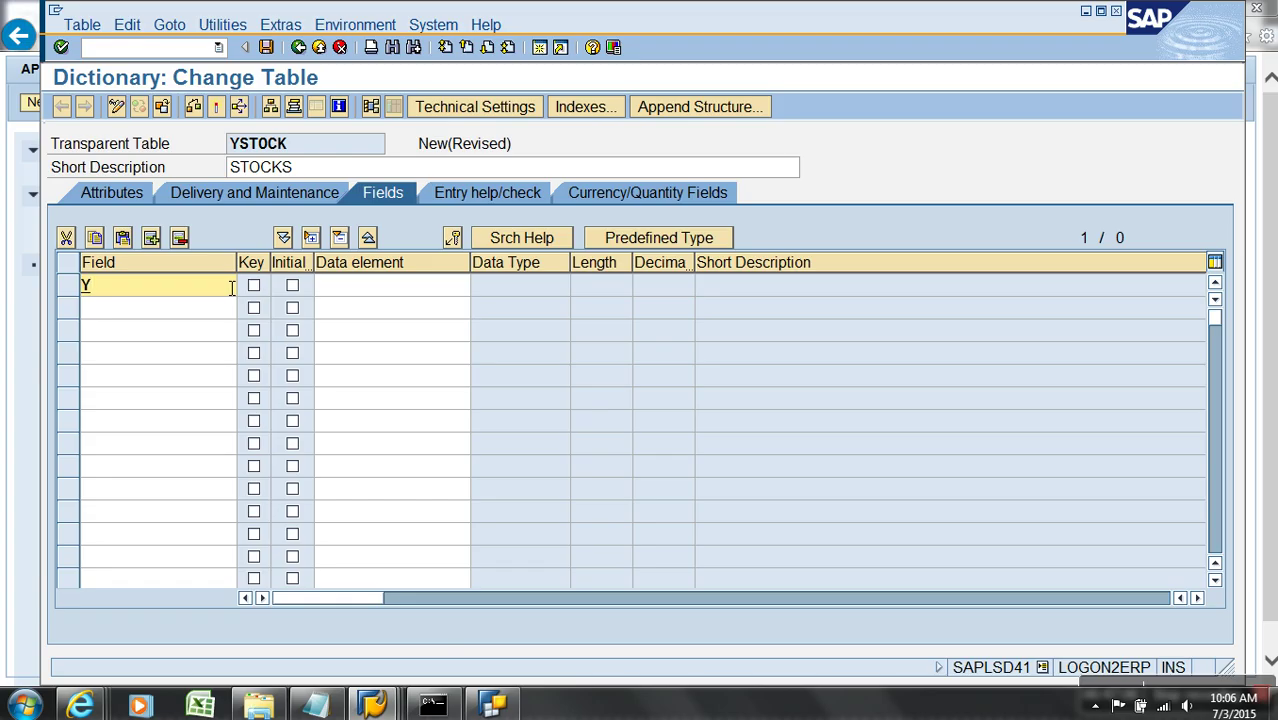
pyautogui.write('NMNO')
pyautogui.press('Tab')
pyautogui.press('Tab')
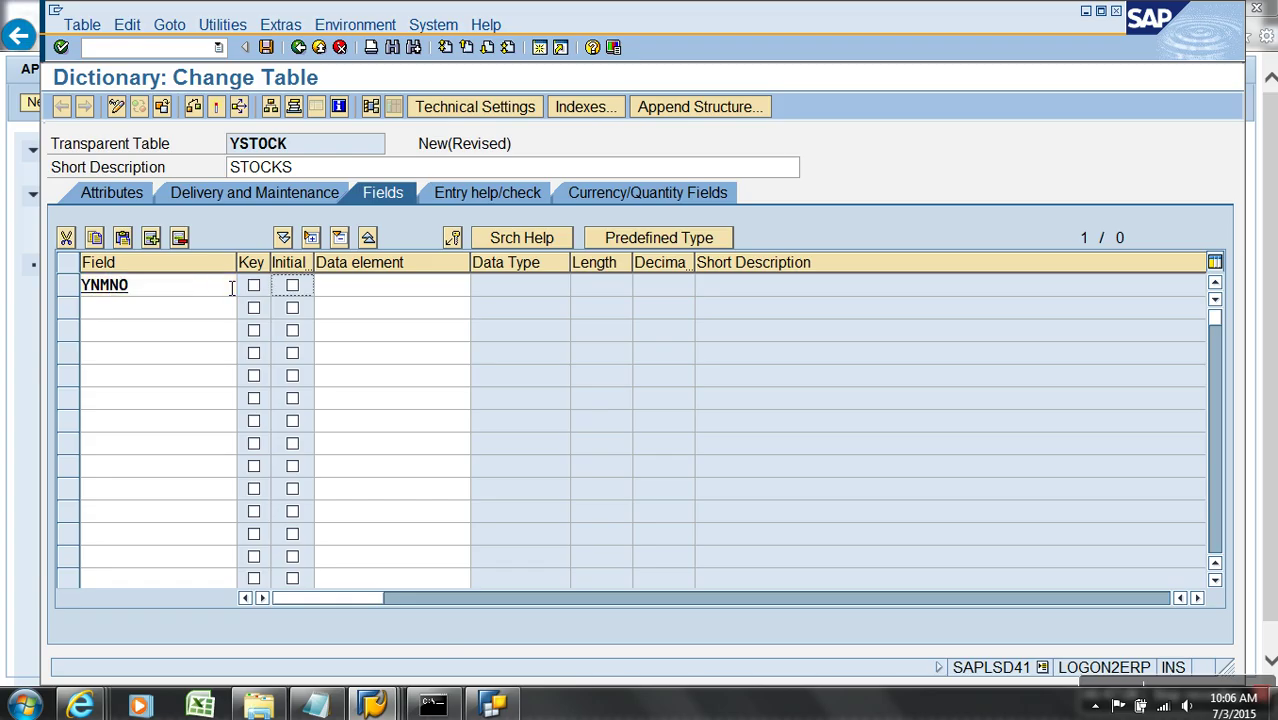
pyautogui.press('Tab')
pyautogui.write('/BI')
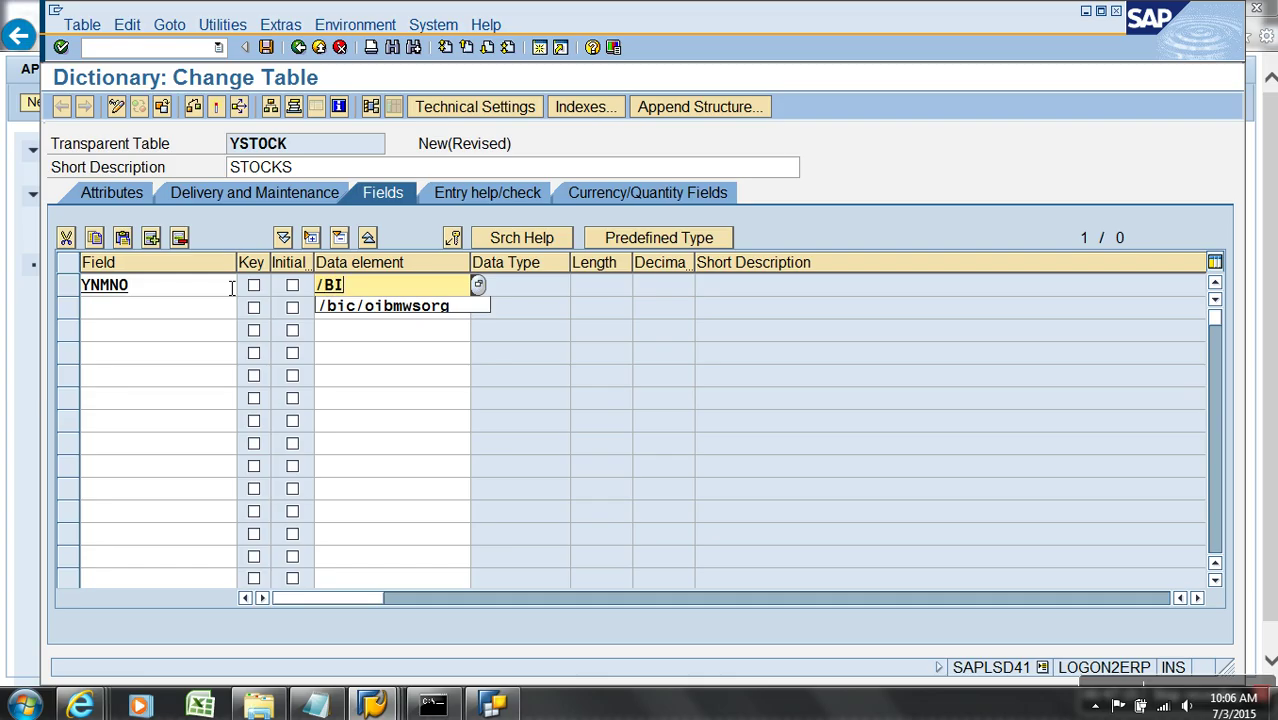
pyautogui.write('C/OIYNMNO')
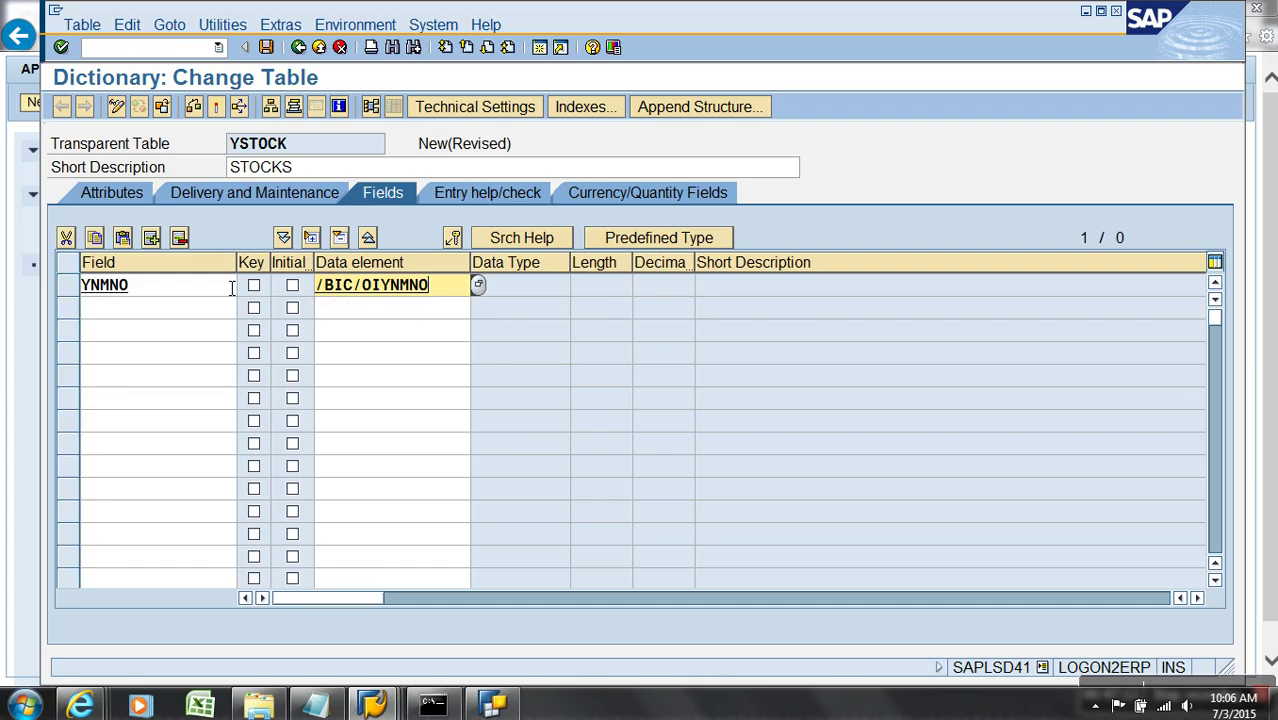
pyautogui.press('Return')
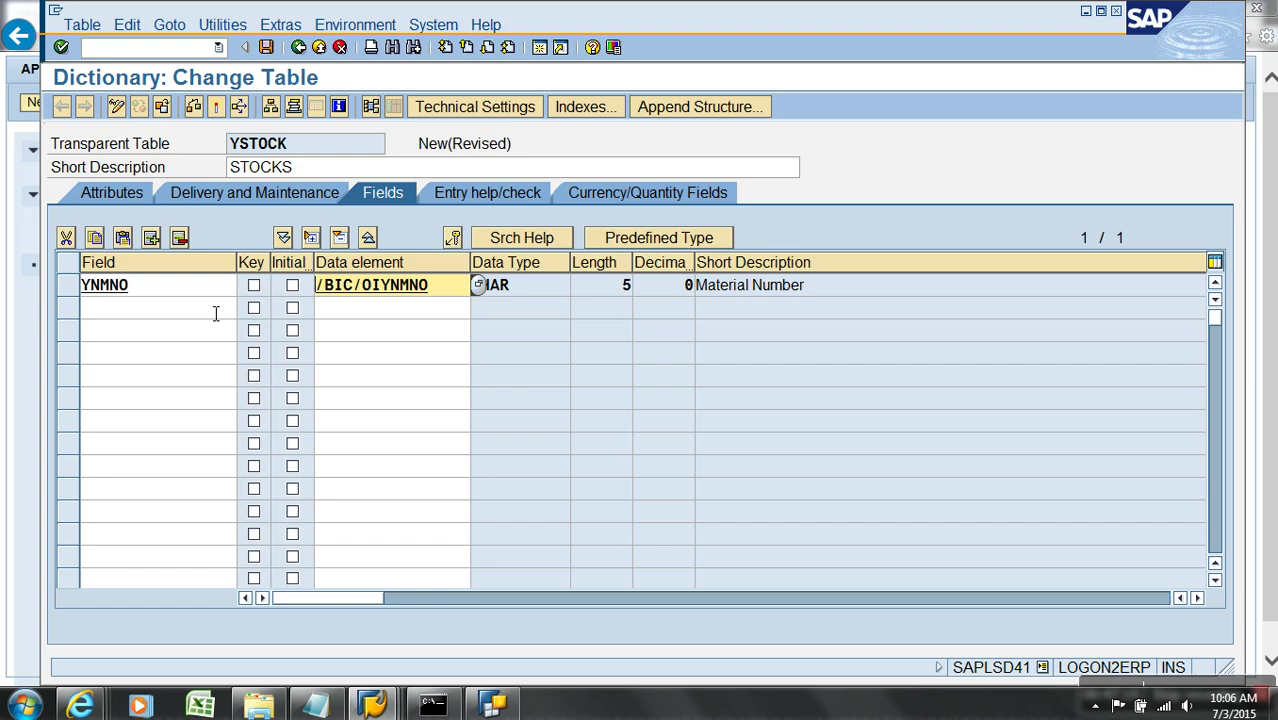
# Add a second field YNPLANT with data element /BIC/OIYNPLANT
pyautogui.click(184, 316)
pyautogui.write('YNPLANT')
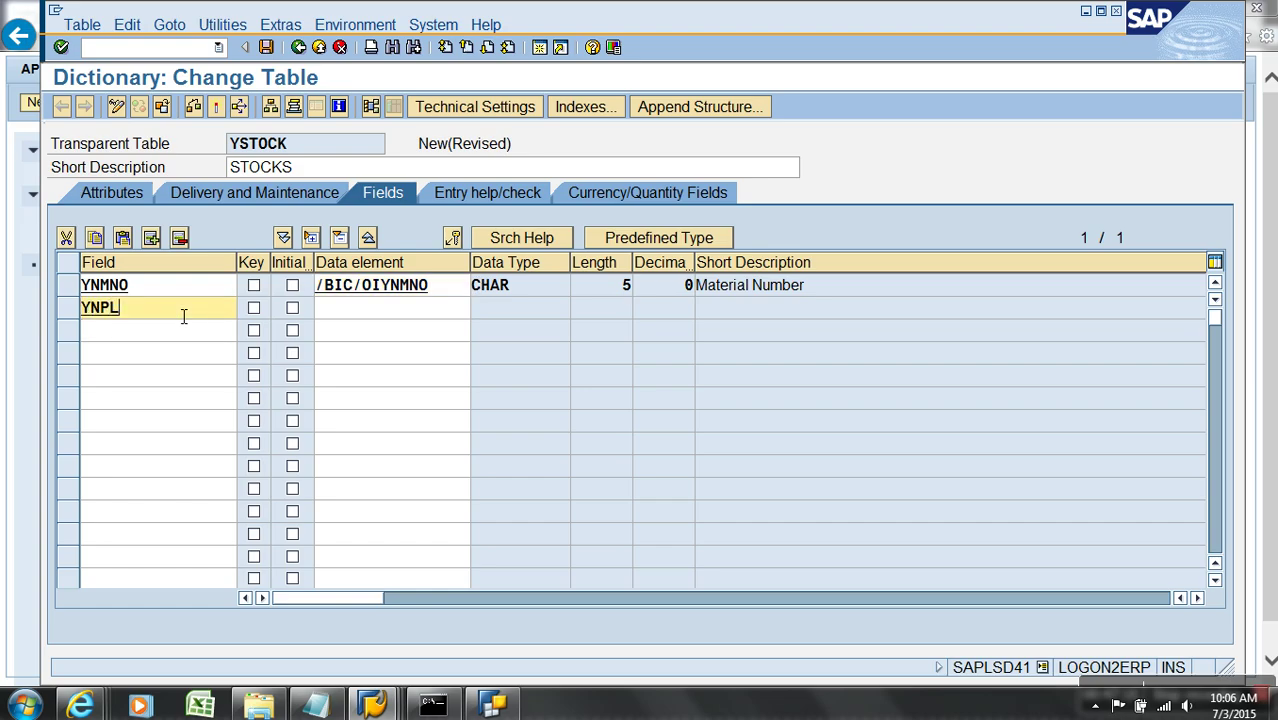
pyautogui.press('Tab')
pyautogui.press('Tab')
pyautogui.press('Tab')
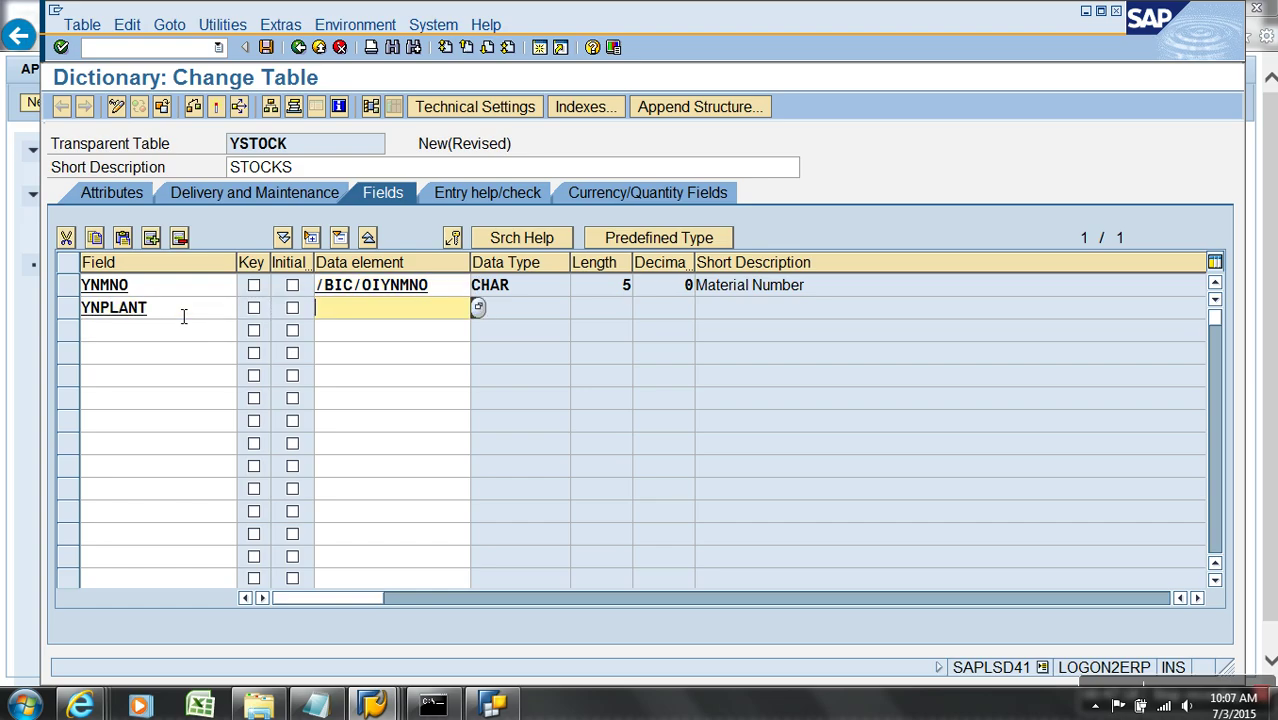
pyautogui.write('/BIC/')
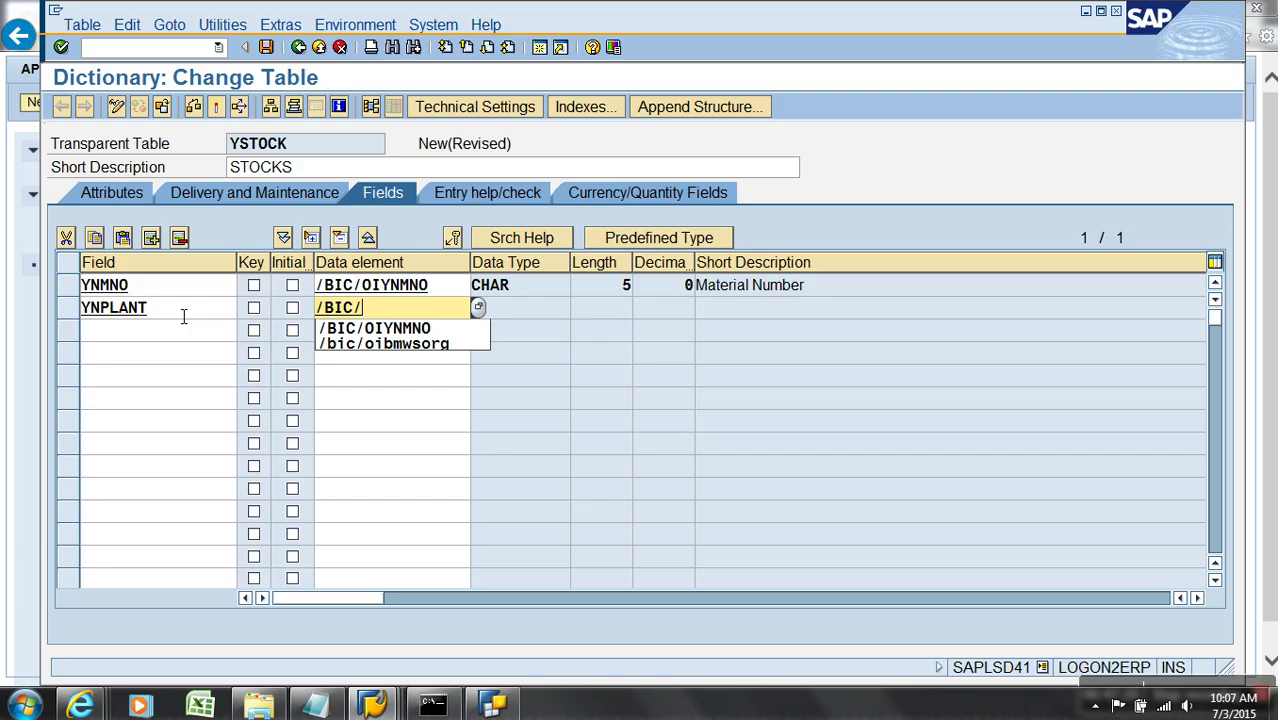
pyautogui.write('OIYN')
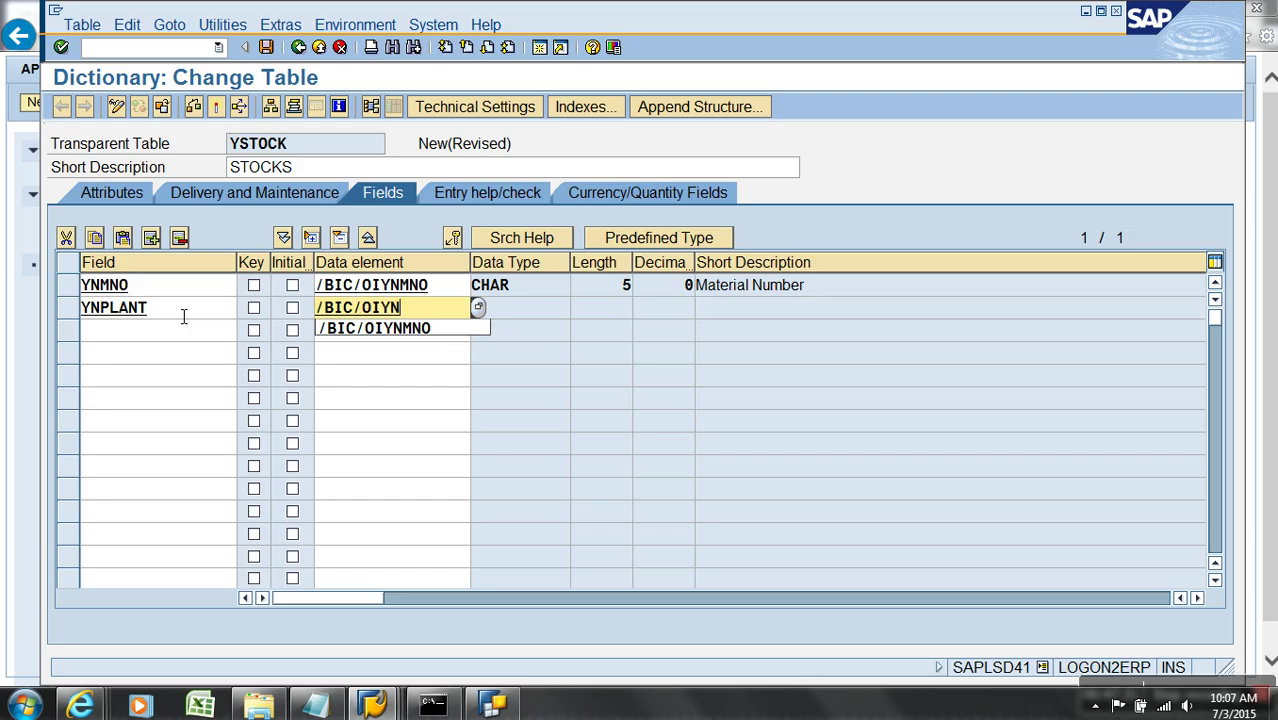
pyautogui.write('PLANT')
pyautogui.press('Return')
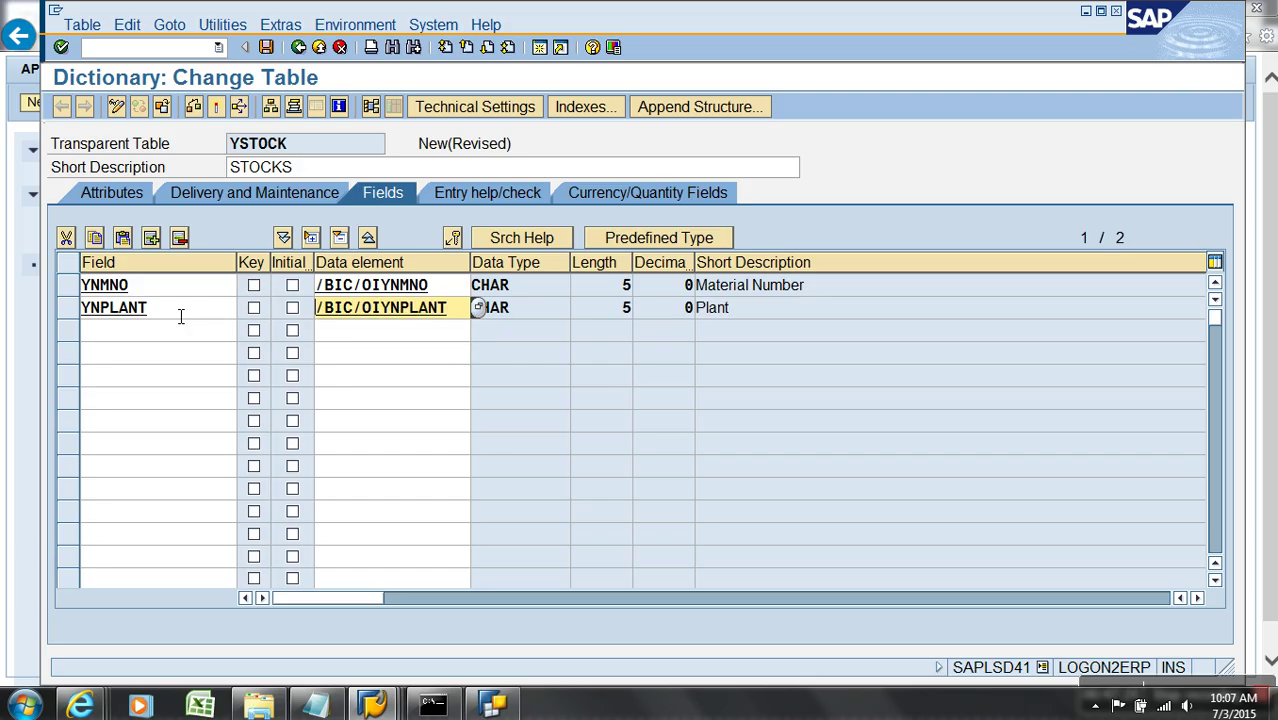
# Add a third field YSTOCK and try data element /BIC/OIINFLOW for it
pyautogui.click(120, 336)
pyautogui.write('Y')
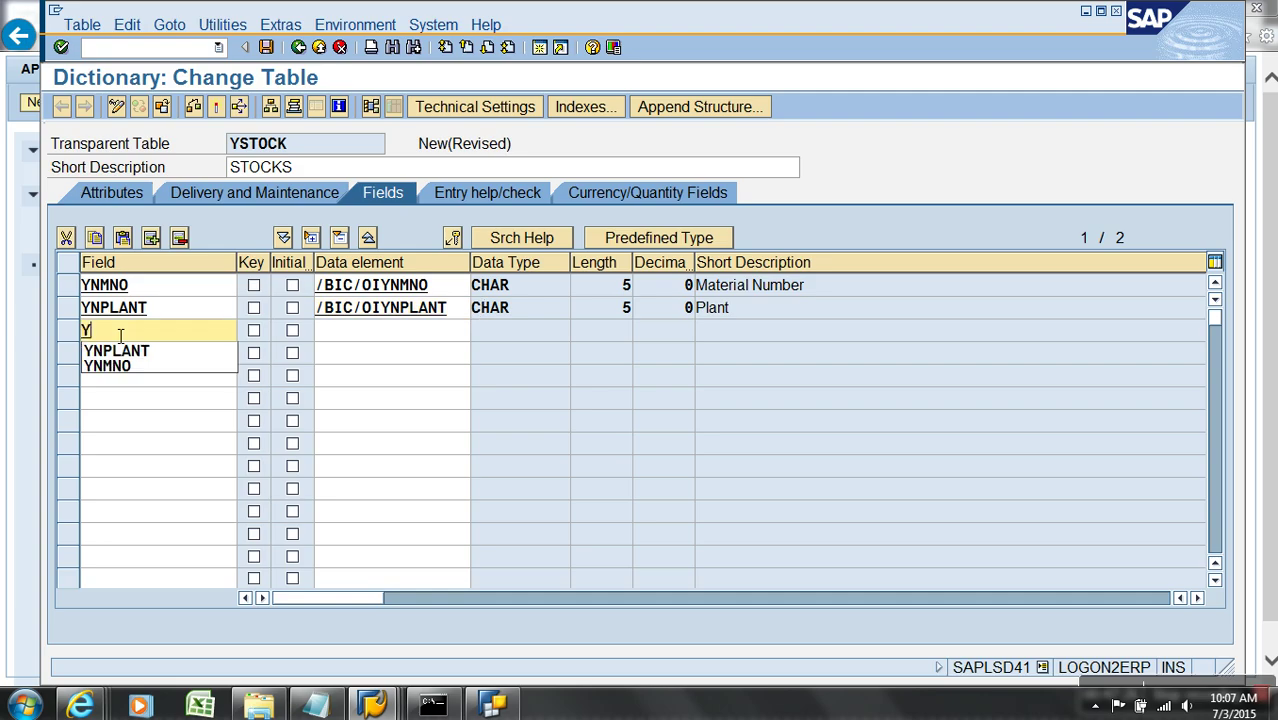
pyautogui.write('ST')
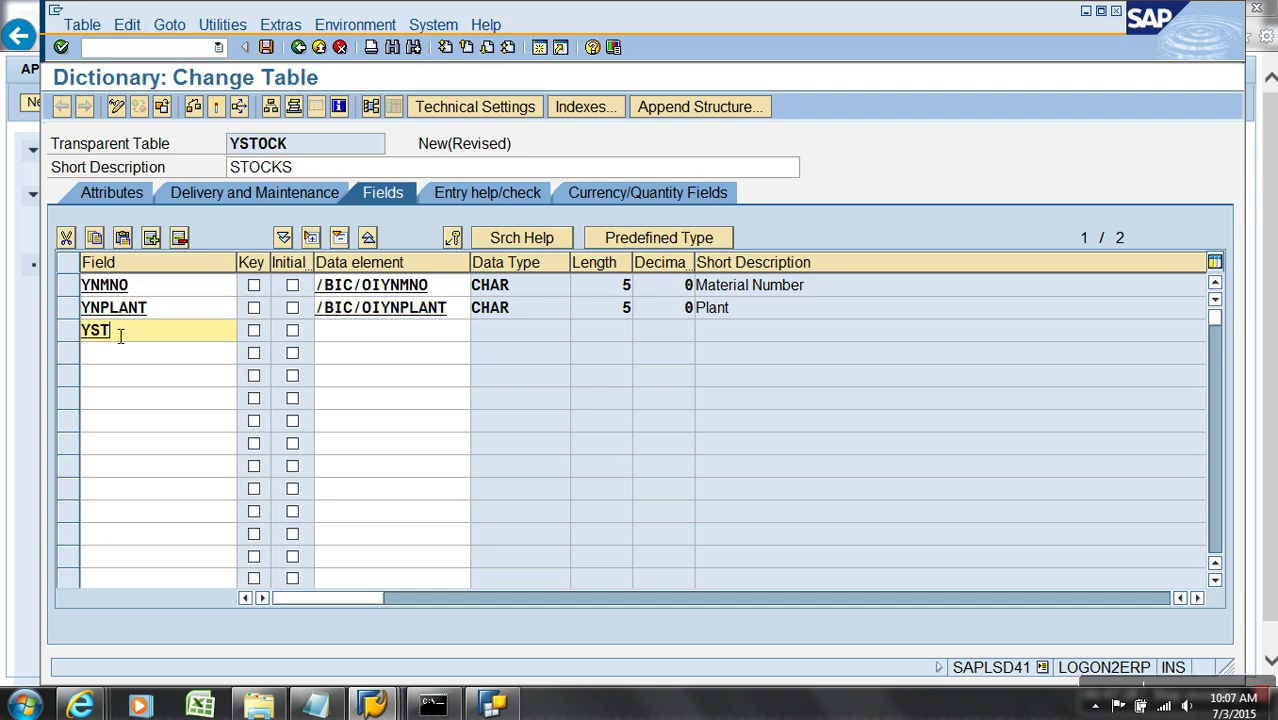
pyautogui.write('OCK')
pyautogui.press('Tab')
pyautogui.press('Tab')
pyautogui.press('Tab')
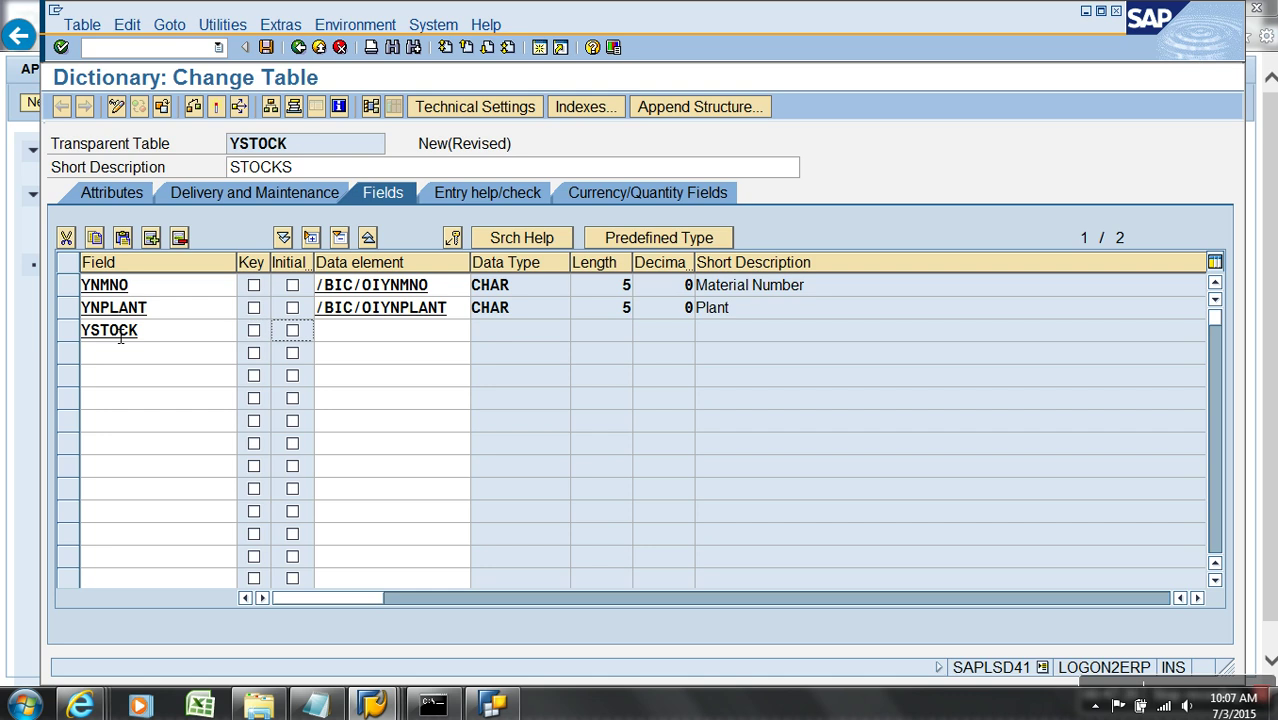
pyautogui.write('/')
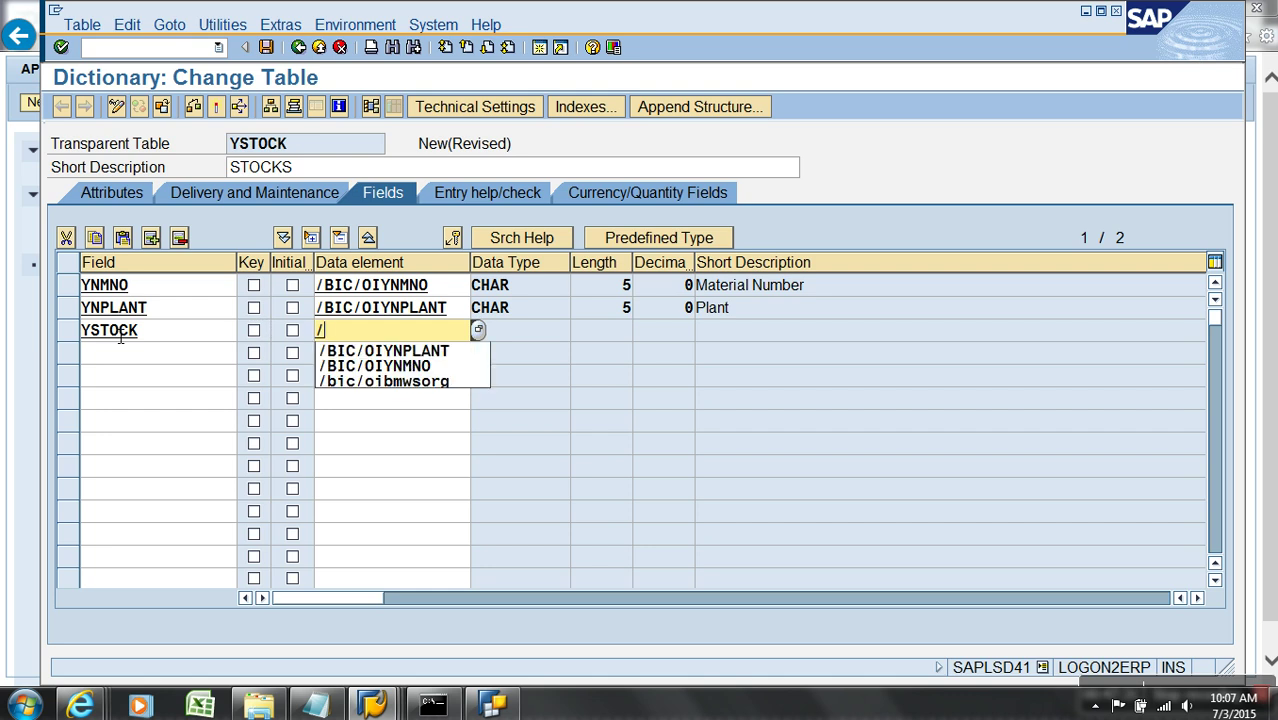
pyautogui.write('BIC/OIINFLOW')
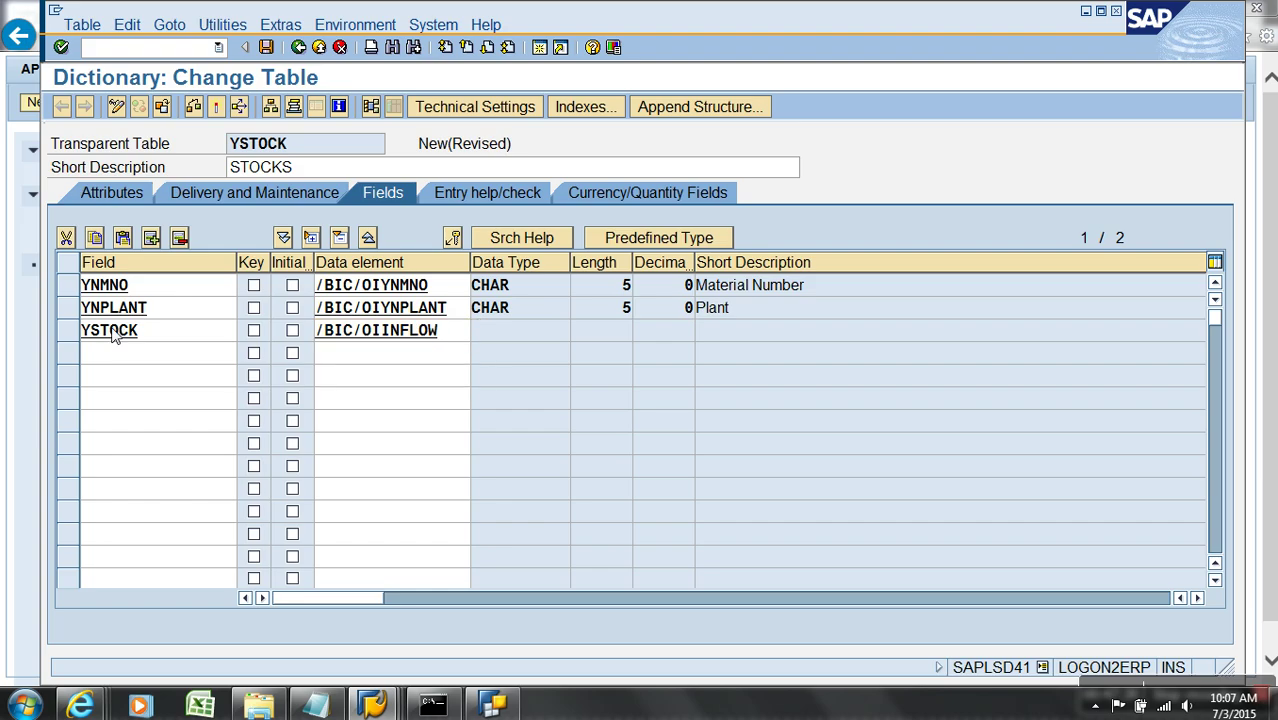
pyautogui.press('Return')
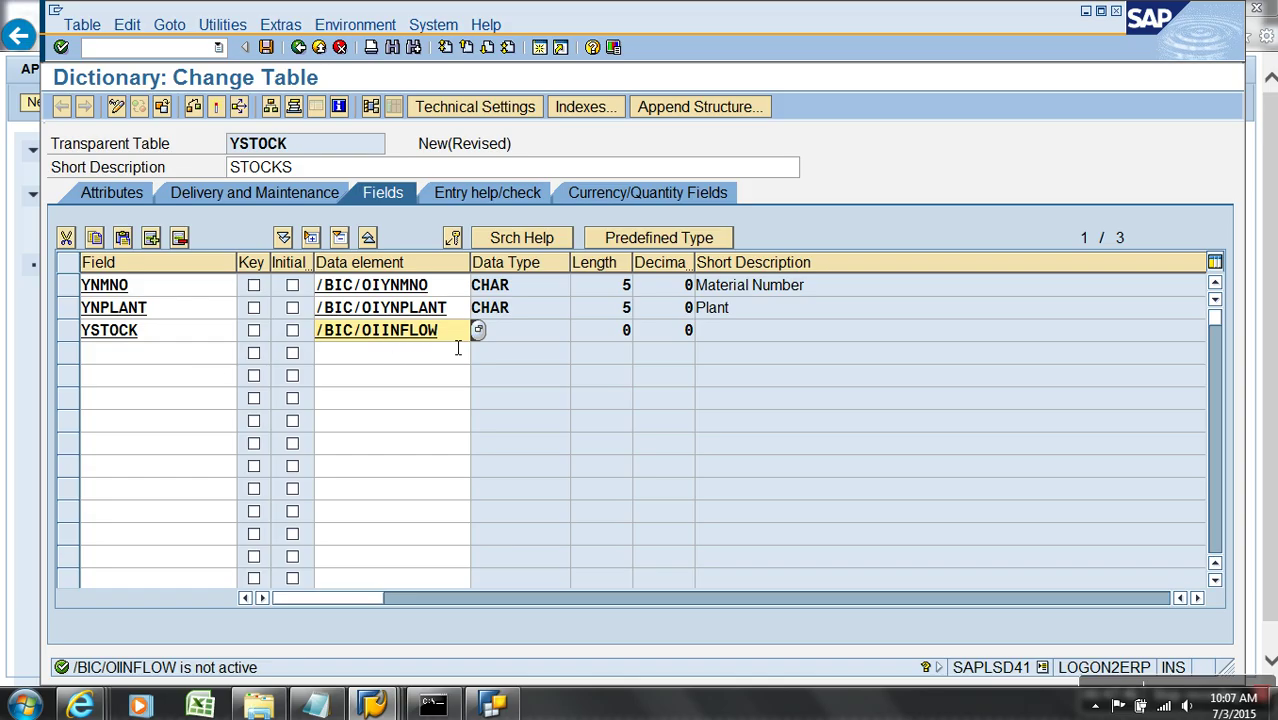
# Try data element /BIC/OIOUTFLOW for the YSTOCK field
pyautogui.press('BackSpace')
pyautogui.press('BackSpace')
pyautogui.press('BackSpace')
pyautogui.press('BackSpace')
pyautogui.press('BackSpace')
pyautogui.press('BackSpace')
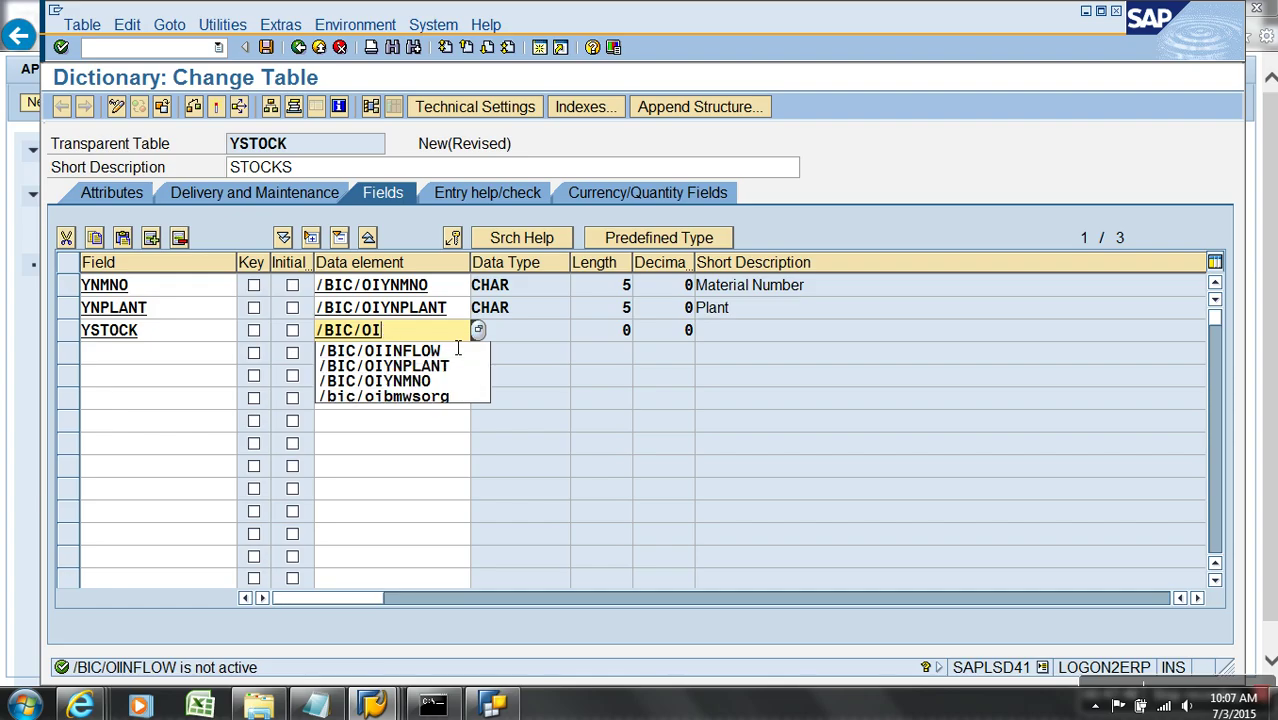
pyautogui.write('OUTFLOW')
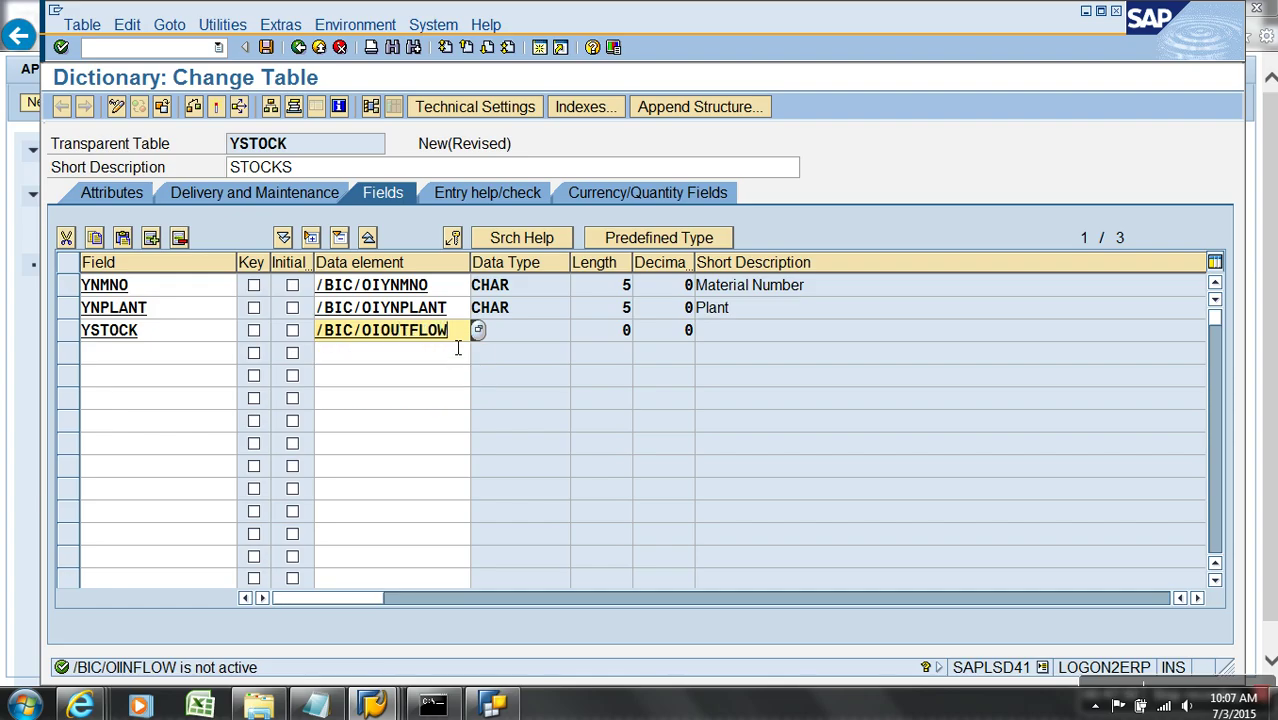
pyautogui.press('Return')
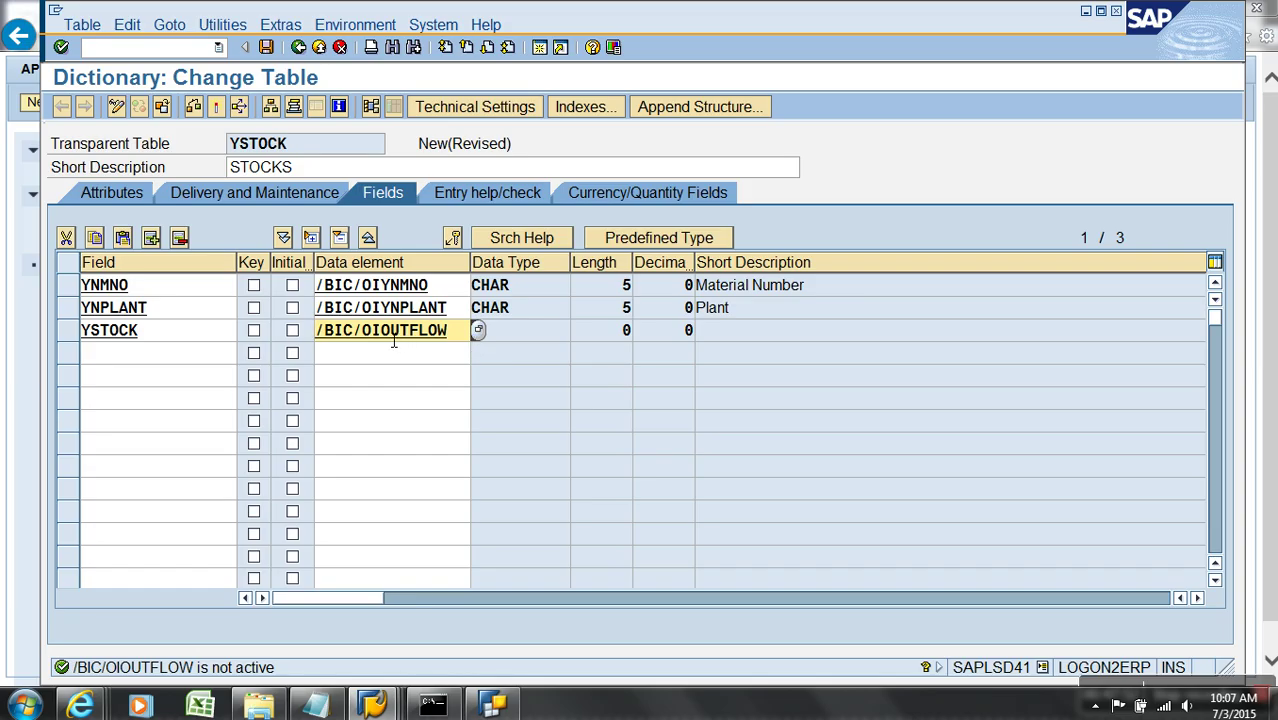
# Try INT5 as the data element of the YSTOCK field
pyautogui.moveTo(381, 339); pyautogui.dragTo(472, 330)
pyautogui.press('BackSpace')
pyautogui.press('BackSpace')
pyautogui.press('BackSpace')
pyautogui.press('BackSpace')
pyautogui.press('BackSpace')
pyautogui.press('BackSpace')
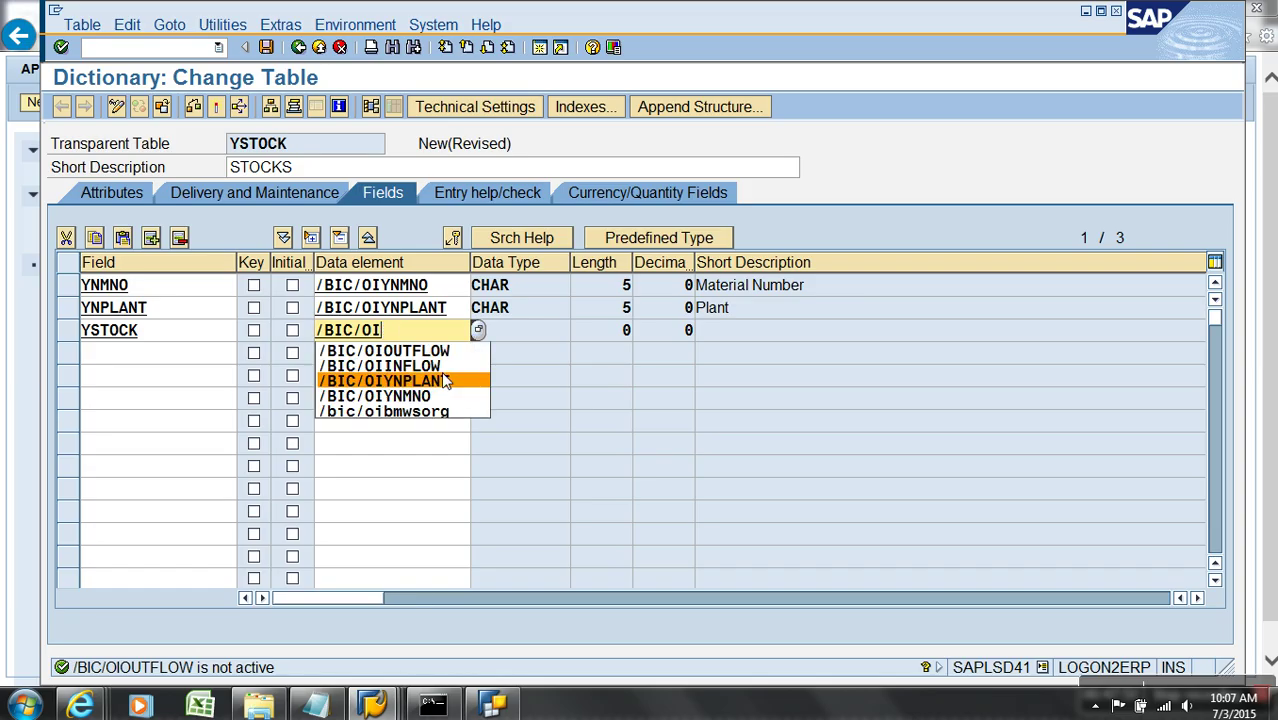
pyautogui.press('BackSpace')
pyautogui.press('BackSpace')
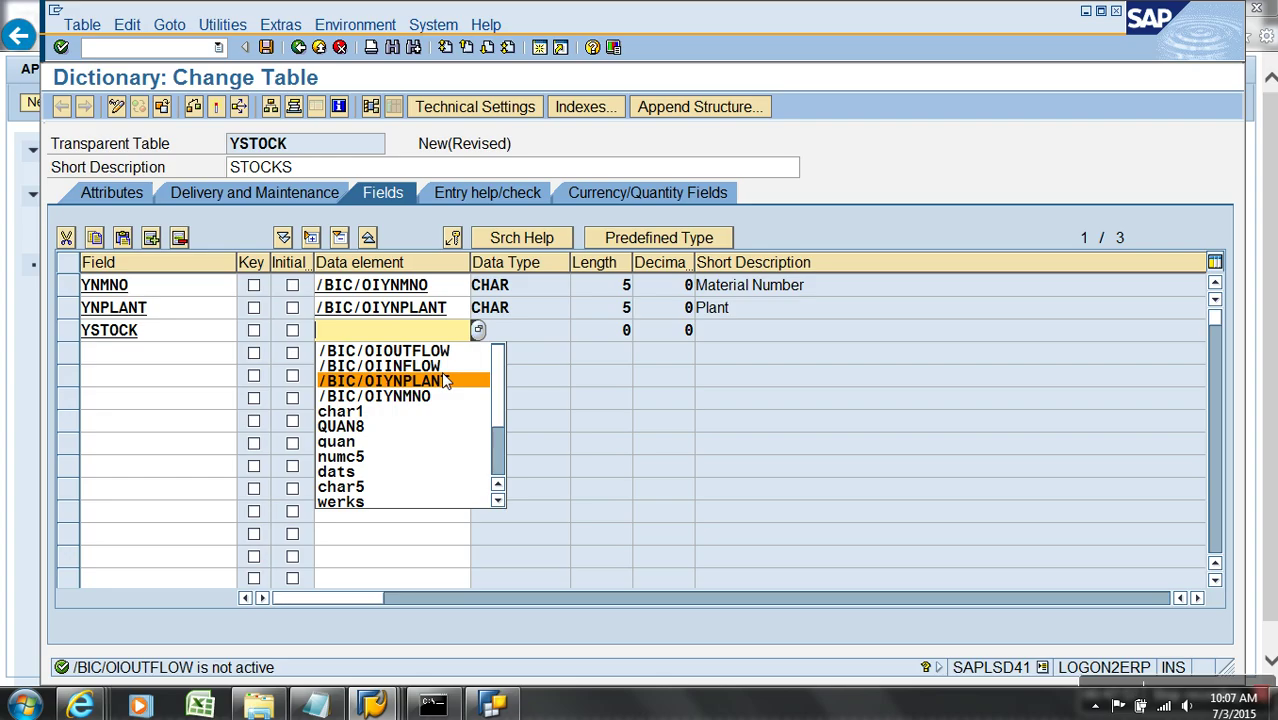
pyautogui.write('INT')
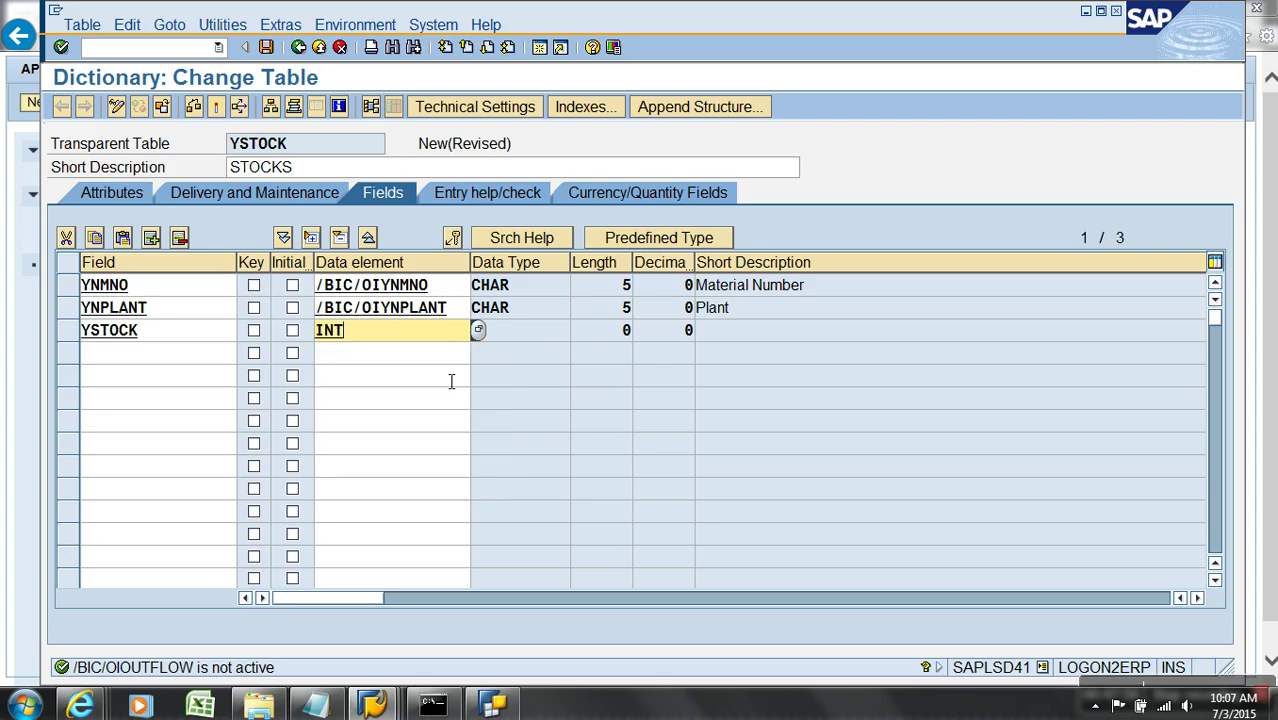
pyautogui.write('5')
pyautogui.press('Return')
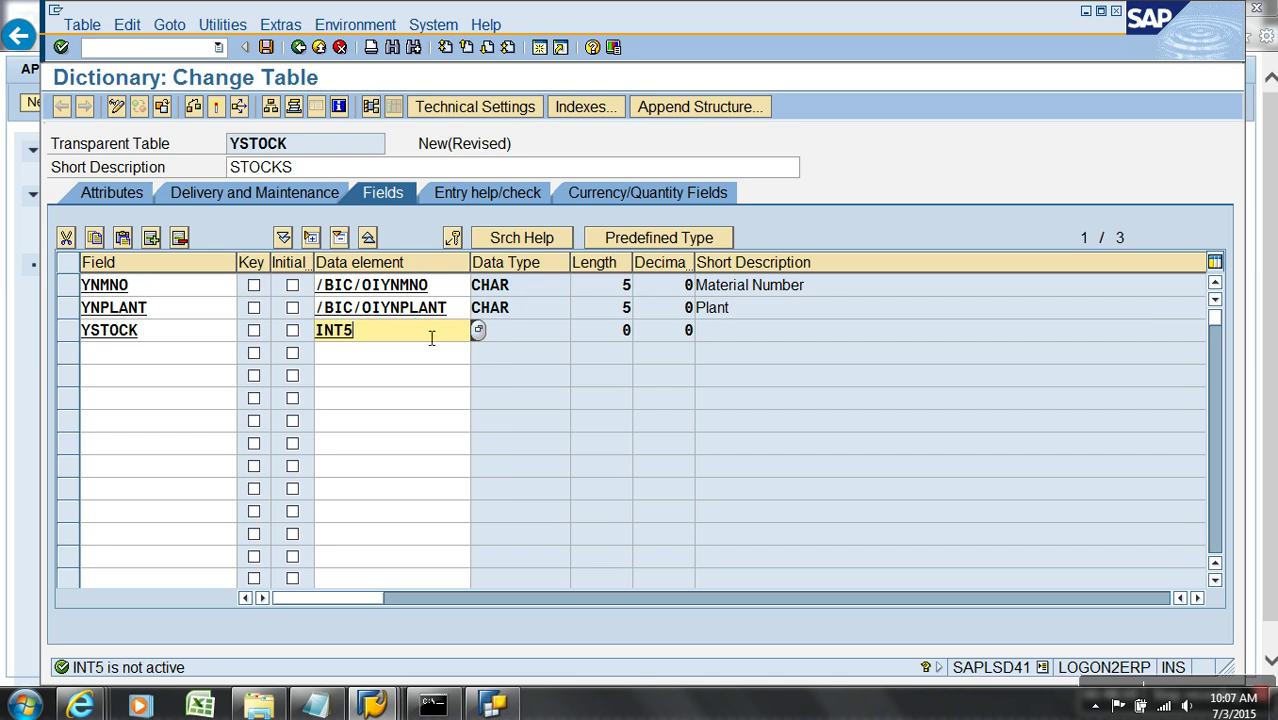
# Clear the YSTOCK field's data element and define the field with predefined type INT4 and short description Stock
pyautogui.press('BackSpace')
pyautogui.press('BackSpace')
pyautogui.press('BackSpace')
pyautogui.press('BackSpace')
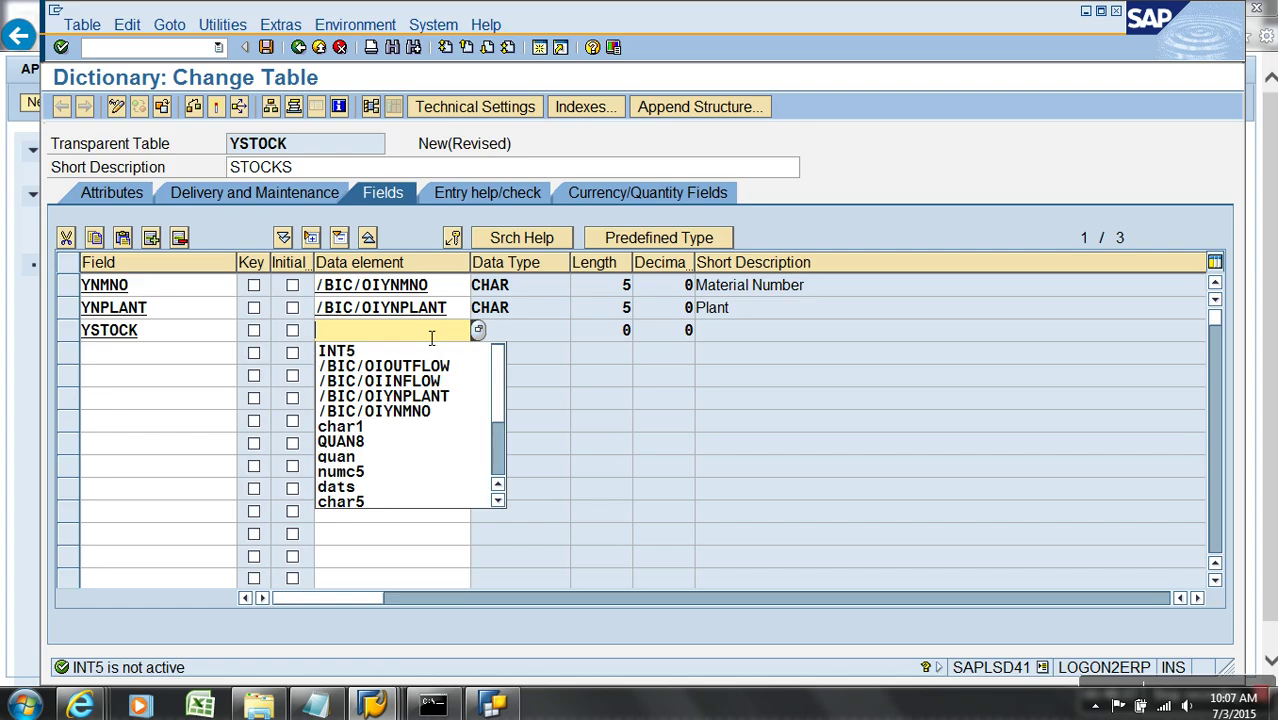
pyautogui.click(514, 332)
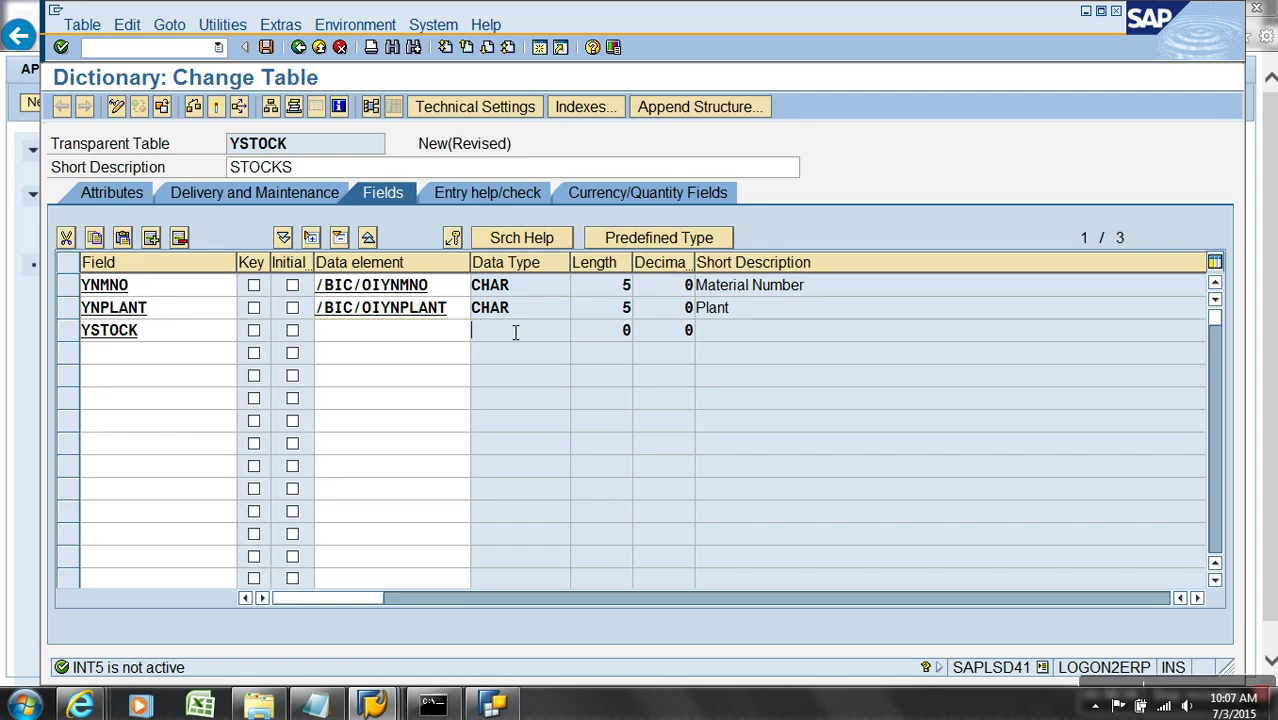
pyautogui.click(618, 240)
pyautogui.write('INT')
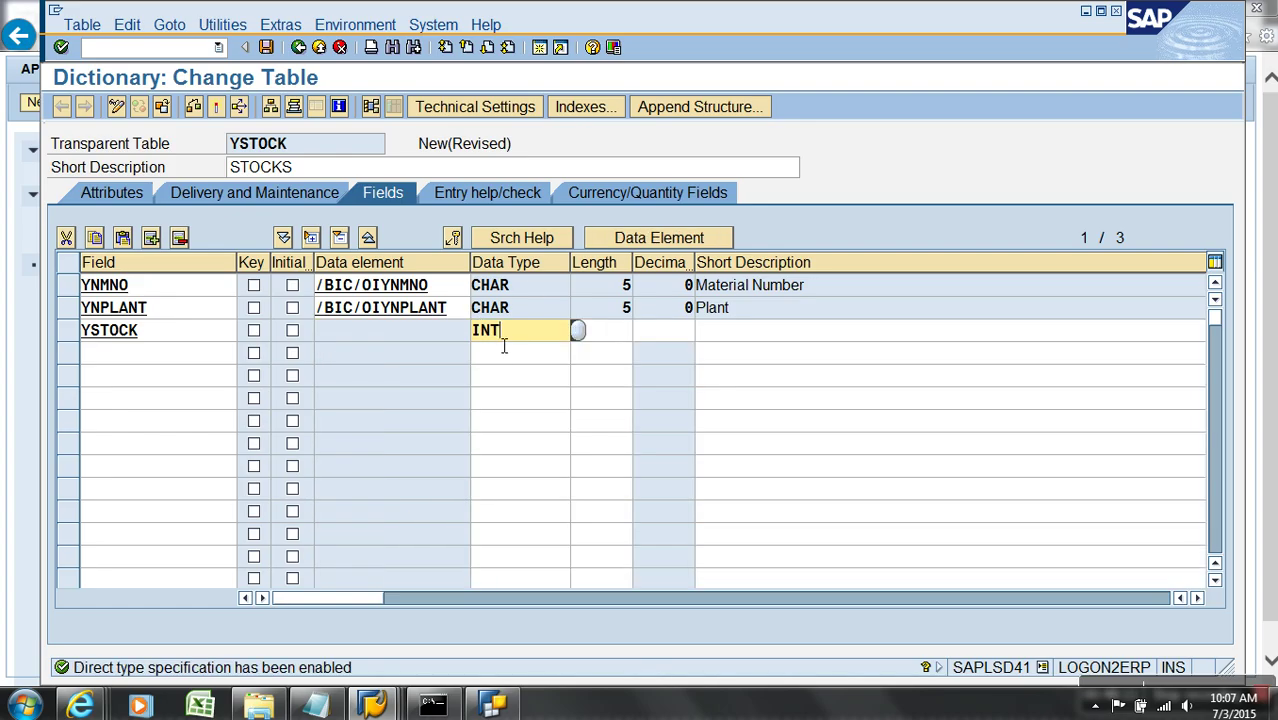
pyautogui.write('4')
pyautogui.press('Return')
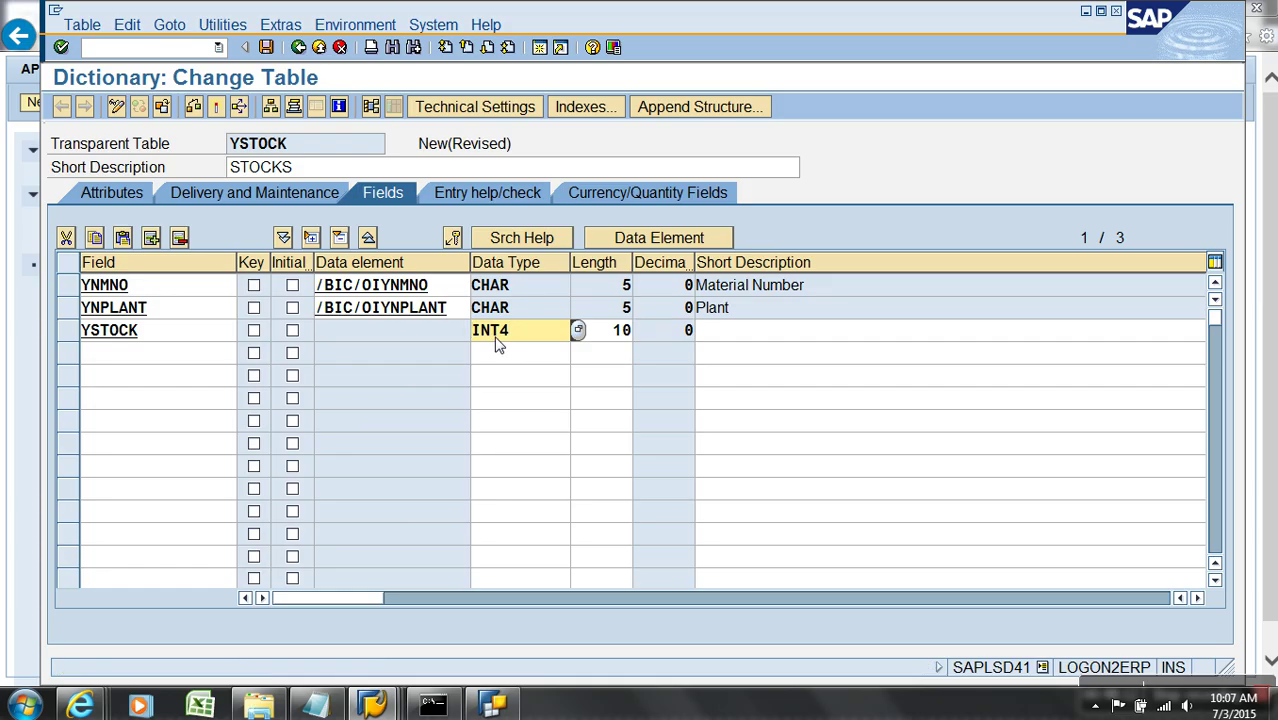
pyautogui.click(794, 338)
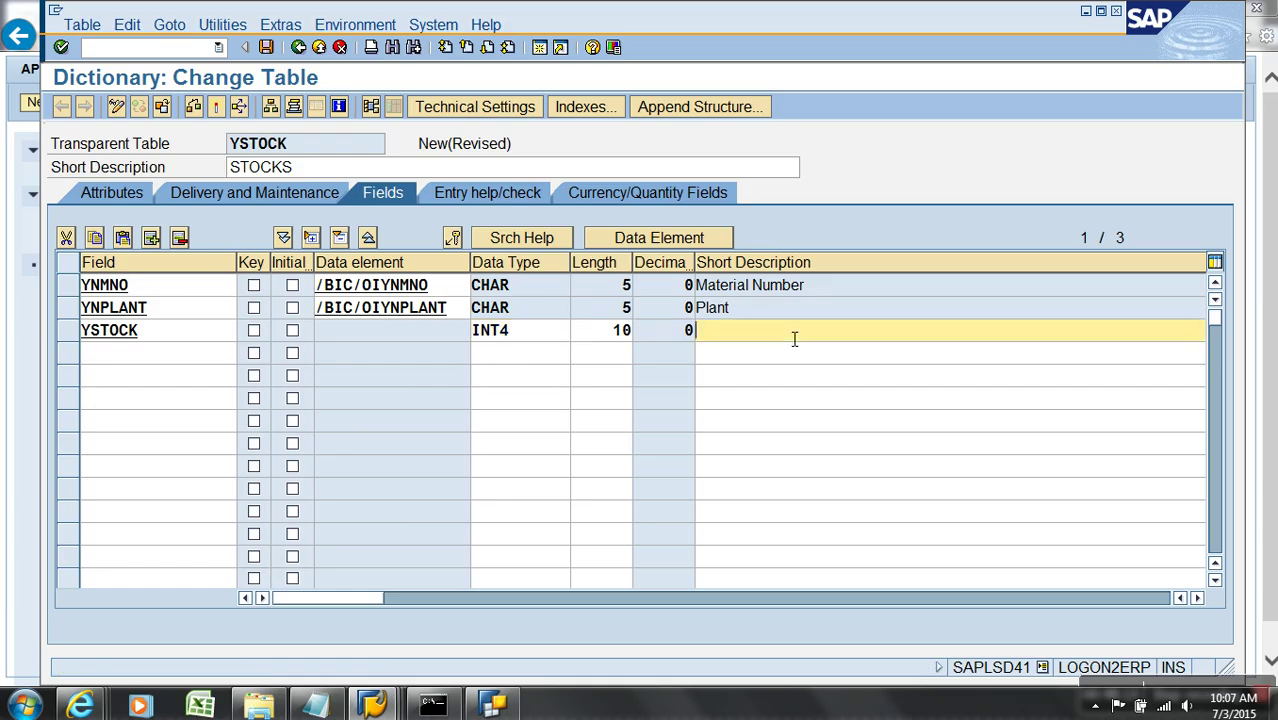
pyautogui.write('Stock')
# Mark YNMNO and YNPLANT as key fields with initial values
pyautogui.click(253, 285)
pyautogui.click(253, 307)
pyautogui.click(292, 285)
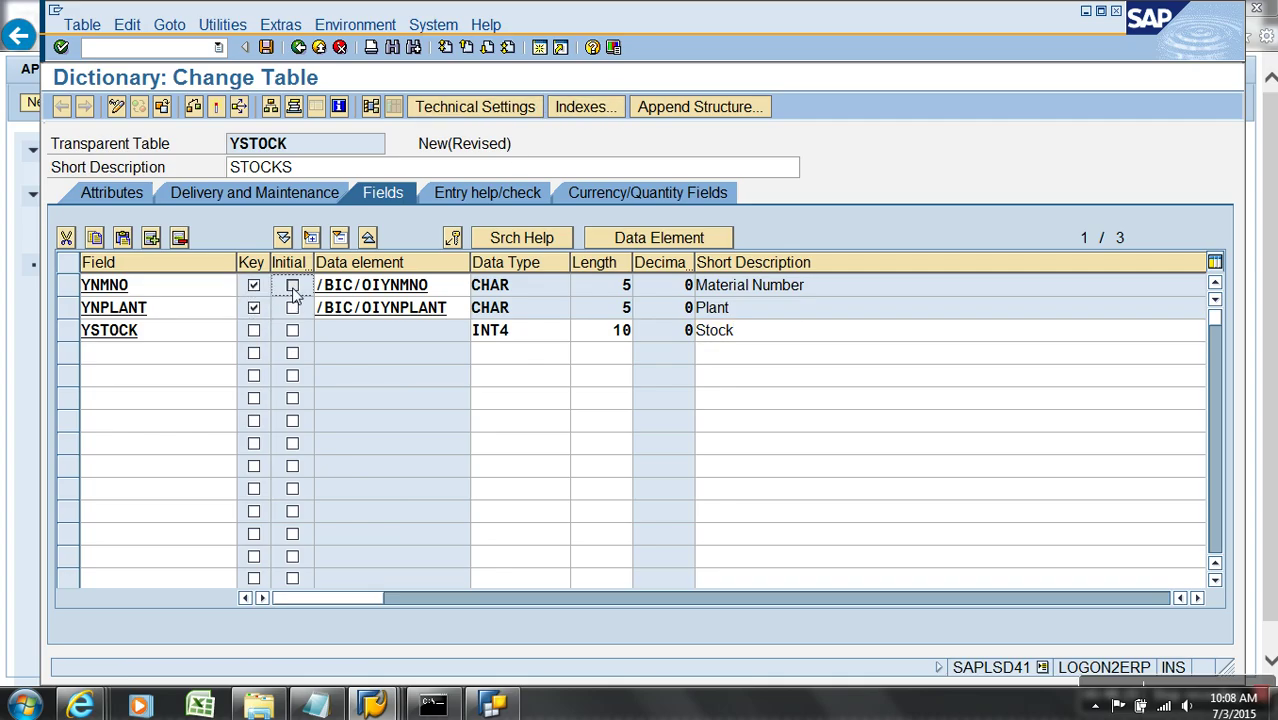
# Save the YSTOCK table as a local object and open its technical settings
pyautogui.click(475, 106)
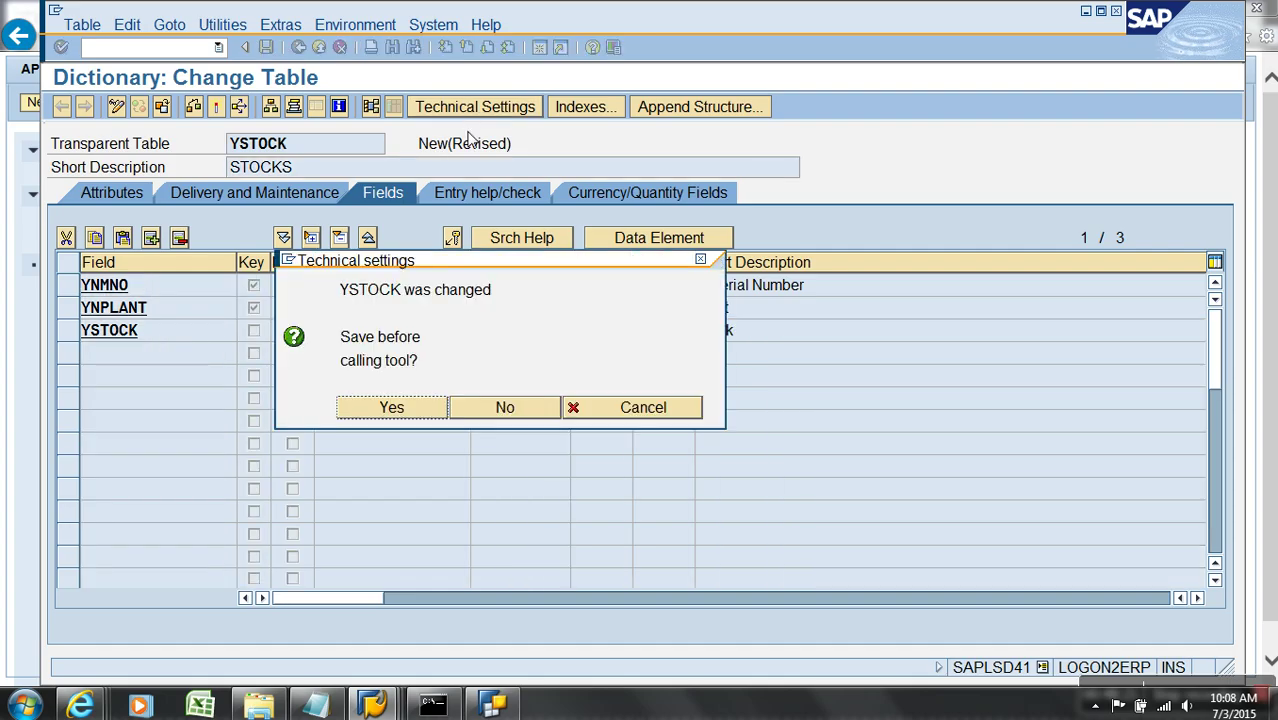
pyautogui.click(395, 407)
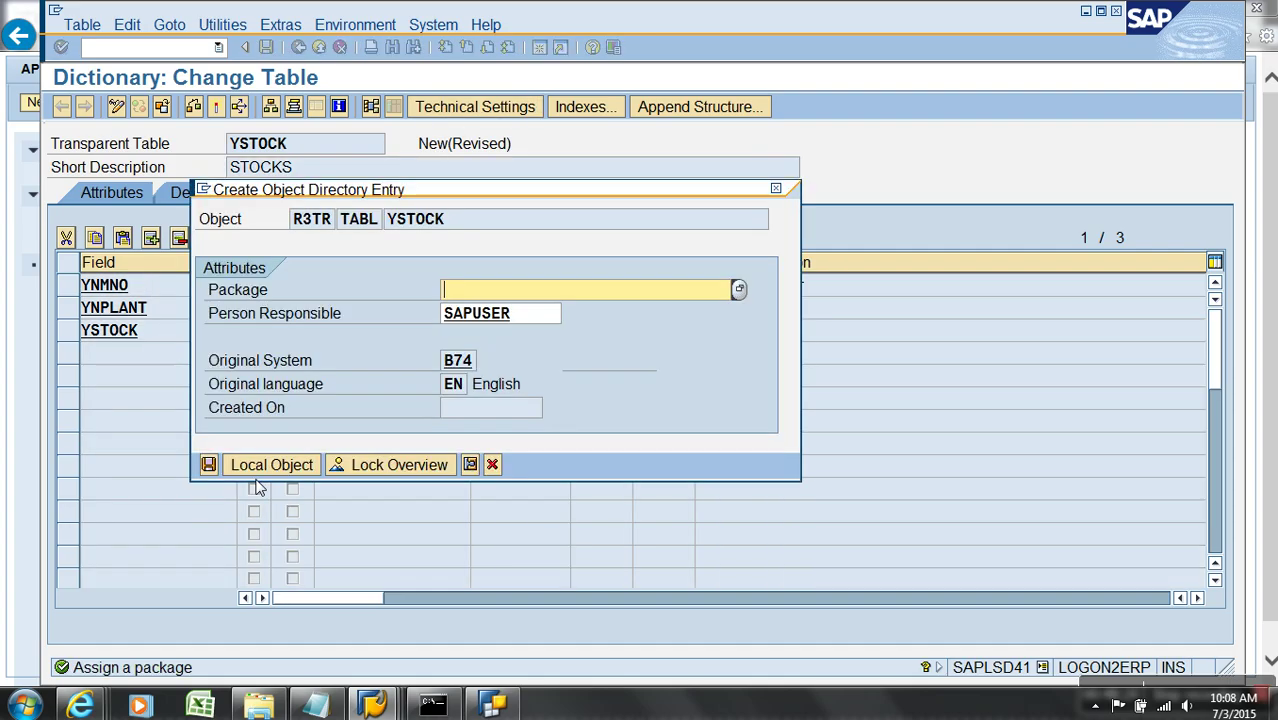
pyautogui.click(257, 475)
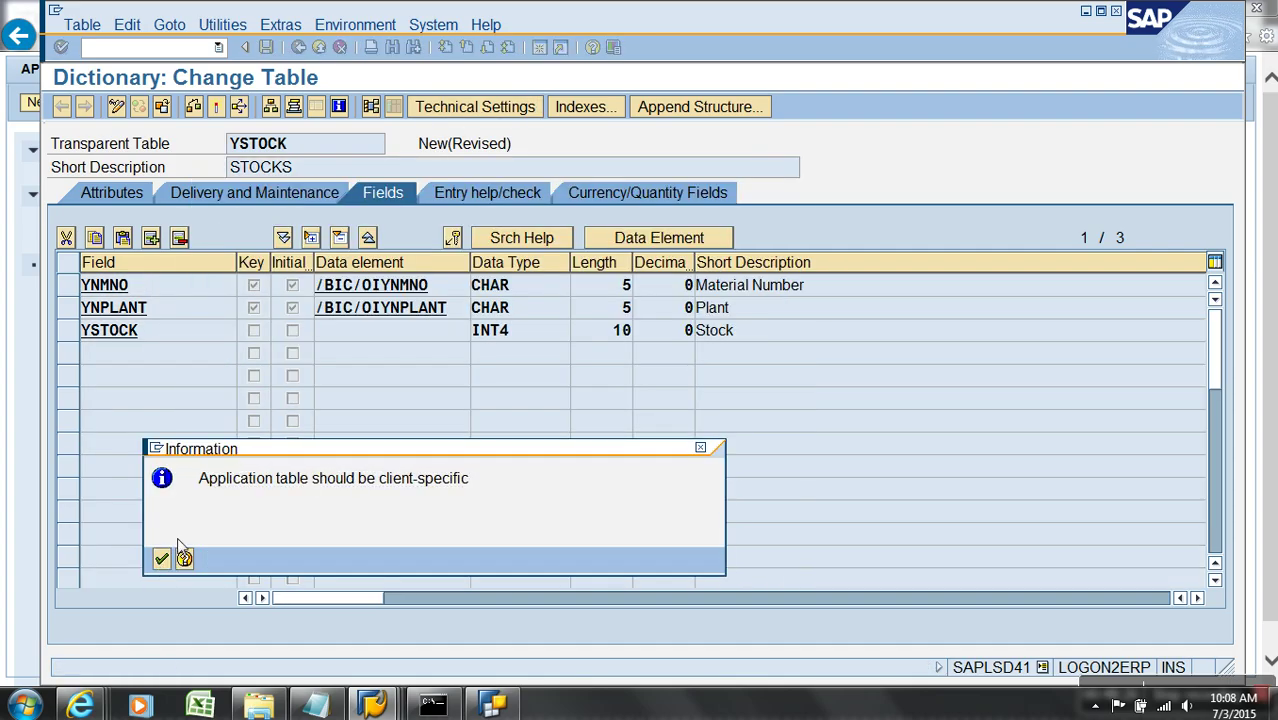
pyautogui.click(165, 552)
# Set data class APPL0 and size category 0, save the technical settings and return to the table definition
pyautogui.click(308, 332)
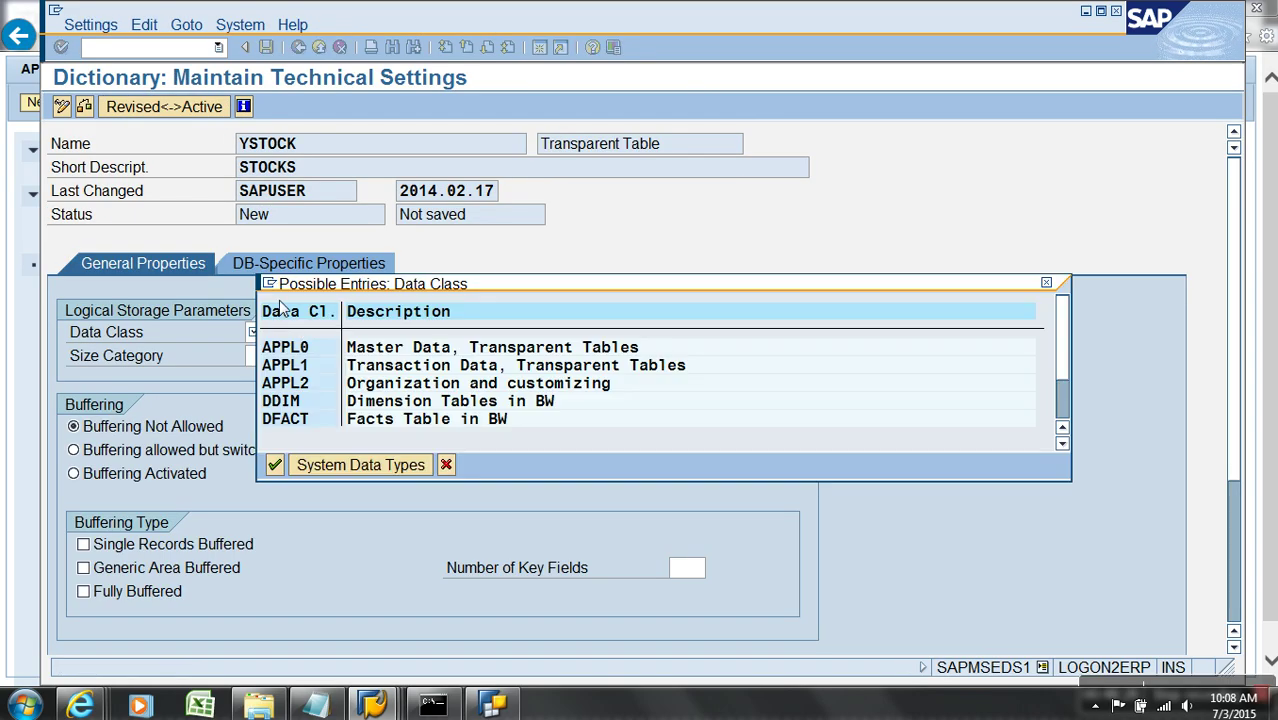
pyautogui.doubleClick(323, 349)
pyautogui.click(280, 352)
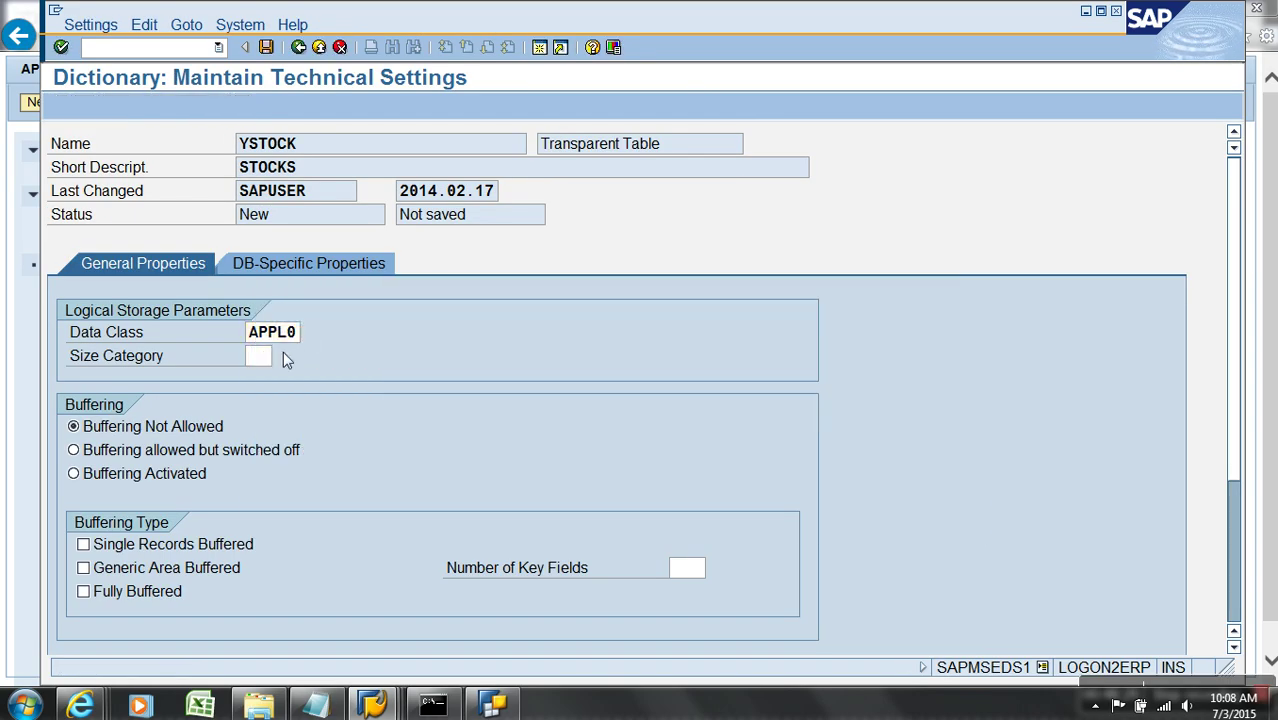
pyautogui.click(283, 351)
pyautogui.doubleClick(290, 347)
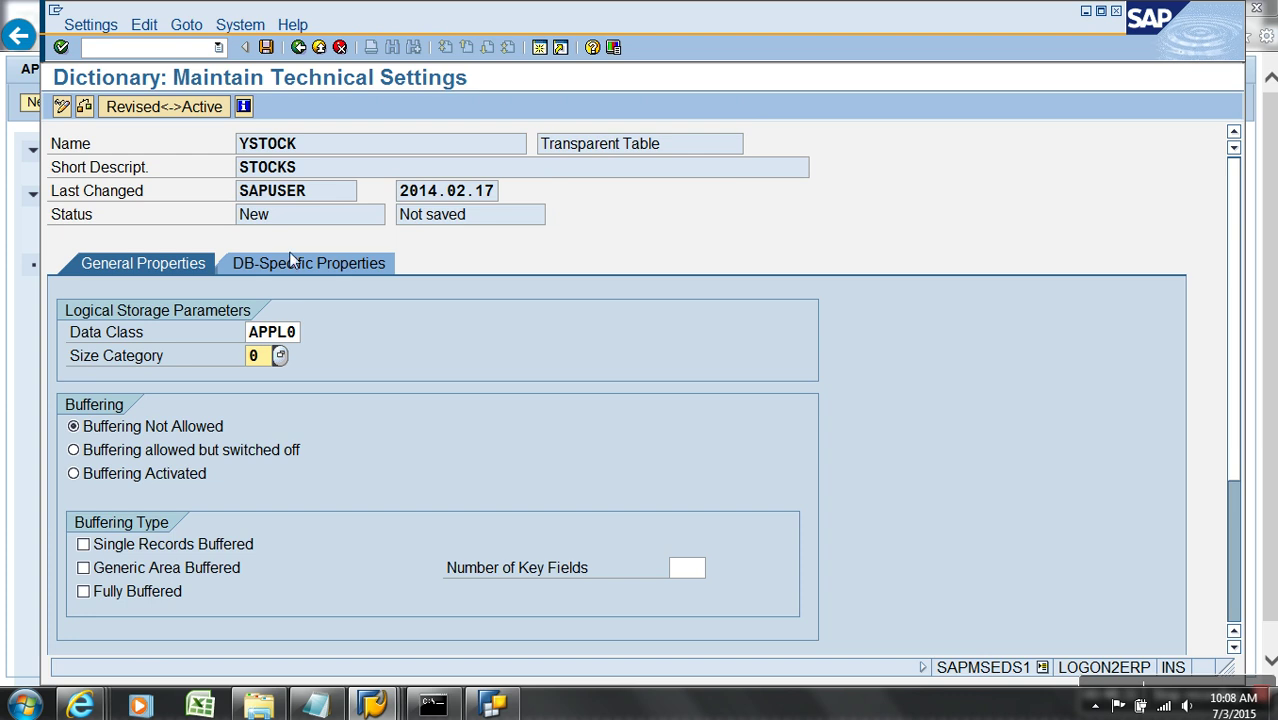
pyautogui.click(266, 47)
pyautogui.click(298, 47)
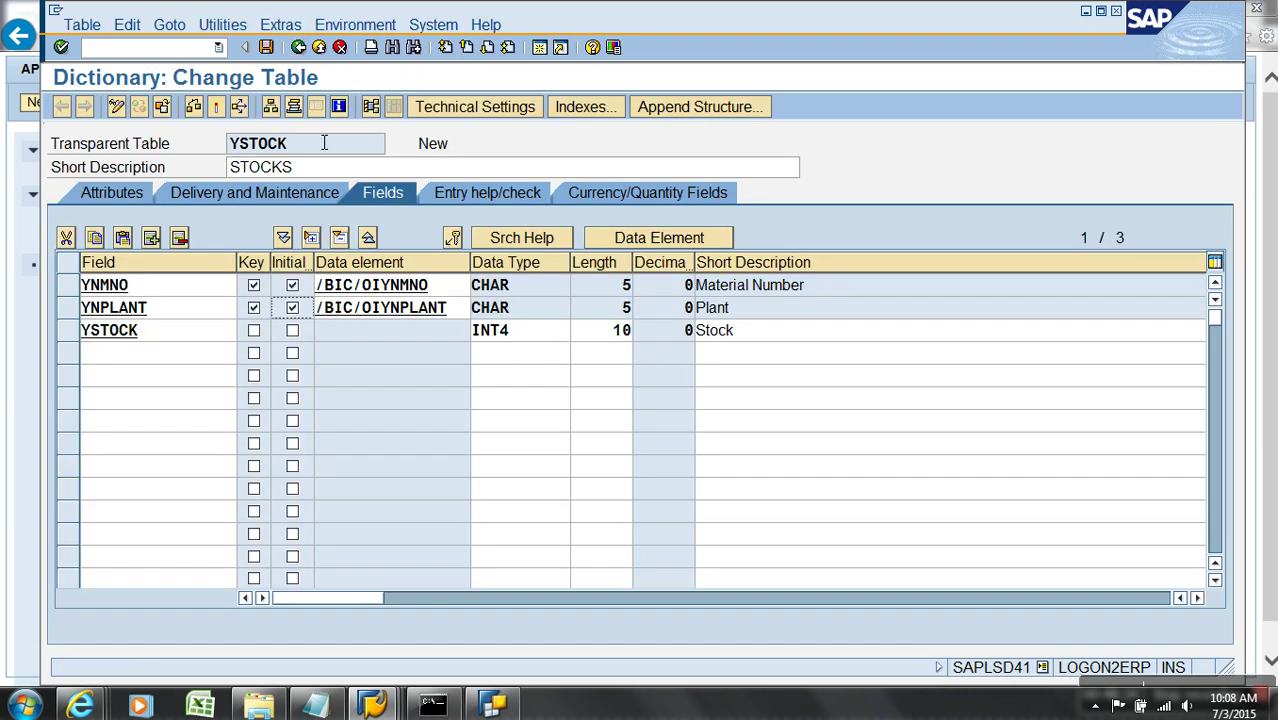
# Activate the YSTOCK table and review its activation log
pyautogui.click(228, 107)
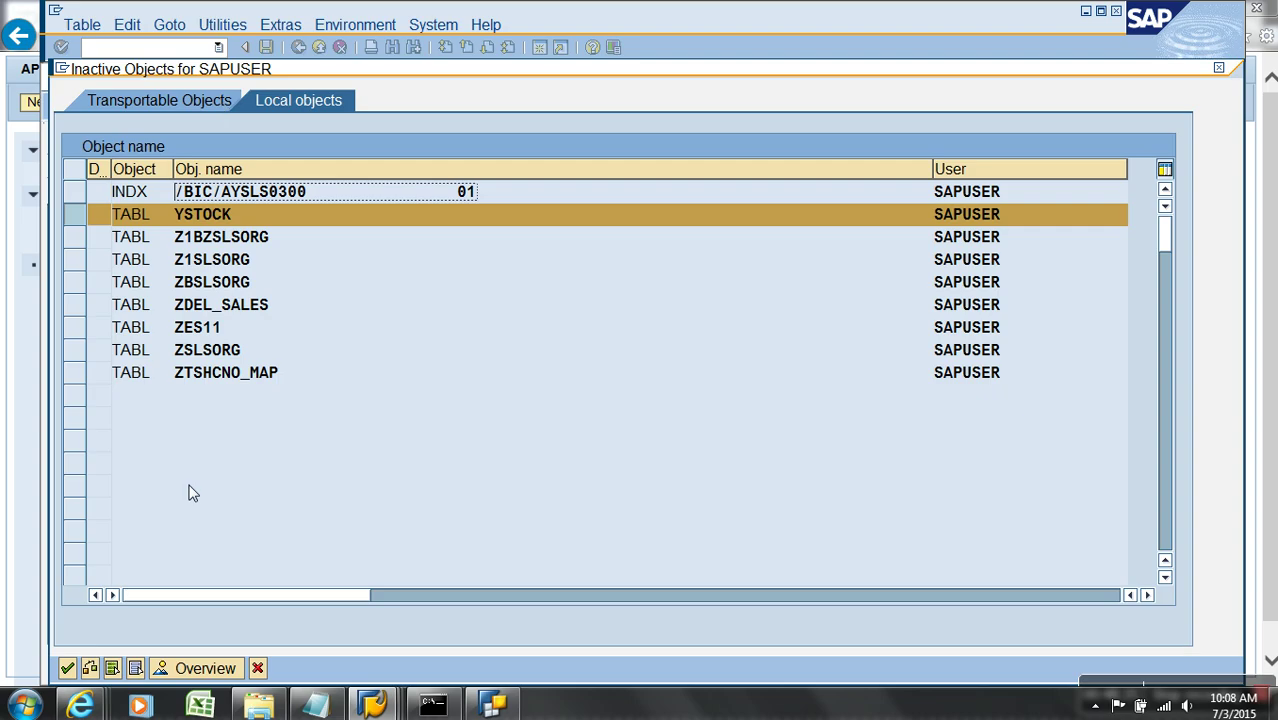
pyautogui.press('Return')
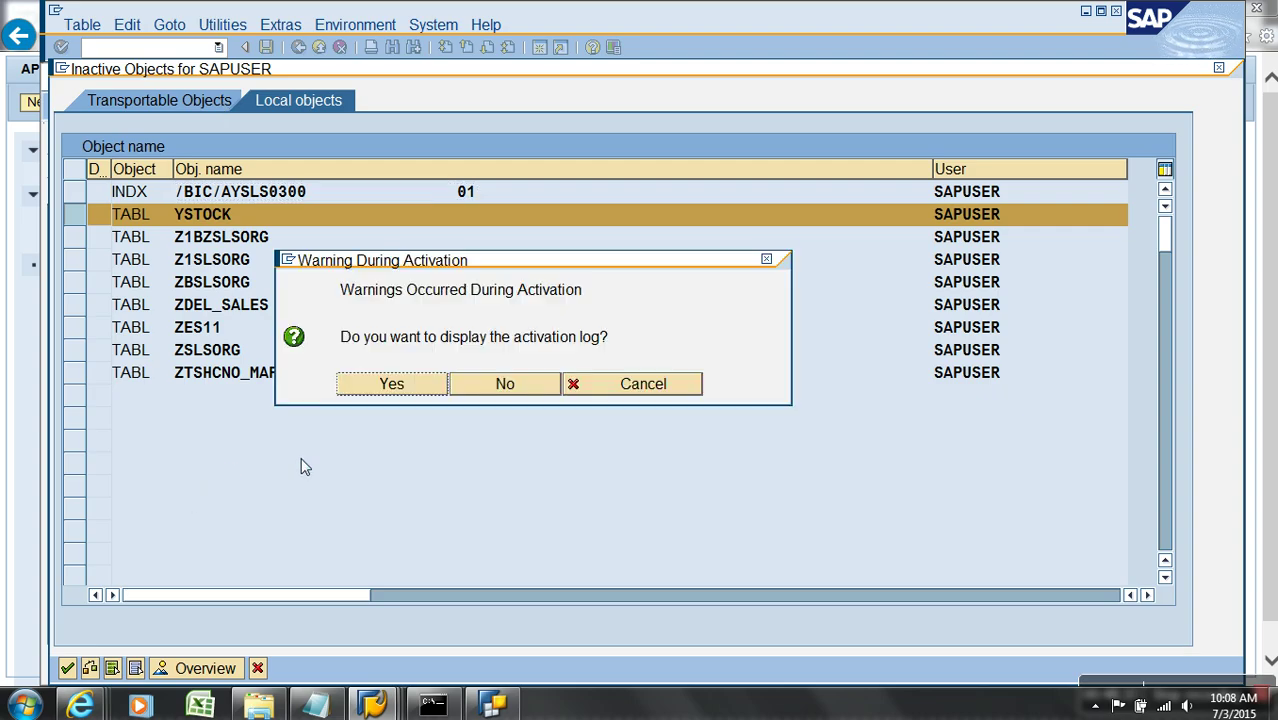
pyautogui.click(376, 390)
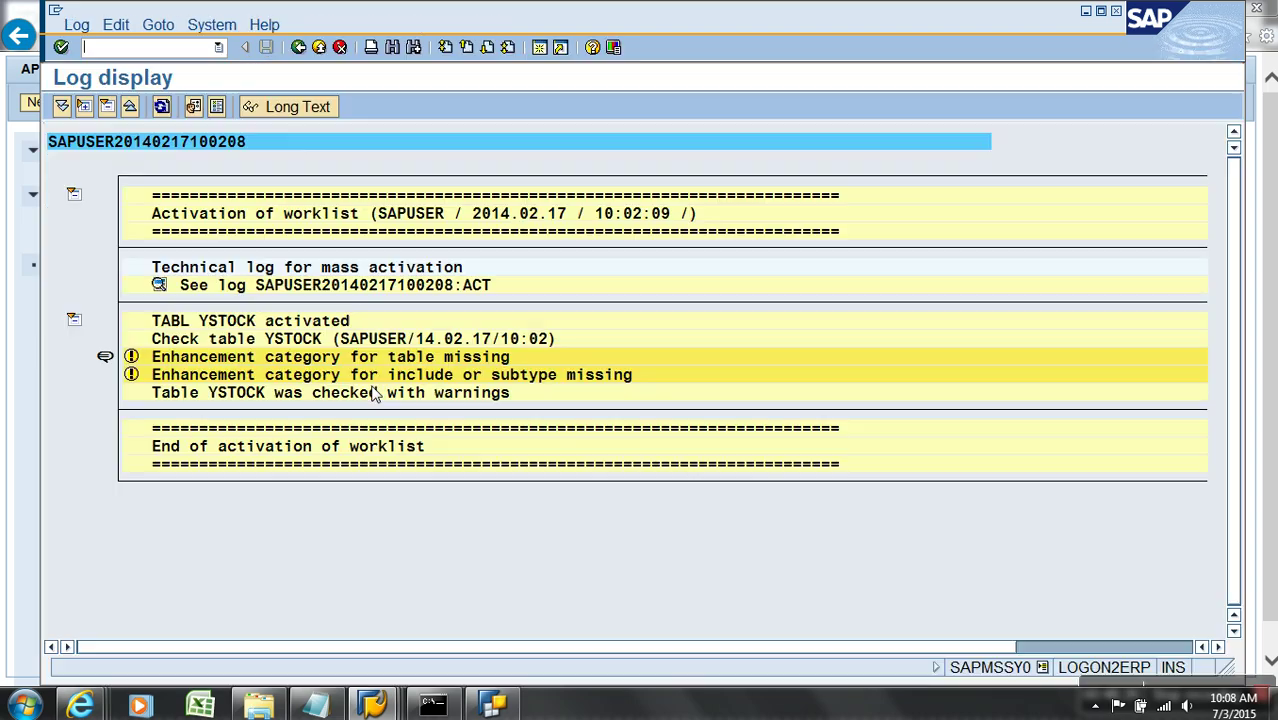
pyautogui.click(300, 47)
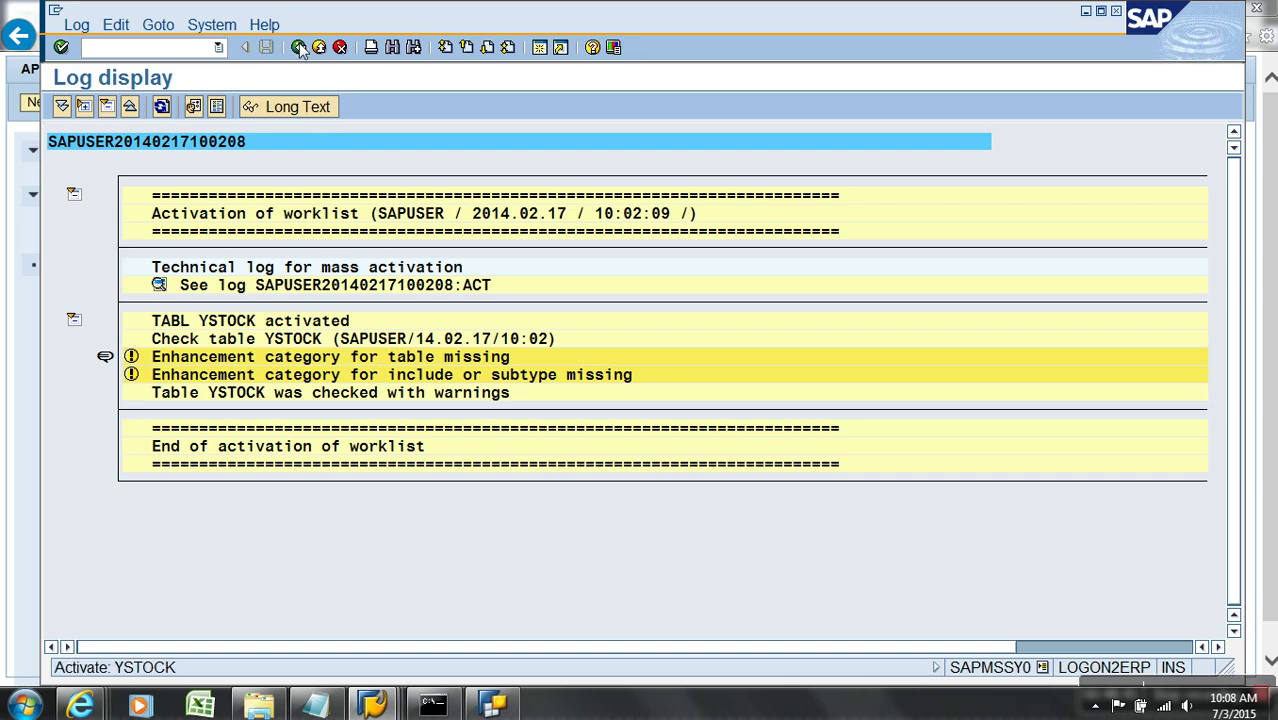
# Create and save a YSTOCK table entry with material number M1, plant P1 and stock 55
pyautogui.click(222, 24)
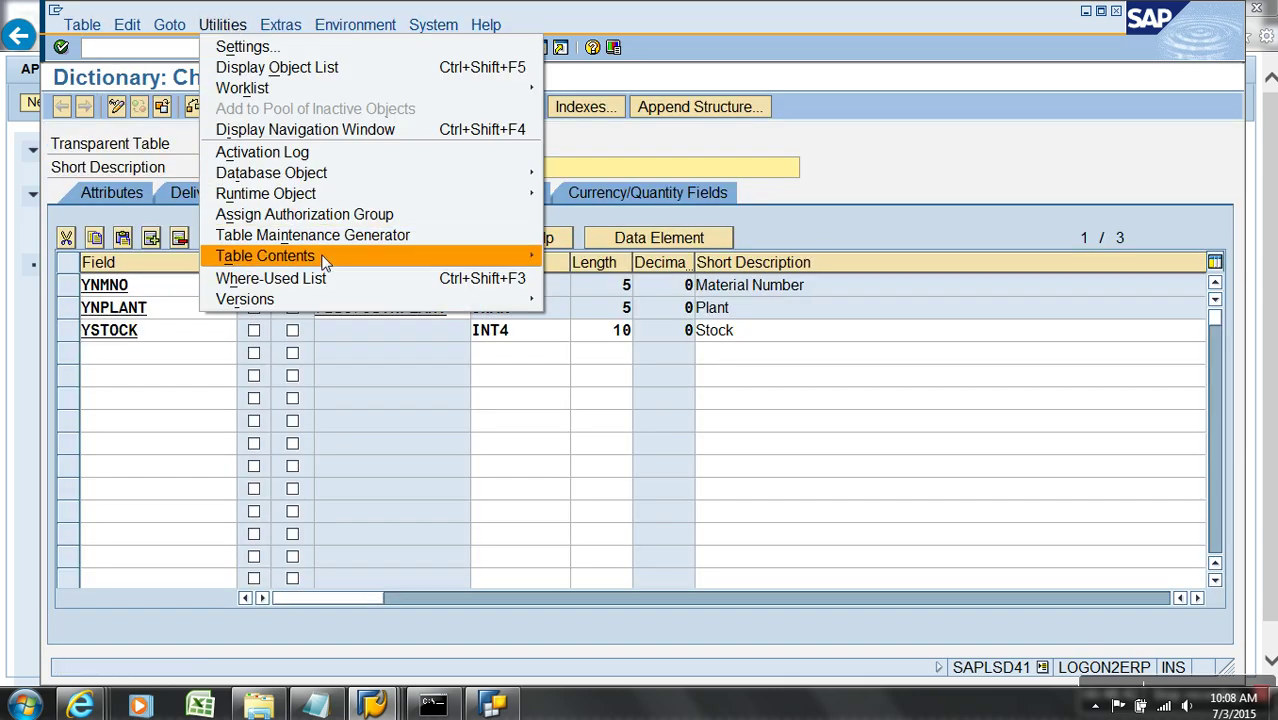
pyautogui.moveTo(508, 256)
pyautogui.click(566, 277)
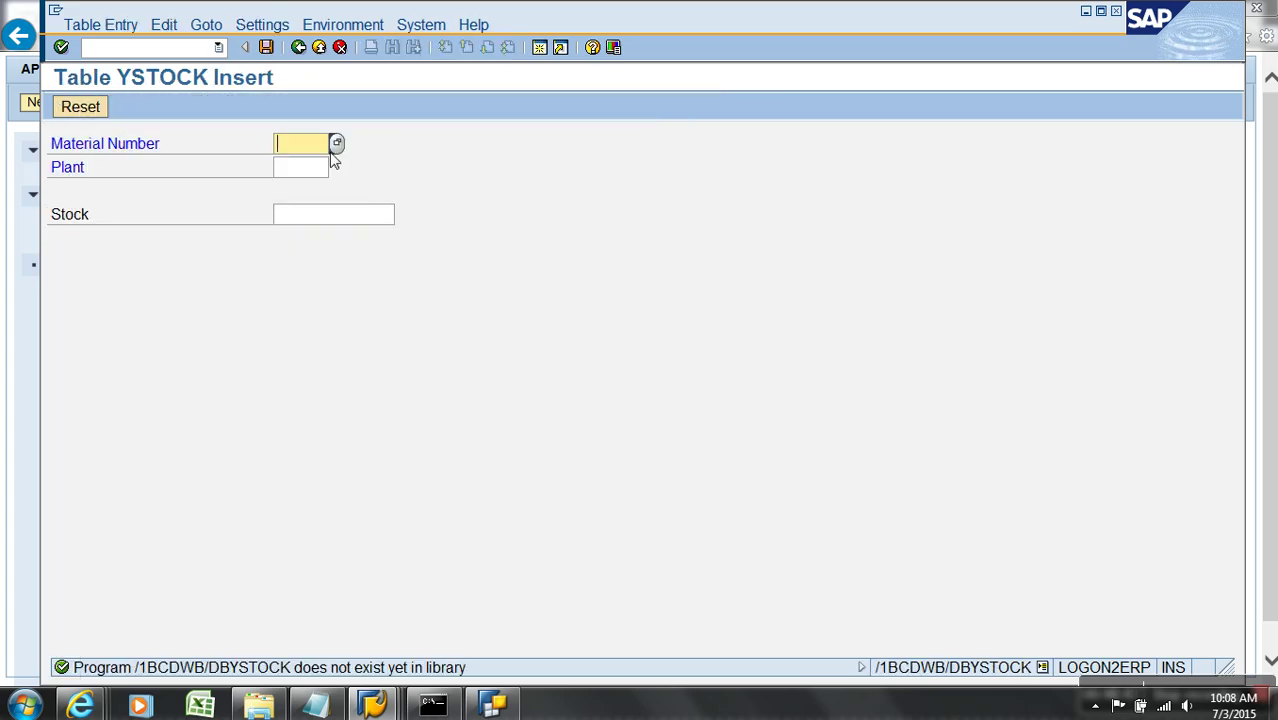
pyautogui.write('M1')
pyautogui.press('Tab')
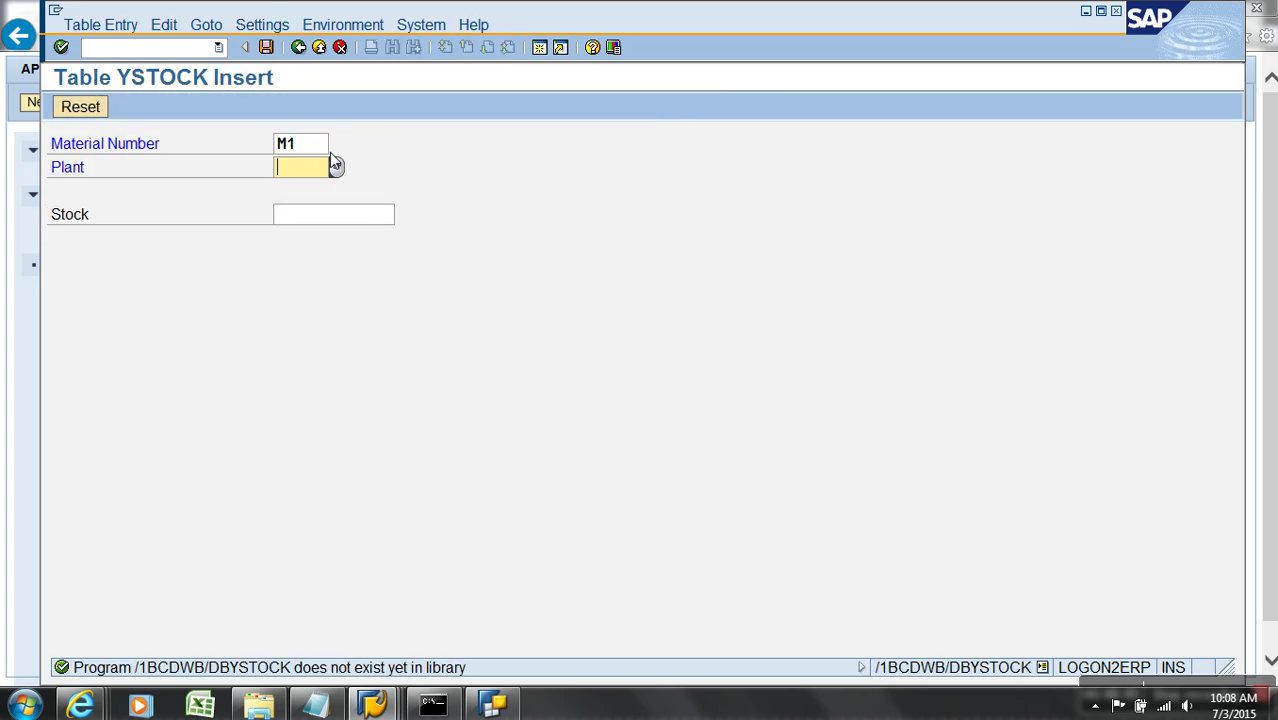
pyautogui.write('P1')
pyautogui.press('Tab')
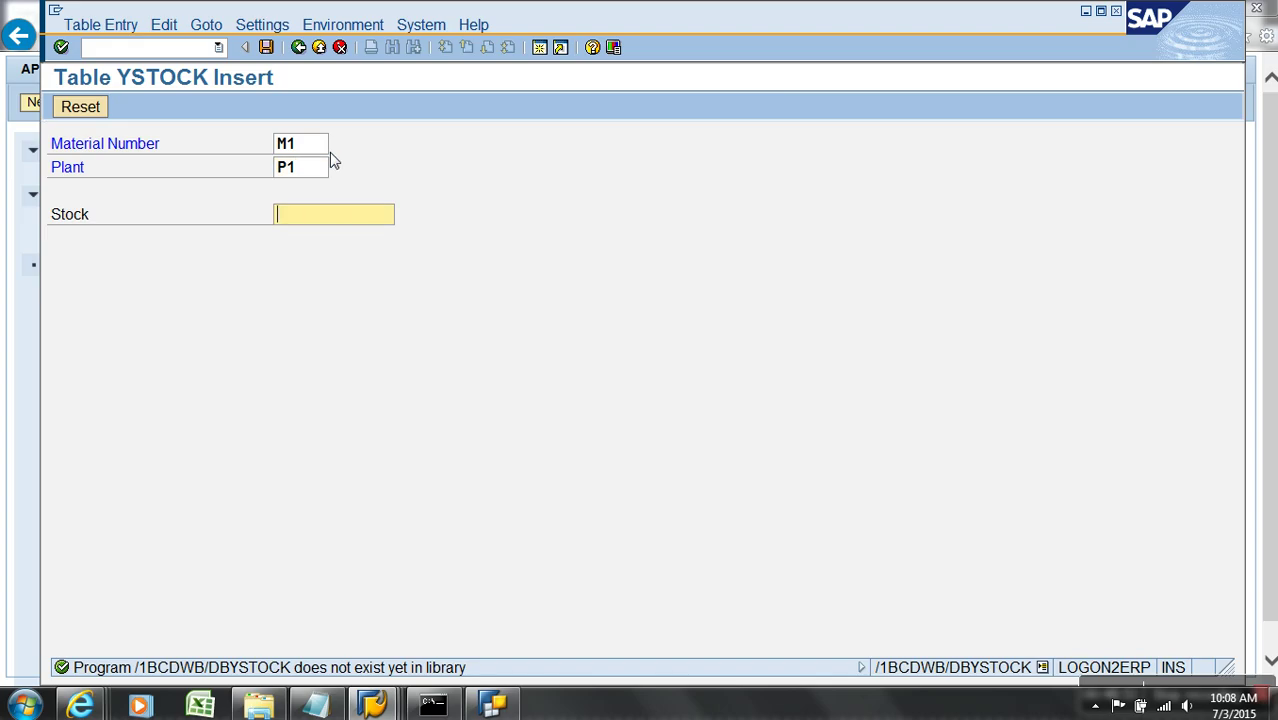
pyautogui.write('55')
pyautogui.click(266, 47)
# Switch to the ZAPDDEMAND analysis process and add a database table data source that reads YSTOCK
pyautogui.moveTo(372, 705)
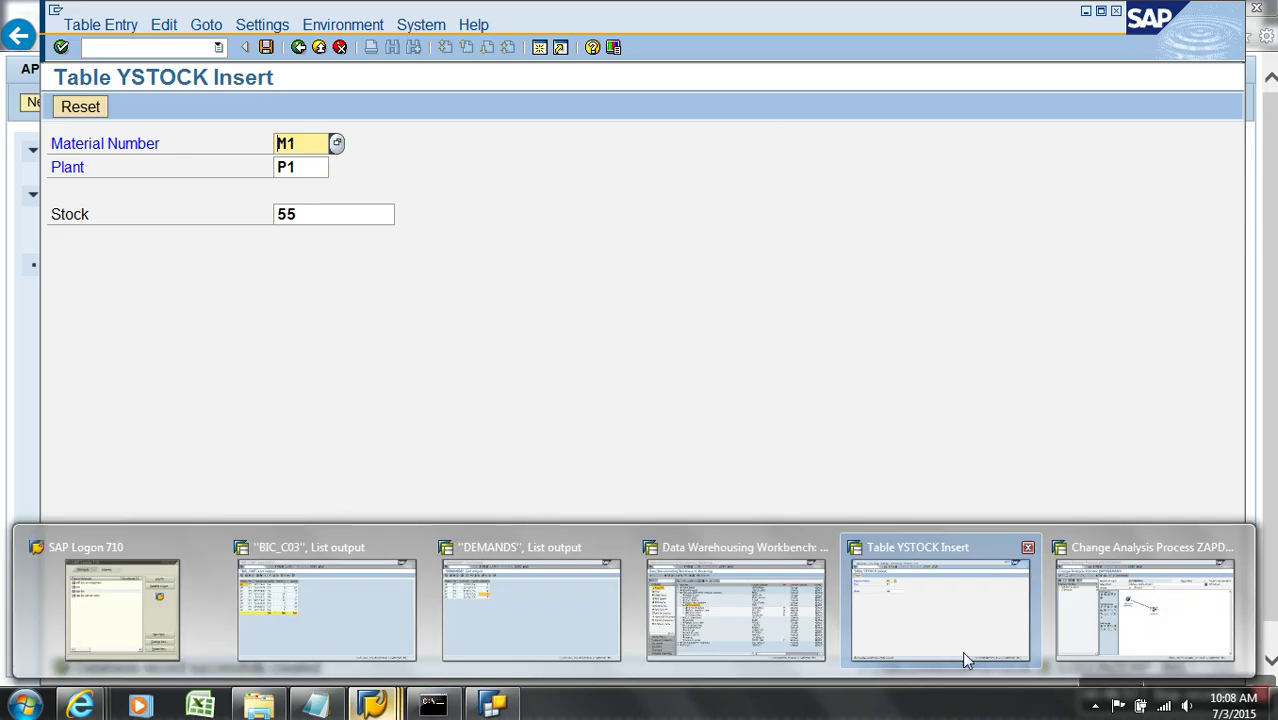
pyautogui.click(1150, 640)
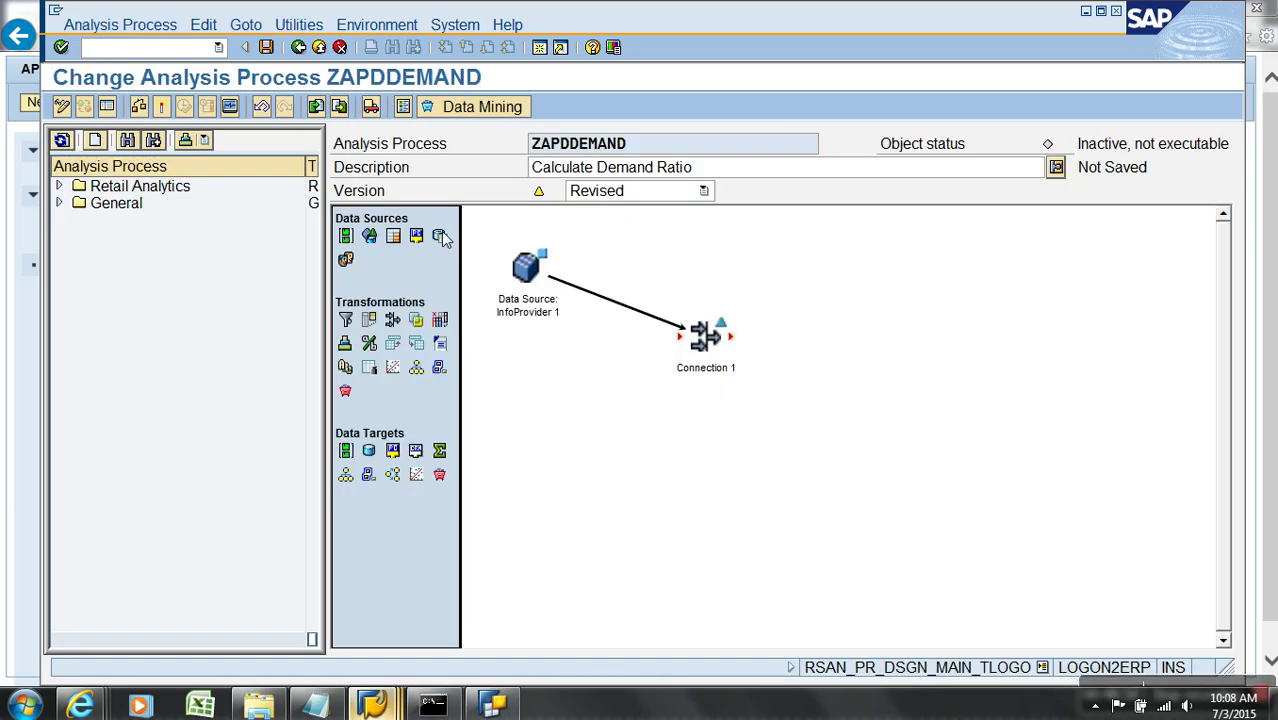
pyautogui.moveTo(440, 236); pyautogui.dragTo(538, 393)
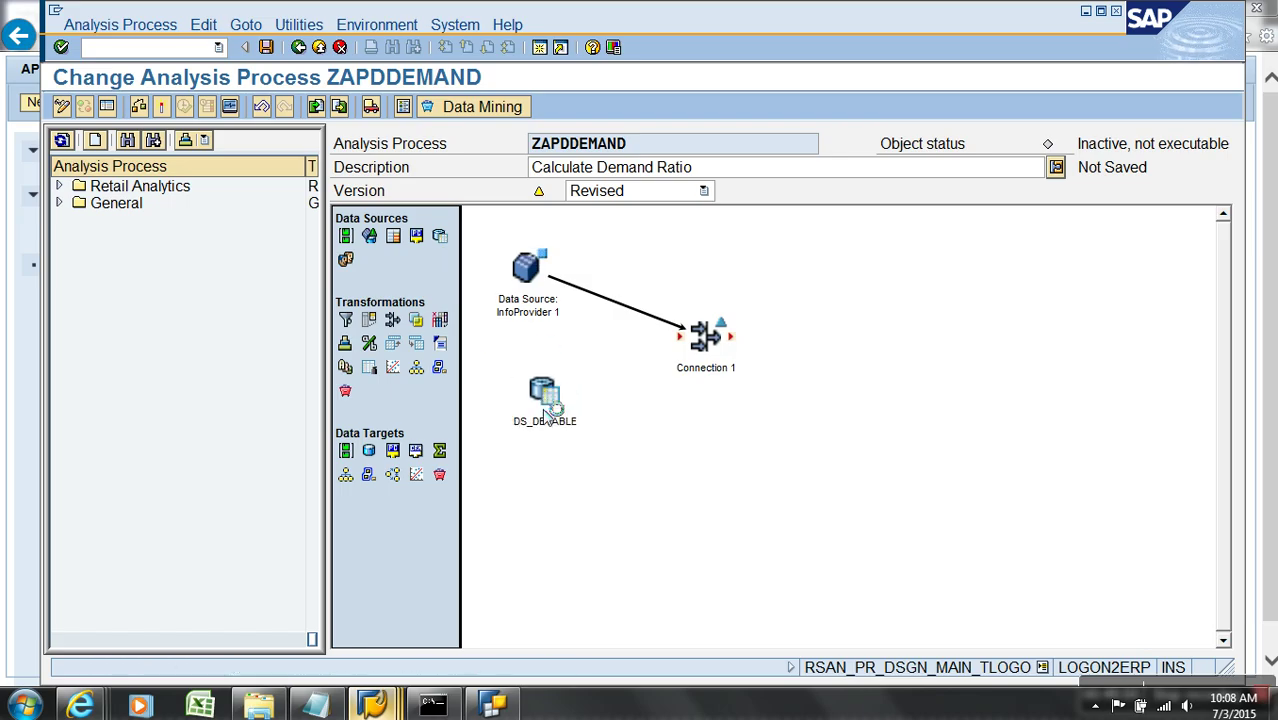
pyautogui.click(508, 391)
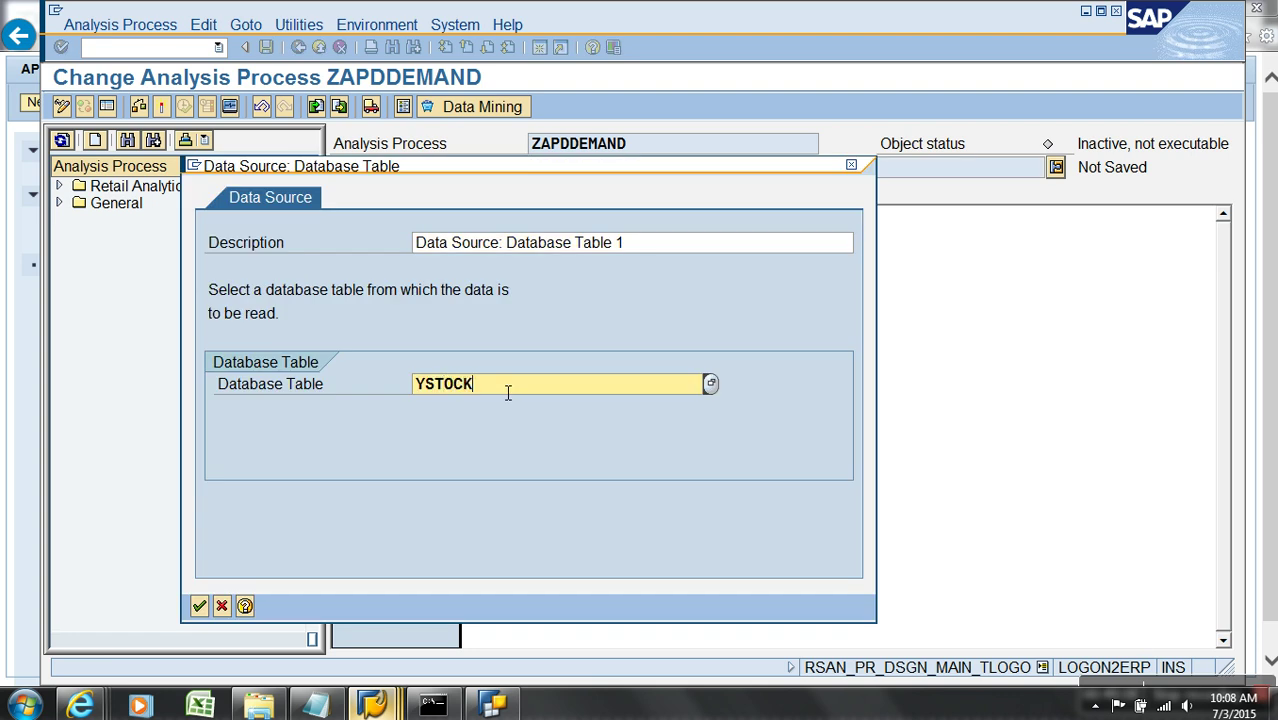
pyautogui.click(199, 605)
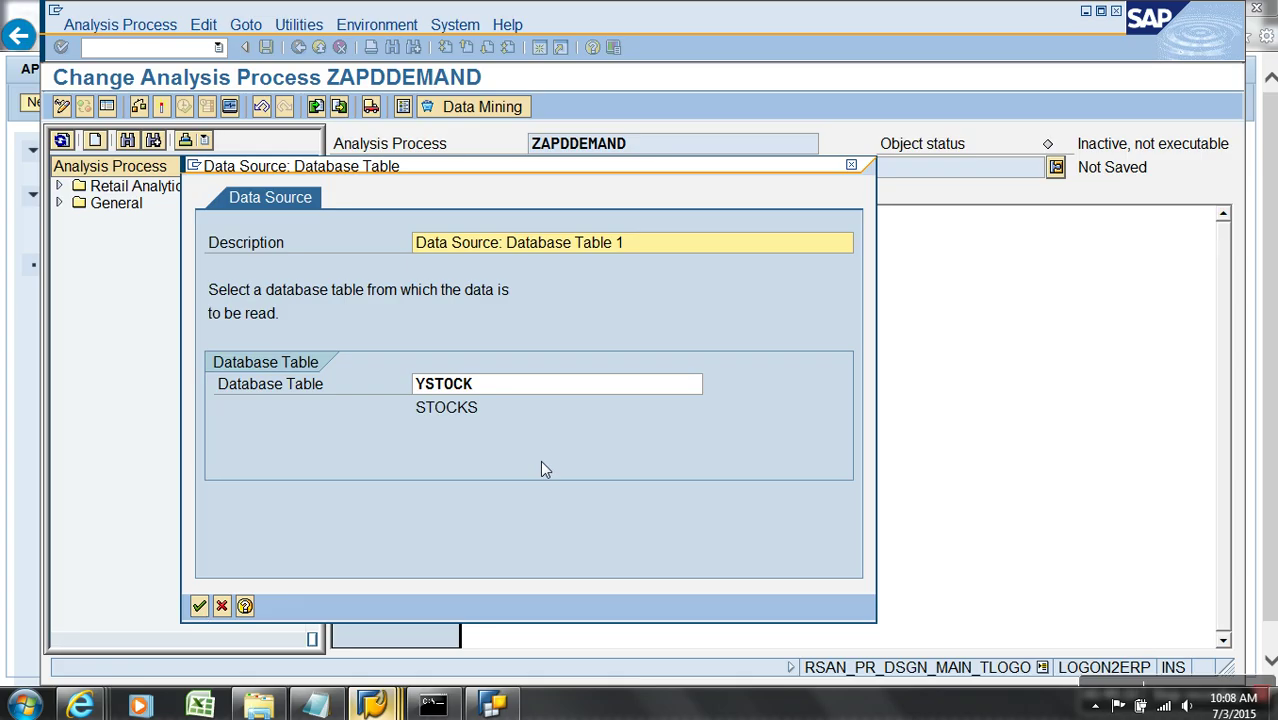
pyautogui.click(200, 605)
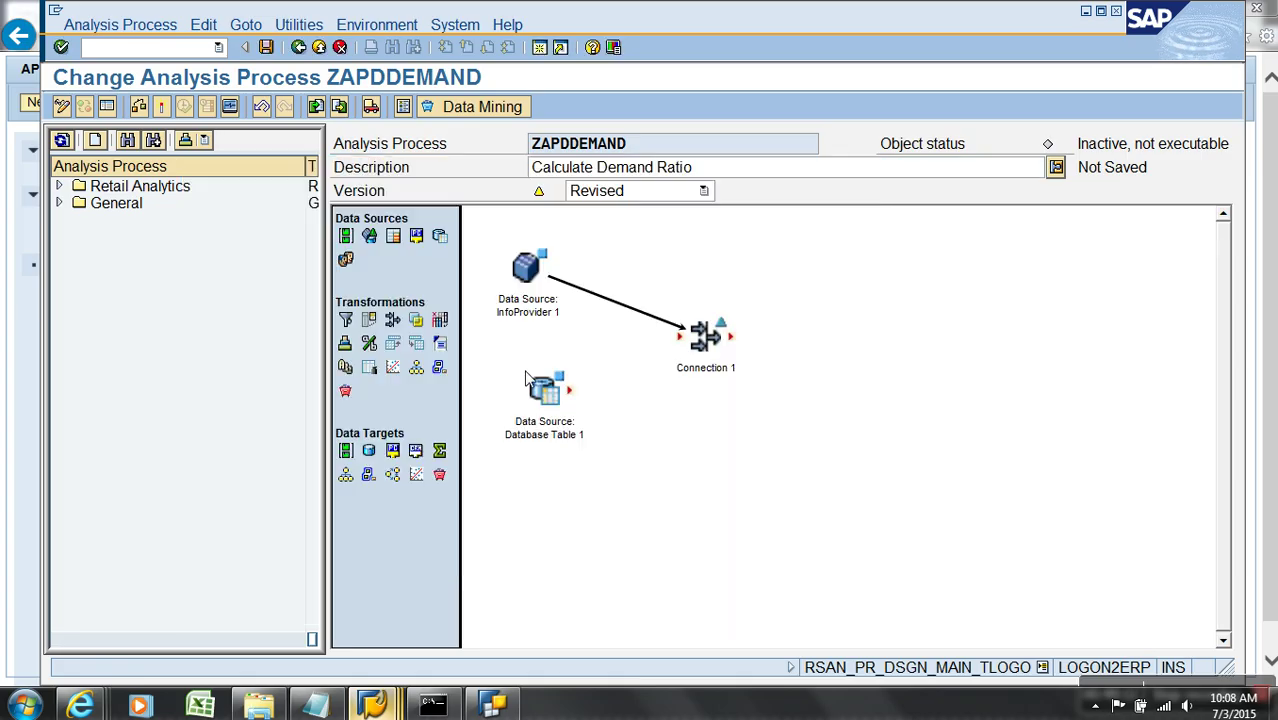
# Connect the YSTOCK data source to the Connection 1 join and open the join's settings
pyautogui.moveTo(575, 393); pyautogui.dragTo(706, 342)
pyautogui.rightClick(706, 337)
pyautogui.click(760, 438)
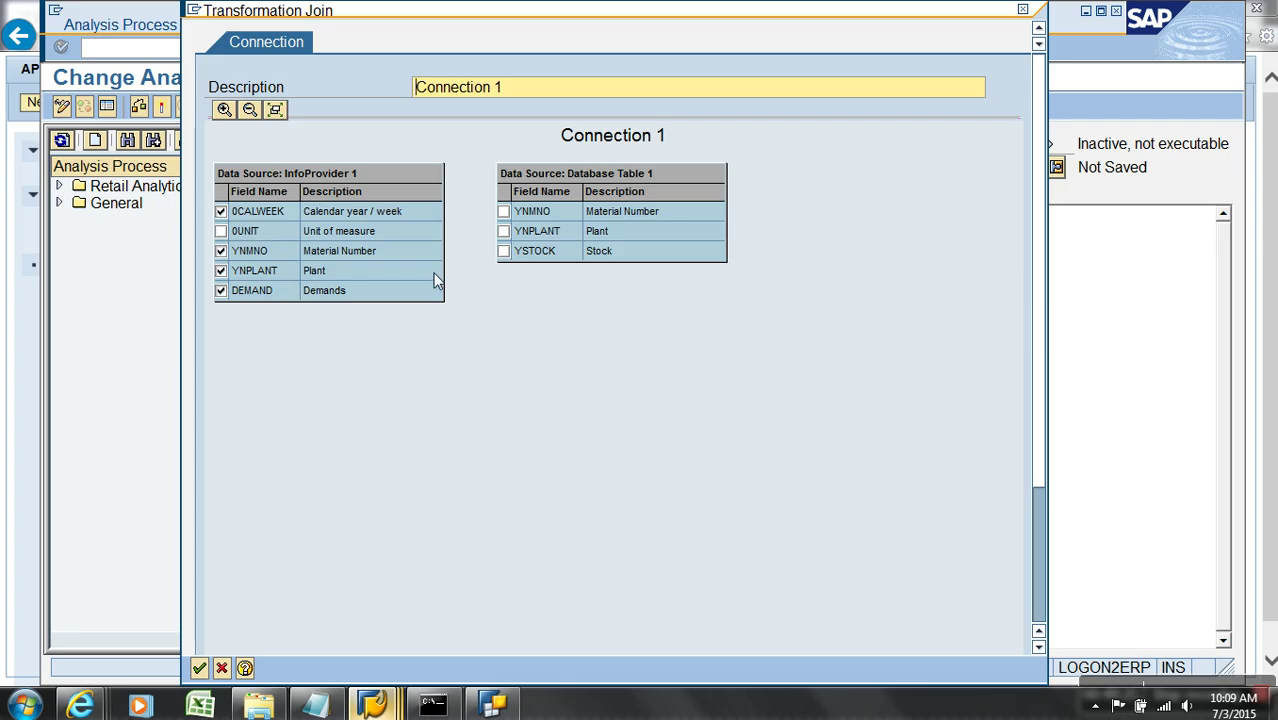
# Join InfoProvider 1 and Database Table 1 on plant and material number, and include the YSTOCK field in the output
pyautogui.moveTo(435, 280); pyautogui.dragTo(520, 236)
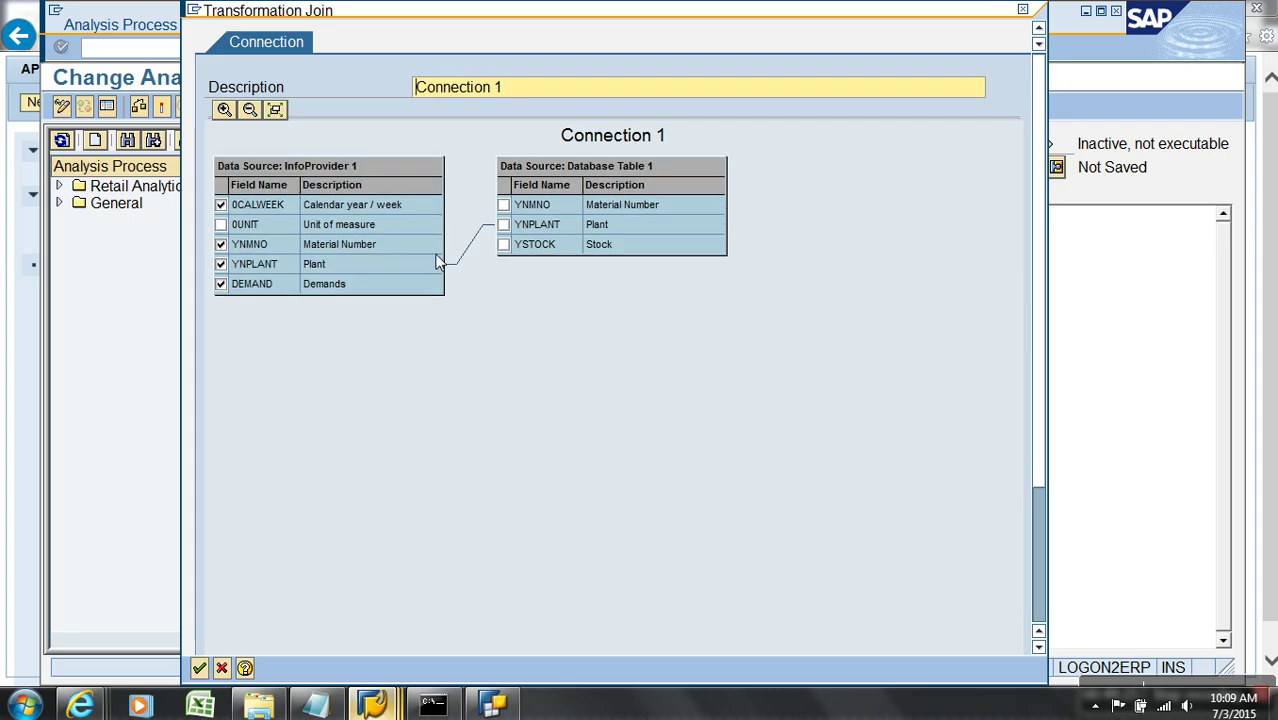
pyautogui.moveTo(437, 245); pyautogui.dragTo(534, 214)
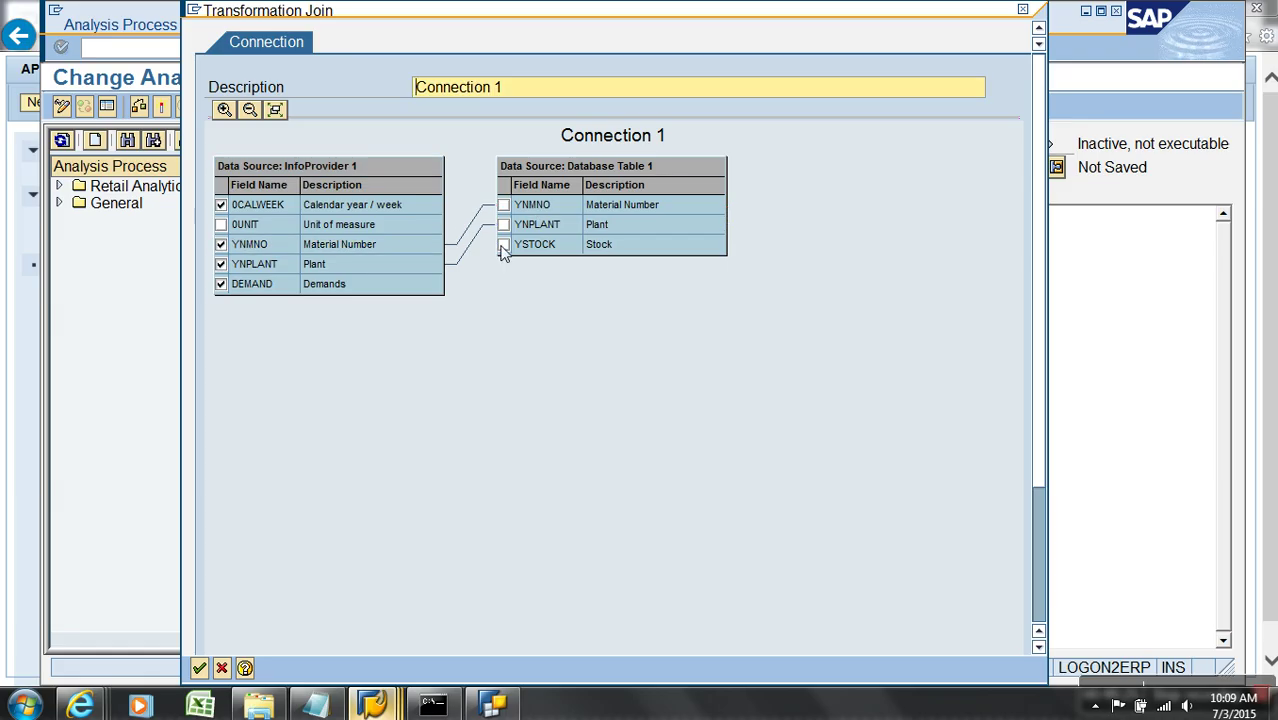
pyautogui.click(503, 245)
pyautogui.click(199, 668)
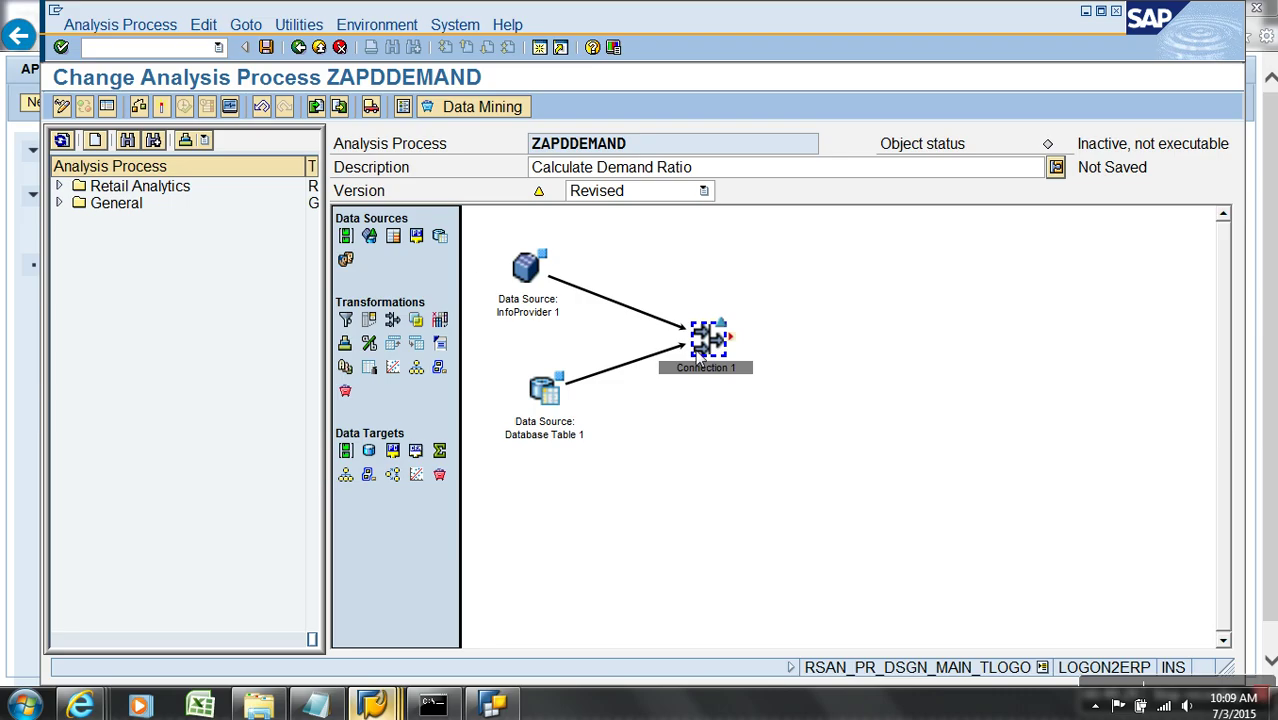
# Calculate the intermediate result for Connection 1 directly, saving the analysis process first
pyautogui.rightClick(695, 349)
pyautogui.moveTo(800, 429)
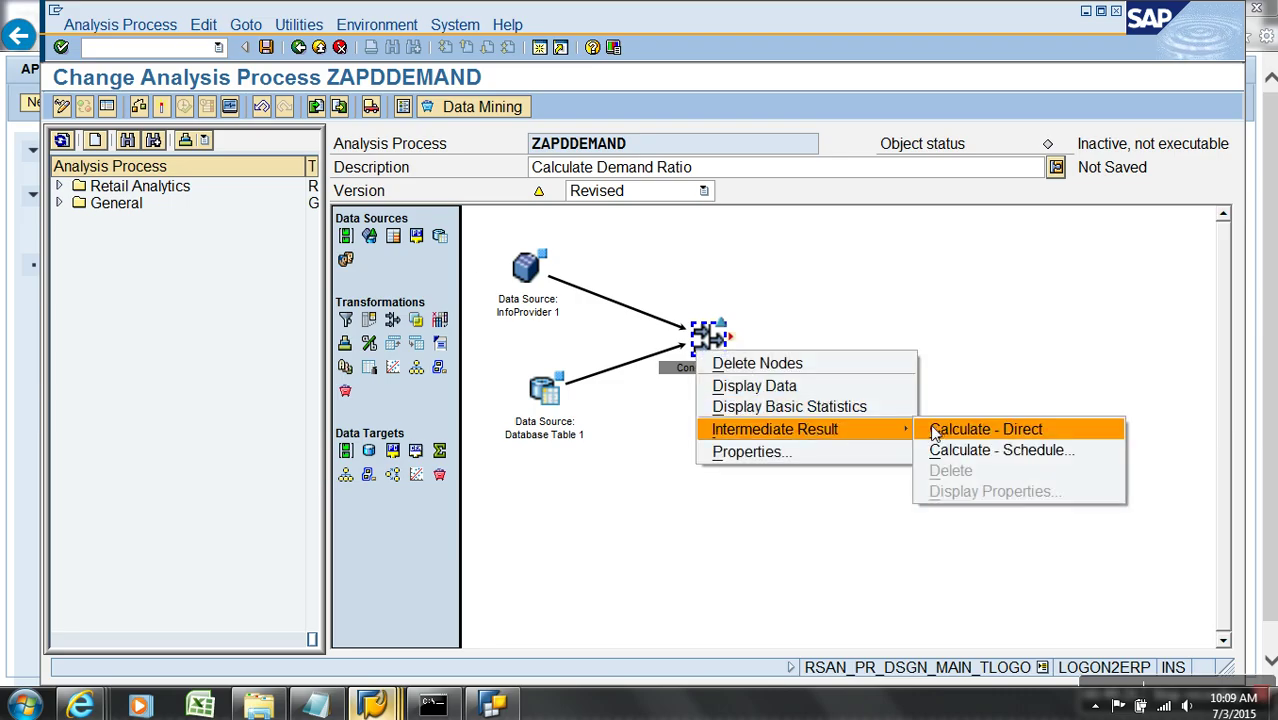
pyautogui.click(934, 432)
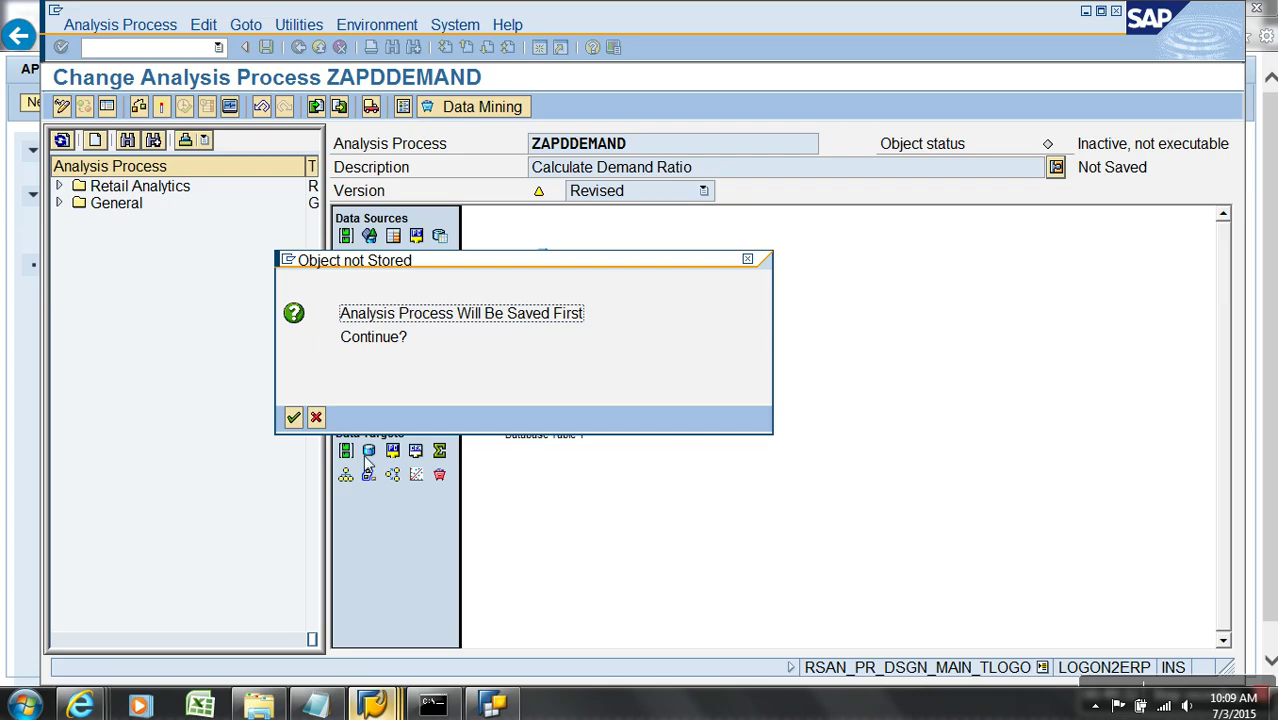
pyautogui.click(293, 418)
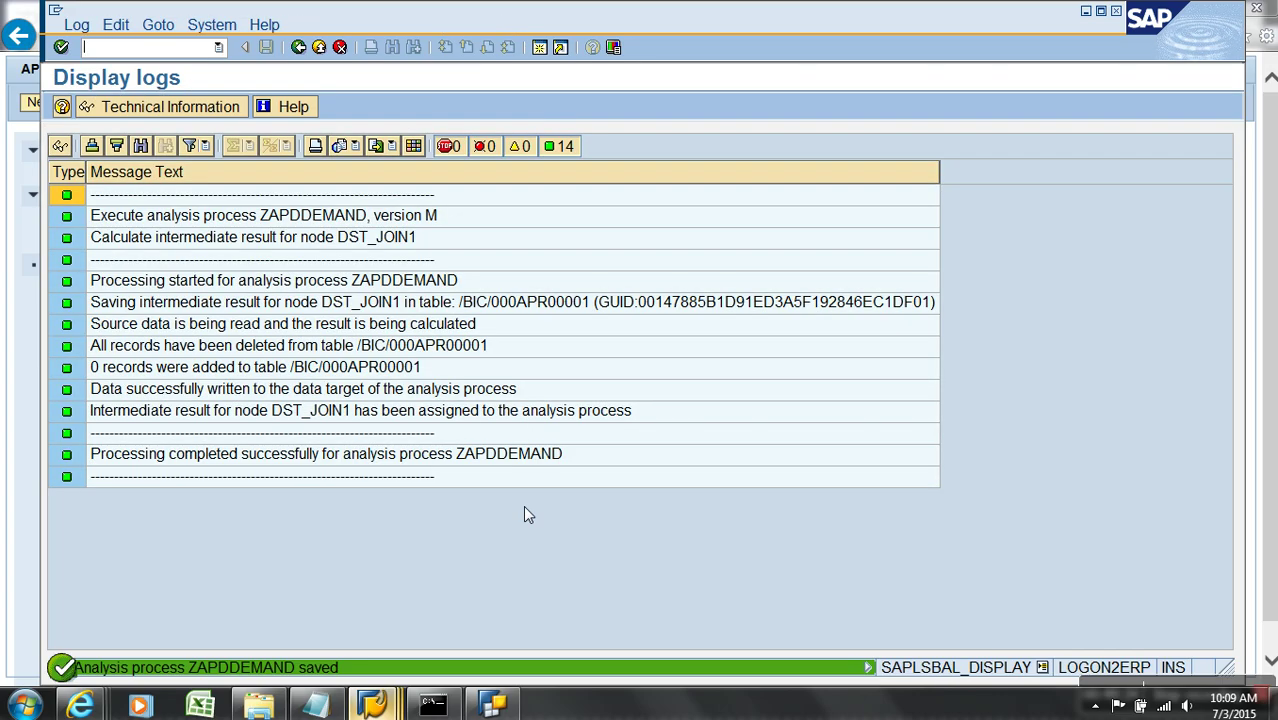
# Paste the log line about records added to /BIC/000APR00001 into the Notepad notes and copy the table name from it
pyautogui.click(371, 372)
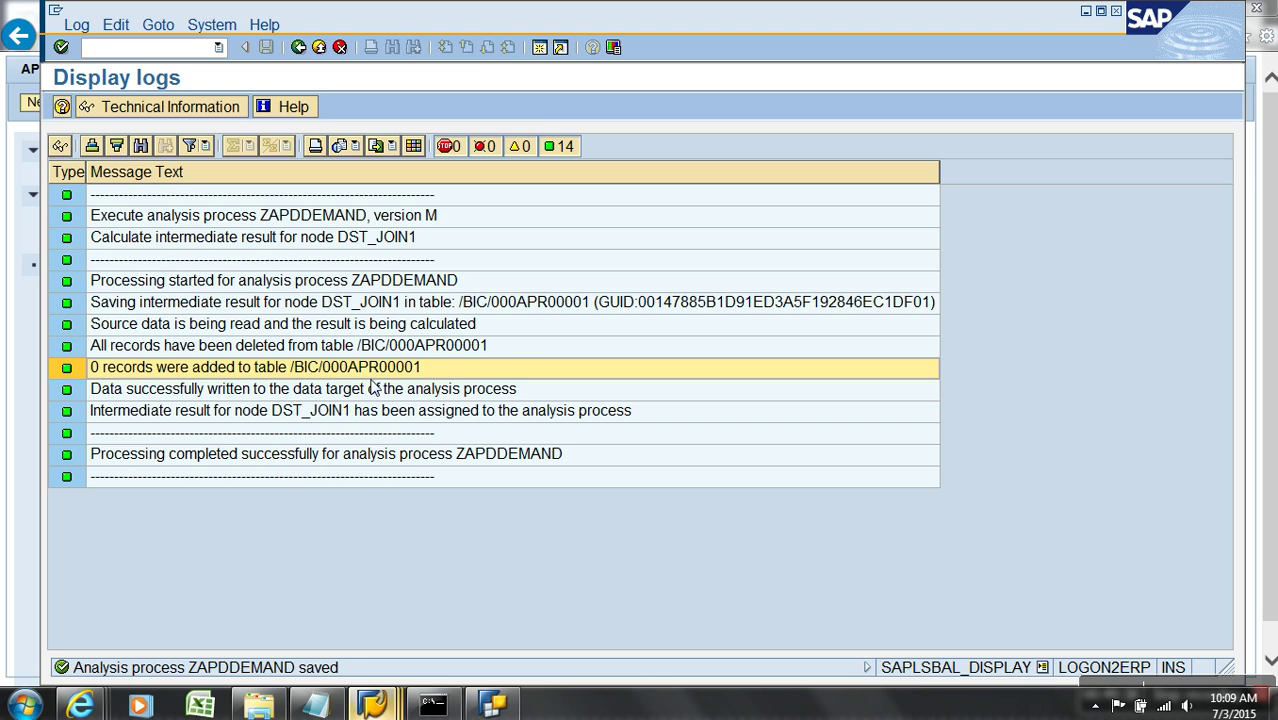
pyautogui.click(335, 700)
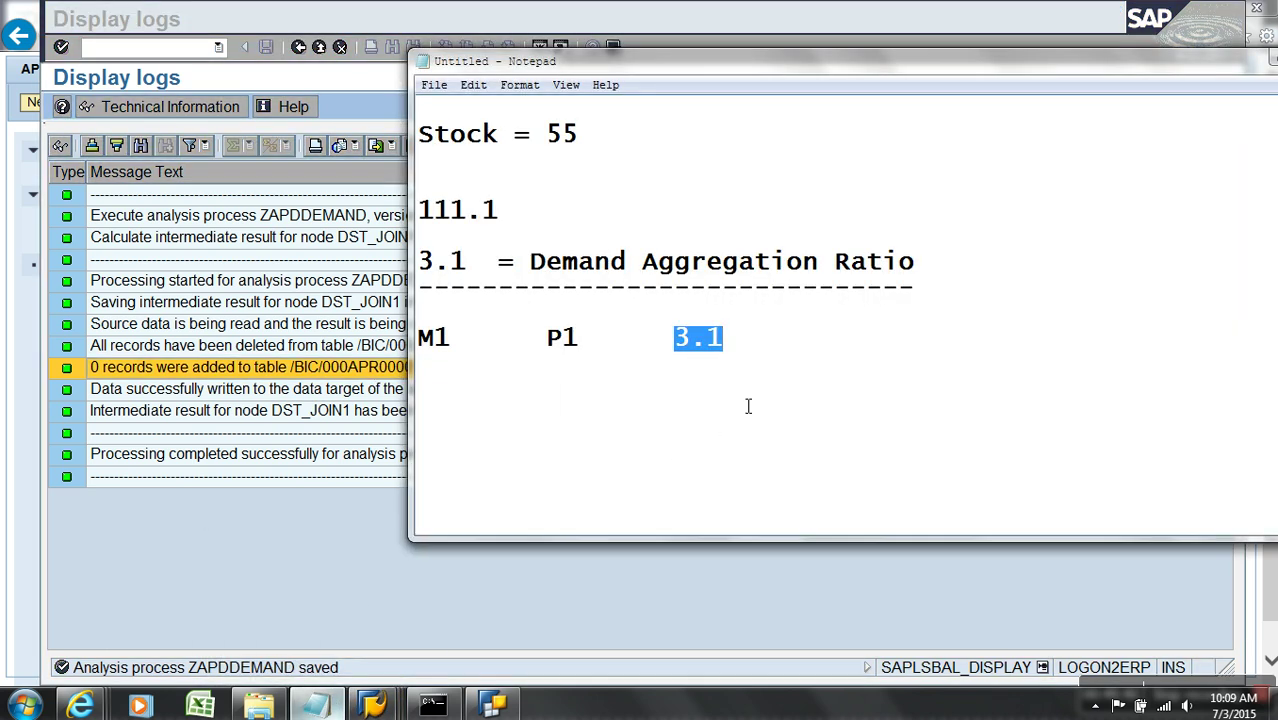
pyautogui.click(762, 372)
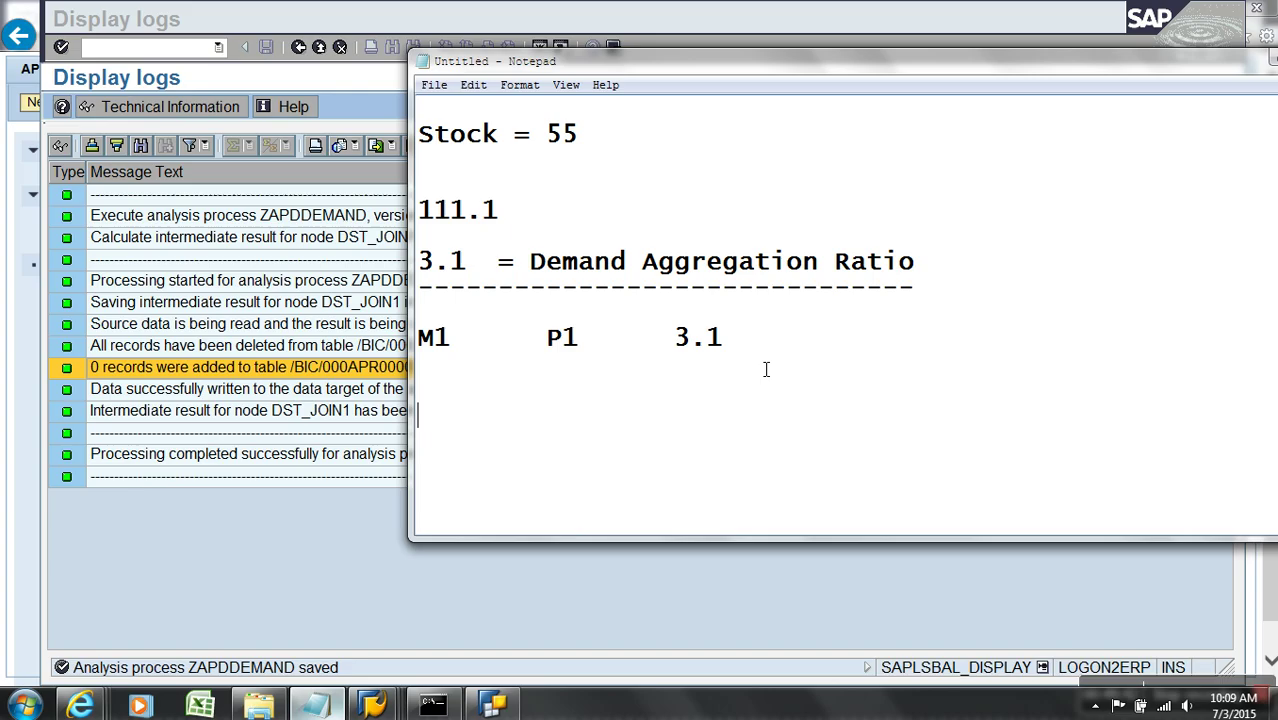
pyautogui.write('@5B\\QInformation@\t0 records were added to table /BIC/000APR00001')
pyautogui.moveTo(702, 452); pyautogui.dragTo(377, 446)
pyautogui.hotkey('ctrl', 'c')
pyautogui.click(359, 524)
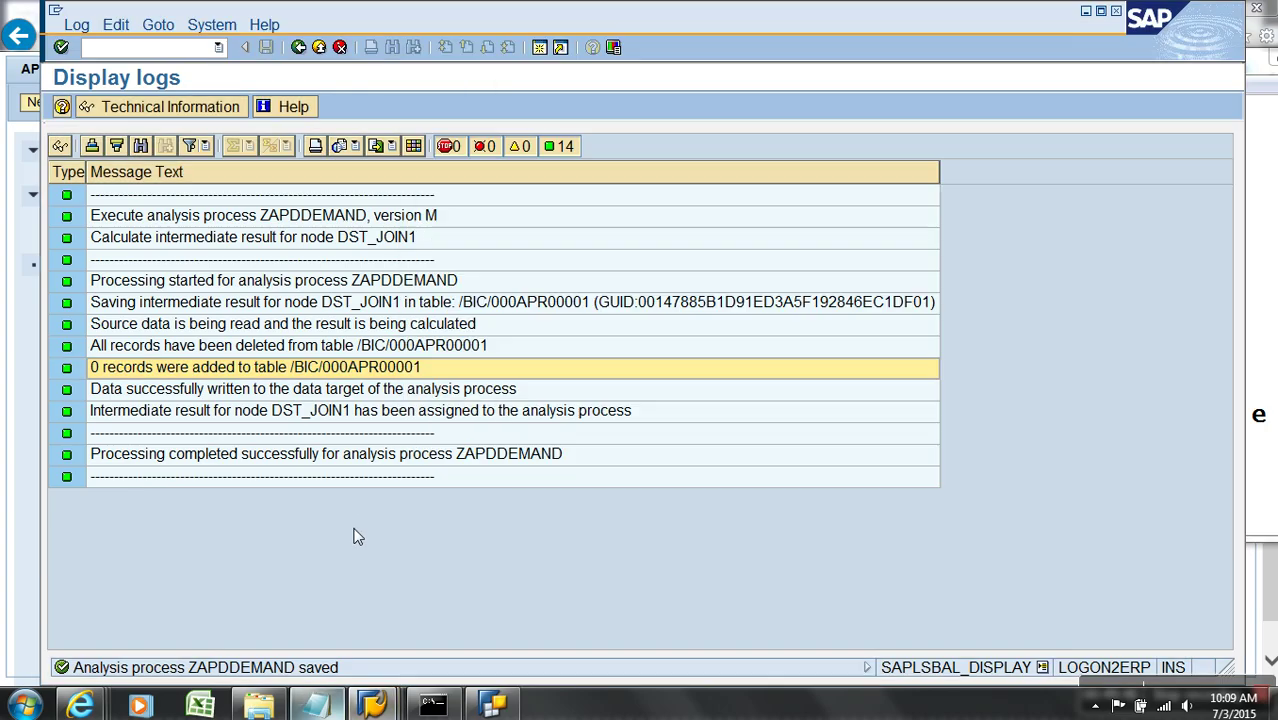
# Switch to the YSTOCK table entry session and start transaction SE11 there
pyautogui.moveTo(372, 705)
pyautogui.click(869, 622)
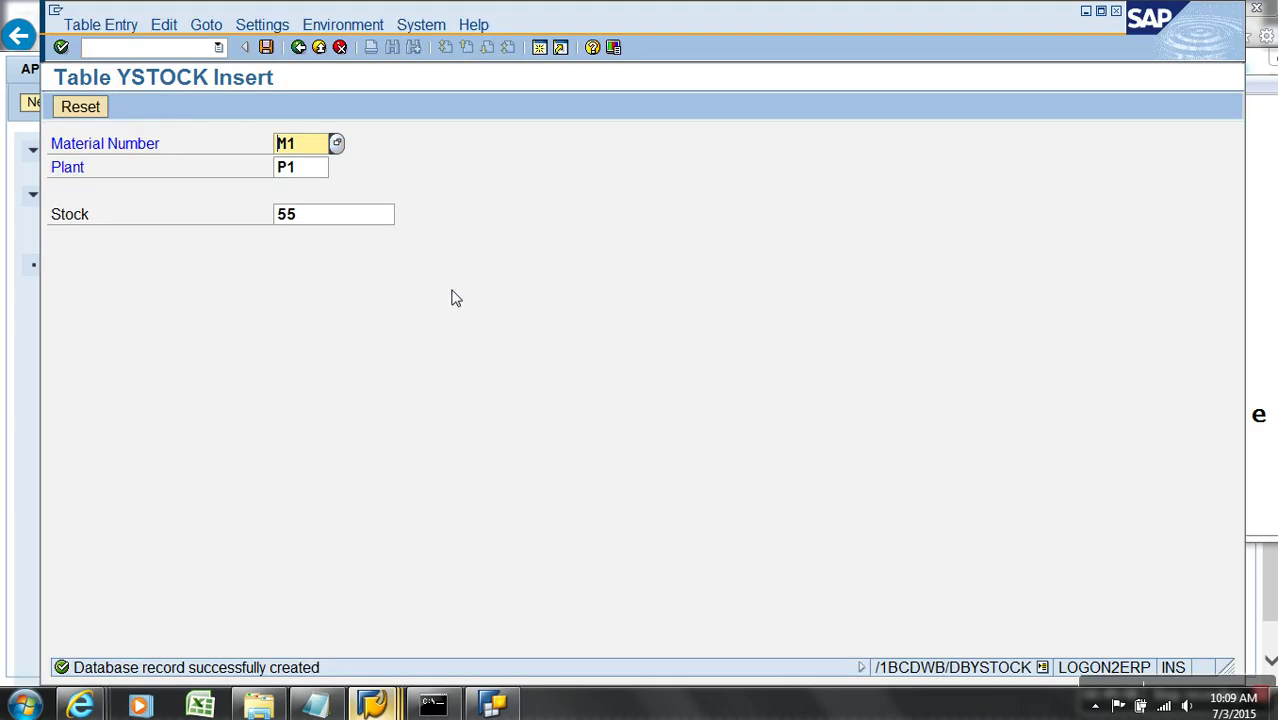
pyautogui.click(205, 49)
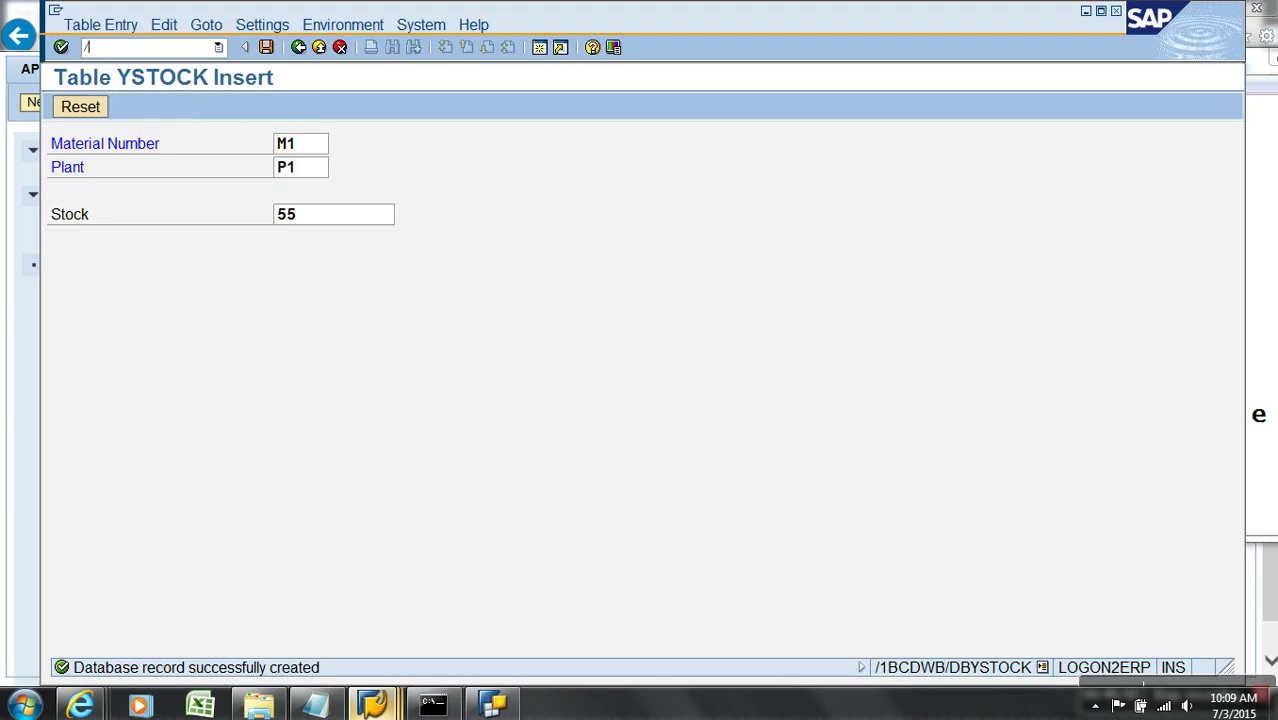
pyautogui.write('/NSE11')
pyautogui.press('Return')
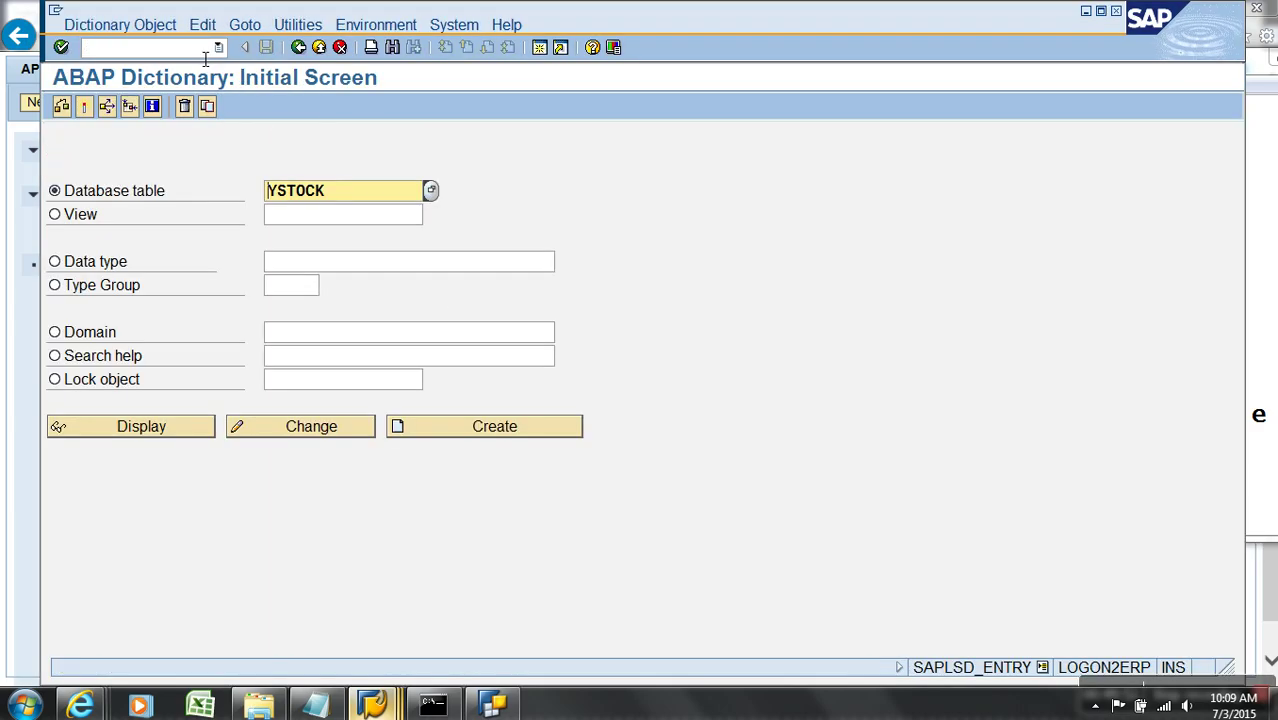
# Display database table /BIC/000APR00001 and query its contents without any selection restrictions
pyautogui.press('Delete')
pyautogui.press('Delete')
pyautogui.press('Delete')
pyautogui.press('Delete')
pyautogui.press('Delete')
pyautogui.press('Delete')
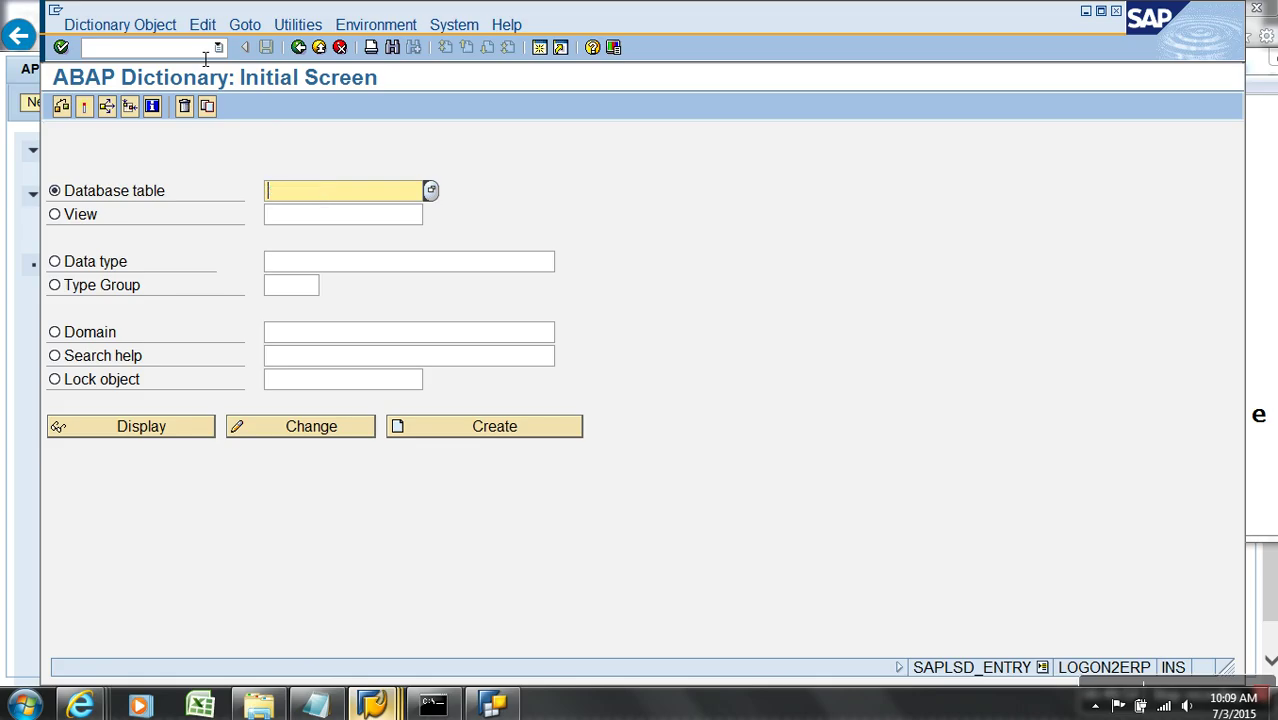
pyautogui.hotkey('ctrl', 'v')
pyautogui.click(199, 428)
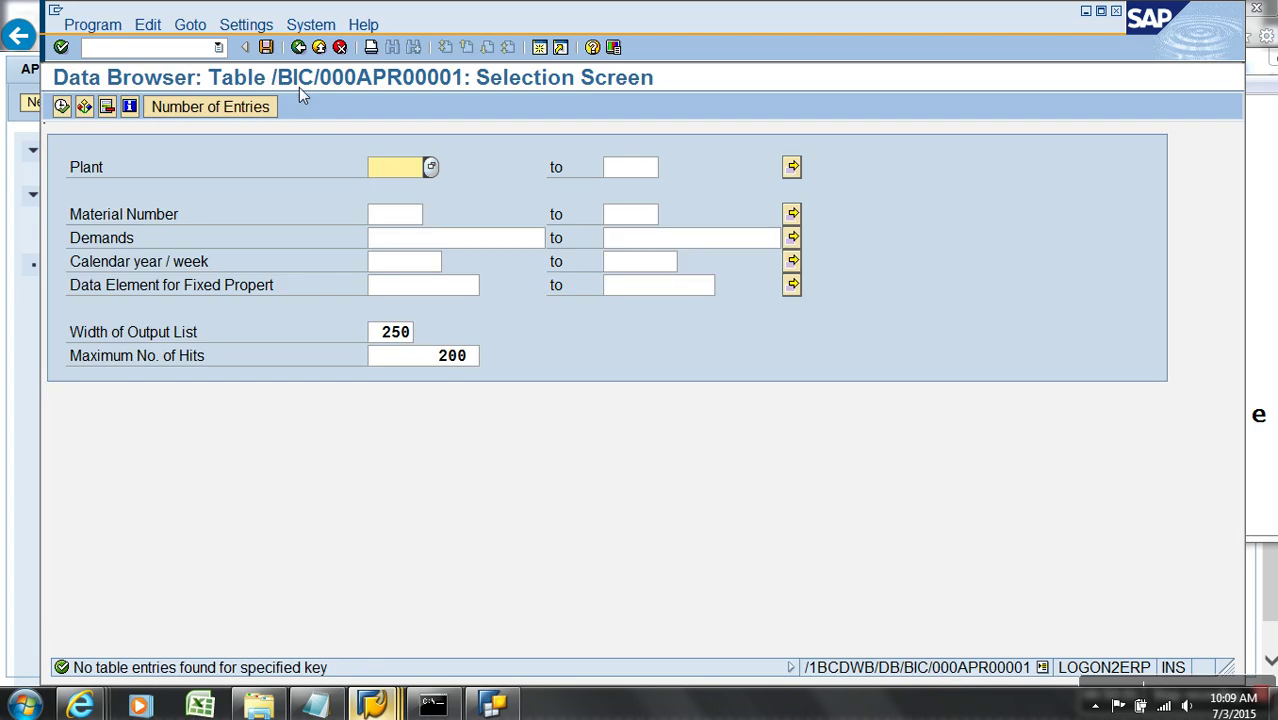
# Return to the dictionary's initial screen, display table YSTOCK and list its contents to check the material number and plant
pyautogui.click(298, 47)
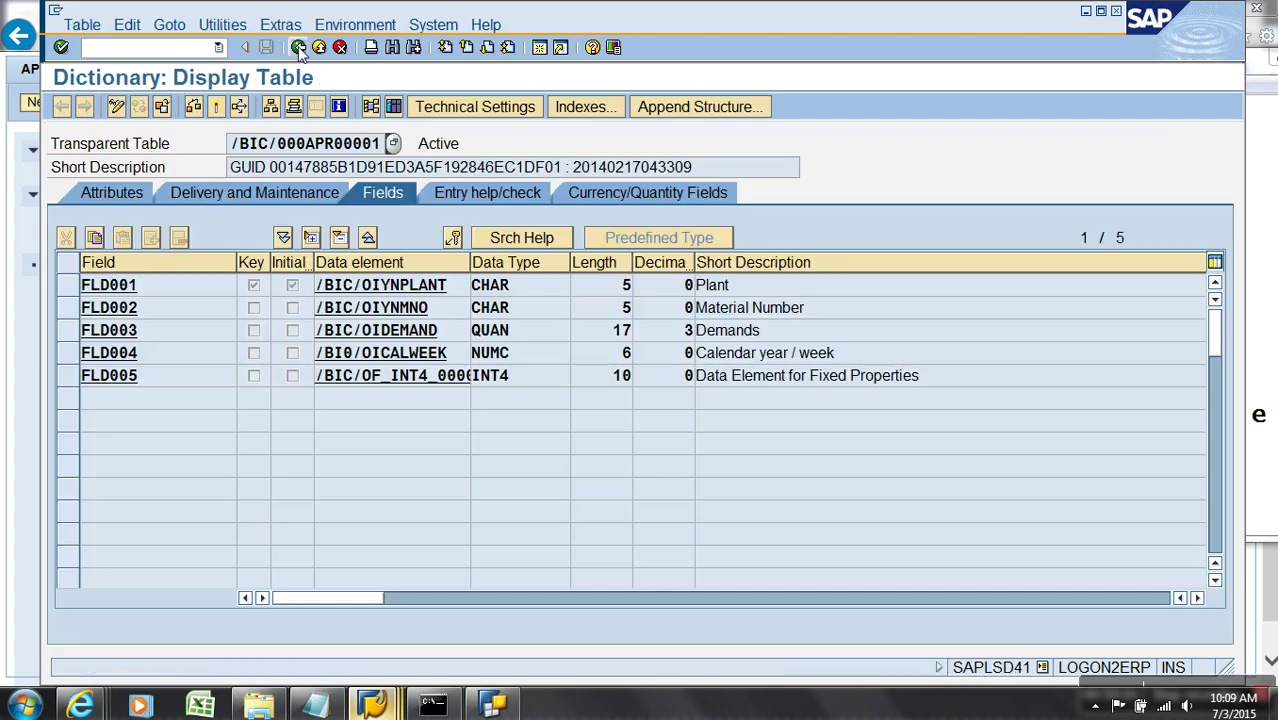
pyautogui.click(298, 47)
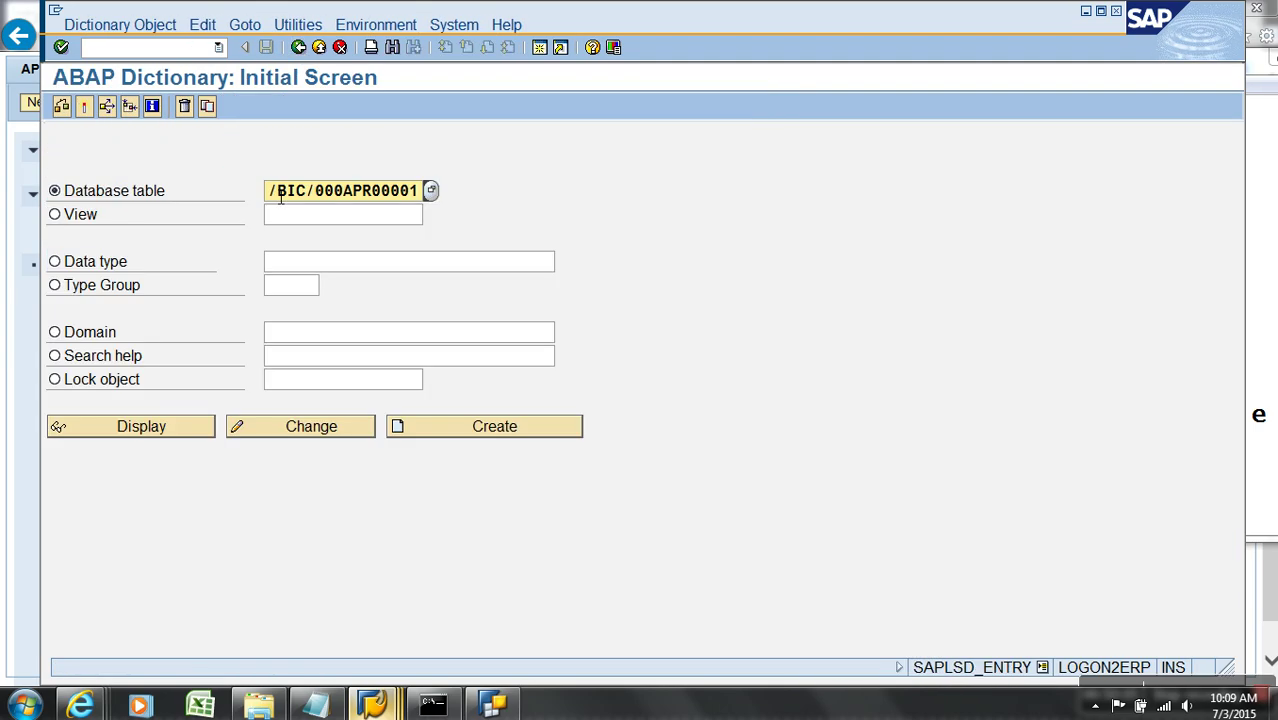
pyautogui.moveTo(281, 193); pyautogui.dragTo(452, 190)
pyautogui.press('BackSpace')
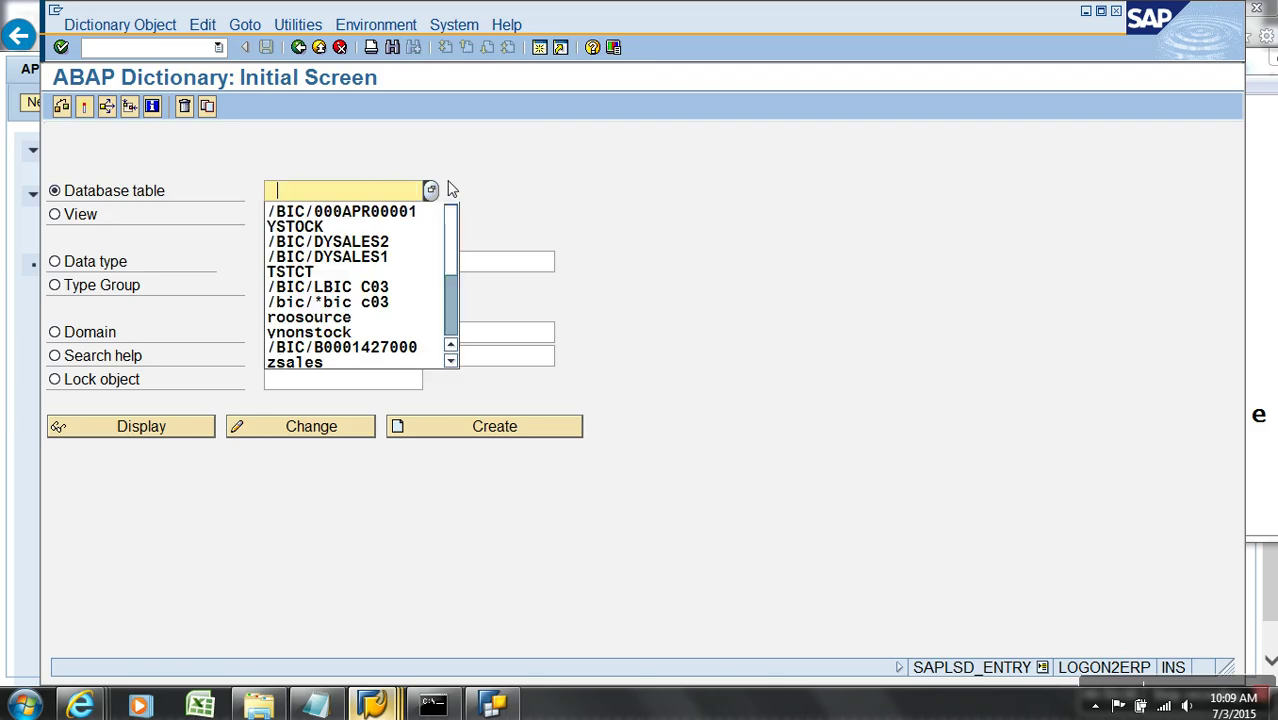
pyautogui.click(349, 228)
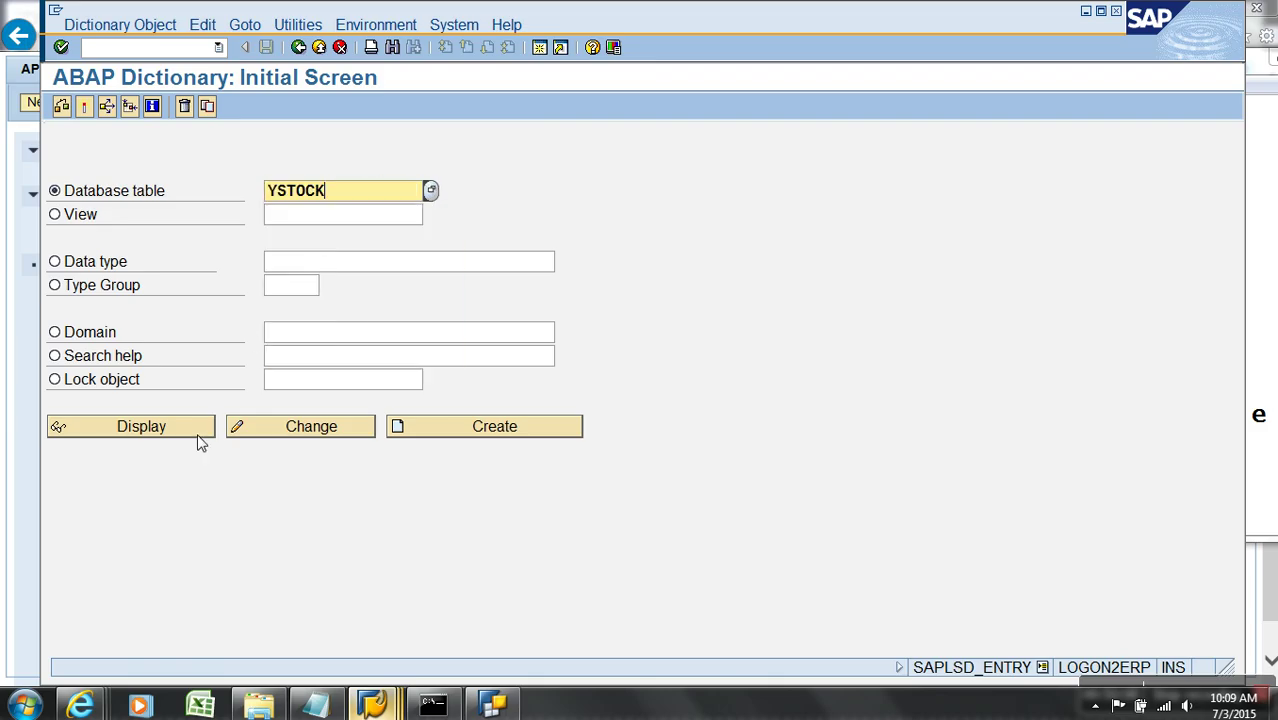
pyautogui.click(197, 434)
pyautogui.hotkey('ctrl', 'shift', 'F10')
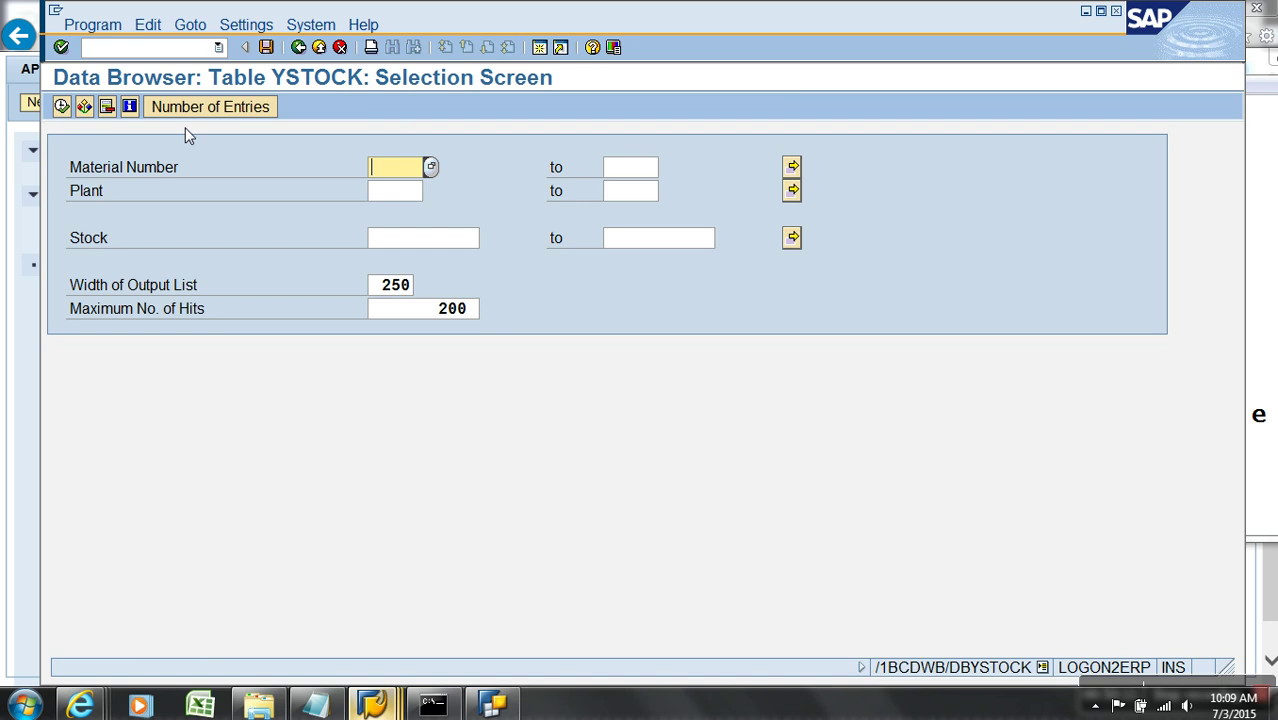
pyautogui.click(61, 106)
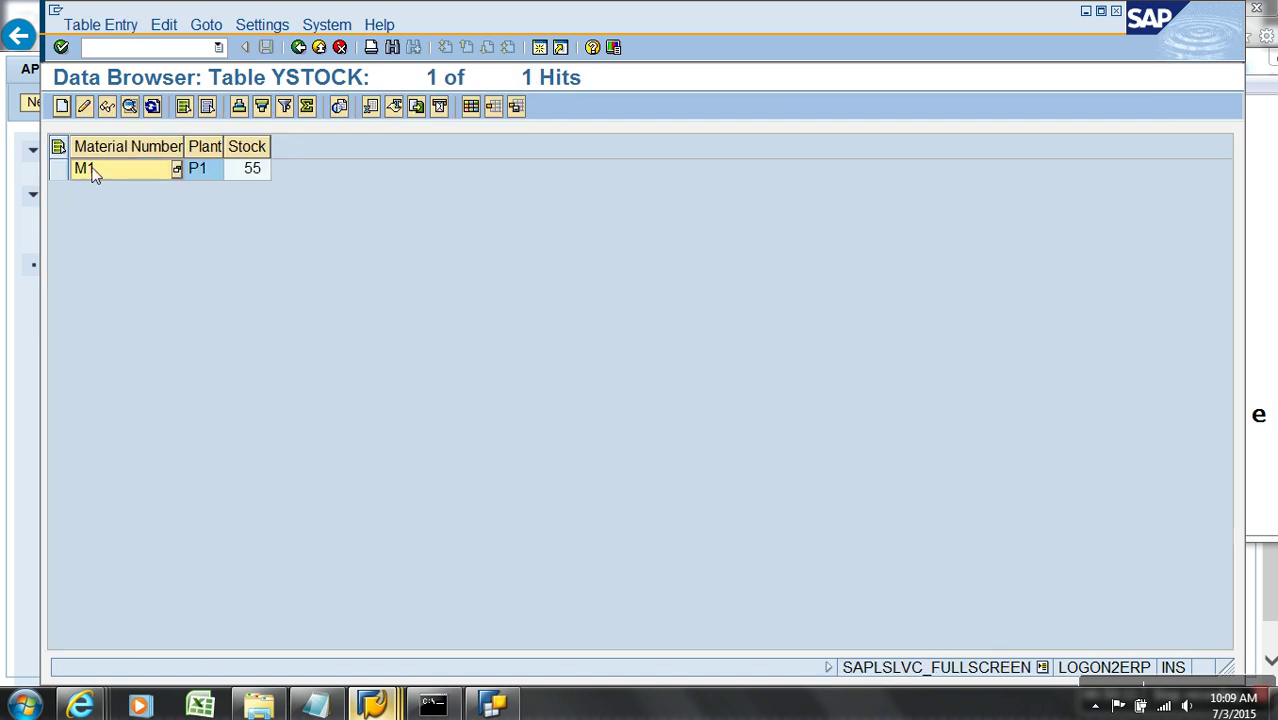
pyautogui.click(197, 170)
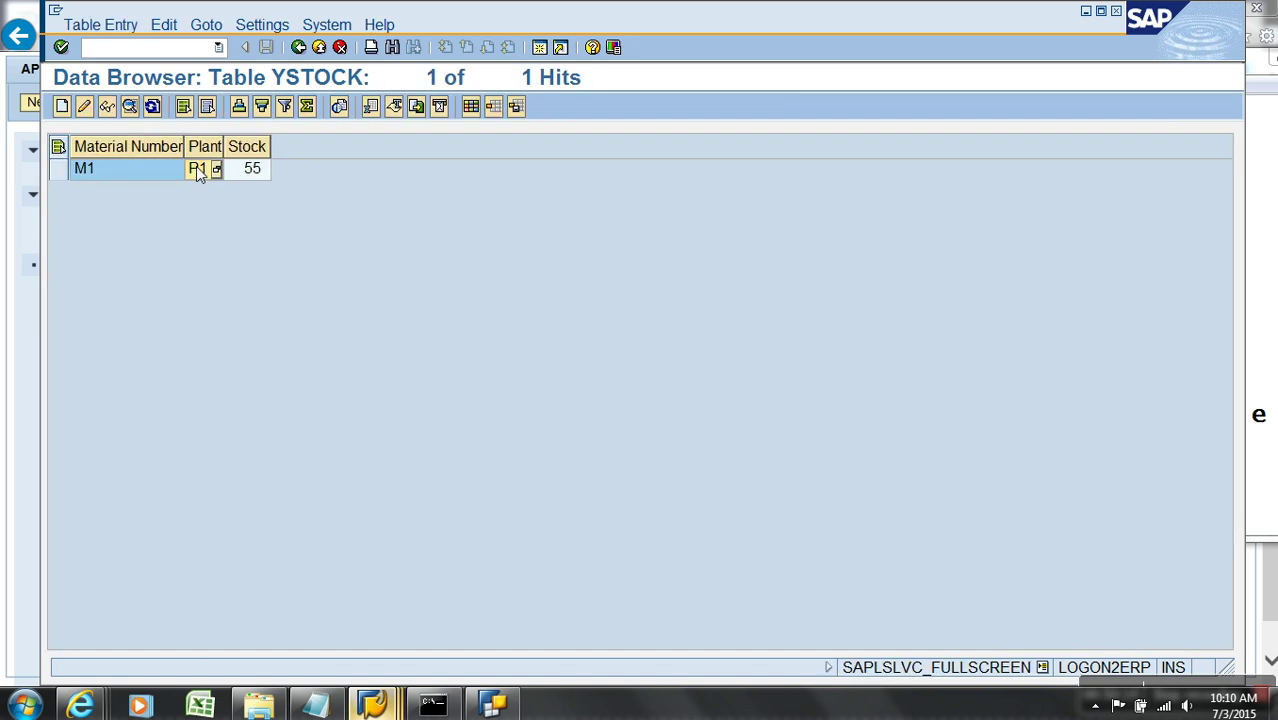
# Switch back to the ZAPDDEMAND execution log, review its record messages and return to the analysis process
pyautogui.click(372, 694)
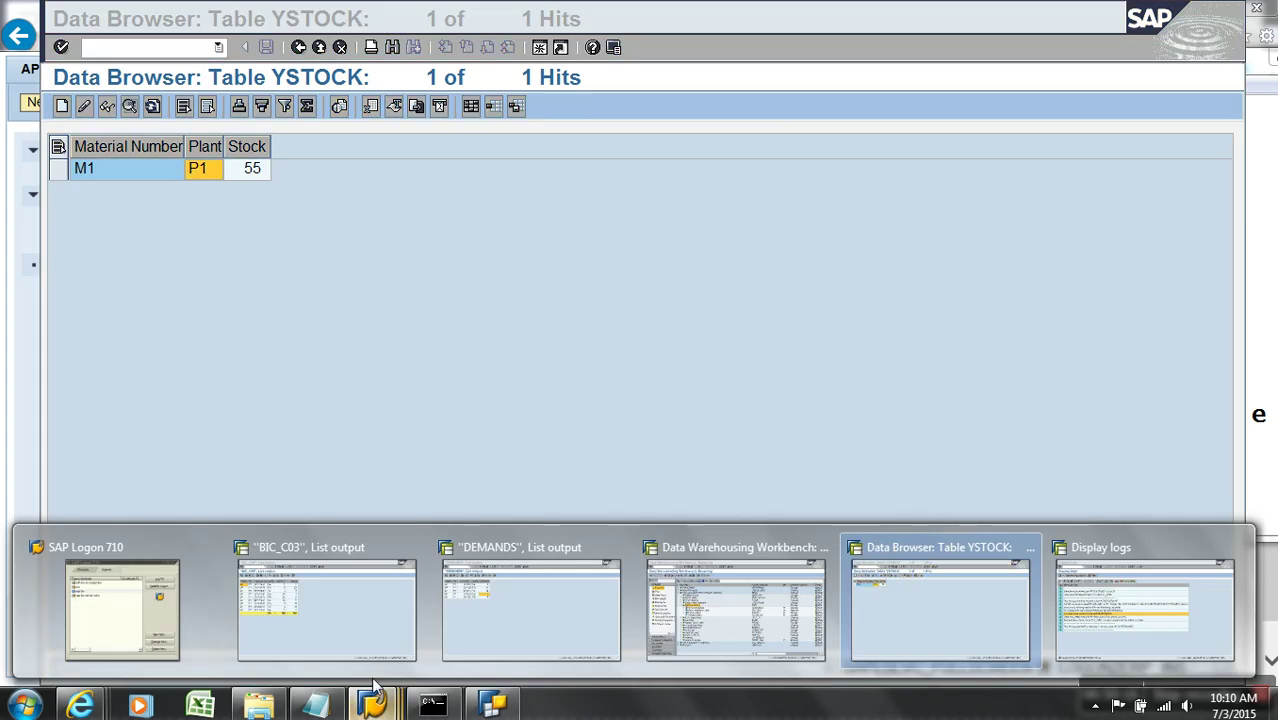
pyautogui.click(1065, 620)
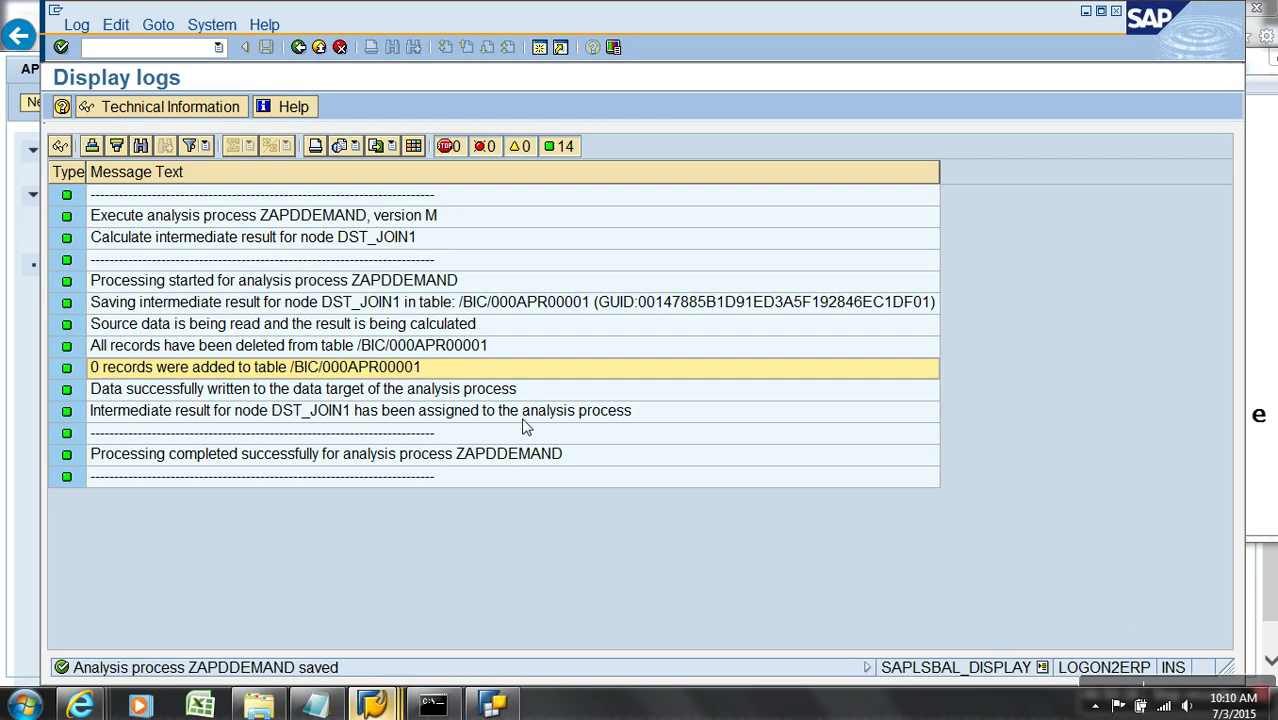
pyautogui.click(280, 348)
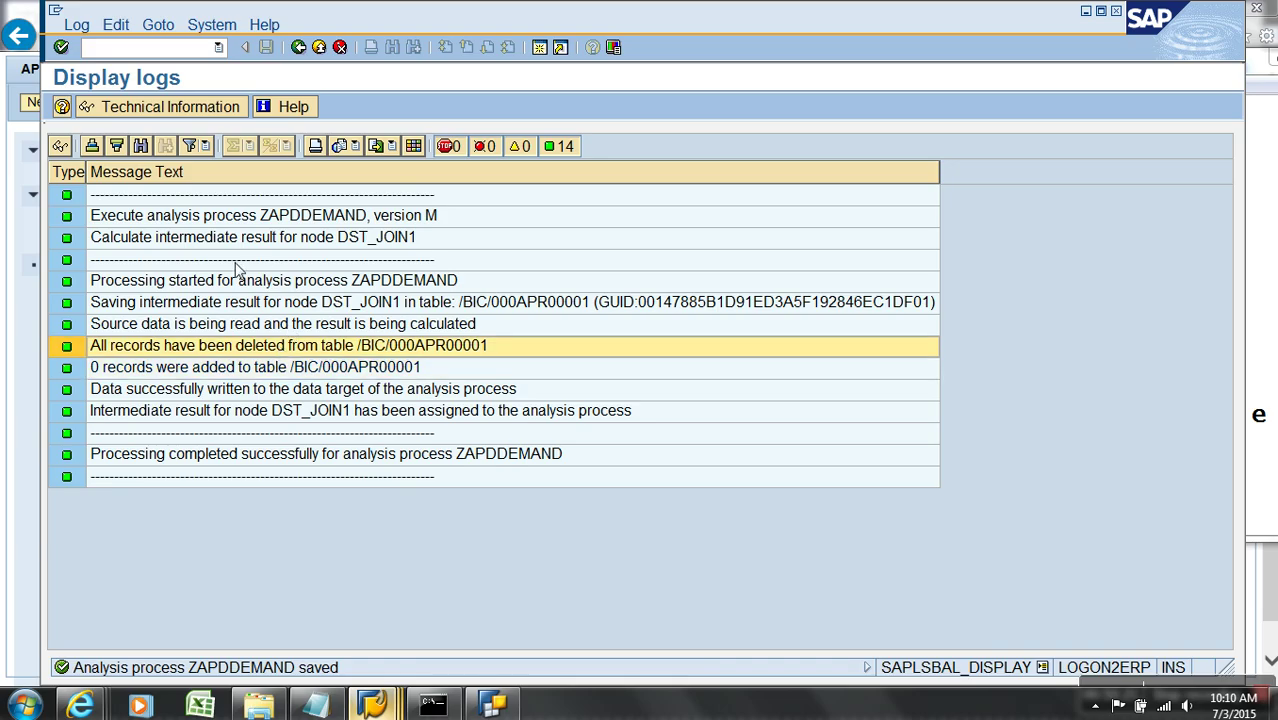
pyautogui.click(298, 47)
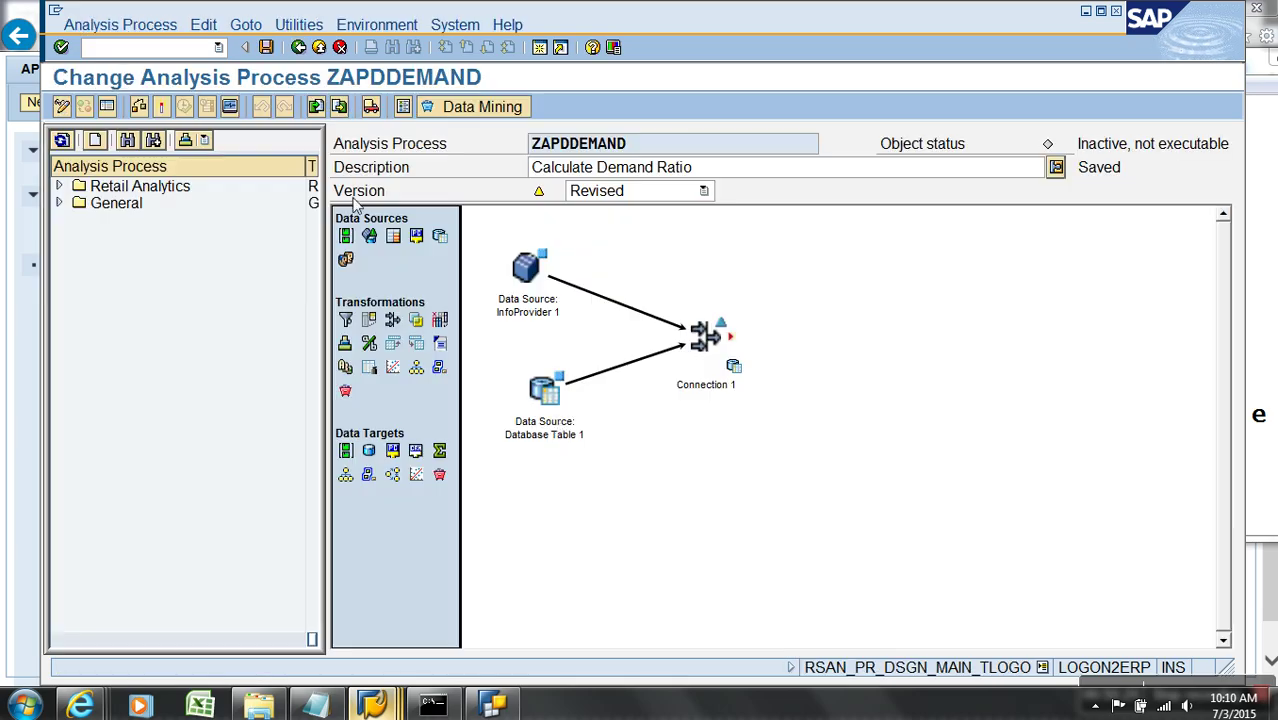
# Display the data of the Database Table 1 source and return to the analysis process
pyautogui.click(567, 430)
pyautogui.rightClick(567, 430)
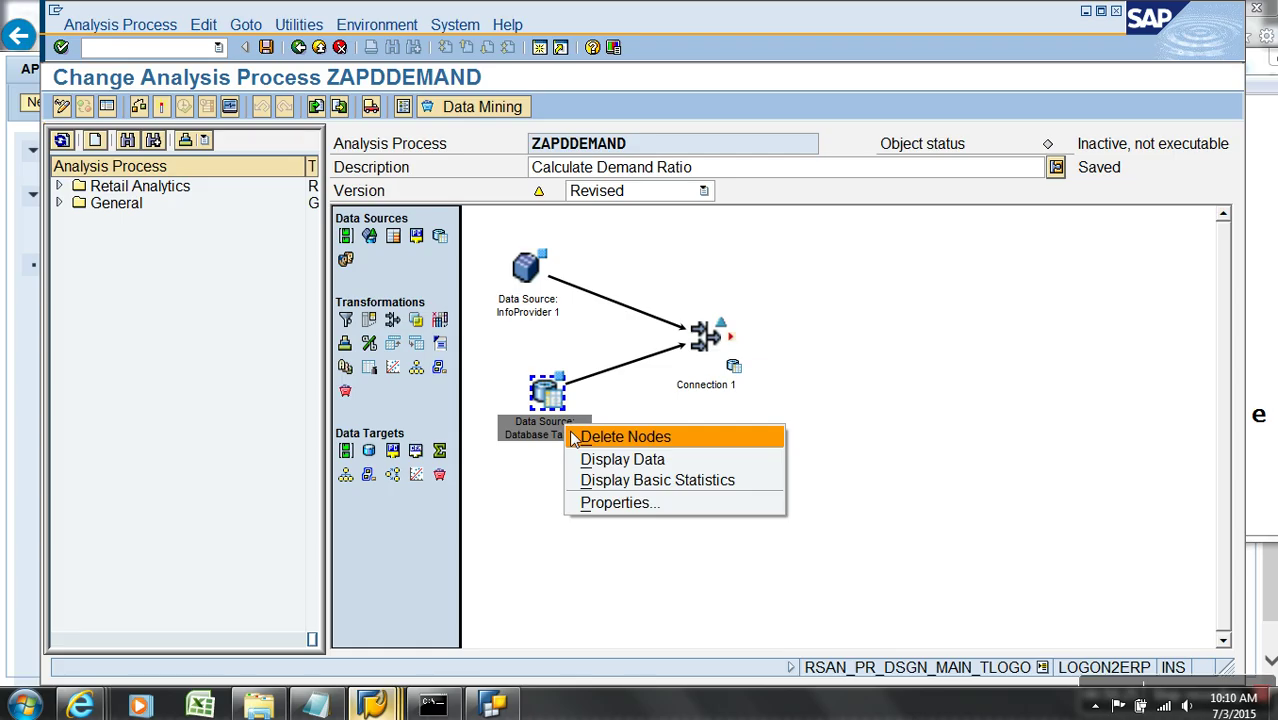
pyautogui.click(639, 460)
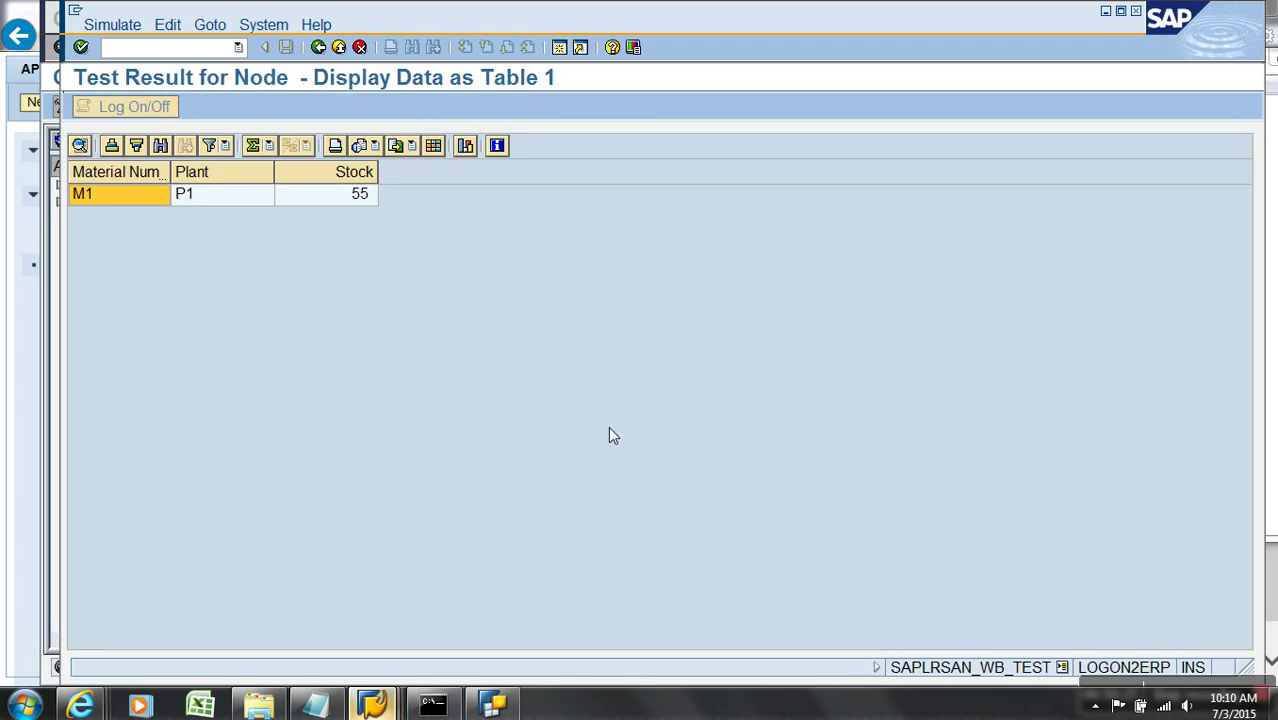
pyautogui.click(318, 48)
# Display the data of the InfoProvider 1 source and return to the analysis process
pyautogui.click(525, 296)
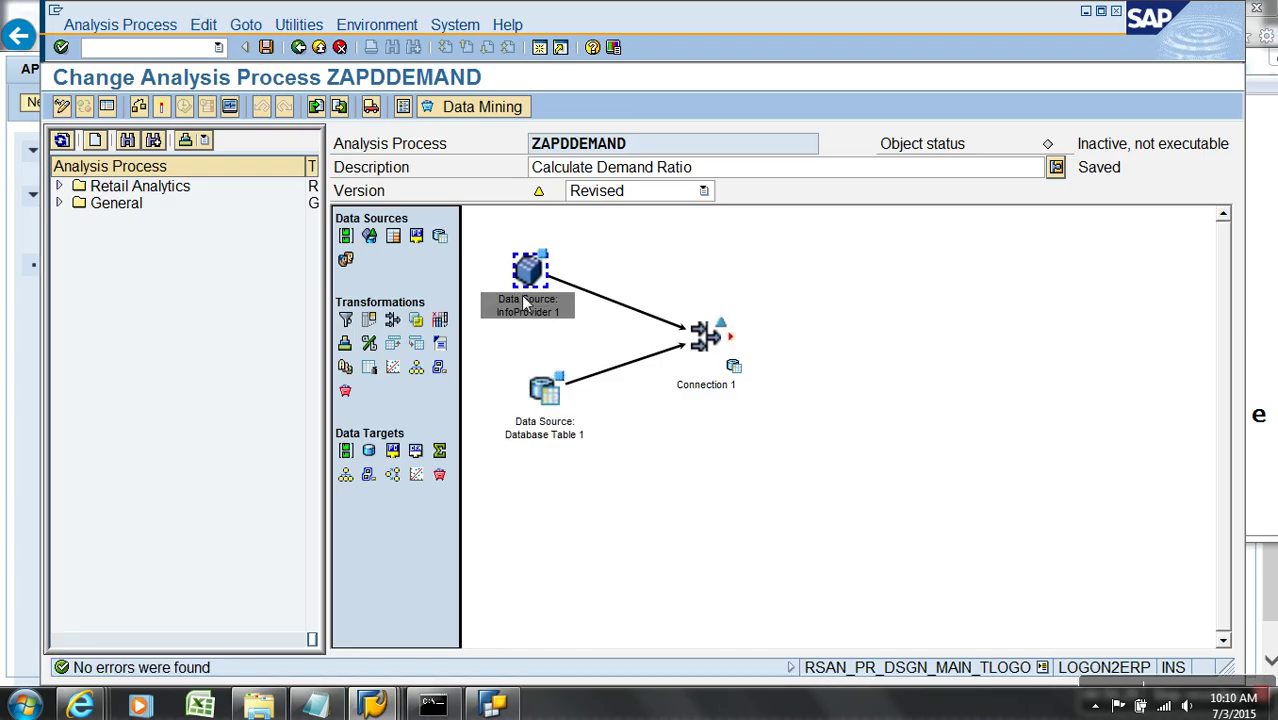
pyautogui.rightClick(525, 296)
pyautogui.click(607, 341)
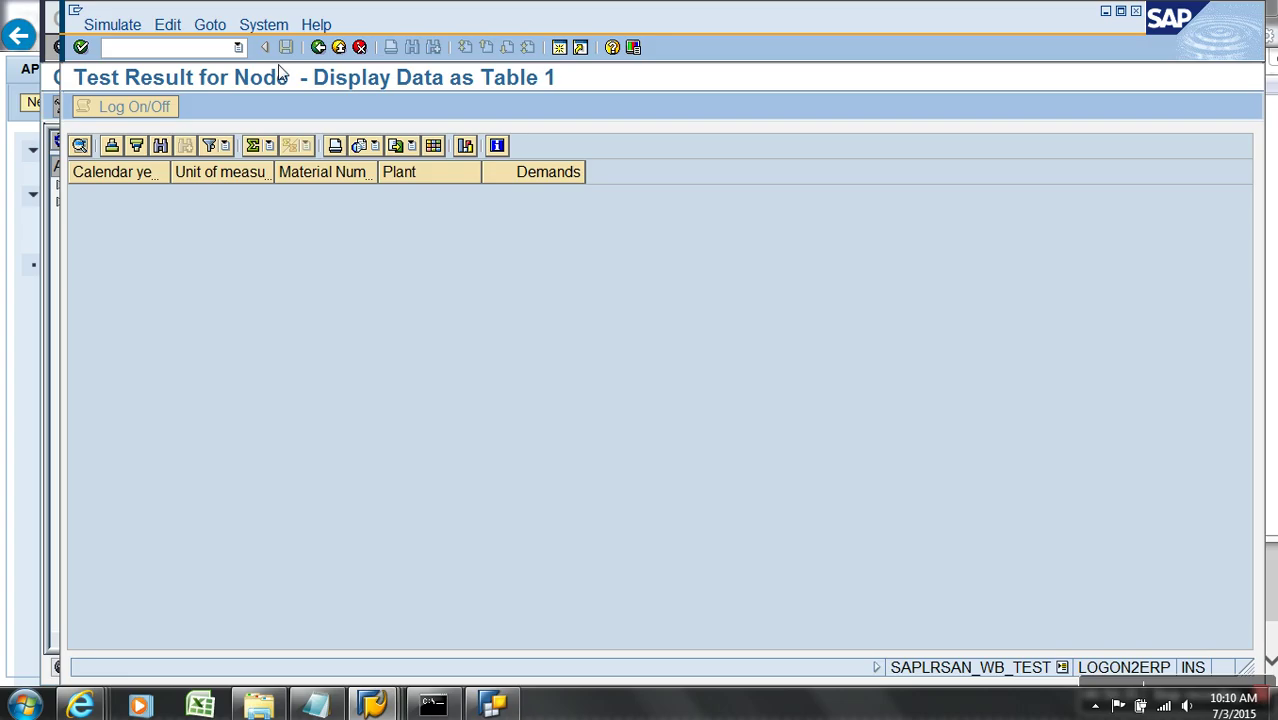
pyautogui.click(318, 47)
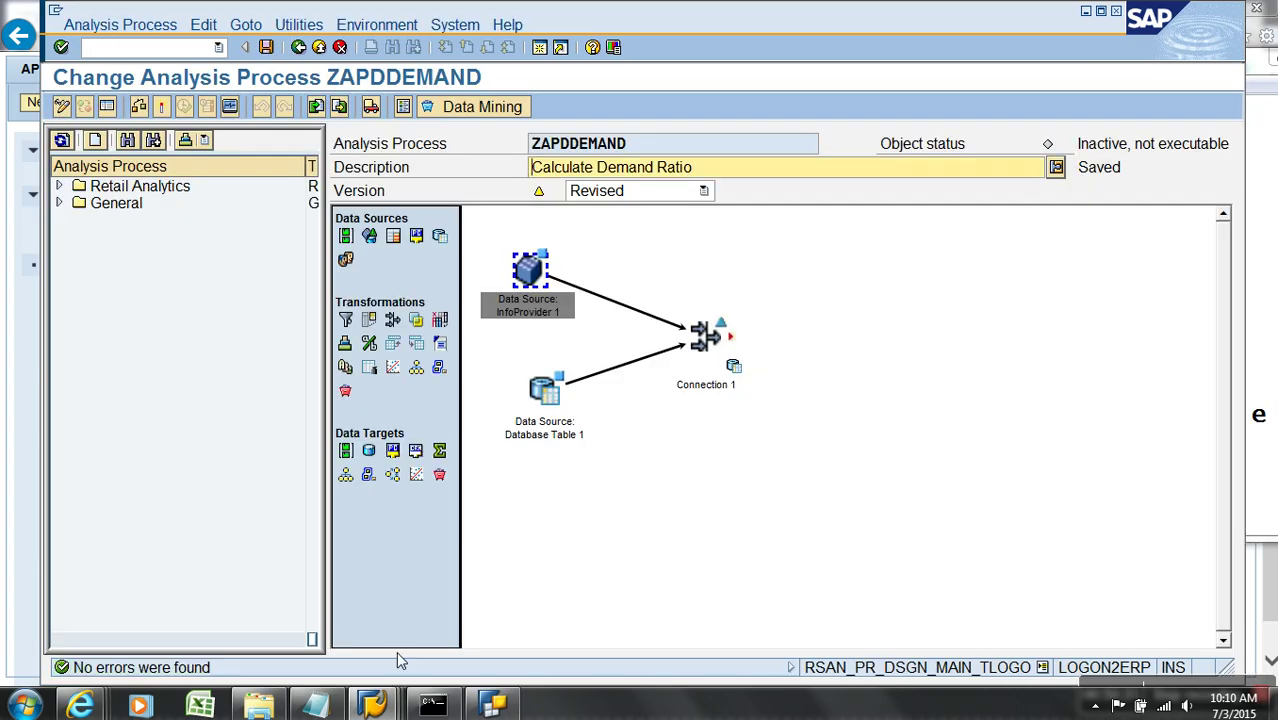
# Leave the DEMANDS data list and switch the Demo Demands cube to allow data loading instead of planning, writing a transport request
pyautogui.moveTo(375, 705)
pyautogui.click(512, 623)
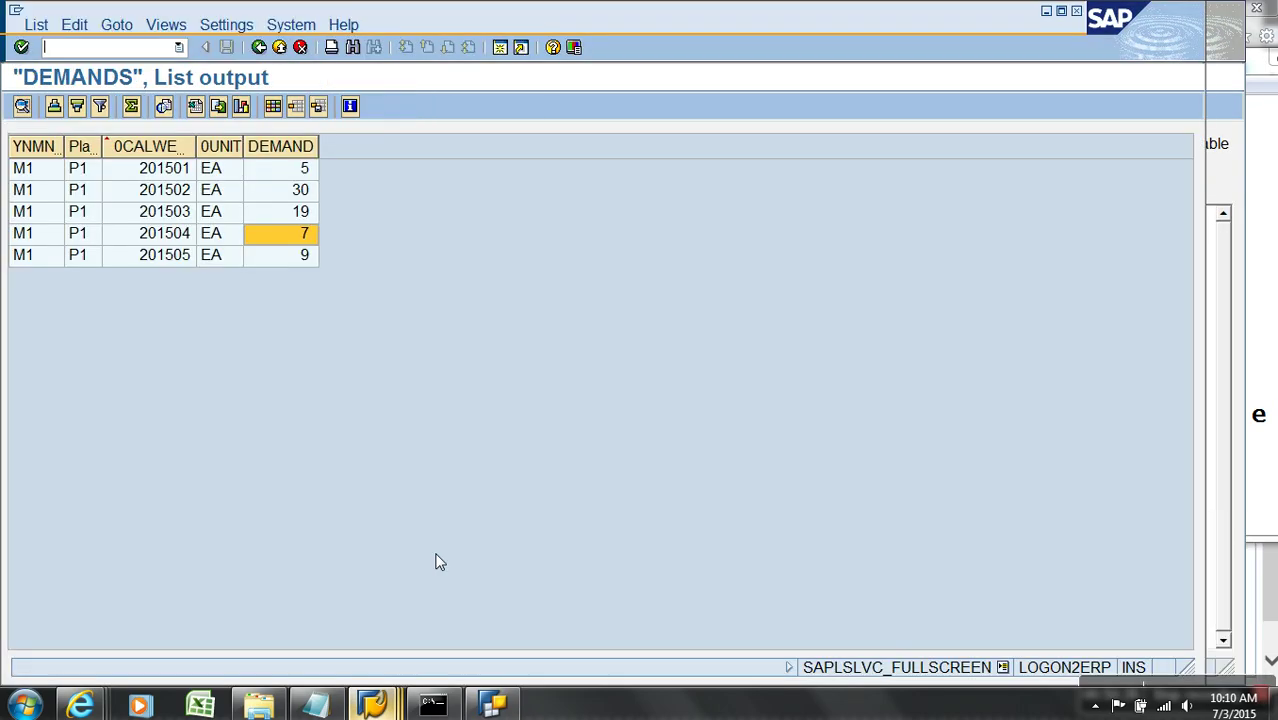
pyautogui.click(259, 48)
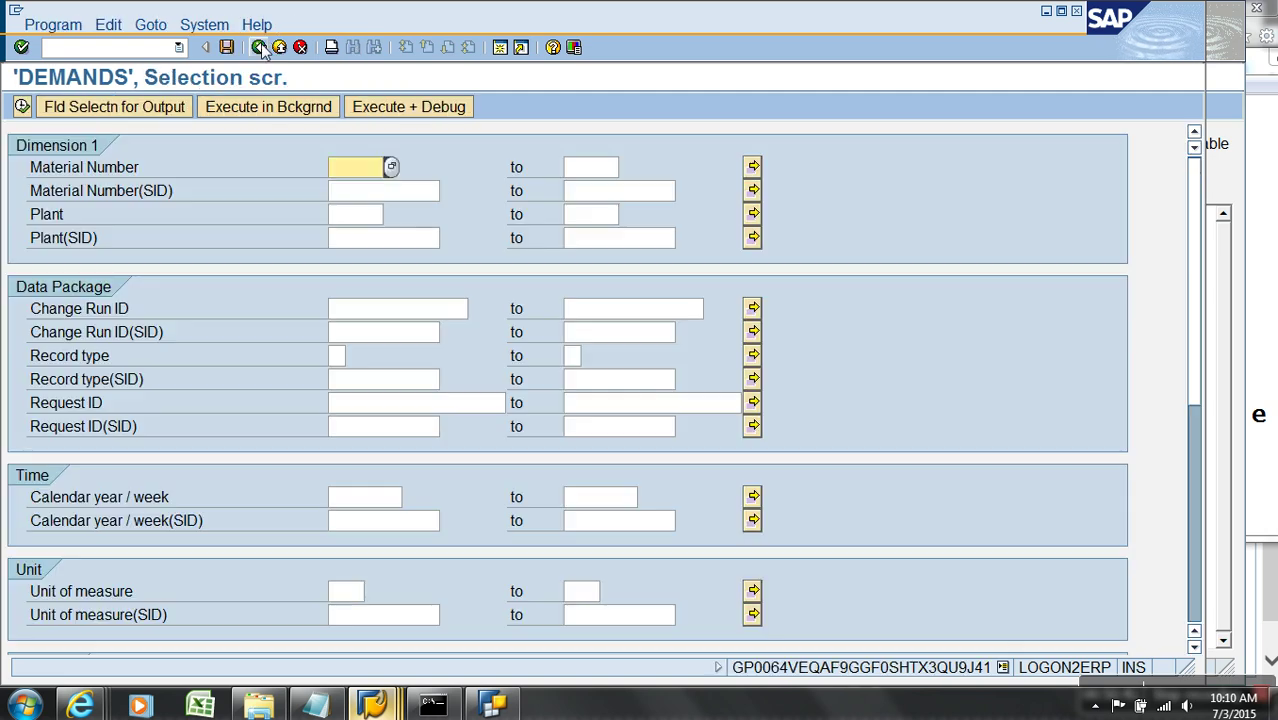
pyautogui.click(260, 48)
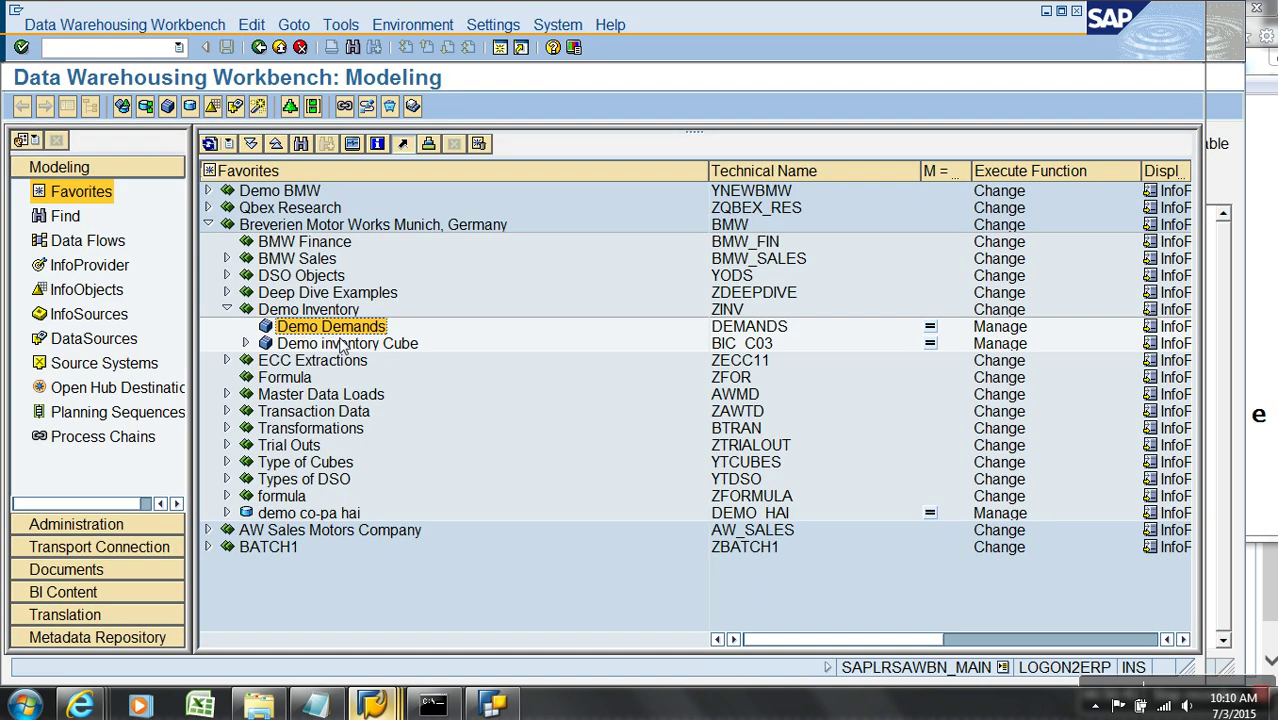
pyautogui.rightClick(338, 328)
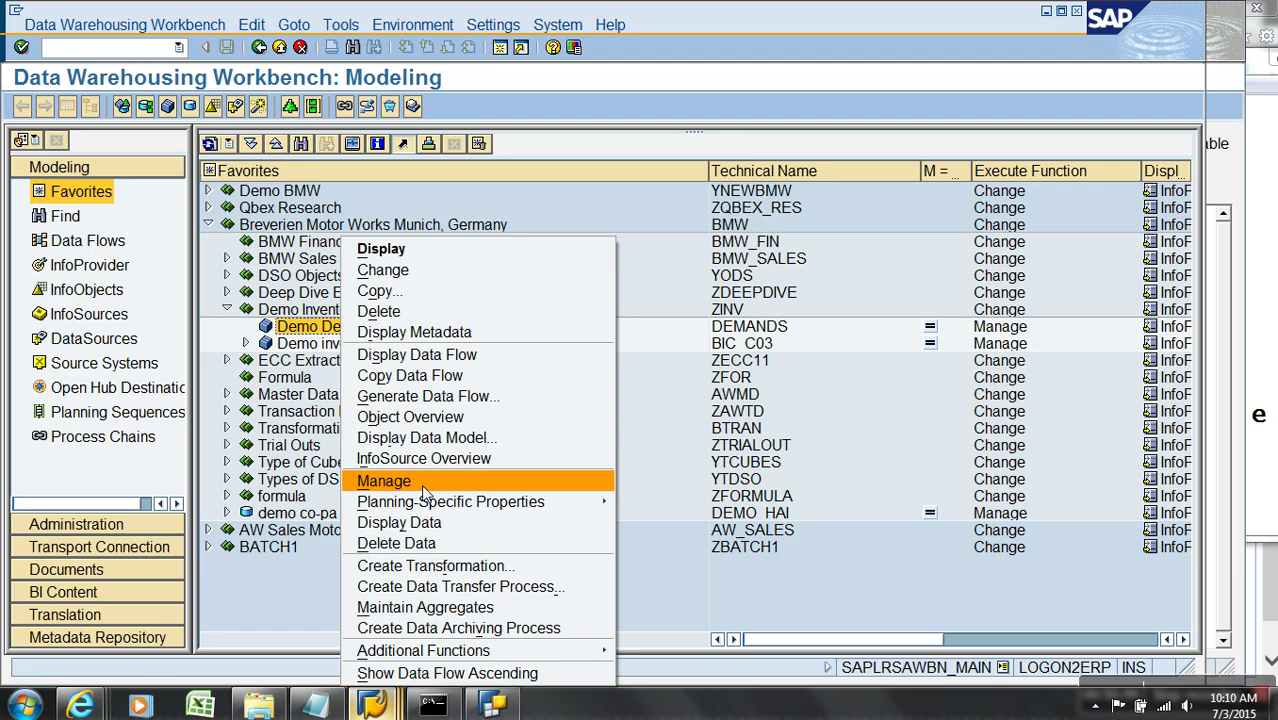
pyautogui.moveTo(466, 505)
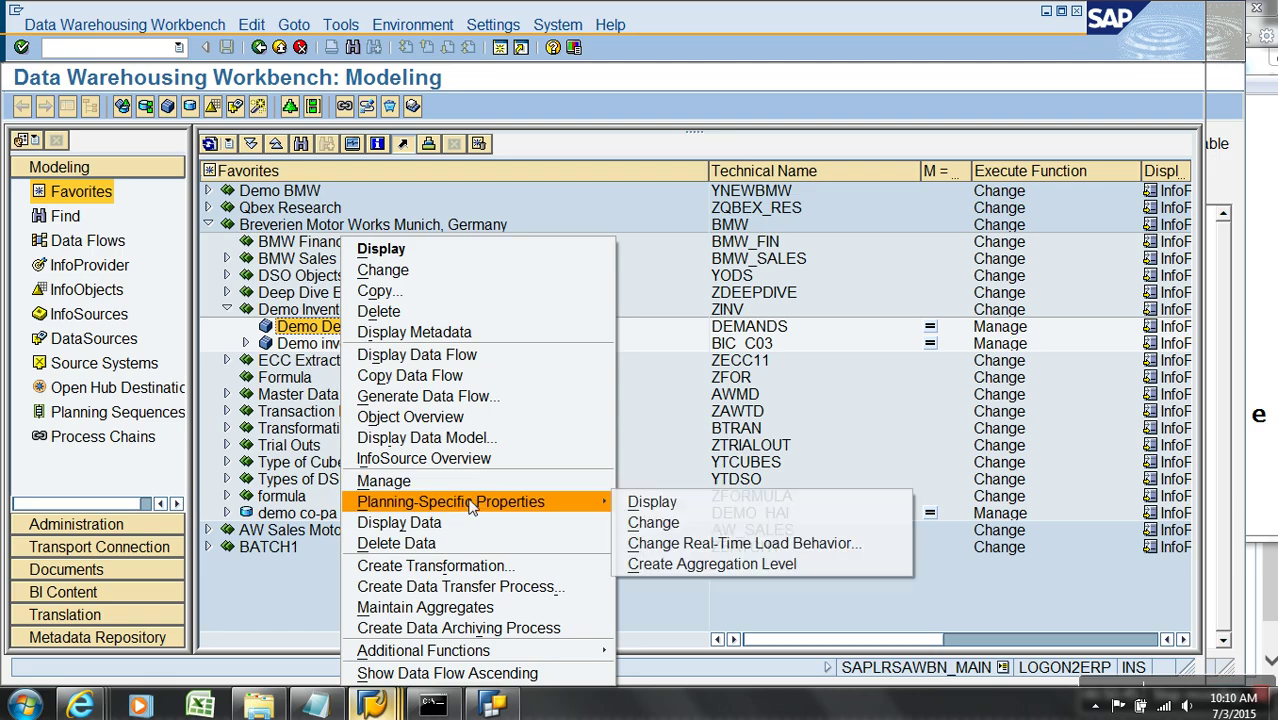
pyautogui.click(697, 545)
pyautogui.click(247, 249)
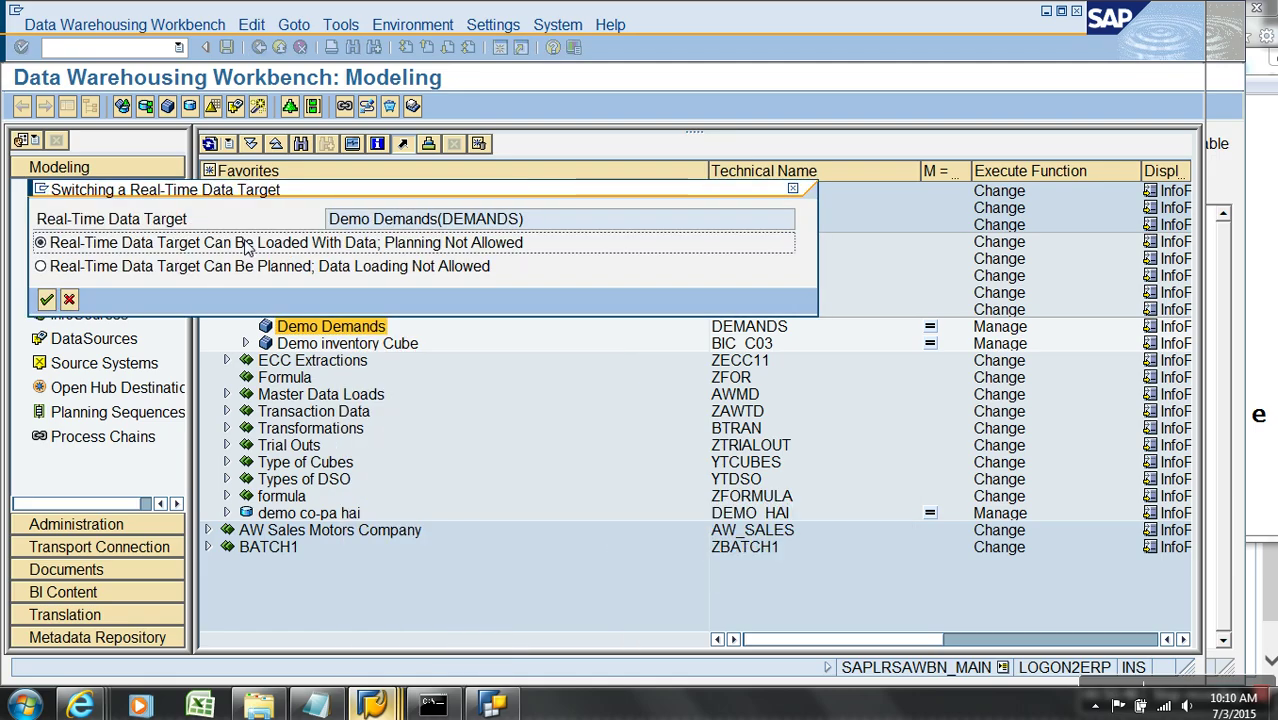
pyautogui.press('Return')
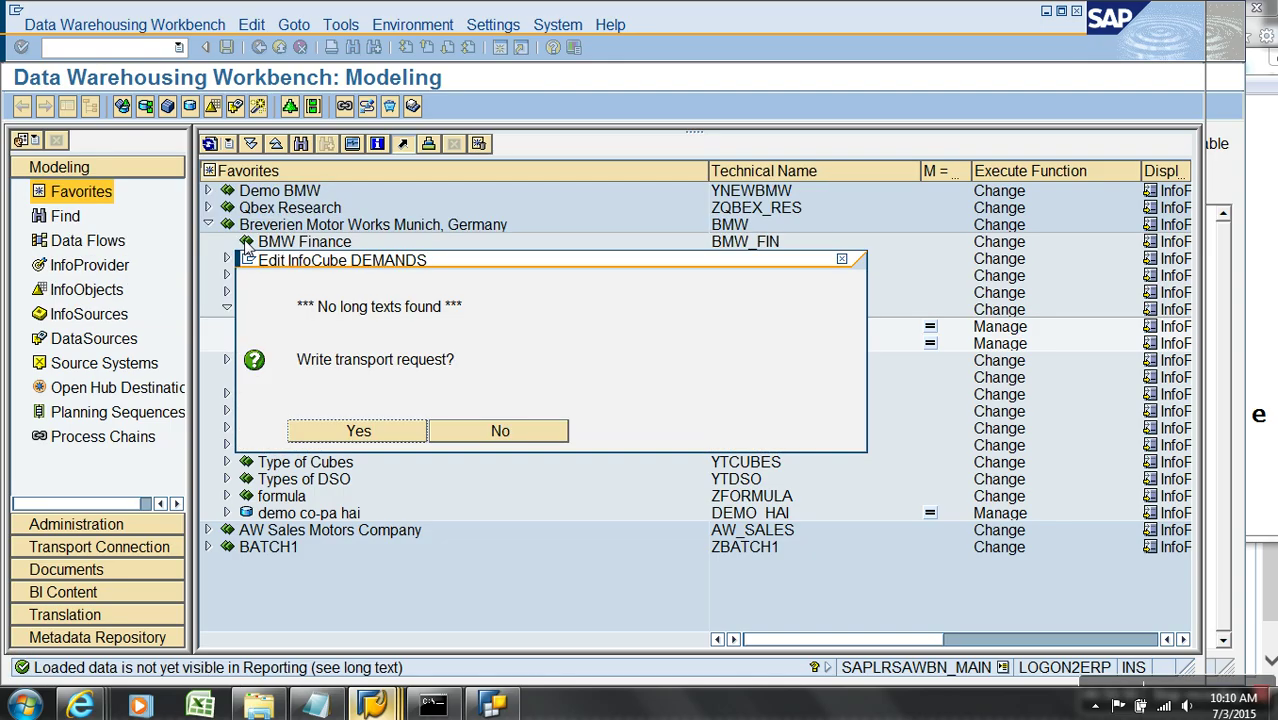
pyautogui.click(330, 431)
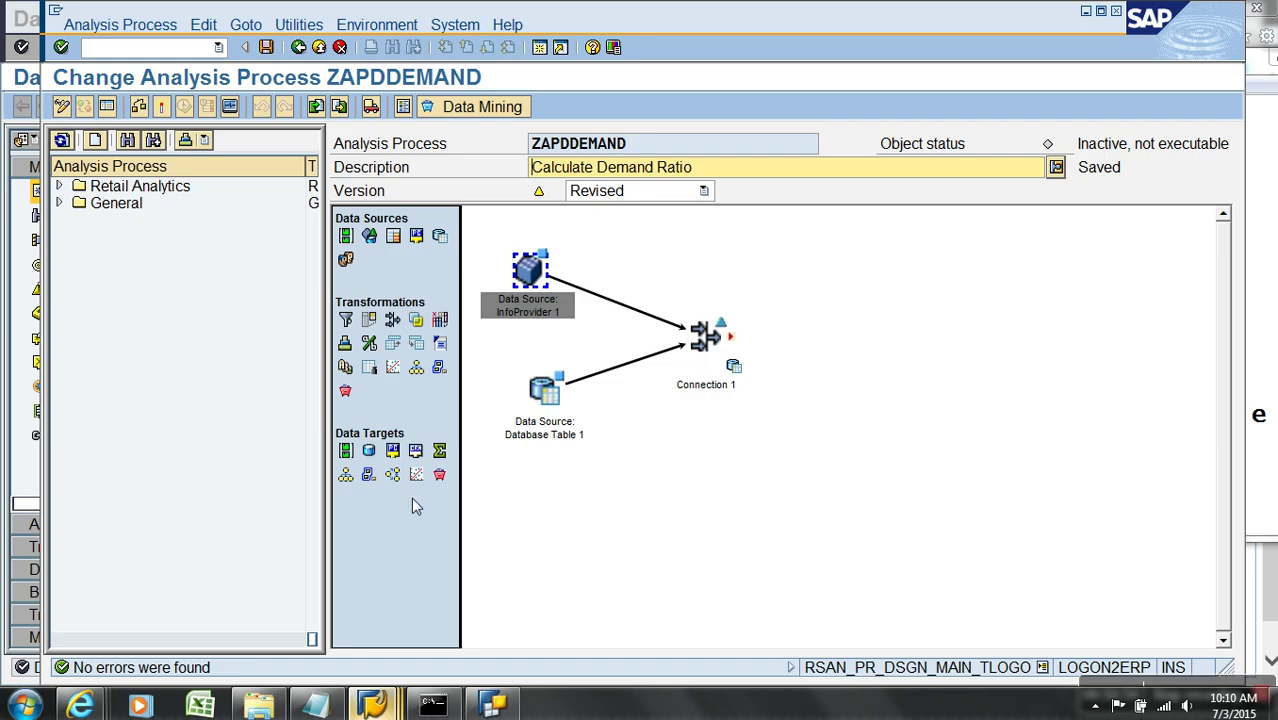
# In the ZAPDDEMAND analysis process, display the data of the InfoProvider 1 source again and return to the process
pyautogui.rightClick(550, 306)
pyautogui.click(617, 342)
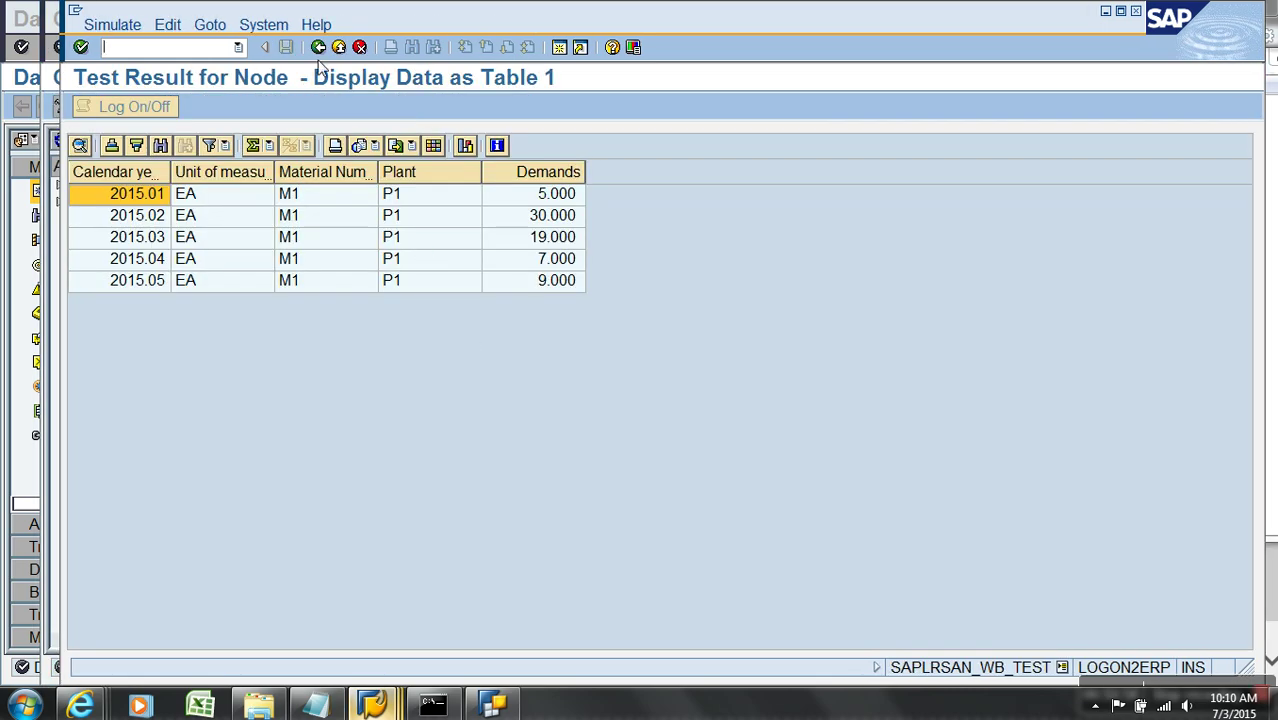
pyautogui.click(316, 48)
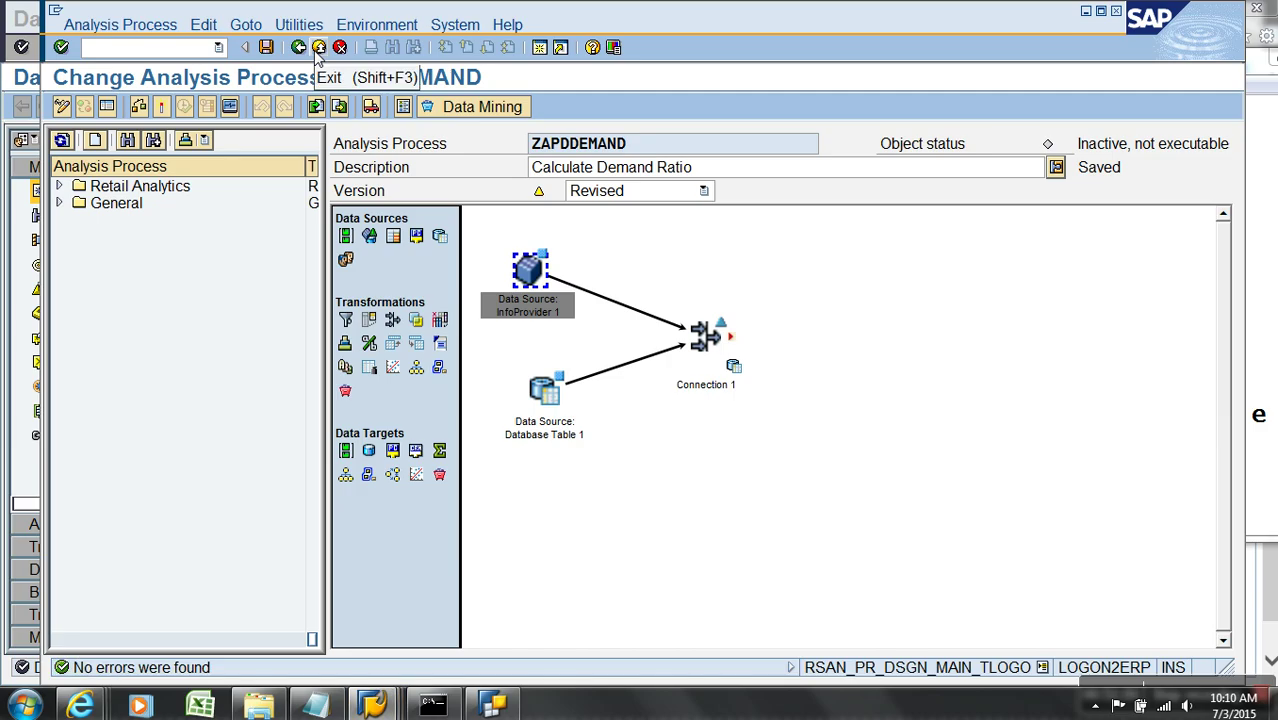
# Delete the intermediate result of the Connection 1 join node and close the deletion log
pyautogui.click(718, 338)
pyautogui.rightClick(718, 338)
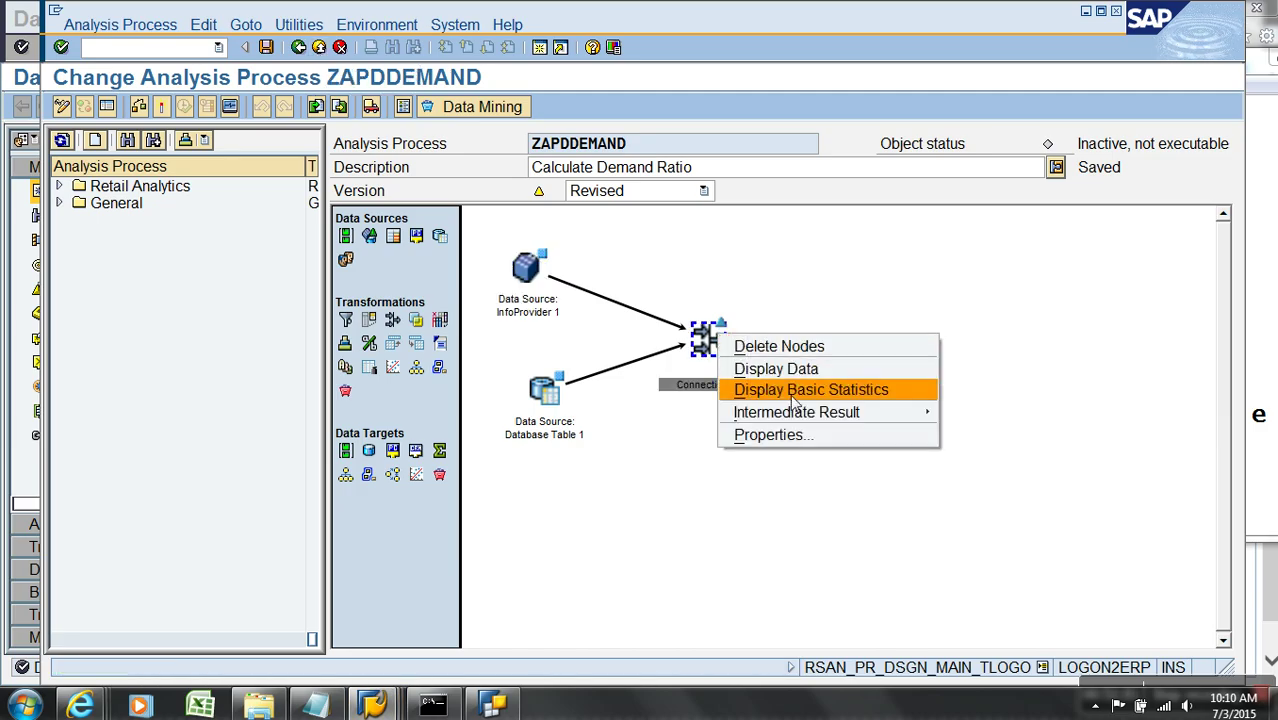
pyautogui.moveTo(819, 413)
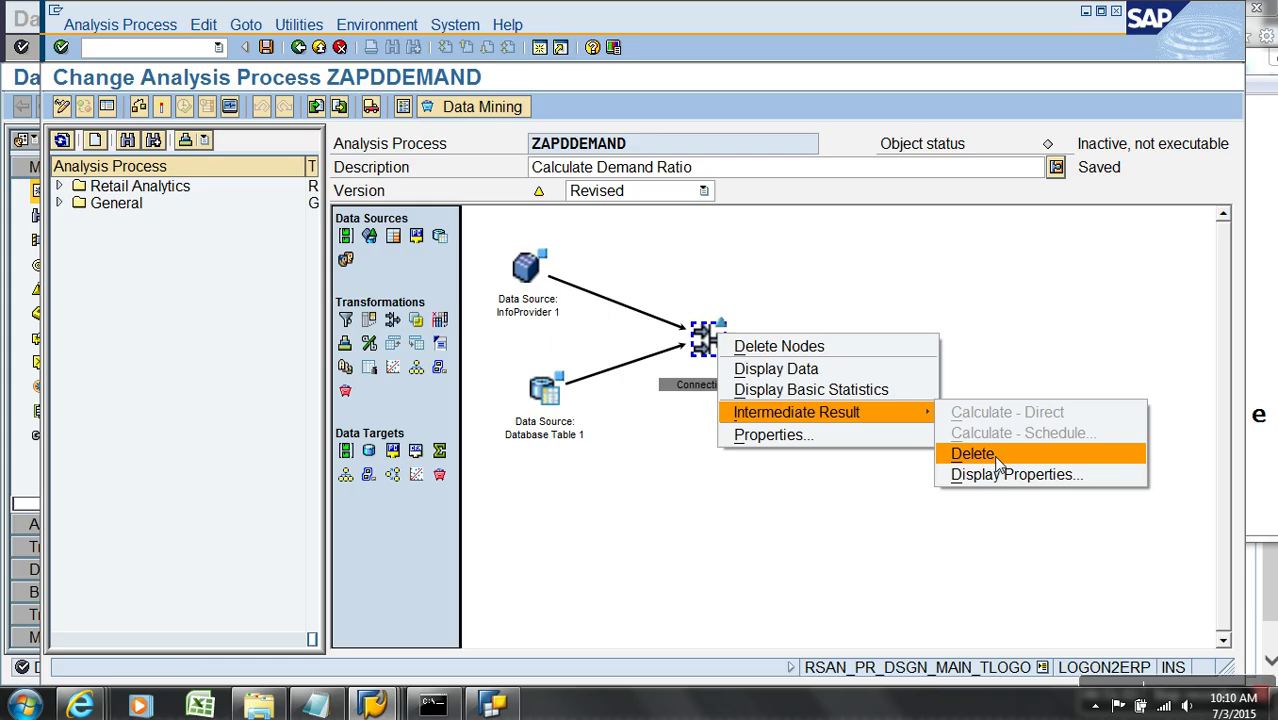
pyautogui.click(973, 454)
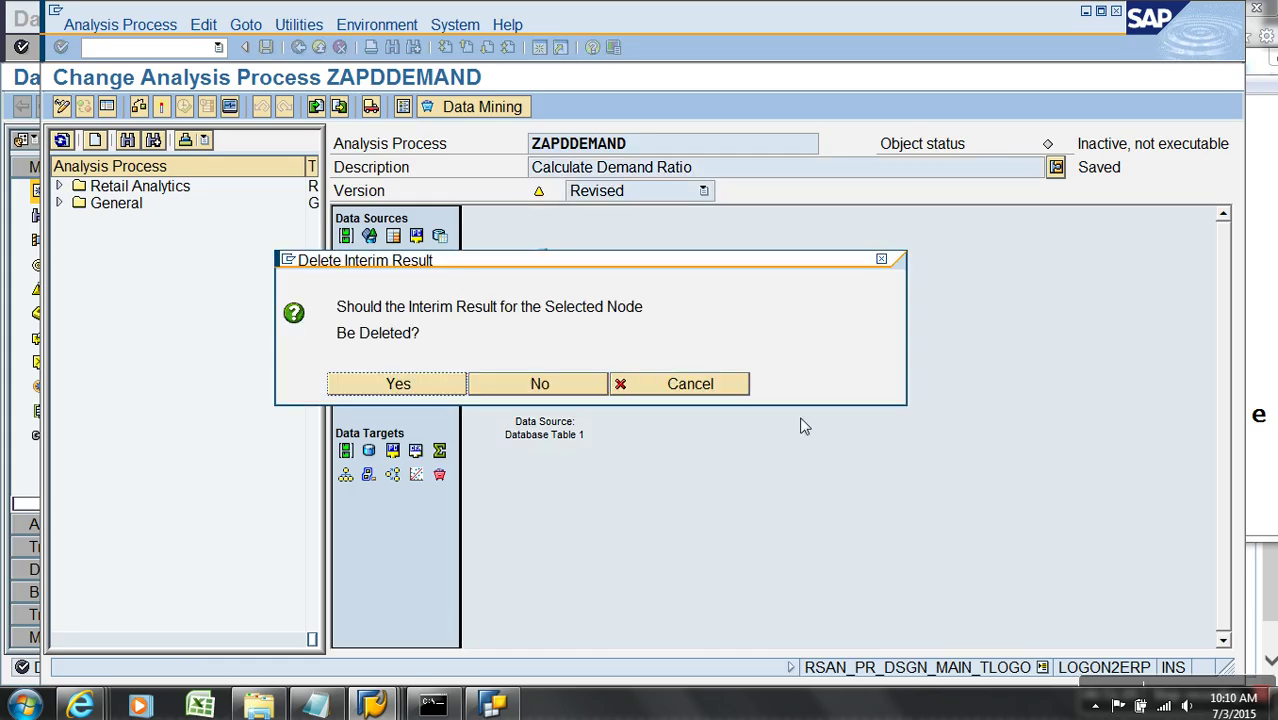
pyautogui.click(384, 381)
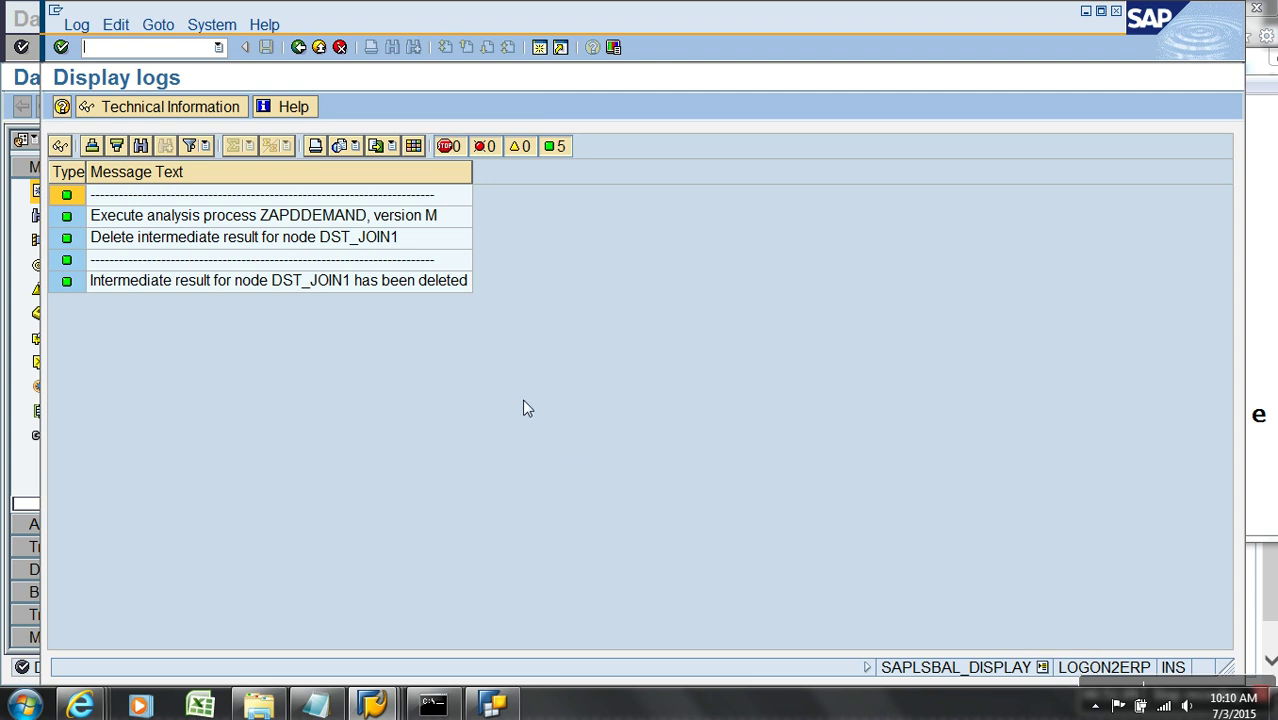
pyautogui.click(312, 49)
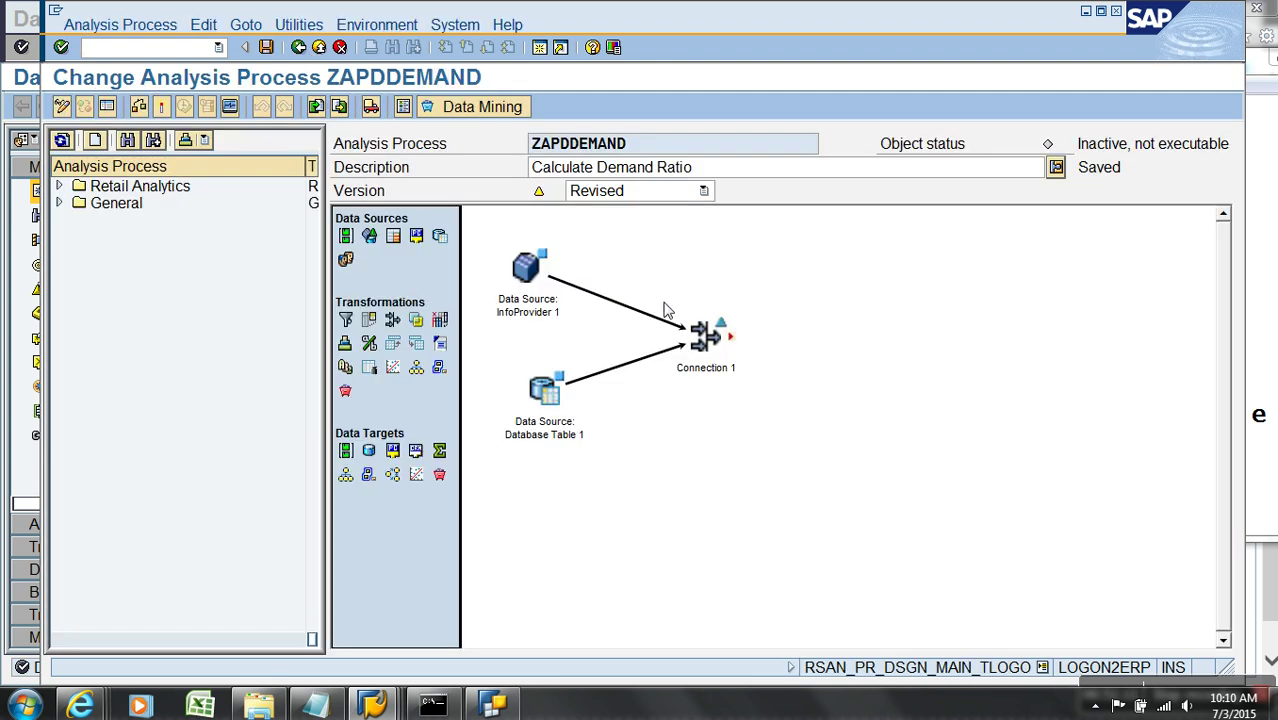
# Calculate the intermediate result of the Connection 1 join node directly
pyautogui.rightClick(701, 343)
pyautogui.moveTo(790, 420)
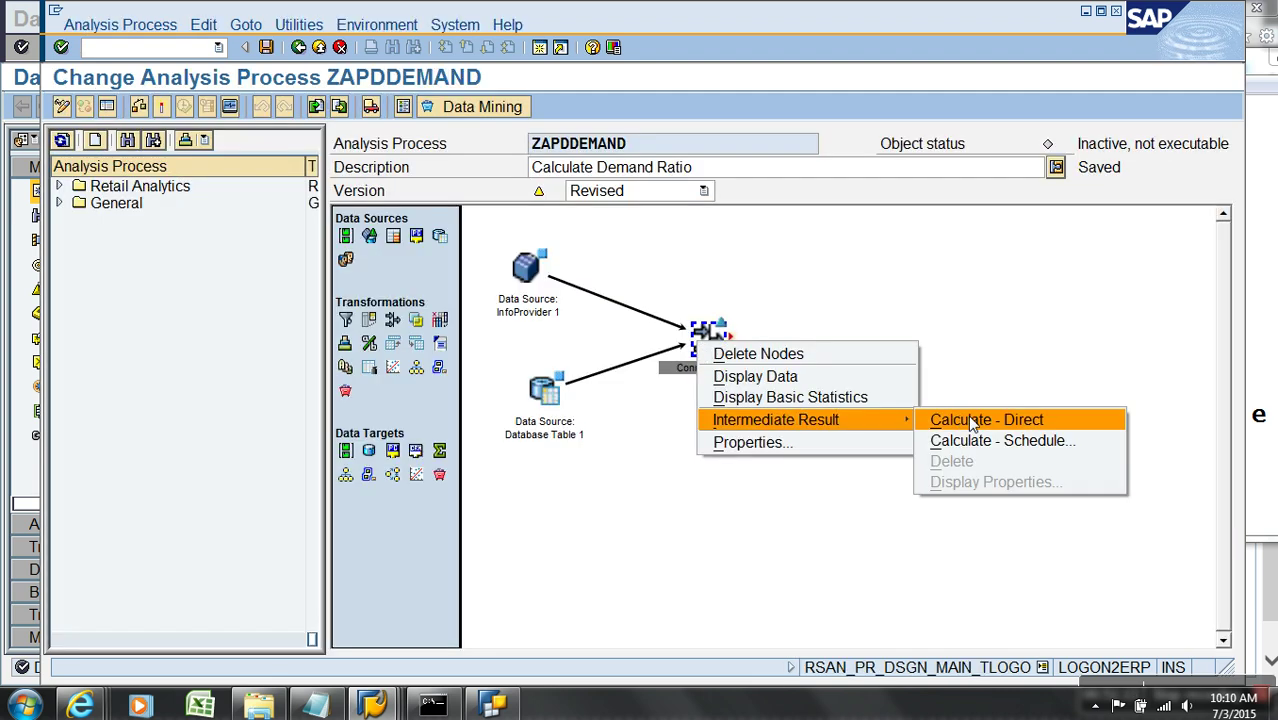
pyautogui.click(970, 420)
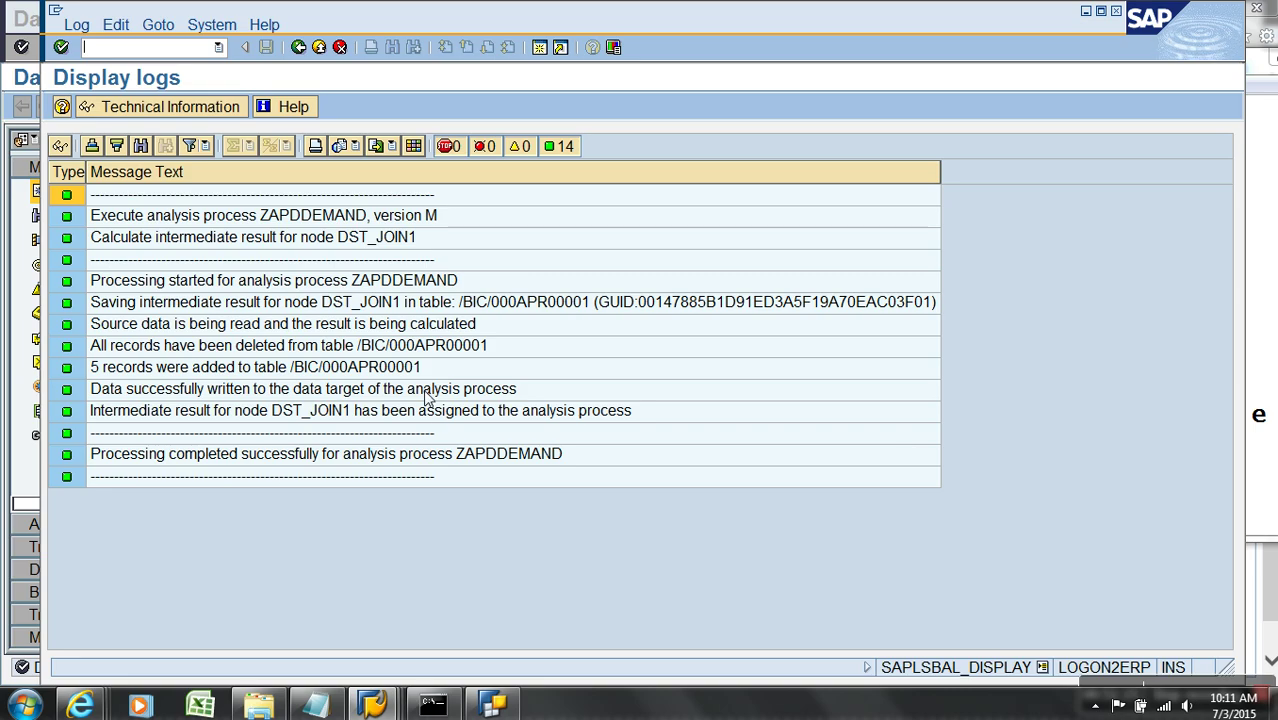
# Switch to the YSTOCK data browser window and go back to the ABAP Dictionary's initial screen
pyautogui.hotkey('alt', 'Tab')
pyautogui.hotkey('alt', 'Tab')
pyautogui.press('Tab')
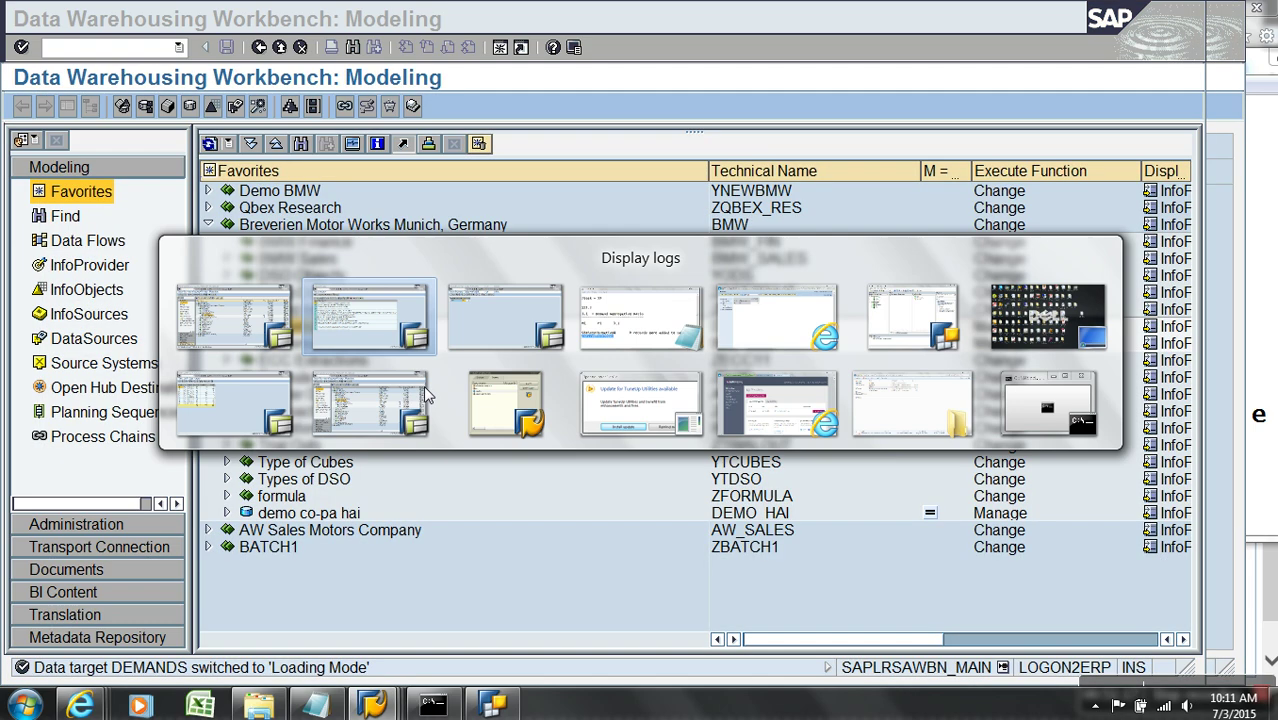
pyautogui.click(194, 55)
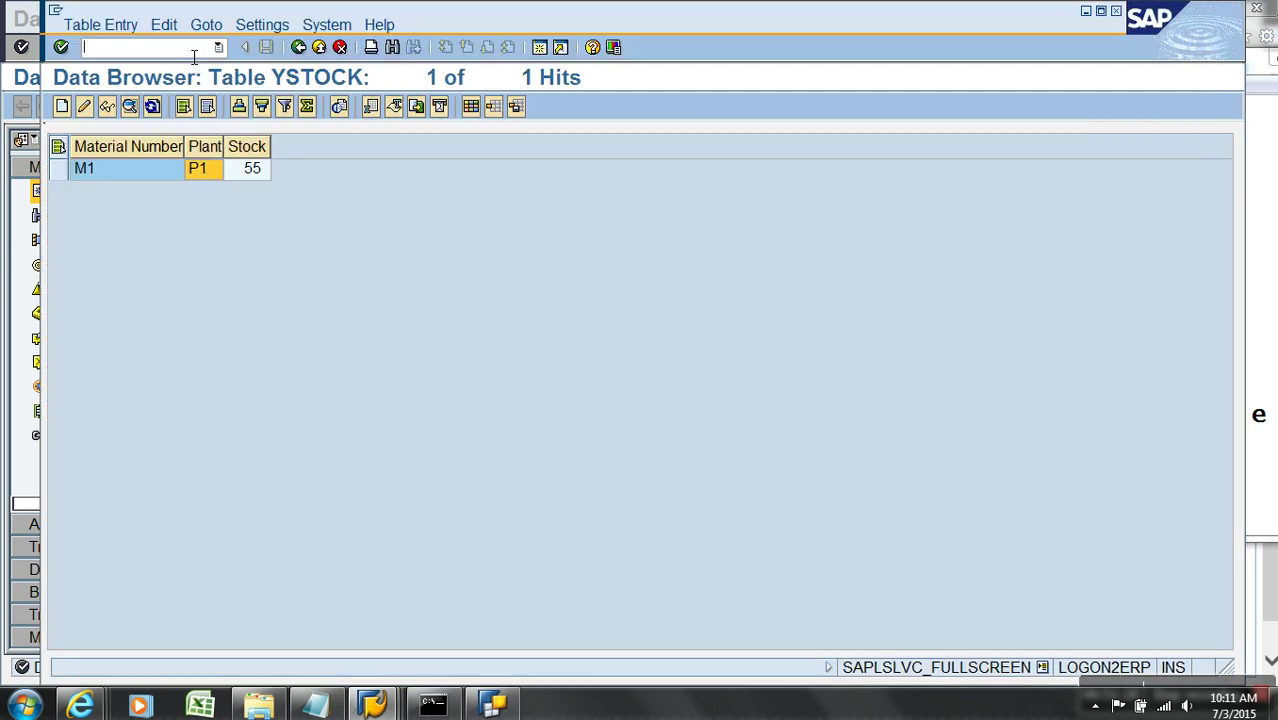
pyautogui.press('F3')
pyautogui.press('F3')
pyautogui.press('F3')
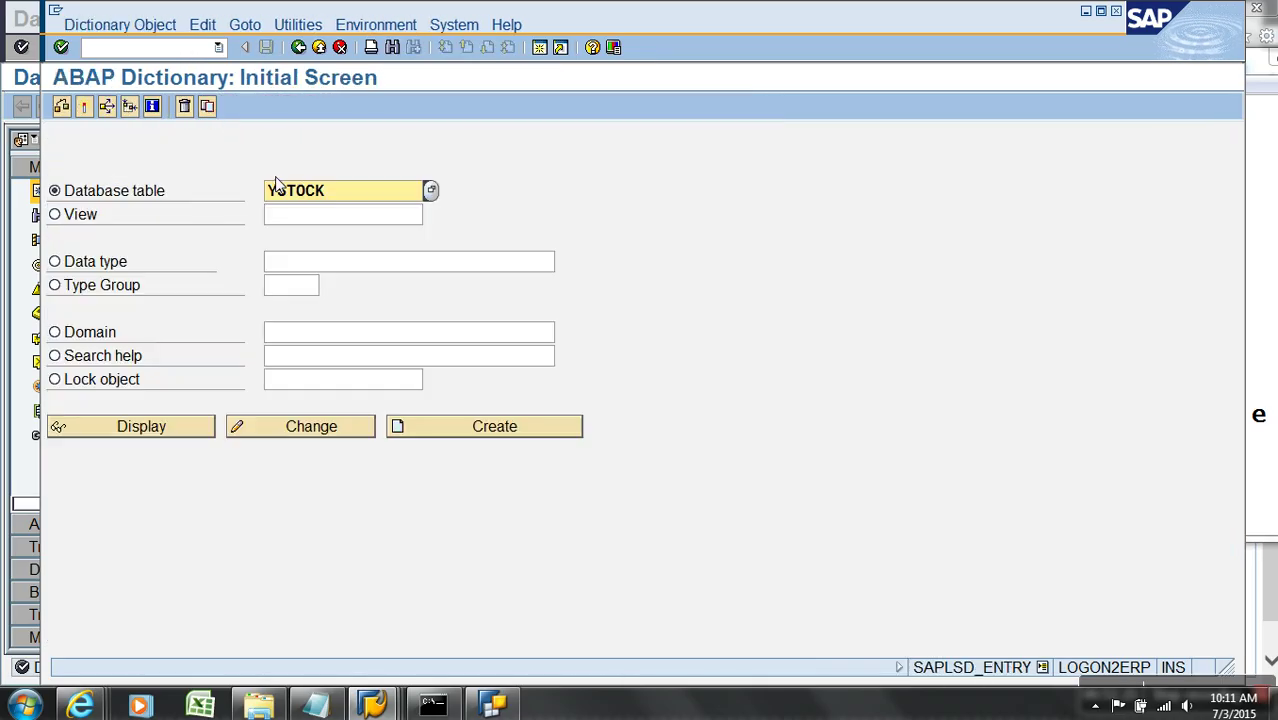
# Display database table /BIC/000APR00001 in the dictionary and list its contents without selection restrictions
pyautogui.moveTo(356, 197); pyautogui.dragTo(211, 197)
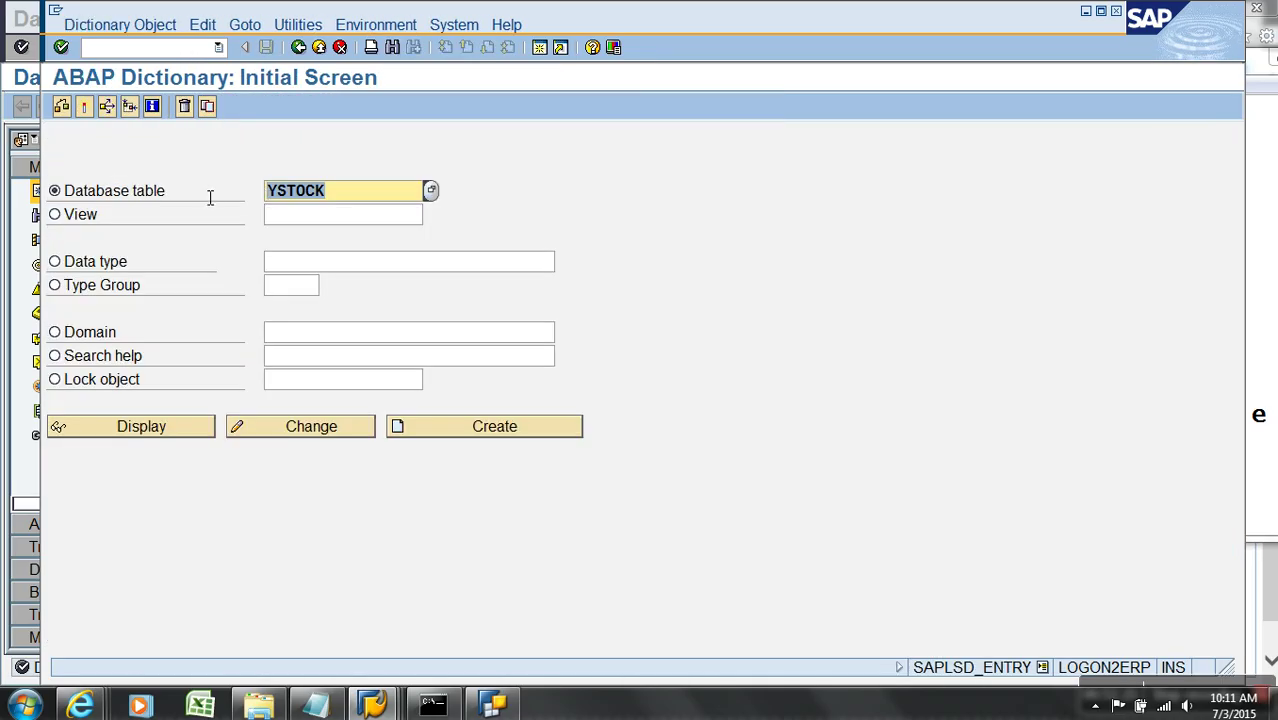
pyautogui.press('BackSpace')
pyautogui.click(342, 227)
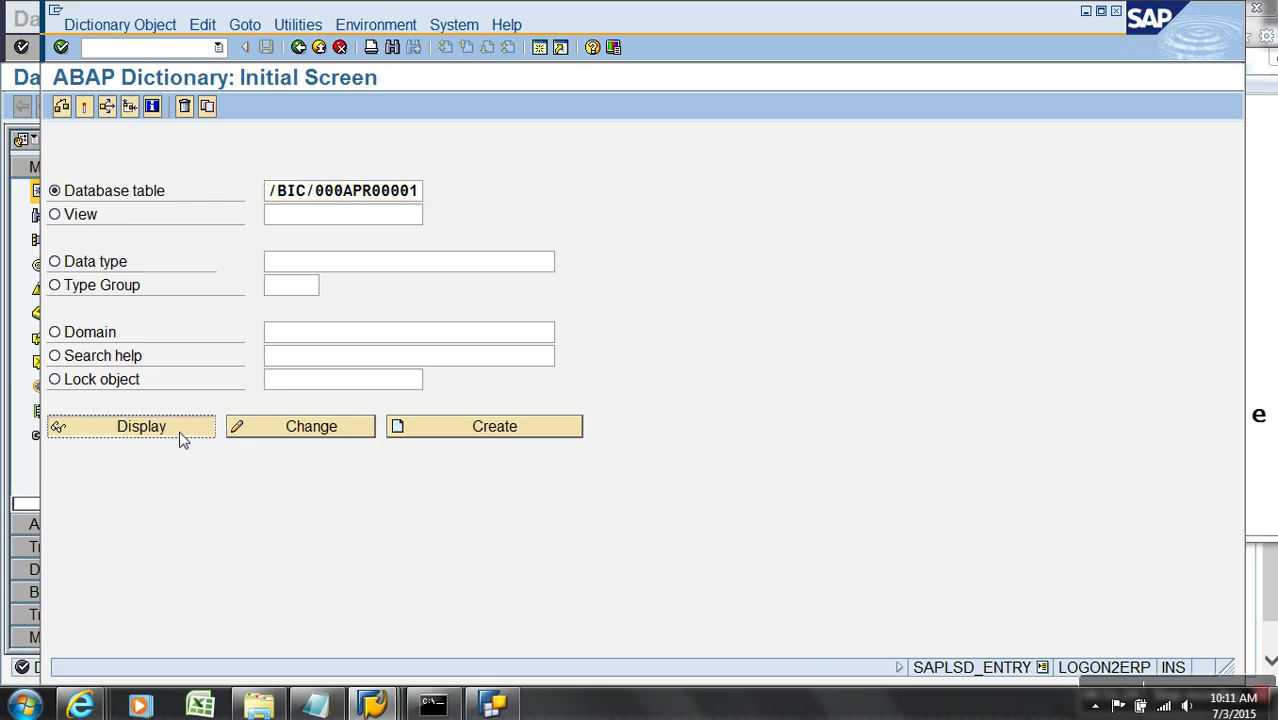
pyautogui.click(188, 428)
pyautogui.click(393, 107)
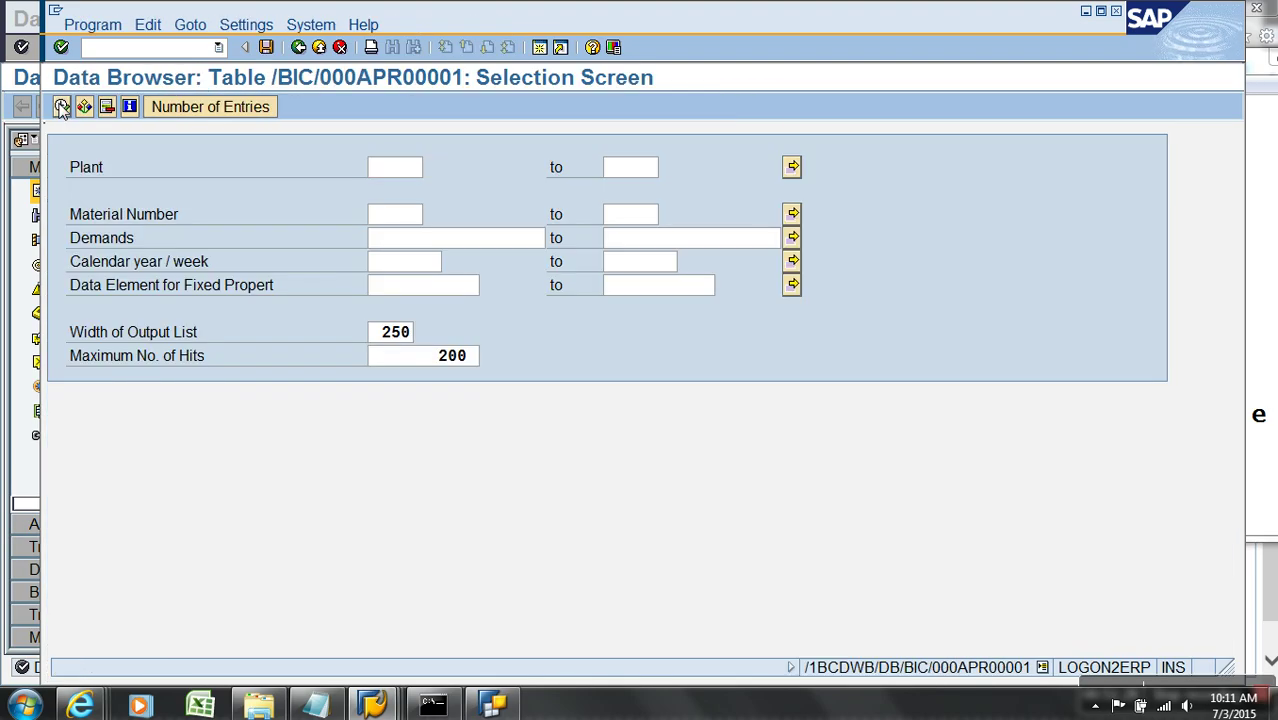
pyautogui.click(60, 104)
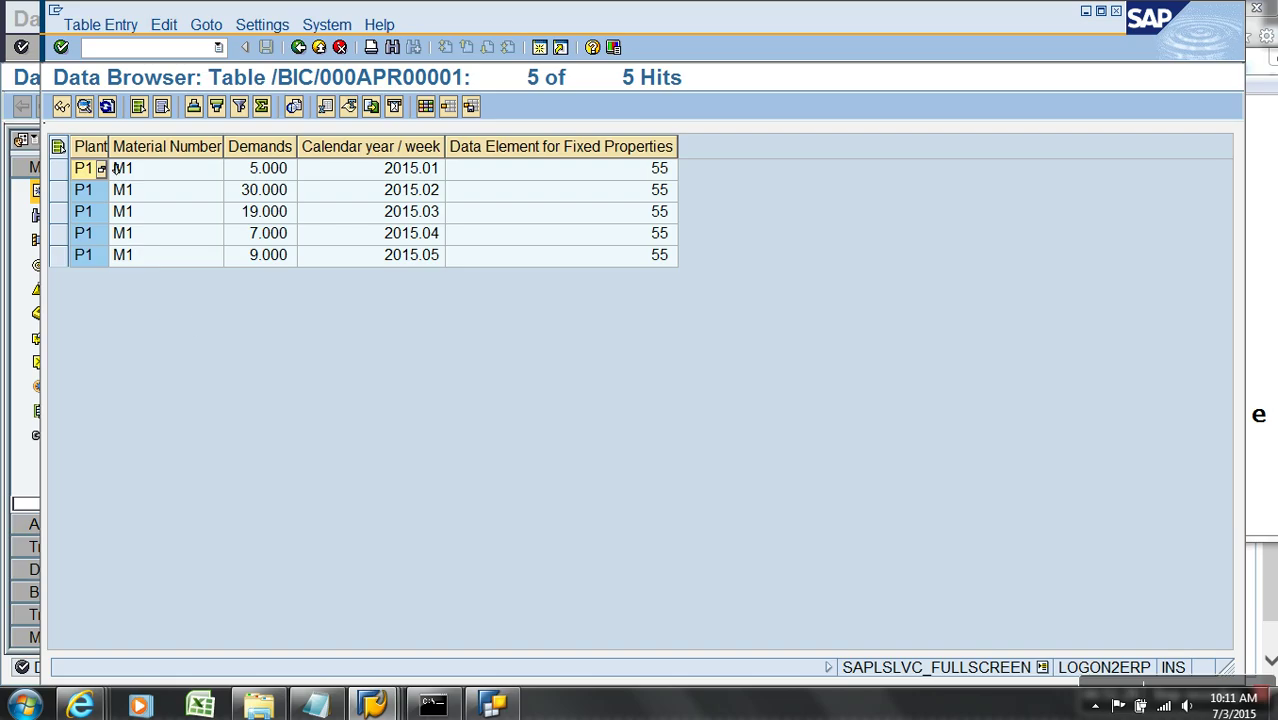
# Widen the Plant column, narrow the Data Element for Fixed Properties column, and review the joined columns of /BIC/000APR00001
pyautogui.moveTo(118, 152); pyautogui.dragTo(167, 160)
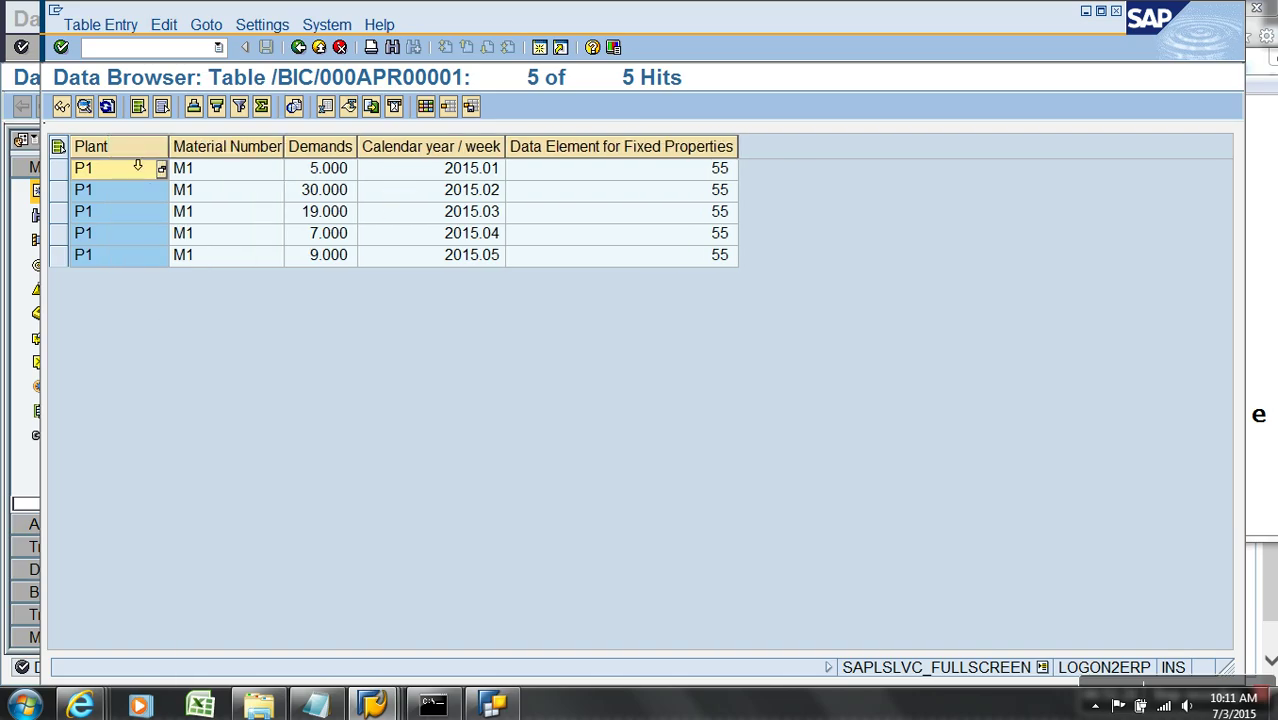
pyautogui.click(130, 149)
pyautogui.click(200, 148)
pyautogui.click(306, 148)
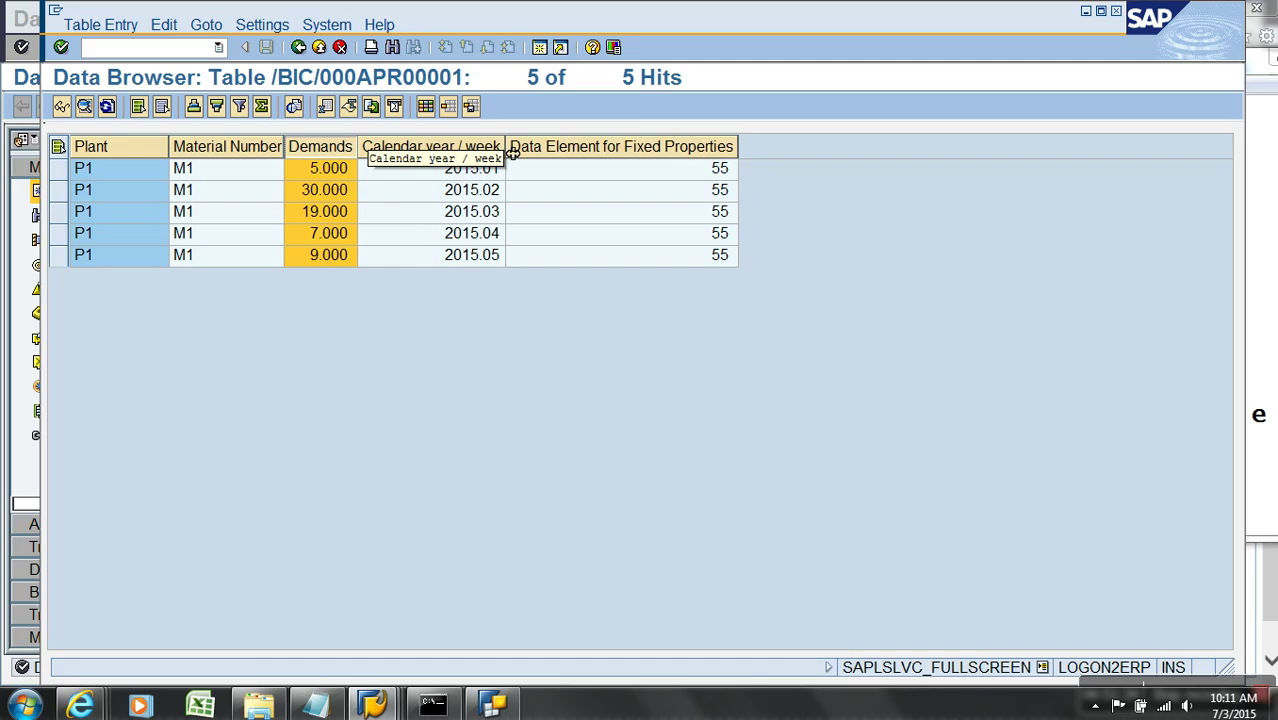
pyautogui.click(489, 152)
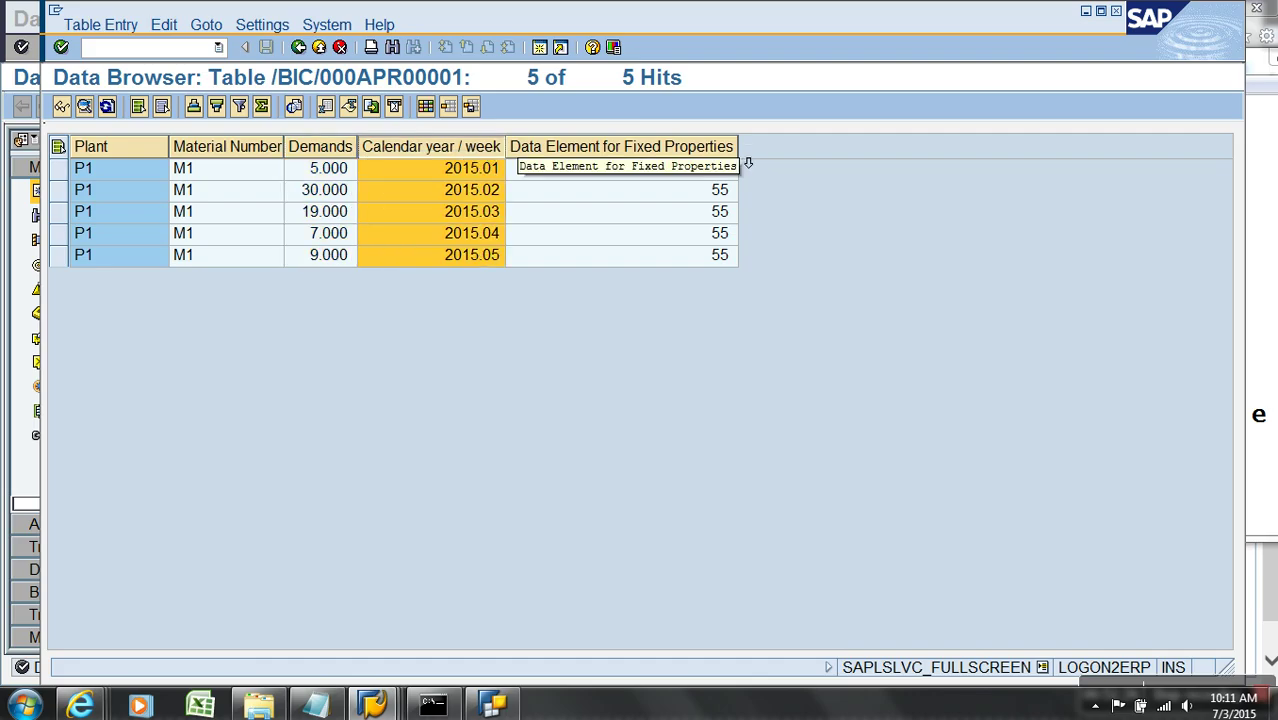
pyautogui.moveTo(740, 151); pyautogui.dragTo(606, 155)
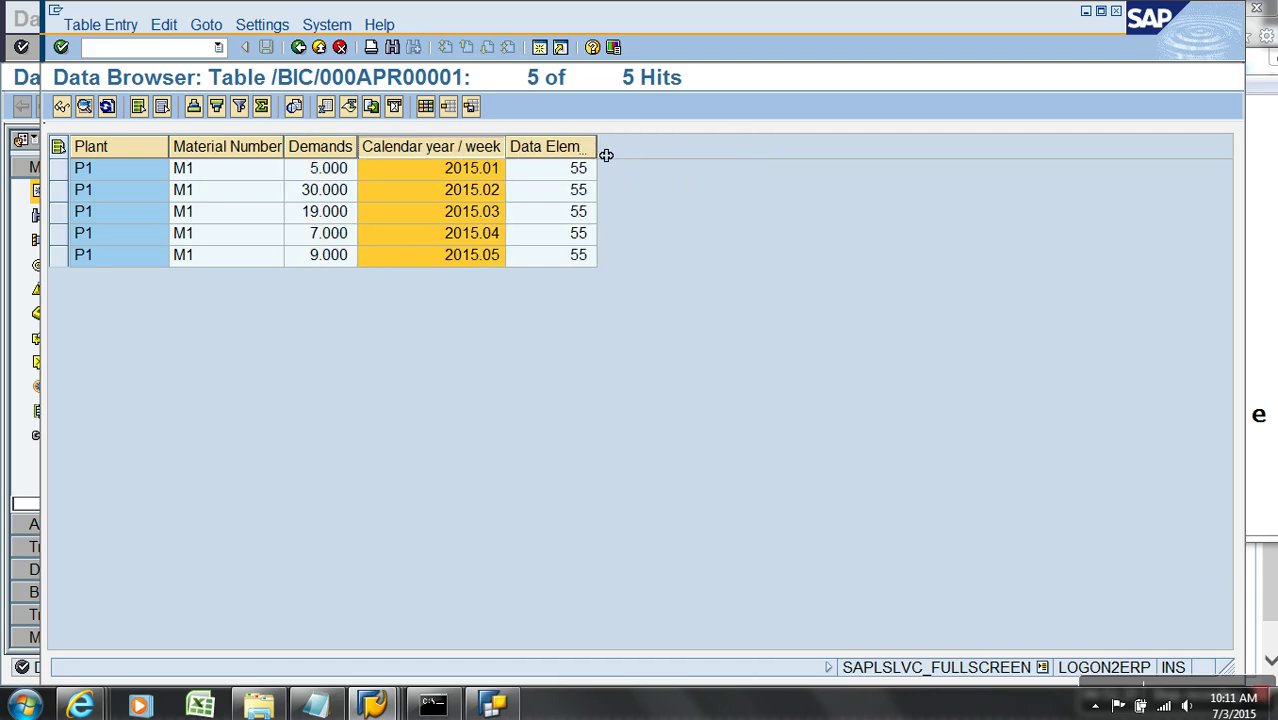
pyautogui.click(650, 326)
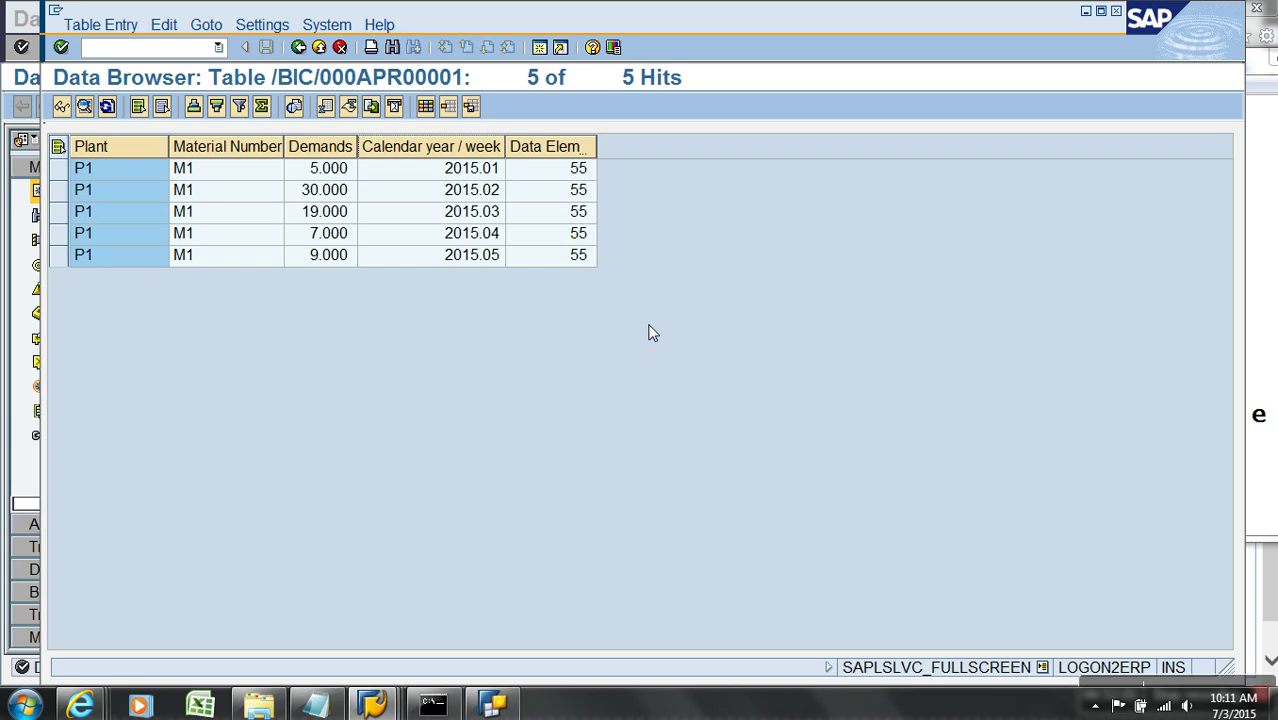
# Switch to the calculation log window and return to the ZAPDDEMAND analysis process
pyautogui.hotkey('alt', 'Tab')
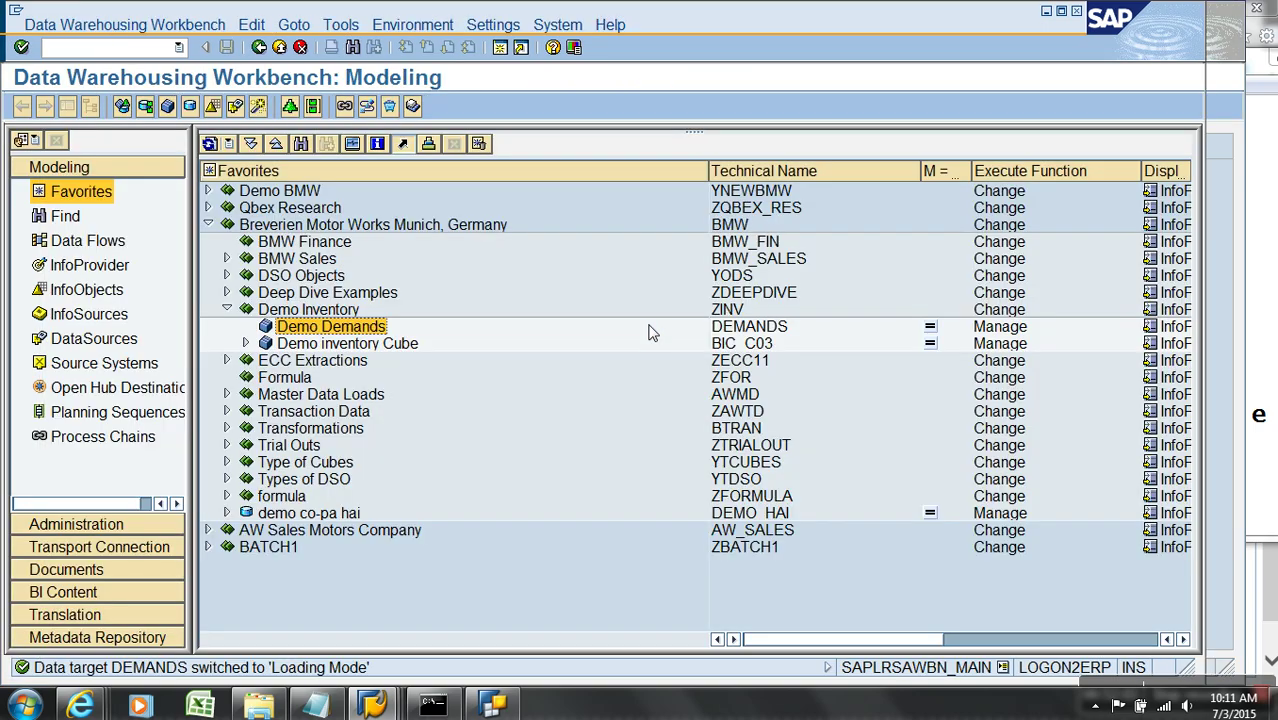
pyautogui.moveTo(396, 710)
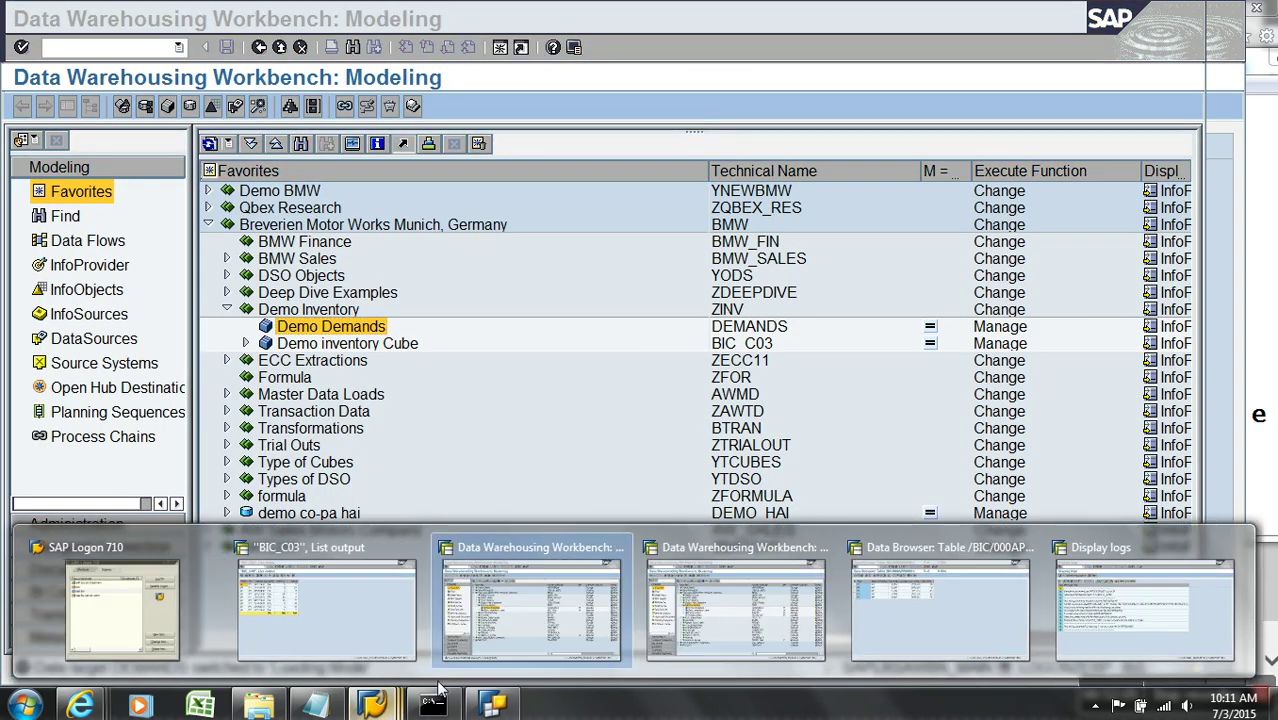
pyautogui.click(1072, 633)
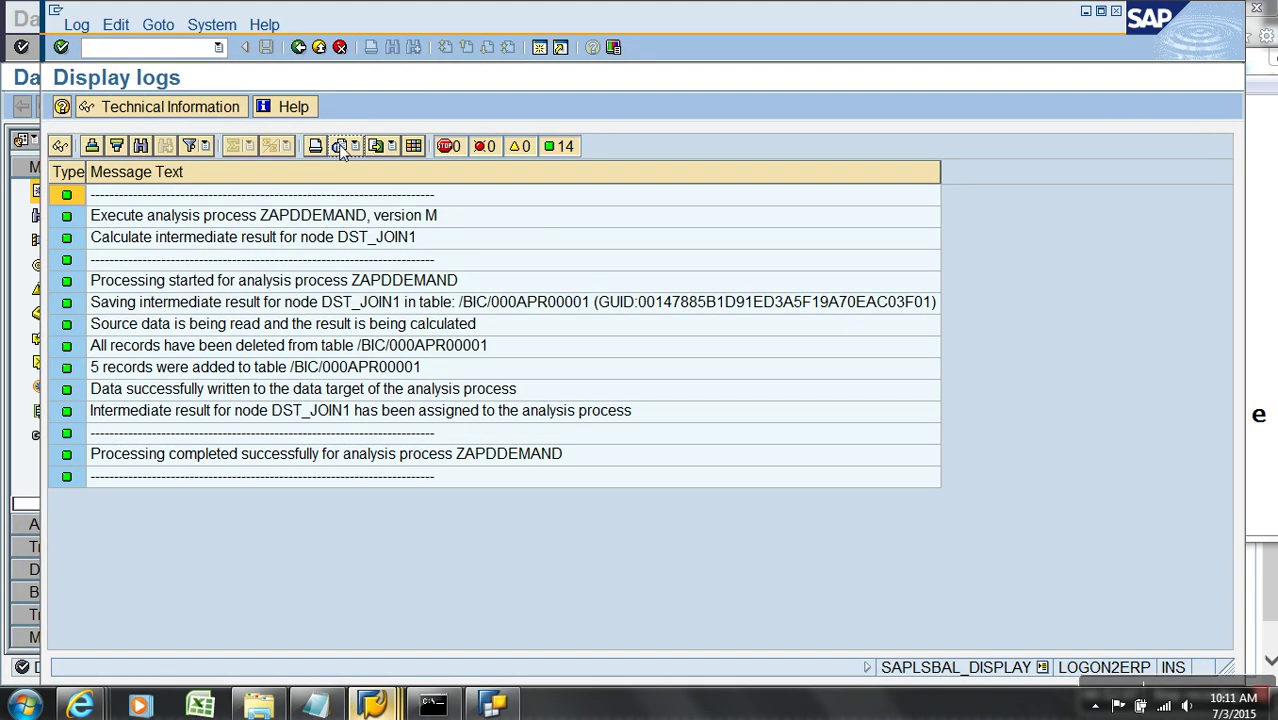
pyautogui.click(298, 47)
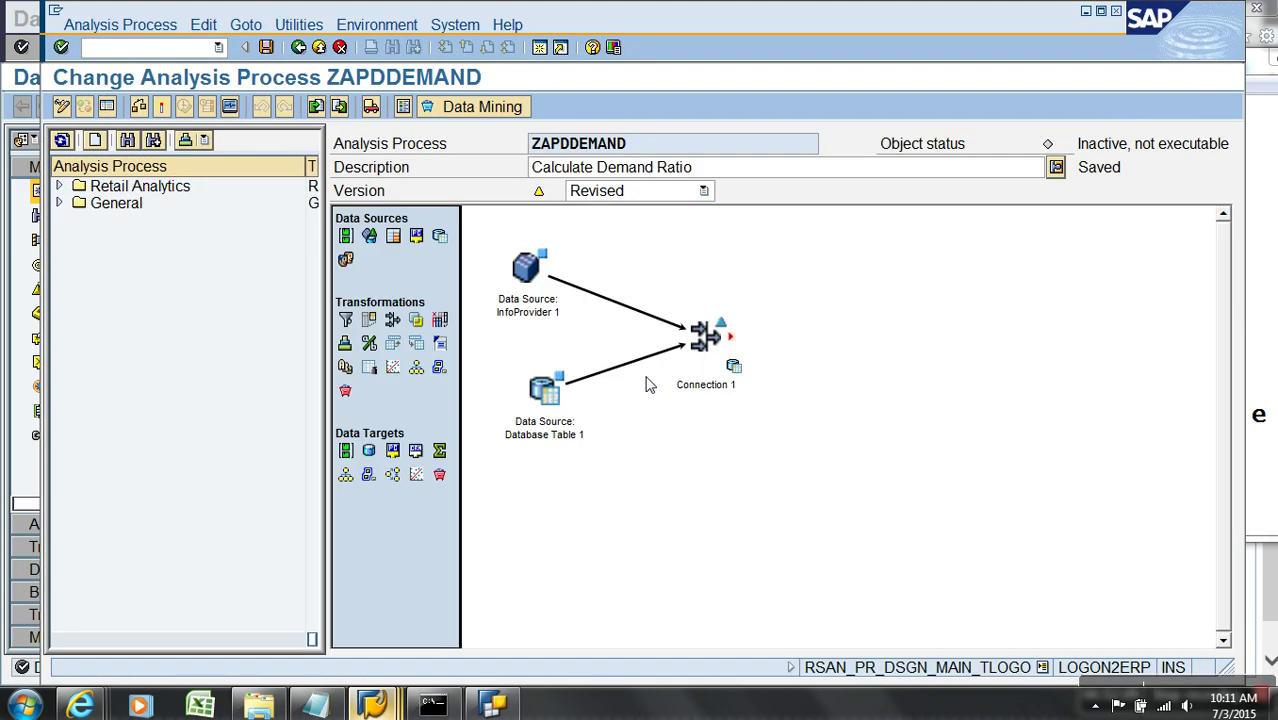
# Delete the intermediate result of the Connection 1 join node
pyautogui.rightClick(702, 342)
pyautogui.moveTo(795, 424)
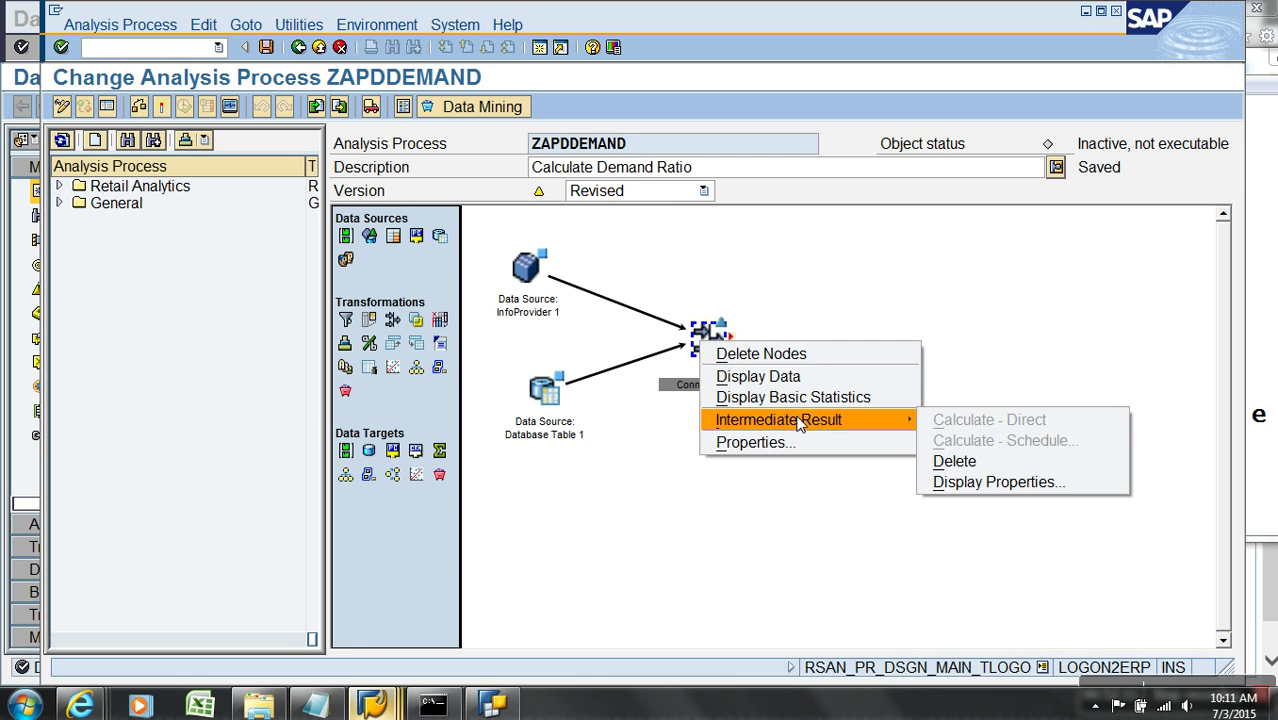
pyautogui.click(975, 462)
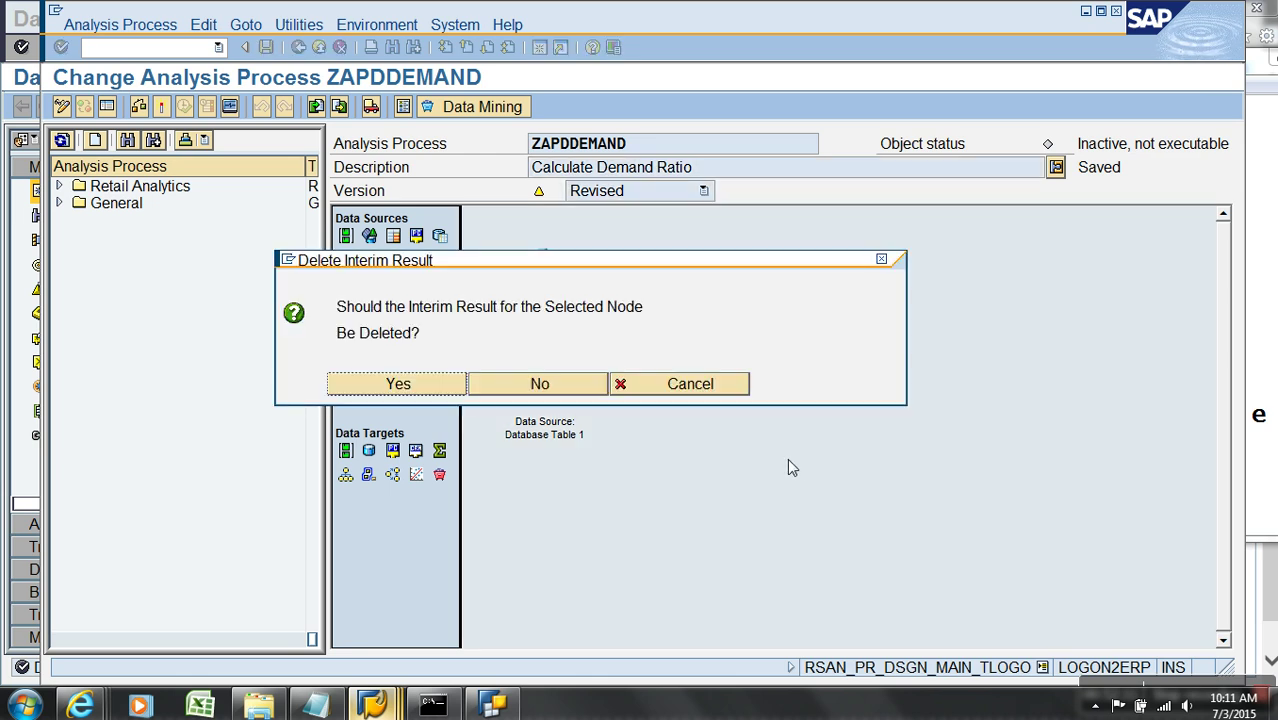
pyautogui.click(434, 388)
pyautogui.click(298, 47)
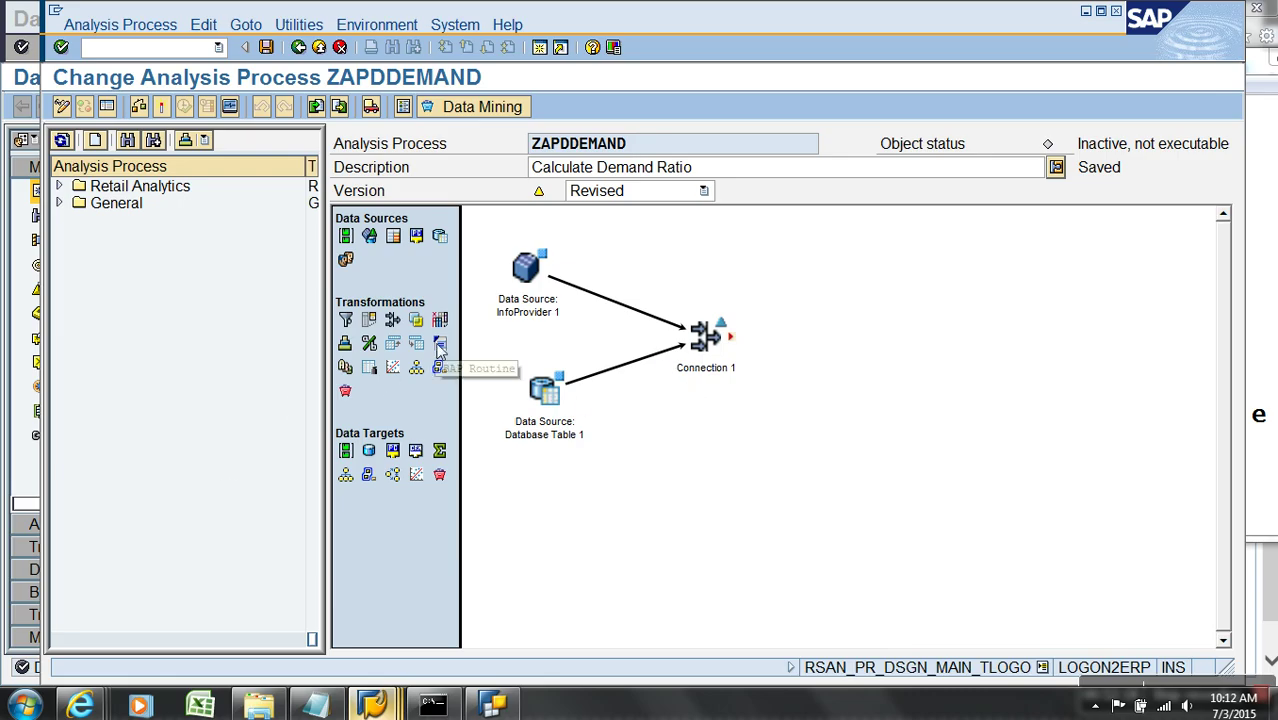
# Add an ABAP Routine transformation beside Connection 1 and link the join's output to it
pyautogui.moveTo(440, 345); pyautogui.dragTo(889, 347)
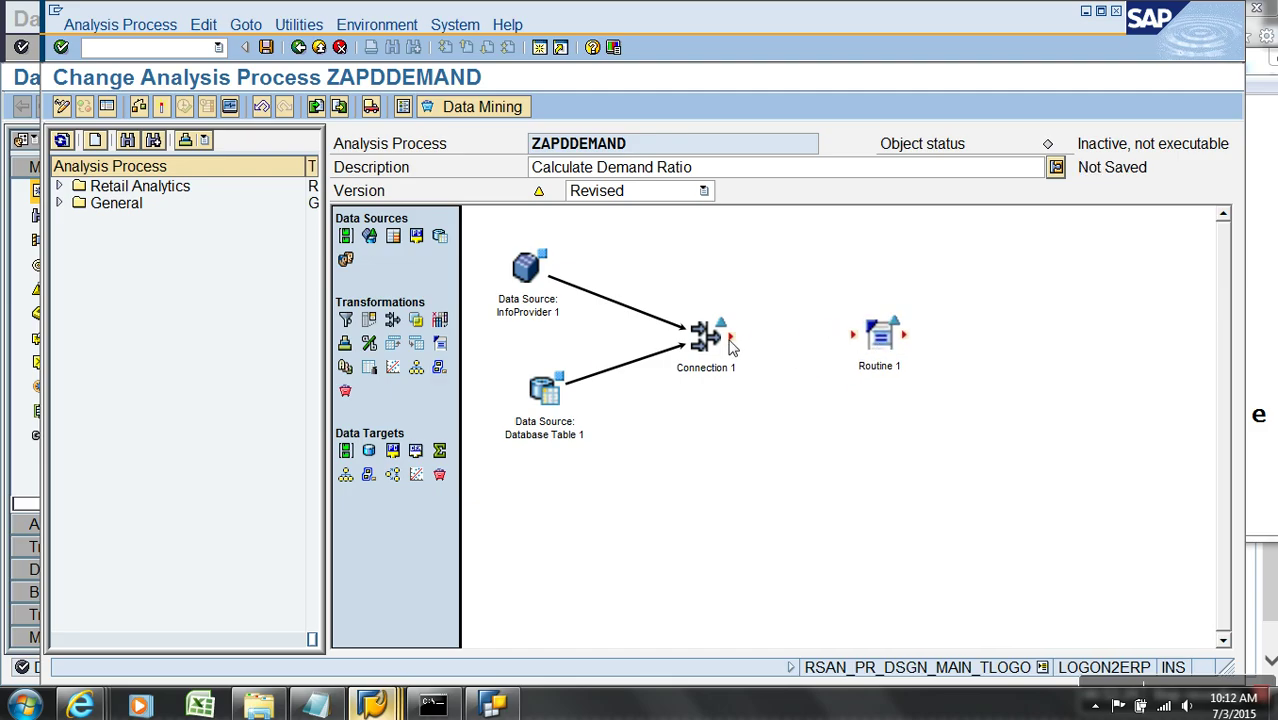
pyautogui.moveTo(729, 338); pyautogui.dragTo(868, 340)
pyautogui.click(882, 340)
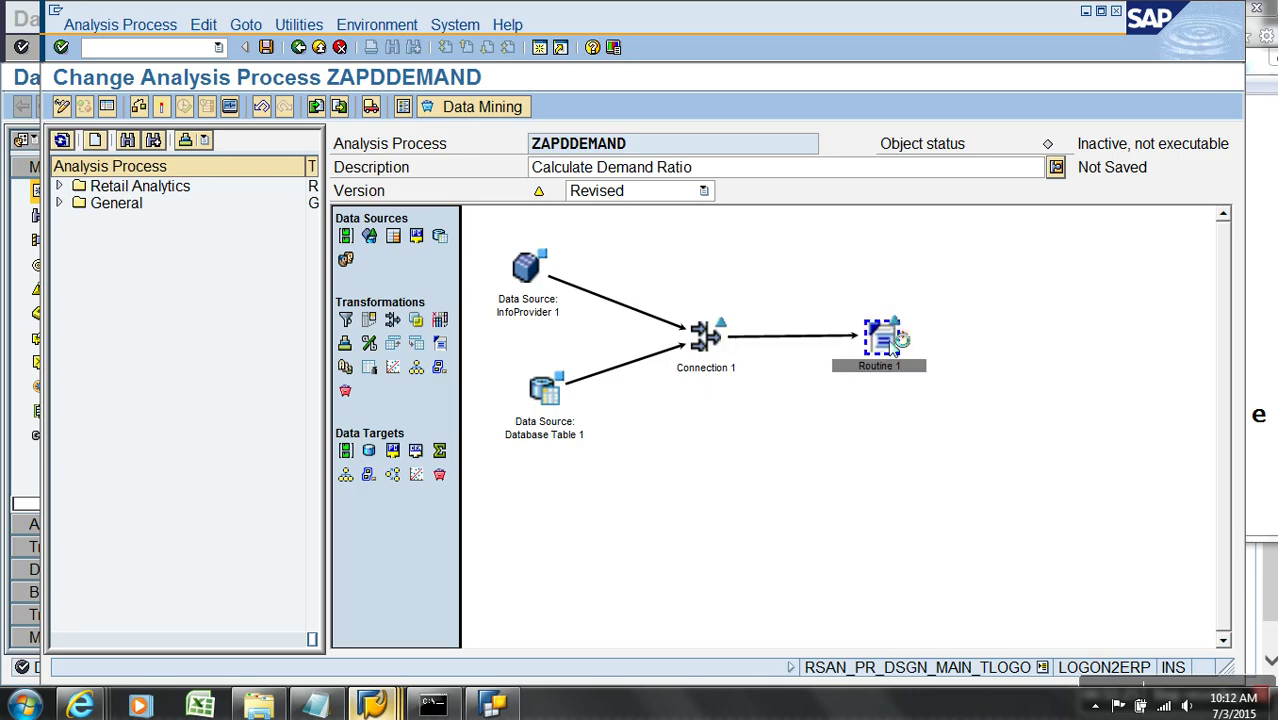
# Set the routine node's description to Calculate Demand Ratio and open its source field selection
pyautogui.rightClick(890, 338)
pyautogui.click(944, 435)
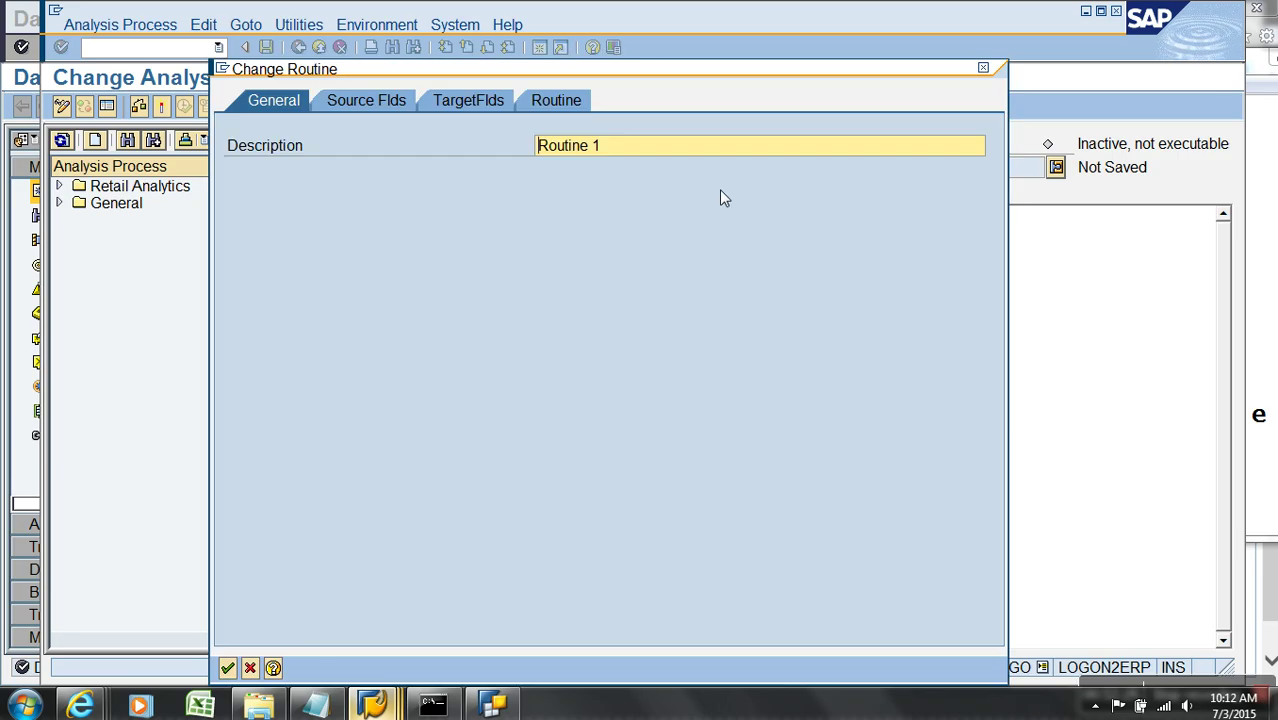
pyautogui.click(630, 148)
pyautogui.moveTo(549, 142); pyautogui.dragTo(445, 130)
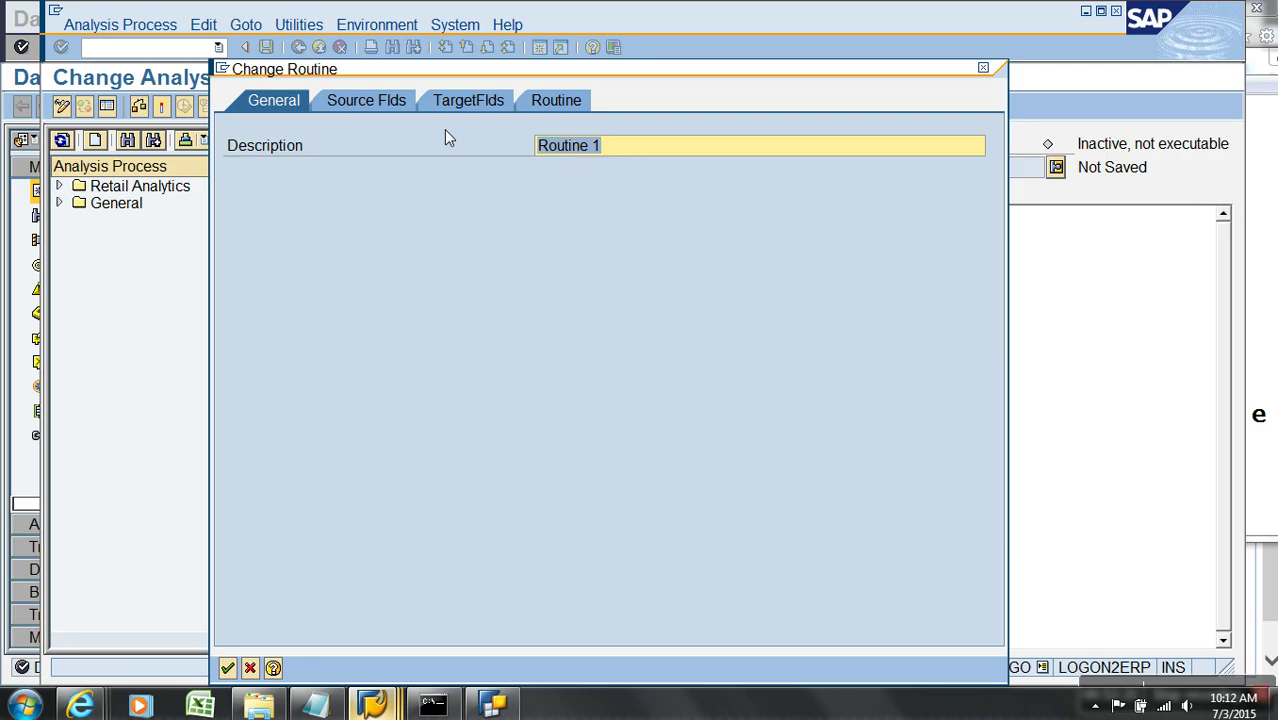
pyautogui.write('Calculate')
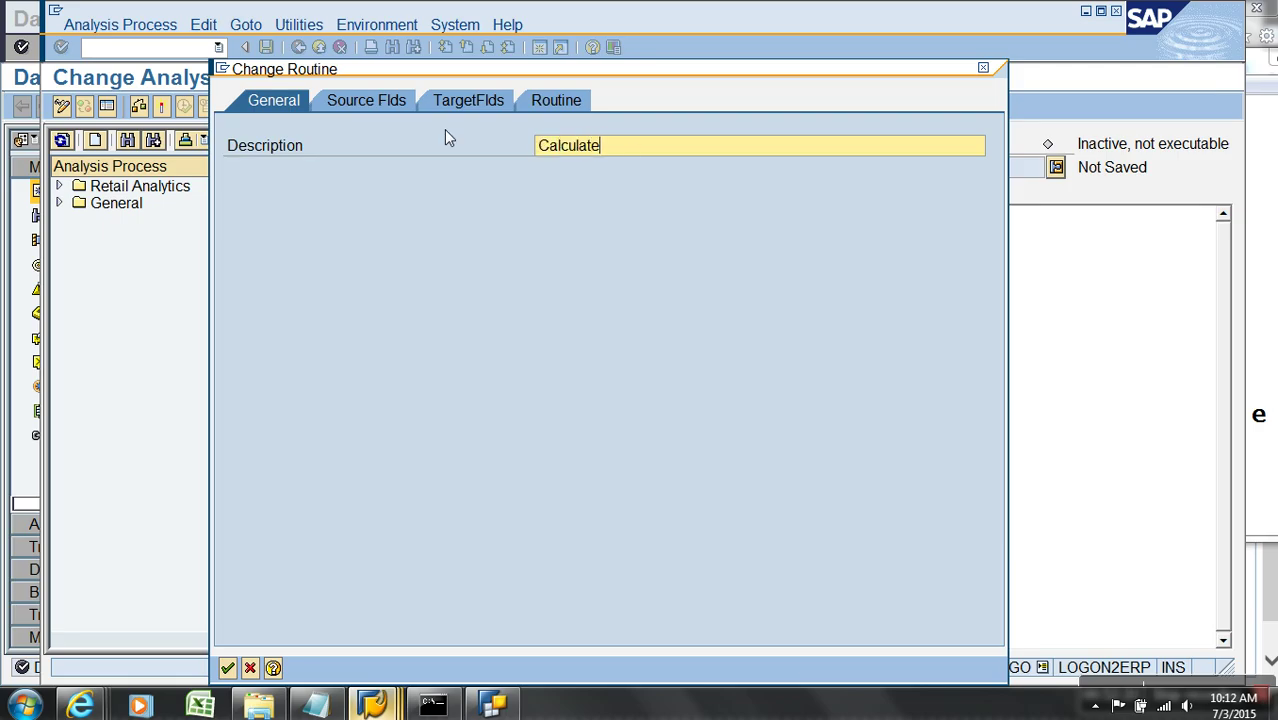
pyautogui.write(' Demand Ration')
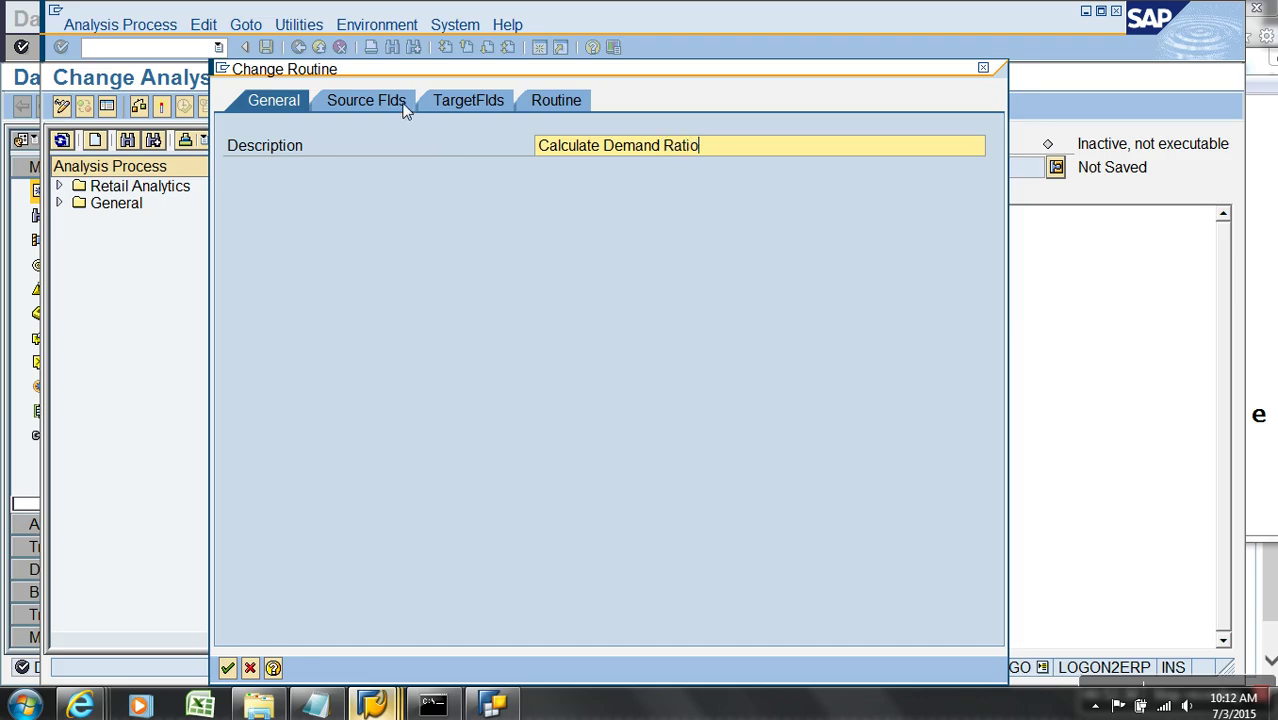
pyautogui.click(405, 106)
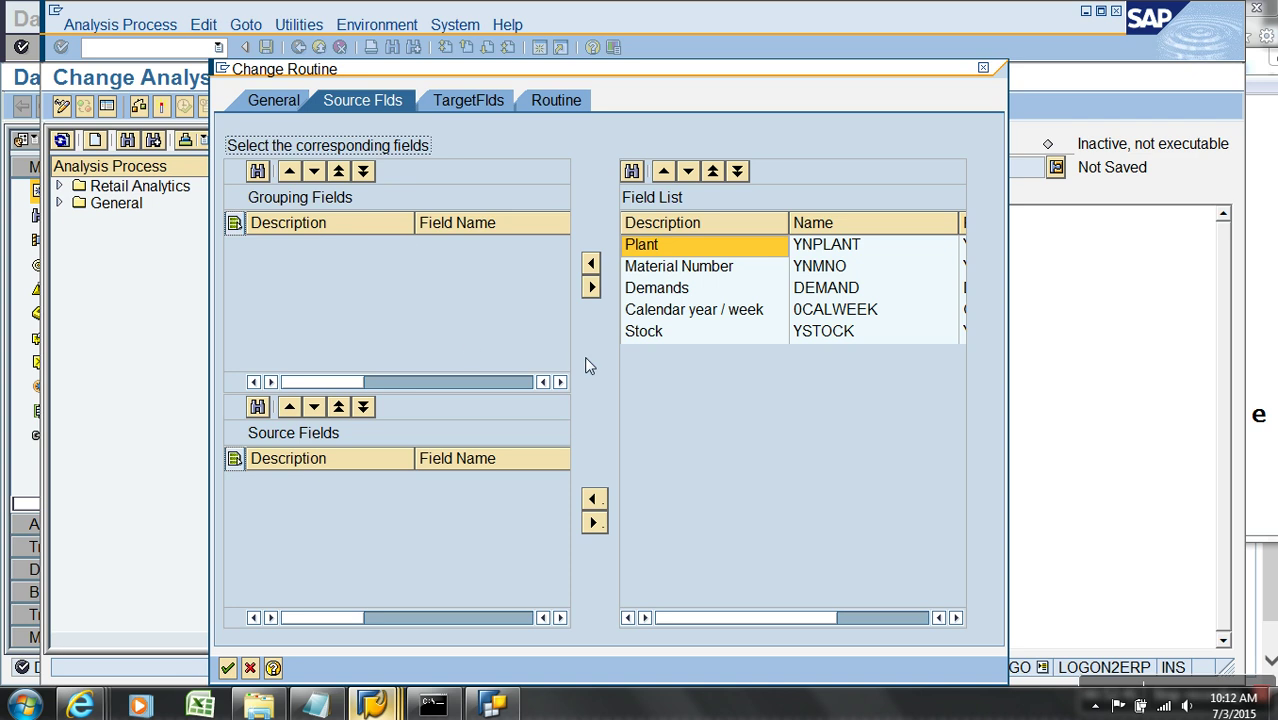
pyautogui.keyDown('shift'); pyautogui.click(657, 340); pyautogui.keyUp('shift')
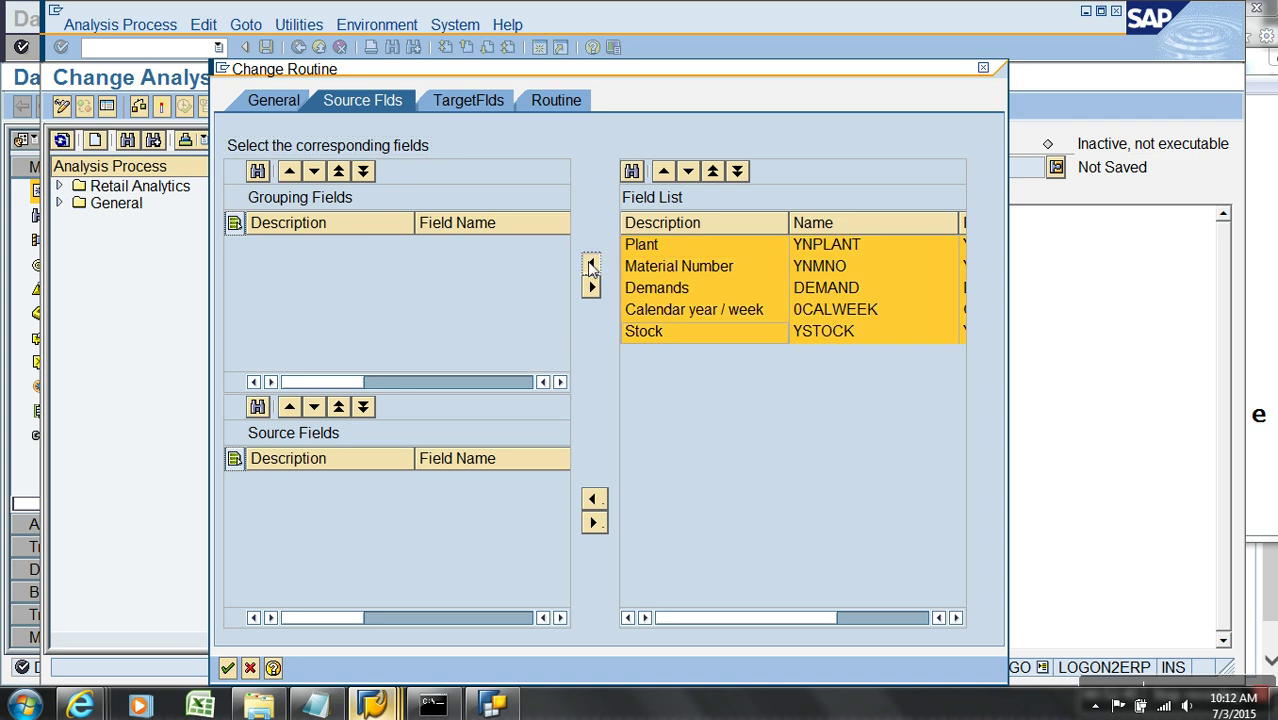
pyautogui.click(591, 263)
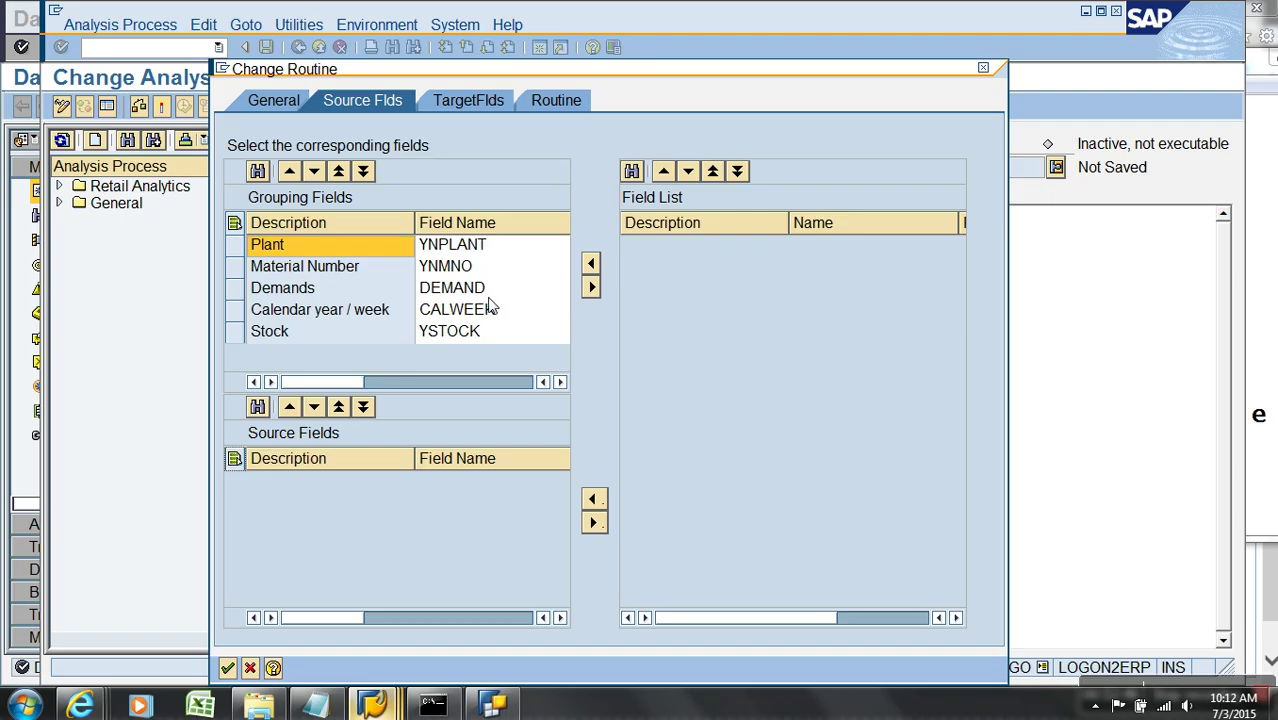
pyautogui.click(236, 245)
pyautogui.keyDown('shift'); pyautogui.click(243, 331); pyautogui.keyUp('shift')
pyautogui.click(591, 288)
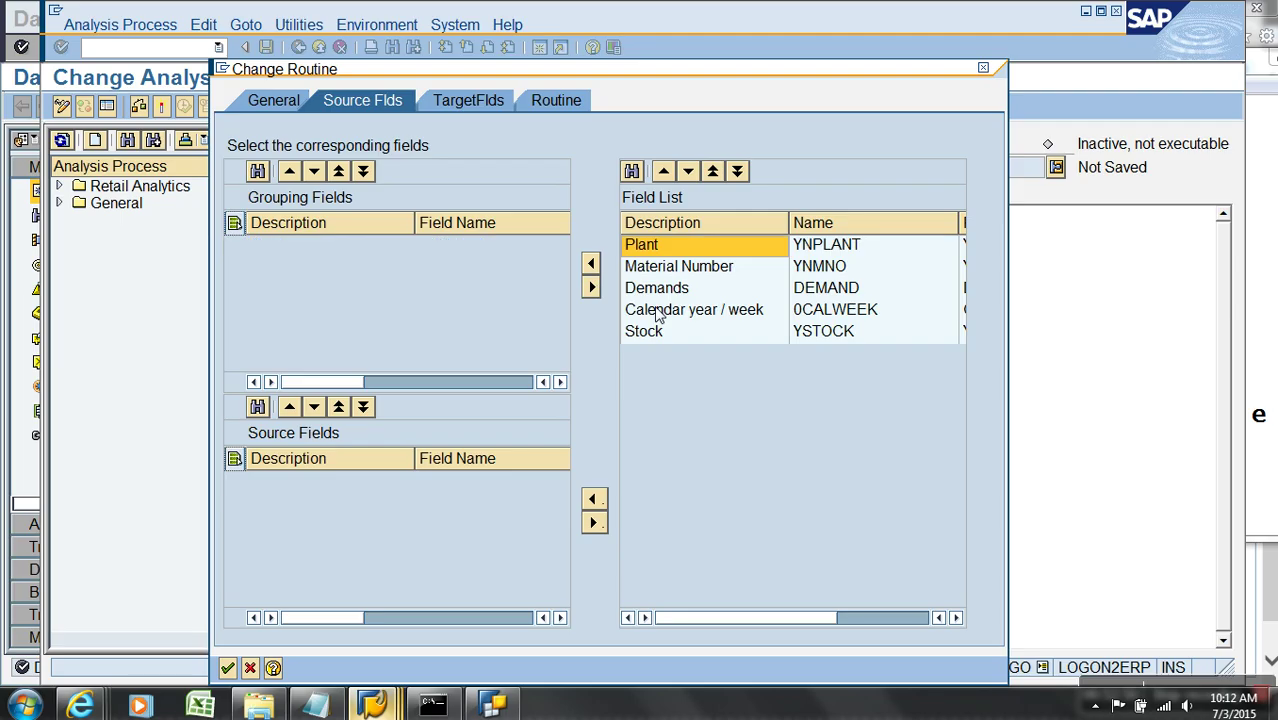
# Assign Plant, Material Number, Demands, Calendar year / week and Stock as the routine's source fields and check their field names
pyautogui.keyDown('shift'); pyautogui.click(657, 335); pyautogui.keyUp('shift')
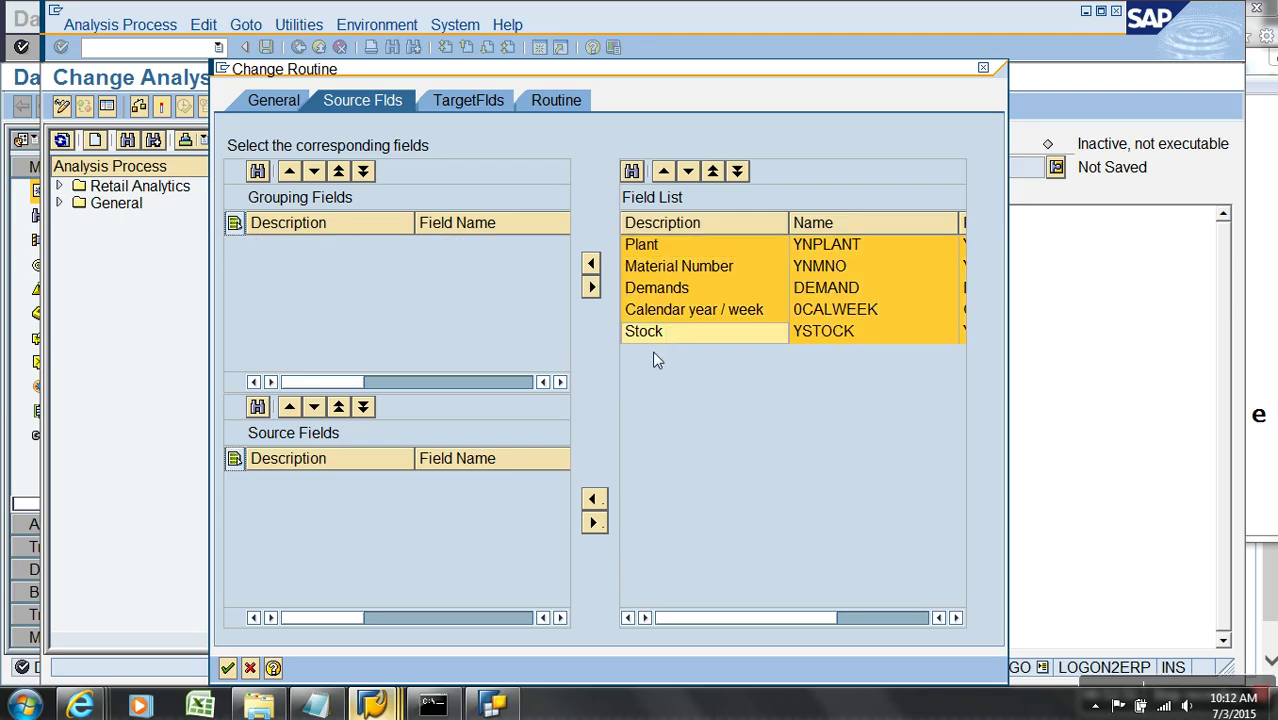
pyautogui.click(592, 499)
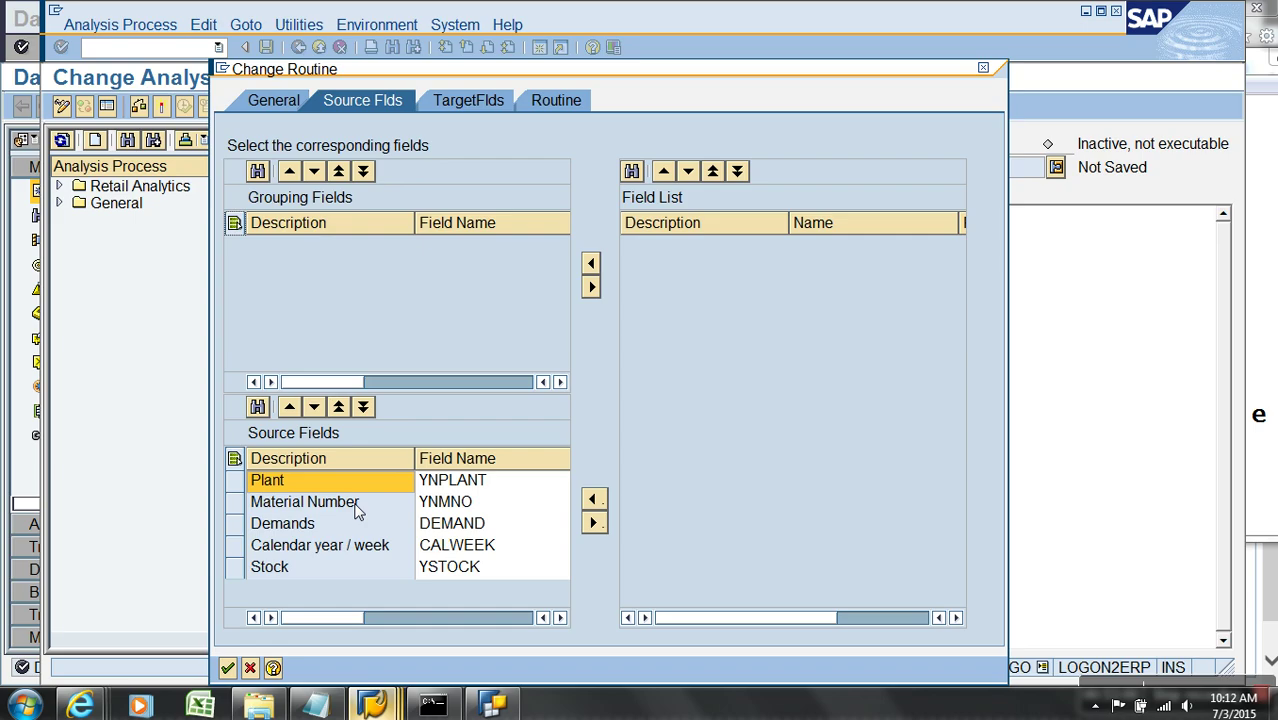
pyautogui.click(459, 481)
pyautogui.click(458, 503)
pyautogui.click(459, 524)
pyautogui.click(463, 546)
pyautogui.click(462, 568)
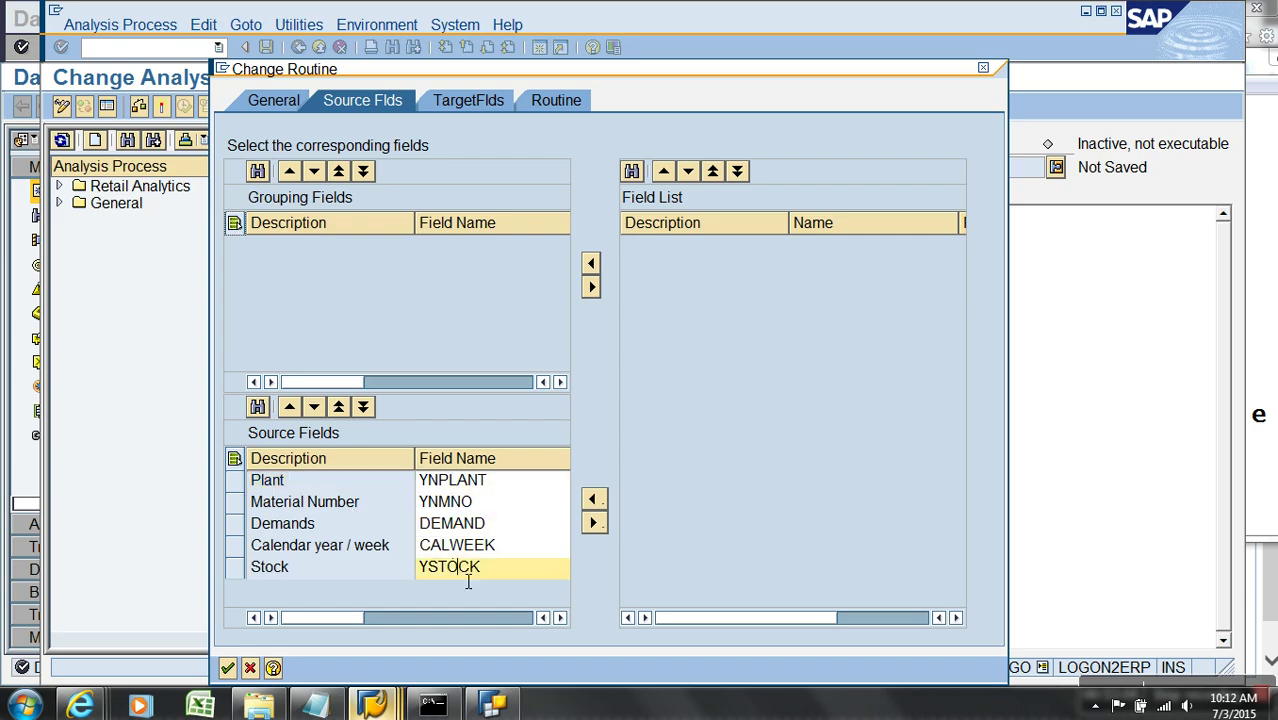
# Remove DEMAND, CALWEEK and YSTOCK from the routine's target fields and insert an empty row above YNMNO
pyautogui.click(452, 102)
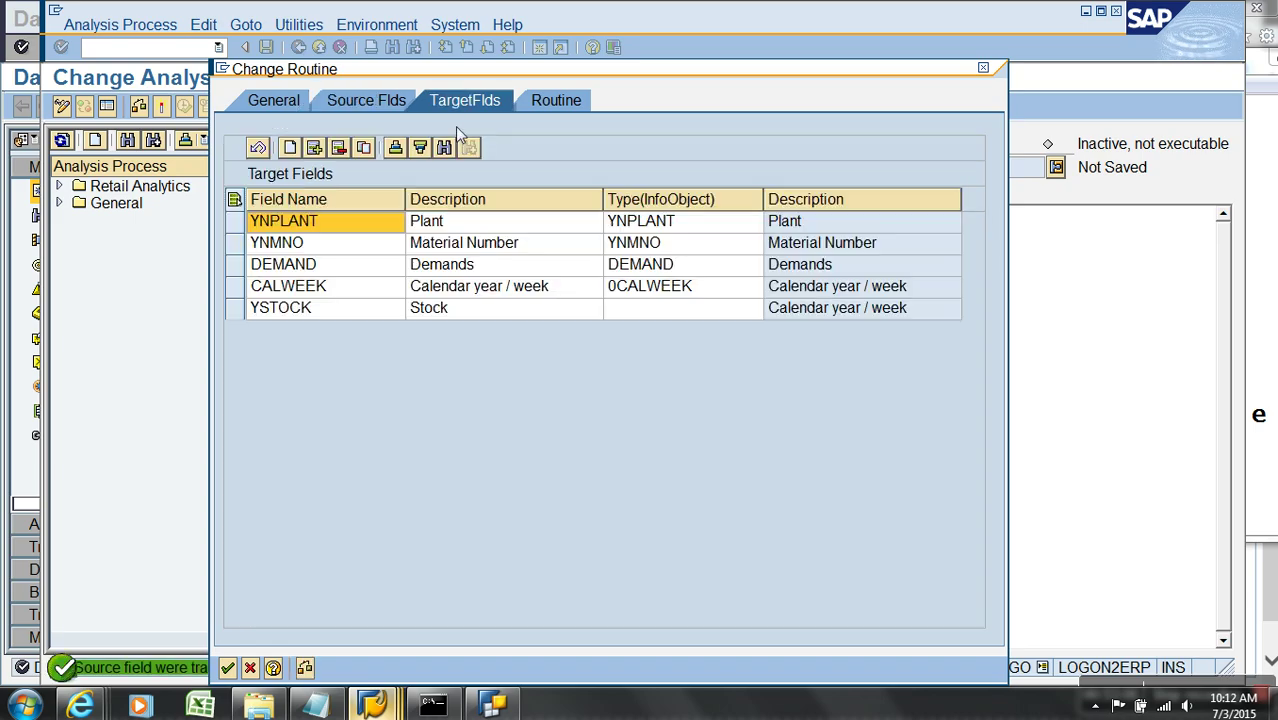
pyautogui.moveTo(253, 276); pyautogui.dragTo(258, 312)
pyautogui.click(339, 148)
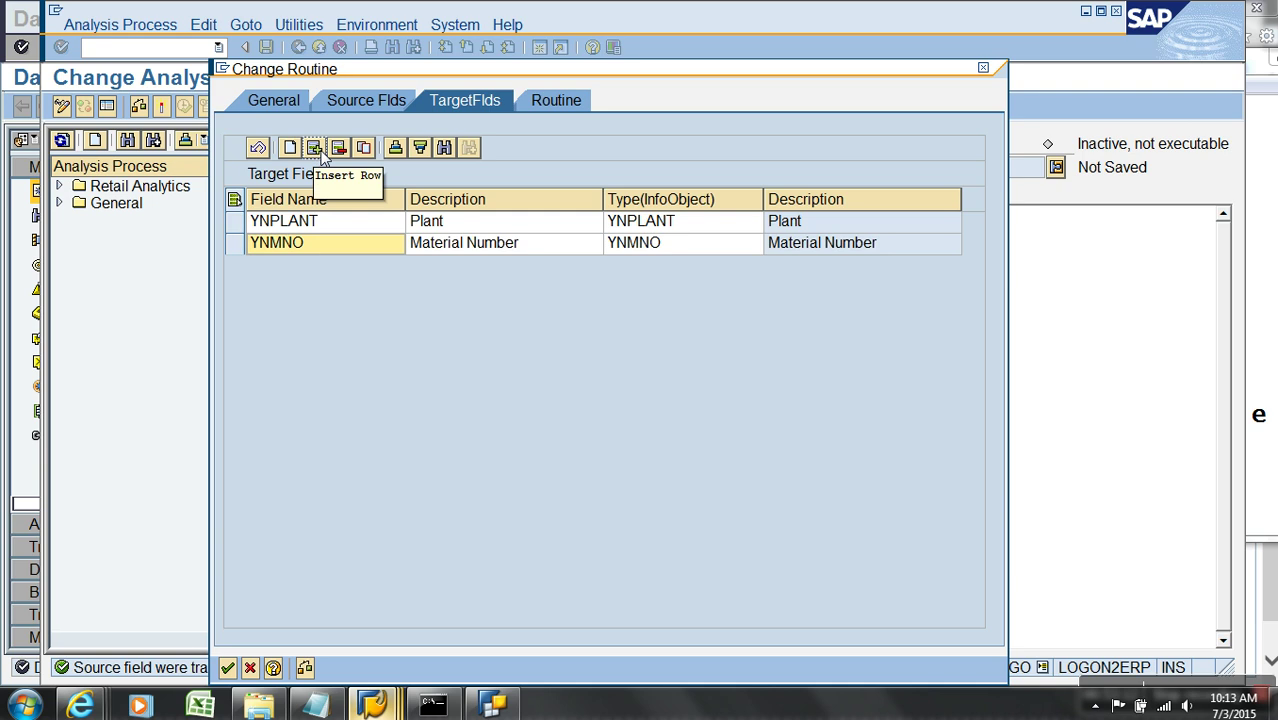
pyautogui.click(291, 149)
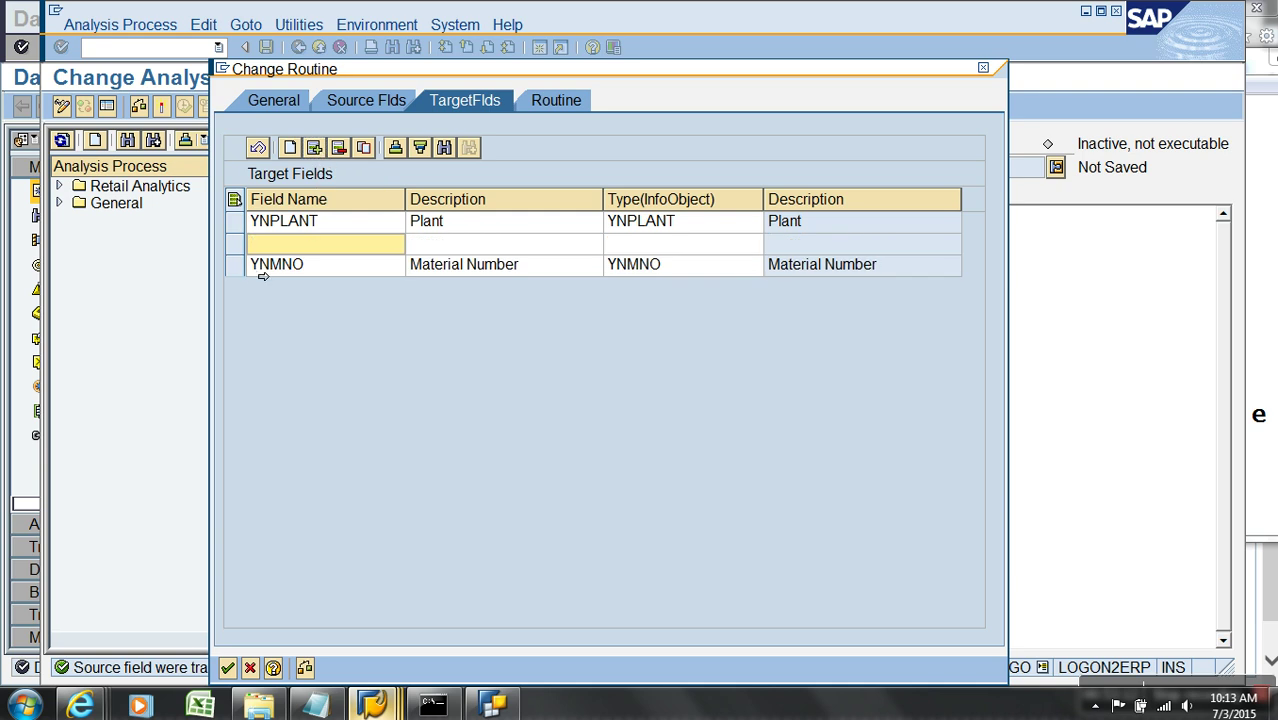
pyautogui.click(235, 248)
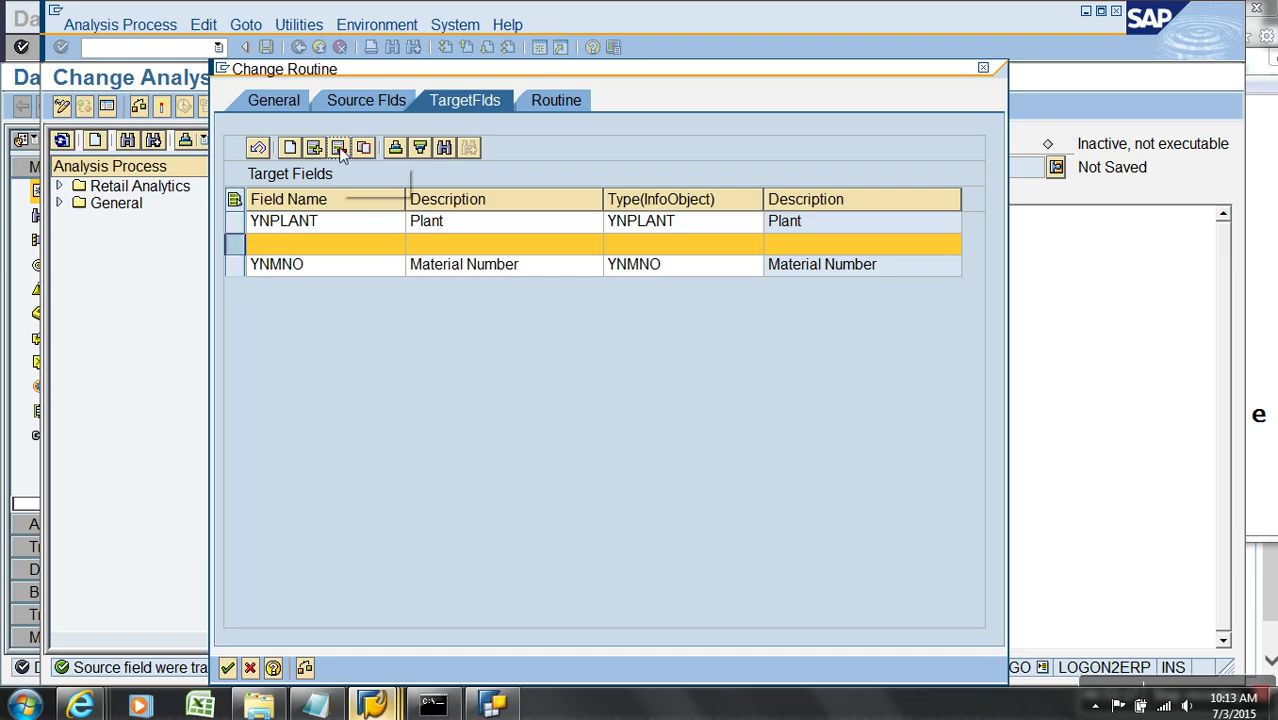
pyautogui.click(308, 251)
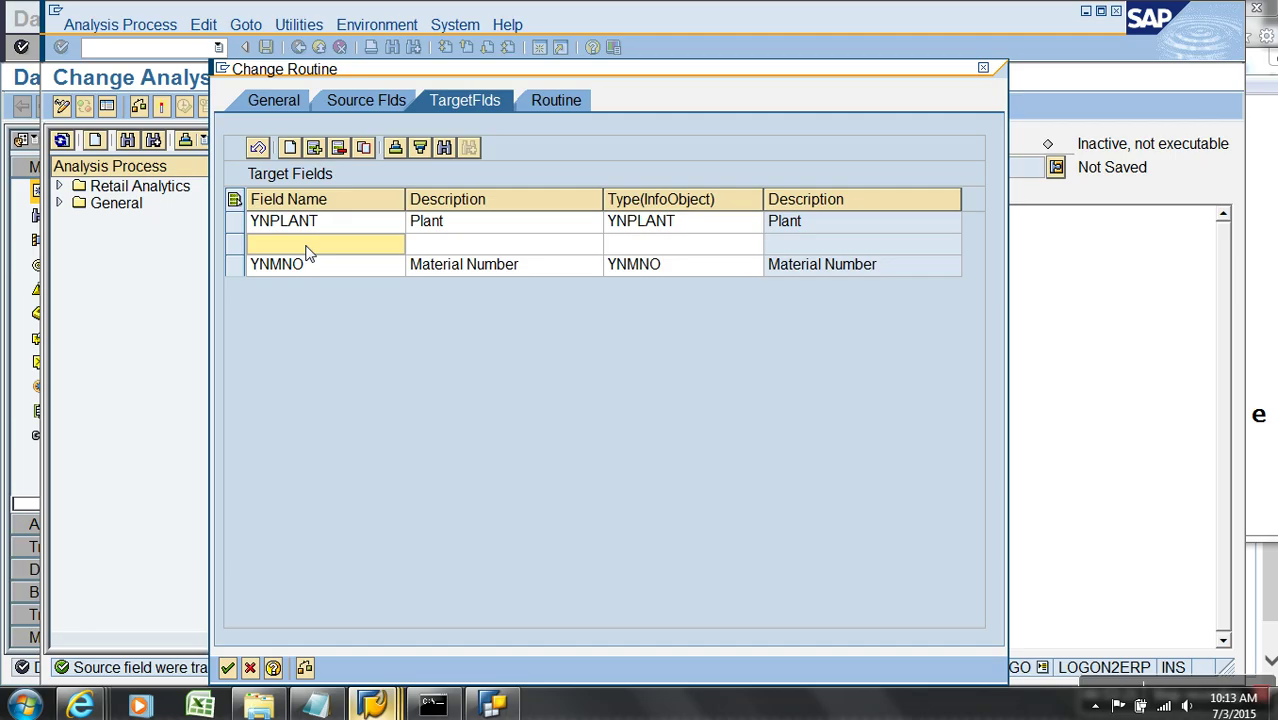
# Start transaction RSD1 in a new session to look up InfoObject ZDRATIO, and return to the routine's target fields
pyautogui.moveTo(372, 706)
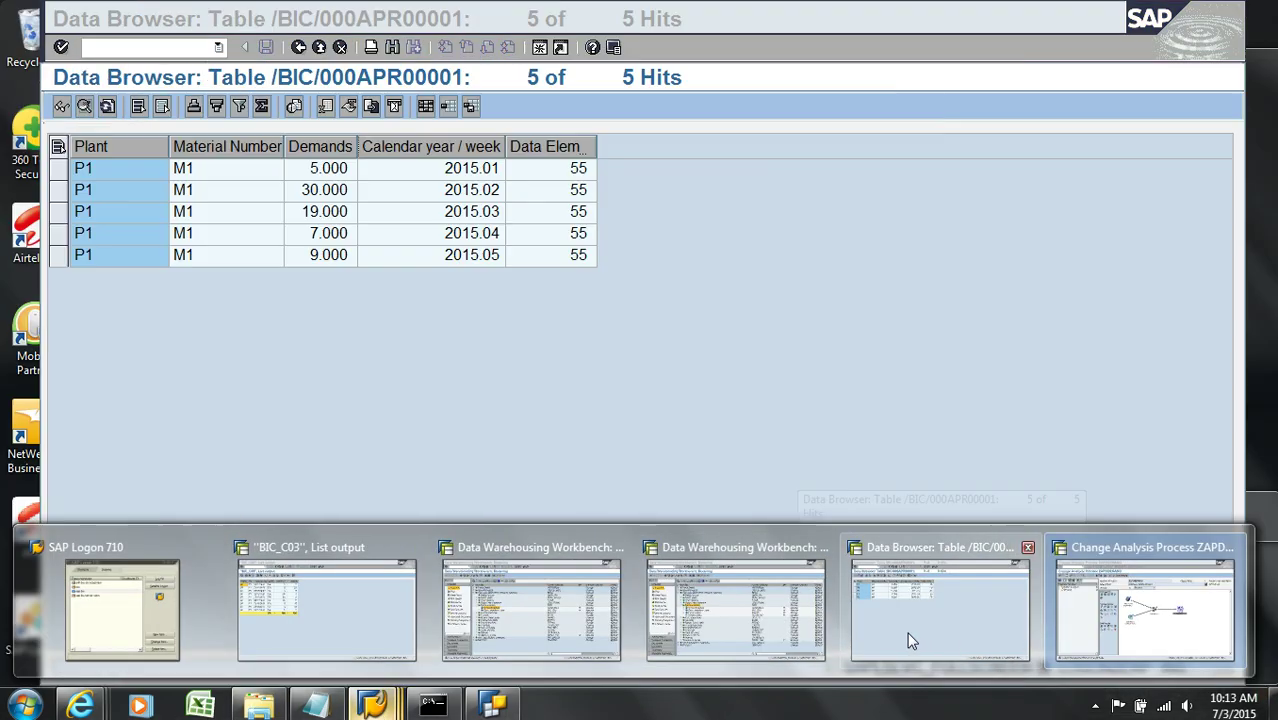
pyautogui.click(907, 632)
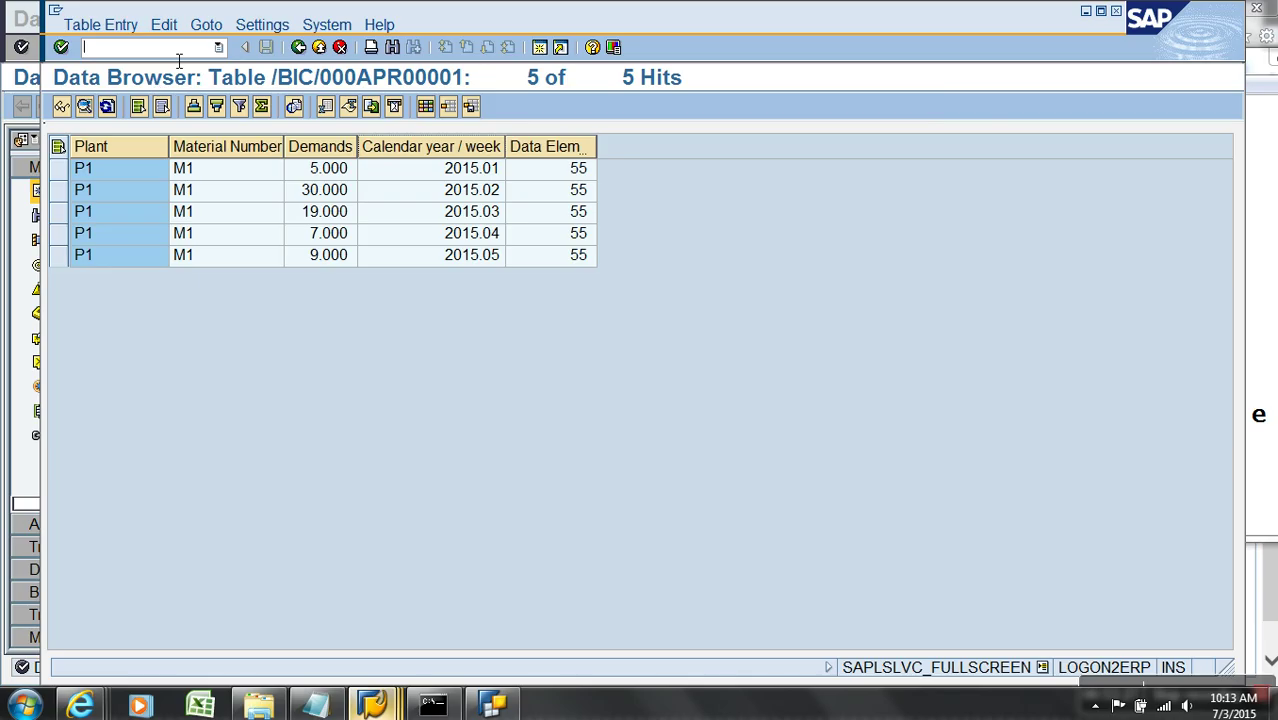
pyautogui.write('/orsd1')
pyautogui.press('Return')
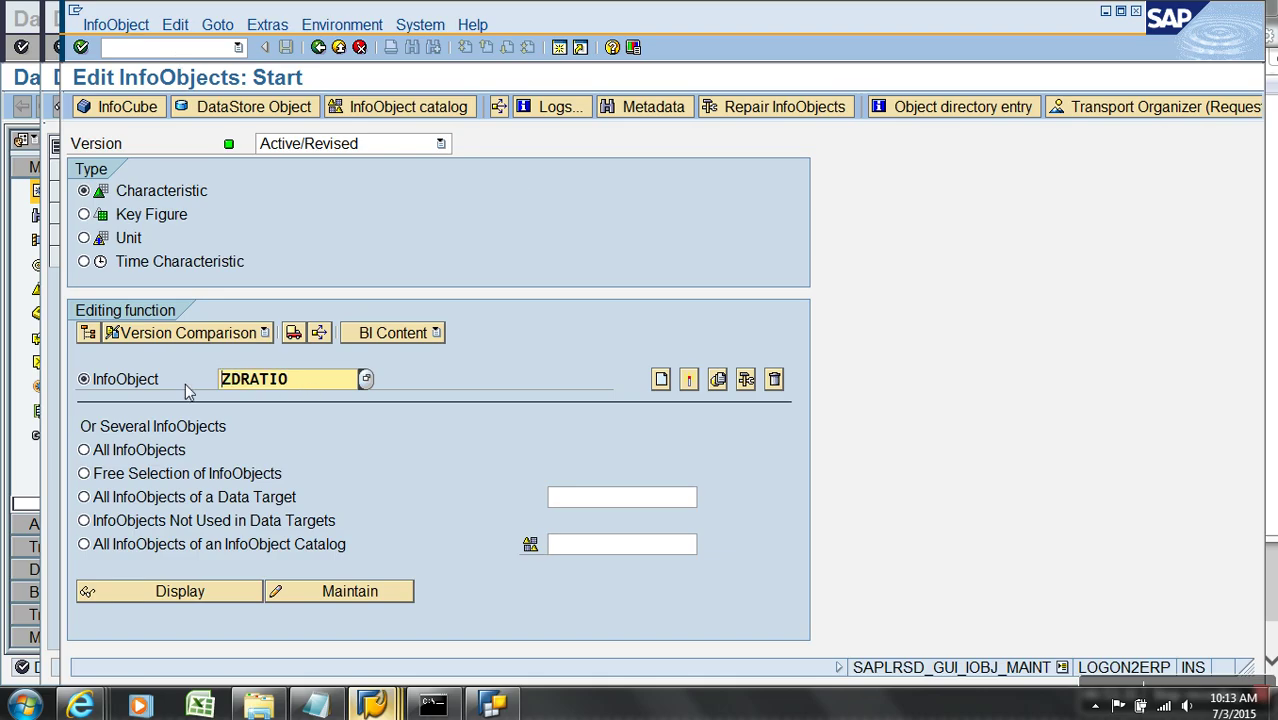
pyautogui.hotkey('alt', 'Tab')
pyautogui.moveTo(390, 705)
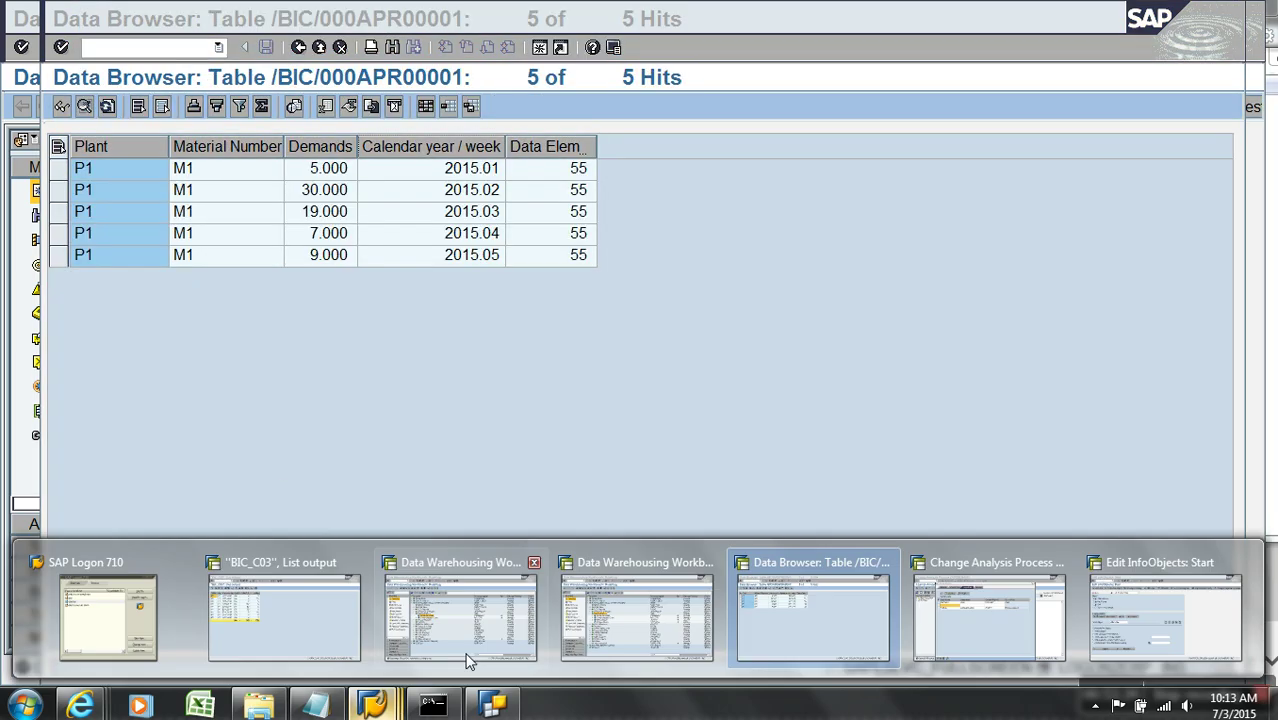
pyautogui.click(972, 625)
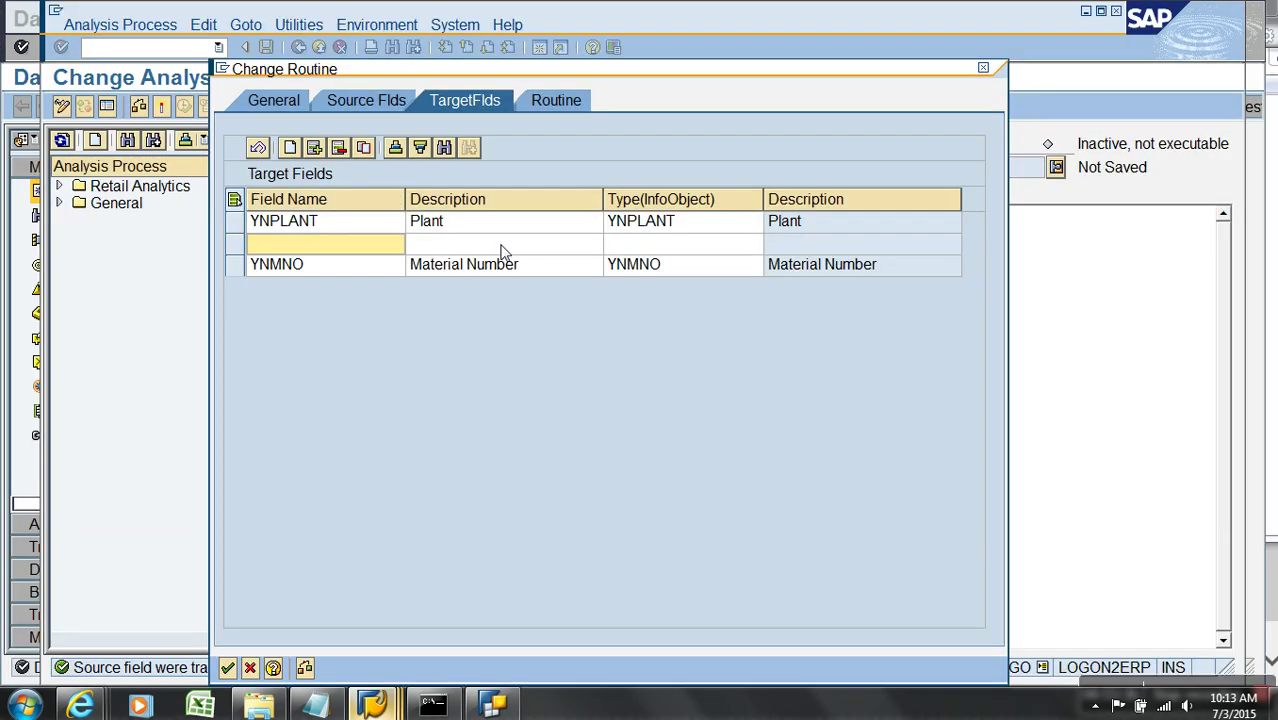
# Define the empty target field as ZDRATIO with InfoObject type ZDRATIO and description Demand Ratio, and reopen the source fields
pyautogui.click(641, 249)
pyautogui.write('ZDRATIO')
pyautogui.press('Return')
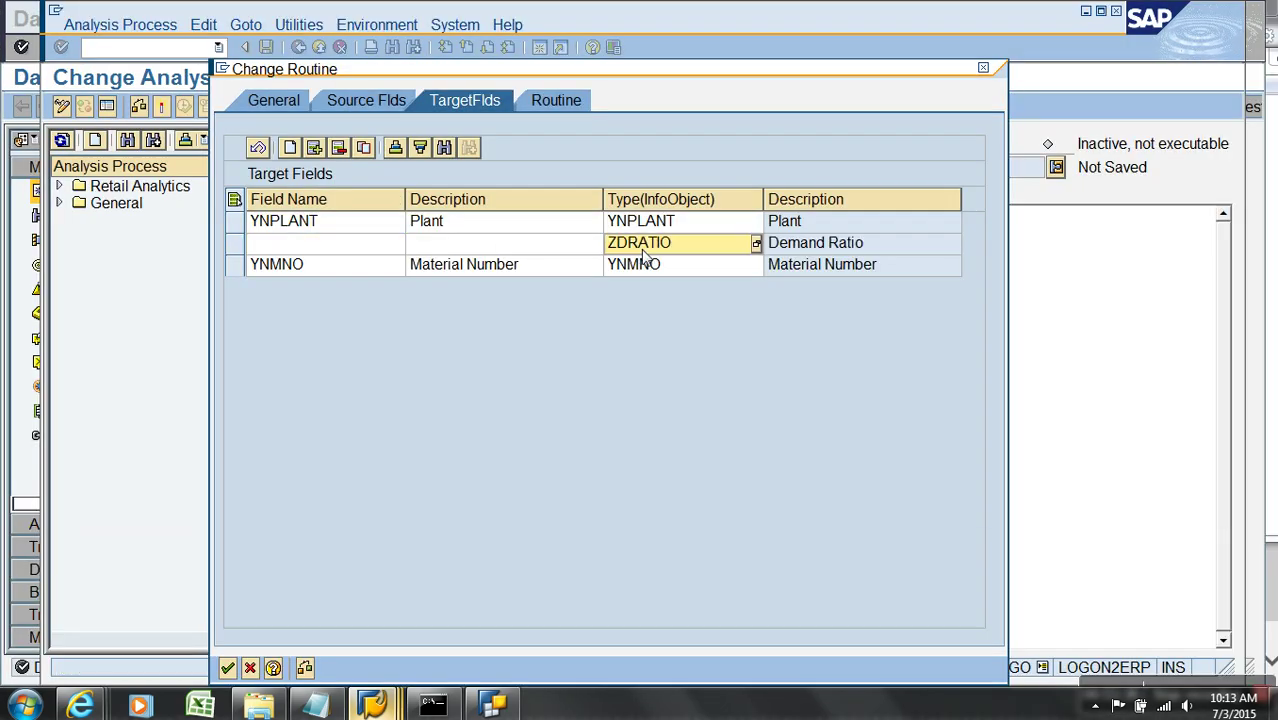
pyautogui.click(350, 252)
pyautogui.write('ZDRATIO')
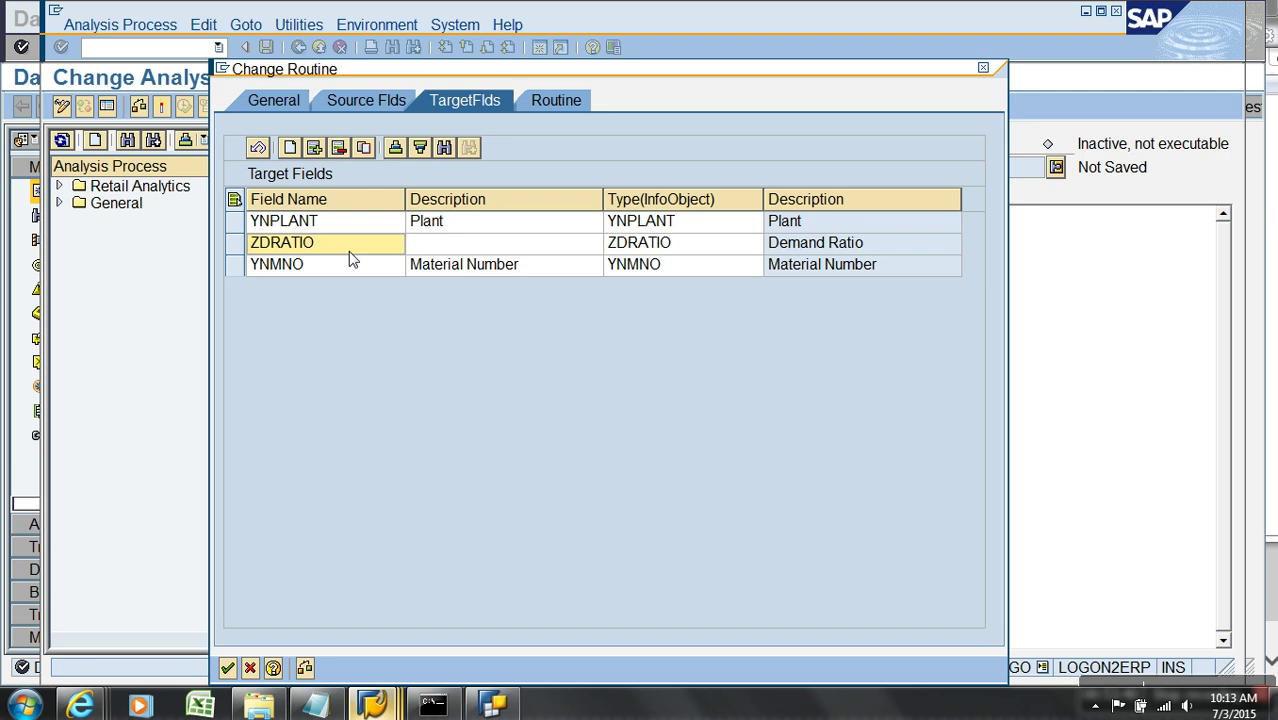
pyautogui.click(435, 250)
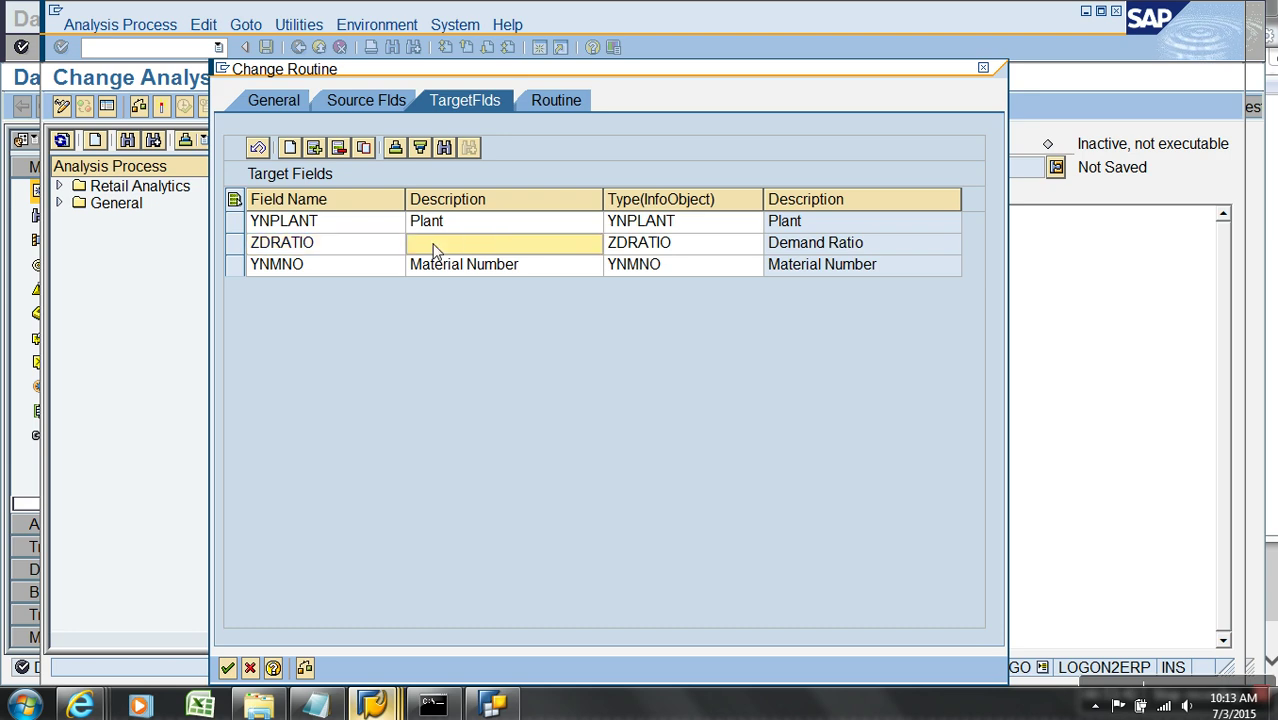
pyautogui.write('Demand Ratio')
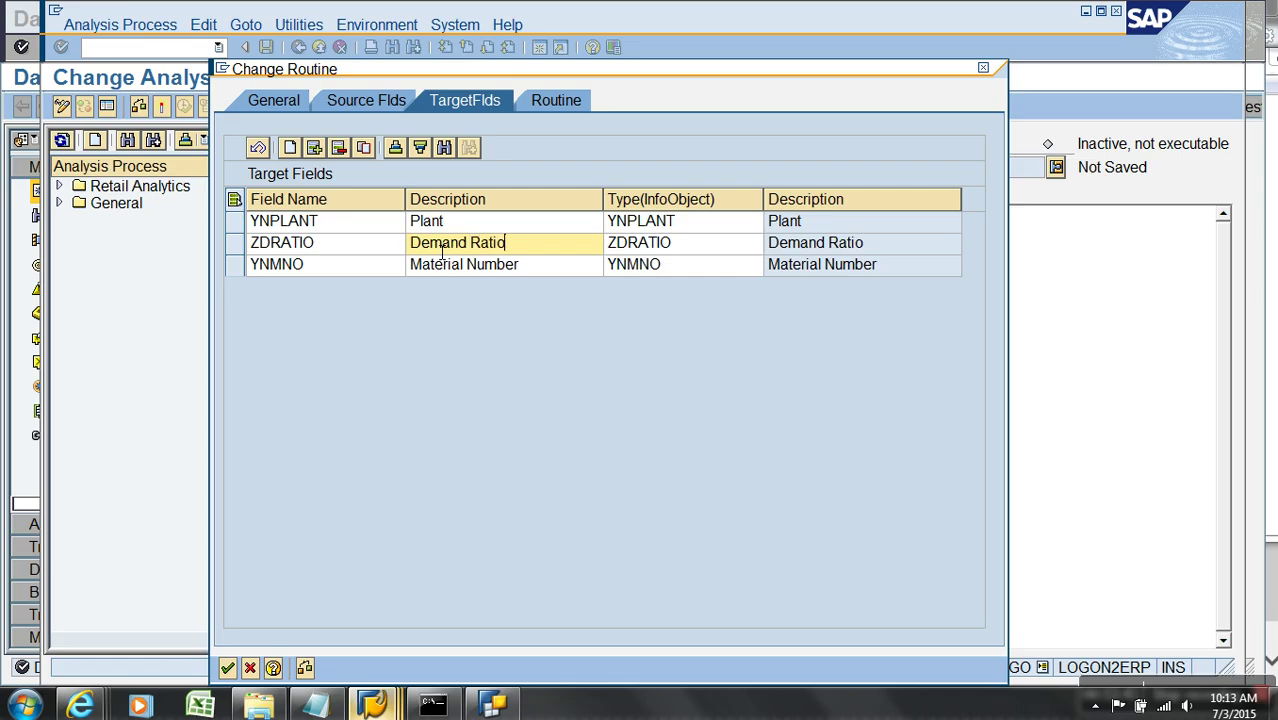
pyautogui.click(379, 101)
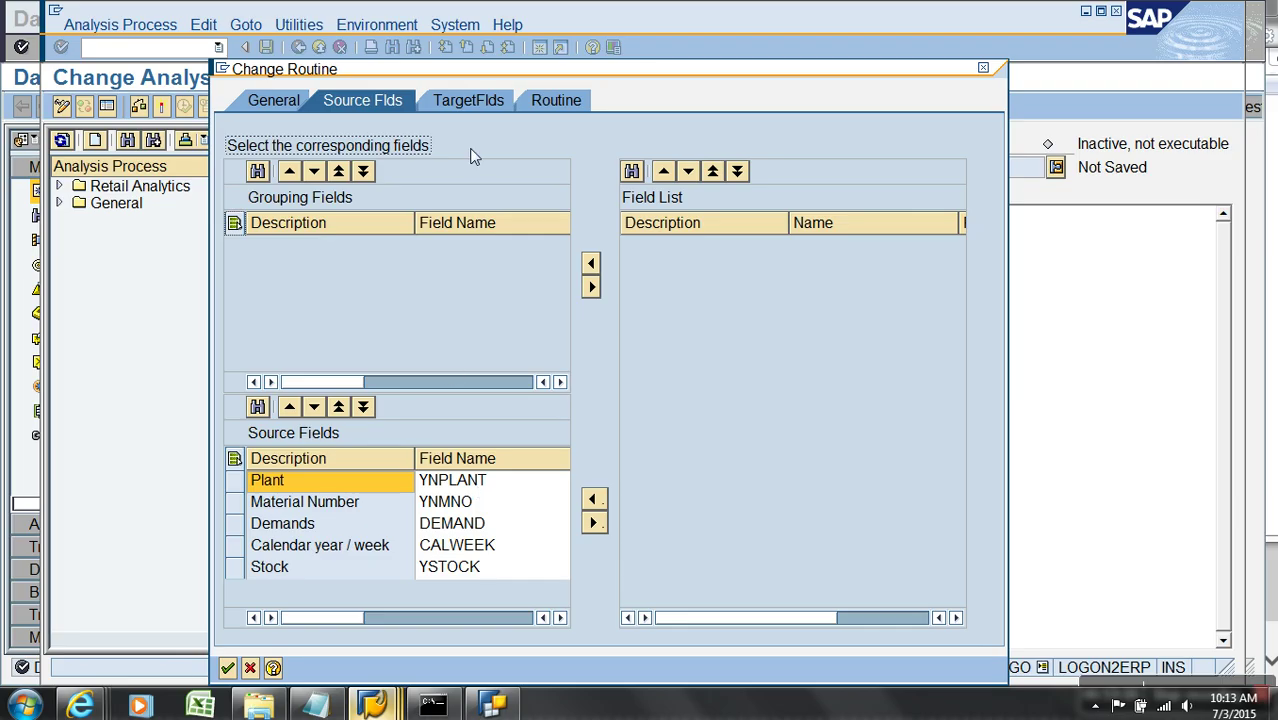
# Copy it_source from the routine's LOOP statement into cell E5 of the blank Excel workbook
pyautogui.click(466, 100)
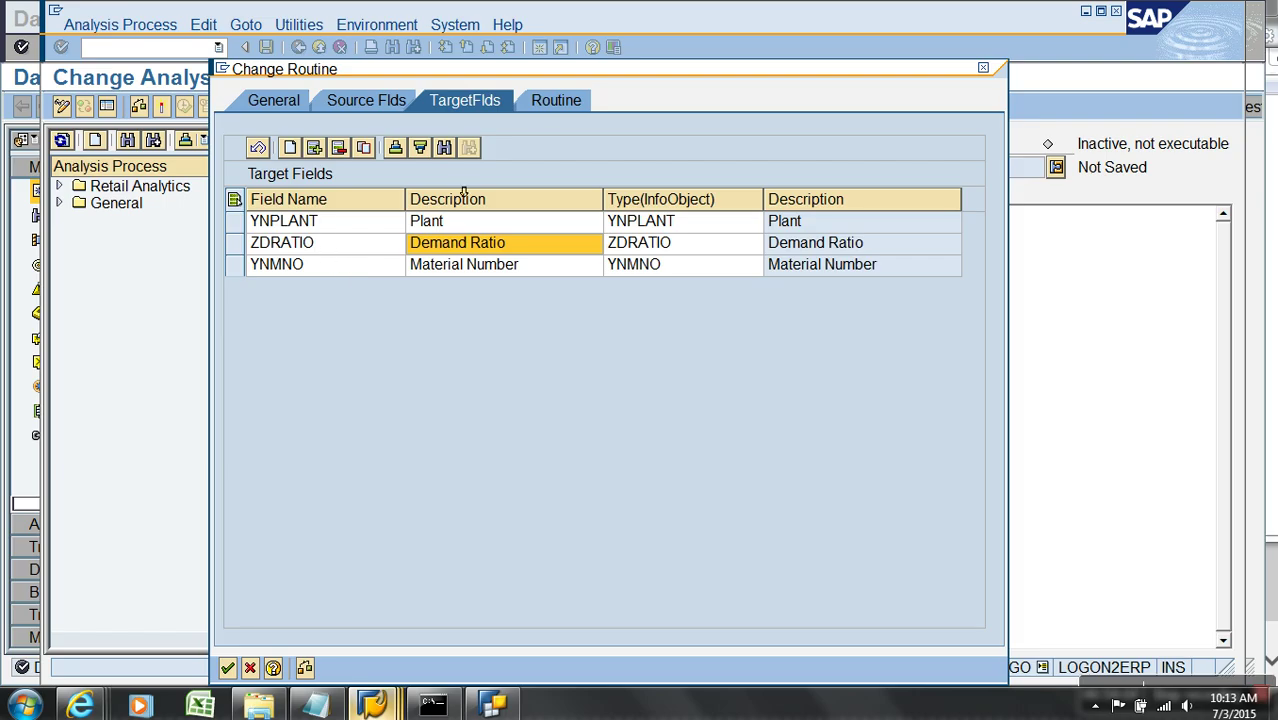
pyautogui.click(556, 101)
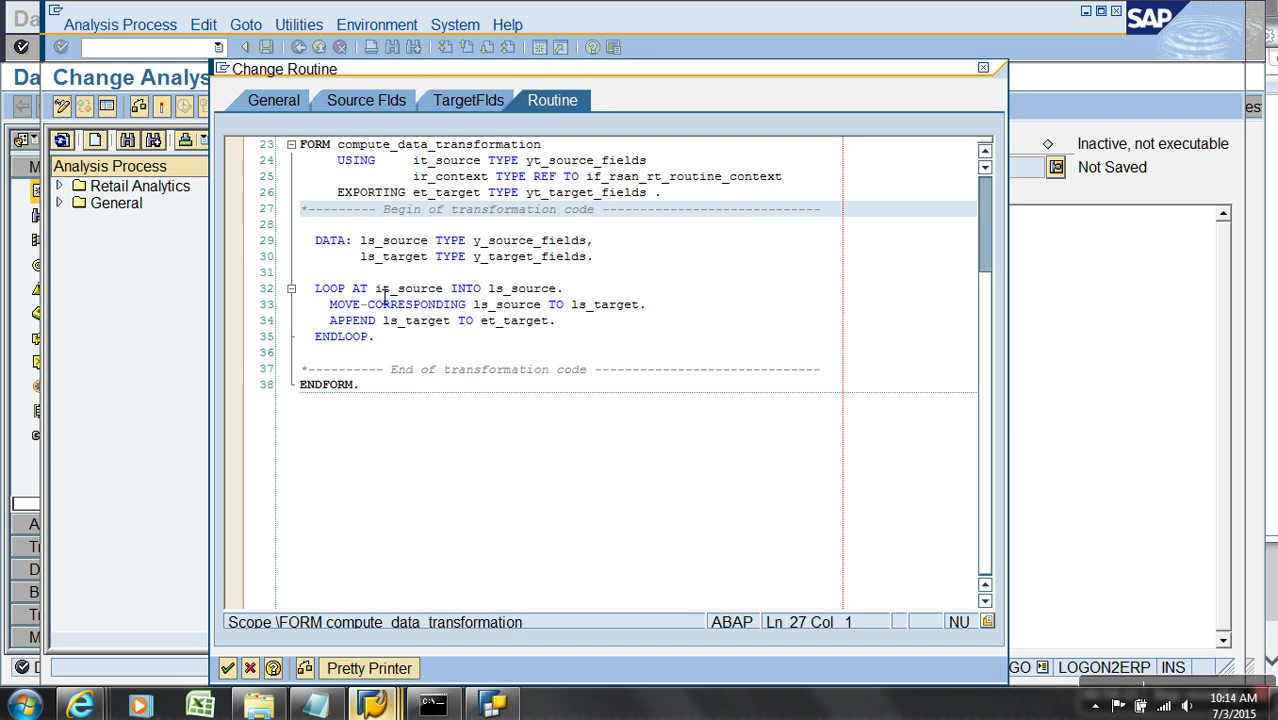
pyautogui.moveTo(375, 290); pyautogui.dragTo(446, 291)
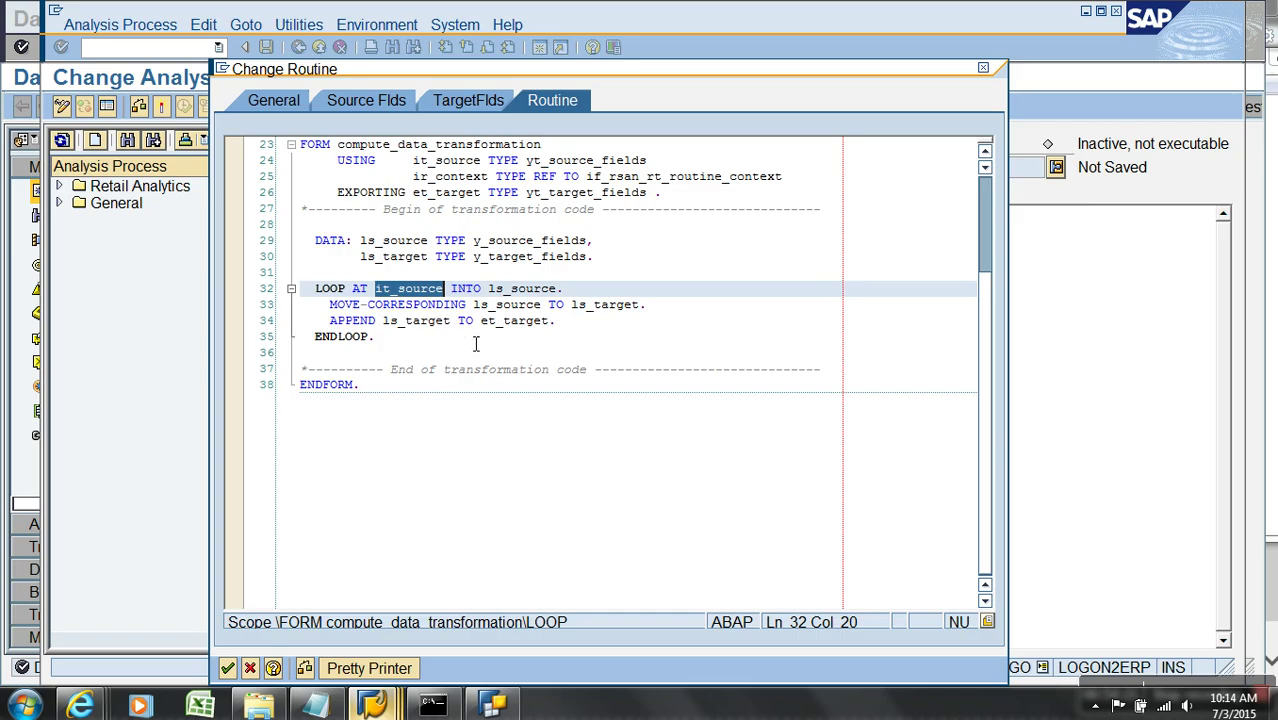
pyautogui.moveTo(481, 322); pyautogui.dragTo(555, 324)
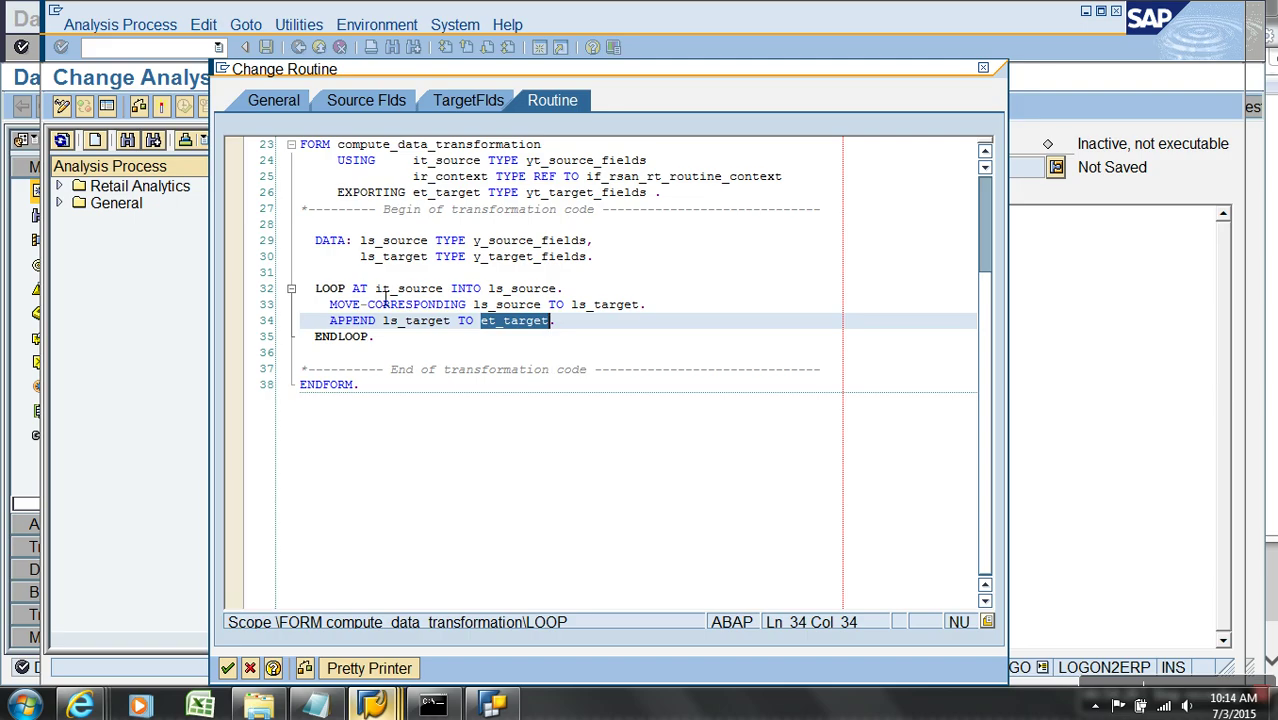
pyautogui.moveTo(377, 290); pyautogui.dragTo(454, 294)
pyautogui.hotkey('ctrl', 'c')
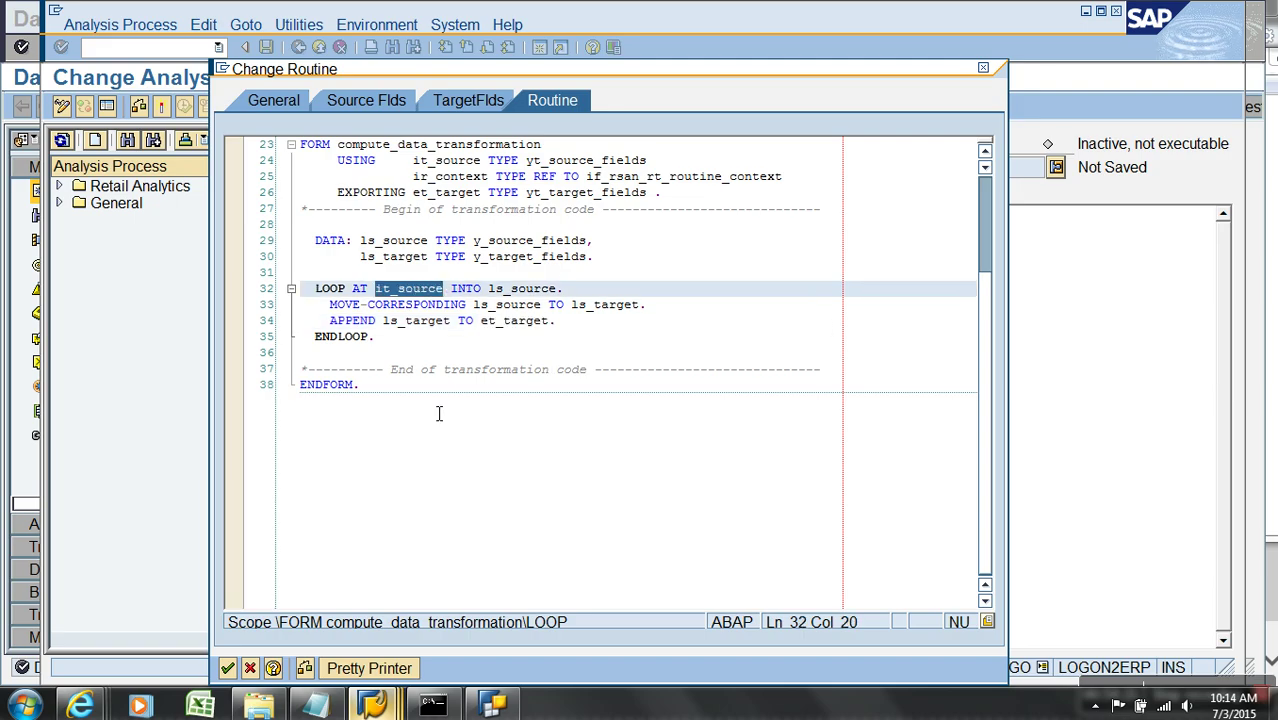
pyautogui.click(200, 706)
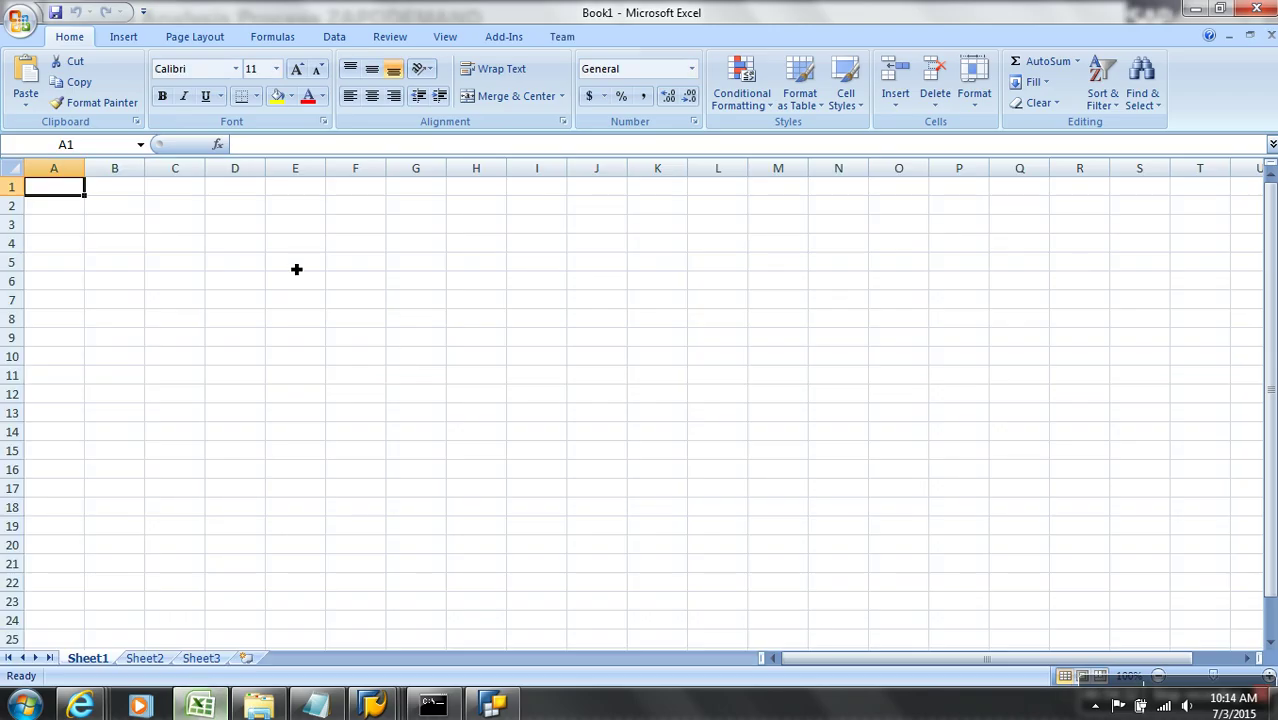
pyautogui.click(297, 264)
pyautogui.hotkey('ctrl', 'v')
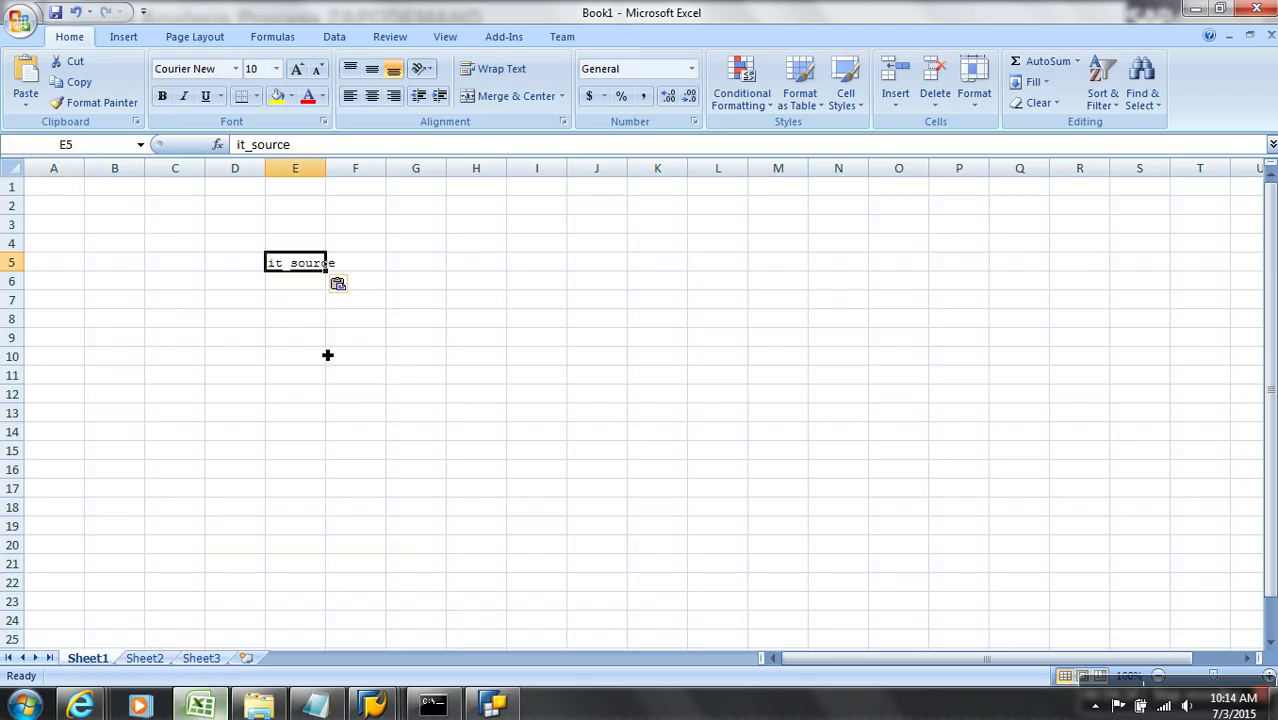
# Copy the five rows of the routine's source fields and paste them into the Excel sheet below it_source
pyautogui.hotkey('alt', 'Tab')
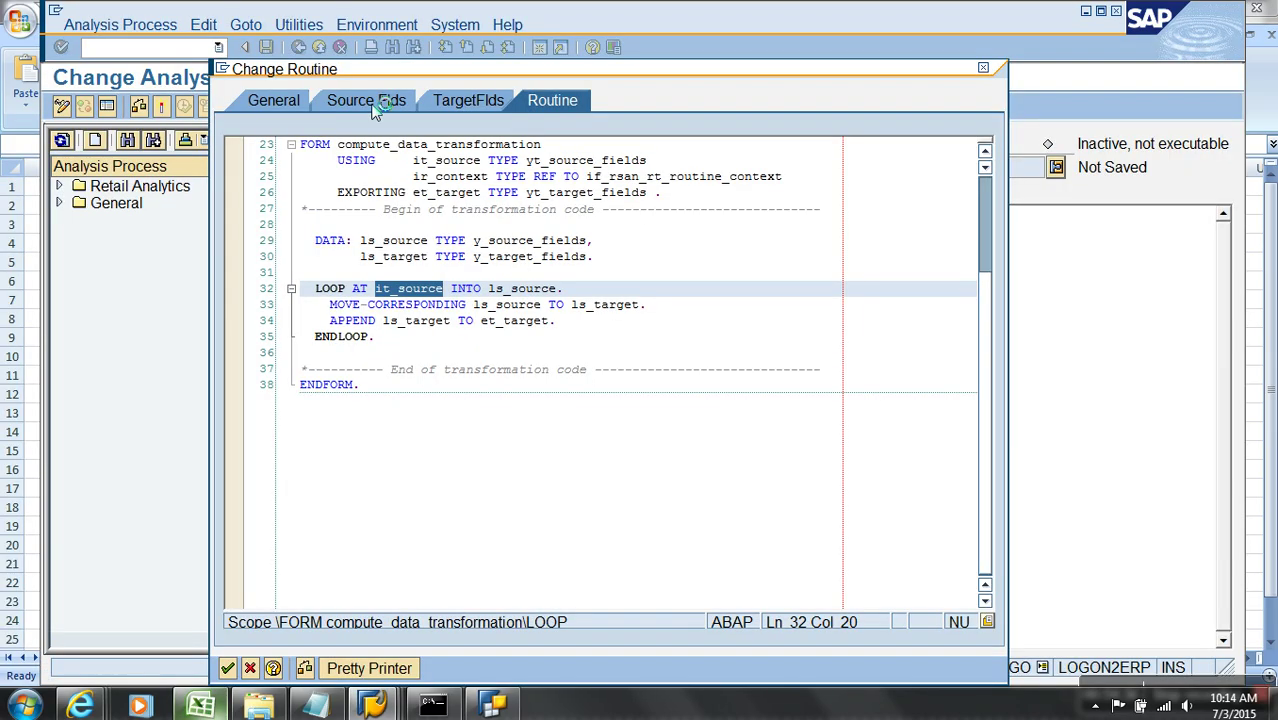
pyautogui.click(383, 101)
pyautogui.click(449, 481)
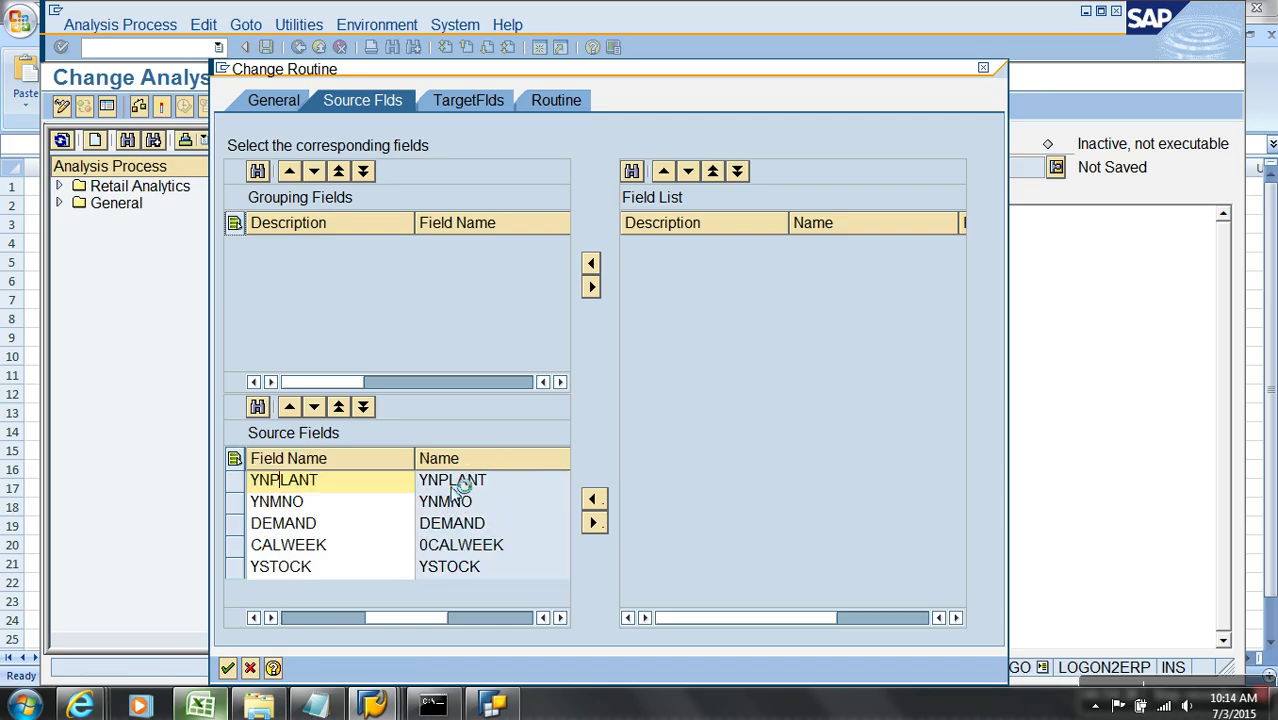
pyautogui.click(479, 566)
pyautogui.moveTo(396, 615); pyautogui.dragTo(337, 617)
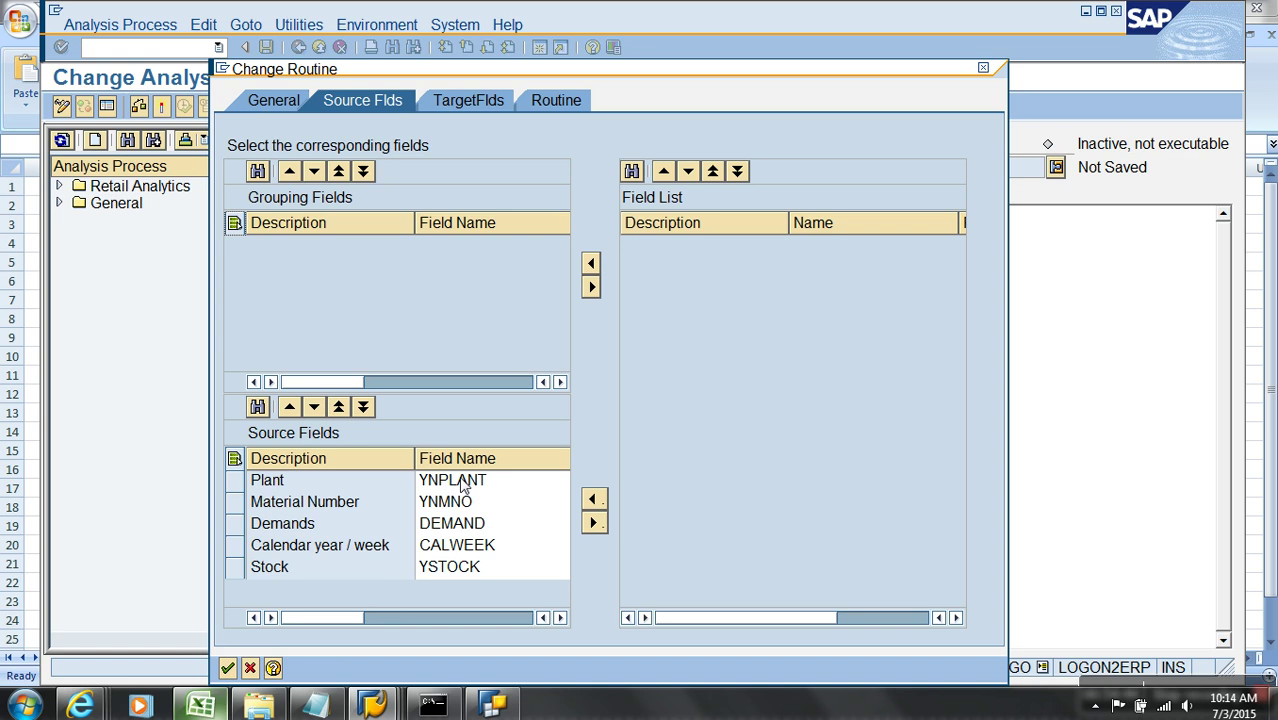
pyautogui.moveTo(250, 490); pyautogui.dragTo(272, 578)
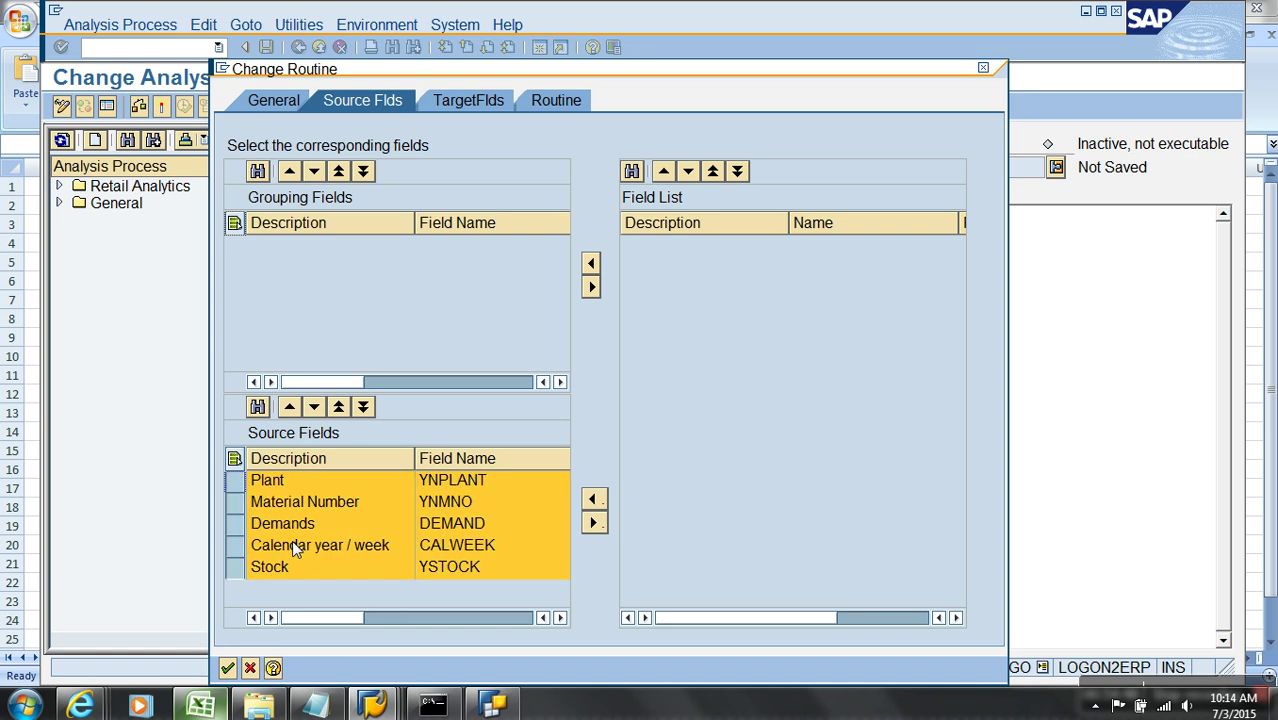
pyautogui.hotkey('alt', 'Tab')
pyautogui.click(305, 300)
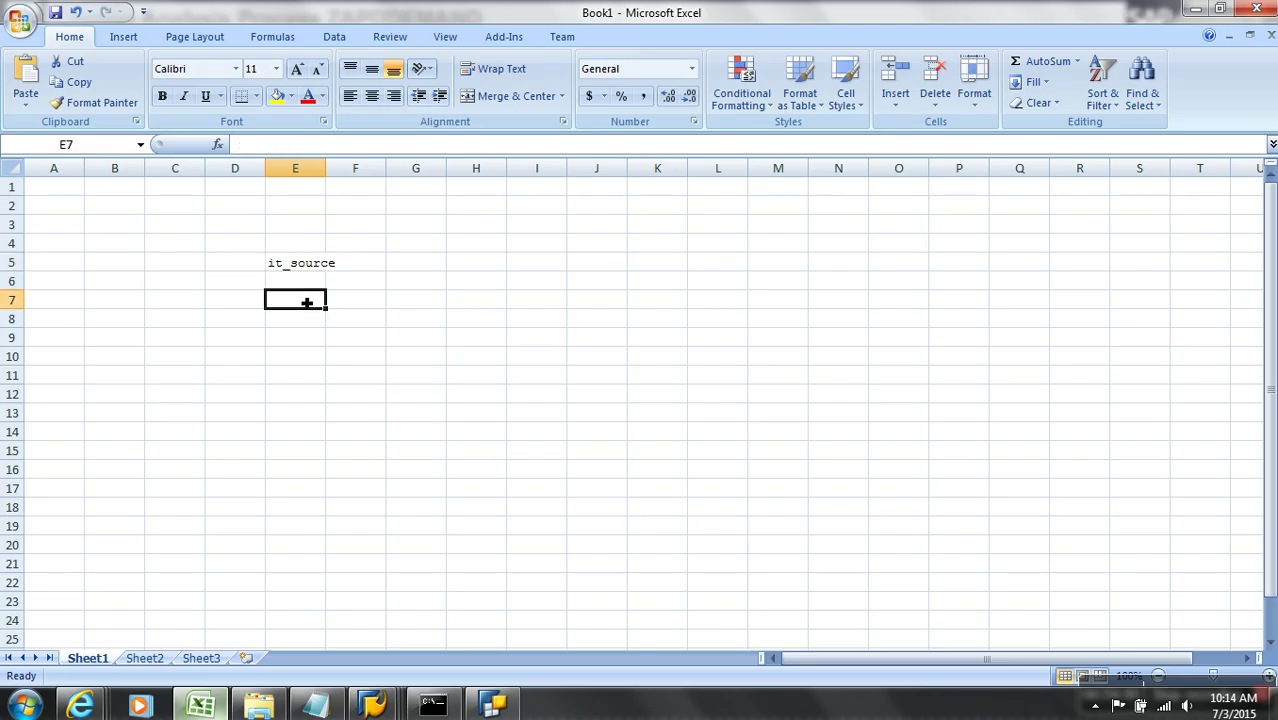
pyautogui.write('Plant\tYNPLANT\tYNPLANT Material\tYNMNO\tYNMNO Demands\tDEMAND\tDEMAND Calendar year / week\tCALWEEK\t0CALWEEK Stock\tYSTOCK\tYSTOCK')
# Move the pasted field rows so they start at E7, and clear their contents in columns E and G
pyautogui.moveTo(314, 300); pyautogui.dragTo(312, 331)
pyautogui.hotkey('ctrl', 'x')
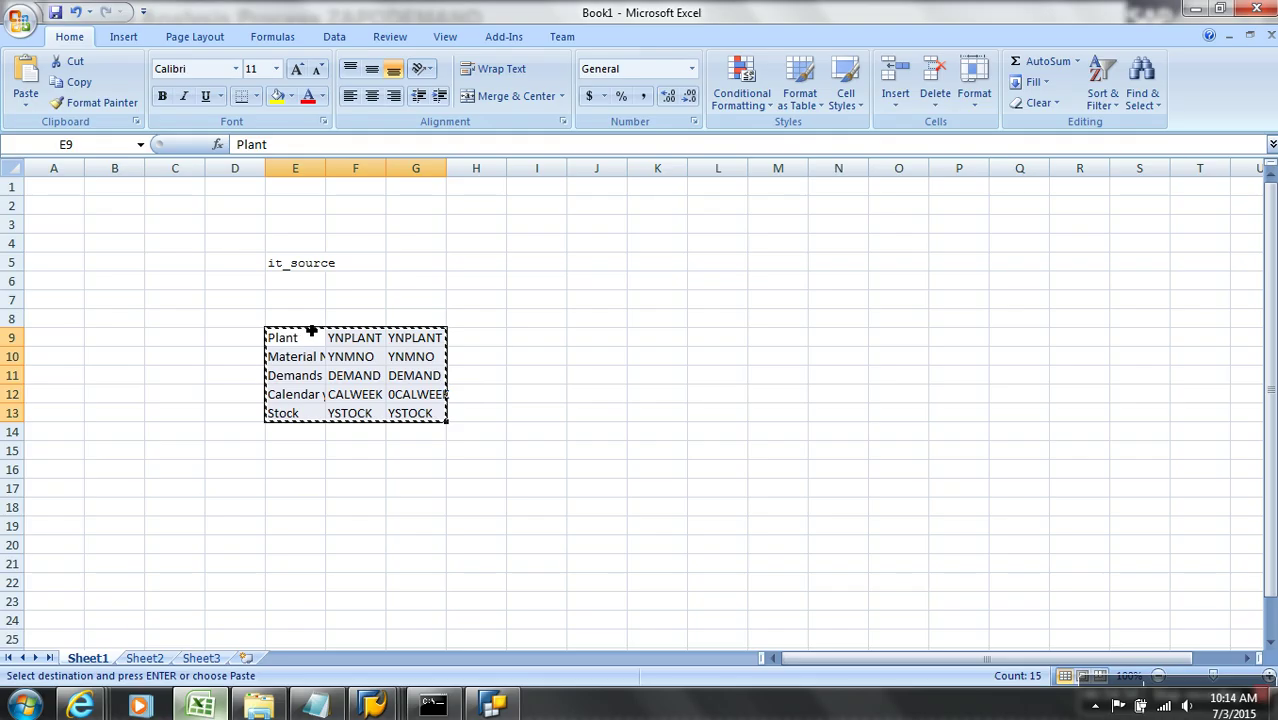
pyautogui.press('Up')
pyautogui.press('Up')
pyautogui.press('Return')
pyautogui.moveTo(306, 304); pyautogui.dragTo(314, 375)
pyautogui.press('Delete')
pyautogui.moveTo(418, 302); pyautogui.dragTo(432, 380)
pyautogui.press('Delete')
# Copy the field names in F7:F11 and paste them transposed as a row starting at cell E13
pyautogui.moveTo(362, 303); pyautogui.dragTo(379, 378)
pyautogui.hotkey('ctrl', 'c')
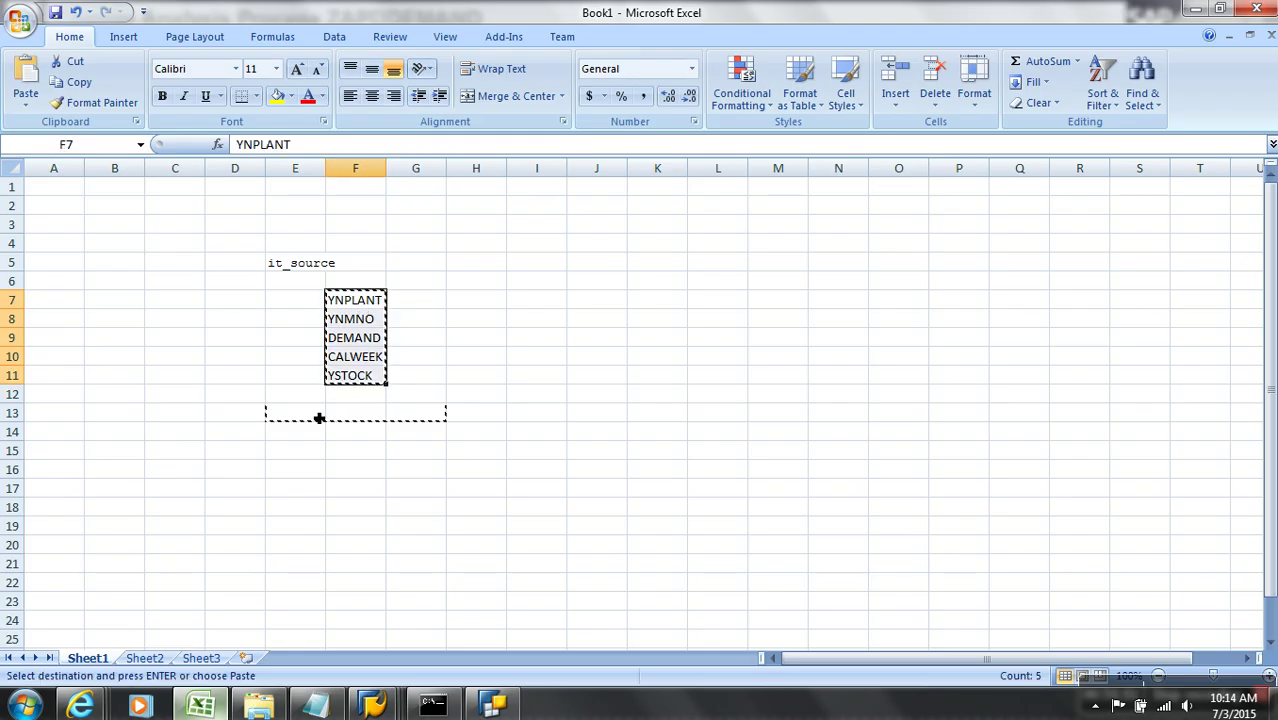
pyautogui.click(302, 413)
pyautogui.rightClick(300, 413)
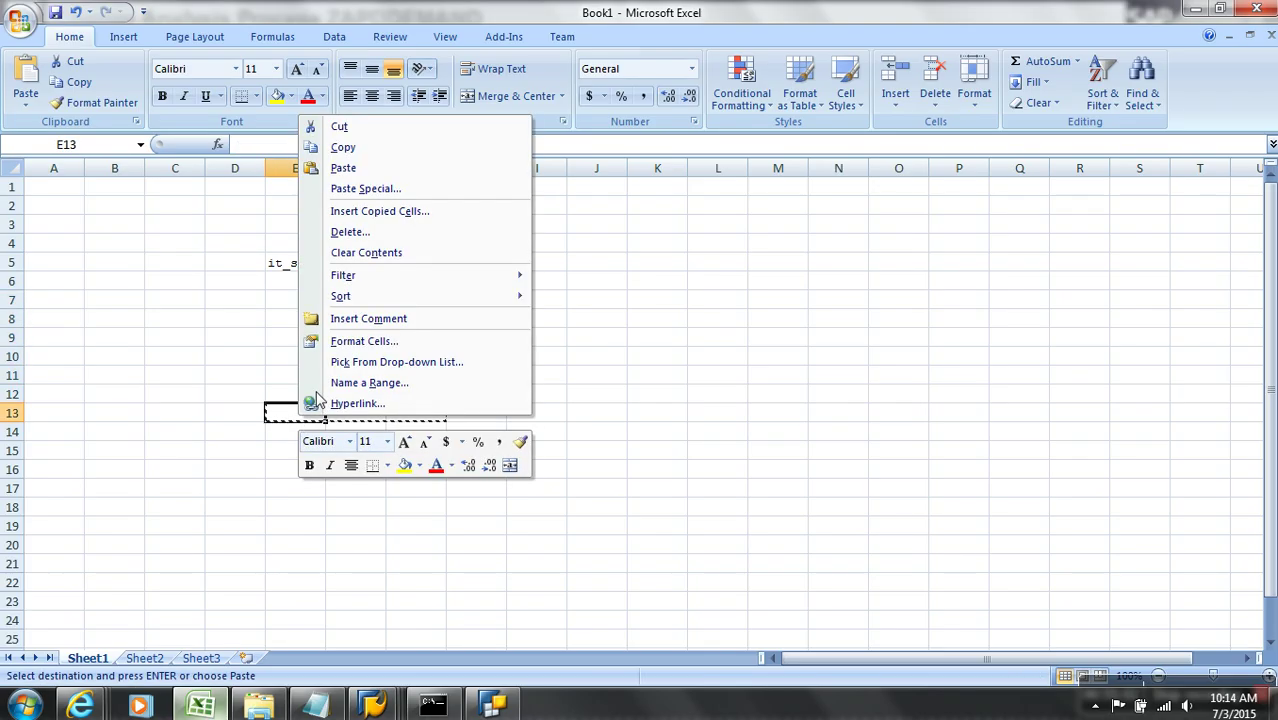
pyautogui.click(365, 188)
pyautogui.click(433, 283)
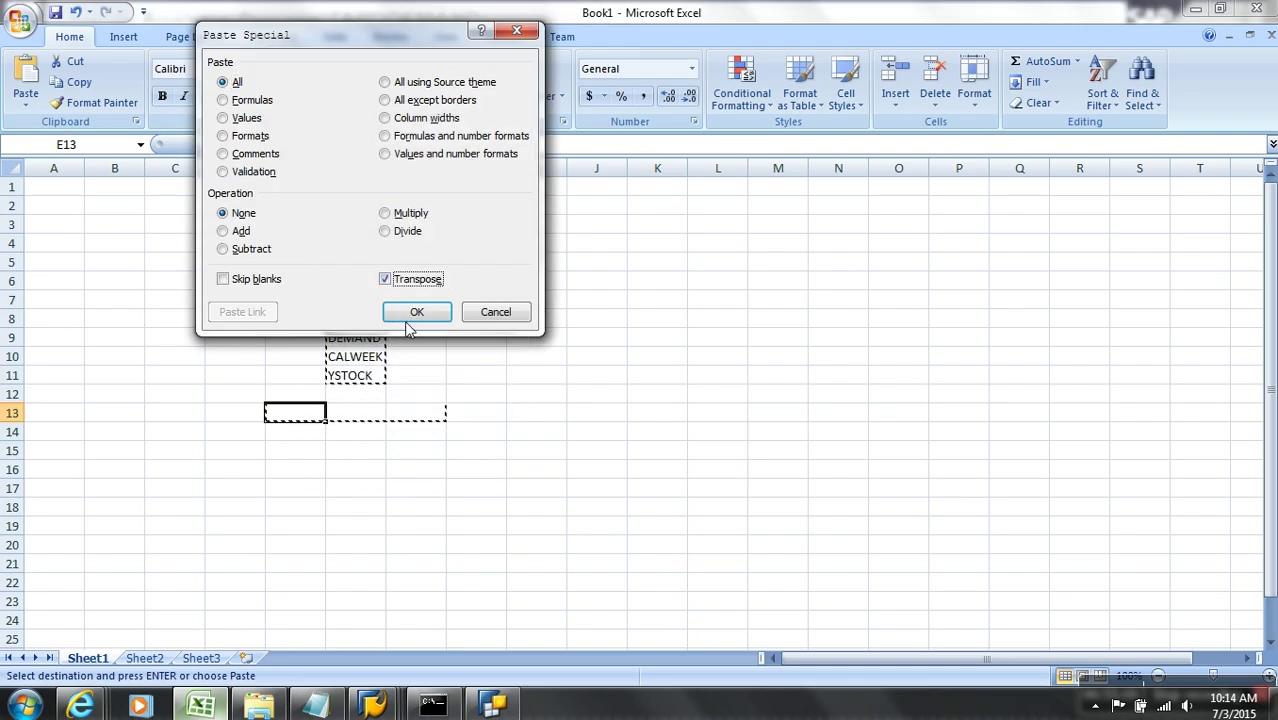
pyautogui.click(414, 313)
# Delete rows 6 to 11 and apply all borders to the range E7:I12
pyautogui.moveTo(30, 284); pyautogui.dragTo(34, 380)
pyautogui.rightClick(35, 380)
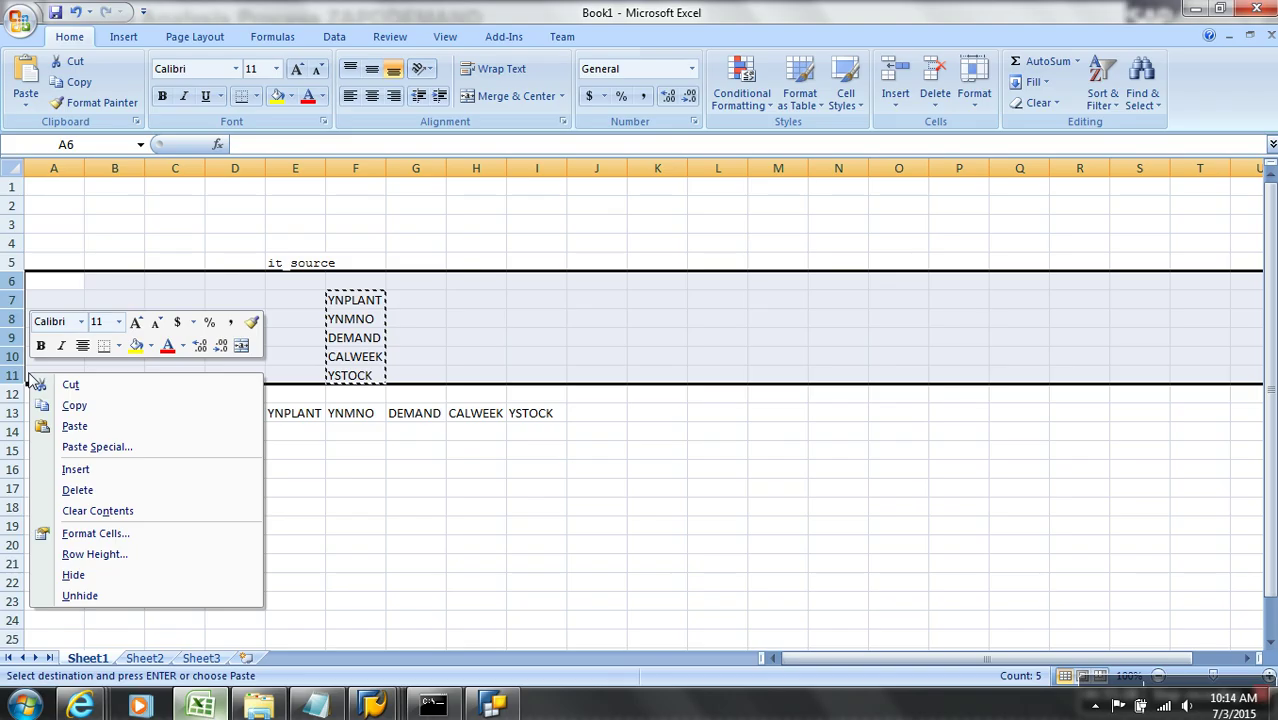
pyautogui.click(100, 490)
pyautogui.moveTo(300, 312); pyautogui.dragTo(552, 395)
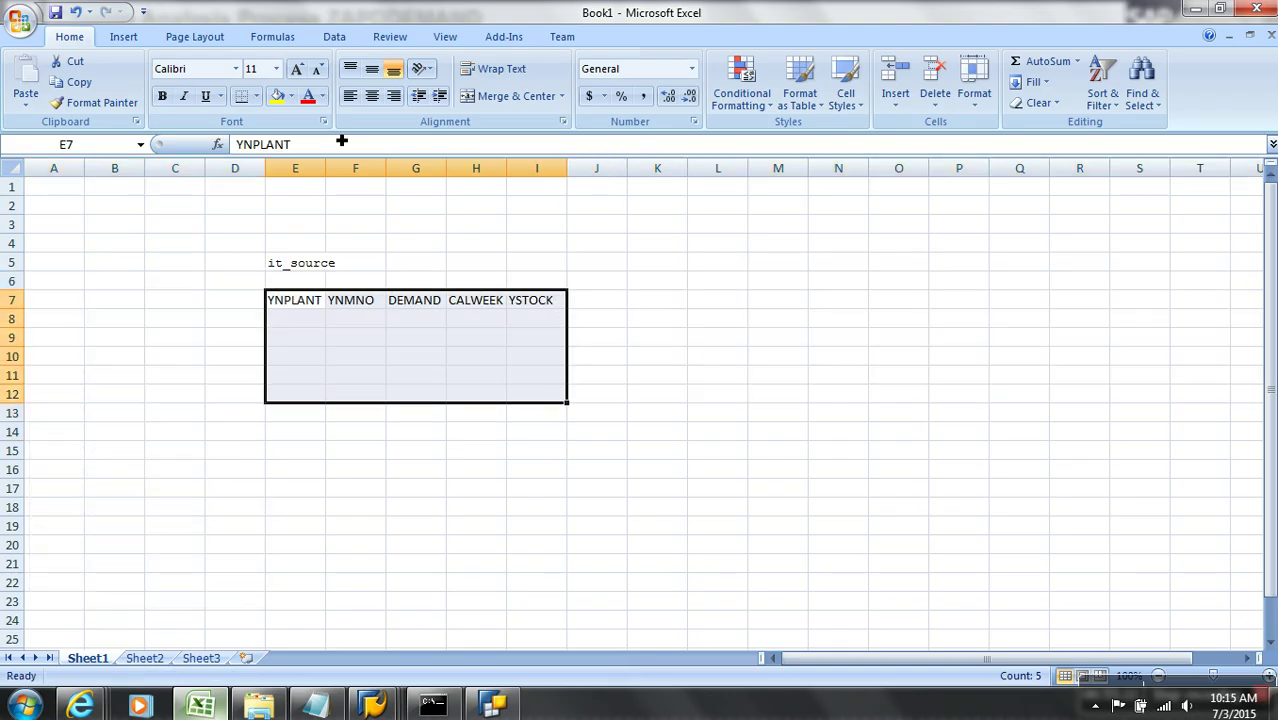
pyautogui.click(256, 96)
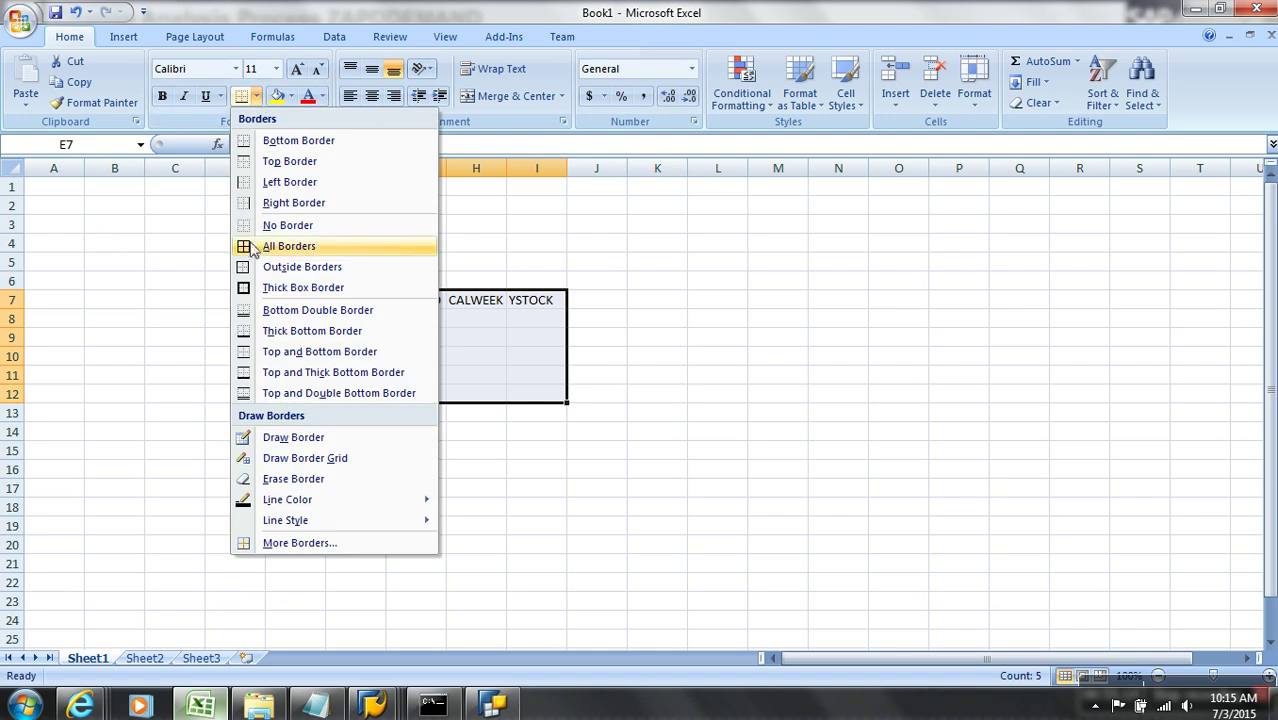
pyautogui.click(252, 247)
# Copy the five data rows of SAP table /BIC/000APR00001 into the Excel sheet starting at cell E8
pyautogui.moveTo(372, 705)
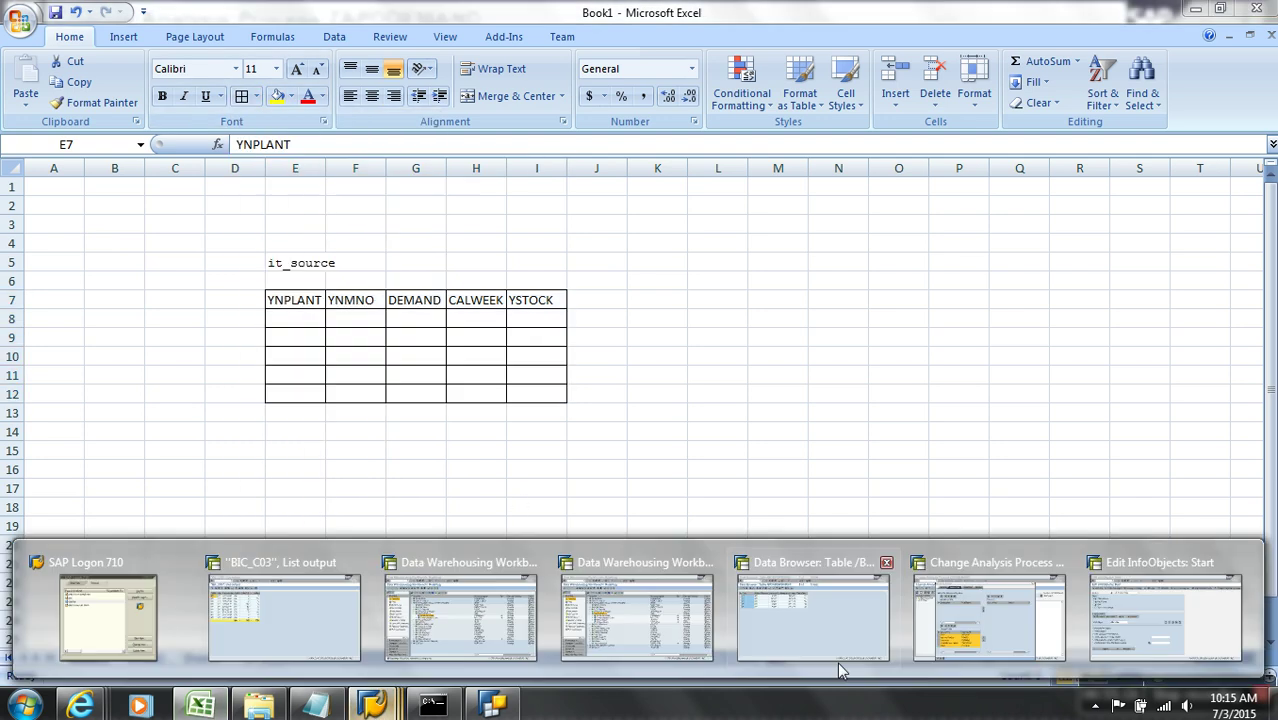
pyautogui.click(830, 615)
pyautogui.click(112, 170)
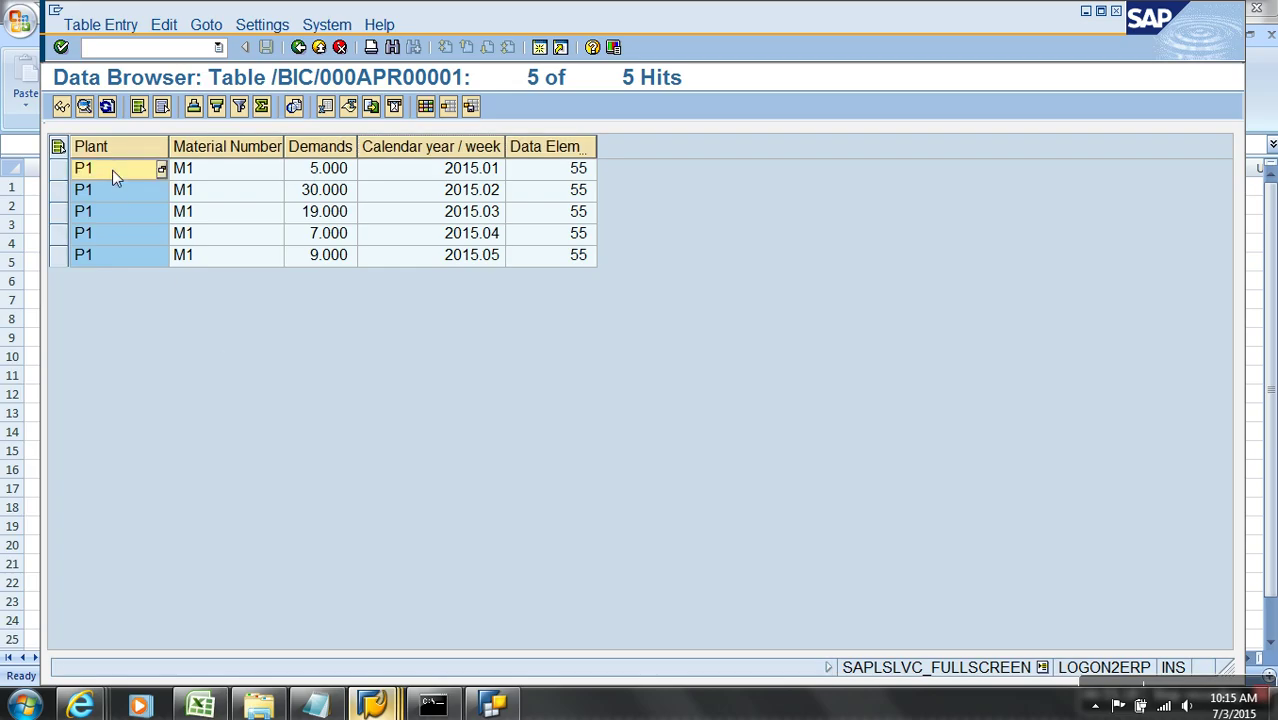
pyautogui.moveTo(112, 170); pyautogui.dragTo(593, 266)
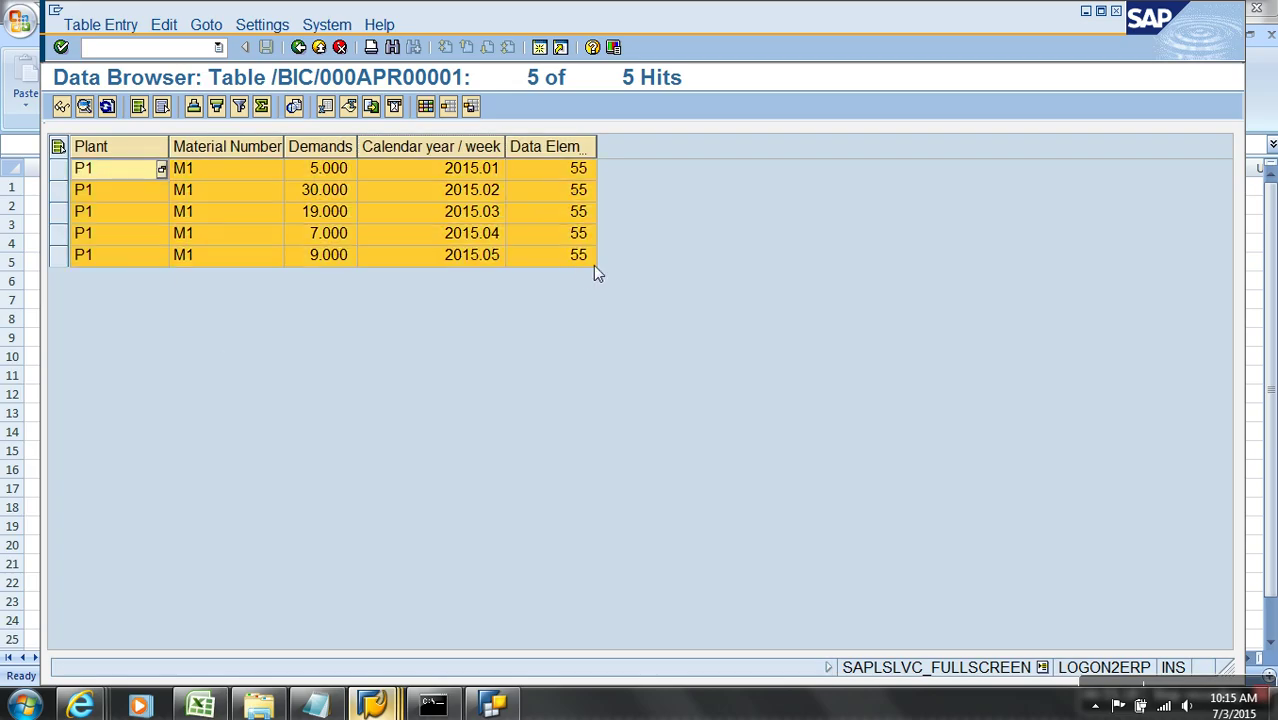
pyautogui.hotkey('alt', 'Tab')
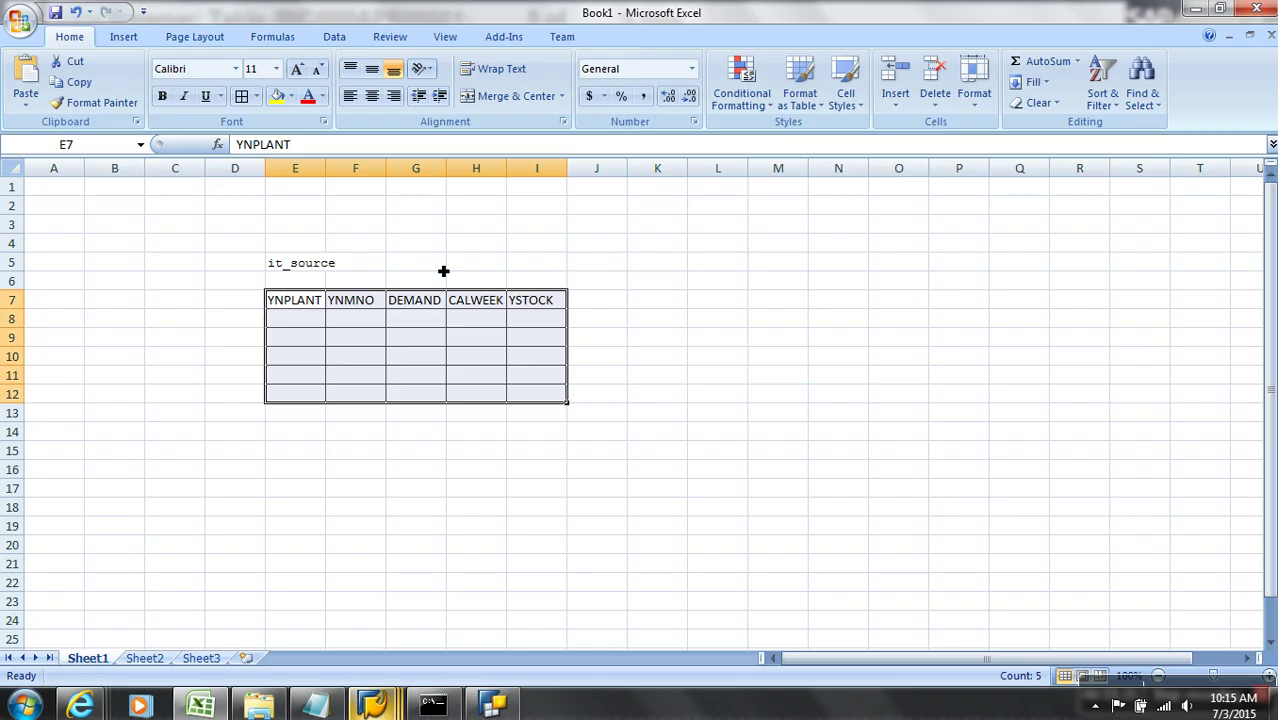
pyautogui.click(317, 320)
pyautogui.hotkey('ctrl', 'v')
pyautogui.click(486, 470)
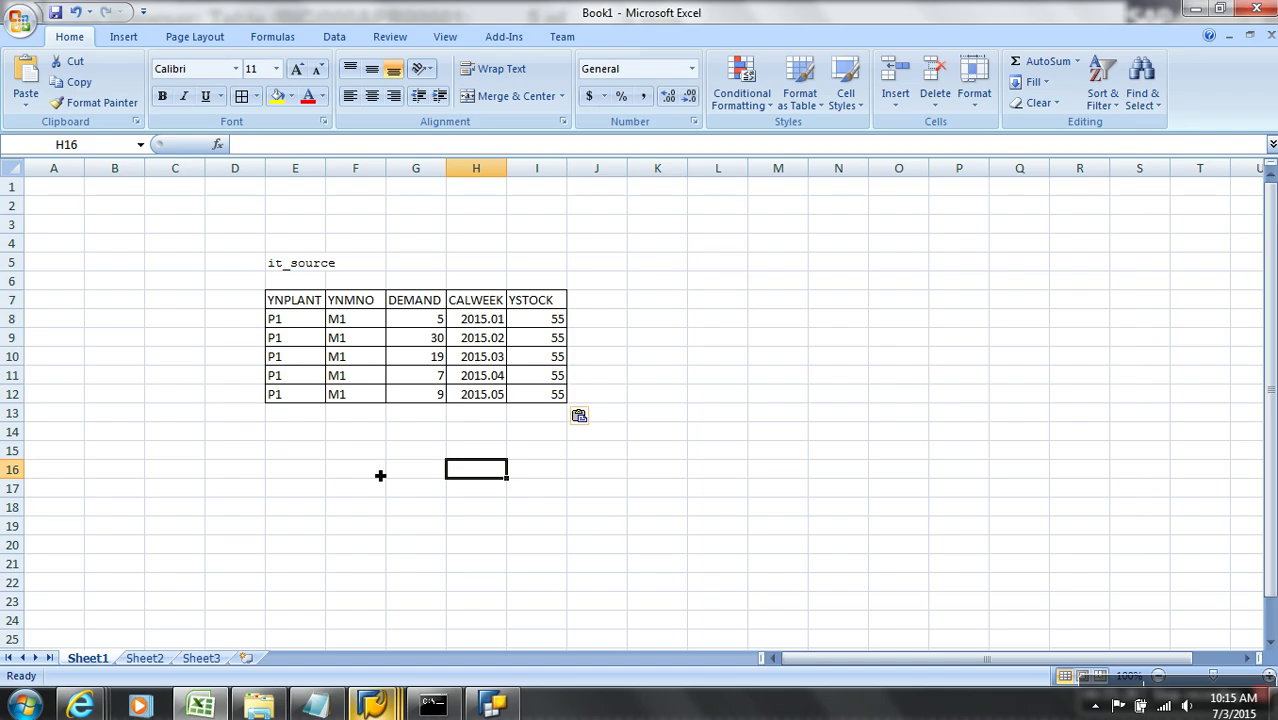
pyautogui.moveTo(305, 302); pyautogui.dragTo(525, 302)
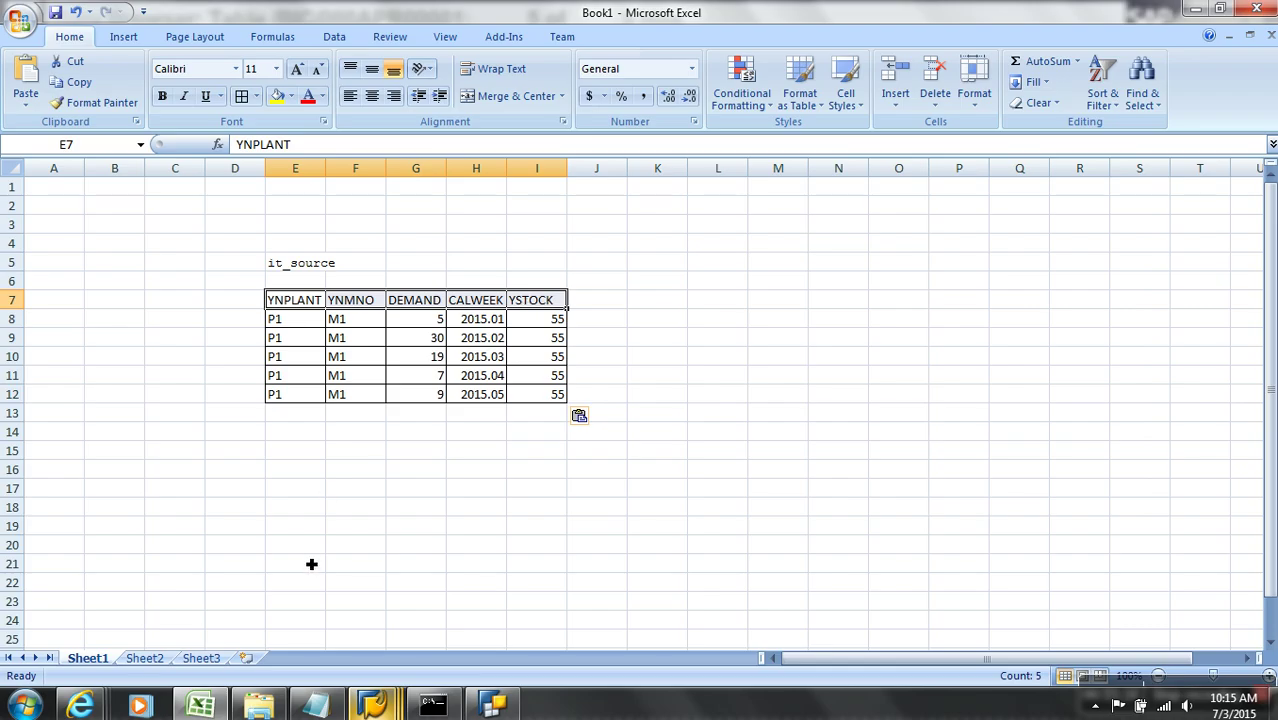
# Copy et_target from the APPEND statement in the SAP routine into cell E19 of the Excel sheet
pyautogui.click(372, 706)
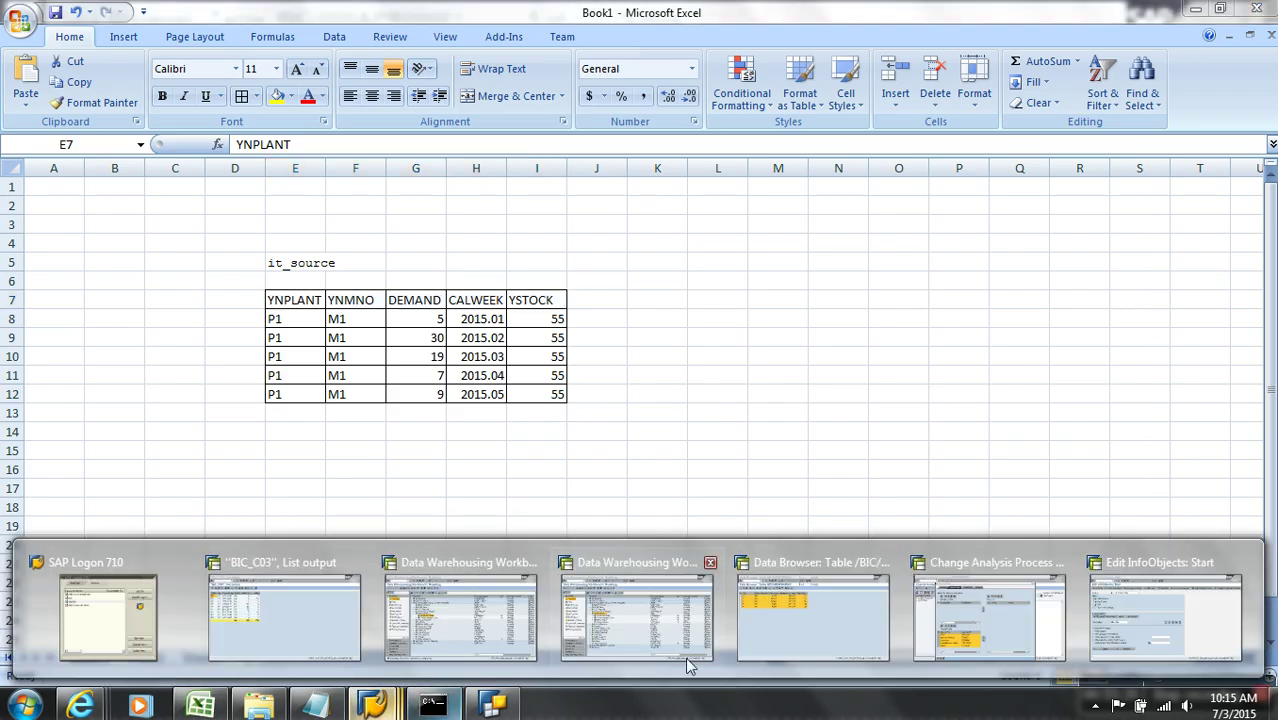
pyautogui.click(985, 627)
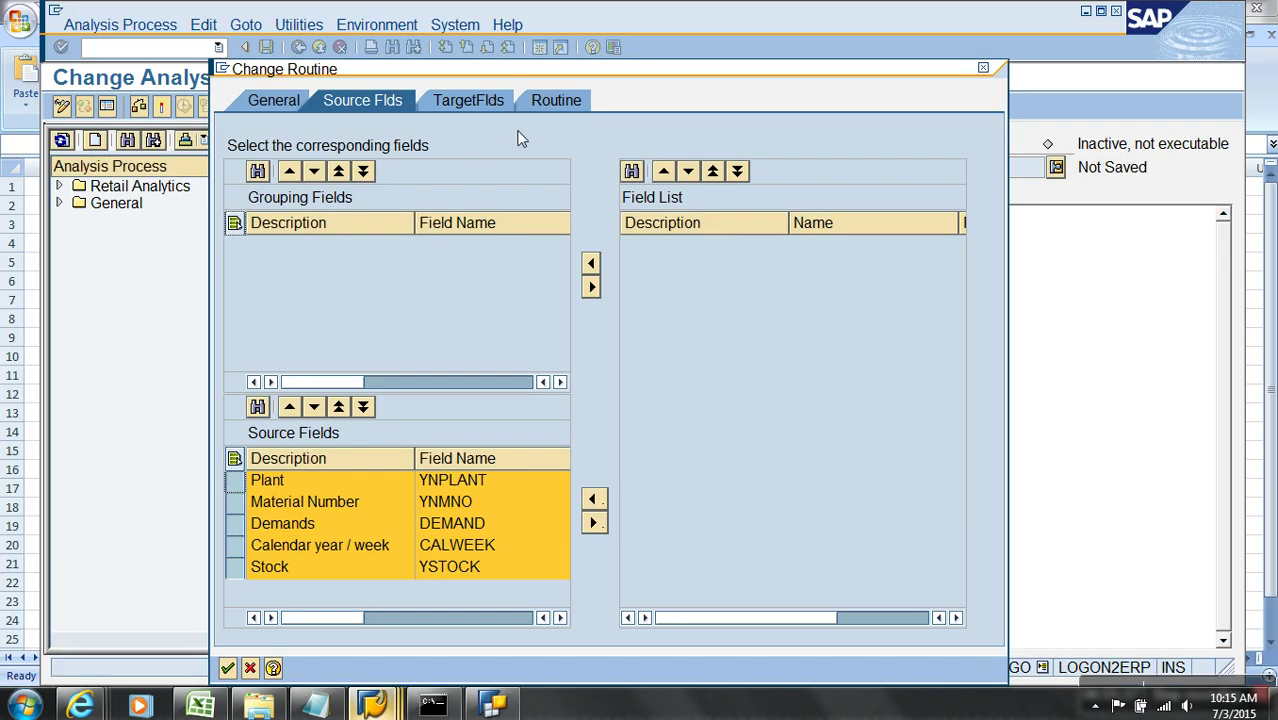
pyautogui.click(553, 100)
pyautogui.moveTo(551, 322); pyautogui.dragTo(491, 333)
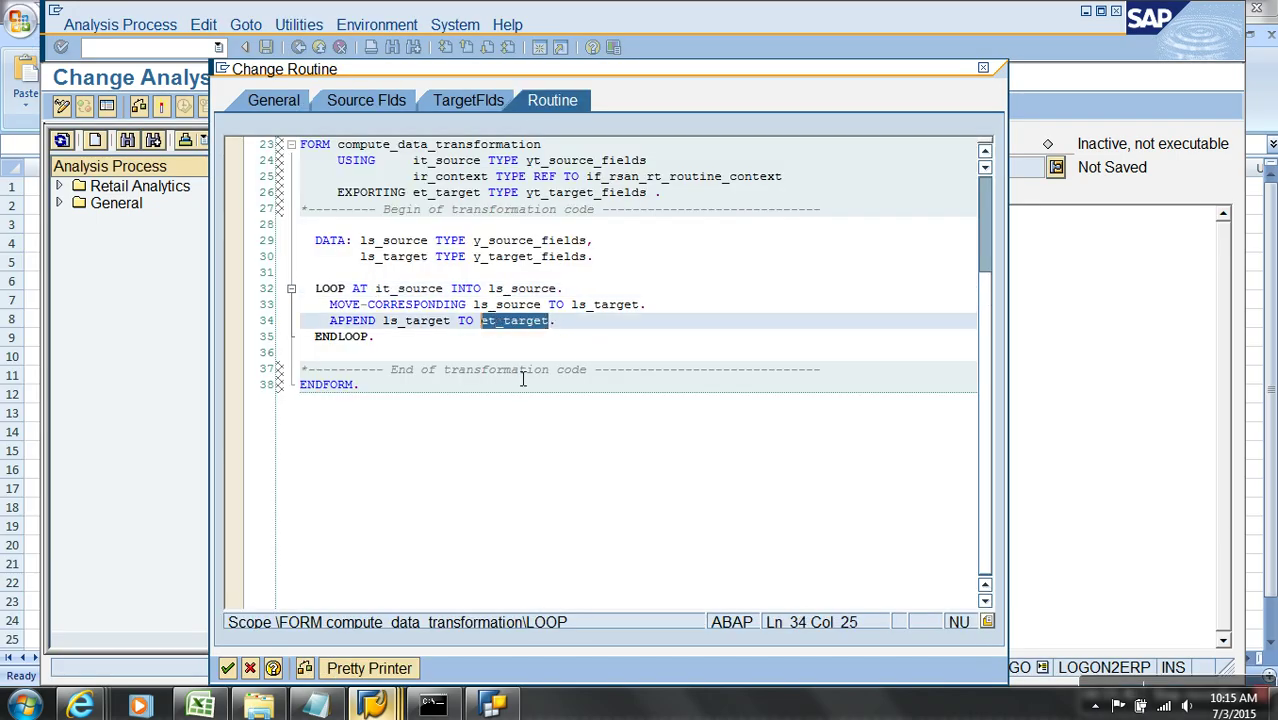
pyautogui.click(200, 706)
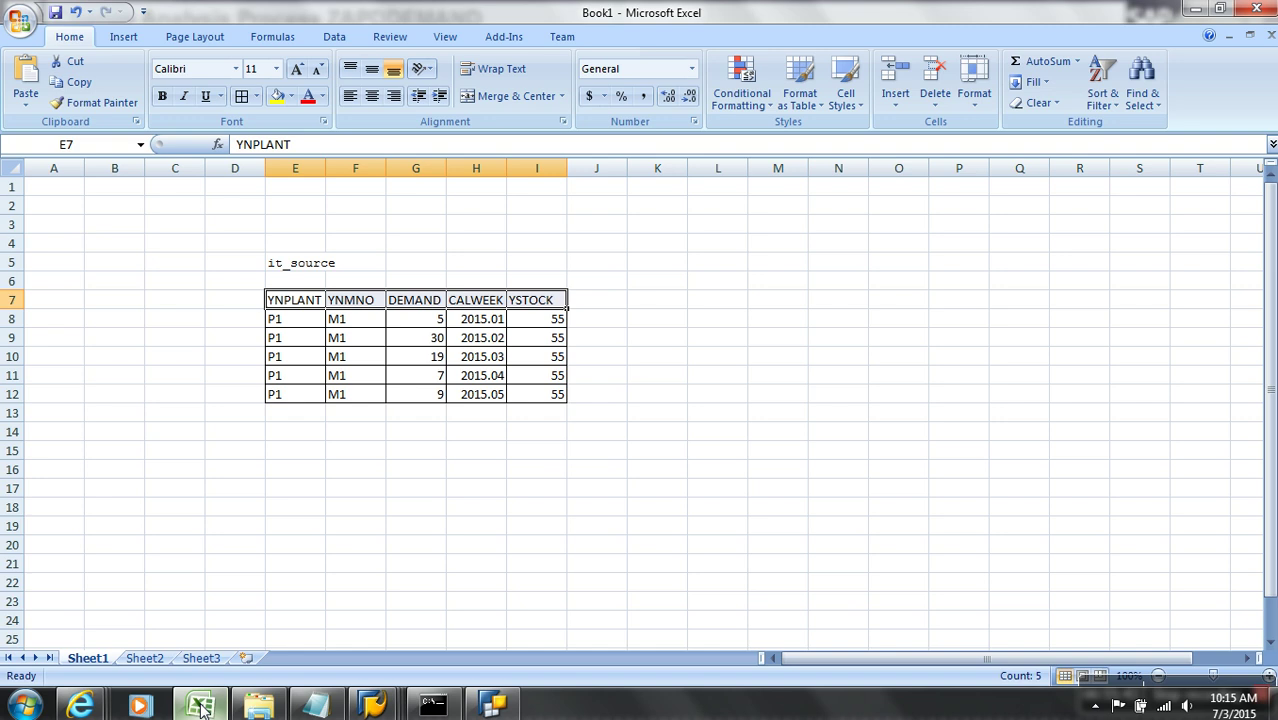
pyautogui.click(305, 533)
pyautogui.hotkey('ctrl', 'v')
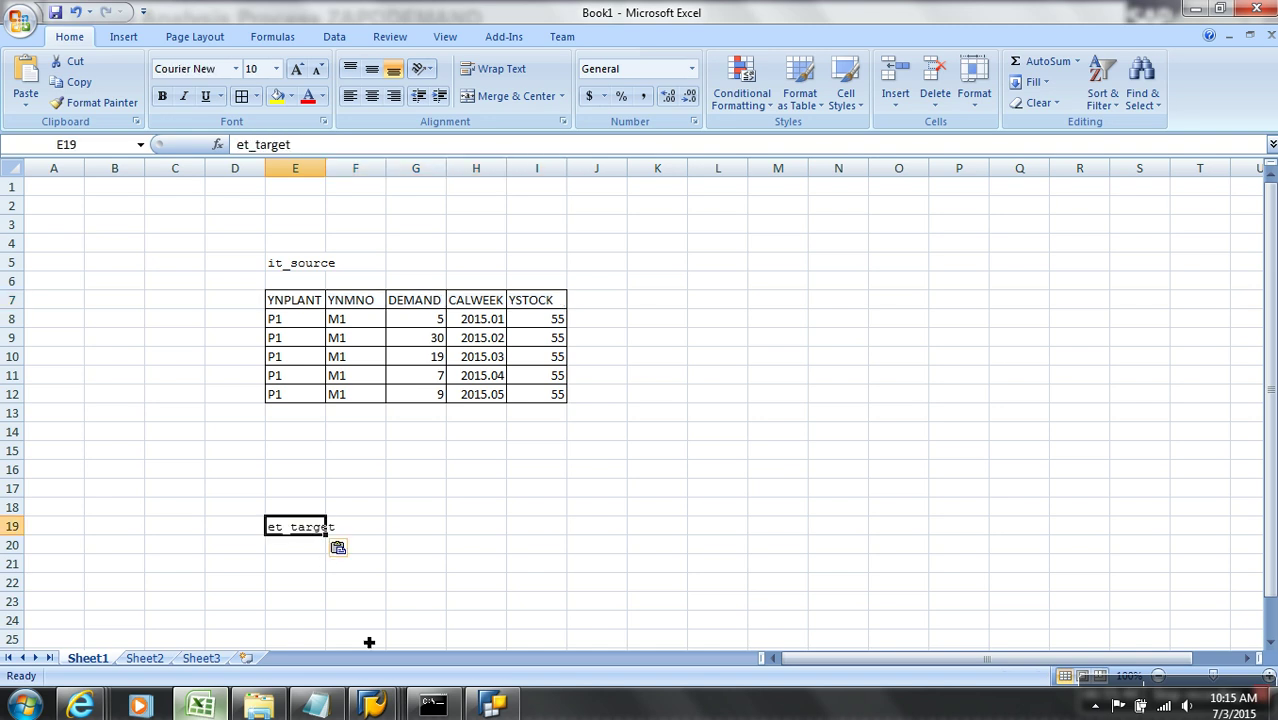
# Copy the three rows of the SAP routine's target fields into the Excel sheet starting at cell N8
pyautogui.hotkey('alt', 'Tab')
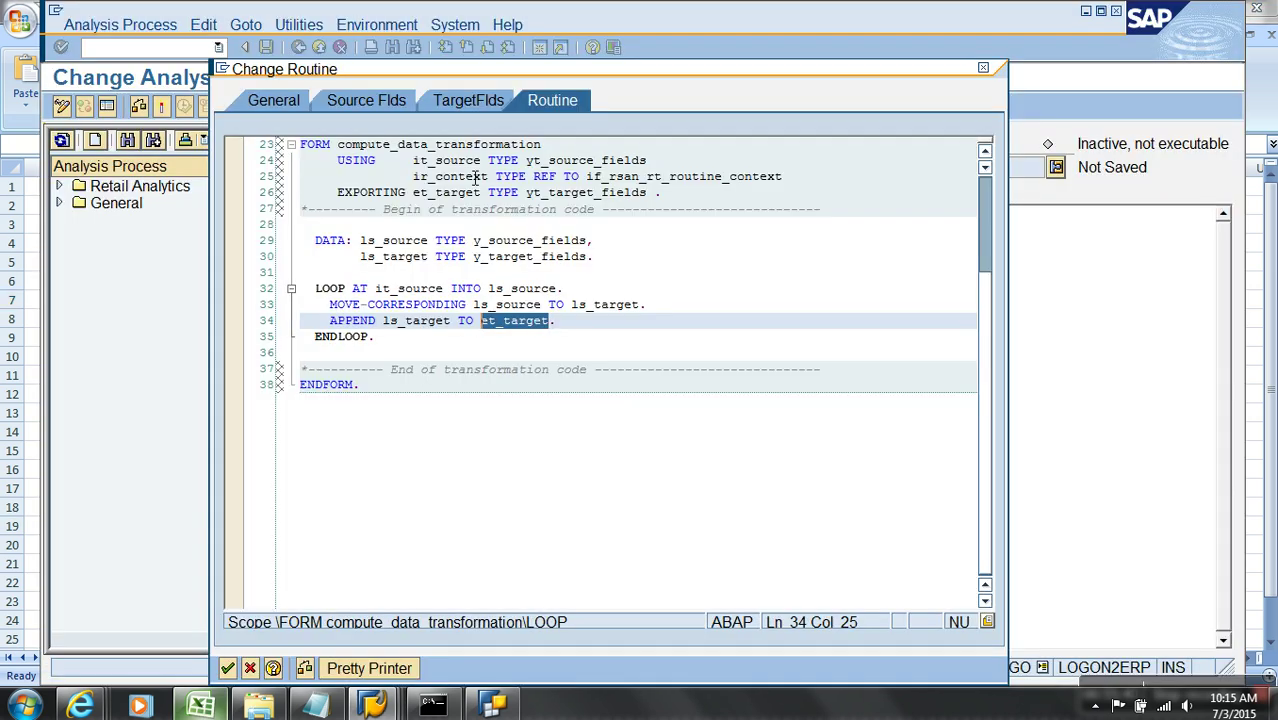
pyautogui.click(458, 100)
pyautogui.moveTo(236, 221); pyautogui.dragTo(240, 268)
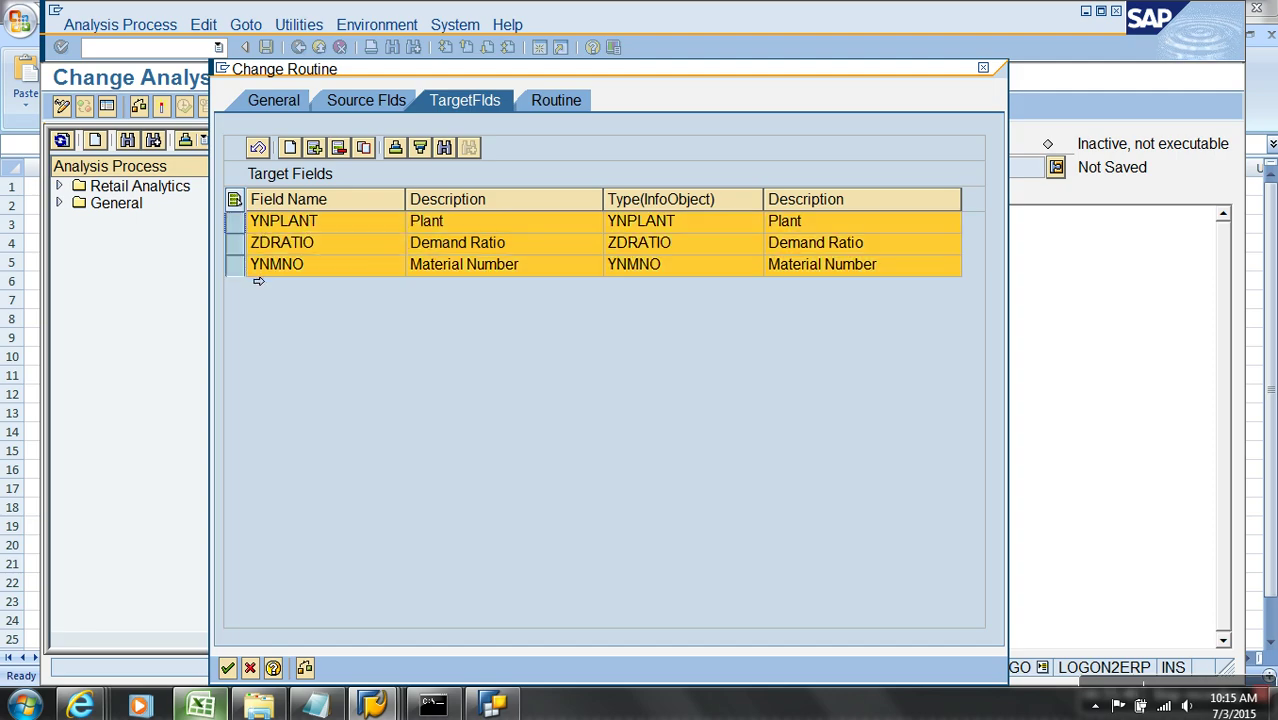
pyautogui.hotkey('alt', 'Tab')
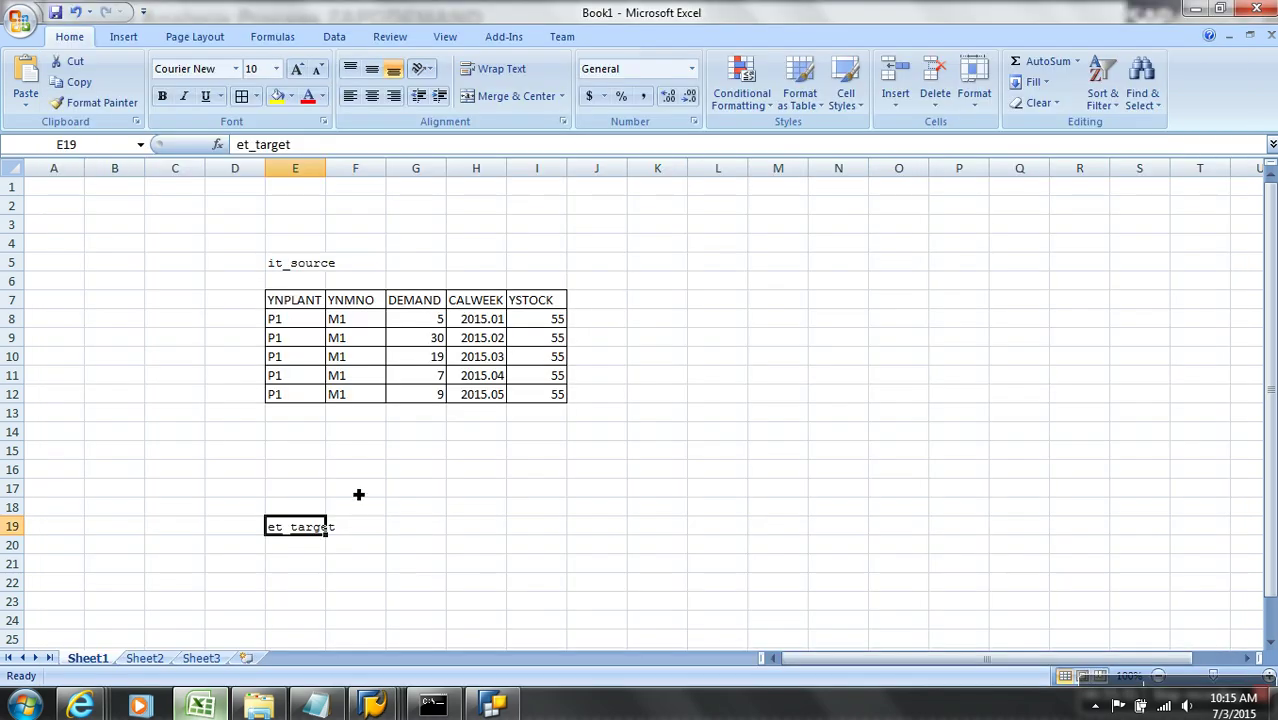
pyautogui.click(836, 320)
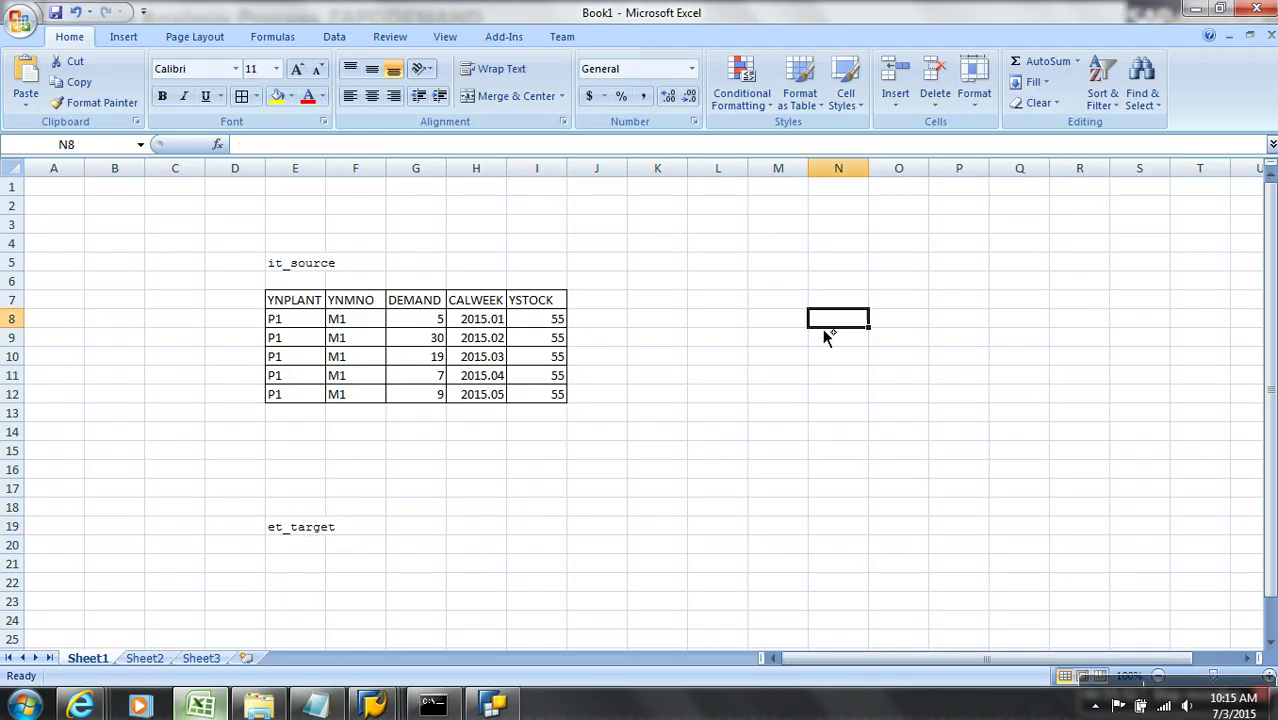
pyautogui.write('YNPLANT\tPlant\tYNPLANT\tPlant ZDRATIO\tDemand Ratio\tZDRATIO\tDemand Ratio YNMNO\tMaterial Number\tYNMNO\tMaterial Number')
# Copy the target field names in P8:P10 and paste them transposed into one row starting at cell E21
pyautogui.moveTo(948, 320); pyautogui.dragTo(955, 364)
pyautogui.hotkey('ctrl', 'c')
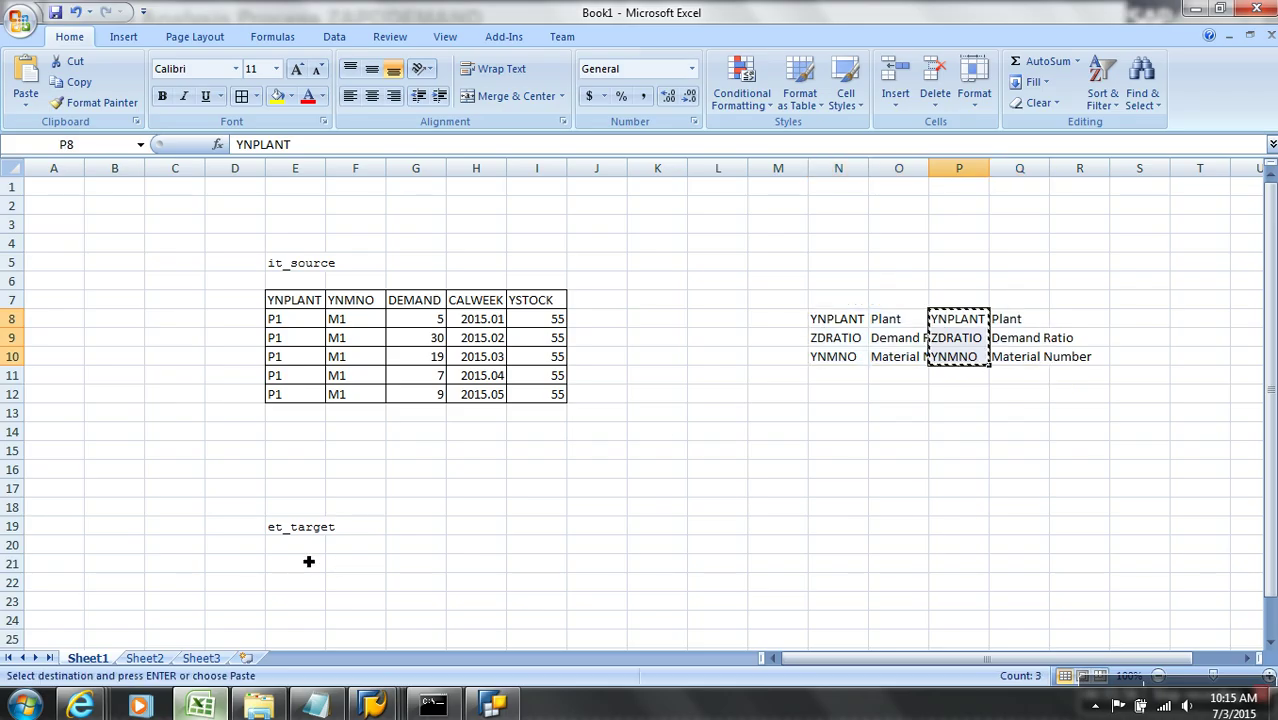
pyautogui.click(288, 563)
pyautogui.rightClick(304, 564)
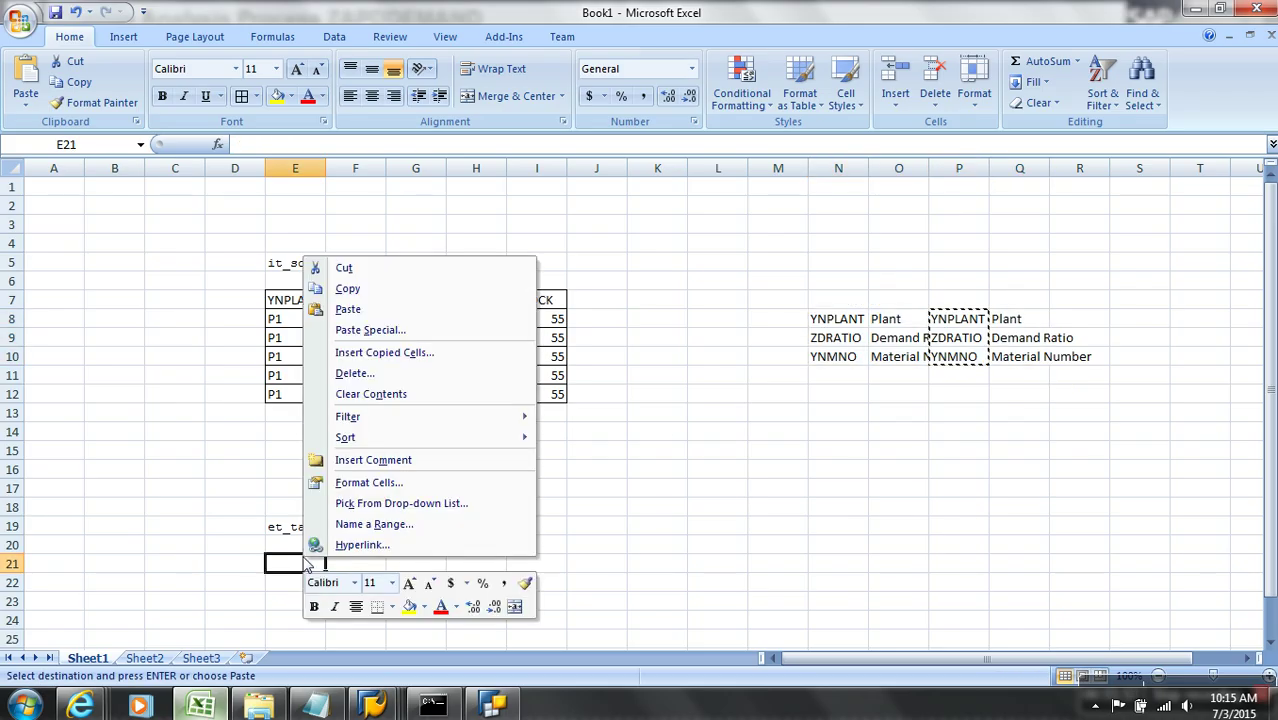
pyautogui.click(360, 330)
pyautogui.click(424, 420)
pyautogui.click(413, 448)
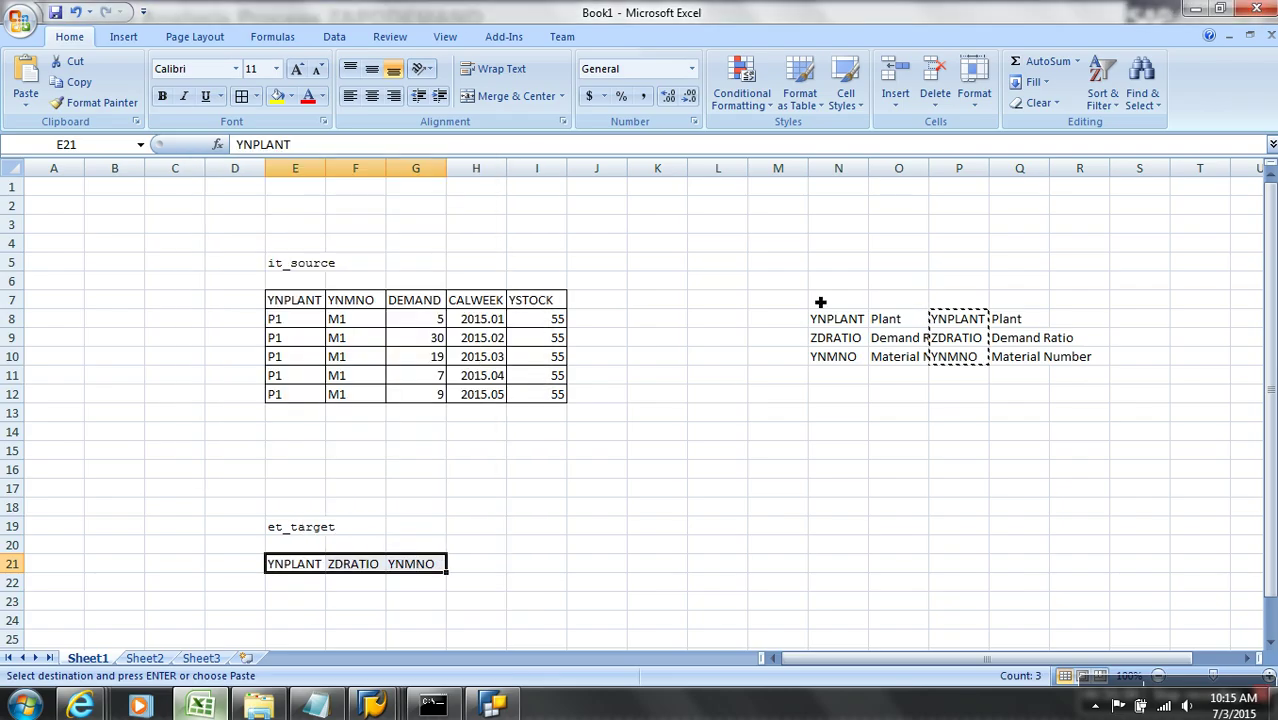
# Clear the leftover field list in N5:S14 and apply all borders to the et_target range E21:G24
pyautogui.moveTo(830, 262); pyautogui.dragTo(1133, 430)
pyautogui.press('Delete')
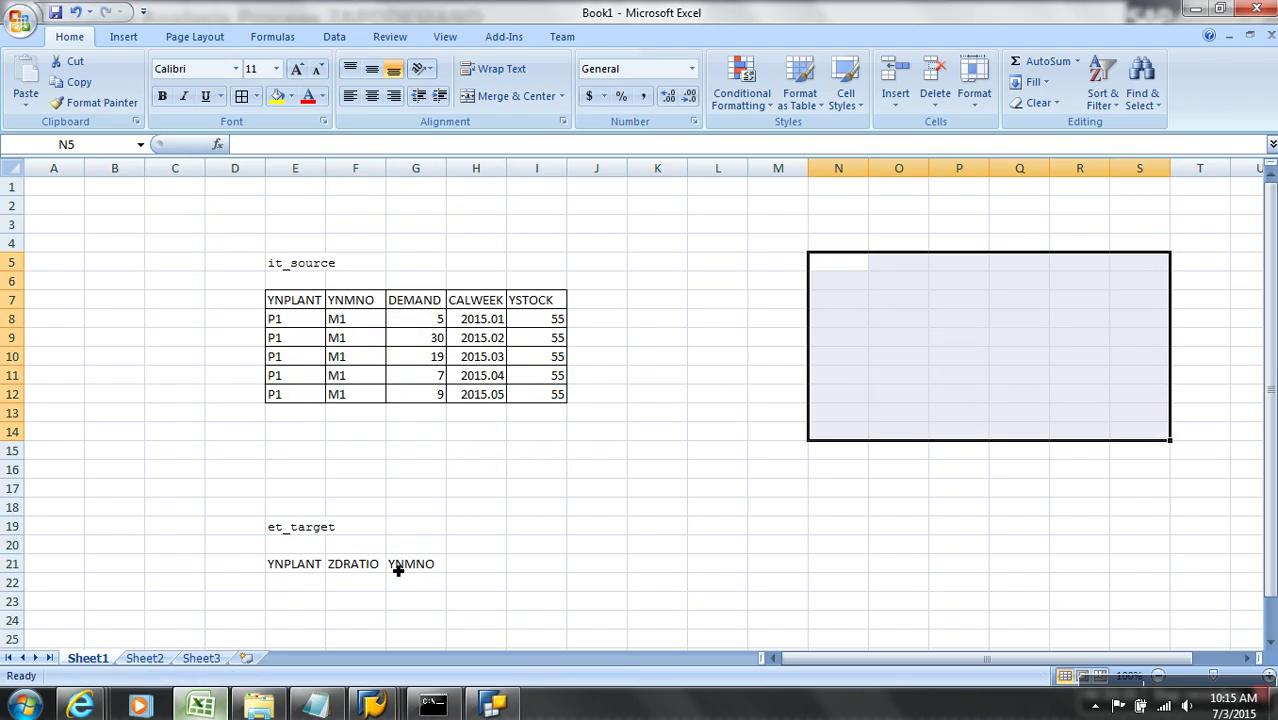
pyautogui.moveTo(308, 585); pyautogui.dragTo(432, 628)
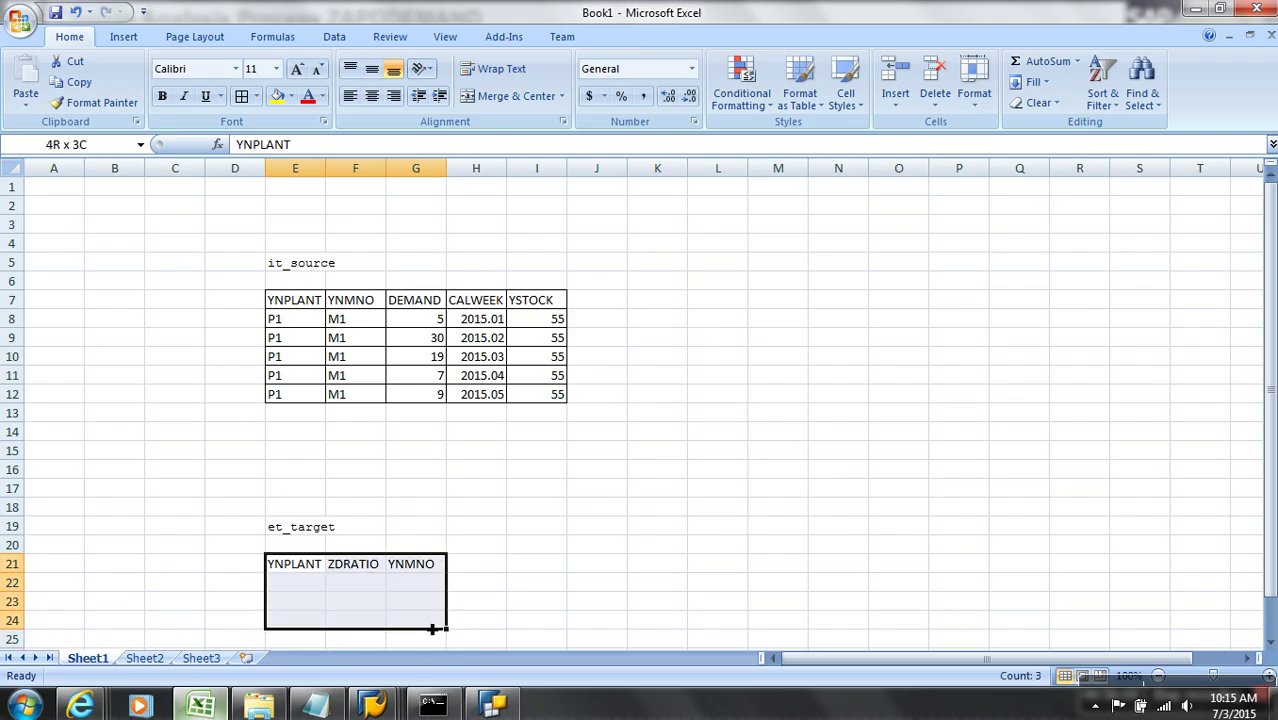
pyautogui.click(241, 96)
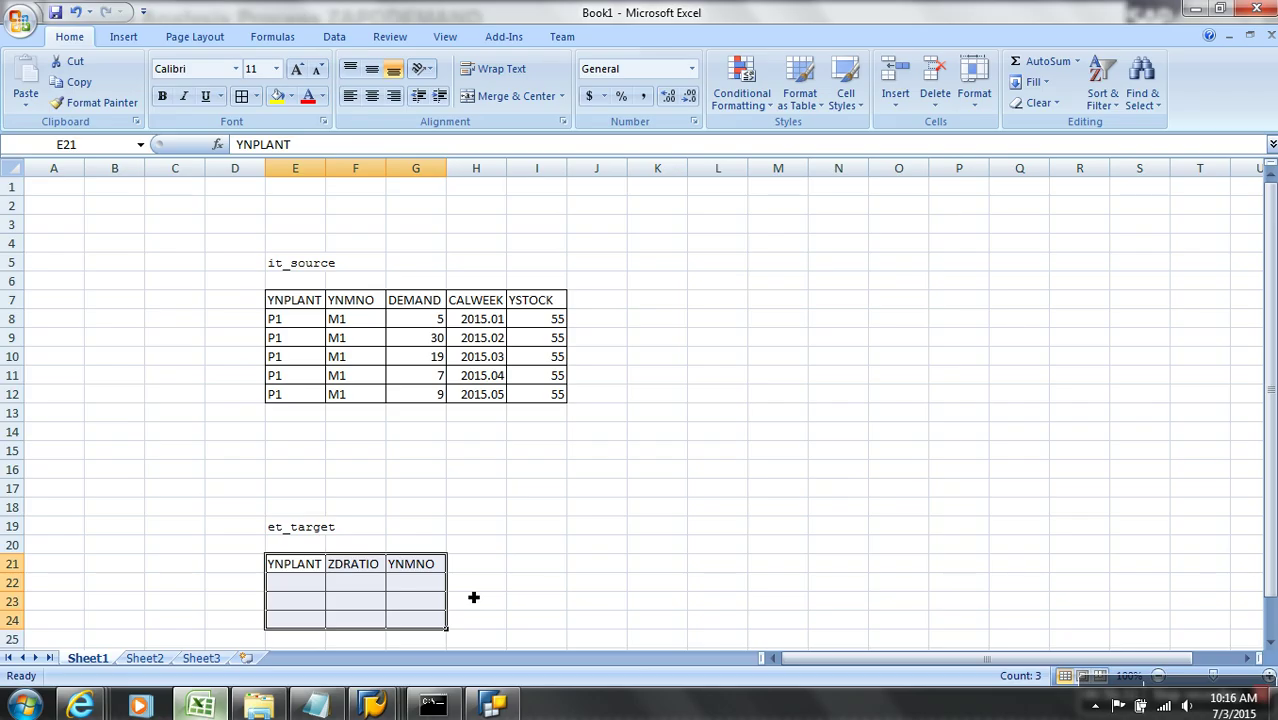
# Copy ls_source from the LOOP statement in the SAP routine into cell M5 of the Excel sheet
pyautogui.hotkey('alt', 'Tab')
pyautogui.click(546, 104)
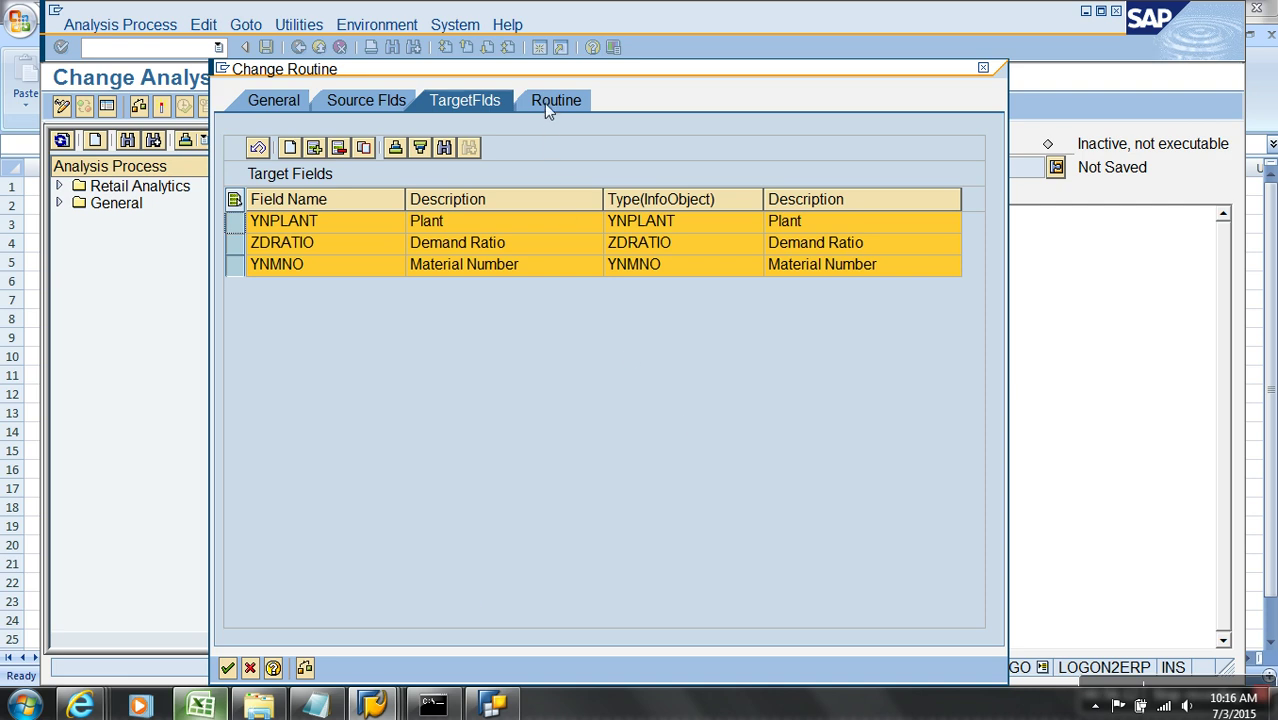
pyautogui.moveTo(558, 290); pyautogui.dragTo(488, 290)
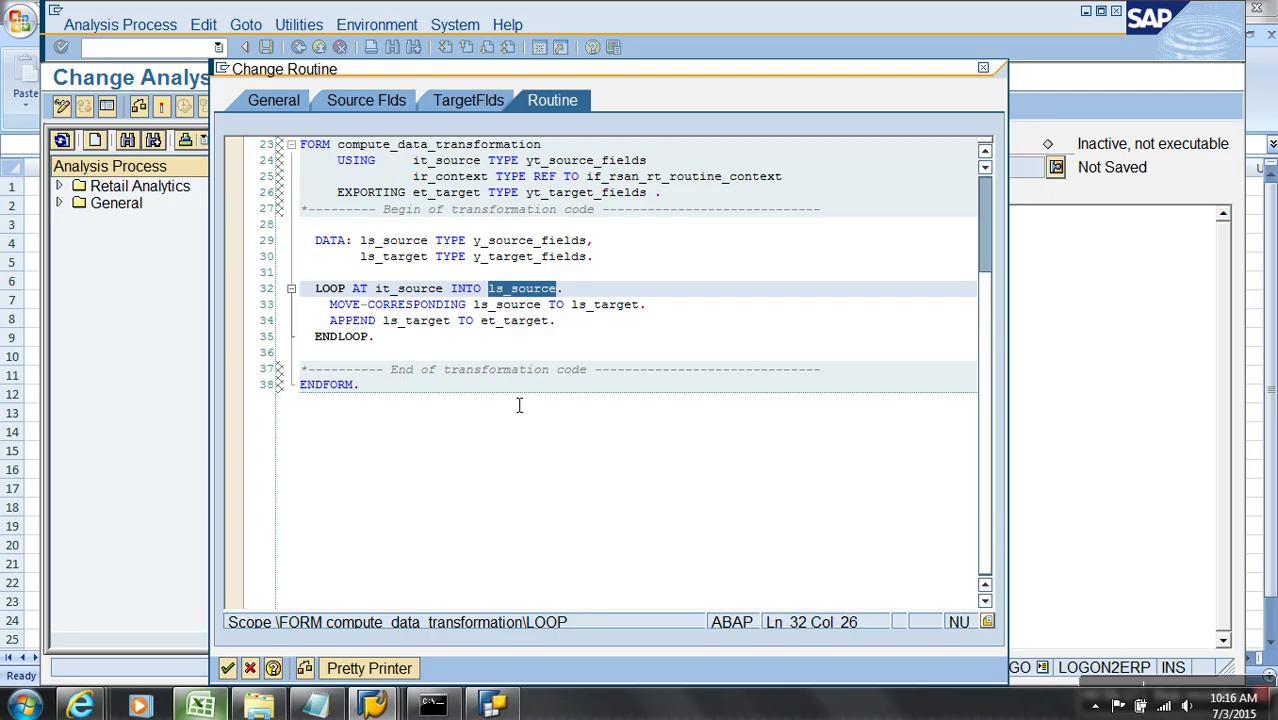
pyautogui.hotkey('alt', 'Tab')
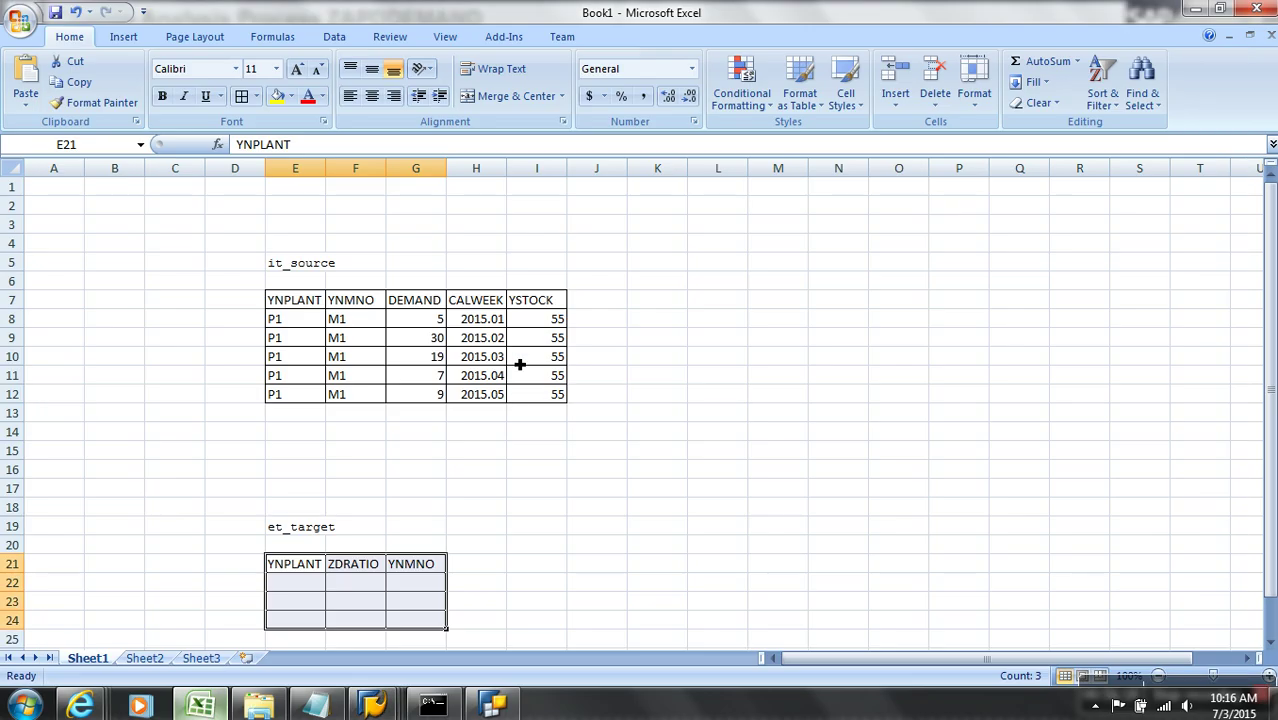
pyautogui.click(765, 268)
pyautogui.hotkey('ctrl', 'v')
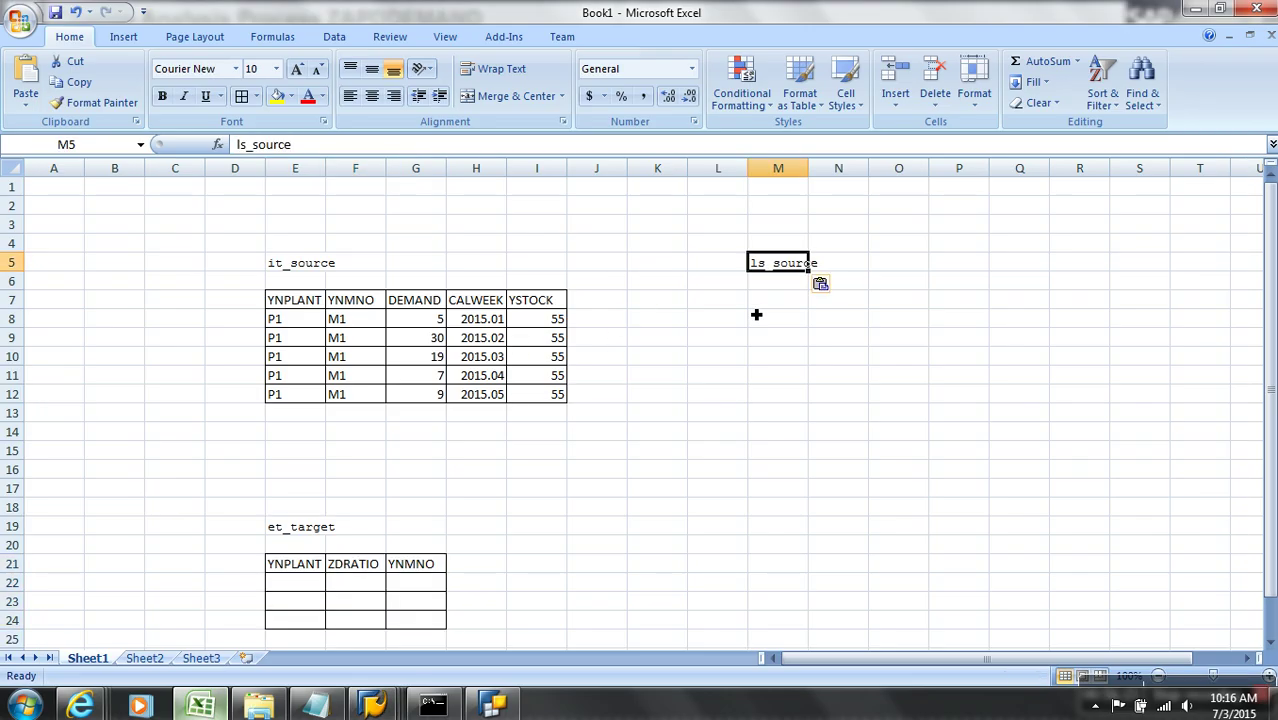
# Copy ls_target from the APPEND statement in the SAP routine into cell M19 of the Excel sheet
pyautogui.hotkey('alt', 'Tab')
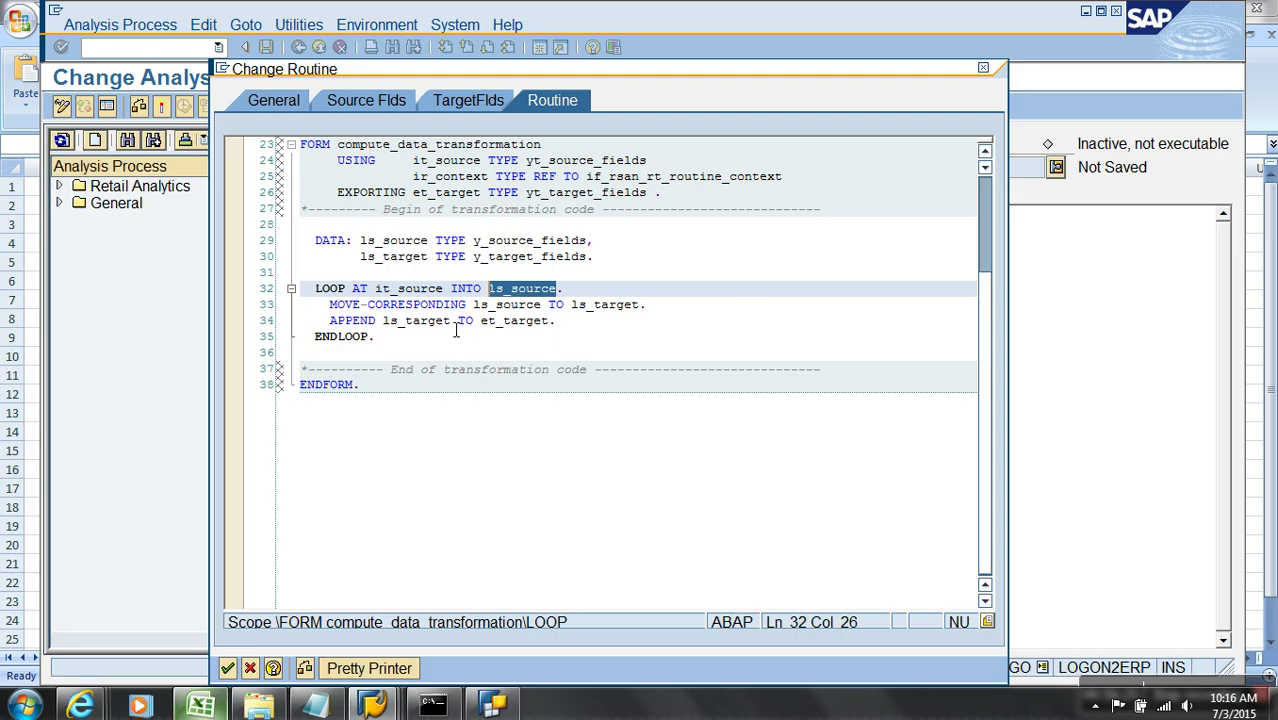
pyautogui.moveTo(451, 321); pyautogui.dragTo(383, 321)
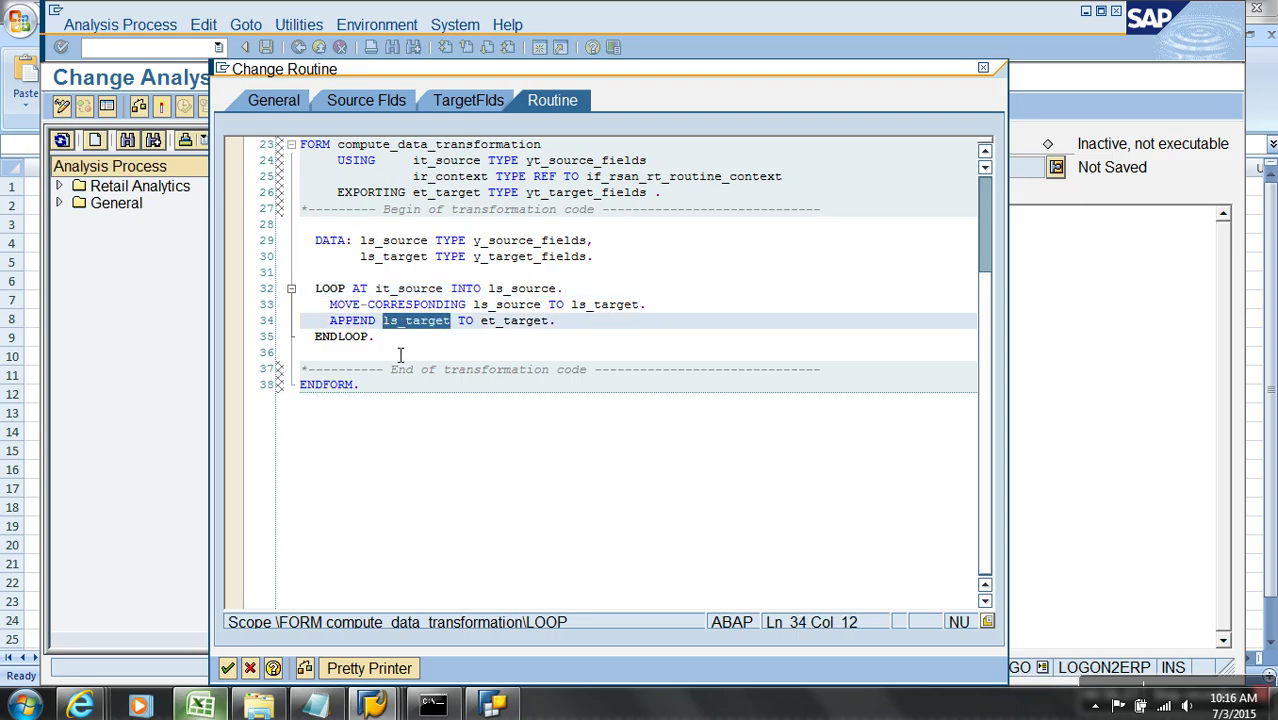
pyautogui.hotkey('alt', 'Tab')
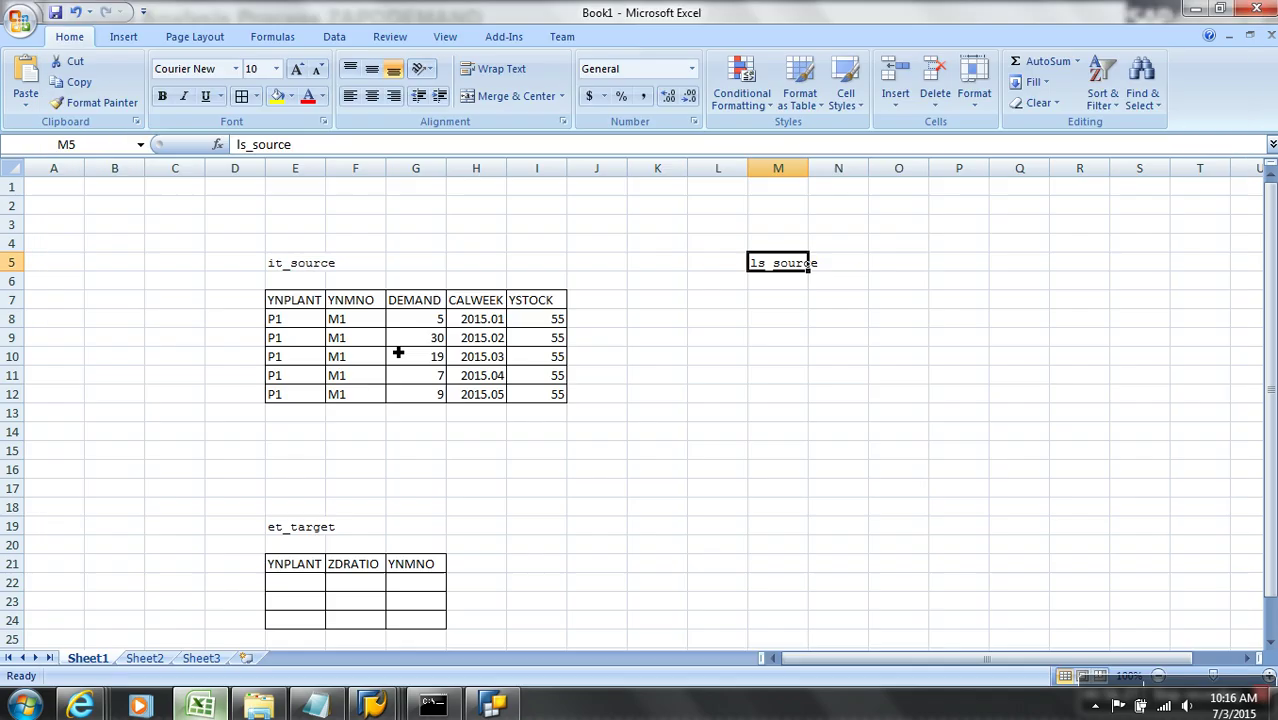
pyautogui.click(721, 532)
pyautogui.click(790, 525)
pyautogui.hotkey('ctrl', 'v')
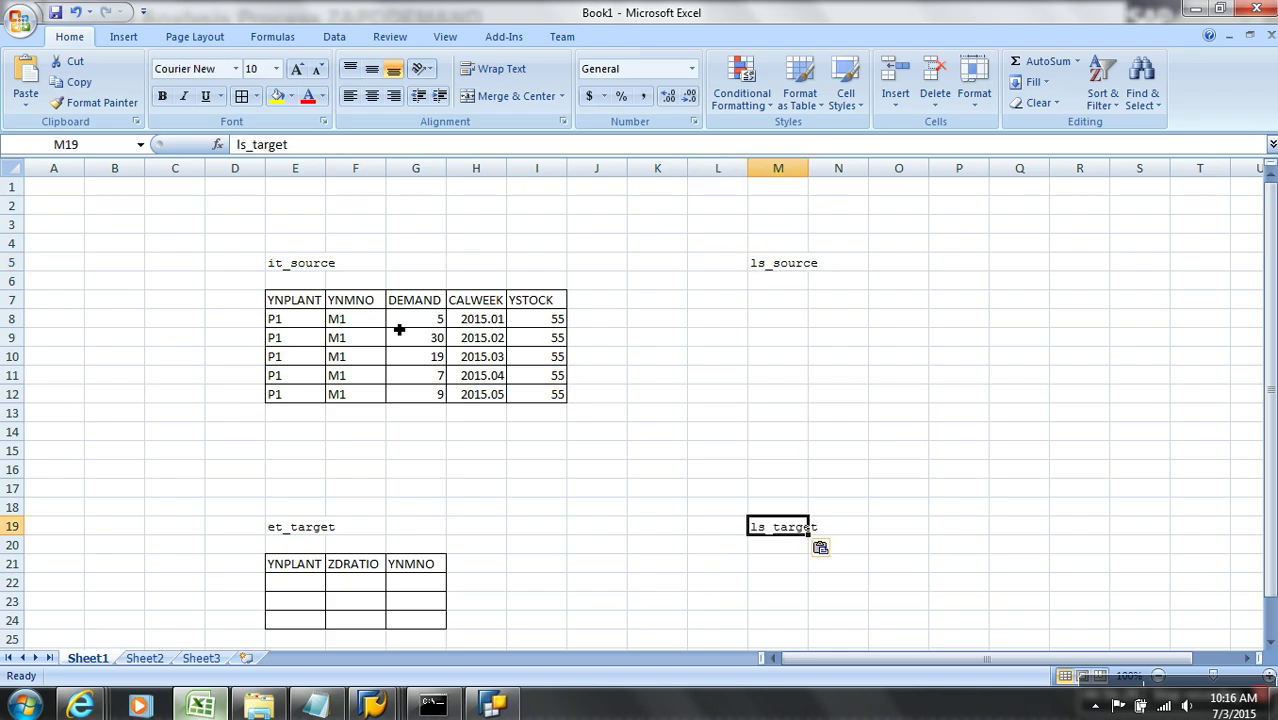
# Copy the it_source header row E7:I7 to cell M7 and apply all borders to the range M7:Q8
pyautogui.moveTo(318, 304); pyautogui.dragTo(544, 305)
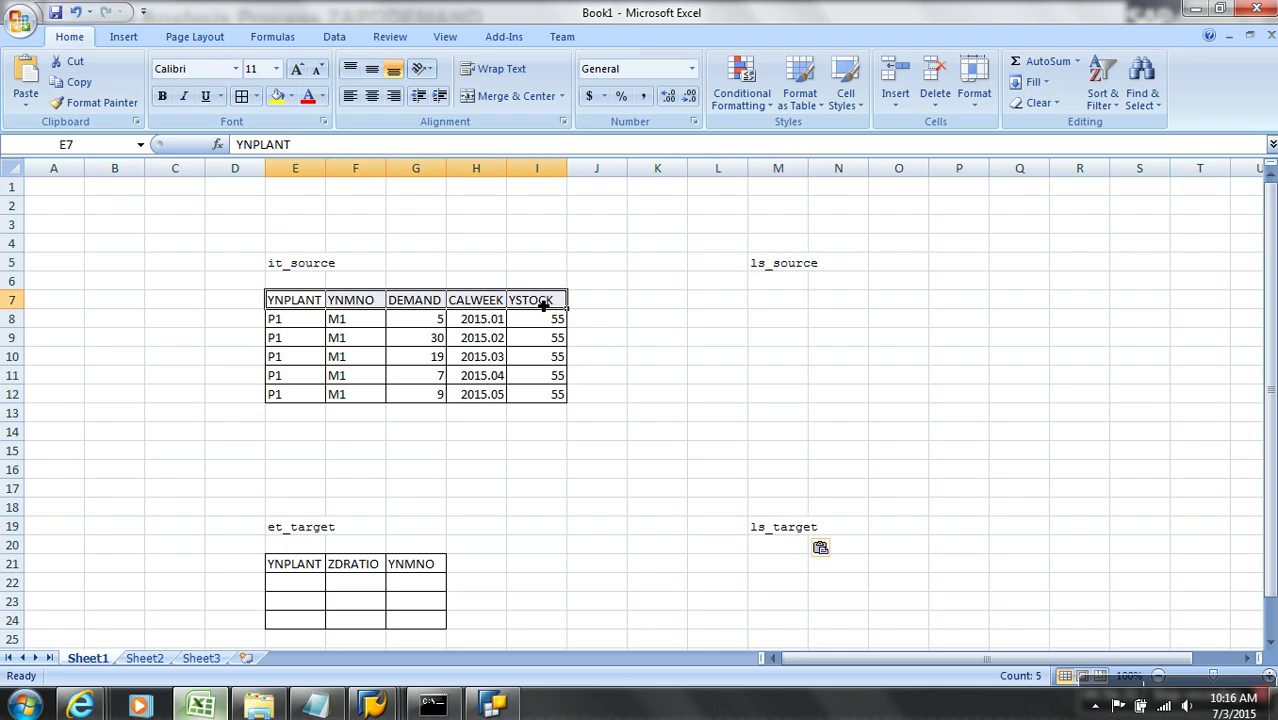
pyautogui.hotkey('ctrl', 'c')
pyautogui.click(780, 304)
pyautogui.hotkey('ctrl', 'v')
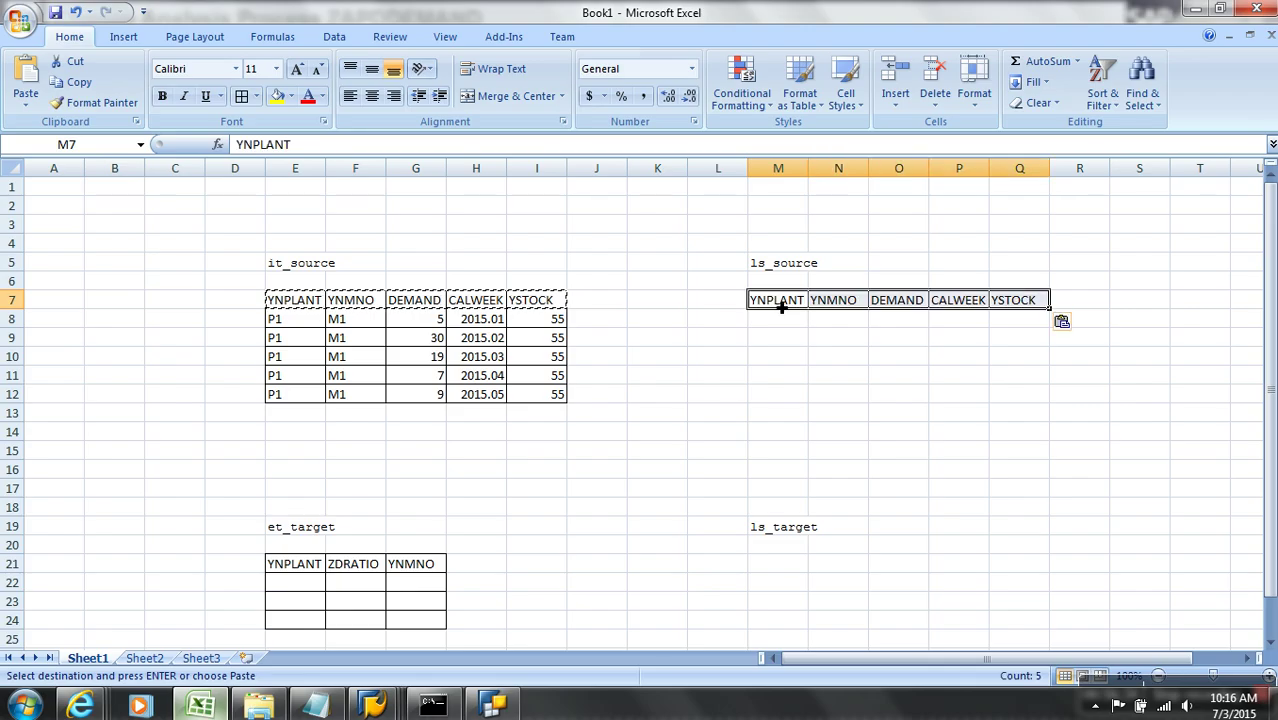
pyautogui.moveTo(782, 308); pyautogui.dragTo(1018, 319)
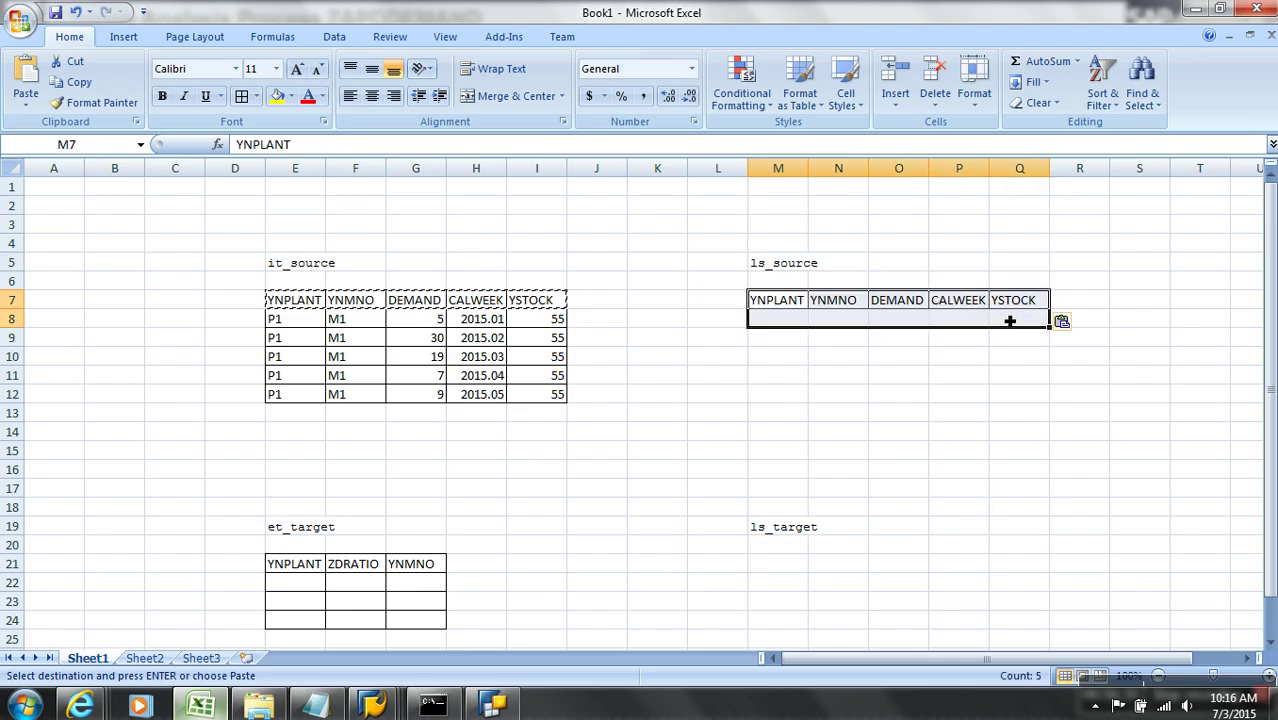
pyautogui.click(241, 96)
# Copy the et_target header row E21:G21 to cell M21 and apply all borders to the range M21:O22
pyautogui.moveTo(285, 565); pyautogui.dragTo(414, 564)
pyautogui.hotkey('ctrl', 'c')
pyautogui.click(783, 549)
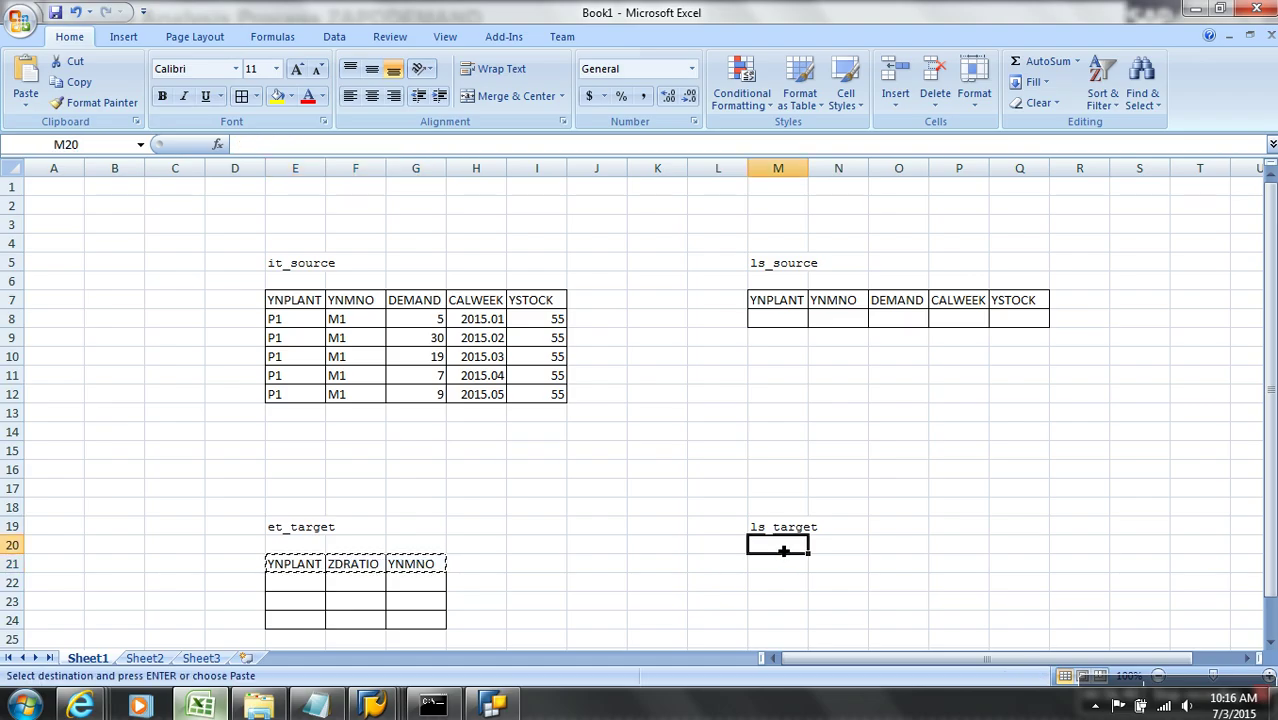
pyautogui.click(783, 568)
pyautogui.hotkey('ctrl', 'v')
pyautogui.moveTo(783, 570); pyautogui.dragTo(912, 586)
pyautogui.click(241, 98)
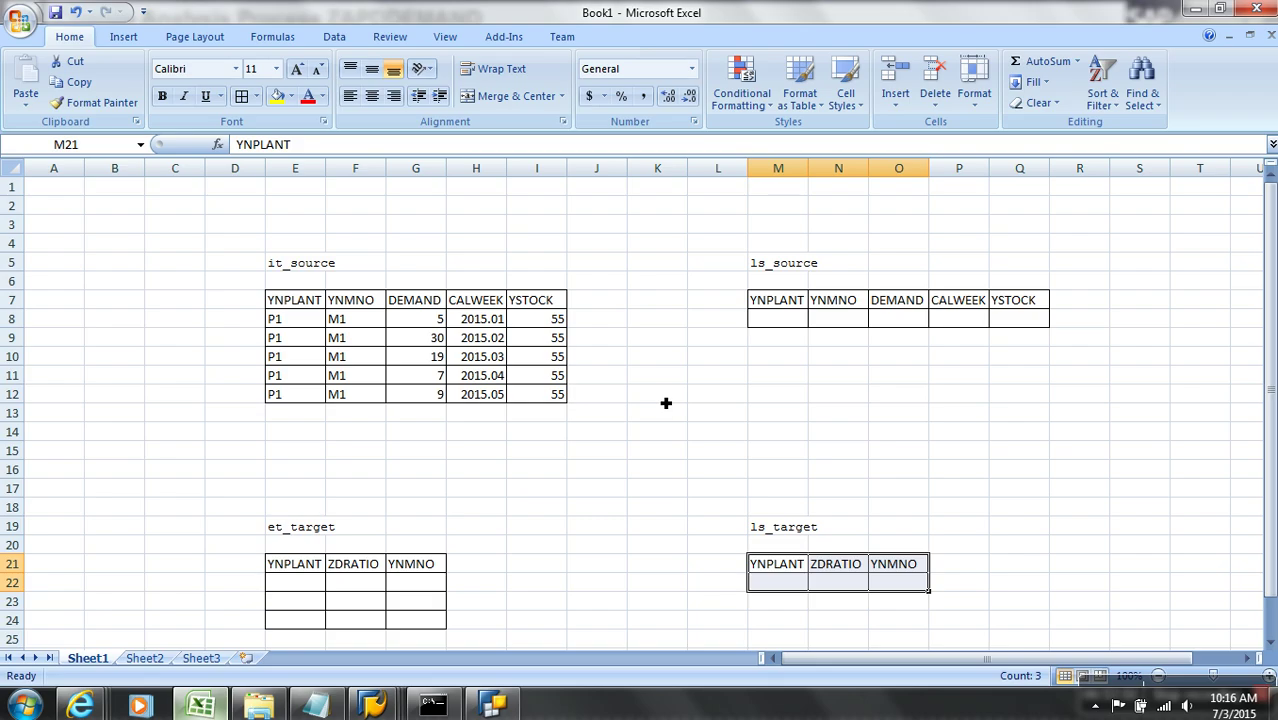
pyautogui.click(301, 309)
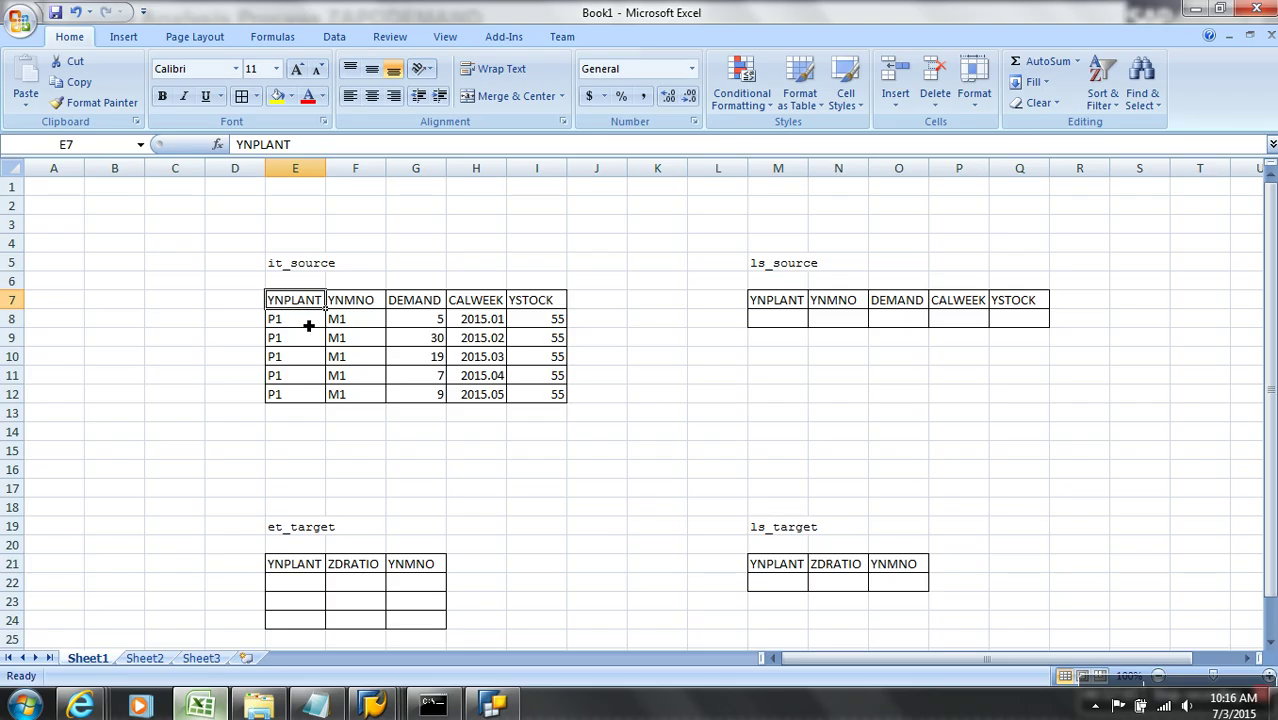
pyautogui.click(316, 326)
pyautogui.click(341, 325)
pyautogui.click(303, 325)
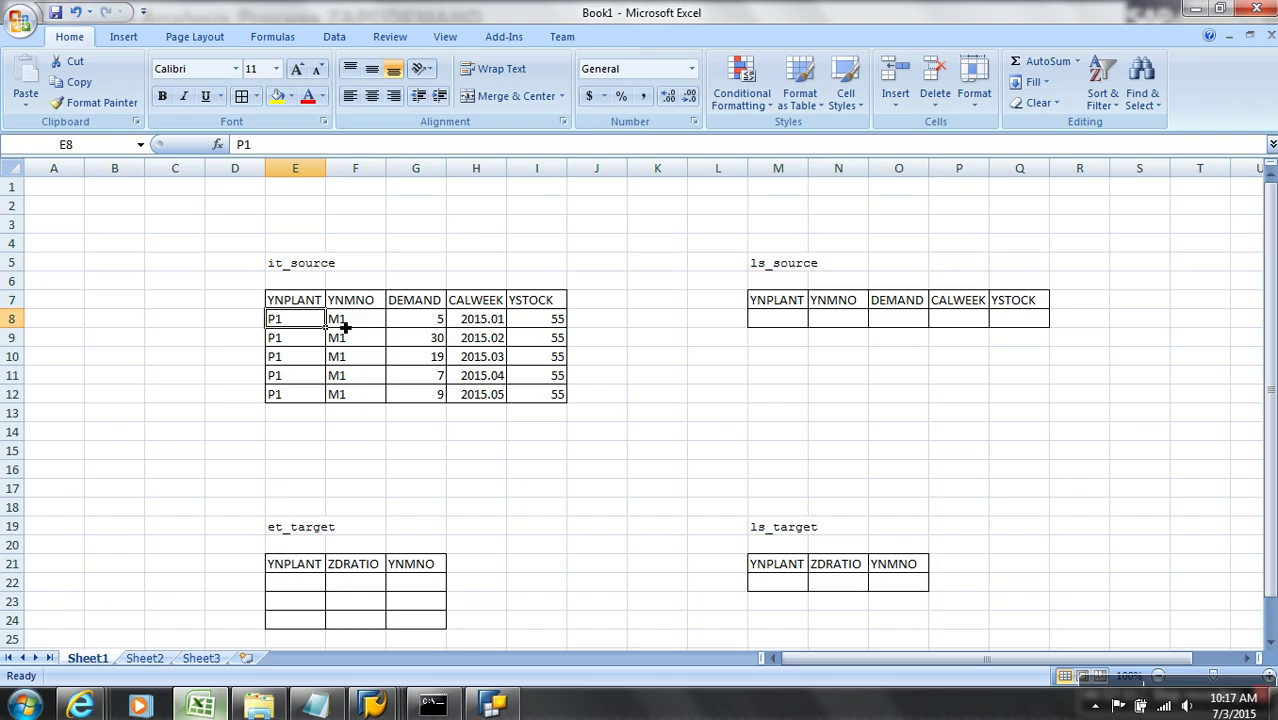
pyautogui.moveTo(318, 325); pyautogui.dragTo(340, 325)
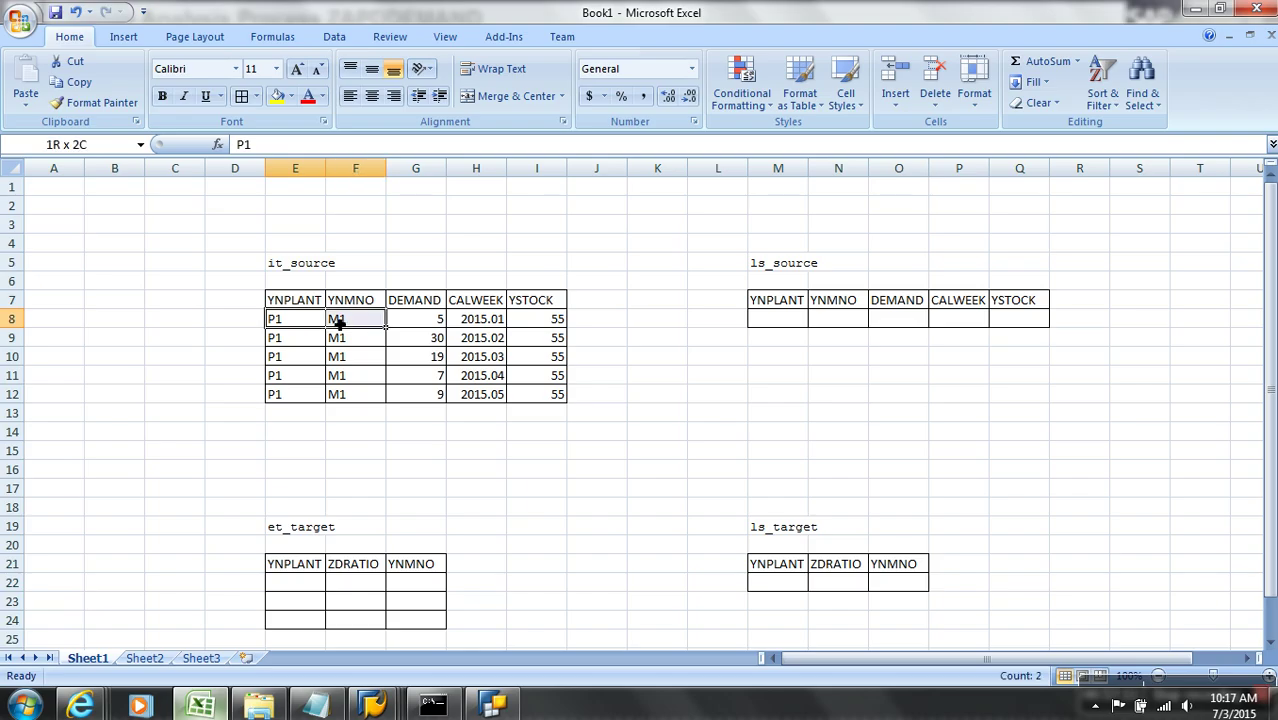
pyautogui.click(783, 587)
pyautogui.write('p1')
pyautogui.press('Tab')
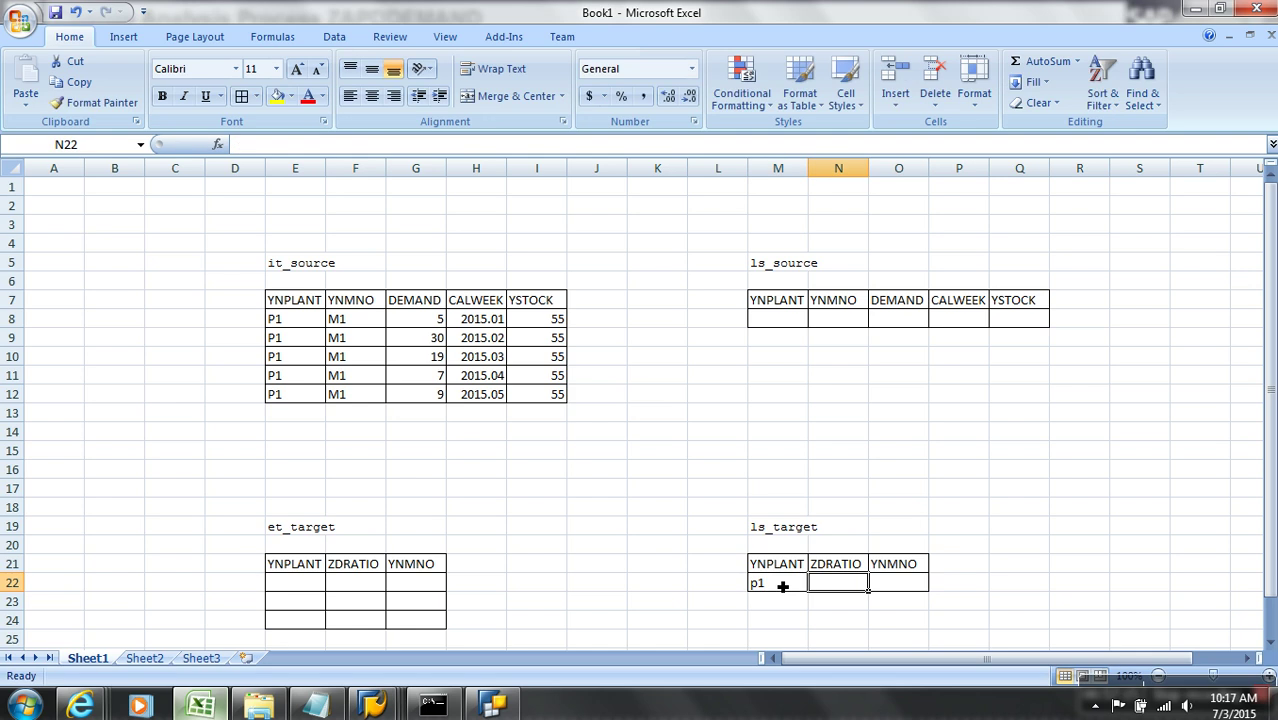
pyautogui.click(783, 587)
pyautogui.press('Delete')
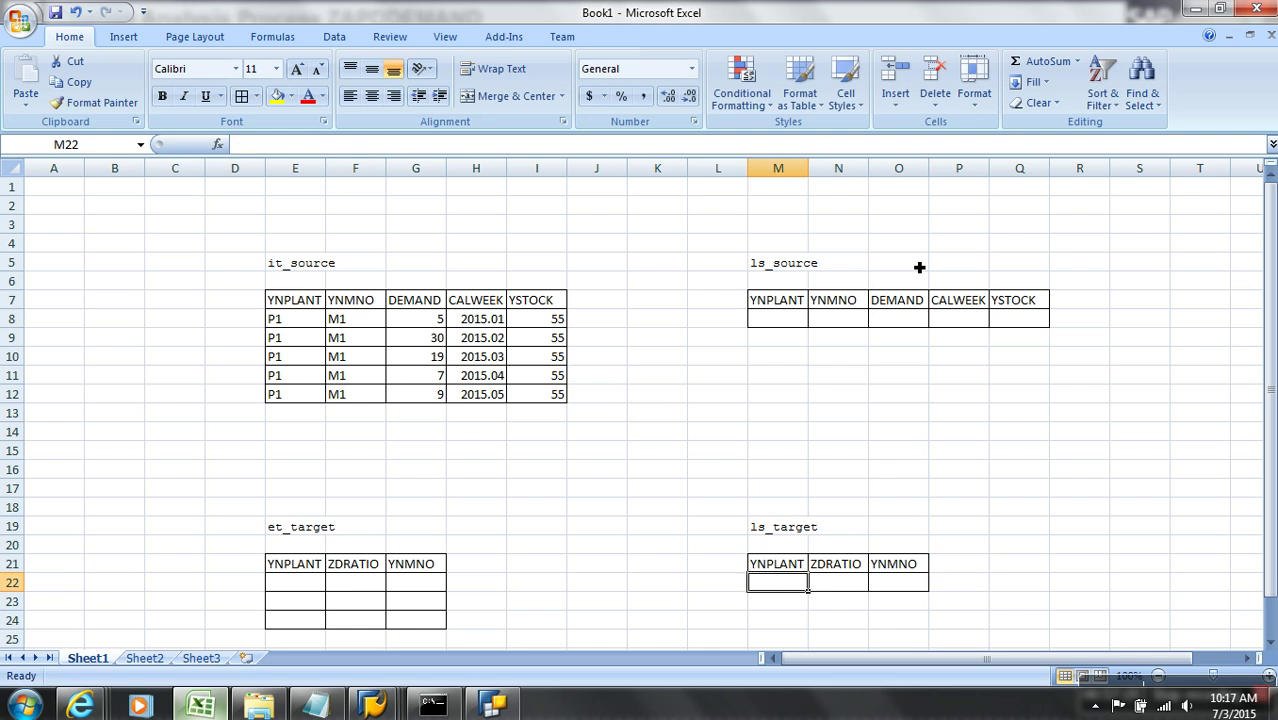
# Fill row 22 of the ls_target table with P1 under YNPLANT and M1 under YNMNO, leaving ZDRATIO empty
pyautogui.write('P1')
pyautogui.press('Tab')
pyautogui.write('M1')
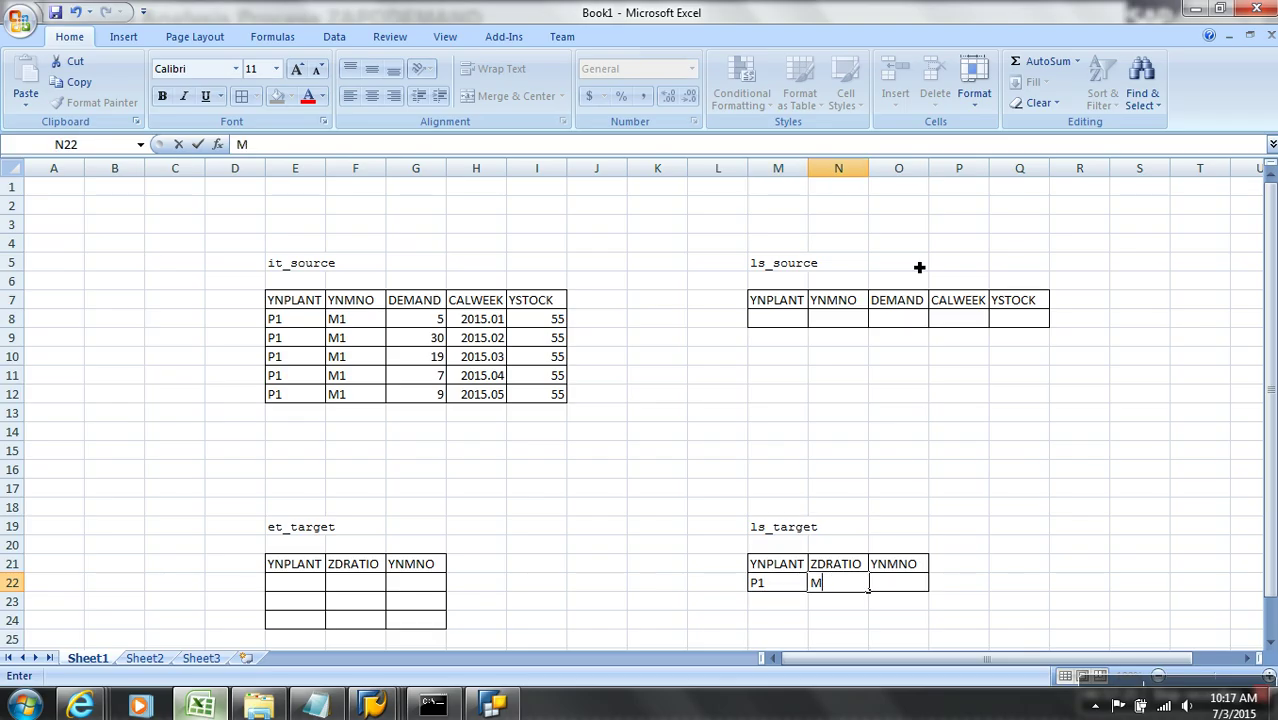
pyautogui.click(887, 607)
pyautogui.click(839, 589)
pyautogui.moveTo(839, 593); pyautogui.dragTo(900, 585)
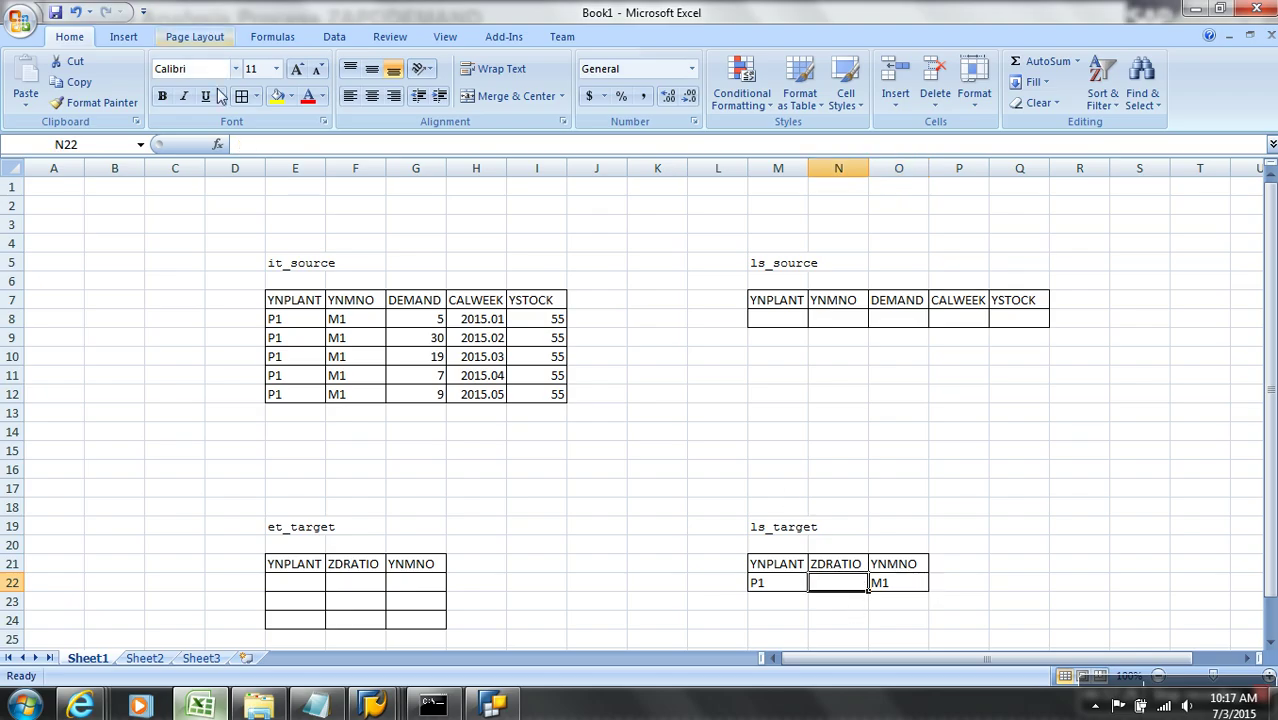
pyautogui.click(555, 321)
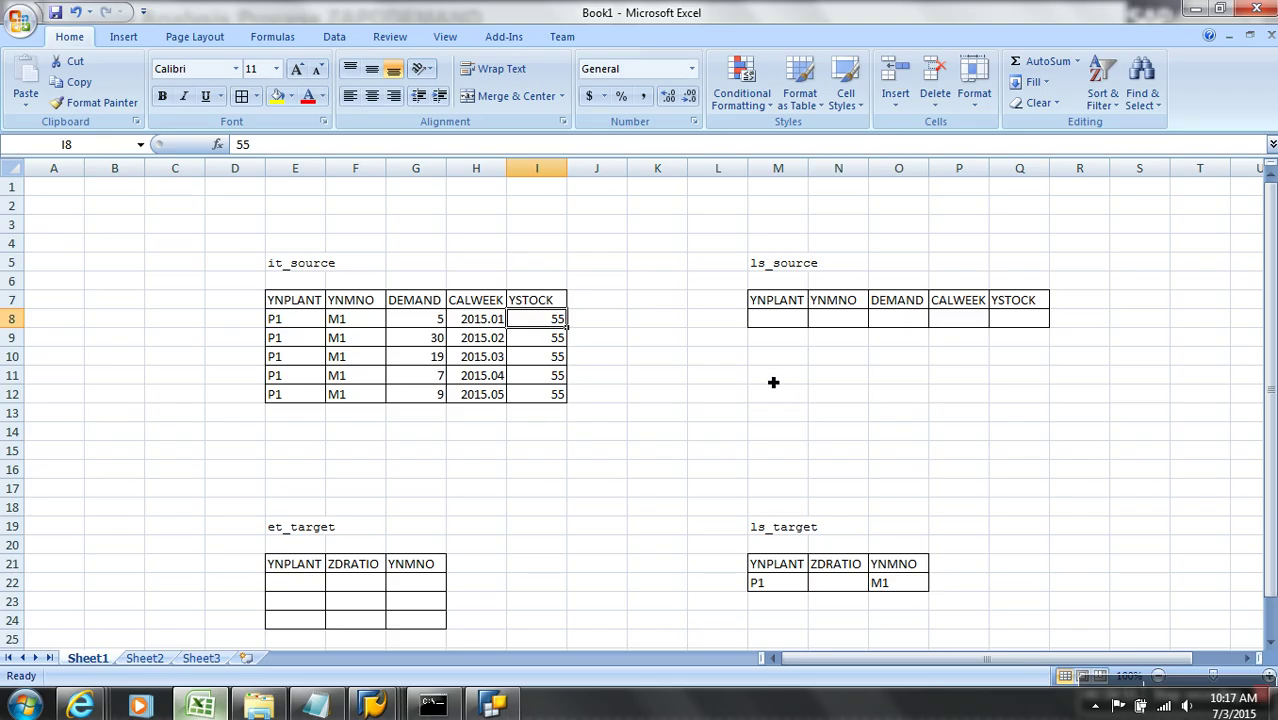
# Switch to the SAP routine and comment out the MOVE-CORRESPONDING and APPEND lines inside the LOOP
pyautogui.hotkey('alt', 'Tab')
pyautogui.click(580, 326)
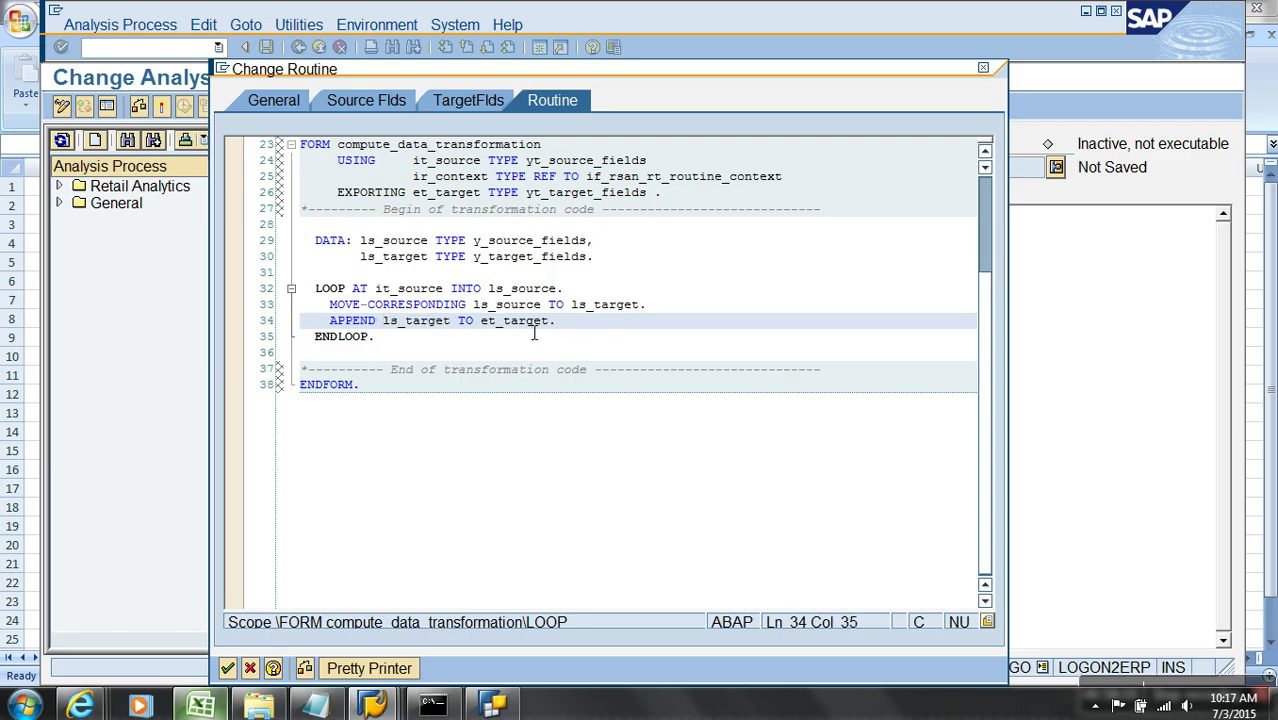
pyautogui.moveTo(648, 305); pyautogui.dragTo(310, 307)
pyautogui.click(310, 307)
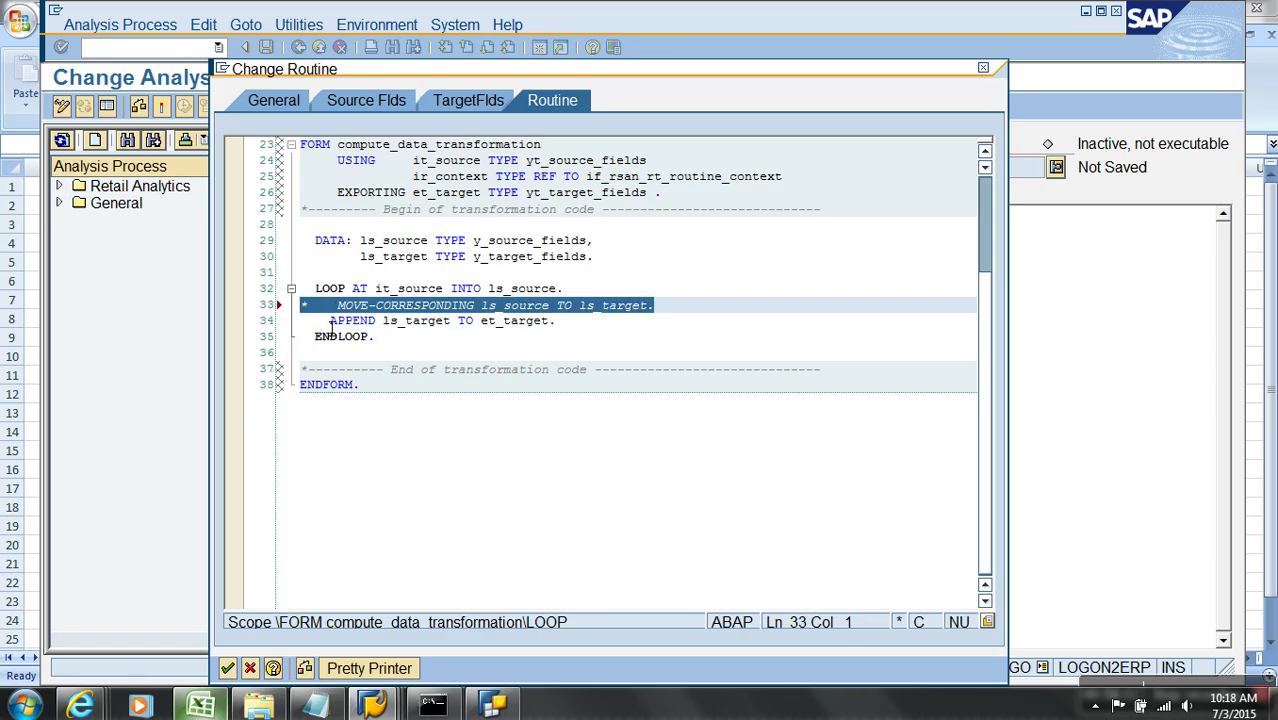
pyautogui.click(332, 326)
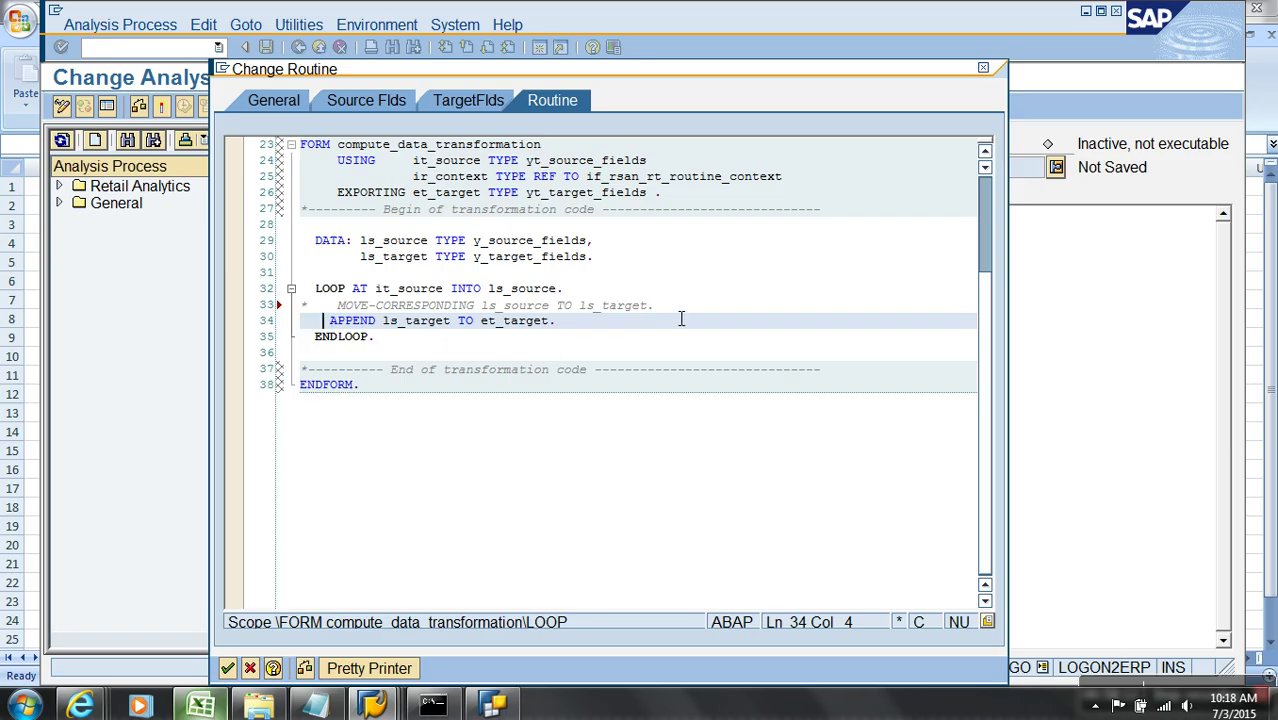
pyautogui.press('ctrl+less')
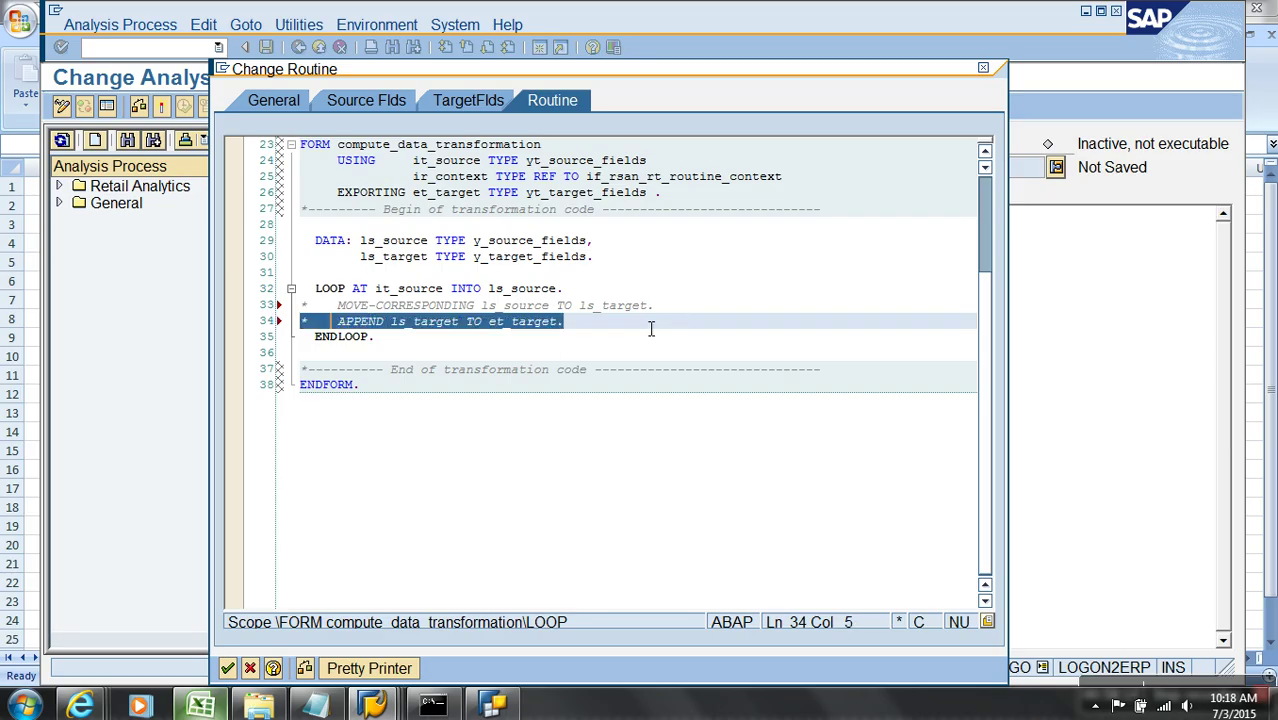
# Insert six blank lines between the commented APPEND line and ENDLOOP in the routine
pyautogui.click(650, 329)
pyautogui.press('Return')
pyautogui.press('Return')
pyautogui.press('Return')
pyautogui.press('Return')
pyautogui.press('Return')
pyautogui.press('Return')
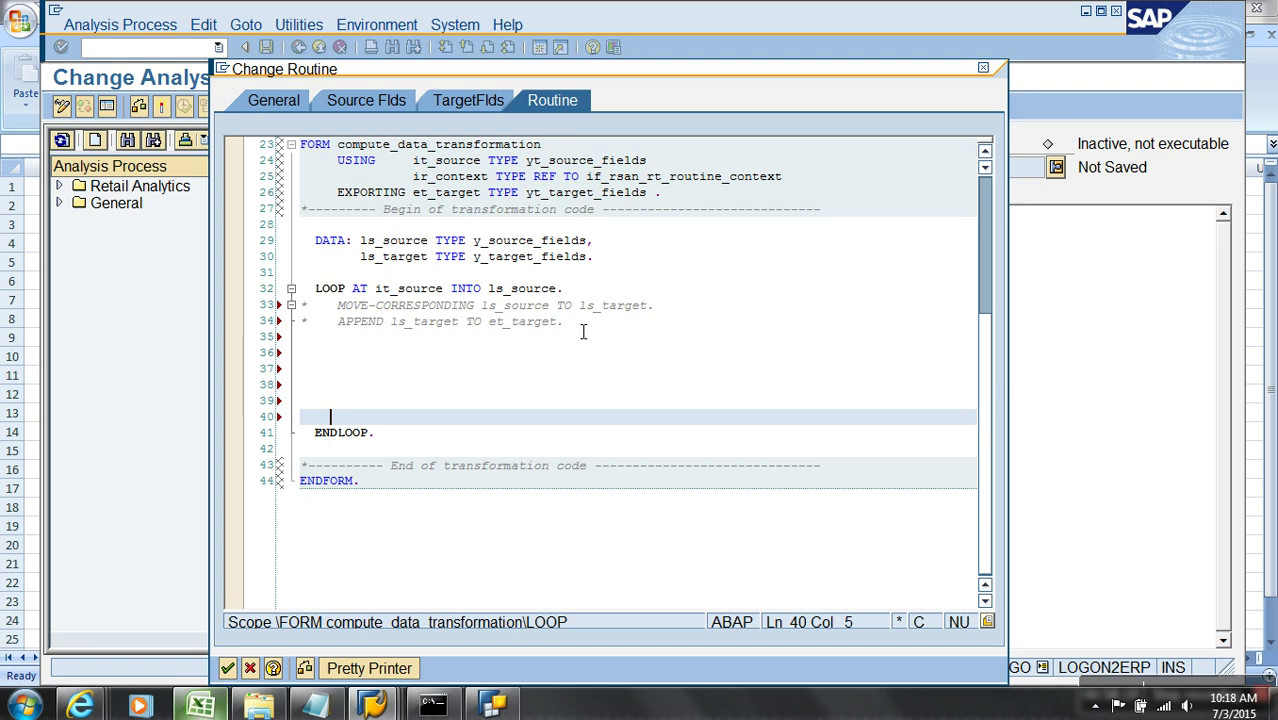
# Compare the LOOP statement's it_source and ls_source with row 8 of the it_source table and the empty ls_source row in Excel
pyautogui.click(421, 290)
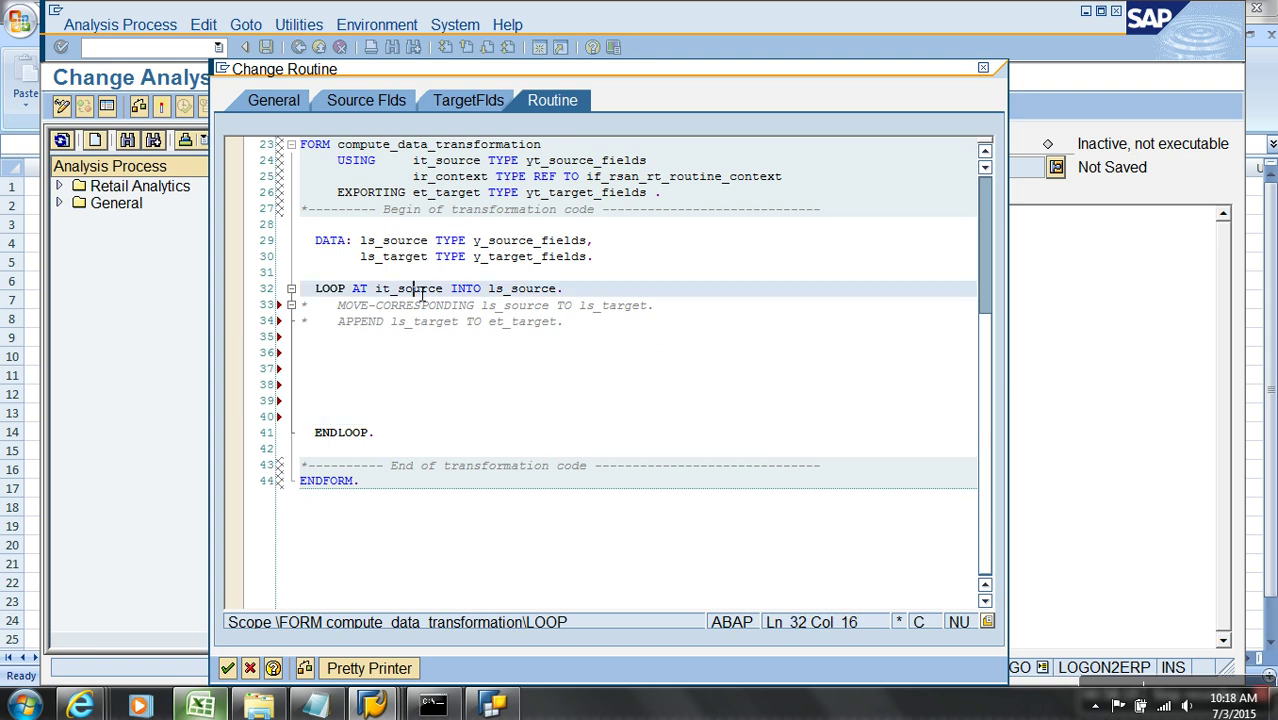
pyautogui.click(528, 290)
pyautogui.hotkey('alt', 'Tab')
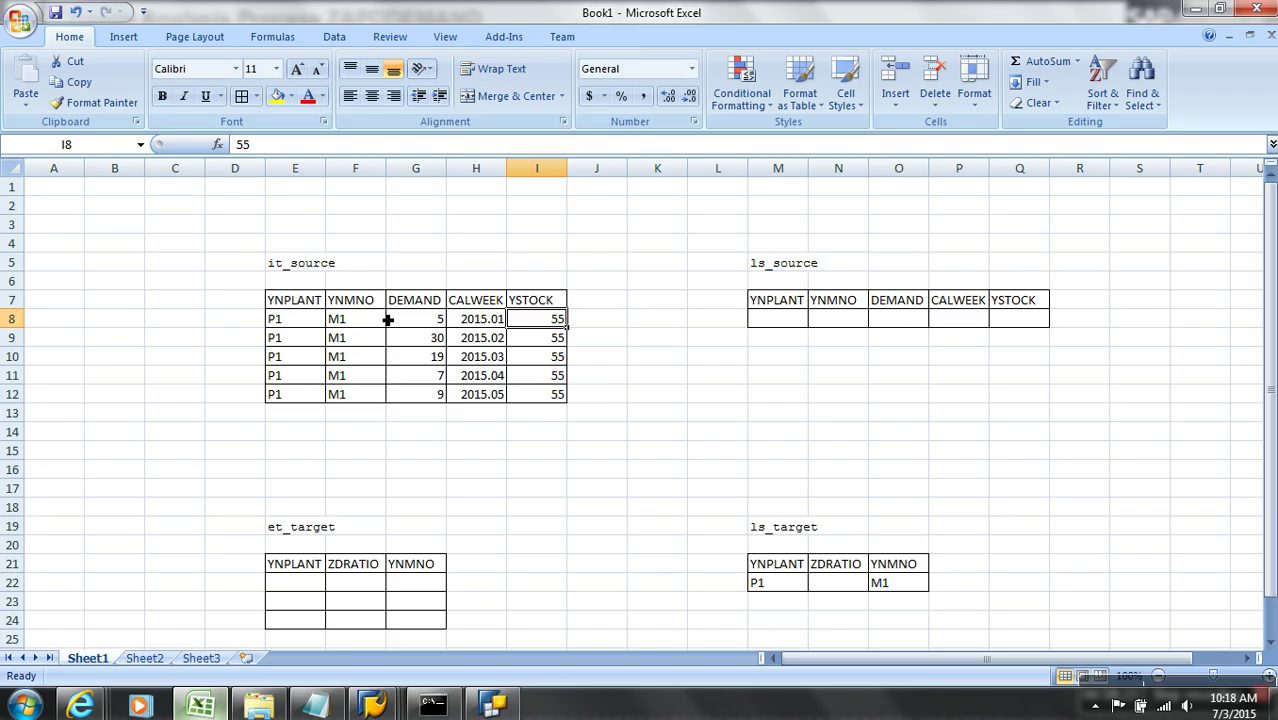
pyautogui.moveTo(310, 320); pyautogui.dragTo(528, 330)
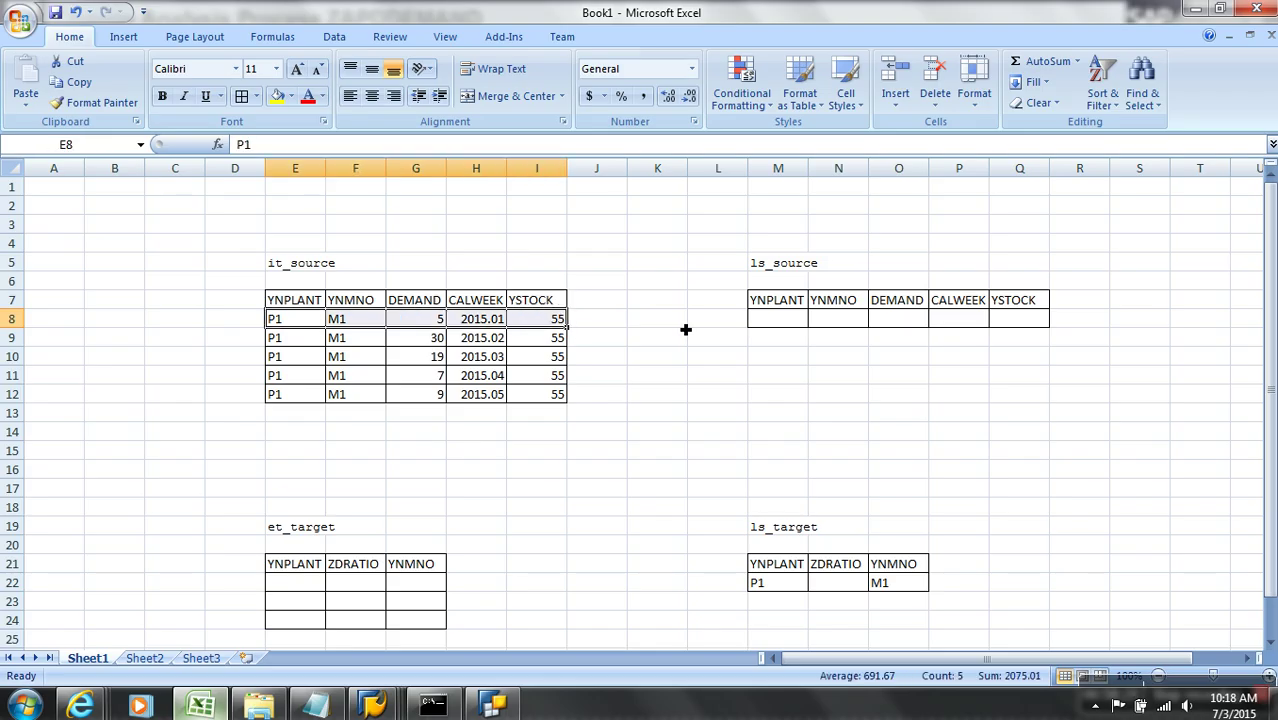
pyautogui.click(781, 326)
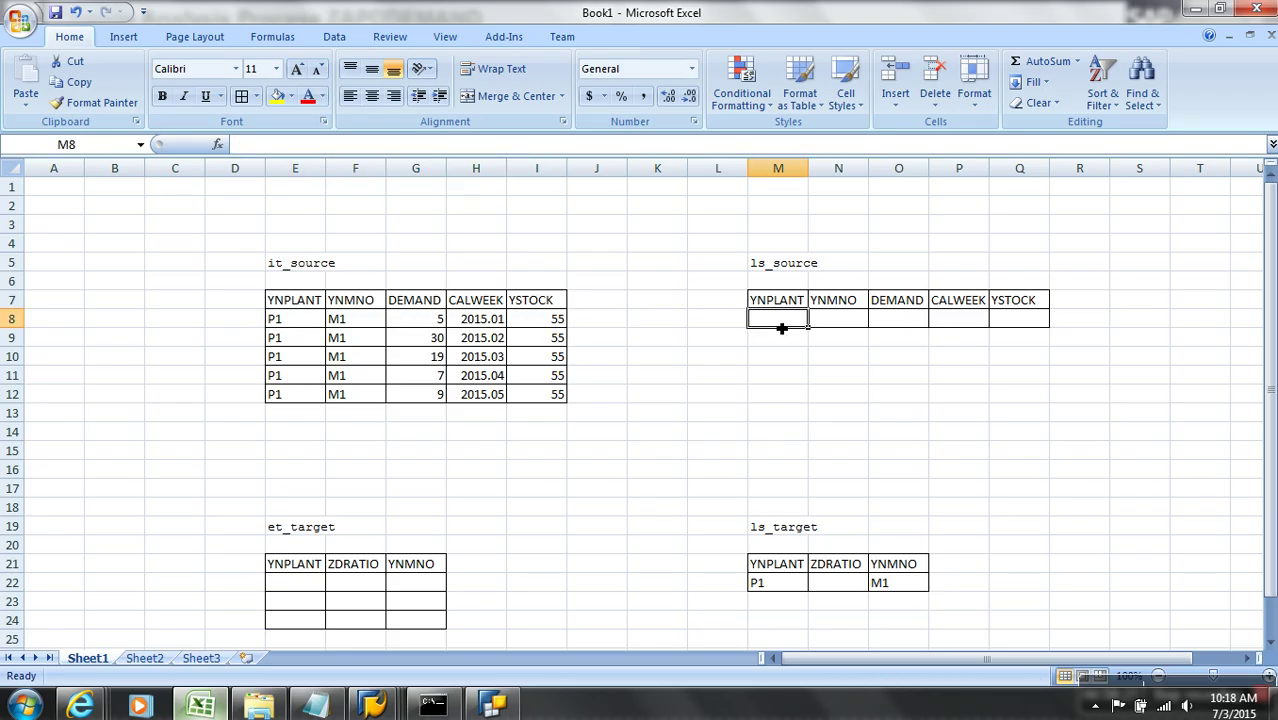
# Switch to the SAP routine and start the assignment LV_STOCK = ls_source- on the line below the commented APPEND, reusing ls_source from the LOOP statement
pyautogui.hotkey('alt', 'Tab')
pyautogui.click(424, 346)
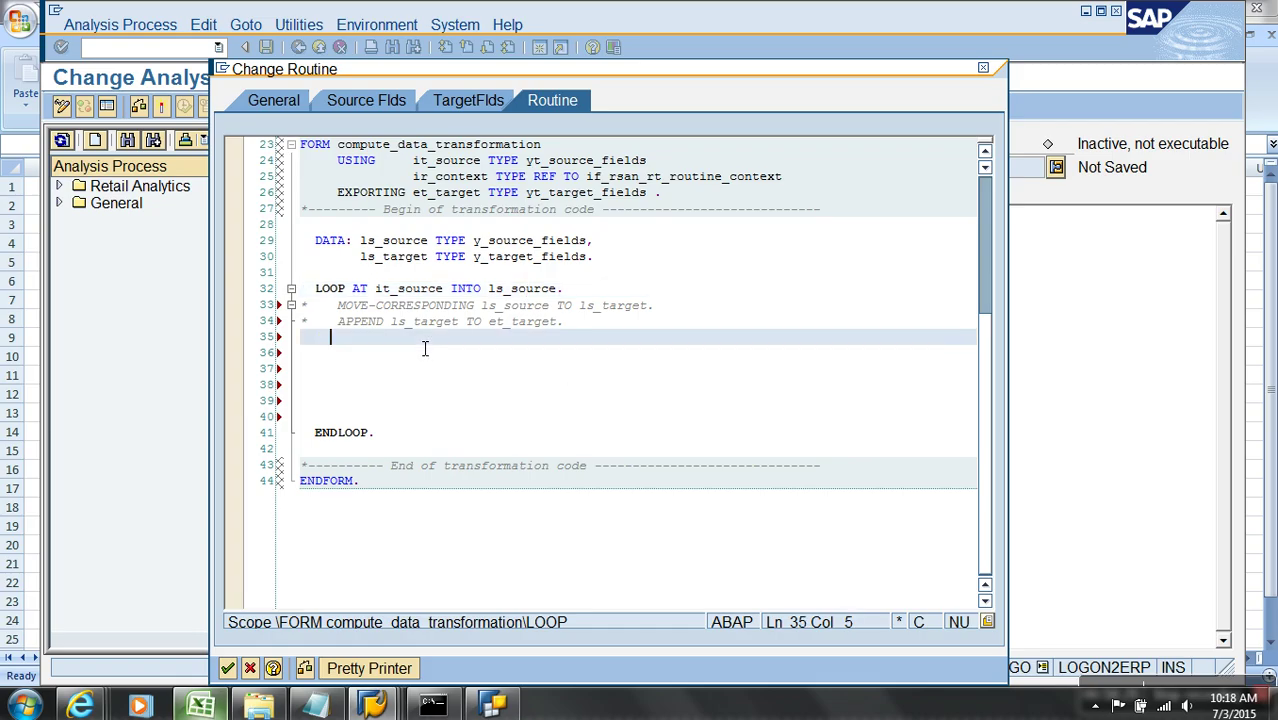
pyautogui.press('Home')
pyautogui.write('LV_STOC')
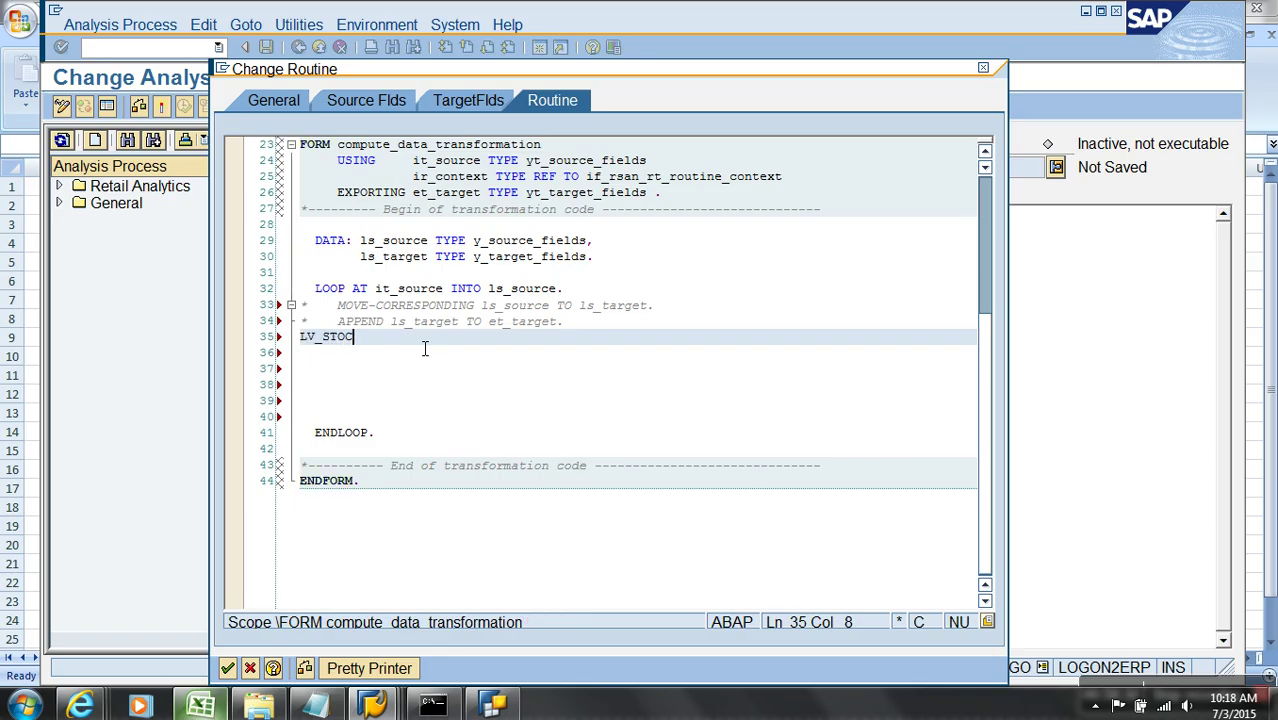
pyautogui.write('K =')
pyautogui.moveTo(488, 289); pyautogui.dragTo(560, 292)
pyautogui.hotkey('ctrl', 'c')
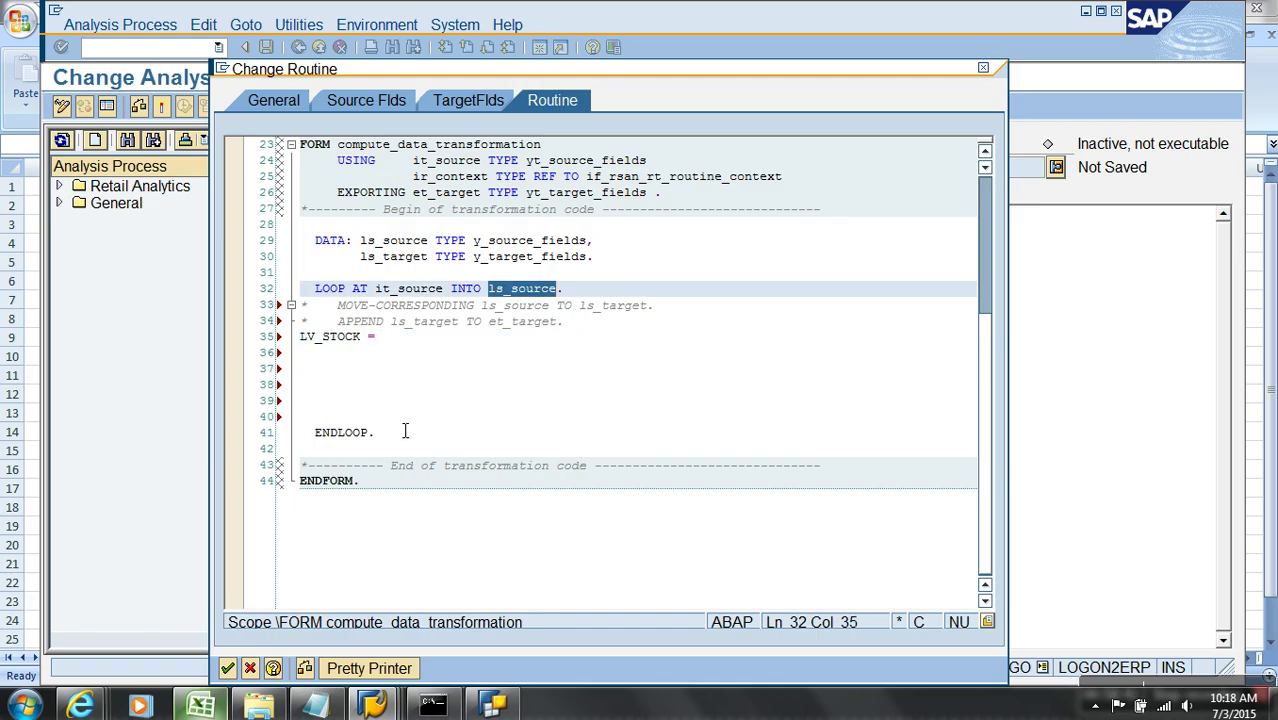
pyautogui.click(410, 344)
pyautogui.press('BackSpace')
pyautogui.press('BackSpace')
pyautogui.press('BackSpace')
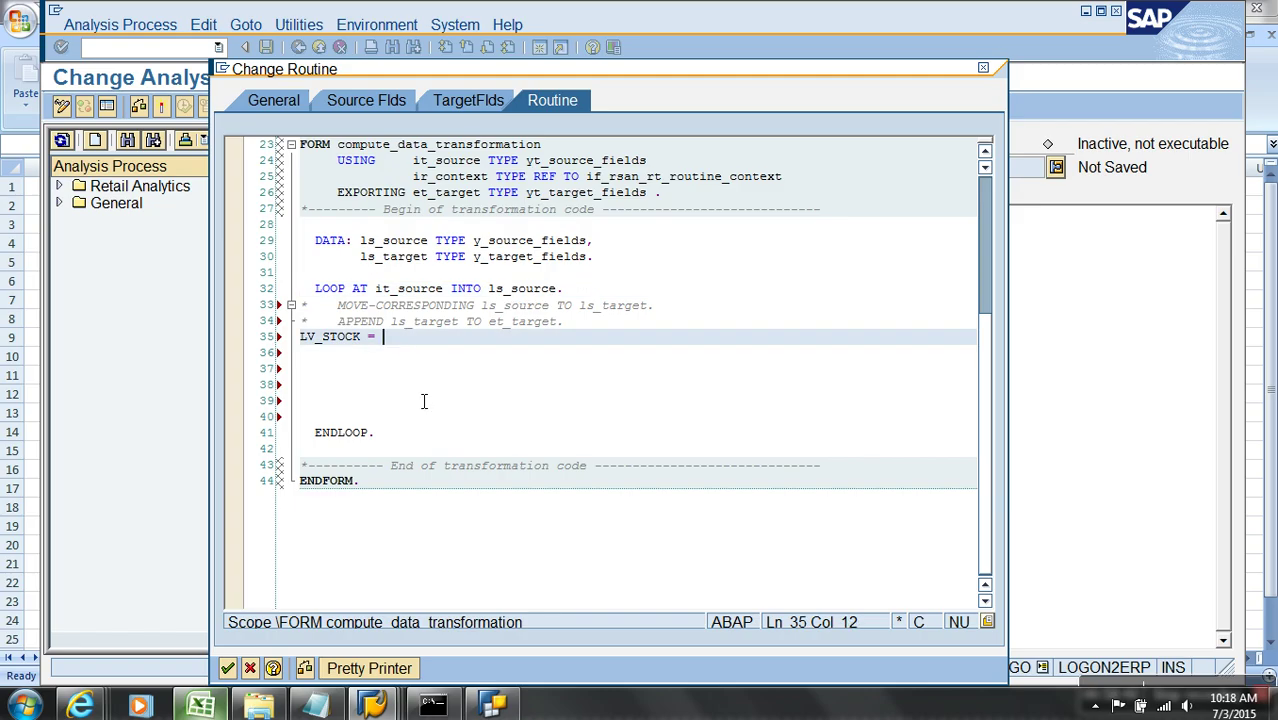
pyautogui.hotkey('ctrl', 'v')
pyautogui.write('->')
# Complete the LV_STOCK assignment with the field name YSTOCK copied from Excel cell I7, ending the statement with a period
pyautogui.hotkey('alt', 'Tab')
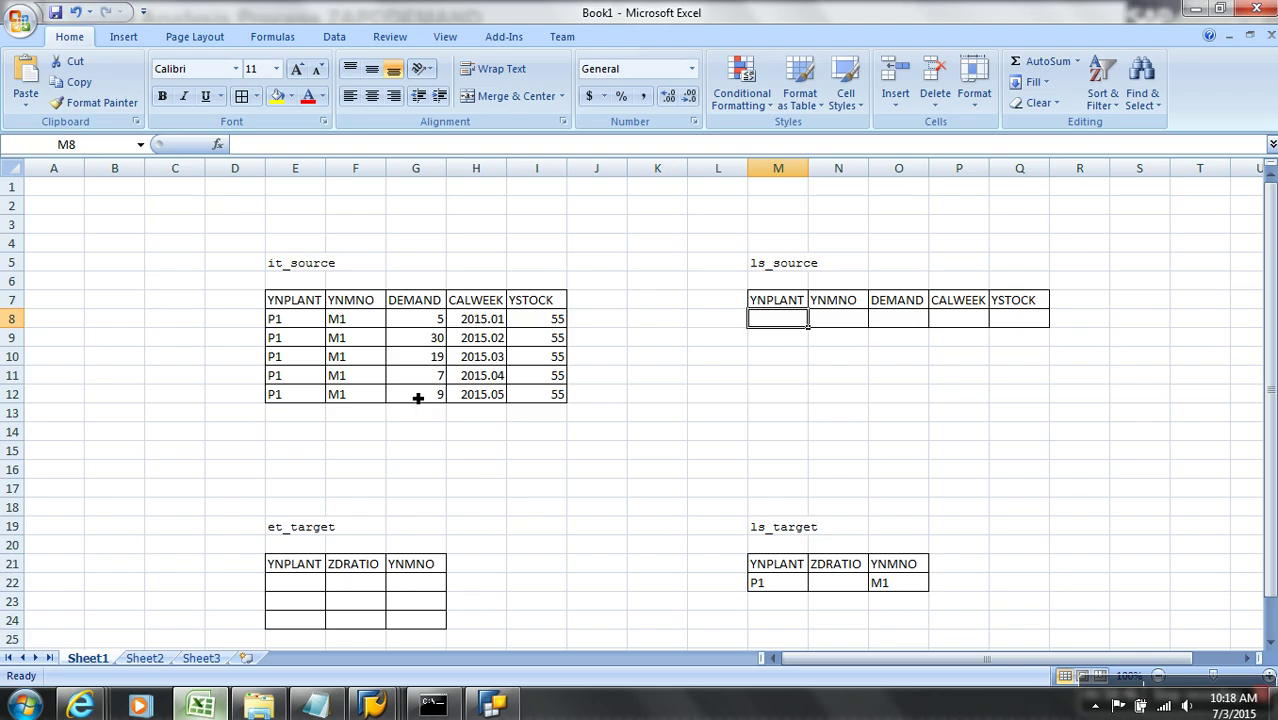
pyautogui.click(559, 300)
pyautogui.hotkey('ctrl', 'c')
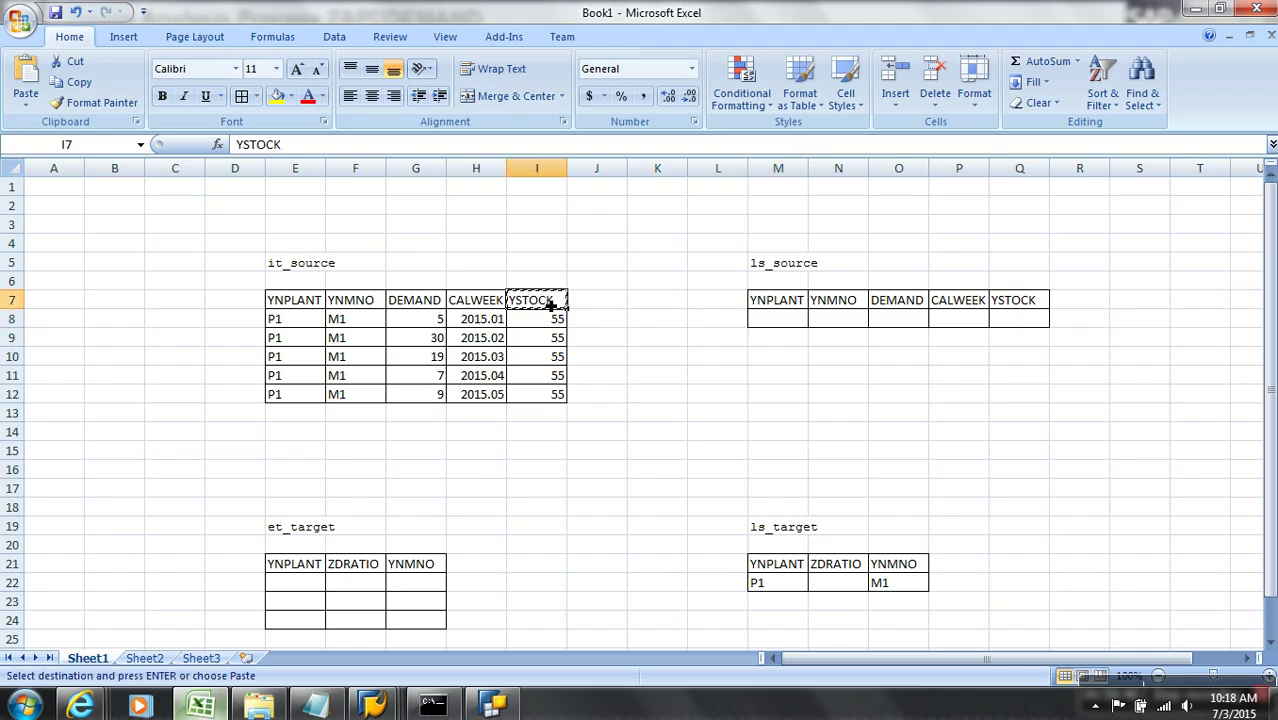
pyautogui.hotkey('alt', 'Tab')
pyautogui.hotkey('ctrl', 'v')
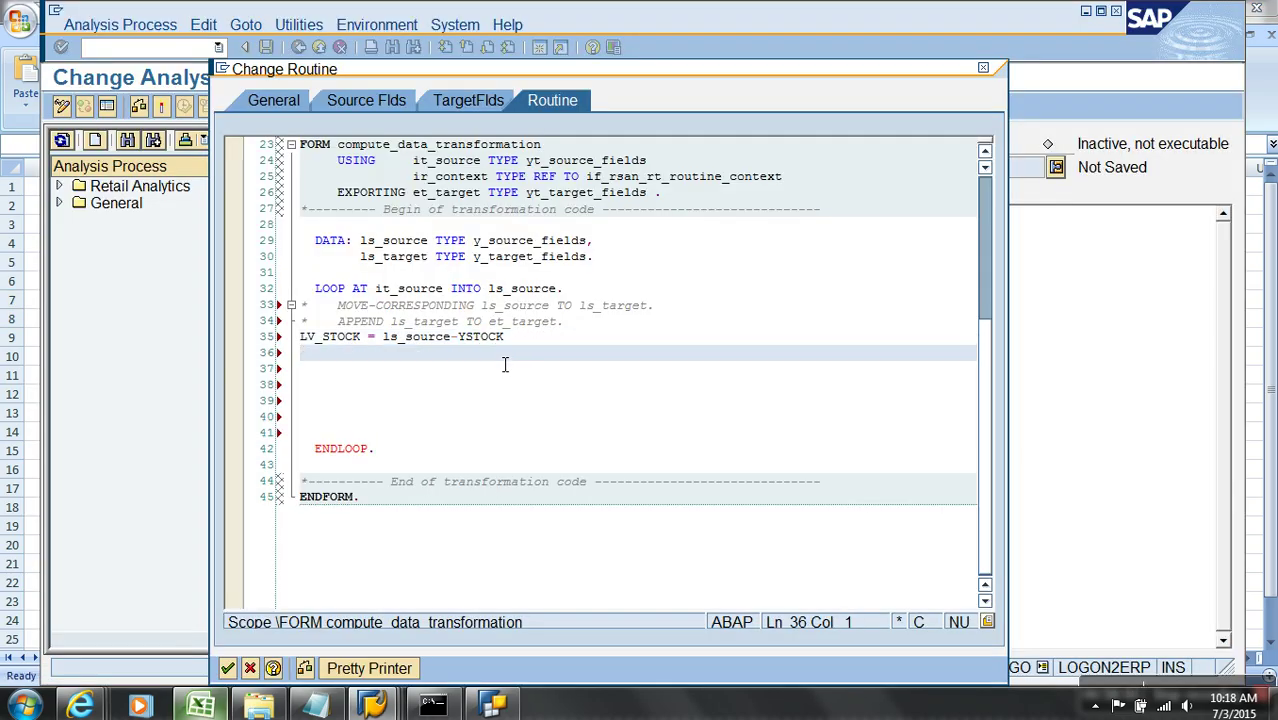
pyautogui.press('BackSpace')
pyautogui.write('.')
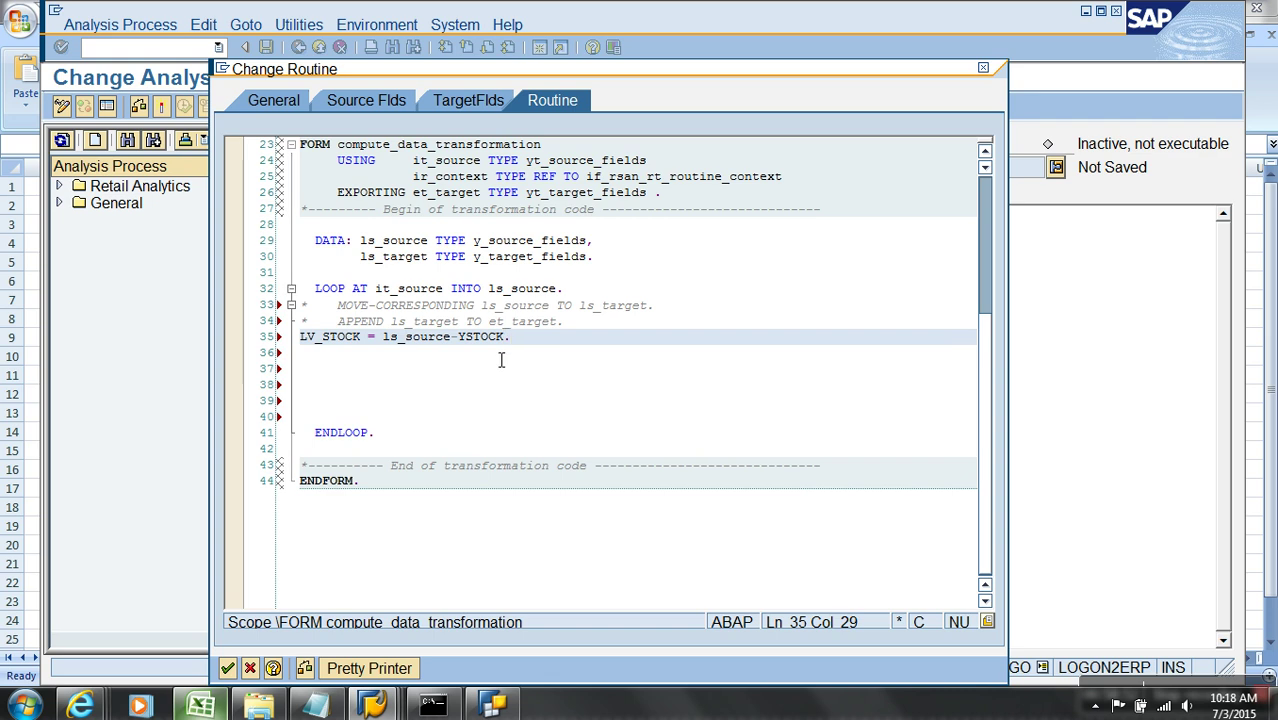
# Add two blank lines below the LV_STOCK assignment and nest a copy of LOOP AT it_source INTO ls_source with its own ENDLOOP
pyautogui.click(351, 349)
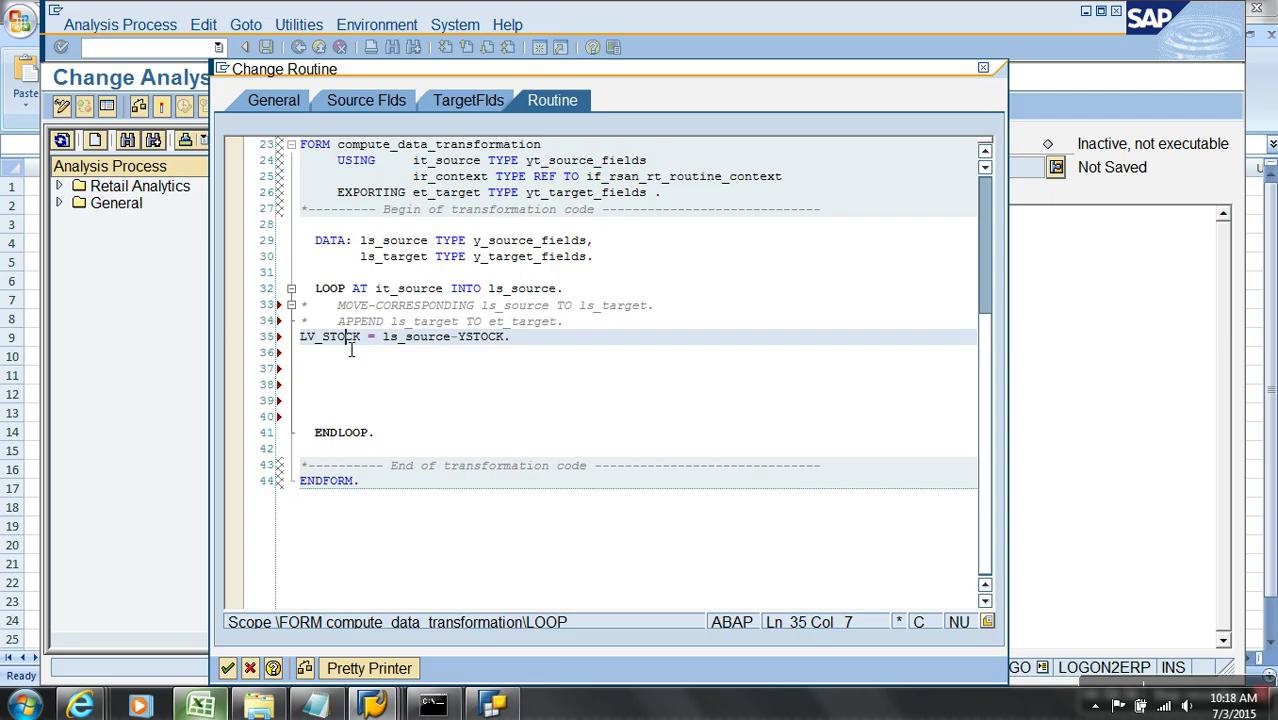
pyautogui.click(531, 342)
pyautogui.press('Return')
pyautogui.press('Return')
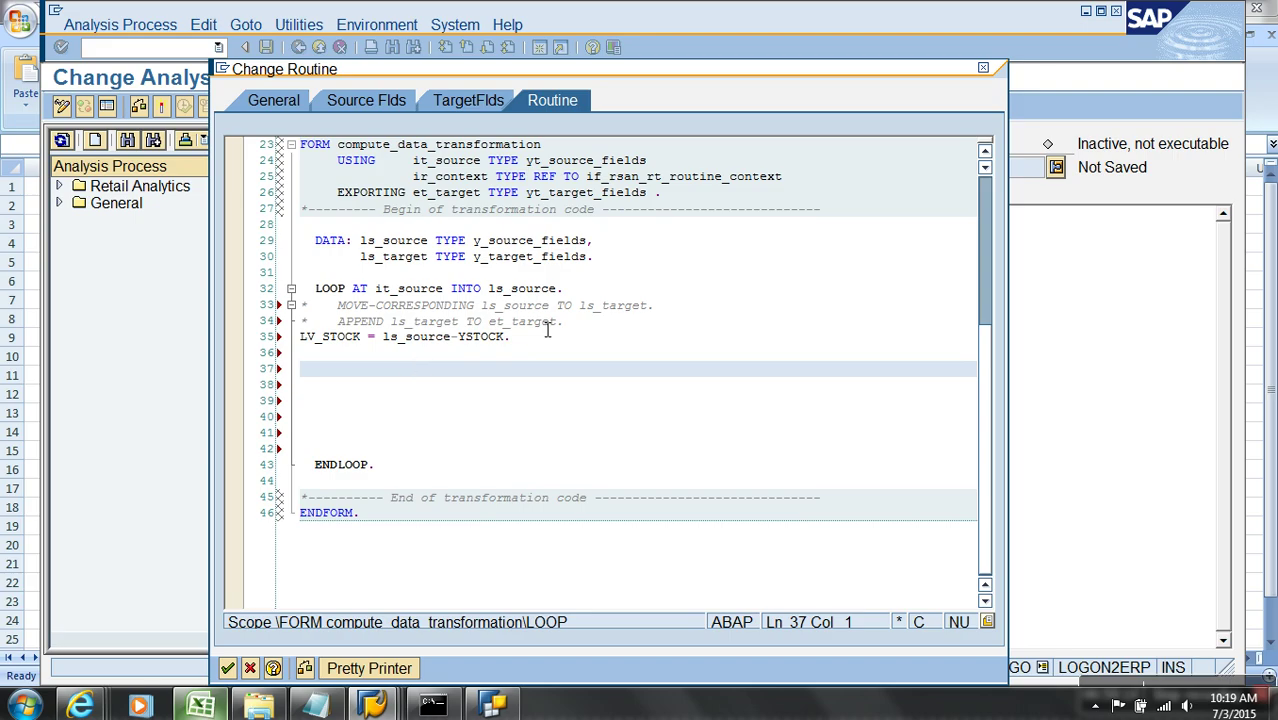
pyautogui.moveTo(563, 288); pyautogui.dragTo(305, 296)
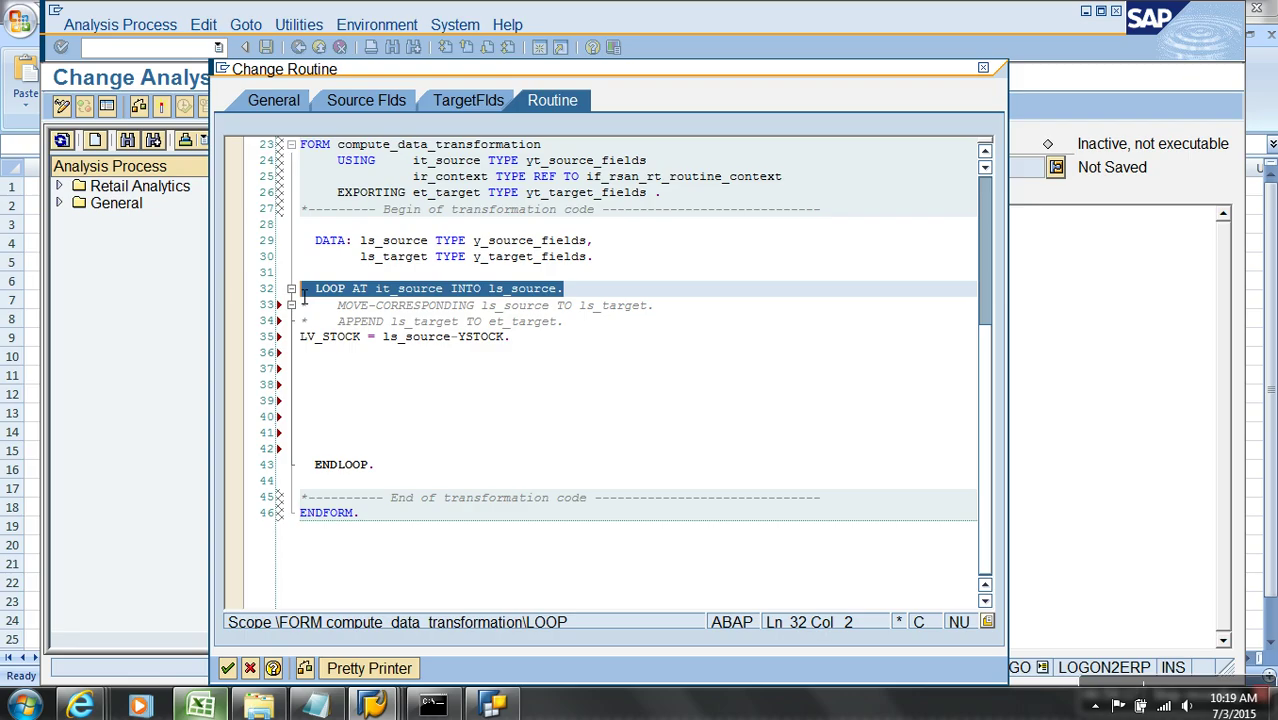
pyautogui.click(335, 372)
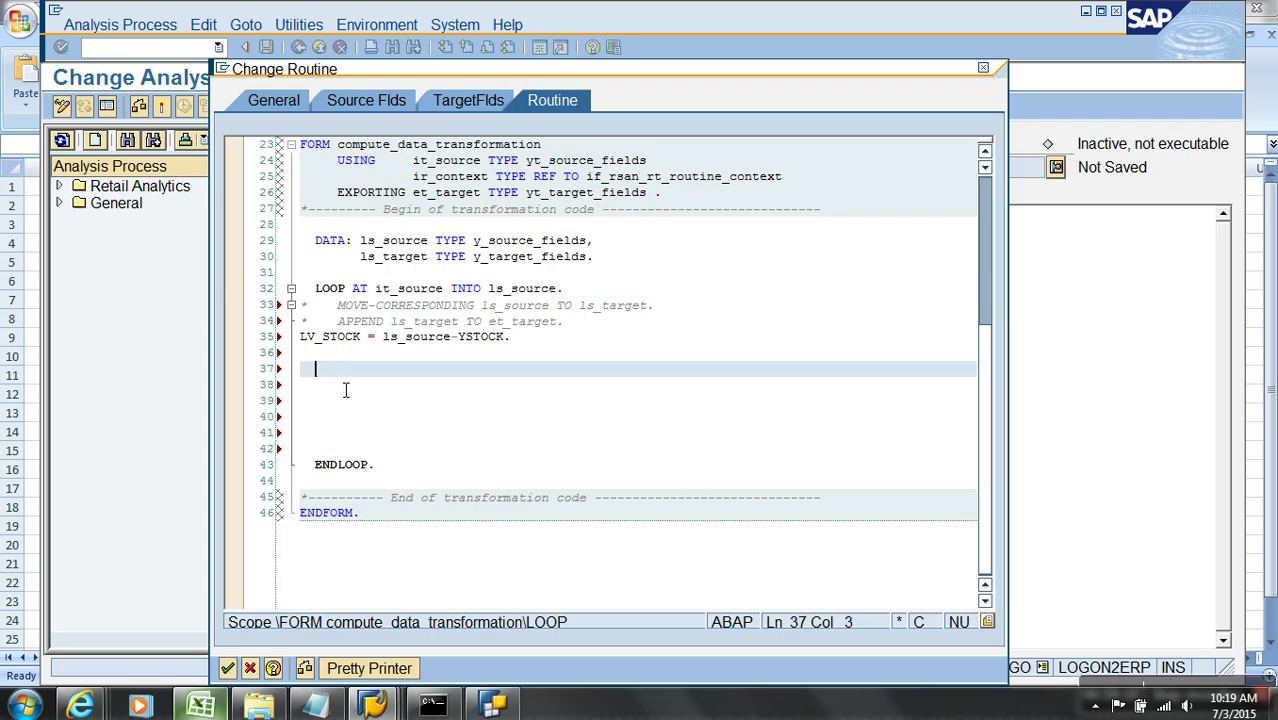
pyautogui.hotkey('ctrl', 'v')
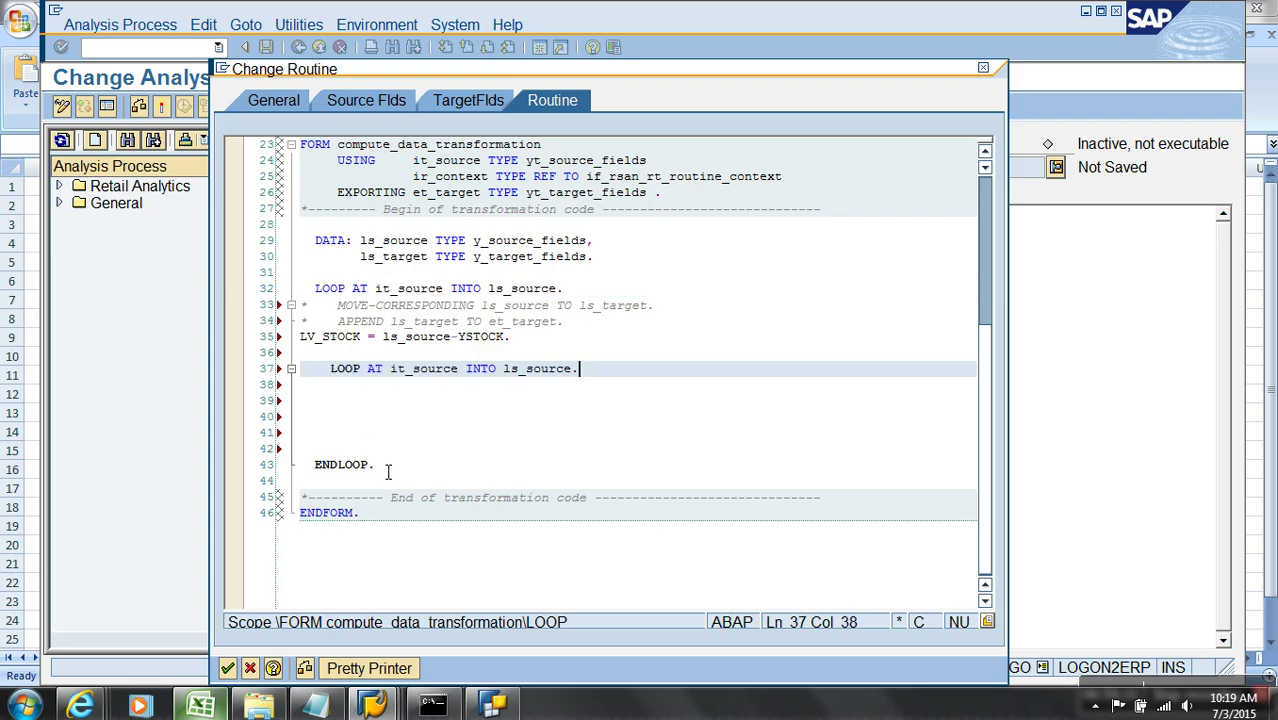
pyautogui.moveTo(390, 465); pyautogui.dragTo(312, 473)
pyautogui.click(351, 438)
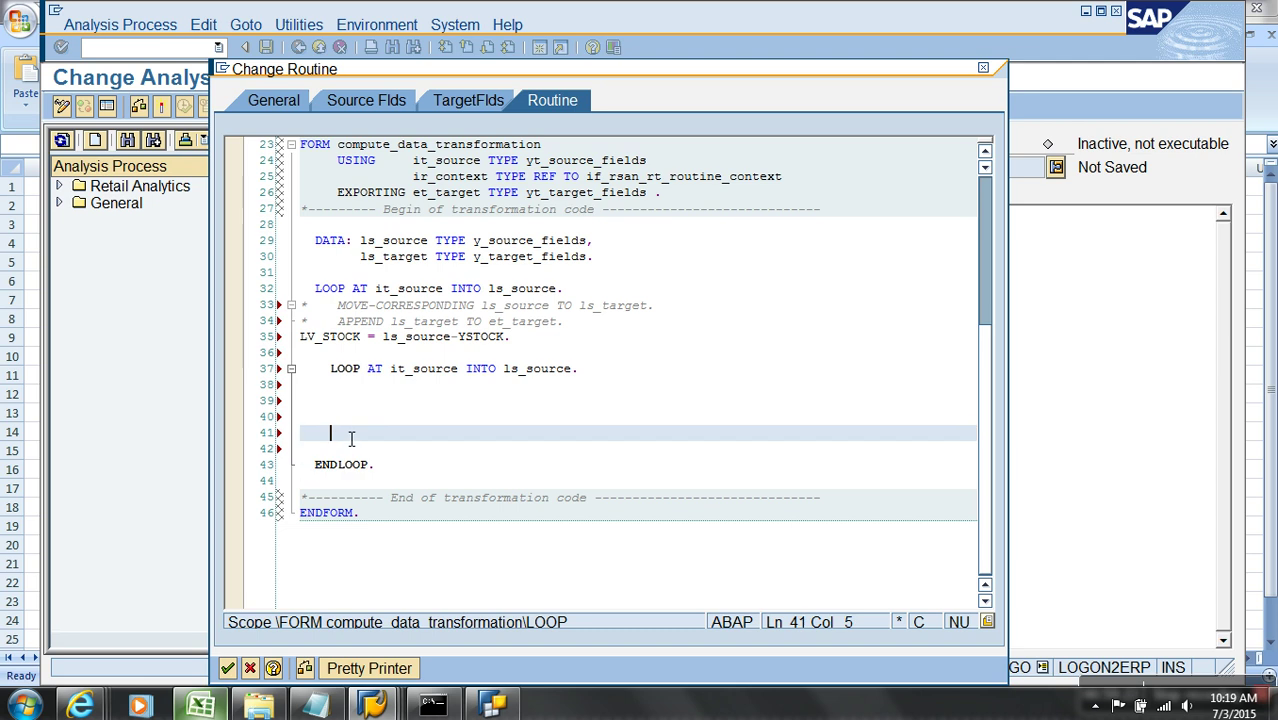
pyautogui.hotkey('ctrl', 'v')
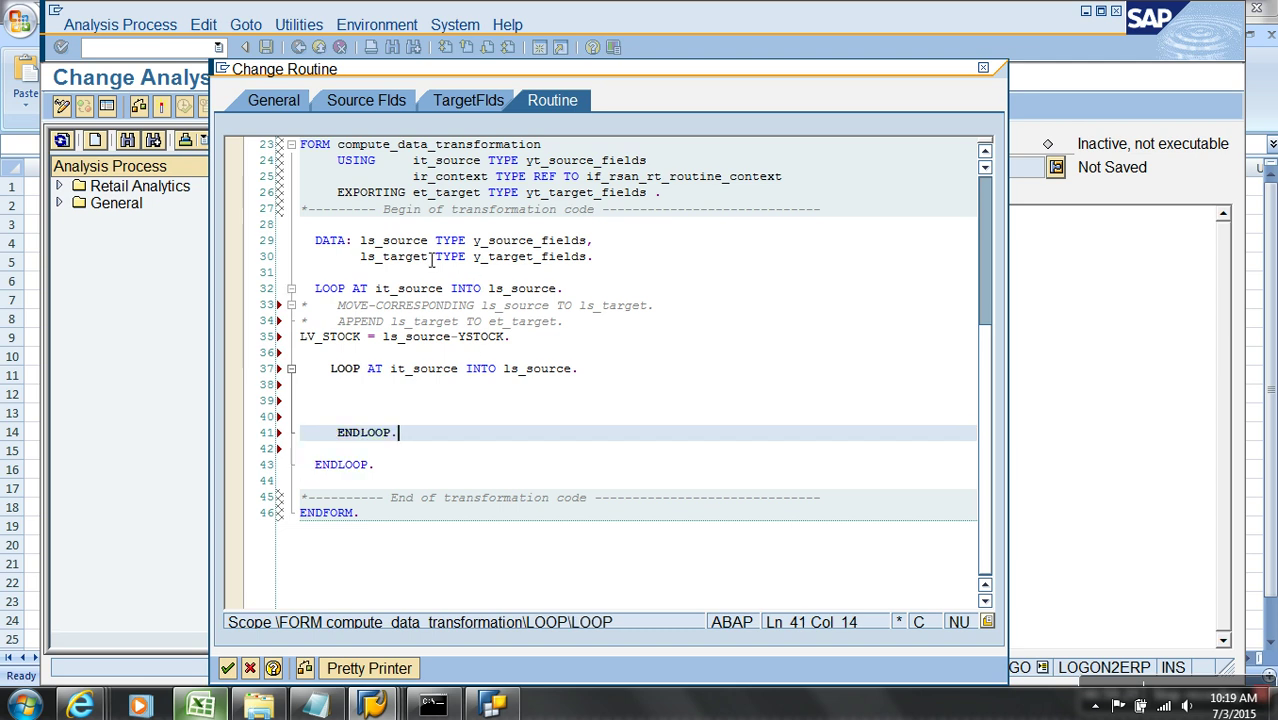
# Declare ls_source1 TYPE y_source_fields in the DATA statement and make ls_source1 the work area of the nested LOOP
pyautogui.moveTo(588, 242); pyautogui.dragTo(366, 252)
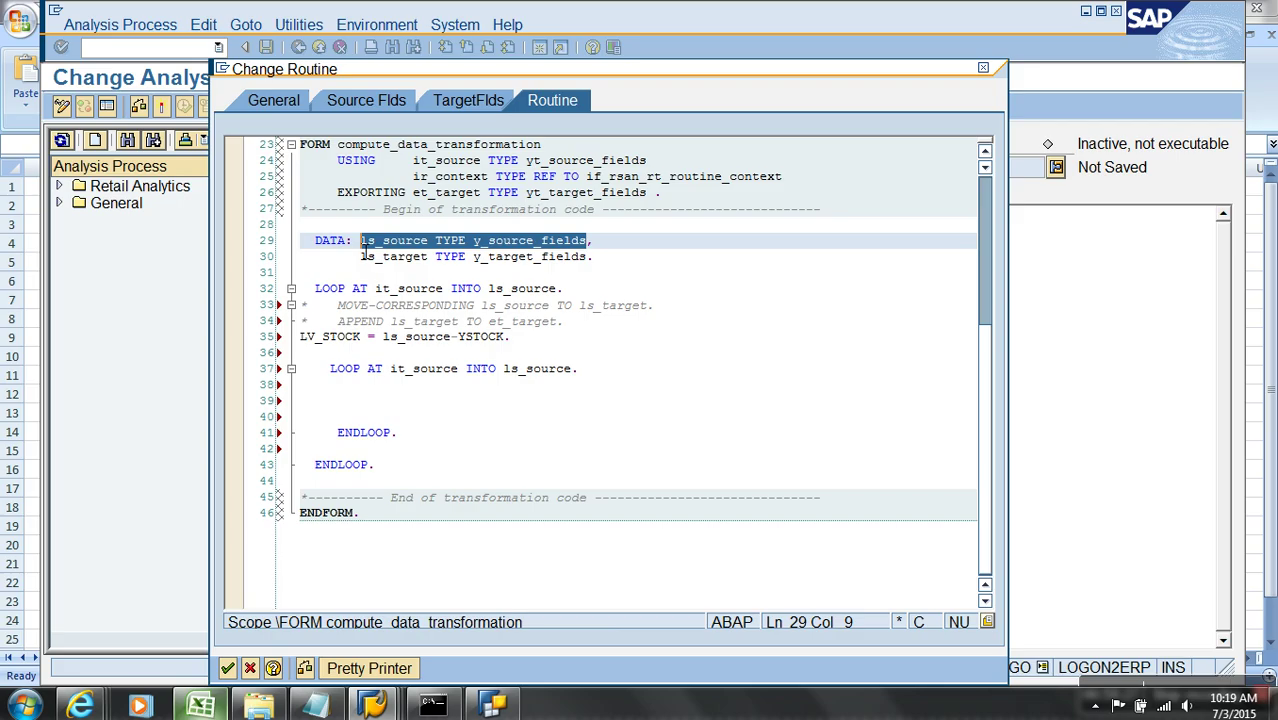
pyautogui.click(609, 249)
pyautogui.press('Return')
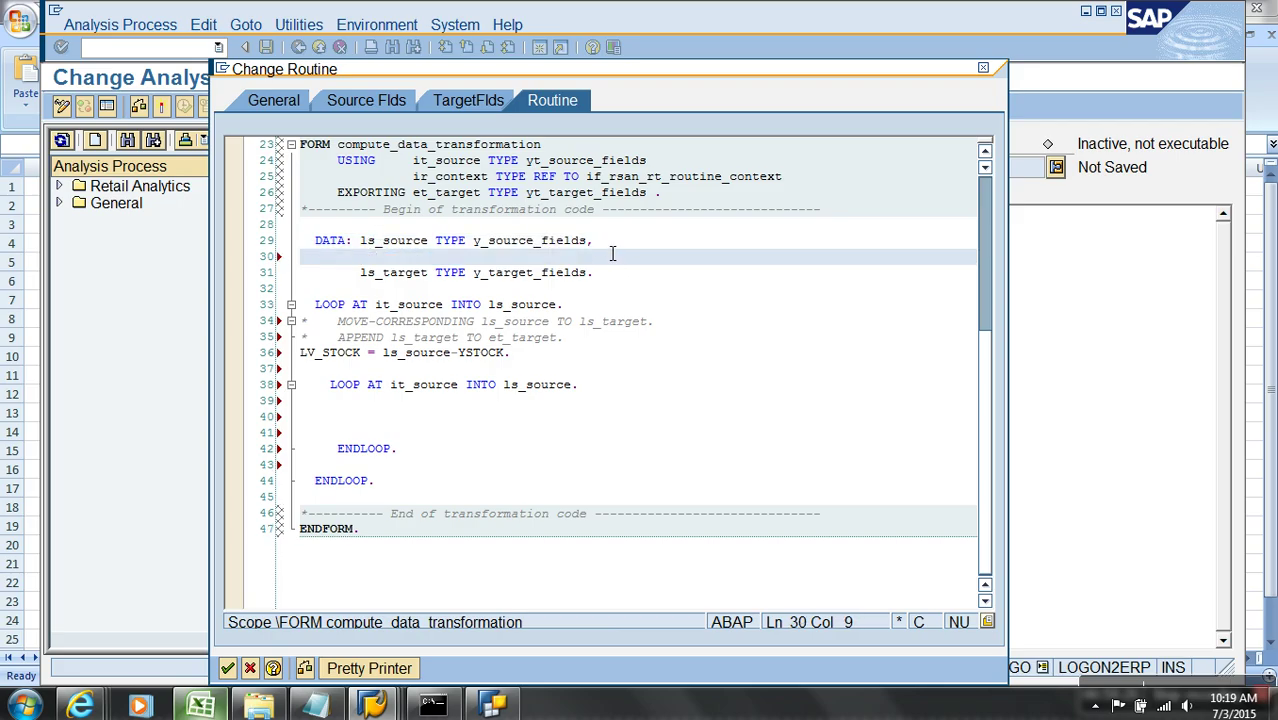
pyautogui.hotkey('ctrl', 'v')
pyautogui.click(430, 257)
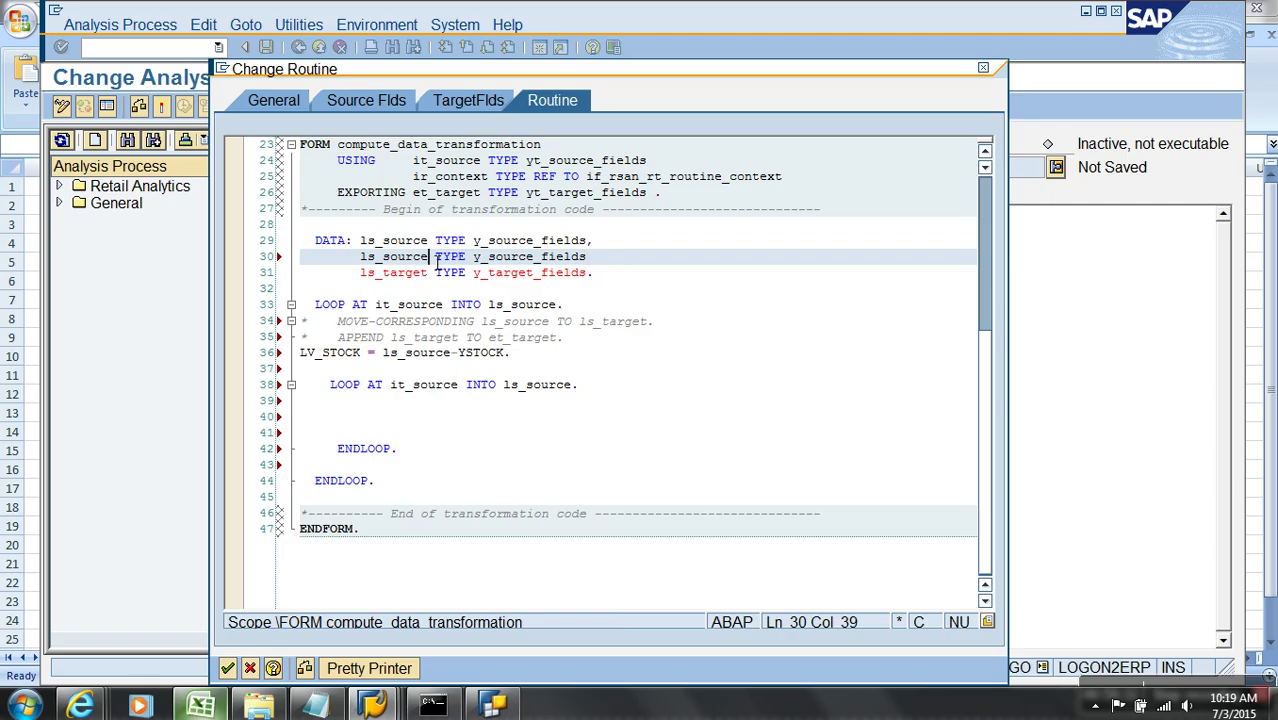
pyautogui.write('1')
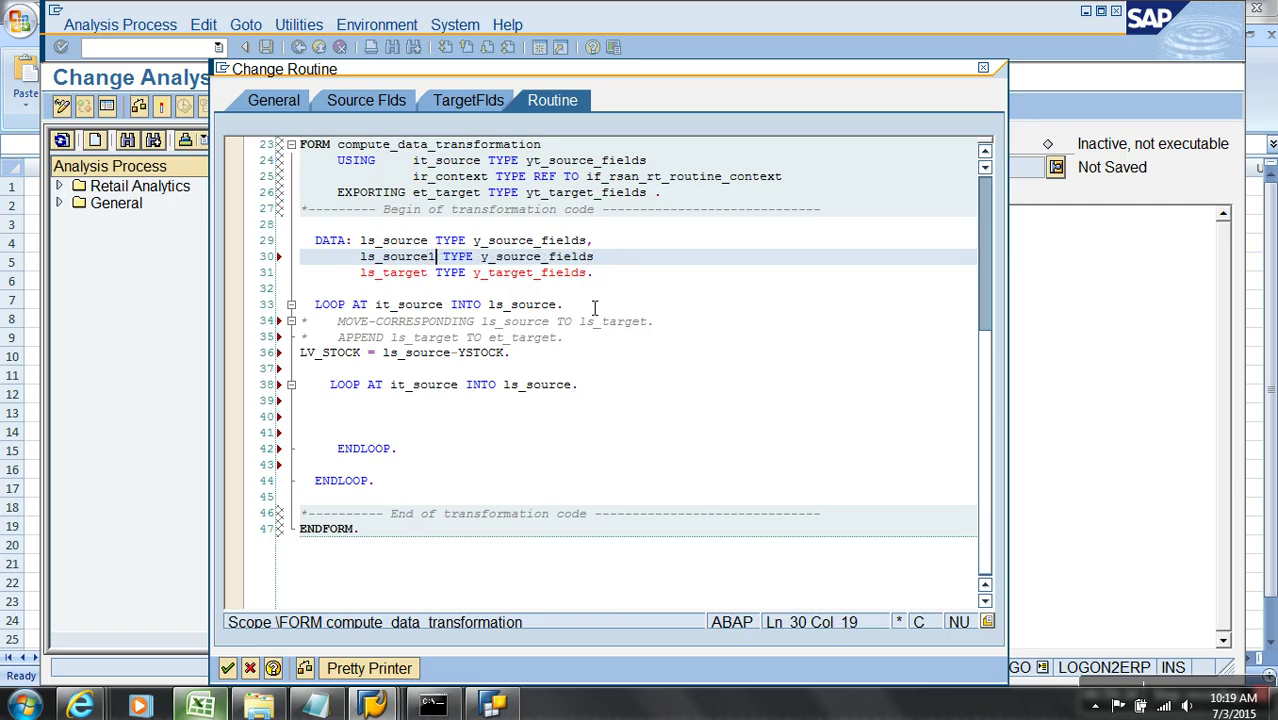
pyautogui.click(606, 273)
pyautogui.press('Up')
pyautogui.write(',')
pyautogui.click(578, 386)
pyautogui.write('1')
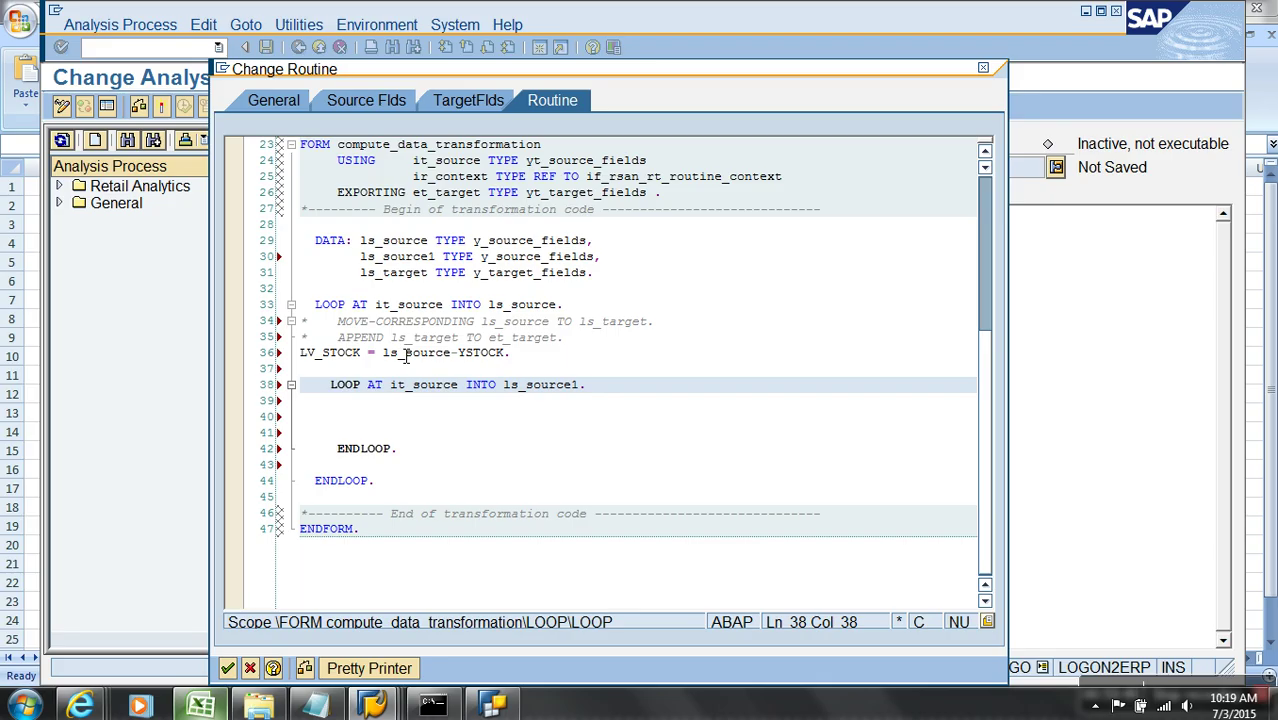
# Inside the nested LOOP, start the condition IF LV_STOCK >= ls_source1-, reusing the work area name from the LOOP line
pyautogui.click(391, 423)
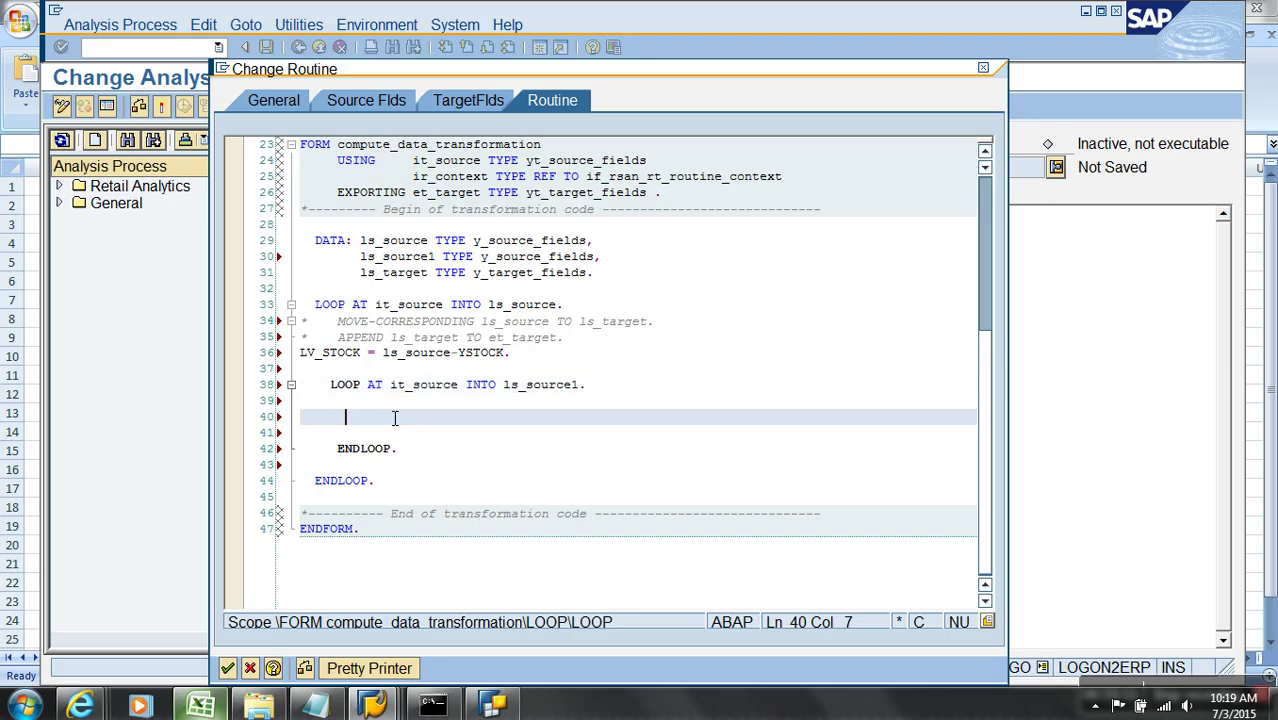
pyautogui.write('IF LV')
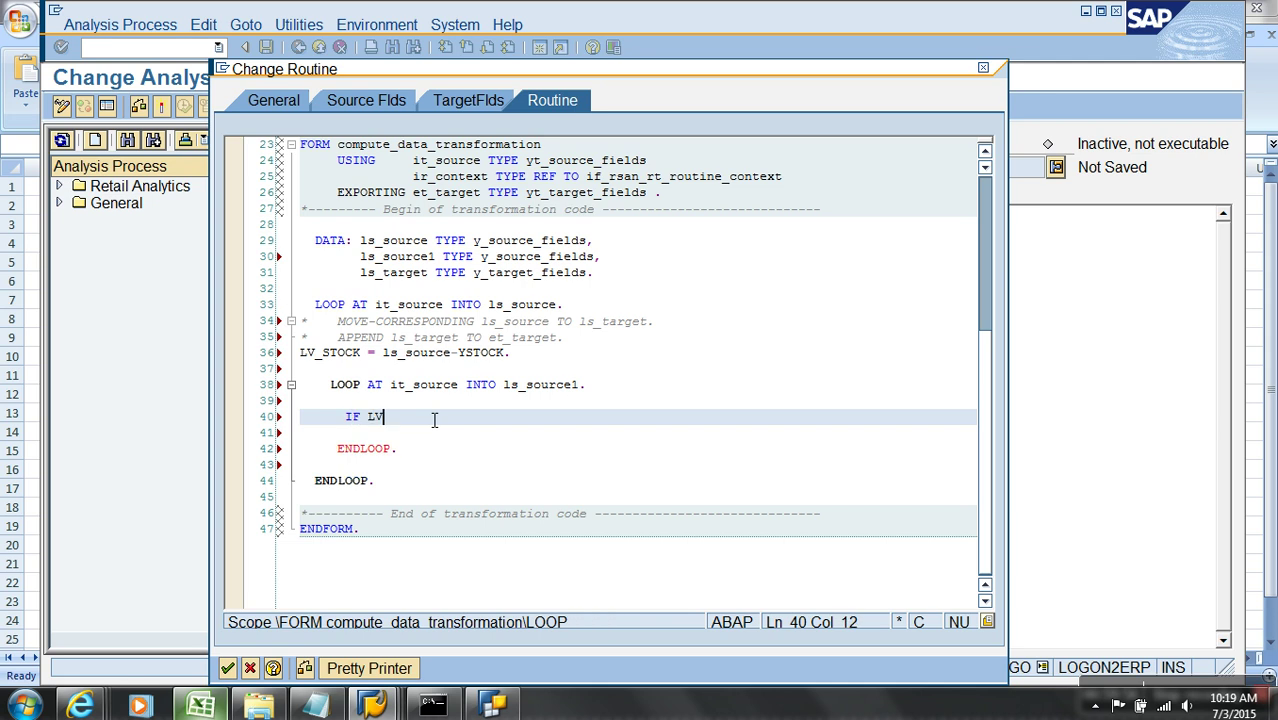
pyautogui.write('_STOCK ><')
pyautogui.press('BackSpace')
pyautogui.press('BackSpace')
pyautogui.write('>')
pyautogui.moveTo(505, 385); pyautogui.dragTo(580, 387)
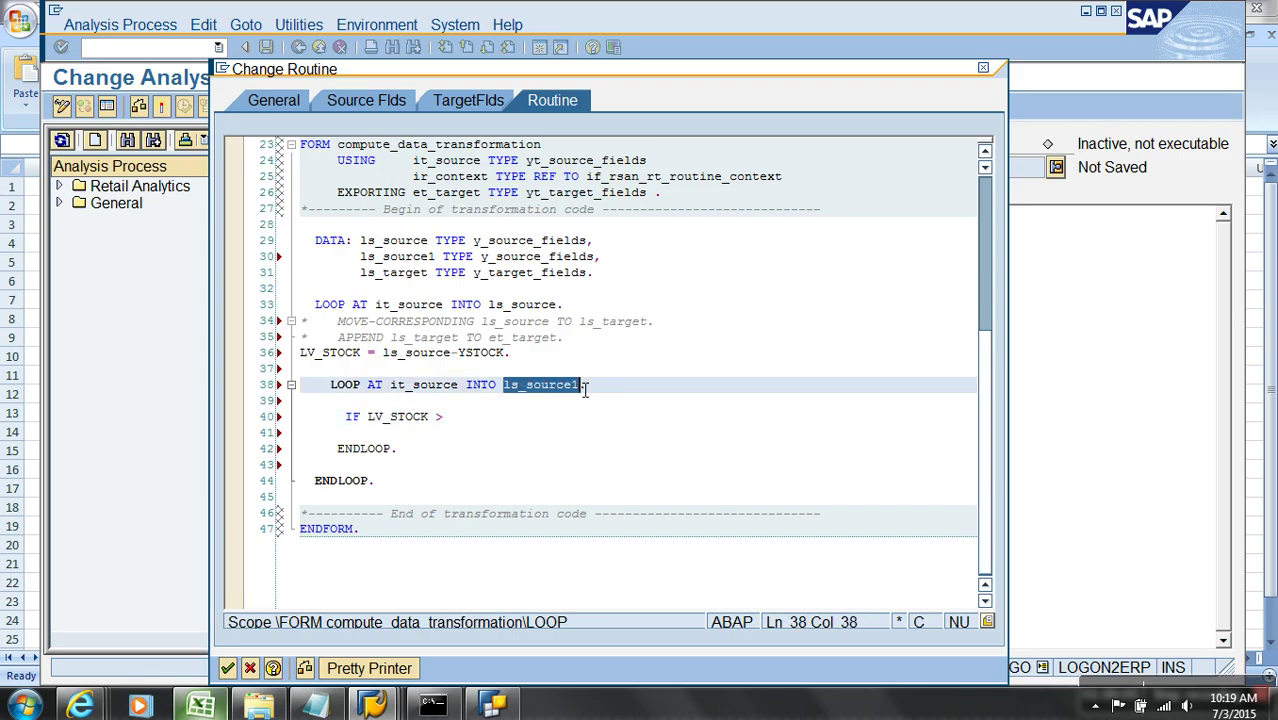
pyautogui.click(461, 424)
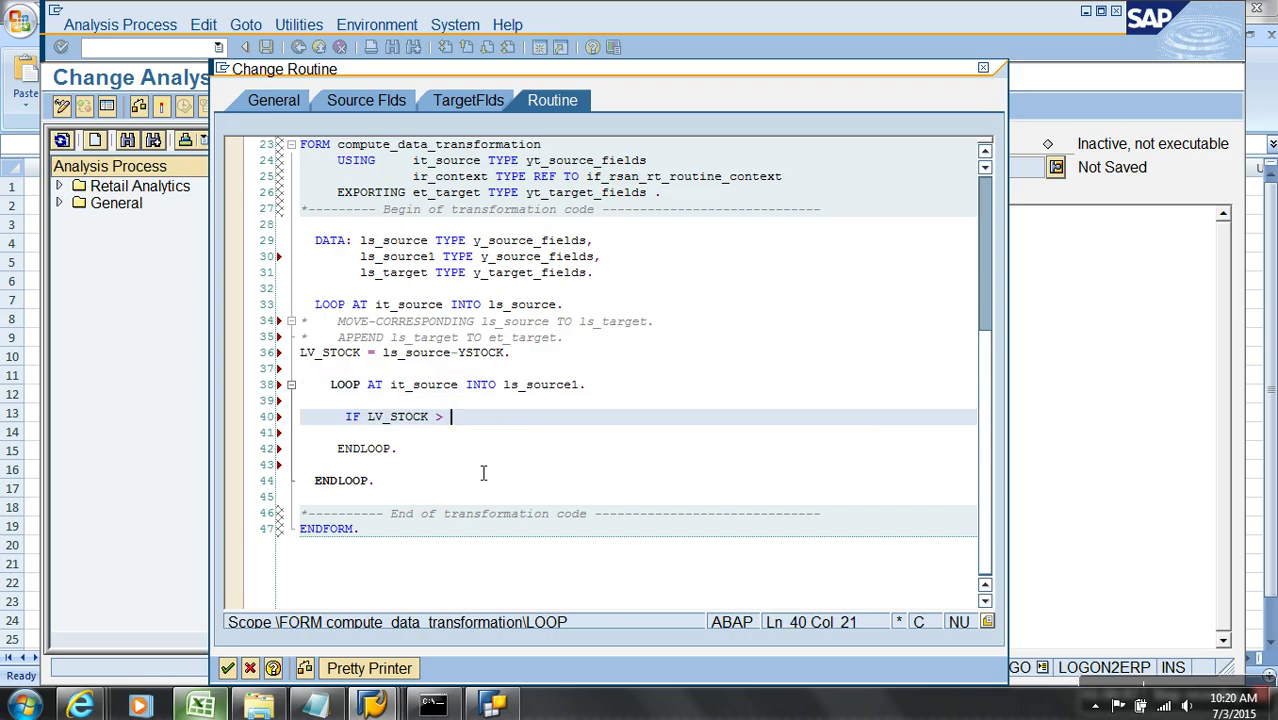
pyautogui.write('=')
pyautogui.hotkey('ctrl', 'v')
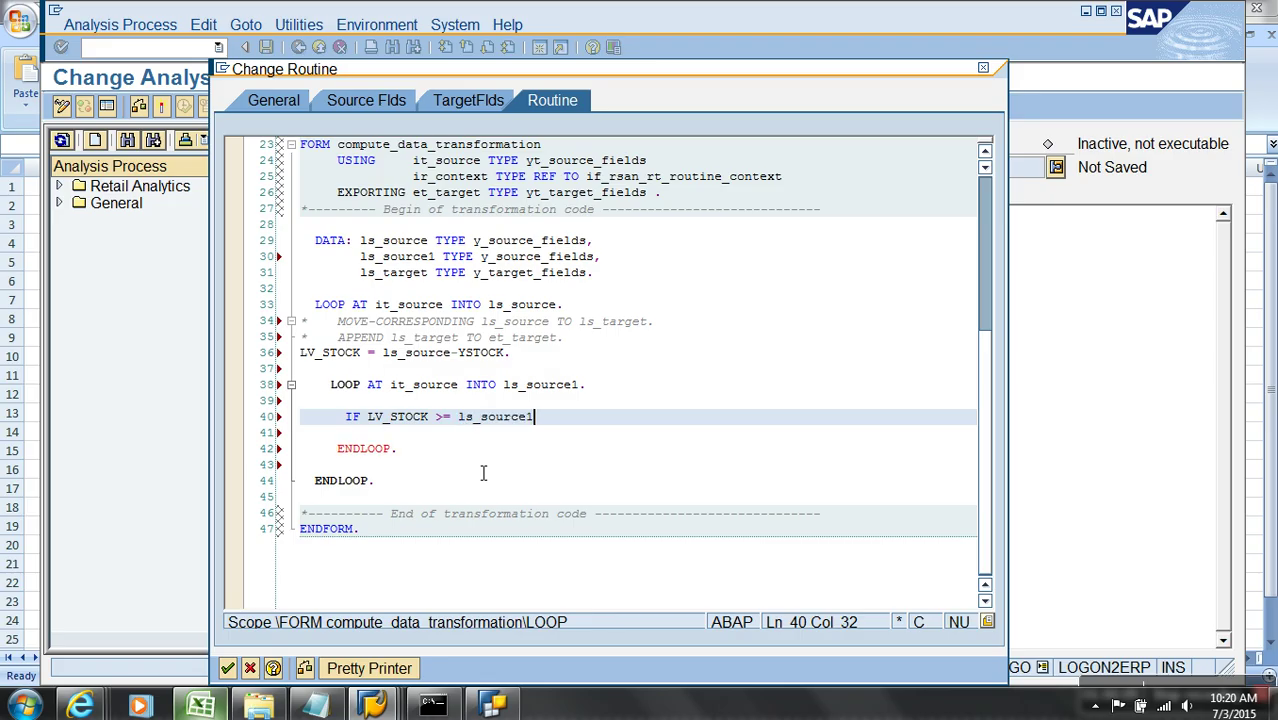
pyautogui.write('-')
# Complete the IF condition with the field name DEMAND copied from Excel cell G7 and end the statement with a period
pyautogui.hotkey('alt', 'Tab')
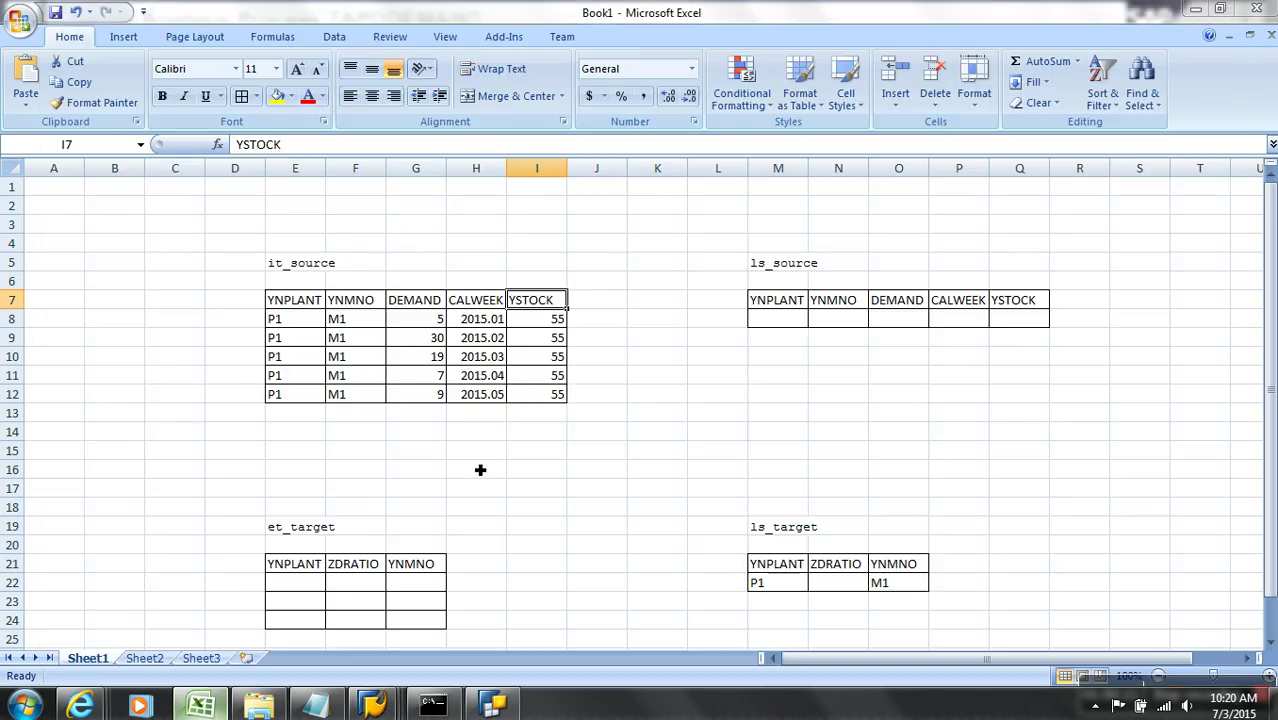
pyautogui.click(425, 305)
pyautogui.hotkey('ctrl', 'c')
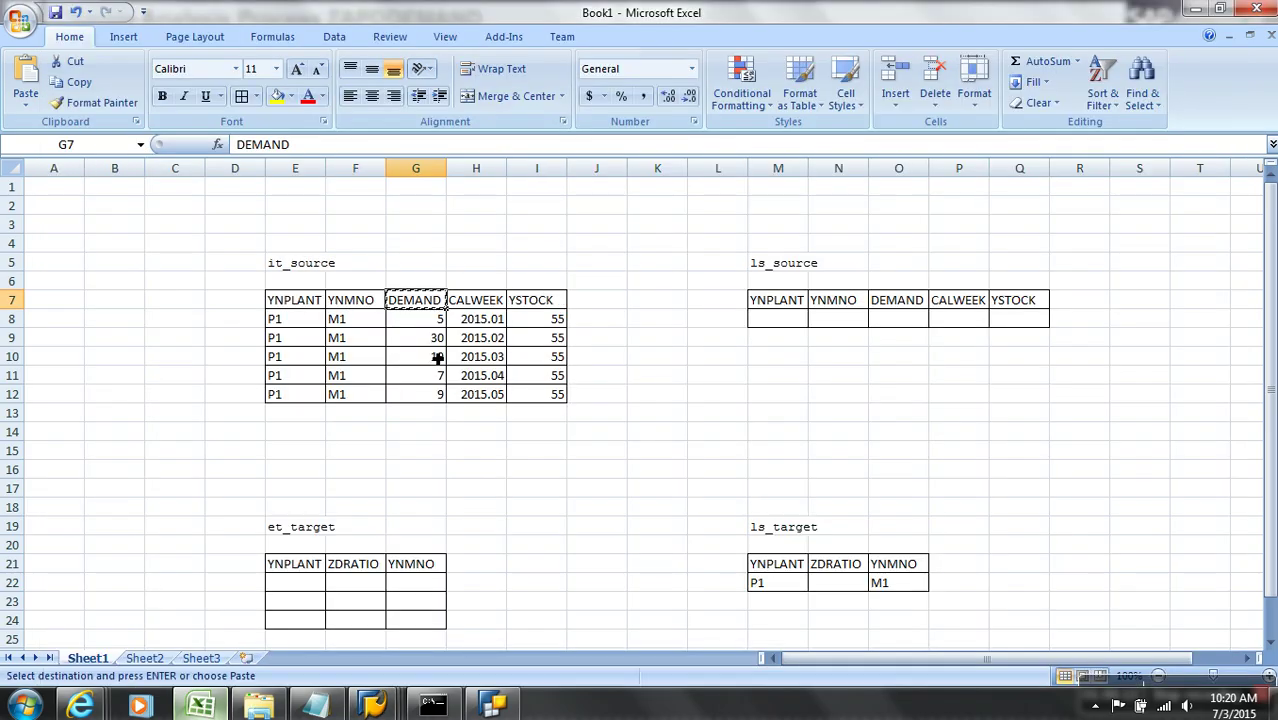
pyautogui.hotkey('alt', 'Tab')
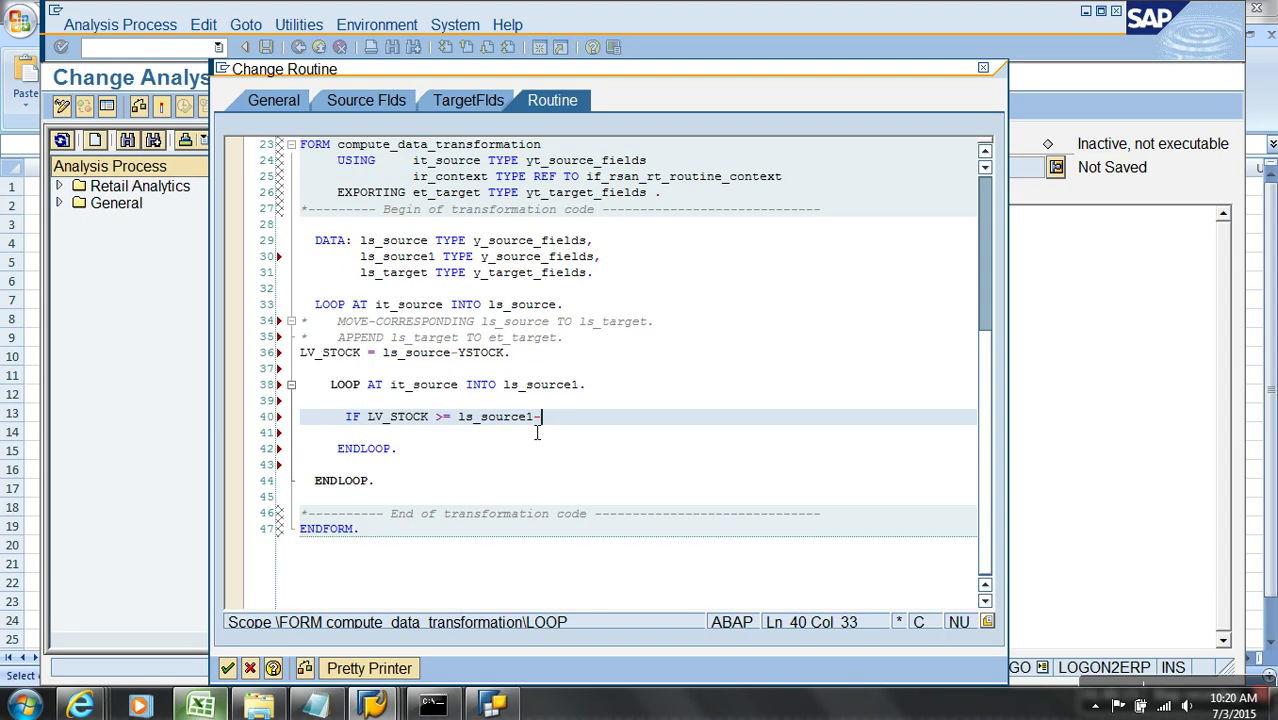
pyautogui.hotkey('ctrl', 'v')
pyautogui.click(608, 424)
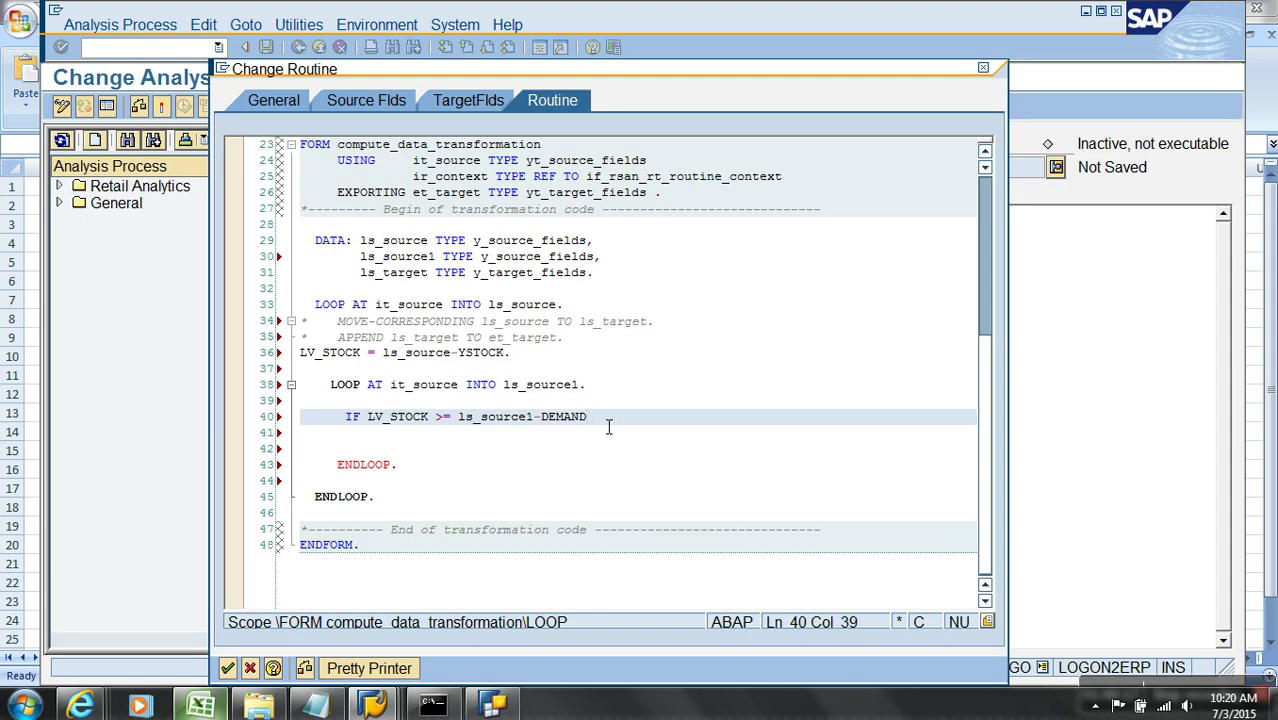
pyautogui.write('.')
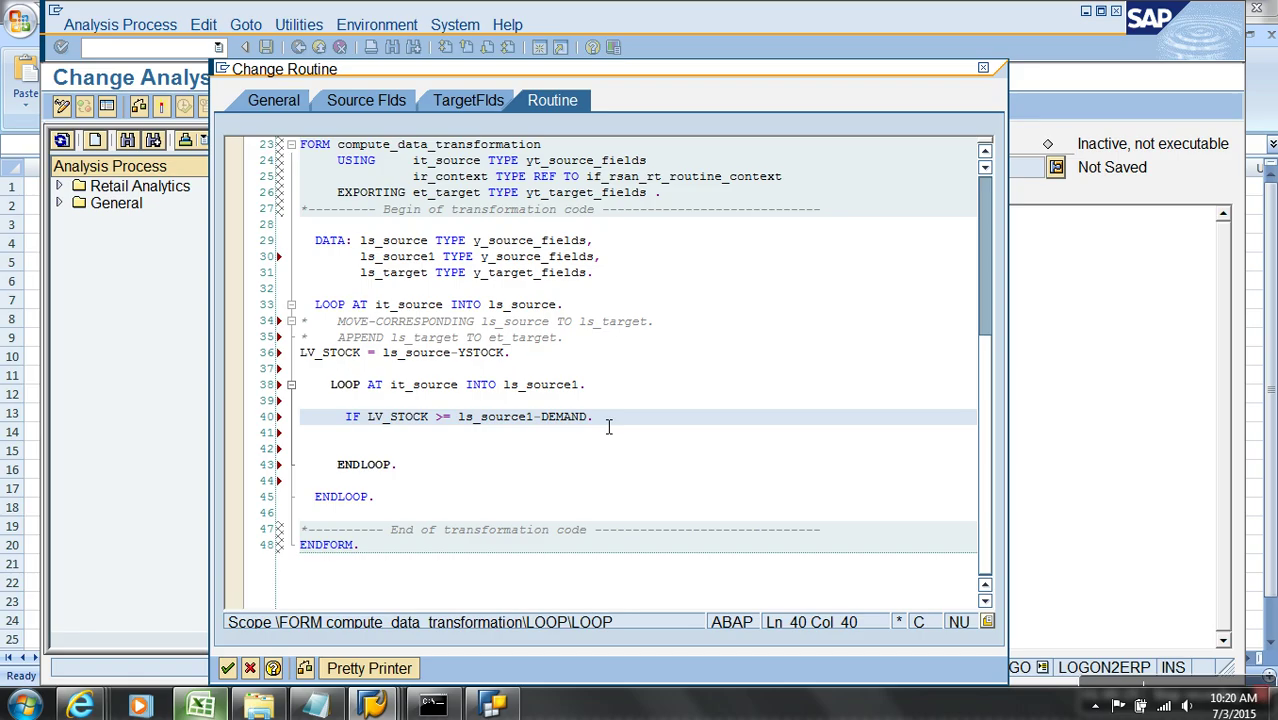
pyautogui.press('Down')
pyautogui.press('Down')
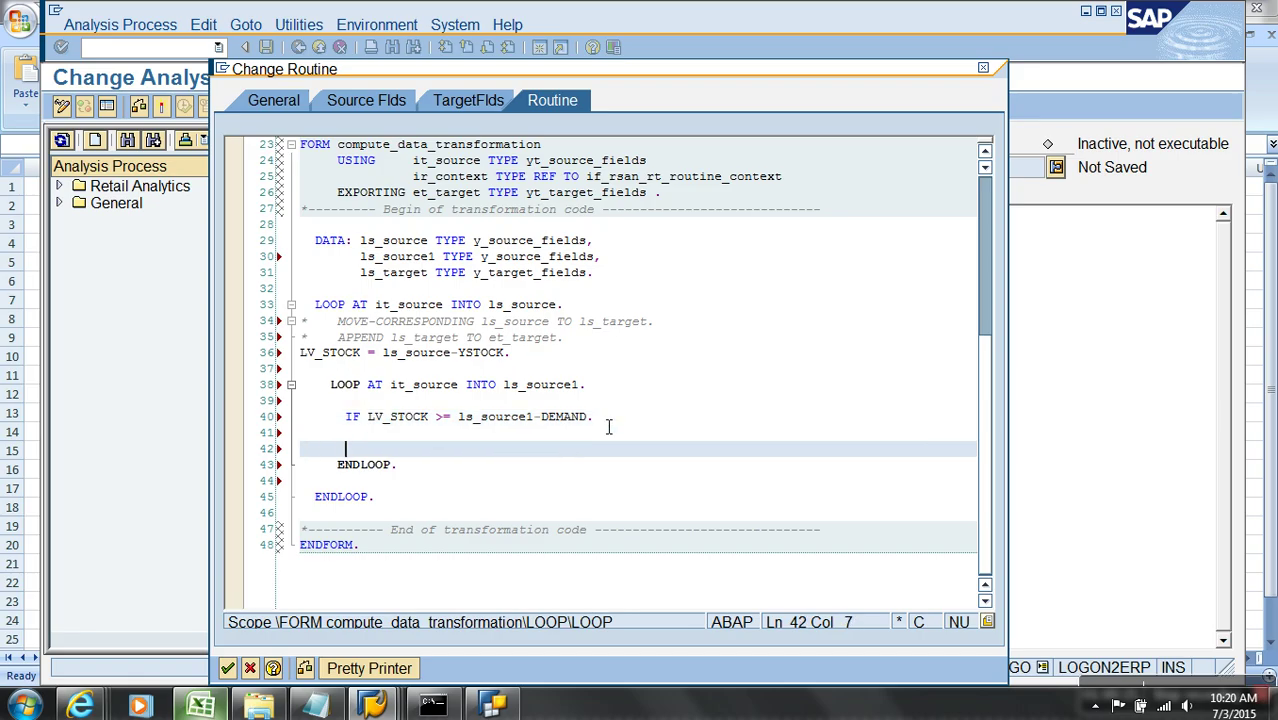
pyautogui.write('ELSE')
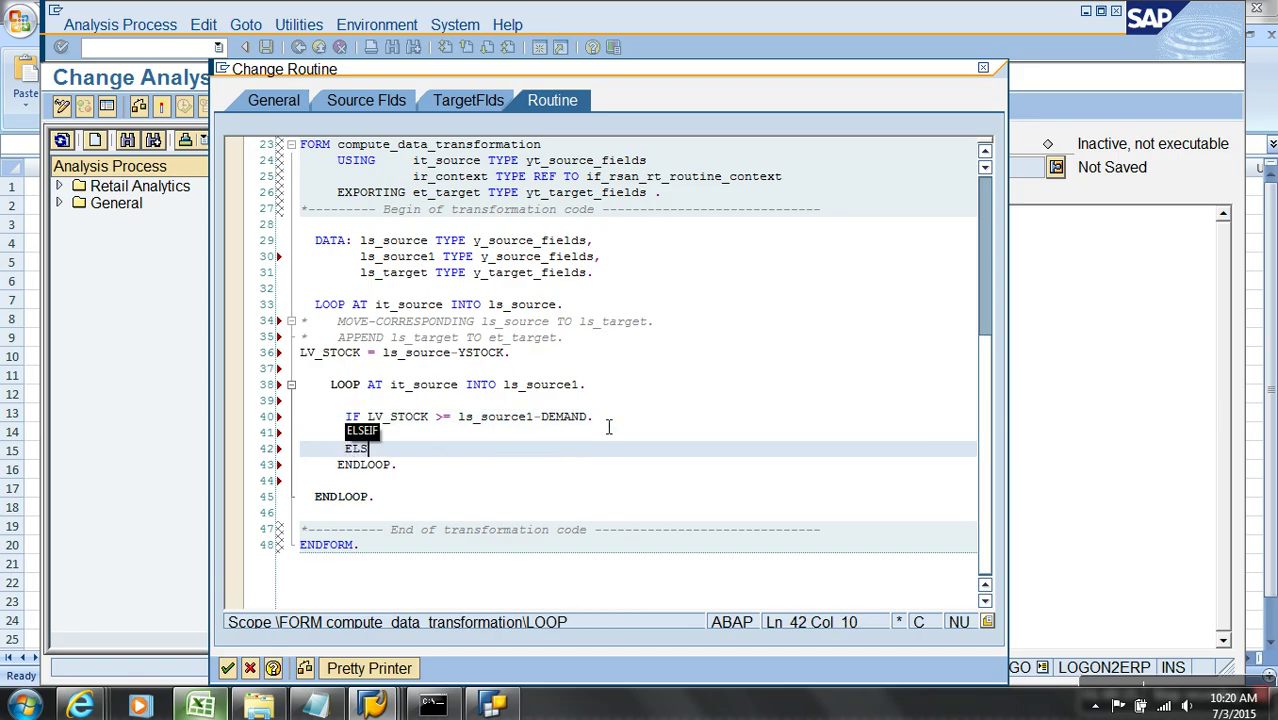
pyautogui.press('BackSpace')
pyautogui.press('BackSpace')
pyautogui.press('BackSpace')
pyautogui.press('BackSpace')
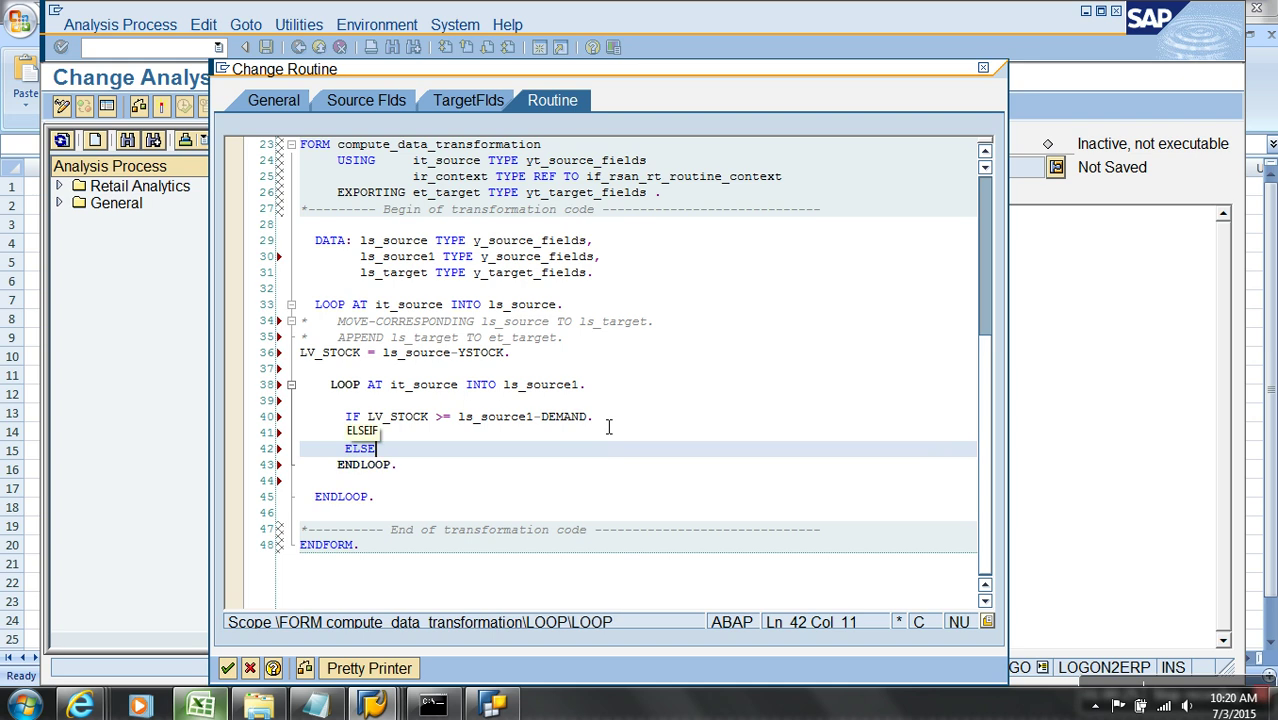
# Close the IF block with ENDIF. and add the statement ZRATIO = ZRATIO + 1. inside it
pyautogui.write('N')
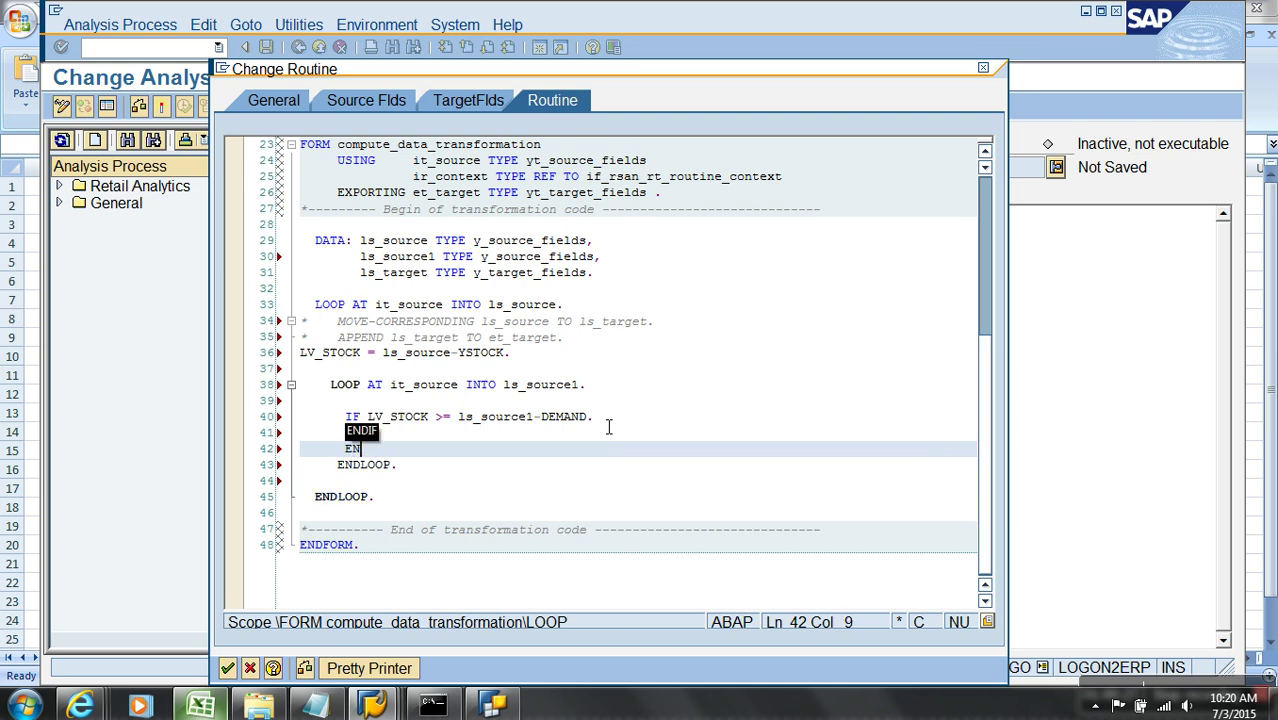
pyautogui.write('DIF.')
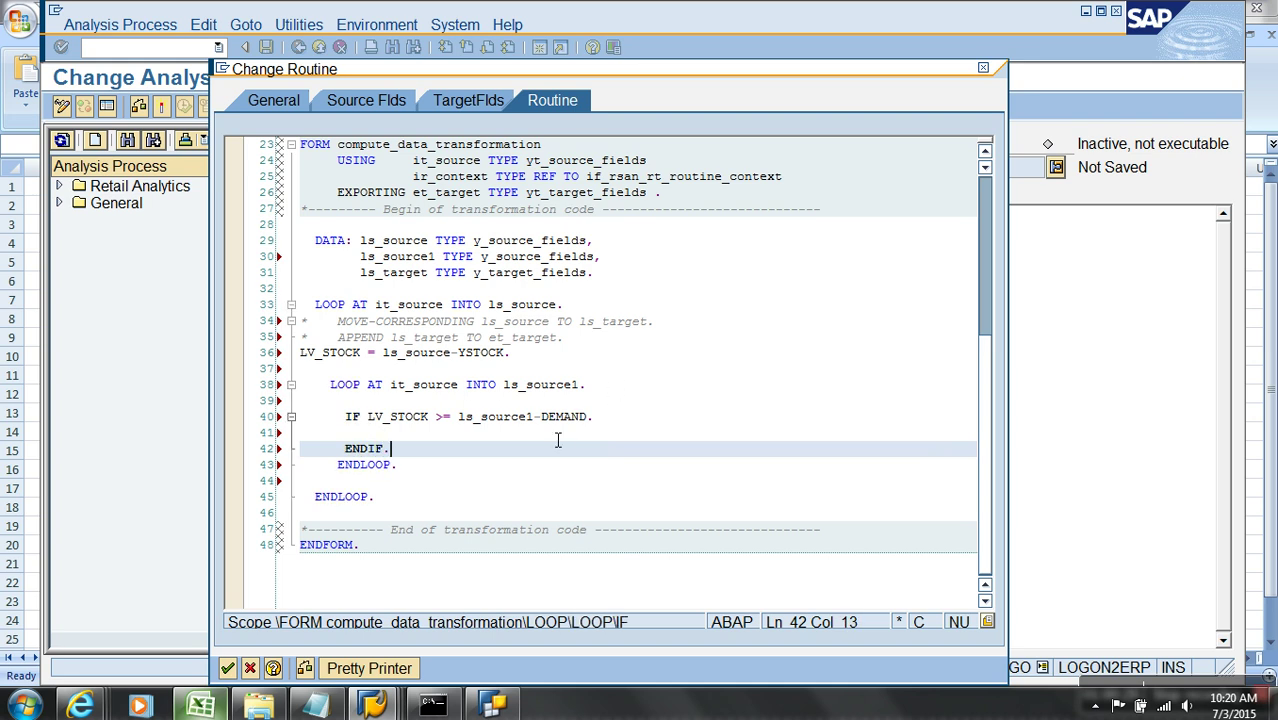
pyautogui.click(558, 440)
pyautogui.press('Tab')
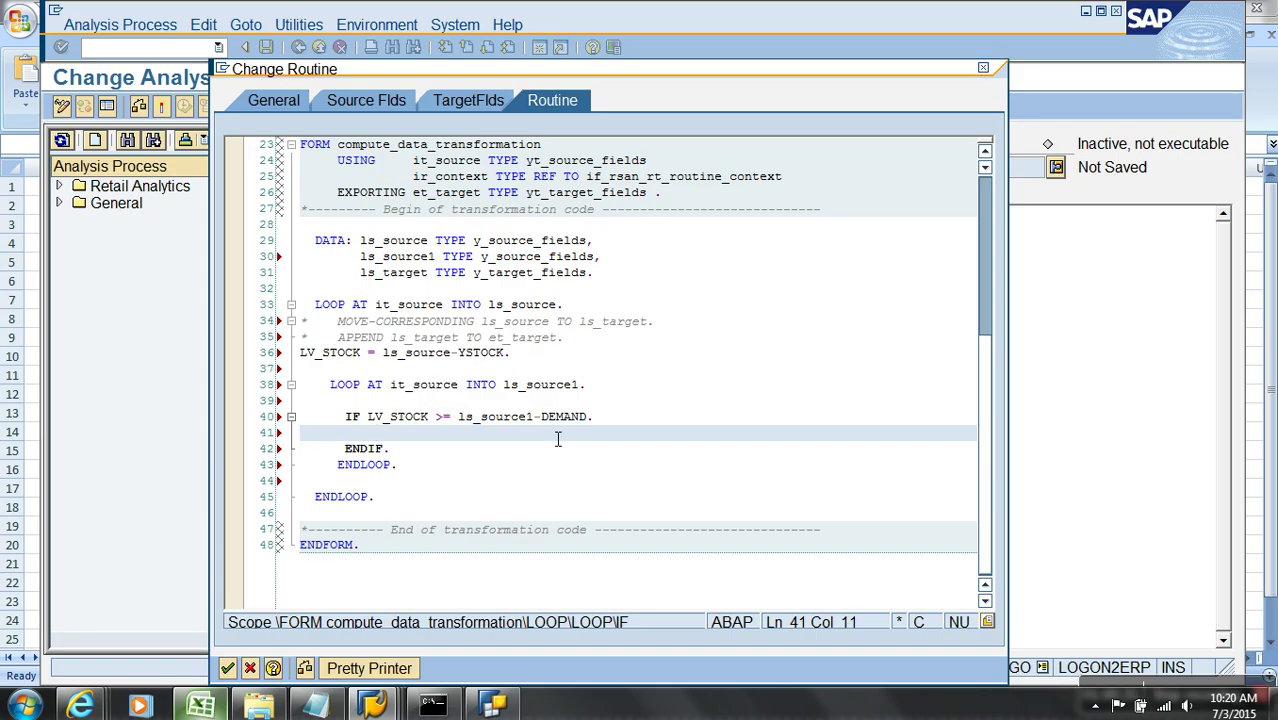
pyautogui.write('ZRATIO = ')
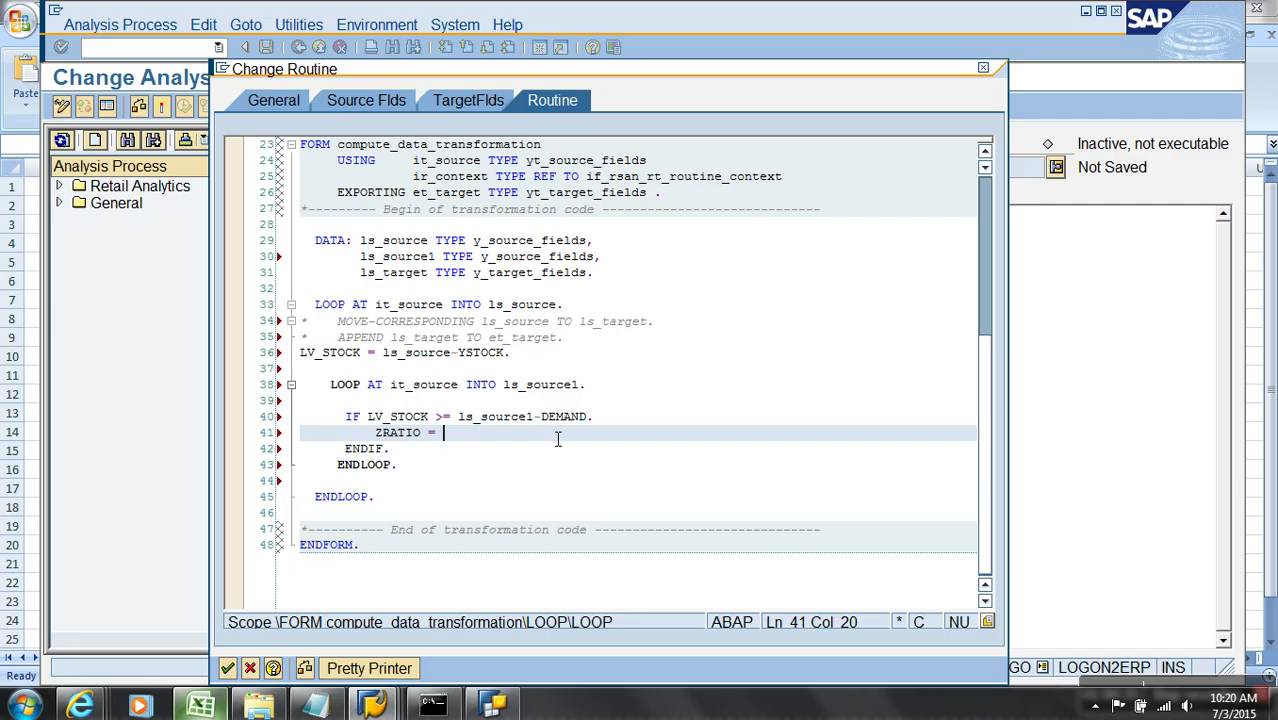
pyautogui.write('ZRATIO + 1.')
pyautogui.click(434, 296)
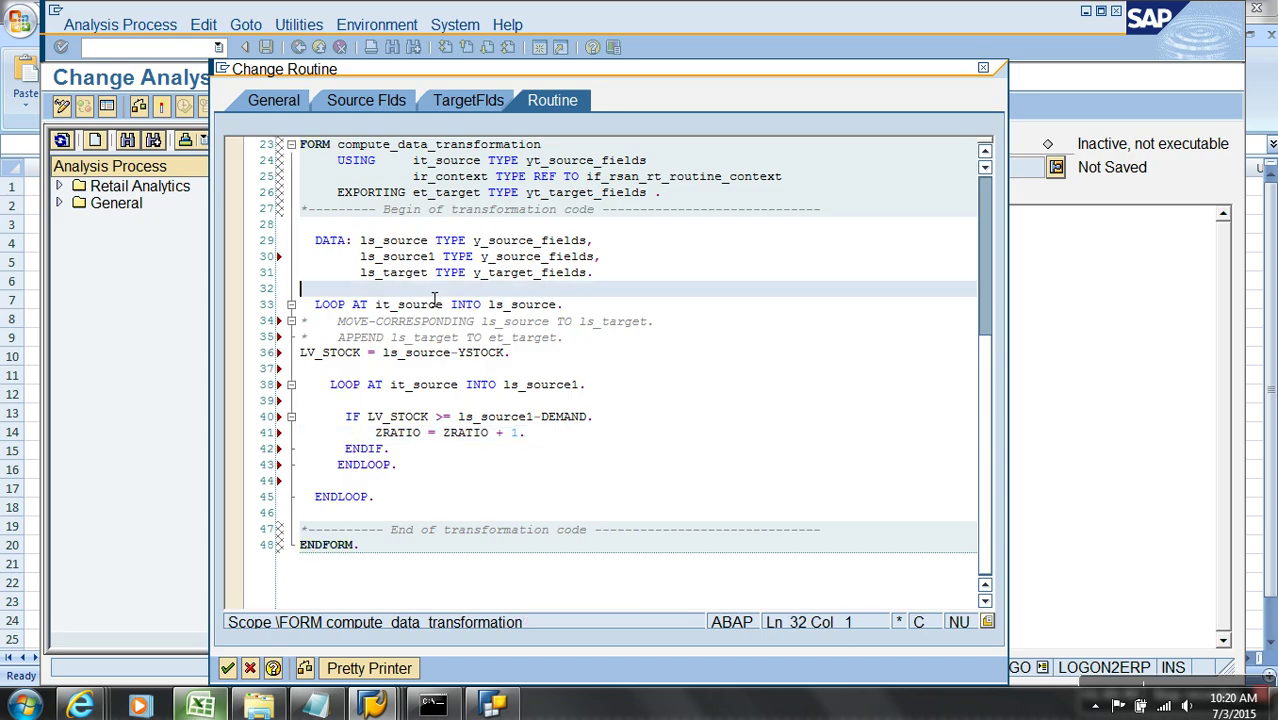
pyautogui.press('Return')
pyautogui.write('DATA')
pyautogui.press('BackSpace')
pyautogui.press('BackSpace')
pyautogui.press('BackSpace')
pyautogui.press('BackSpace')
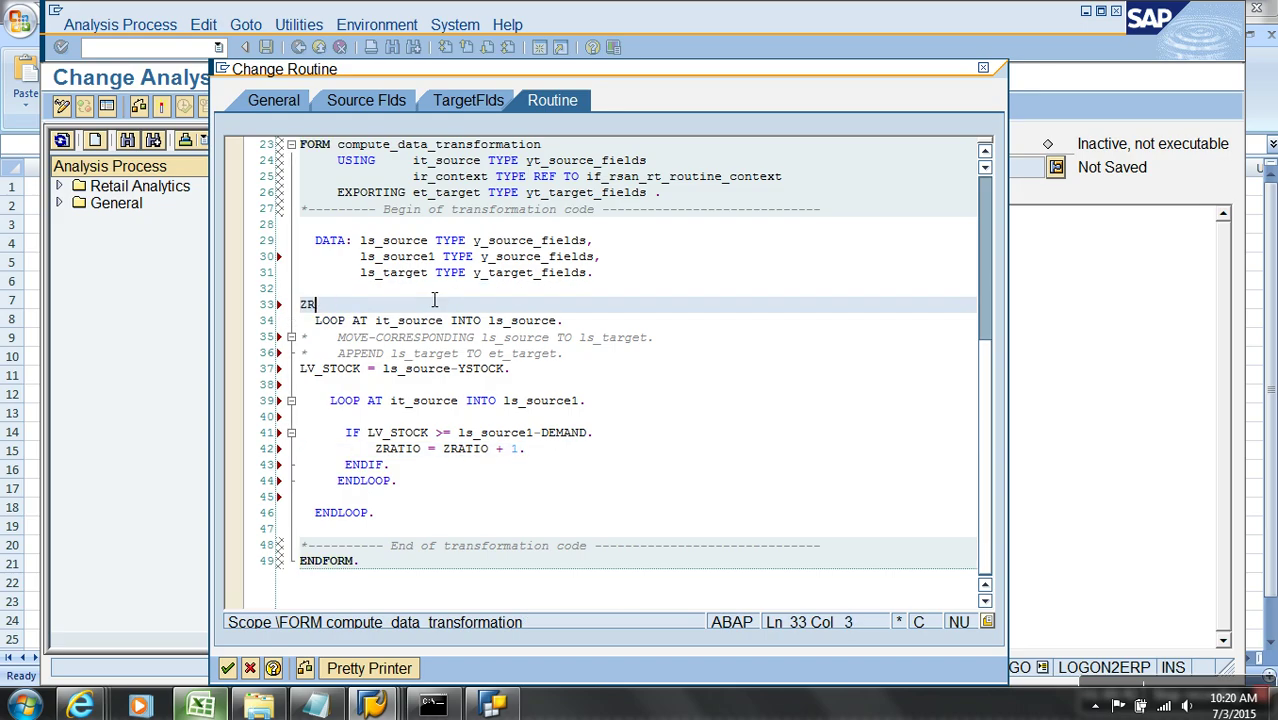
# Initialize the ratio with ZRATIO = 0. on the blank line between the LV_STOCK assignment and the nested LOOP
pyautogui.click(443, 387)
pyautogui.write('ZRAT')
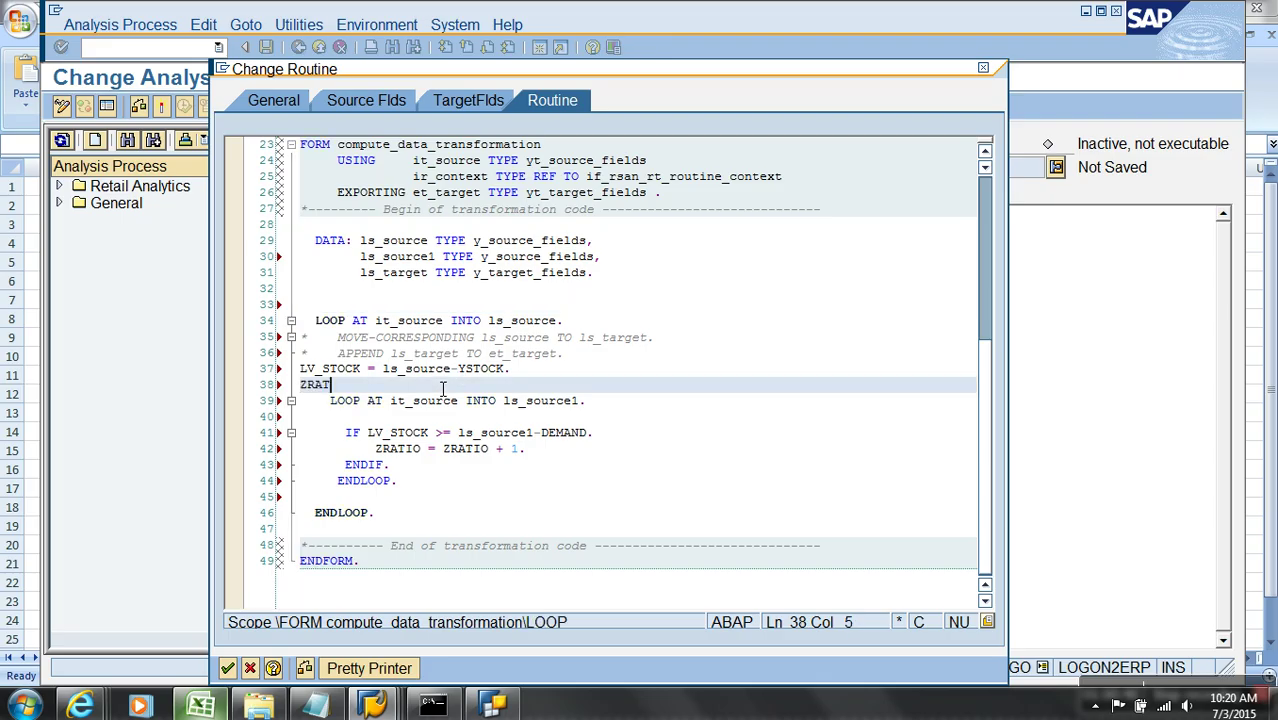
pyautogui.write('IO = 0.')
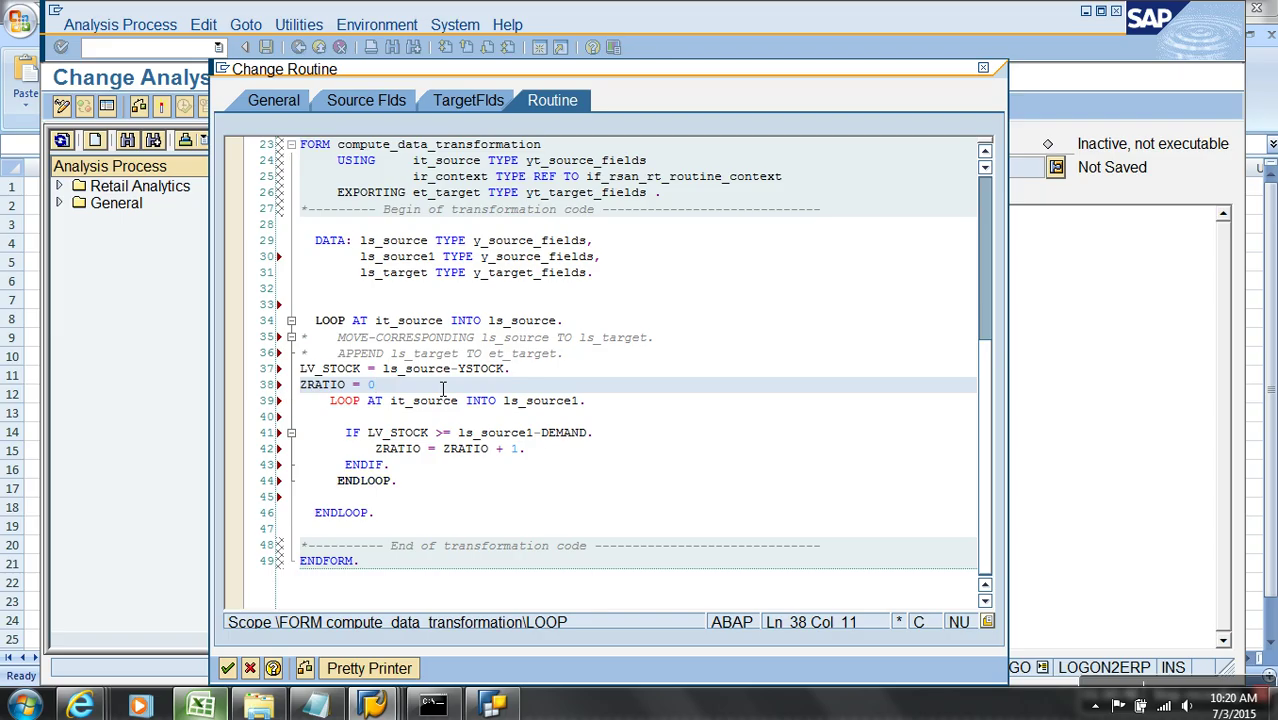
# Replace the ENDIF. below the ZRATIO increment with ELSE
pyautogui.click(544, 455)
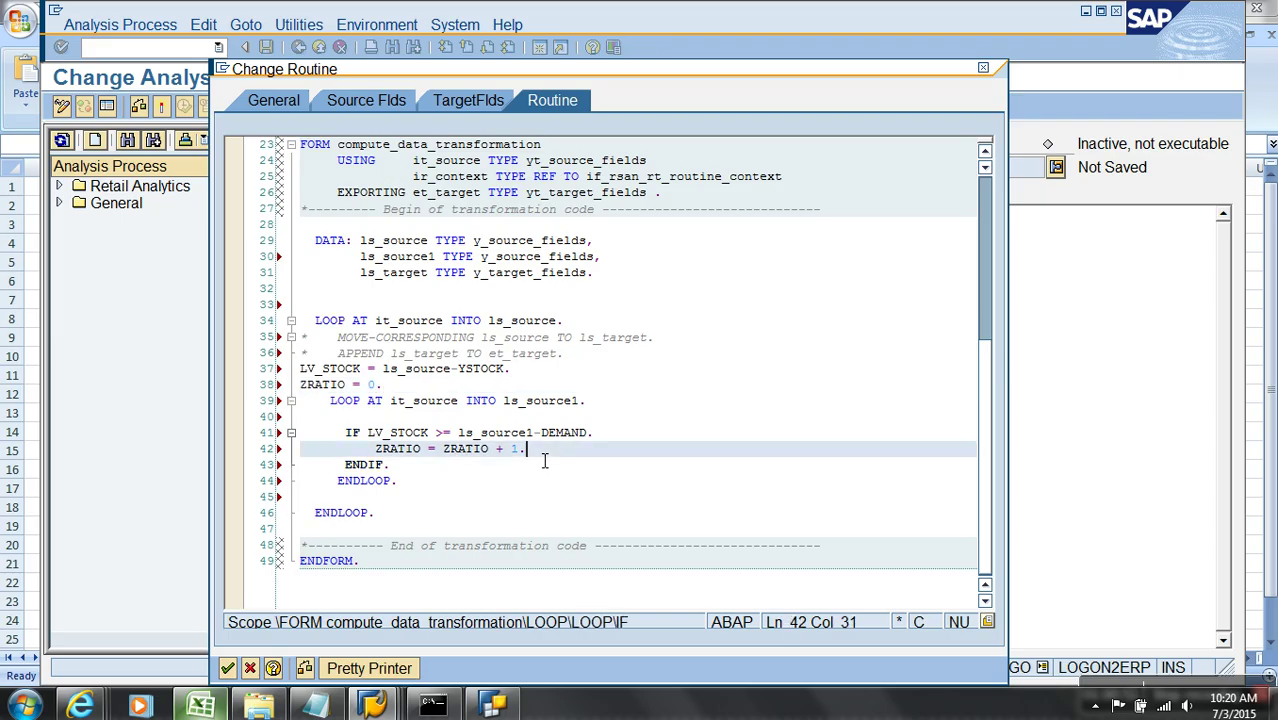
pyautogui.click(439, 471)
pyautogui.press('BackSpace')
pyautogui.press('BackSpace')
pyautogui.press('BackSpace')
pyautogui.press('BackSpace')
pyautogui.press('BackSpace')
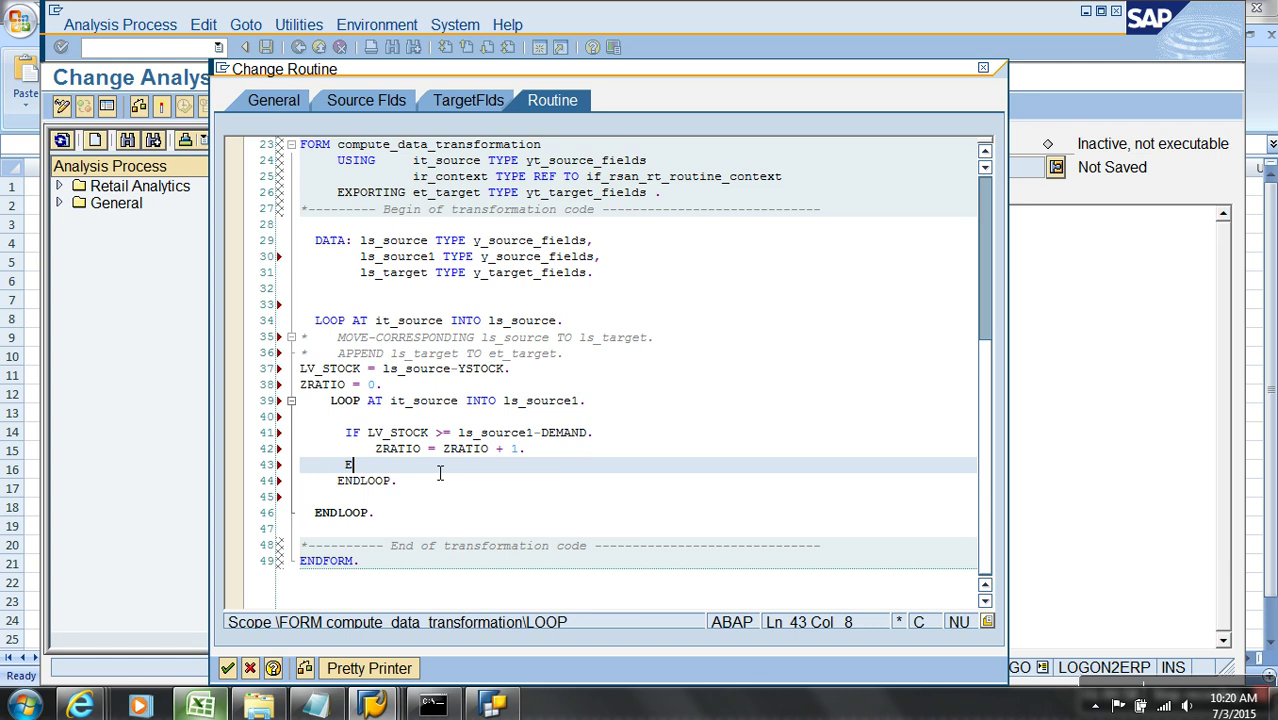
pyautogui.write('LSE.')
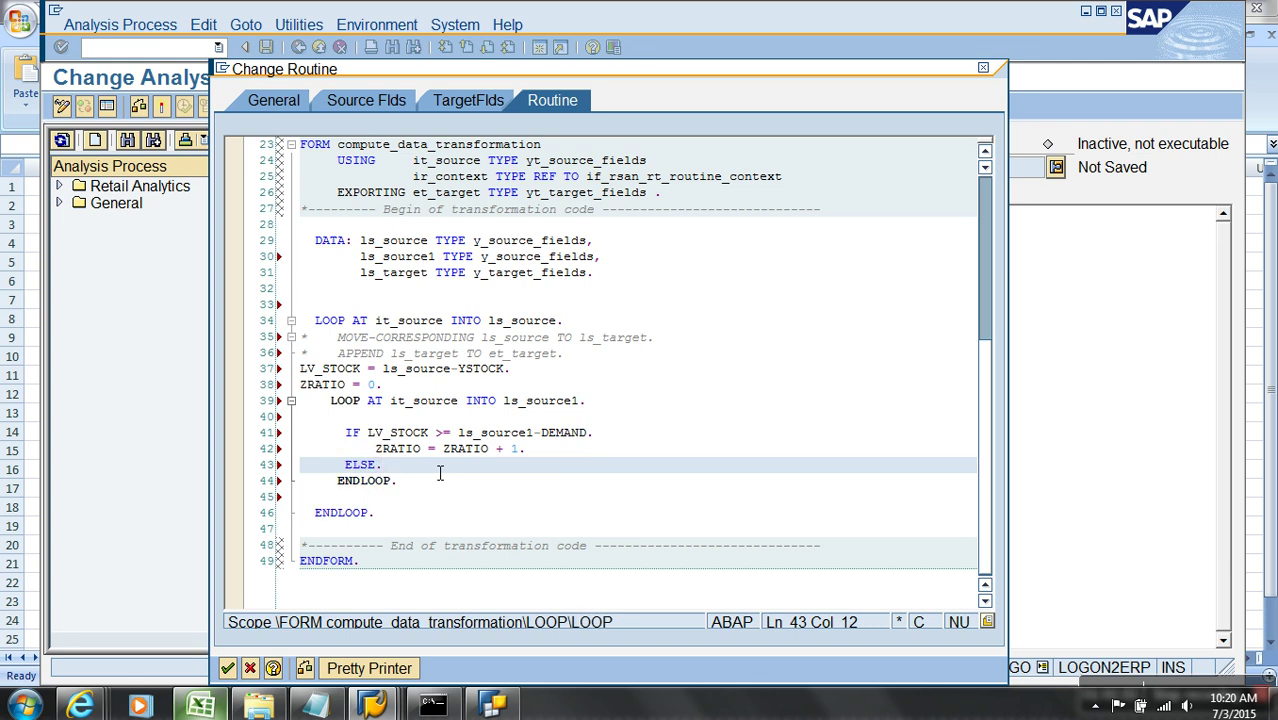
# Leave a blank line under ELSE. and close the condition with ENDIF. before the inner ENDLOOP
pyautogui.press('Return')
pyautogui.press('Return')
pyautogui.press('BackSpace')
pyautogui.press('BackSpace')
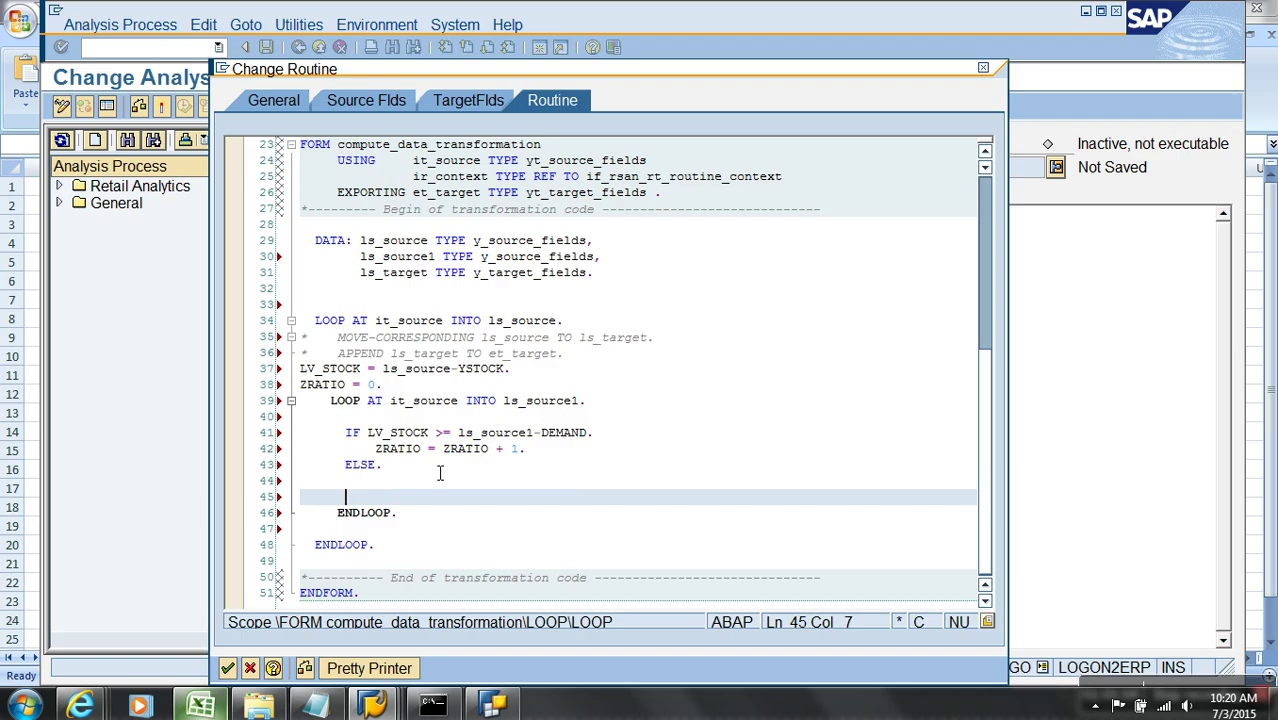
pyautogui.write('EN')
pyautogui.press('Tab')
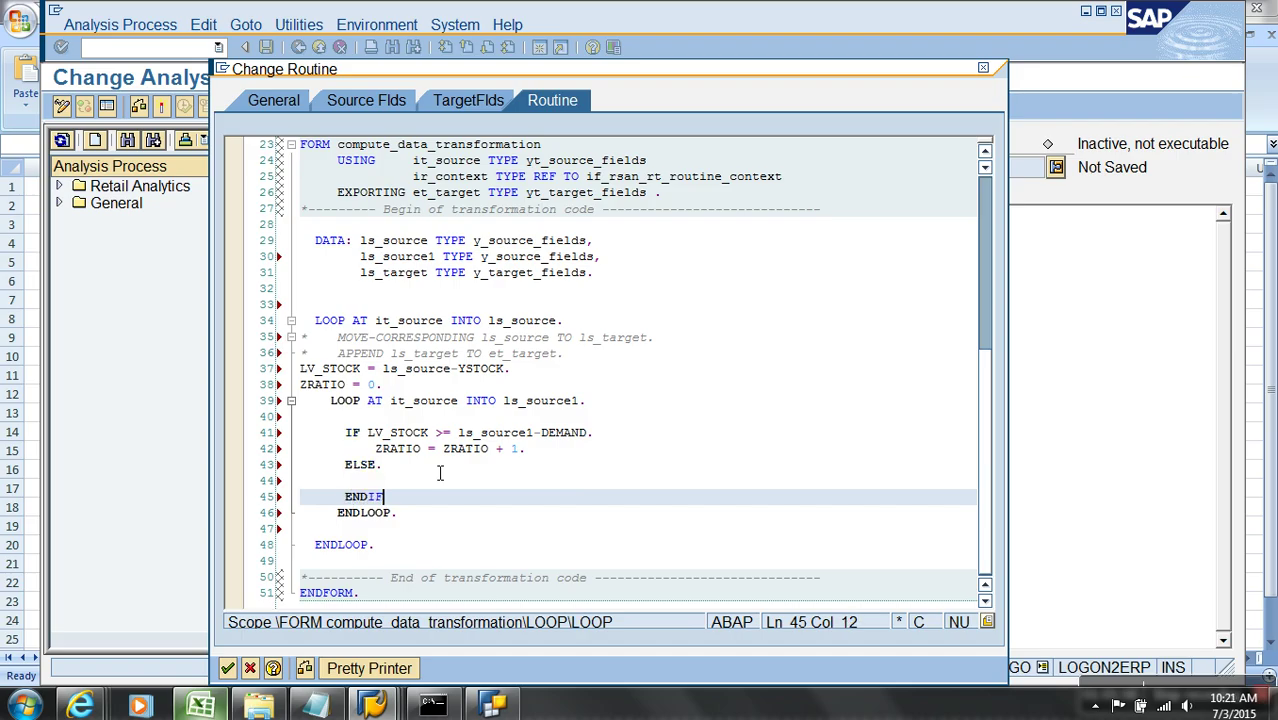
pyautogui.write('.')
pyautogui.click(438, 468)
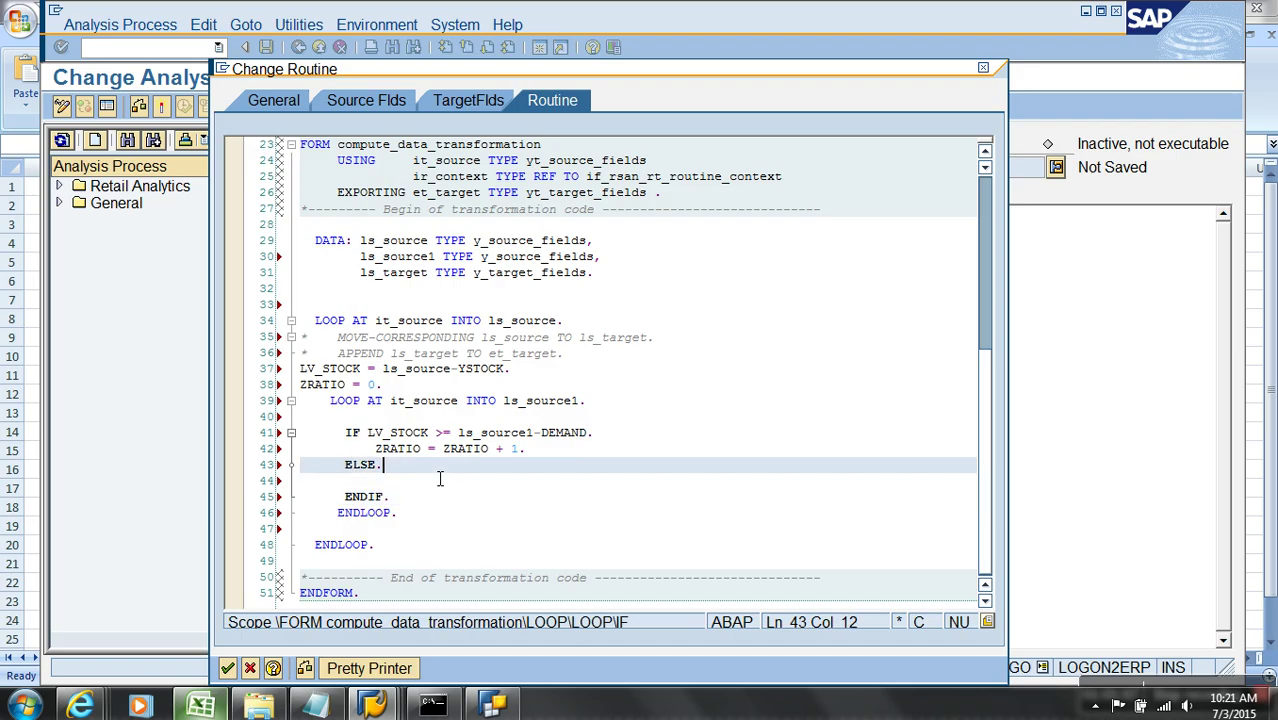
# Add TOT_DEMAND = TOT_DEMAND + ls_source1-DEMAND. above the IF in the nested LOOP, copying the demand field from the IF condition
pyautogui.click(475, 427)
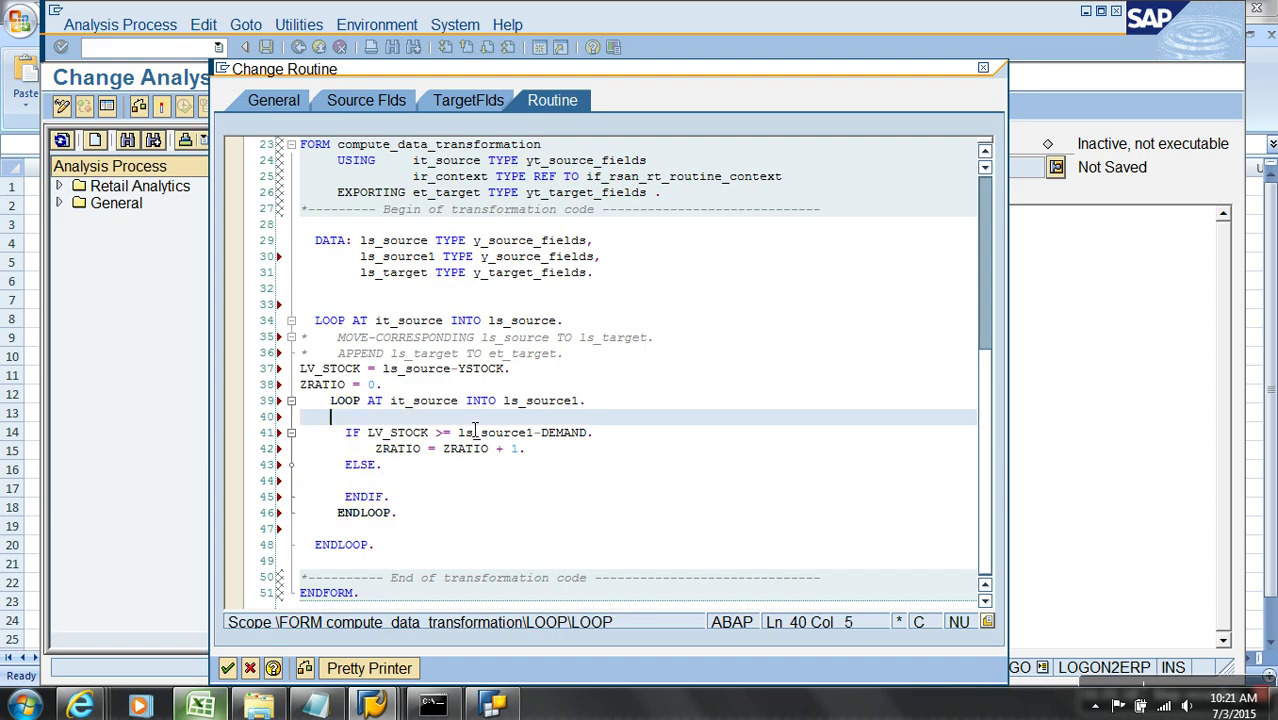
pyautogui.press('Return')
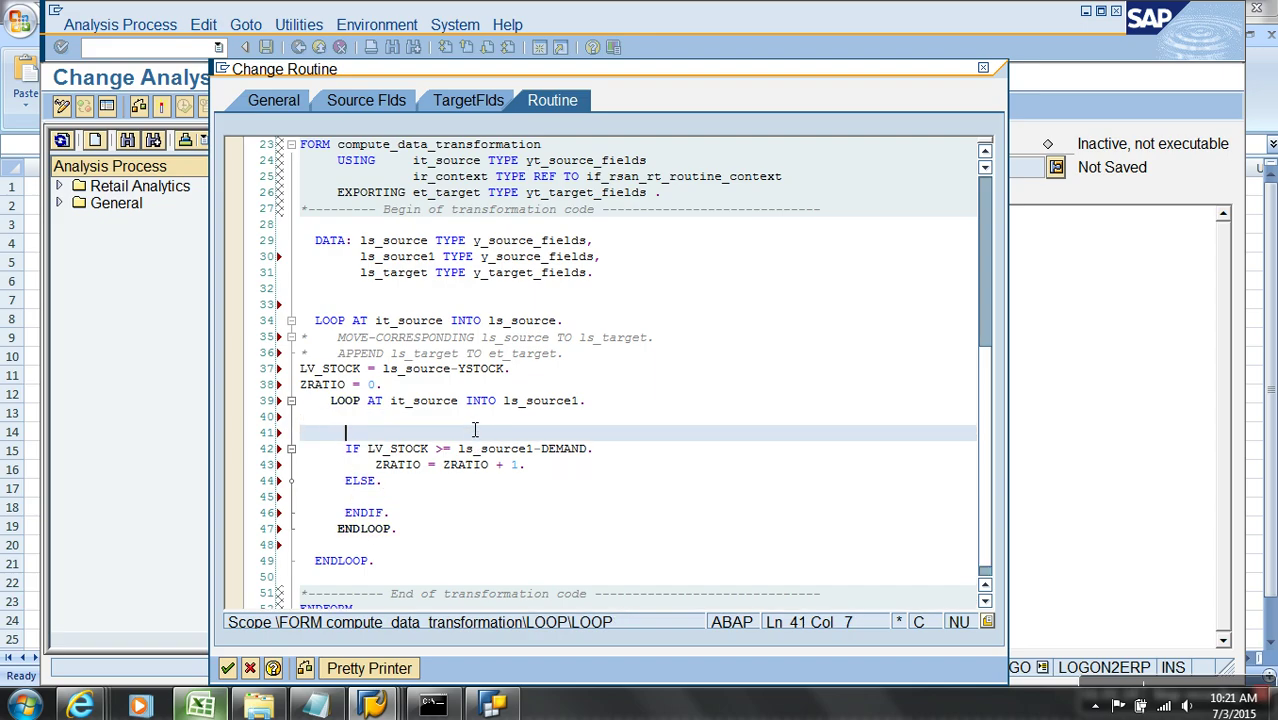
pyautogui.write('TOT_DEMAND =')
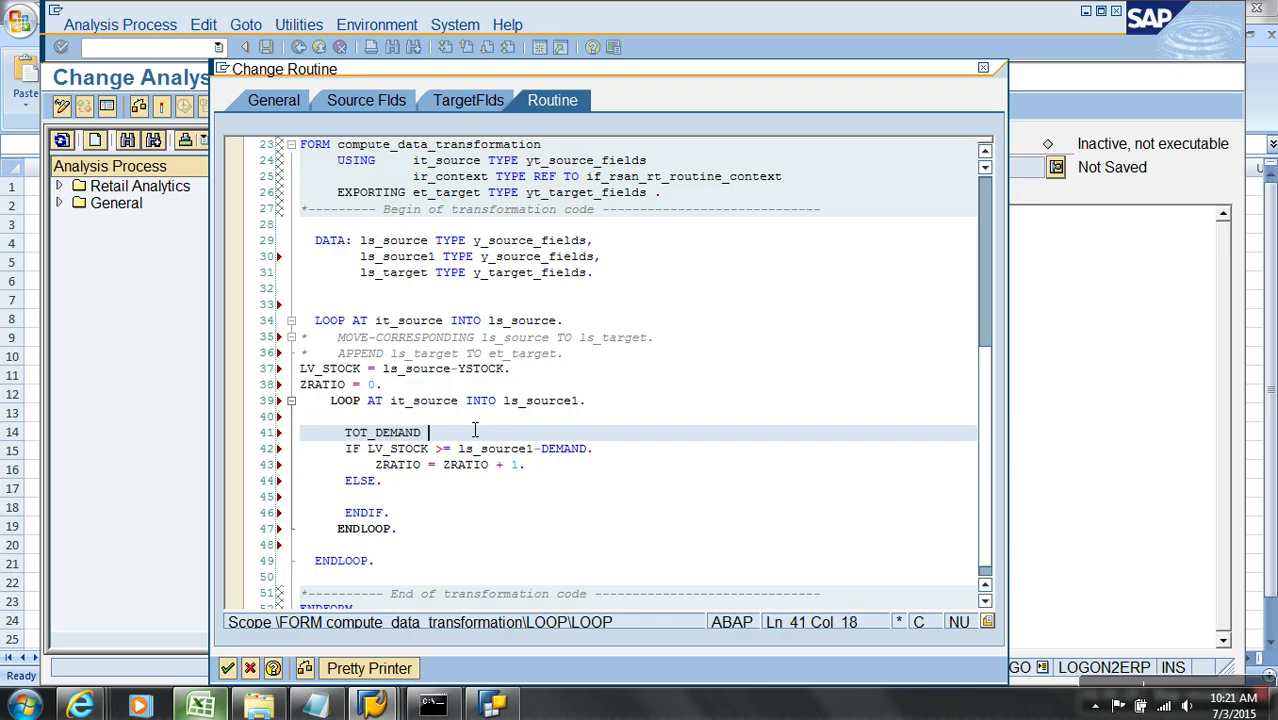
pyautogui.write('OT_DEMAND +')
pyautogui.moveTo(588, 449); pyautogui.dragTo(458, 450)
pyautogui.hotkey('ctrl', 'c')
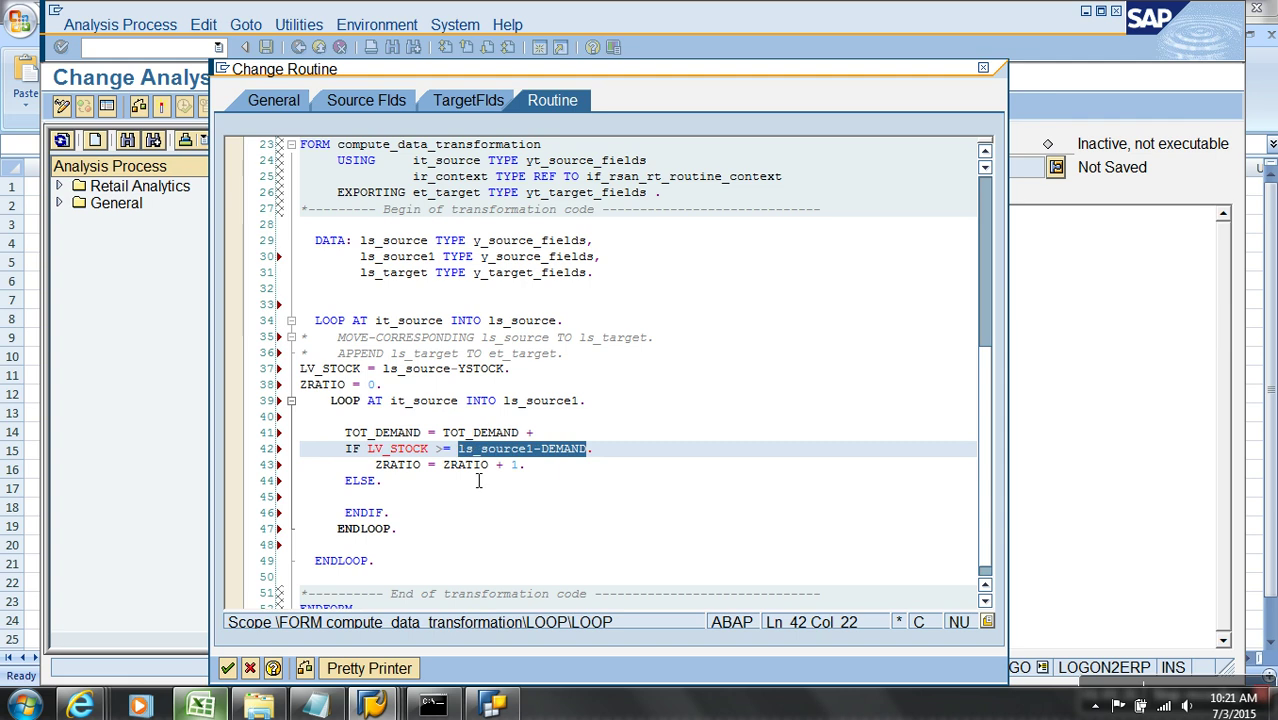
pyautogui.click(545, 434)
pyautogui.hotkey('ctrl', 'v')
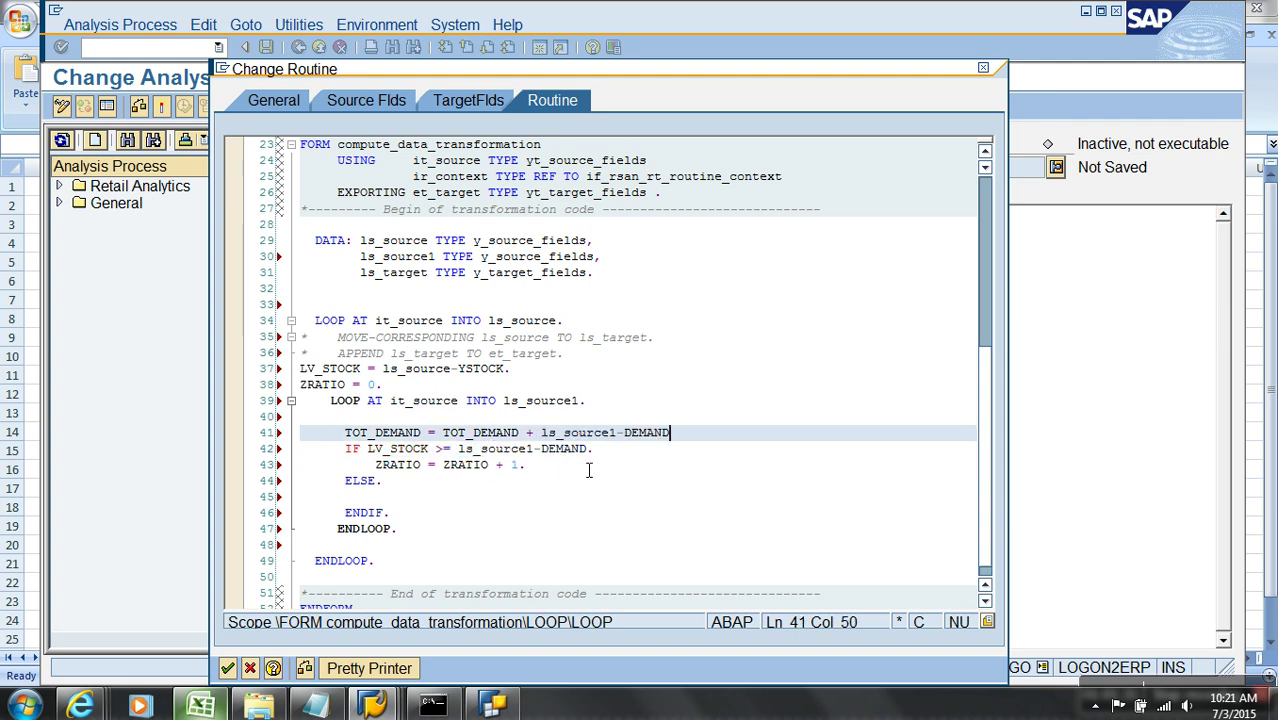
pyautogui.write('.')
# Initialize the total demand with TOT_DEMAND = 0 on a new line below ZRATIO = 0
pyautogui.click(568, 391)
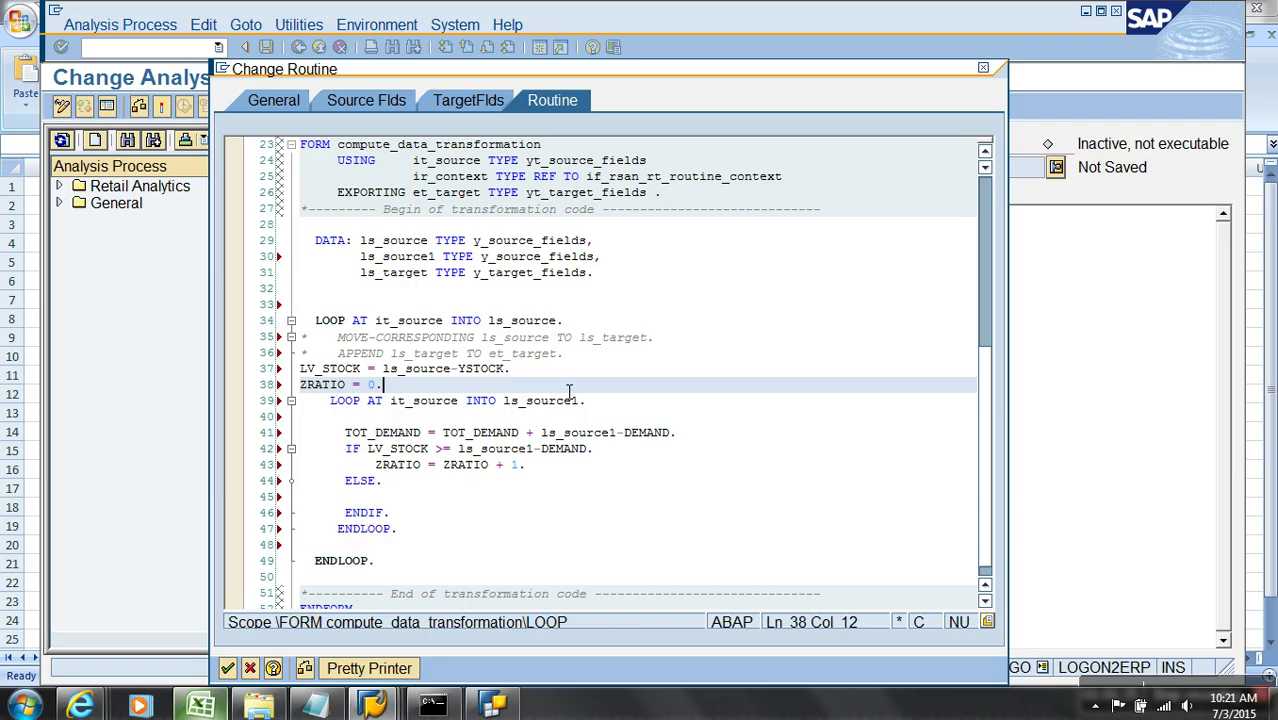
pyautogui.press('Return')
pyautogui.write('TOT_DEMAND = 0')
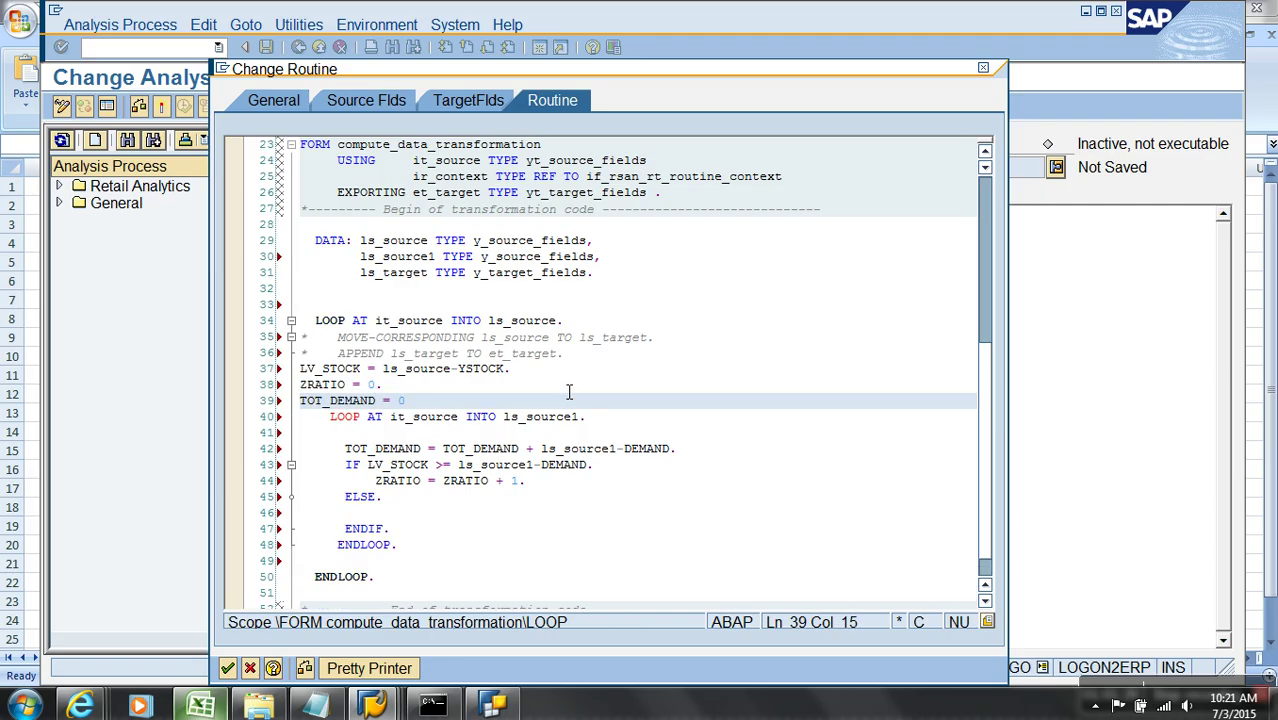
# Close the TOT_DEMAND = 0 statement with a period and change the IF condition to LV_STOCK >= TOT_DEMAND
pyautogui.write('.')
pyautogui.moveTo(421, 449); pyautogui.dragTo(345, 449)
pyautogui.hotkey('ctrl', 'c')
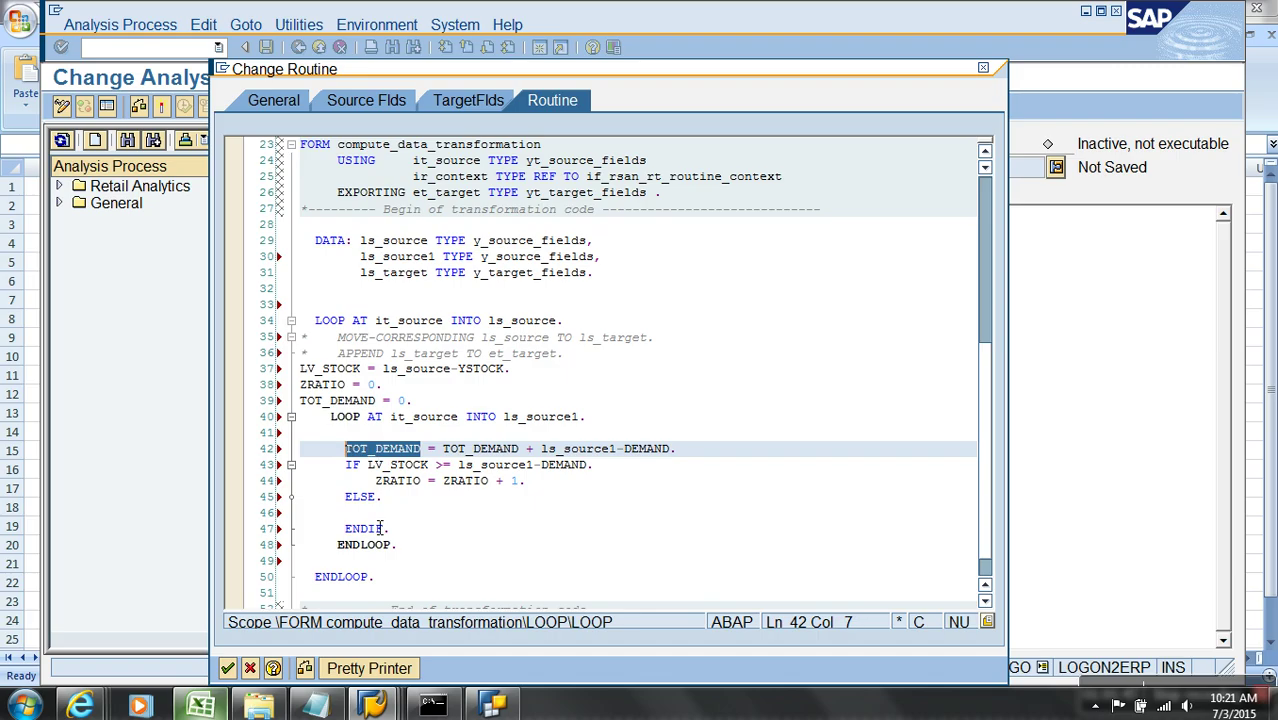
pyautogui.moveTo(592, 467); pyautogui.dragTo(459, 470)
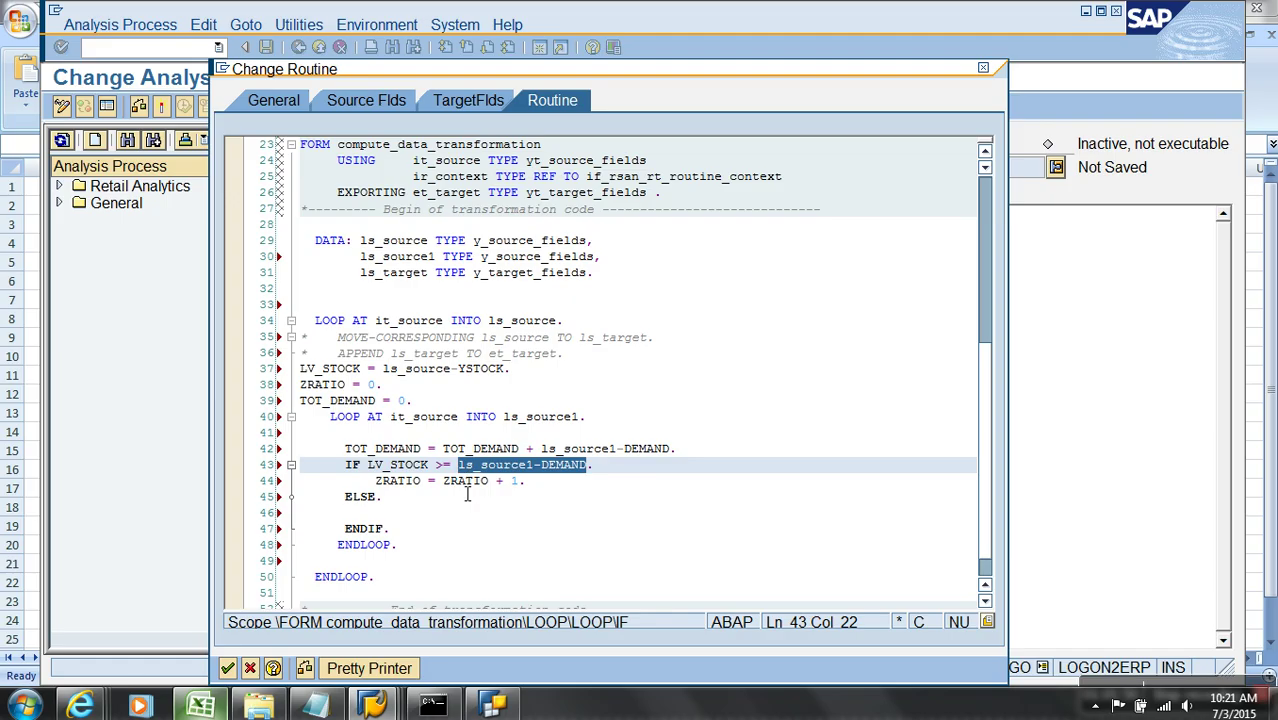
pyautogui.hotkey('ctrl', 'v')
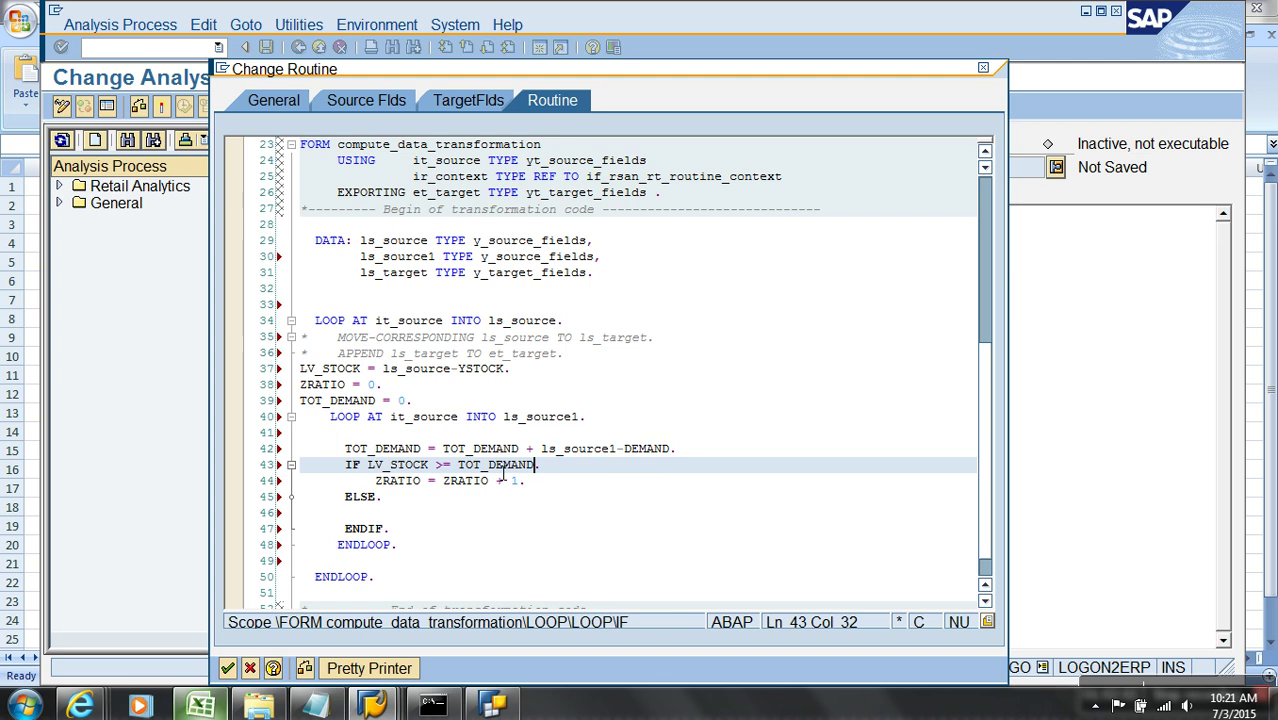
pyautogui.click(435, 514)
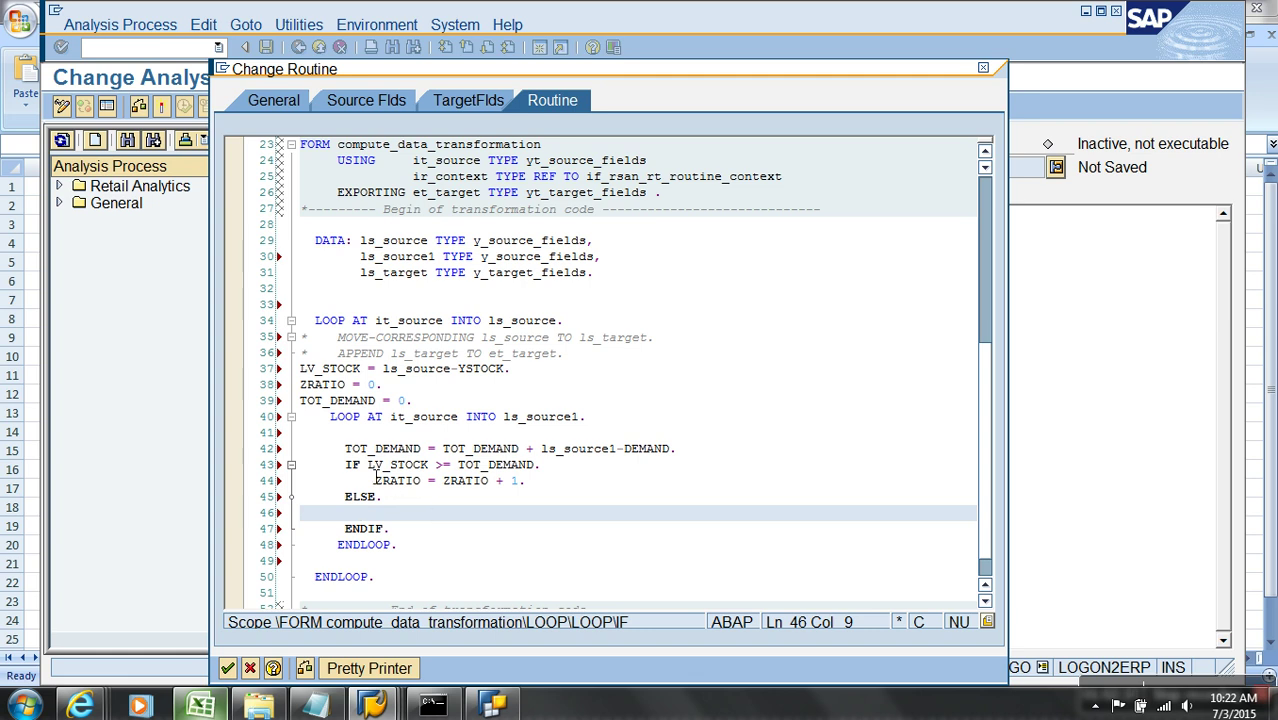
pyautogui.moveTo(368, 466); pyautogui.dragTo(458, 478)
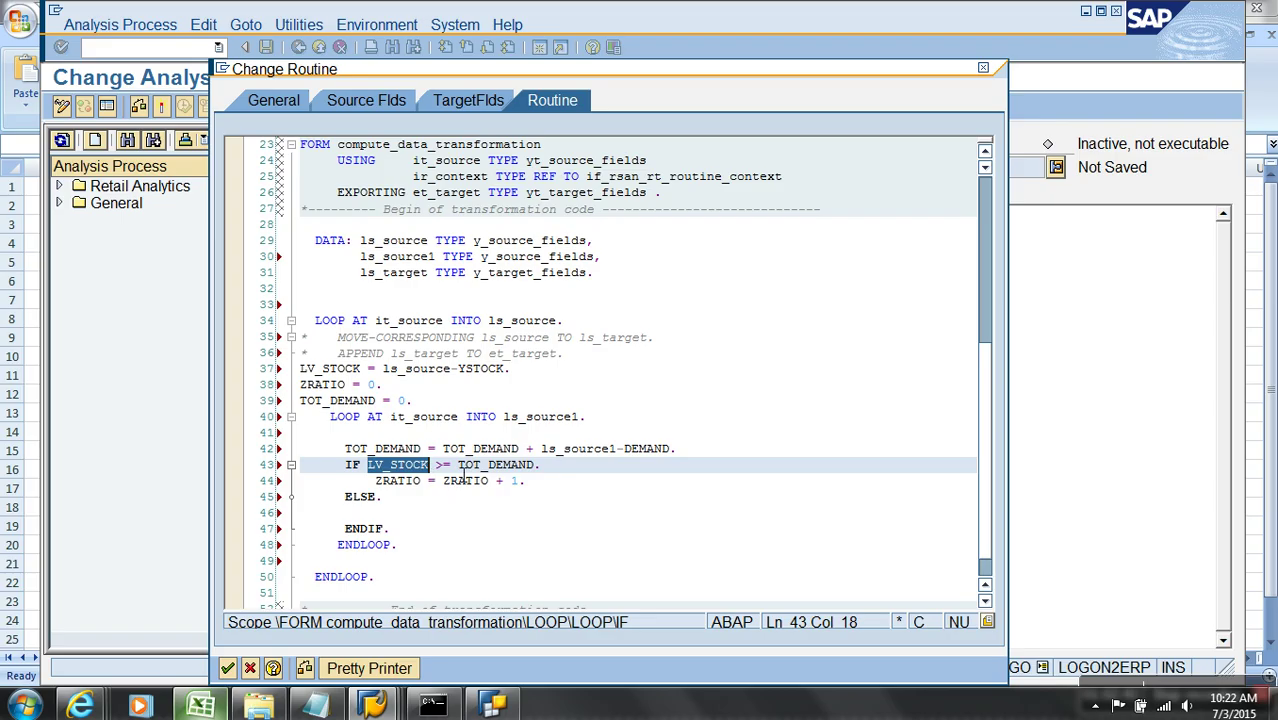
# Add the statement STCKBAL = STCKBAL - ls_source1-DEMAND. below the ZRATIO increment in the IF branch
pyautogui.click(539, 487)
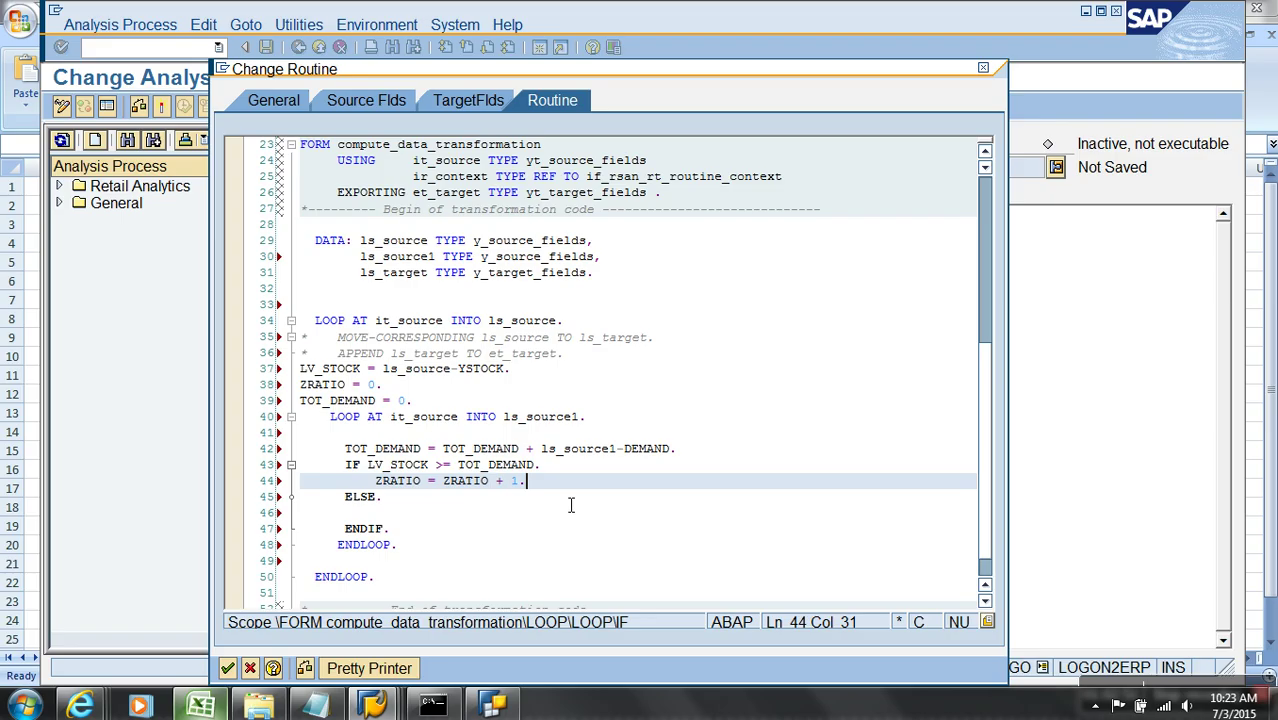
pyautogui.press('Return')
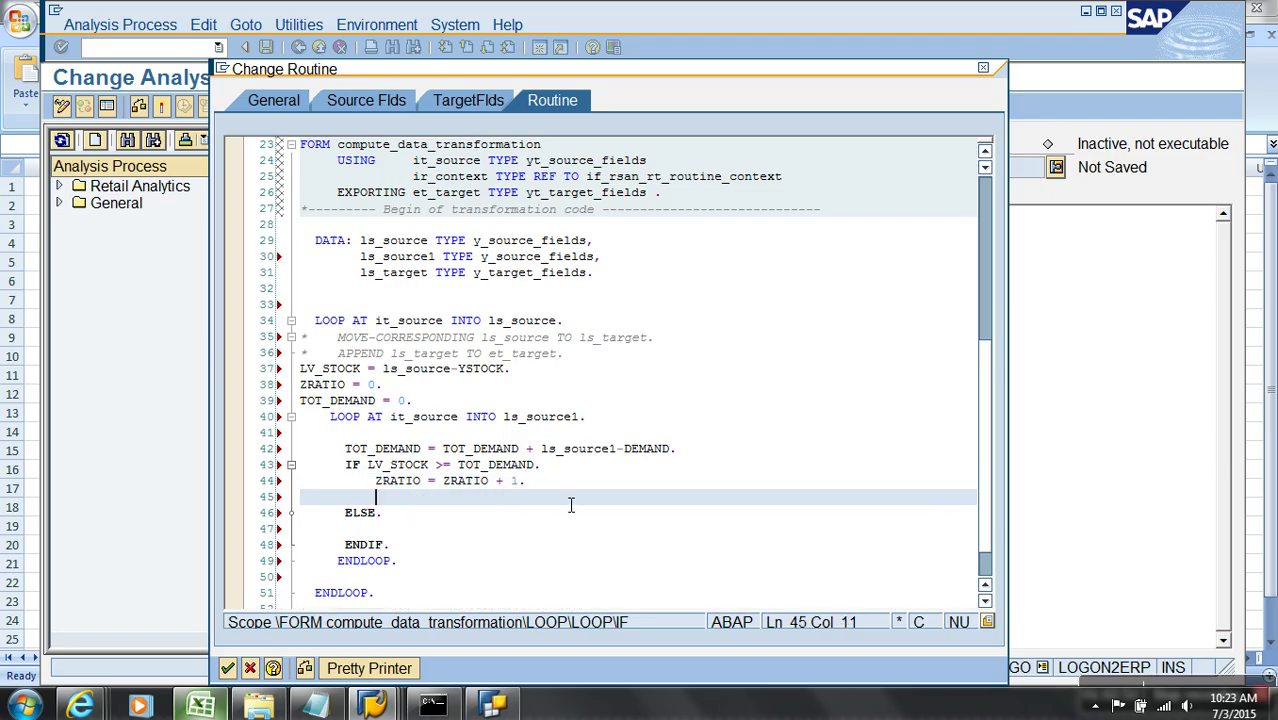
pyautogui.write('STCKBAL = STCKBA')
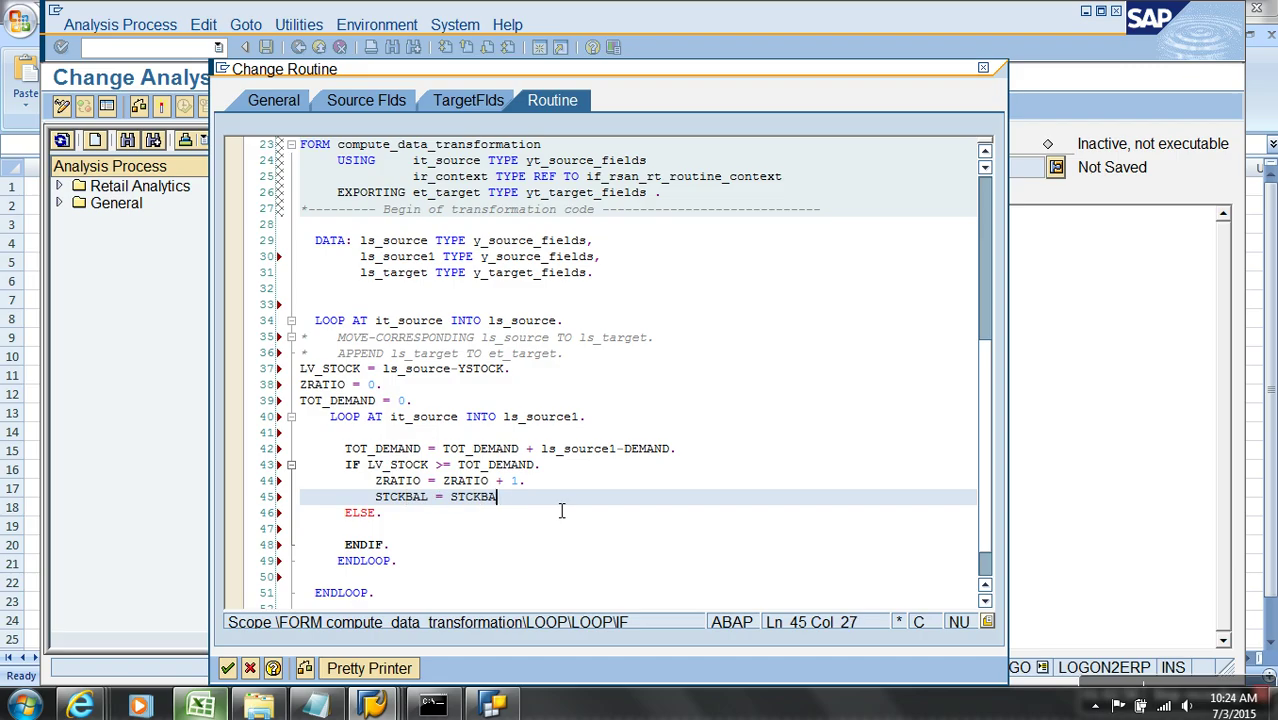
pyautogui.write('L -')
pyautogui.moveTo(541, 450); pyautogui.dragTo(673, 456)
pyautogui.hotkey('ctrl', 'c')
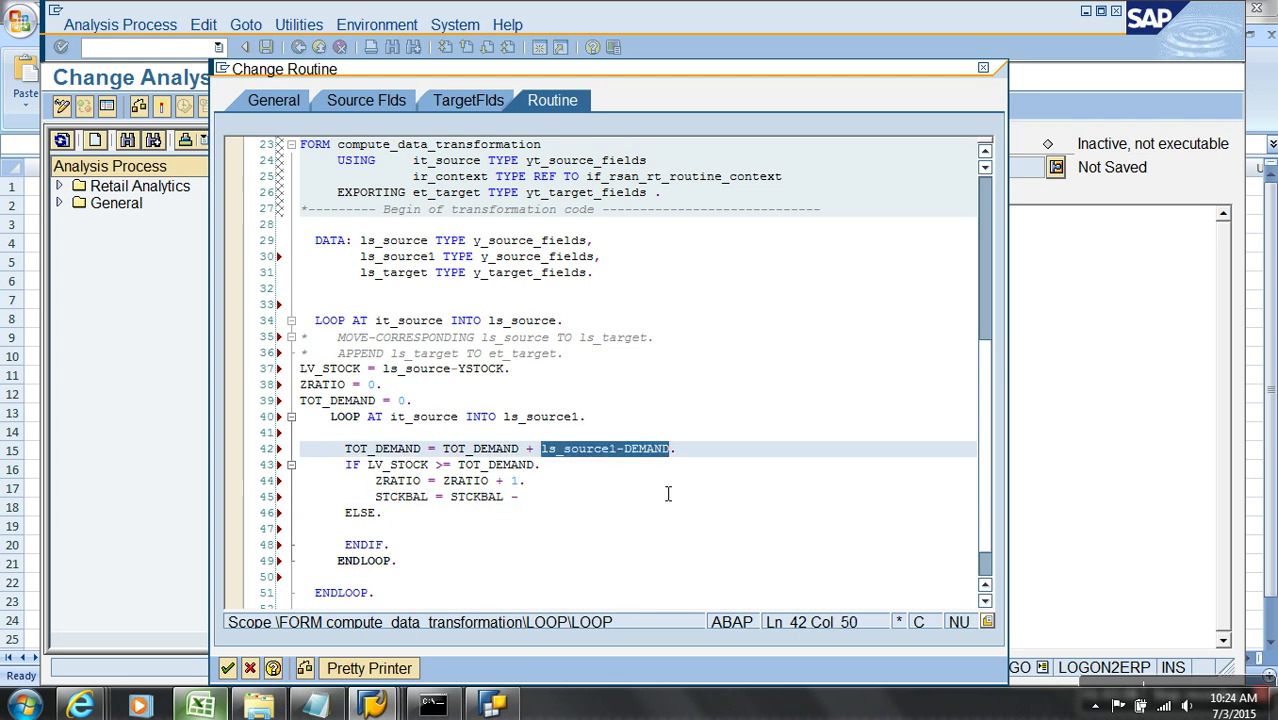
pyautogui.click(531, 502)
pyautogui.hotkey('ctrl', 'v')
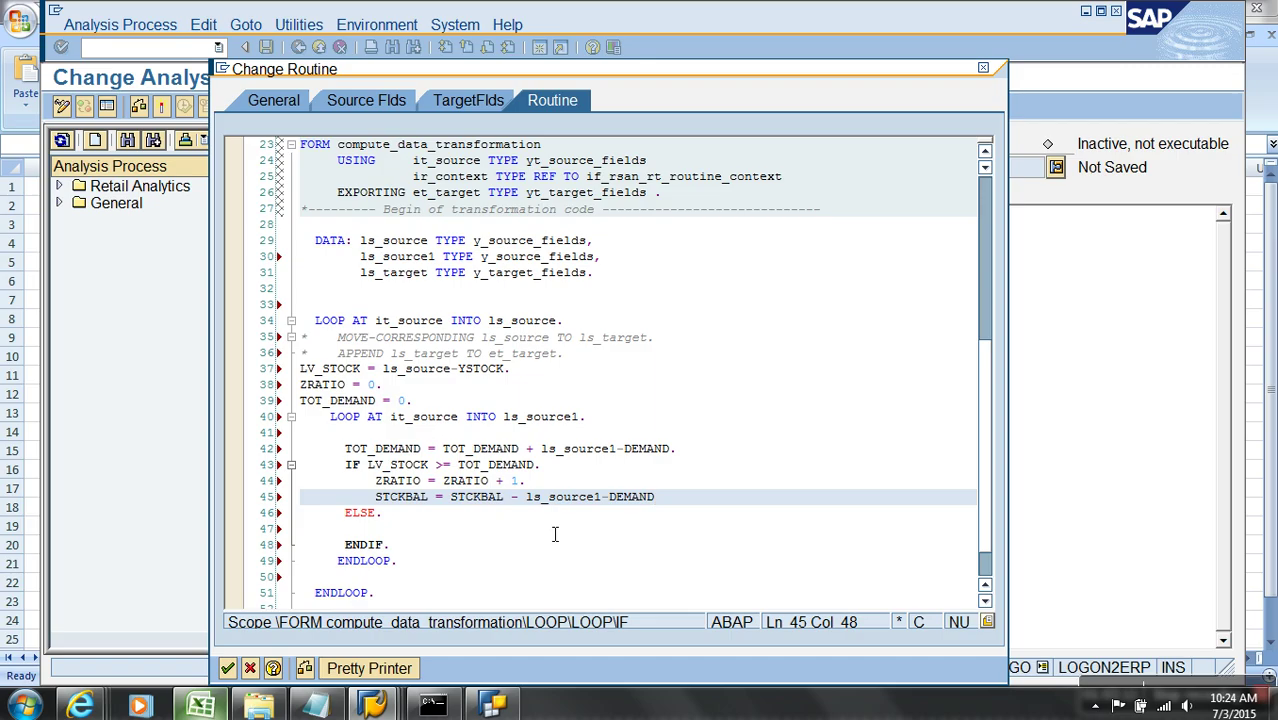
pyautogui.write('.')
# Initialize the balance variable with STCKBAL = 0. on a new line before the inner loop
pyautogui.click(416, 404)
pyautogui.press('Return')
pyautogui.write('ST')
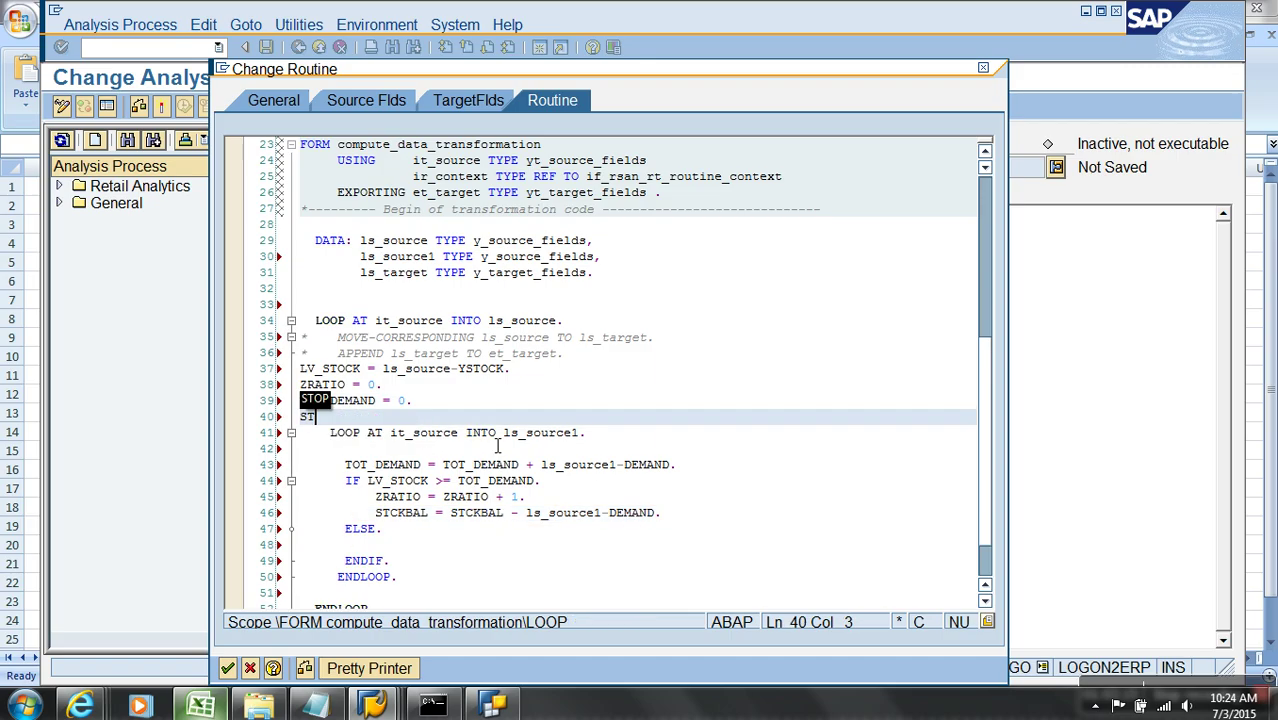
pyautogui.write('CKBAL;')
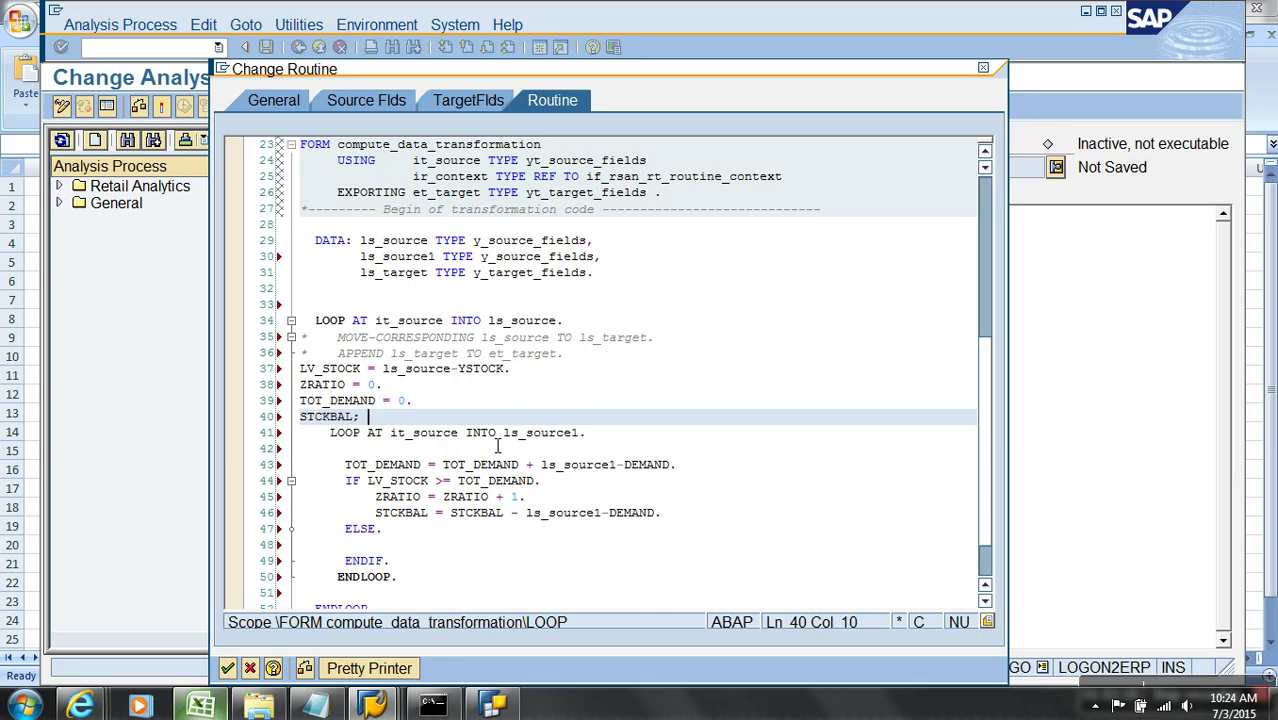
pyautogui.press('BackSpace')
pyautogui.write('= 0.')
pyautogui.click(594, 536)
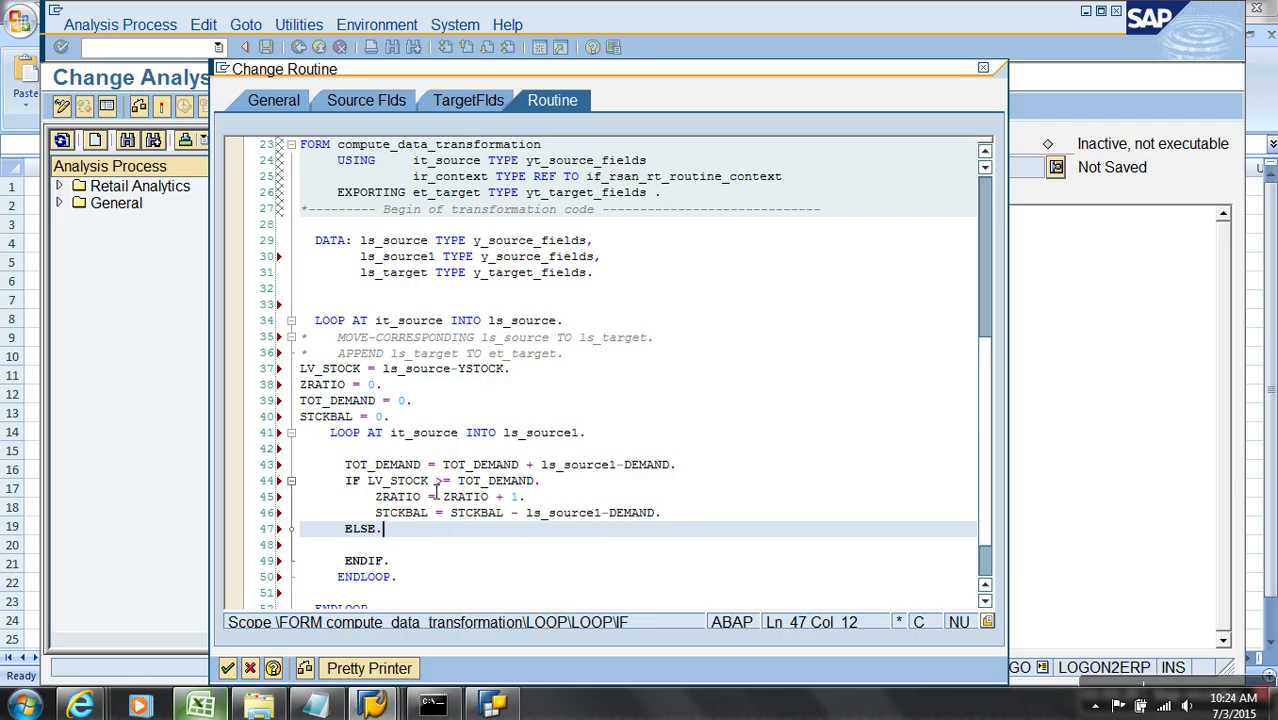
# Start the statement LEFTBAL = LV_STOCK - on the empty line of the ELSE branch
pyautogui.moveTo(428, 482); pyautogui.dragTo(368, 488)
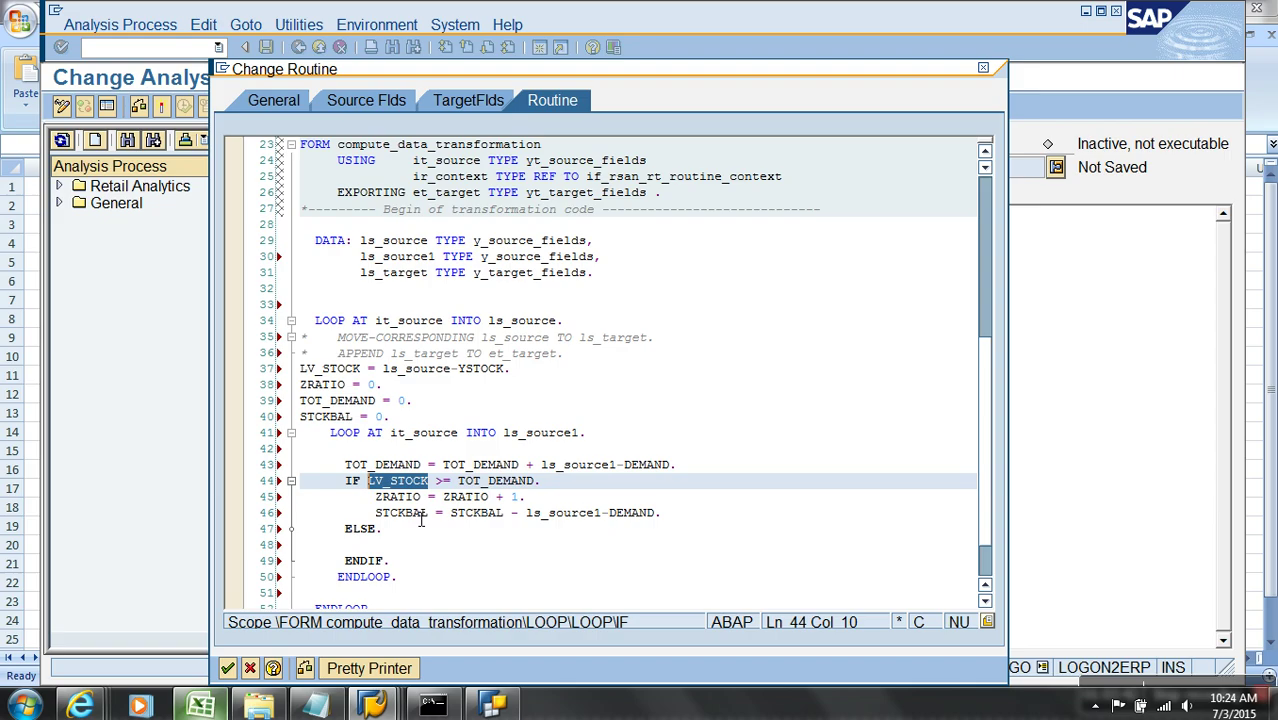
pyautogui.moveTo(429, 515); pyautogui.dragTo(377, 520)
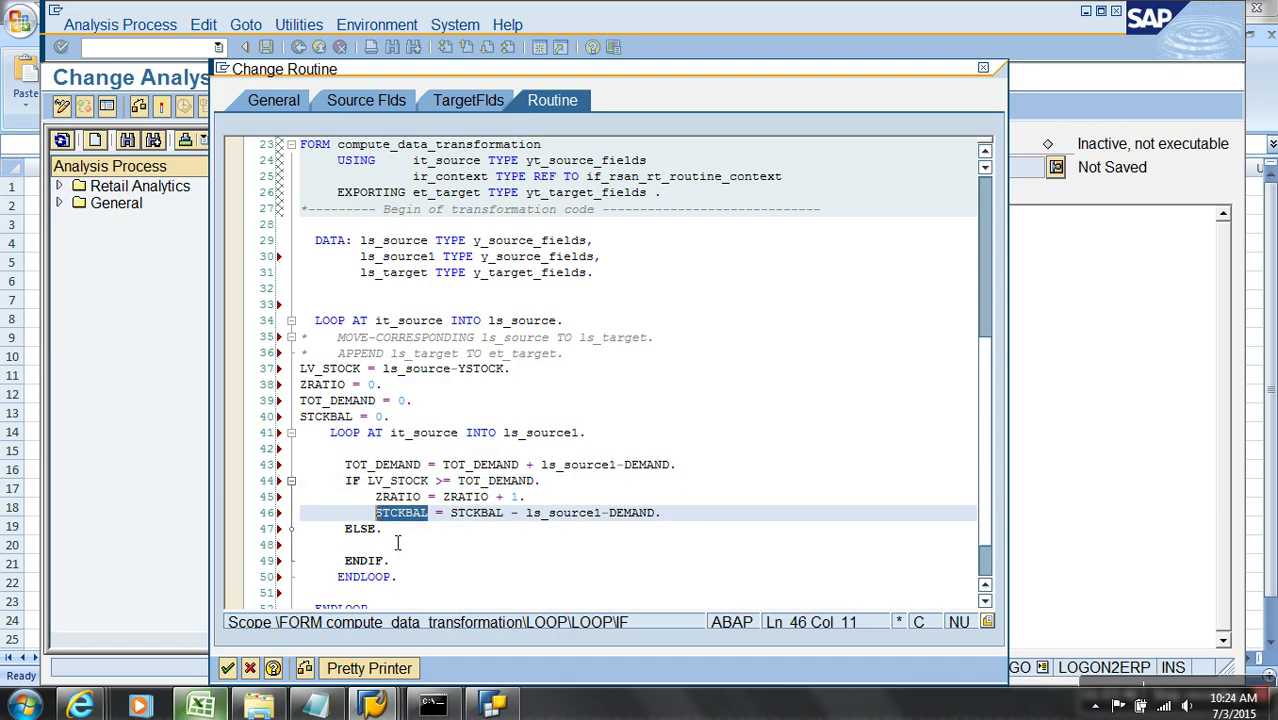
pyautogui.click(396, 546)
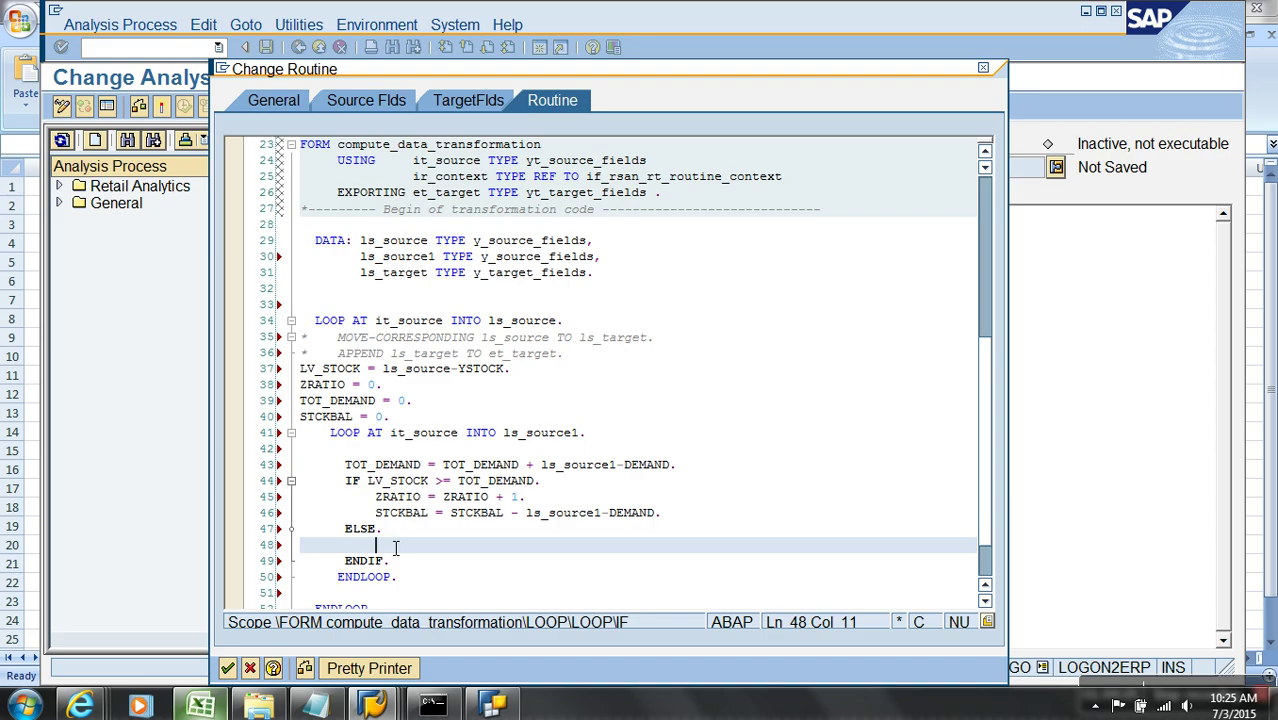
pyautogui.write('LEFTBAL =')
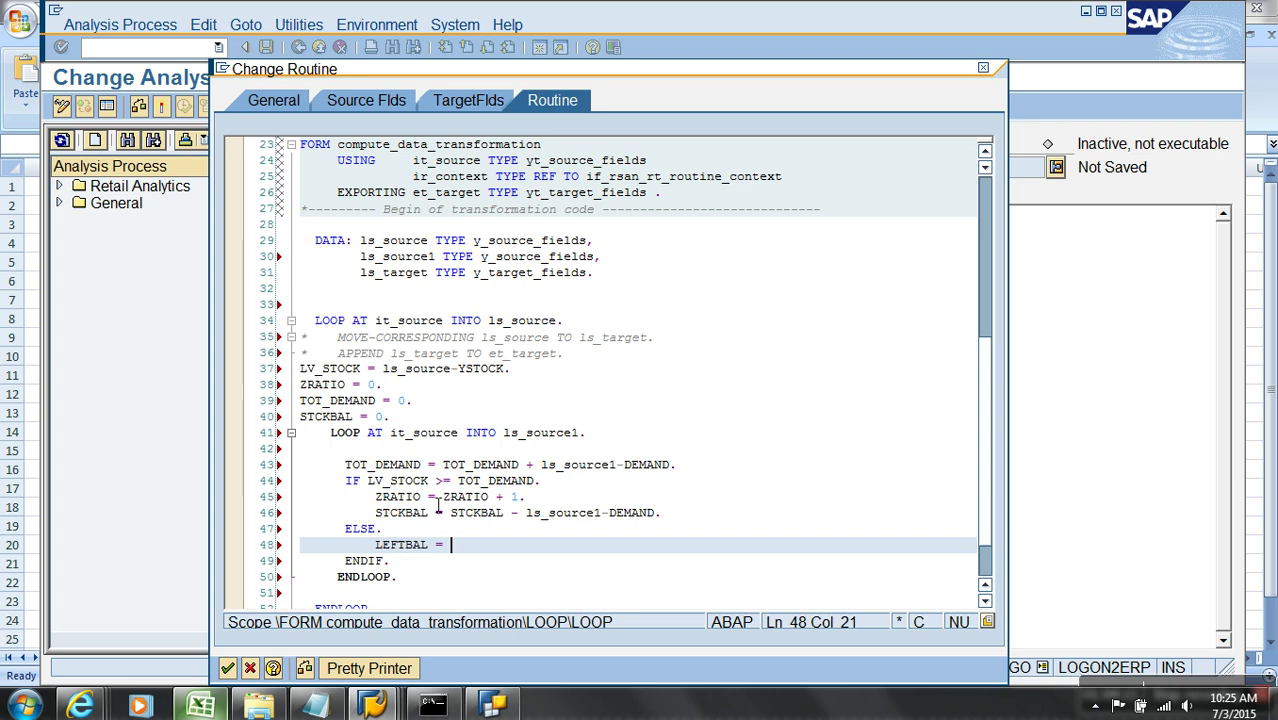
pyautogui.moveTo(429, 482); pyautogui.dragTo(368, 486)
pyautogui.hotkey('ctrl', 'c')
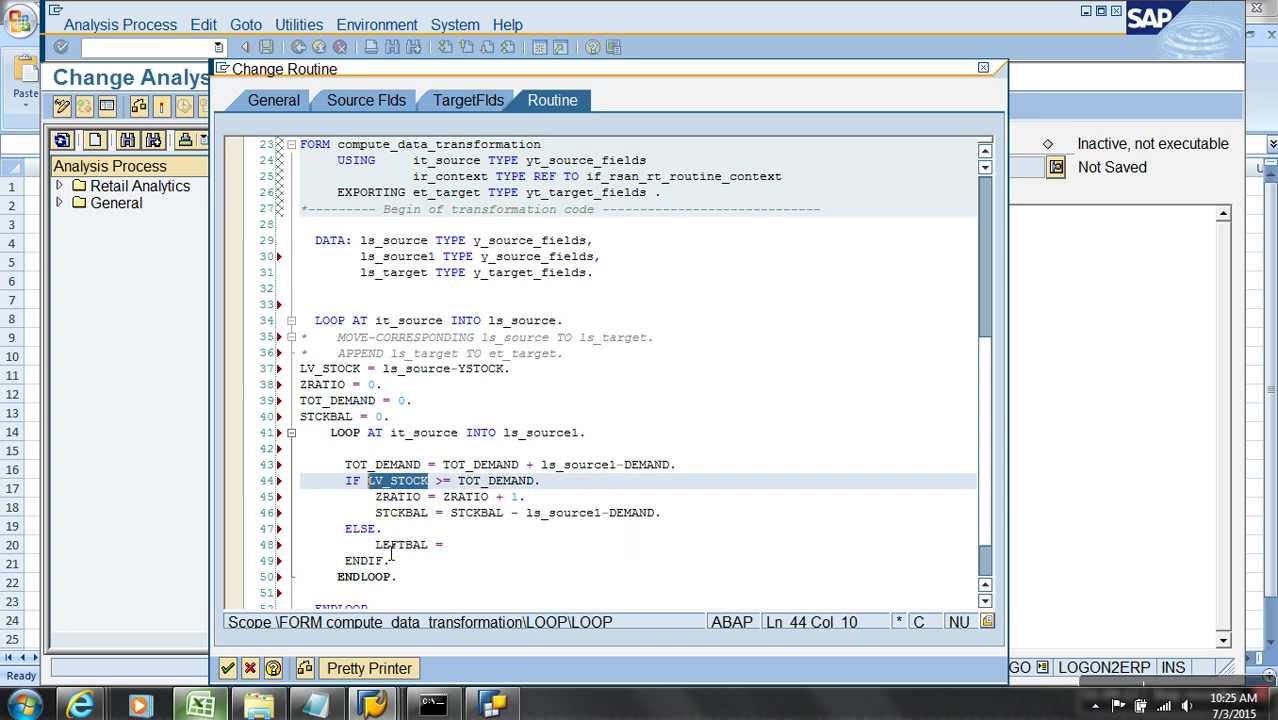
pyautogui.click(489, 554)
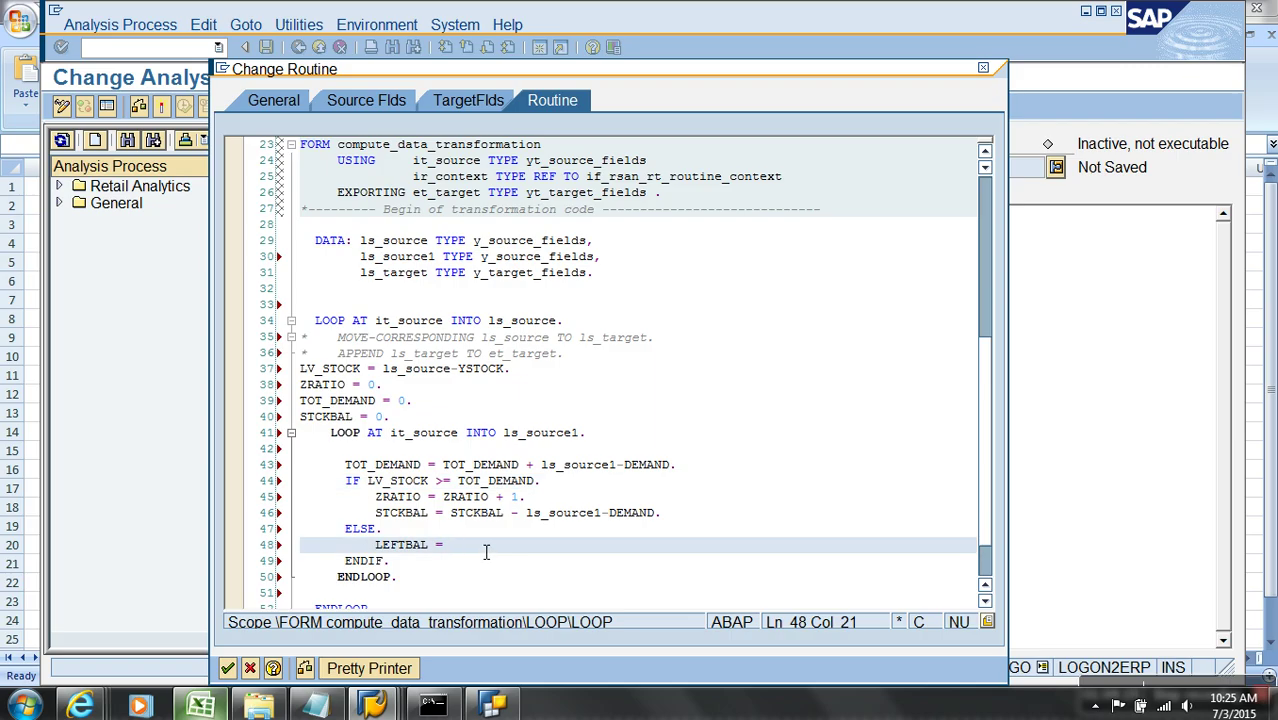
pyautogui.hotkey('ctrl', 'v')
pyautogui.write('-')
# Rewrite the balance statement in the IF branch as STCKUSED = STCKUSED + ls_source1-DEMAND
pyautogui.moveTo(437, 521); pyautogui.dragTo(380, 527)
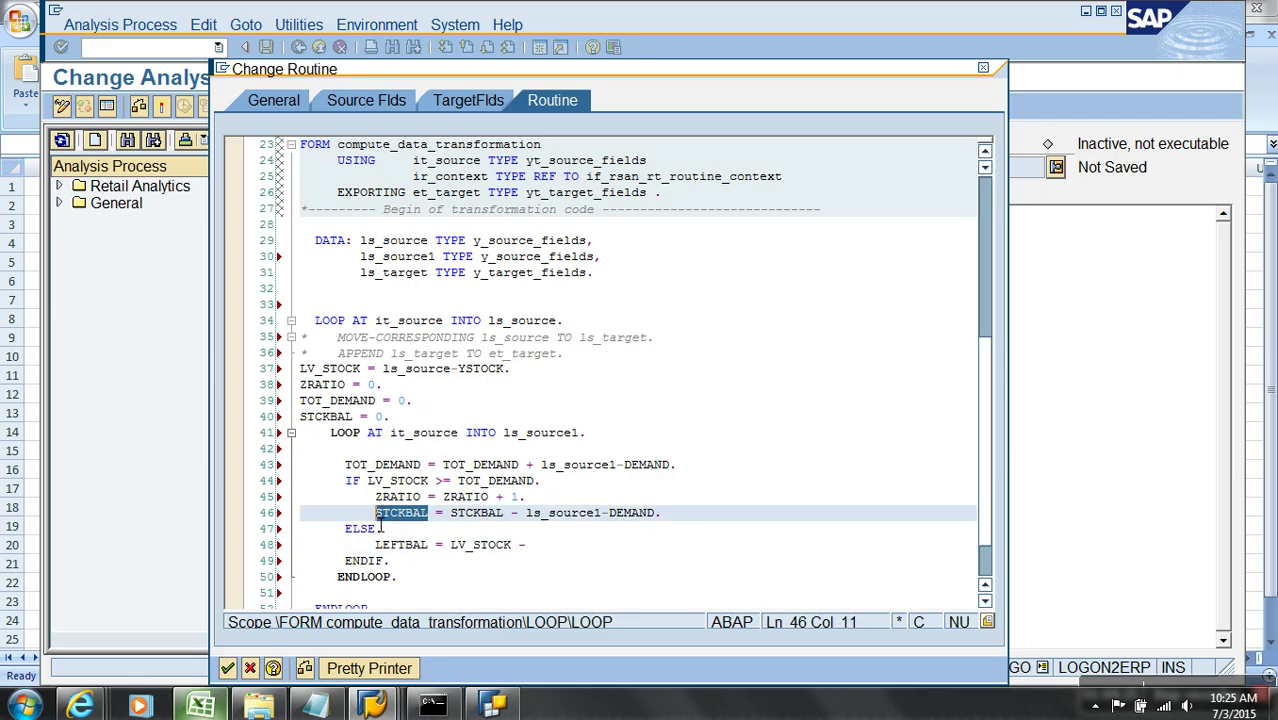
pyautogui.click(522, 516)
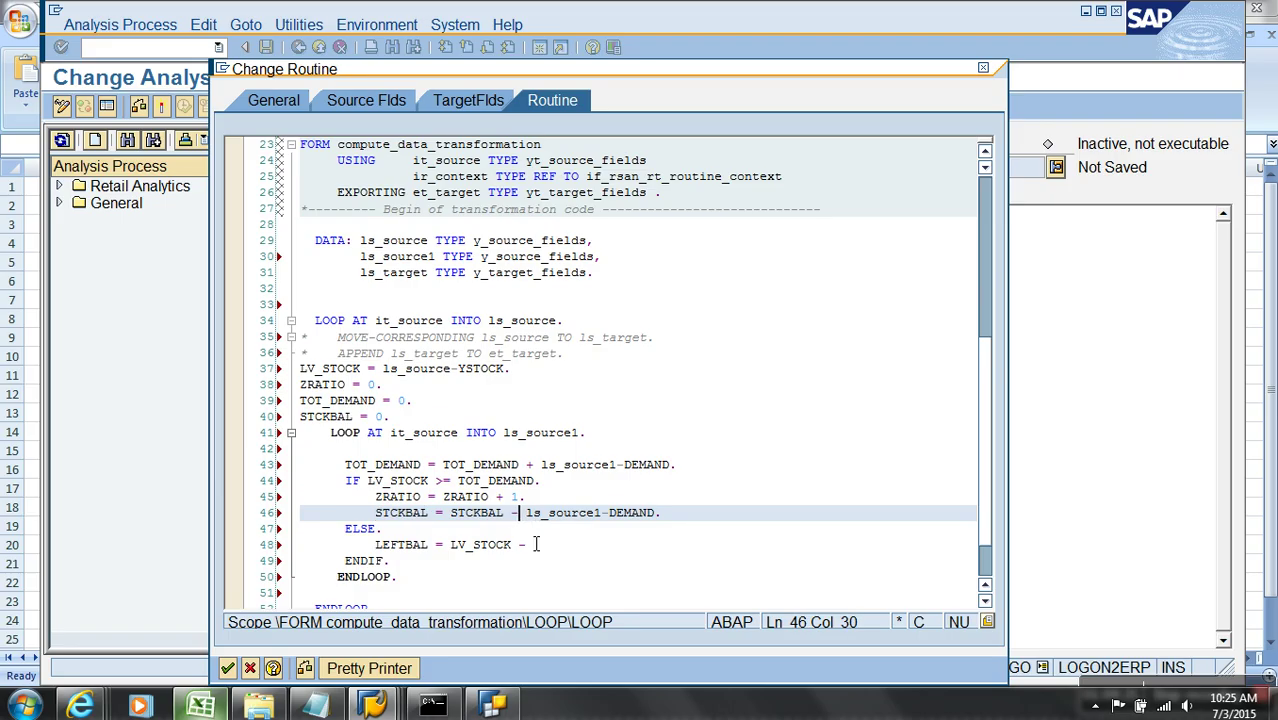
pyautogui.press('BackSpace')
pyautogui.write('+')
pyautogui.click(429, 513)
pyautogui.press('BackSpace')
pyautogui.press('BackSpace')
pyautogui.press('BackSpace')
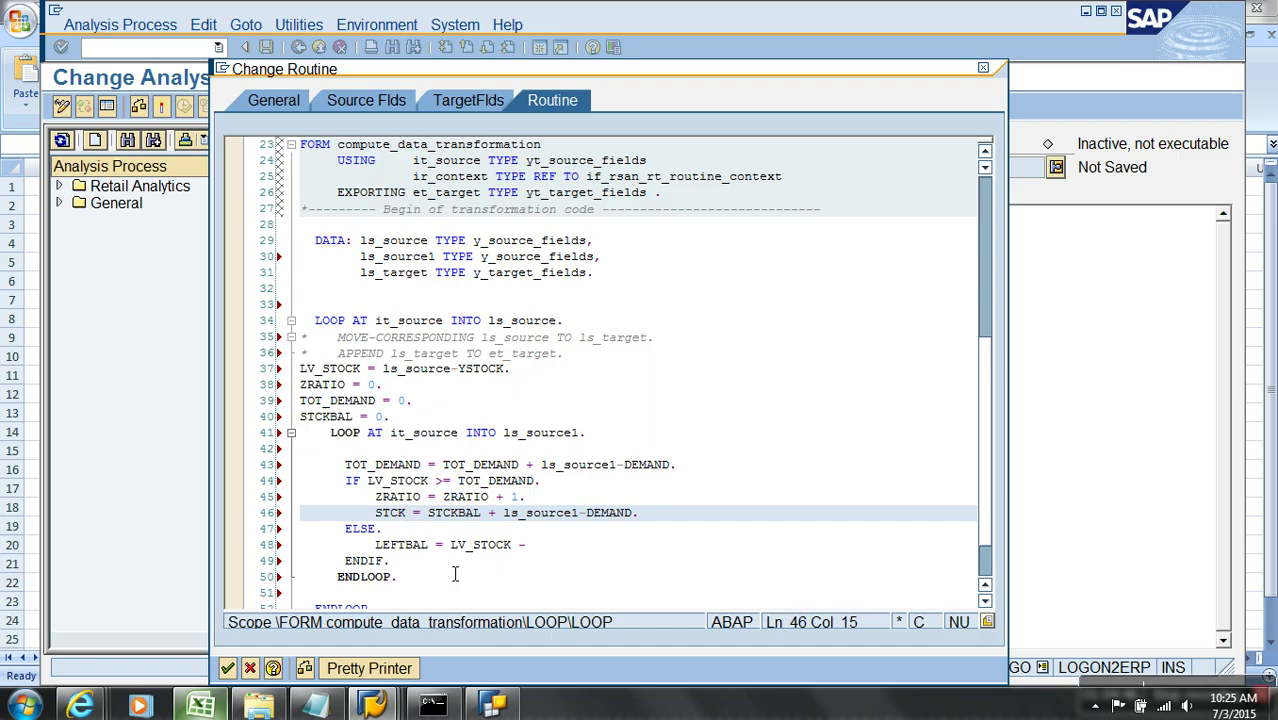
pyautogui.write('USED')
pyautogui.click(513, 513)
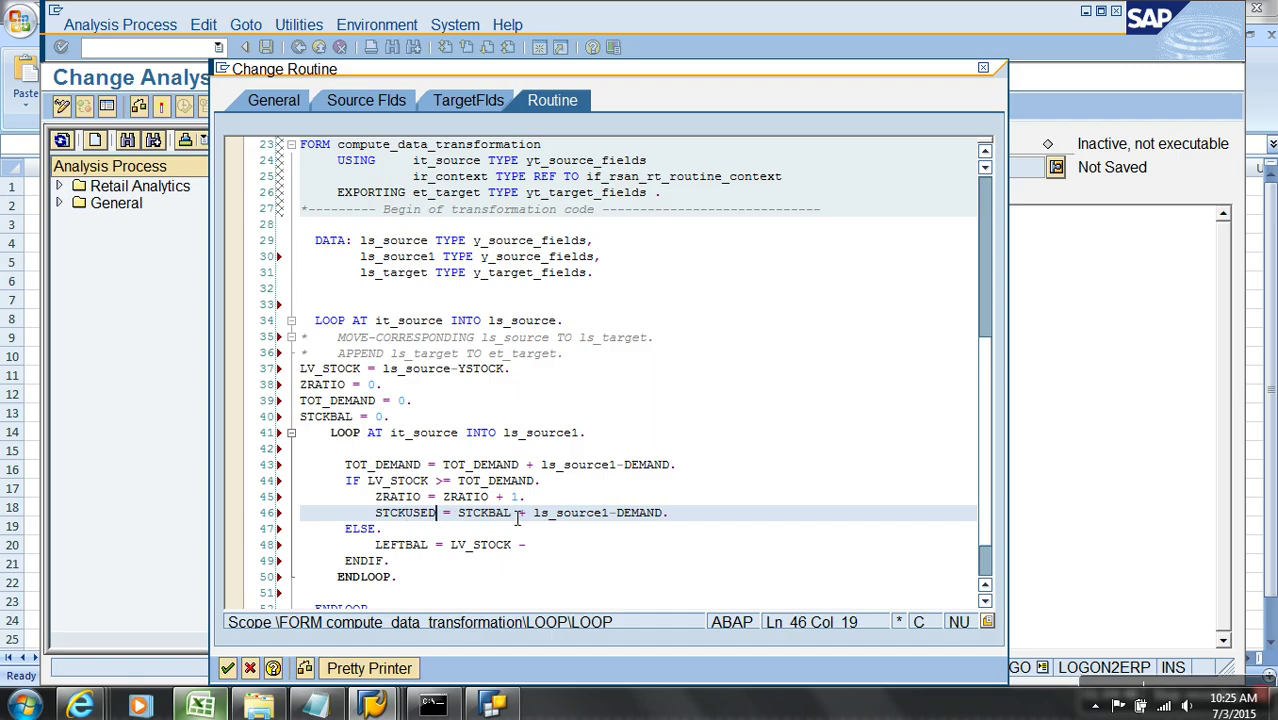
pyautogui.press('BackSpace')
pyautogui.press('BackSpace')
pyautogui.press('BackSpace')
pyautogui.write('USED')
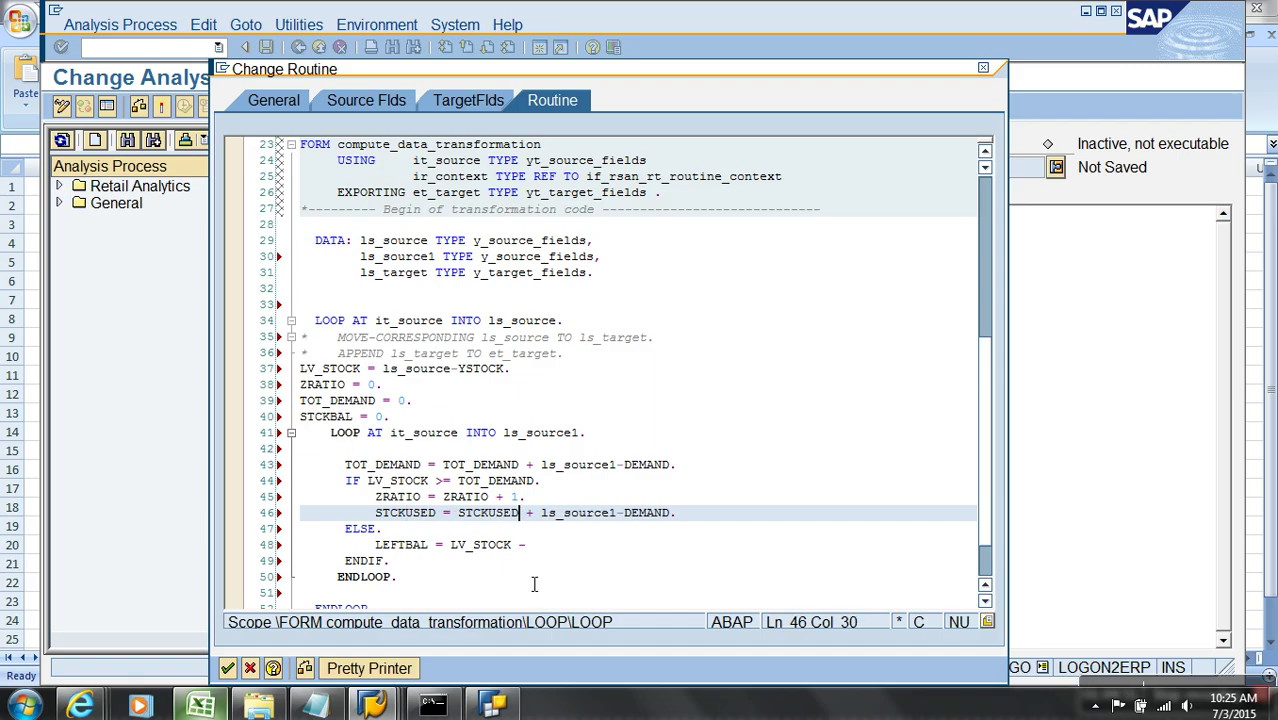
# Rename the STCKBAL variable to STCKUSED in its initialization line before the inner loop
pyautogui.click(355, 418)
pyautogui.press('BackSpace')
pyautogui.press('BackSpace')
pyautogui.press('BackSpace')
pyautogui.write('USE')
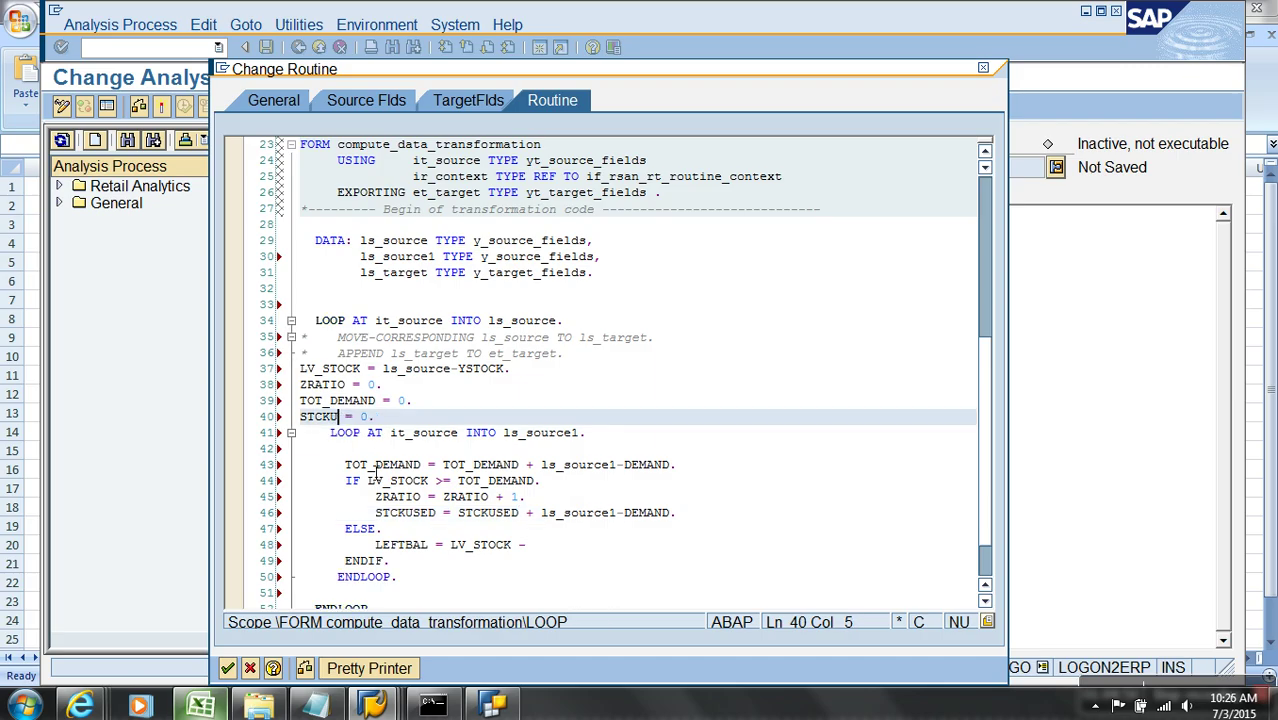
pyautogui.write('D')
# Complete the ELSE statement as LEFTBAL = LV_STOCK - STCKUSED. and add an empty line below it
pyautogui.click(437, 482)
pyautogui.click(533, 512)
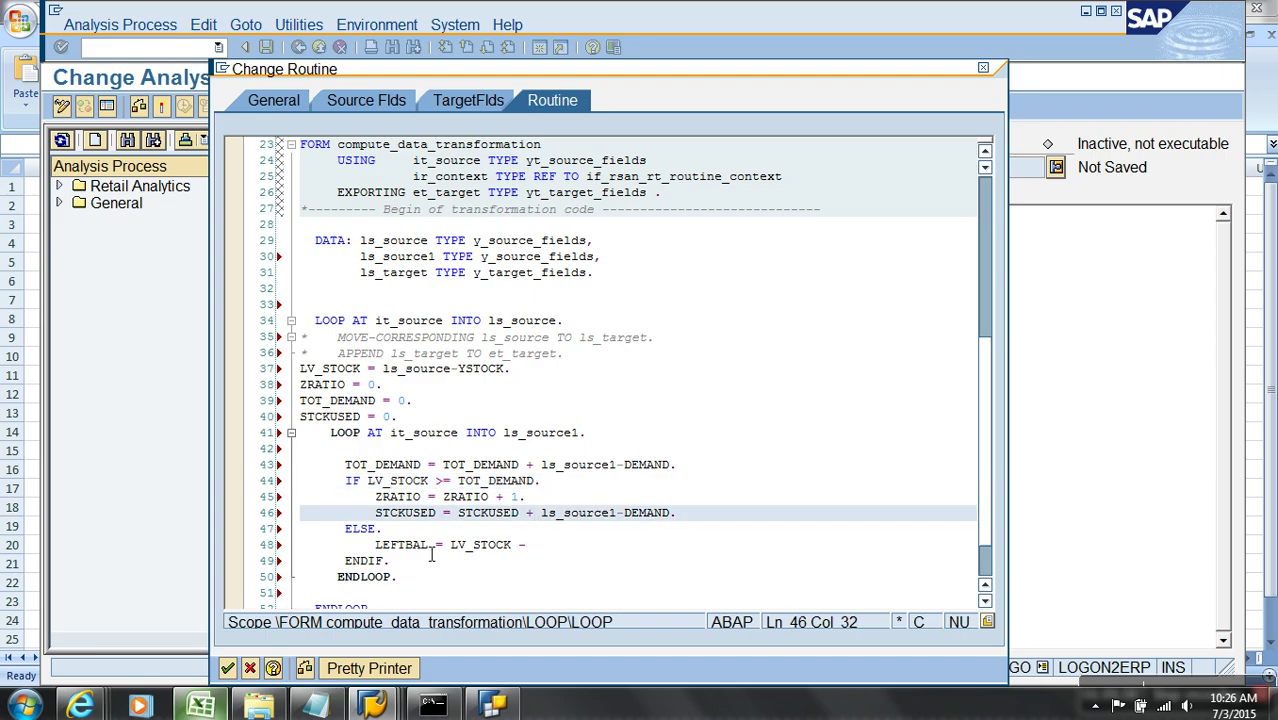
pyautogui.click(435, 550)
pyautogui.click(545, 550)
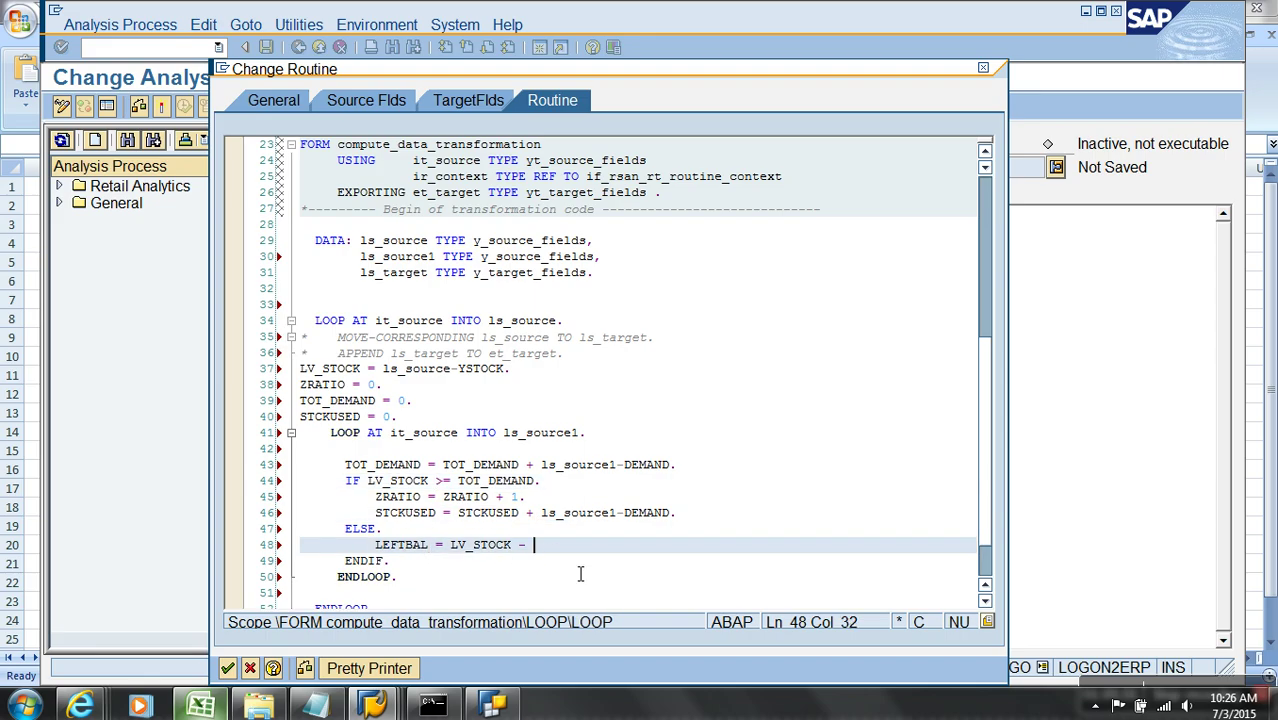
pyautogui.write('STCKUSED.')
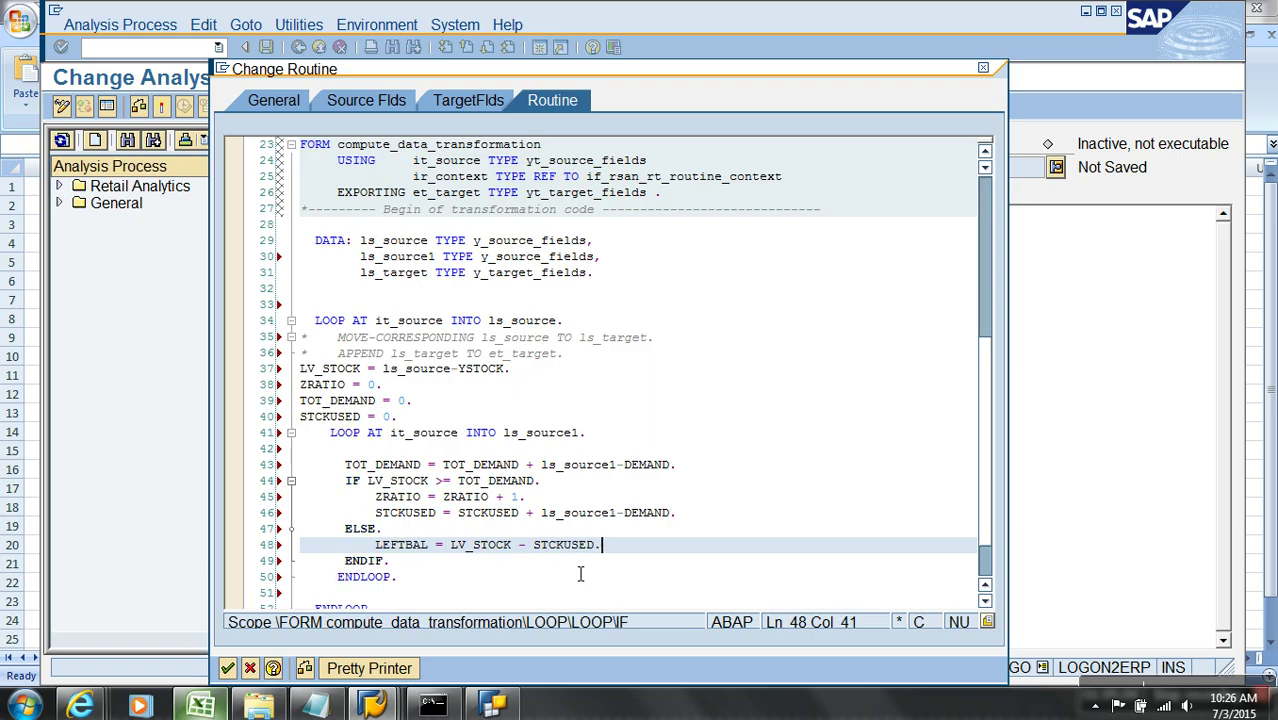
pyautogui.press('Return')
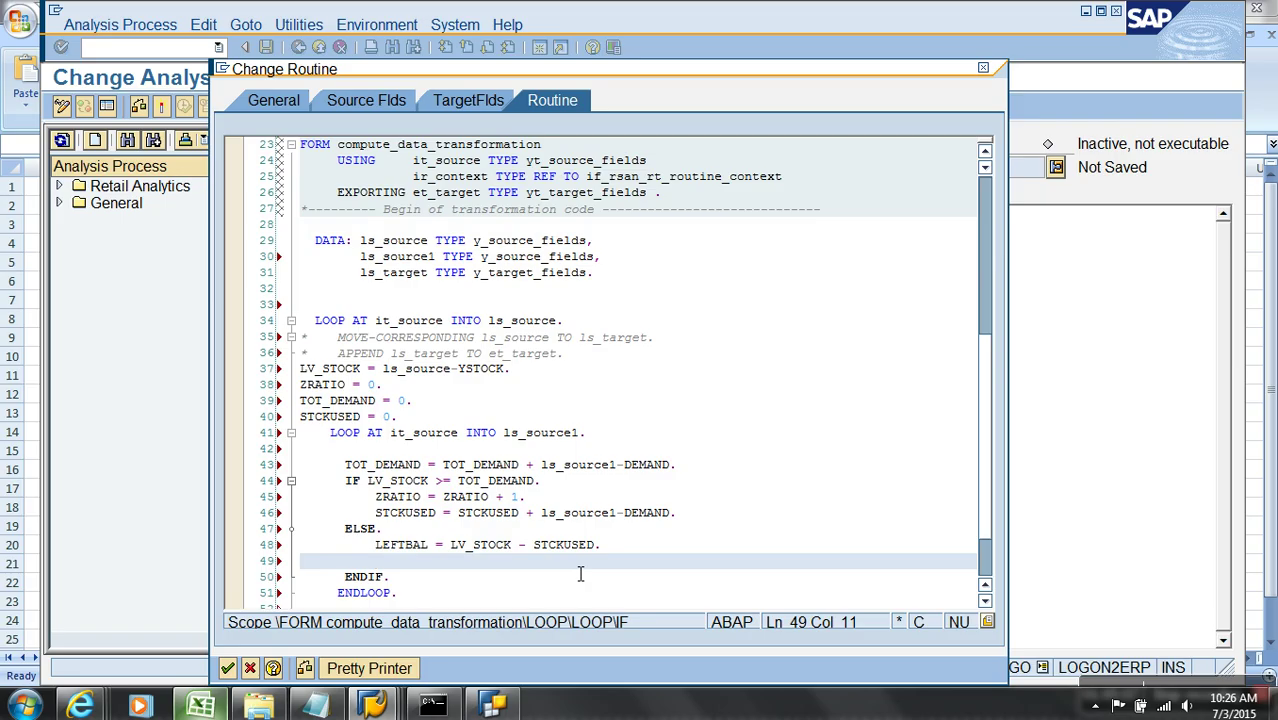
# Add the initialization LEFTBAL = 0. below the STCKUSED initialization
pyautogui.click(439, 420)
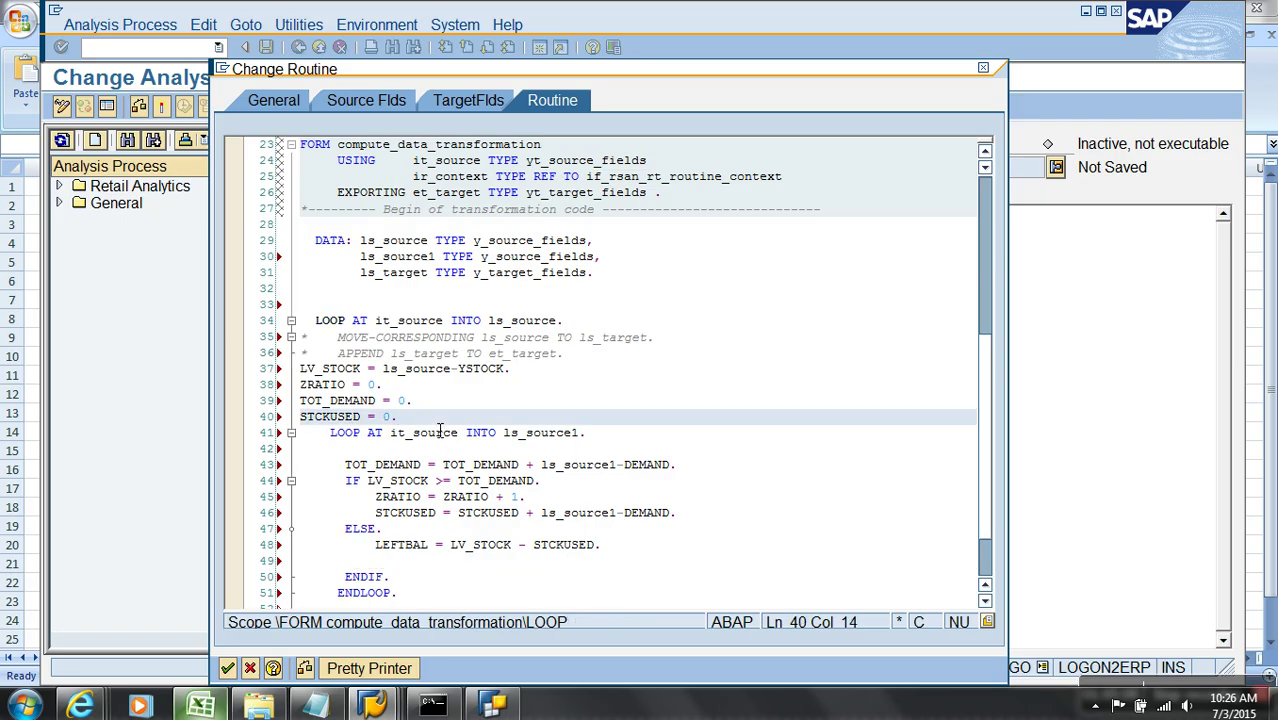
pyautogui.press('Return')
pyautogui.write('LEFT')
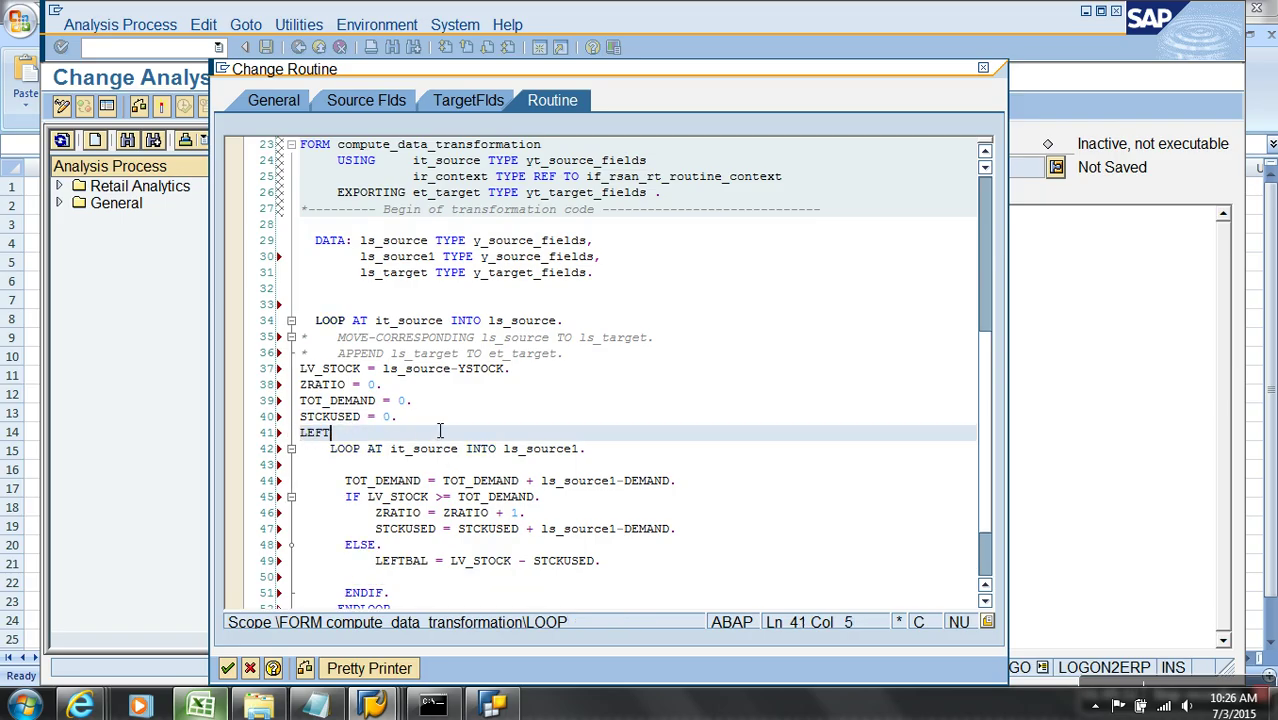
pyautogui.write('BAL = 0')
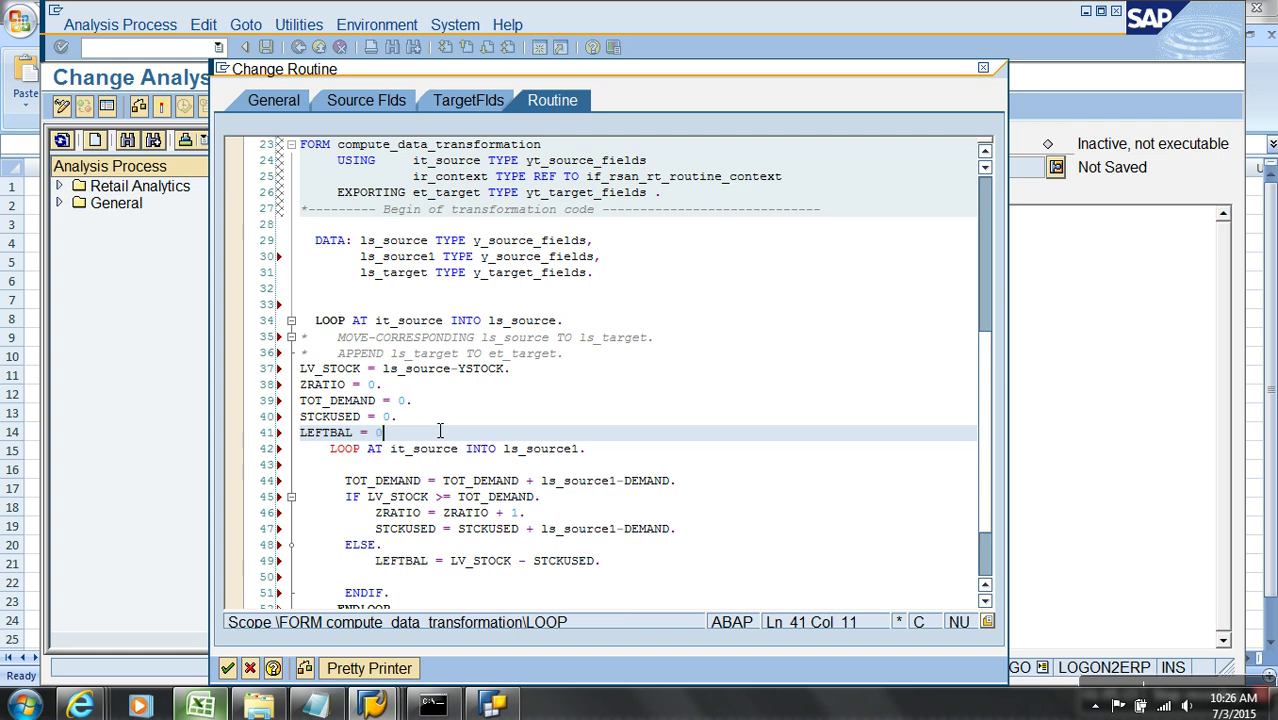
pyautogui.write('.')
# Begin a ZDAYS = assignment on the empty line below the LEFTBAL statement in the ELSE branch
pyautogui.click(404, 577)
pyautogui.scroll(-2, 405, 570)
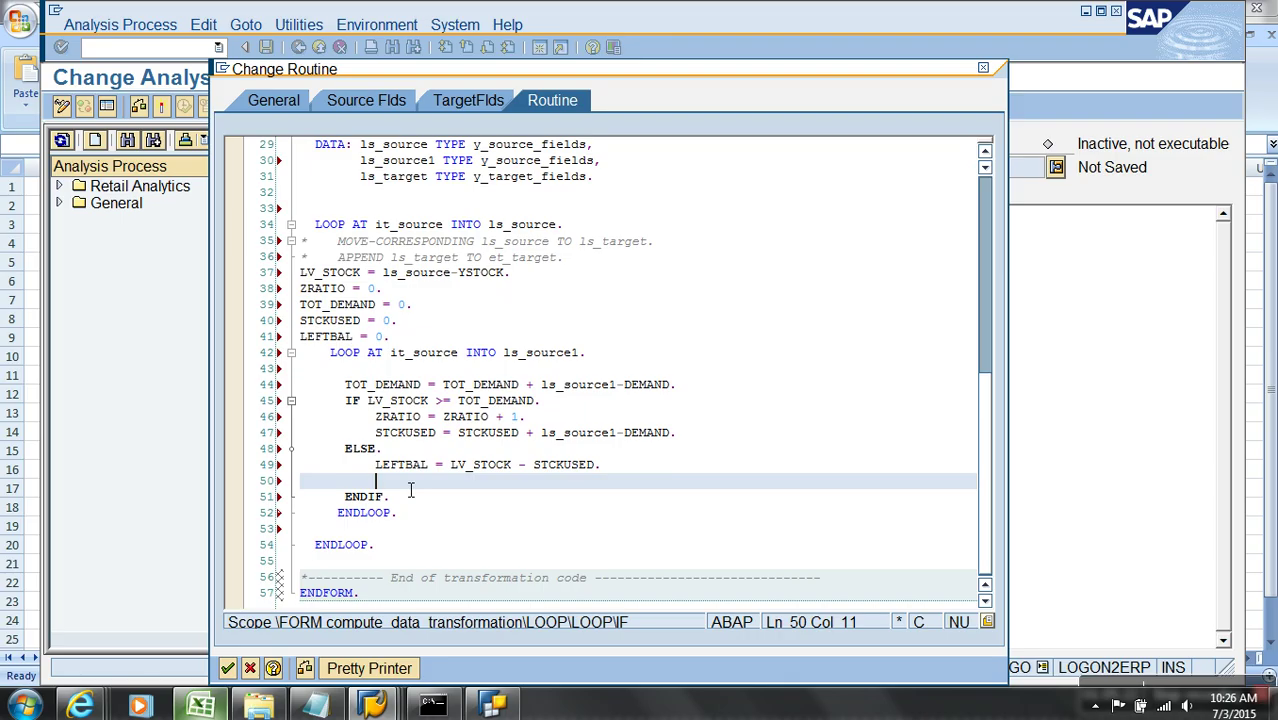
pyautogui.write('ZDECIMAL')
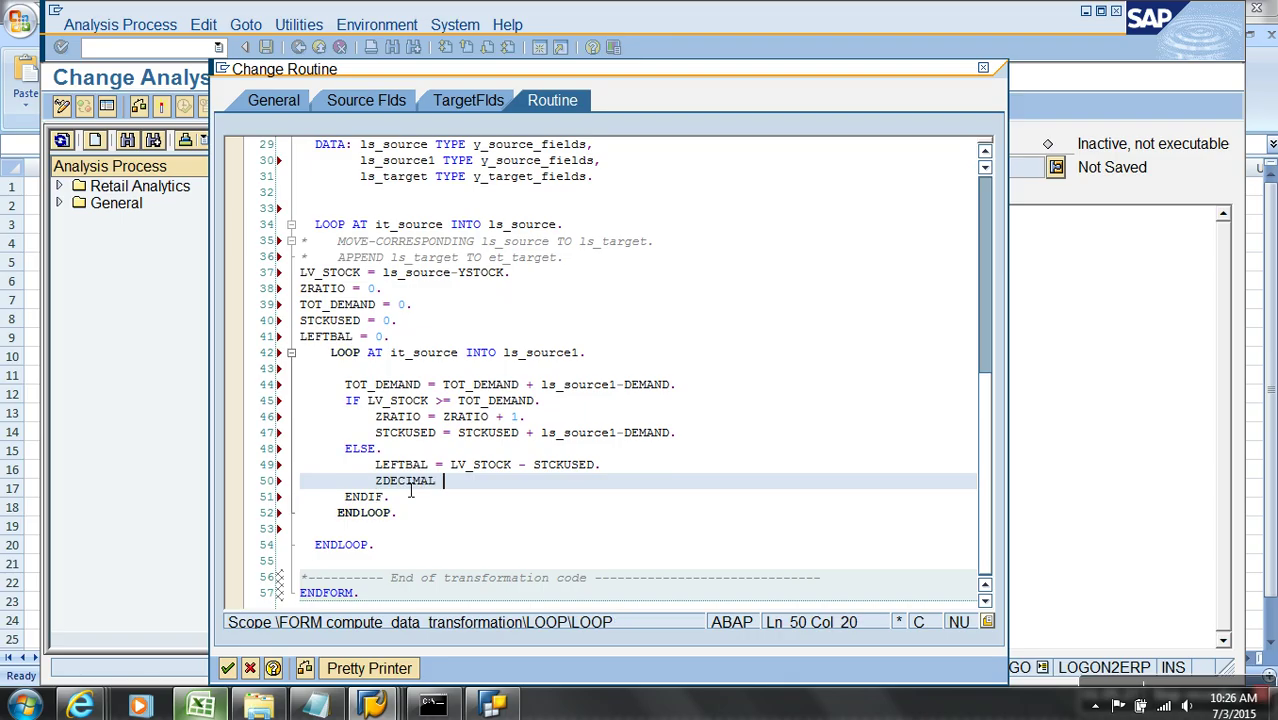
pyautogui.press('BackSpace')
pyautogui.press('BackSpace')
pyautogui.press('BackSpace')
pyautogui.press('BackSpace')
pyautogui.press('BackSpace')
pyautogui.press('BackSpace')
pyautogui.press('BackSpace')
pyautogui.press('BackSpace')
pyautogui.write('DAYS =')
# Insert the condition IF LEFTBAL <> 0. above the ZDAYS line and indent the ZDAYS line beneath it
pyautogui.click(618, 470)
pyautogui.press('Return')
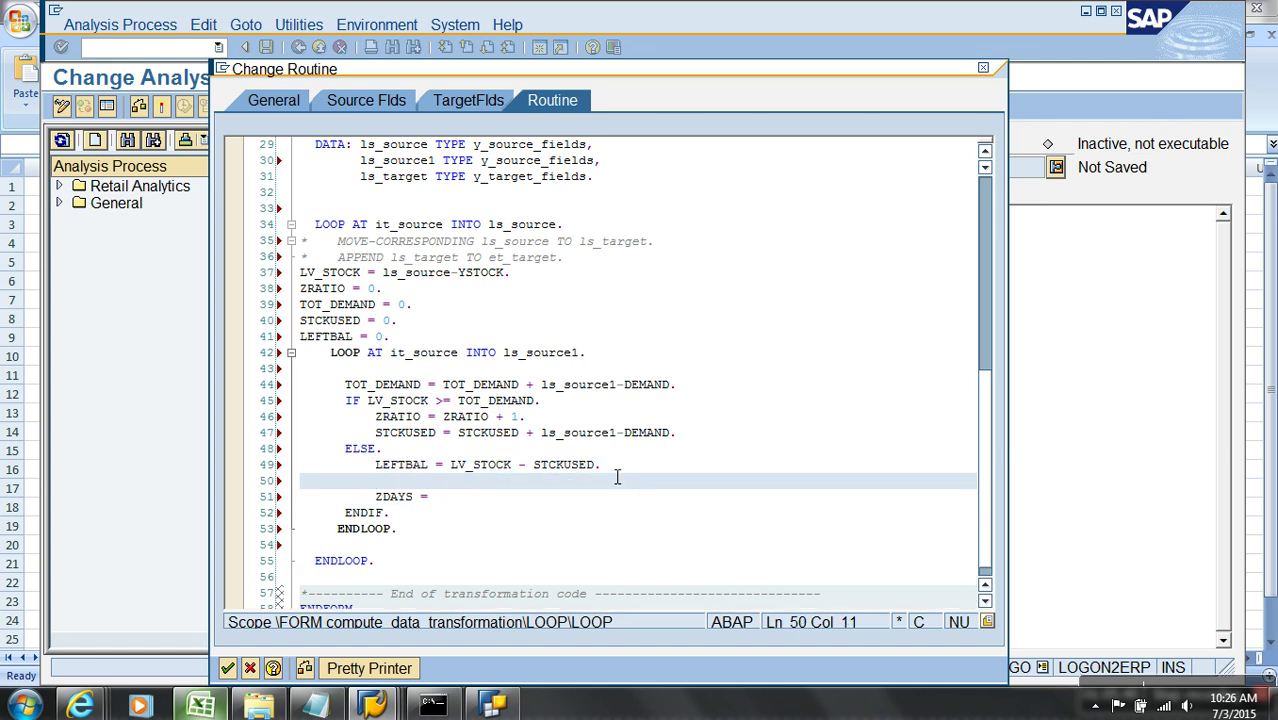
pyautogui.write('IF LEFTBAL ')
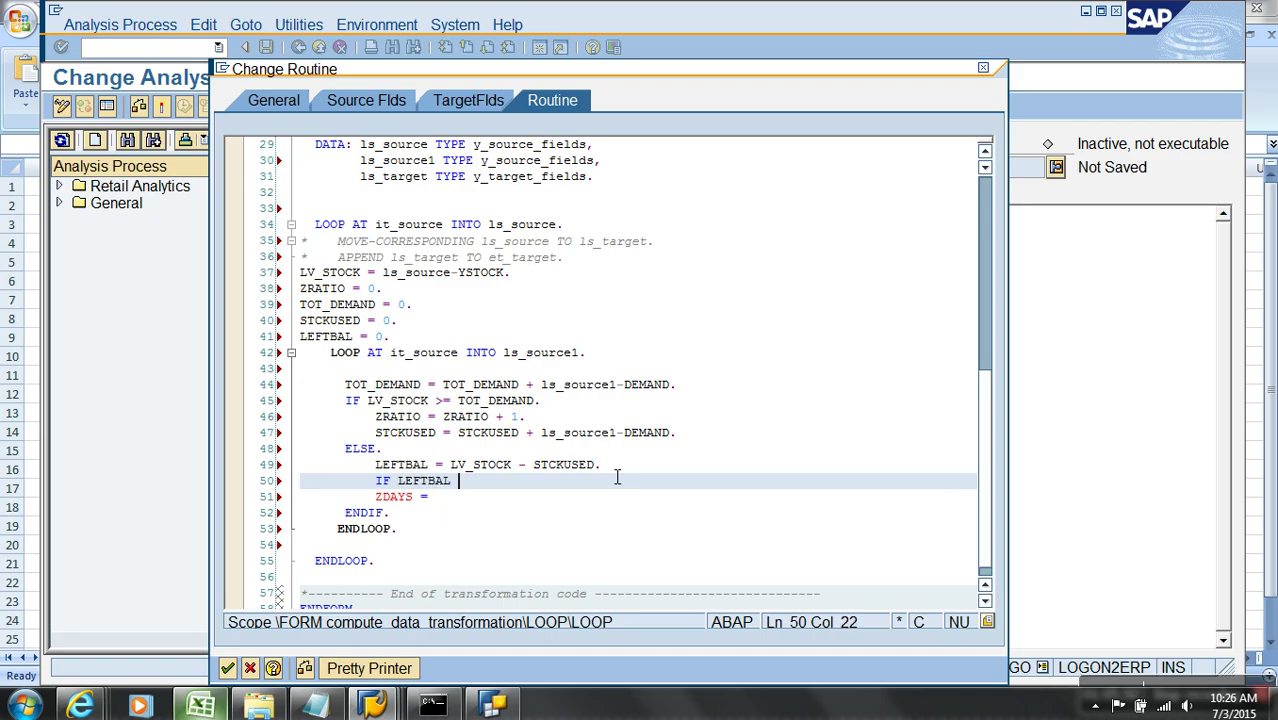
pyautogui.write('<> 0.')
pyautogui.press('Down')
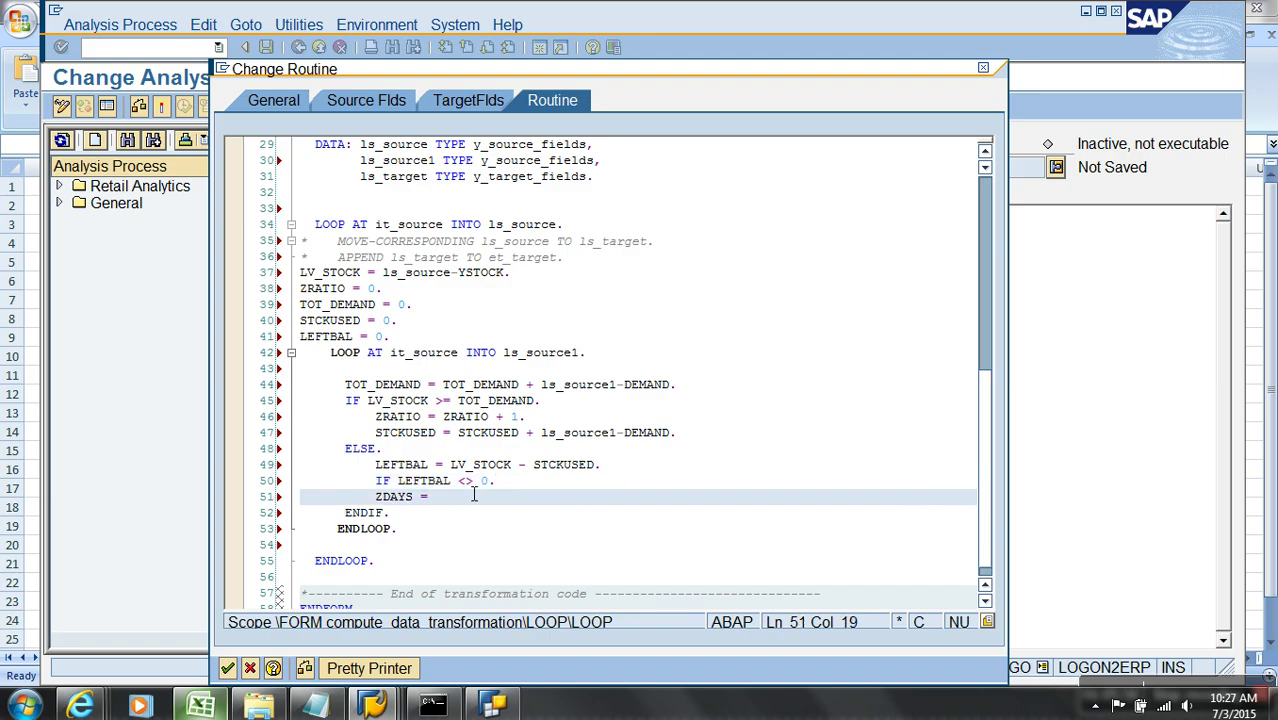
pyautogui.click(377, 500)
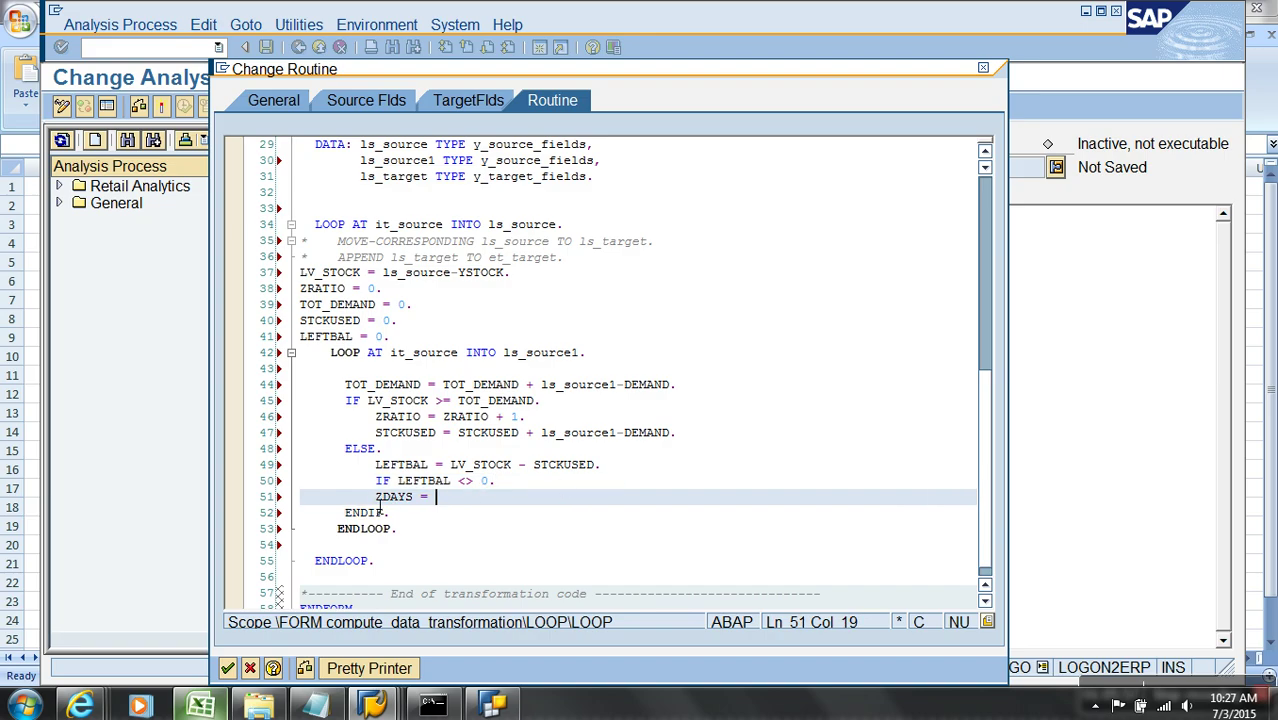
pyautogui.click(494, 506)
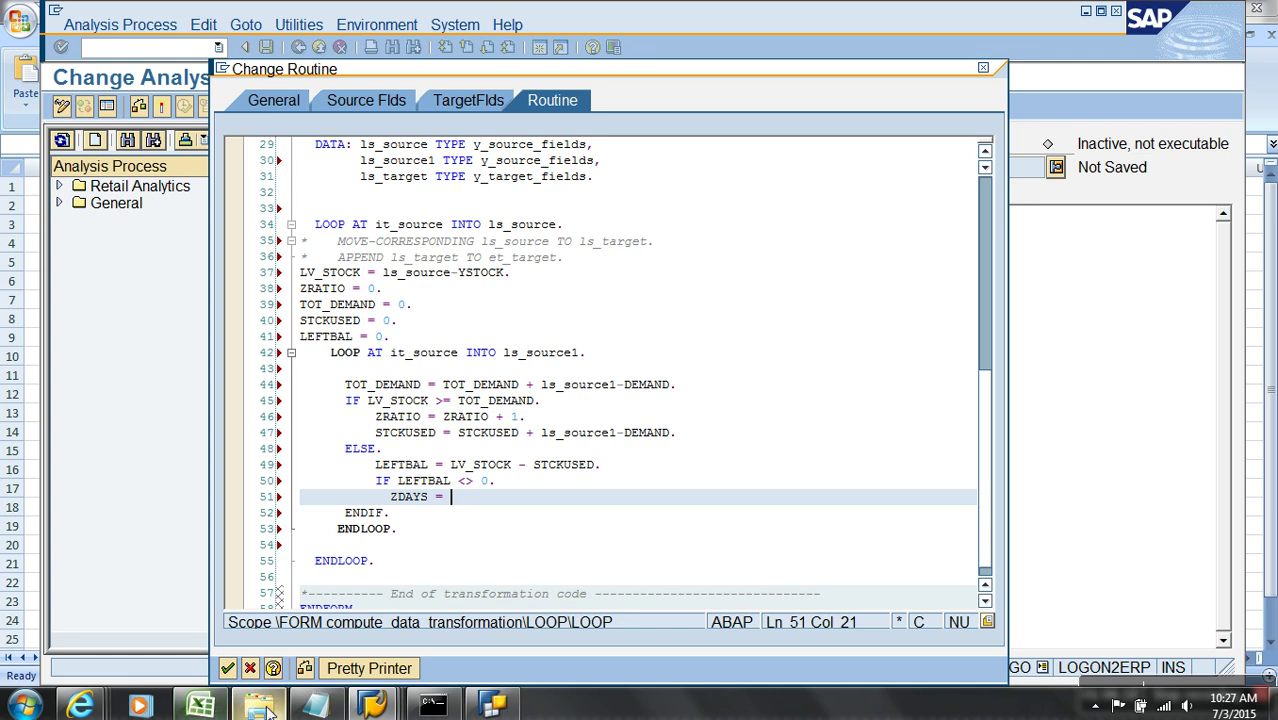
# Switch to the Notepad notes and add the line 1/7 at the end, followed by empty lines
pyautogui.click(310, 708)
pyautogui.click(435, 497)
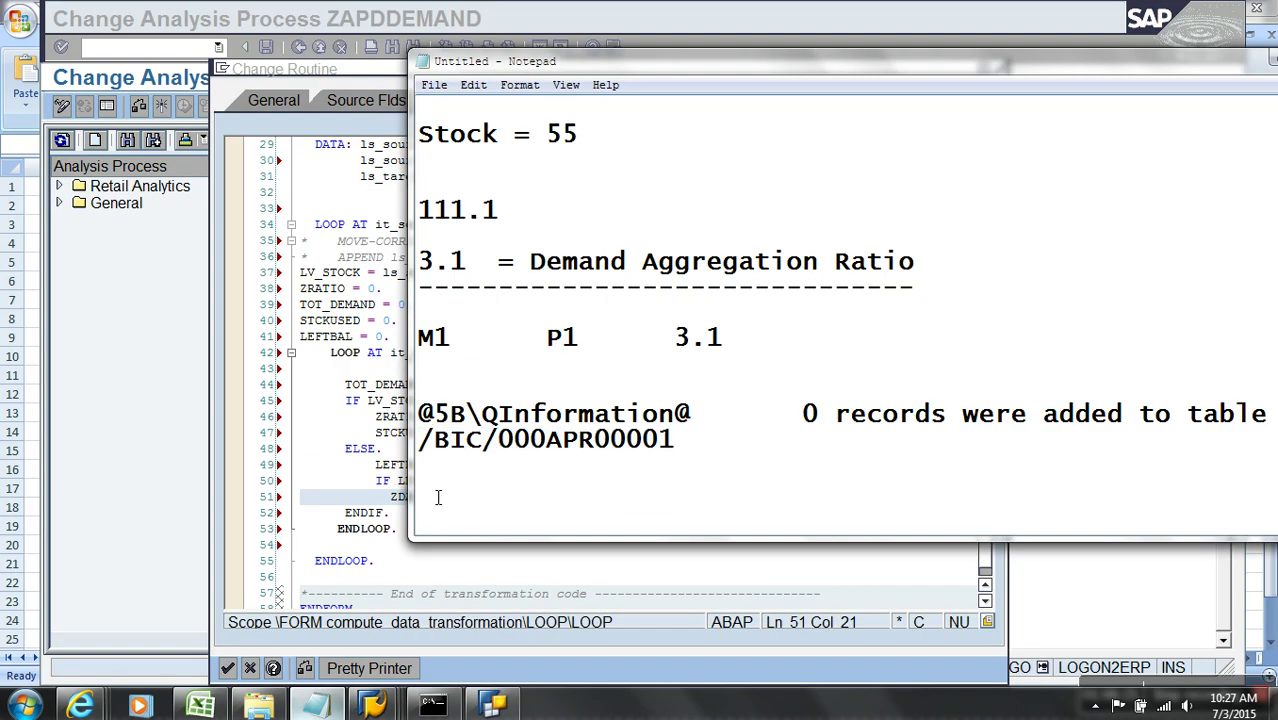
pyautogui.write('1/7')
pyautogui.press('Return')
pyautogui.press('Return')
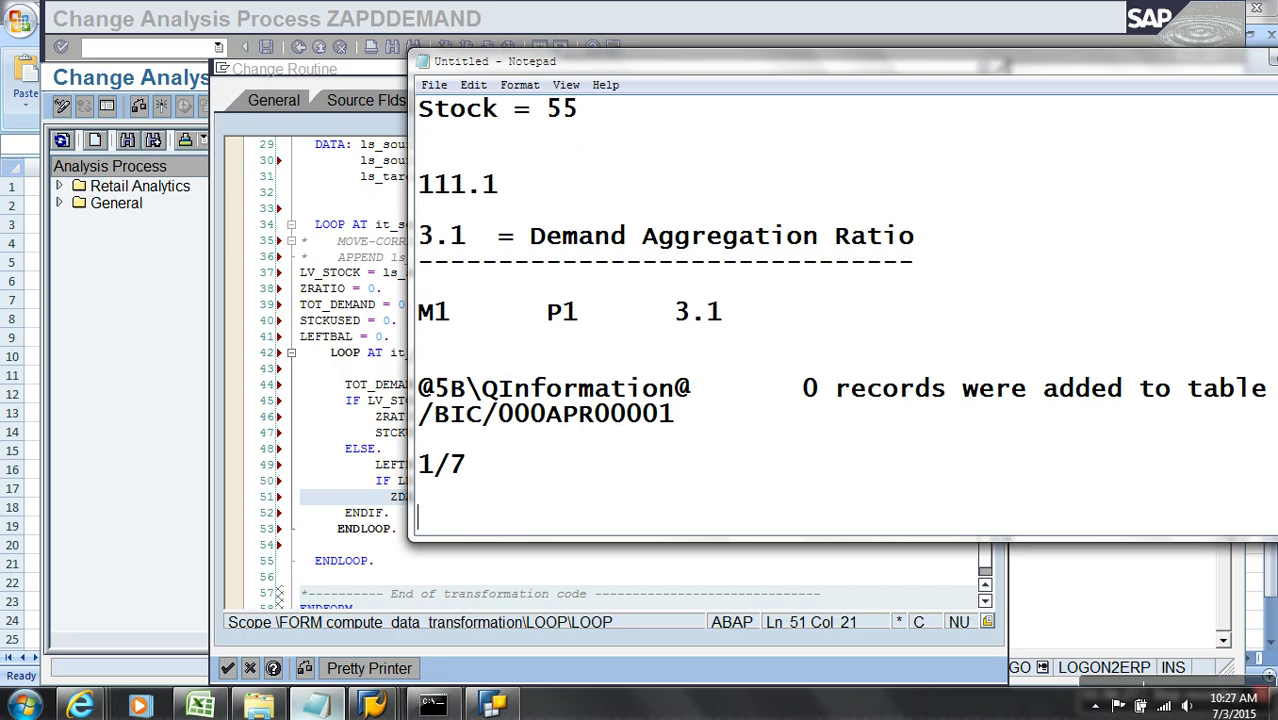
# Open Calculator, divide 1 by 7, and return to the routine in SAP
pyautogui.click(30, 700)
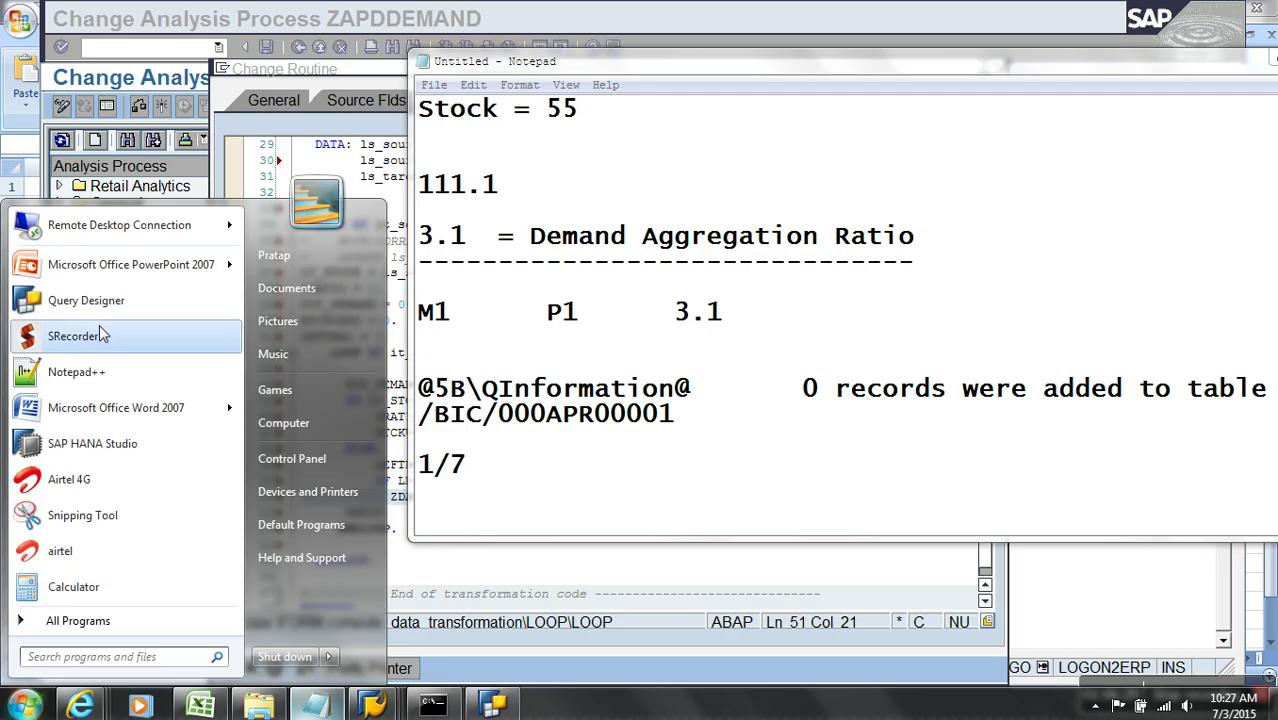
pyautogui.click(75, 587)
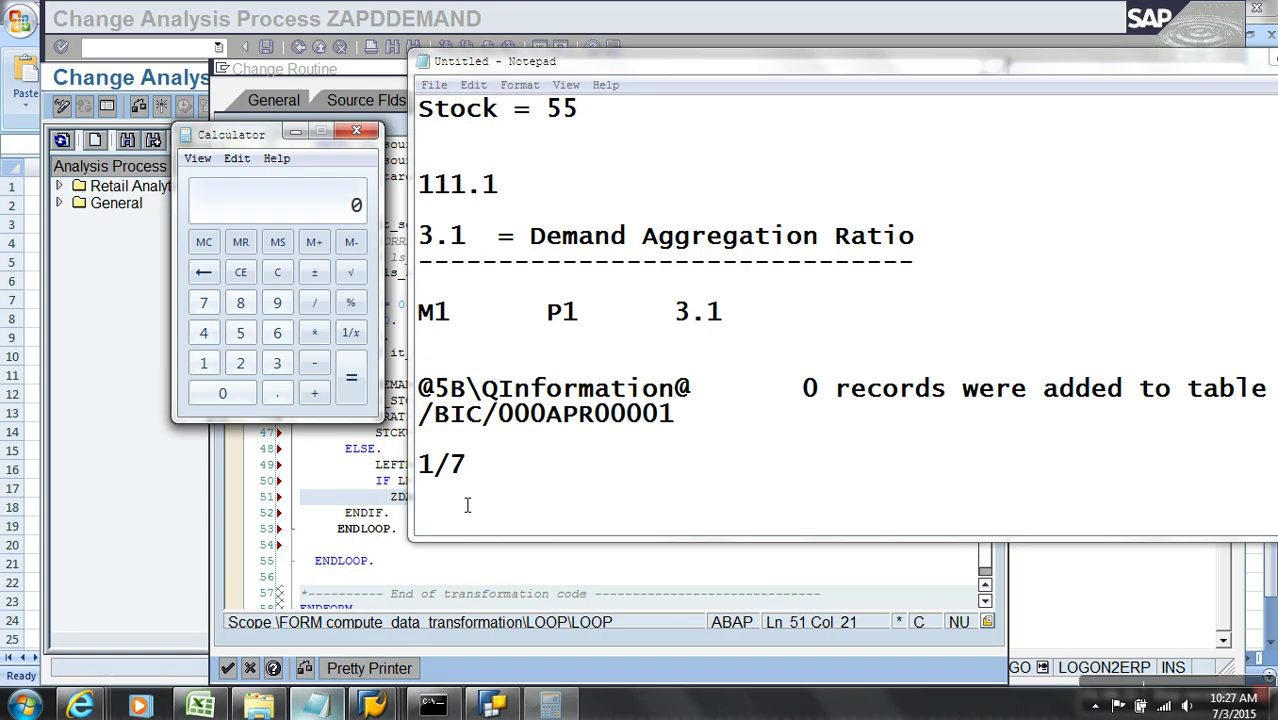
pyautogui.click(201, 364)
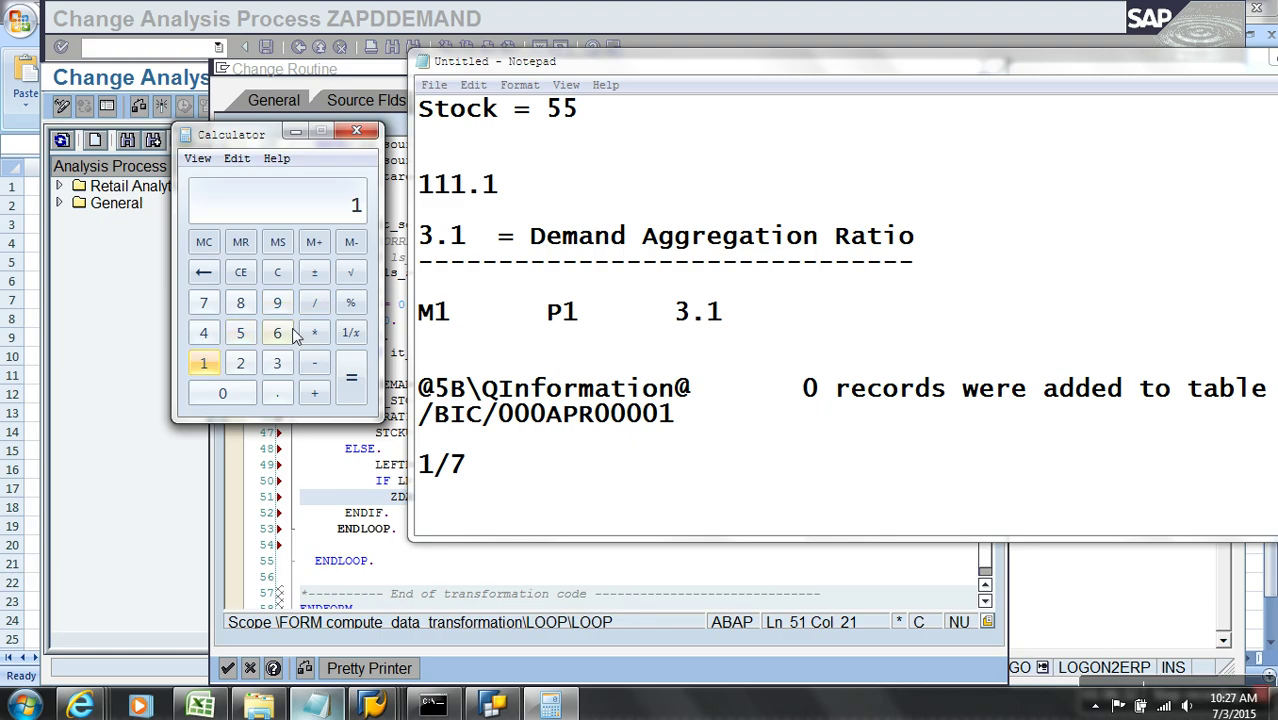
pyautogui.click(312, 304)
pyautogui.click(203, 303)
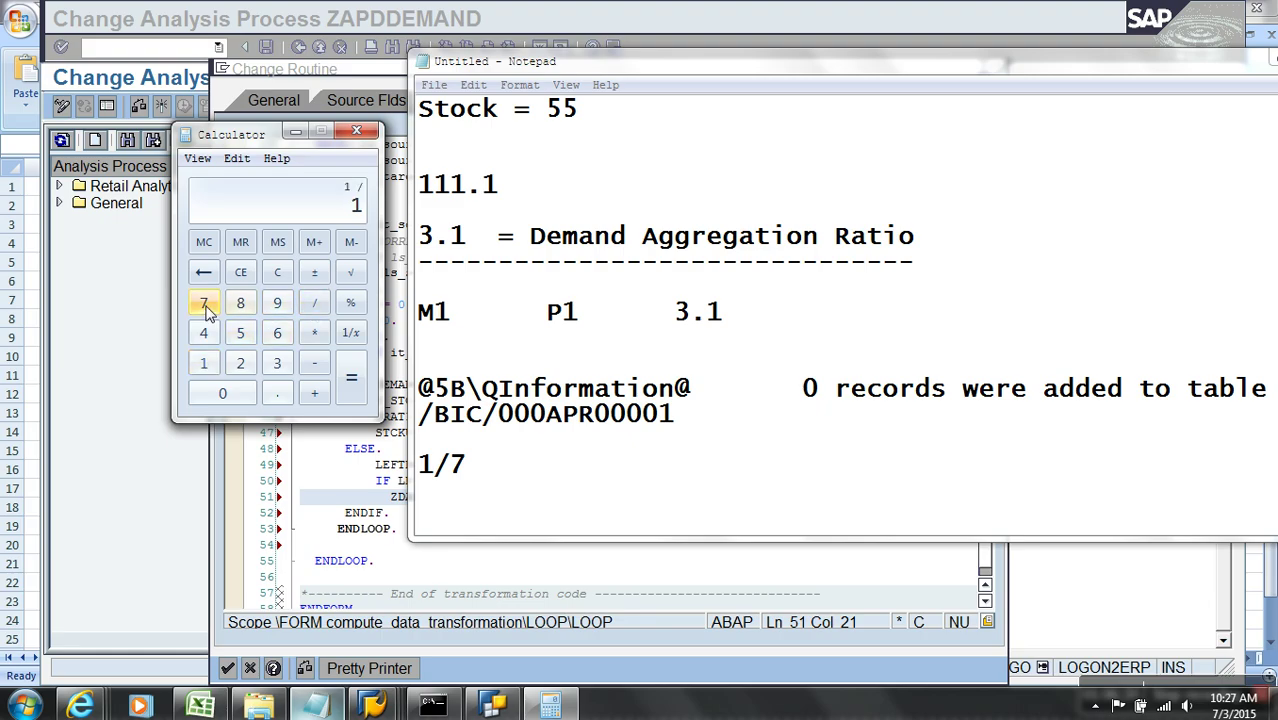
pyautogui.click(350, 390)
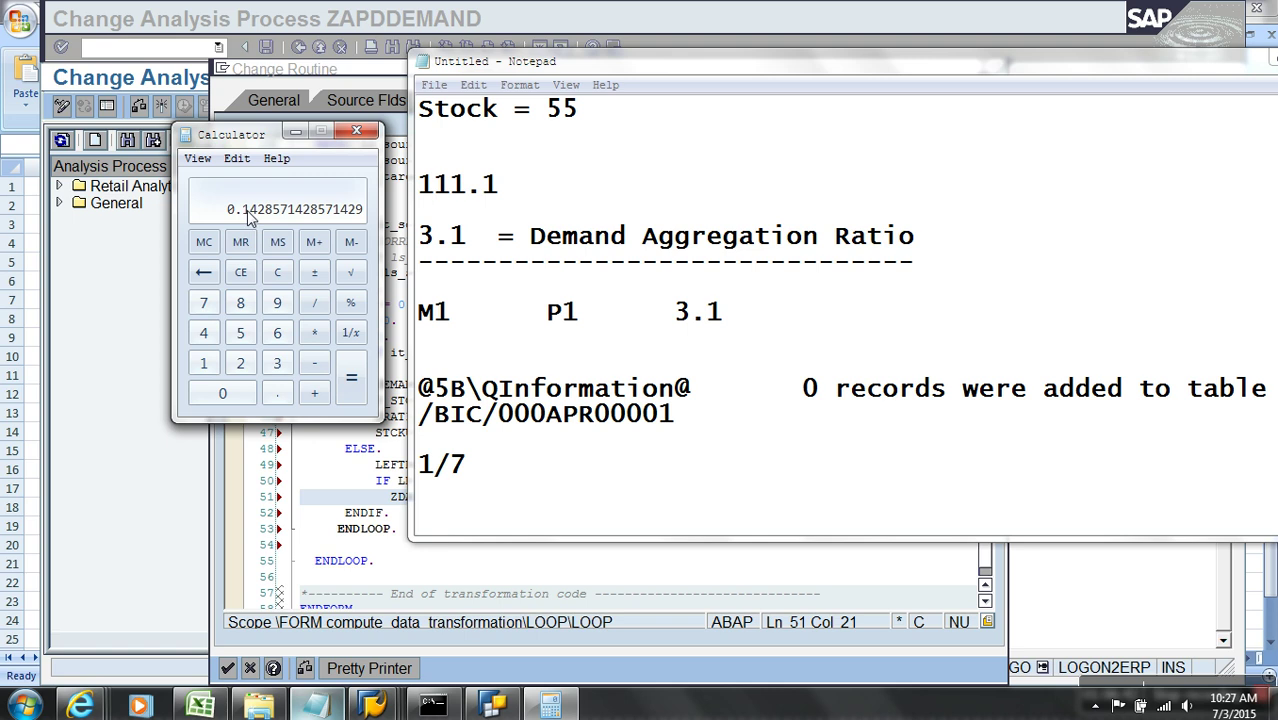
pyautogui.click(156, 545)
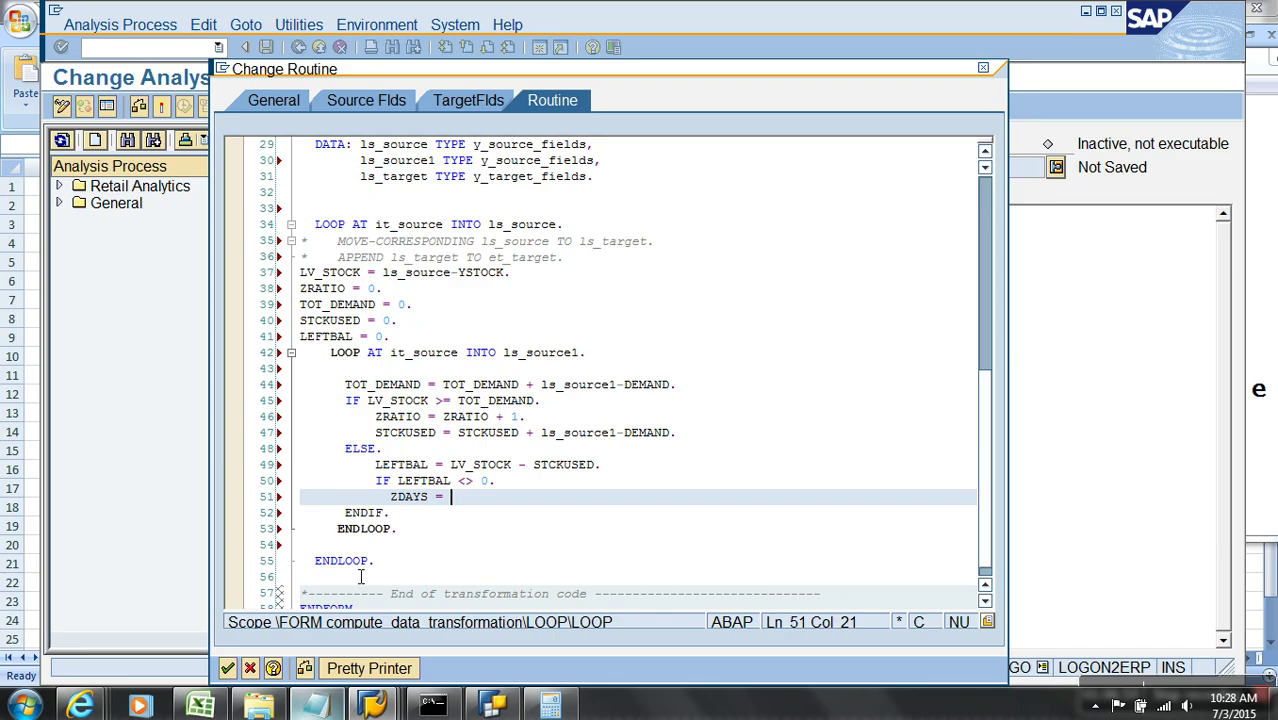
# Complete the ZDAYS assignment with the expression MOD ( LEFTBAL / ls_source1-DEMAND )
pyautogui.write('MO')
pyautogui.write('ED')
pyautogui.press('BackSpace')
pyautogui.press('BackSpace')
pyautogui.write('D (')
pyautogui.moveTo(430, 466); pyautogui.dragTo(385, 481)
pyautogui.hotkey('ctrl', 'c')
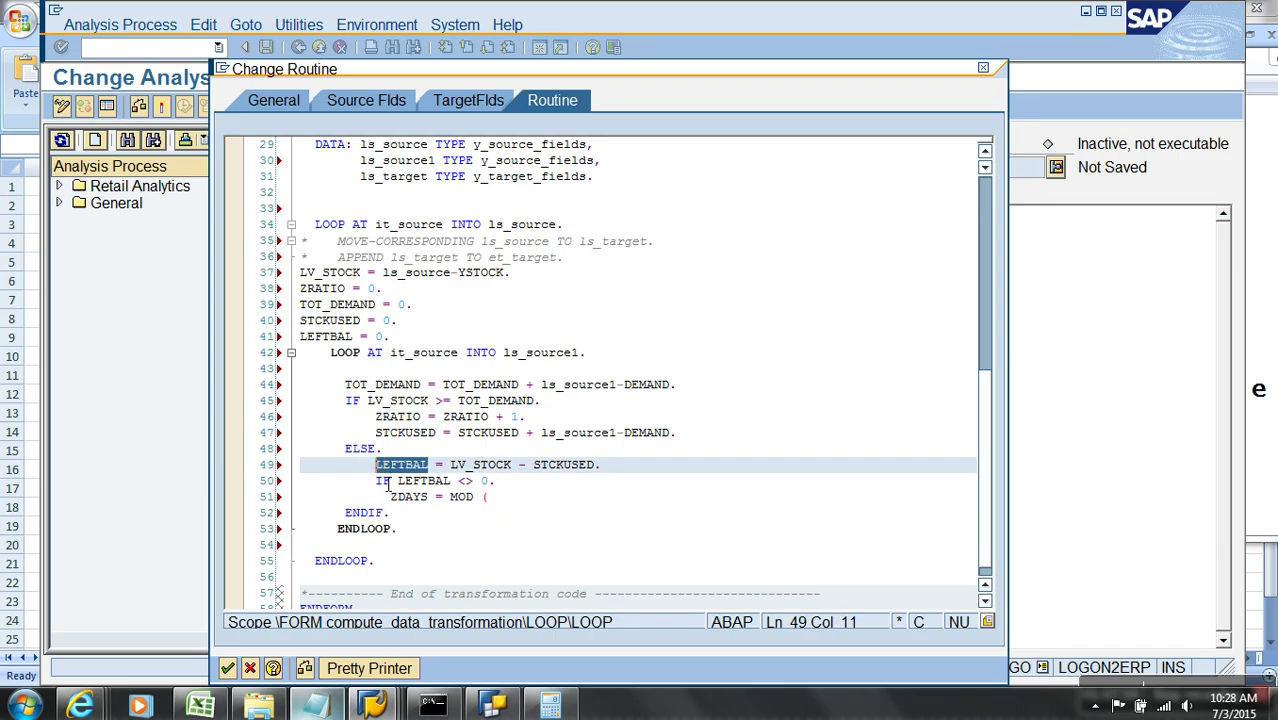
pyautogui.click(550, 508)
pyautogui.hotkey('ctrl', 'v')
pyautogui.write('/')
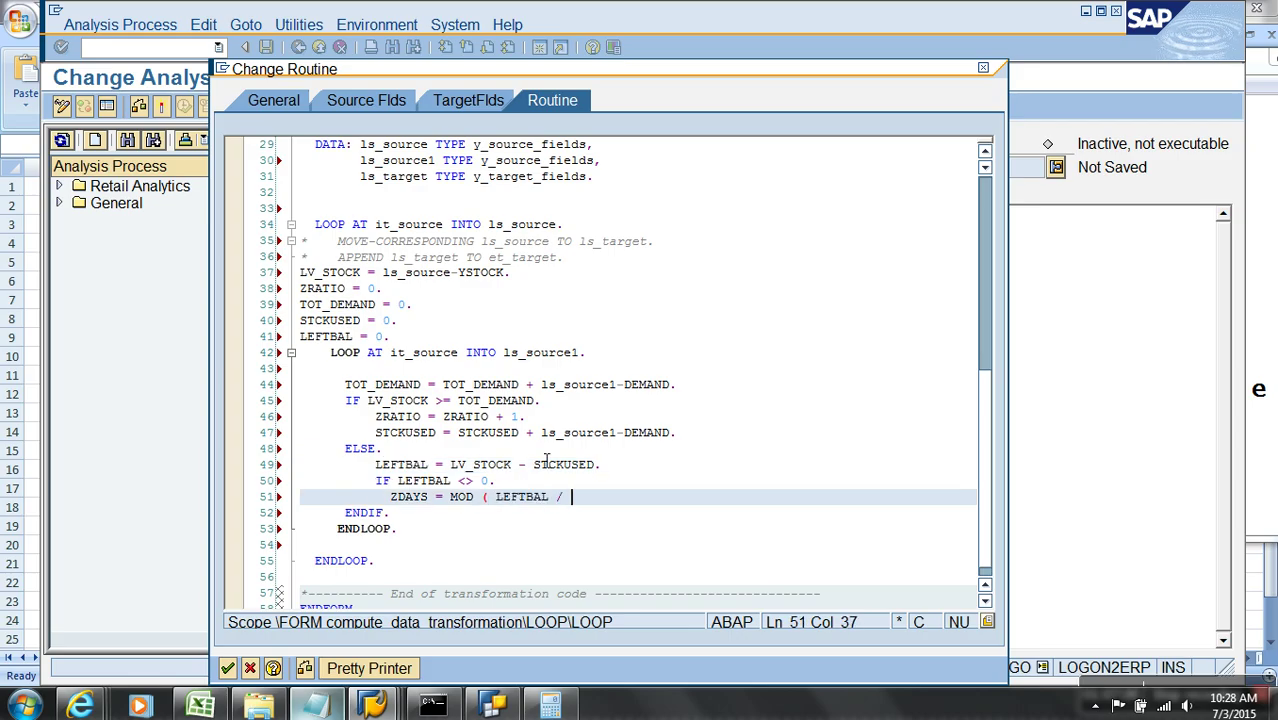
pyautogui.moveTo(542, 436); pyautogui.dragTo(676, 436)
pyautogui.hotkey('ctrl', 'c')
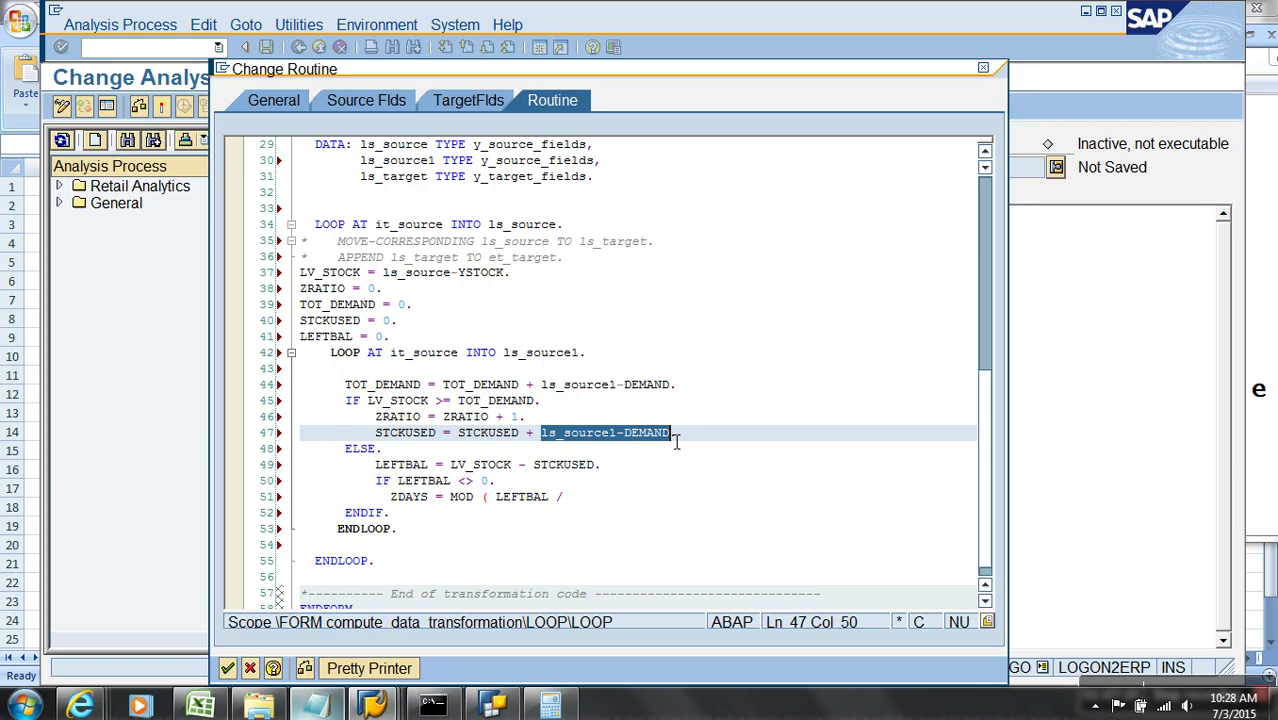
pyautogui.click(612, 502)
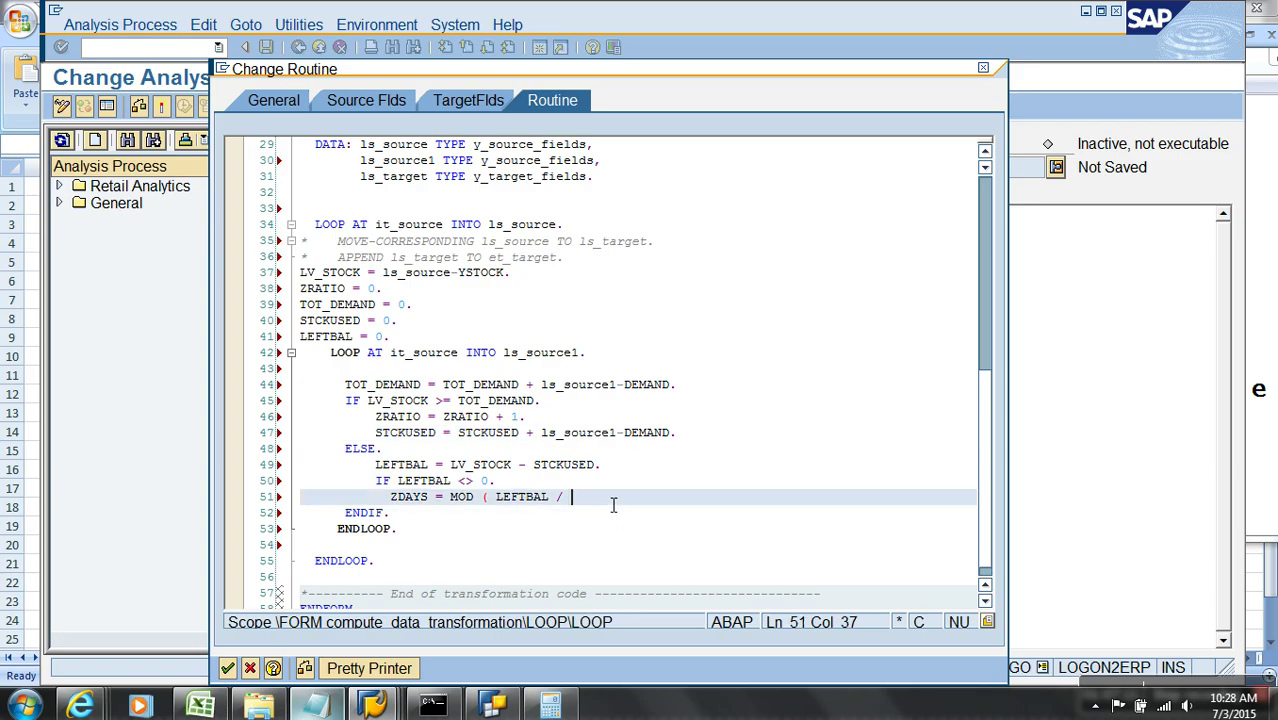
pyautogui.hotkey('ctrl', 'v')
pyautogui.write(')')
# Close the IF LEFTBAL block with an ENDIF. below the ZDAYS line, aligned with its IF
pyautogui.press('Return')
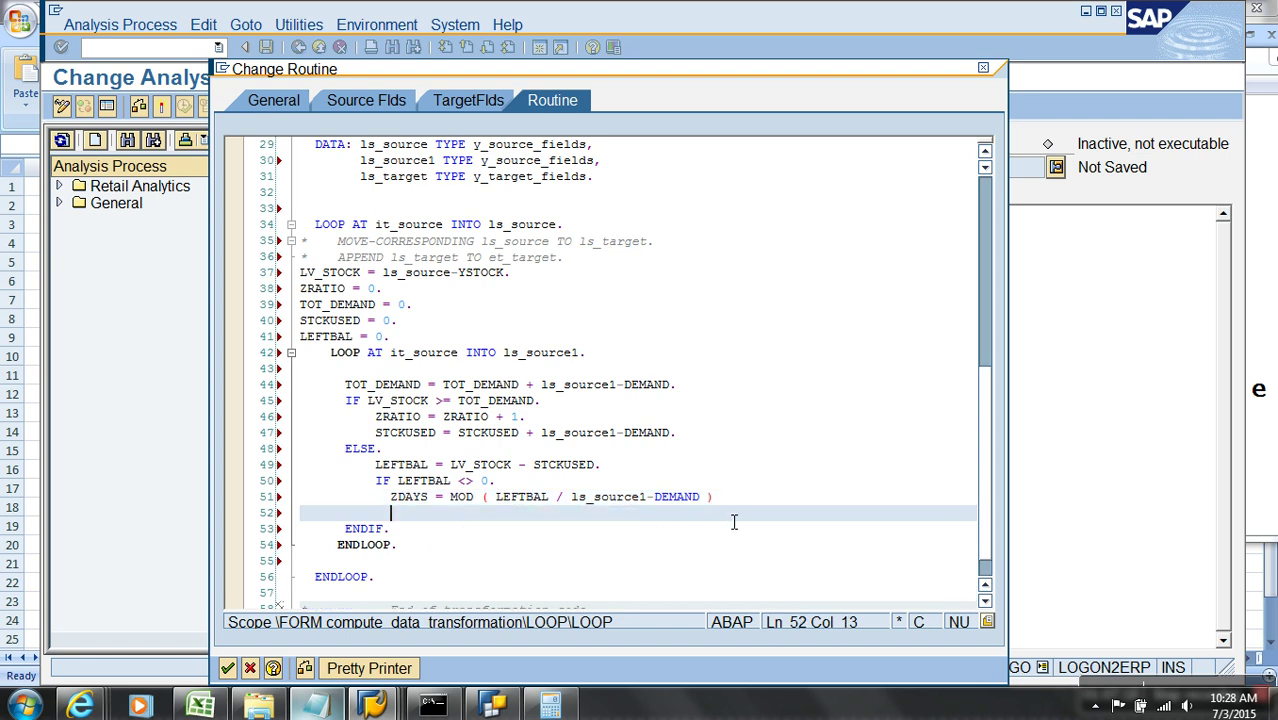
pyautogui.press('BackSpace')
pyautogui.press('BackSpace')
pyautogui.write('ENDIF.')
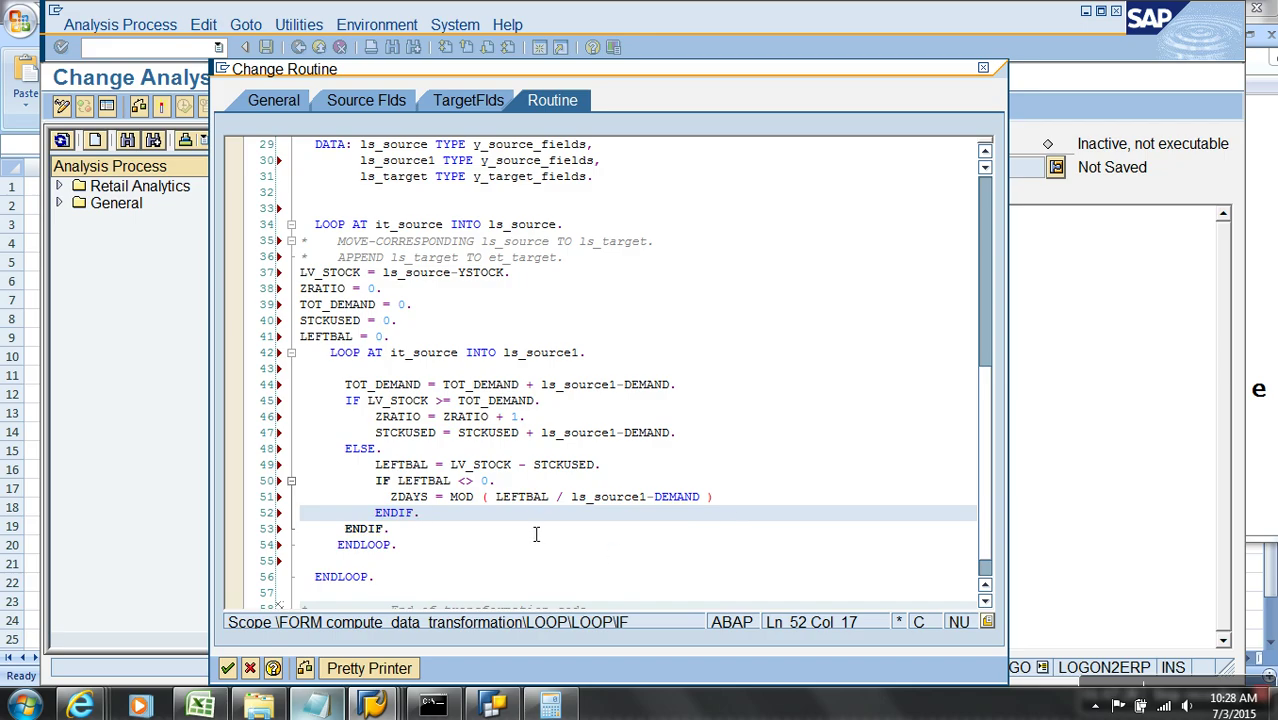
# Add the assignment ZDMDRATIO = ZRATIO on the empty line after the inner ENDLOOP
pyautogui.click(444, 562)
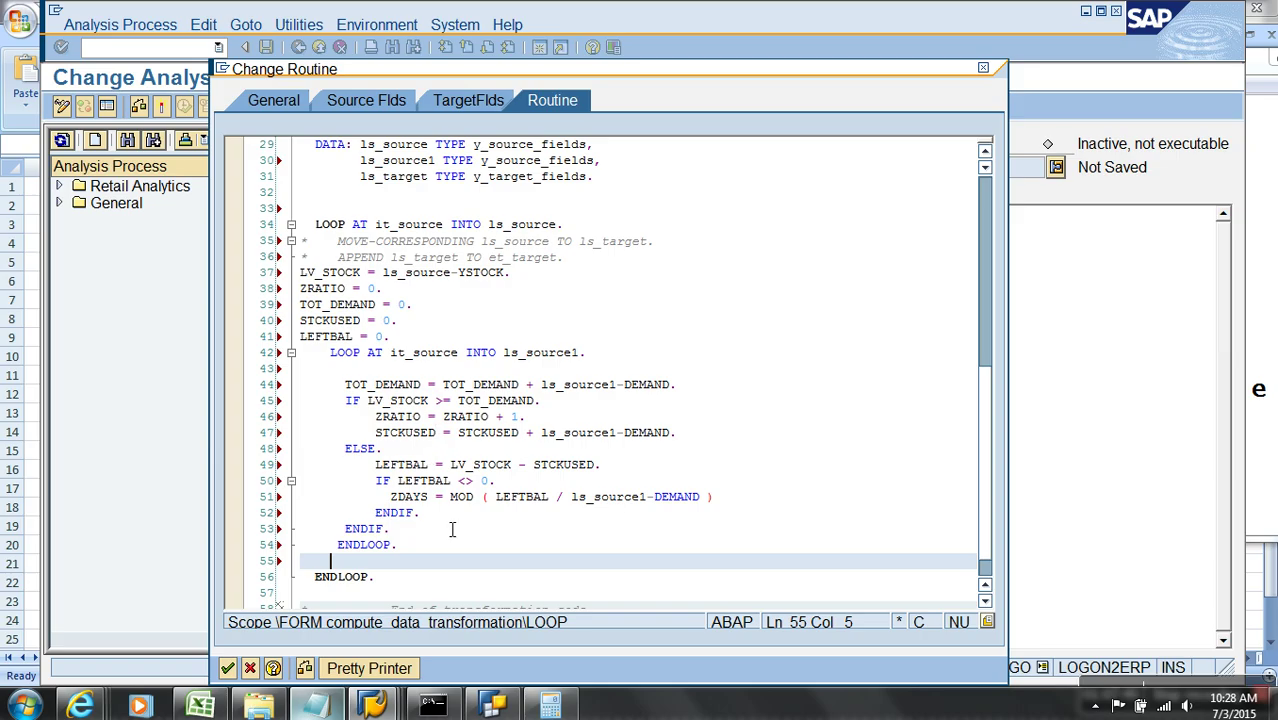
pyautogui.write('Z')
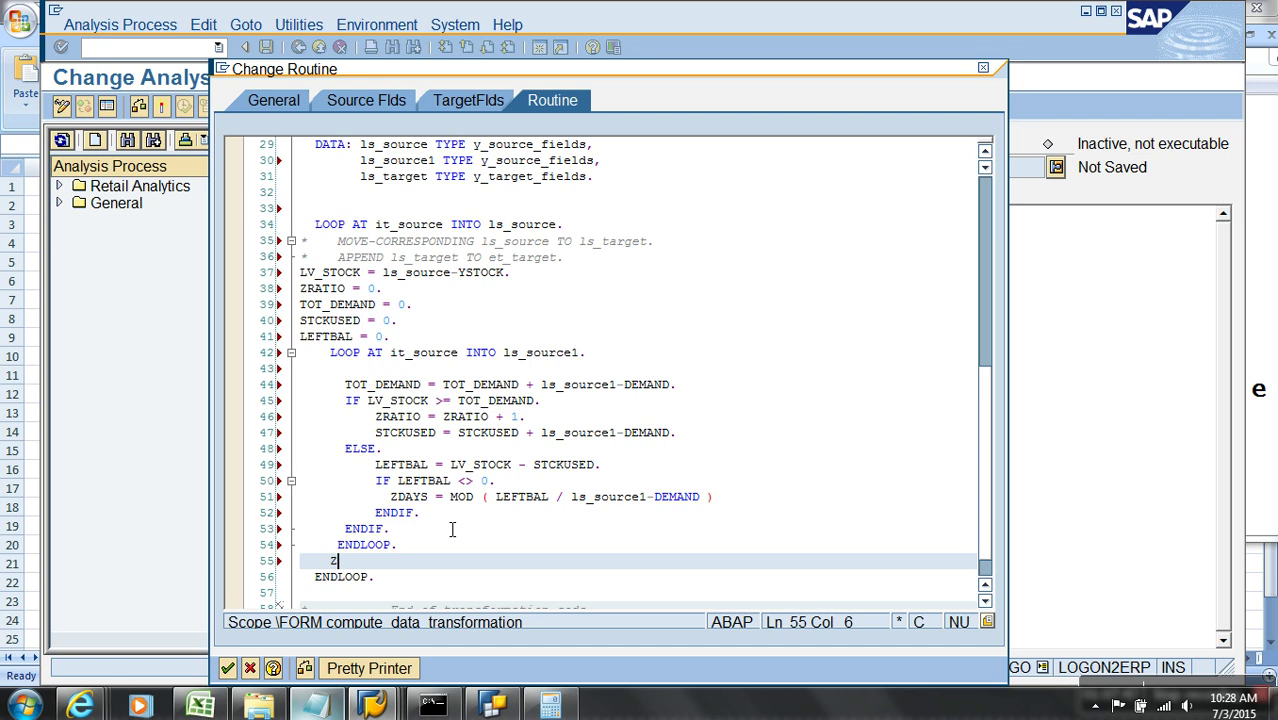
pyautogui.write('DM')
pyautogui.write('RATIO =  Z')
pyautogui.write('T')
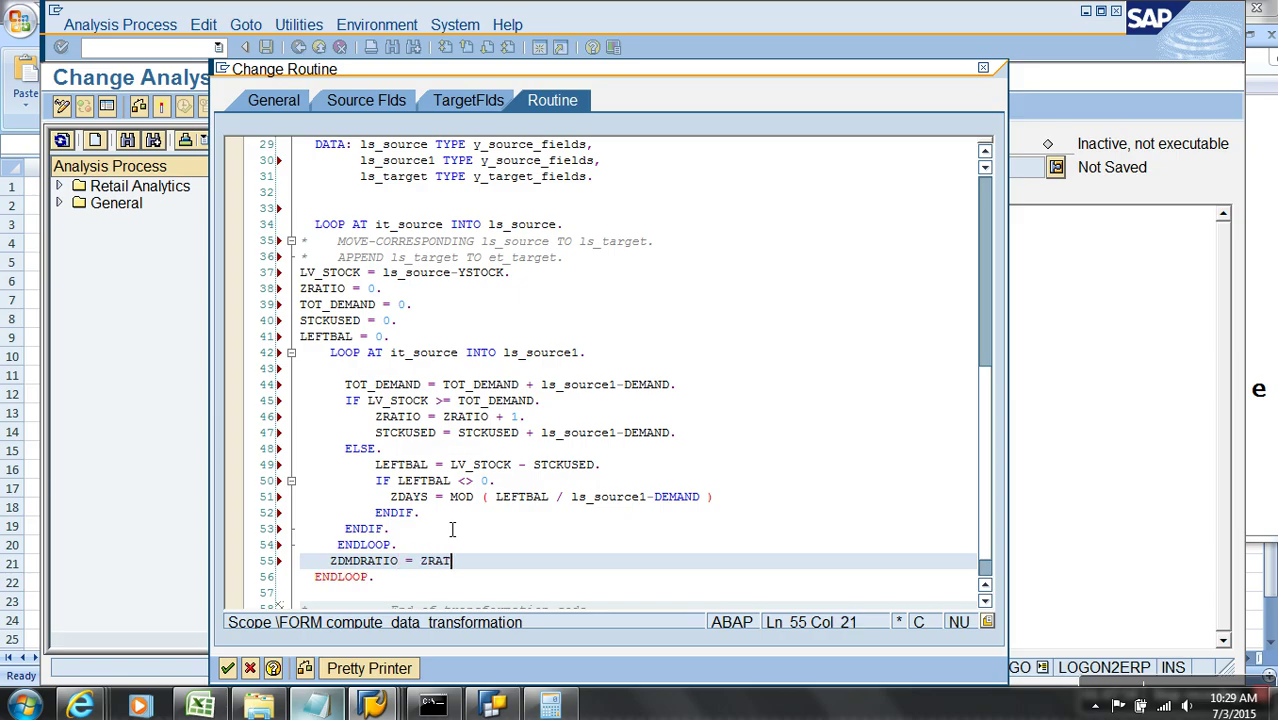
pyautogui.write('IO')
# Replace MOD in the ZDAYS statement with ROUND ( LEFTBAL / ls_source1-DEMAND, 1 )
pyautogui.click(496, 497)
pyautogui.press('BackSpace')
pyautogui.press('BackSpace')
pyautogui.press('BackSpace')
pyautogui.press('BackSpace')
pyautogui.press('BackSpace')
pyautogui.press('BackSpace')
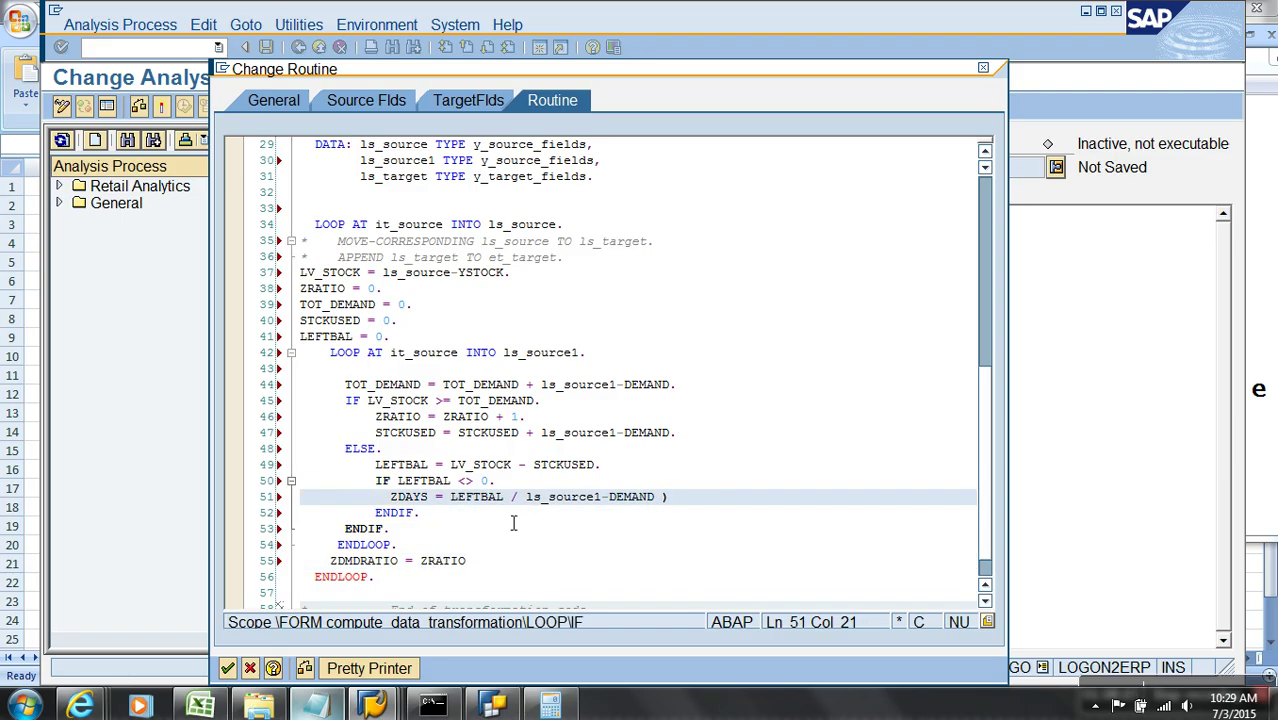
pyautogui.write('ROUND(')
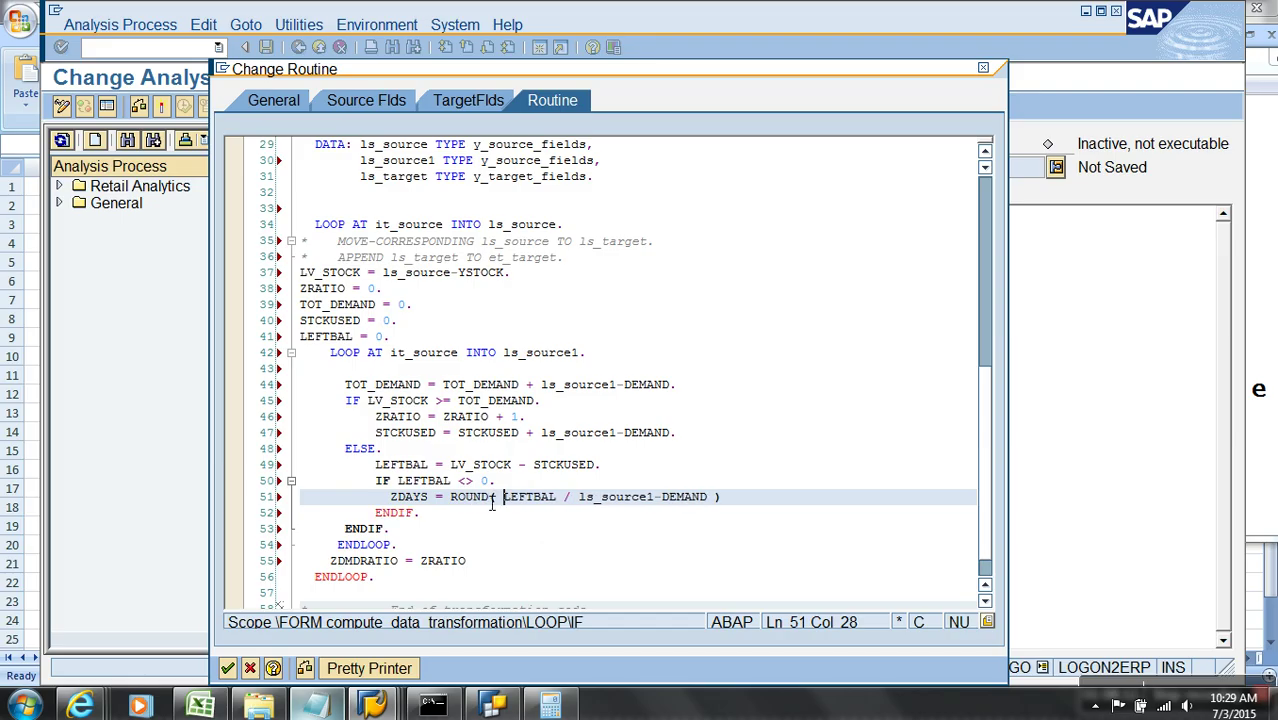
pyautogui.click(489, 496)
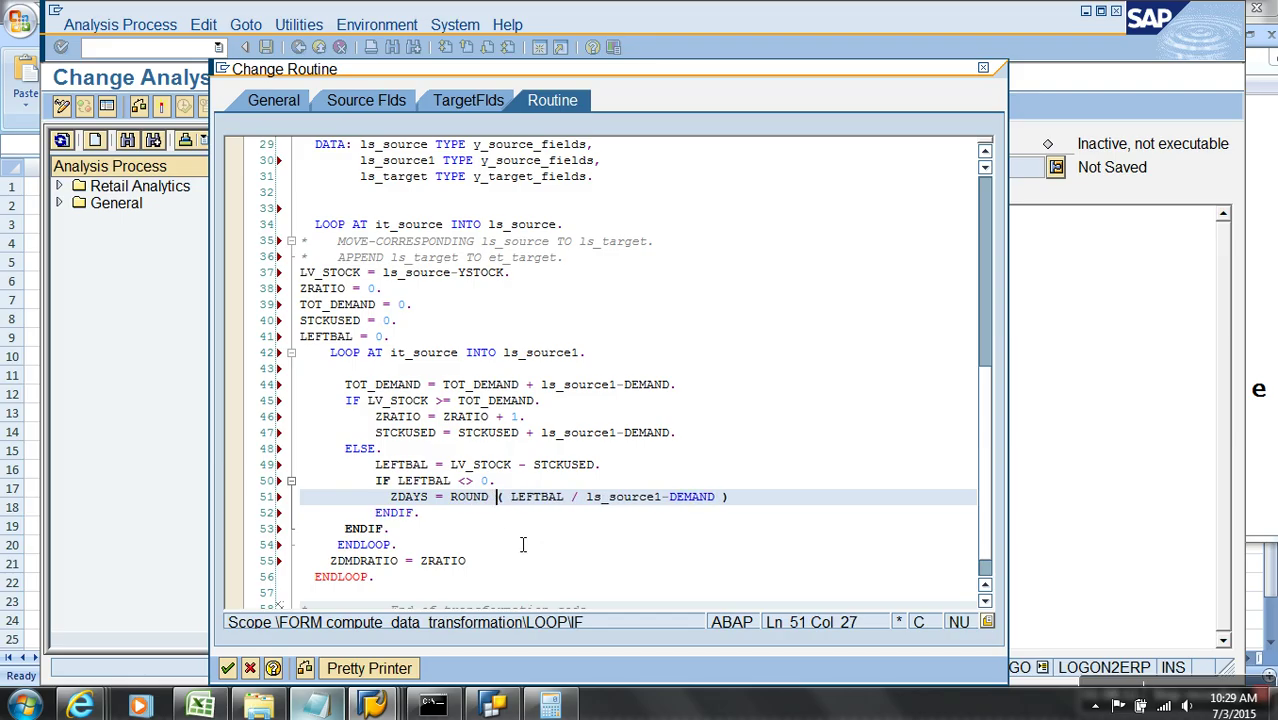
pyautogui.click(723, 500)
pyautogui.write(', 1')
pyautogui.click(700, 550)
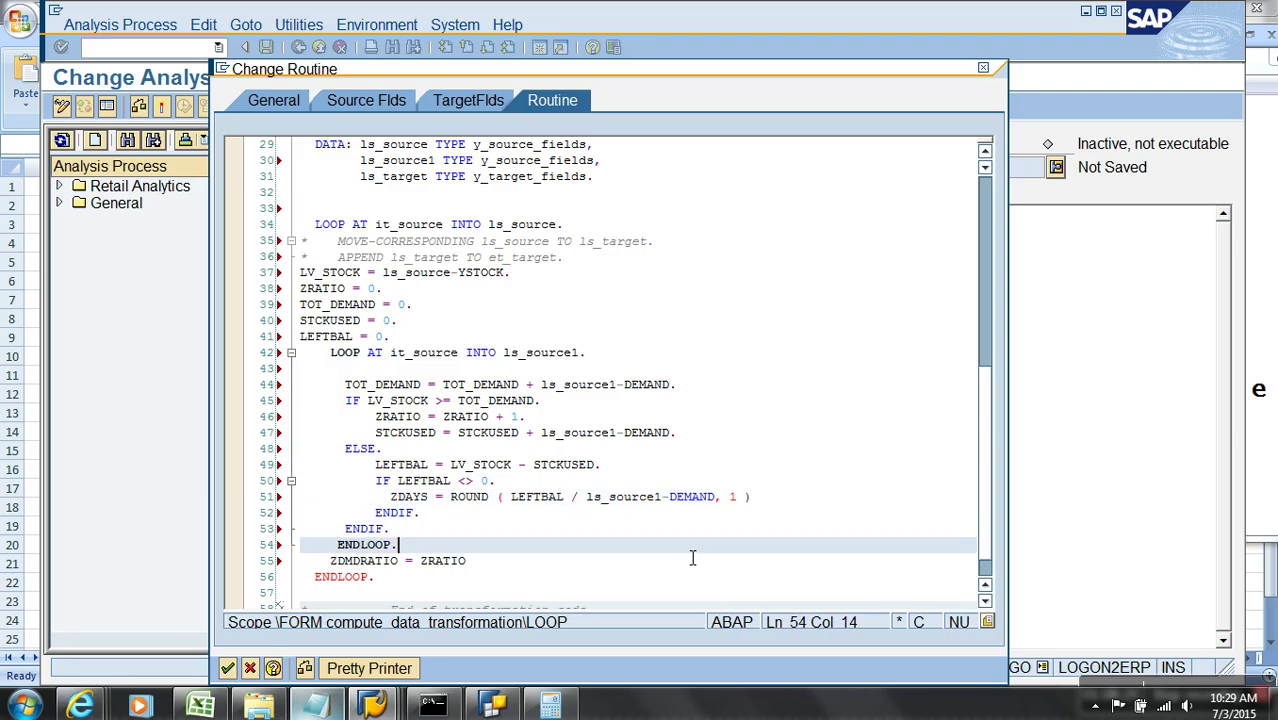
# Put a space between ls_source1-DEMAND and the comma in the ROUND arguments of the ZDAYS statement
pyautogui.click(479, 500)
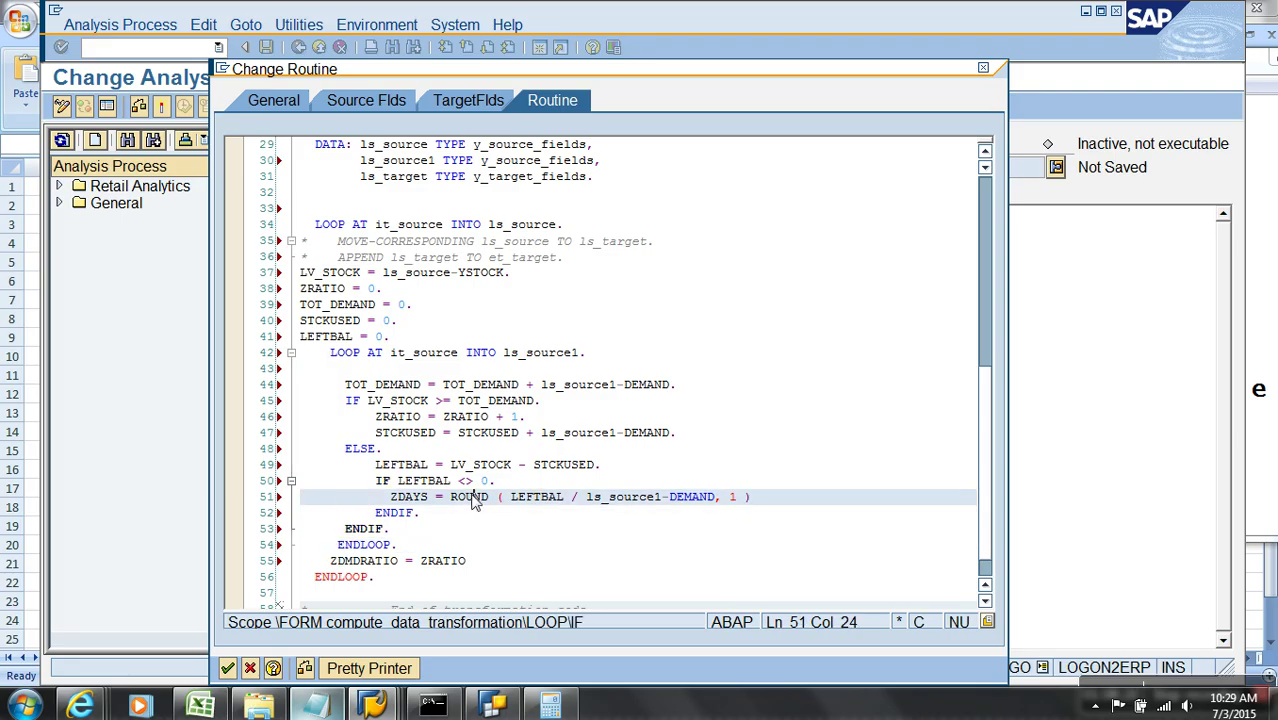
pyautogui.press('Left')
pyautogui.press('Left')
pyautogui.press('Left')
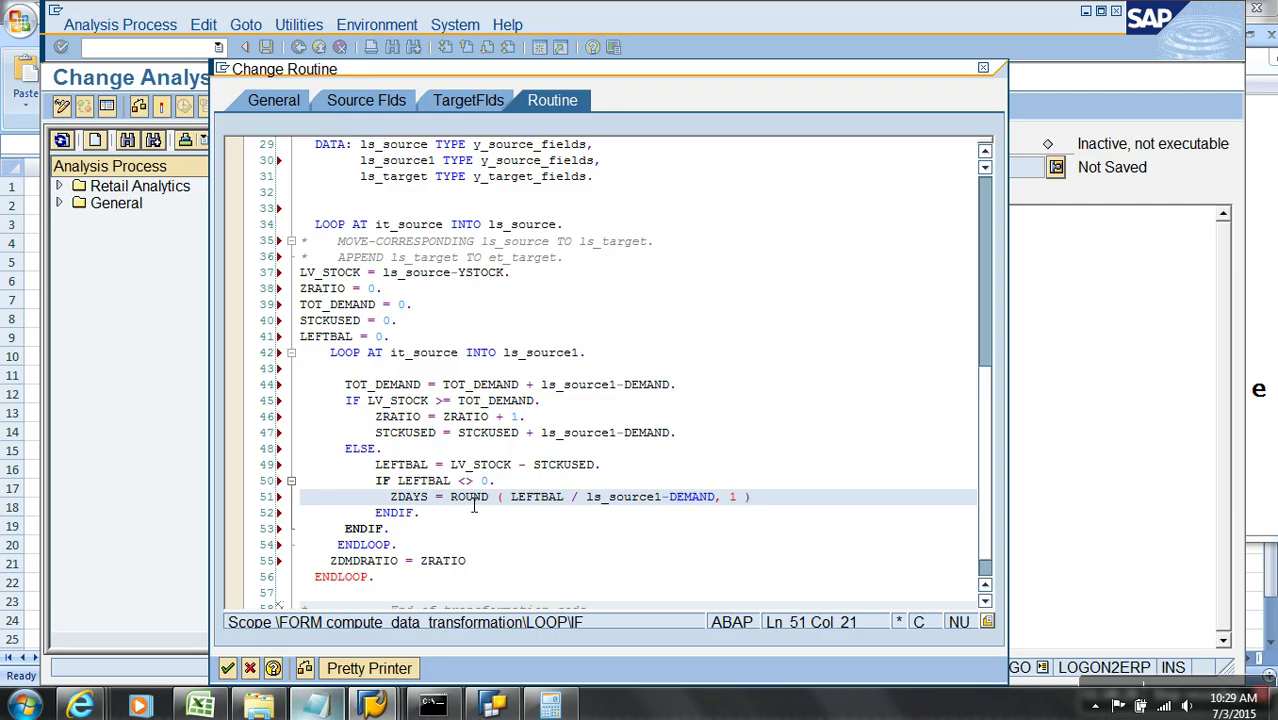
pyautogui.click(469, 503)
pyautogui.click(719, 502)
pyautogui.moveTo(762, 500); pyautogui.dragTo(557, 508)
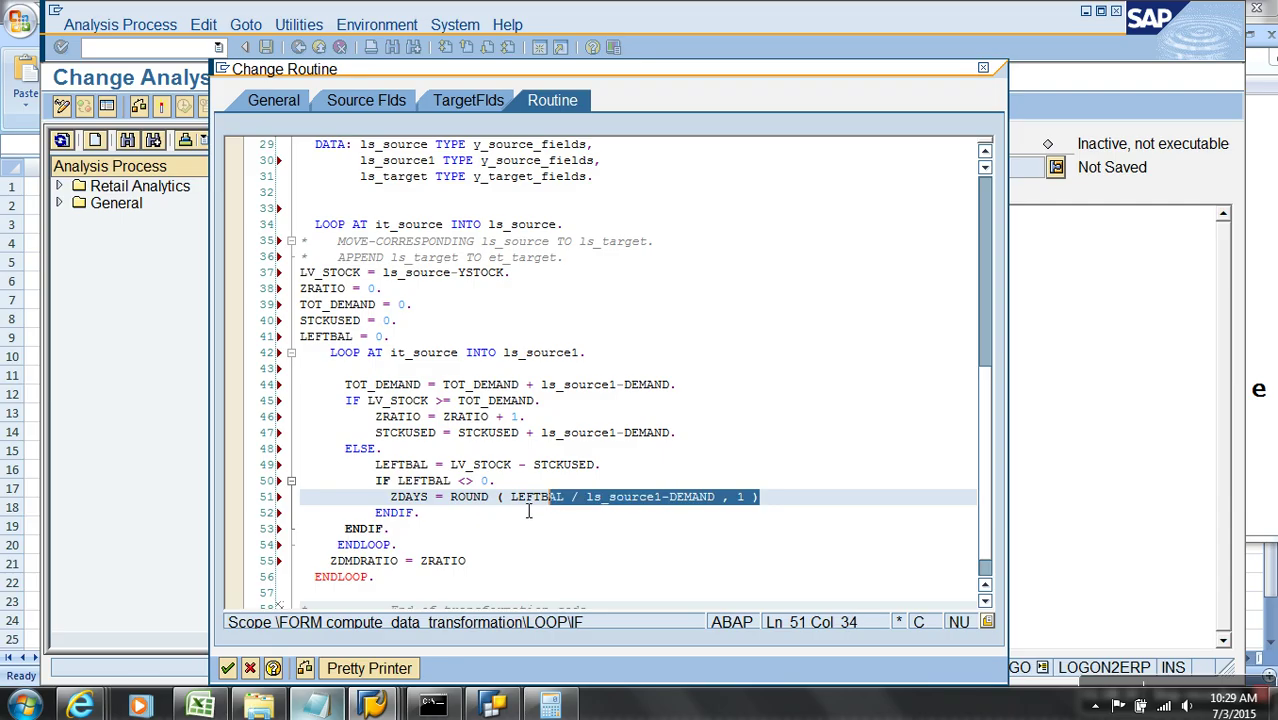
# Remove the ROUND function and its parentheses from the ZDAYS statement and end the statement with a period
pyautogui.click(515, 502)
pyautogui.press('BackSpace')
pyautogui.press('BackSpace')
pyautogui.press('BackSpace')
pyautogui.press('BackSpace')
pyautogui.press('BackSpace')
pyautogui.press('BackSpace')
pyautogui.press('BackSpace')
pyautogui.press('BackSpace')
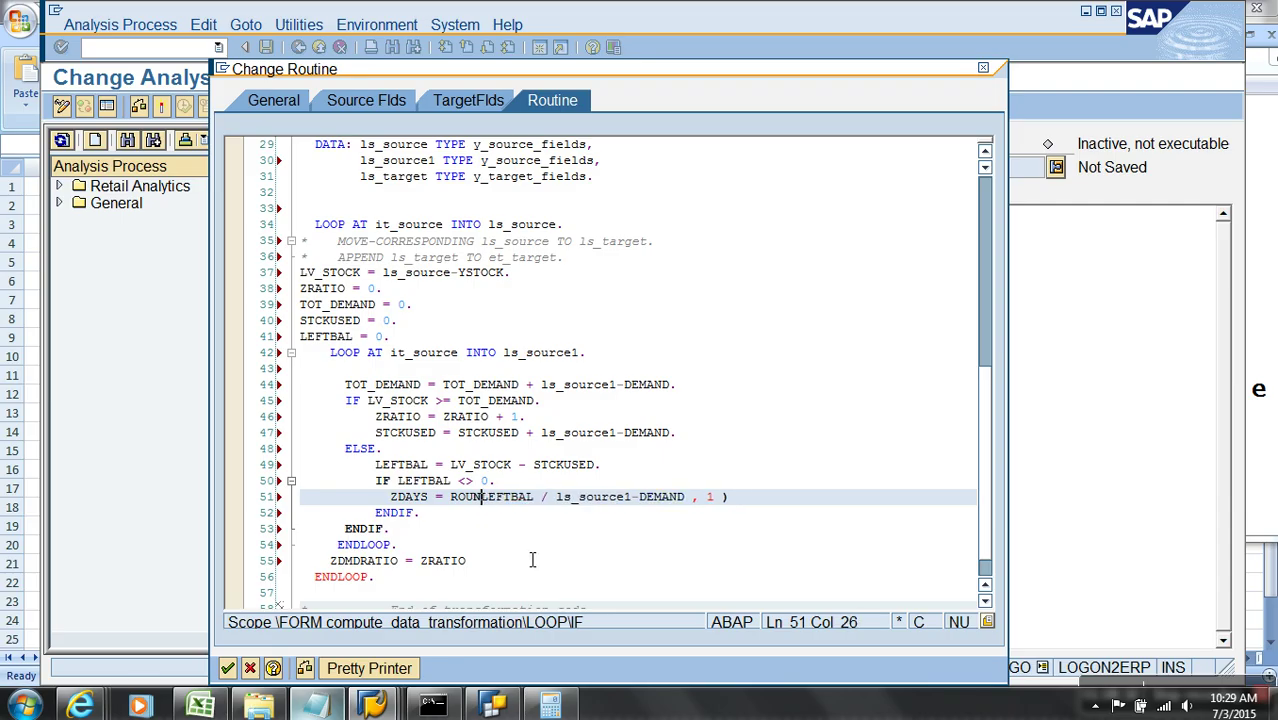
pyautogui.click(722, 508)
pyautogui.press('BackSpace')
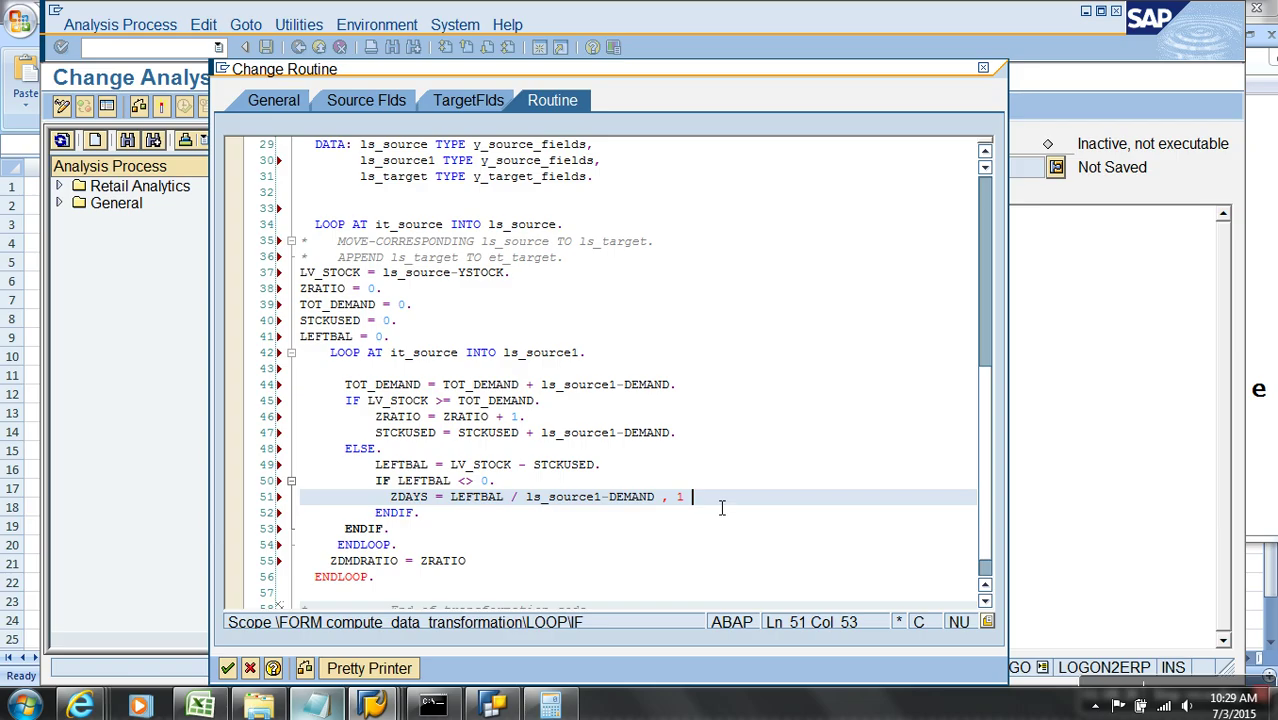
pyautogui.write('.')
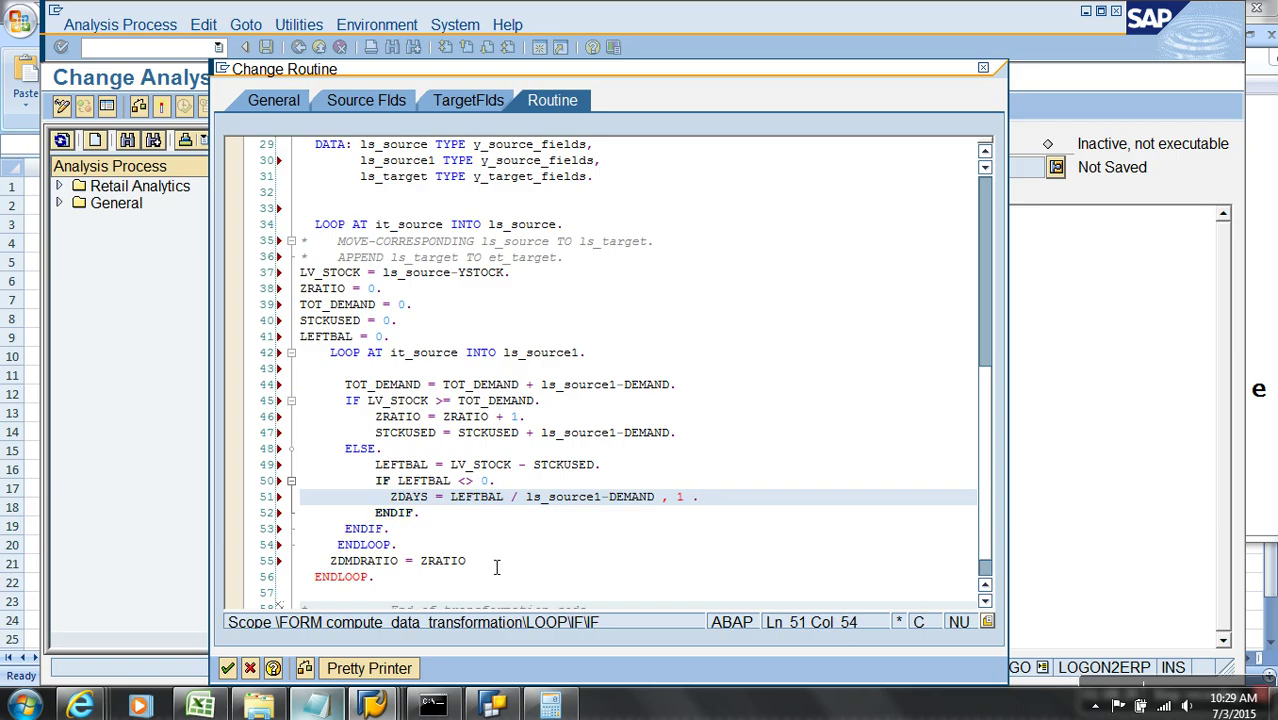
# Complete the ZDMDRATIO assignment after the inner loop so that it reads ZDMDRATIO = ZRATIO + ZDAYS
pyautogui.click(495, 571)
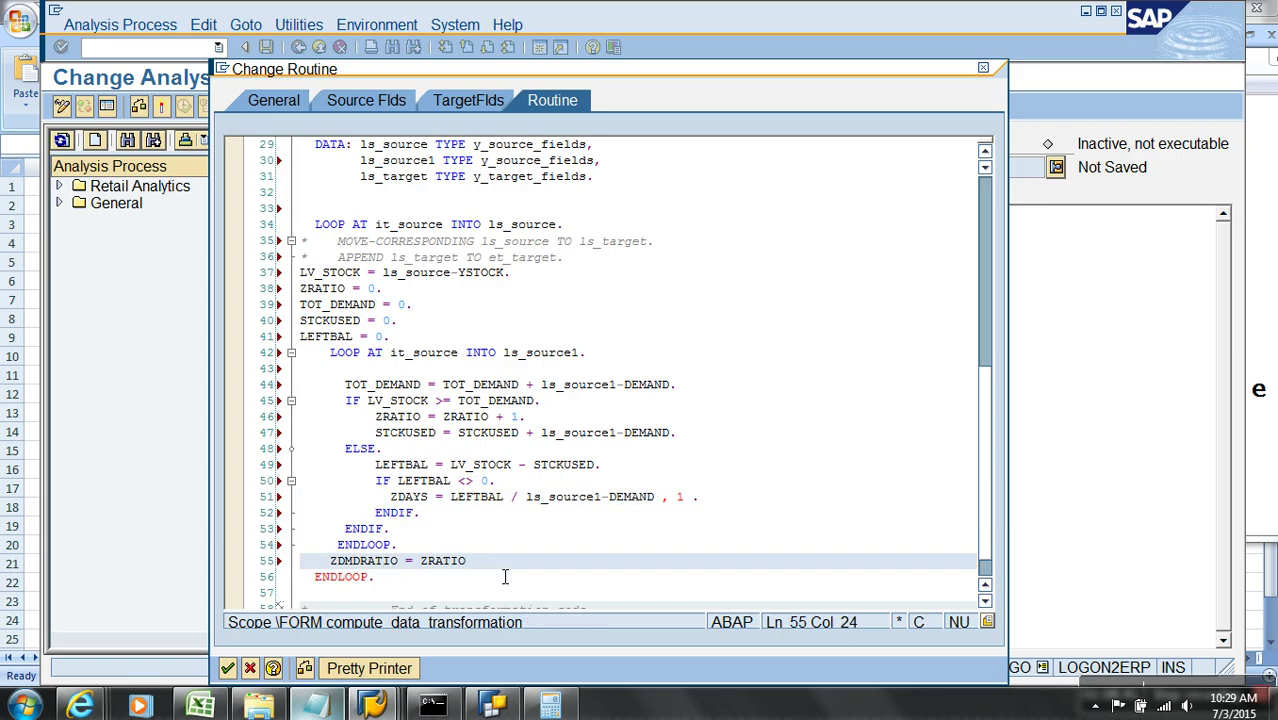
pyautogui.write('+ ZDAYS.')
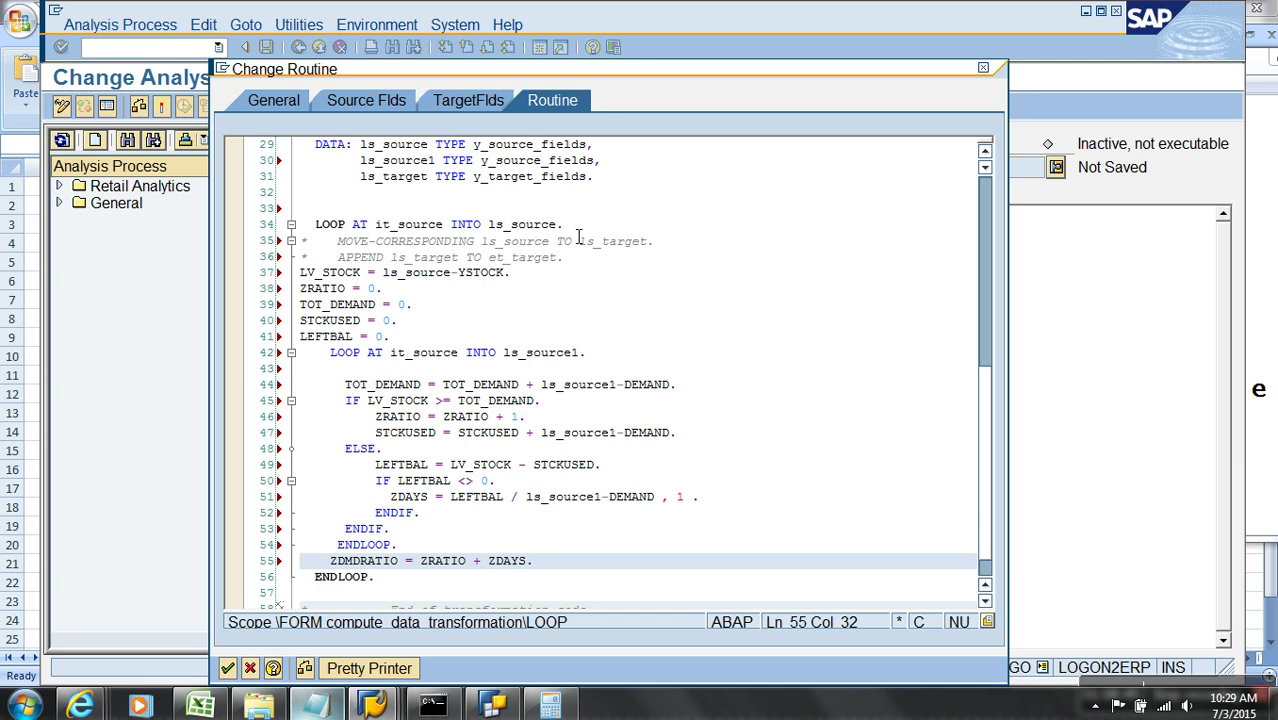
pyautogui.click(578, 232)
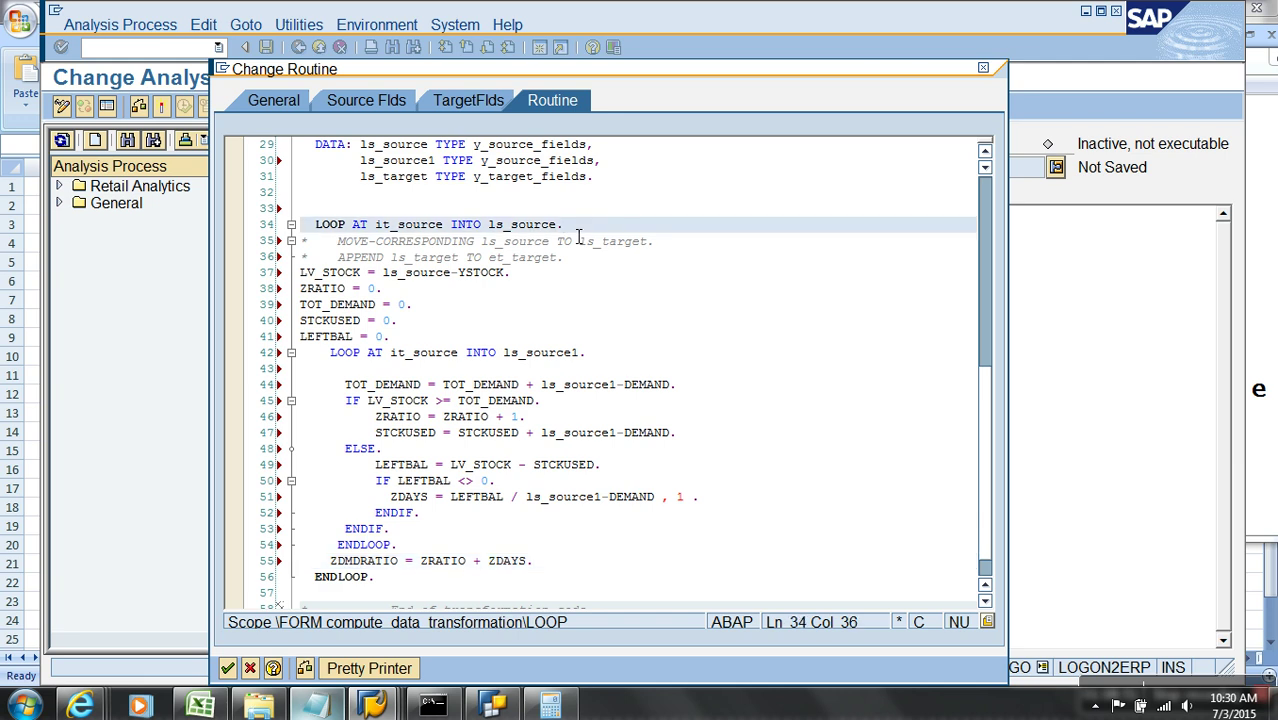
pyautogui.click(588, 356)
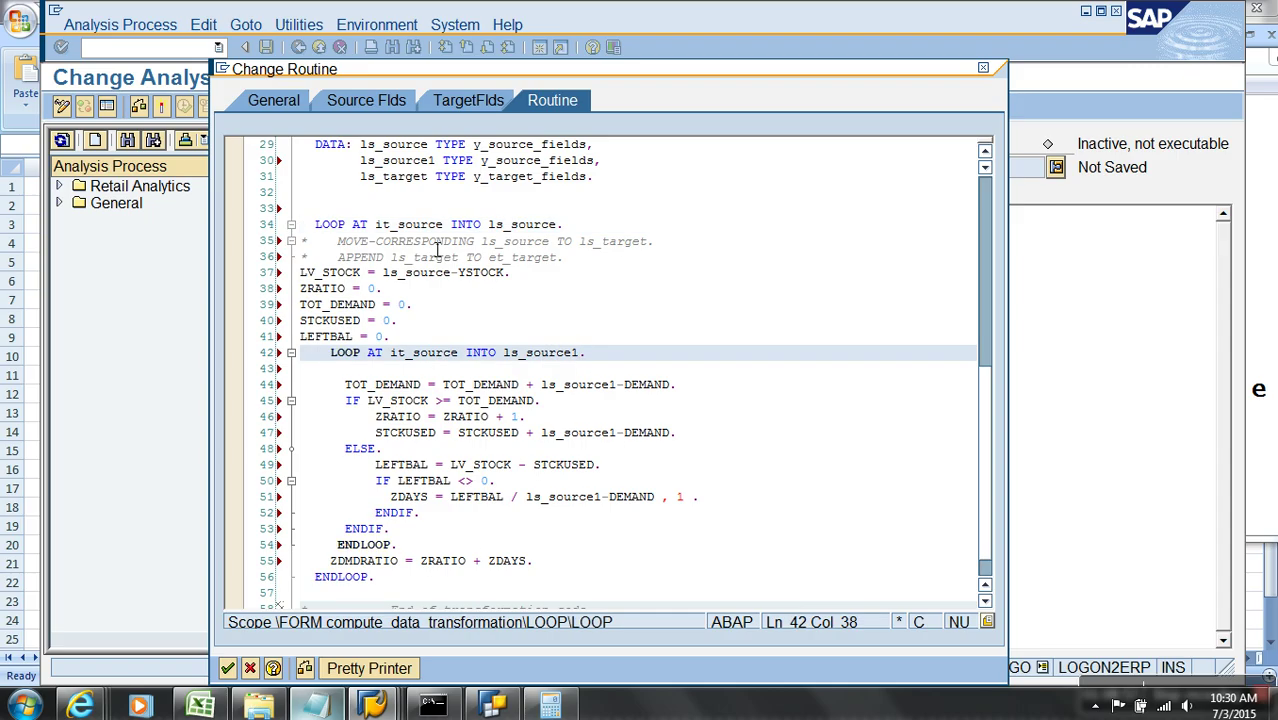
pyautogui.click(562, 226)
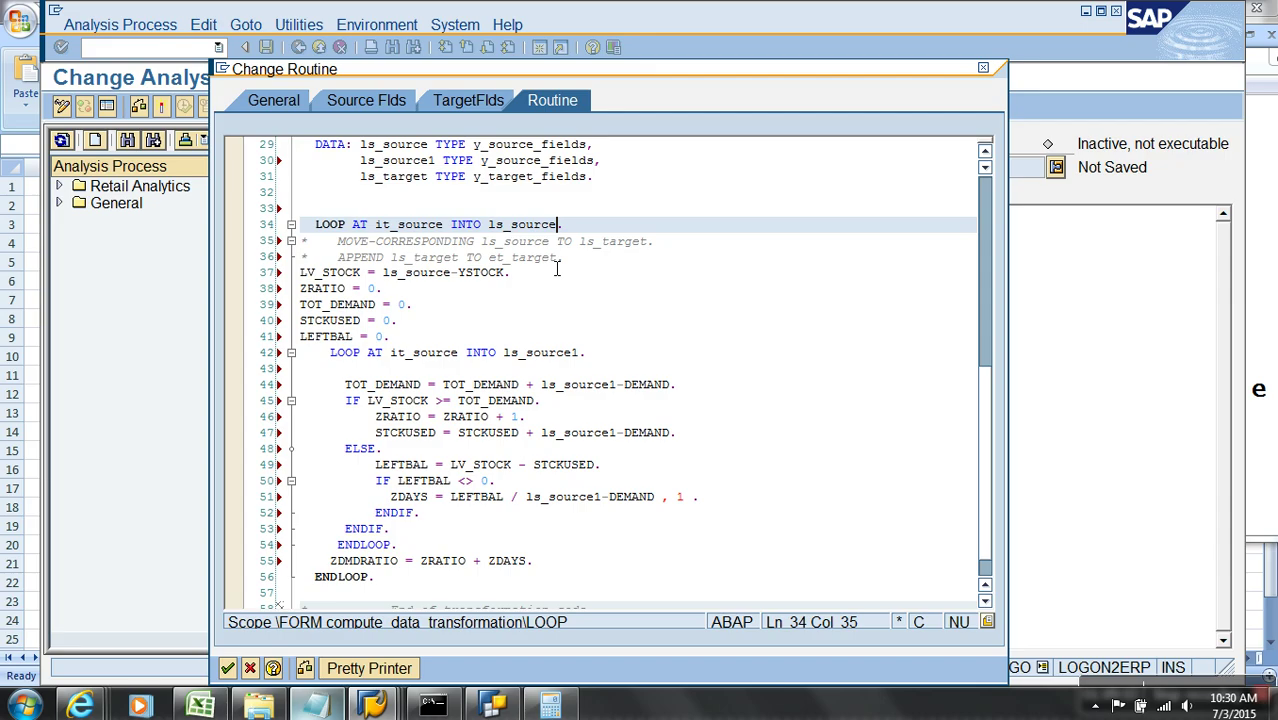
pyautogui.scroll(-1, 557, 270)
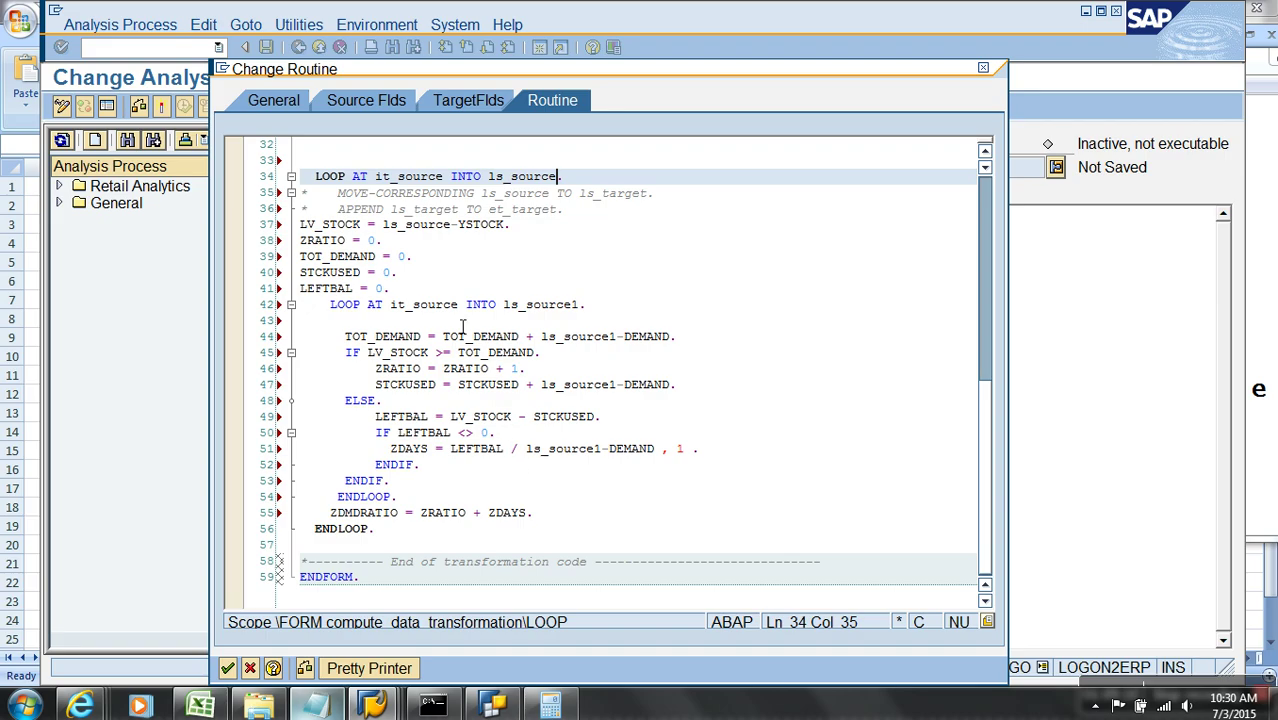
# Try moving Plant (YNPLANT) and Material Number (YNMNO) from the routine's source fields to its grouping fields
pyautogui.click(366, 101)
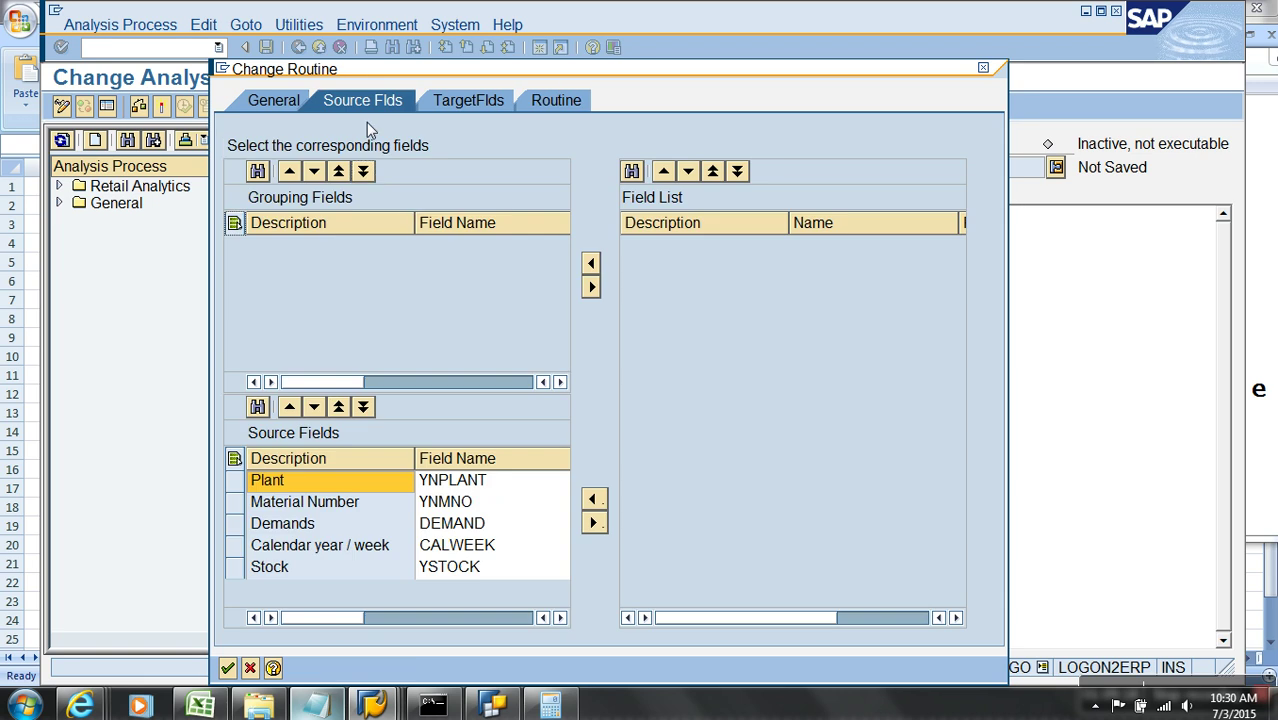
pyautogui.click(236, 480)
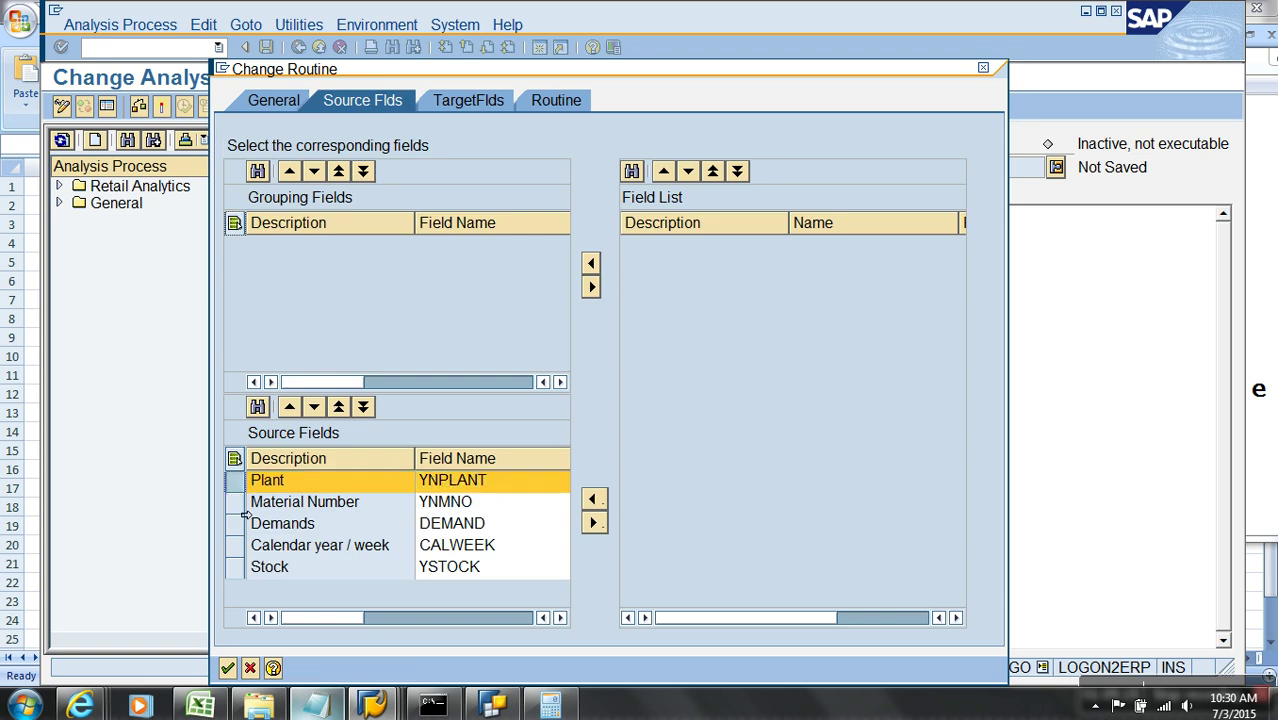
pyautogui.click(236, 501)
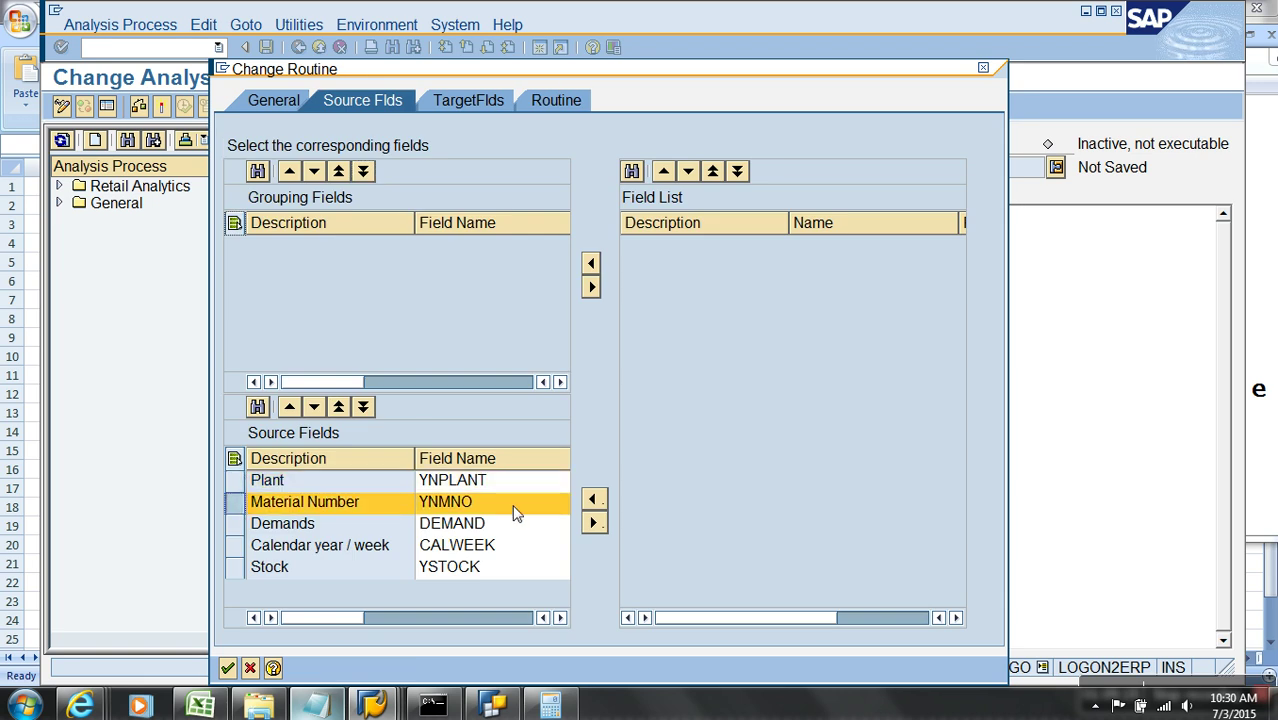
pyautogui.keyDown('ctrl'); pyautogui.click(250, 484); pyautogui.keyUp('ctrl')
pyautogui.click(593, 522)
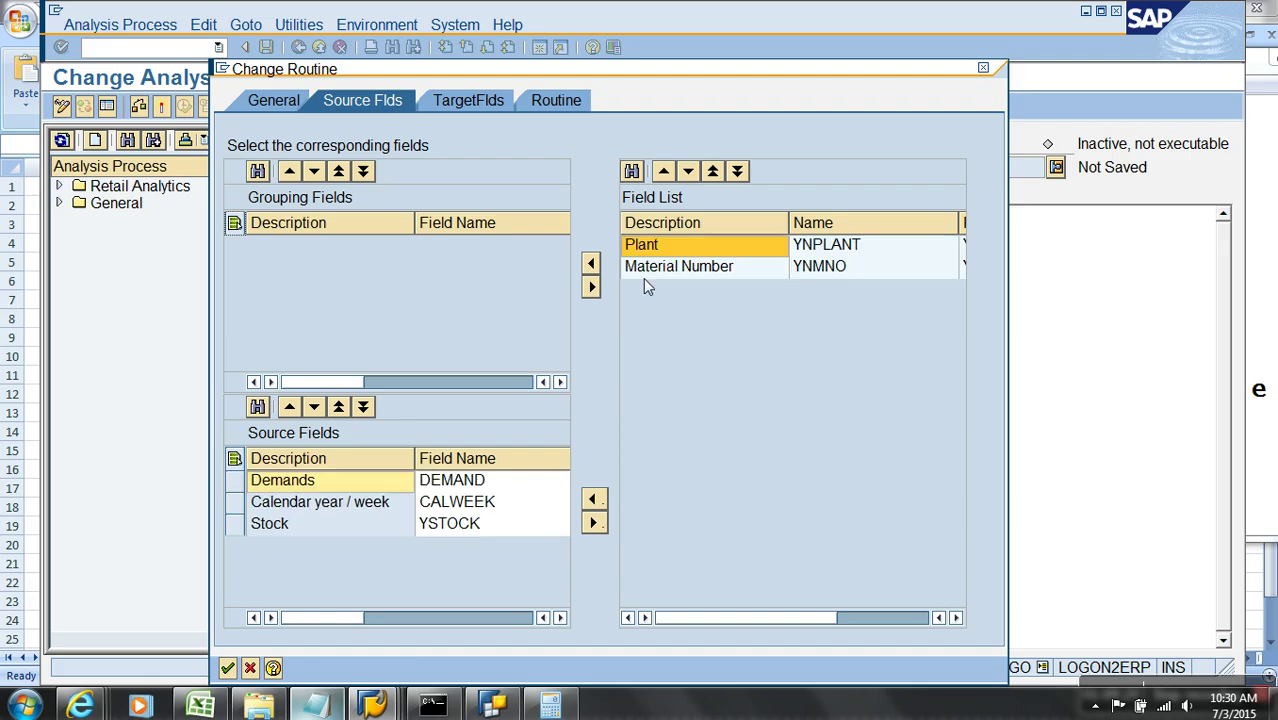
pyautogui.click(591, 265)
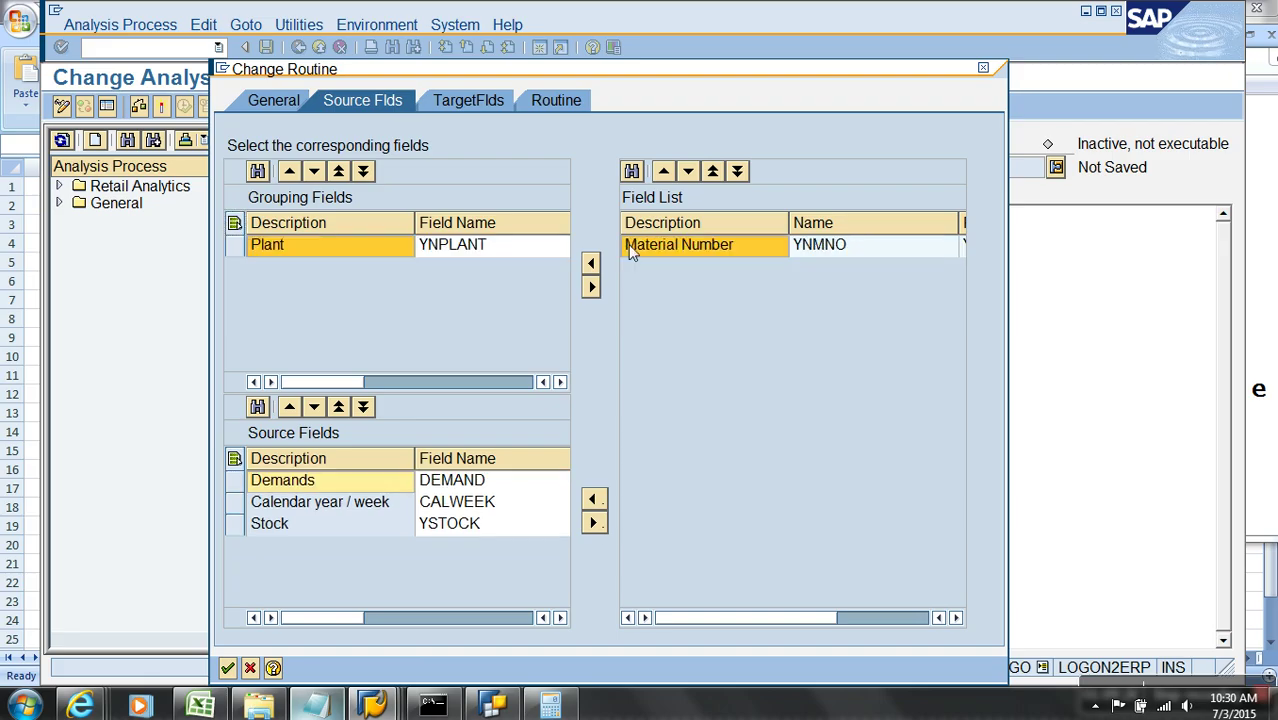
pyautogui.click(591, 265)
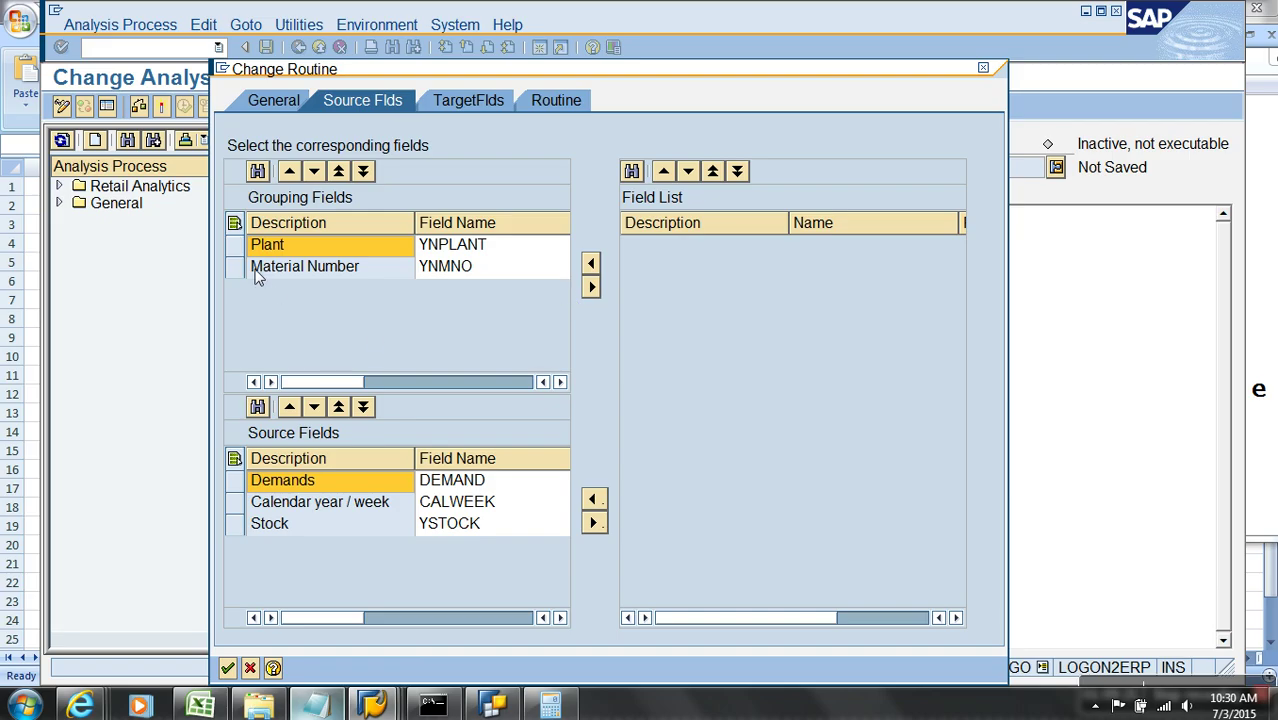
# Move Plant and Material Number from the grouping fields back to the source fields and return to the routine code
pyautogui.click(429, 102)
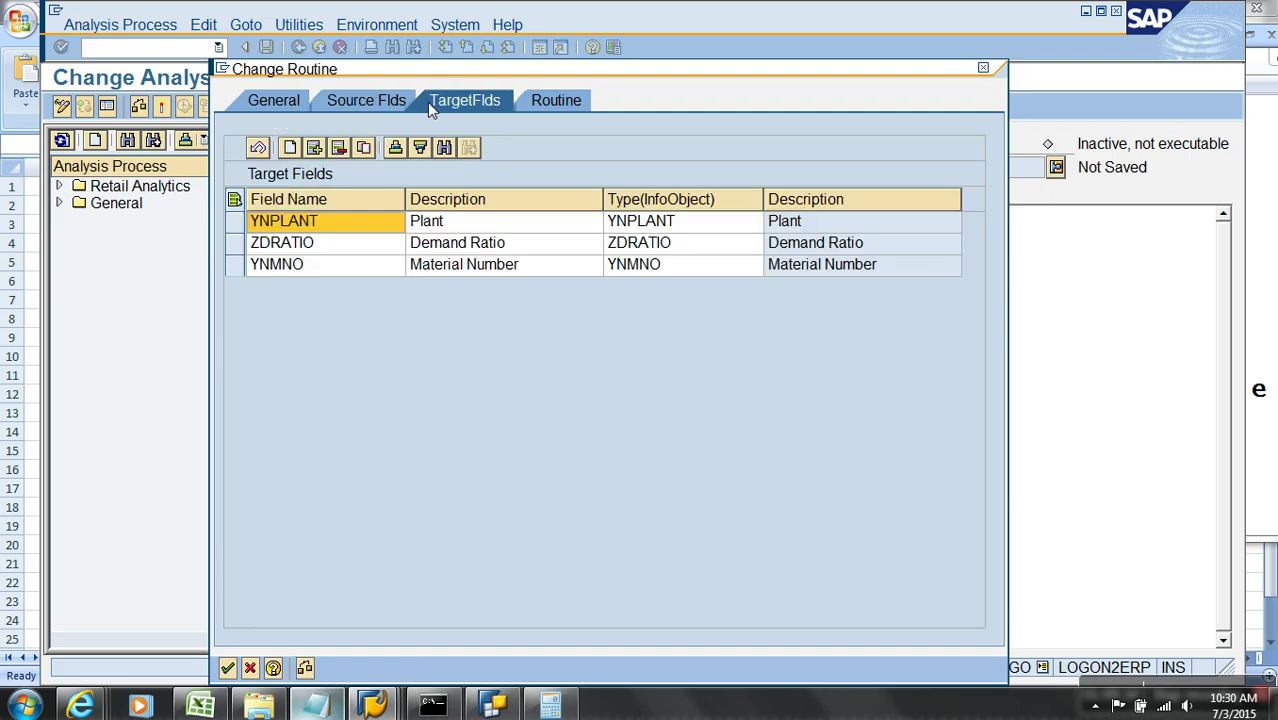
pyautogui.click(343, 104)
pyautogui.keyDown('shift'); pyautogui.click(236, 266); pyautogui.keyUp('shift')
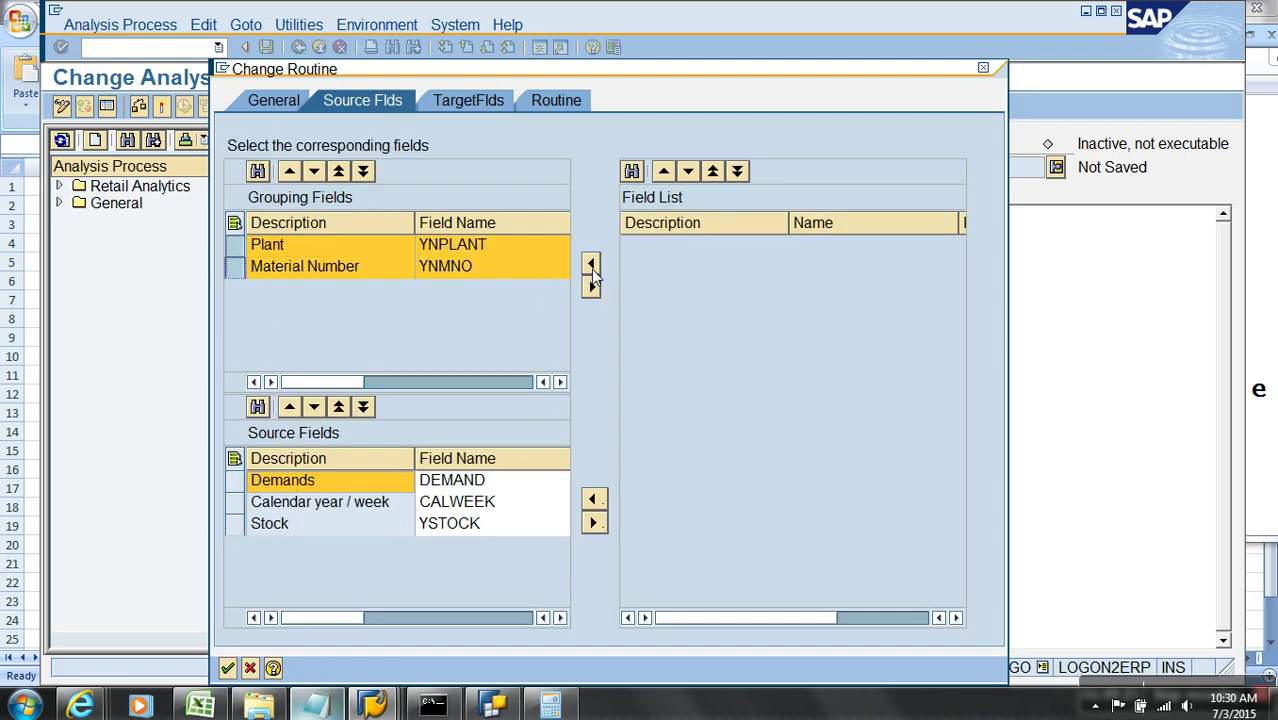
pyautogui.click(591, 286)
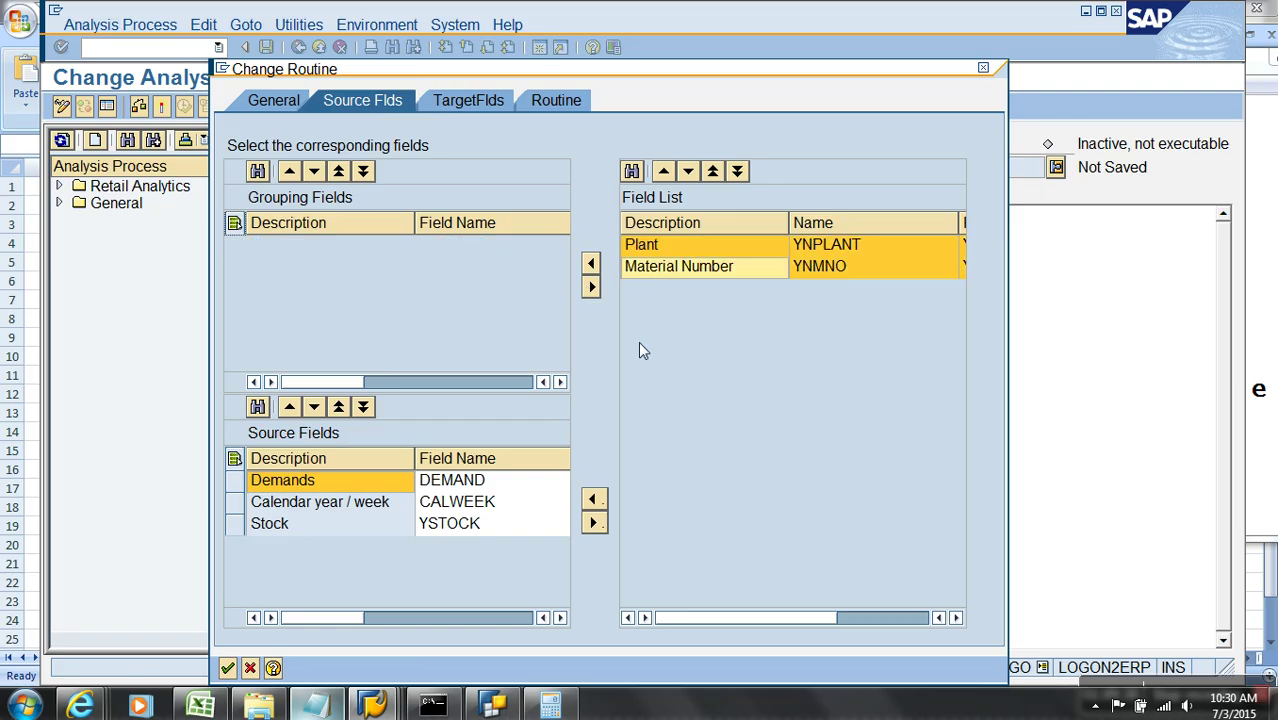
pyautogui.click(596, 499)
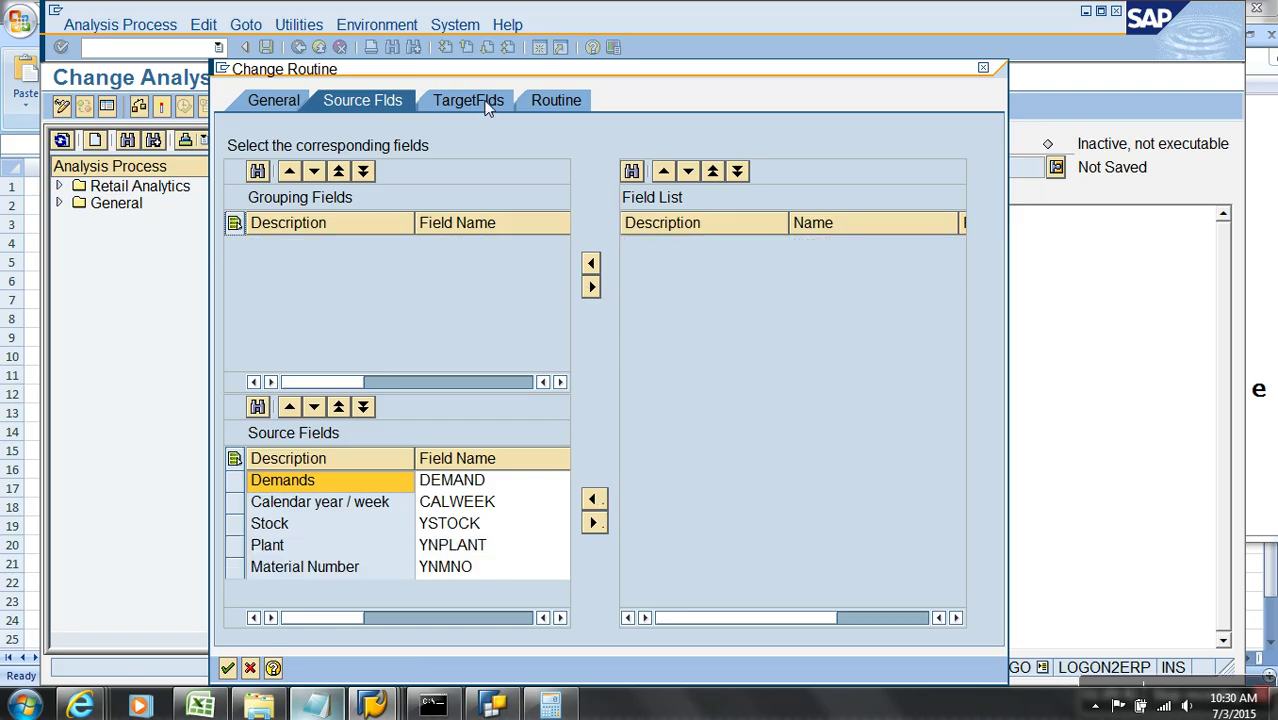
pyautogui.click(490, 101)
pyautogui.click(553, 101)
pyautogui.click(566, 484)
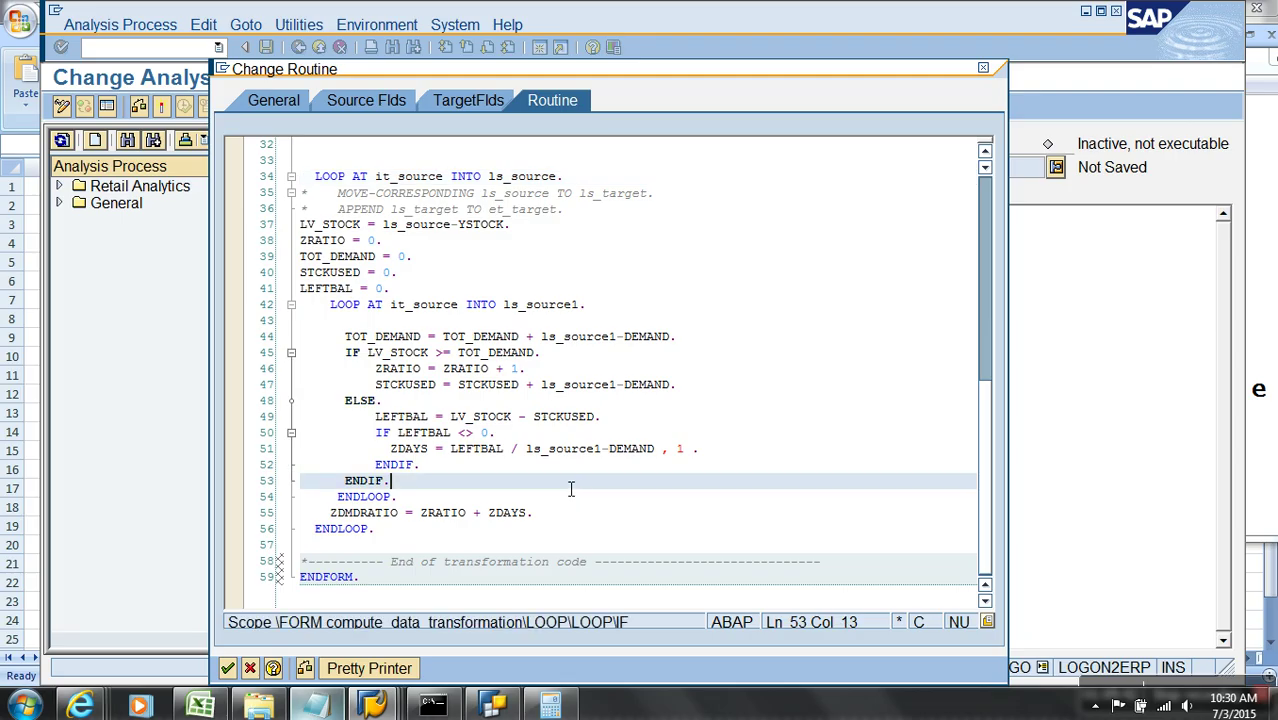
pyautogui.click(580, 183)
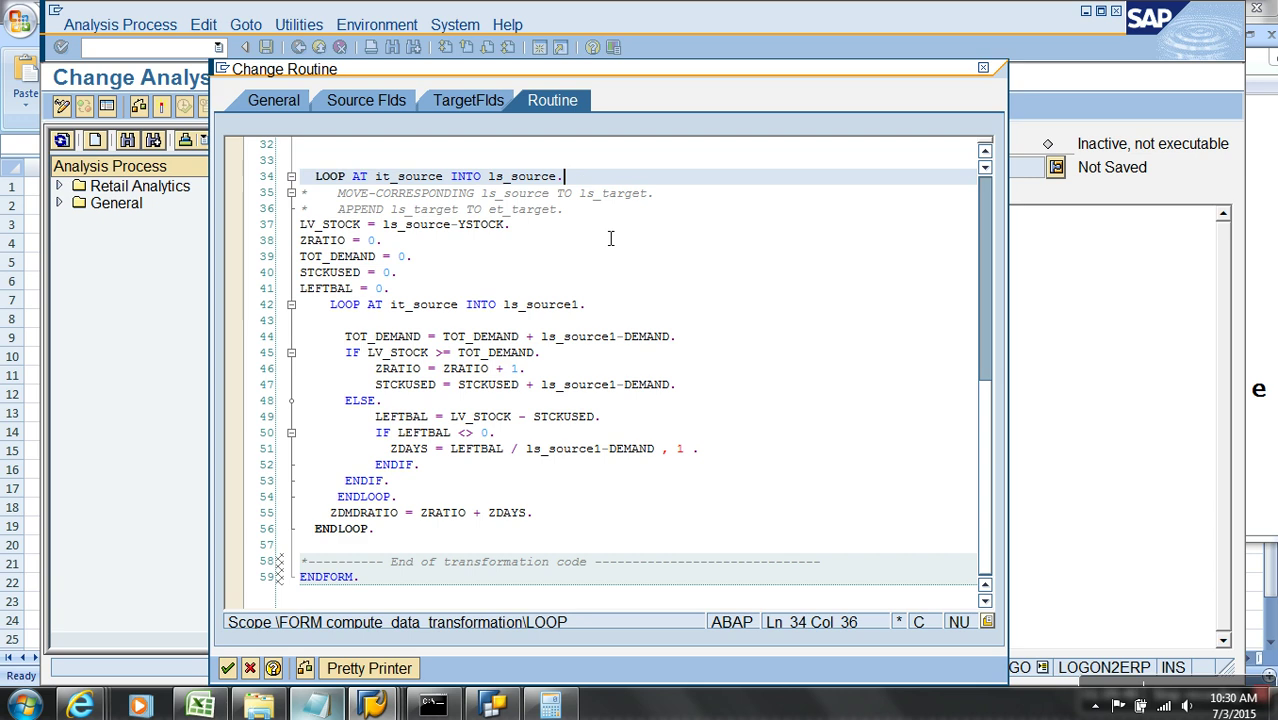
pyautogui.click(740, 400)
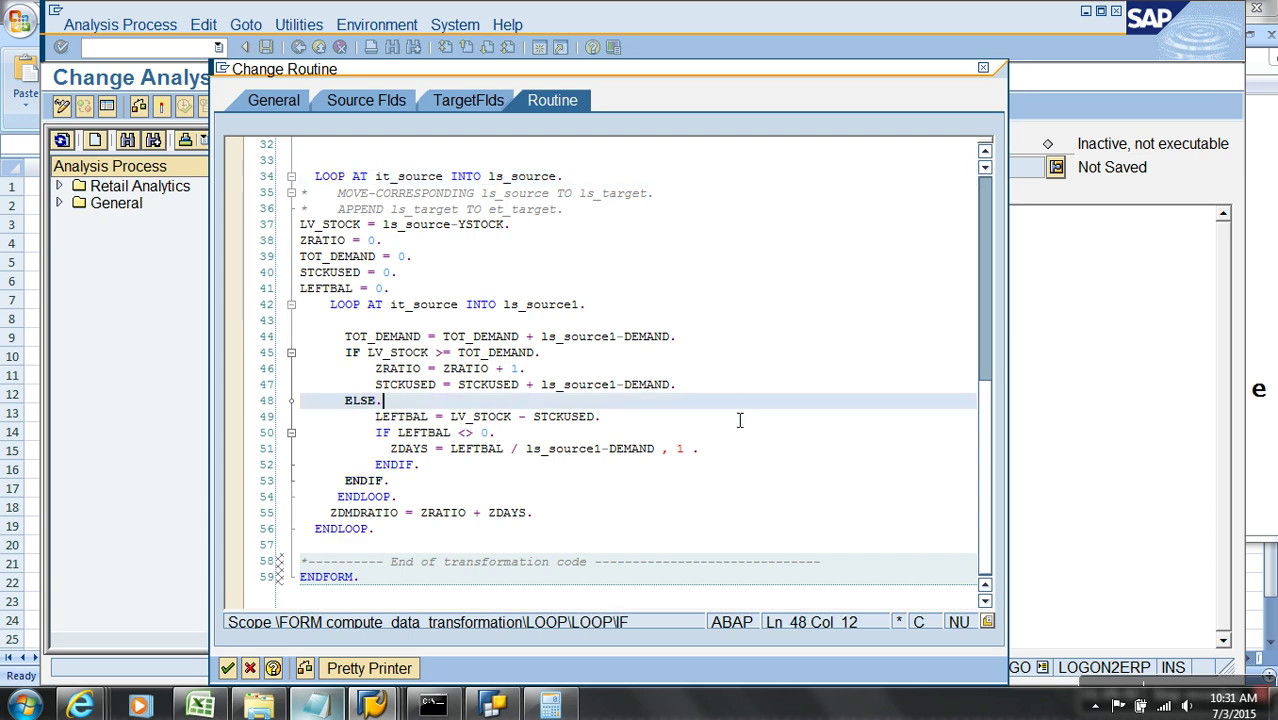
# Remove the leftover ", 1" after ls_source1-DEMAND in the ZDAYS statement, keeping the closing period
pyautogui.click(697, 450)
pyautogui.press('BackSpace')
pyautogui.press('BackSpace')
pyautogui.press('BackSpace')
pyautogui.press('BackSpace')
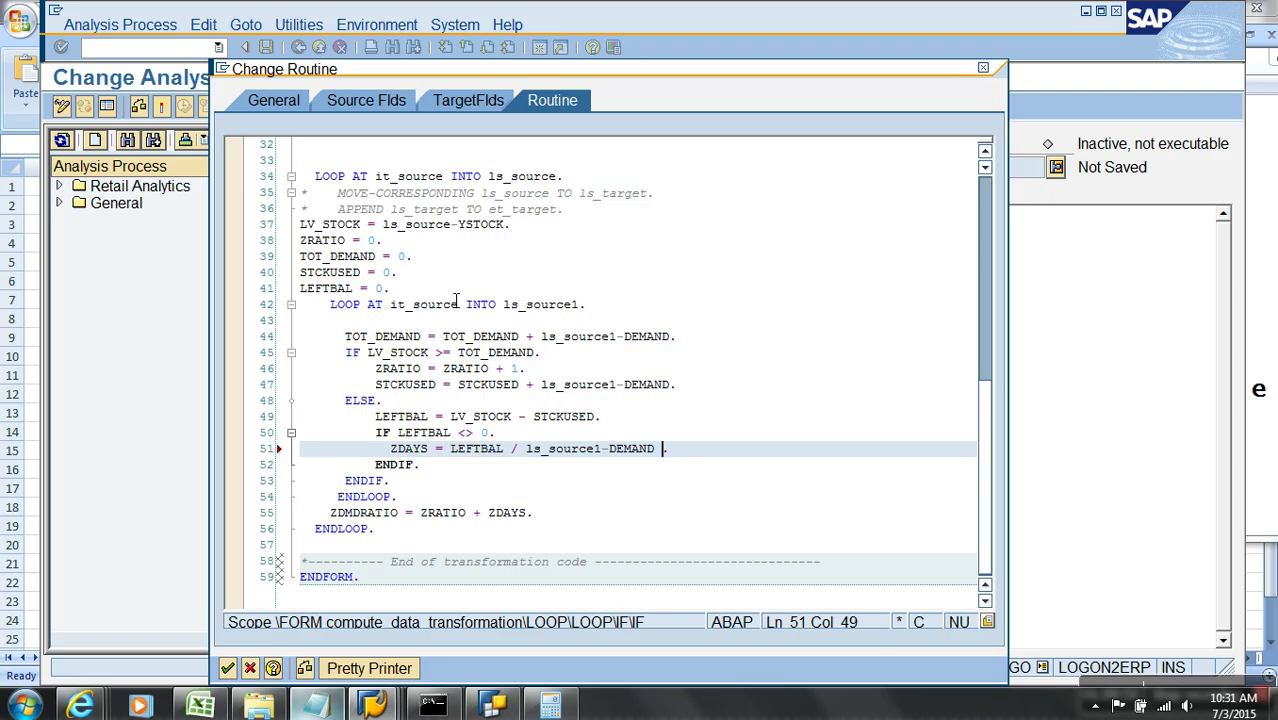
# Add the initialisation ZDMDRATIO = 0. on a new line below LEFTBAL = 0., reusing the variable name from the ratio assignment
pyautogui.moveTo(399, 515); pyautogui.dragTo(330, 515)
pyautogui.hotkey('ctrl', 'c')
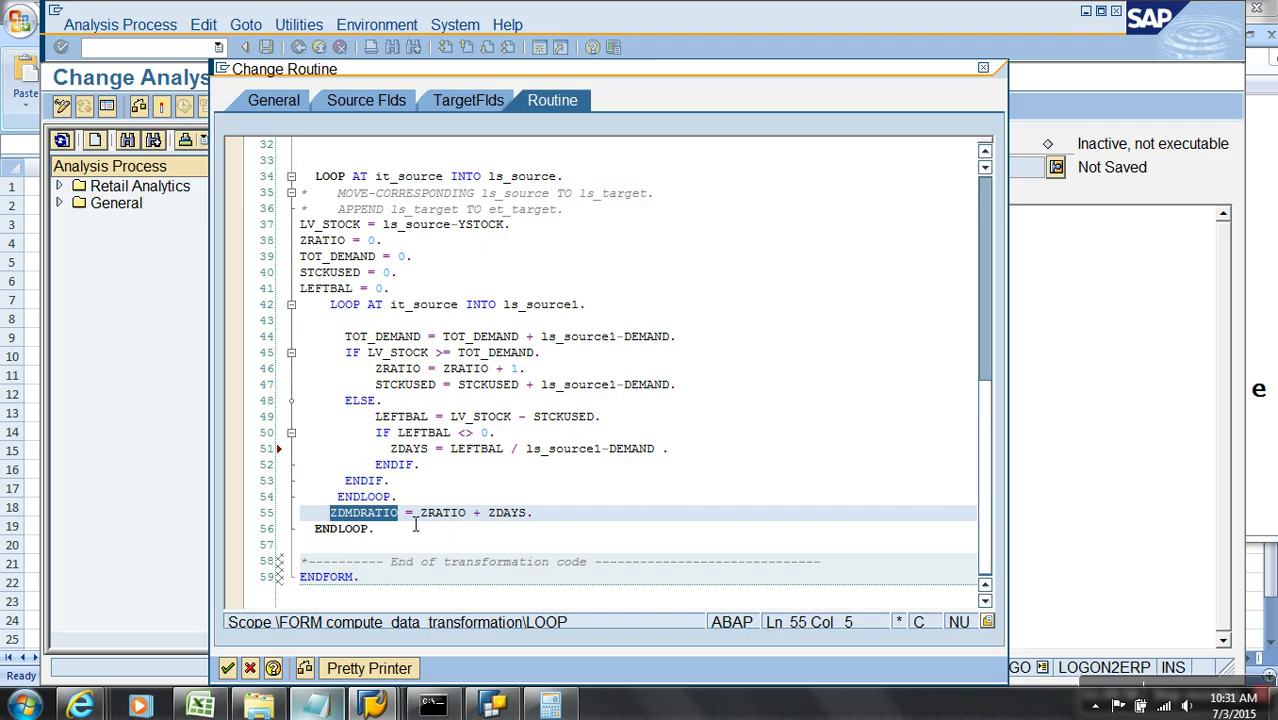
pyautogui.click(408, 290)
pyautogui.press('Return')
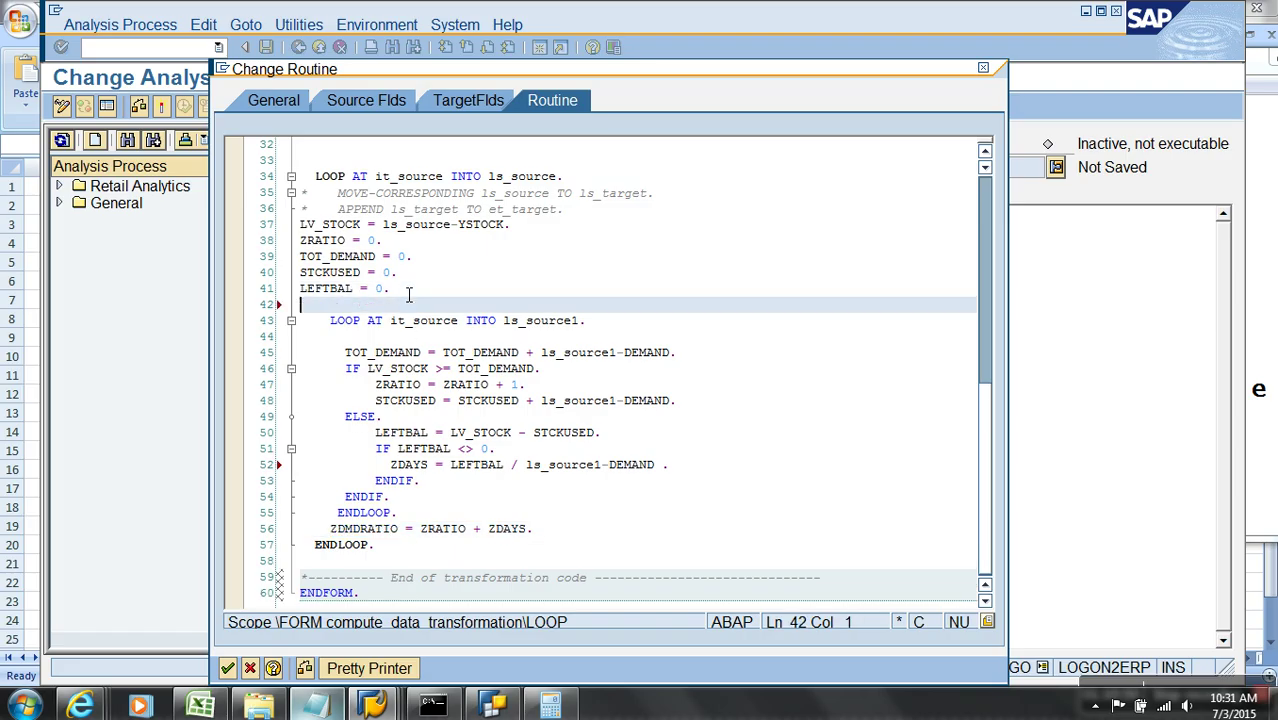
pyautogui.hotkey('ctrl', 'v')
pyautogui.write('= 0')
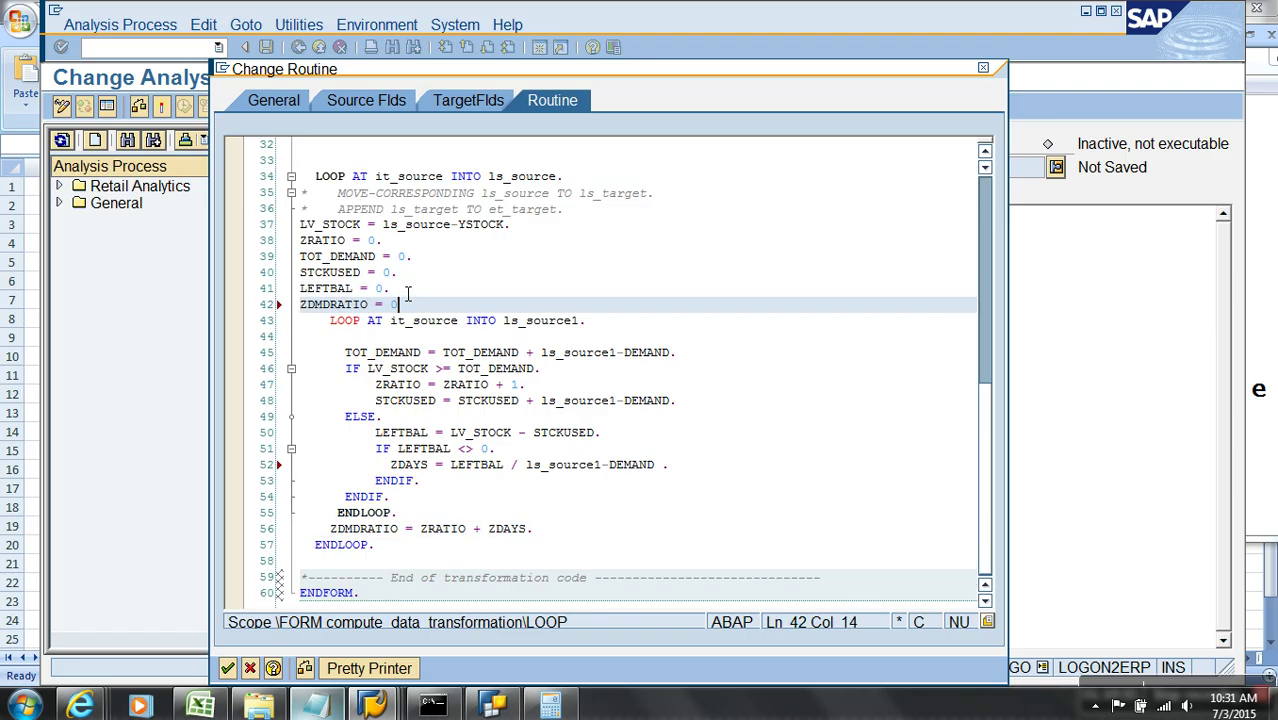
pyautogui.write('.')
# Start a DATA : statement above the outer loop and copy the five initialisation lines from ZRATIO through ZDMDRATIO into it
pyautogui.scroll(3, 408, 293)
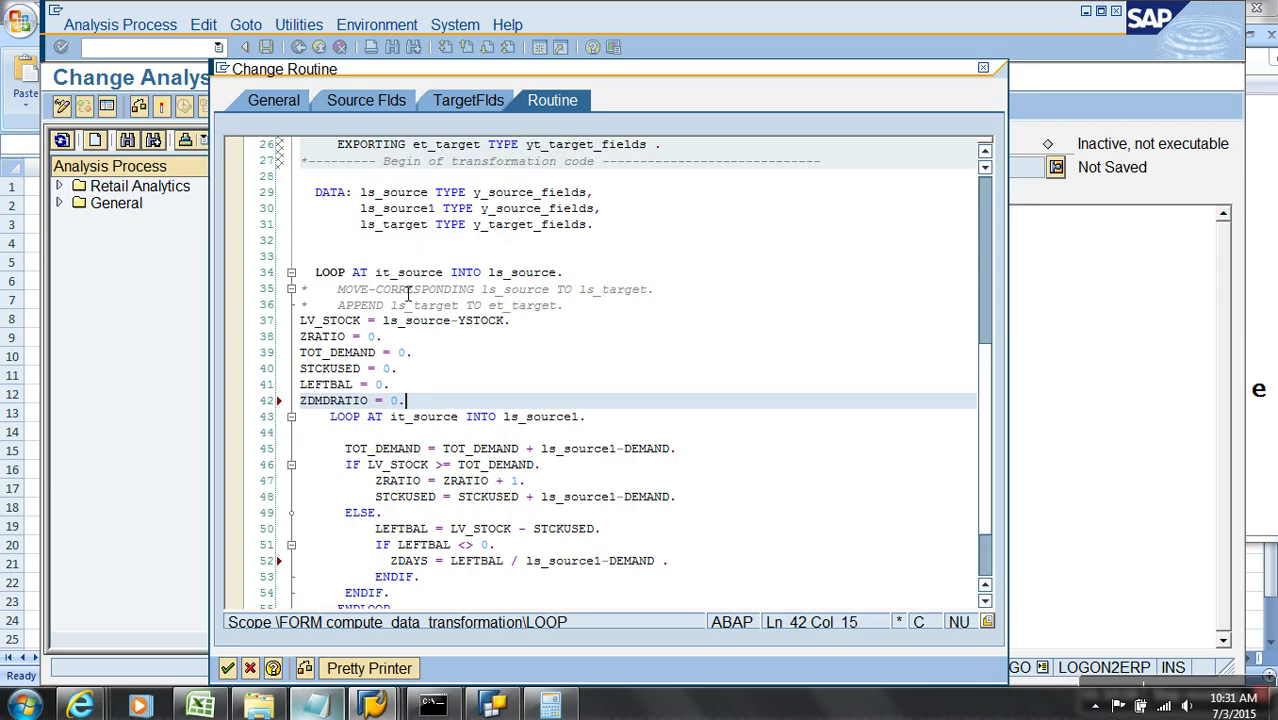
pyautogui.click(395, 291)
pyautogui.press('Return')
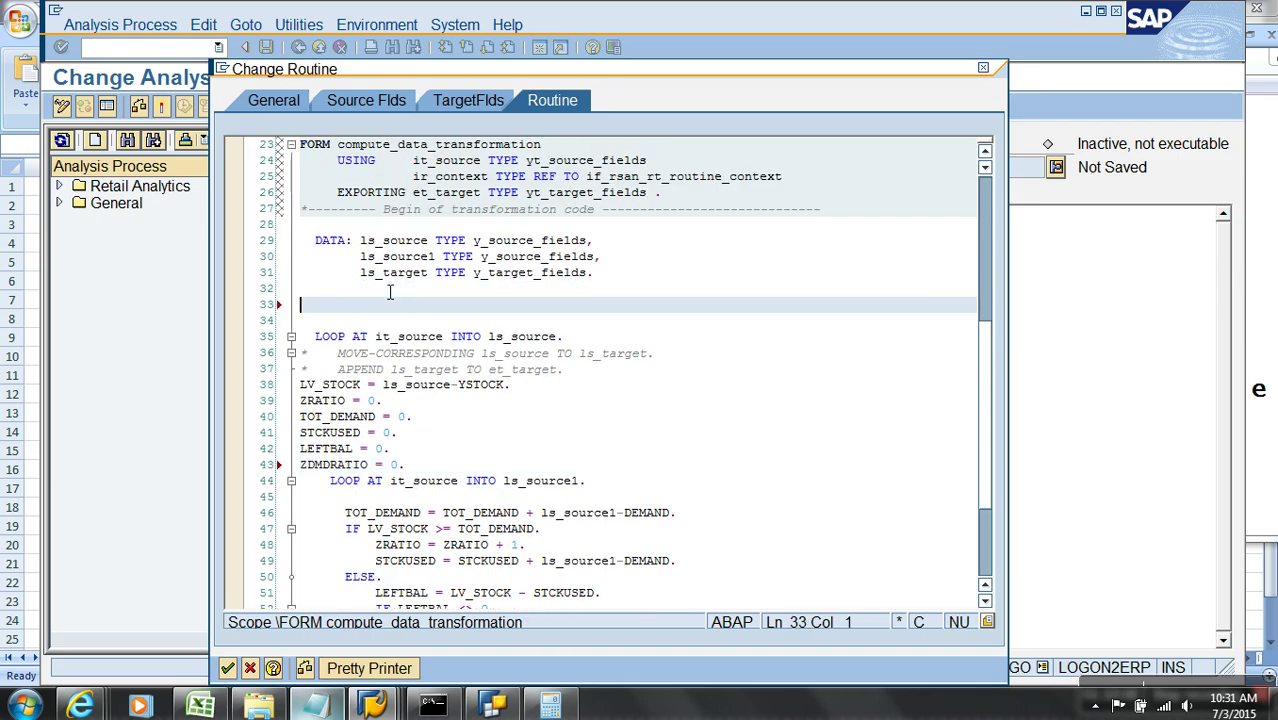
pyautogui.write('DATA :')
pyautogui.moveTo(412, 467); pyautogui.dragTo(280, 408)
pyautogui.hotkey('ctrl', 'c')
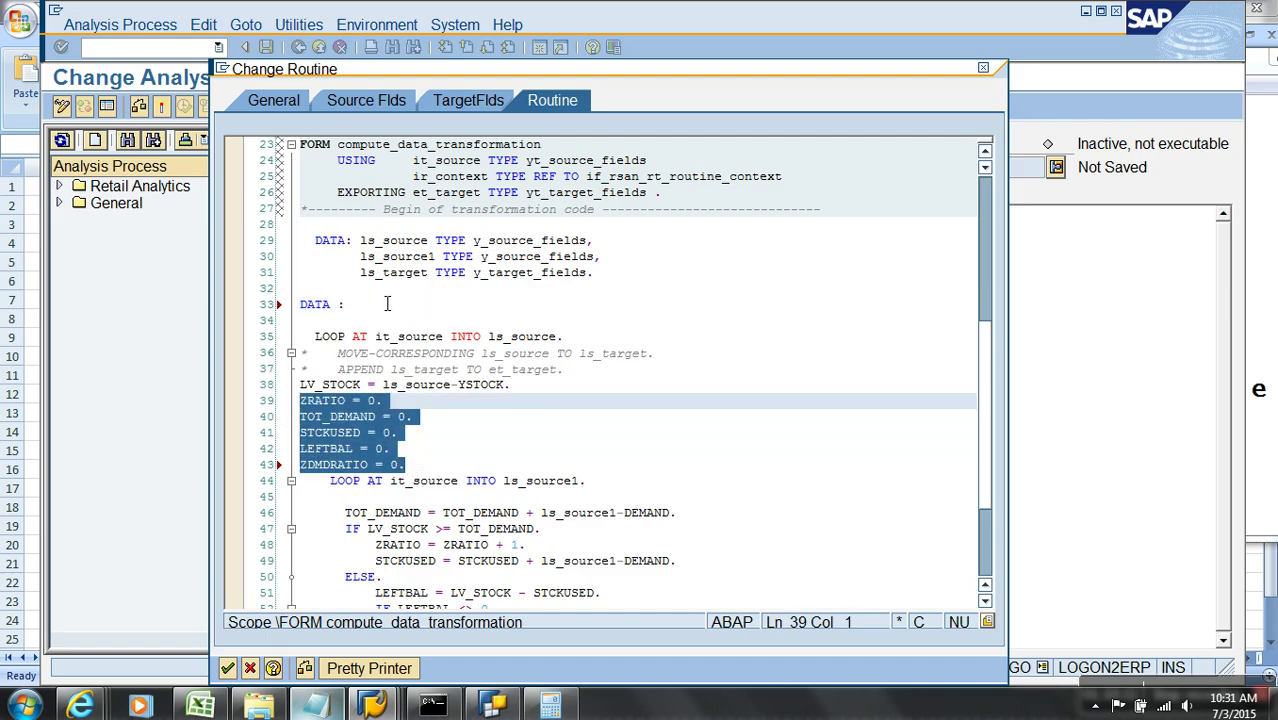
pyautogui.click(386, 304)
pyautogui.hotkey('ctrl', 'v')
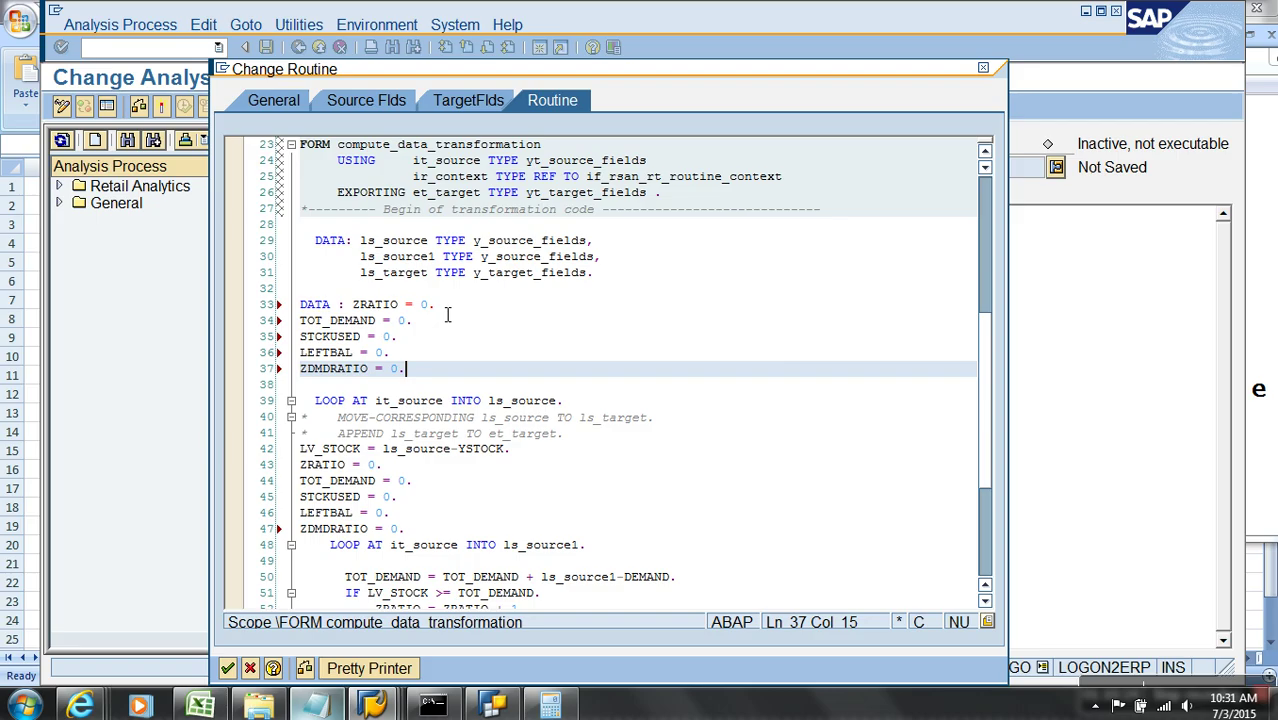
# Declare ZRATIO as an integer by replacing its "= 0." in the DATA statement with "TYPE I,"
pyautogui.click(448, 308)
pyautogui.hotkey('shift', 'Left')
pyautogui.hotkey('shift', 'Left')
pyautogui.hotkey('shift', 'Left')
pyautogui.hotkey('shift', 'Left')
pyautogui.hotkey('shift', 'Left')
pyautogui.press('Delete')
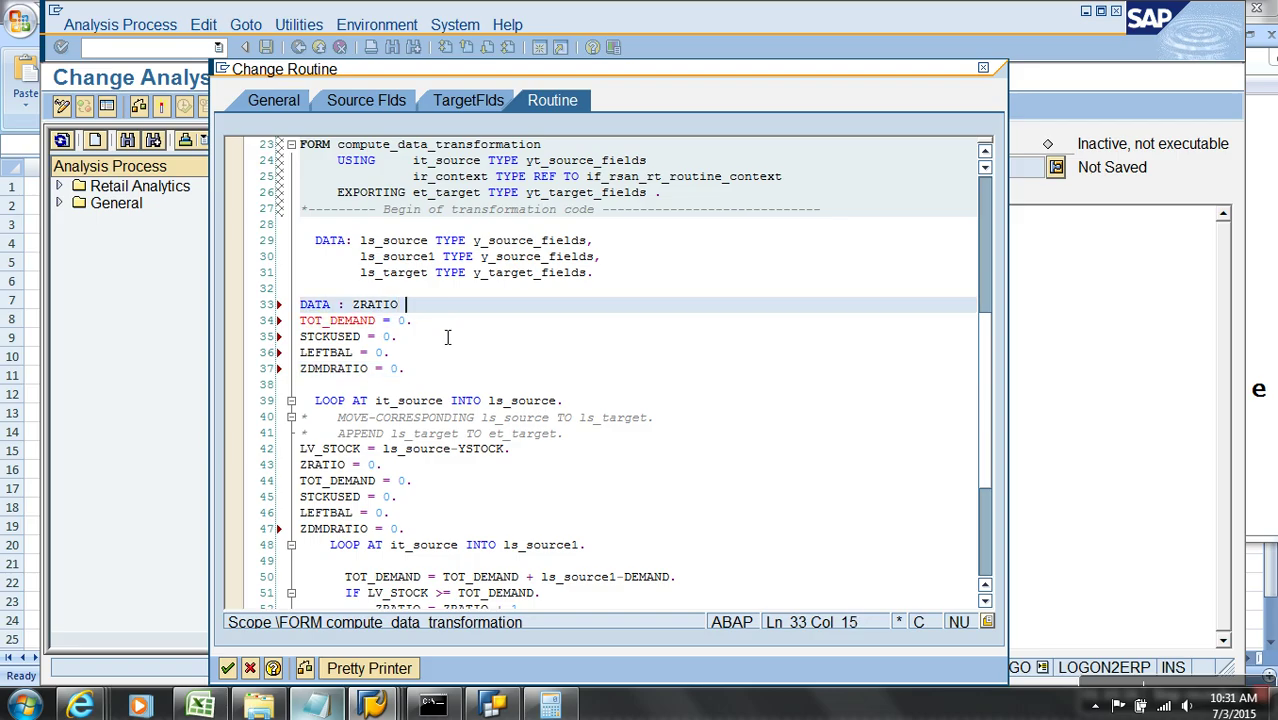
pyautogui.write('TYPE IN')
pyautogui.write('TEGER')
pyautogui.press('BackSpace')
pyautogui.press('BackSpace')
pyautogui.press('BackSpace')
pyautogui.press('BackSpace')
pyautogui.press('BackSpace')
pyautogui.press('BackSpace')
pyautogui.write(',')
# Replace "= 0." with "TYPE I," for TOT_DEMAND, STCKUSED, LEFTBAL and ZDMDRATIO in the DATA statement
pyautogui.moveTo(405, 304); pyautogui.dragTo(389, 326)
pyautogui.hotkey('ctrl', 'v')
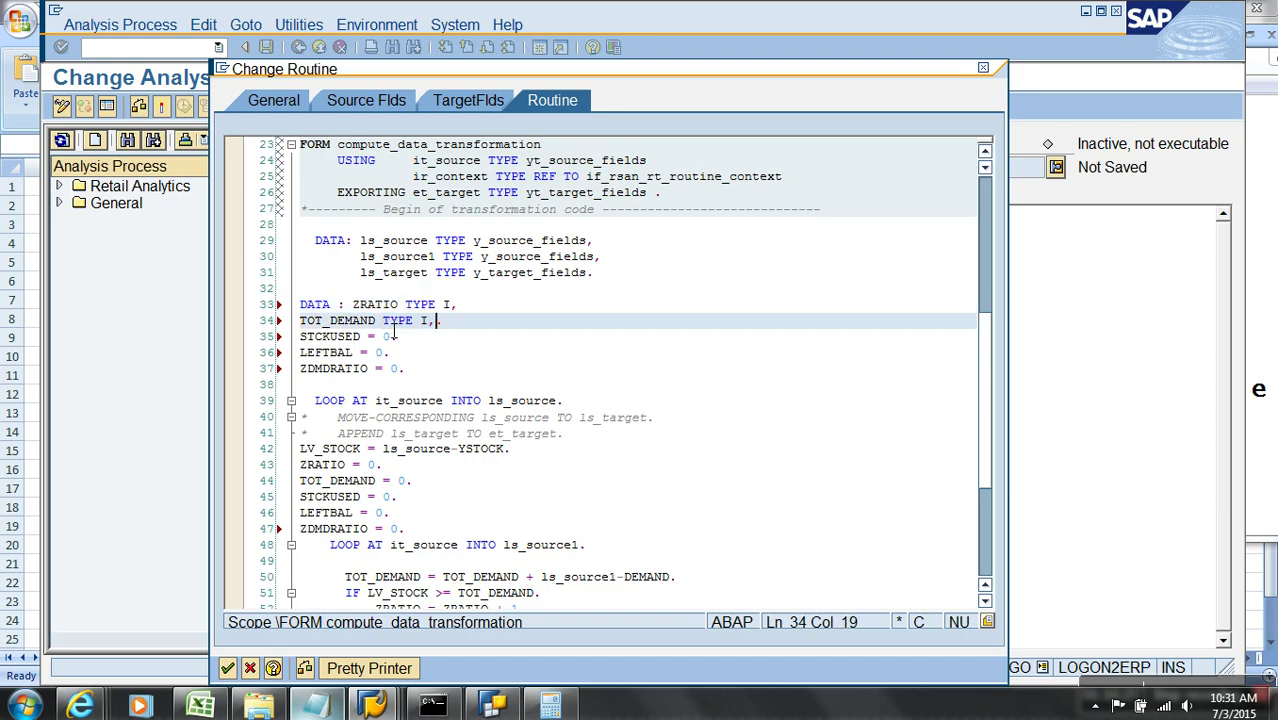
pyautogui.moveTo(410, 341); pyautogui.dragTo(378, 372)
pyautogui.hotkey('ctrl', 'v')
pyautogui.hotkey('ctrl', 'v')
pyautogui.hotkey('ctrl', 'v')
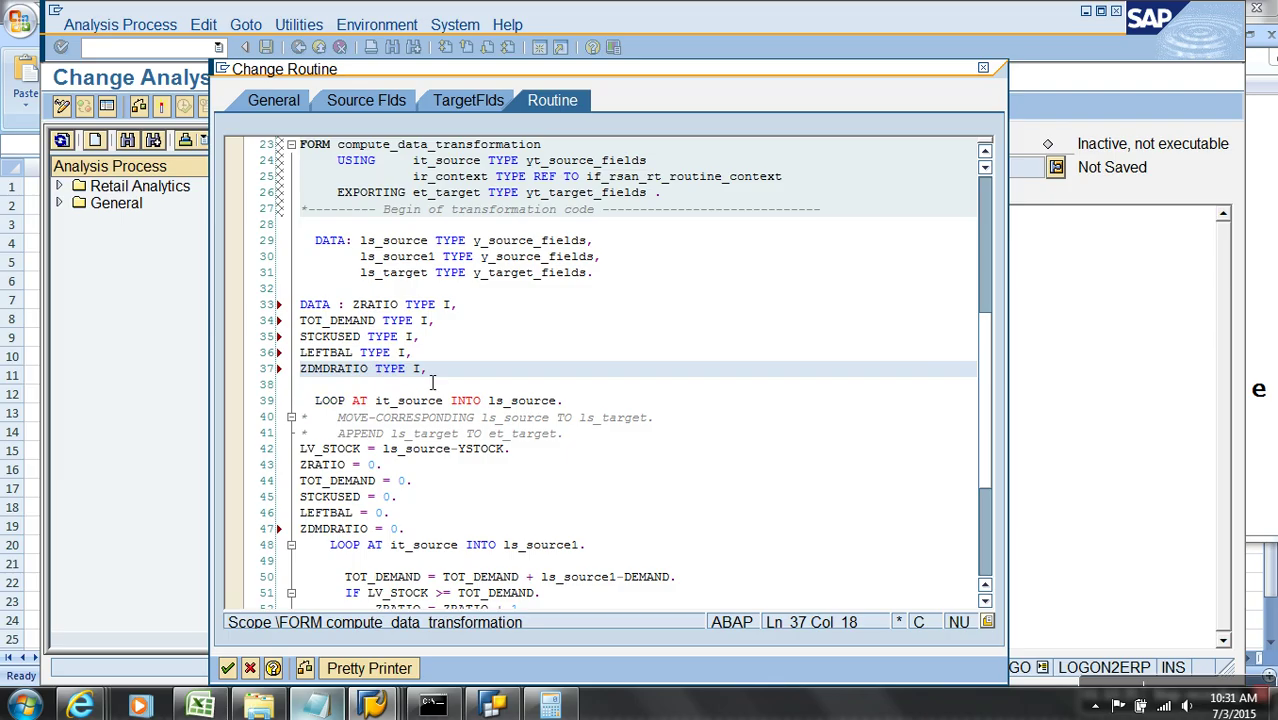
# Change the ZDMDRATIO declaration to TYPE P DECIMALS 3
pyautogui.press('BackSpace')
pyautogui.press('BackSpace')
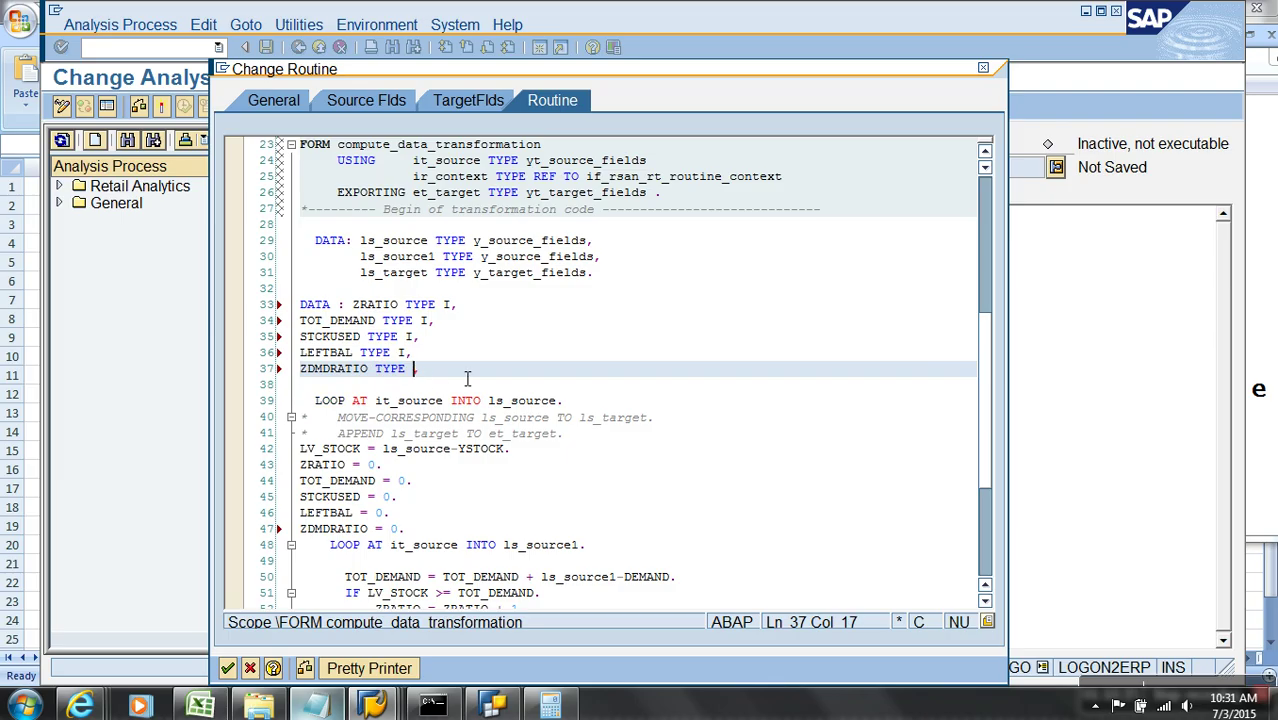
pyautogui.write('P DEC')
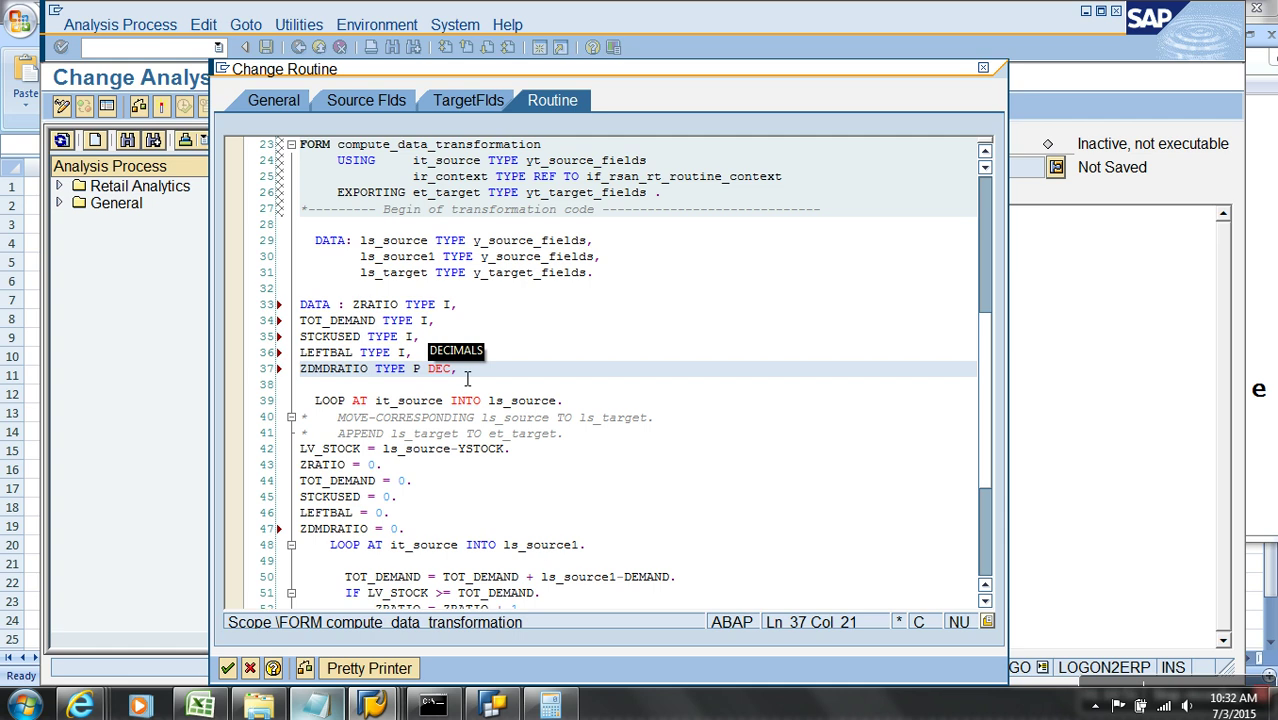
pyautogui.press('BackSpace')
pyautogui.press('BackSpace')
pyautogui.press('BackSpace')
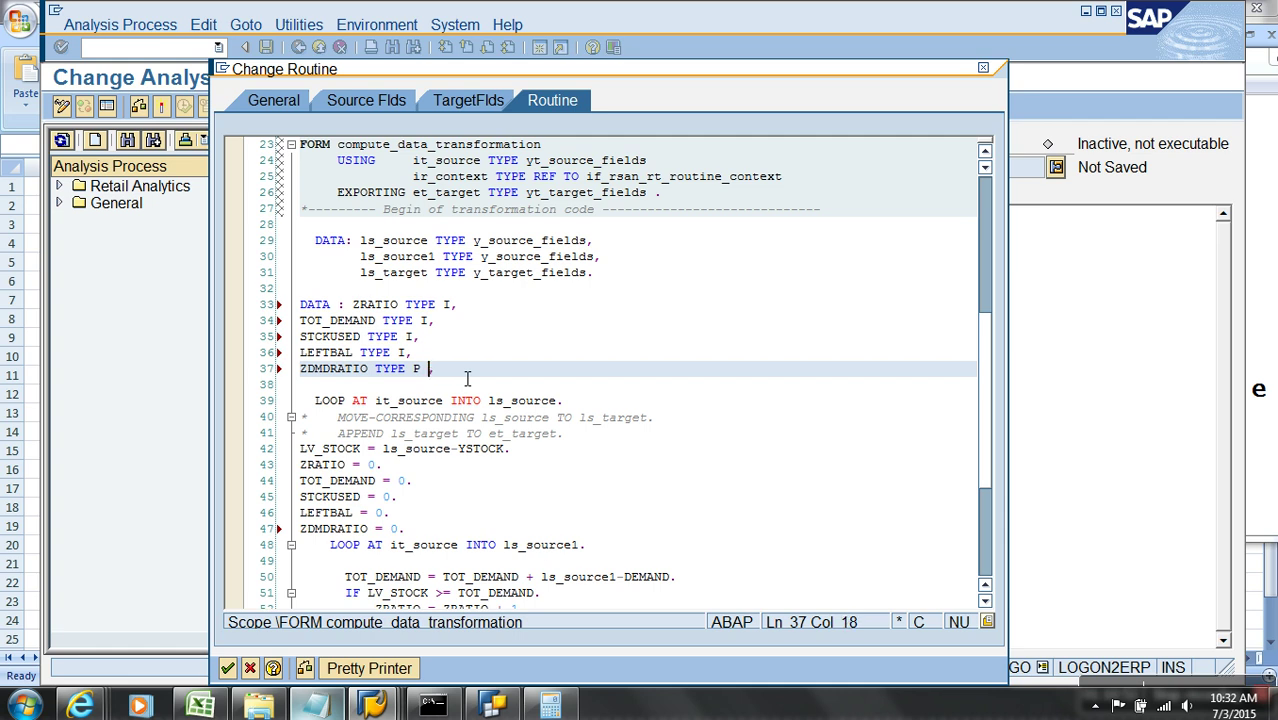
pyautogui.press('BackSpace')
pyautogui.write('3 DECIMALS 3')
pyautogui.click(444, 369)
pyautogui.press('BackSpace')
pyautogui.press('BackSpace')
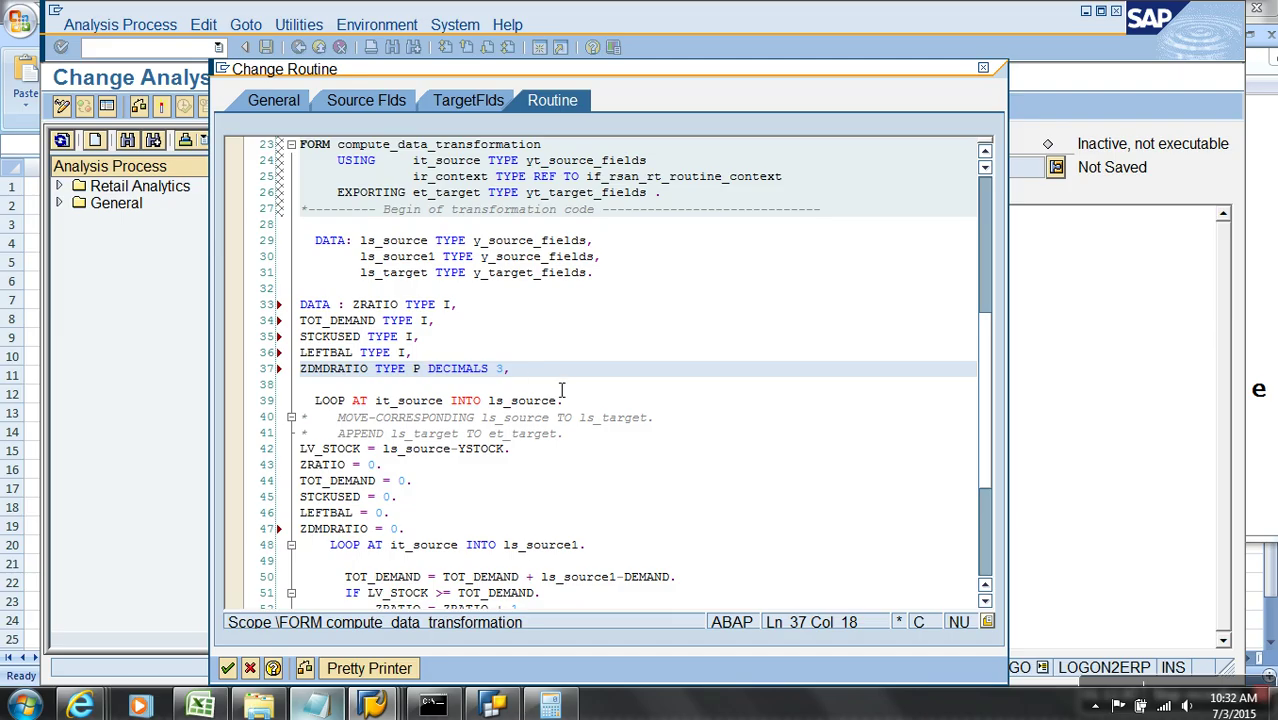
# Add a length of 10 in parentheses to ZDMDRATIO's packed type so the declaration reads TYPE P(10) DECIMALS 3
pyautogui.click(511, 373)
pyautogui.click(424, 371)
pyautogui.write('(1')
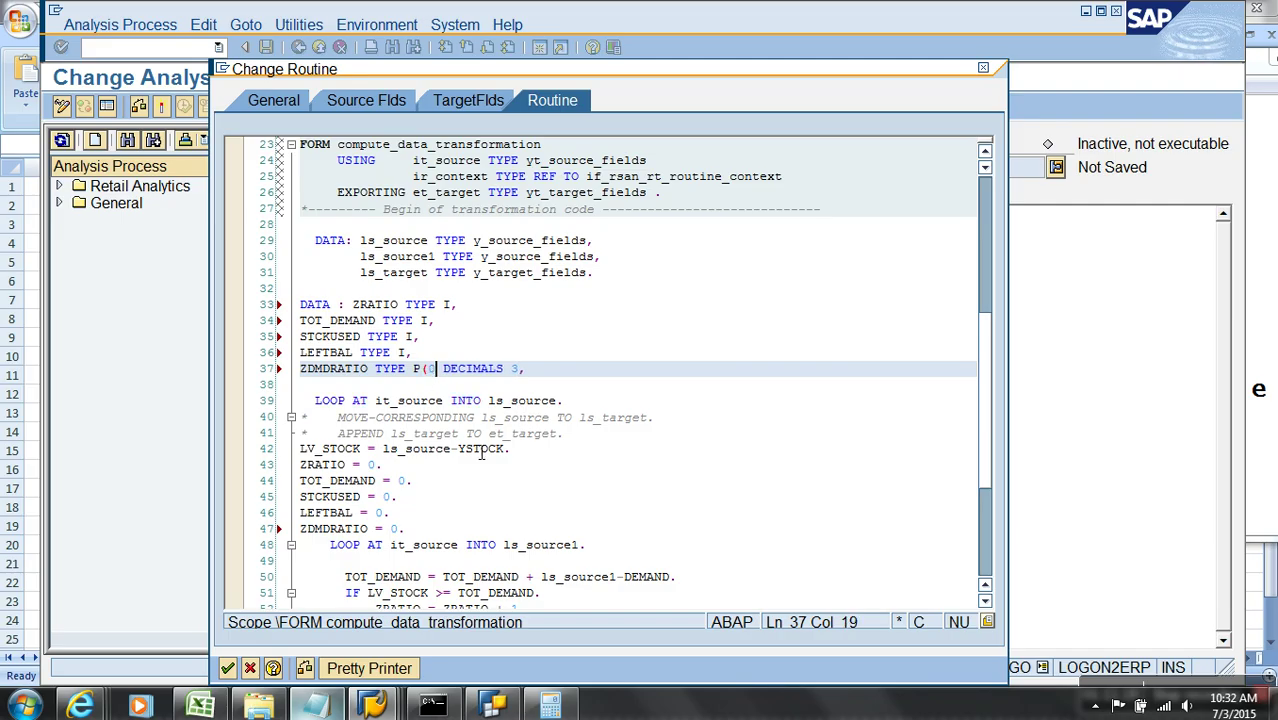
pyautogui.press('BackSpace')
pyautogui.write('10)')
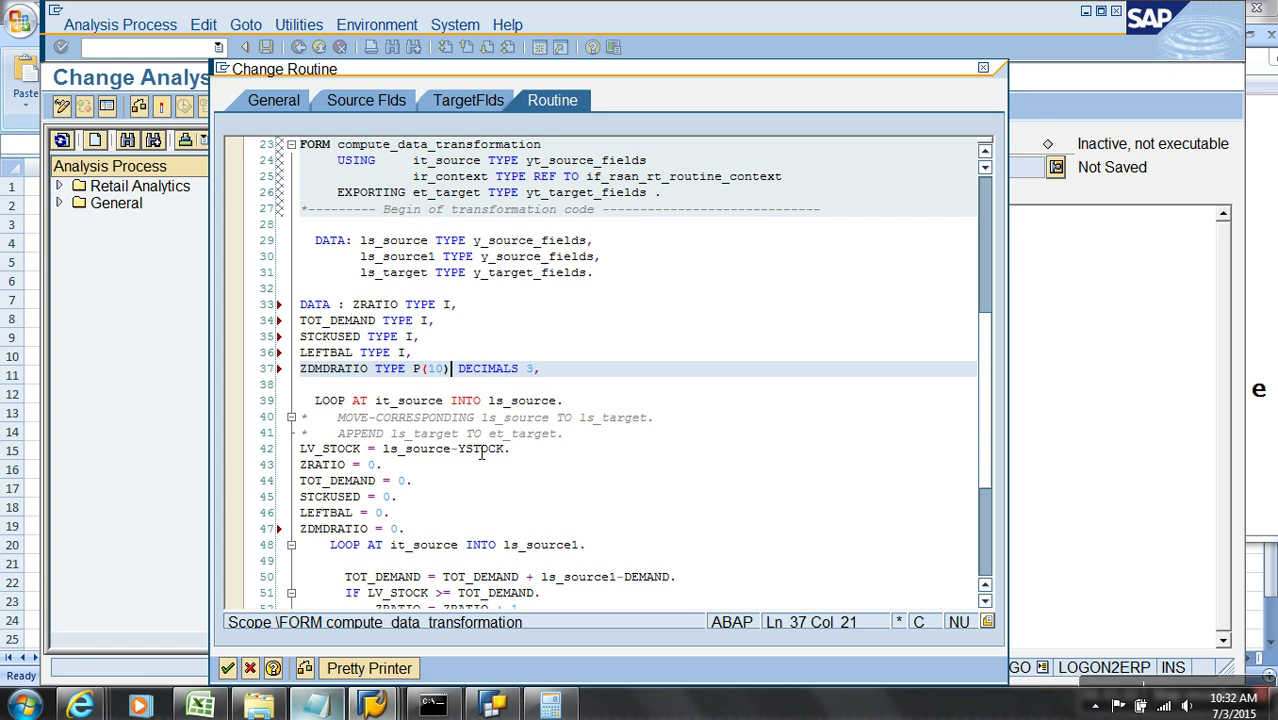
pyautogui.click(594, 372)
pyautogui.scroll(-1, 594, 375)
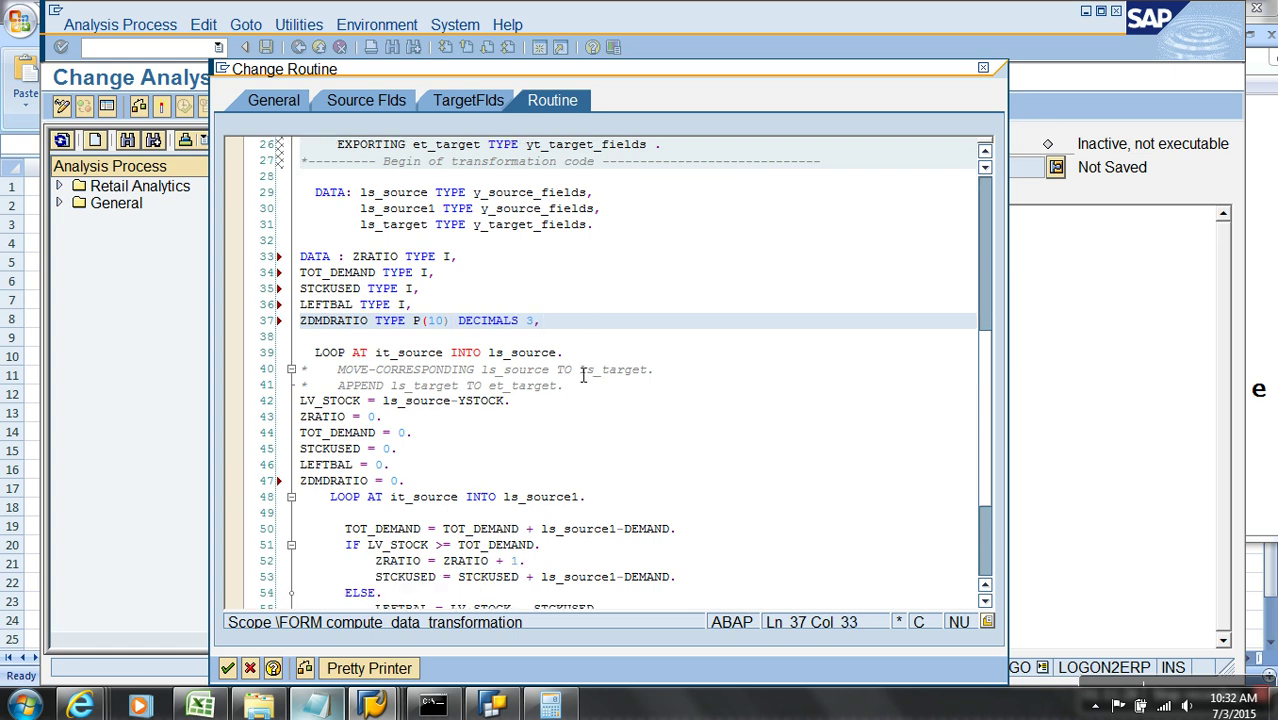
pyautogui.click(438, 354)
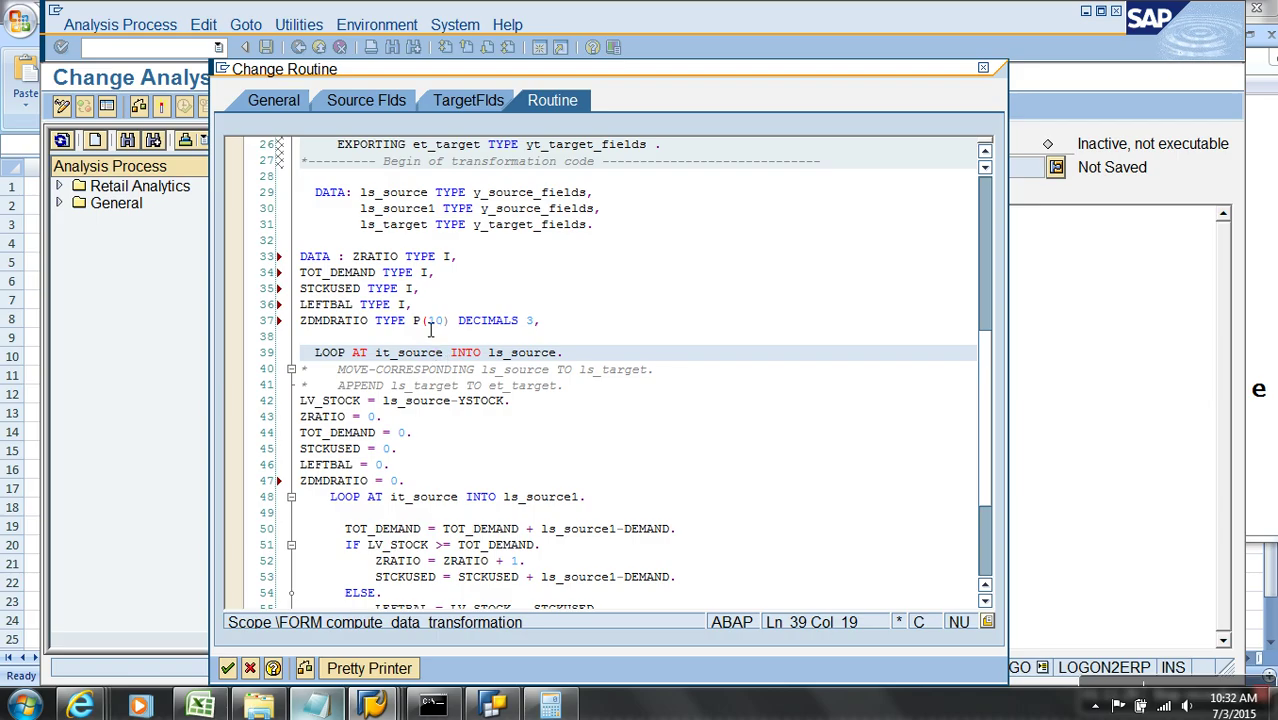
# Switch to the Edit InfoObjects session, start transaction SE38 there and open the source code of program ztest_insert for changing
pyautogui.moveTo(377, 704)
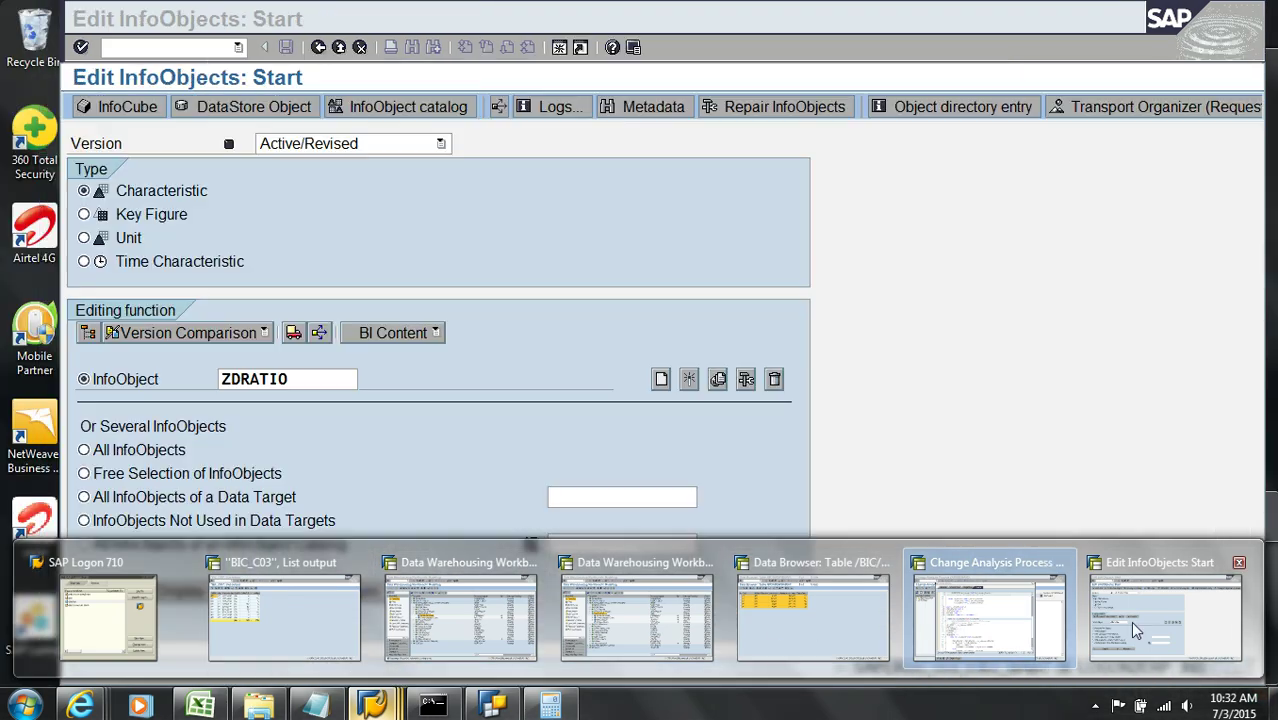
pyautogui.click(1118, 627)
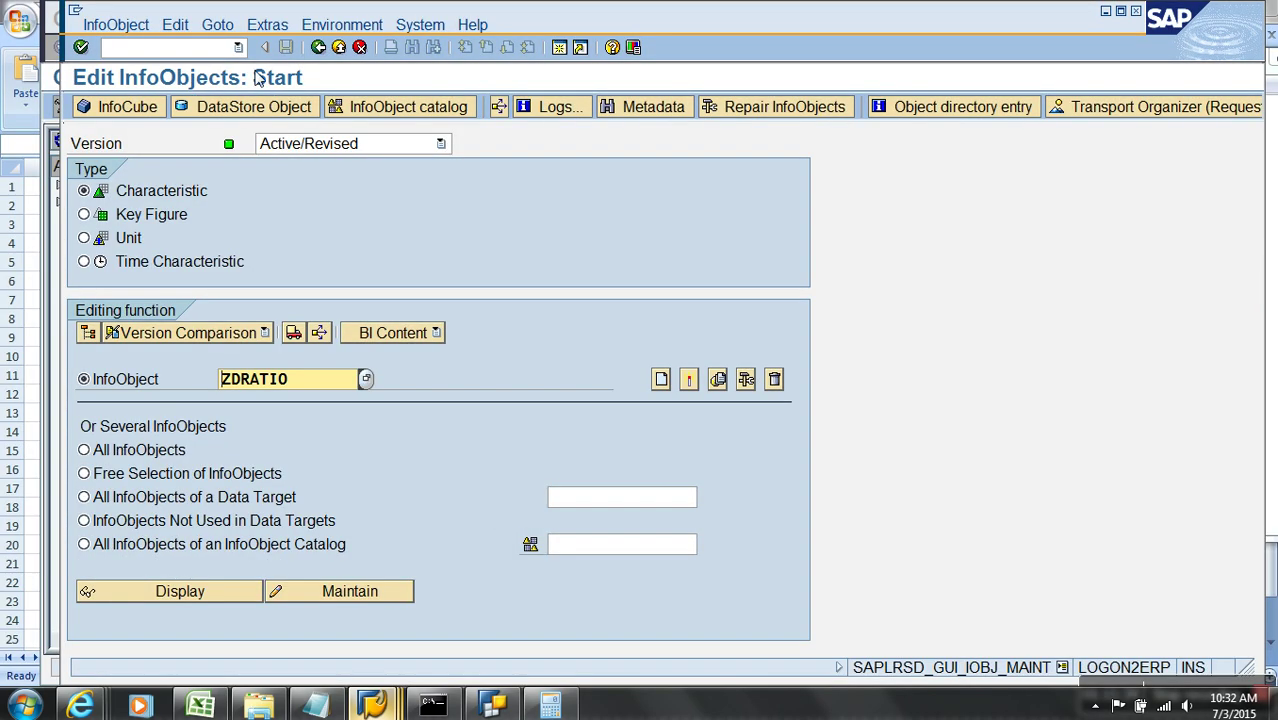
pyautogui.click(214, 50)
pyautogui.write('/NSE38')
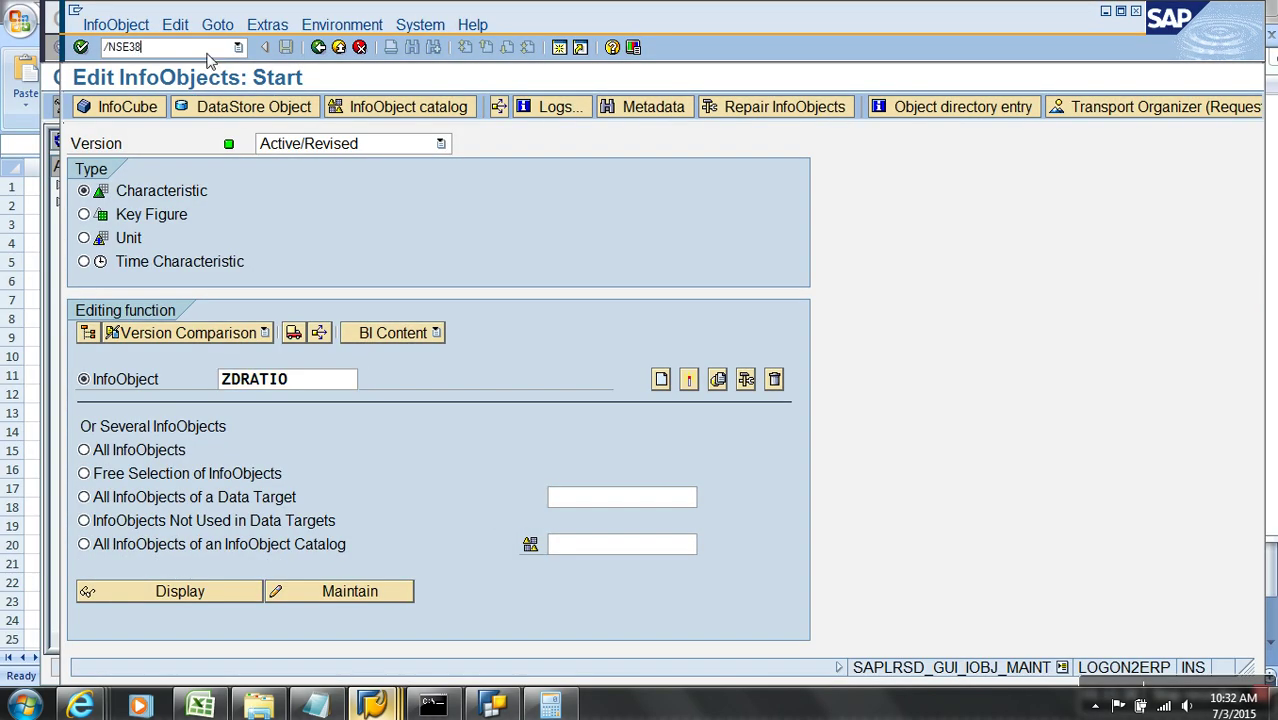
pyautogui.press('Return')
pyautogui.write('Z')
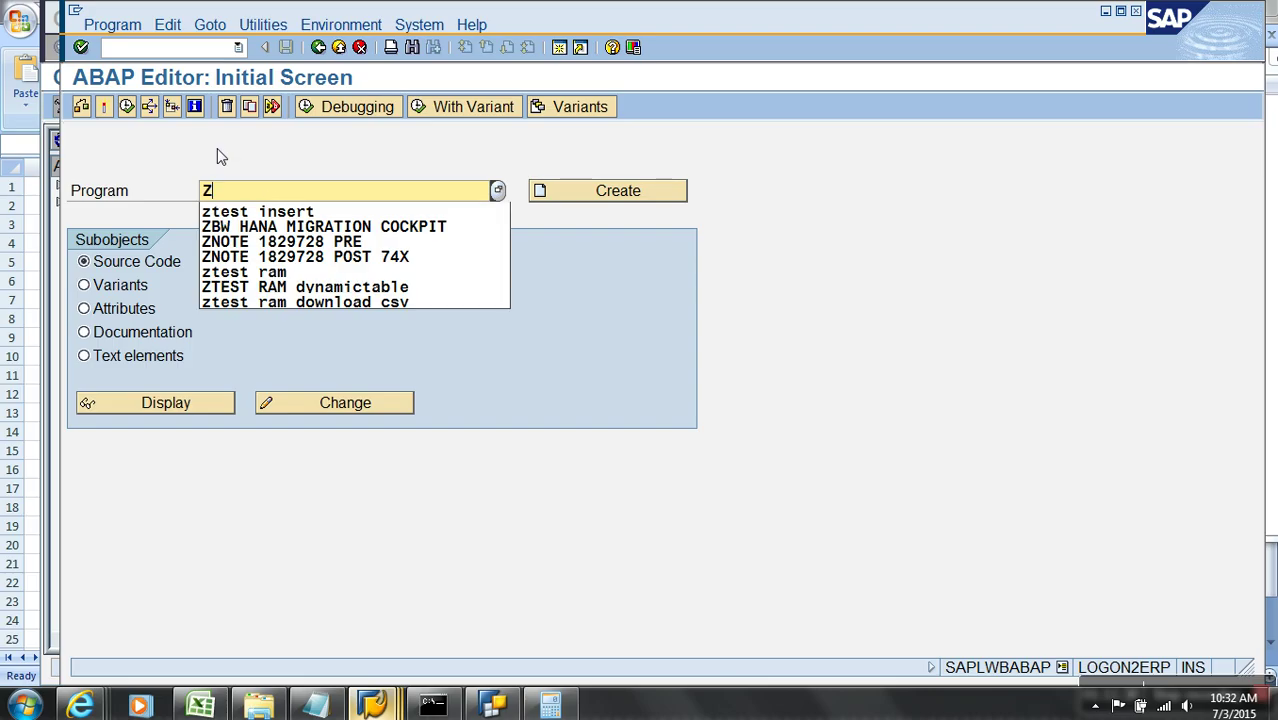
pyautogui.click(276, 211)
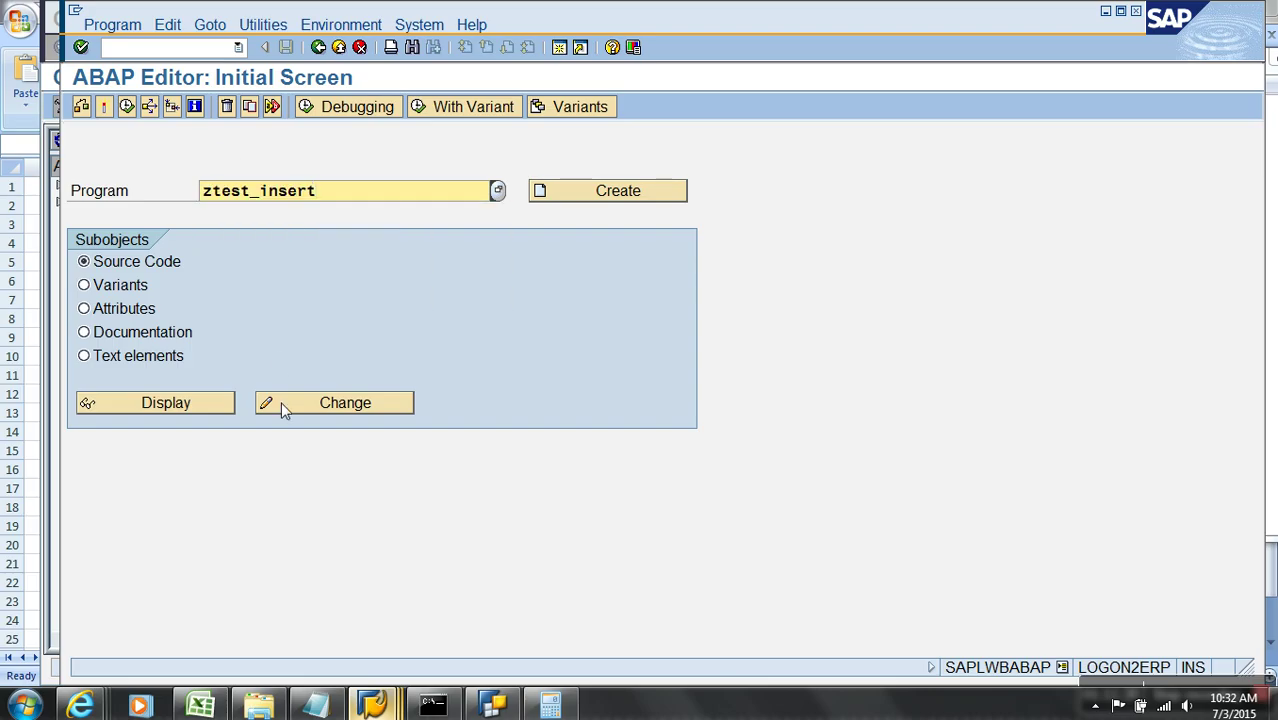
pyautogui.click(281, 401)
pyautogui.click(330, 317)
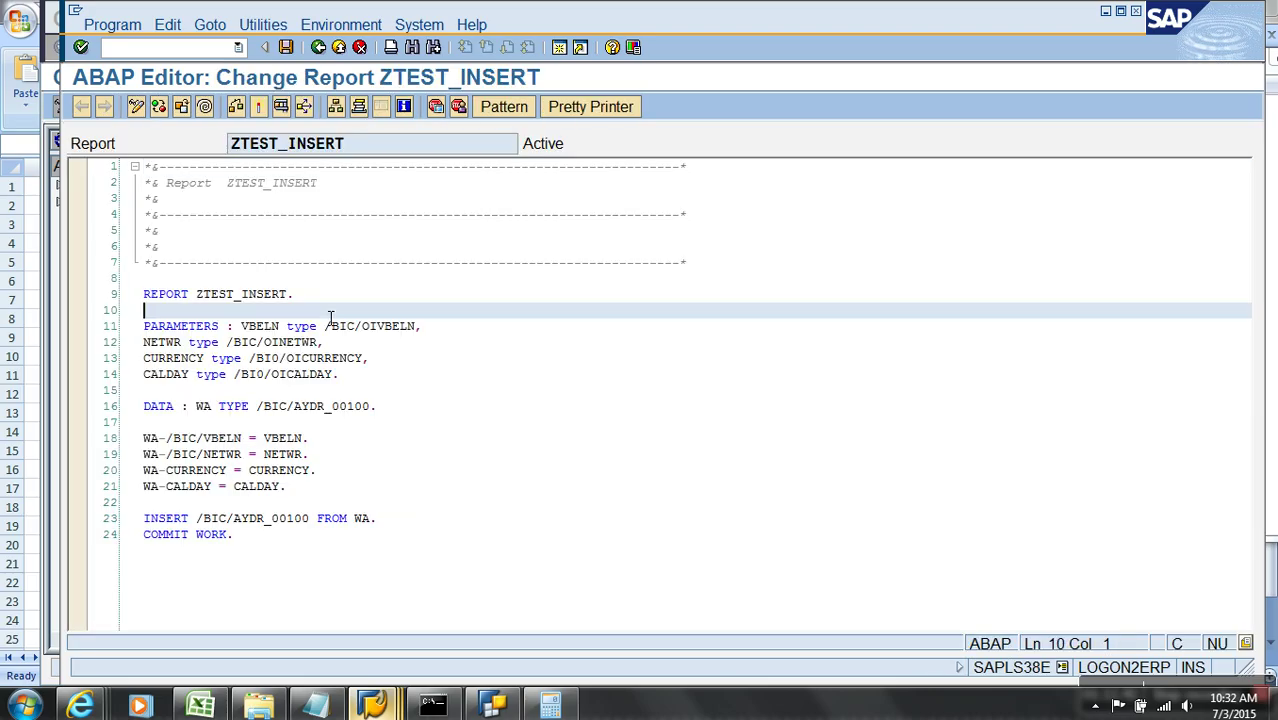
# Add the declaration DATA : ZDEC TYPE P(10) DECIMALS (3). above the PARAMETERS statement of the report
pyautogui.press('Return')
pyautogui.write('DATA')
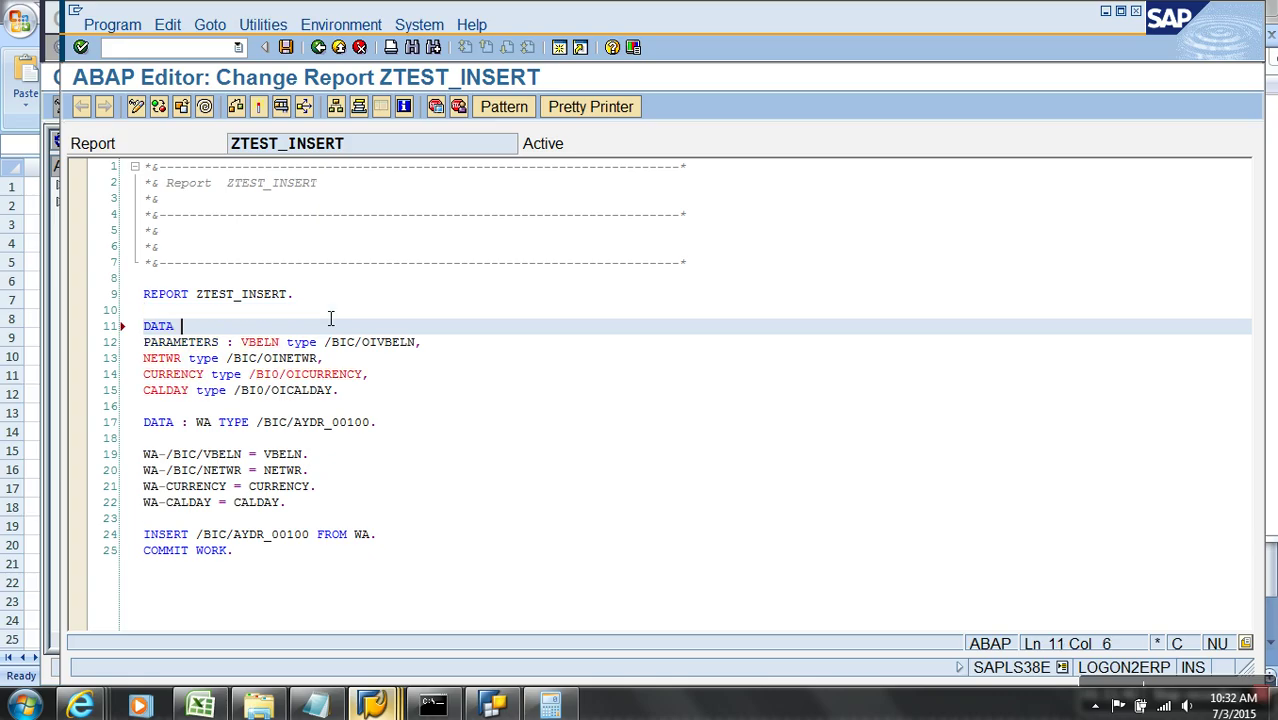
pyautogui.write(' : ')
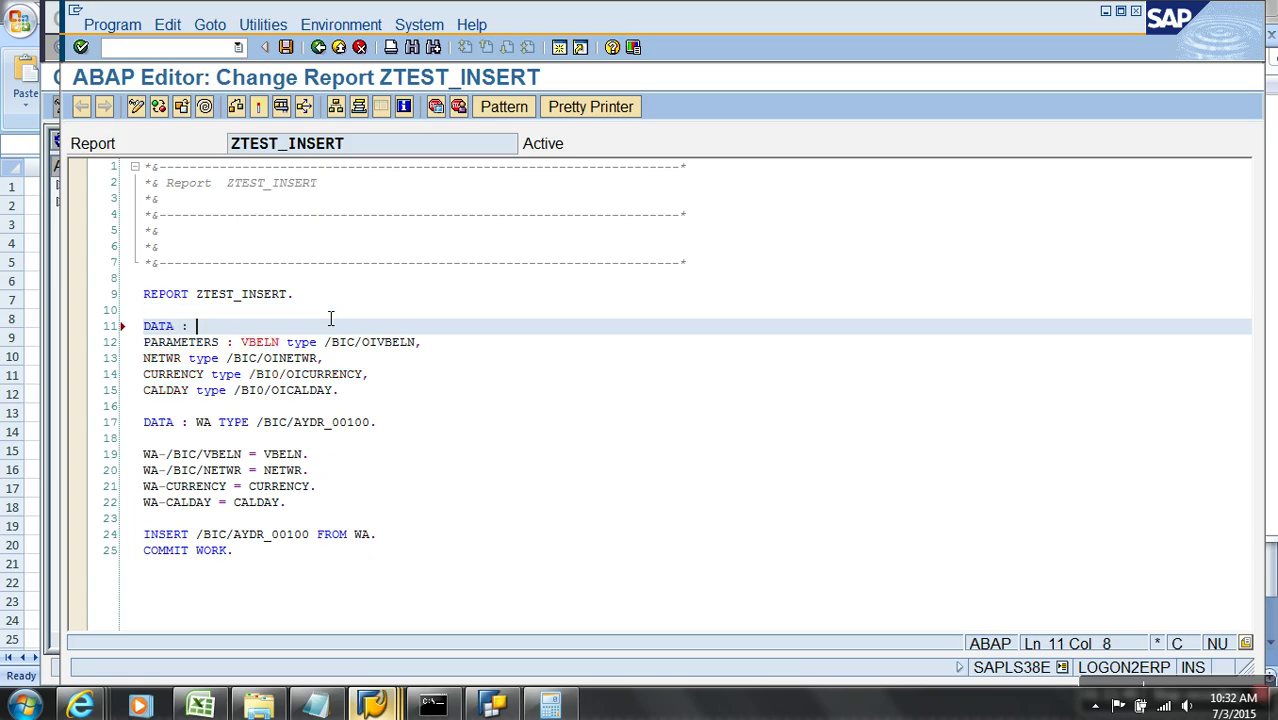
pyautogui.write('ZDEC ')
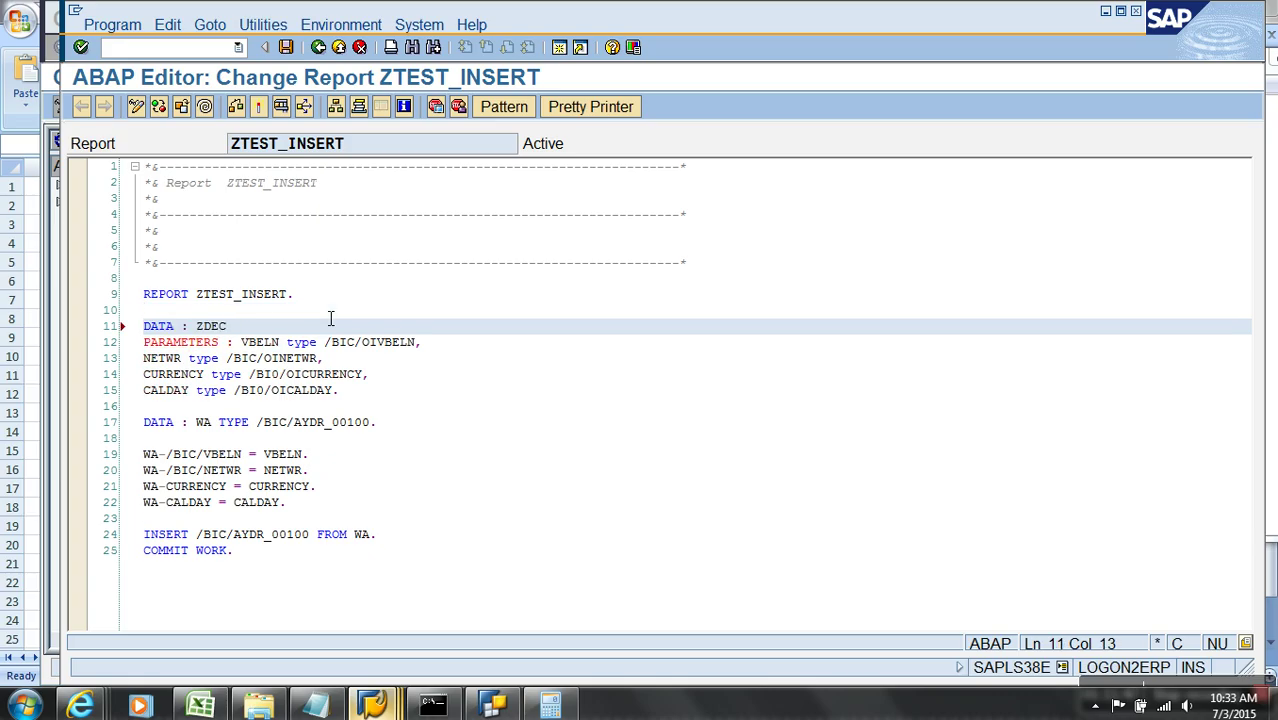
pyautogui.write('TYPE ')
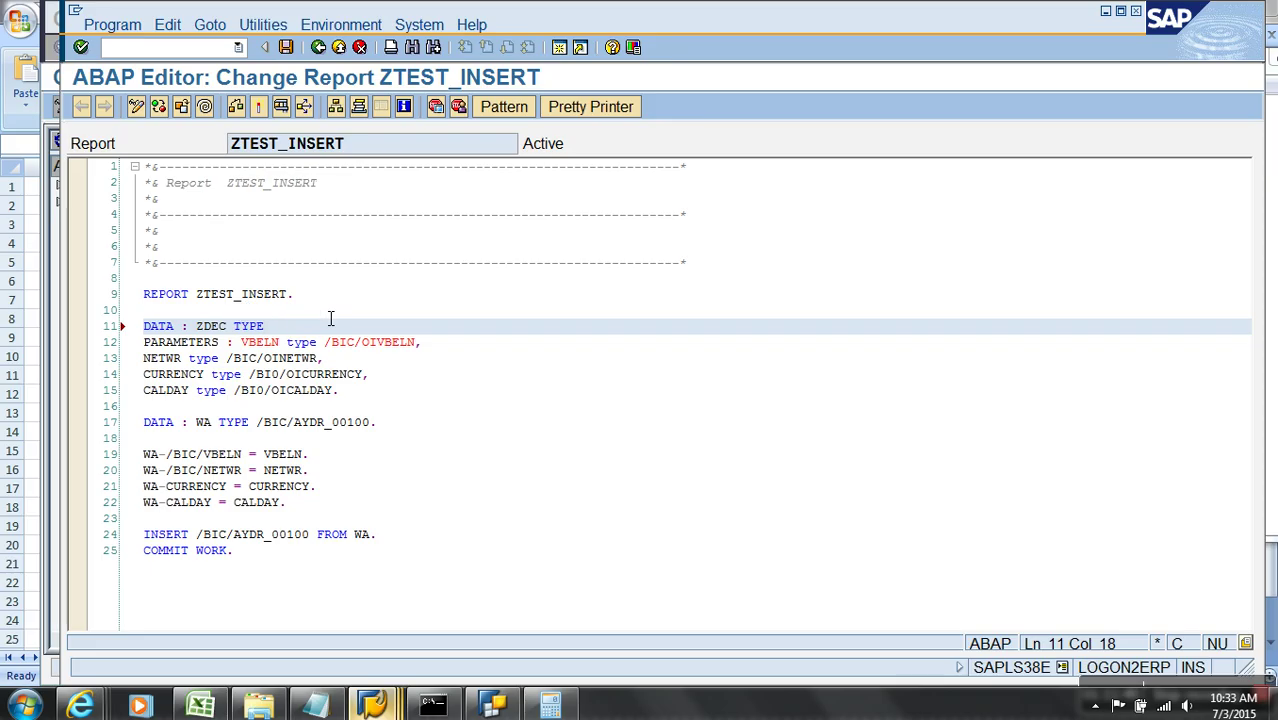
pyautogui.write('P')
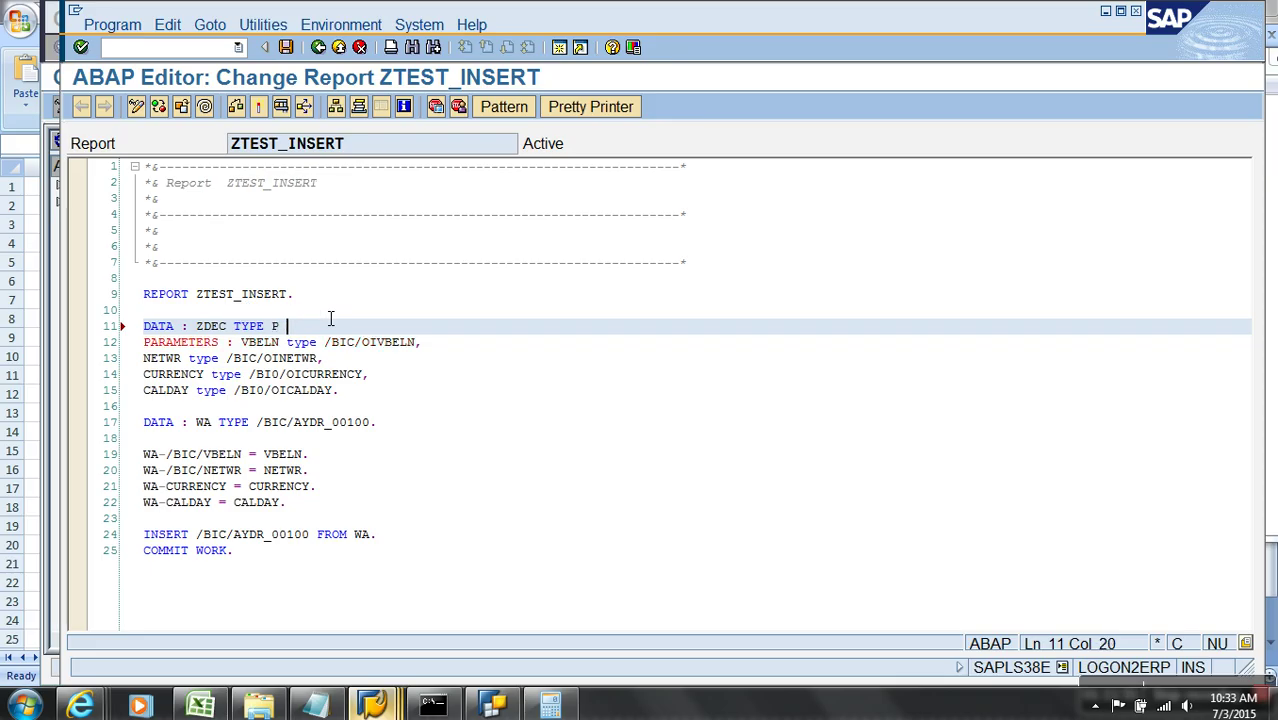
pyautogui.press('BackSpace')
pyautogui.write('(10) ')
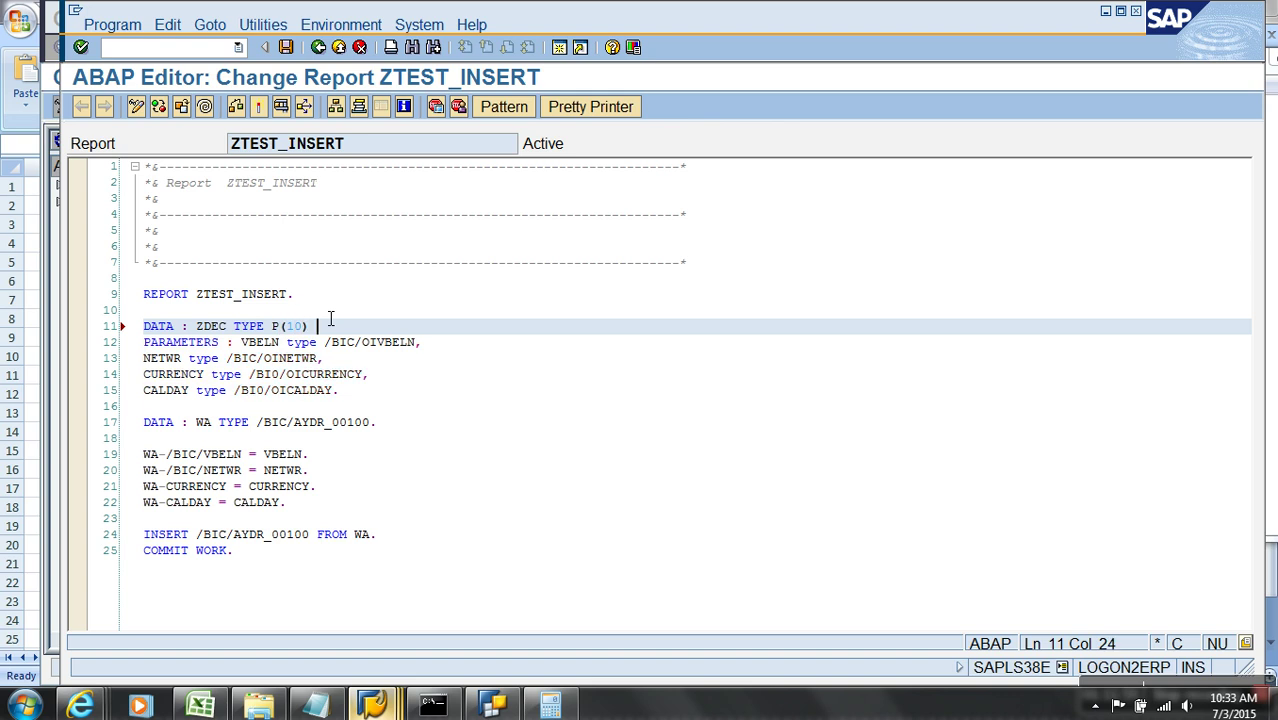
pyautogui.write('DECIMLAL (3).')
pyautogui.click(370, 327)
pyautogui.write('S')
pyautogui.click(437, 376)
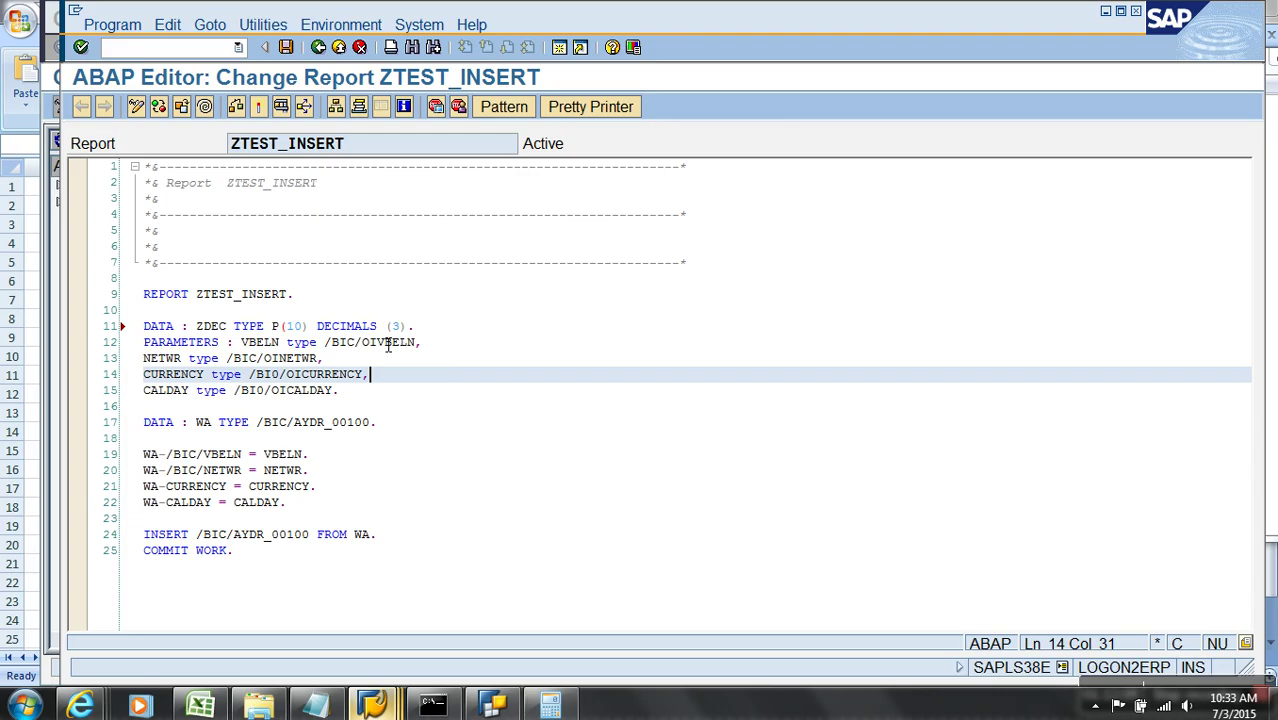
# Look up the DECIMALS keyword in the ABAP documentation for DATA and examine how the example specifies a packed variable's length
pyautogui.click(364, 328)
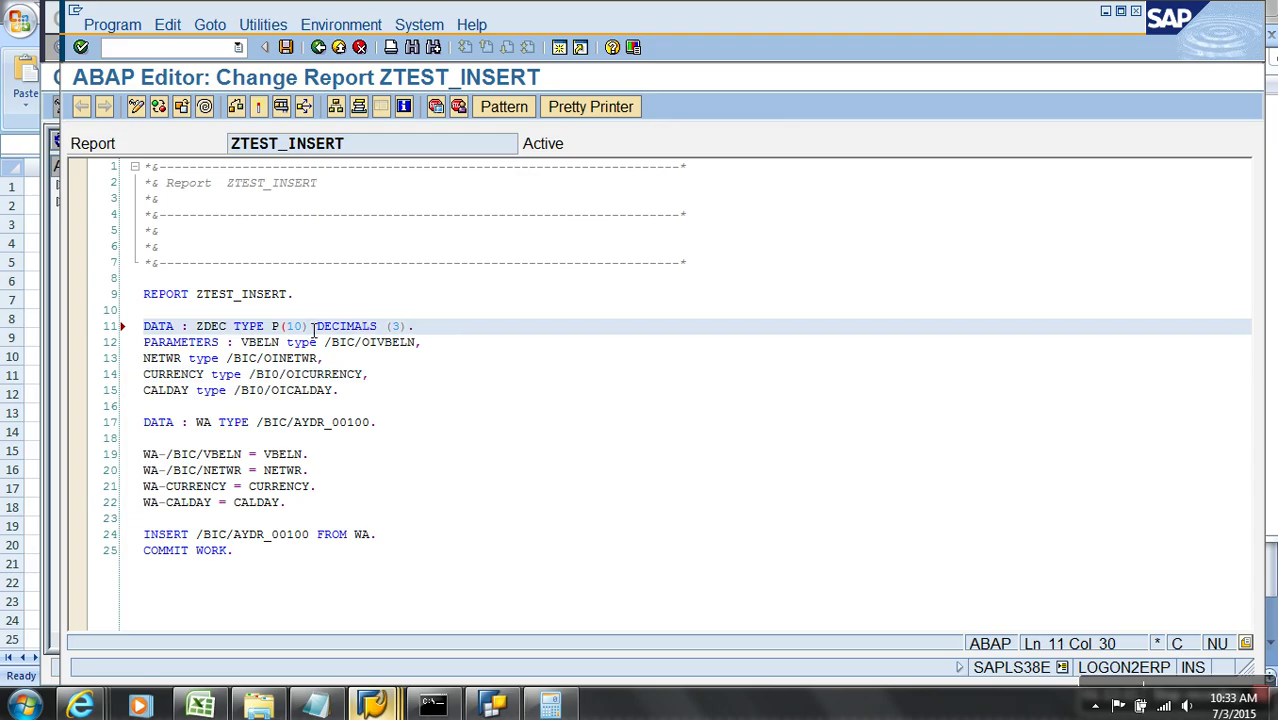
pyautogui.press('F1')
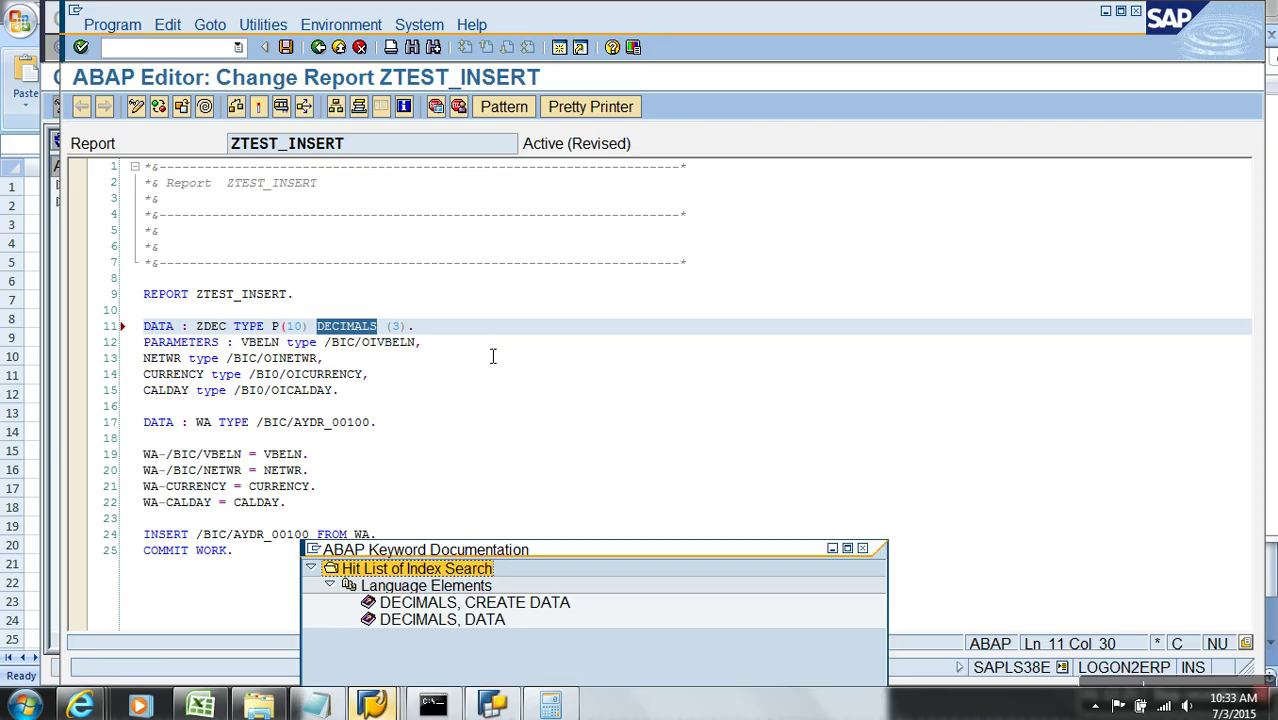
pyautogui.click(472, 619)
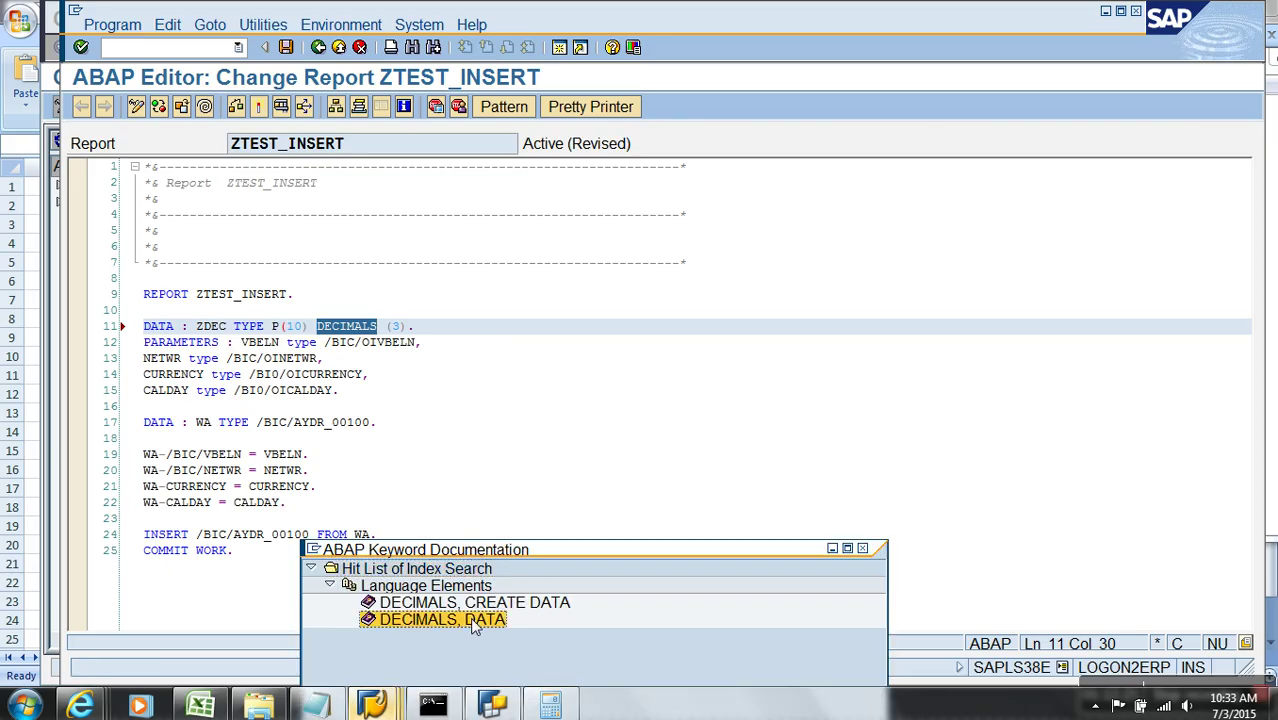
pyautogui.doubleClick(470, 617)
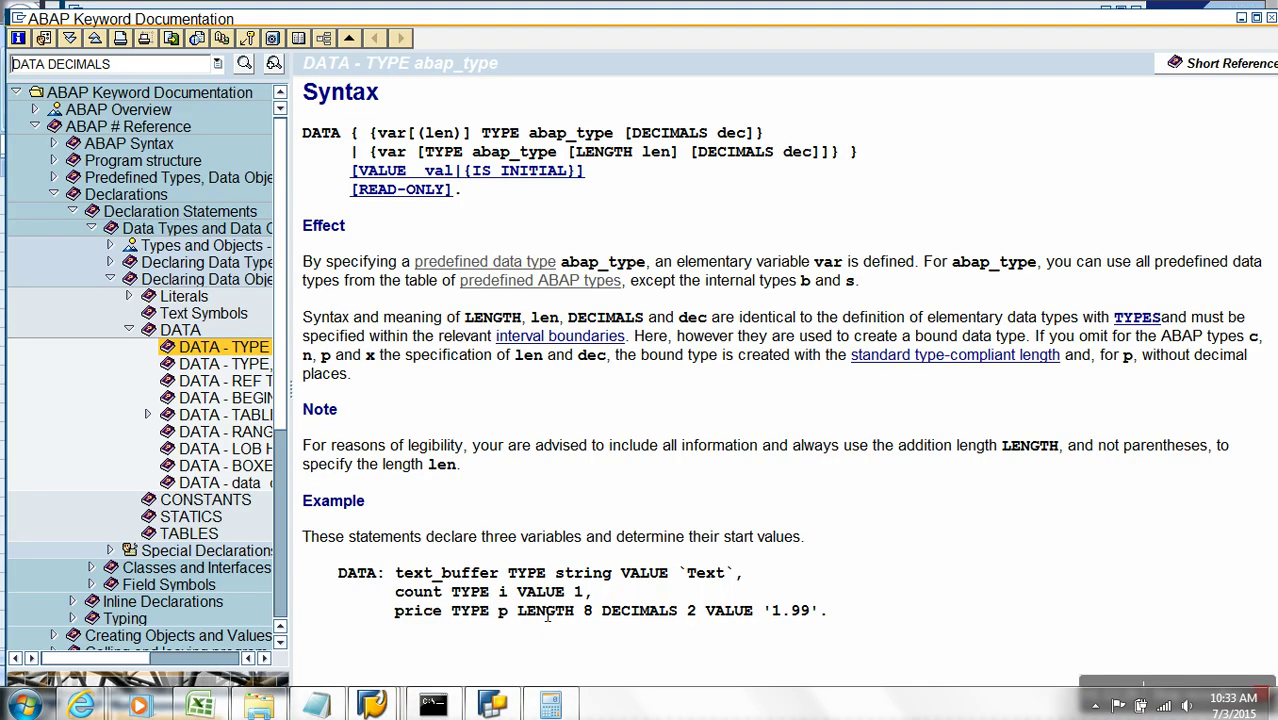
pyautogui.moveTo(517, 612); pyautogui.dragTo(588, 636)
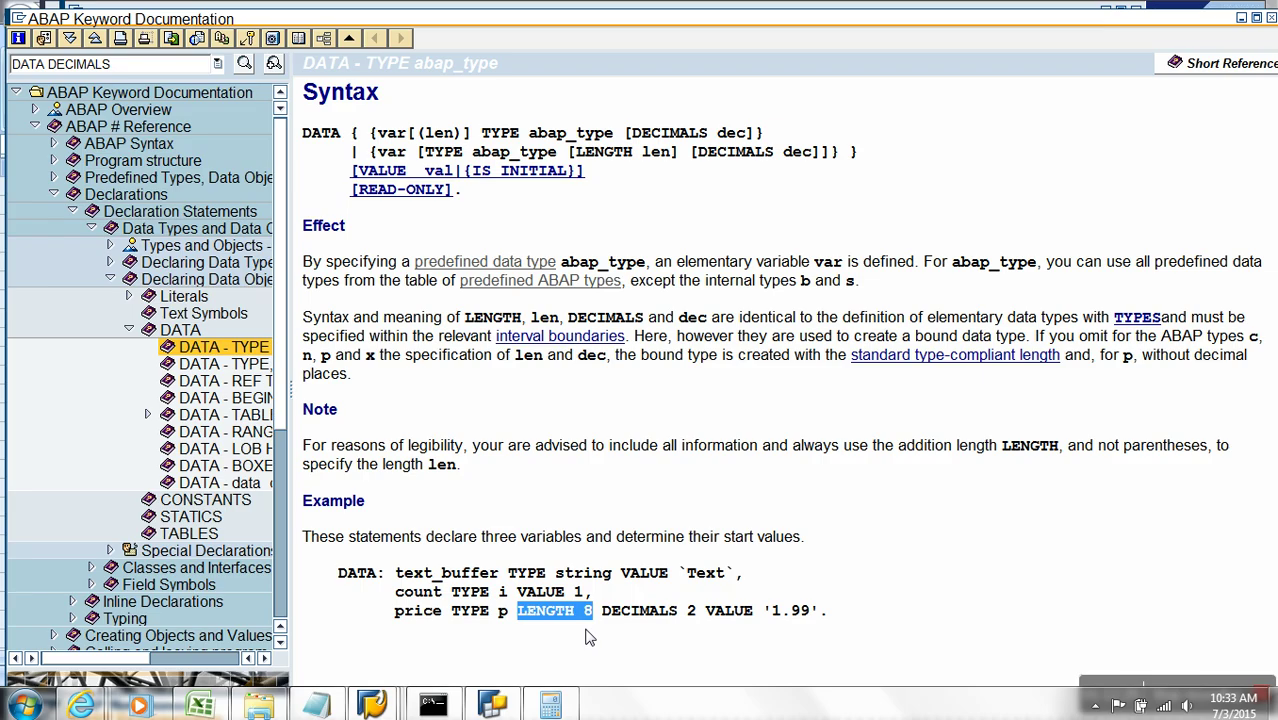
# Return to the analysis process routine and replace the (10) in ZDMDRATIO's declaration with LENGTH 5
pyautogui.hotkey('alt', 'Tab')
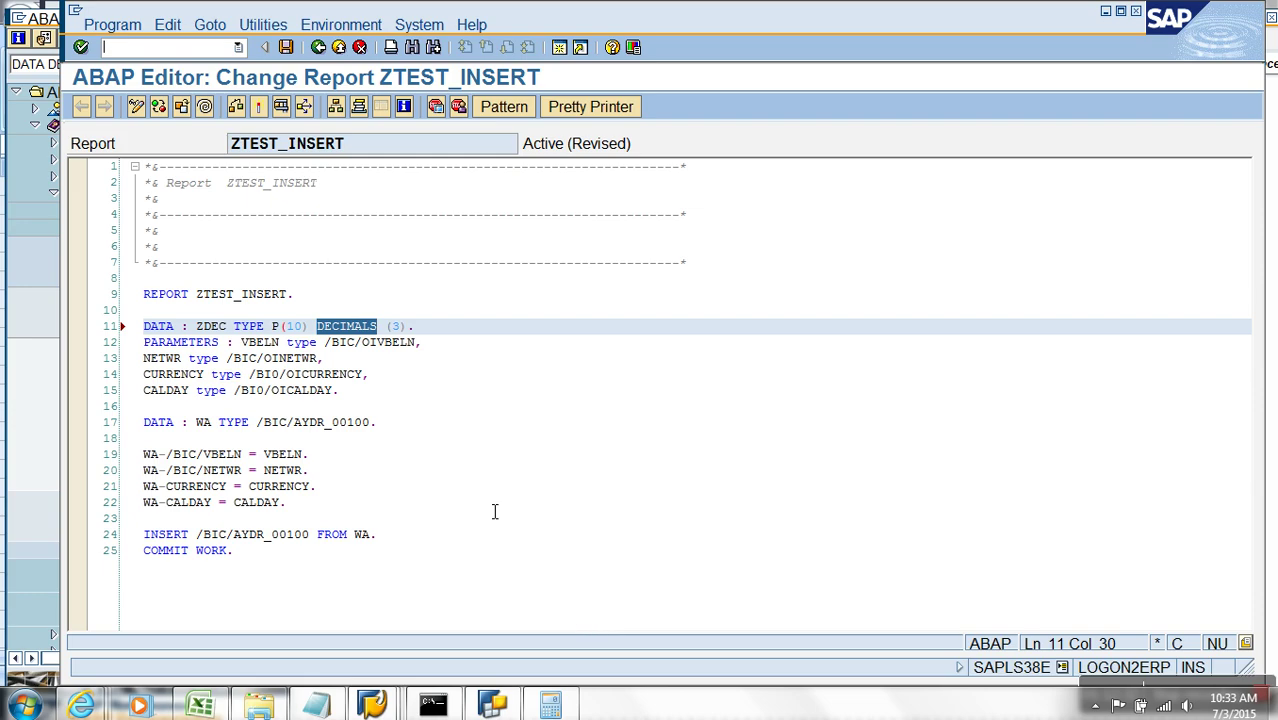
pyautogui.hotkey('alt', 'Tab')
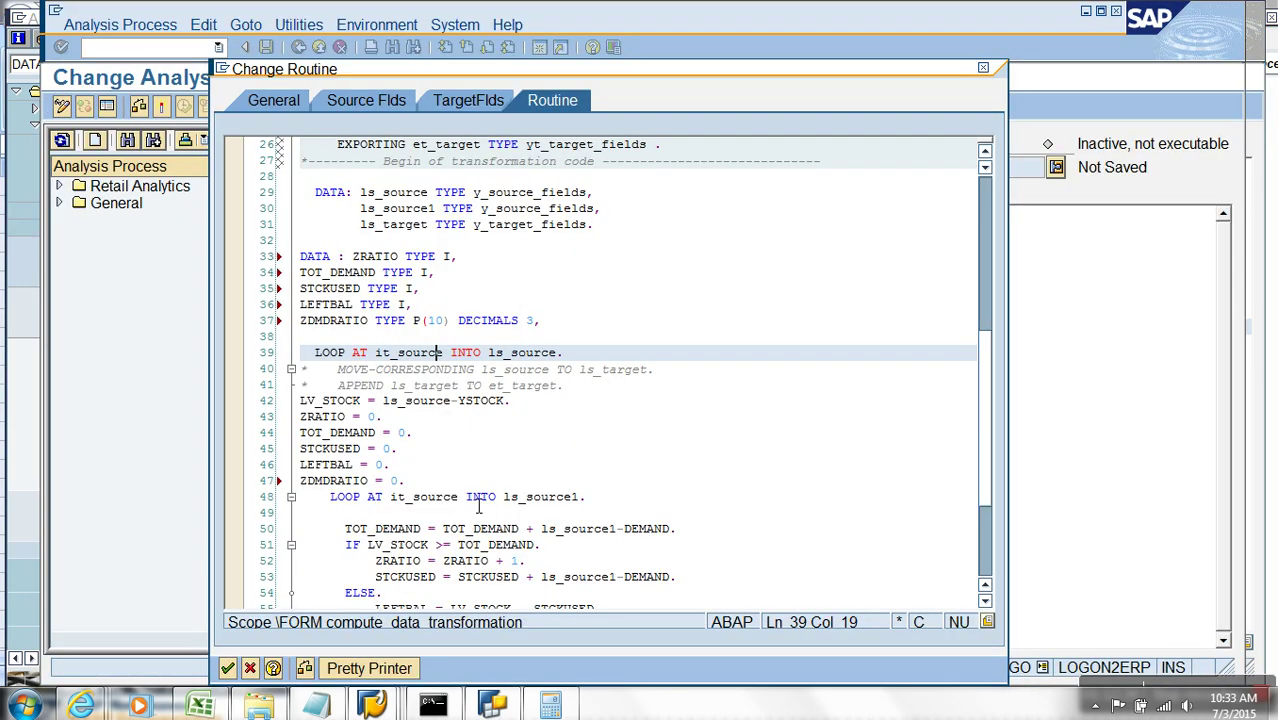
pyautogui.click(431, 328)
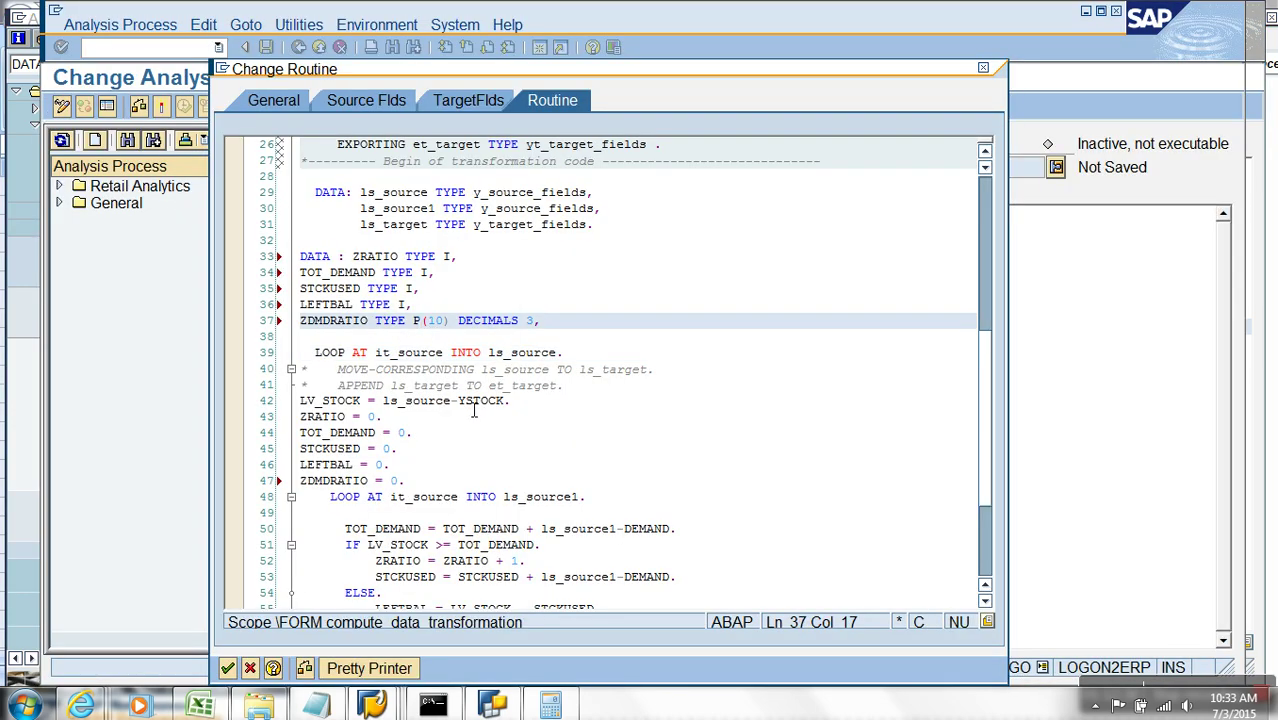
pyautogui.press('Delete')
pyautogui.press('Delete')
pyautogui.press('Delete')
pyautogui.press('Delete')
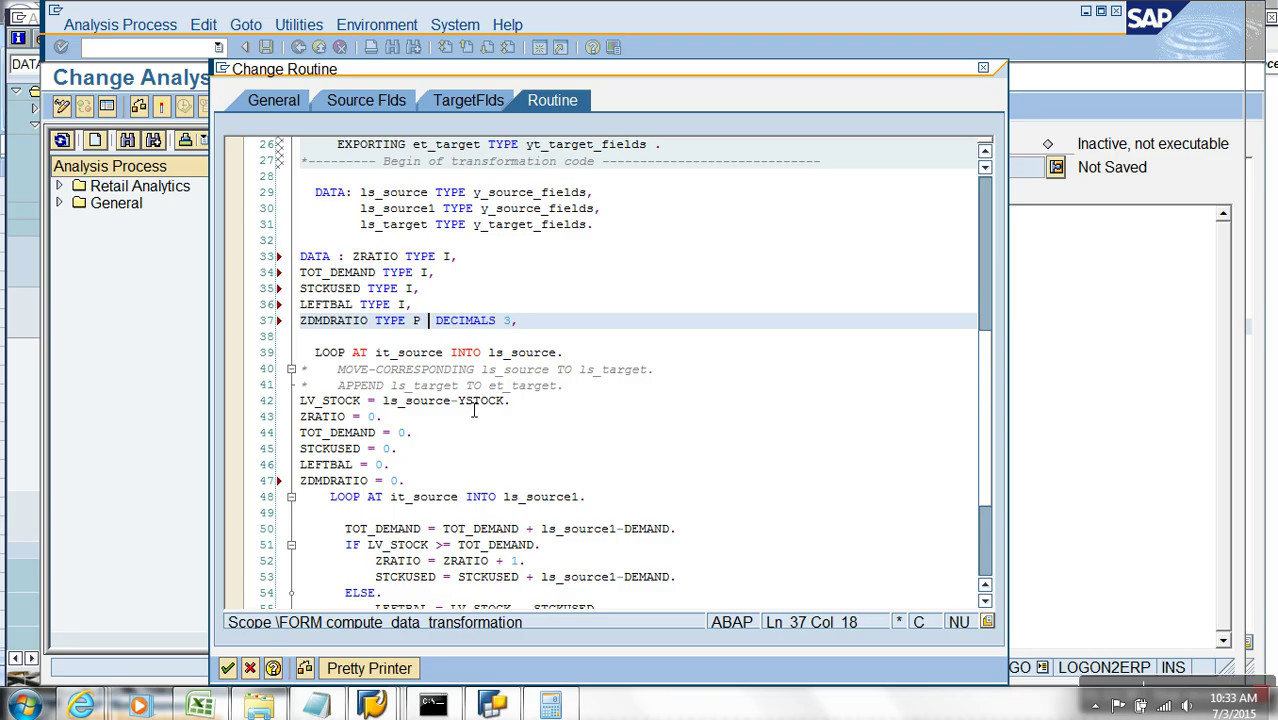
pyautogui.write('LENGTH ')
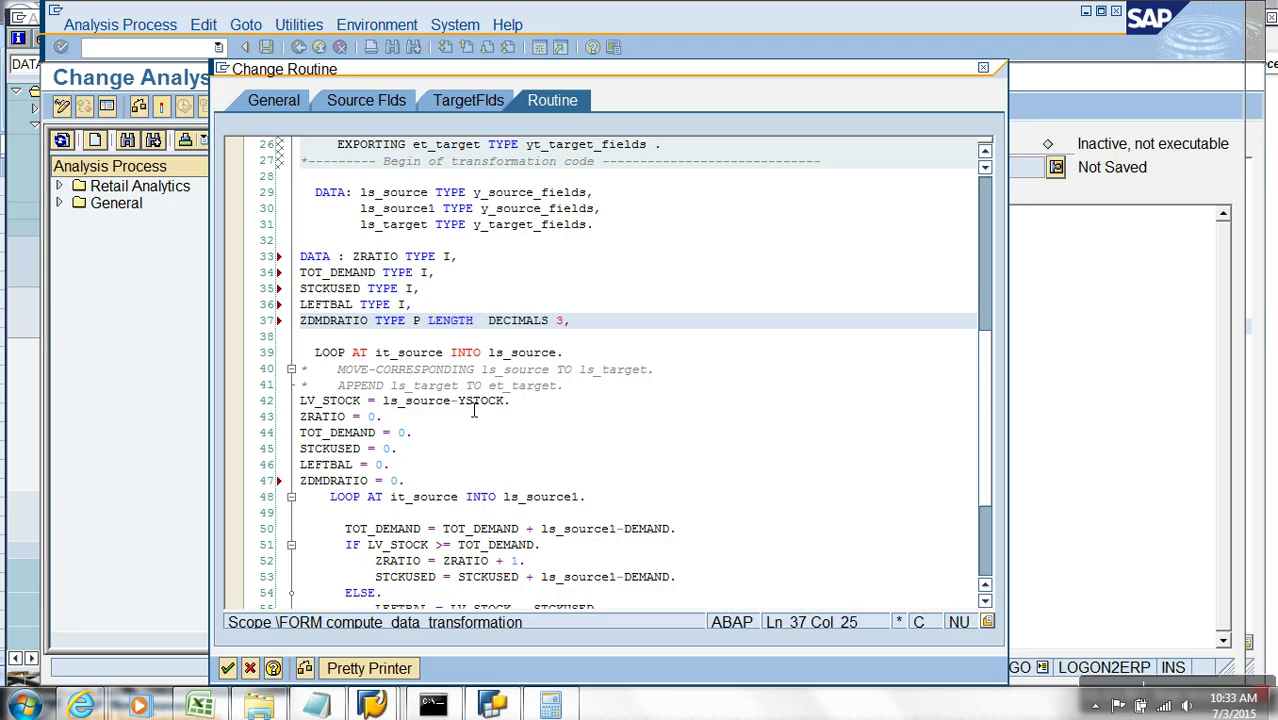
pyautogui.write('5')
# Set ZDMDRATIO's DECIMALS to 1 and end the DATA statement with a period
pyautogui.click(577, 327)
pyautogui.write('1')
pyautogui.click(635, 405)
pyautogui.click(606, 326)
pyautogui.press('BackSpace')
pyautogui.write('.')
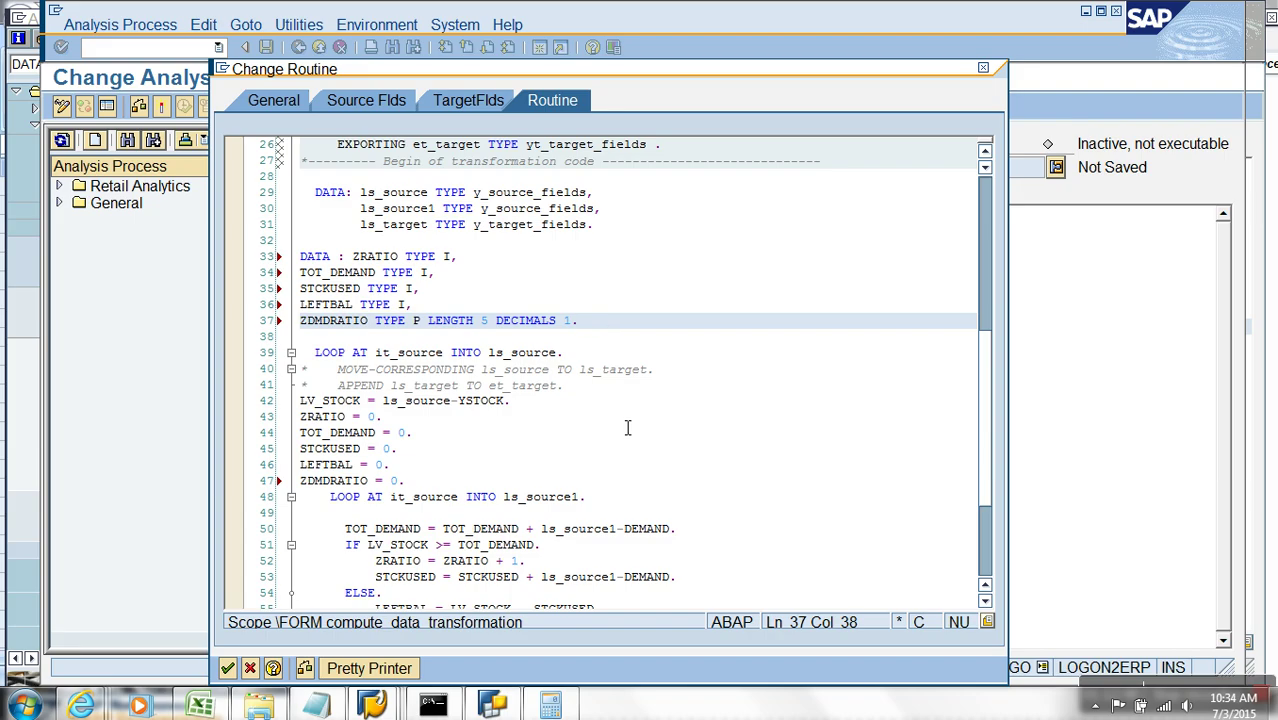
# Review the LV_STOCK assignment in the outer loop and the LOOP AT it_source INTO ls_source1 statement of the inner loop
pyautogui.scroll(-1, 627, 428)
pyautogui.scroll(-1, 627, 428)
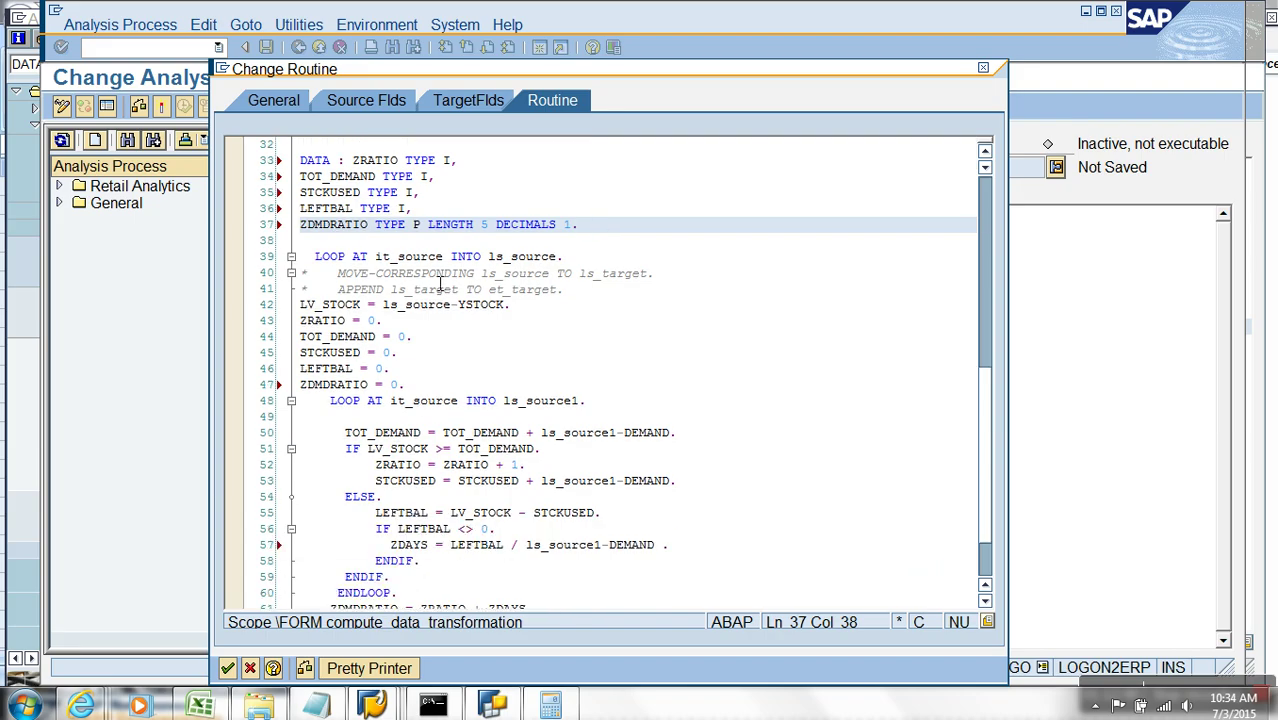
pyautogui.click(512, 274)
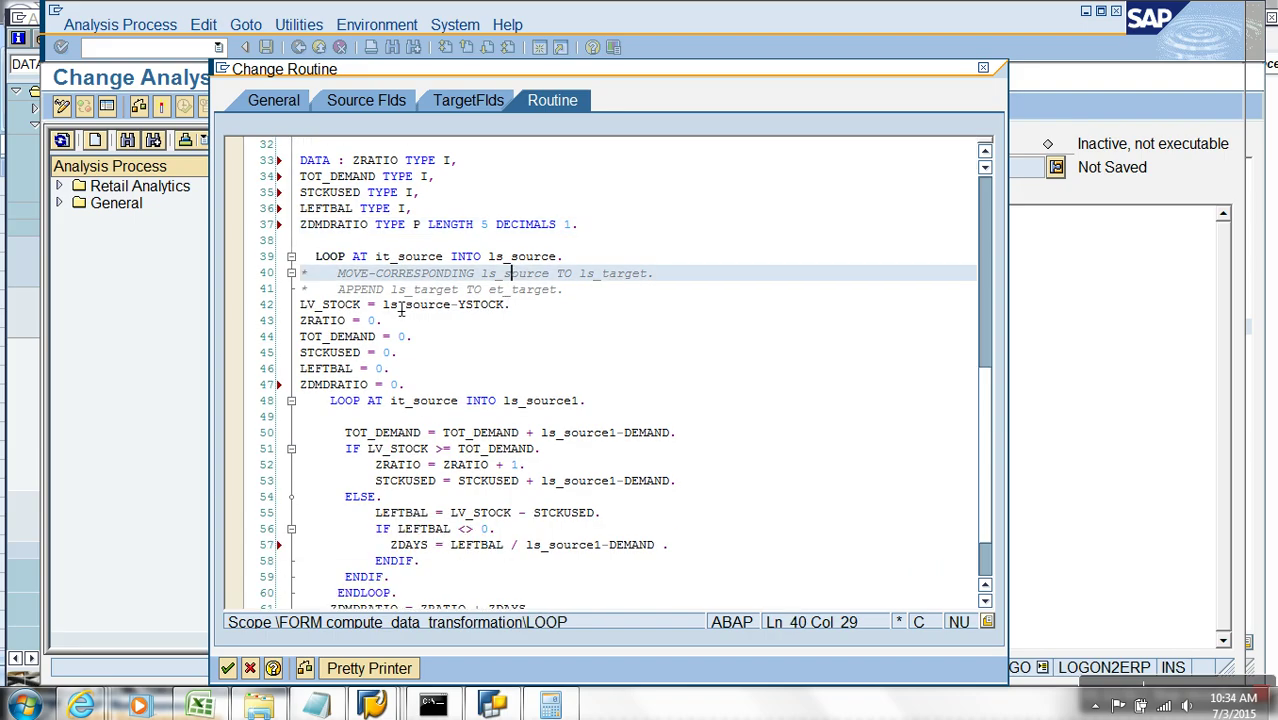
pyautogui.moveTo(387, 312); pyautogui.dragTo(505, 313)
pyautogui.moveTo(361, 305); pyautogui.dragTo(300, 305)
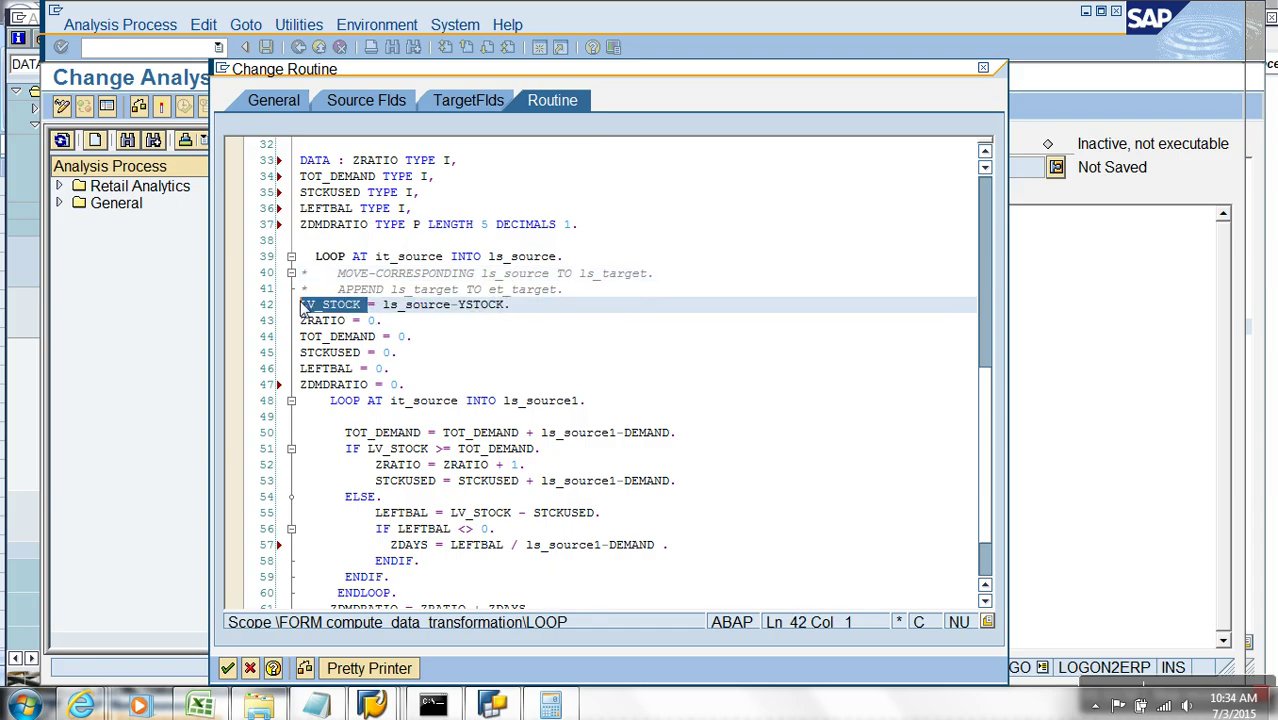
pyautogui.scroll(-1, 489, 370)
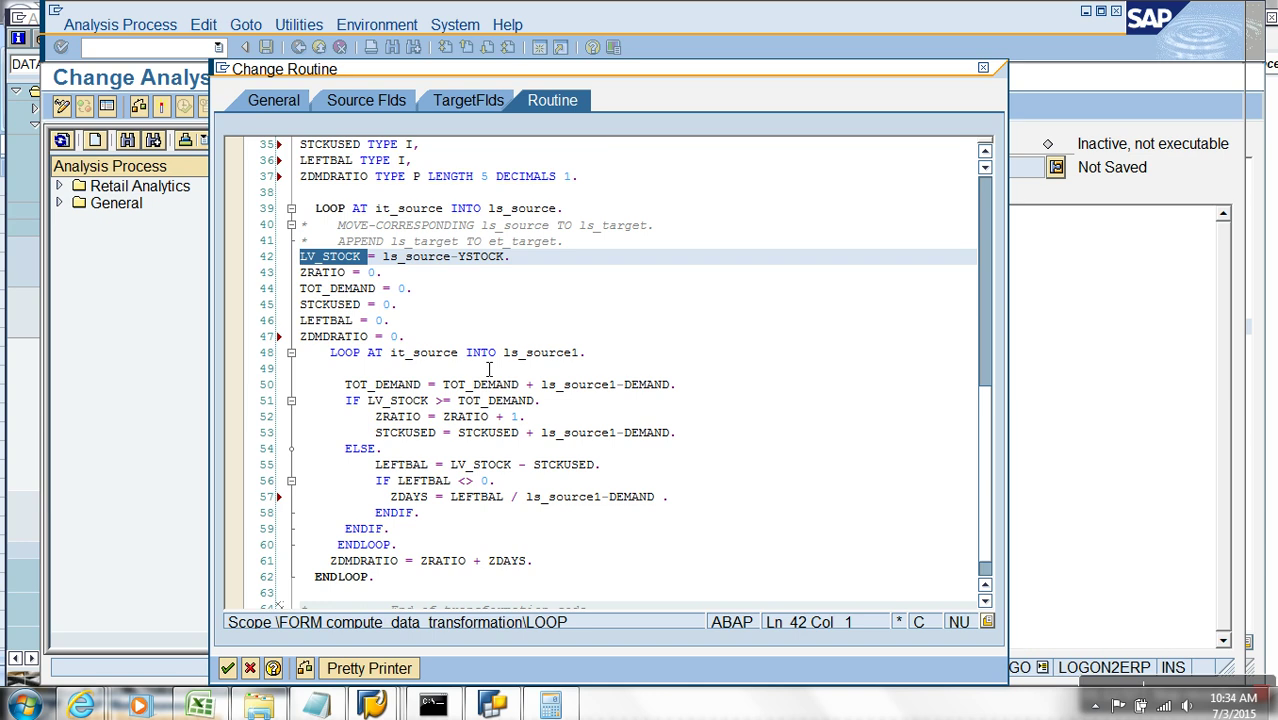
pyautogui.click(395, 353)
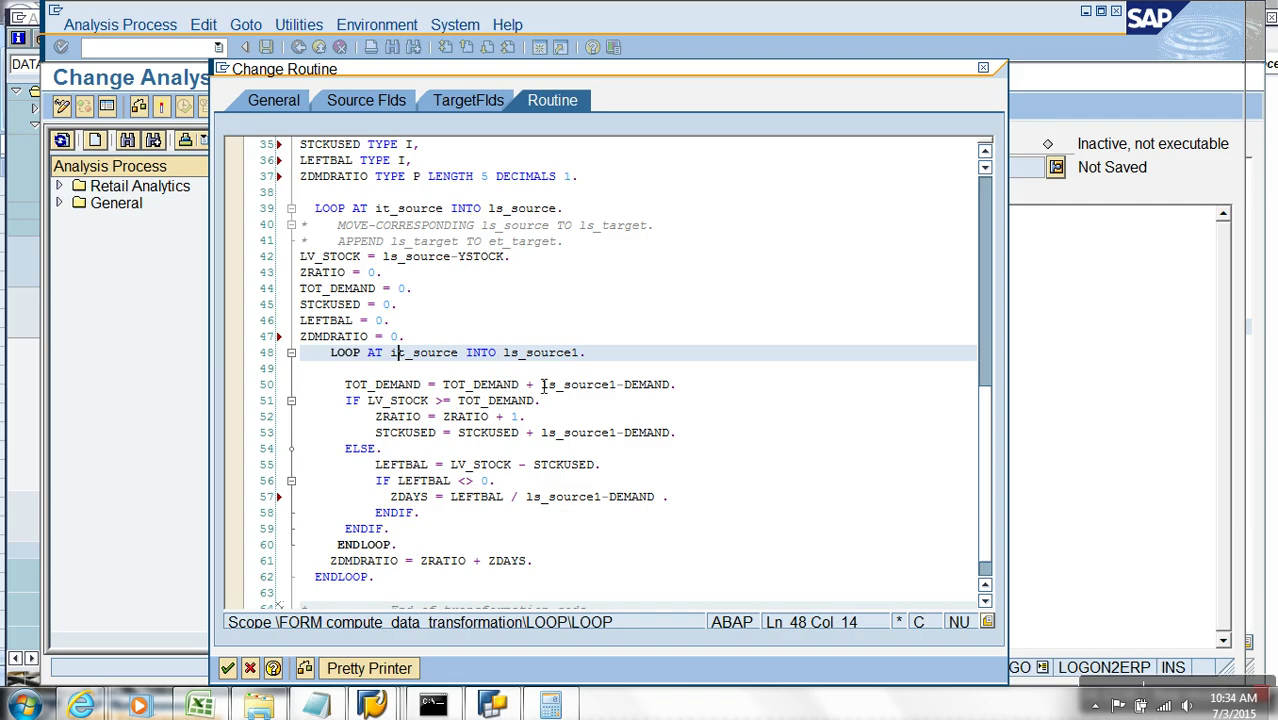
# Begin a WHERE YNPLANT = condition on a new line of the inner loop statement, before its closing period
pyautogui.click(579, 352)
pyautogui.press('Return')
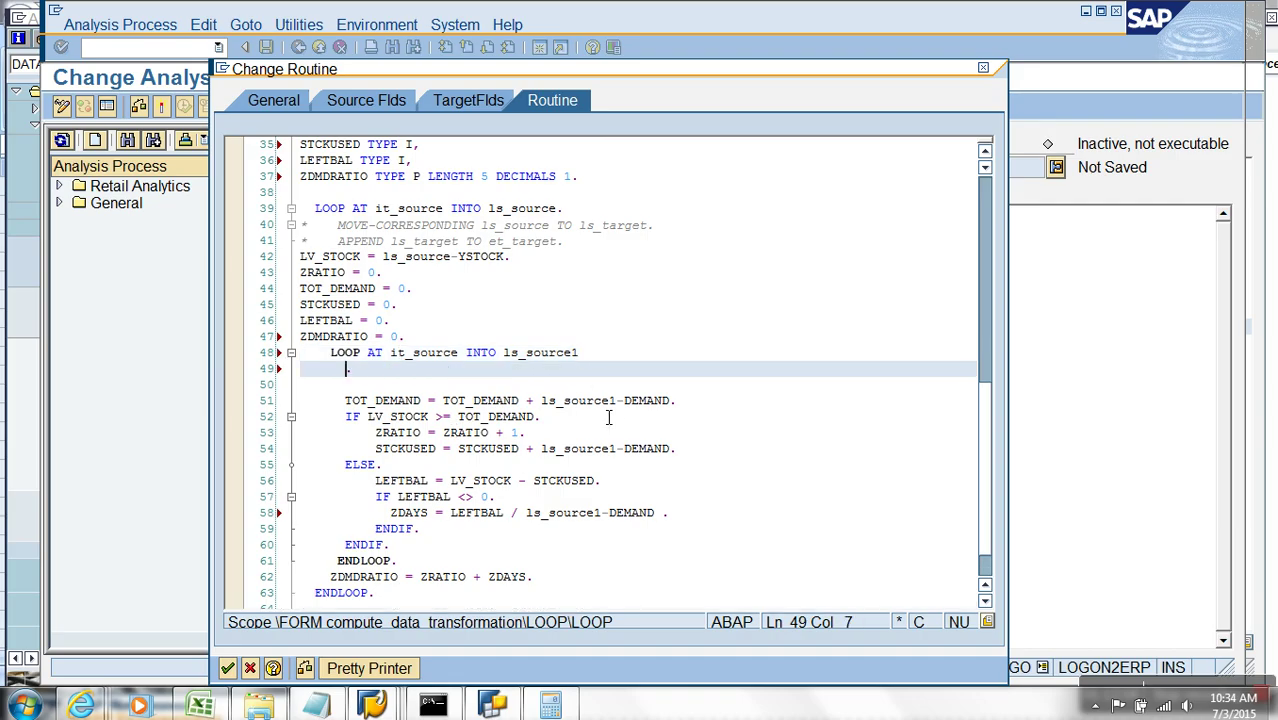
pyautogui.write('WHERE .')
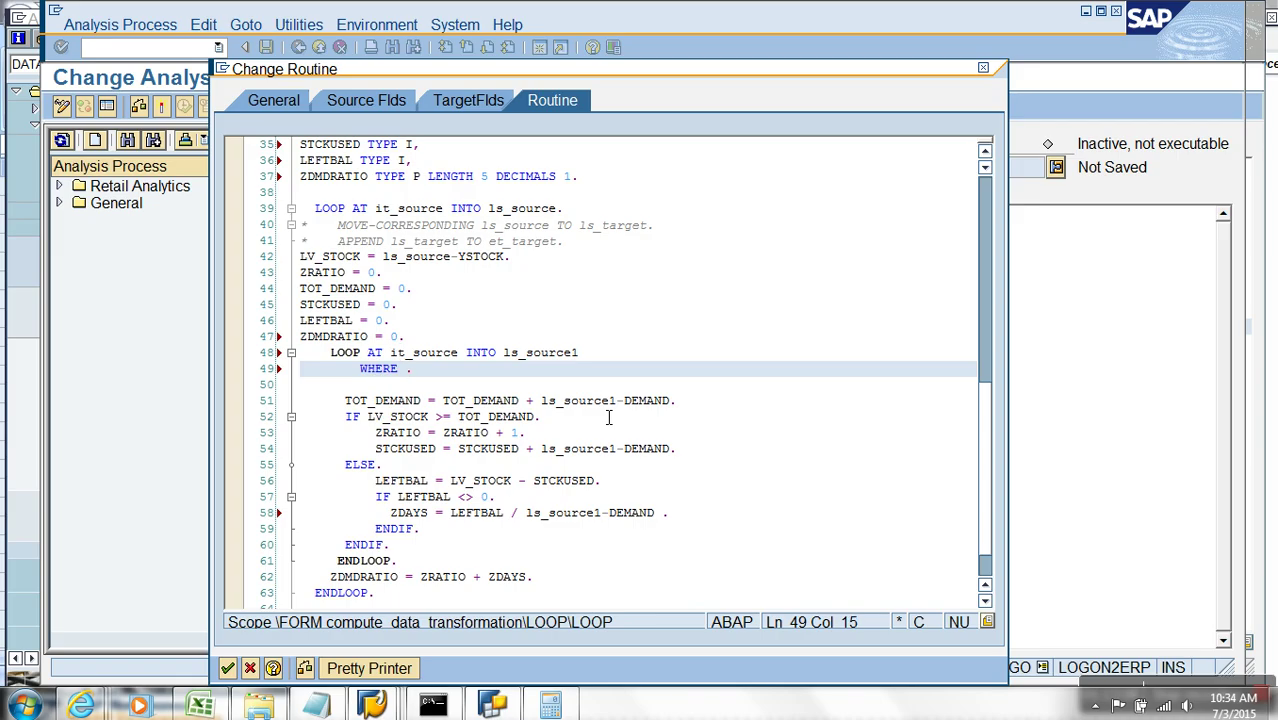
pyautogui.write('YPLAN')
pyautogui.press('BackSpace')
pyautogui.press('BackSpace')
pyautogui.press('BackSpace')
pyautogui.press('BackSpace')
pyautogui.write('NPLANT =')
# Complete the inner loop's plant condition with ls_source-YNPLANT, reusing the ls_source name from the outer loop
pyautogui.moveTo(557, 208); pyautogui.dragTo(489, 210)
pyautogui.hotkey('ctrl', 'c')
pyautogui.click(487, 369)
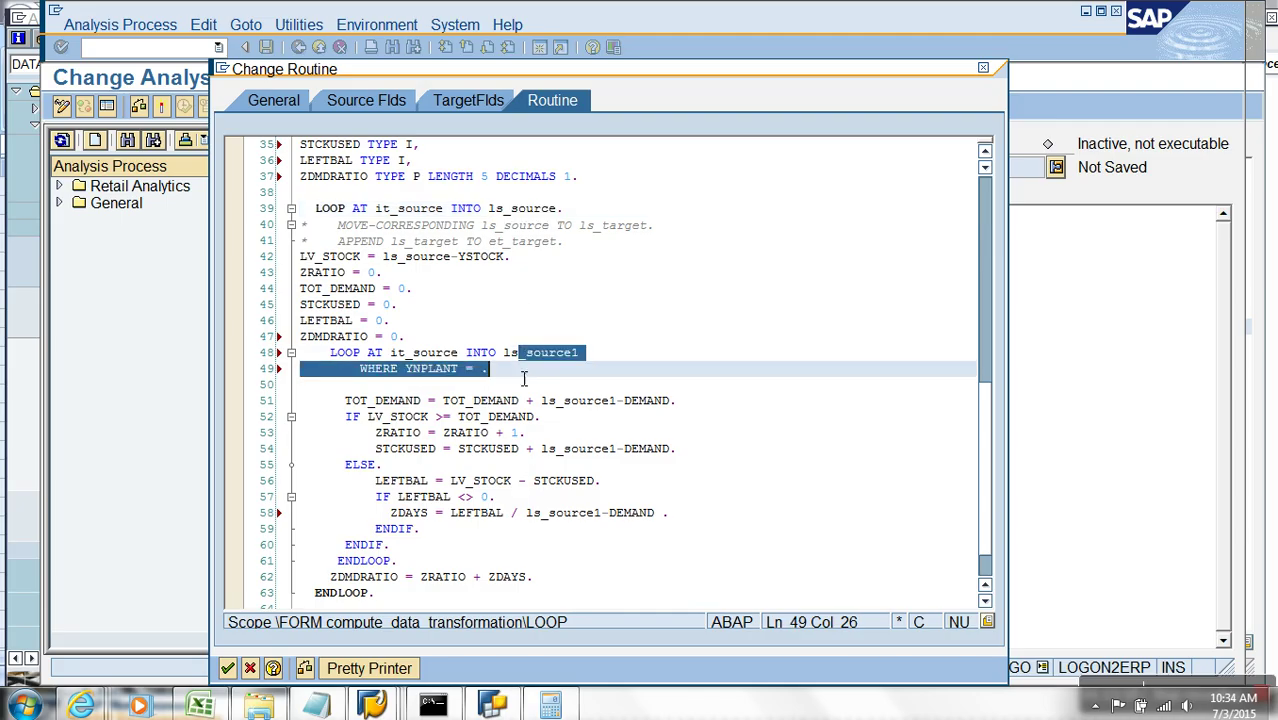
pyautogui.hotkey('ctrl', 'v')
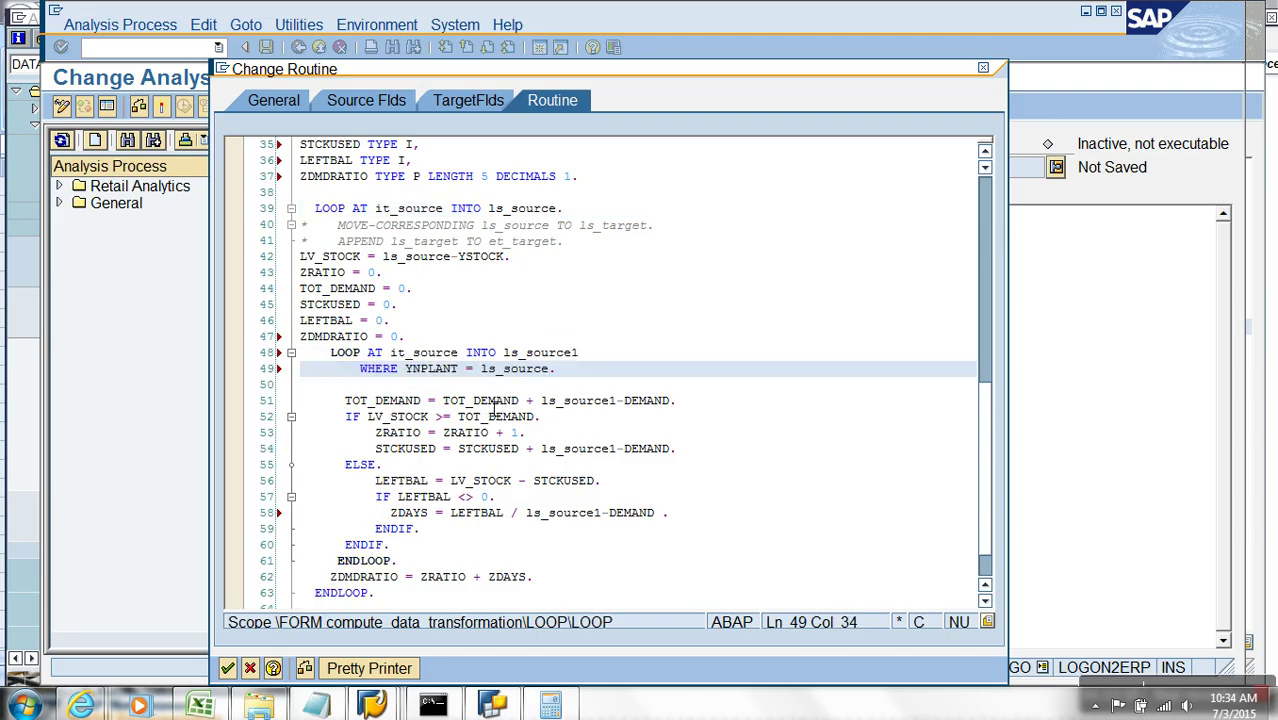
pyautogui.write('-YNP')
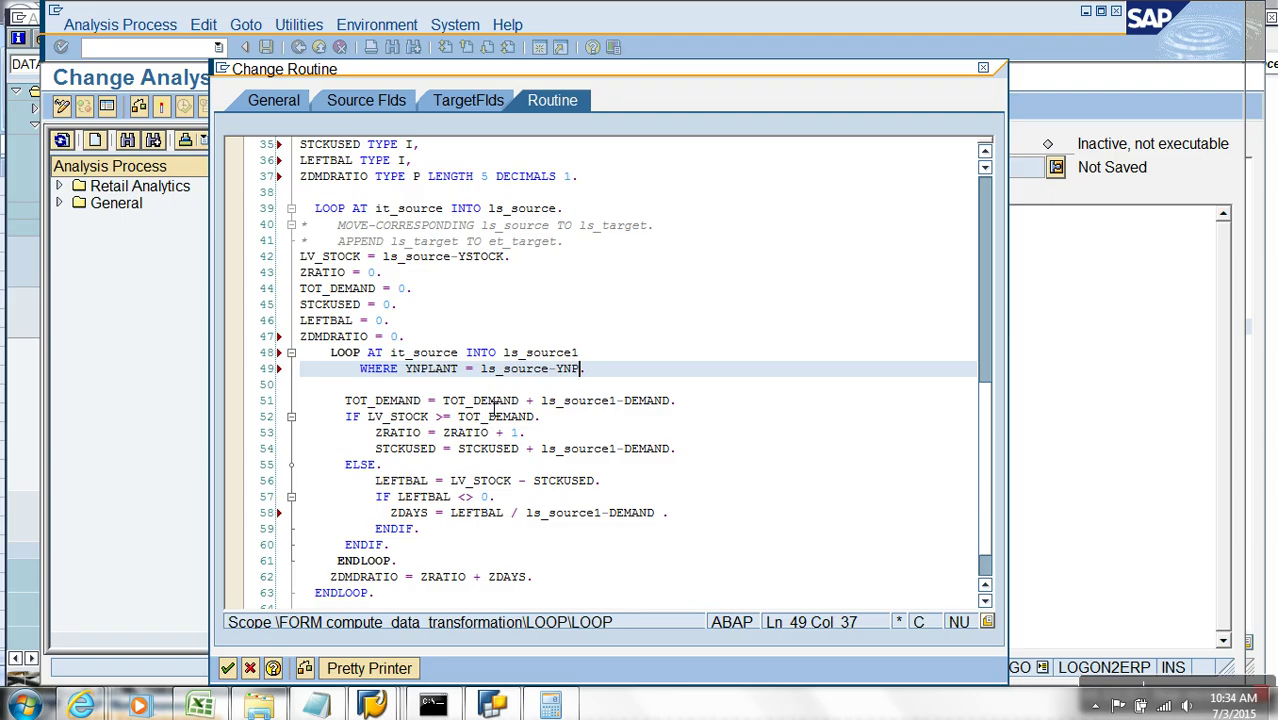
pyautogui.write('LANT.')
# Add the second filter line AND YNMNO = ls_source-YNMNO. to the inner loop's WHERE clause
pyautogui.press('Left')
pyautogui.press('Return')
pyautogui.write('AND ')
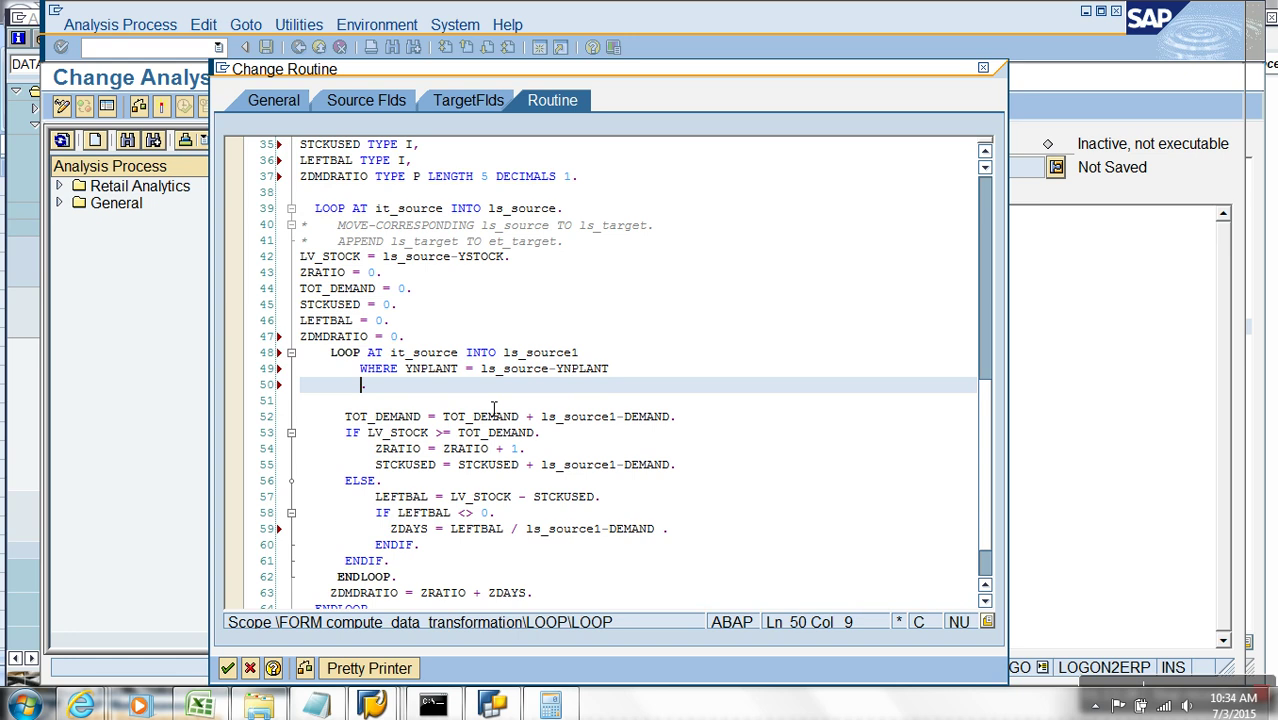
pyautogui.write('YNMNO = ls_source')
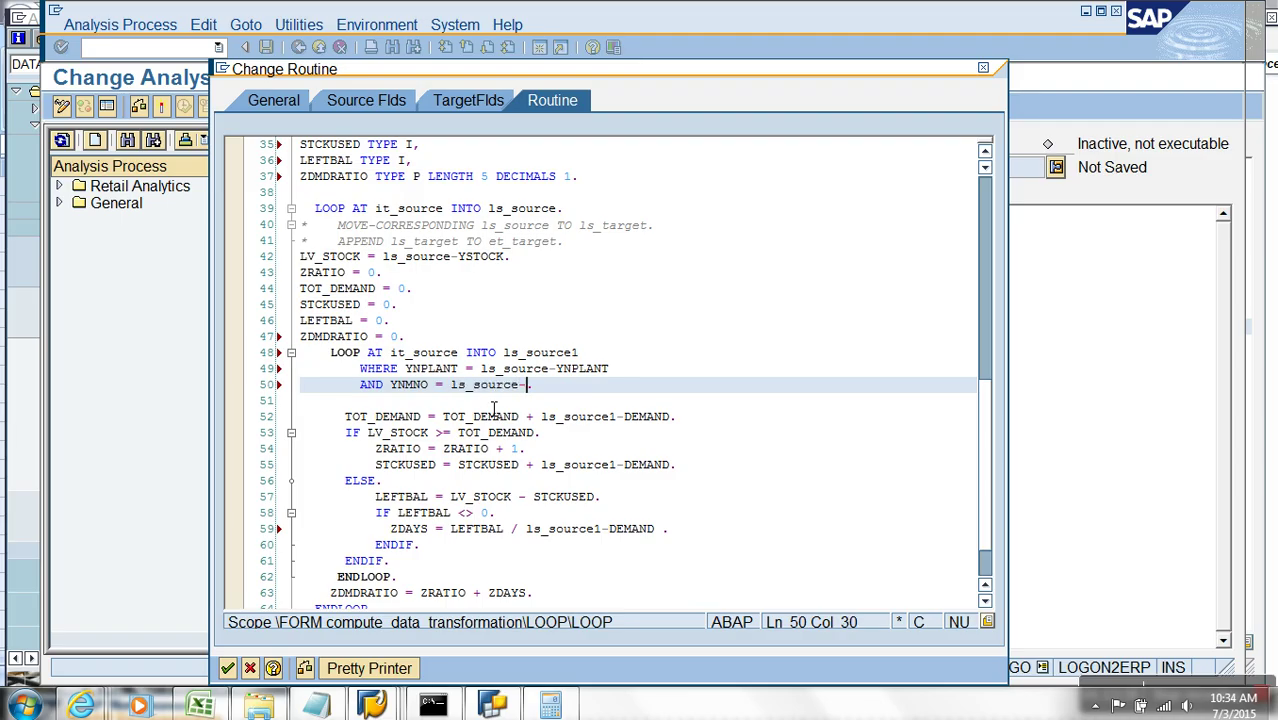
pyautogui.write('-YNMNO.')
# Examine how the inner loop accumulates TOT_DEMAND from ls_source1-DEMAND and how LV_STOCK and STCKUSED relate to it
pyautogui.moveTo(362, 257); pyautogui.dragTo(300, 257)
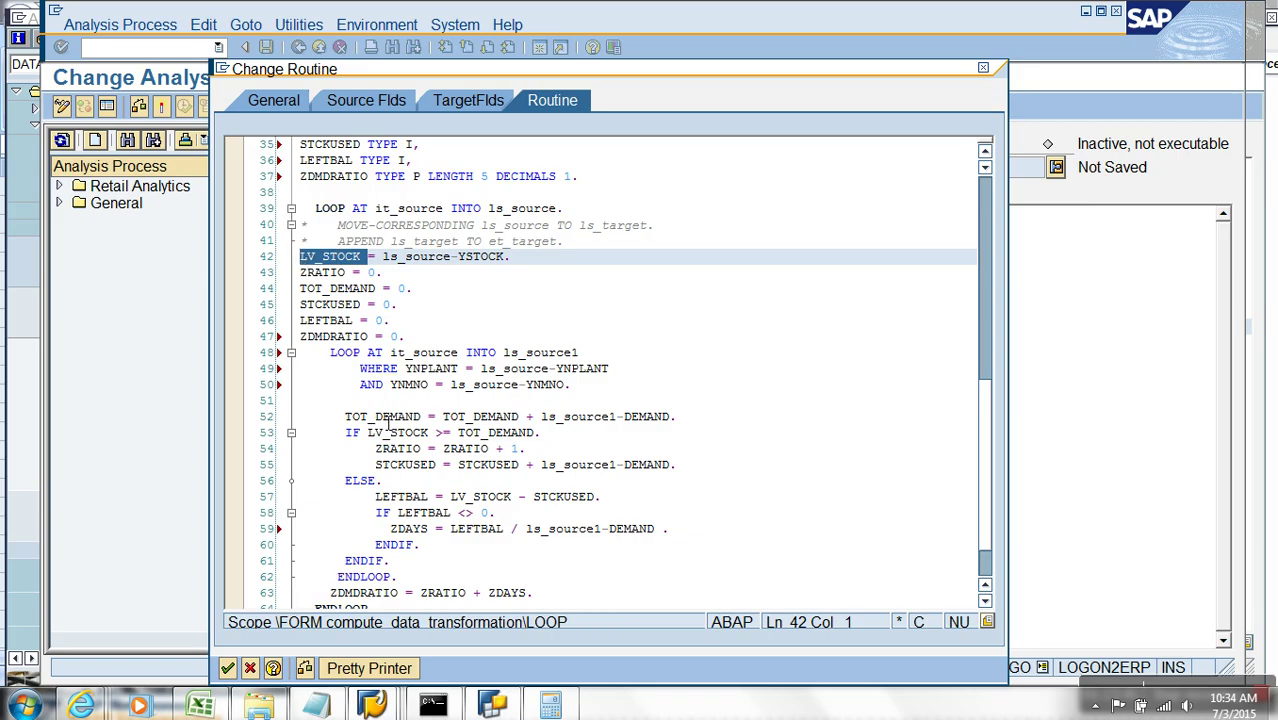
pyautogui.click(536, 396)
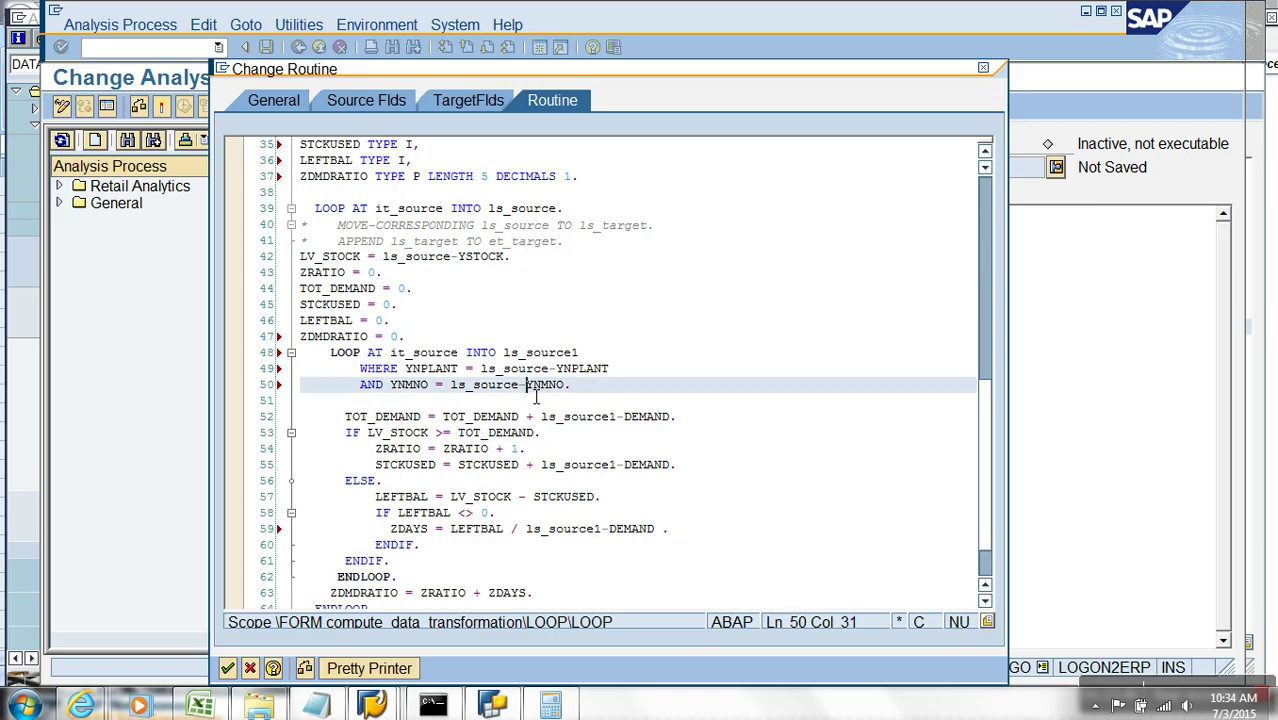
pyautogui.click(632, 417)
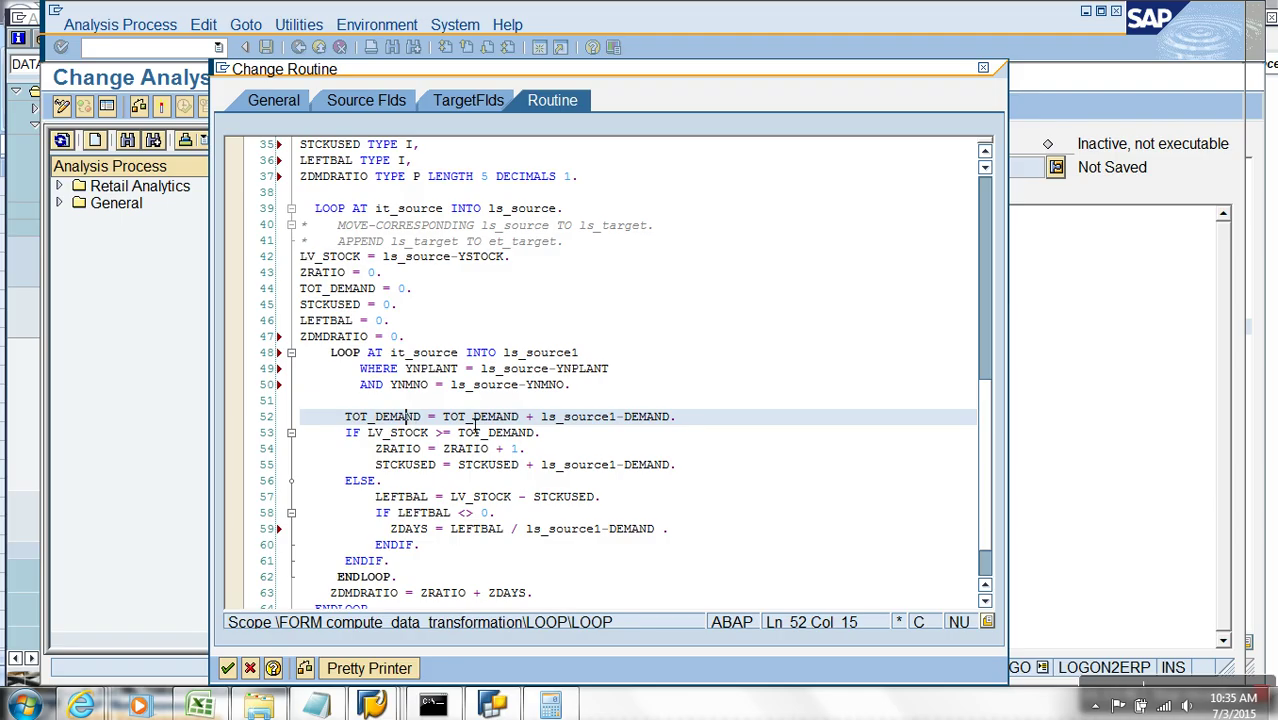
pyautogui.moveTo(413, 418); pyautogui.dragTo(386, 478)
pyautogui.click(370, 424)
pyautogui.click(516, 441)
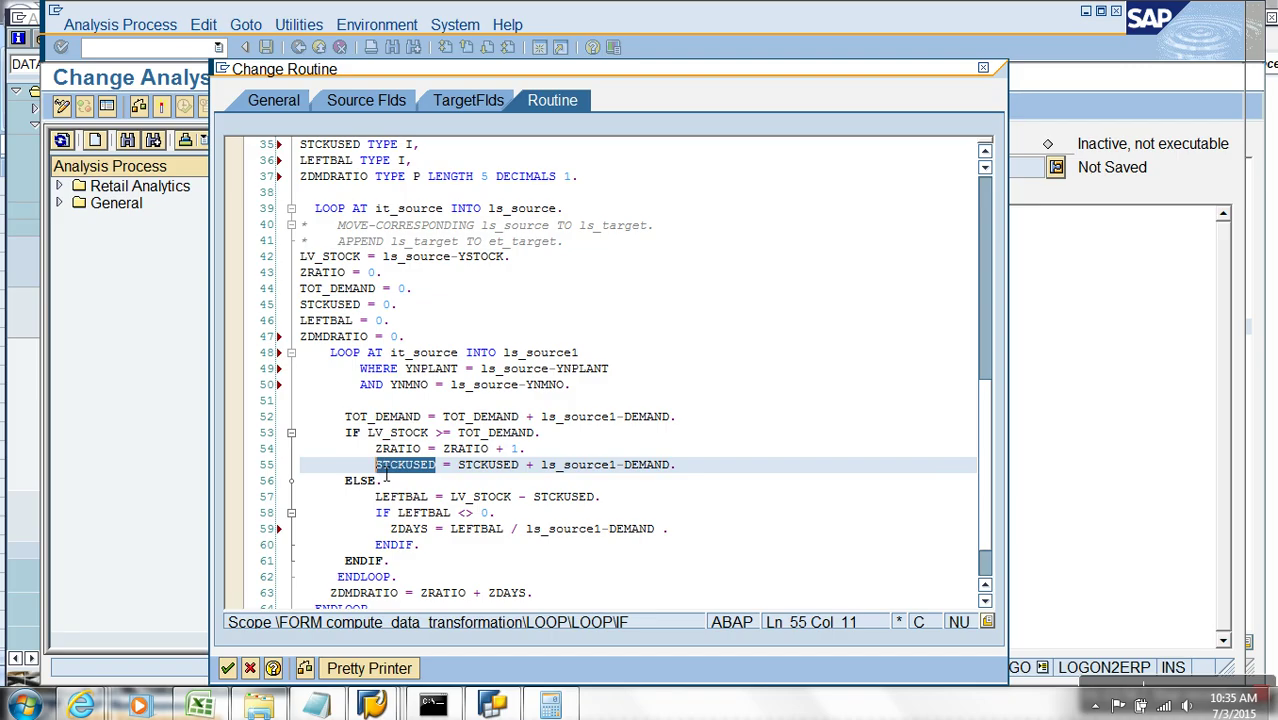
pyautogui.click(513, 468)
pyautogui.click(579, 466)
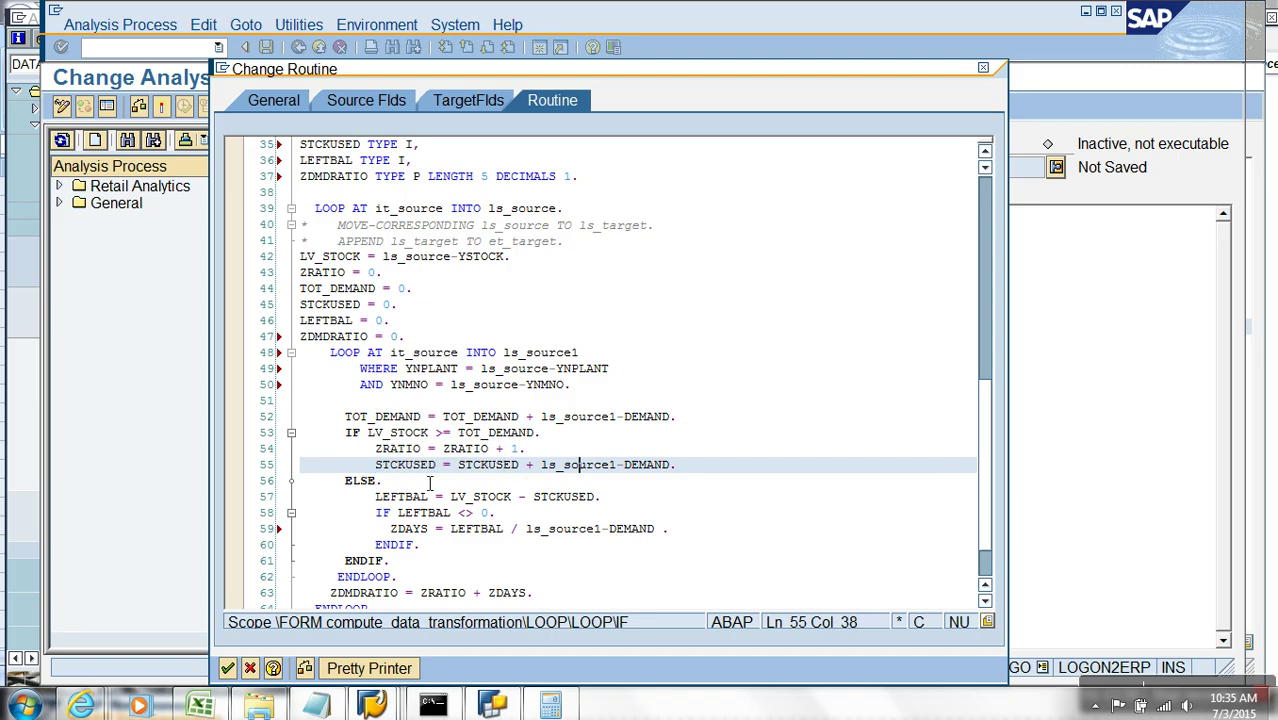
pyautogui.click(420, 466)
pyautogui.click(408, 424)
pyautogui.click(481, 424)
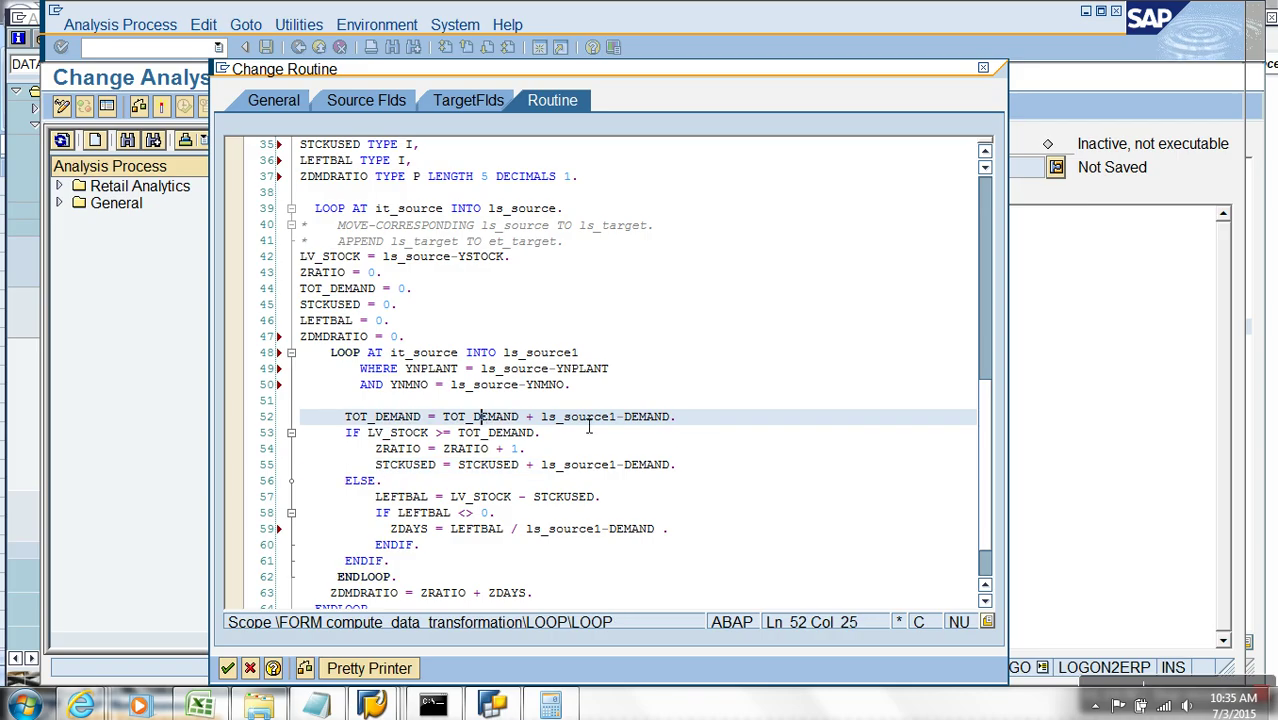
pyautogui.click(604, 424)
pyautogui.click(408, 420)
# Trace the IF branch of the inner loop, checking how ZRATIO and STCKUSED are updated against the accumulated demand
pyautogui.press('Down')
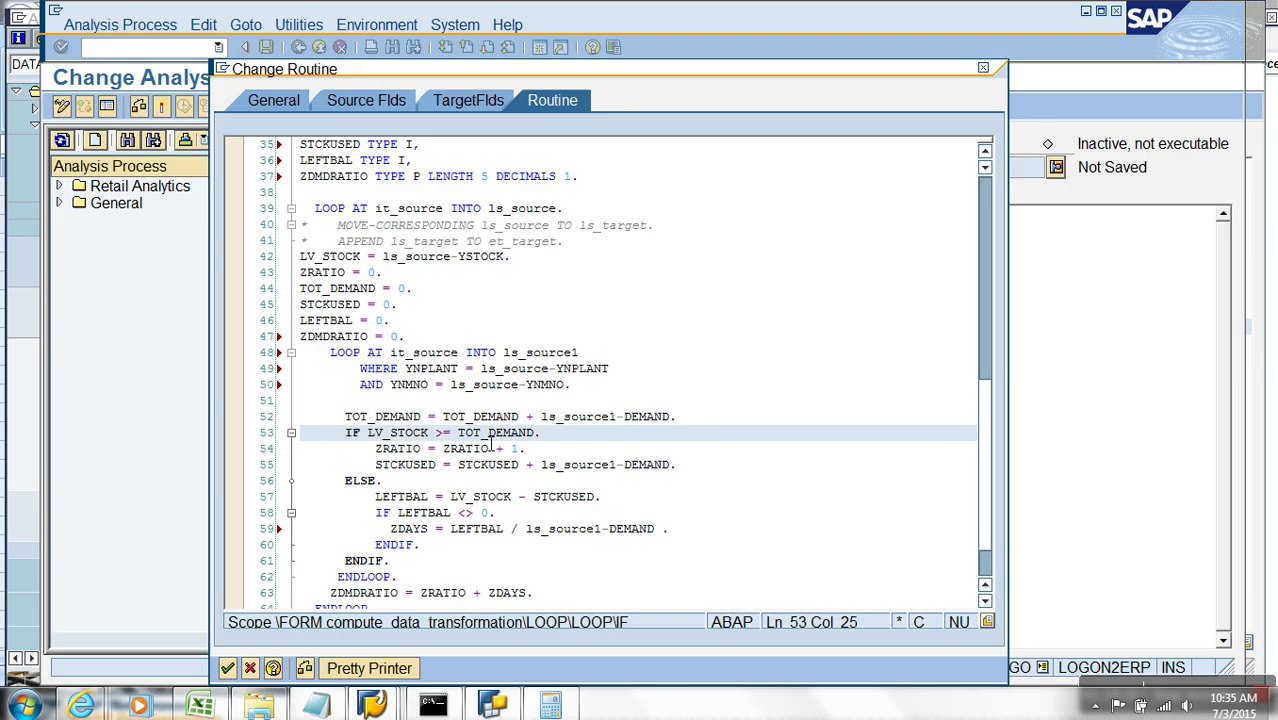
pyautogui.press('Down')
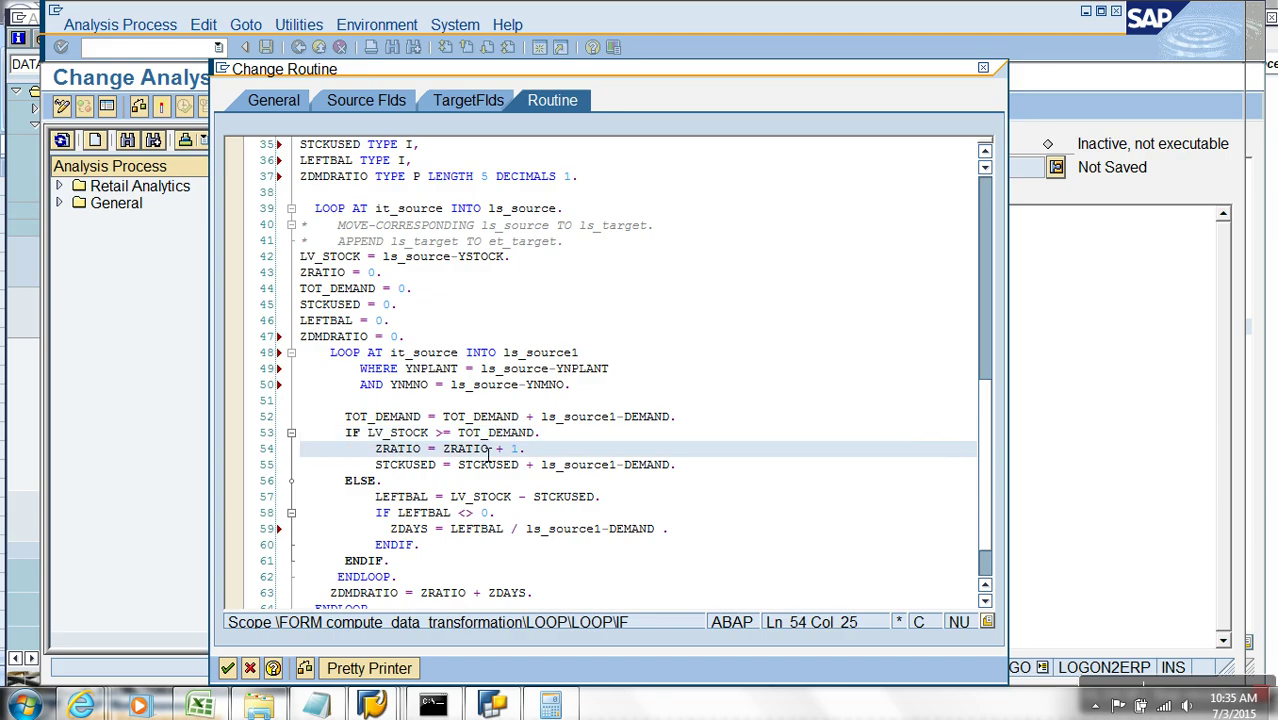
pyautogui.click(421, 450)
pyautogui.press('Down')
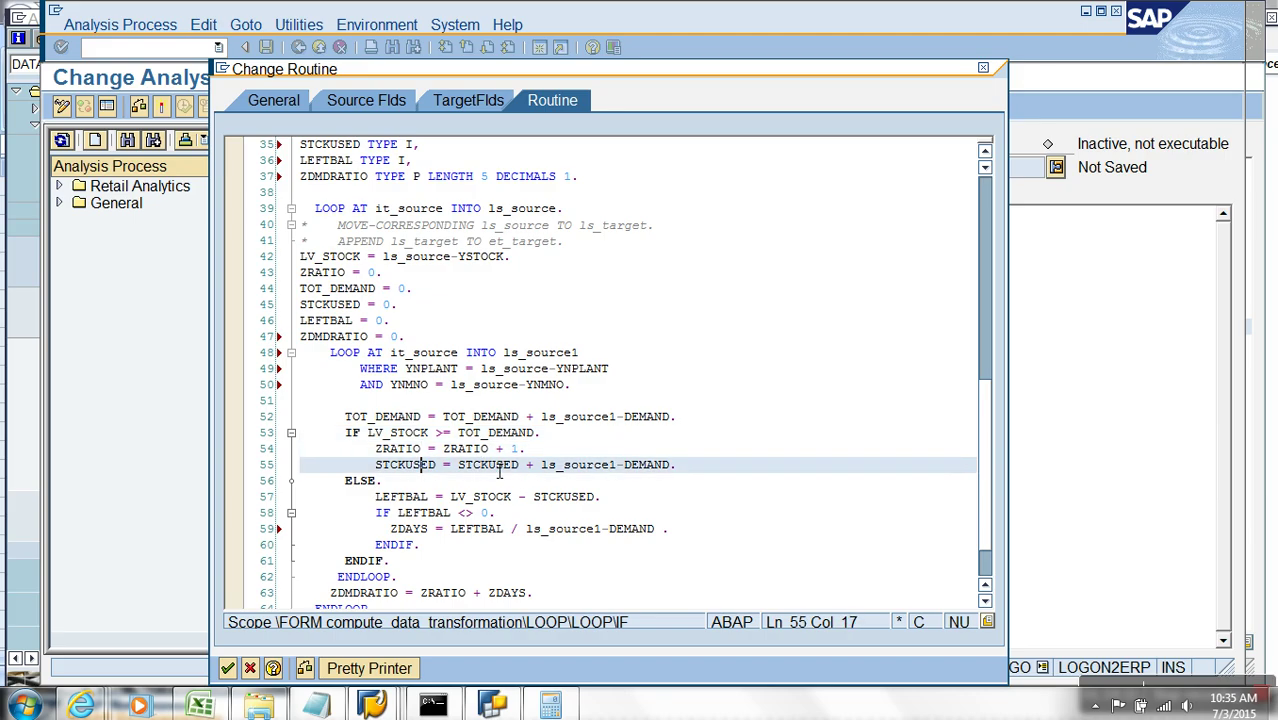
pyautogui.click(497, 468)
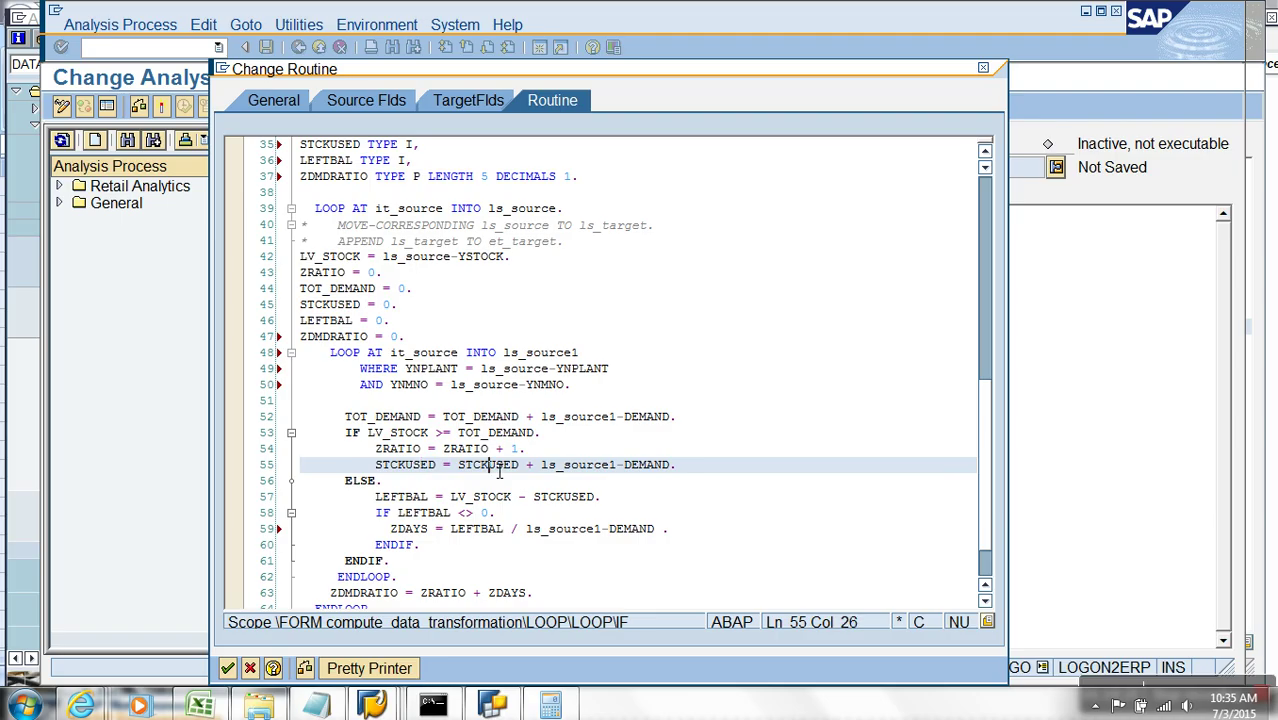
pyautogui.click(582, 468)
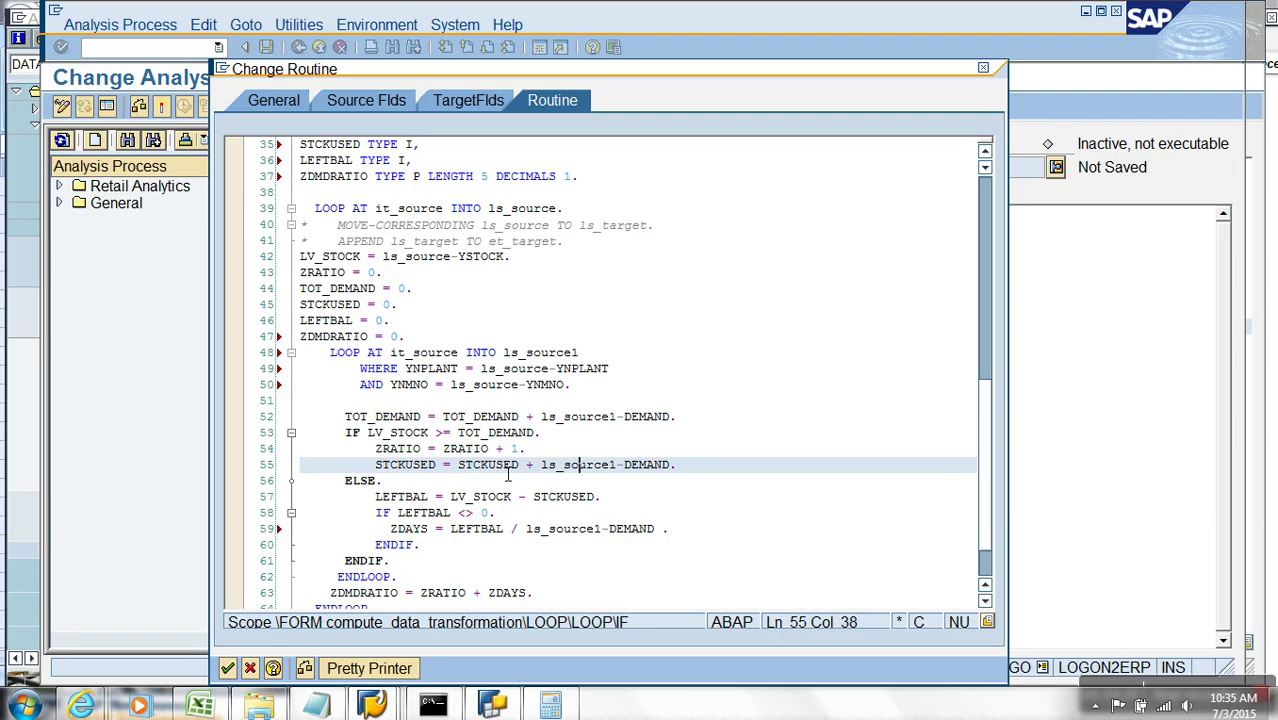
pyautogui.click(424, 468)
pyautogui.click(418, 421)
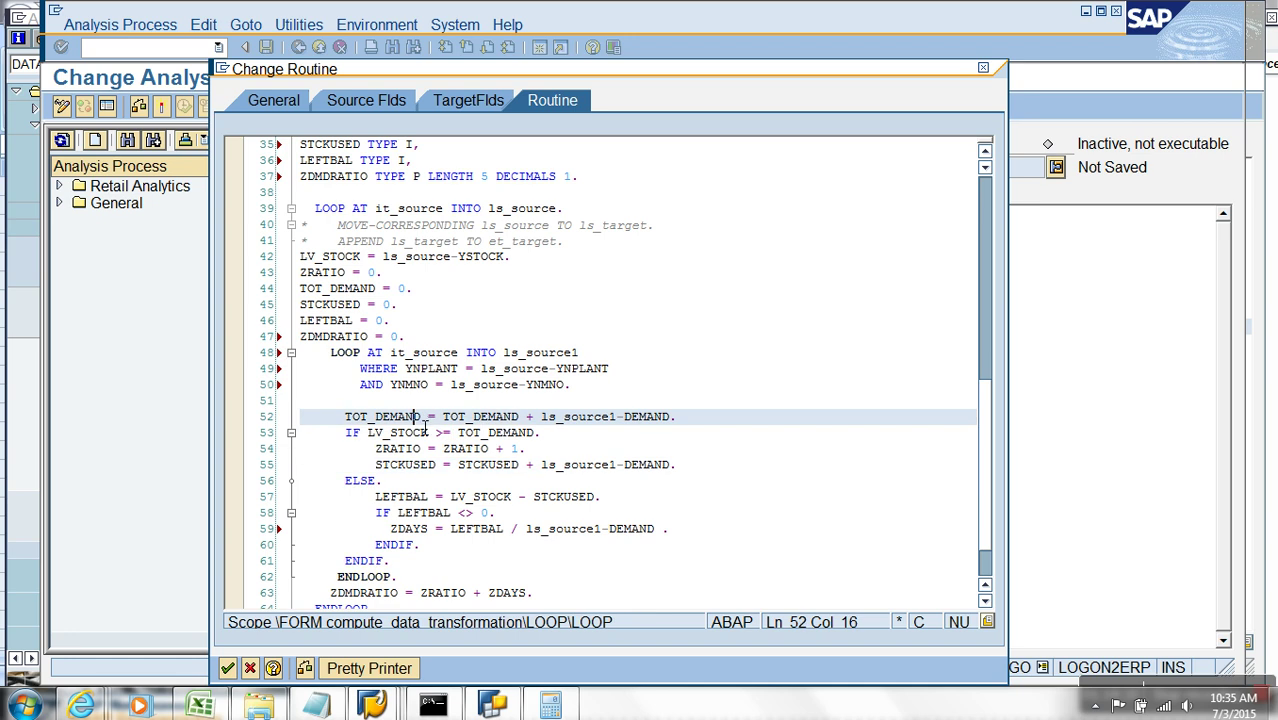
pyautogui.moveTo(421, 424); pyautogui.dragTo(357, 425)
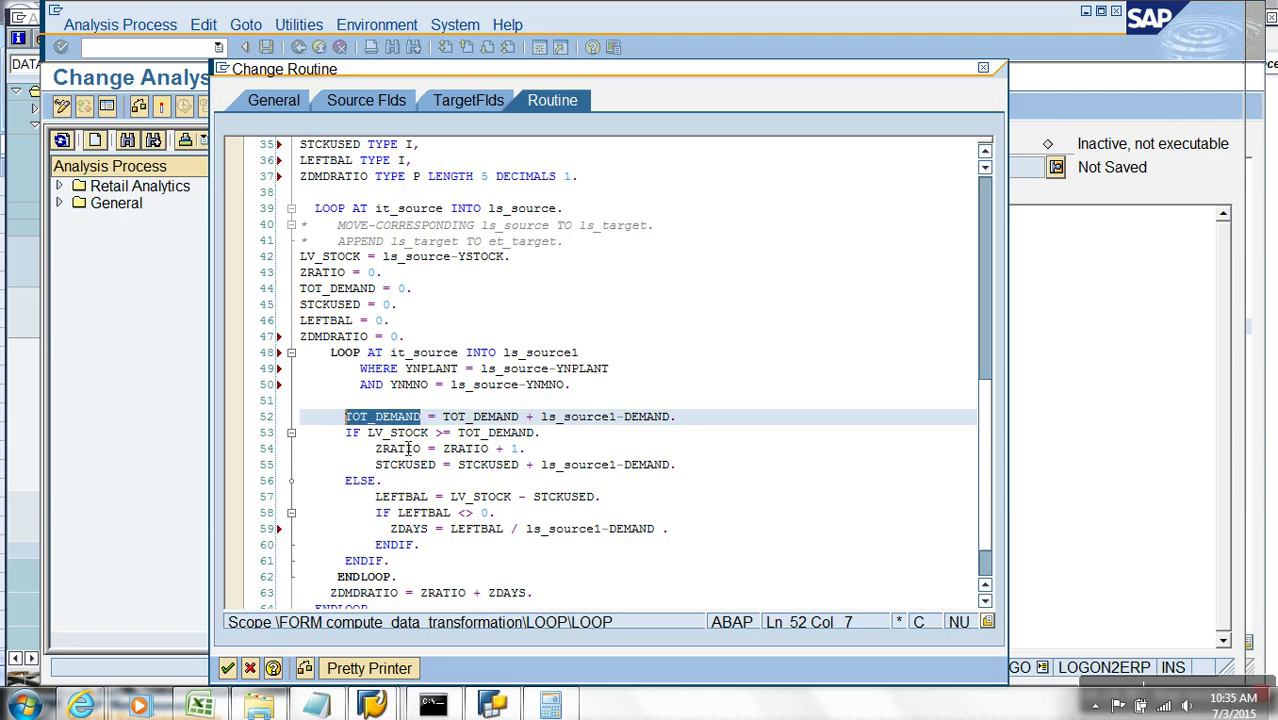
pyautogui.click(488, 451)
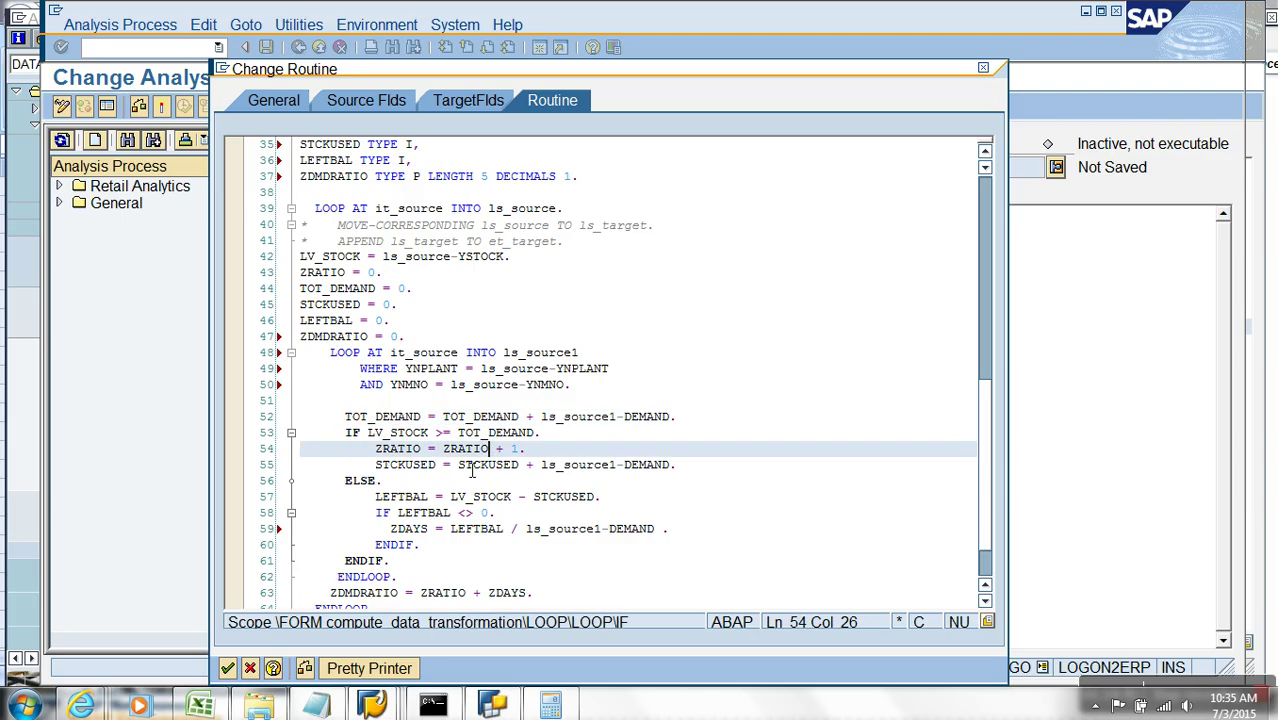
pyautogui.click(441, 466)
pyautogui.moveTo(458, 466); pyautogui.dragTo(521, 466)
pyautogui.click(423, 466)
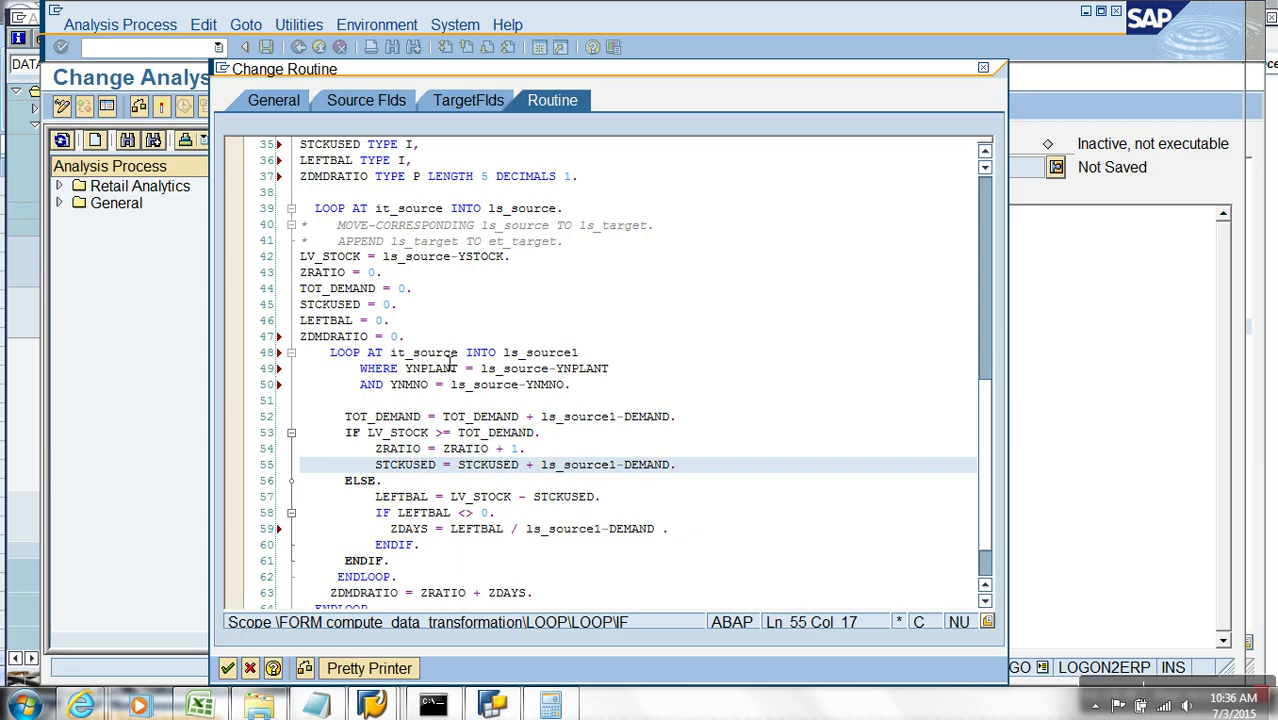
pyautogui.click(607, 420)
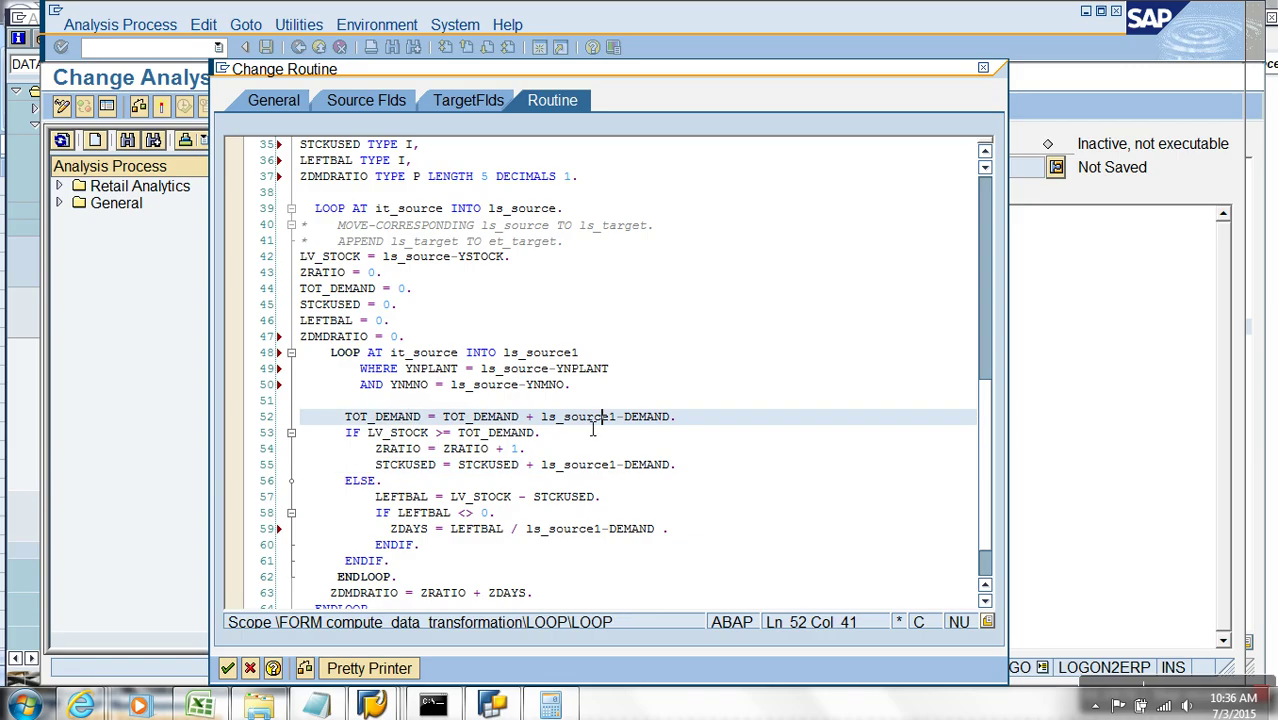
# Check the LV_STOCK comparison with TOT_DEMAND and the ELSE branch's LEFTBAL calculation from LV_STOCK and STCKUSED
pyautogui.click(418, 421)
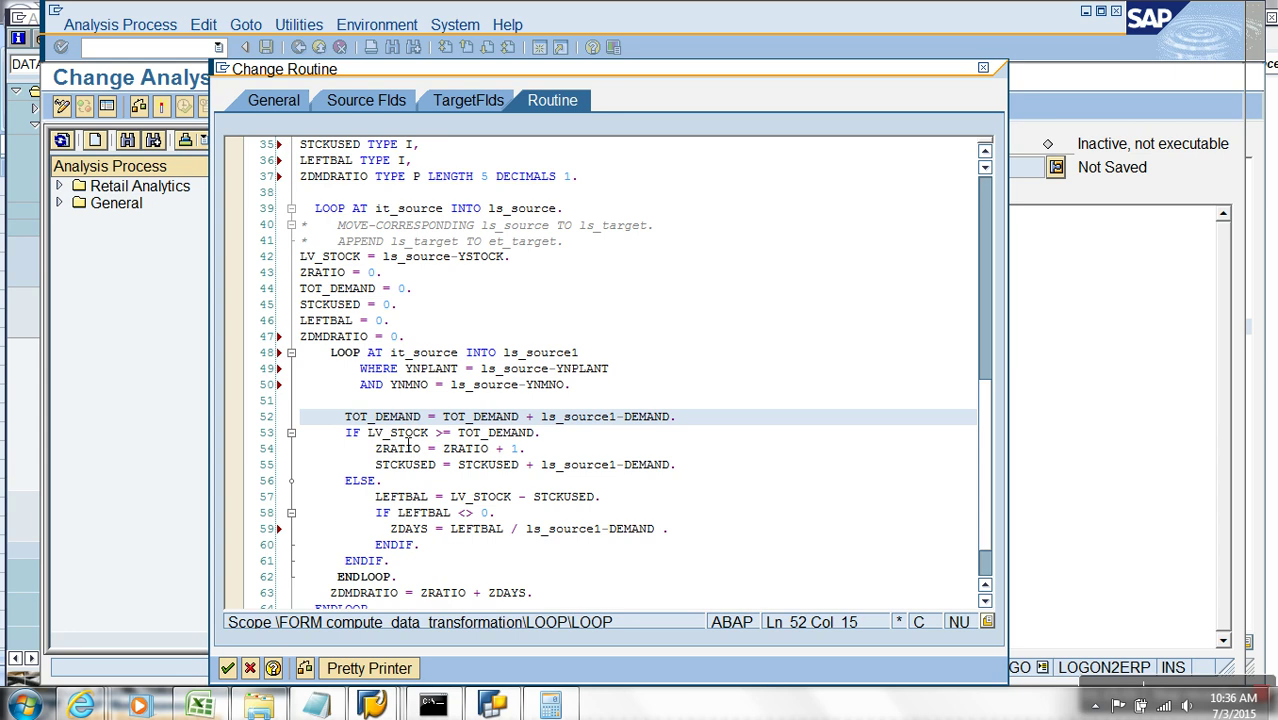
pyautogui.click(400, 436)
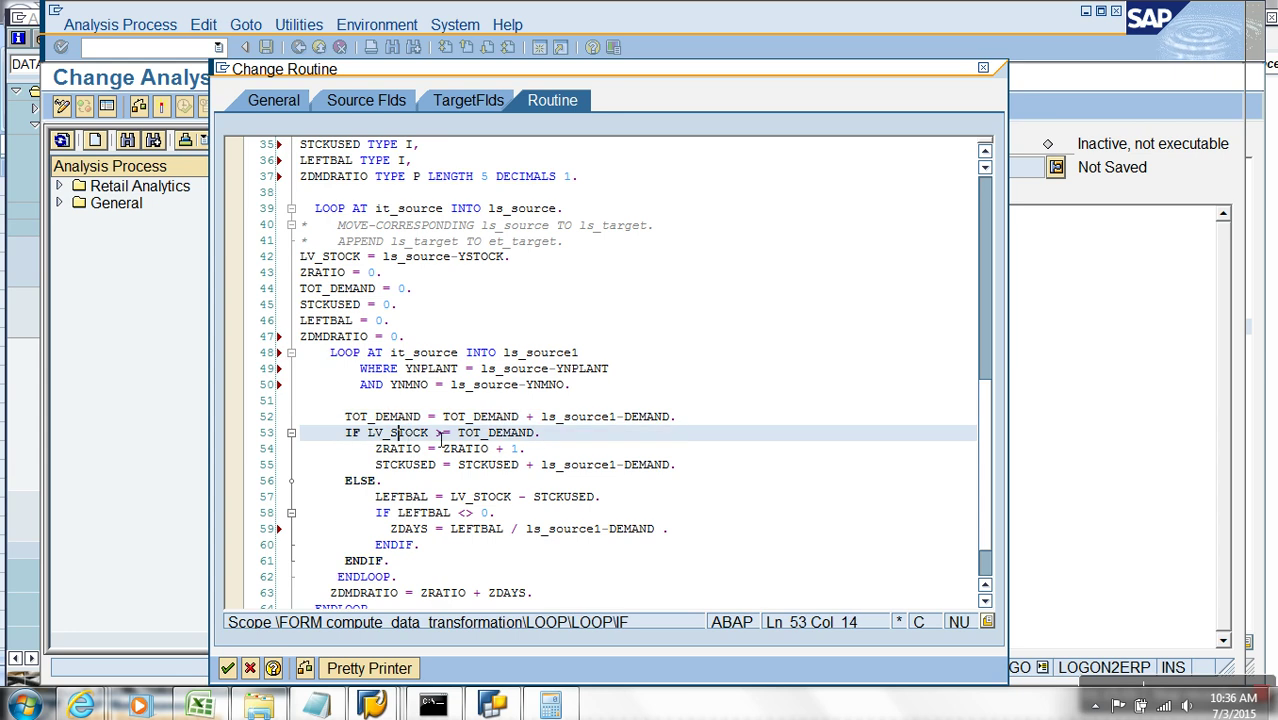
pyautogui.click(482, 436)
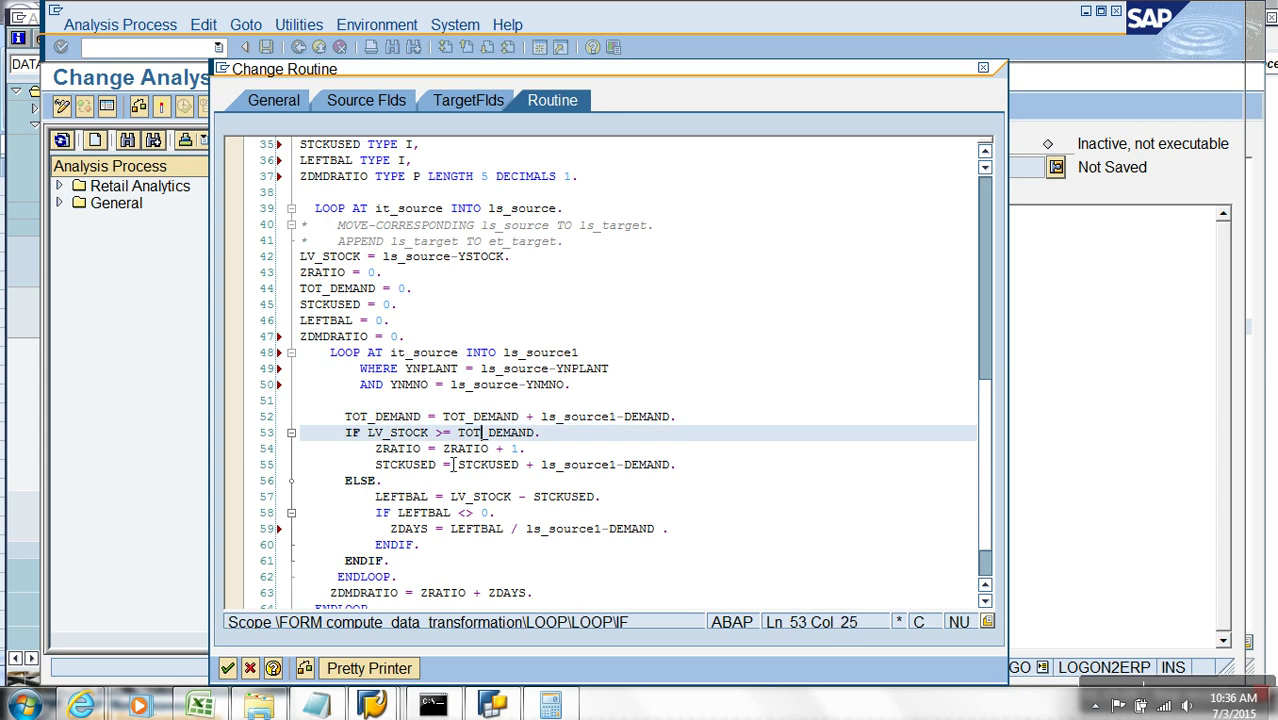
pyautogui.click(429, 497)
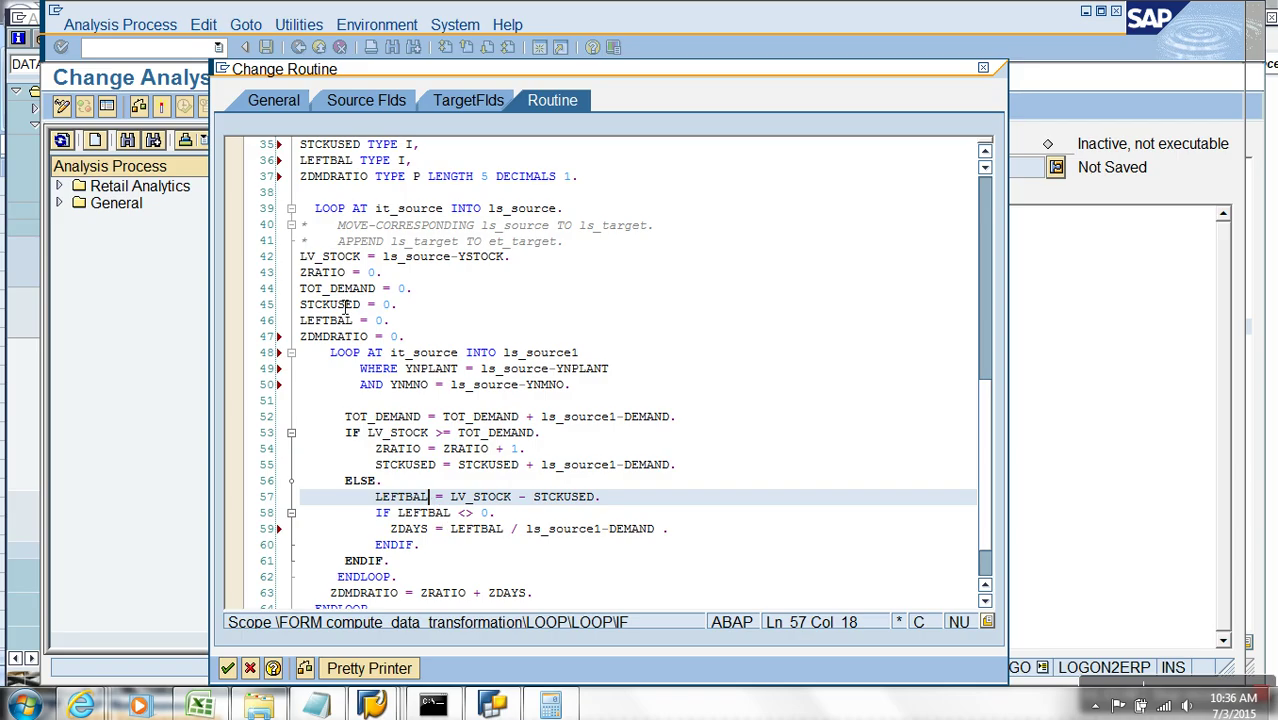
pyautogui.click(481, 496)
pyautogui.click(520, 496)
pyautogui.moveTo(376, 466); pyautogui.dragTo(443, 477)
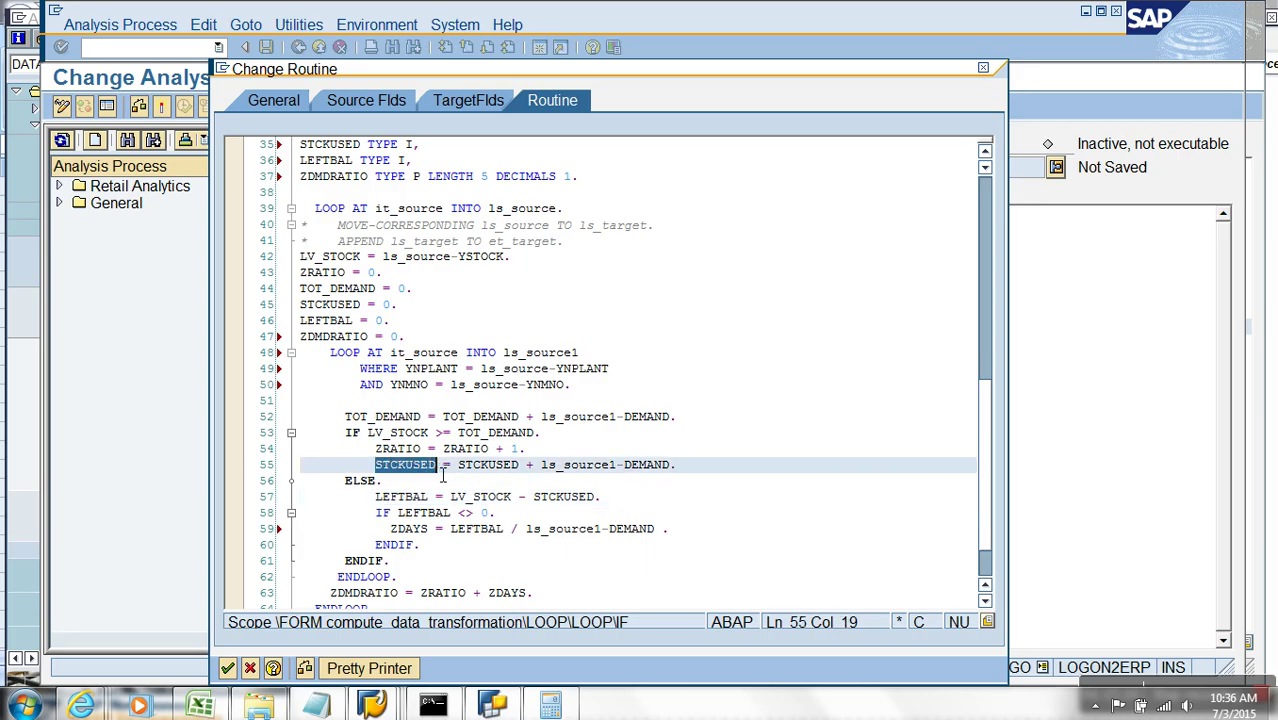
pyautogui.click(488, 497)
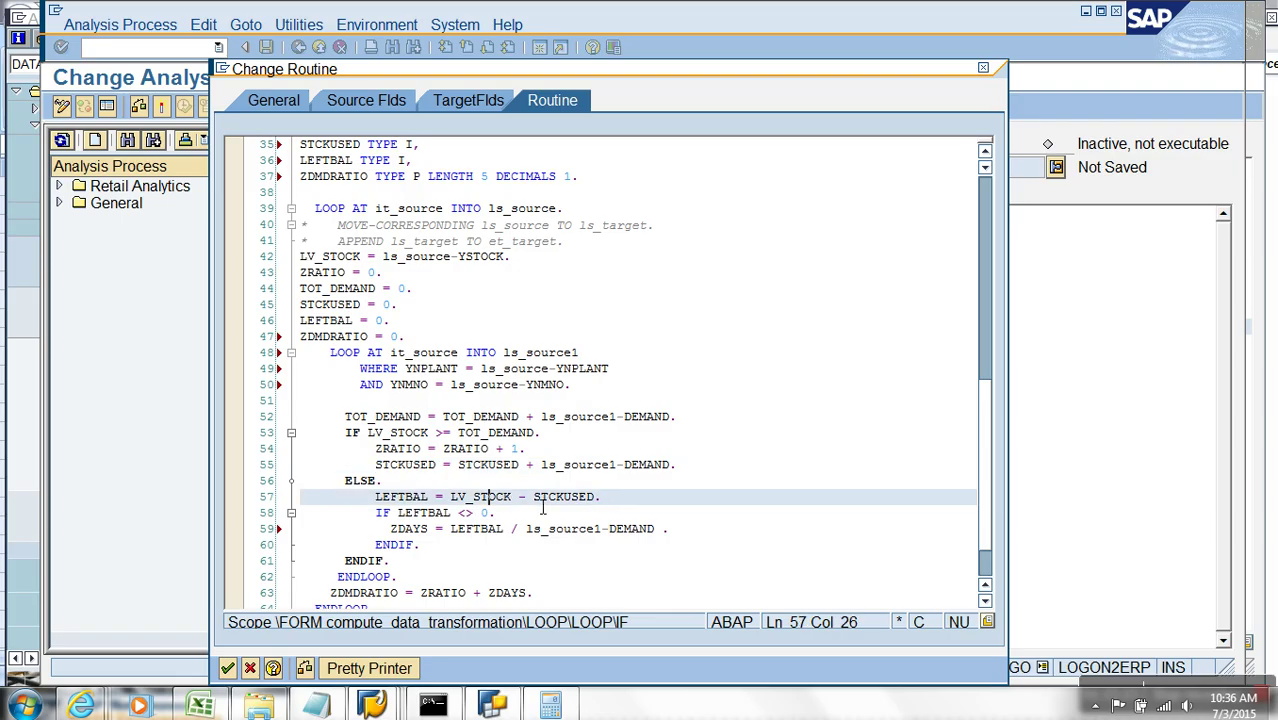
pyautogui.click(541, 497)
pyautogui.click(418, 498)
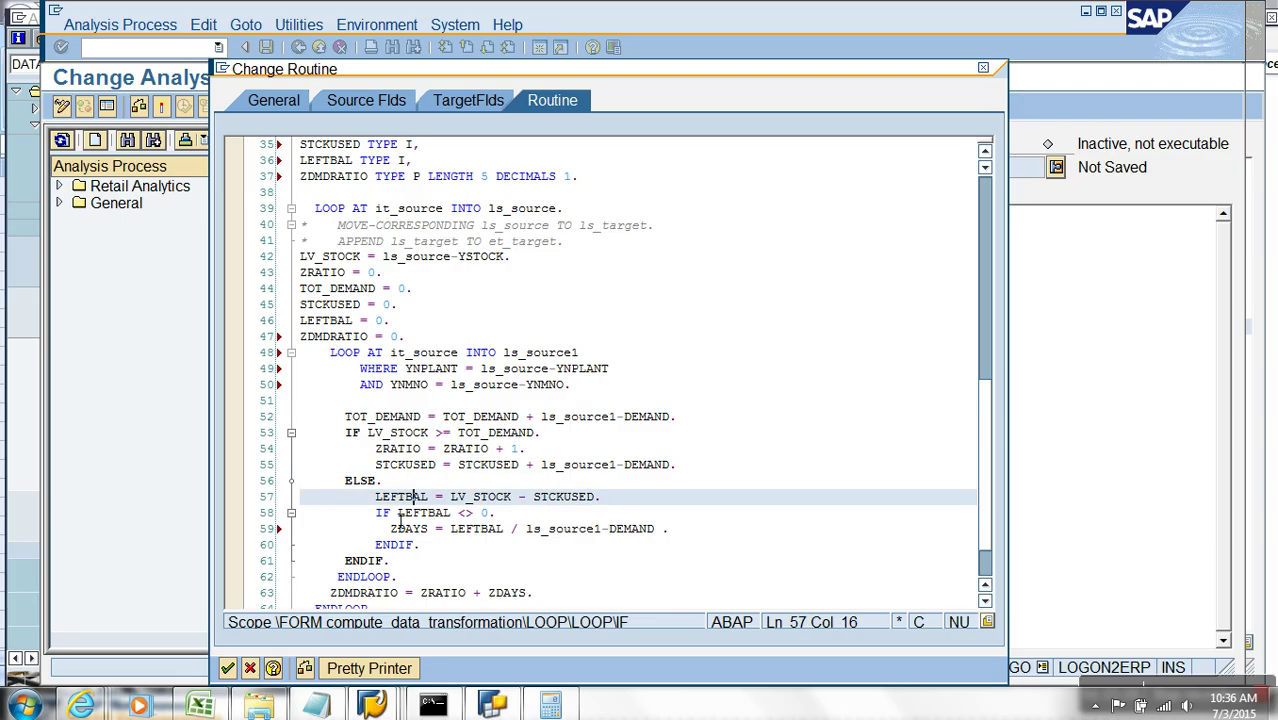
# Check the IF LEFTBAL <> 0 condition and the ZDAYS calculation dividing LEFTBAL by ls_source1-DEMAND
pyautogui.click(396, 517)
pyautogui.moveTo(367, 519); pyautogui.dragTo(510, 524)
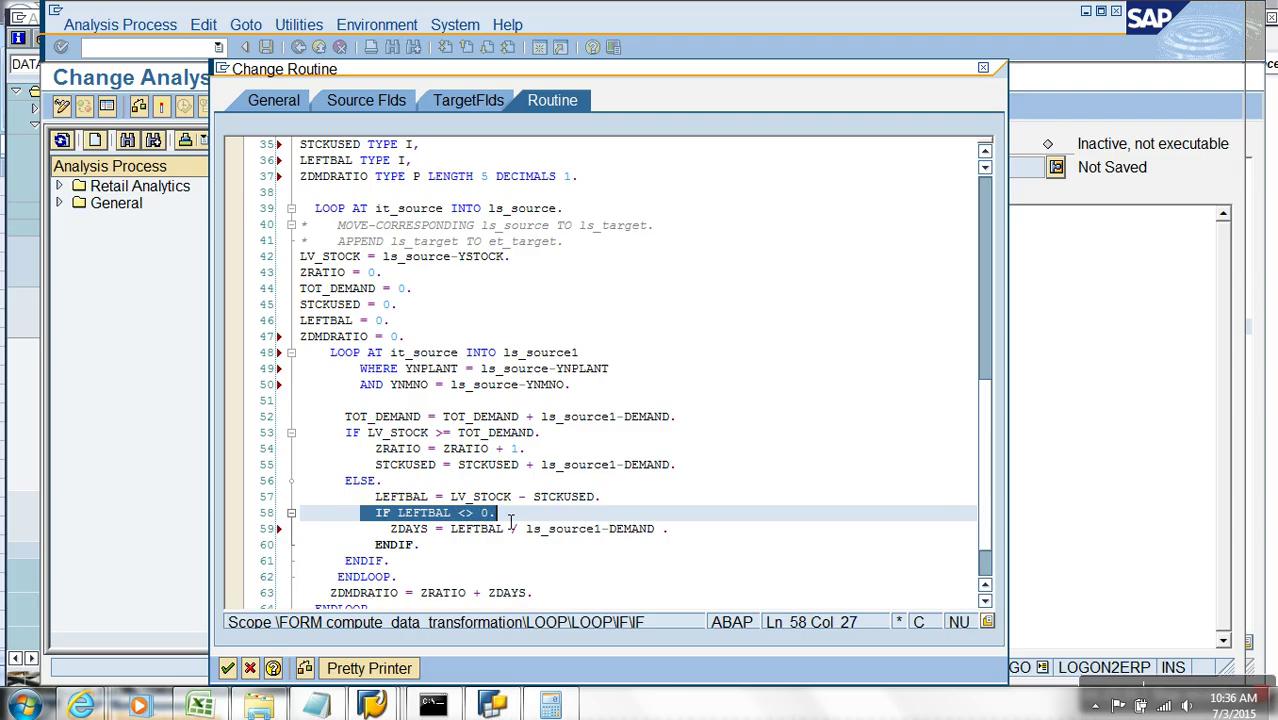
pyautogui.click(418, 522)
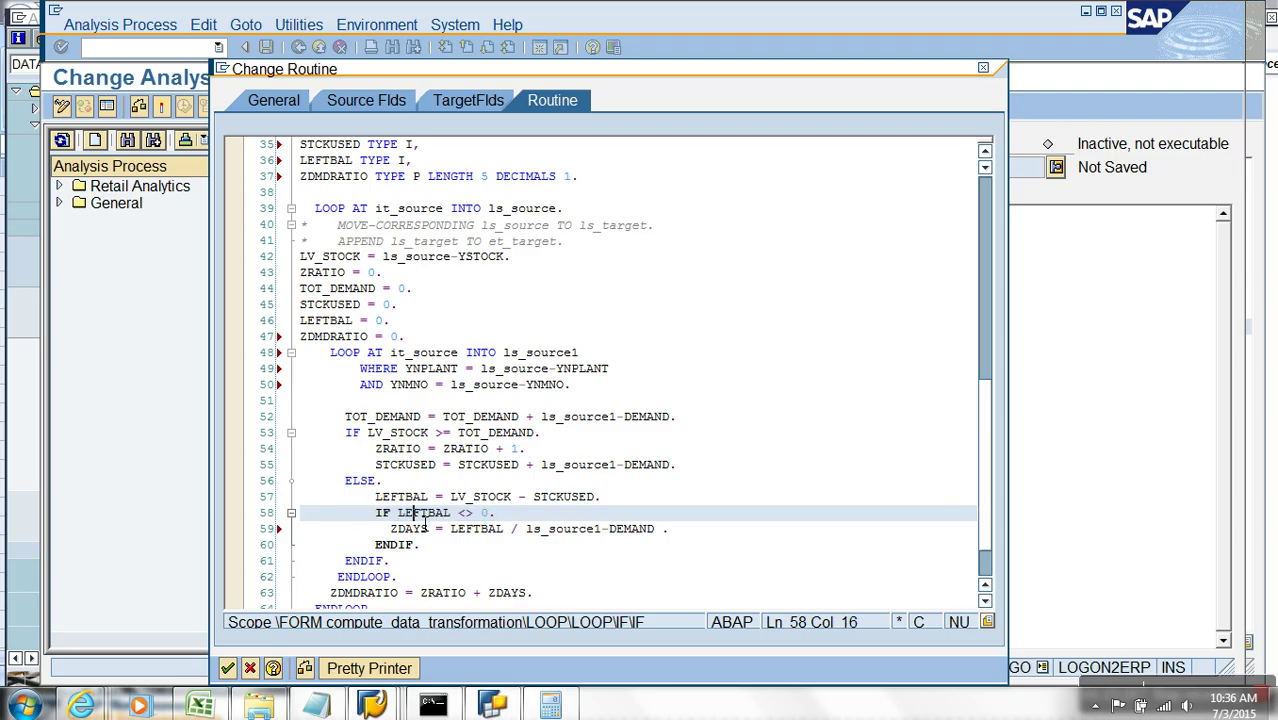
pyautogui.click(490, 516)
pyautogui.click(431, 536)
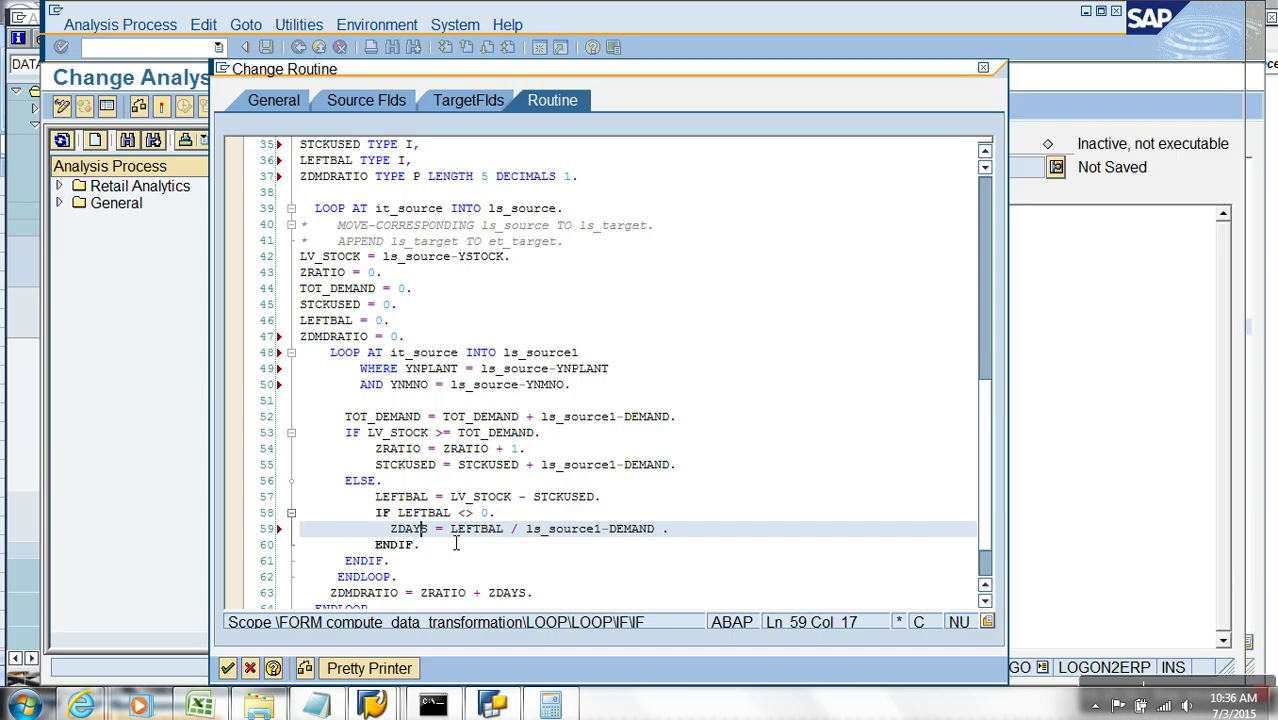
pyautogui.doubleClick(460, 530)
pyautogui.click(549, 530)
pyautogui.scroll(-1, 508, 540)
pyautogui.click(430, 482)
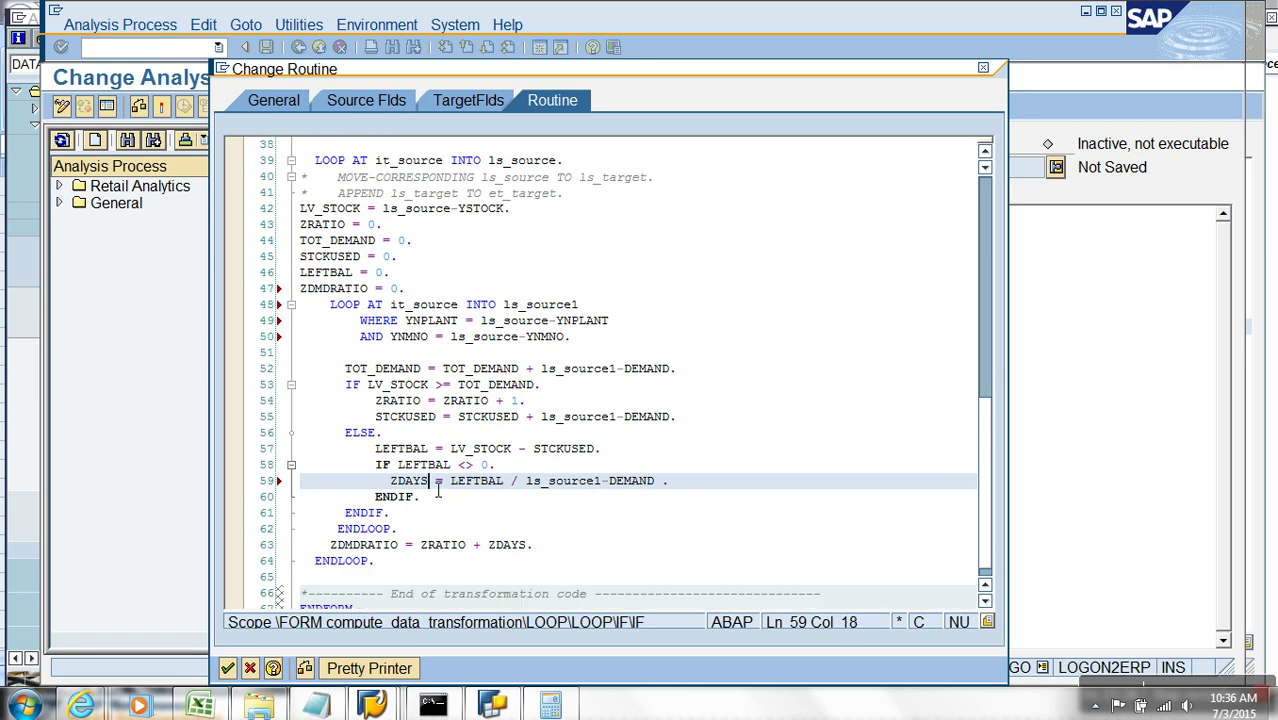
# Extend the DATA statement with a duplicate of the ZDMDRATIO TYPE P LENGTH 5 DECIMALS 1 declaration on a new line
pyautogui.scroll(2, 463, 497)
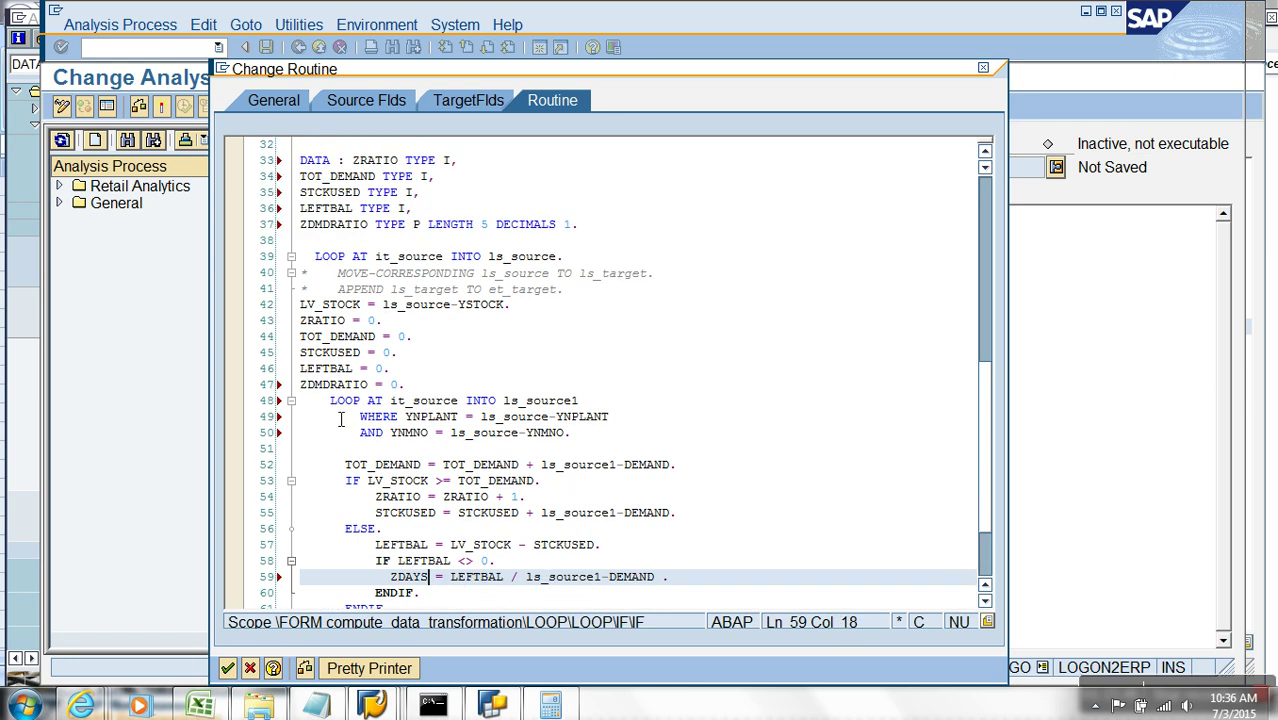
pyautogui.click(581, 226)
pyautogui.write(',')
pyautogui.press('Return')
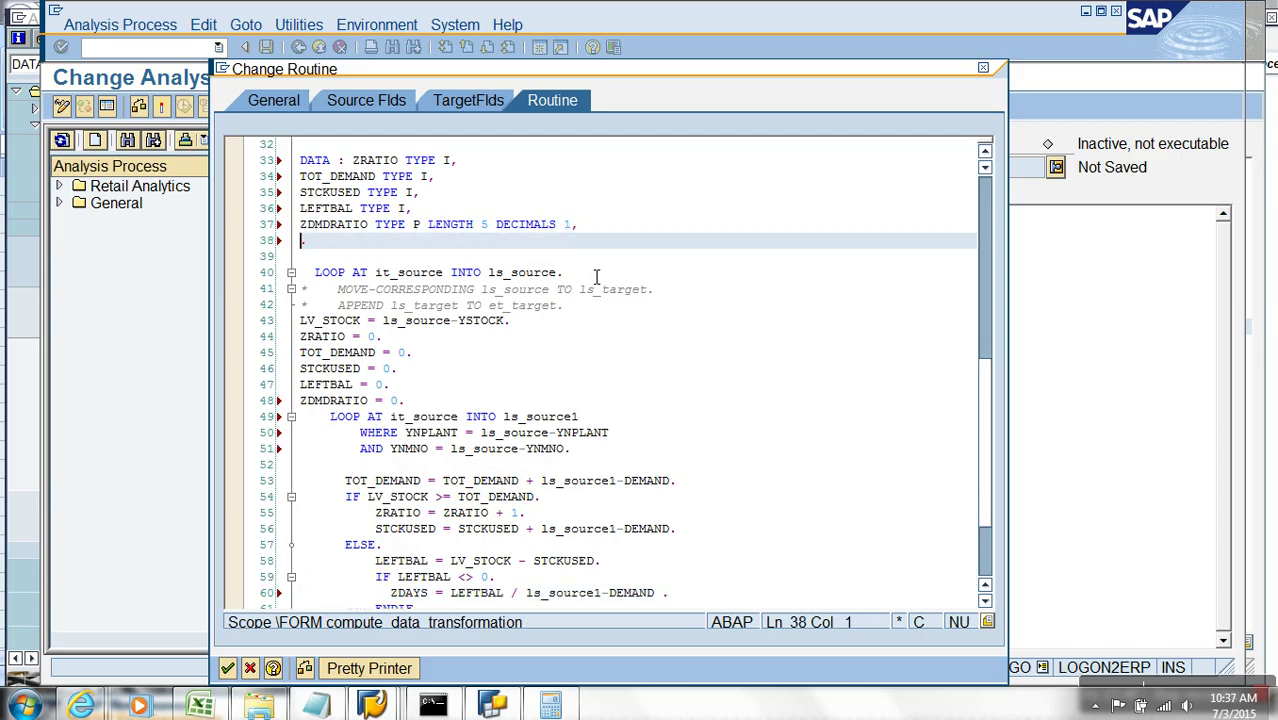
pyautogui.moveTo(575, 226); pyautogui.dragTo(299, 228)
pyautogui.hotkey('ctrl', 'c')
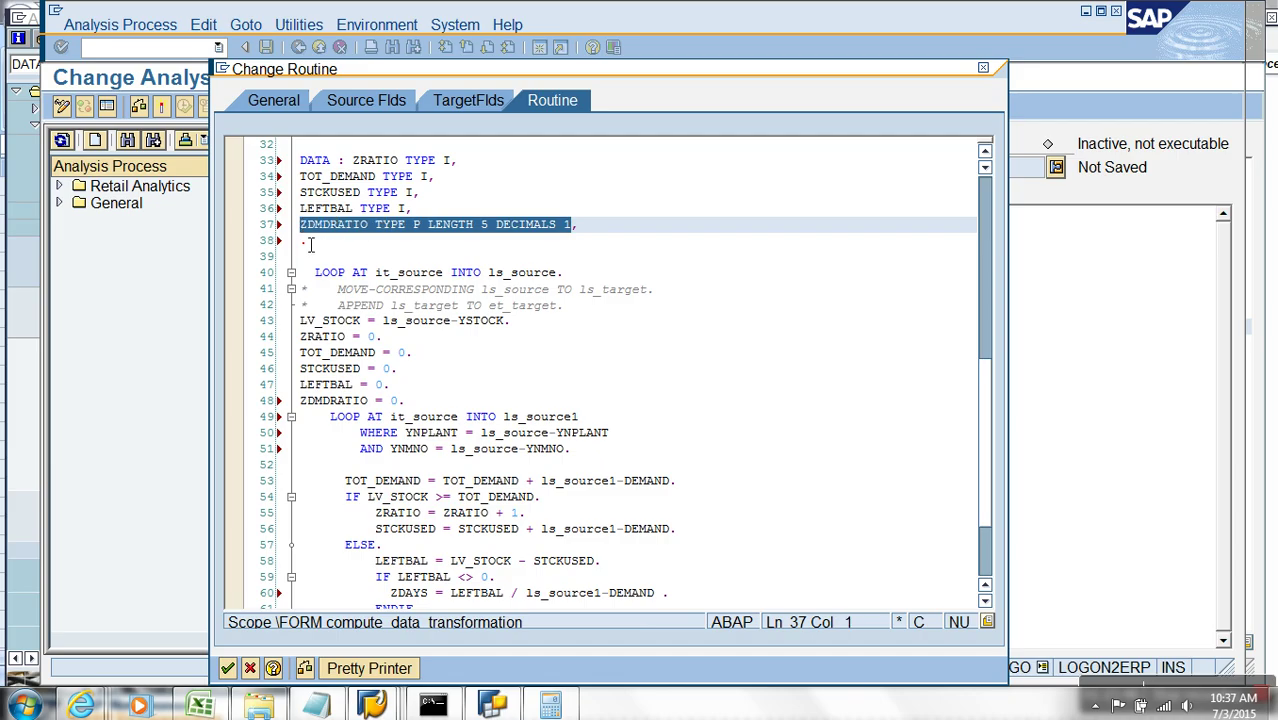
pyautogui.click(310, 241)
pyautogui.hotkey('ctrl', 'v')
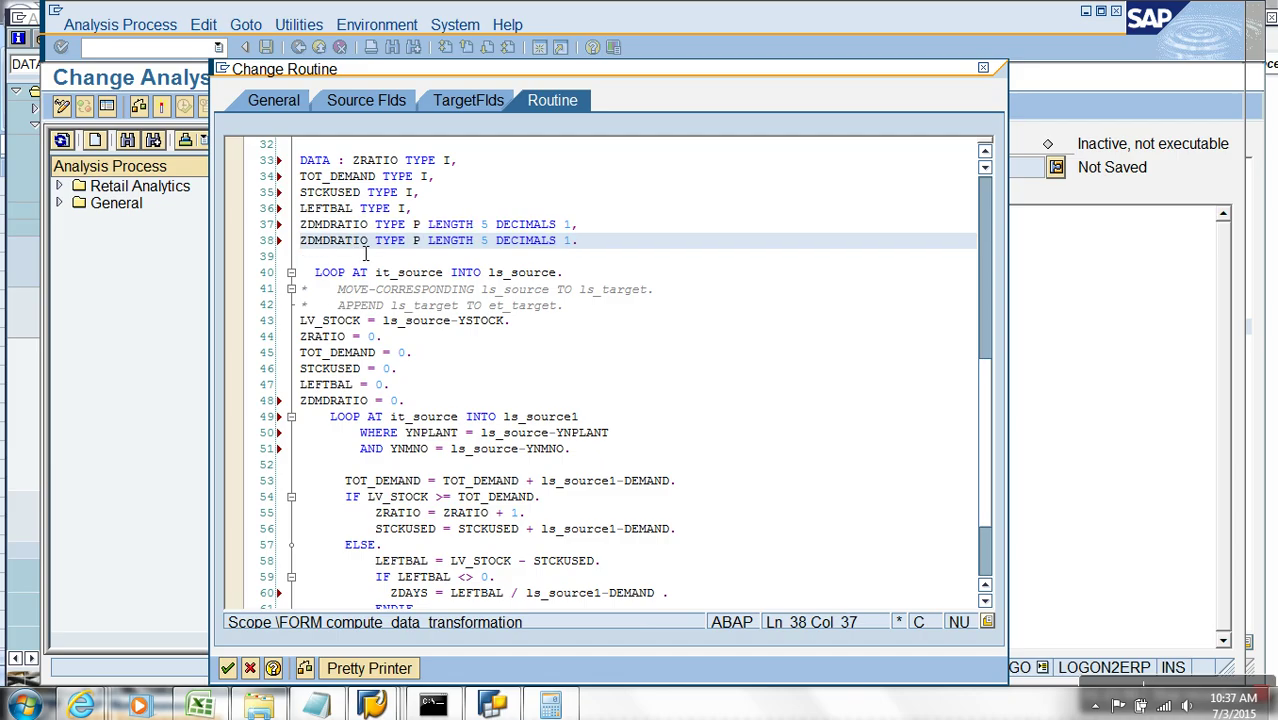
# Rename the variable in the duplicated declaration to ZDAYS
pyautogui.click(369, 241)
pyautogui.press('BackSpace')
pyautogui.press('BackSpace')
pyautogui.press('BackSpace')
pyautogui.press('BackSpace')
pyautogui.press('BackSpace')
pyautogui.press('BackSpace')
pyautogui.press('BackSpace')
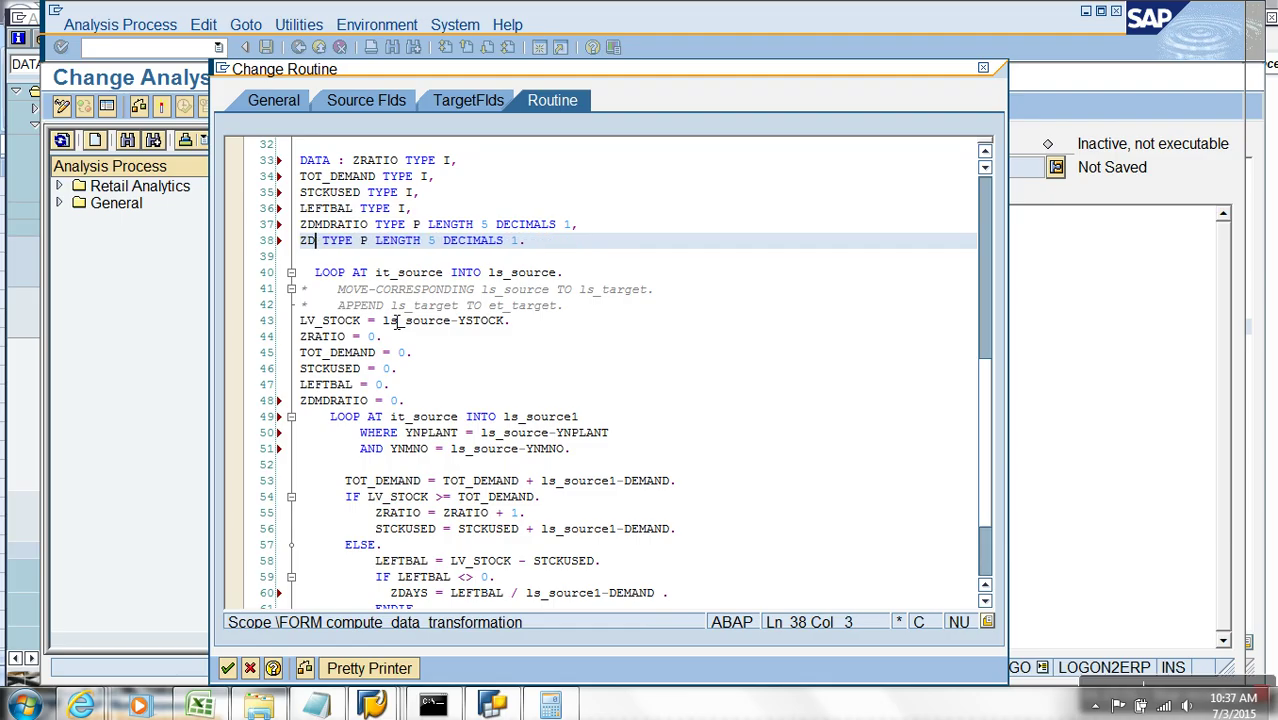
pyautogui.write('AYS')
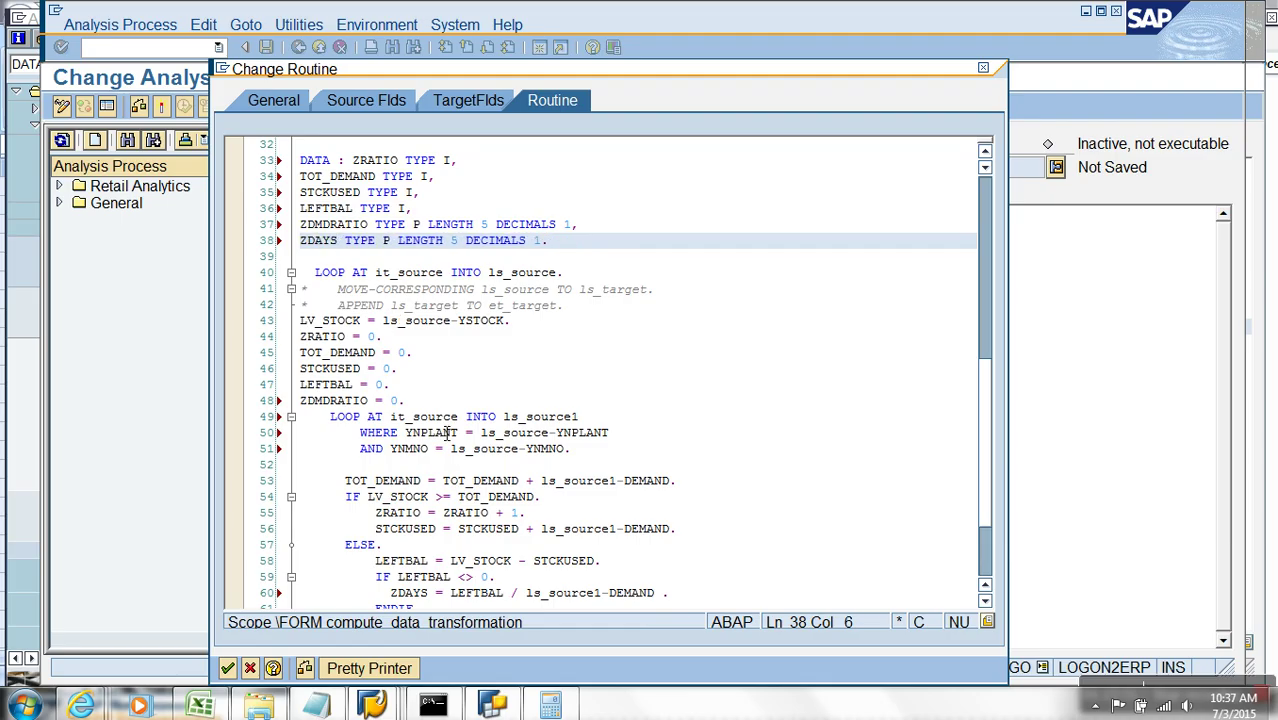
# Add an EXIT. statement on a new line after the ZDAYS calculation inside the IF LEFTBAL <> 0 block
pyautogui.scroll(-2, 447, 432)
pyautogui.scroll(2, 560, 420)
pyautogui.scroll(-2, 548, 247)
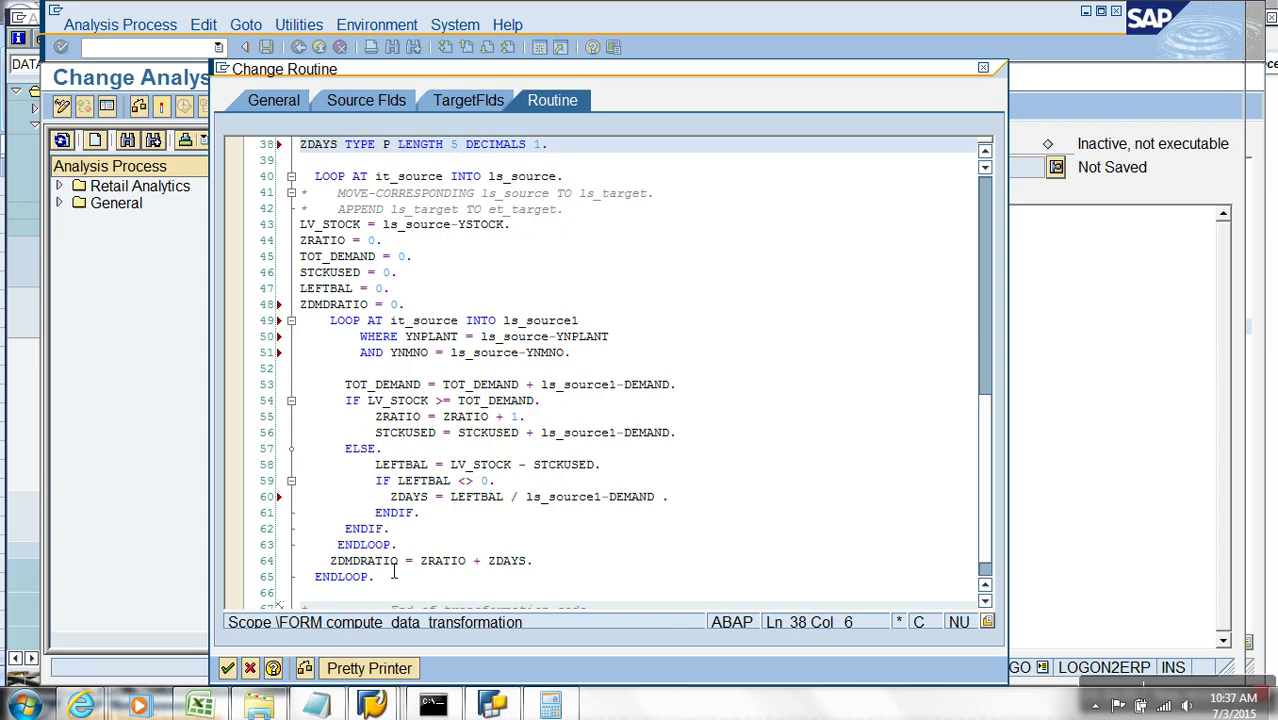
pyautogui.click(686, 500)
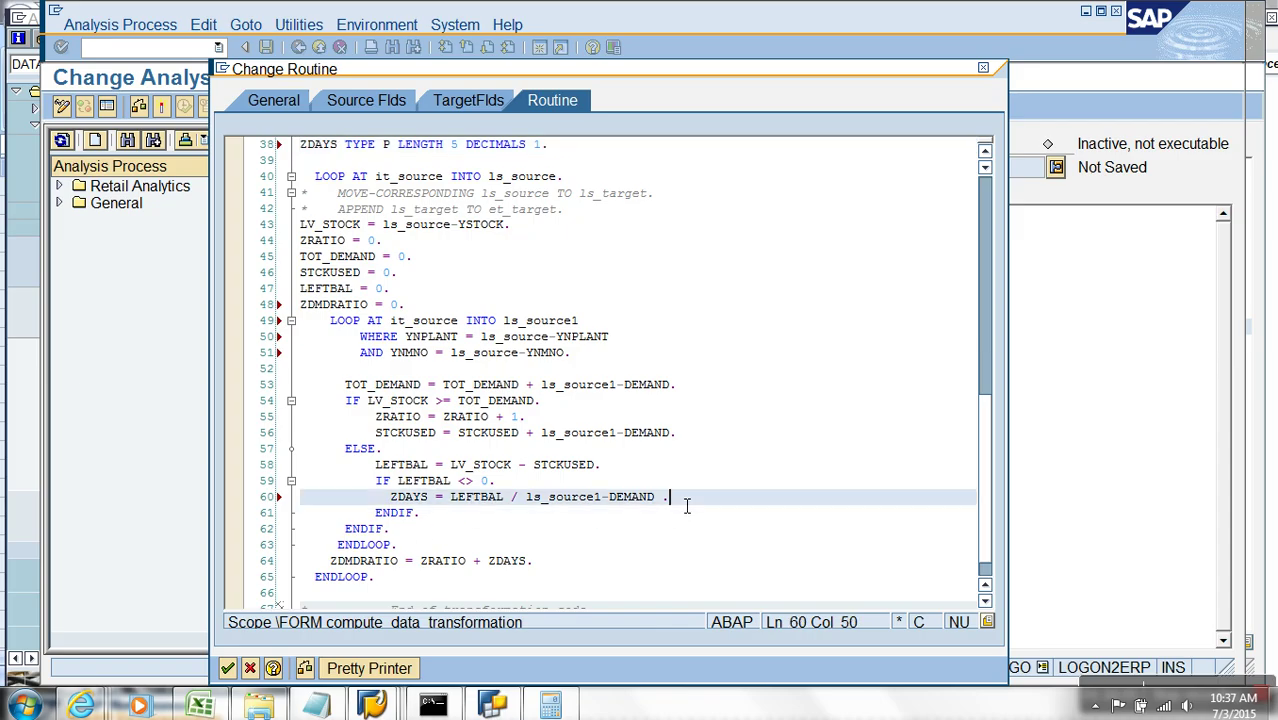
pyautogui.press('Return')
pyautogui.write('E')
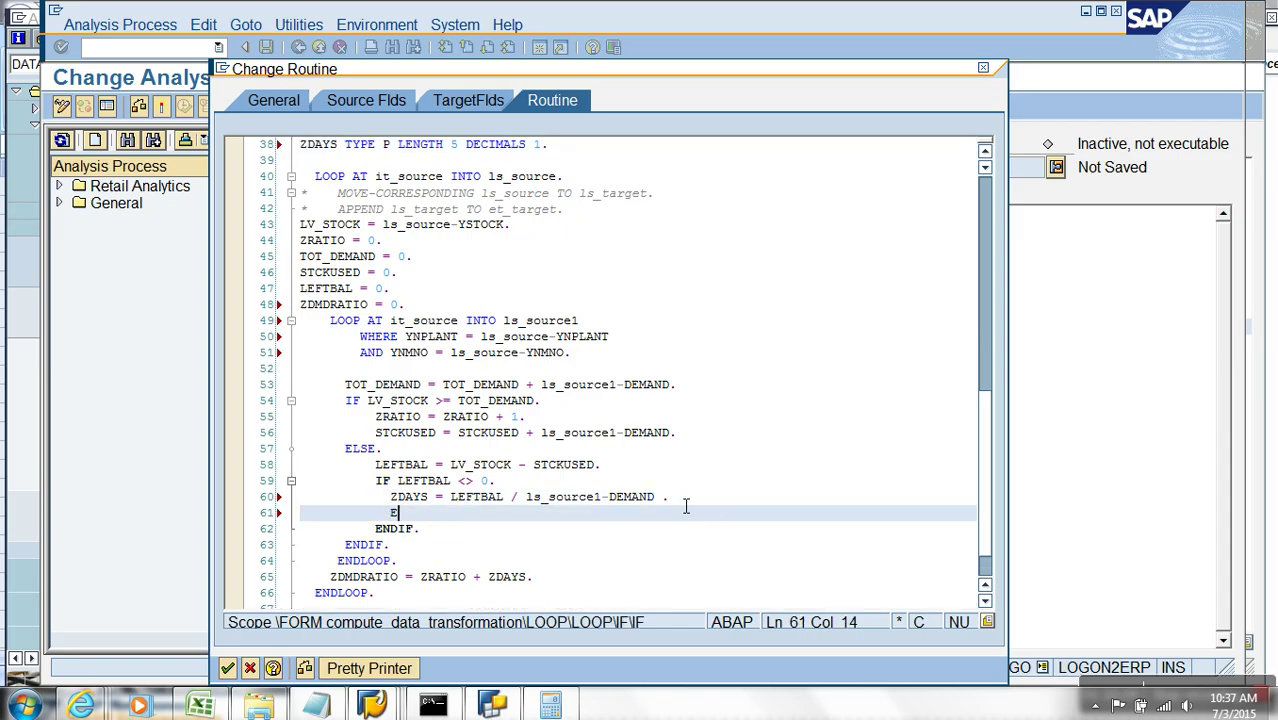
pyautogui.write('XIT.')
# Review the ZDMDRATIO = ZRATIO + ZDAYS. line and insert two blank lines below it, before the outer ENDLOOP
pyautogui.scroll(-1, 655, 530)
pyautogui.click(446, 530)
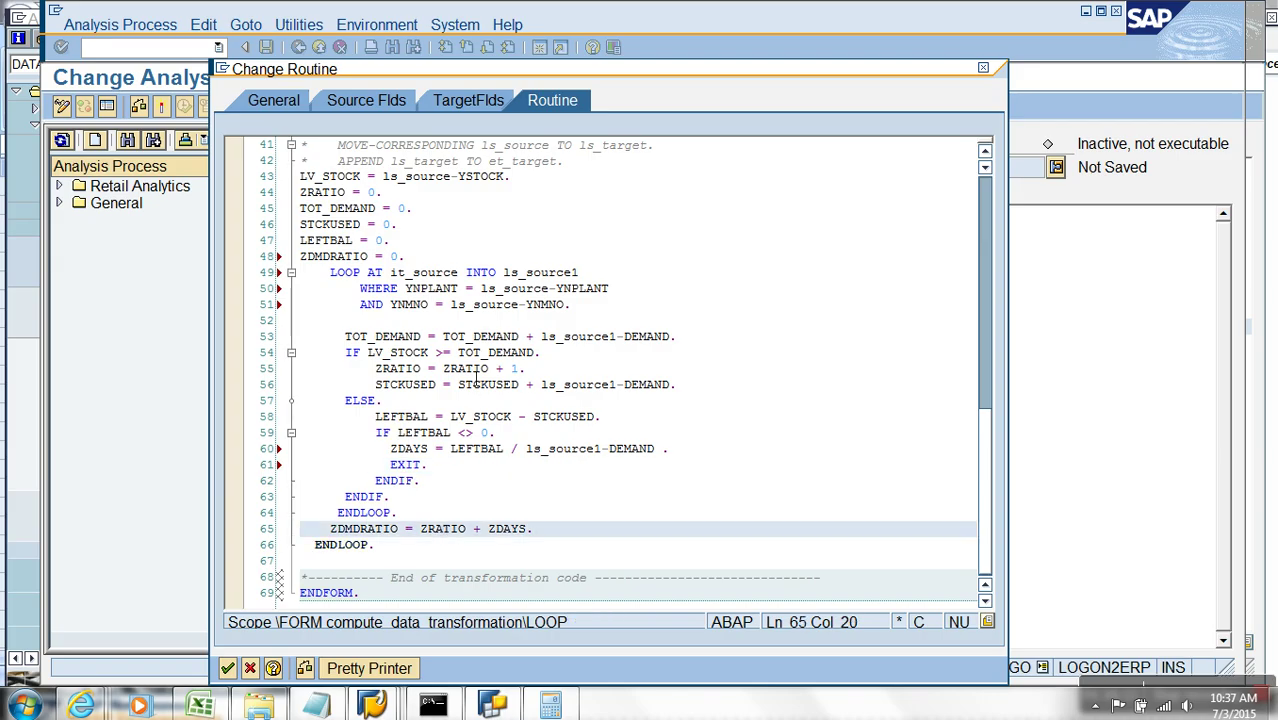
pyautogui.click(512, 530)
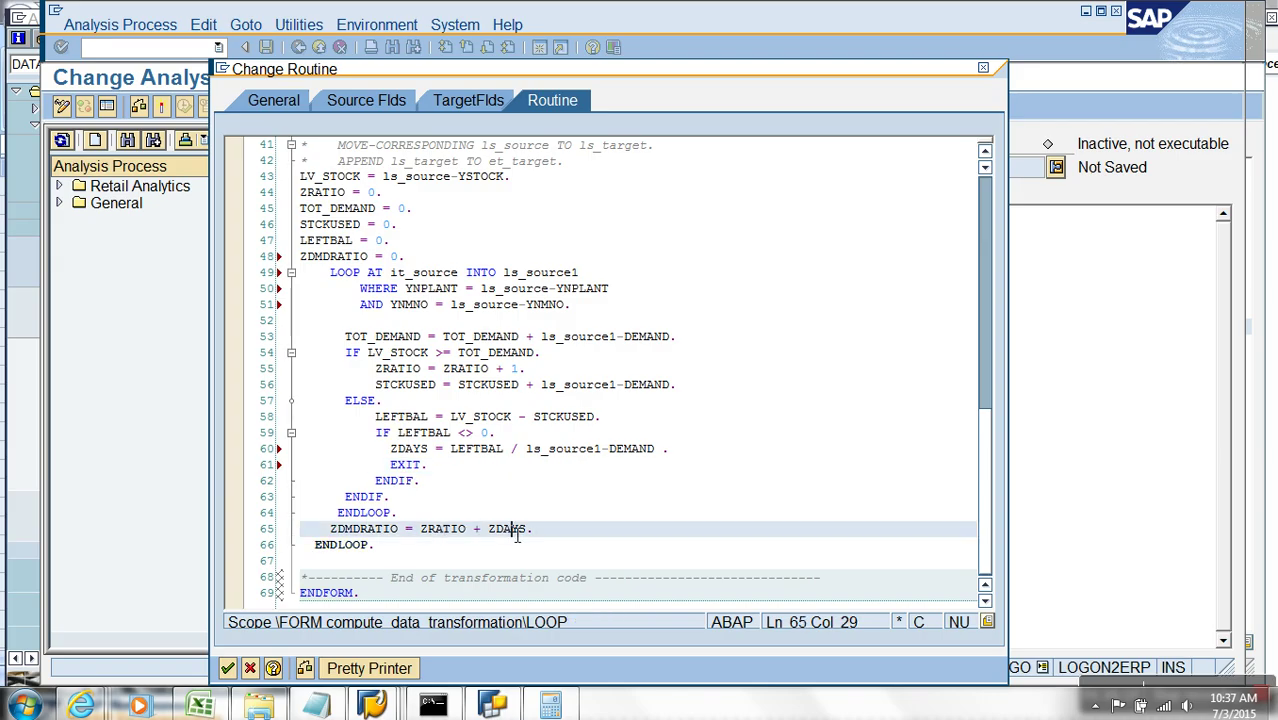
pyautogui.click(394, 530)
pyautogui.scroll(-1, 413, 557)
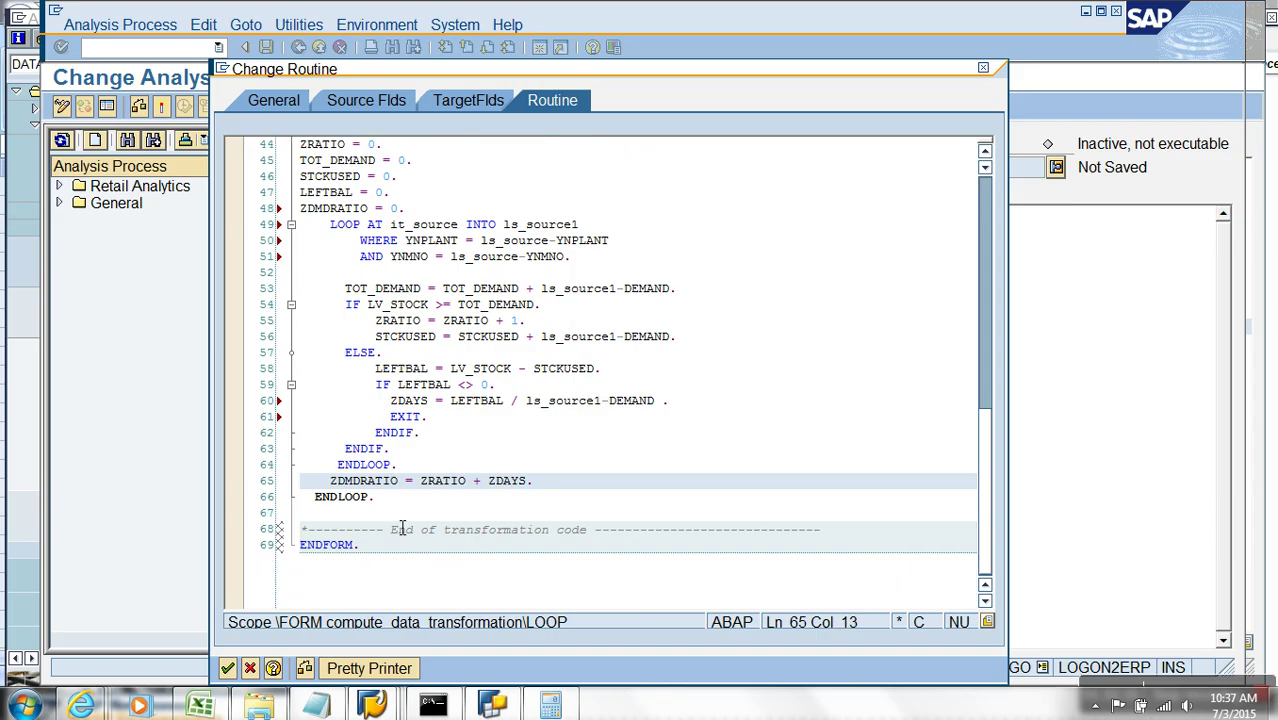
pyautogui.click(550, 488)
pyautogui.press('Return')
pyautogui.press('Return')
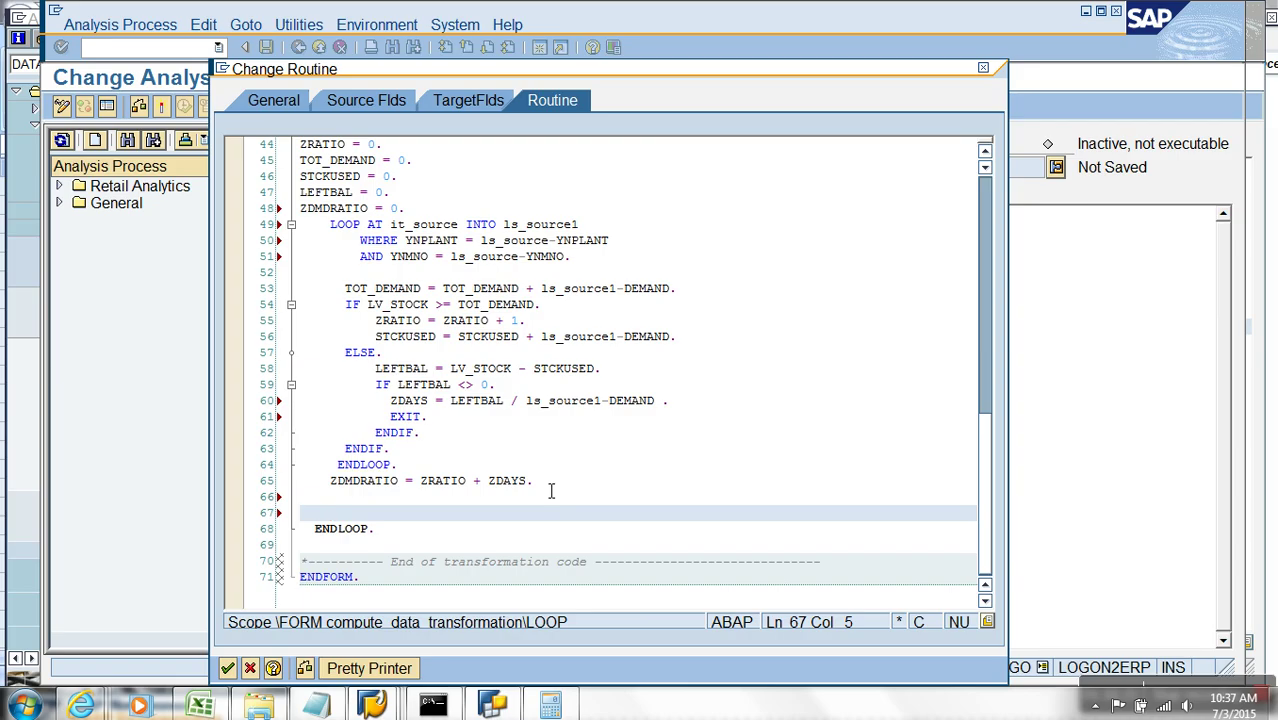
# Begin an assignment before the outer ENDLOOP with ls_target-YNMNO =, reusing the structure name from its declaration
pyautogui.scroll(1, 550, 490)
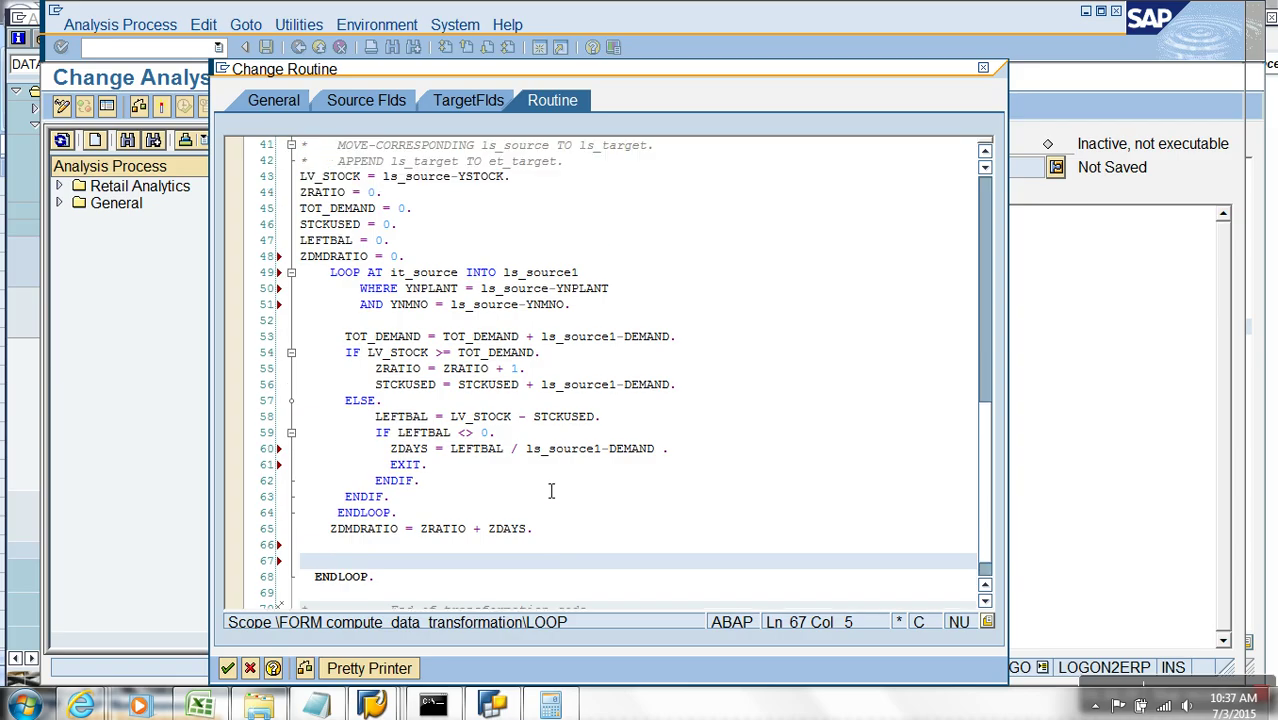
pyautogui.scroll(3, 538, 420)
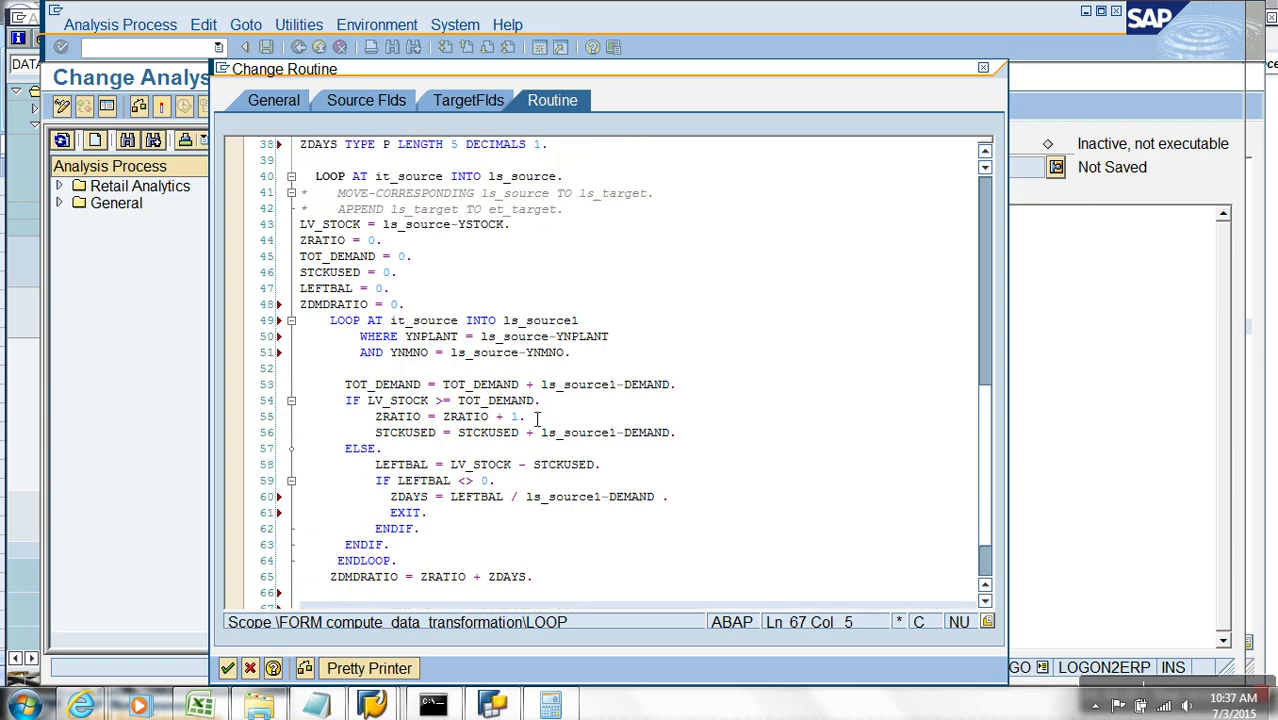
pyautogui.scroll(2, 400, 280)
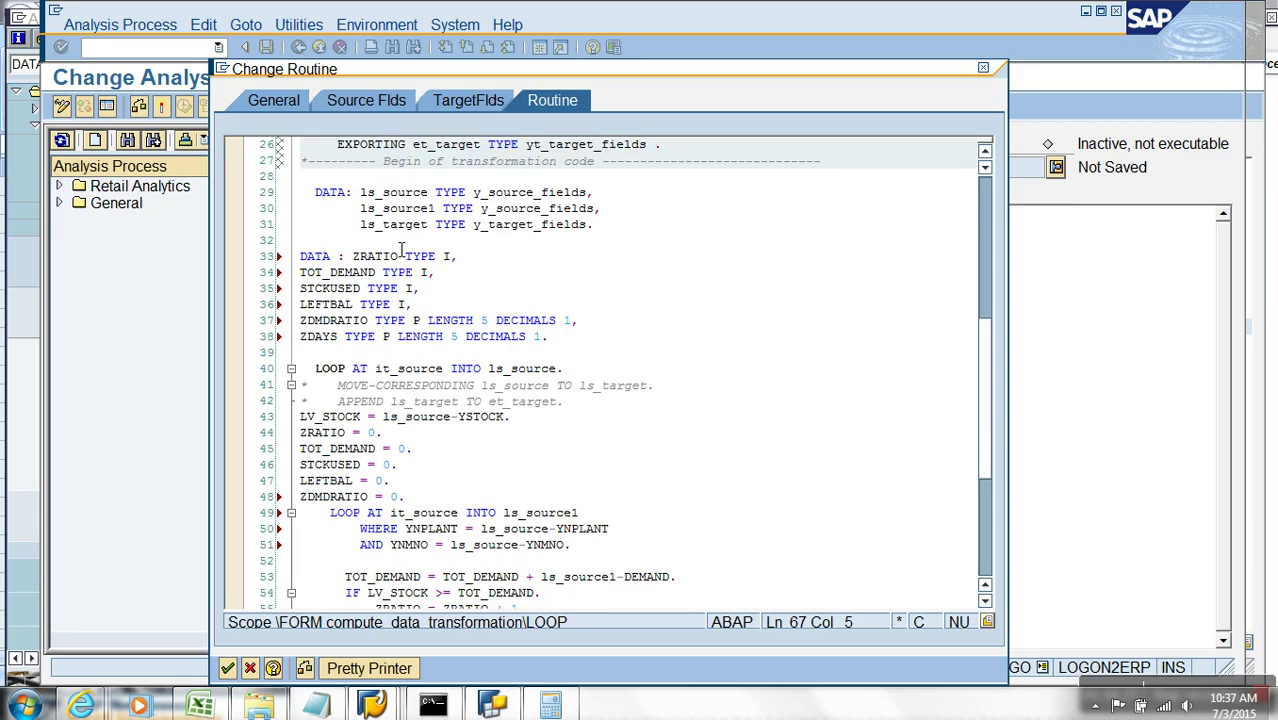
pyautogui.moveTo(429, 238); pyautogui.dragTo(369, 237)
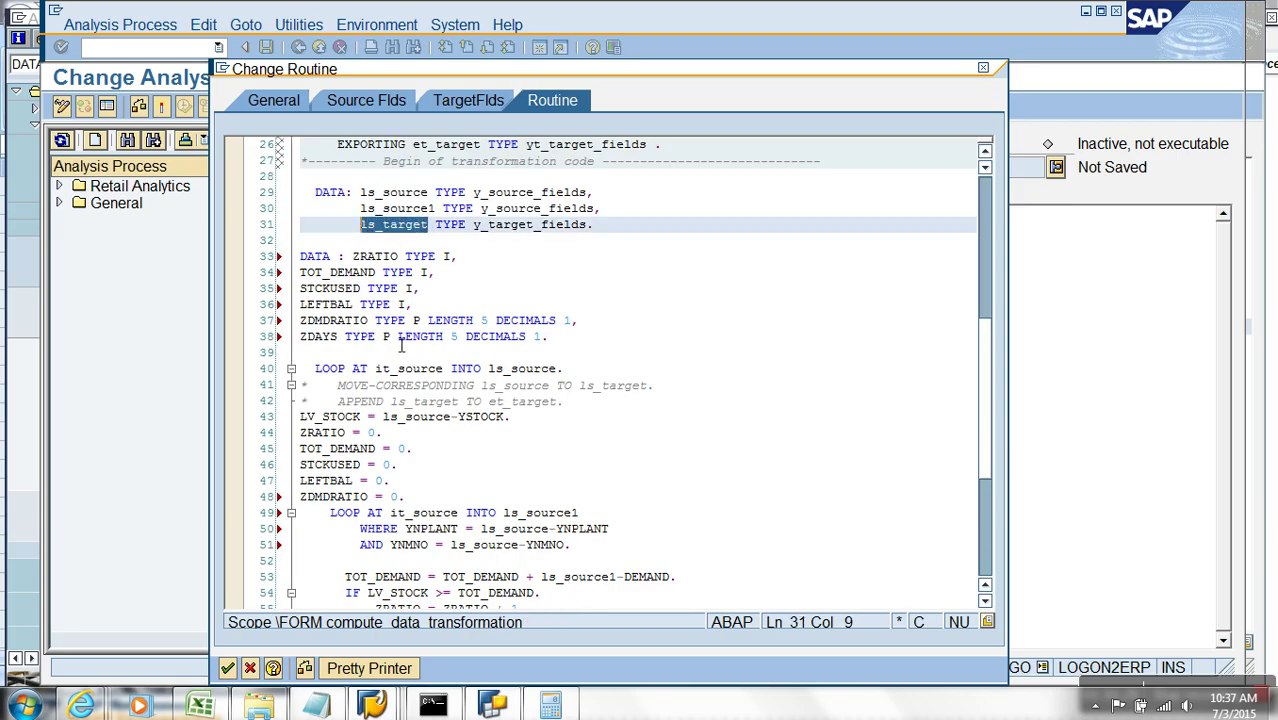
pyautogui.scroll(-6, 427, 378)
pyautogui.click(384, 516)
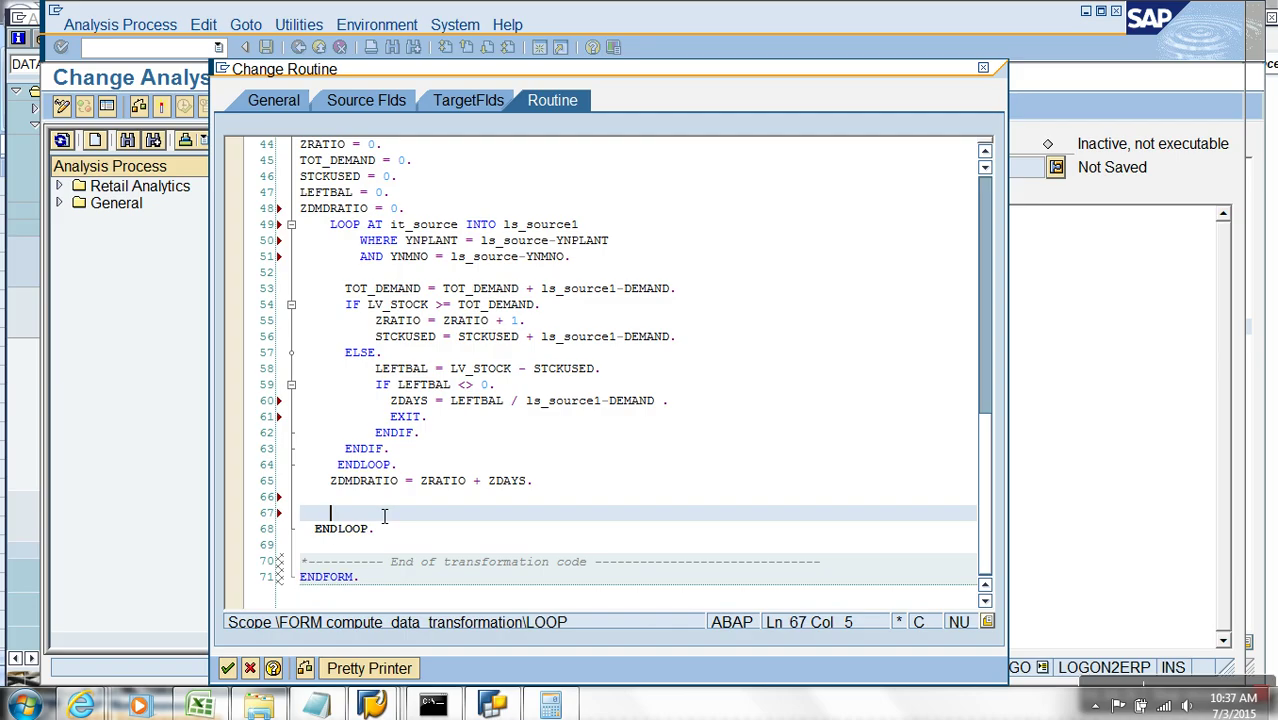
pyautogui.hotkey('ctrl', 'v')
pyautogui.write('-Y')
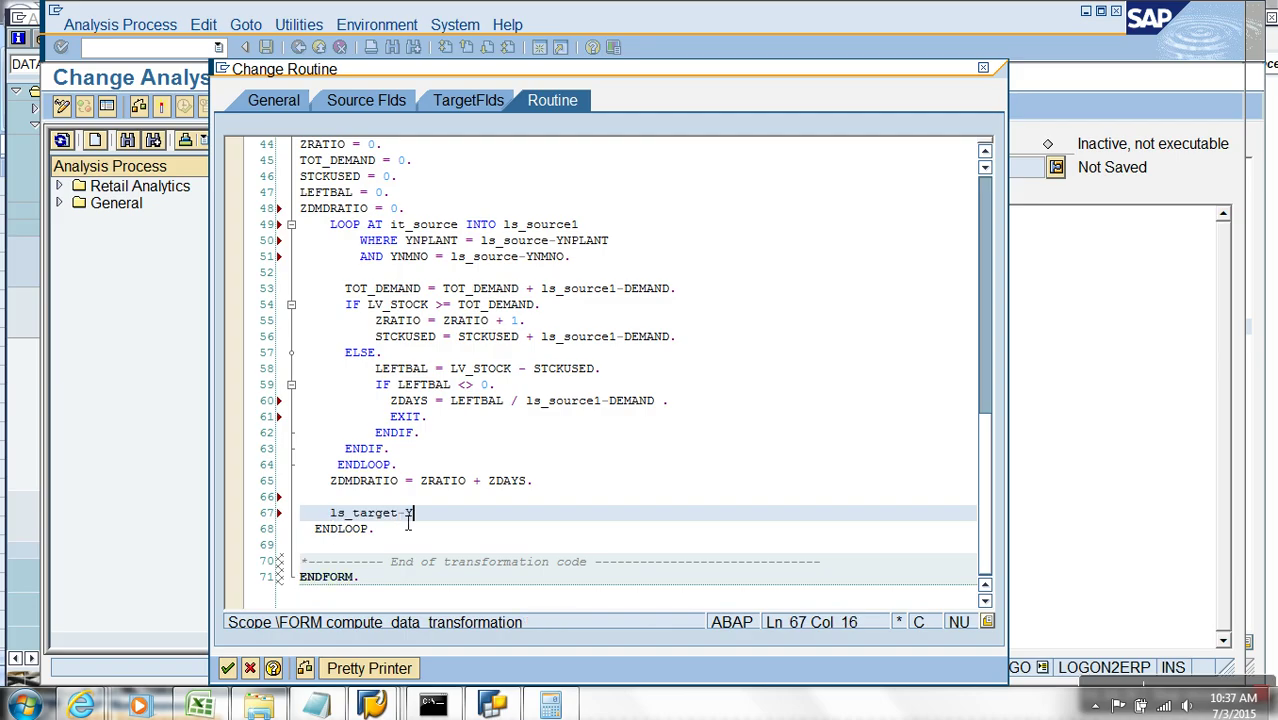
pyautogui.write('NMNO =')
# Complete the YNMNO assignment with ls_source-YNMNO., reusing the work area name from the outer LOOP statement, and start a new line
pyautogui.scroll(2, 496, 236)
pyautogui.moveTo(488, 176); pyautogui.dragTo(566, 178)
pyautogui.hotkey('shift', 'Left')
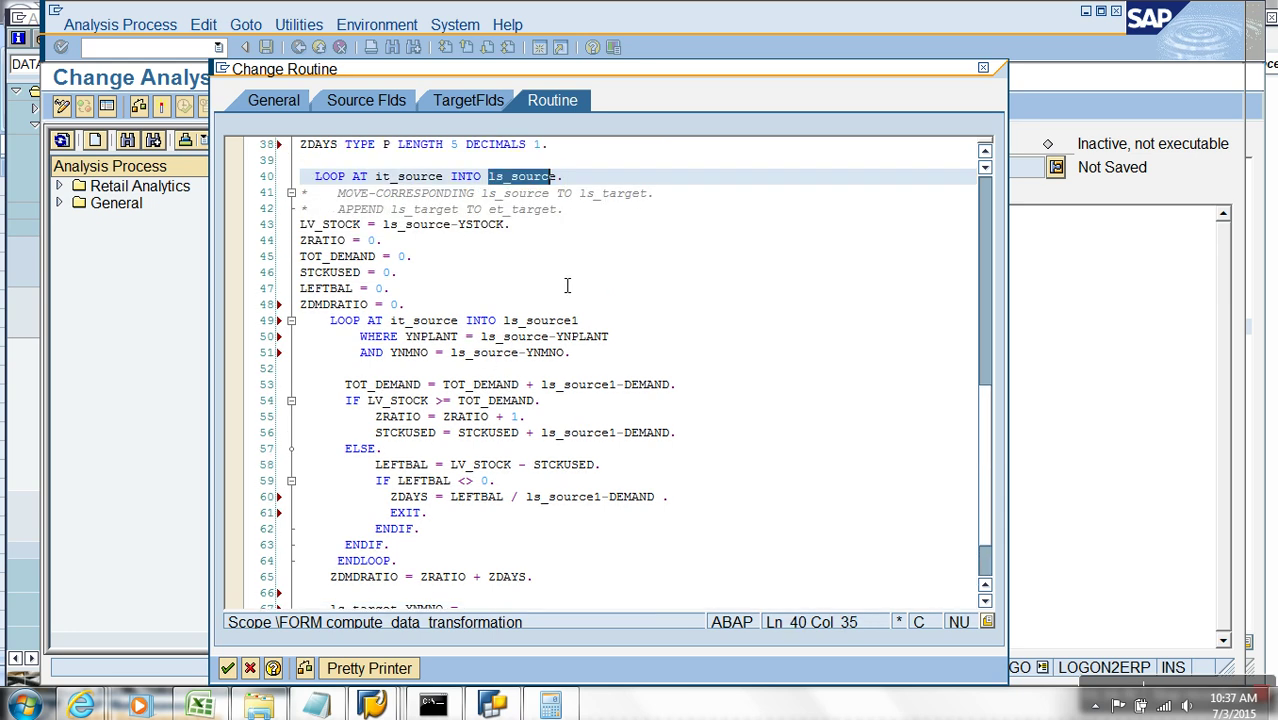
pyautogui.hotkey('shift', 'Right')
pyautogui.scroll(-3, 620, 300)
pyautogui.click(493, 472)
pyautogui.hotkey('ctrl', 'v')
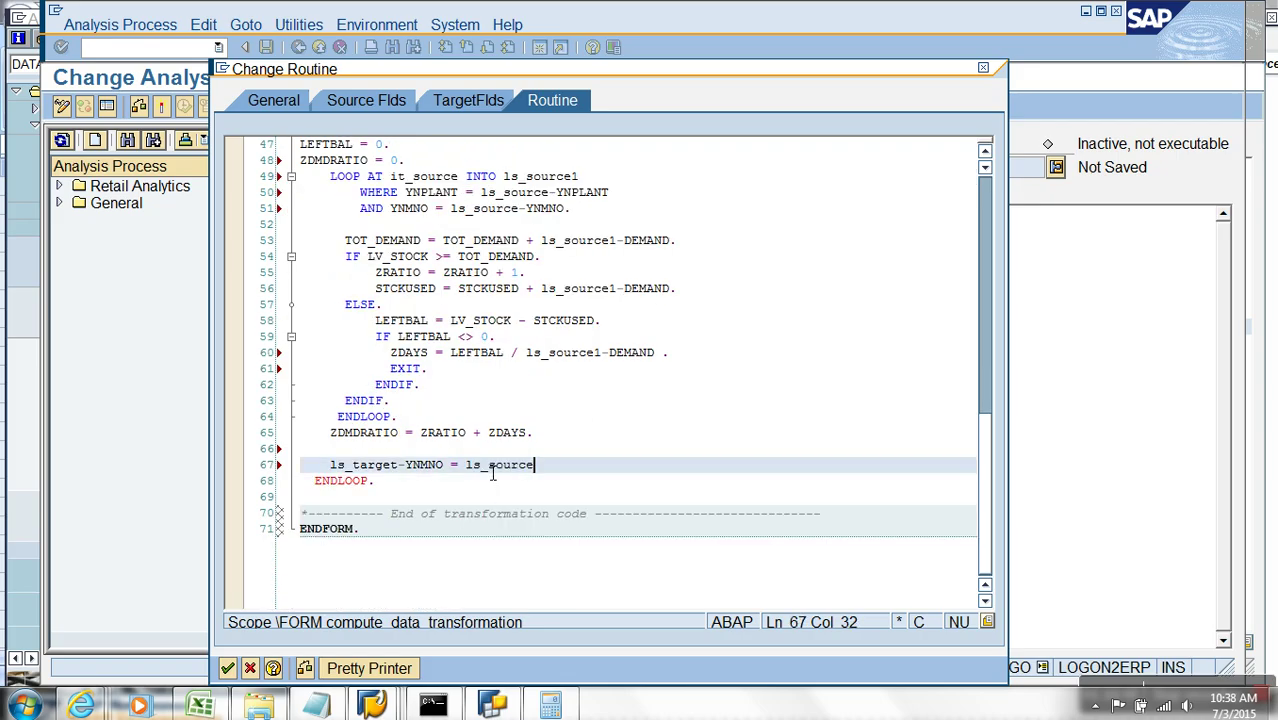
pyautogui.write('-YNMNO.')
pyautogui.press('Return')
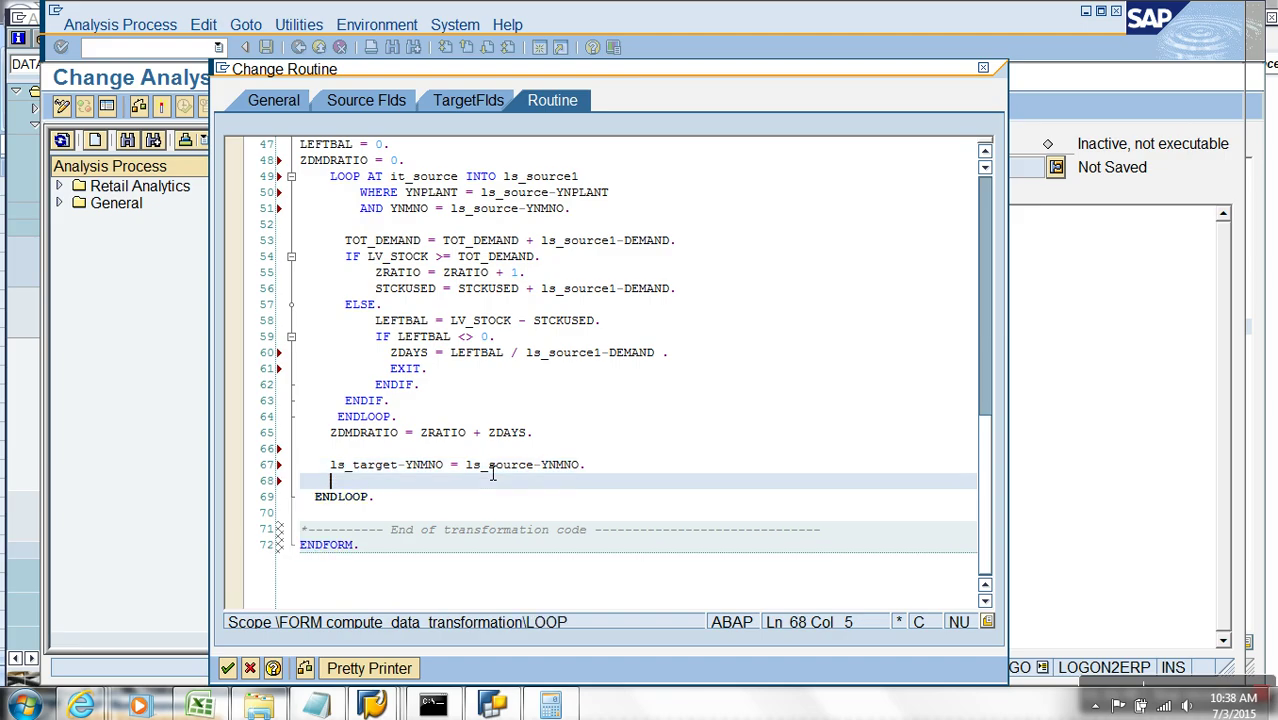
# Duplicate the ls_target-YNMNO = ls_source-YNMNO. assignment on the following line
pyautogui.click(590, 466)
pyautogui.moveTo(590, 466); pyautogui.dragTo(293, 474)
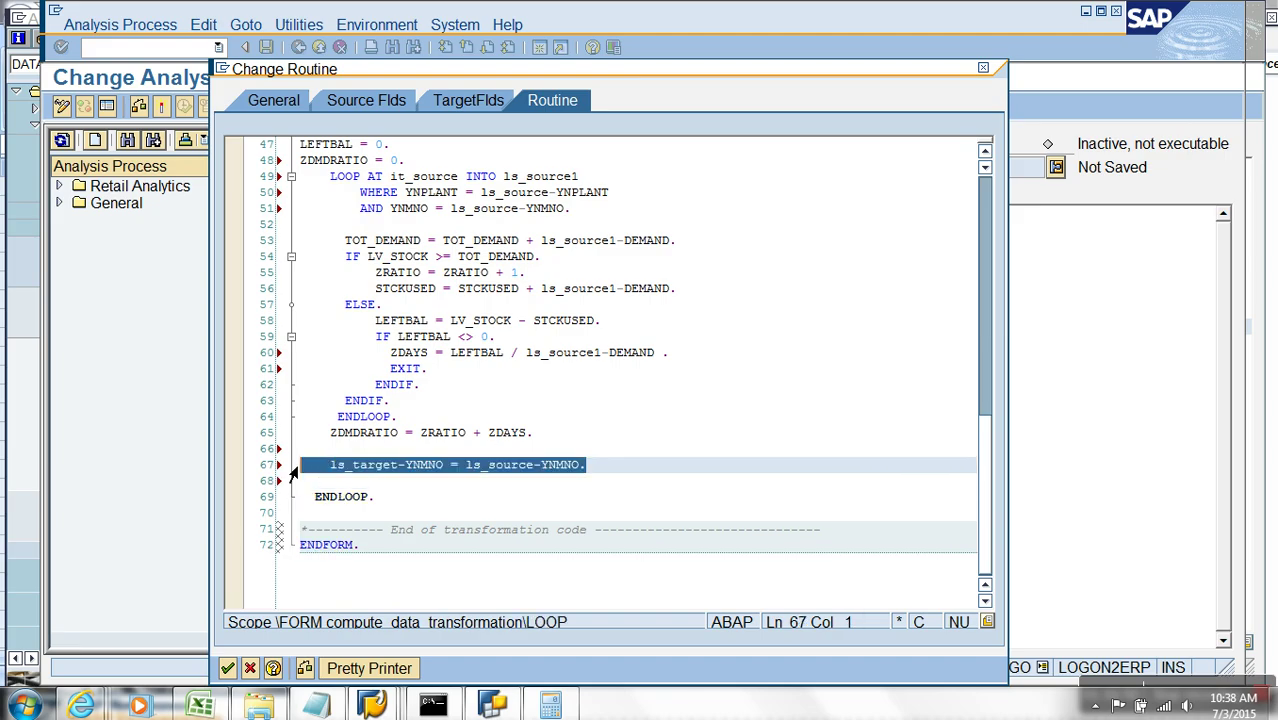
pyautogui.hotkey('ctrl', 'c')
pyautogui.click(370, 484)
pyautogui.hotkey('ctrl', 'v')
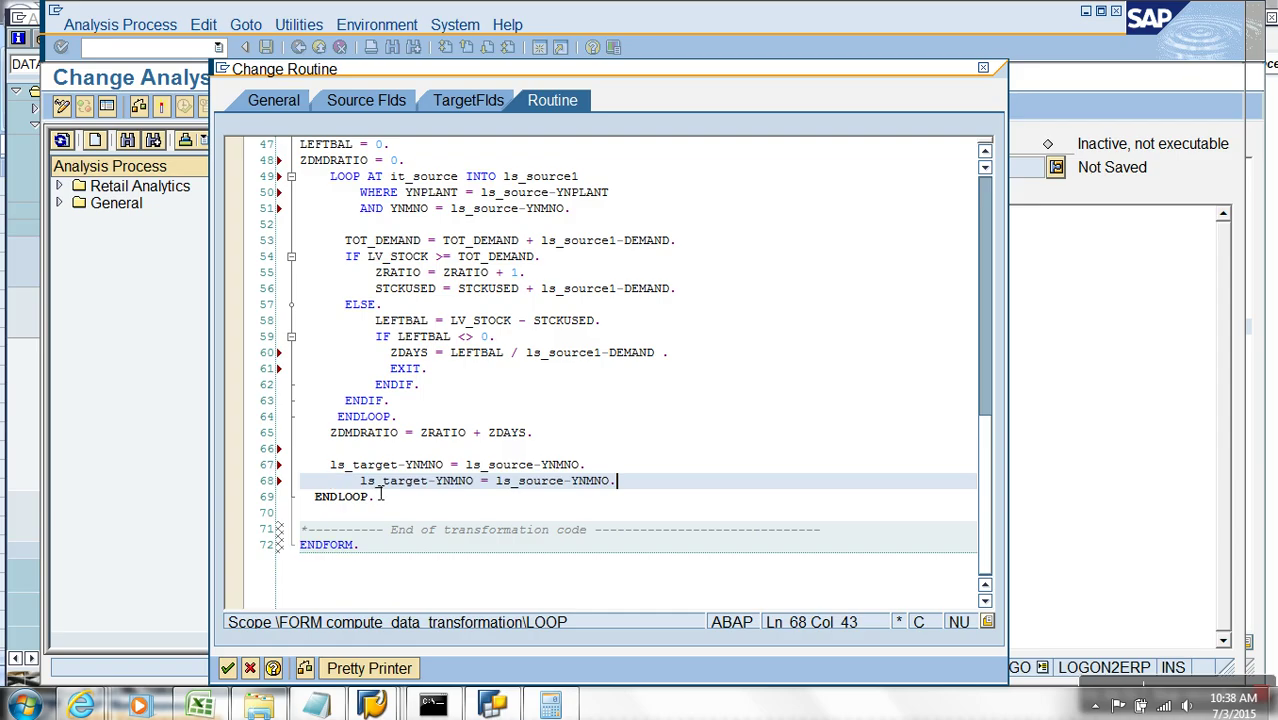
# Change the duplicated assignment to ls_target-YNPLANT = ls_source-YNPLANT. and start a new line below it
pyautogui.click(482, 484)
pyautogui.press('BackSpace')
pyautogui.press('BackSpace')
pyautogui.press('BackSpace')
pyautogui.write('PLANT')
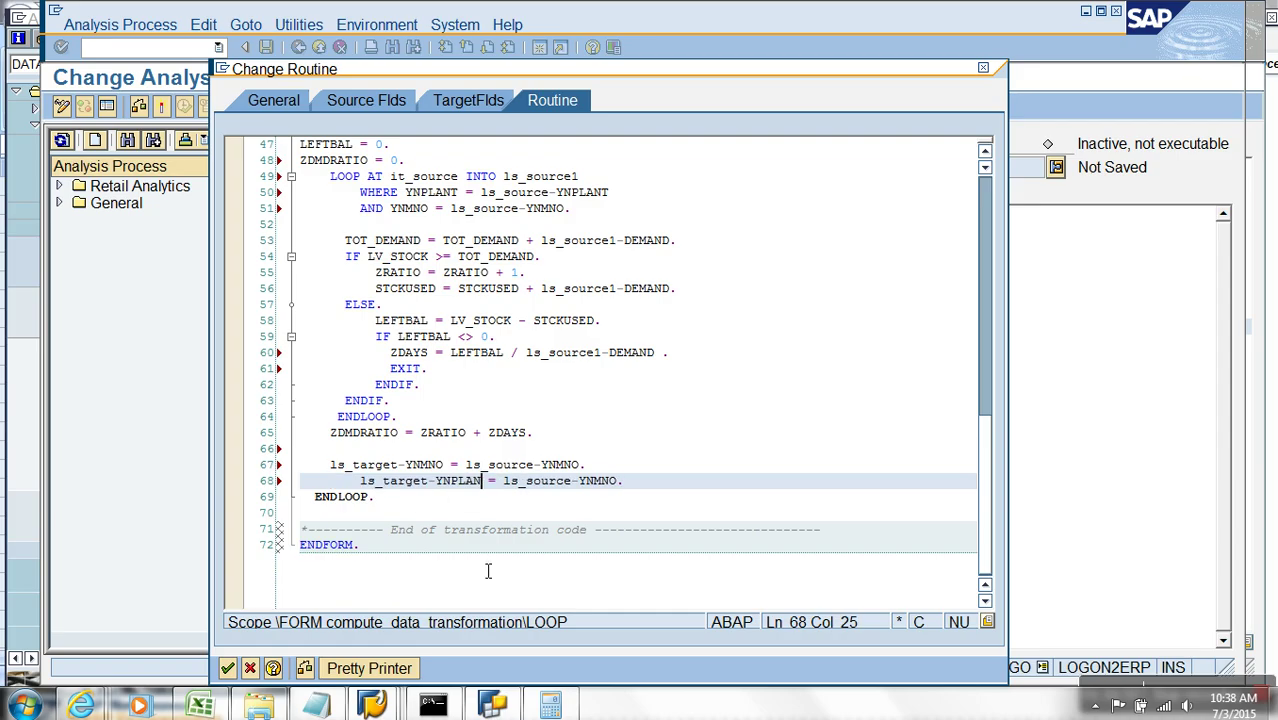
pyautogui.press('End')
pyautogui.press('BackSpace')
pyautogui.press('BackSpace')
pyautogui.press('BackSpace')
pyautogui.press('BackSpace')
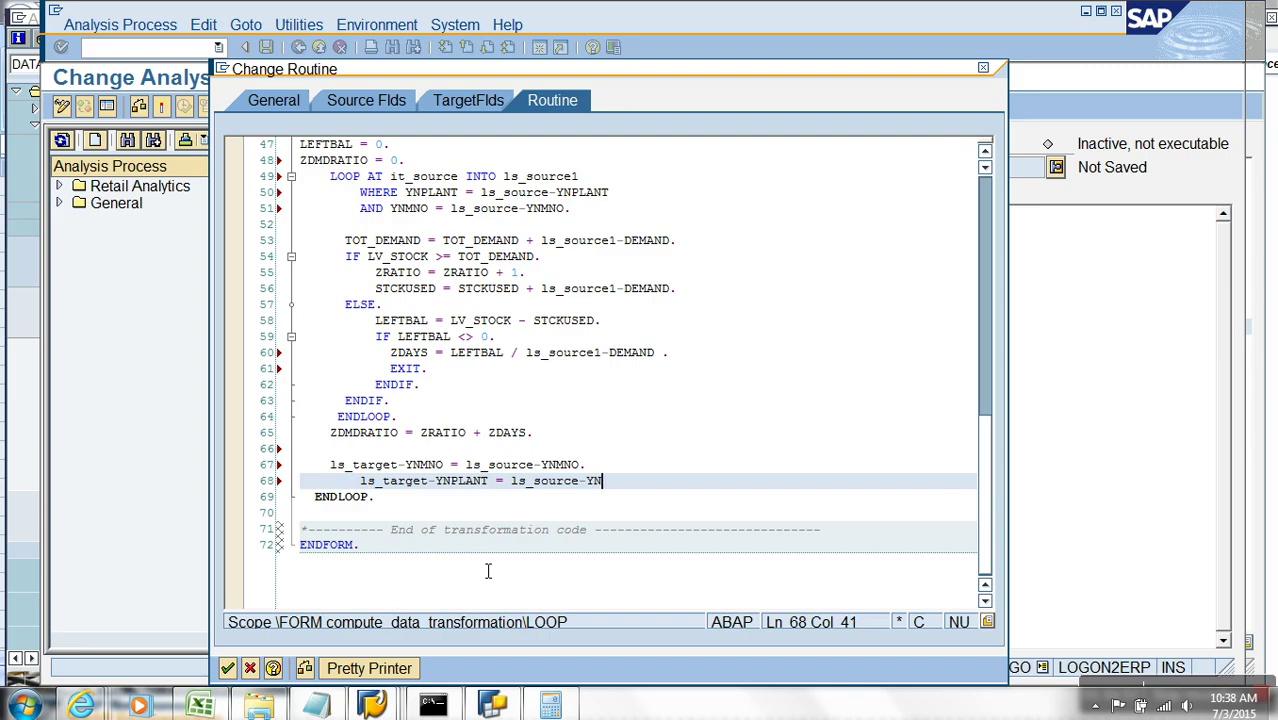
pyautogui.write('PLANT')
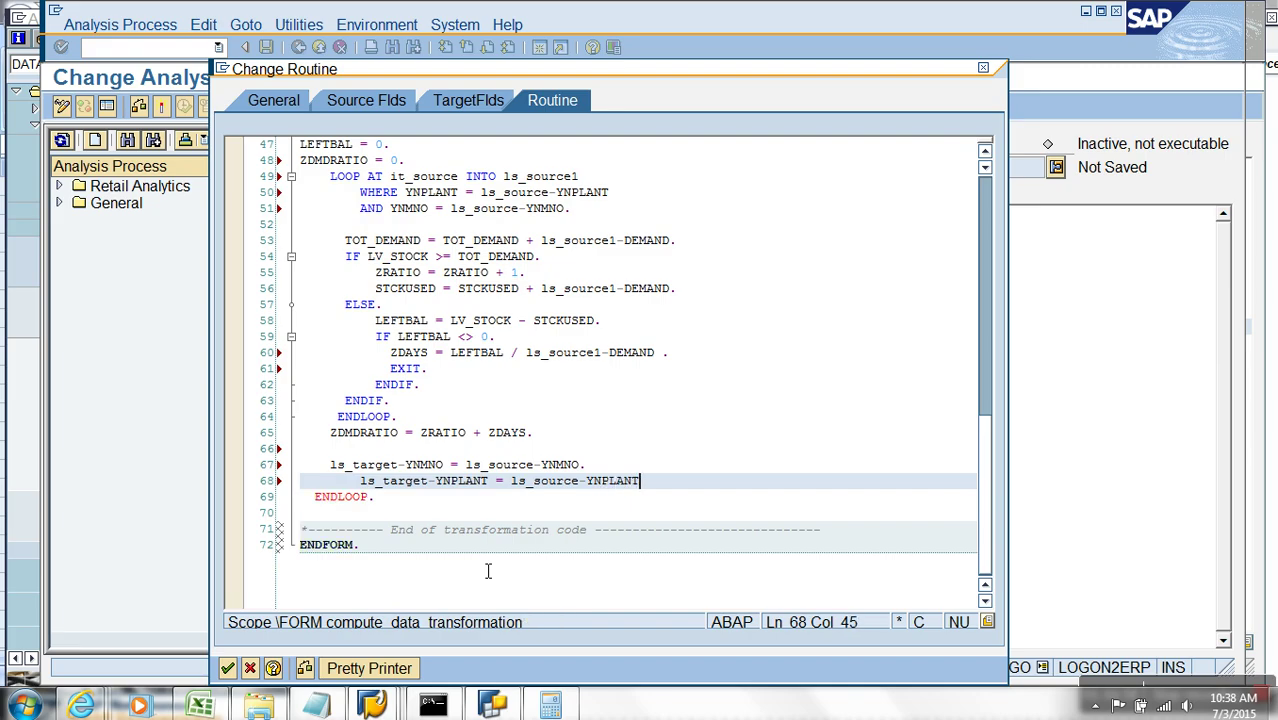
pyautogui.write('.')
pyautogui.press('Return')
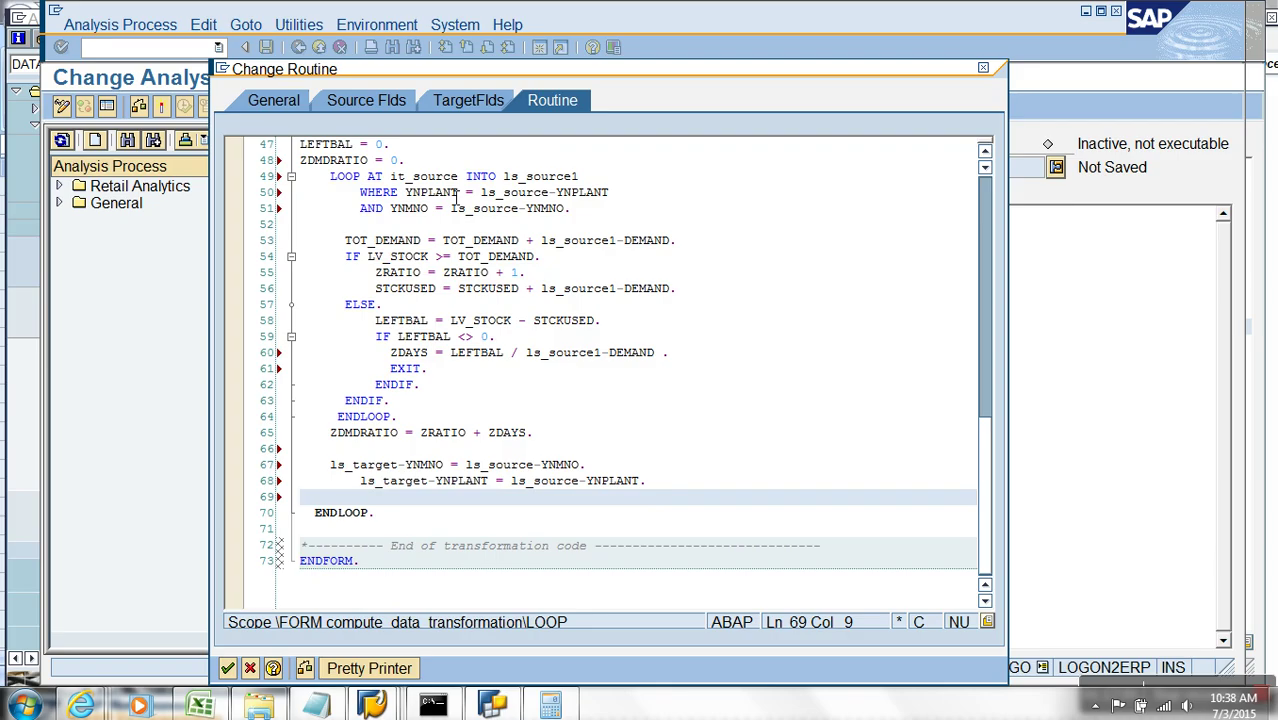
# Begin a third assignment before the outer ENDLOOP with ls_target-ZDRATIO =, reusing the field name from the target field list
pyautogui.click(455, 100)
pyautogui.click(311, 250)
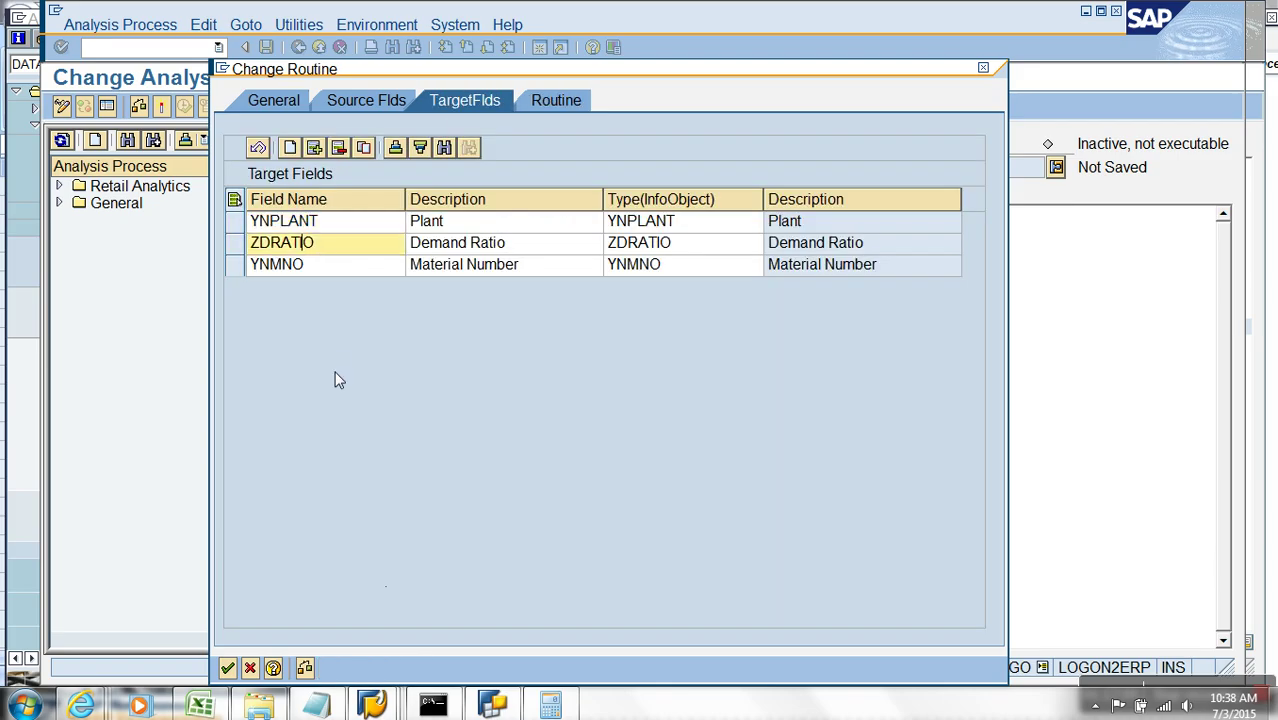
pyautogui.moveTo(334, 248); pyautogui.dragTo(254, 243)
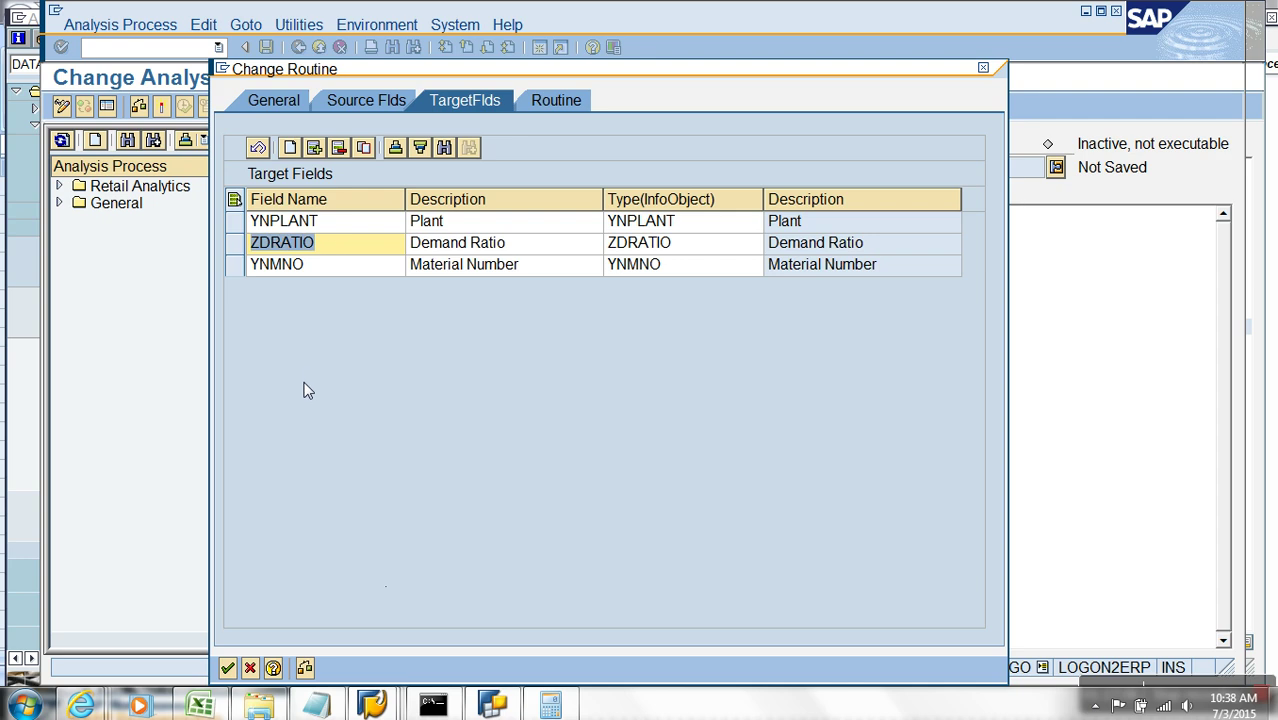
pyautogui.click(555, 100)
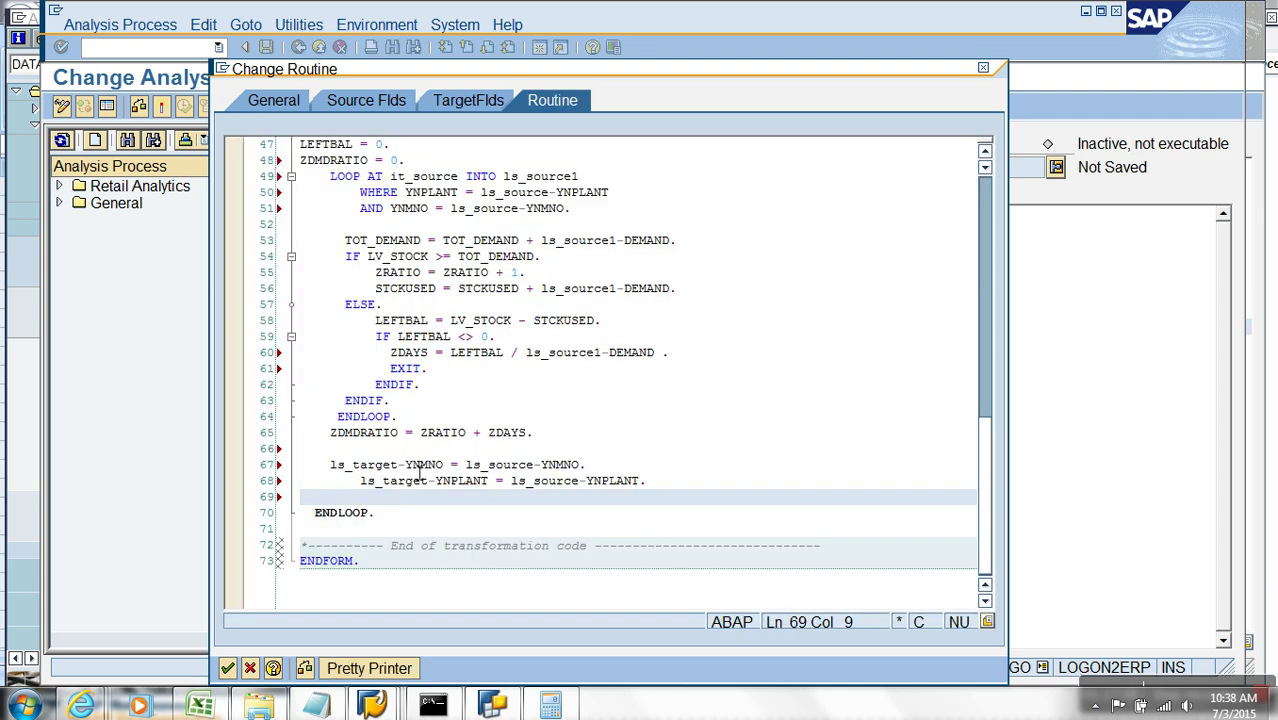
pyautogui.write('l')
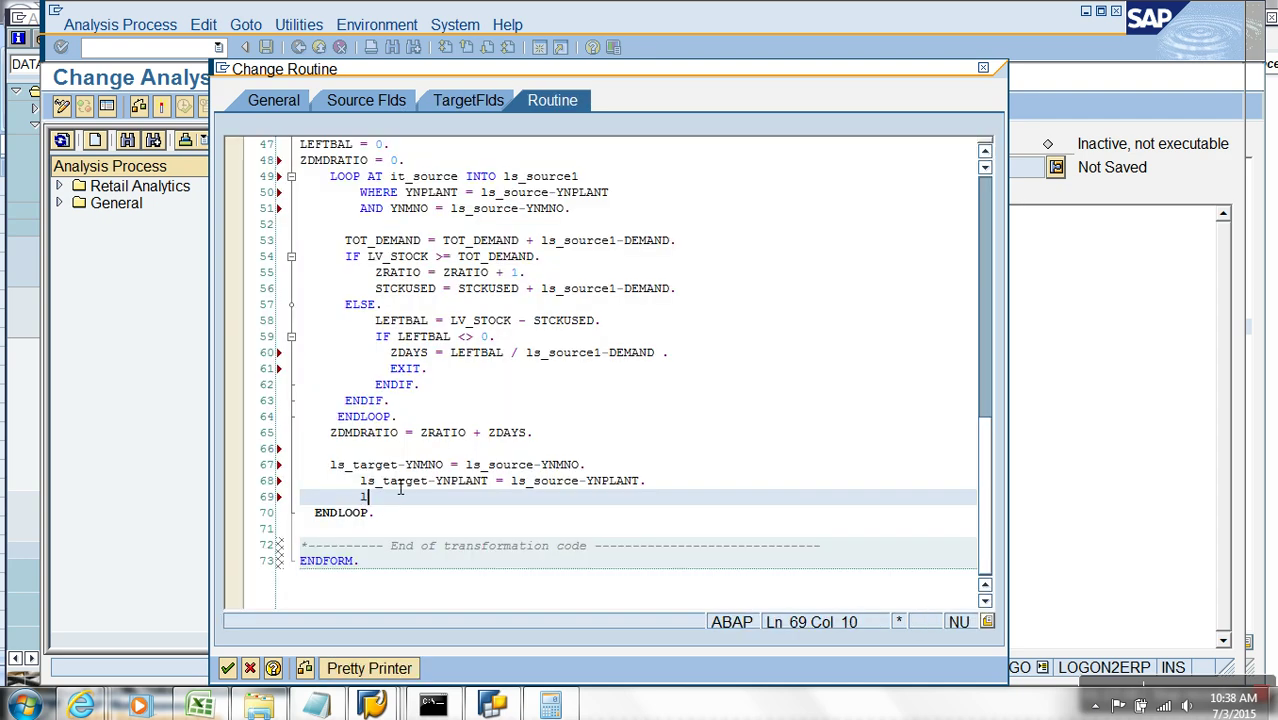
pyautogui.write('s_target-')
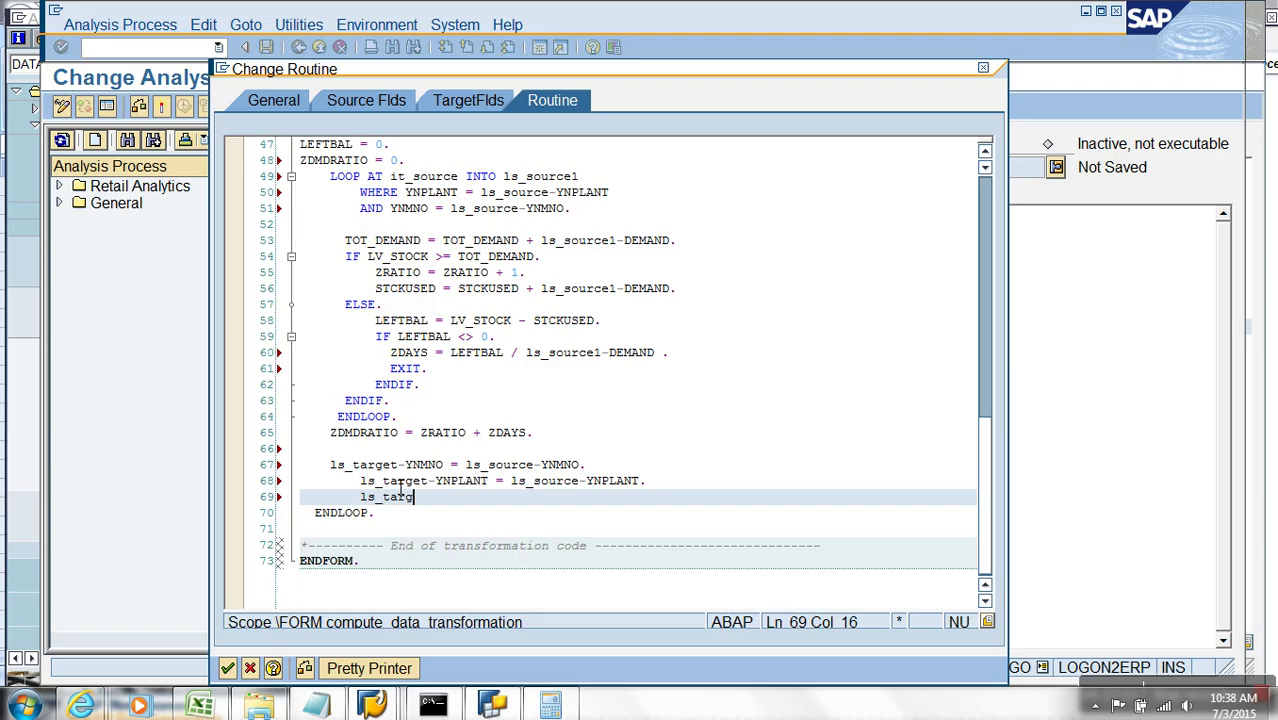
pyautogui.hotkey('ctrl', 'v')
pyautogui.write('=')
# Complete the ls_target-ZDRATIO assignment with ZDMDRATIO., reusing the variable name from the ZRATIO + ZDAYS calculation
pyautogui.moveTo(399, 434); pyautogui.dragTo(323, 434)
pyautogui.hotkey('ctrl', 'c')
pyautogui.click(511, 498)
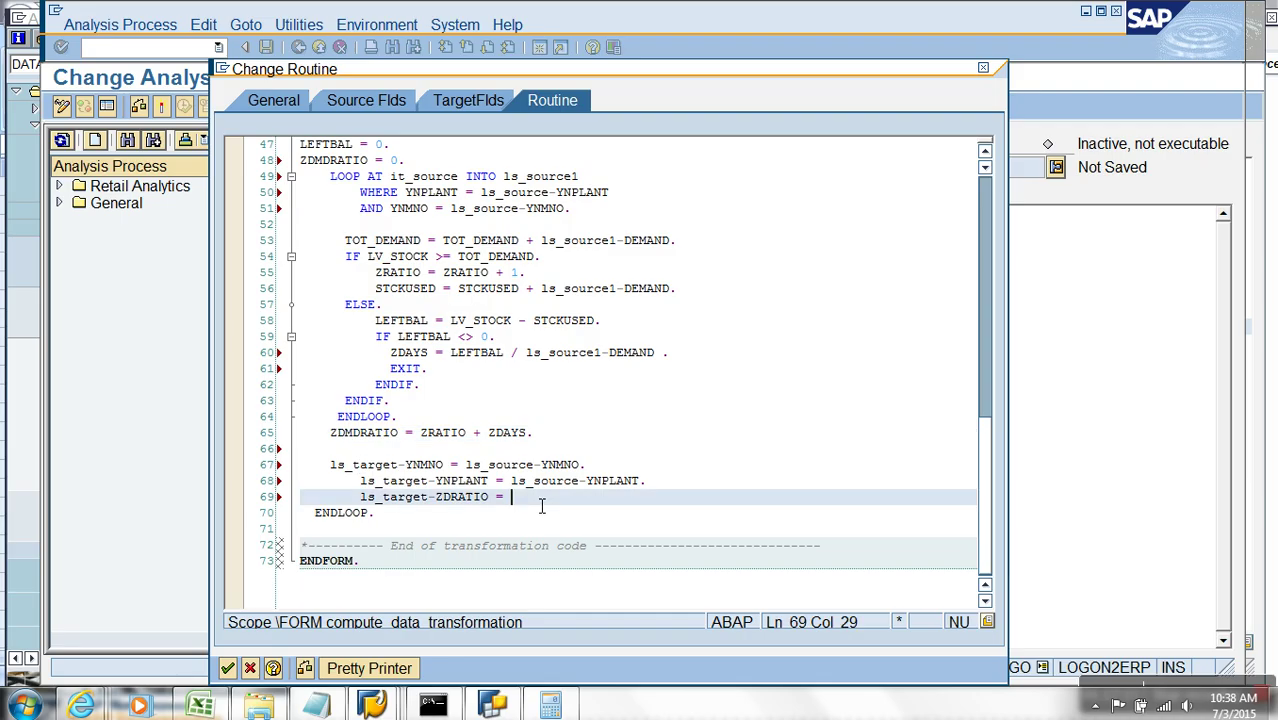
pyautogui.hotkey('ctrl', 'v')
pyautogui.write('.')
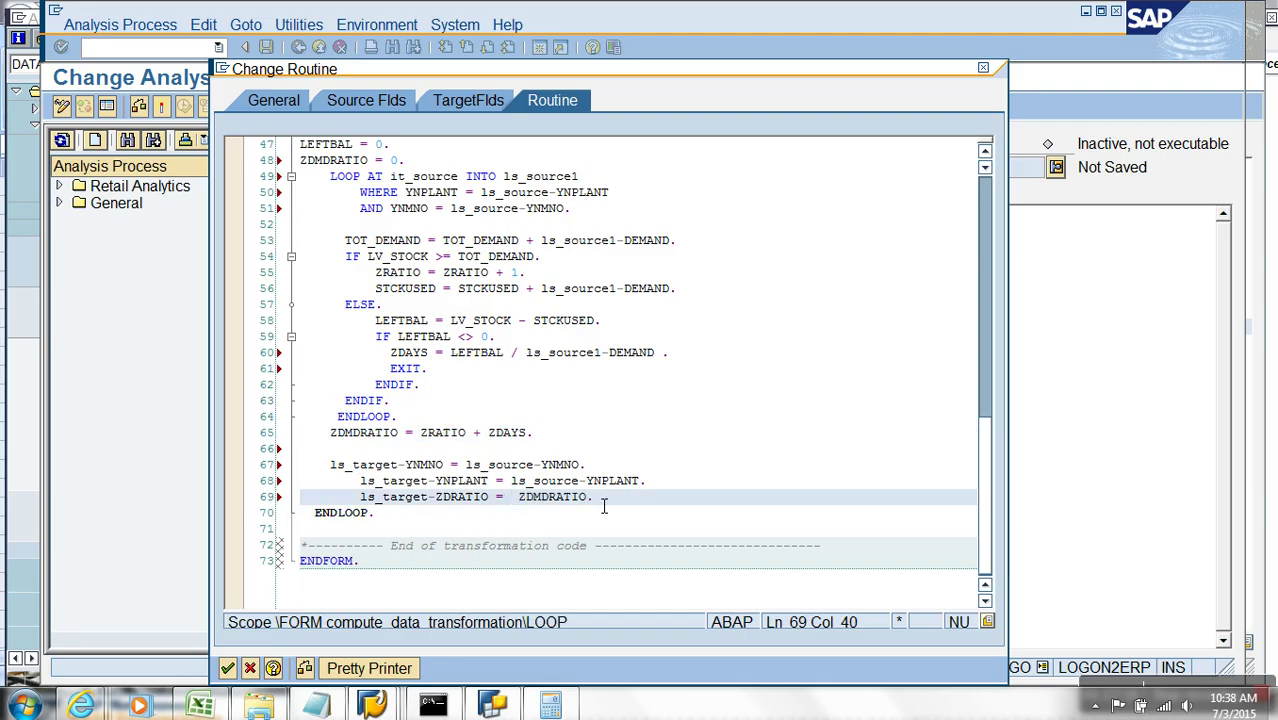
# Leave a blank line below the assignments and begin the statement append ls_target to
pyautogui.press('Return')
pyautogui.press('Return')
pyautogui.write('appe')
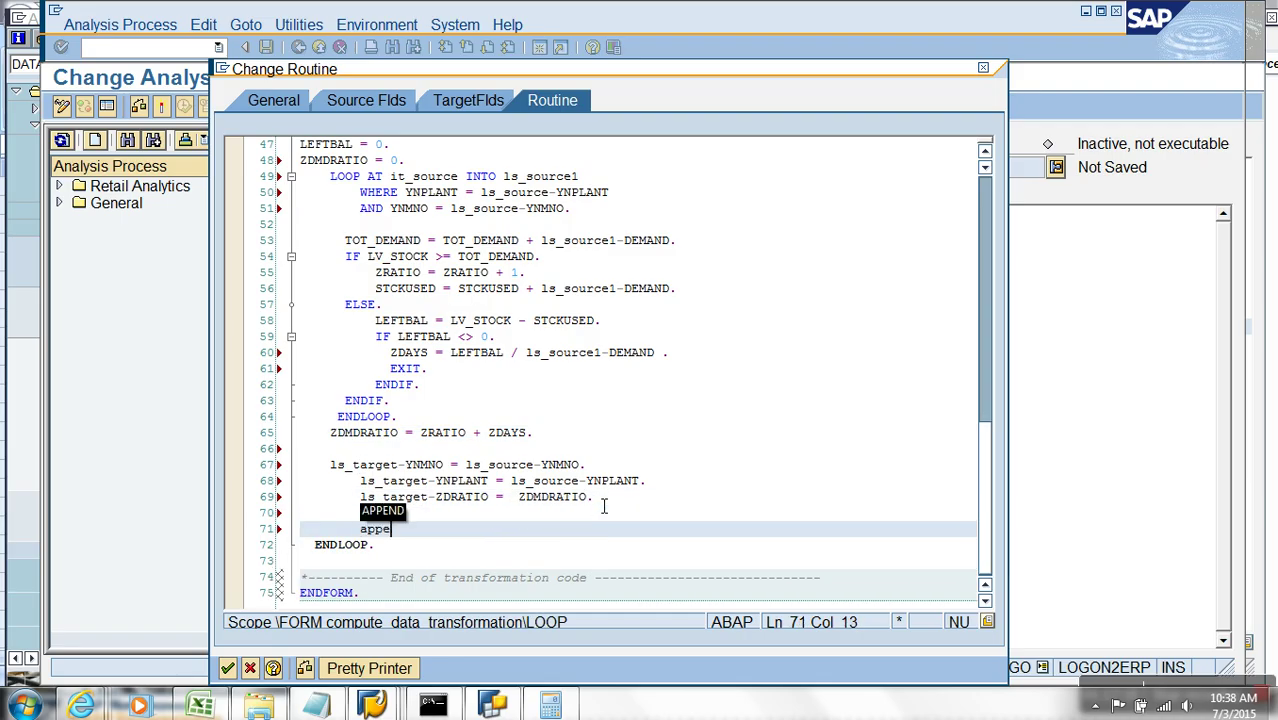
pyautogui.write('nd ls')
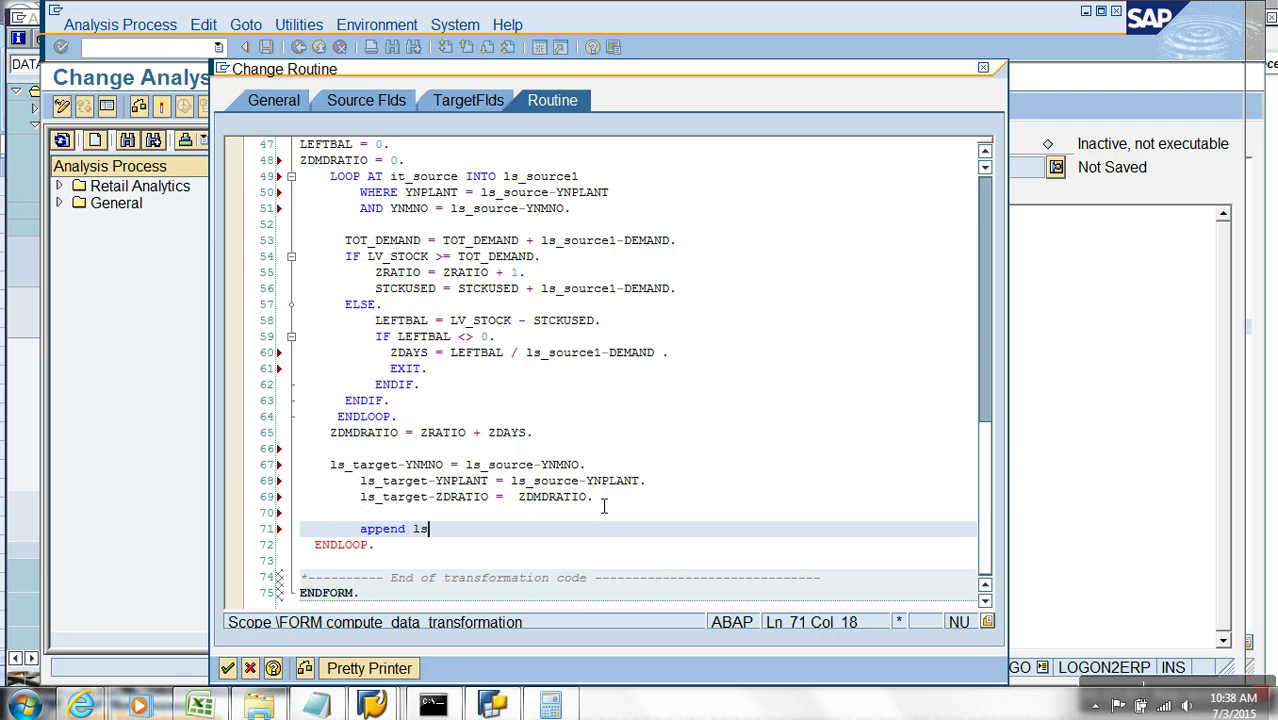
pyautogui.write('_target to')
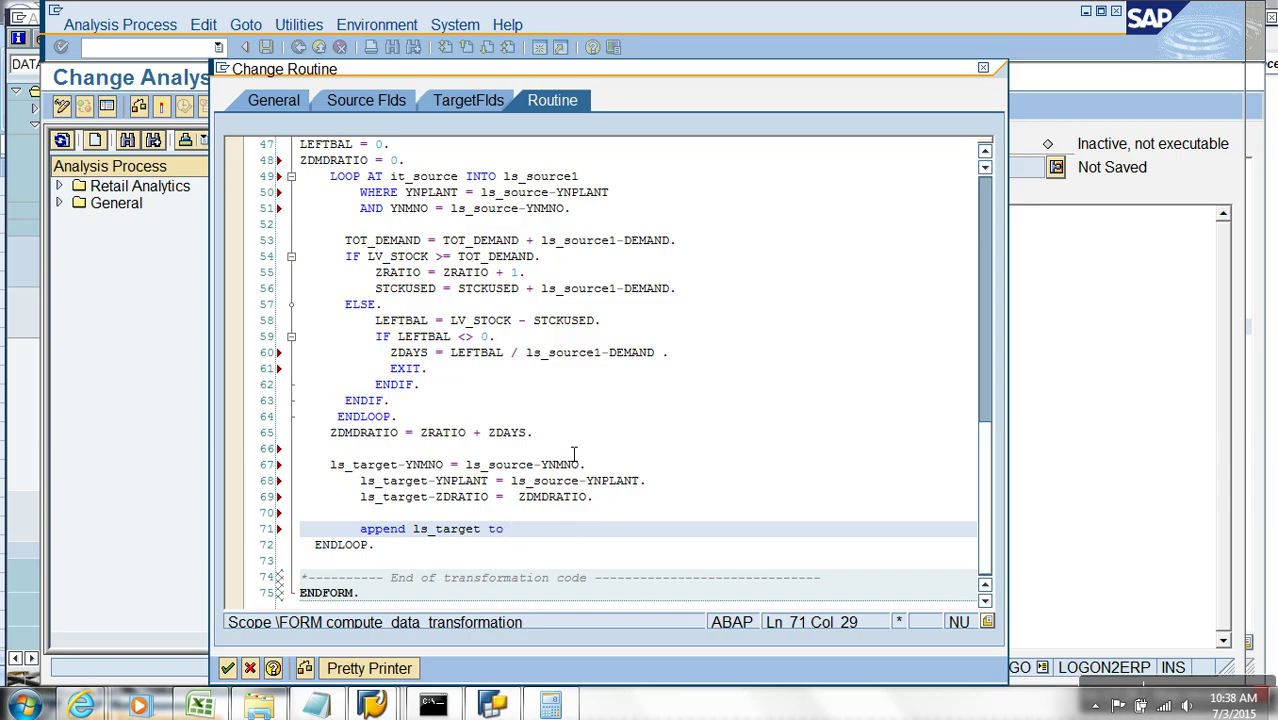
# Complete the append statement with et_target., reusing the table name from the form's EXPORTING parameter
pyautogui.scroll(9, 559, 414)
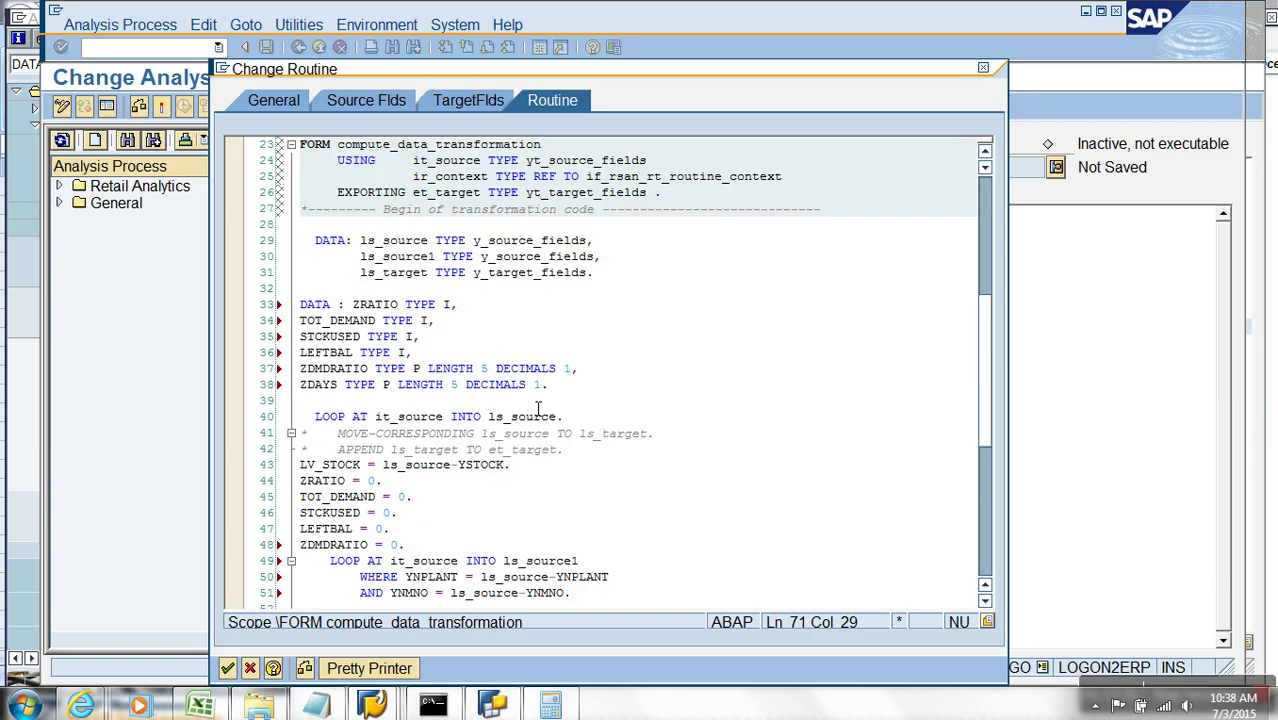
pyautogui.moveTo(429, 322); pyautogui.dragTo(406, 332)
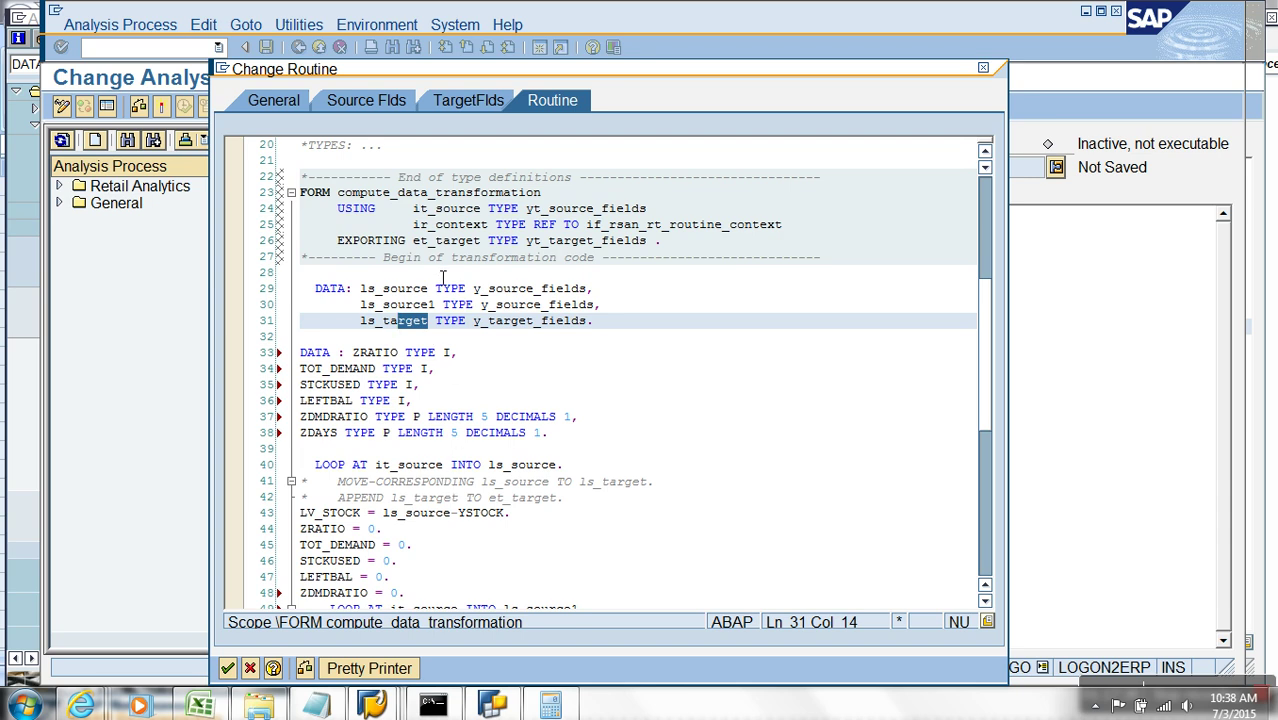
pyautogui.moveTo(413, 241); pyautogui.dragTo(481, 245)
pyautogui.scroll(-11, 575, 444)
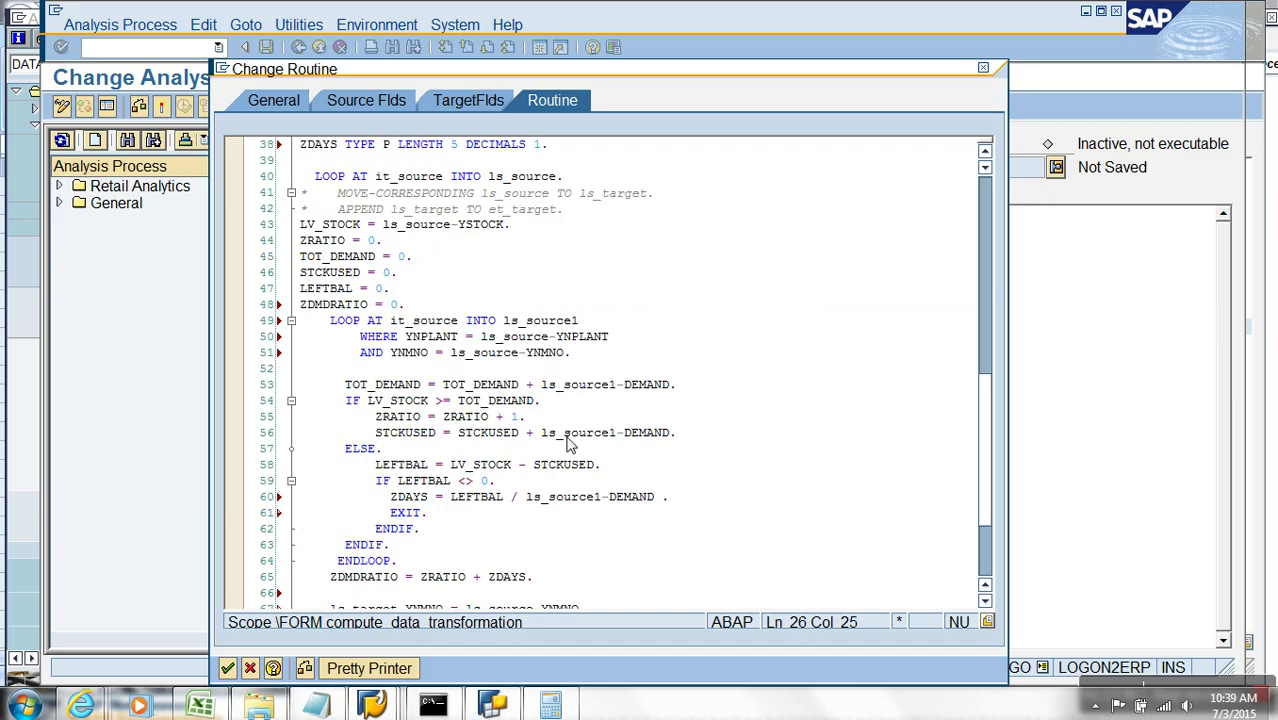
pyautogui.click(553, 439)
pyautogui.hotkey('ctrl', 'v')
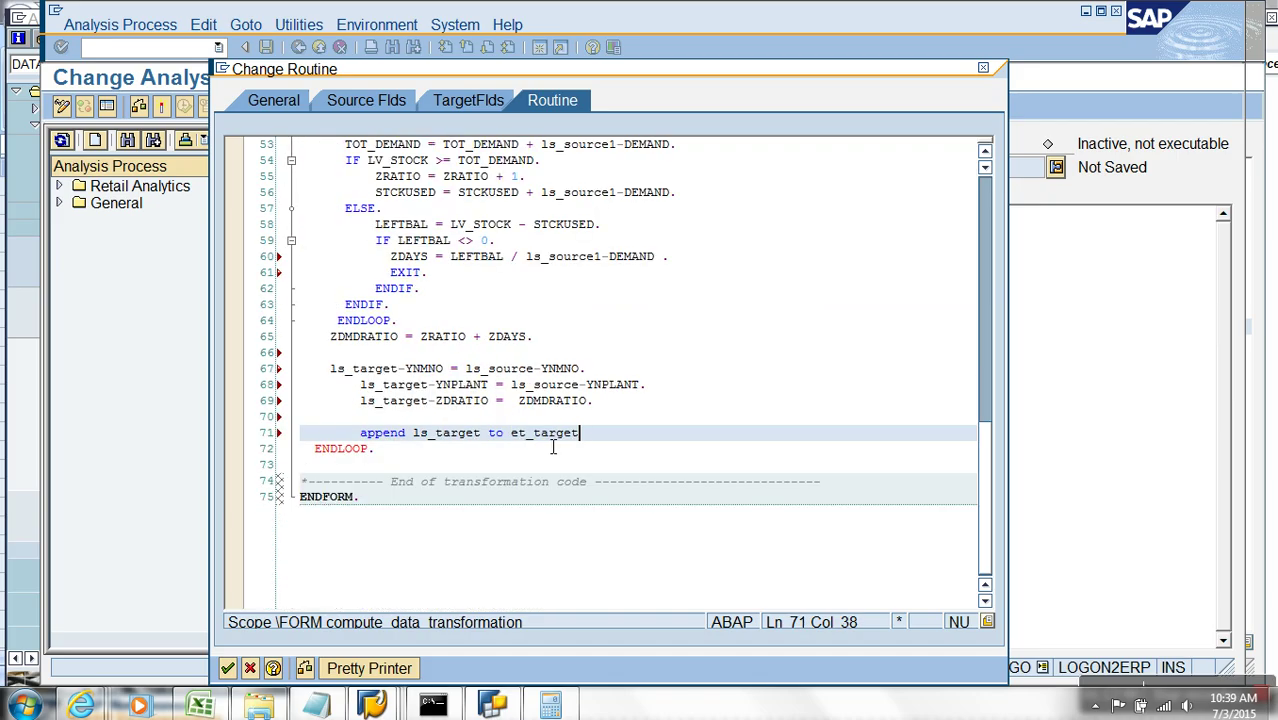
pyautogui.write('.')
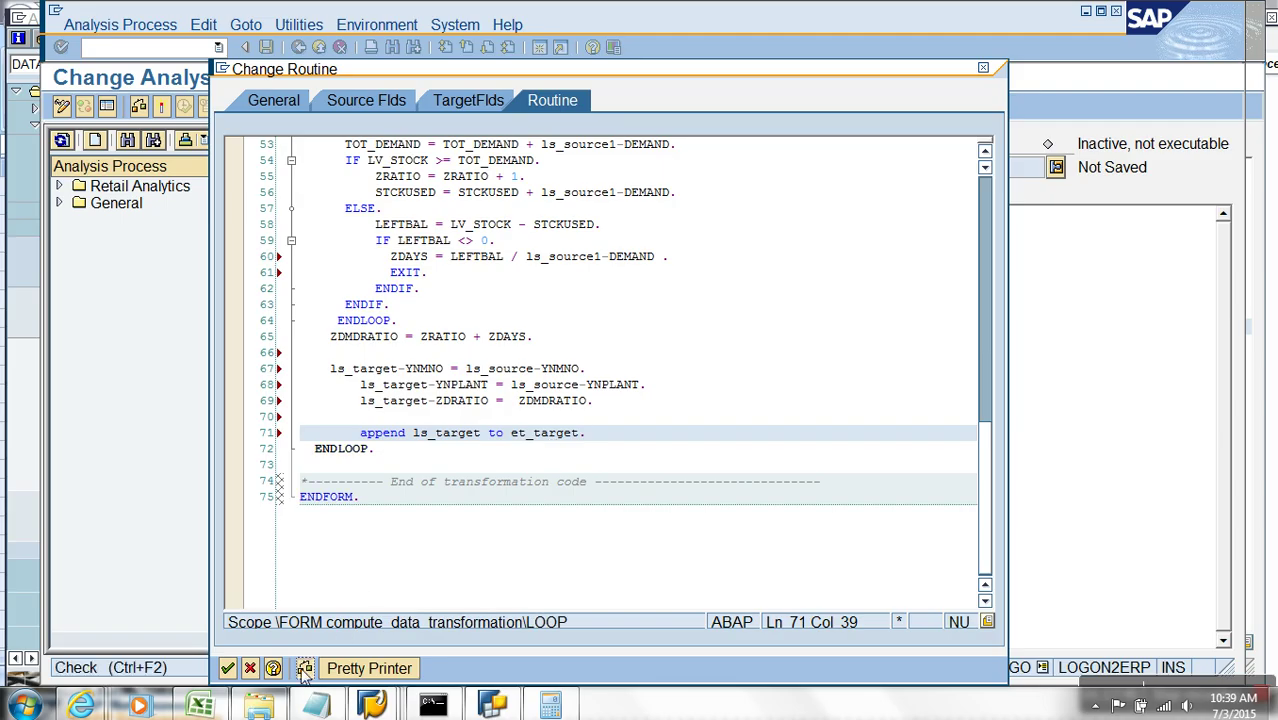
# Check the routine's syntax, read the reported message and go back to the variable declarations above the loop
pyautogui.click(304, 668)
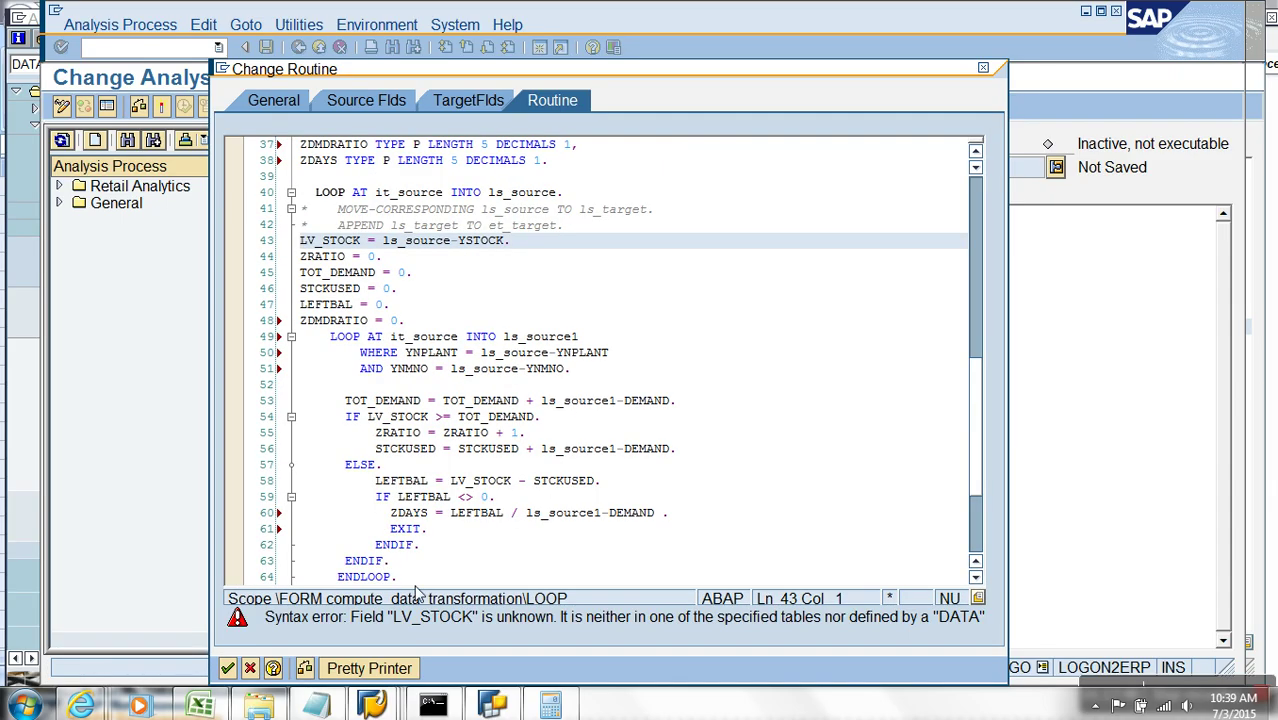
pyautogui.click(420, 617)
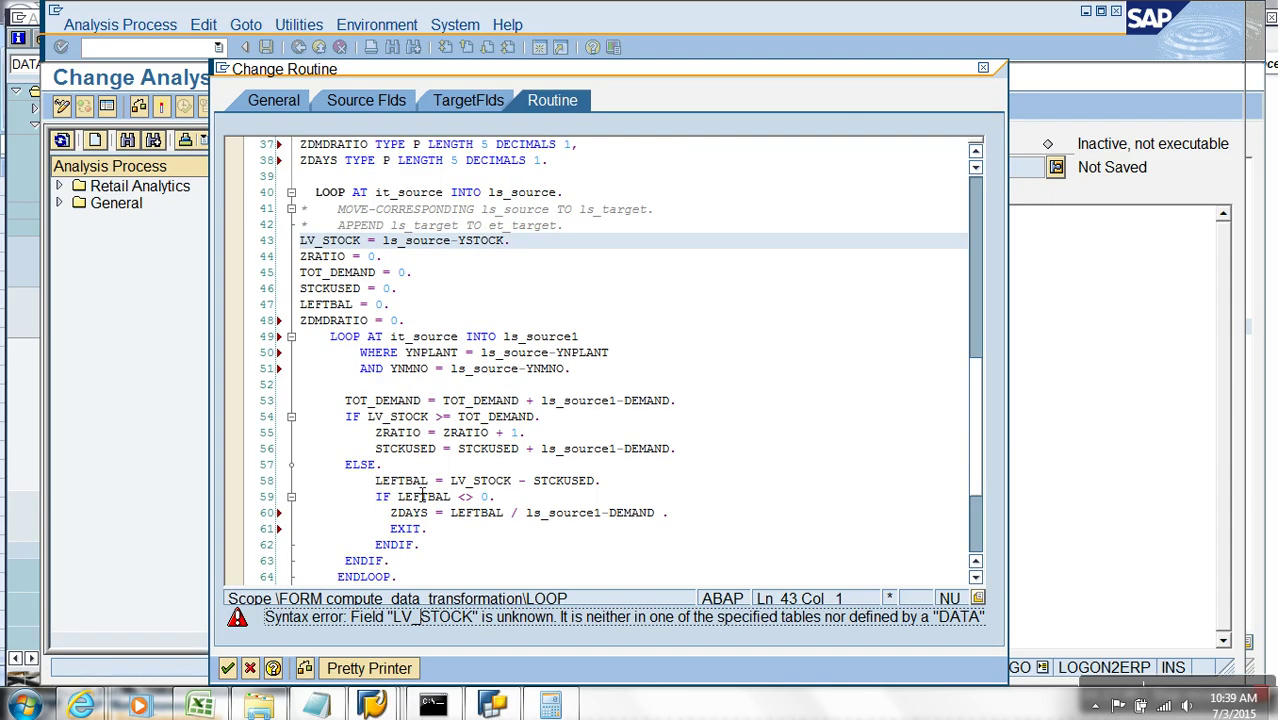
pyautogui.click(467, 259)
pyautogui.scroll(1, 472, 292)
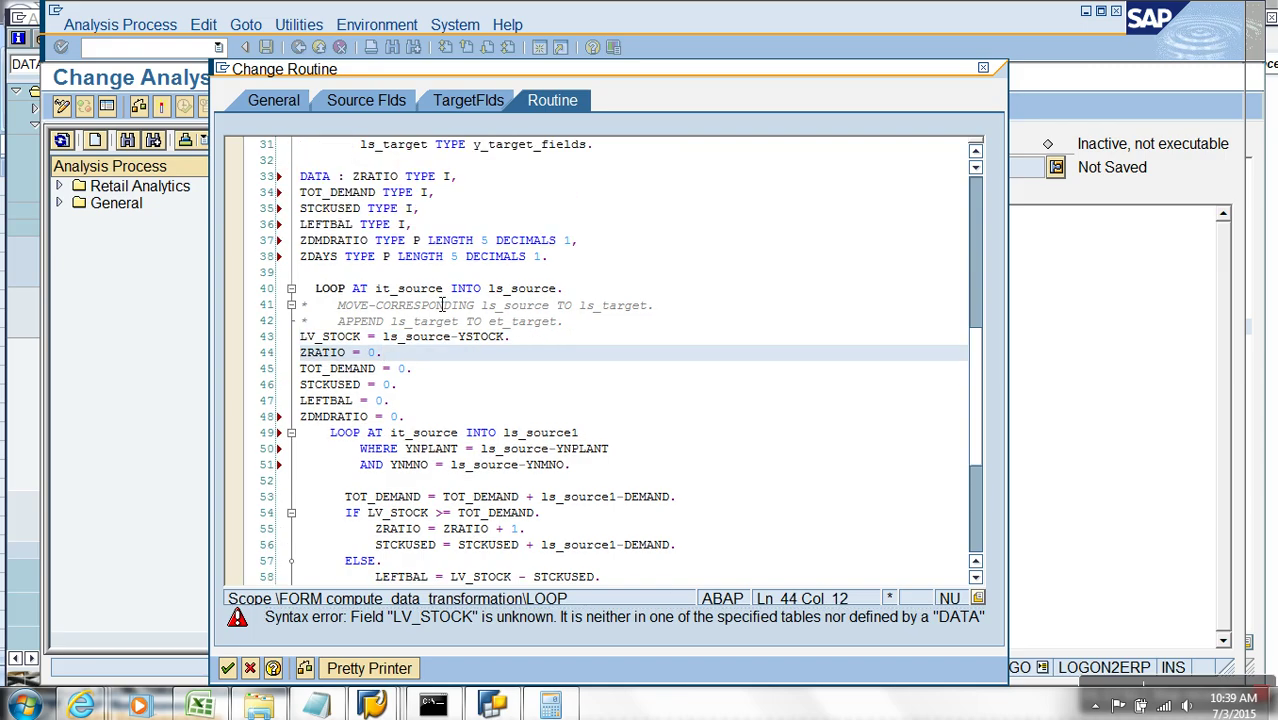
pyautogui.scroll(1, 443, 305)
pyautogui.scroll(2, 410, 334)
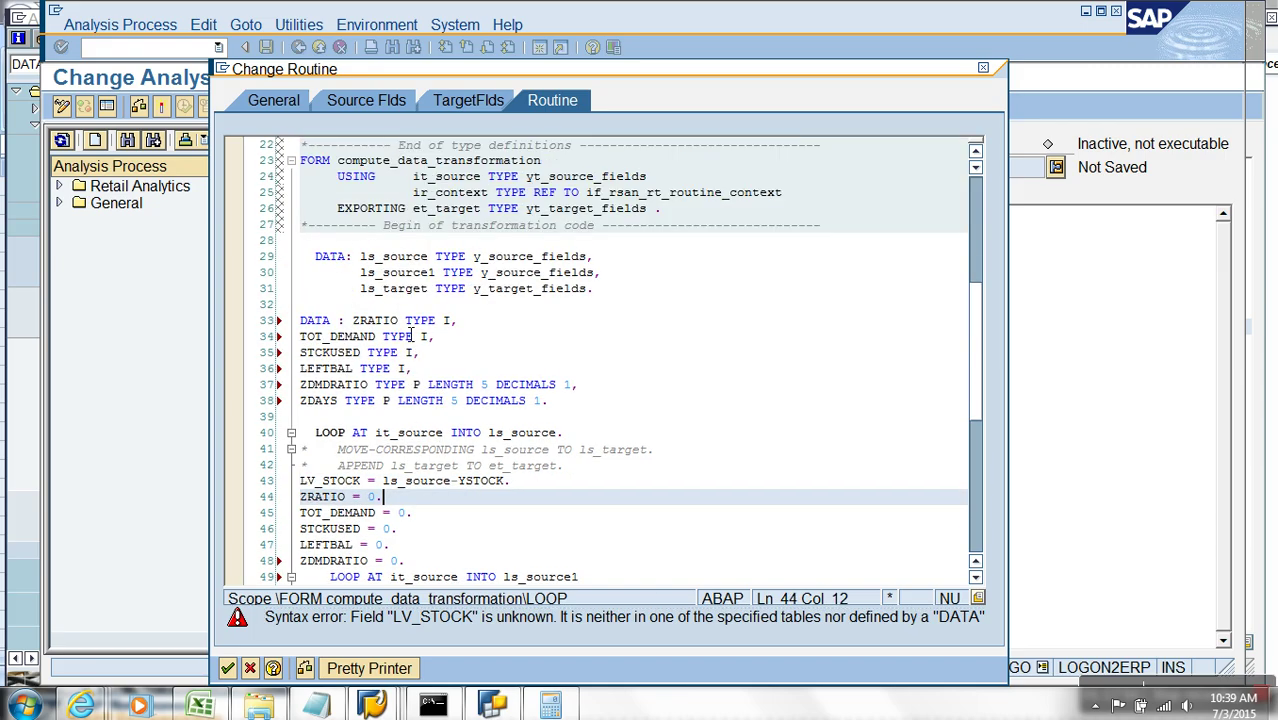
# Declare lv_stock type i, as the first variable of the second DATA statement, moving ZRATIO onto its own line
pyautogui.click(353, 321)
pyautogui.press('Return')
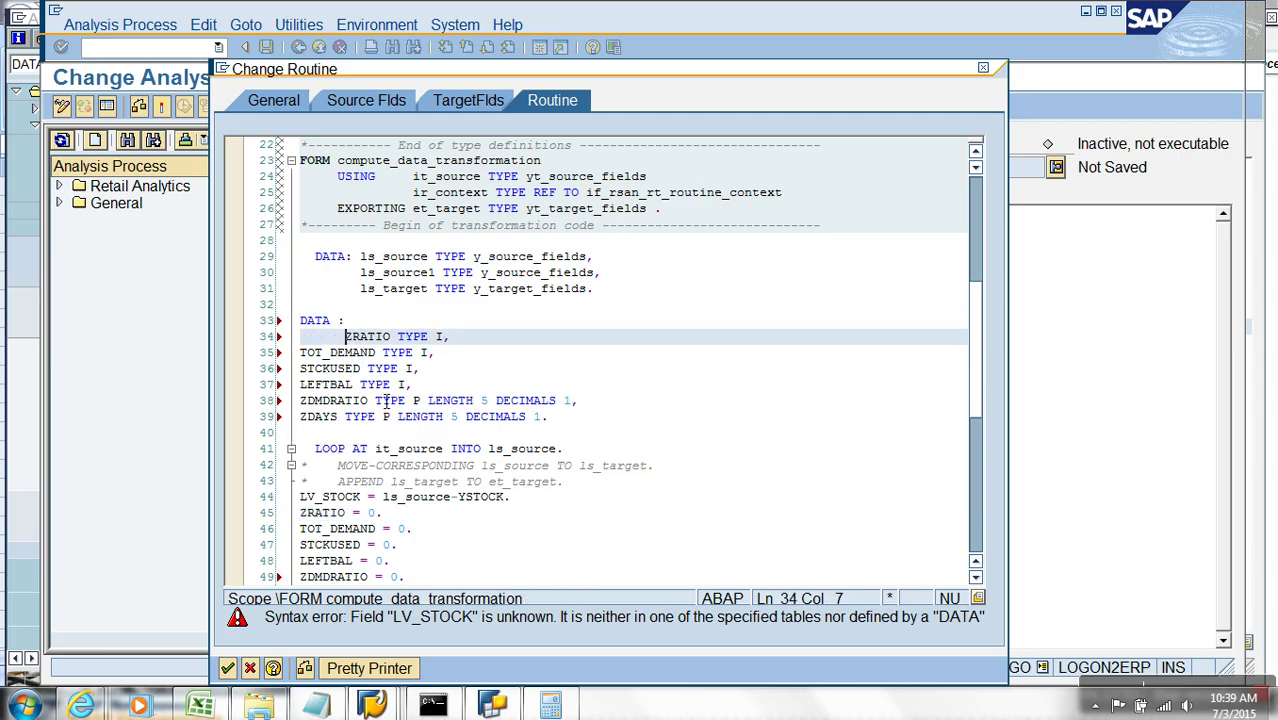
pyautogui.press('Up')
pyautogui.write('l')
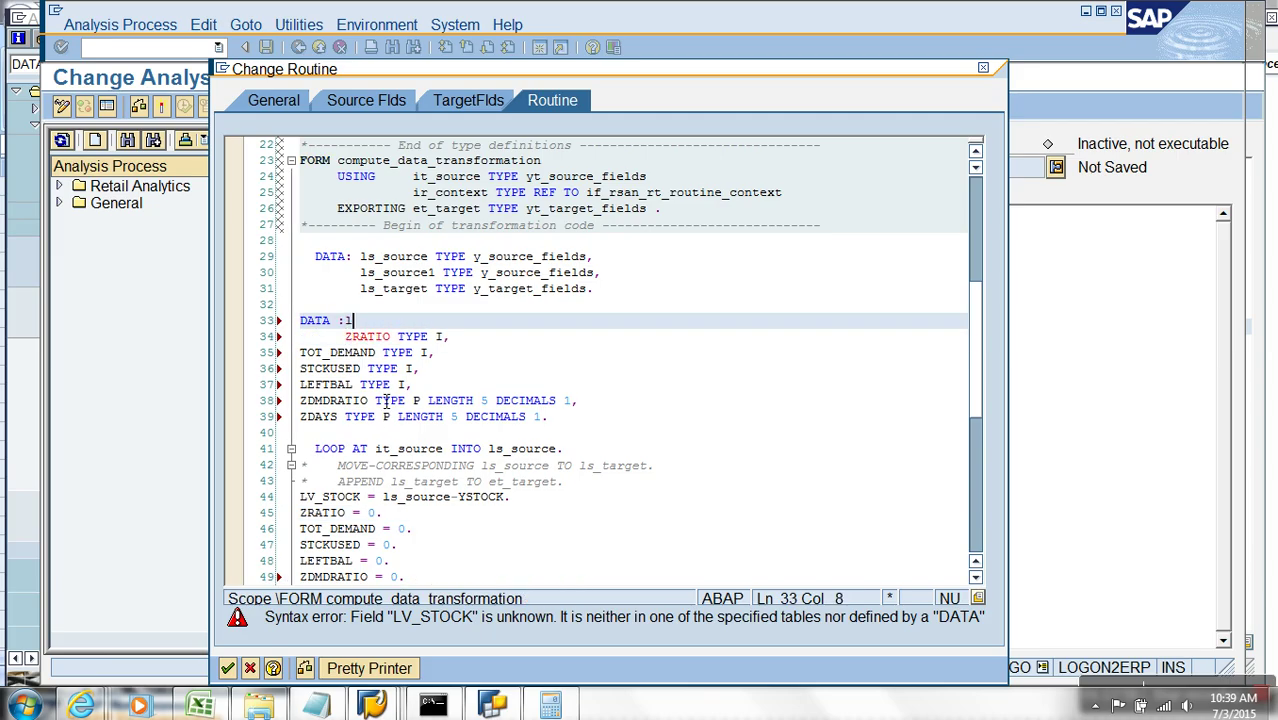
pyautogui.write('v_stock type i,')
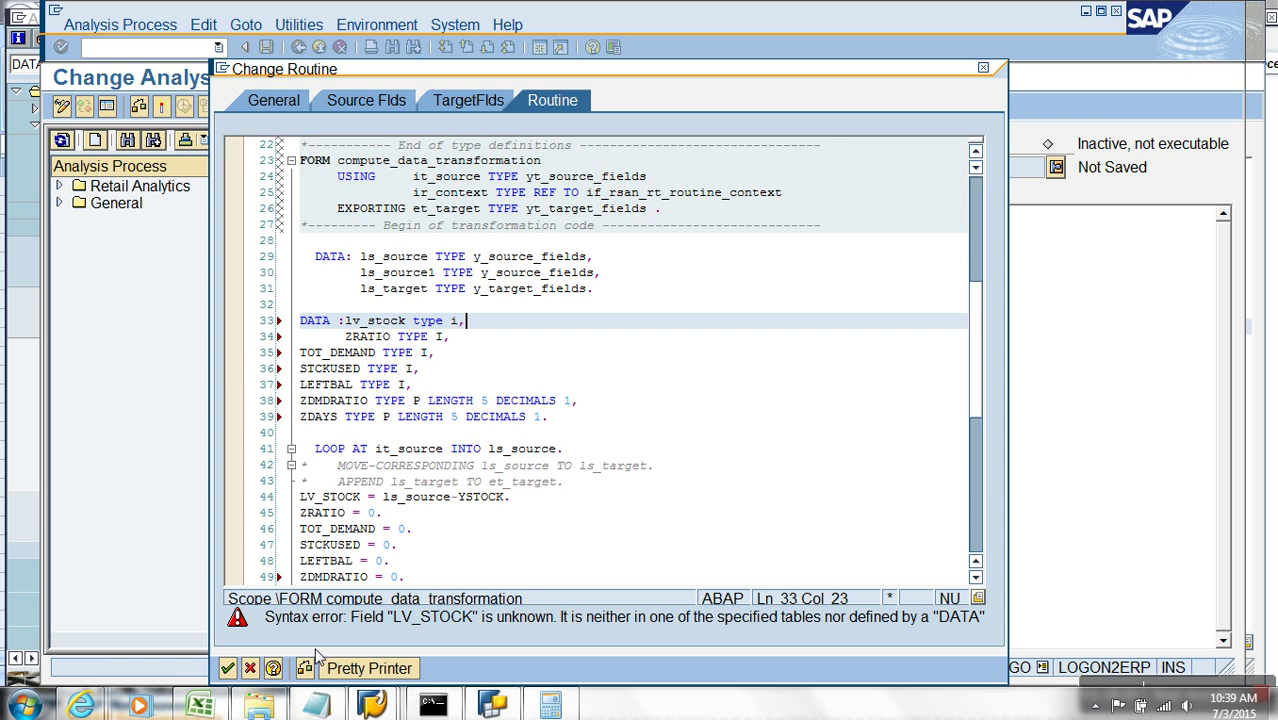
# Recheck the routine's syntax and accept the routine, returning to the analysis process design
pyautogui.hotkey('ctrl', 'F2')
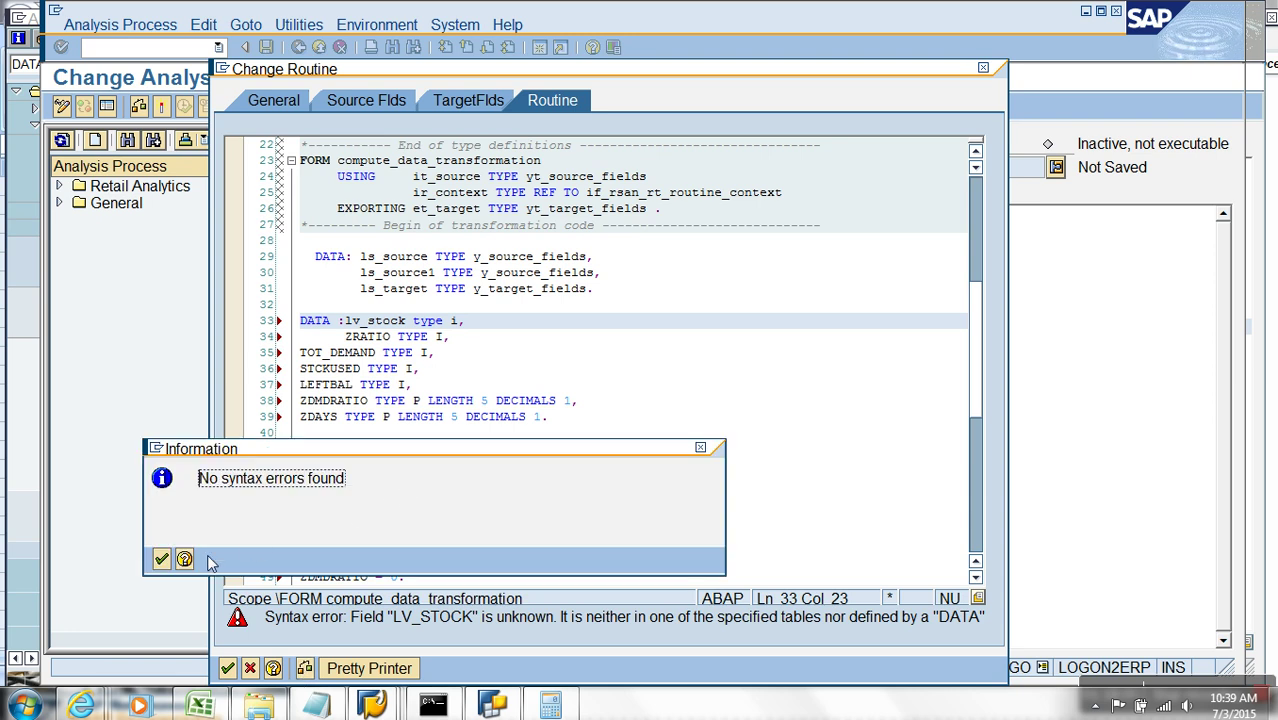
pyautogui.click(163, 560)
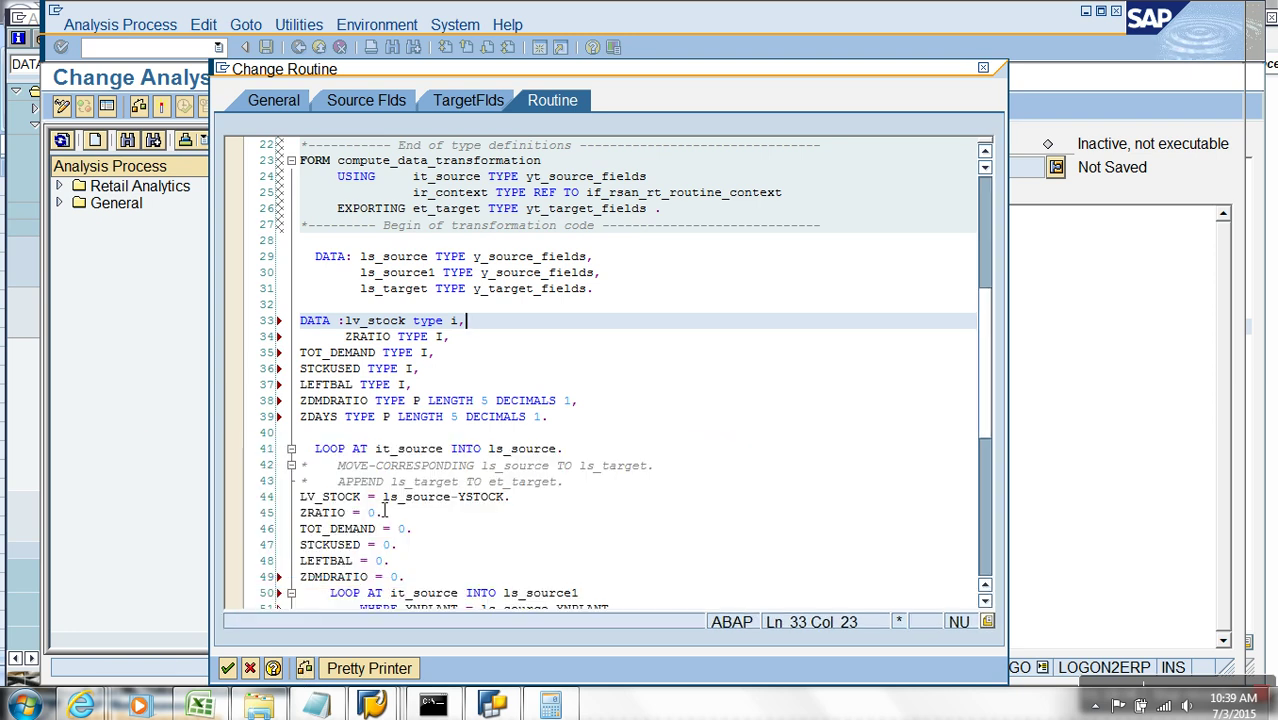
pyautogui.click(230, 669)
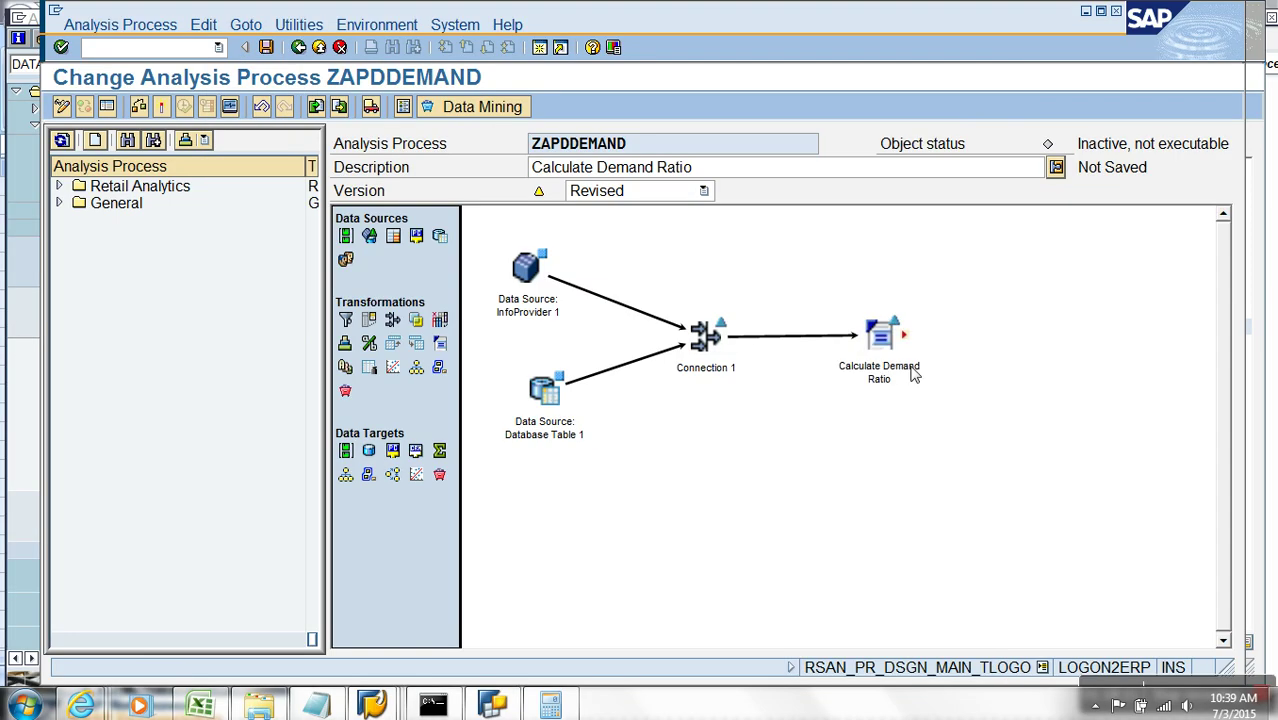
# Calculate the intermediate result of the Calculate Demand Ratio node directly, saving analysis process ZAPDDEMAND
pyautogui.rightClick(890, 355)
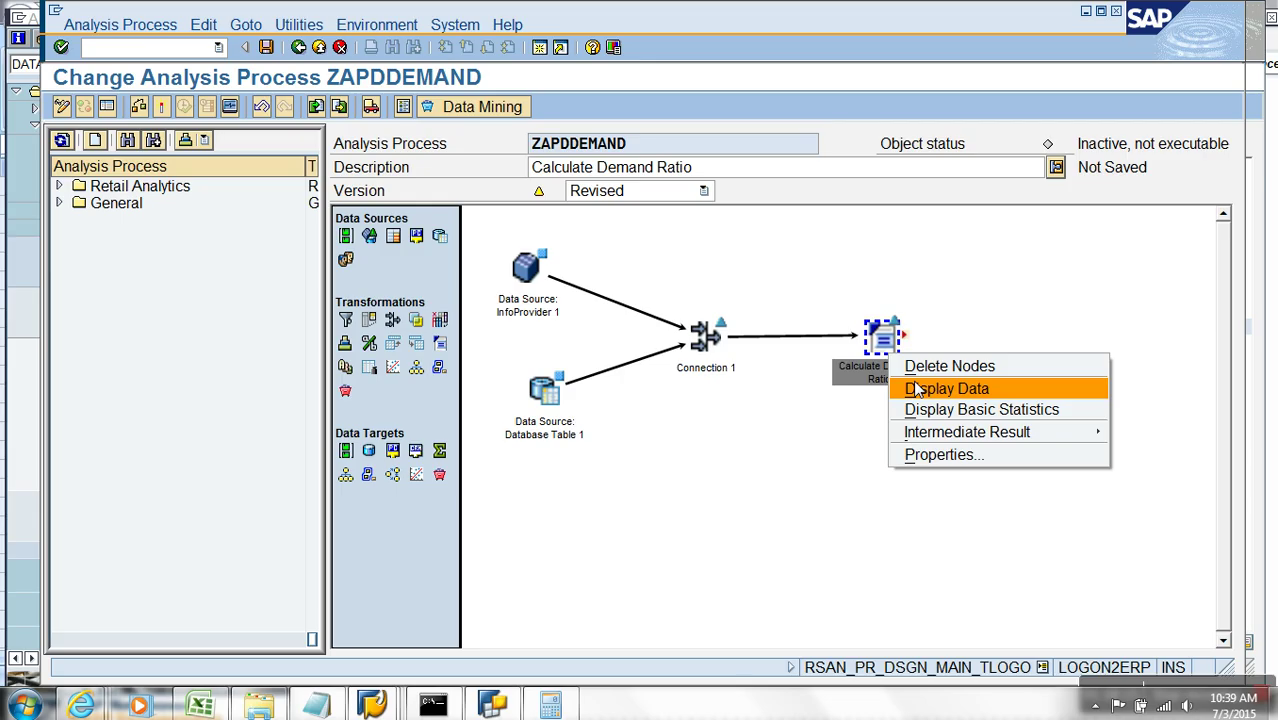
pyautogui.moveTo(966, 432)
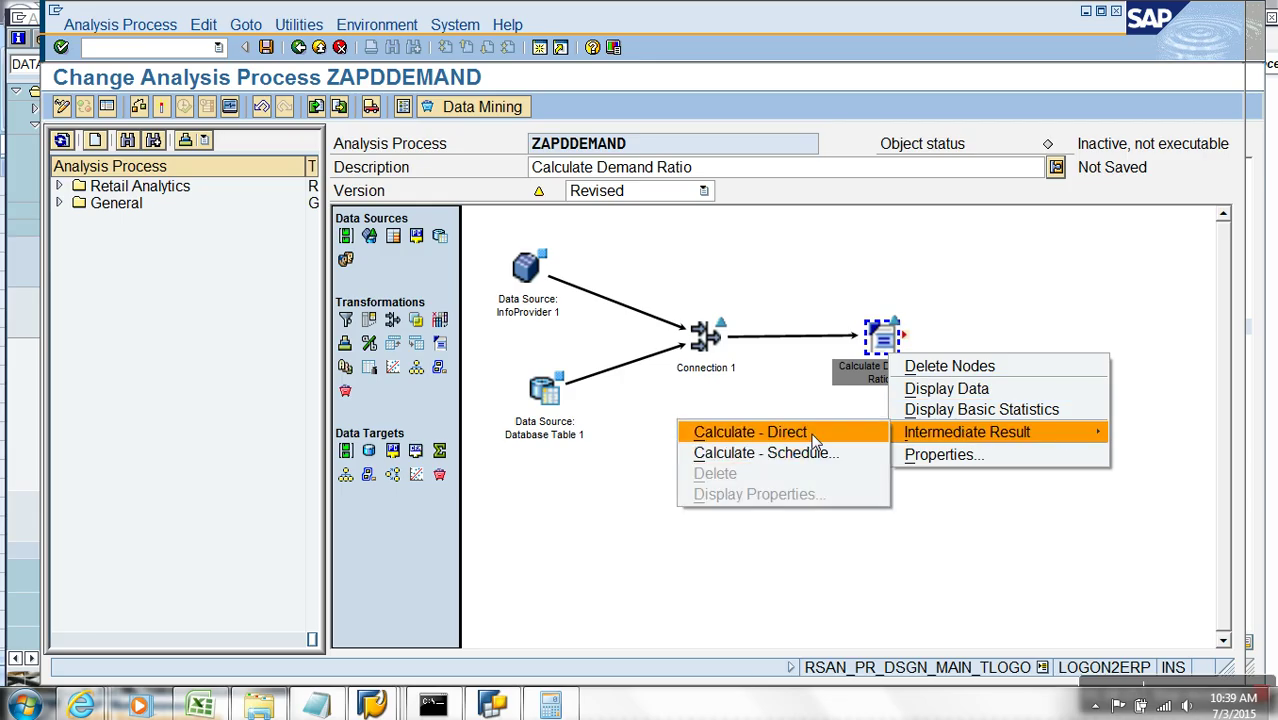
pyautogui.click(770, 432)
pyautogui.click(293, 417)
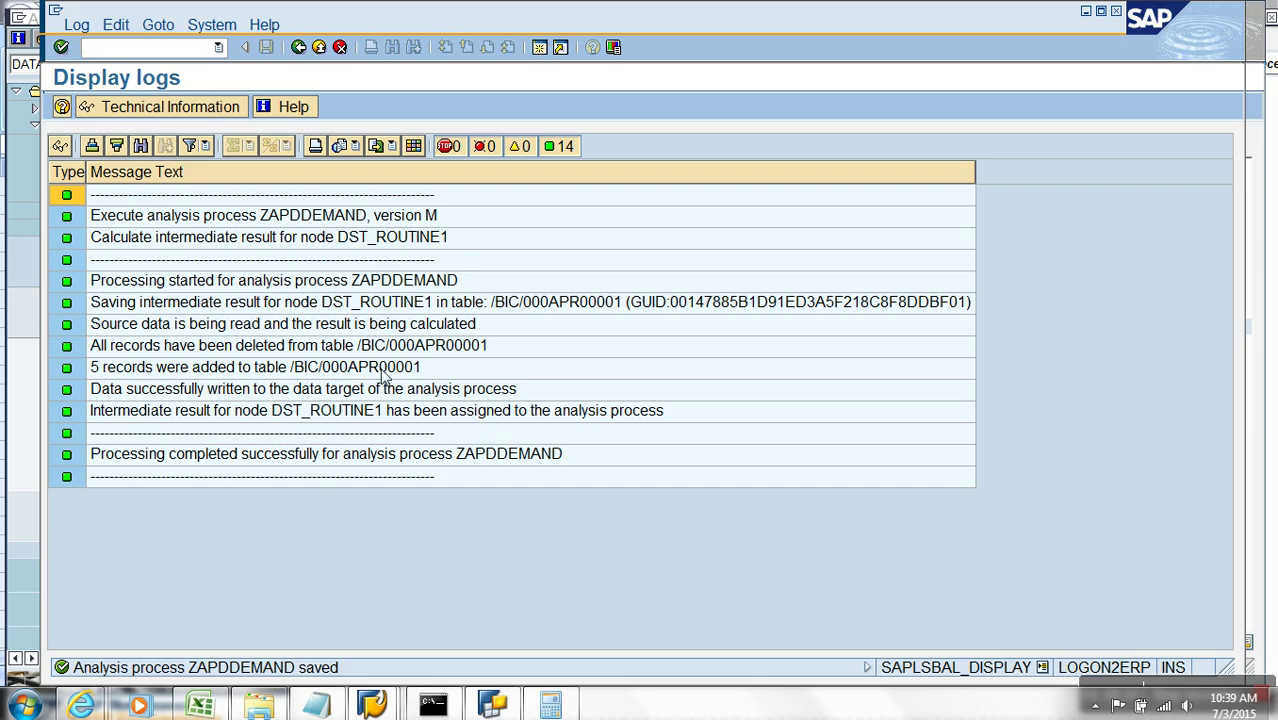
# Switch to the Data Browser session and open the ABAP Dictionary's initial screen from there
pyautogui.click(375, 700)
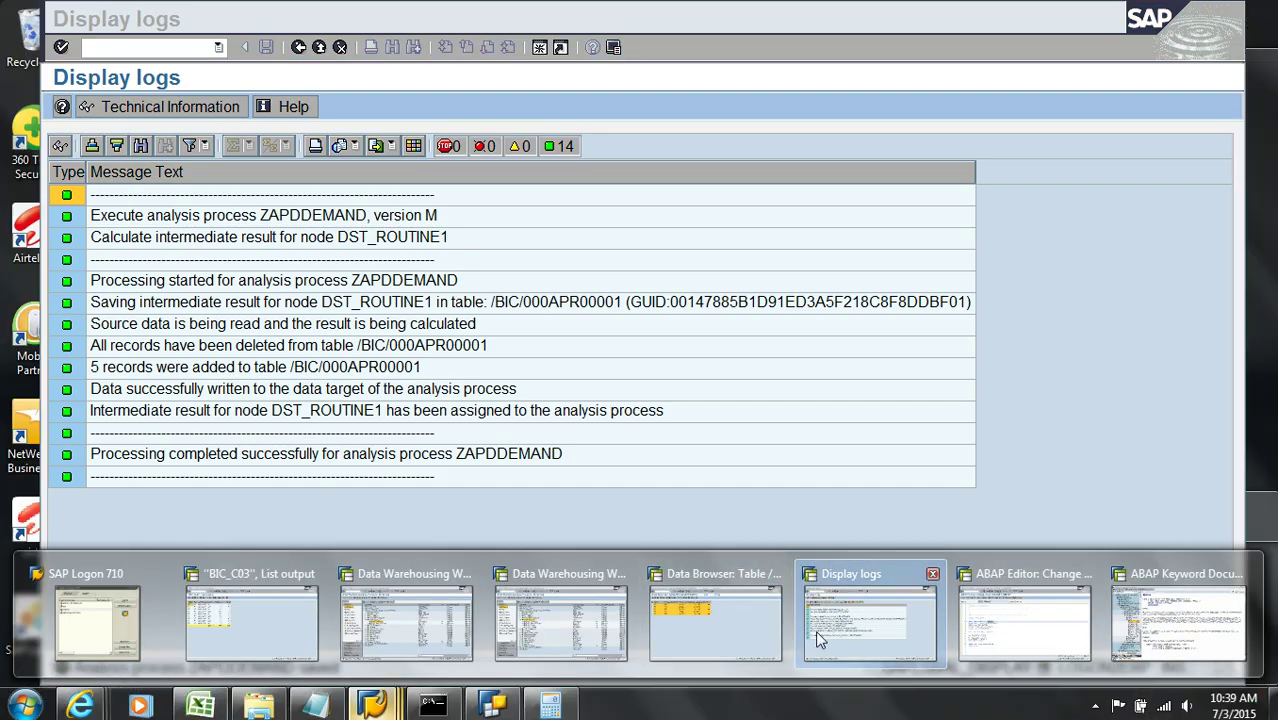
pyautogui.click(724, 630)
pyautogui.click(297, 49)
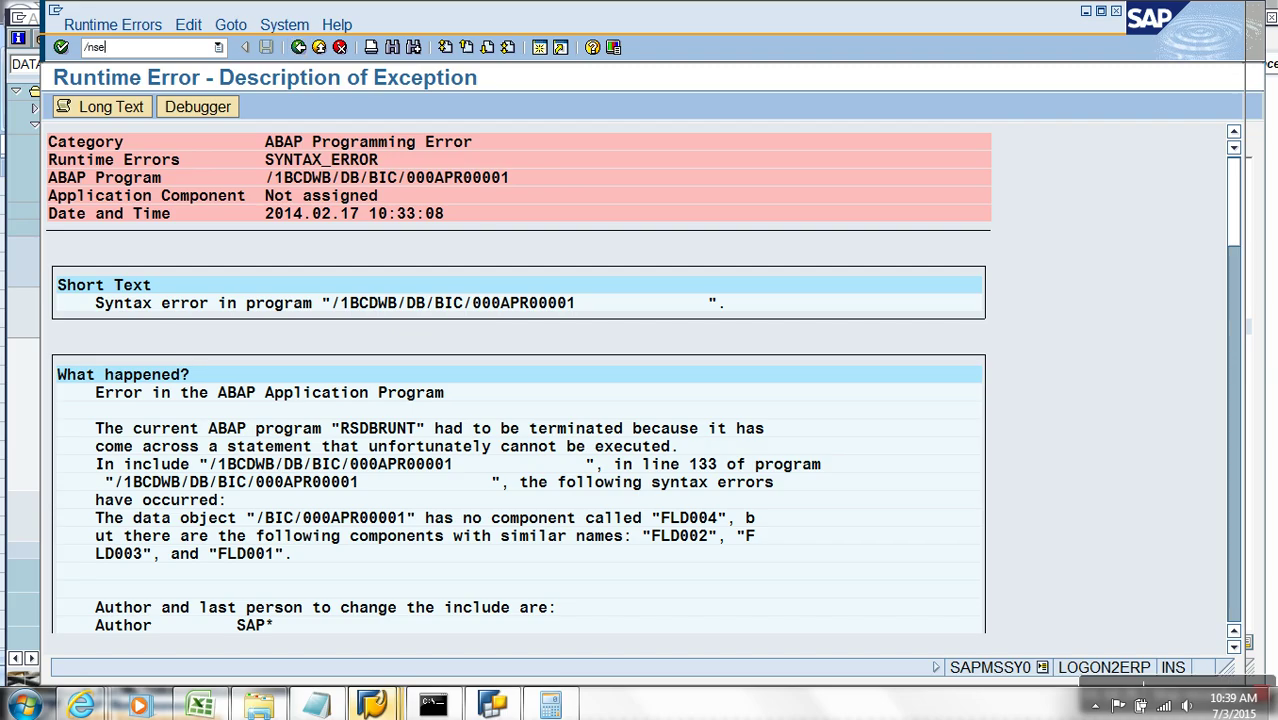
pyautogui.press('Return')
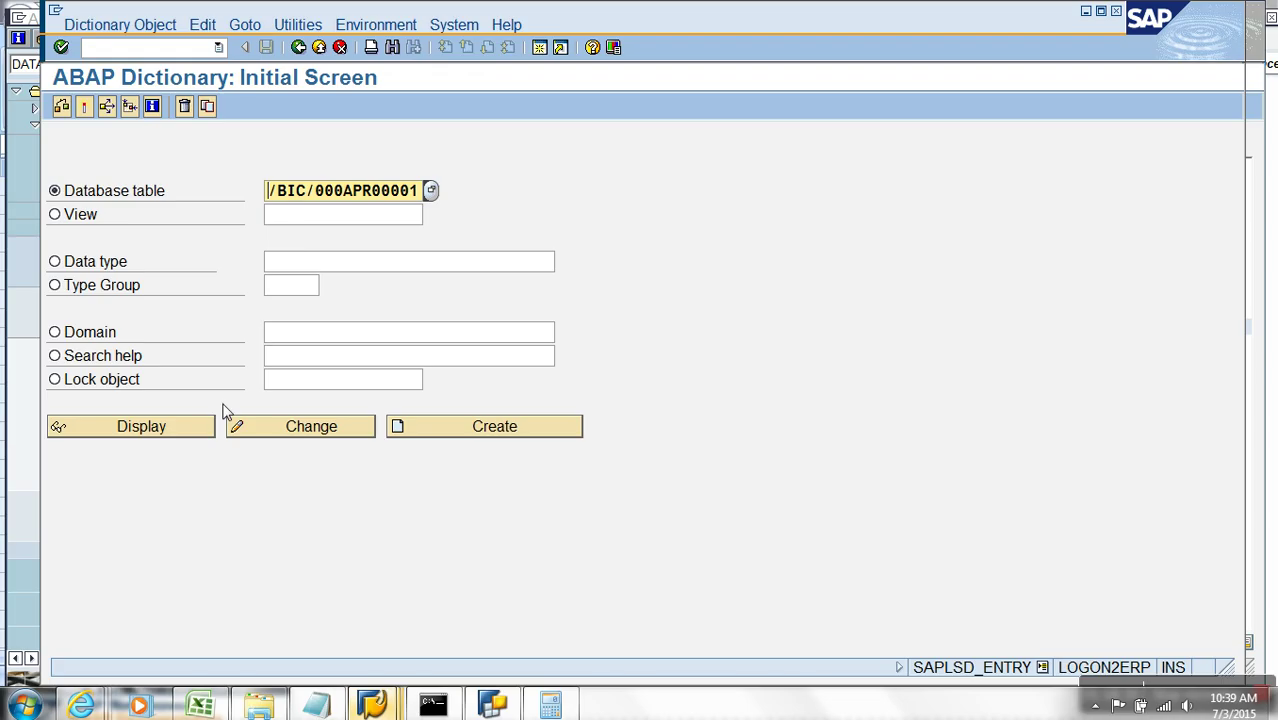
# Display database table /BIC/000APR00001, try to view its contents and read through the runtime error description
pyautogui.press('F7')
pyautogui.click(394, 111)
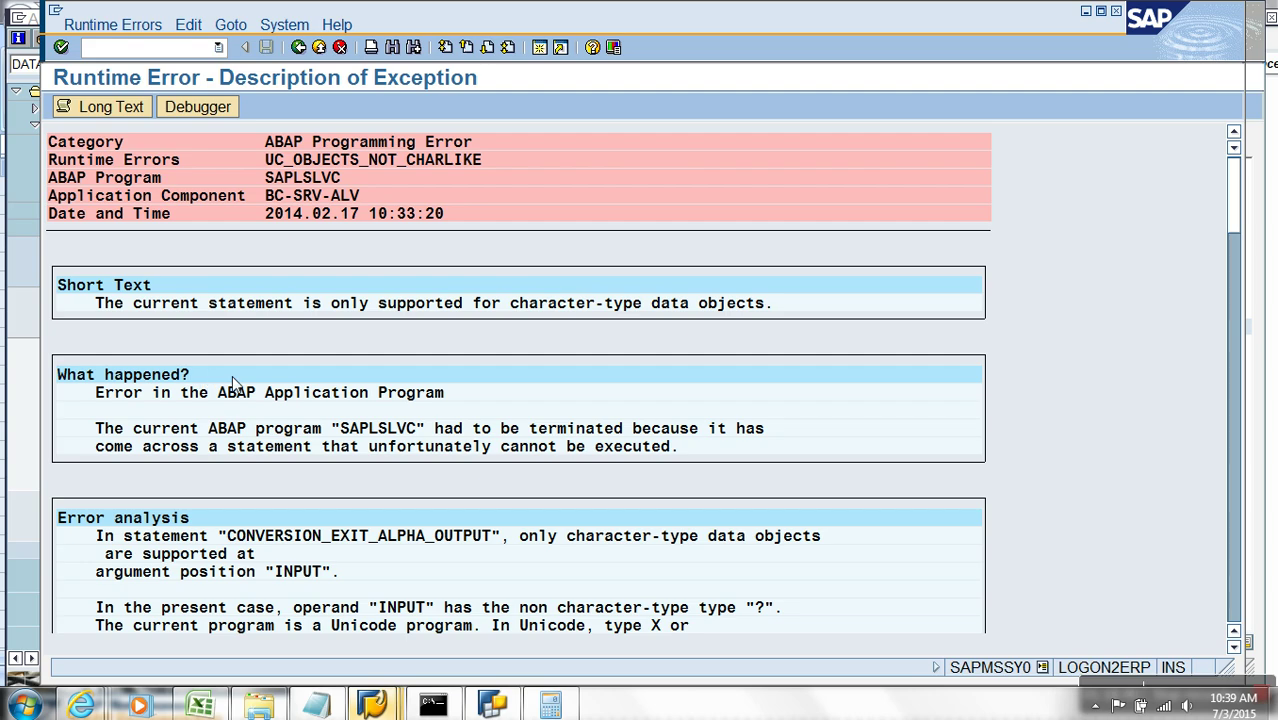
pyautogui.scroll(-1, 232, 383)
pyautogui.scroll(1, 232, 383)
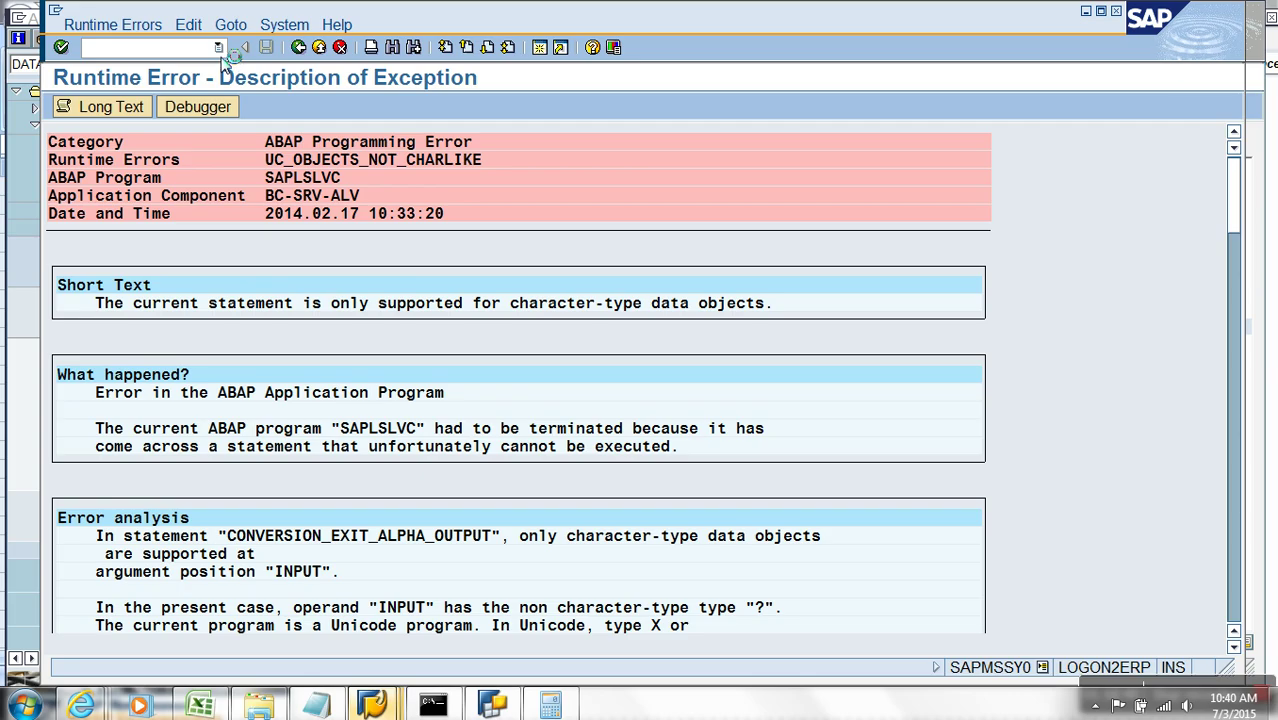
pyautogui.click(20, 352)
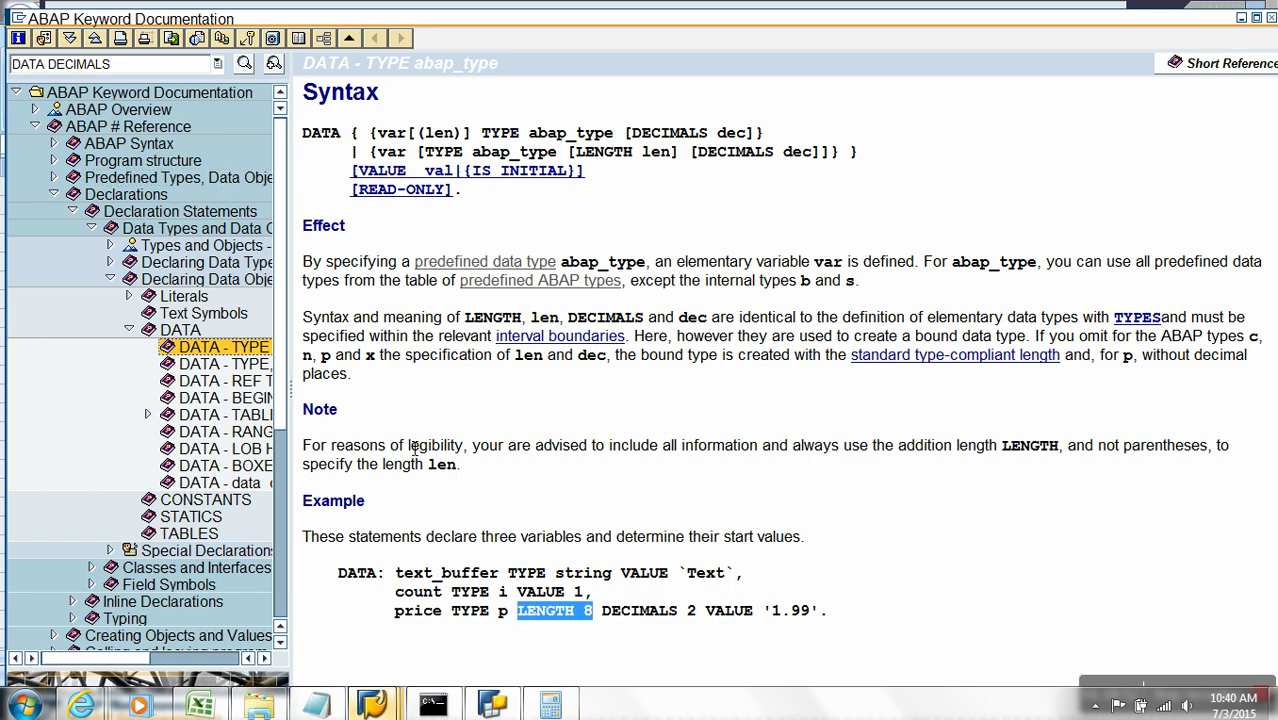
pyautogui.hotkey('alt', 'Tab')
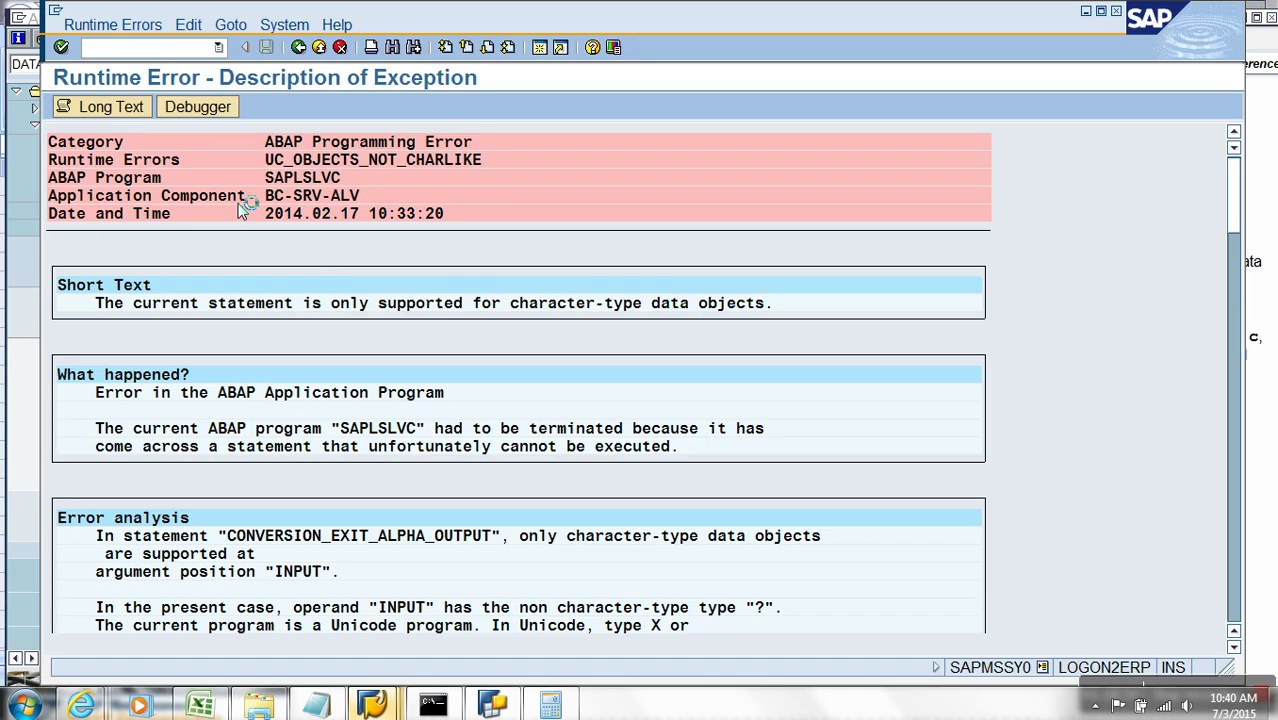
# Leave the runtime error session and return from the calculation log to the design of analysis process ZAPDDEMAND
pyautogui.hotkey('alt', 'space')
pyautogui.click(186, 194)
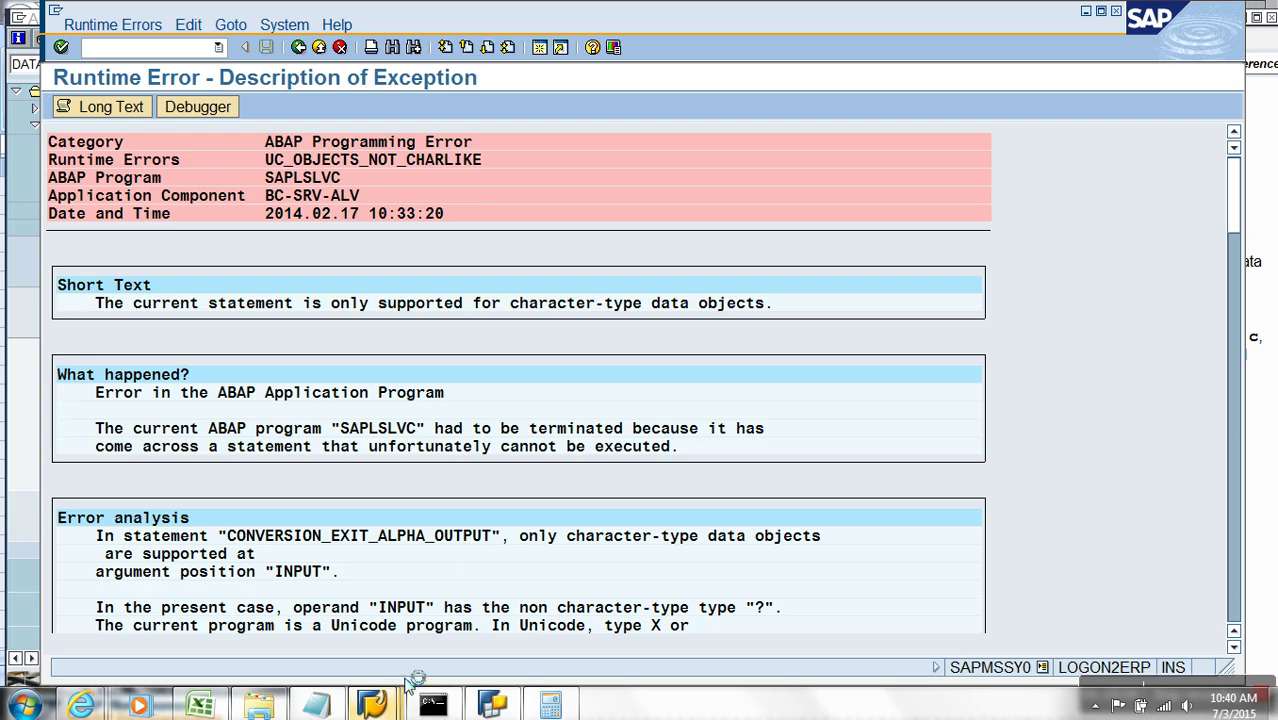
pyautogui.click(372, 705)
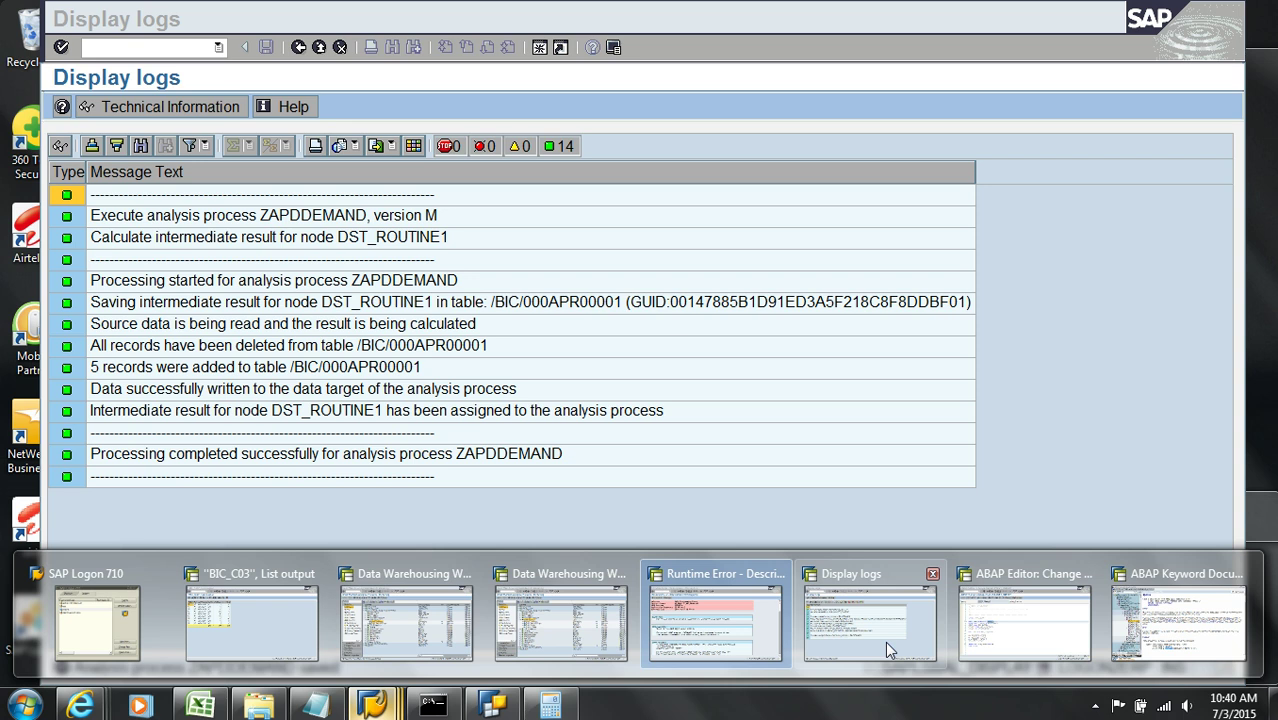
pyautogui.click(886, 644)
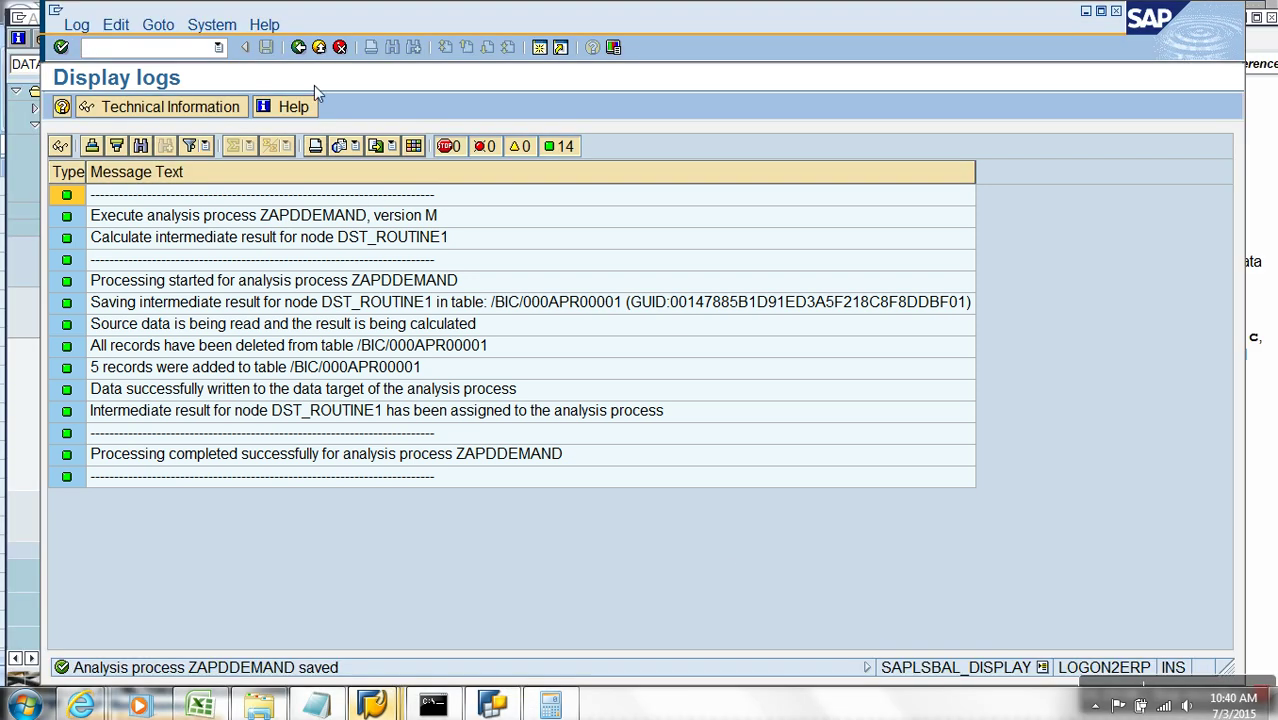
pyautogui.click(300, 48)
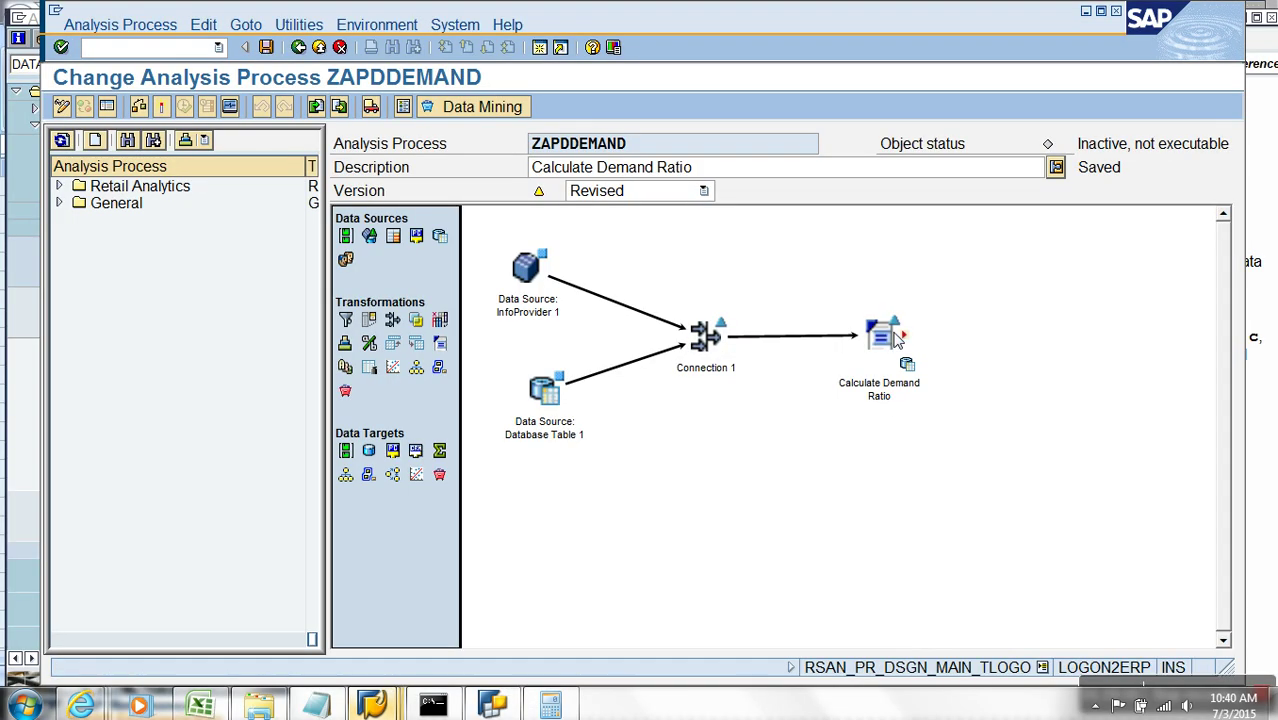
# Delete the intermediate result of the Calculate Demand Ratio node, return to the design and dismiss the system message
pyautogui.rightClick(897, 340)
pyautogui.moveTo(968, 414)
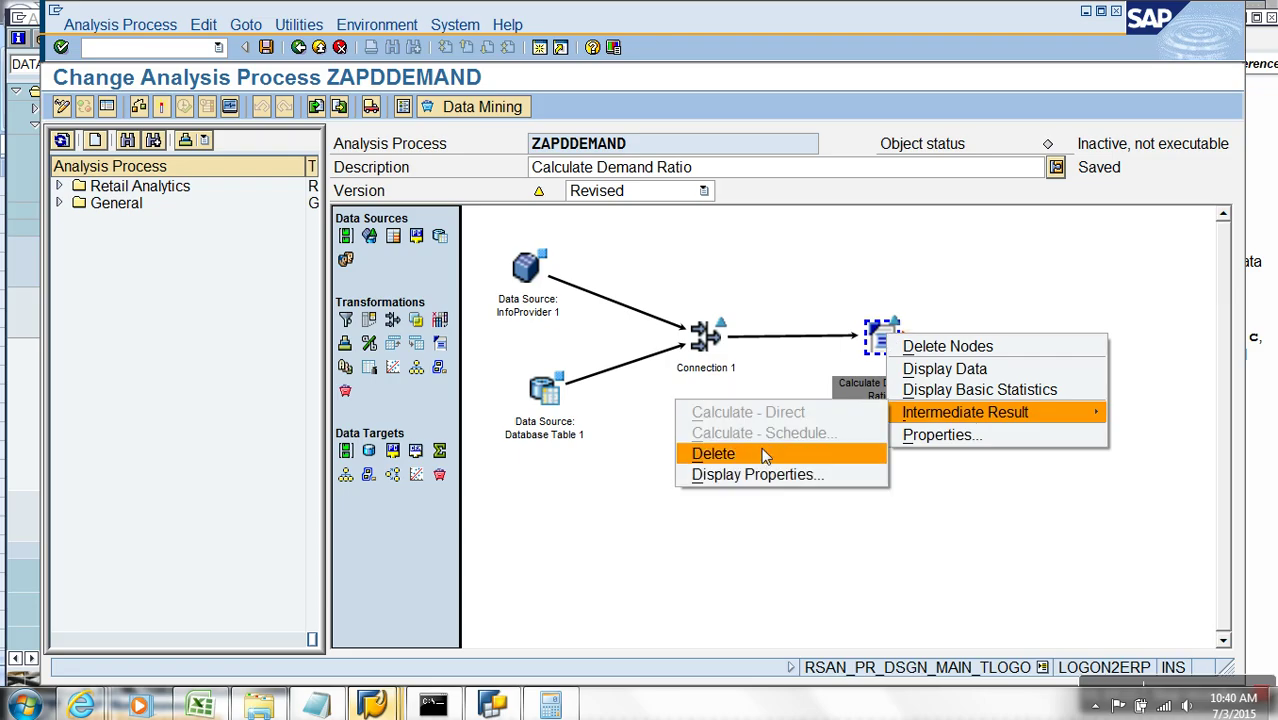
pyautogui.click(760, 456)
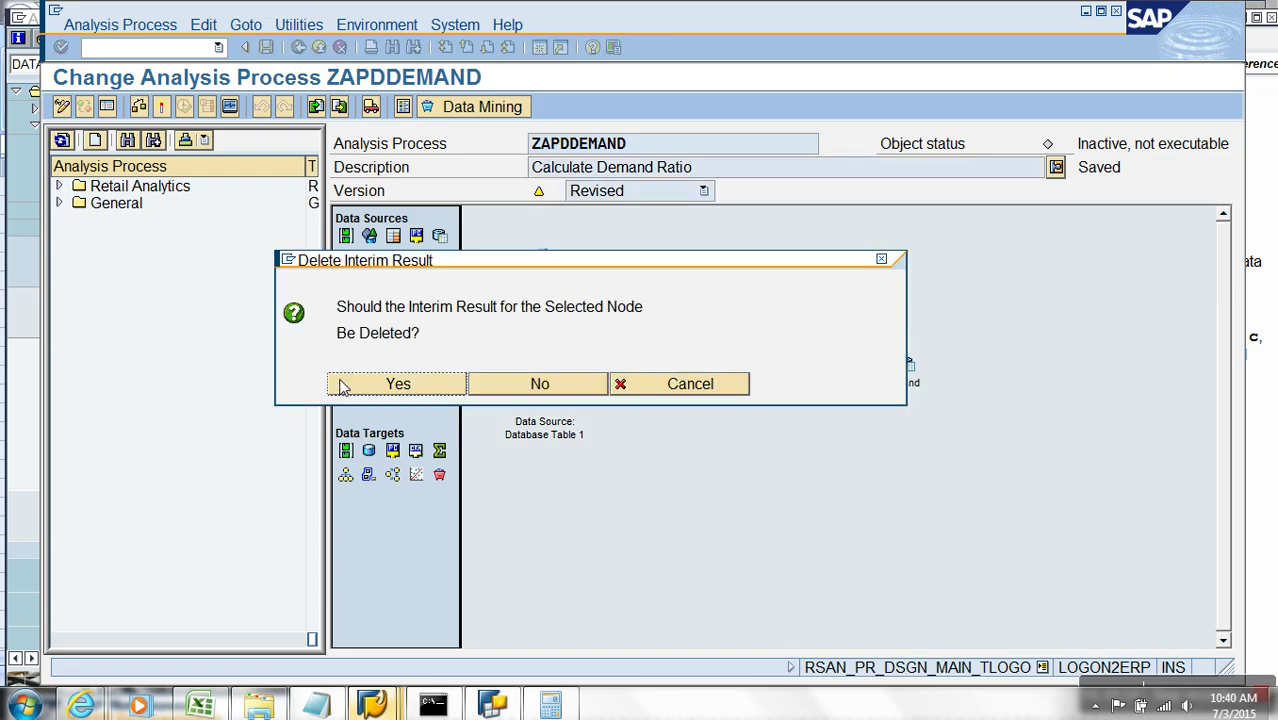
pyautogui.click(370, 386)
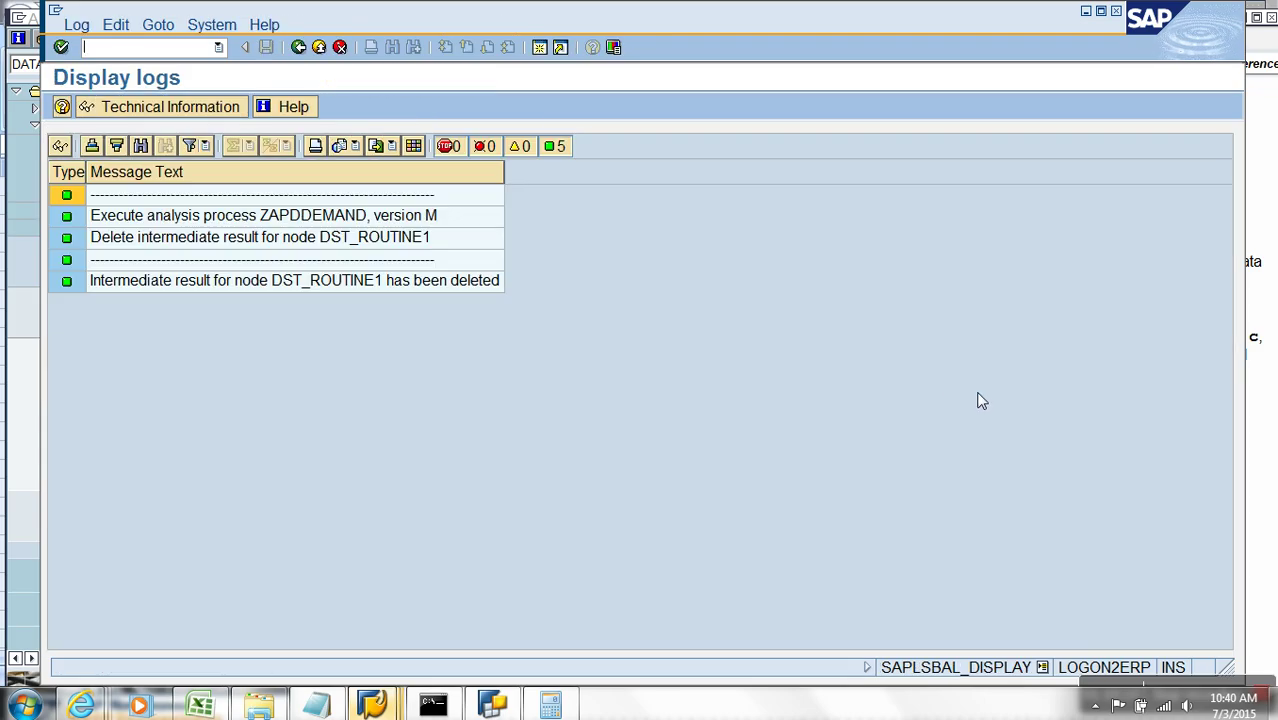
pyautogui.click(298, 47)
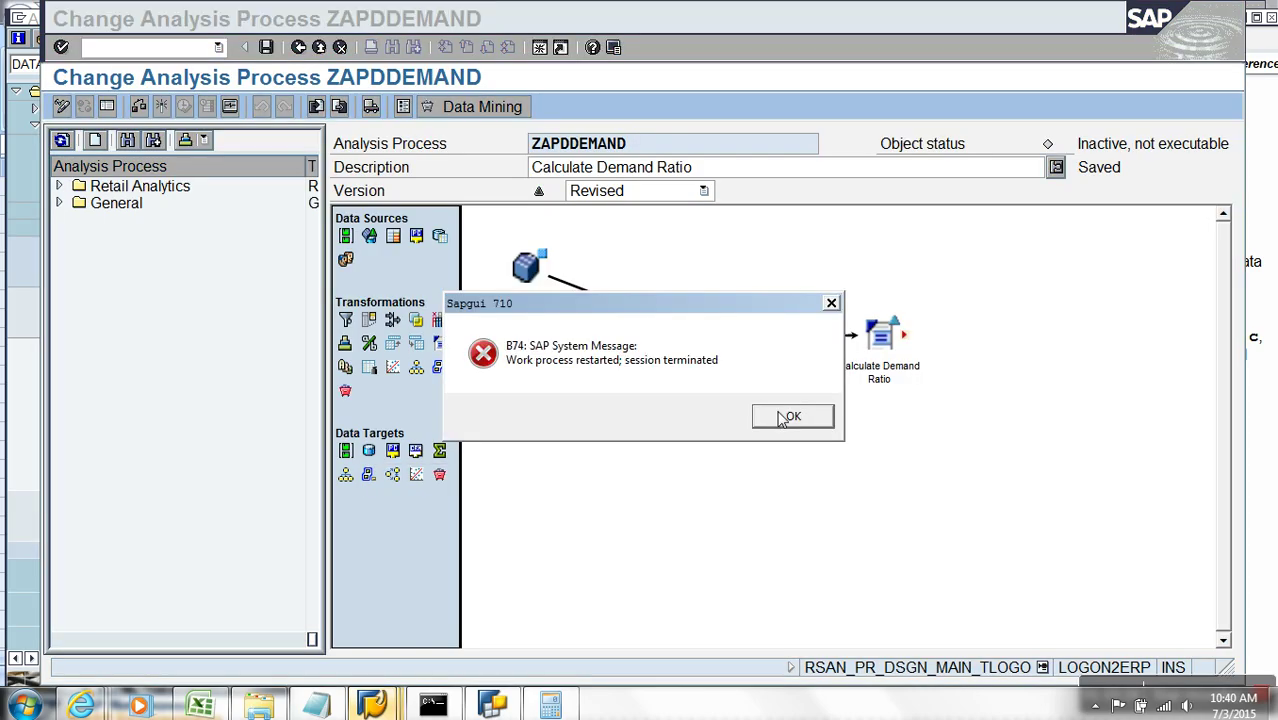
pyautogui.click(780, 416)
# Add a DataStore object data target to the design, using ACTRATIO and keeping the overwrite of its complete content
pyautogui.moveTo(370, 452); pyautogui.dragTo(1070, 372)
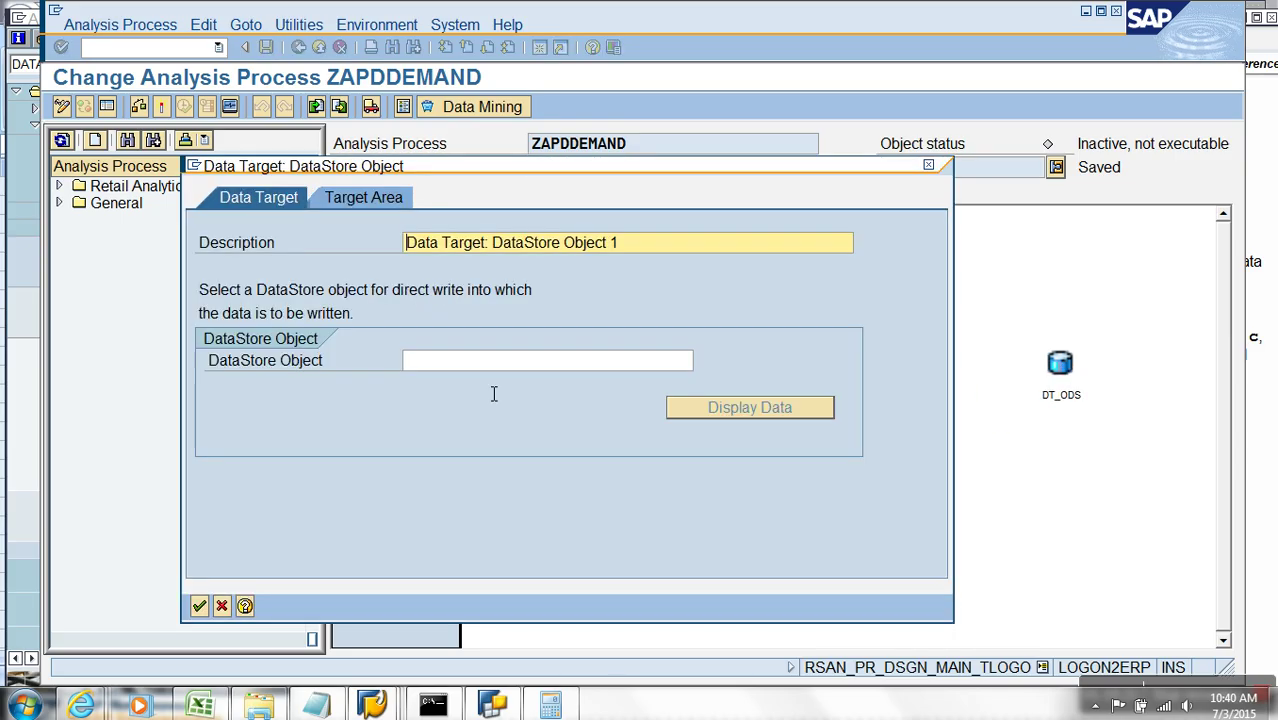
pyautogui.click(372, 705)
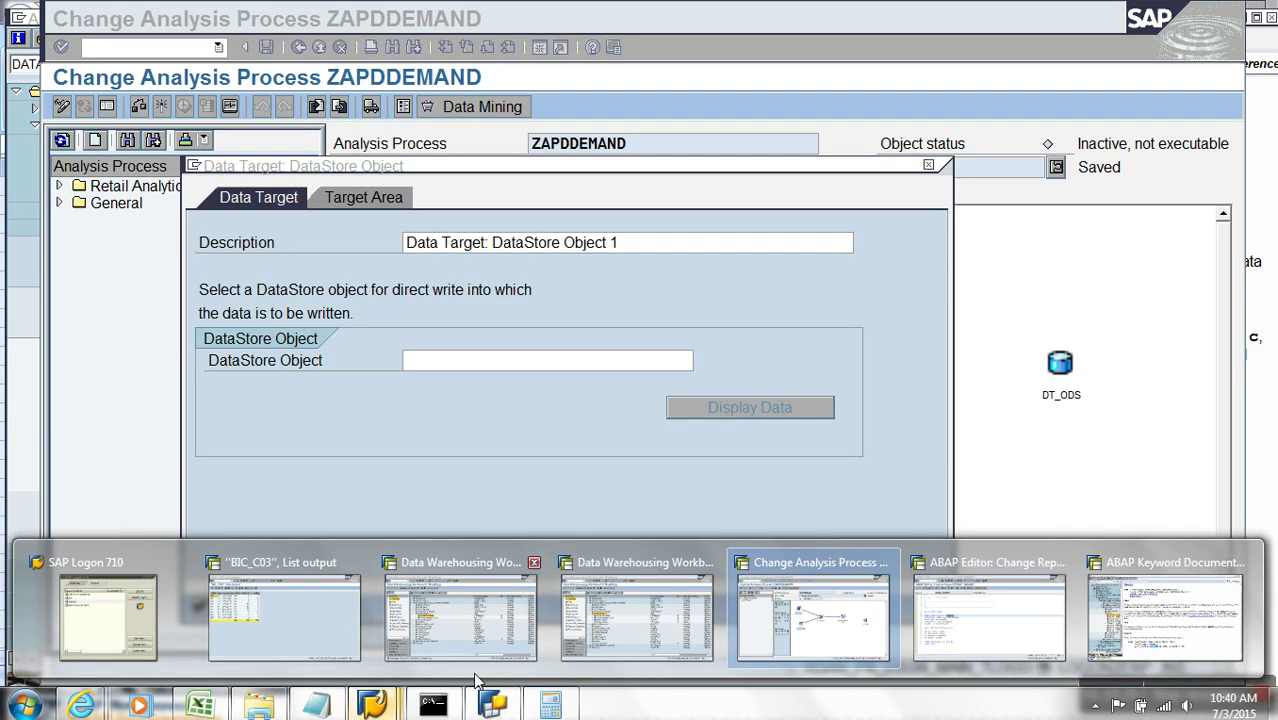
pyautogui.click(642, 626)
pyautogui.click(754, 384)
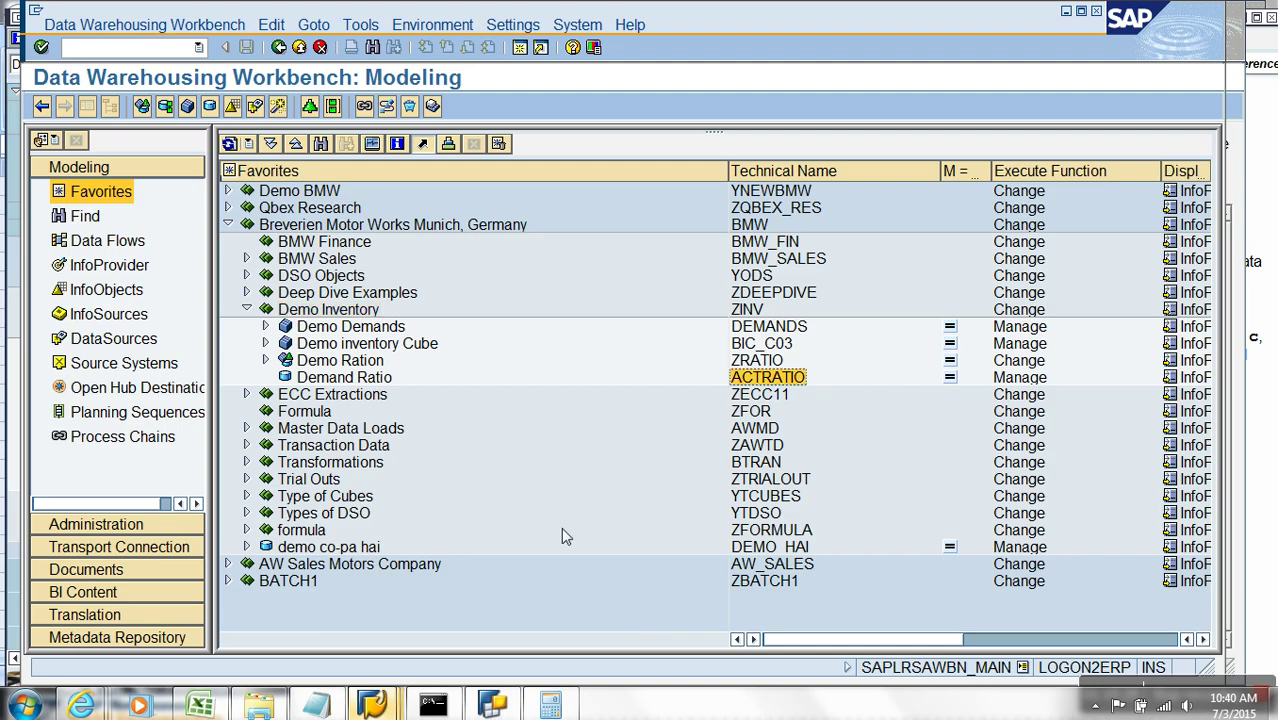
pyautogui.hotkey('alt', 'Tab')
pyautogui.click(638, 366)
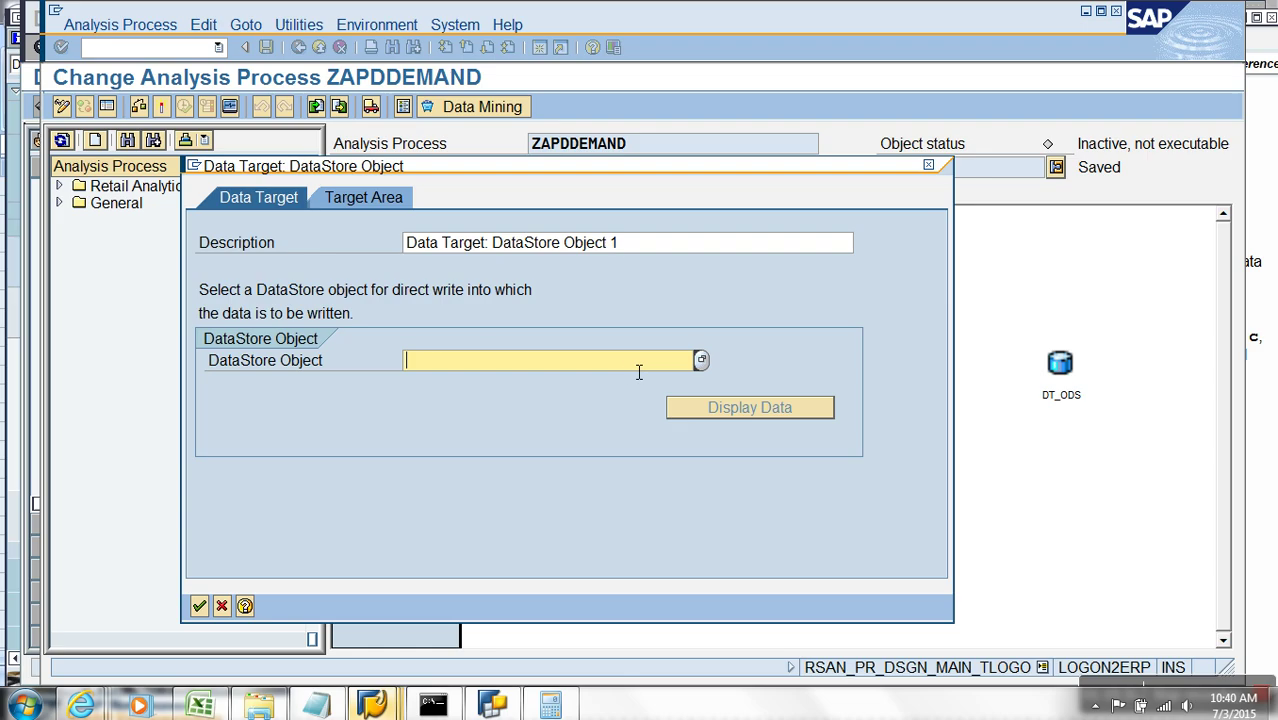
pyautogui.write('ACTRATIO')
pyautogui.click(365, 197)
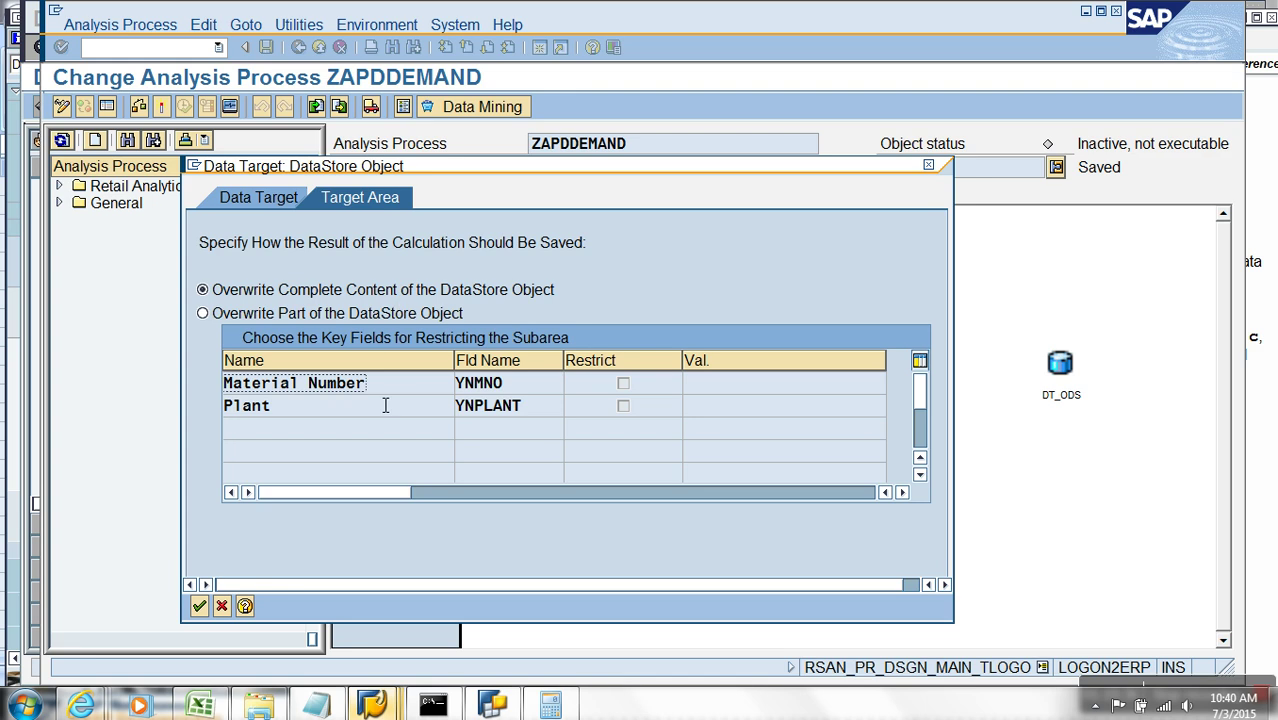
pyautogui.click(199, 606)
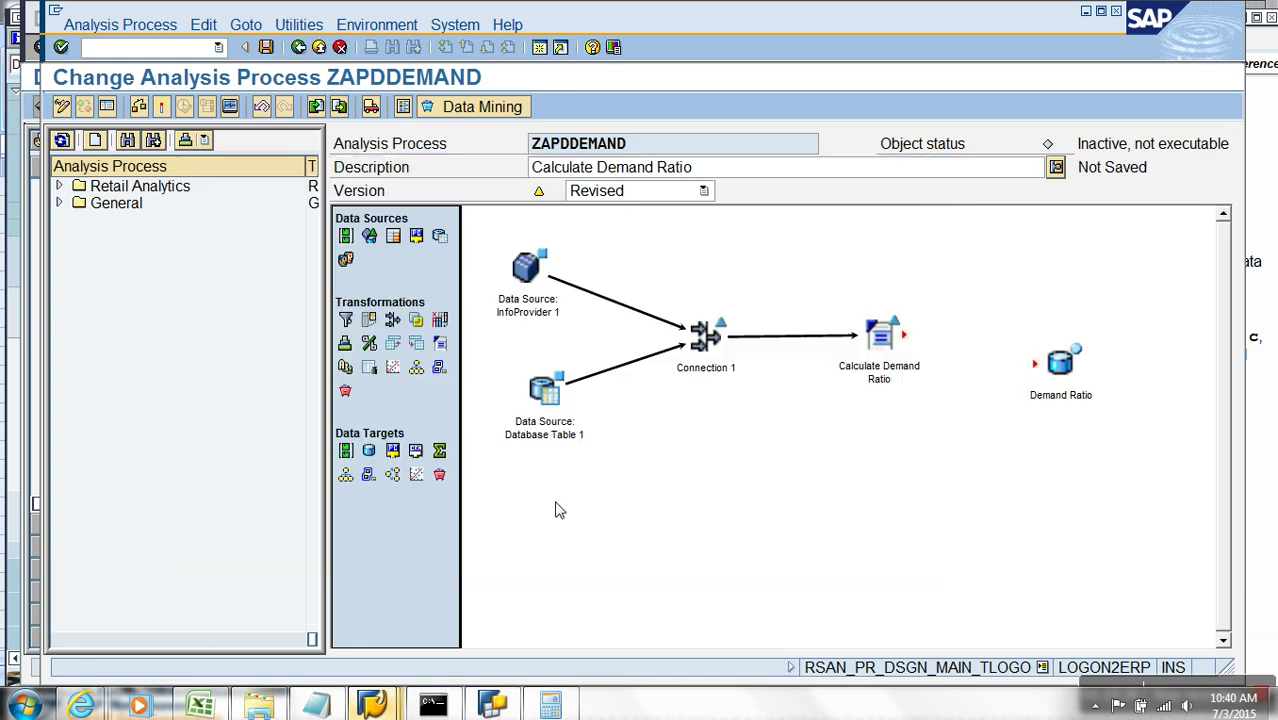
# Connect the Calculate Demand Ratio node to the Demand Ratio target and fill the link's target Material Number from source characteristic YNMNO
pyautogui.moveTo(904, 336); pyautogui.dragTo(1048, 388)
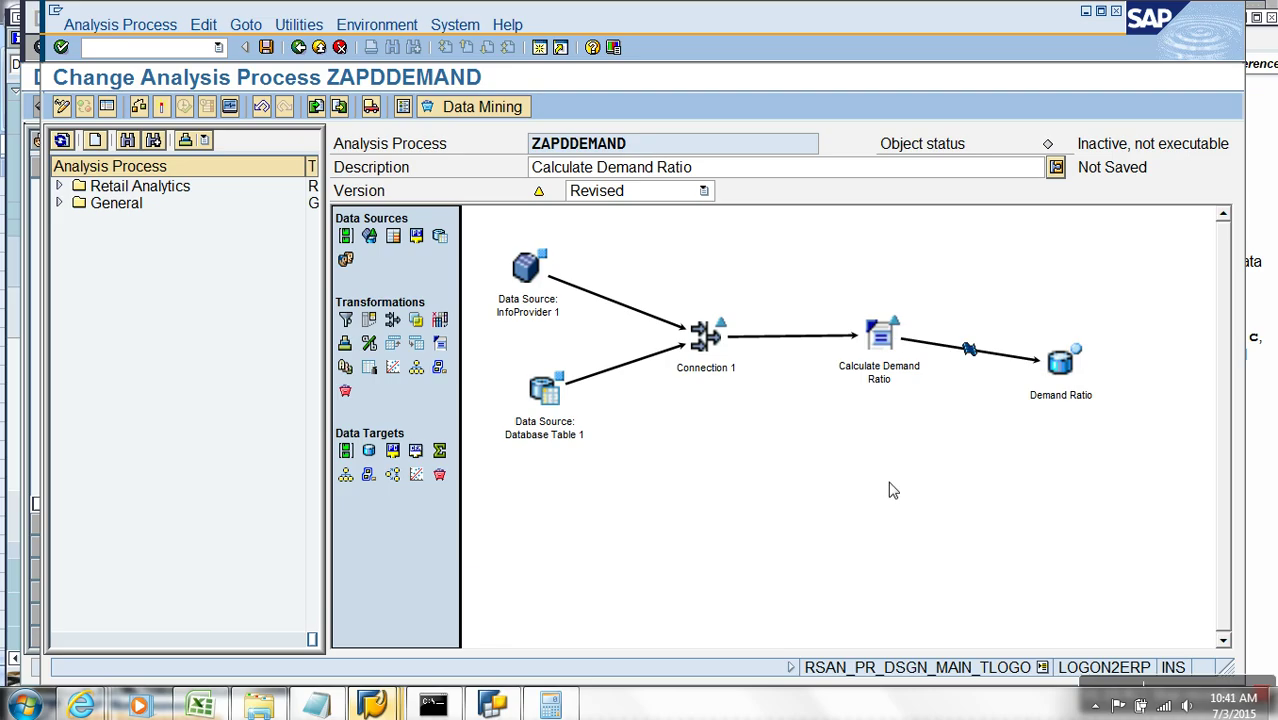
pyautogui.rightClick(970, 355)
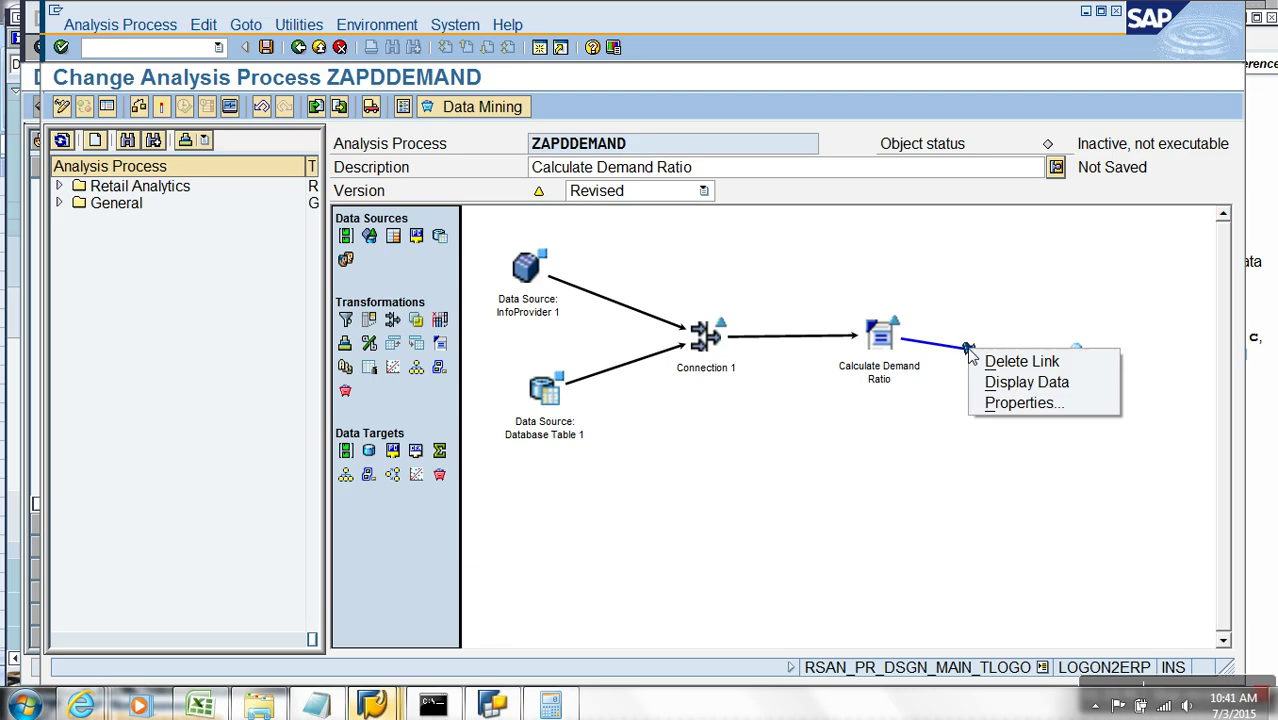
pyautogui.click(1016, 404)
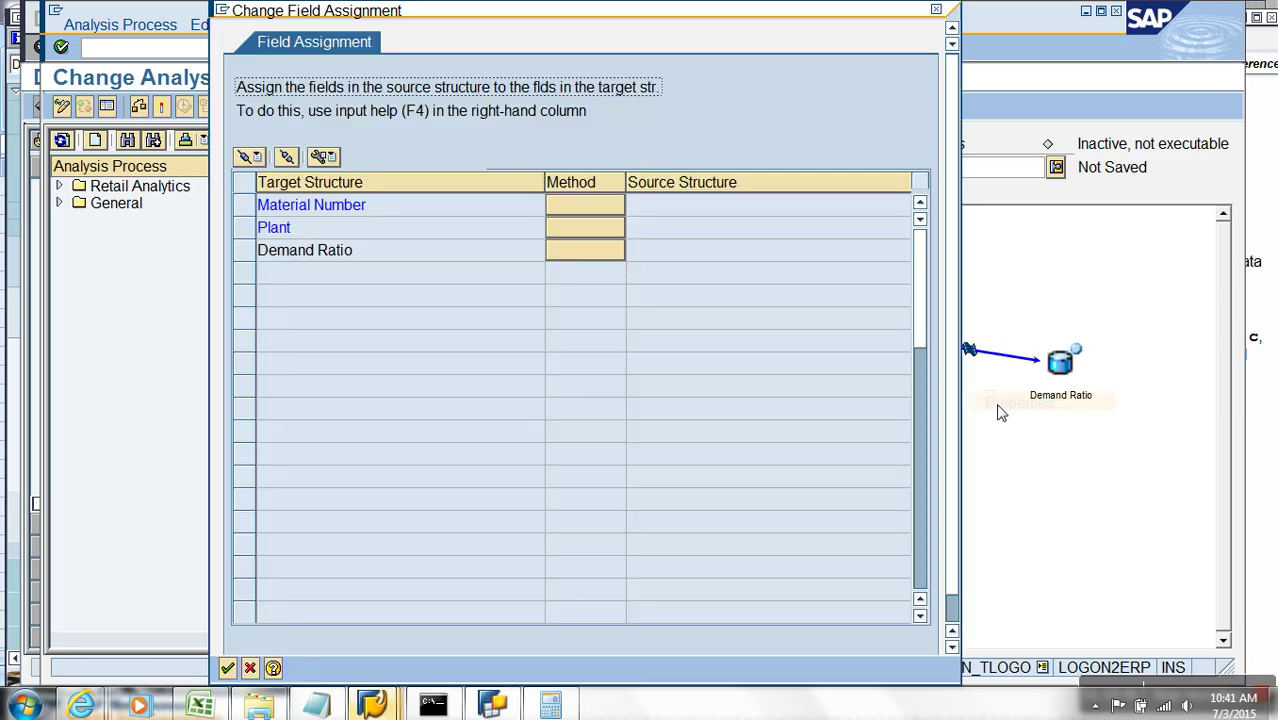
pyautogui.doubleClick(588, 213)
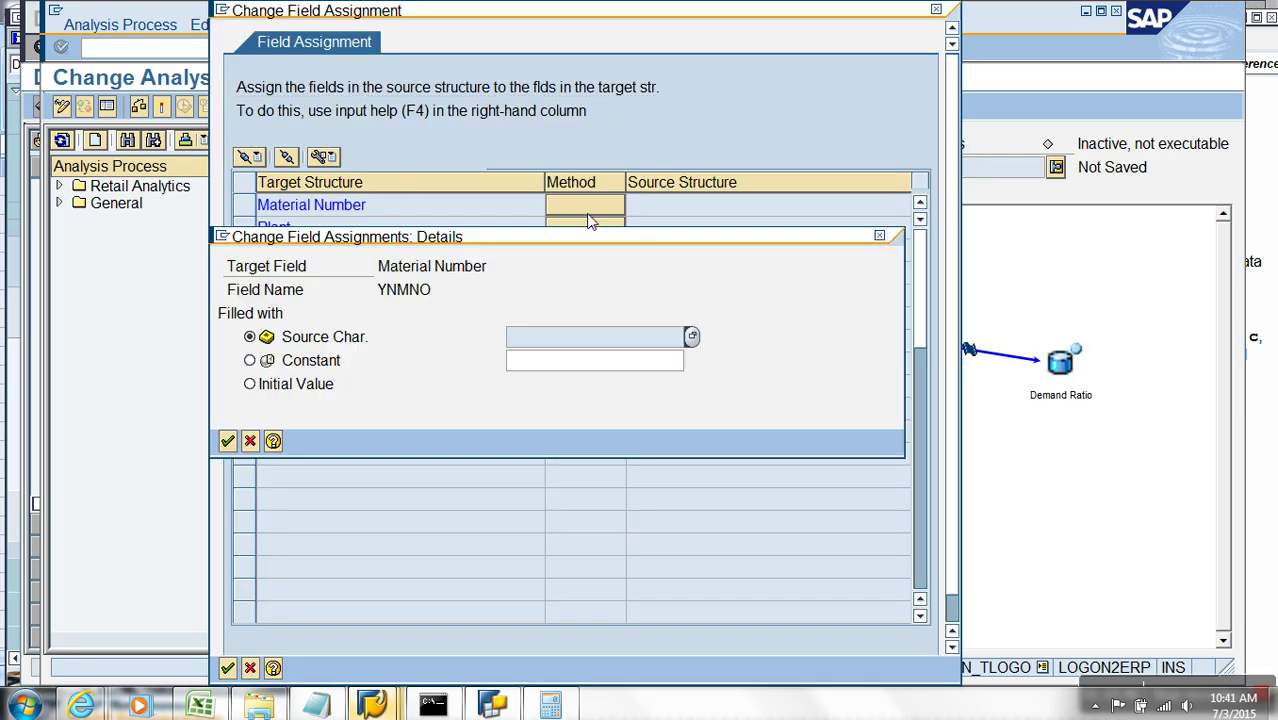
pyautogui.click(692, 338)
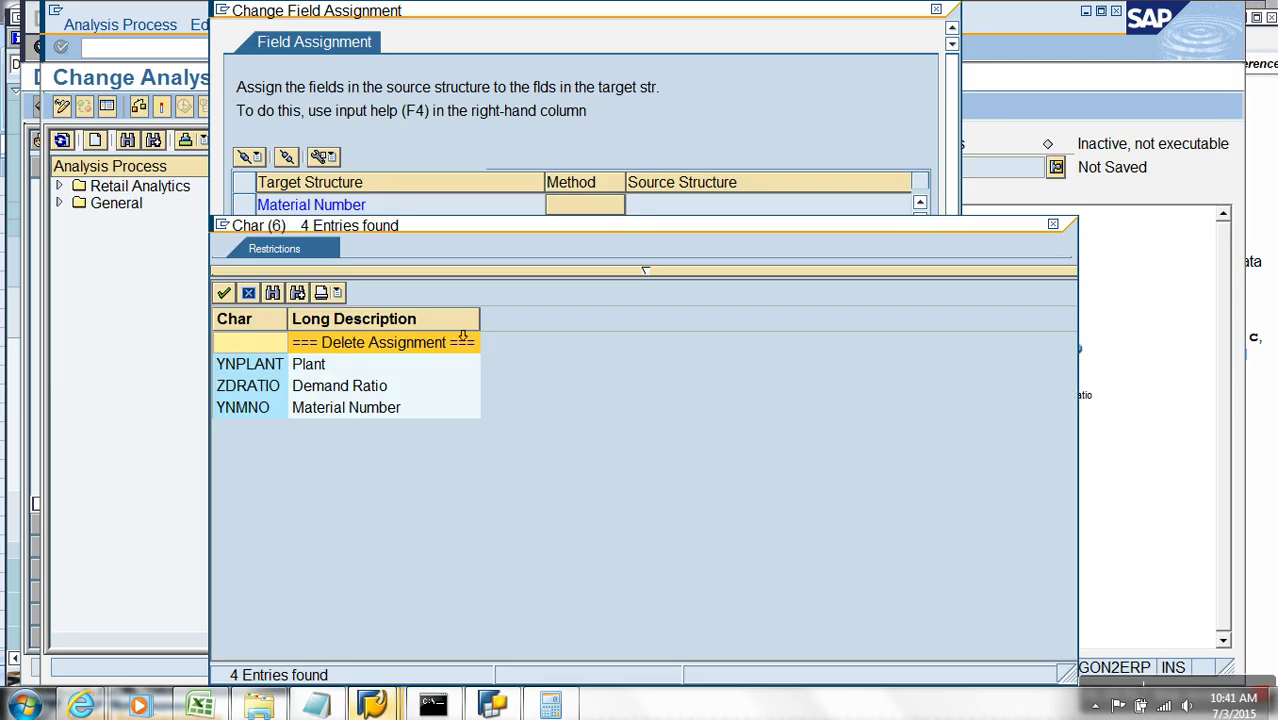
pyautogui.doubleClick(262, 408)
pyautogui.click(227, 441)
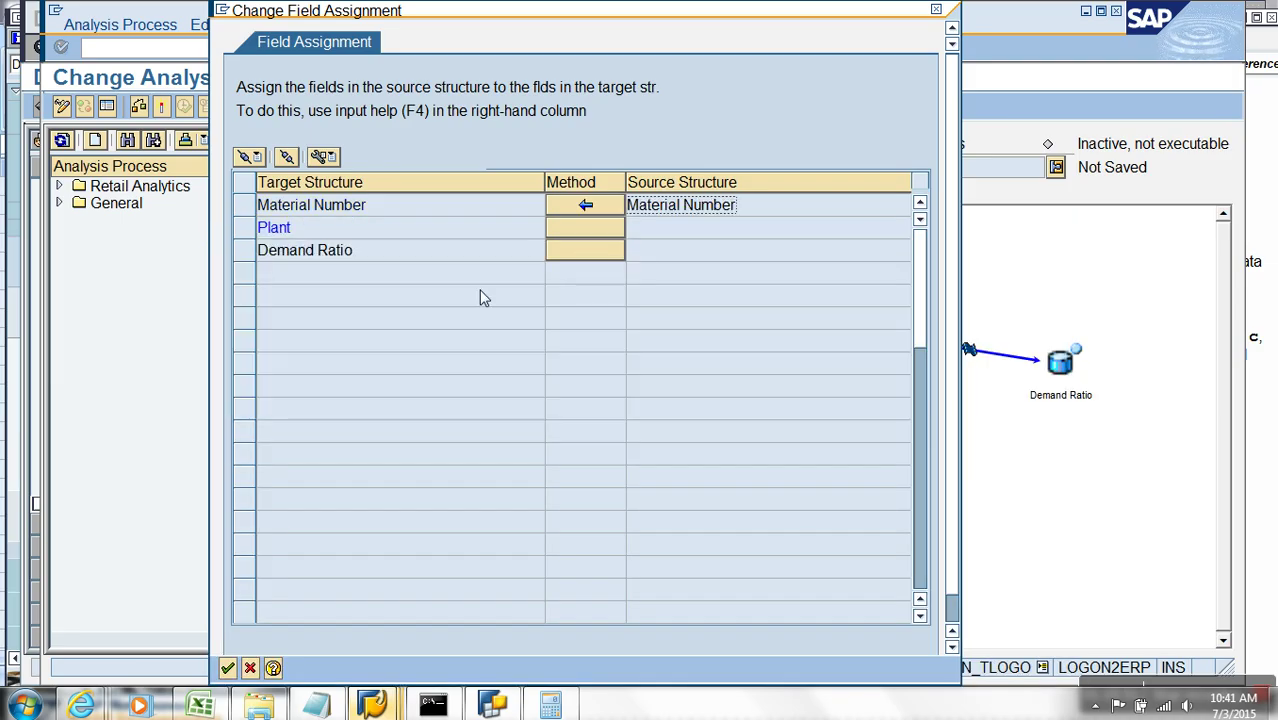
# Assign source YNPLANT to Plant and ZDRATIO to Demand Ratio, accept the field assignment and activate the analysis process
pyautogui.doubleClick(578, 230)
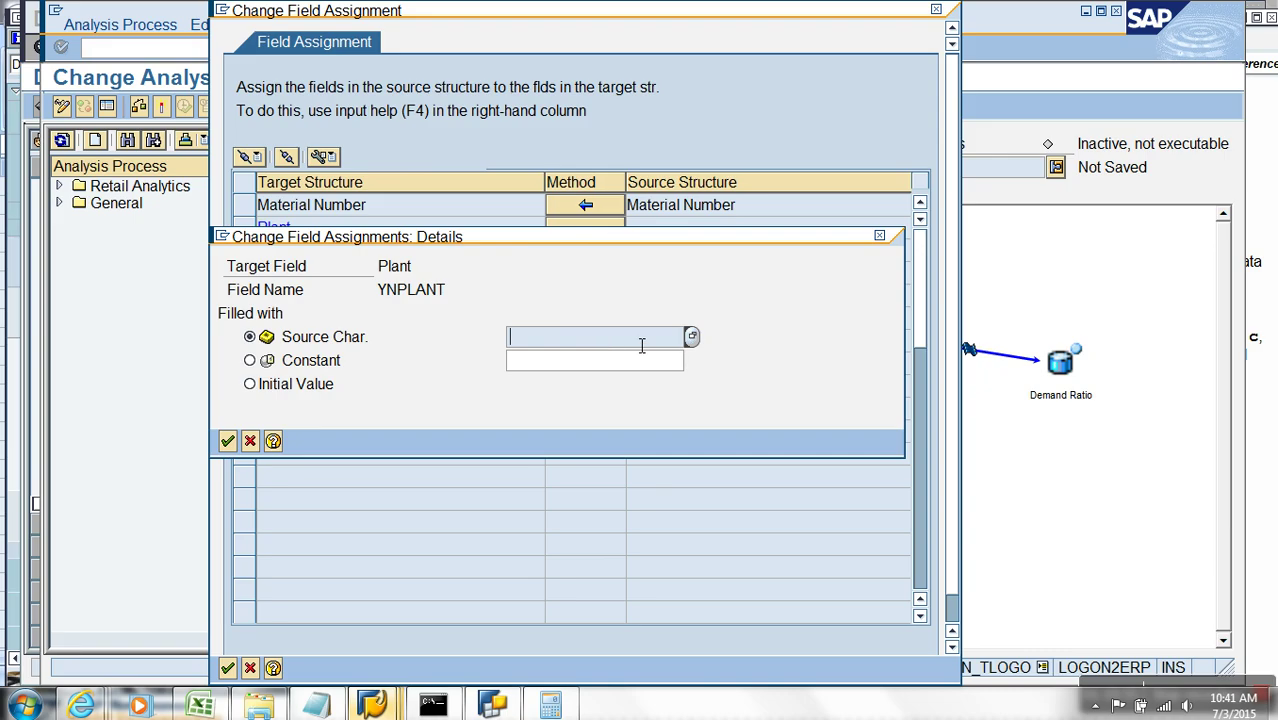
pyautogui.click(692, 338)
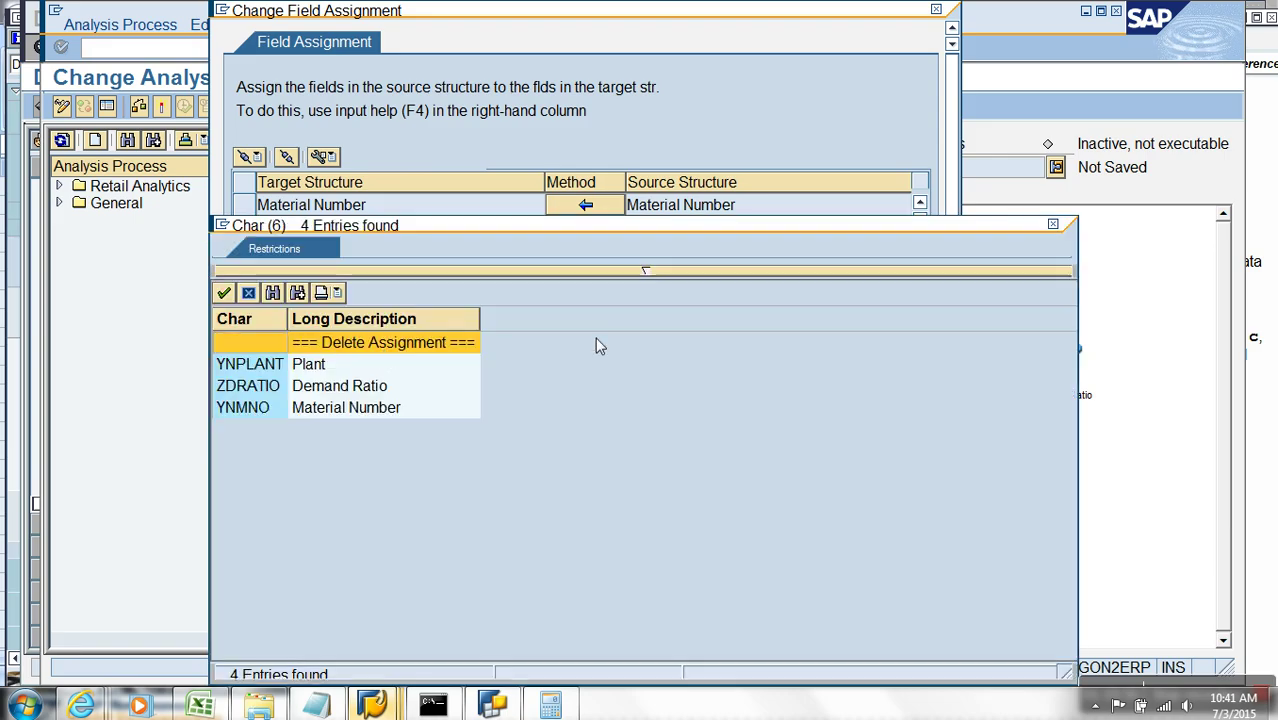
pyautogui.doubleClick(288, 364)
pyautogui.click(227, 441)
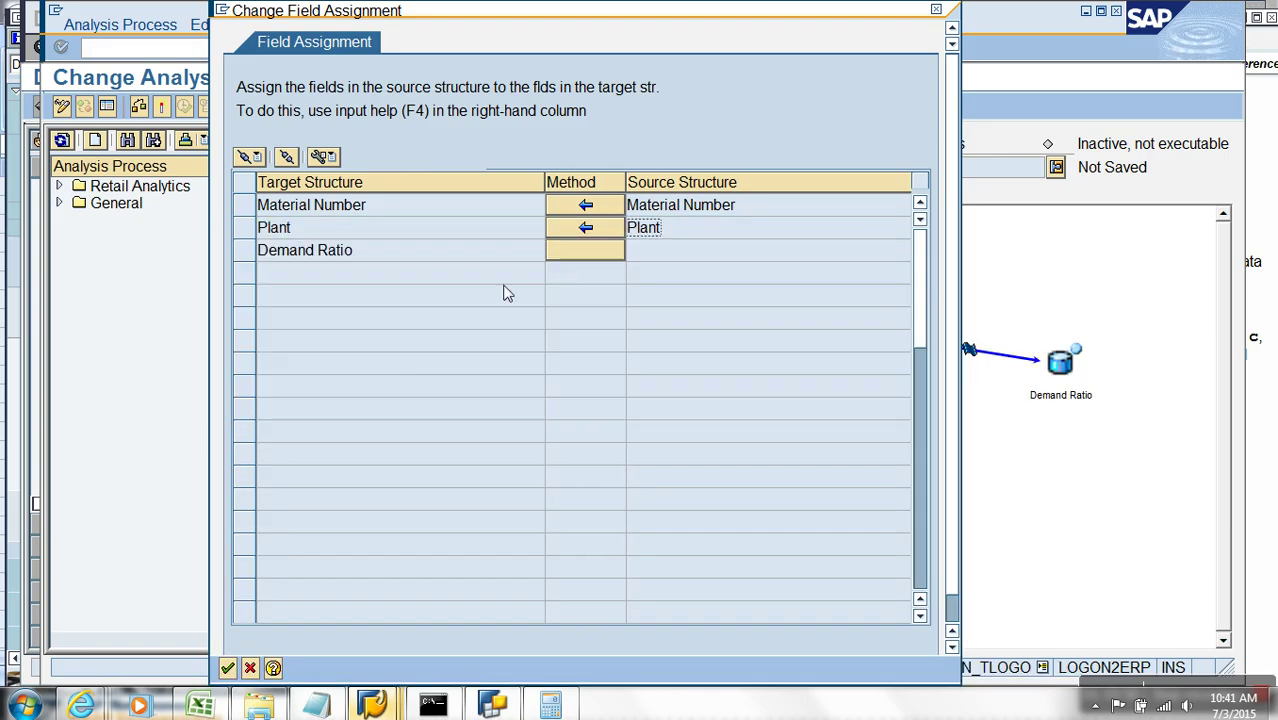
pyautogui.doubleClick(574, 252)
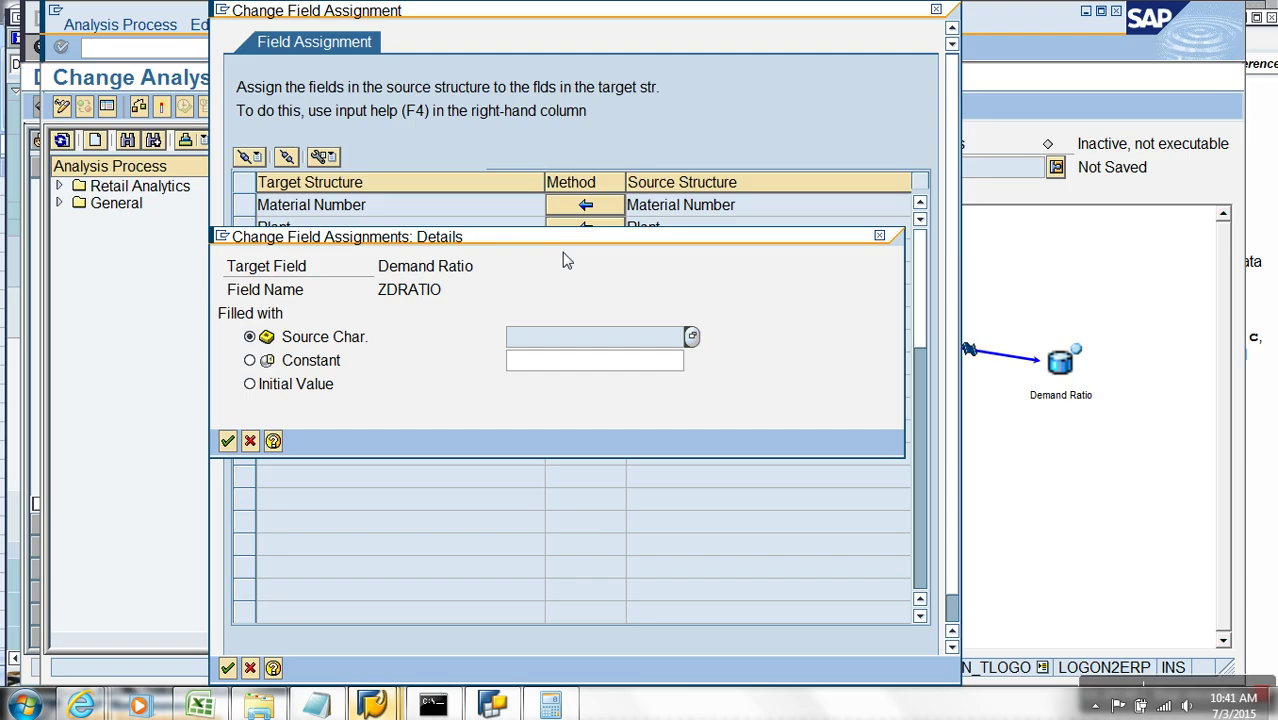
pyautogui.click(692, 338)
pyautogui.doubleClick(260, 386)
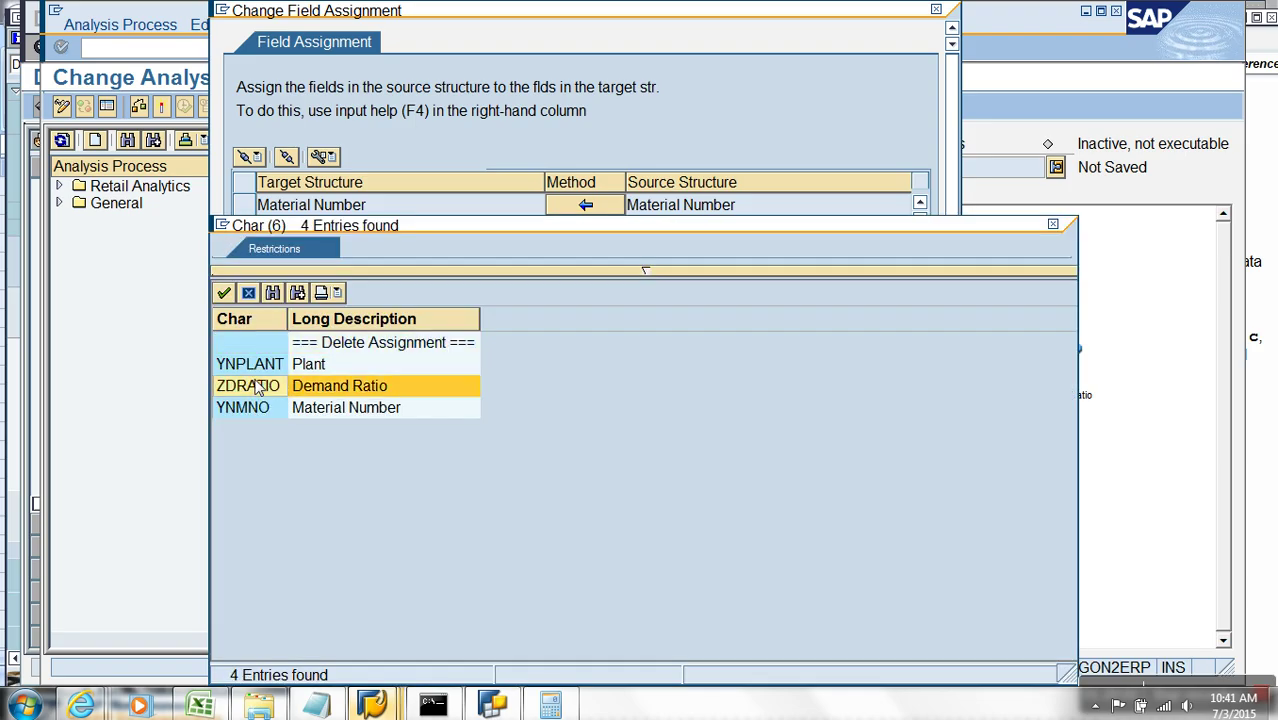
pyautogui.click(227, 441)
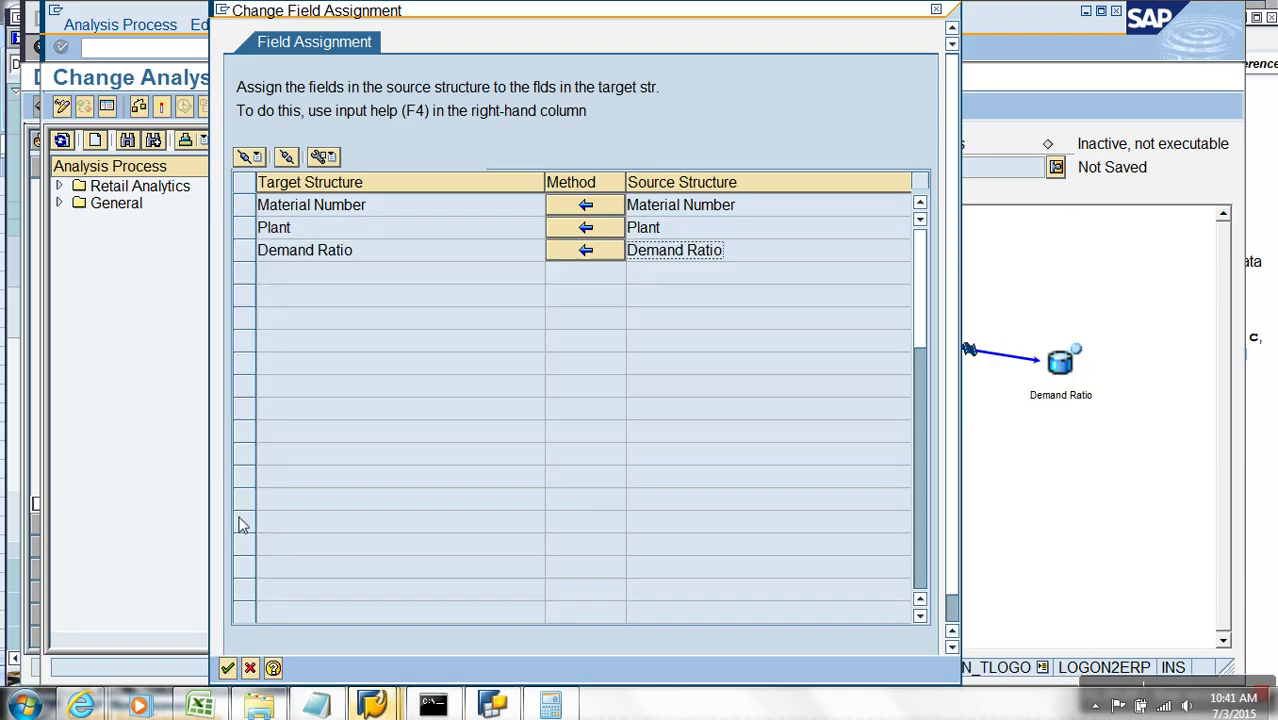
pyautogui.click(227, 667)
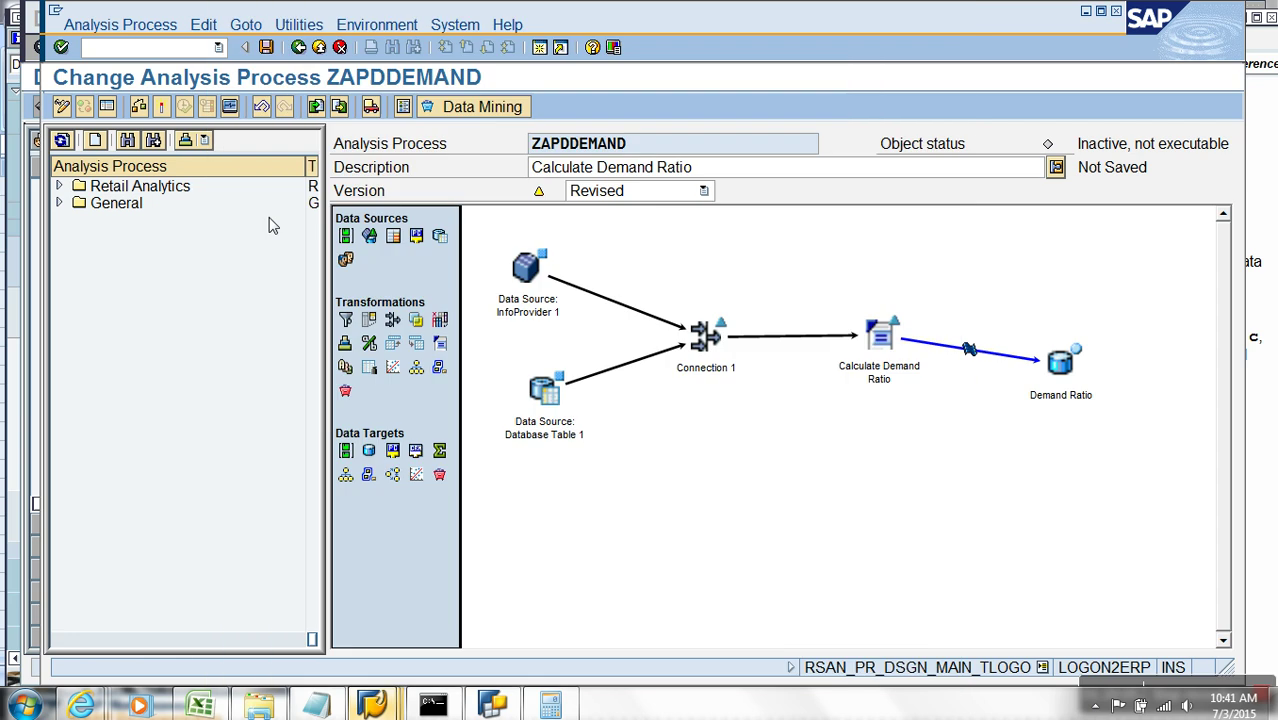
pyautogui.click(161, 106)
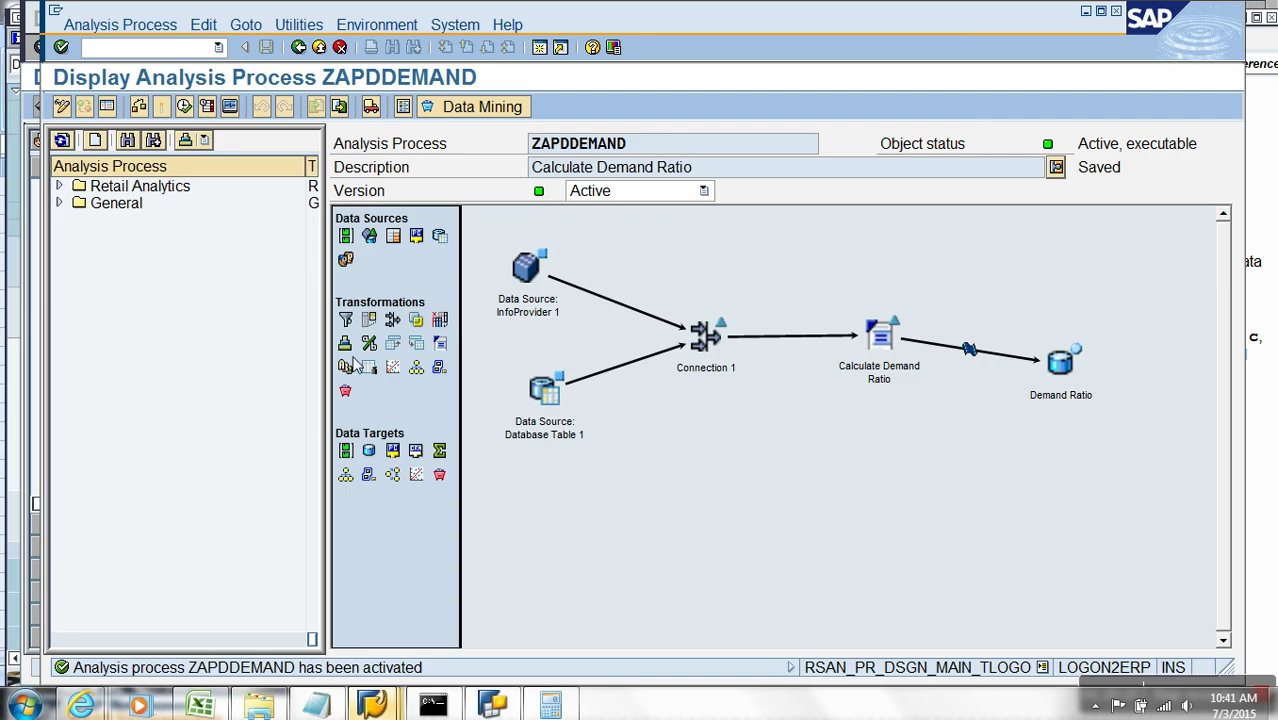
# Reopen the Calculate Demand Ratio routine in change mode and insert a BREAK-POINT. statement before LOOP AT it_source INTO ls_source
pyautogui.click(62, 106)
pyautogui.rightClick(864, 342)
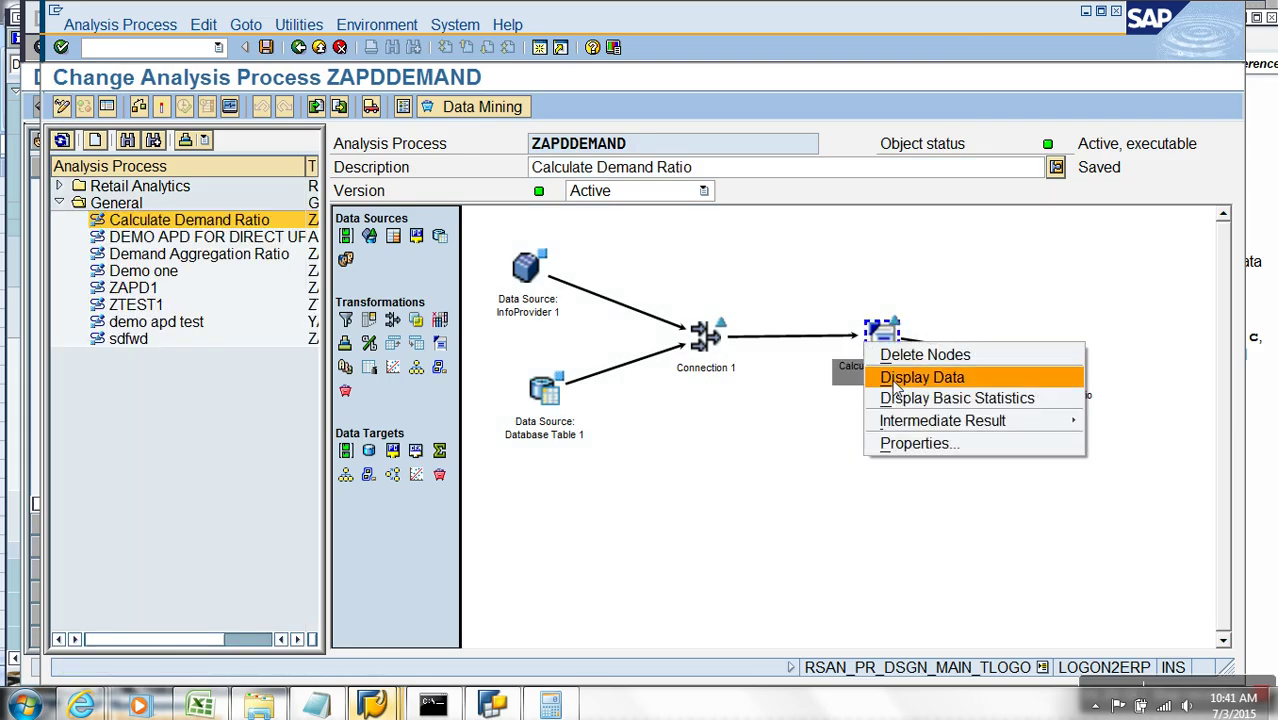
pyautogui.click(932, 444)
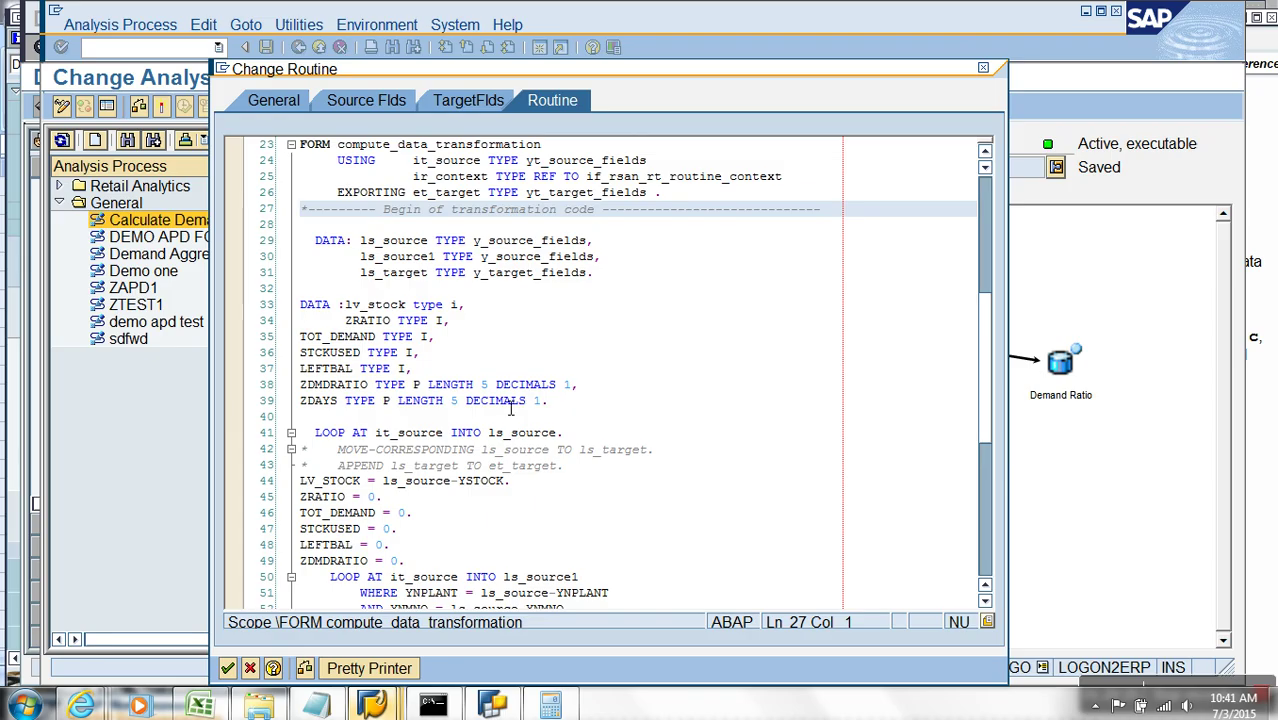
pyautogui.click(468, 421)
pyautogui.press('Return')
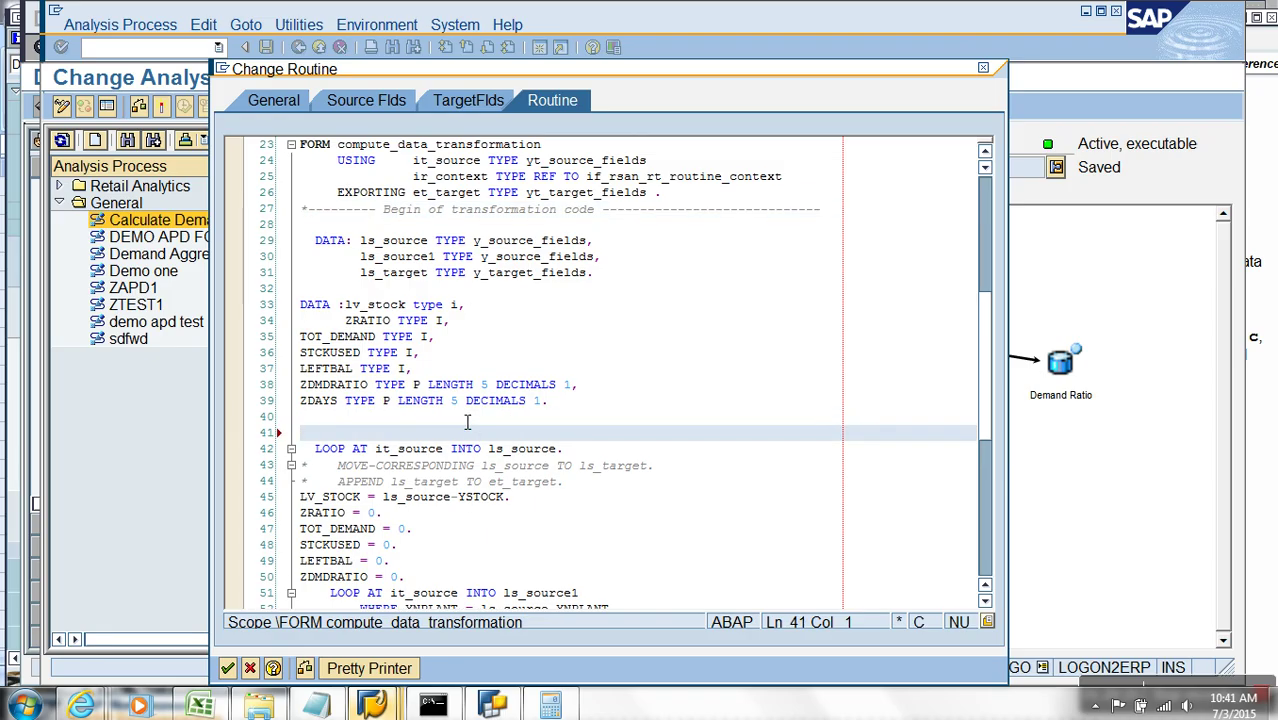
pyautogui.write('BREAK')
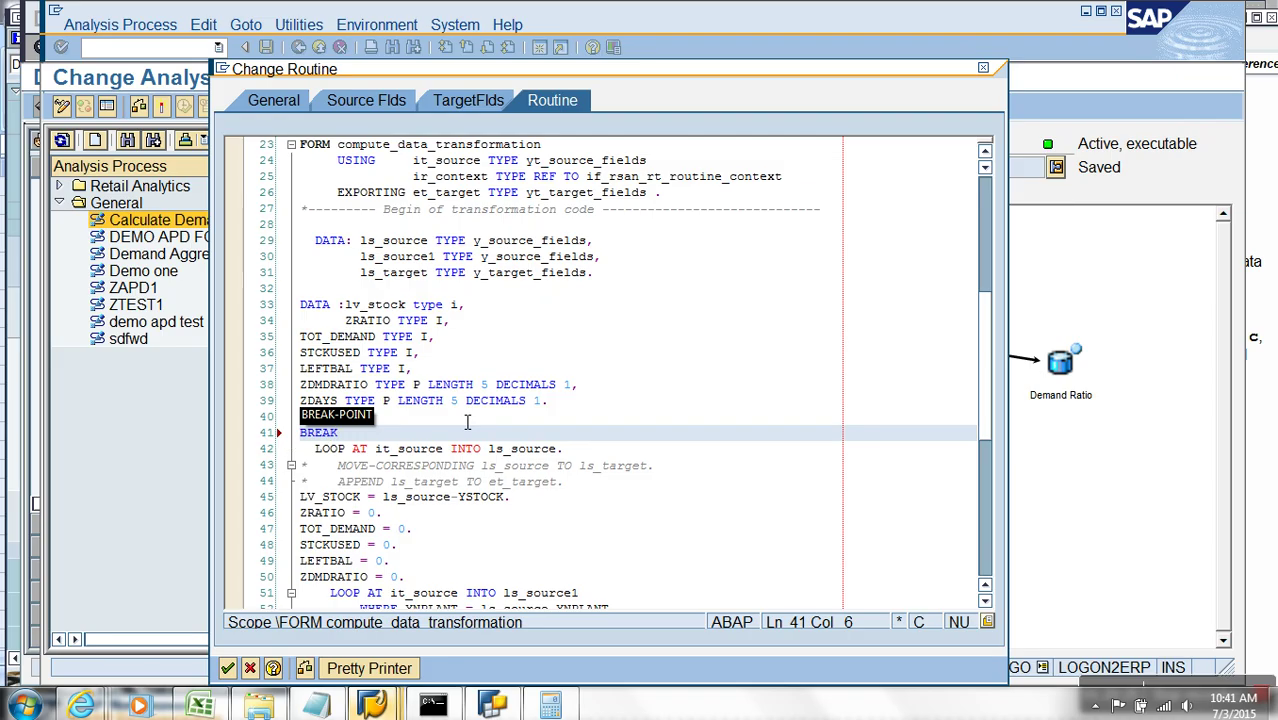
pyautogui.press('Tab')
pyautogui.write('.')
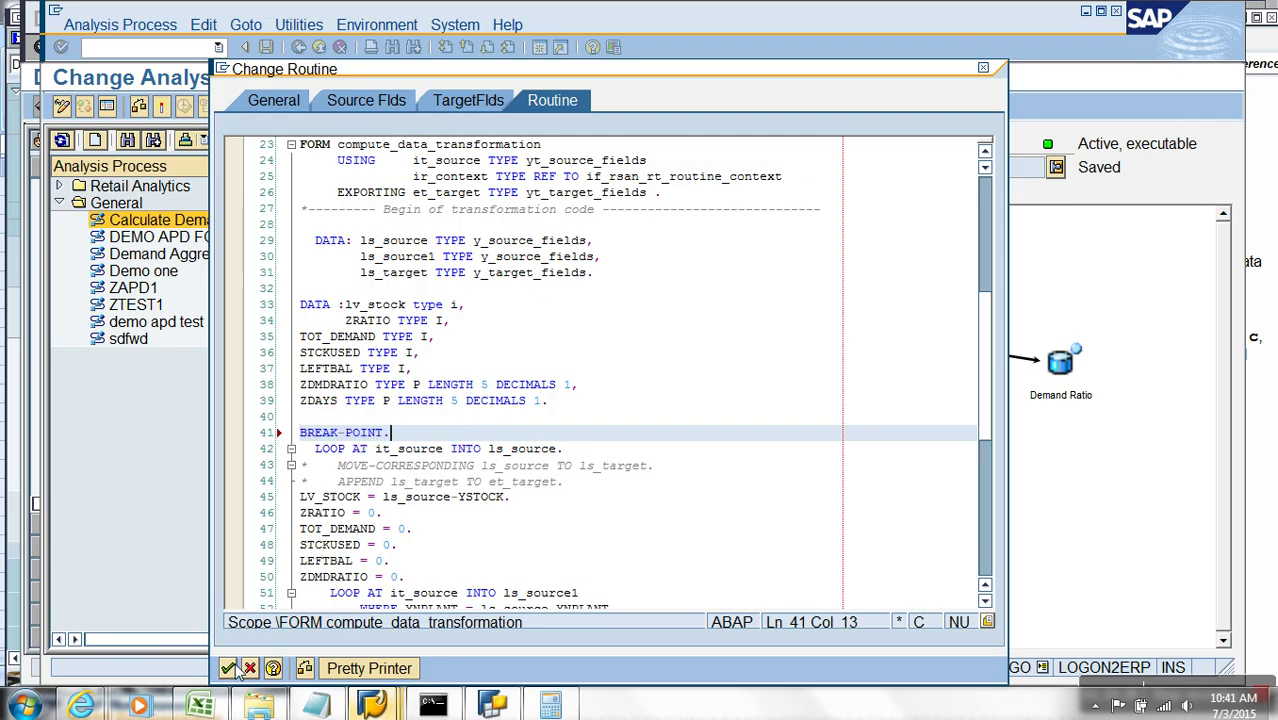
pyautogui.click(228, 668)
# Activate analysis process ZAPDDEMAND and execute it to enter the ABAP Debugger at the routine's breakpoint
pyautogui.hotkey('ctrl', 'F3')
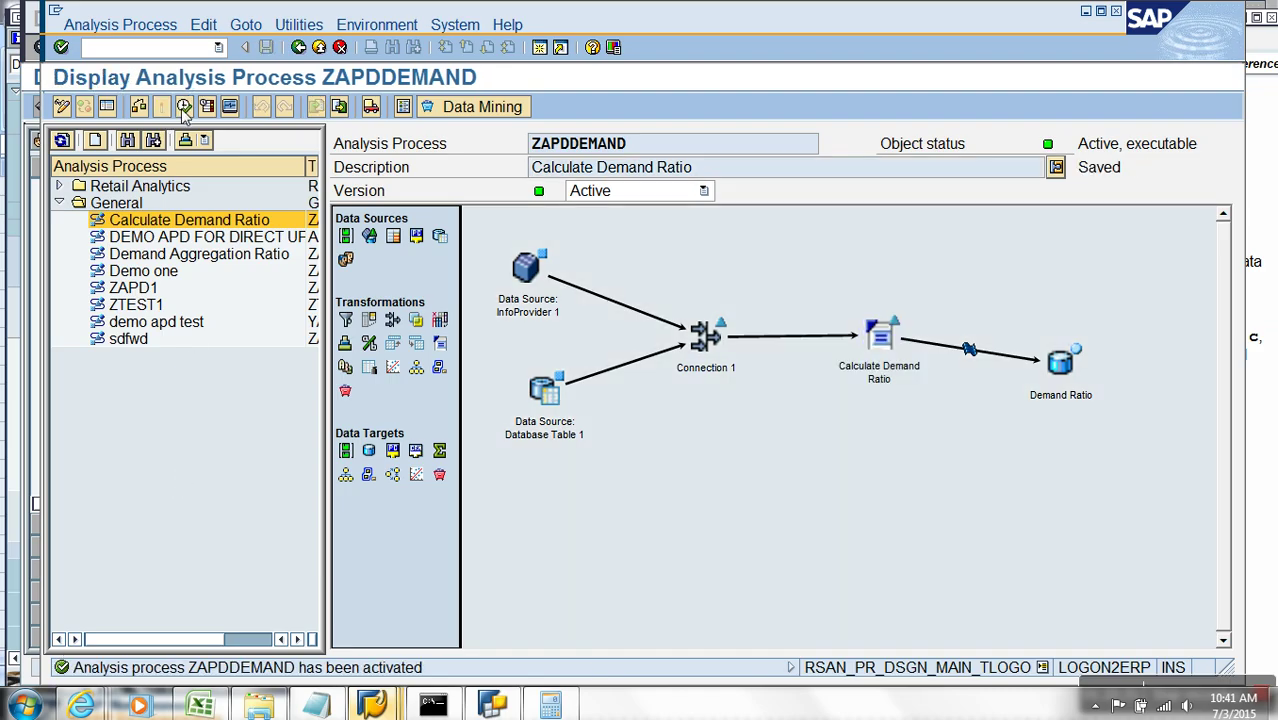
pyautogui.click(184, 108)
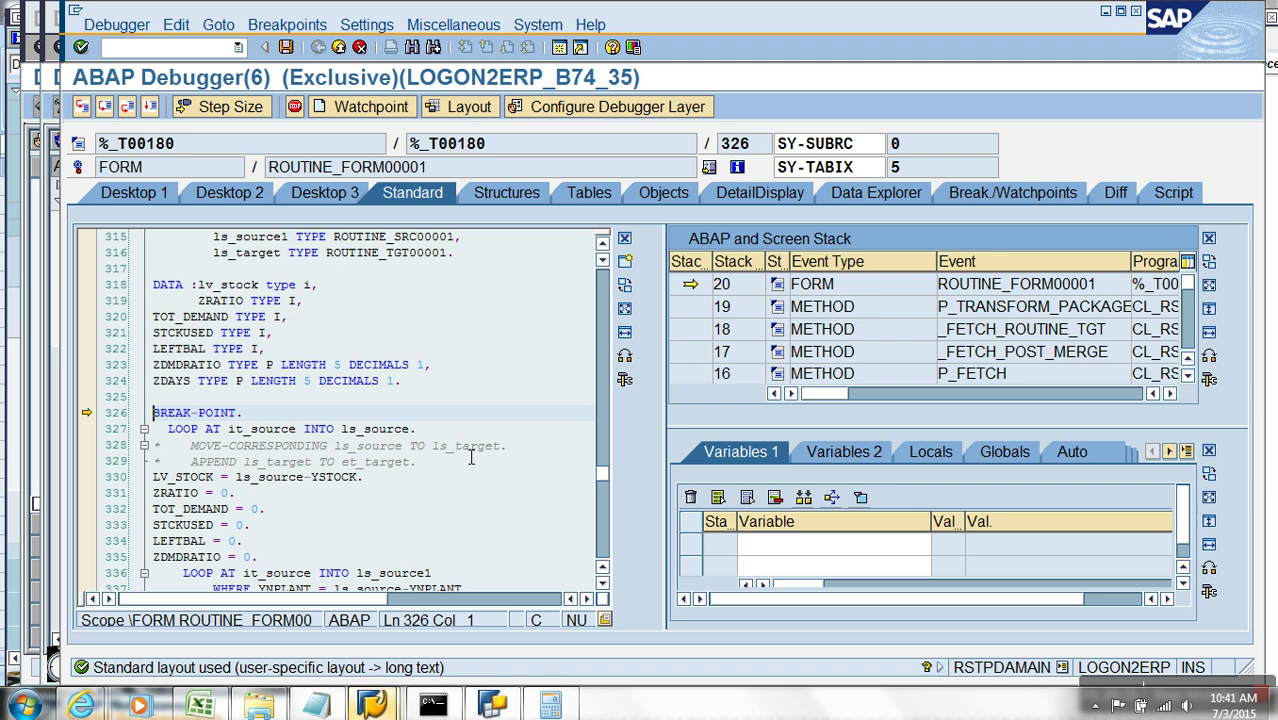
# Display the contents of internal table IT_SOURCE, and arrange the routine's source code and Variables 1 side by side without the call stack
pyautogui.doubleClick(548, 11)
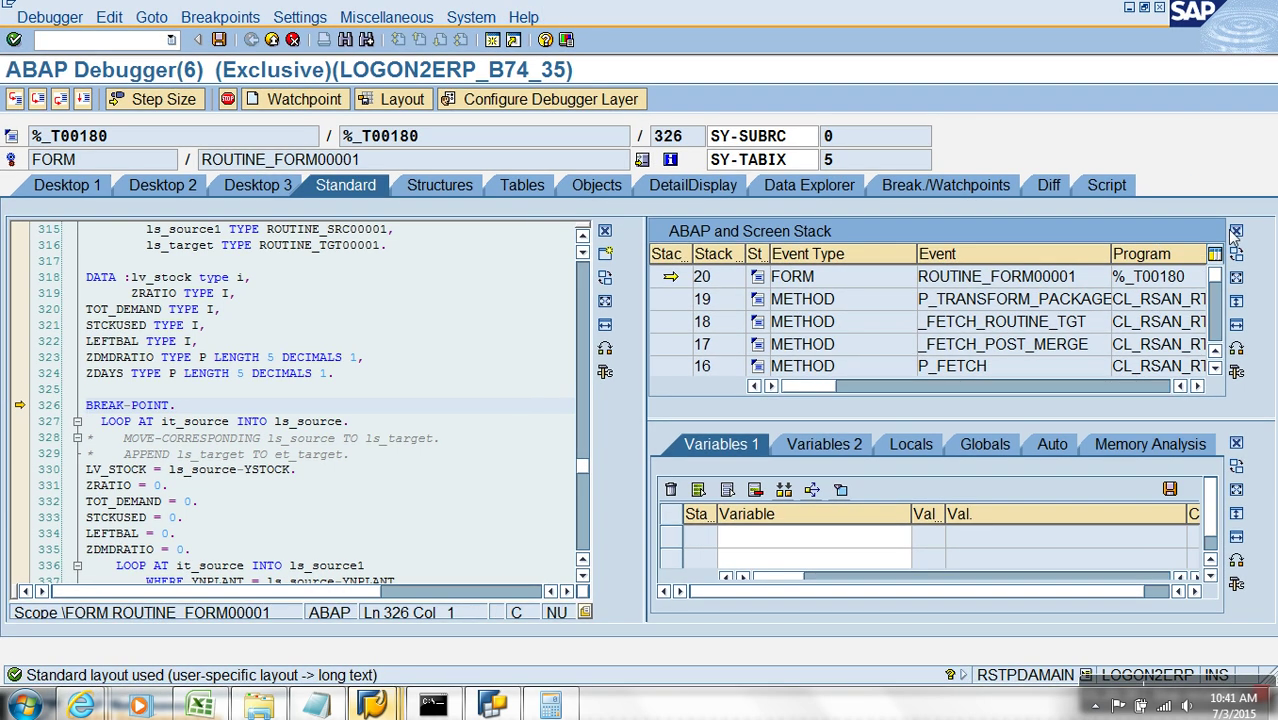
pyautogui.click(1236, 230)
pyautogui.doubleClick(199, 423)
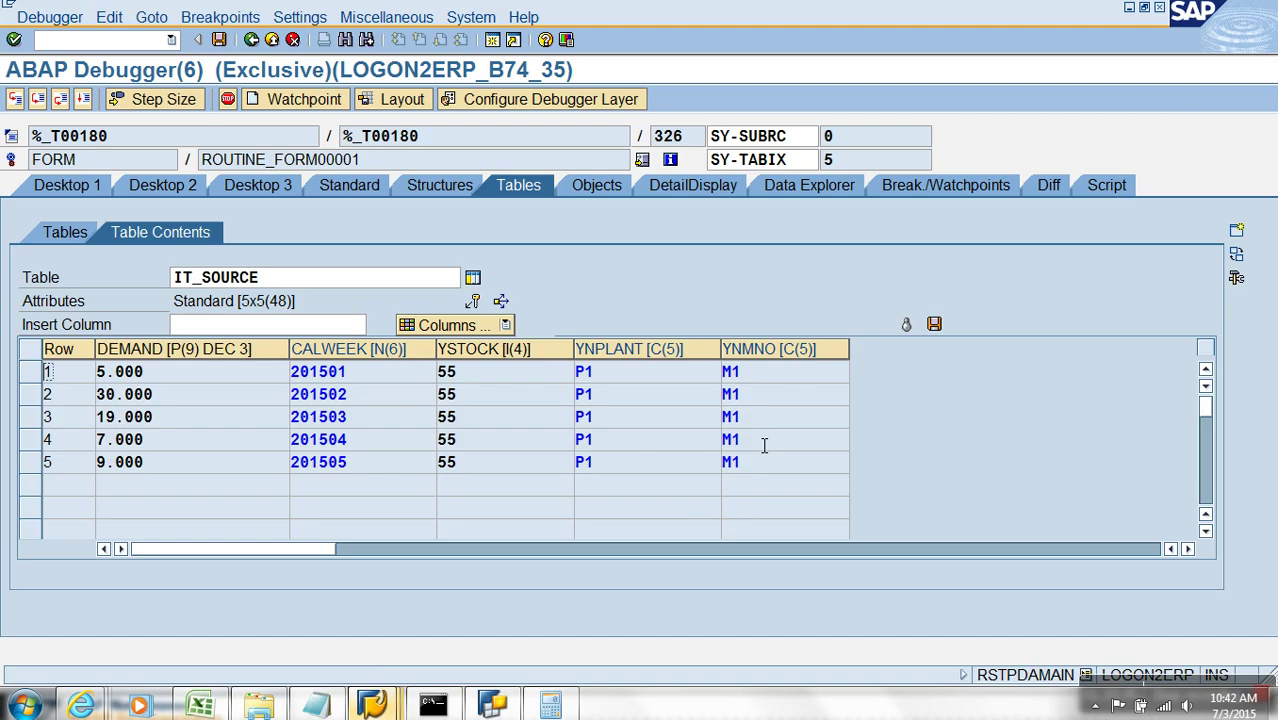
pyautogui.click(70, 188)
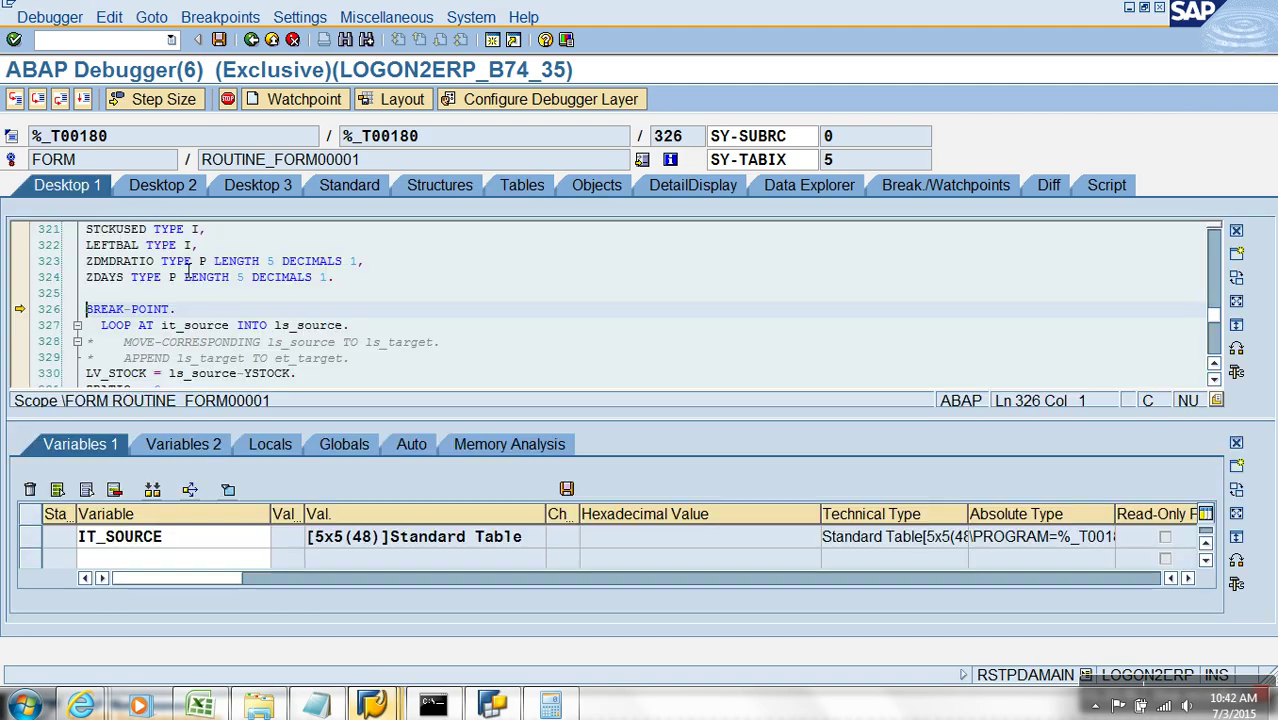
pyautogui.click(1236, 537)
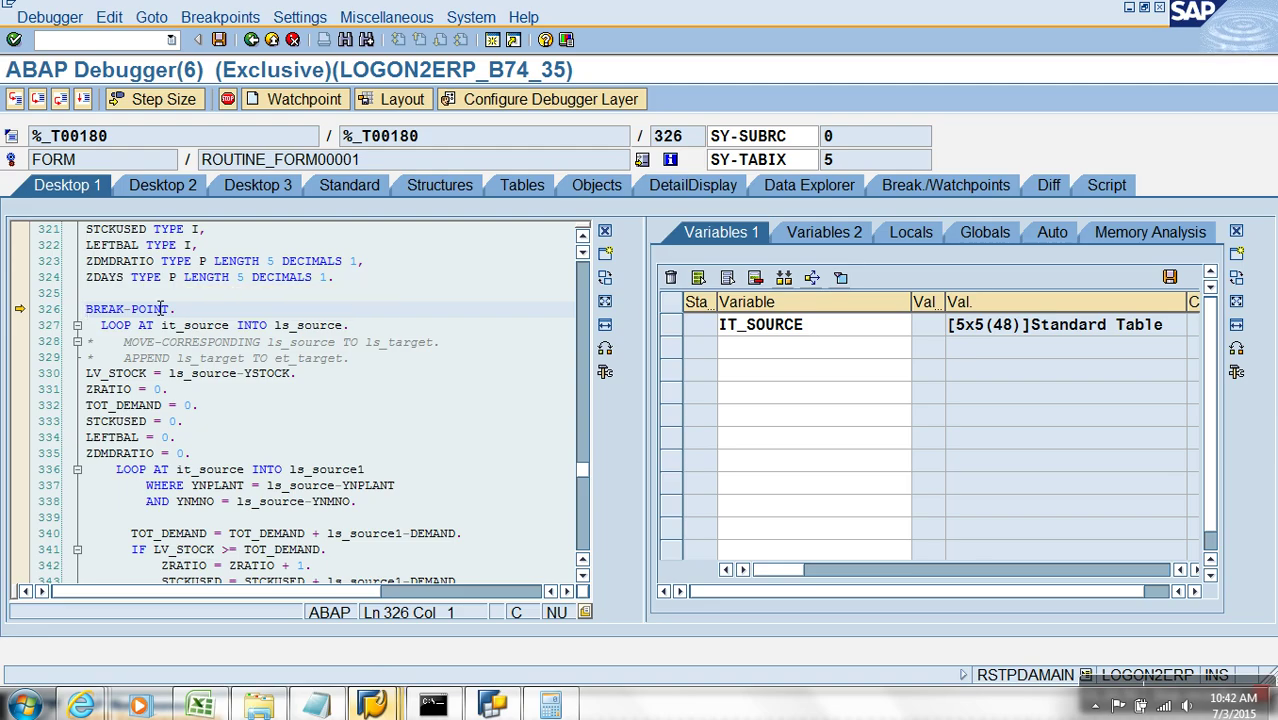
# Single-step into the outer loop, add LV_STOCK to the watched variables and execute its assignment from ls_source-YSTOCK
pyautogui.click(14, 100)
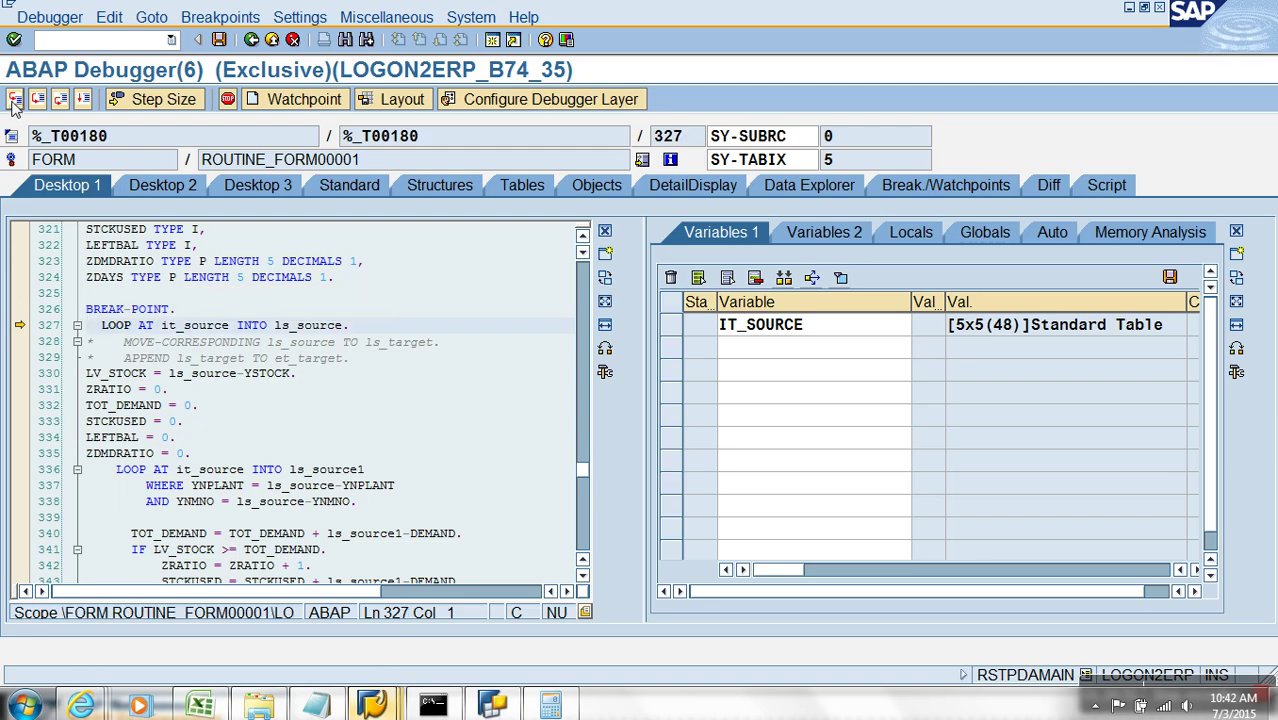
pyautogui.click(14, 100)
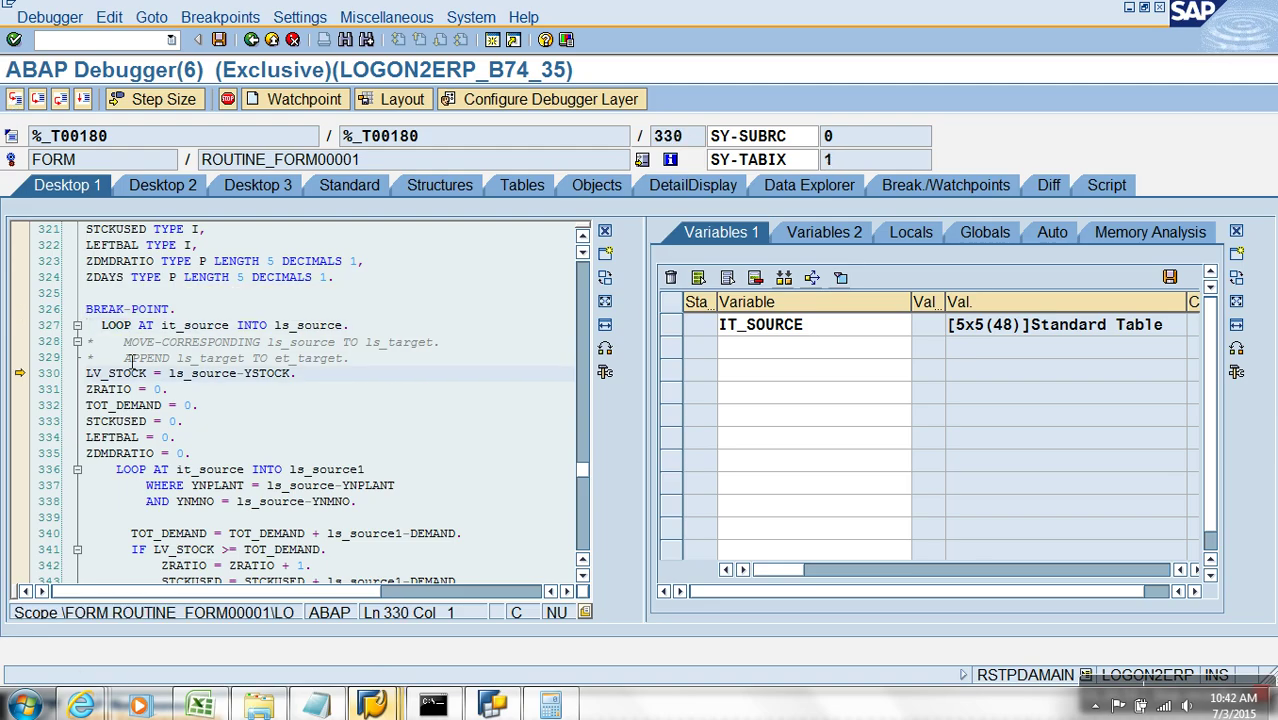
pyautogui.doubleClick(116, 375)
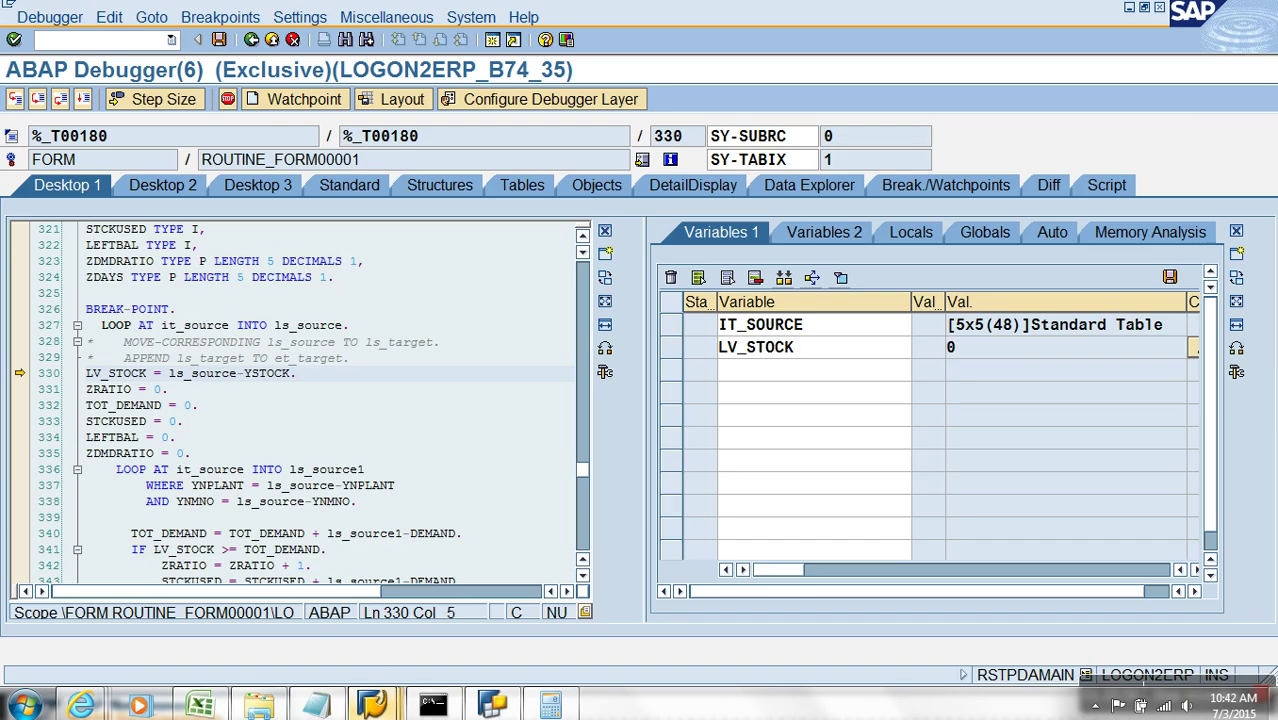
pyautogui.click(15, 100)
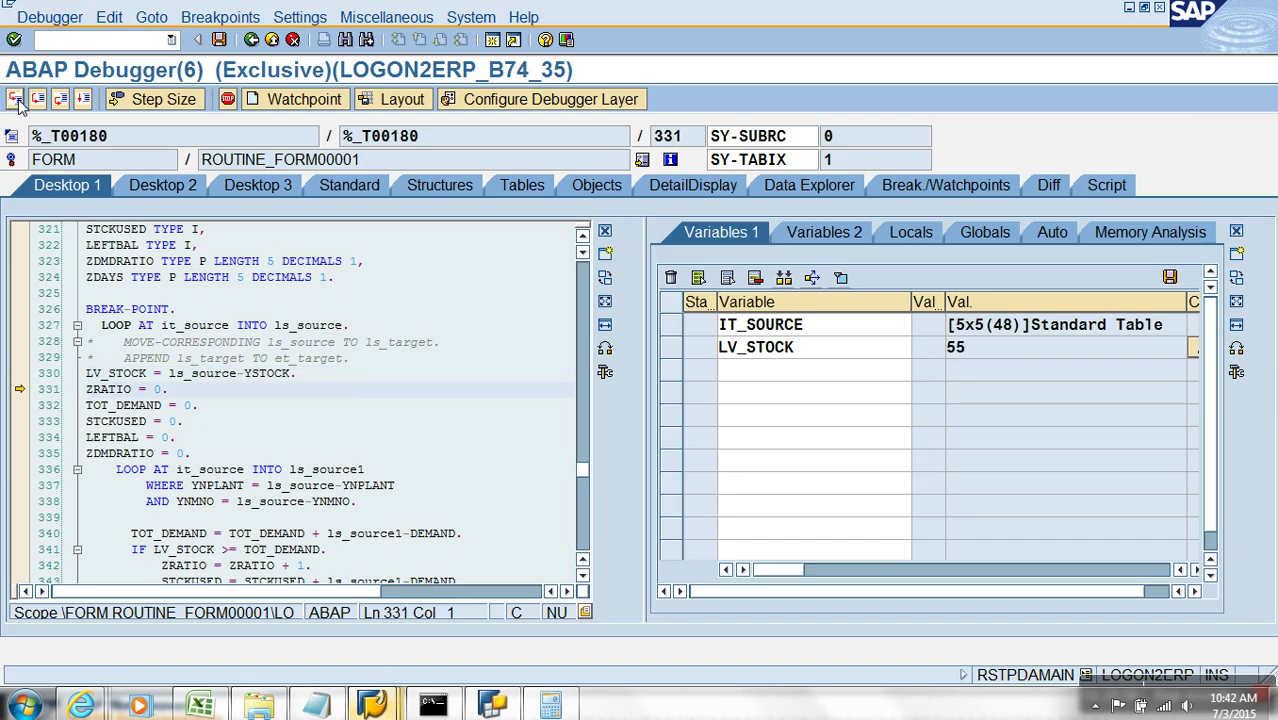
# Single-step through the zero initializations from ZRATIO to ZDMDRATIO and enter the inner loop at the TOT_DEMAND calculation on line 340
pyautogui.click(15, 100)
pyautogui.click(15, 100)
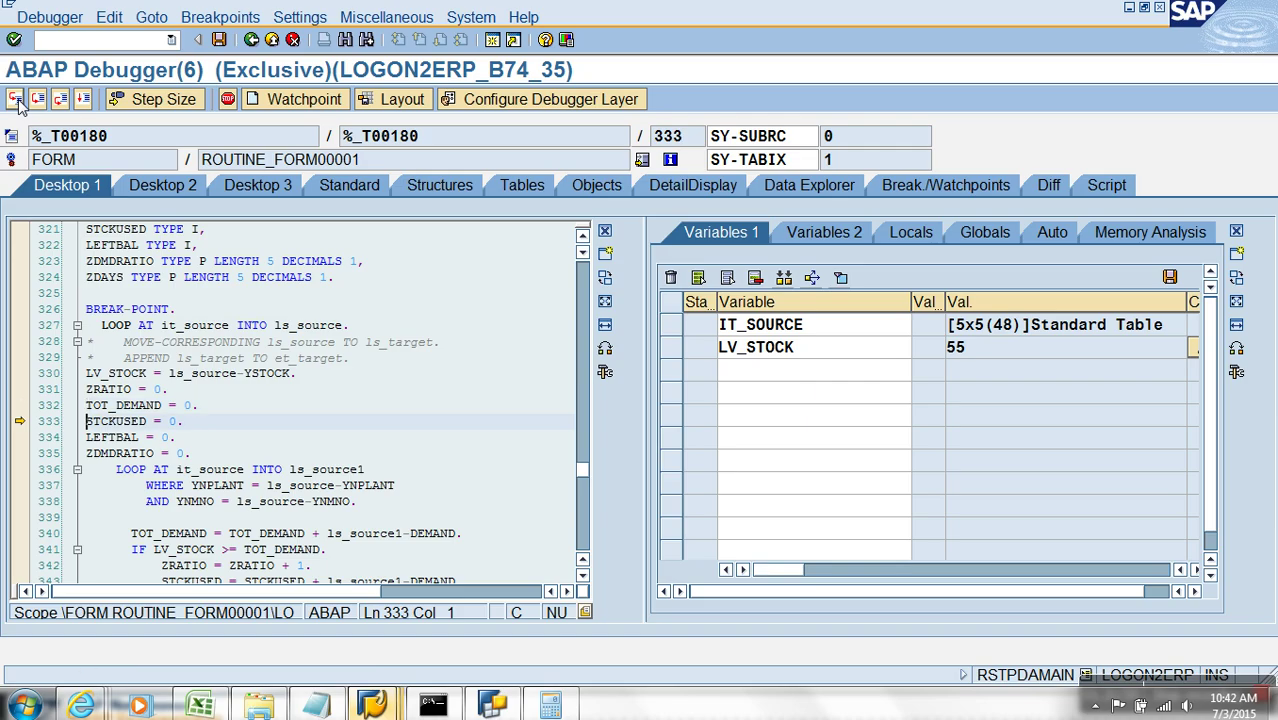
pyautogui.click(15, 100)
pyautogui.click(15, 100)
pyautogui.click(15, 100)
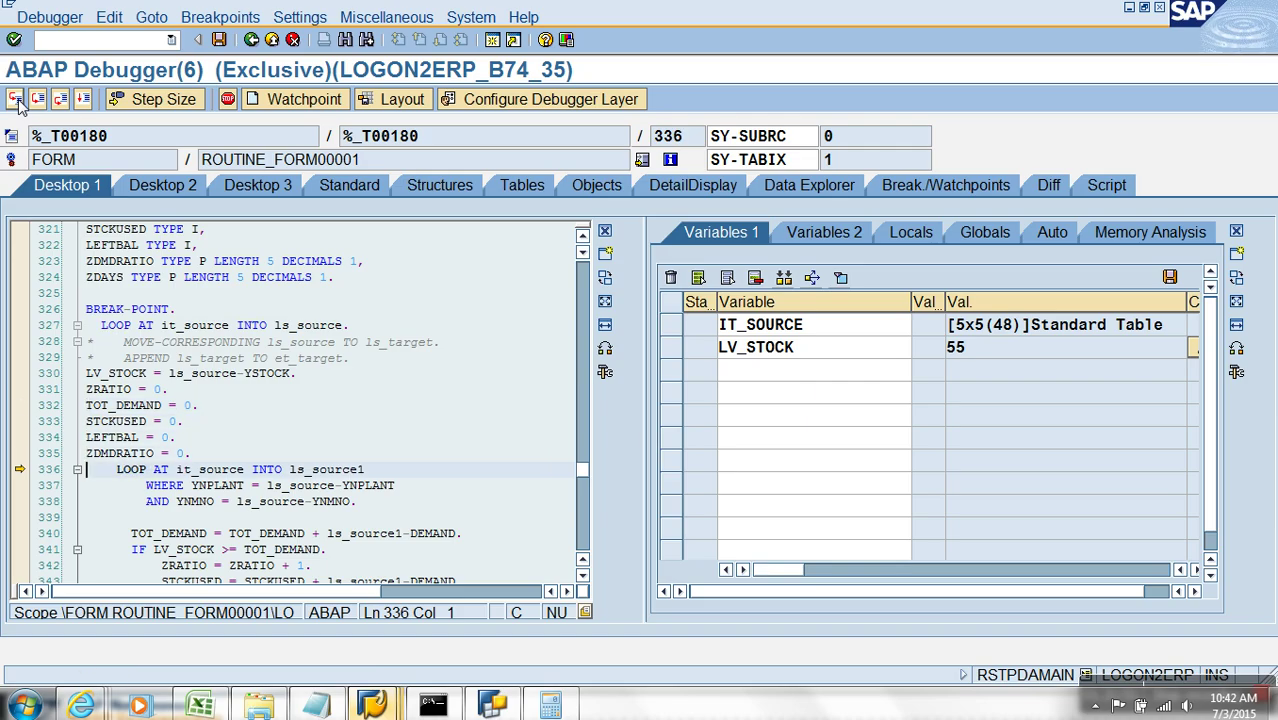
pyautogui.click(15, 100)
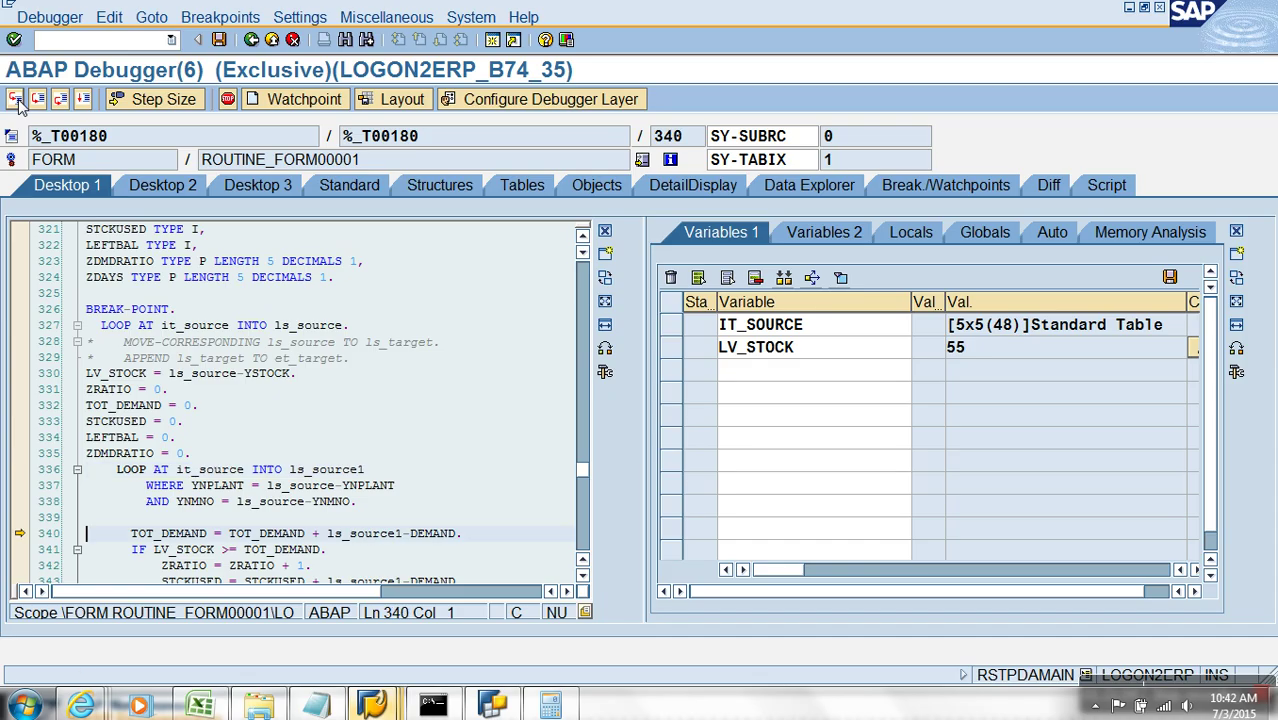
# Add TOT_DEMAND and LS_SOURCE1-DEMAND to the watched variables and execute the total demand addition for the first record
pyautogui.doubleClick(273, 535)
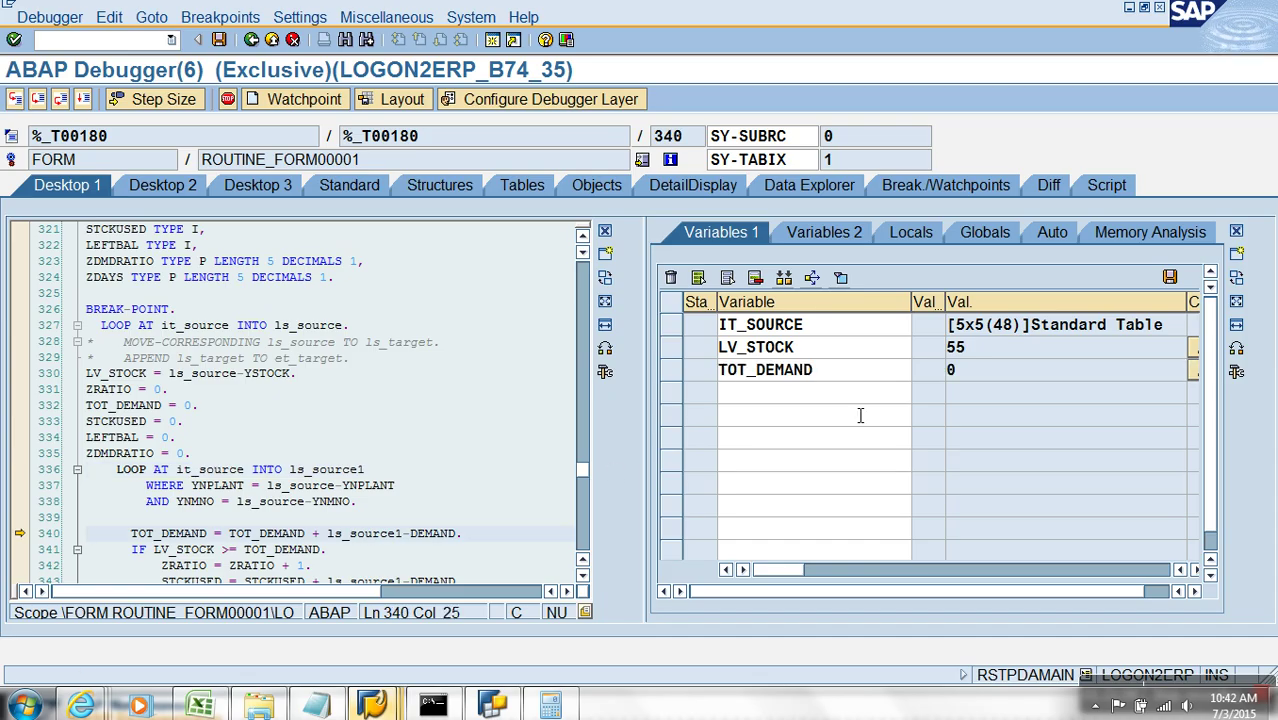
pyautogui.doubleClick(410, 535)
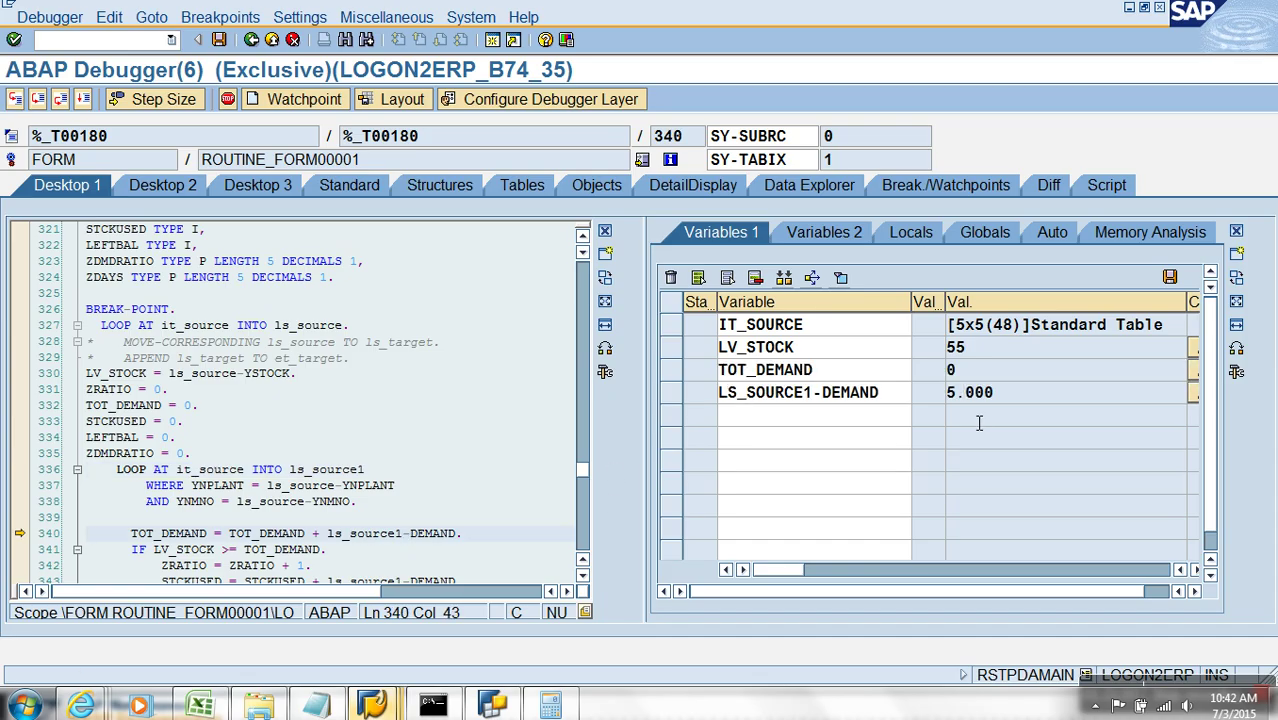
pyautogui.click(970, 392)
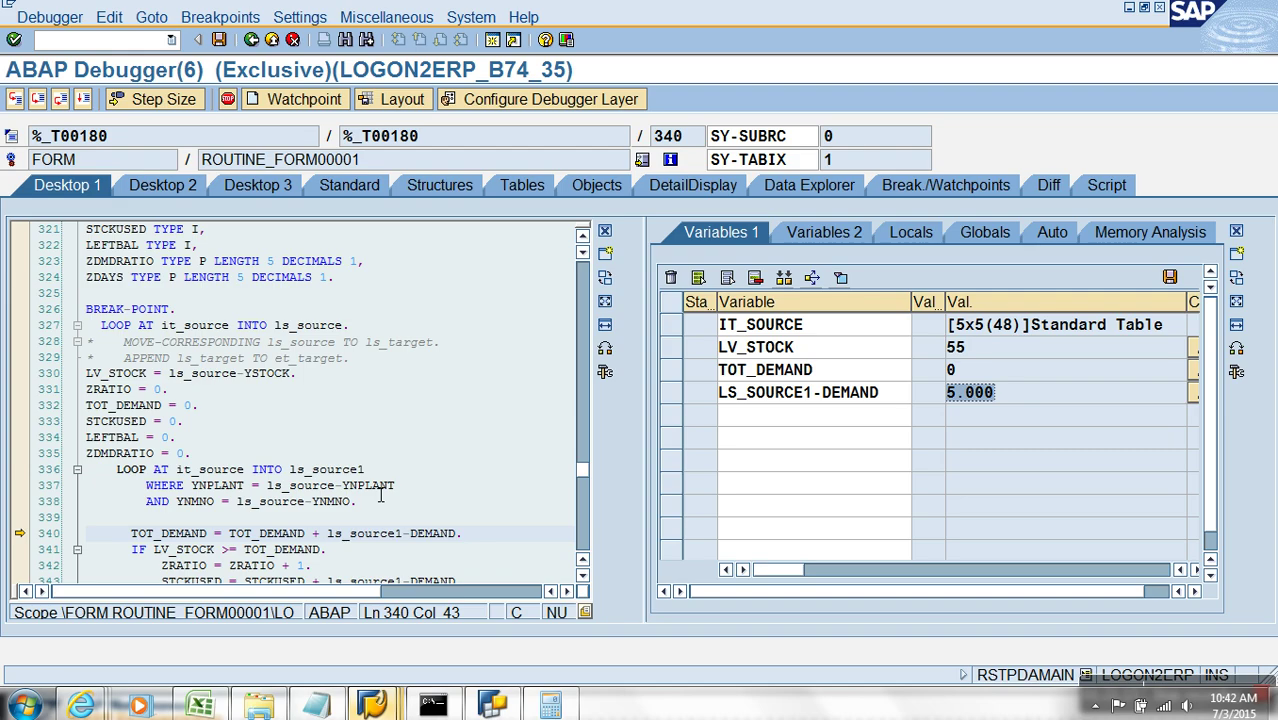
pyautogui.click(16, 100)
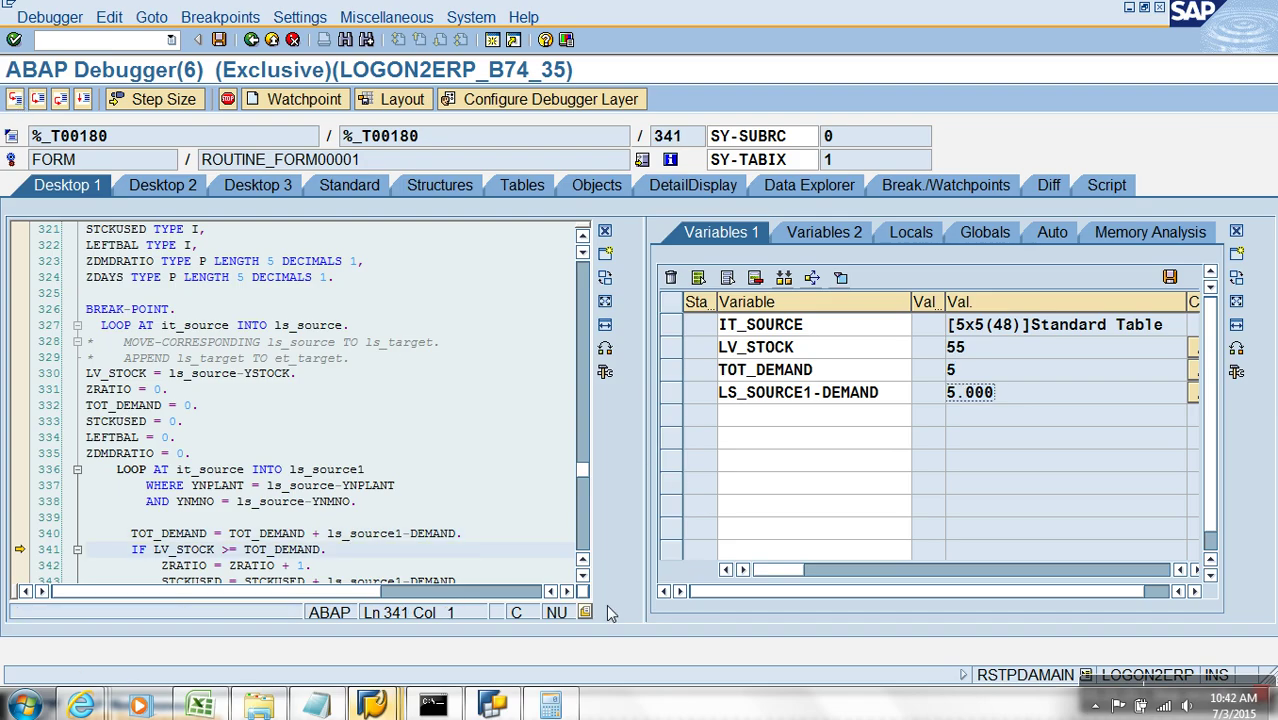
# Check the TOT_DEMAND value against LV_STOCK, enter the IF branch, watch ZRATIO and execute its increment
pyautogui.click(584, 578)
pyautogui.click(584, 578)
pyautogui.click(584, 578)
pyautogui.click(584, 578)
pyautogui.click(584, 578)
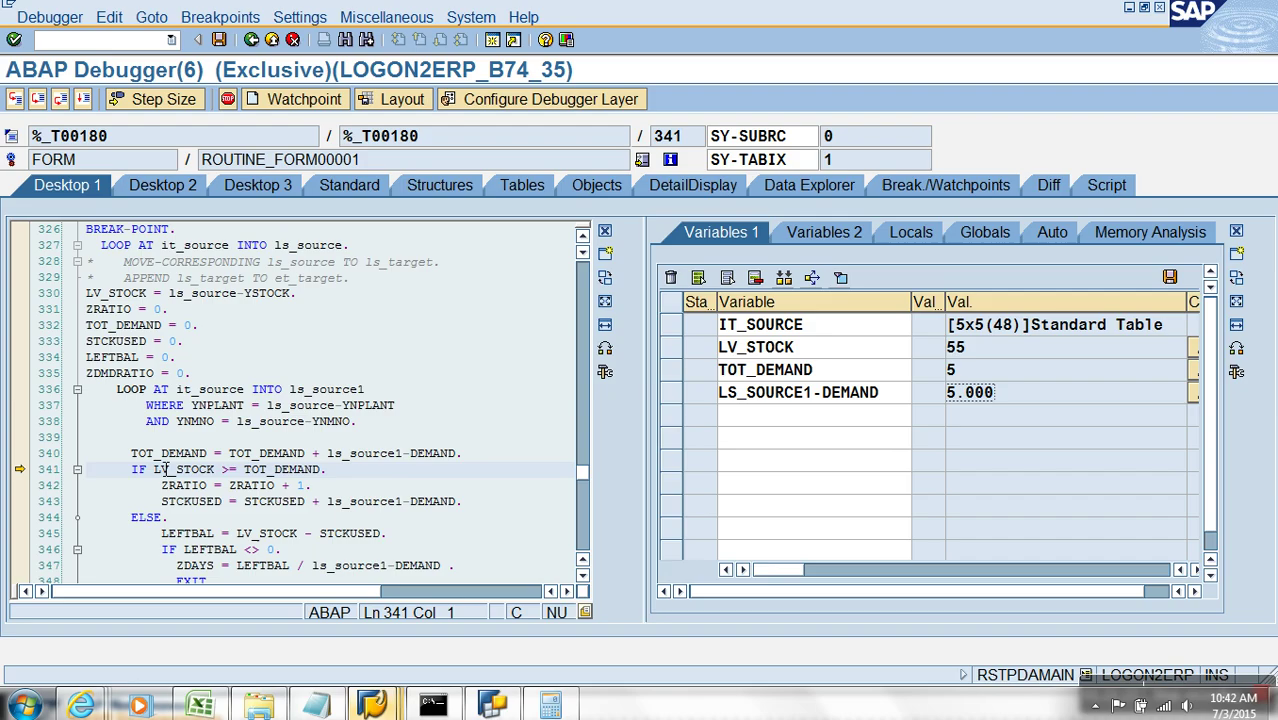
pyautogui.click(952, 370)
pyautogui.press('Up')
pyautogui.press('Down')
pyautogui.click(15, 99)
pyautogui.doubleClick(184, 485)
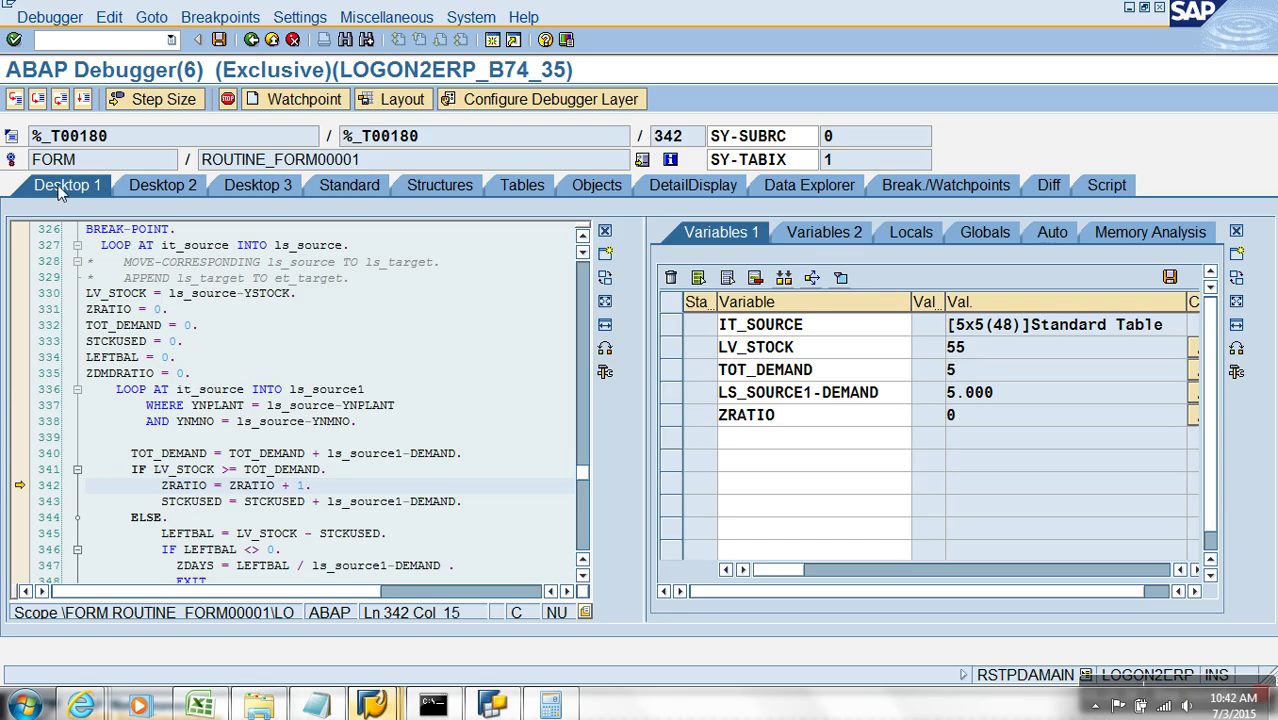
pyautogui.click(15, 99)
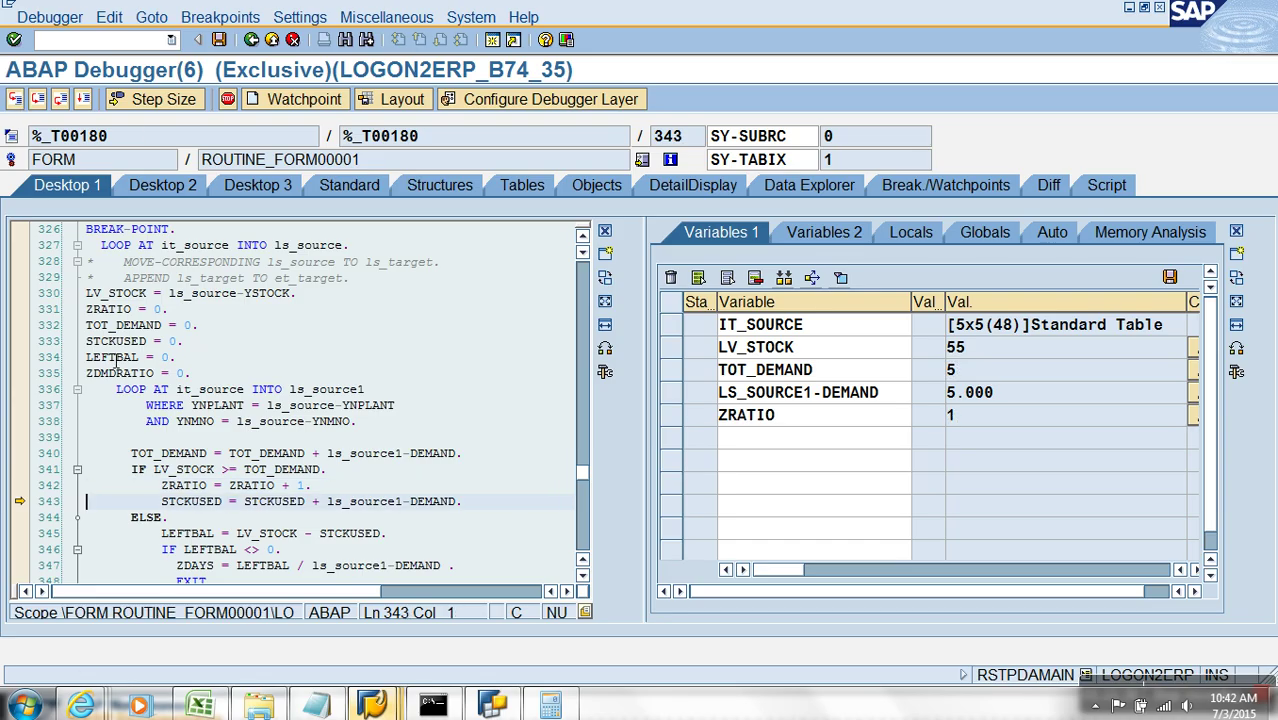
# Watch STCKUSED, execute its addition, and step on to the TOT_DEMAND calculation for the inner loop's second record
pyautogui.doubleClick(214, 506)
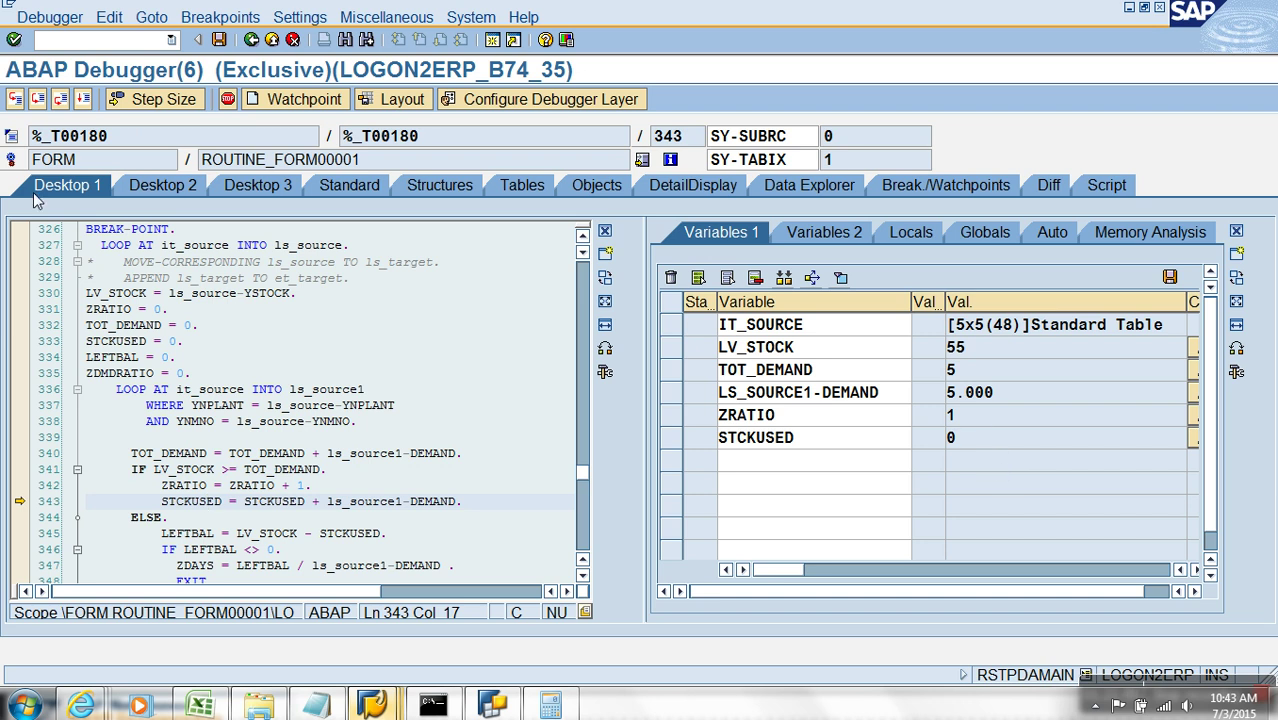
pyautogui.click(15, 99)
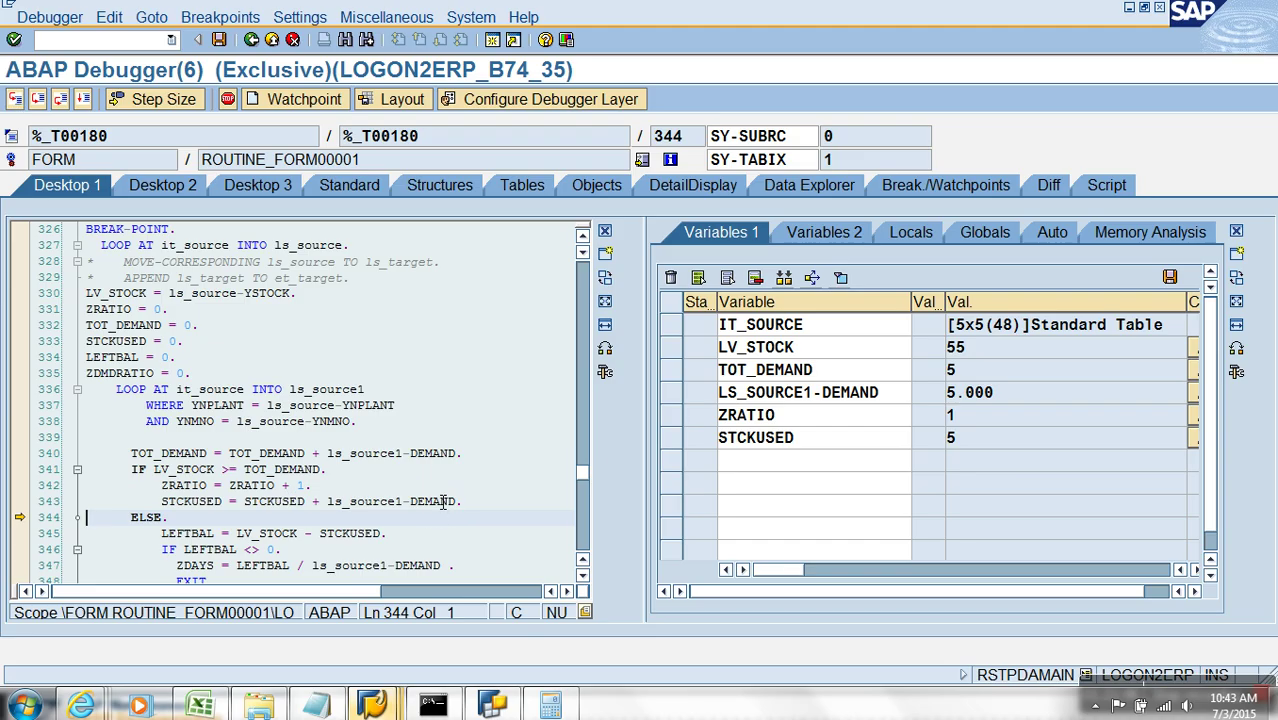
pyautogui.click(15, 99)
pyautogui.click(15, 99)
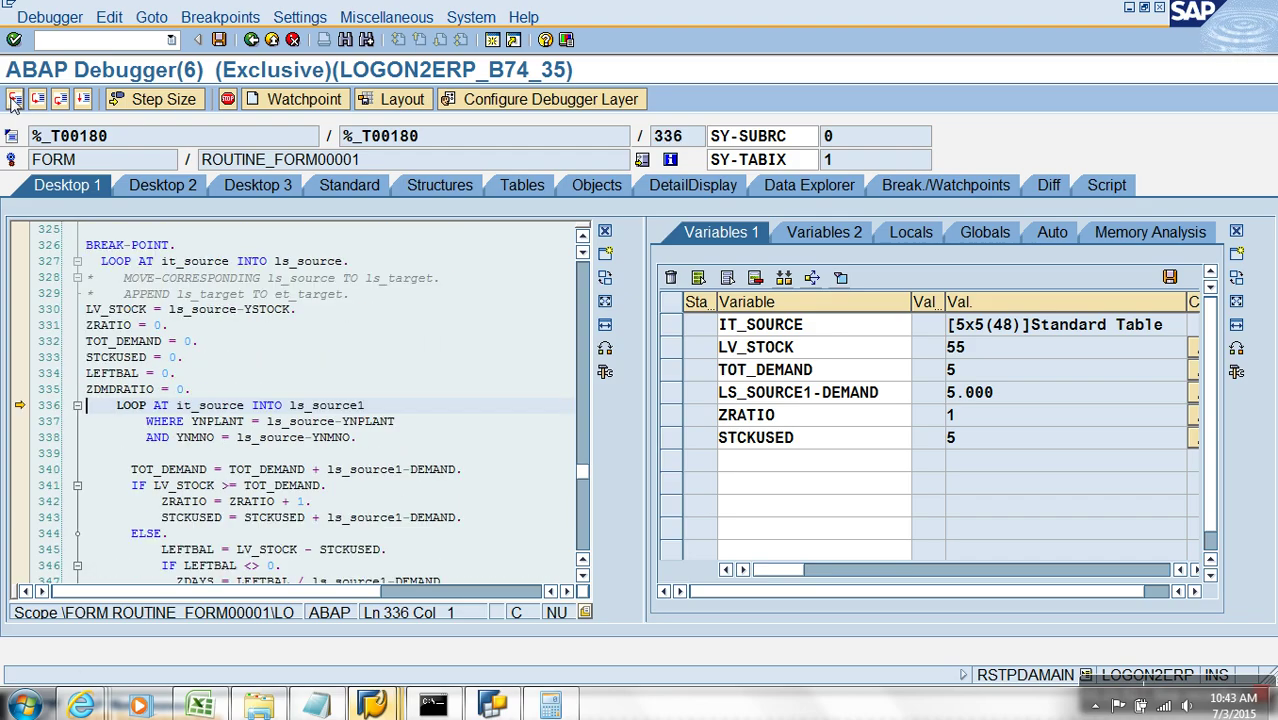
pyautogui.click(15, 99)
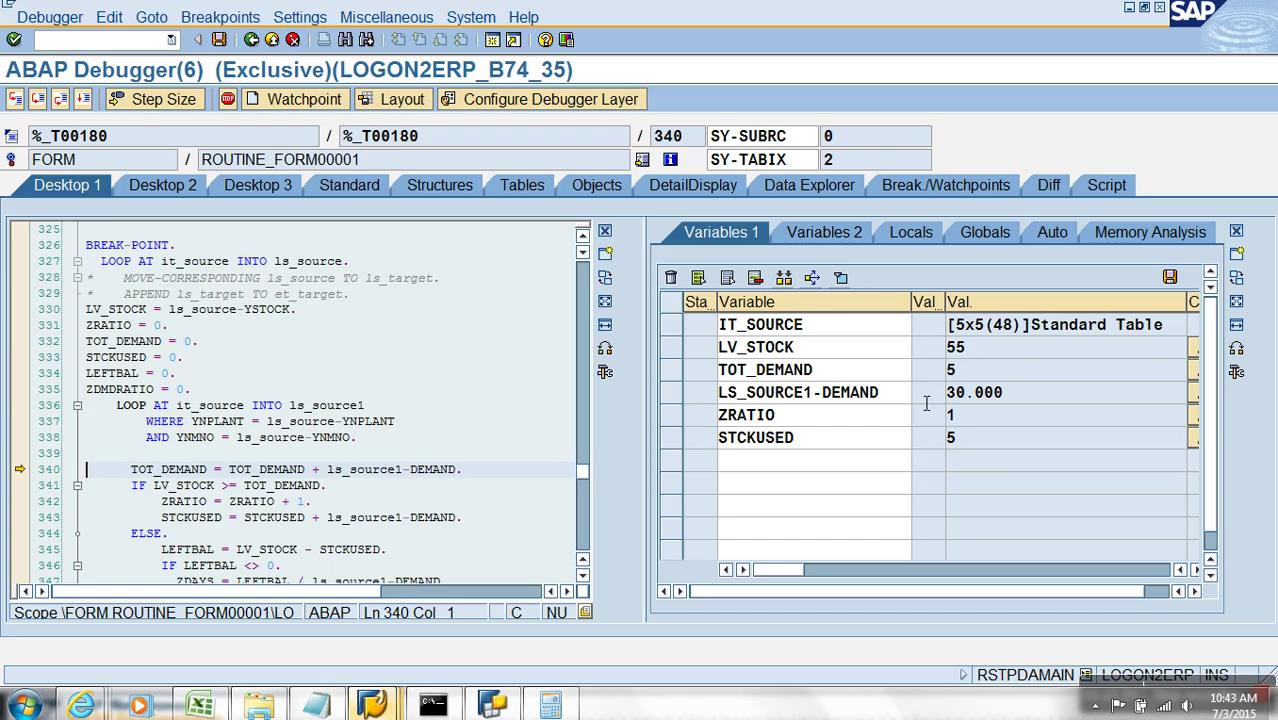
# Check the second record's demand and single-step its inner-loop pass through the ZRATIO and STCKUSED updates back to the loop start
pyautogui.click(1037, 401)
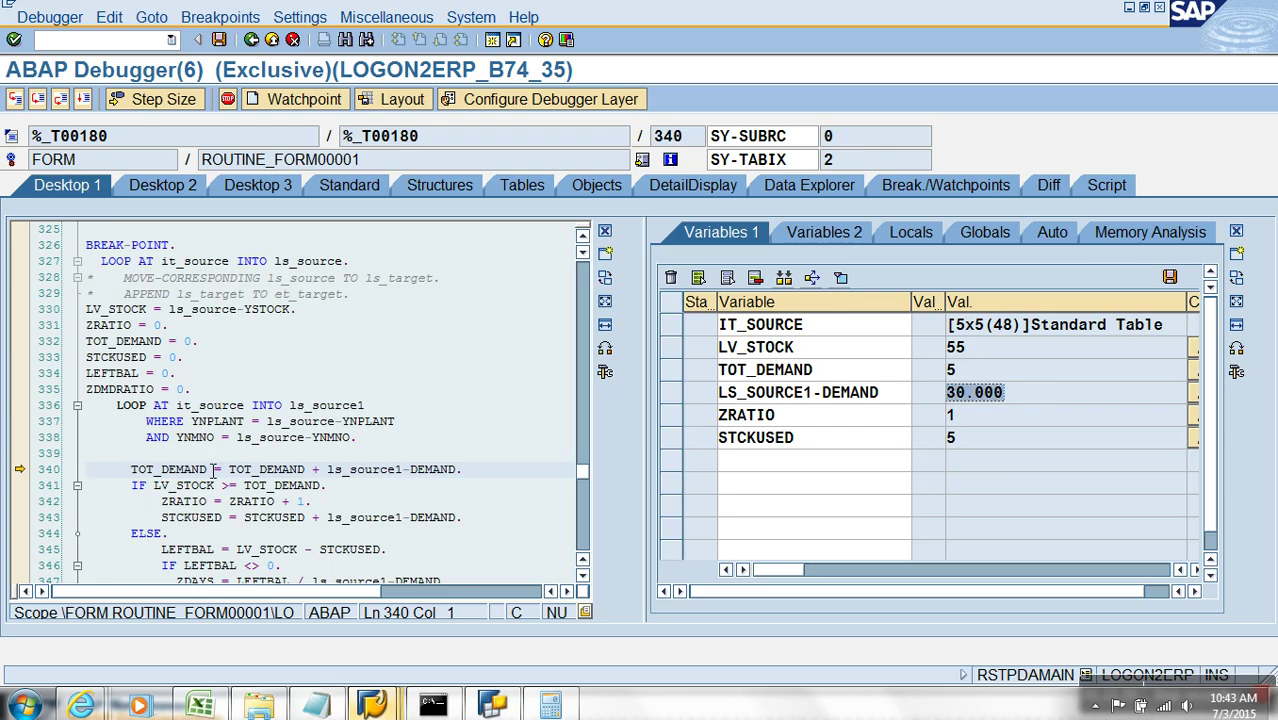
pyautogui.click(15, 99)
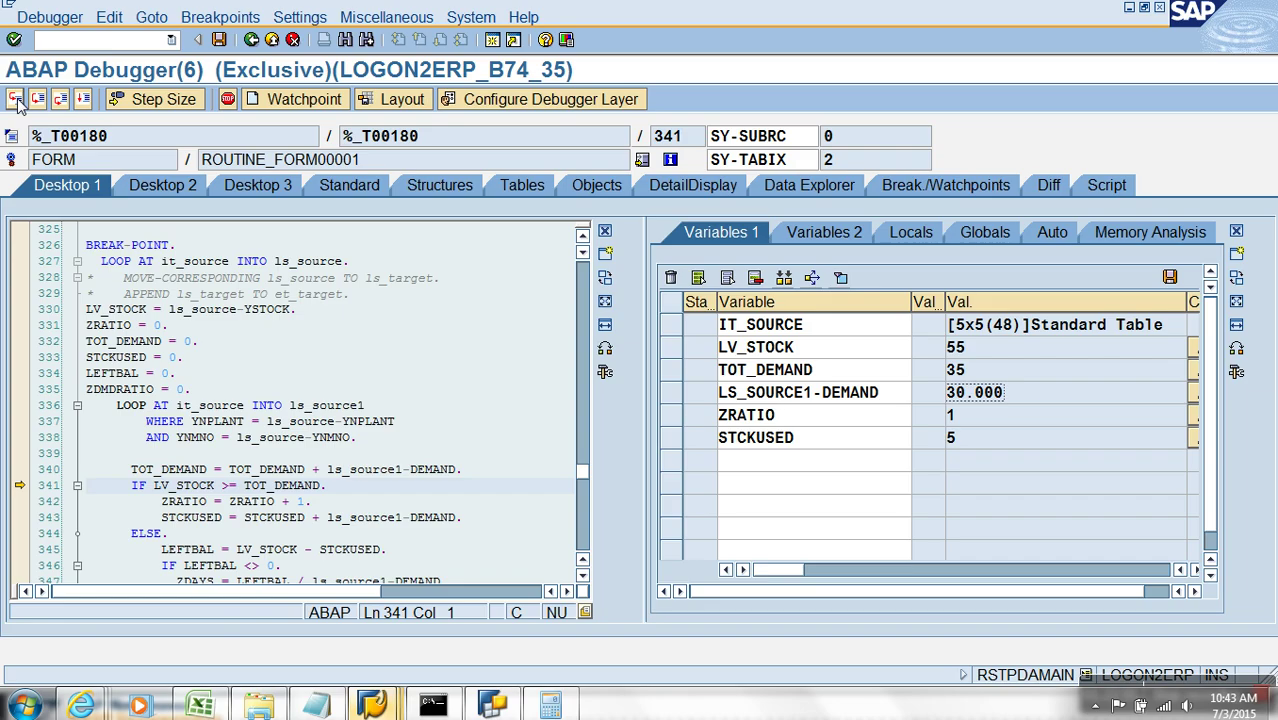
pyautogui.click(15, 99)
pyautogui.click(15, 99)
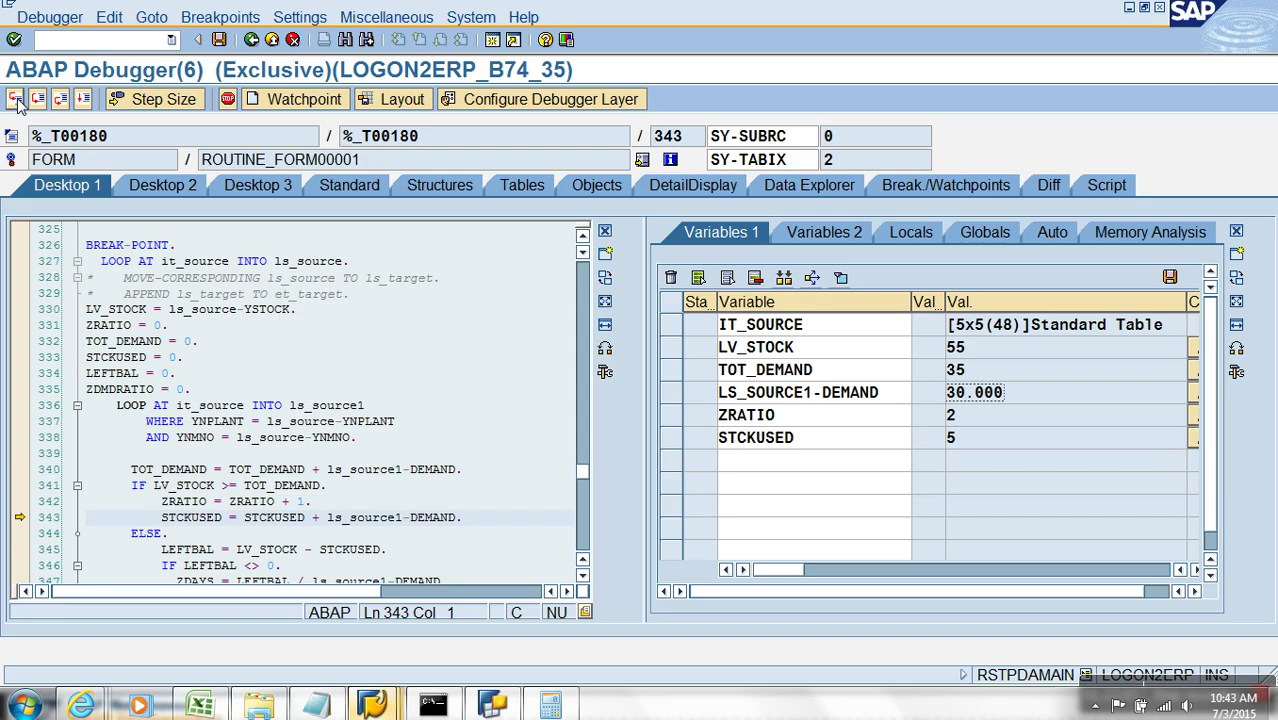
pyautogui.click(15, 99)
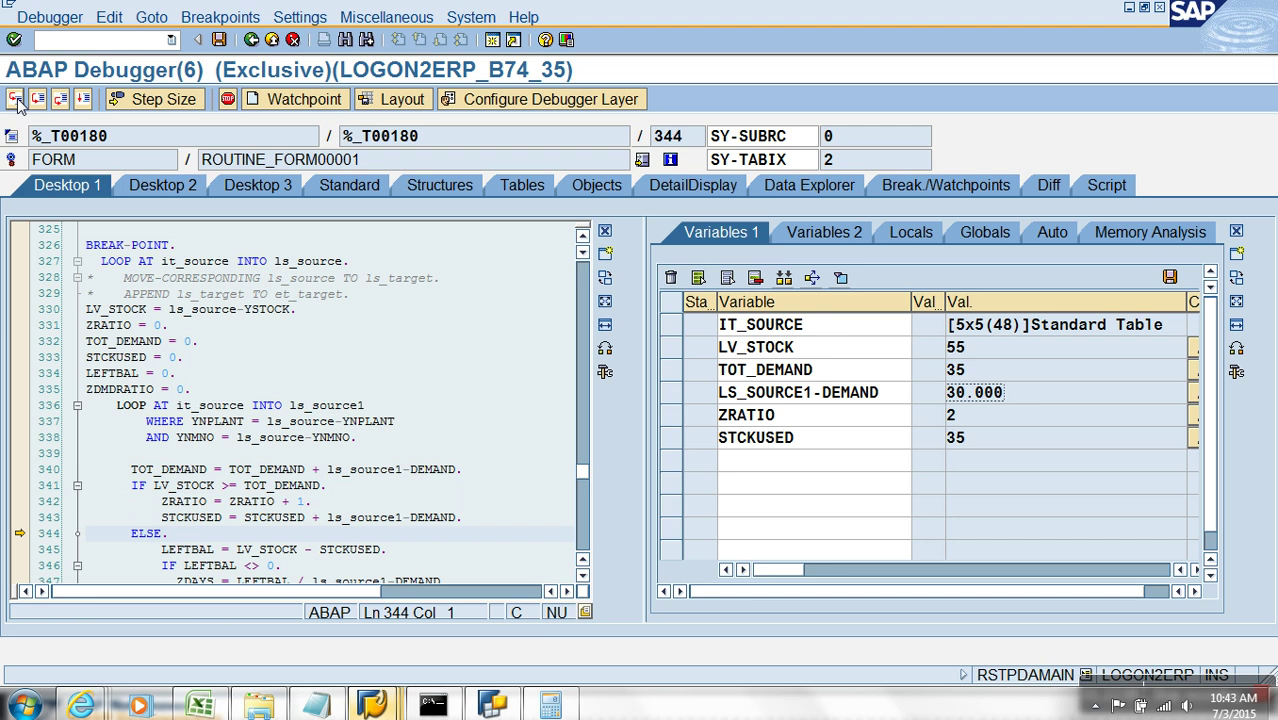
pyautogui.click(15, 99)
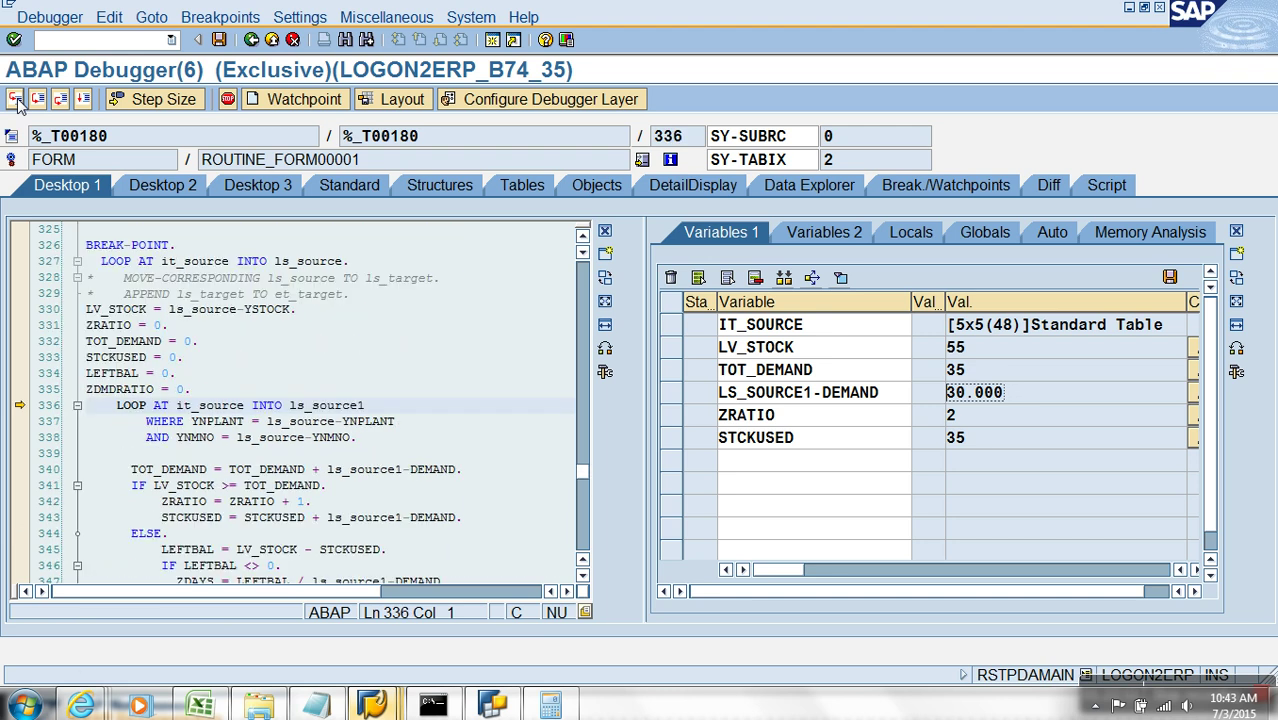
# Single-step the third record through the TOT_DEMAND, ZRATIO and STCKUSED updates to the inner loop's ENDLOOP on line 351
pyautogui.click(15, 99)
pyautogui.click(15, 99)
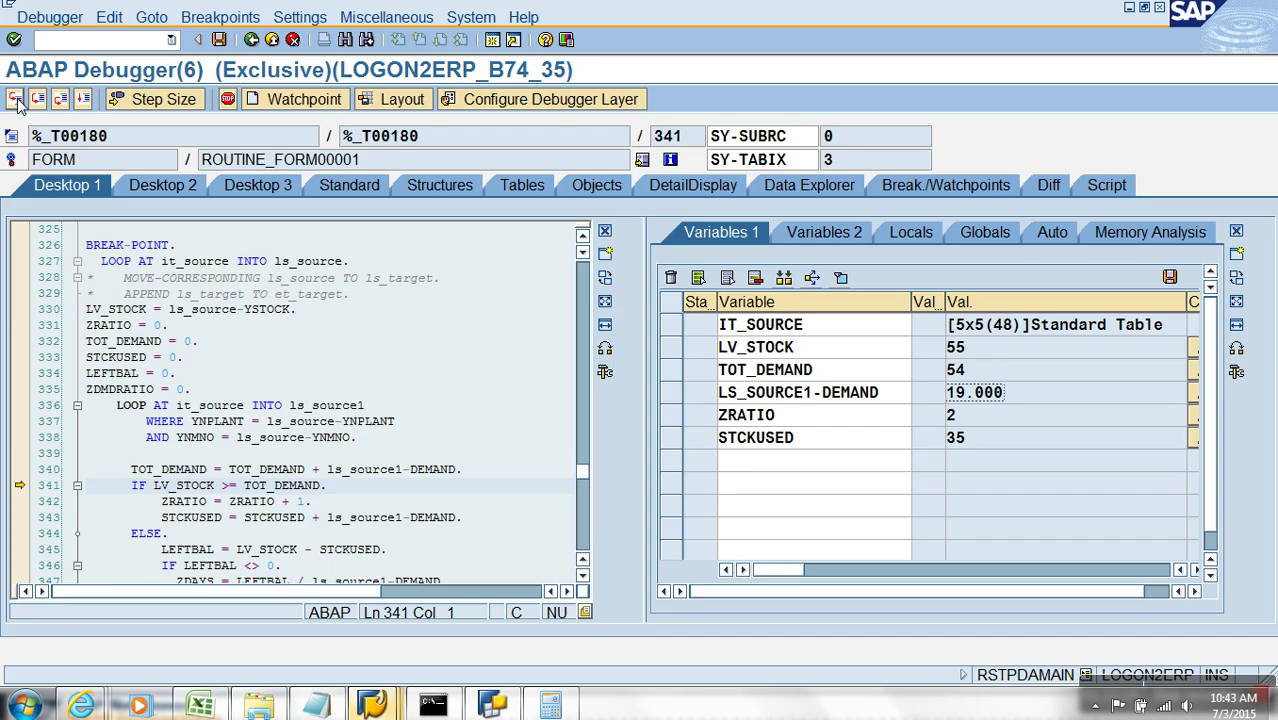
pyautogui.click(15, 99)
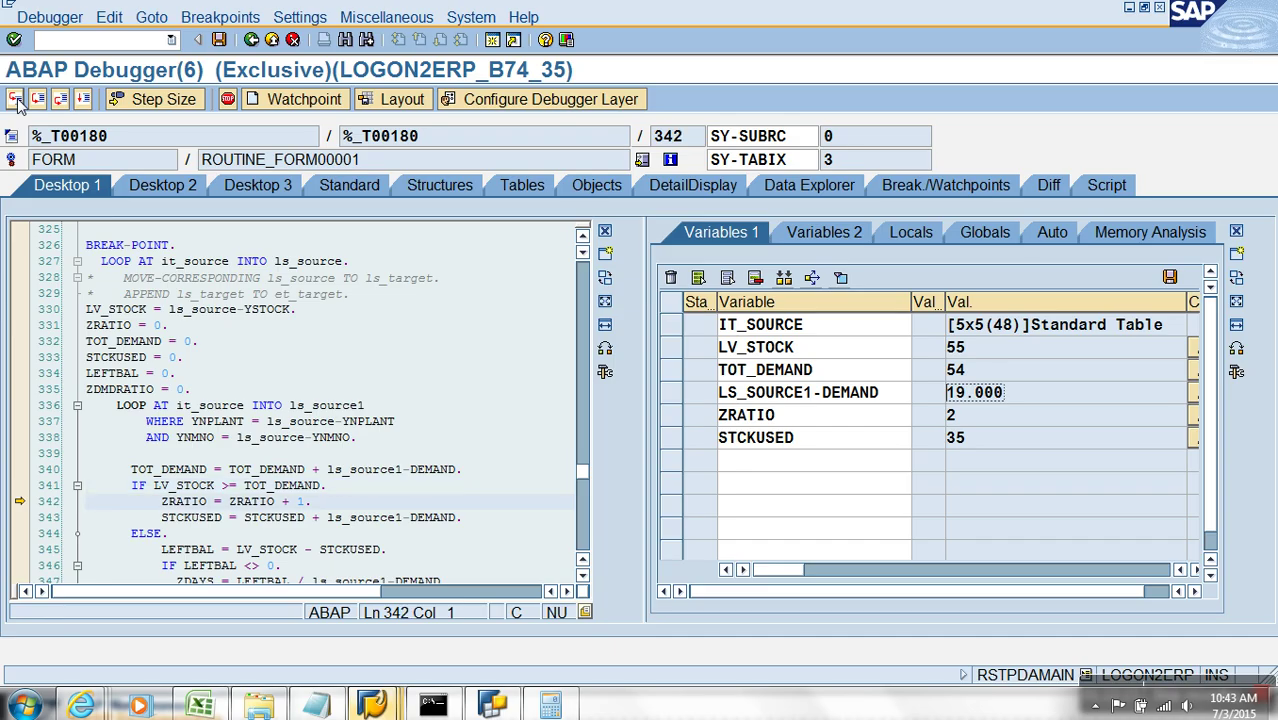
pyautogui.click(15, 99)
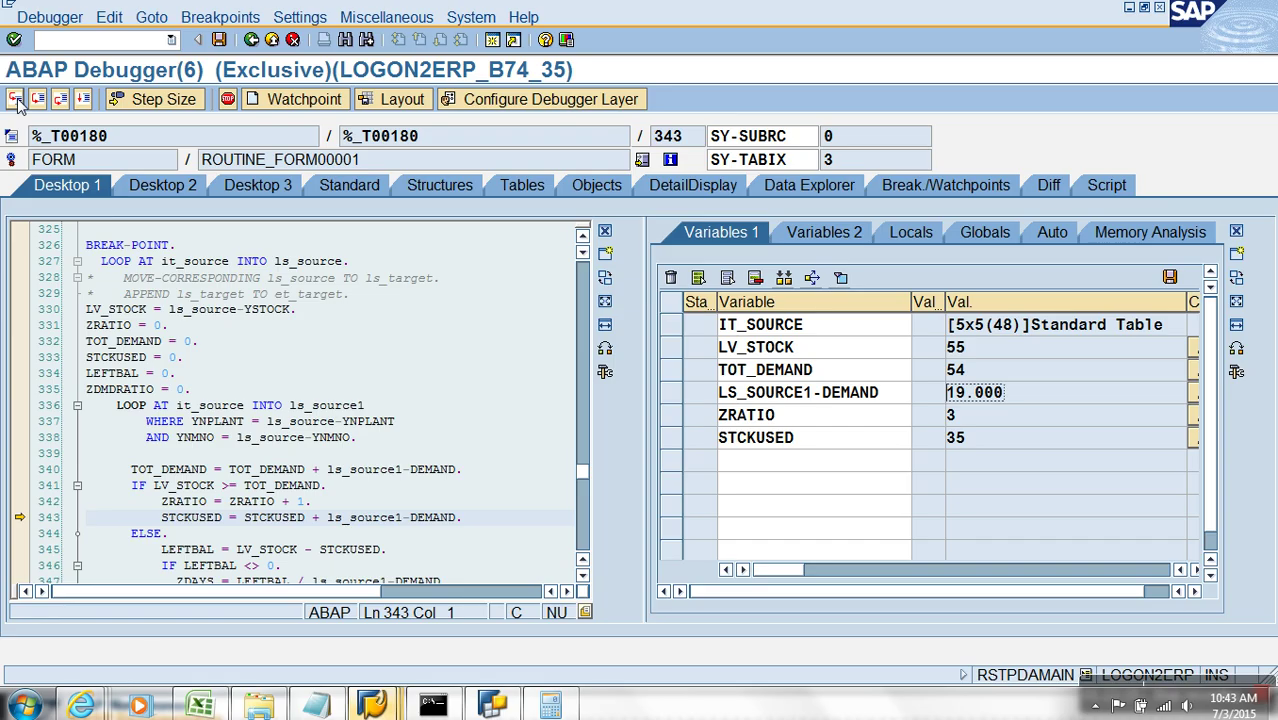
pyautogui.click(15, 99)
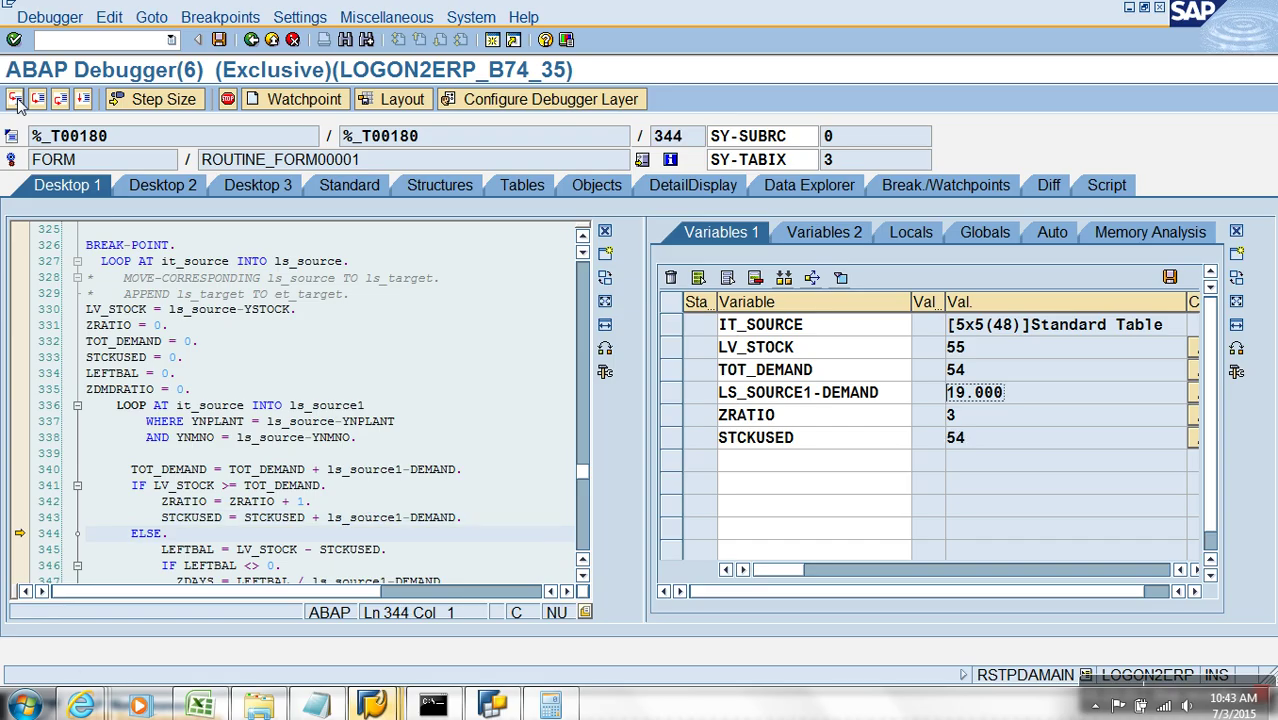
pyautogui.click(15, 99)
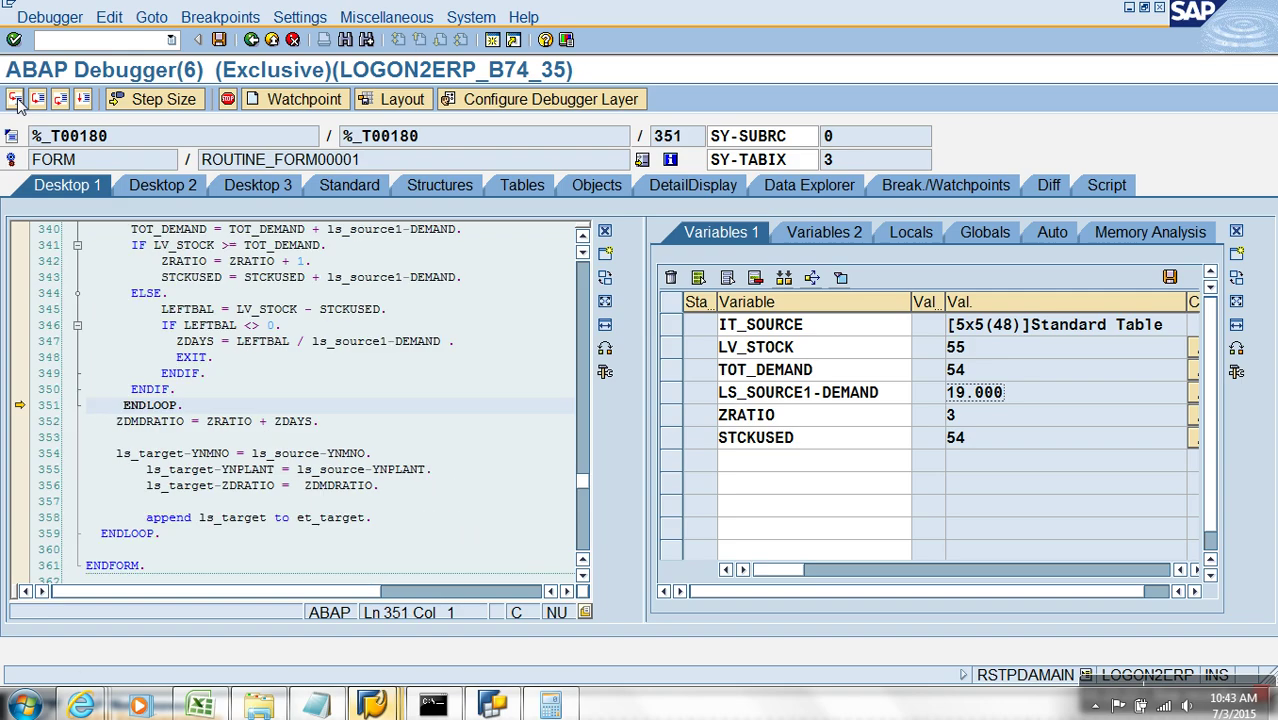
# Single-step the fourth record through the TOT_DEMAND addition and stock comparison into the ELSE branch's LEFTBAL calculation on line 345
pyautogui.click(15, 99)
pyautogui.click(15, 99)
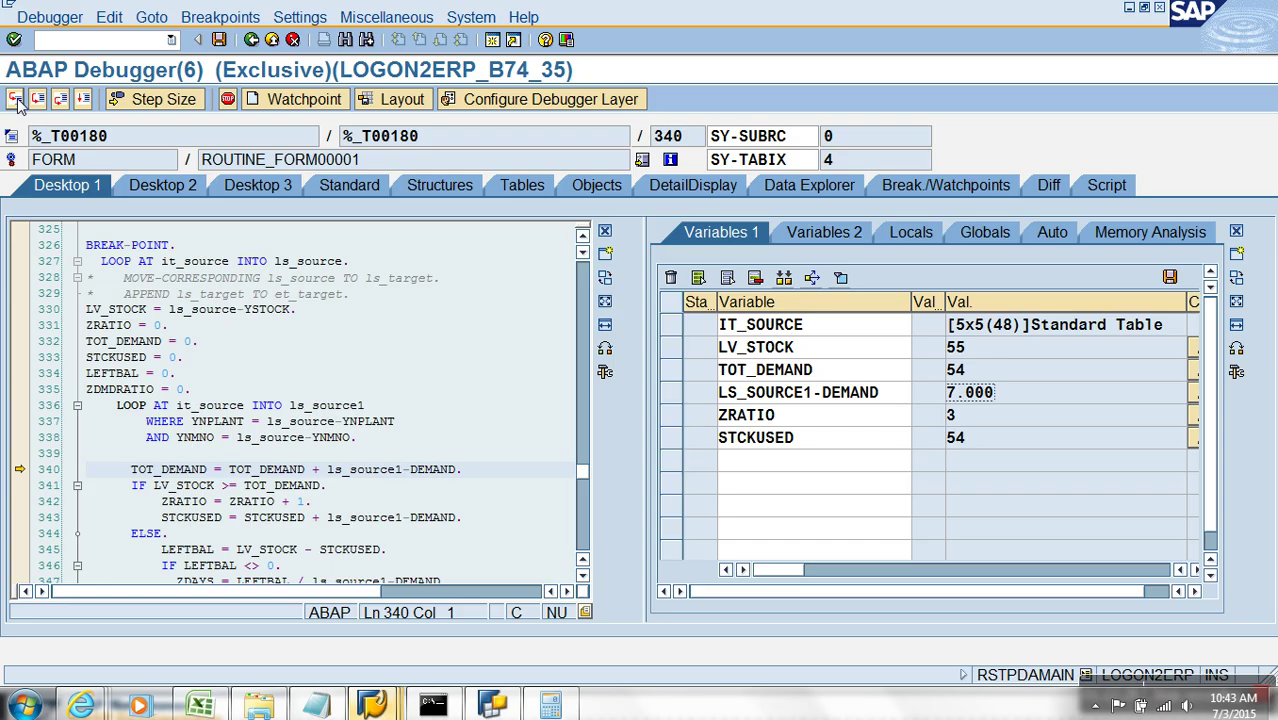
pyautogui.click(15, 99)
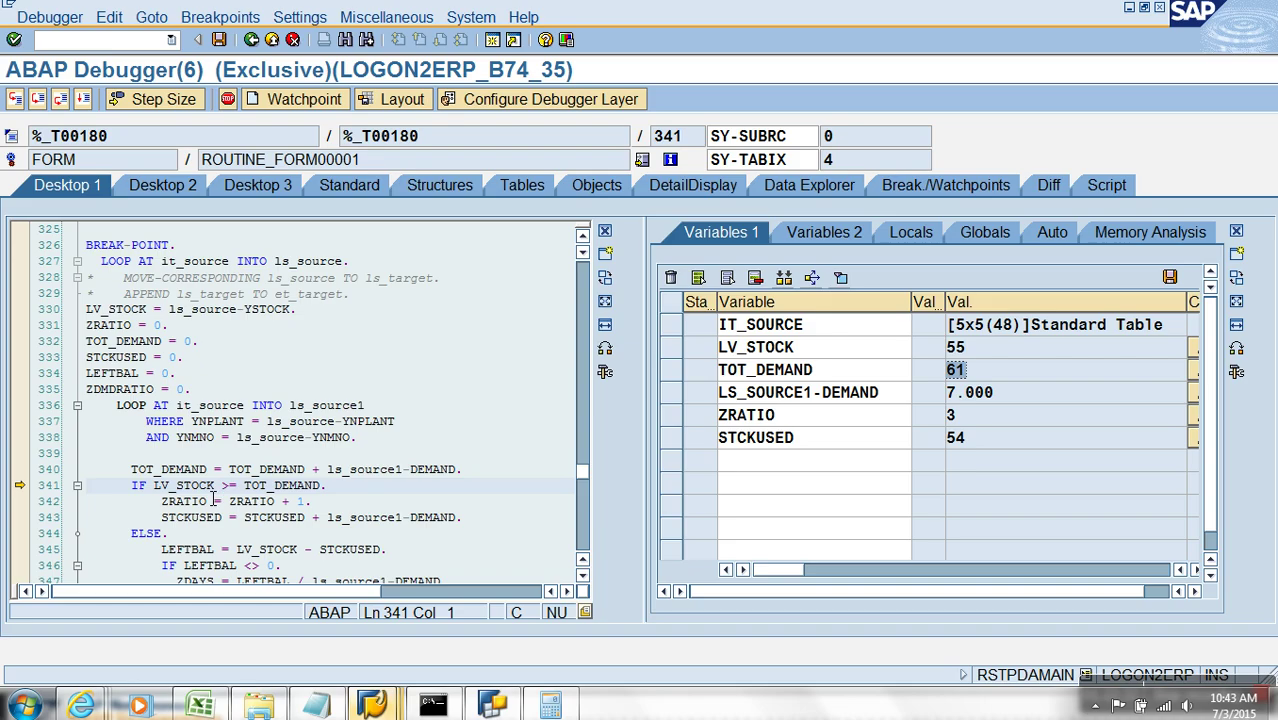
pyautogui.click(15, 99)
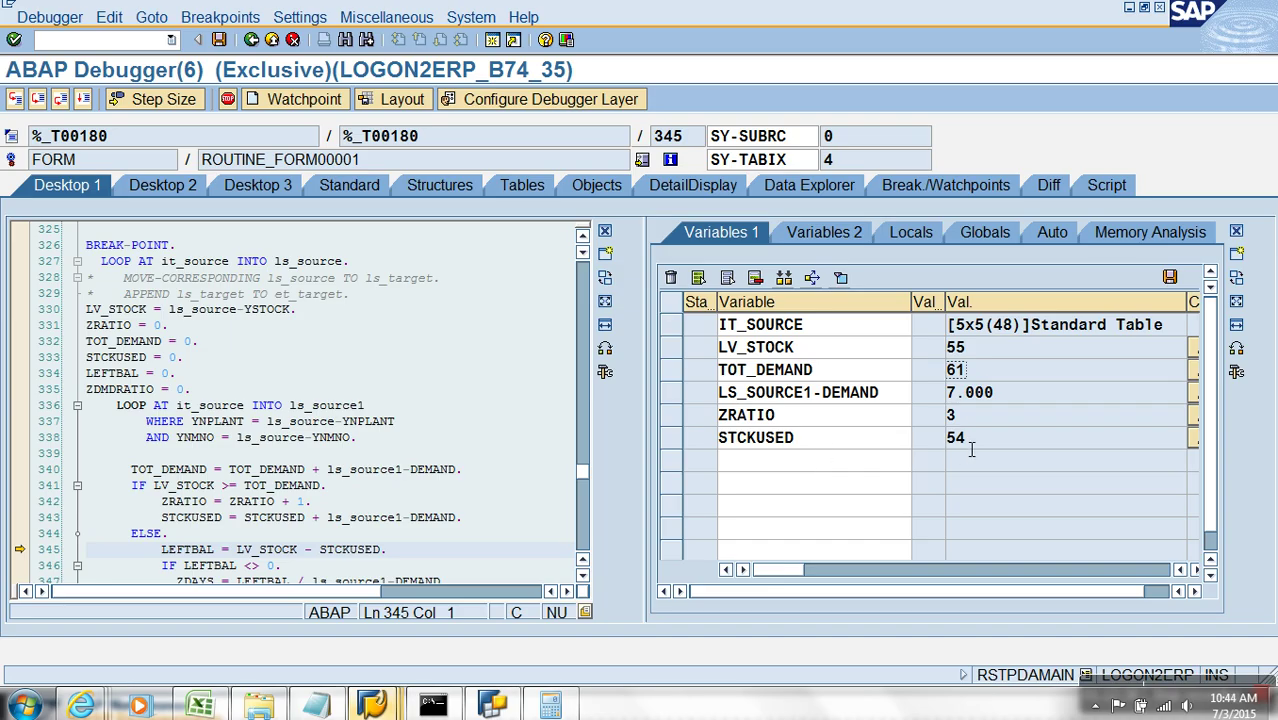
# Watch LEFTBAL, execute its subtraction, and step through the nonzero check to the ZDAYS calculation on line 347
pyautogui.click(956, 440)
pyautogui.doubleClick(205, 549)
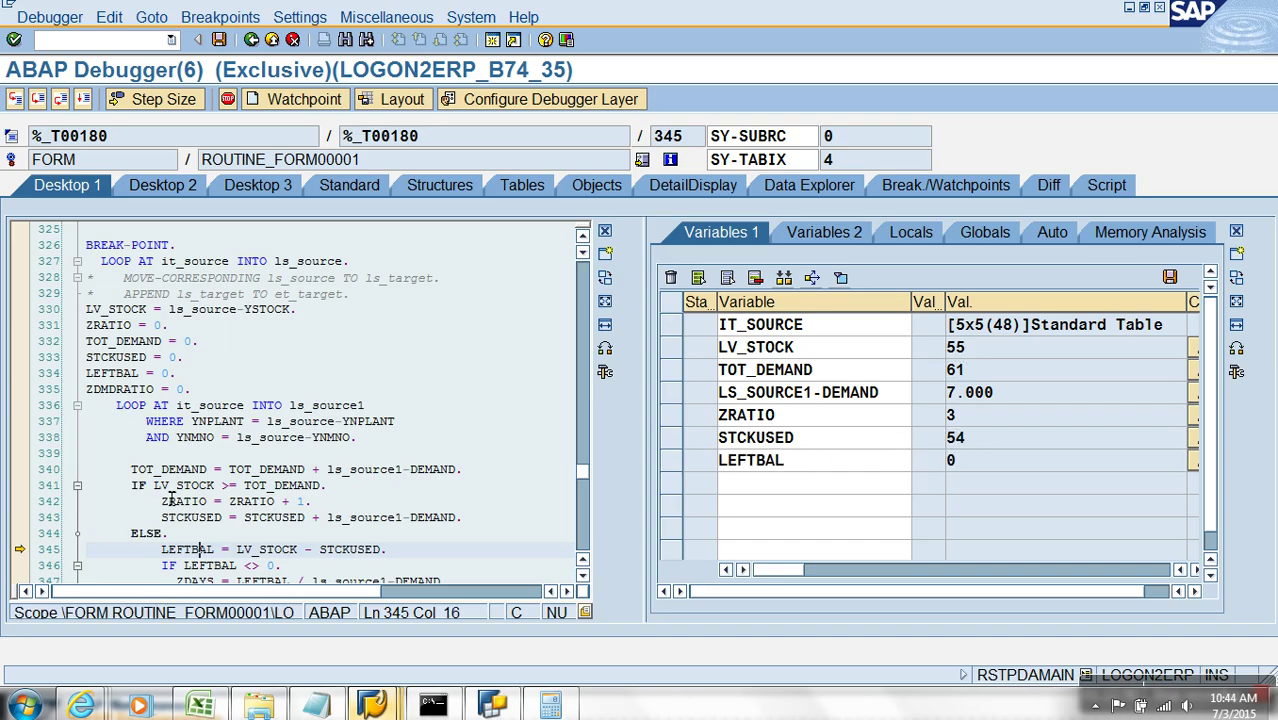
pyautogui.click(15, 99)
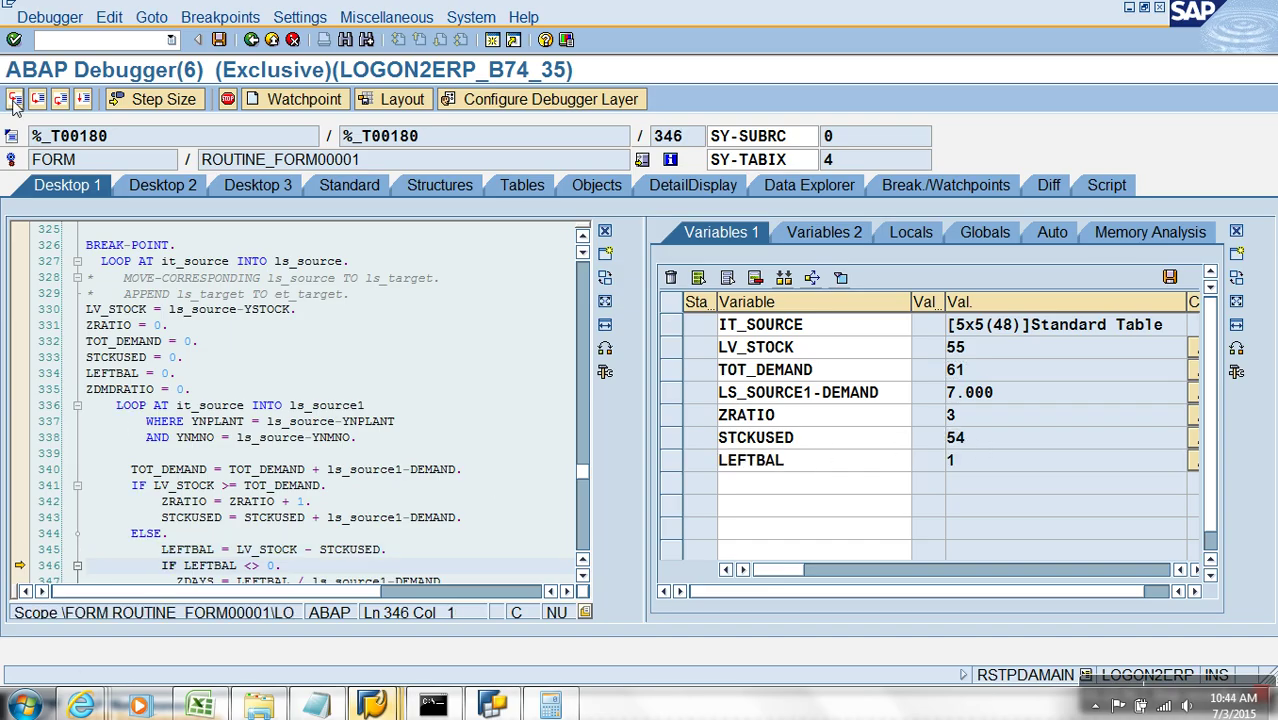
pyautogui.click(15, 99)
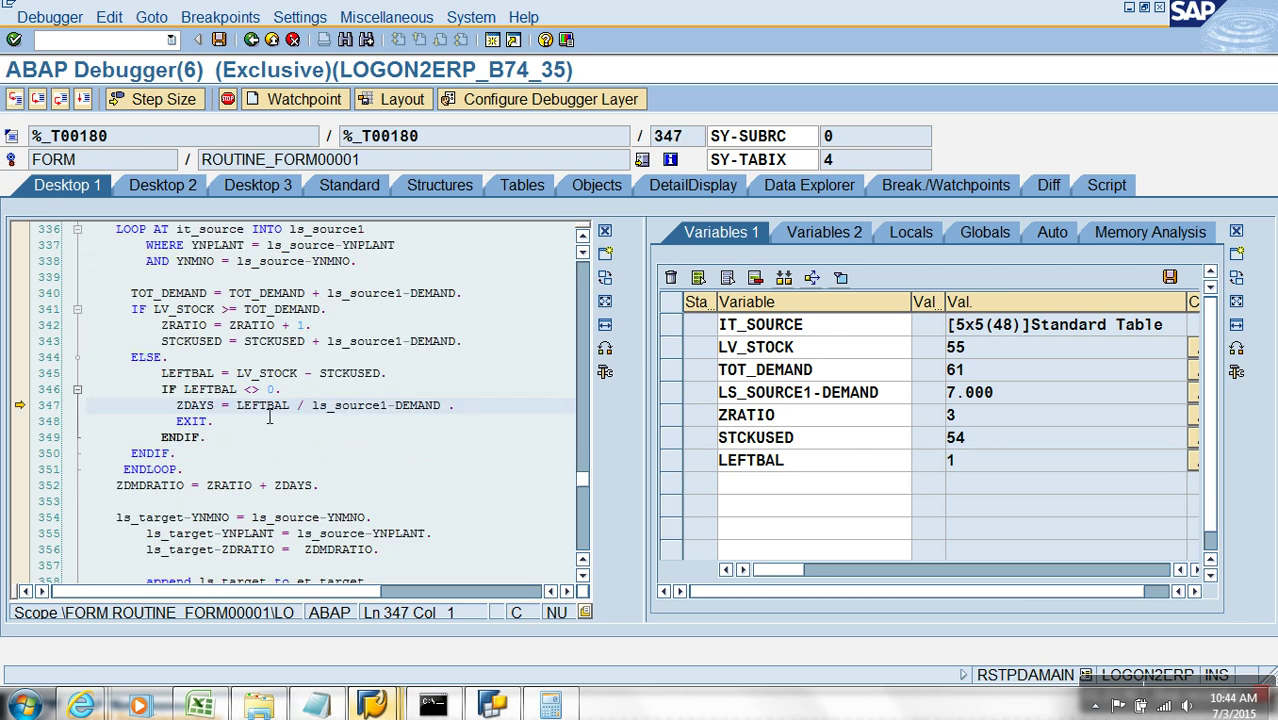
# Watch ZDAYS, execute its division, and exit the inner loop to the ZDMDRATIO calculation on line 352
pyautogui.click(404, 406)
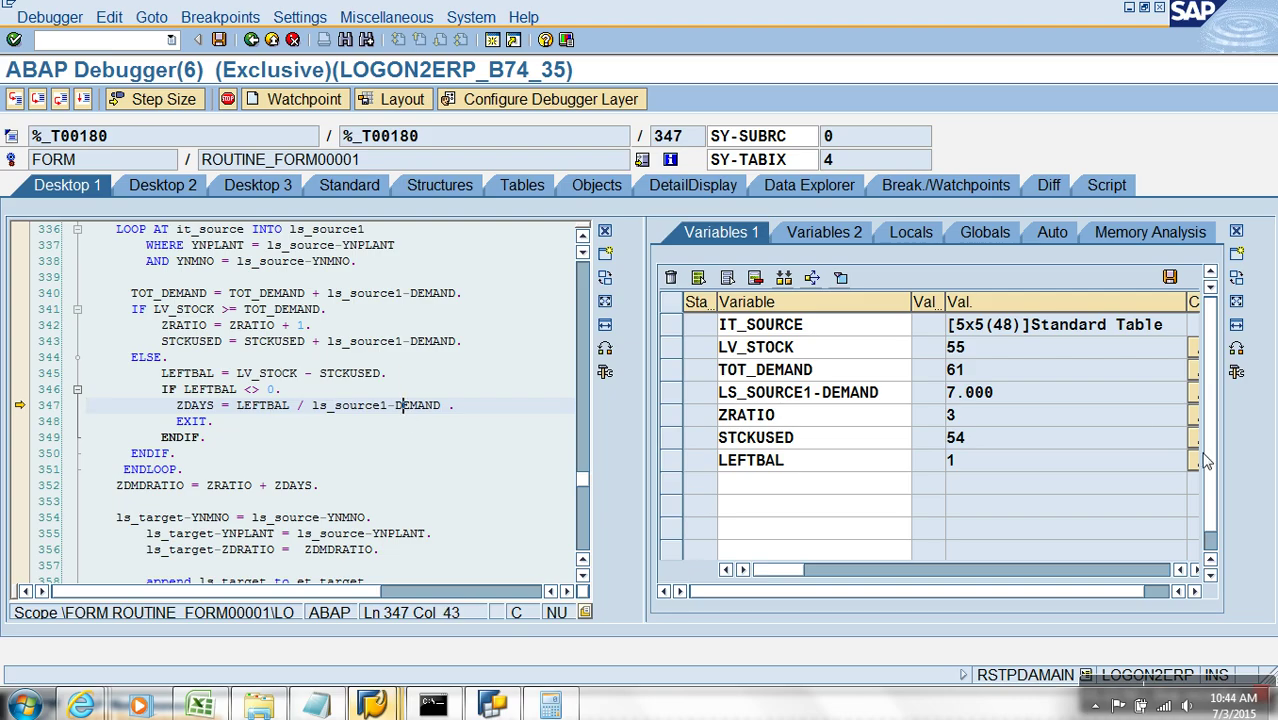
pyautogui.doubleClick(195, 406)
pyautogui.click(14, 101)
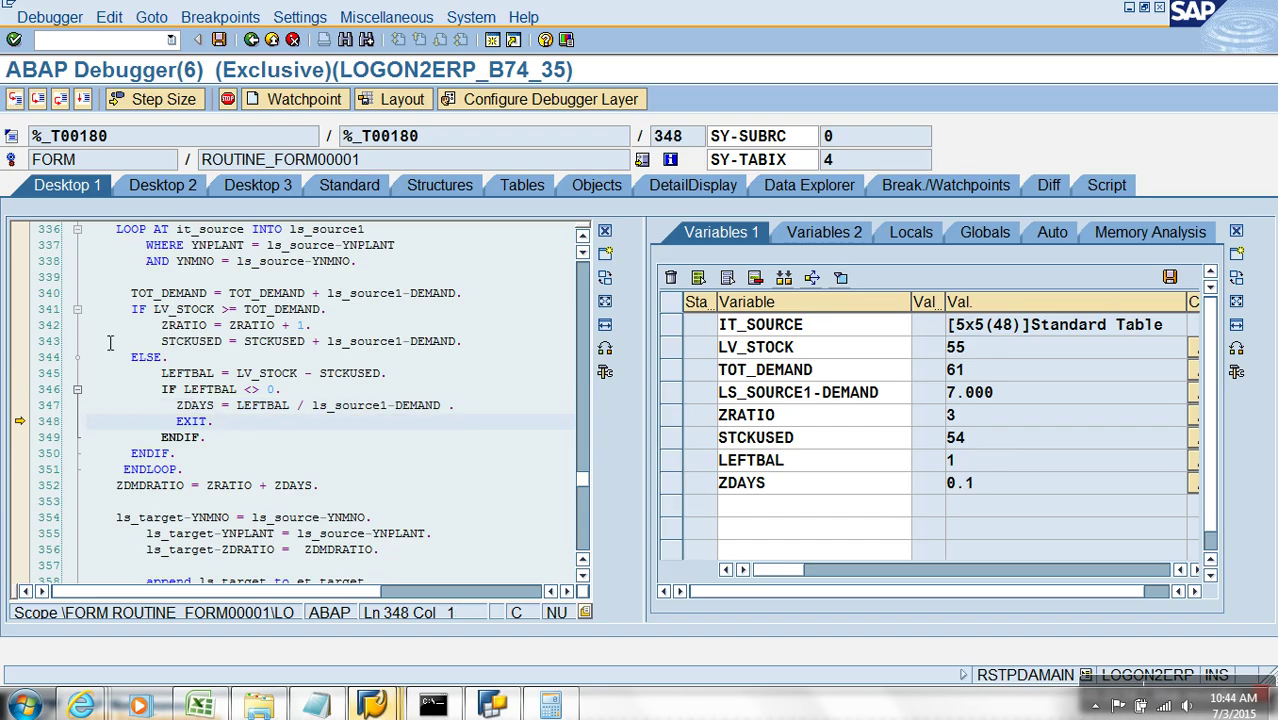
pyautogui.click(15, 100)
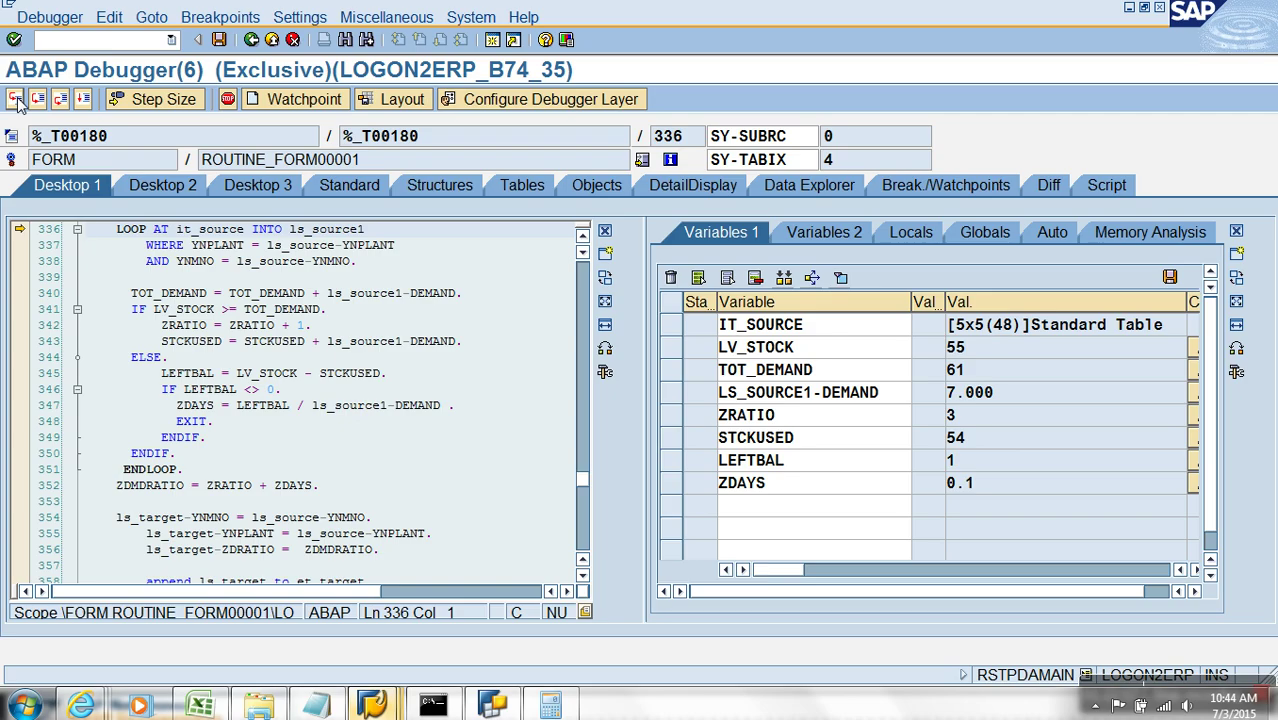
pyautogui.click(15, 100)
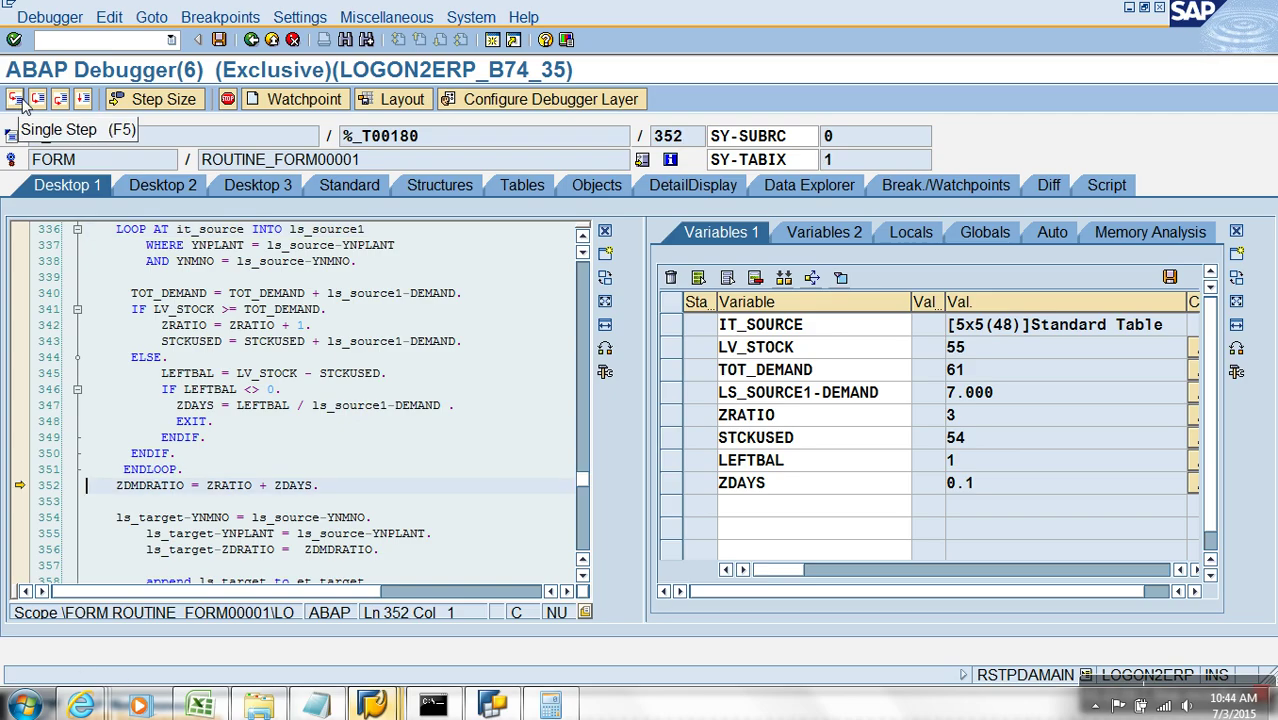
# Watch ZDMDRATIO and execute the addition of ZRATIO and ZDAYS
pyautogui.doubleClick(152, 486)
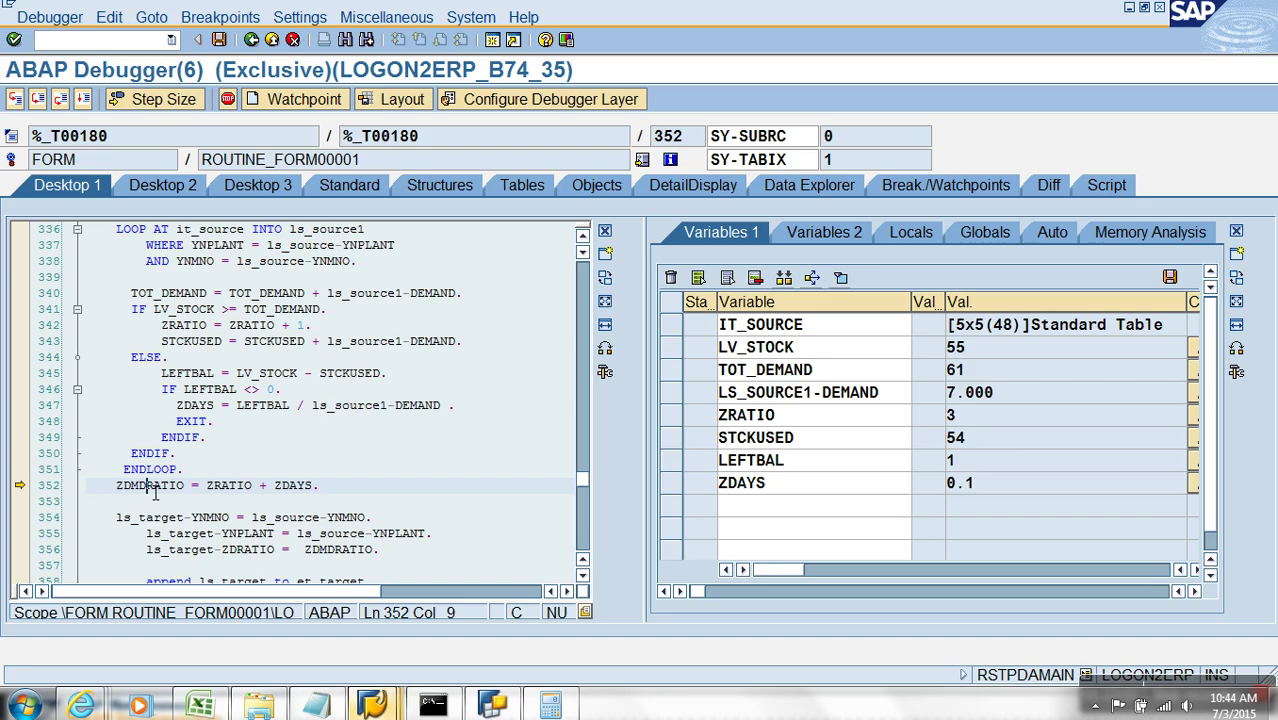
pyautogui.click(232, 487)
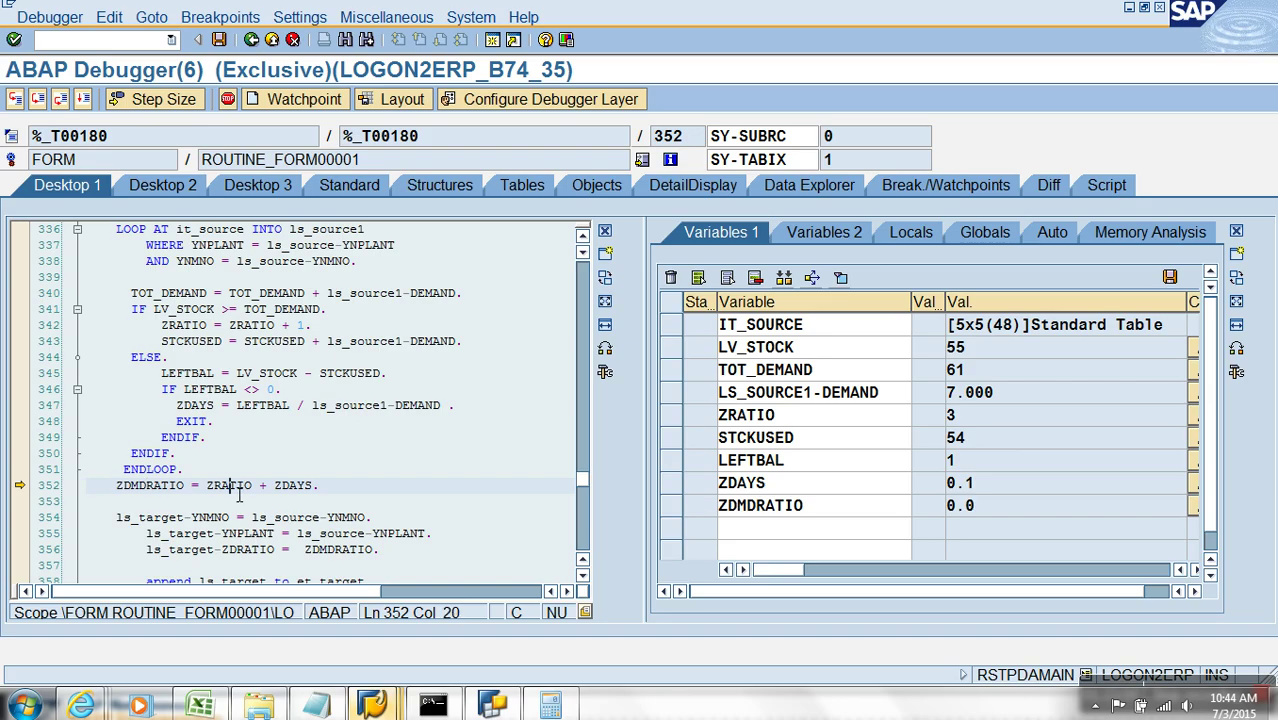
pyautogui.click(955, 415)
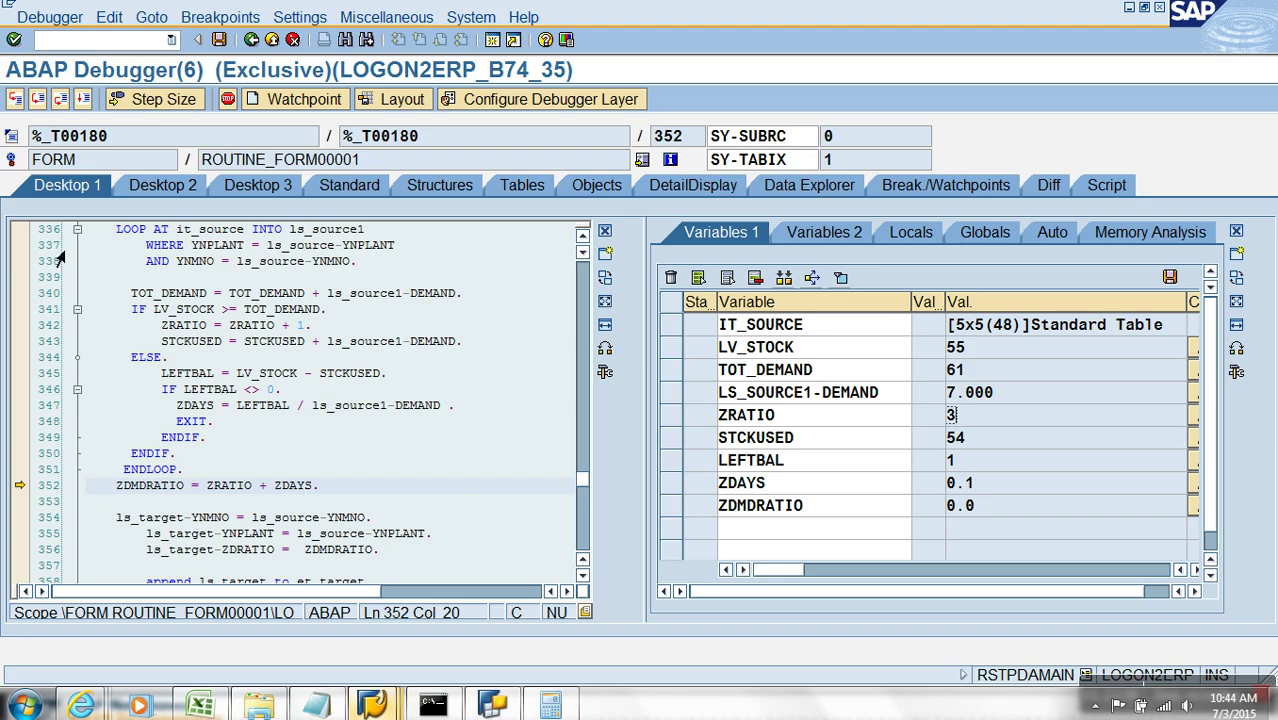
pyautogui.click(15, 100)
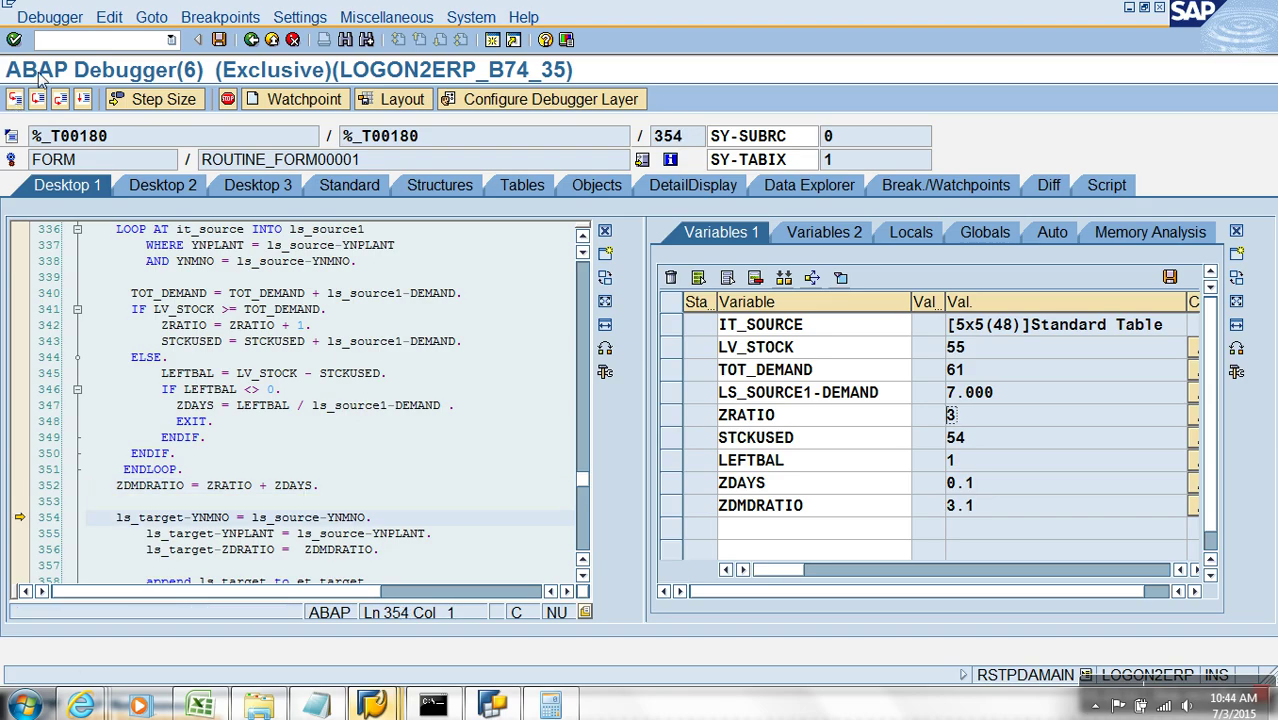
# Single-step the ls_target field assignments to the append statement on line 358 and watch LS_TARGET
pyautogui.click(14, 100)
pyautogui.click(14, 100)
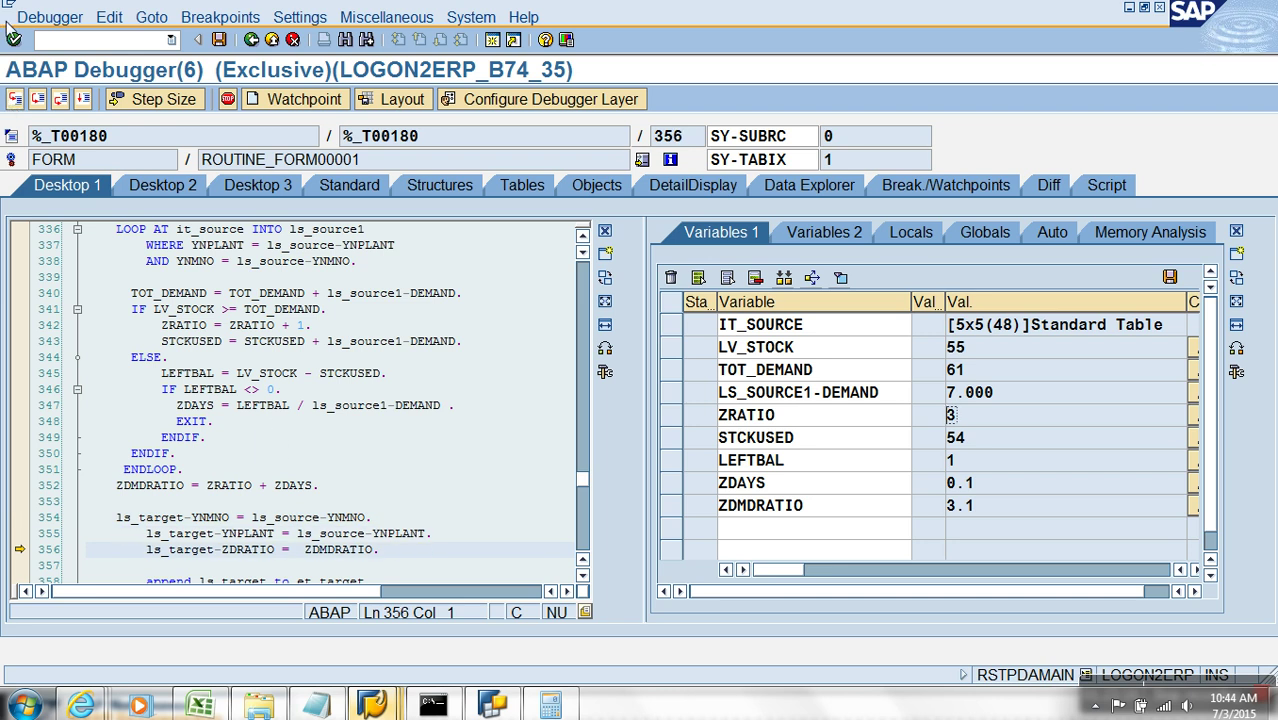
pyautogui.click(14, 100)
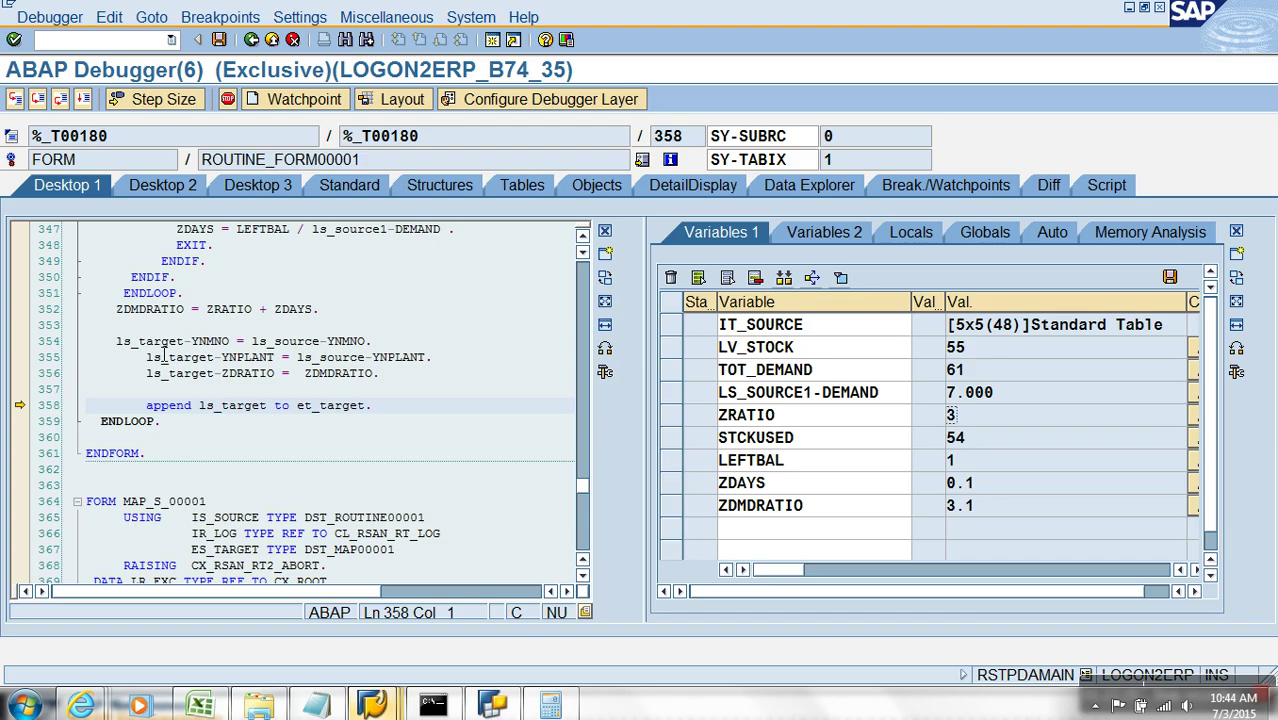
pyautogui.click(792, 529)
pyautogui.write('LS')
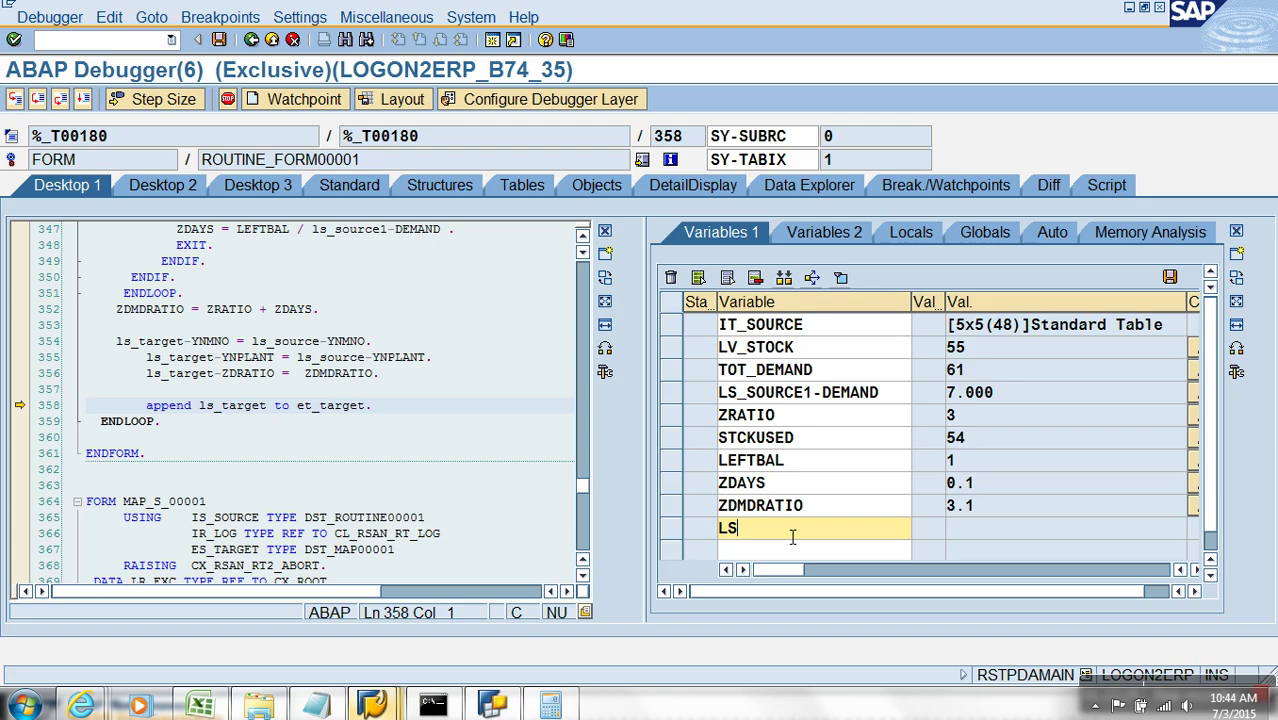
pyautogui.write('_TARGET')
pyautogui.press('Return')
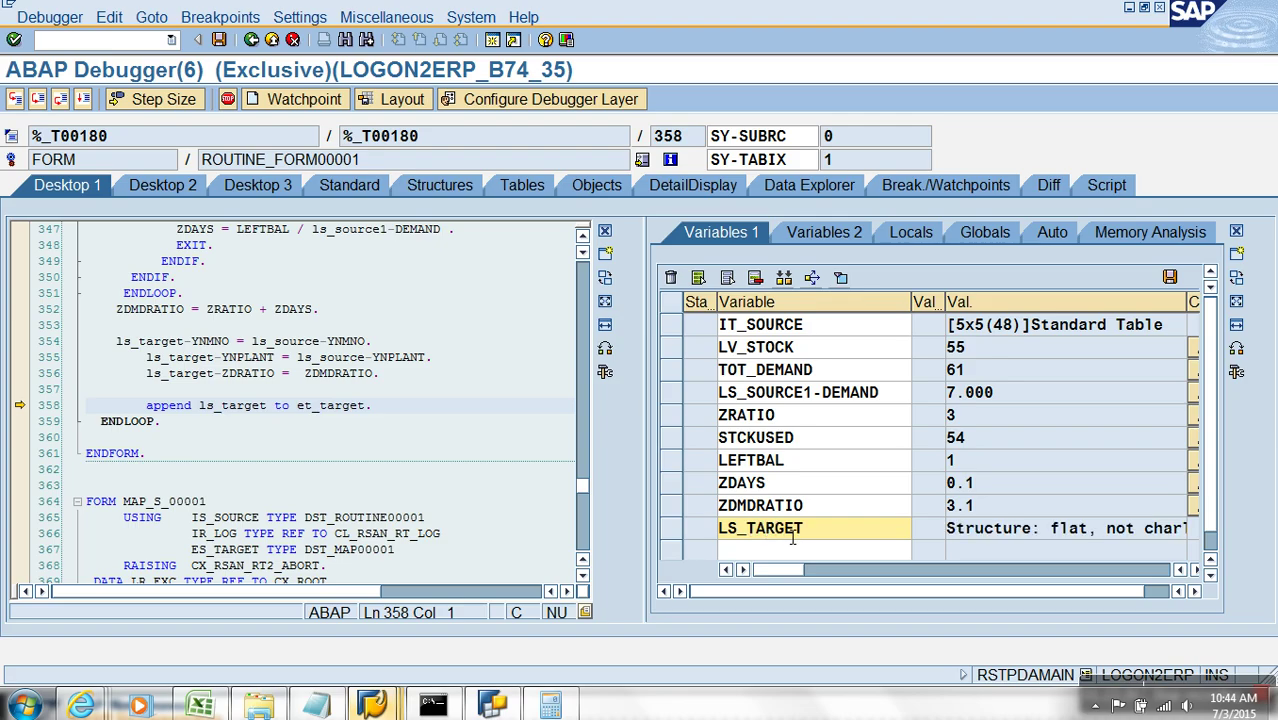
# Inspect the YNPLANT, YNMNO and ZDRATIO components of the LS_TARGET structure, and return to the source code view
pyautogui.doubleClick(792, 535)
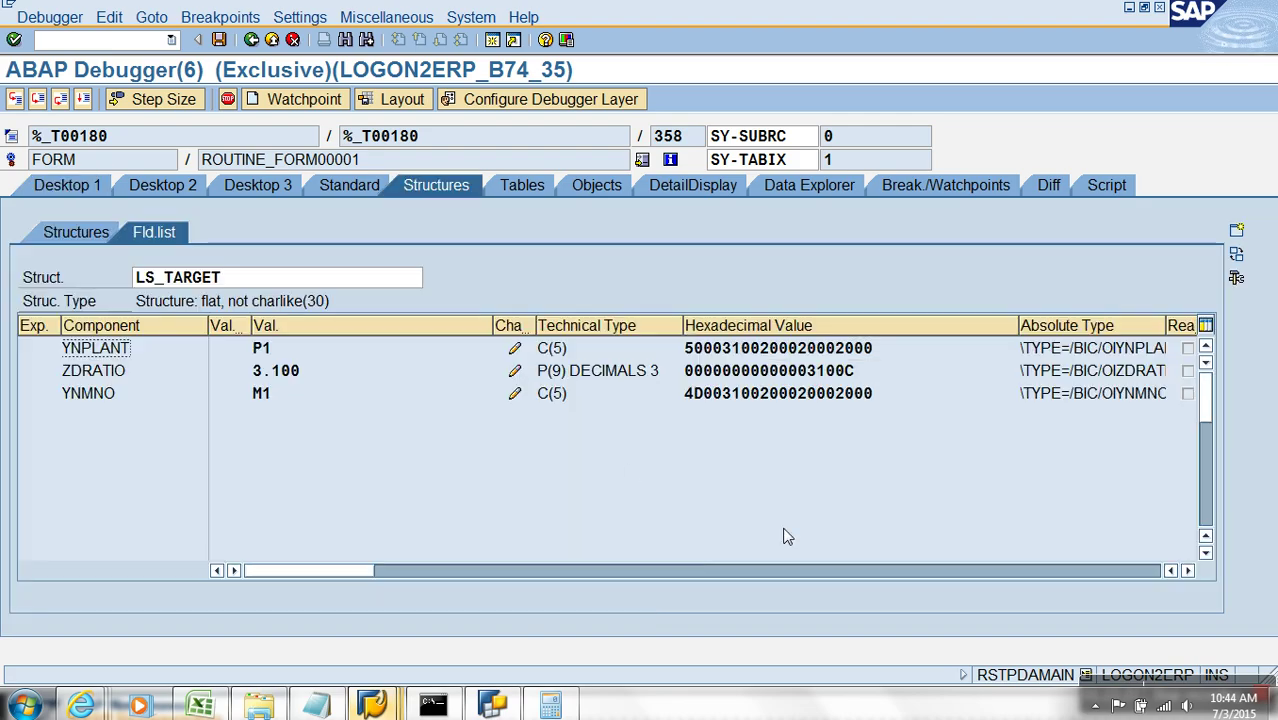
pyautogui.click(298, 354)
pyautogui.click(300, 400)
pyautogui.click(316, 373)
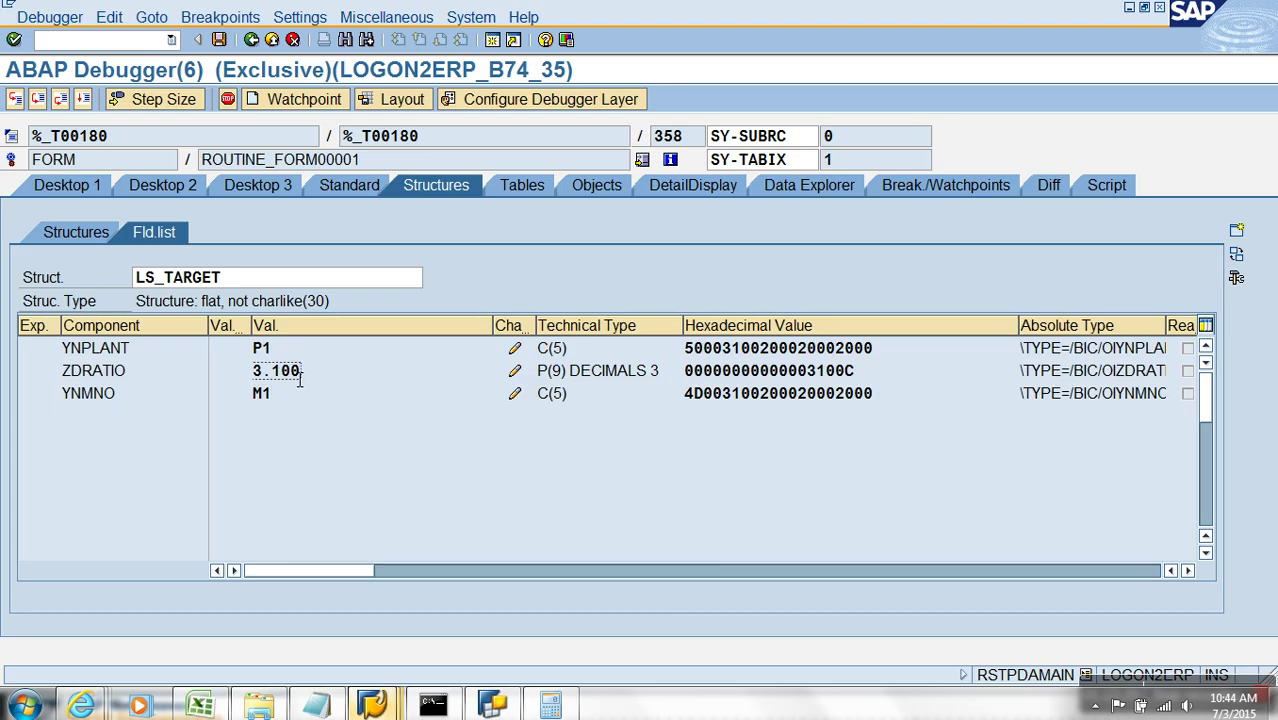
pyautogui.doubleClick(290, 372)
pyautogui.click(96, 194)
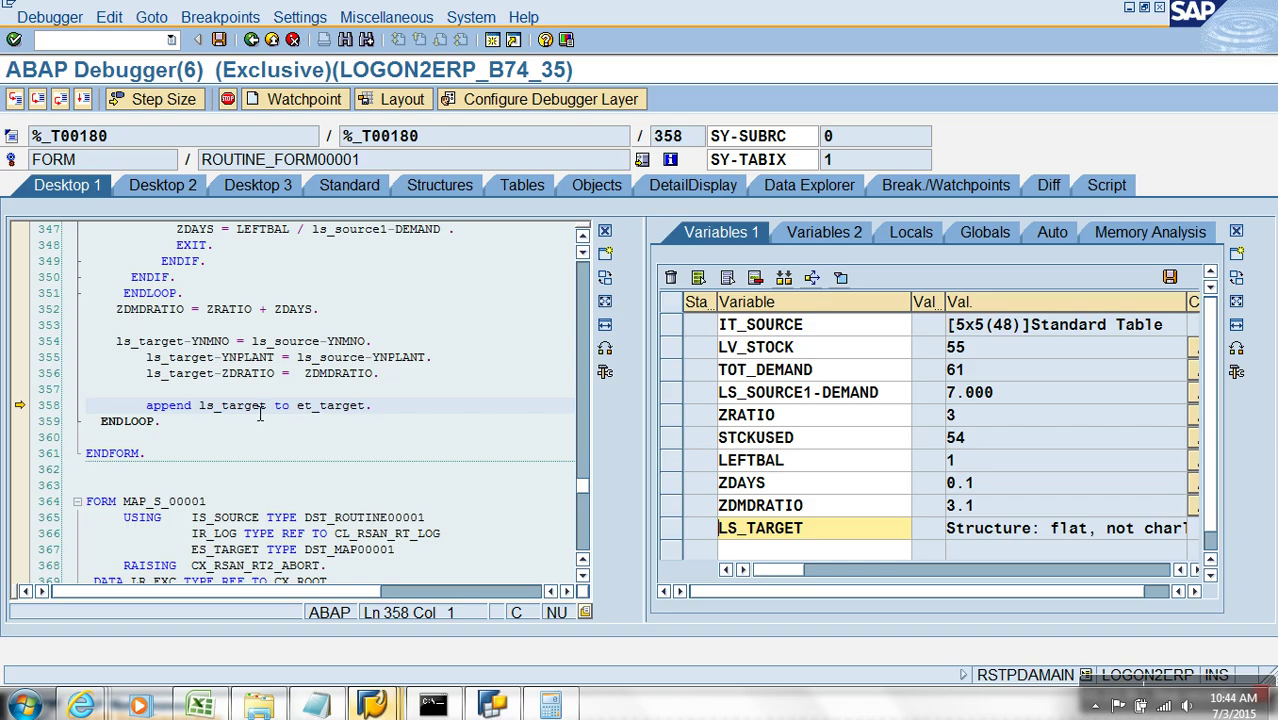
# Execute the append of ls_target and watch the ET_TARGET table
pyautogui.click(329, 412)
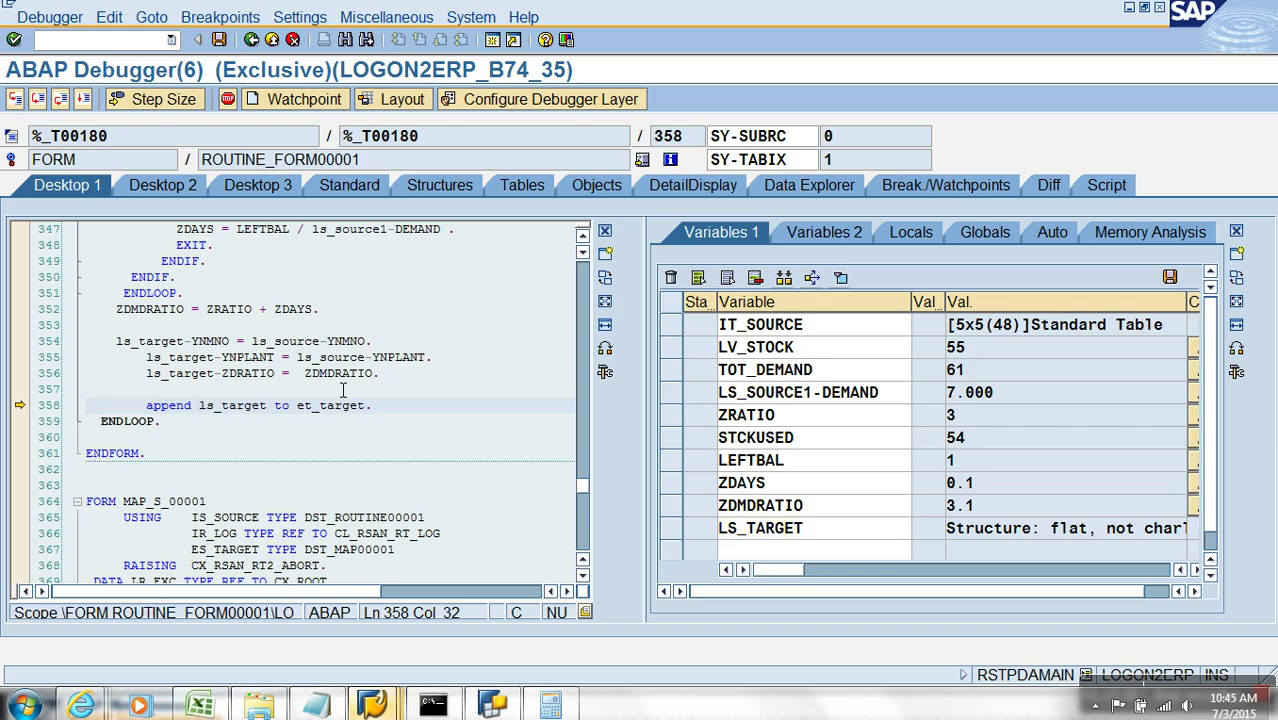
pyautogui.press('F5')
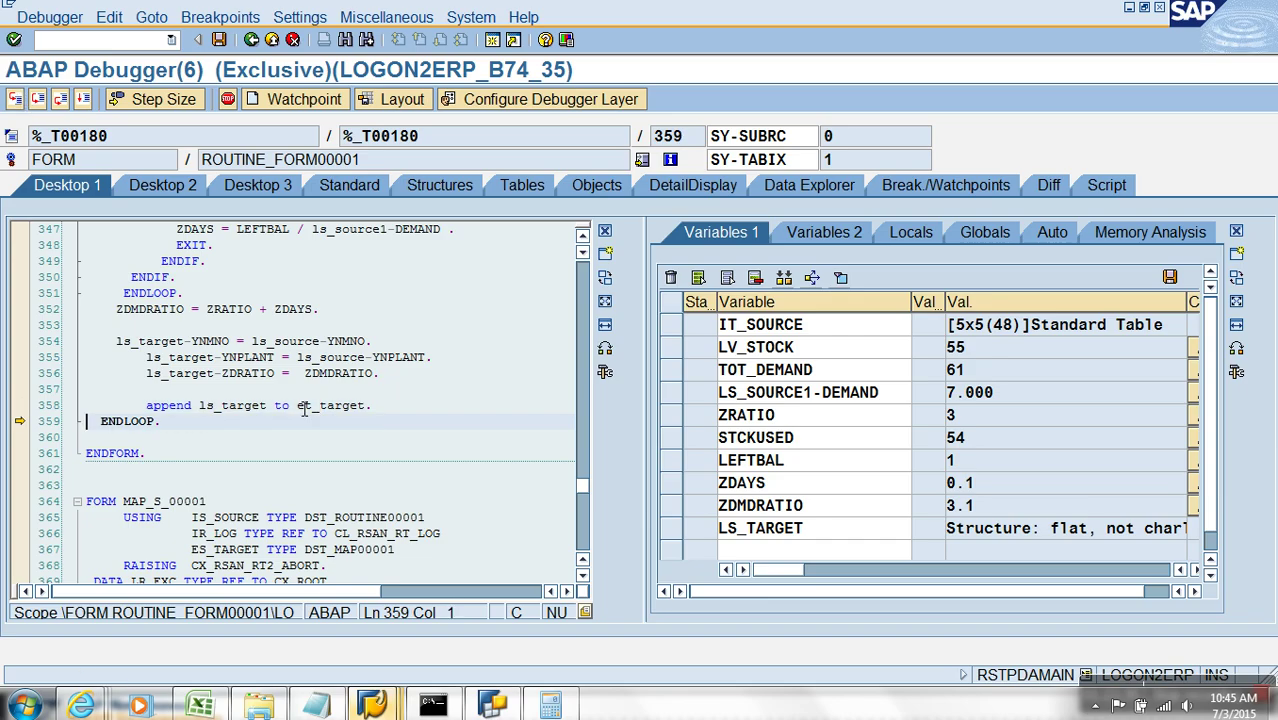
pyautogui.doubleClick(345, 405)
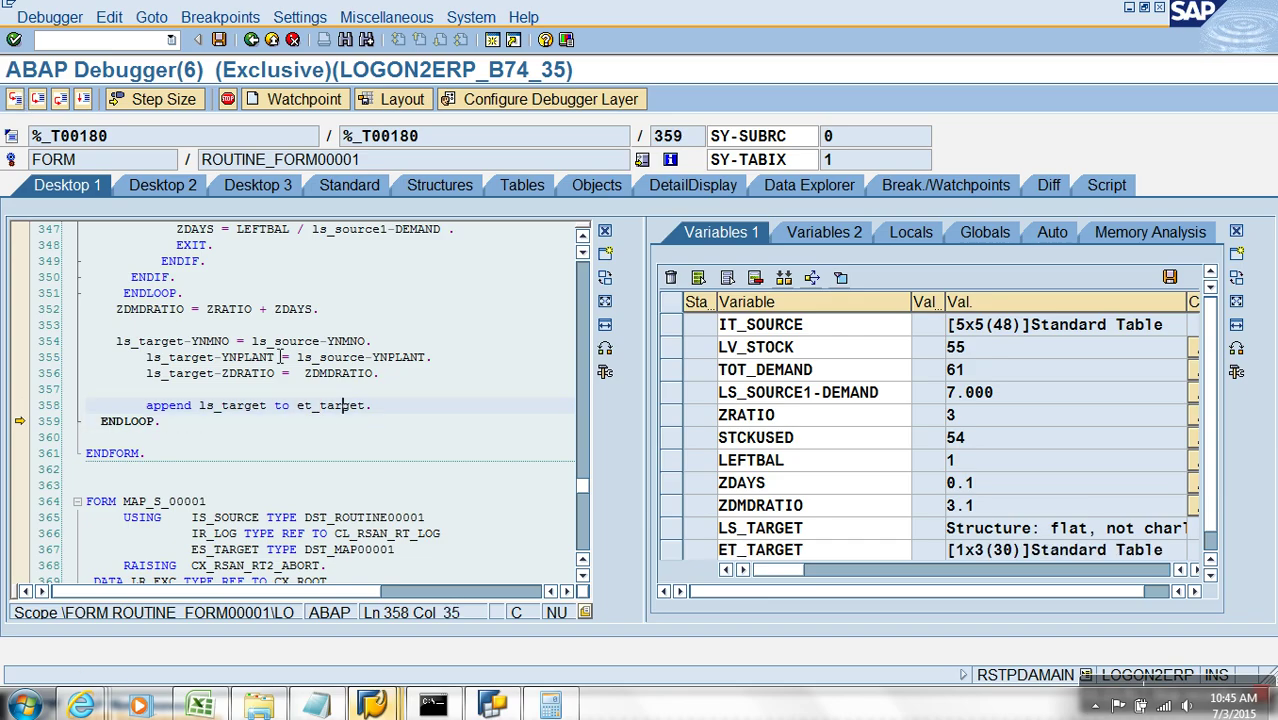
# Single-step into the outer loop's second record through the variable resets to the TOT_DEMAND calculation on line 340
pyautogui.click(16, 99)
pyautogui.click(16, 99)
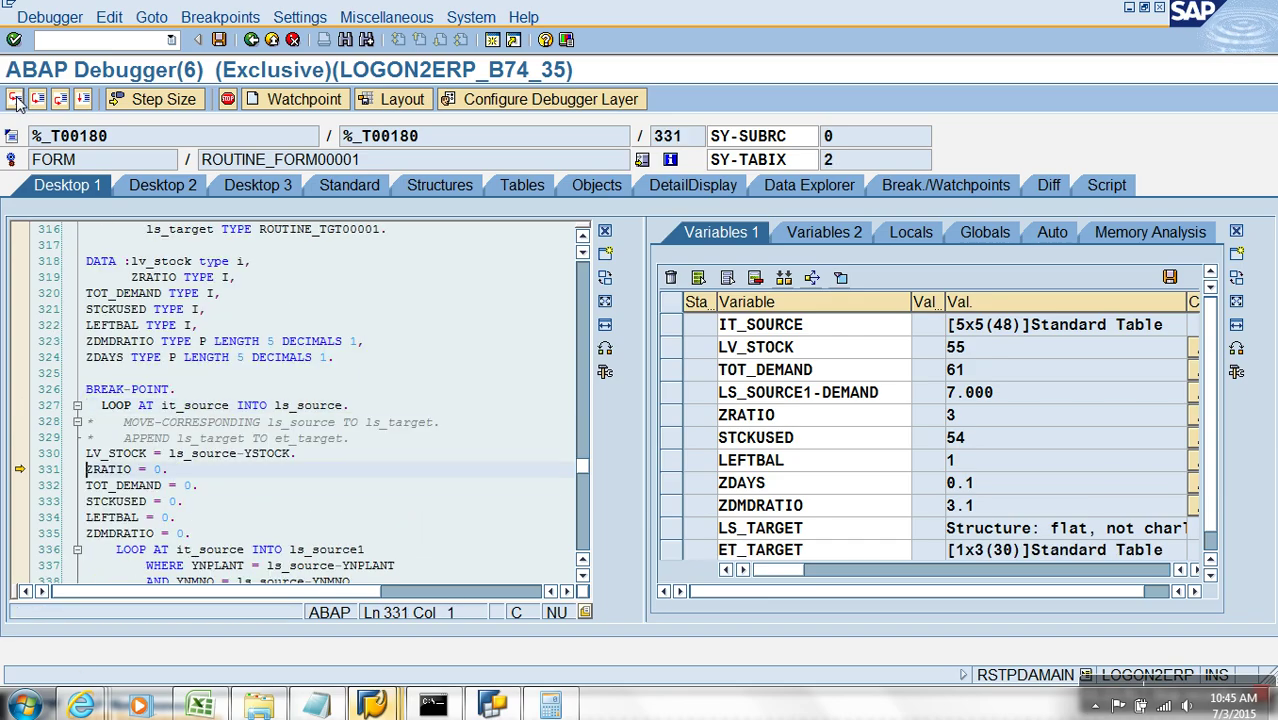
pyautogui.click(16, 99)
pyautogui.click(16, 99)
pyautogui.click(16, 99)
pyautogui.click(16, 99)
pyautogui.click(16, 99)
pyautogui.click(16, 99)
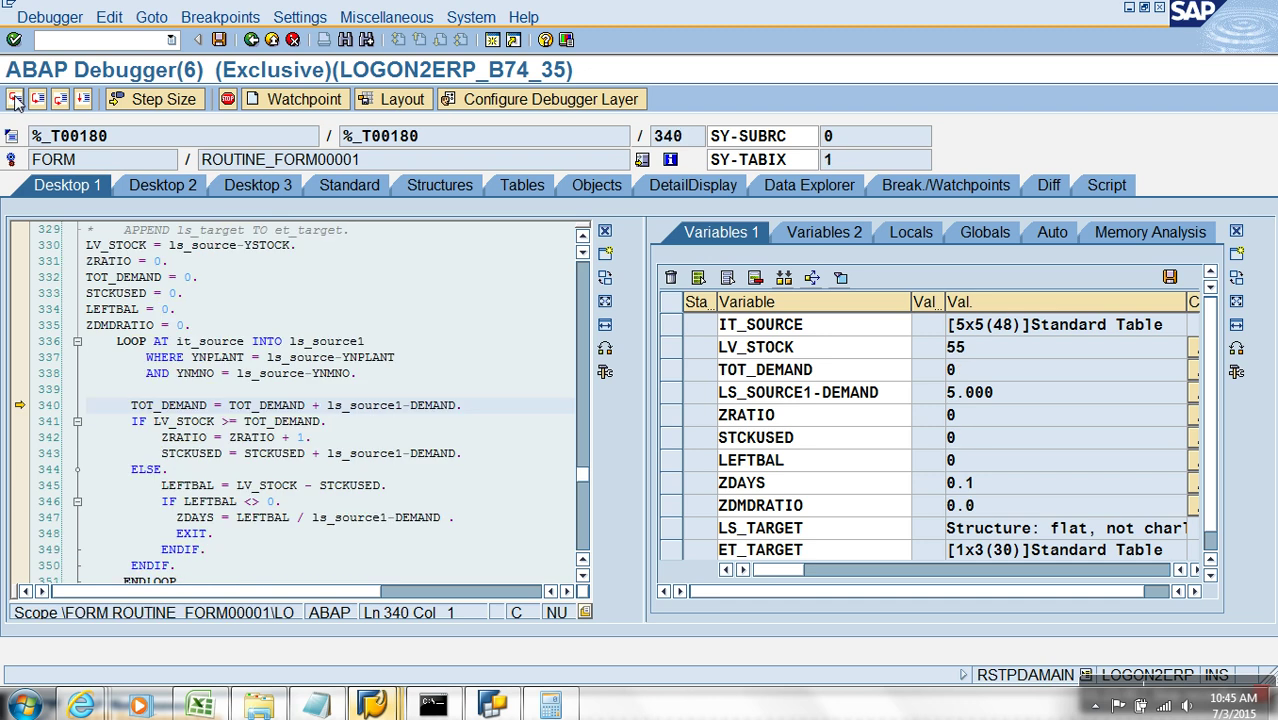
# Single-step the first inner-loop record through the TOT_DEMAND, ZRATIO and STCKUSED updates to ENDLOOP on line 351
pyautogui.click(16, 99)
pyautogui.click(16, 99)
pyautogui.click(16, 99)
pyautogui.click(16, 99)
pyautogui.click(16, 99)
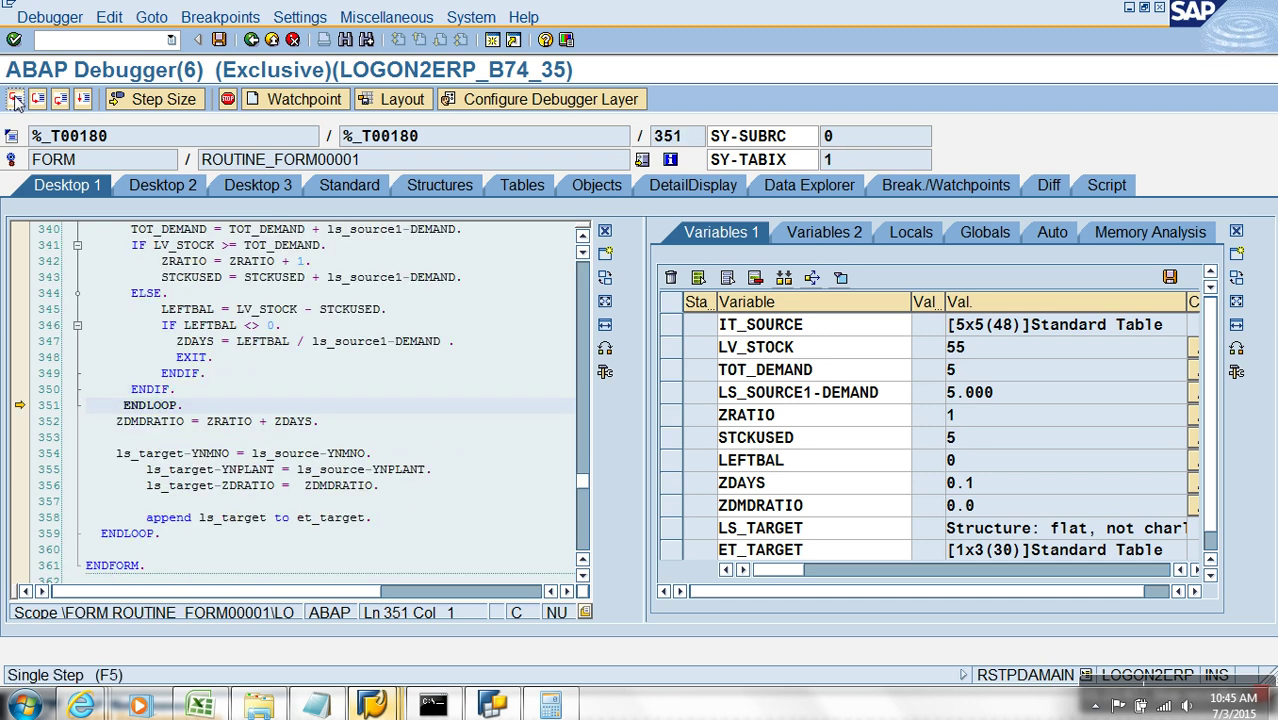
# Single-step the second and third inner-loop records through their demand, ratio and stock updates to line 344
pyautogui.click(16, 99)
pyautogui.click(16, 99)
pyautogui.click(16, 99)
pyautogui.click(16, 99)
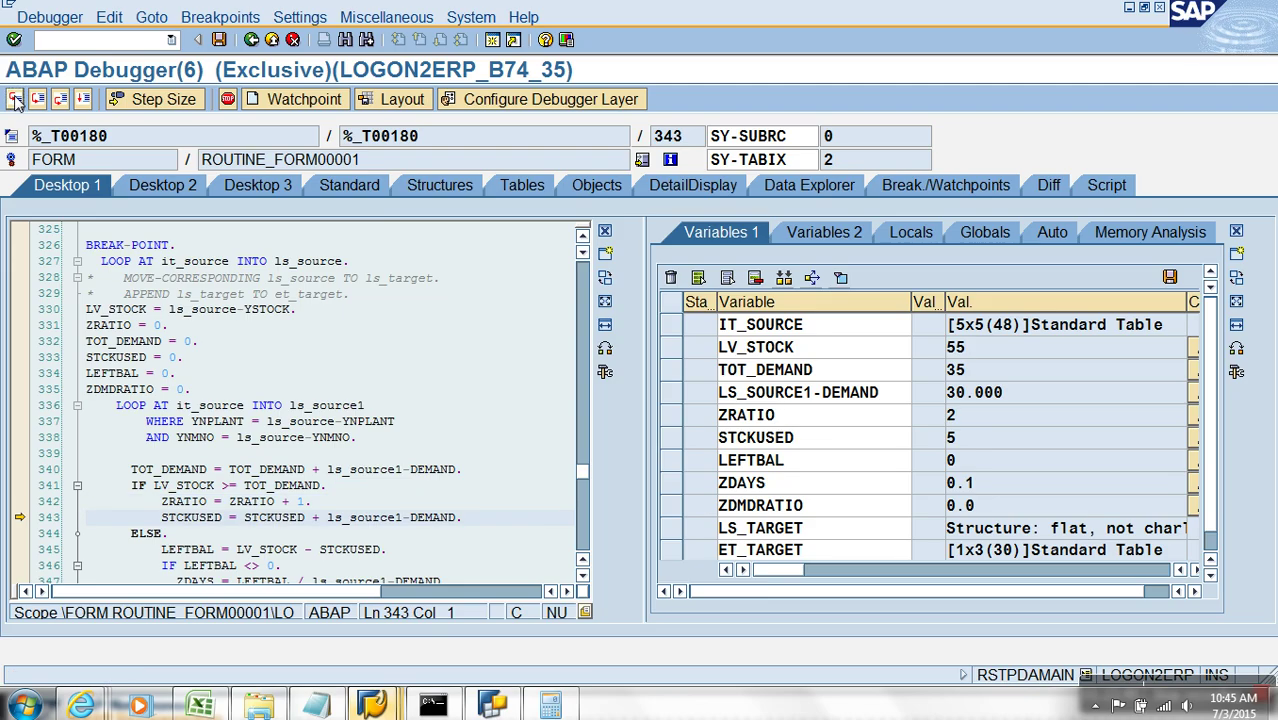
pyautogui.click(16, 99)
pyautogui.click(16, 99)
pyautogui.click(15, 101)
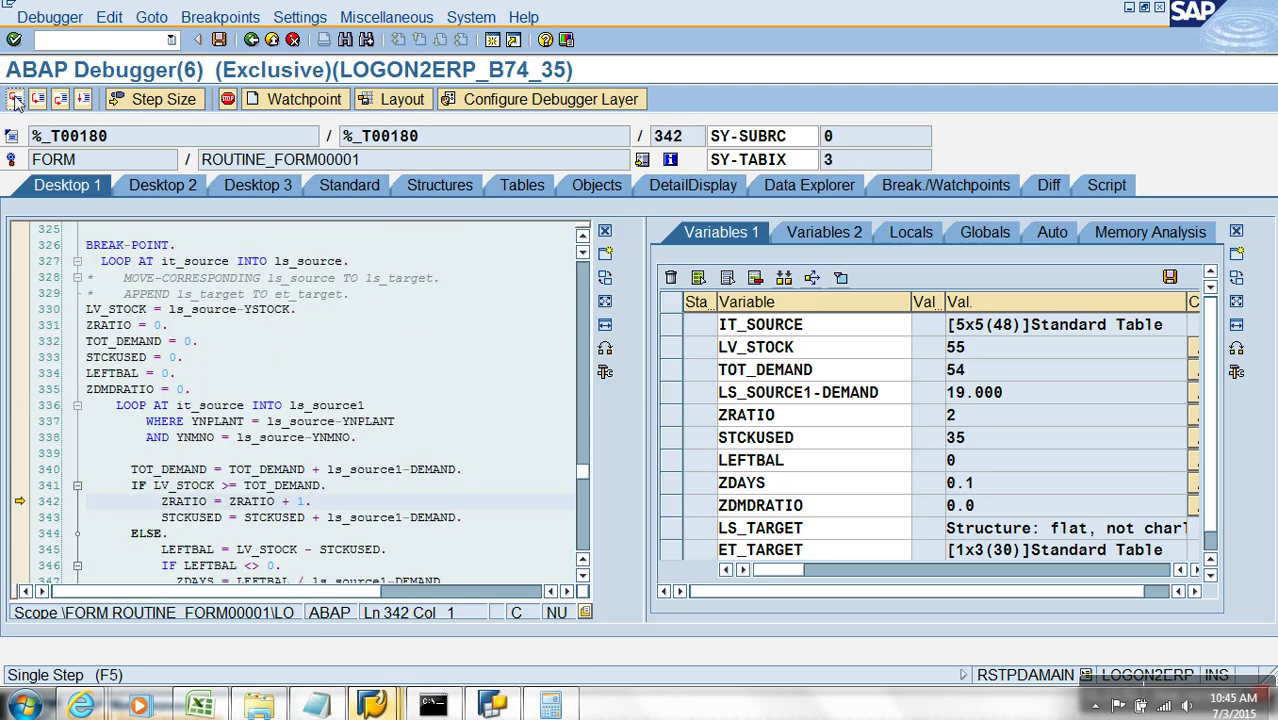
pyautogui.click(15, 101)
pyautogui.click(15, 101)
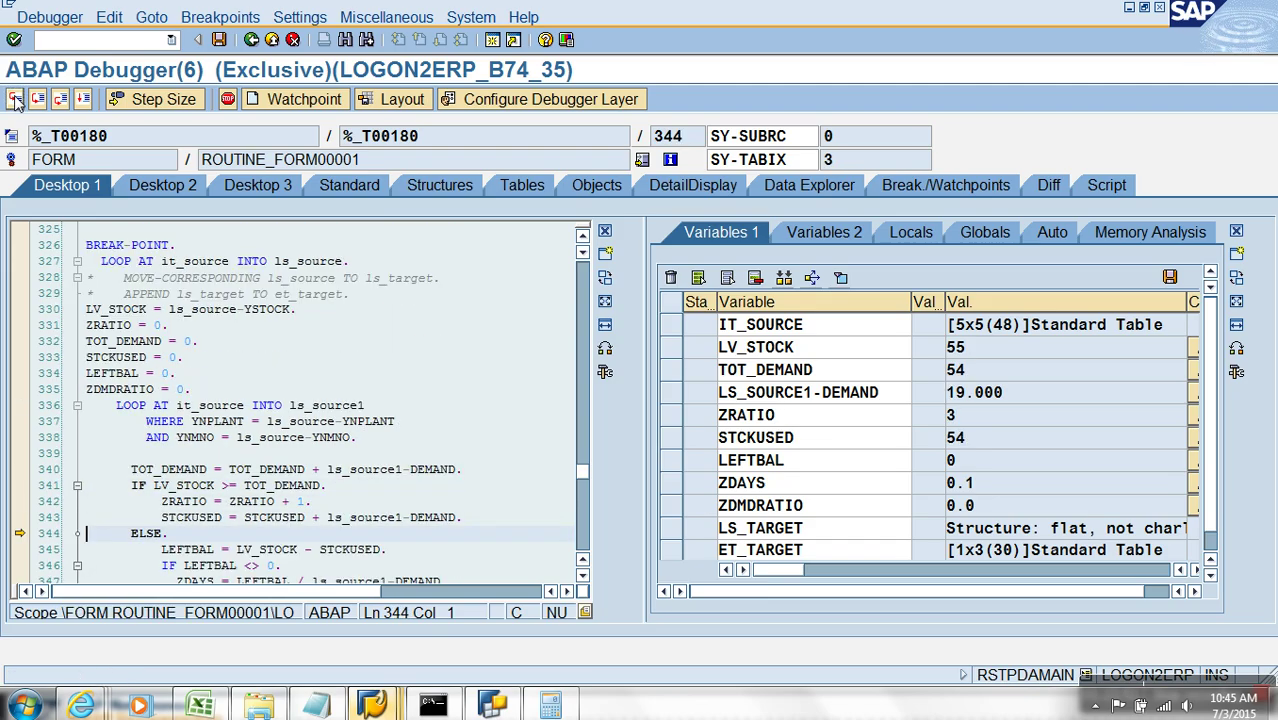
# Single-step the fourth inner-loop record into the ELSE branch and through the LEFTBAL calculation
pyautogui.click(15, 101)
pyautogui.click(15, 101)
pyautogui.click(15, 101)
pyautogui.click(15, 101)
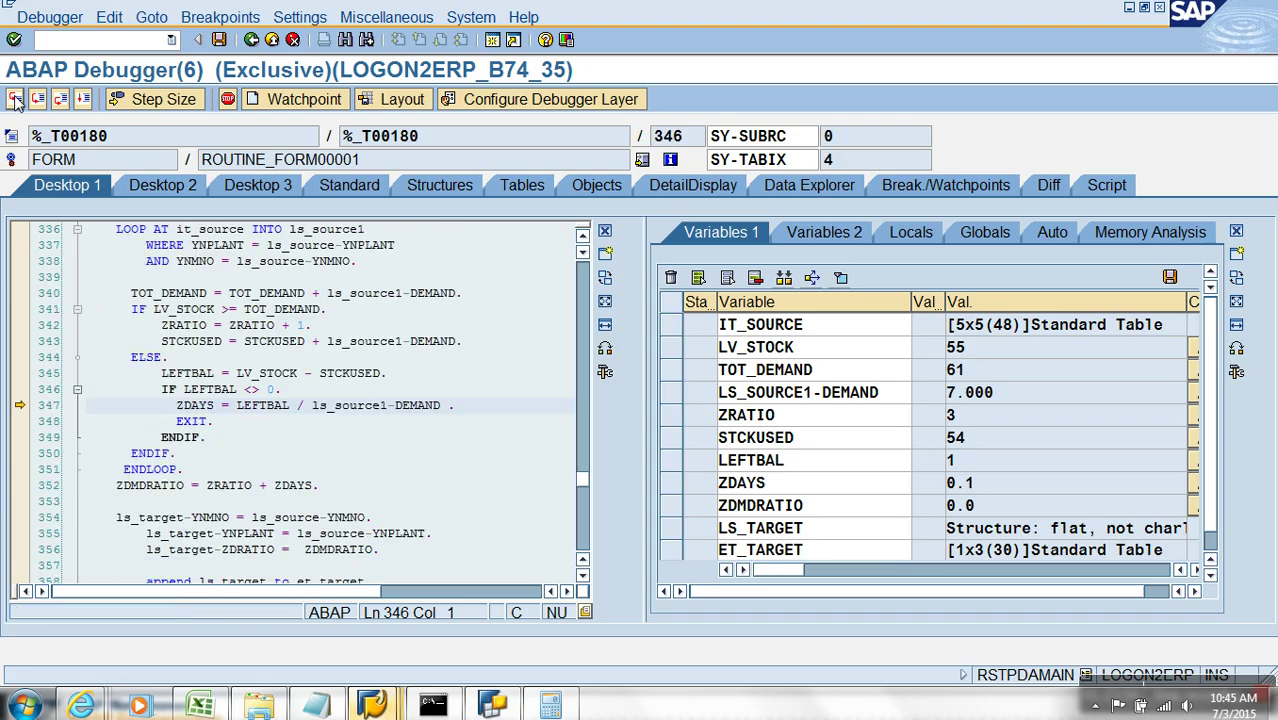
# Single-step the ZDAYS and ZDMDRATIO calculations and the ls_target append back to the outer LOOP on line 327
pyautogui.click(15, 101)
pyautogui.click(15, 101)
pyautogui.click(15, 101)
pyautogui.click(15, 101)
pyautogui.click(15, 101)
pyautogui.click(15, 101)
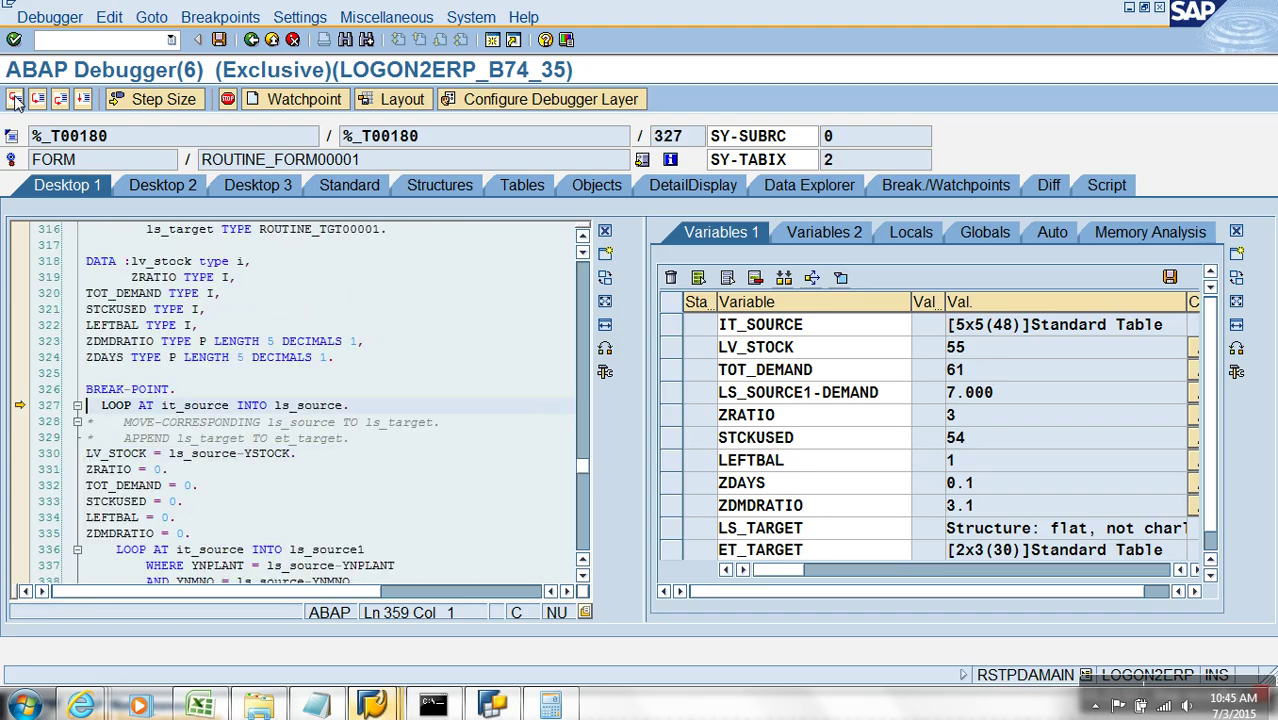
# Single-step the outer loop's third record through the resets and inner loop to its third record's stock comparison on line 341
pyautogui.click(15, 101)
pyautogui.click(15, 101)
pyautogui.click(15, 101)
pyautogui.click(15, 101)
pyautogui.click(15, 101)
pyautogui.click(15, 101)
pyautogui.click(15, 101)
pyautogui.click(15, 101)
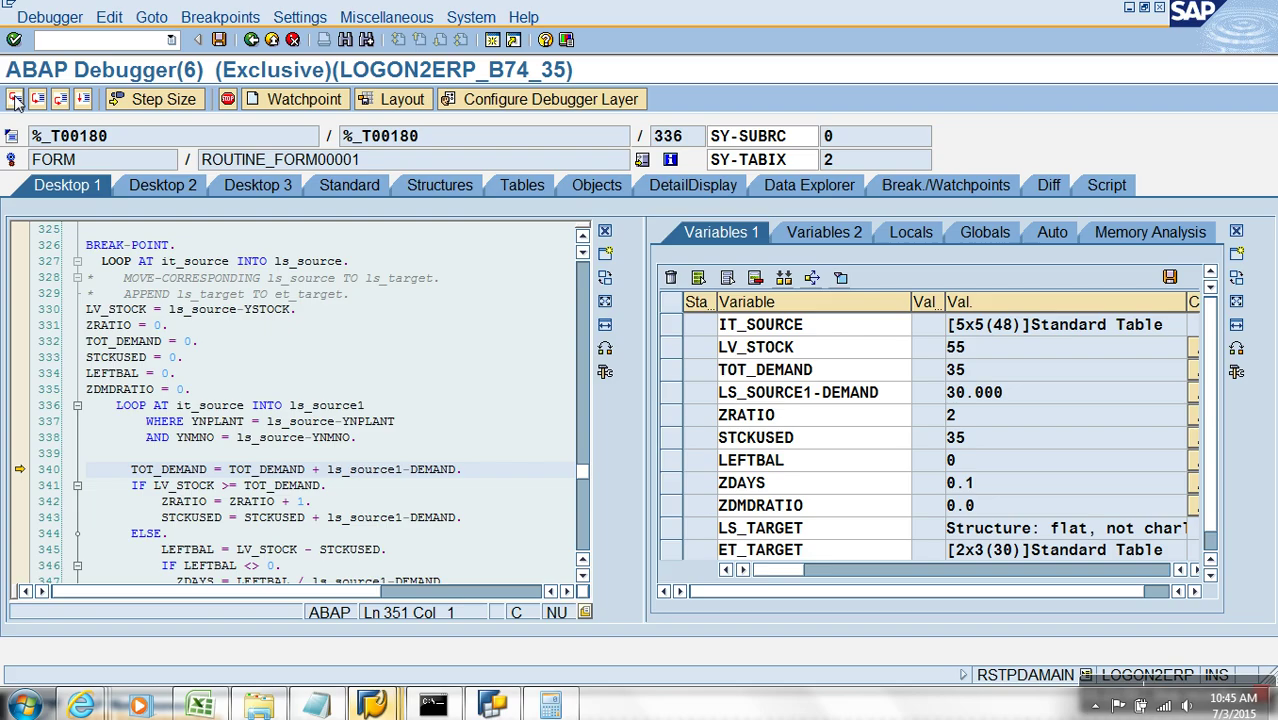
pyautogui.click(15, 101)
# Set a breakpoint on the append statement at line 358 and continue execution through the remaining records until the routine finishes
pyautogui.scroll(-5, 293, 495)
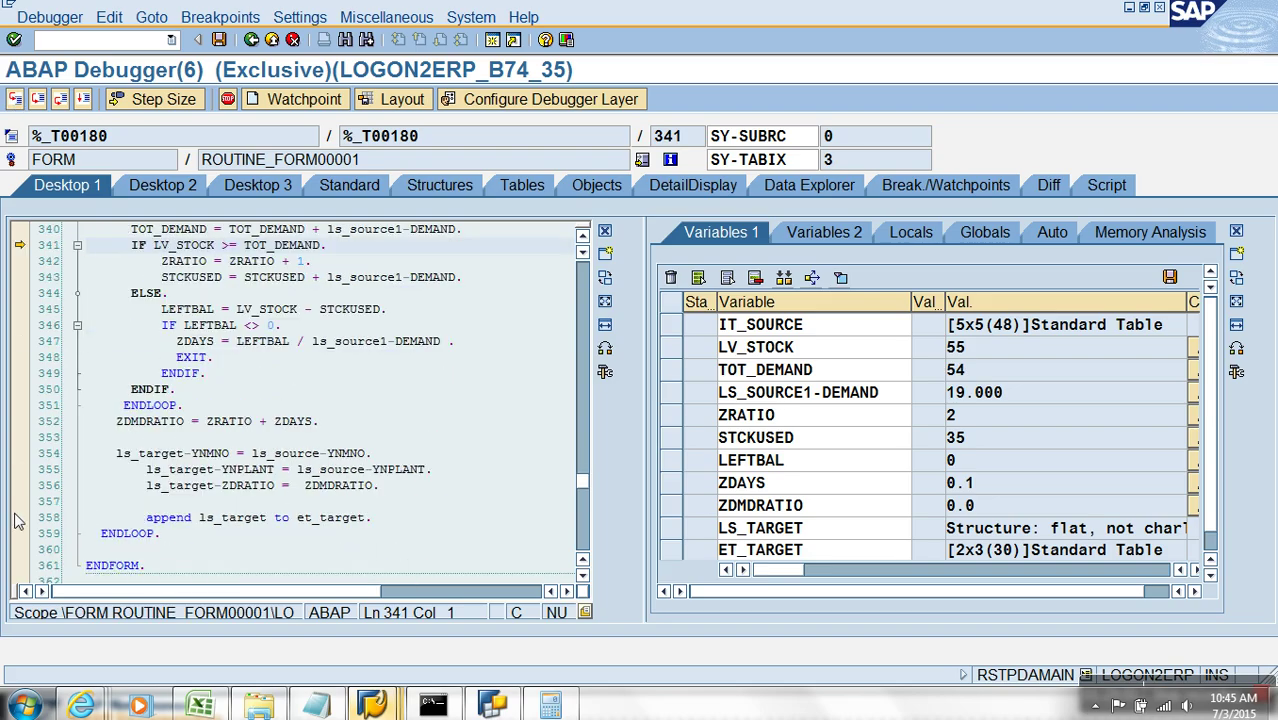
pyautogui.click(20, 517)
pyautogui.press('F8')
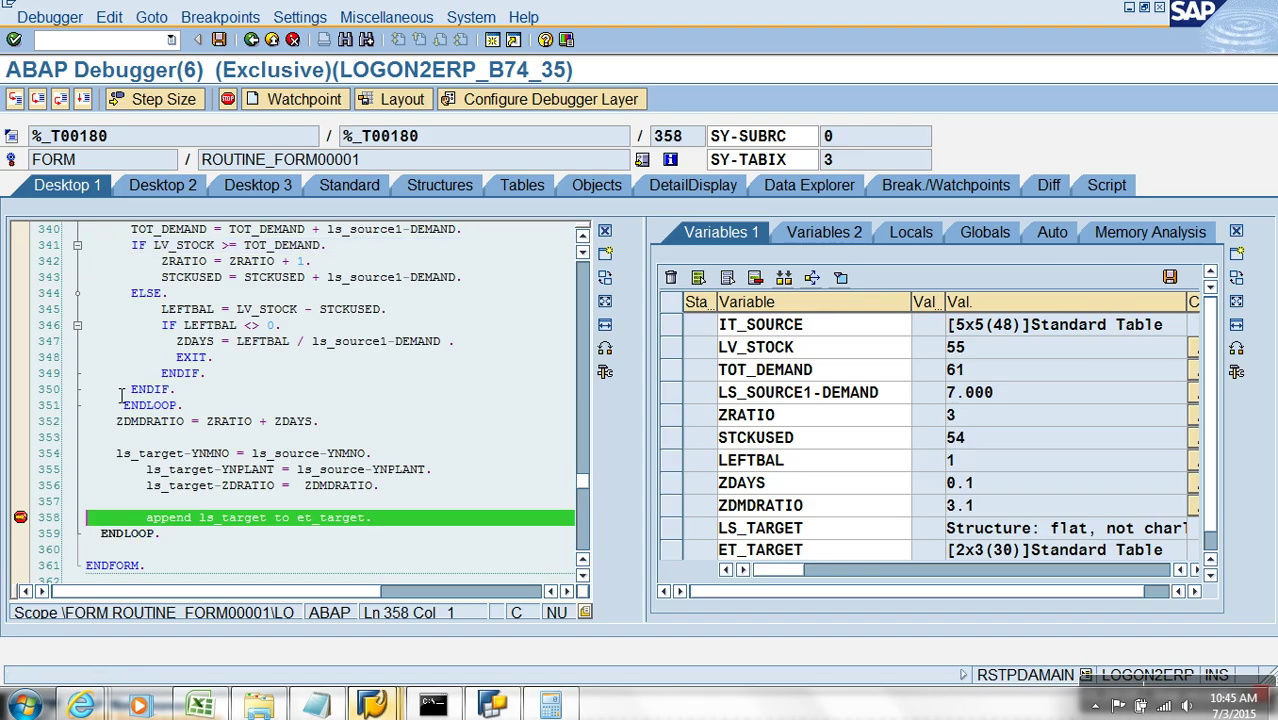
pyautogui.press('F8')
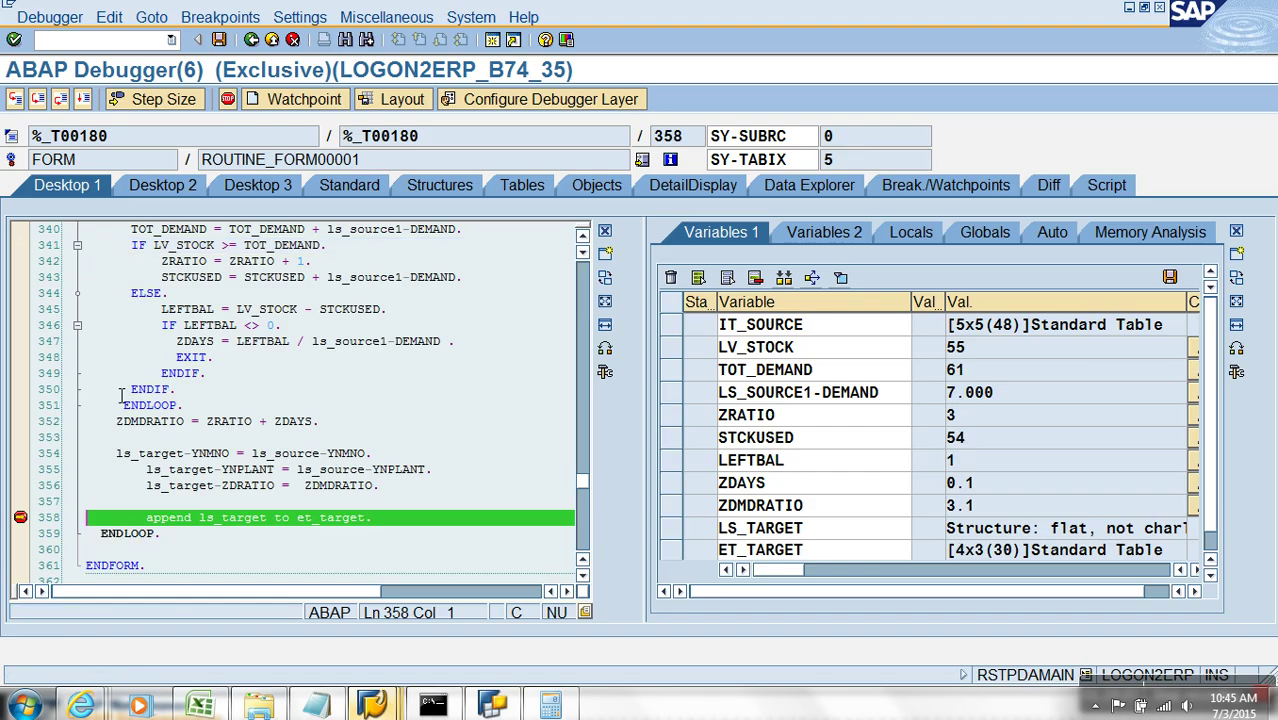
pyautogui.press('F8')
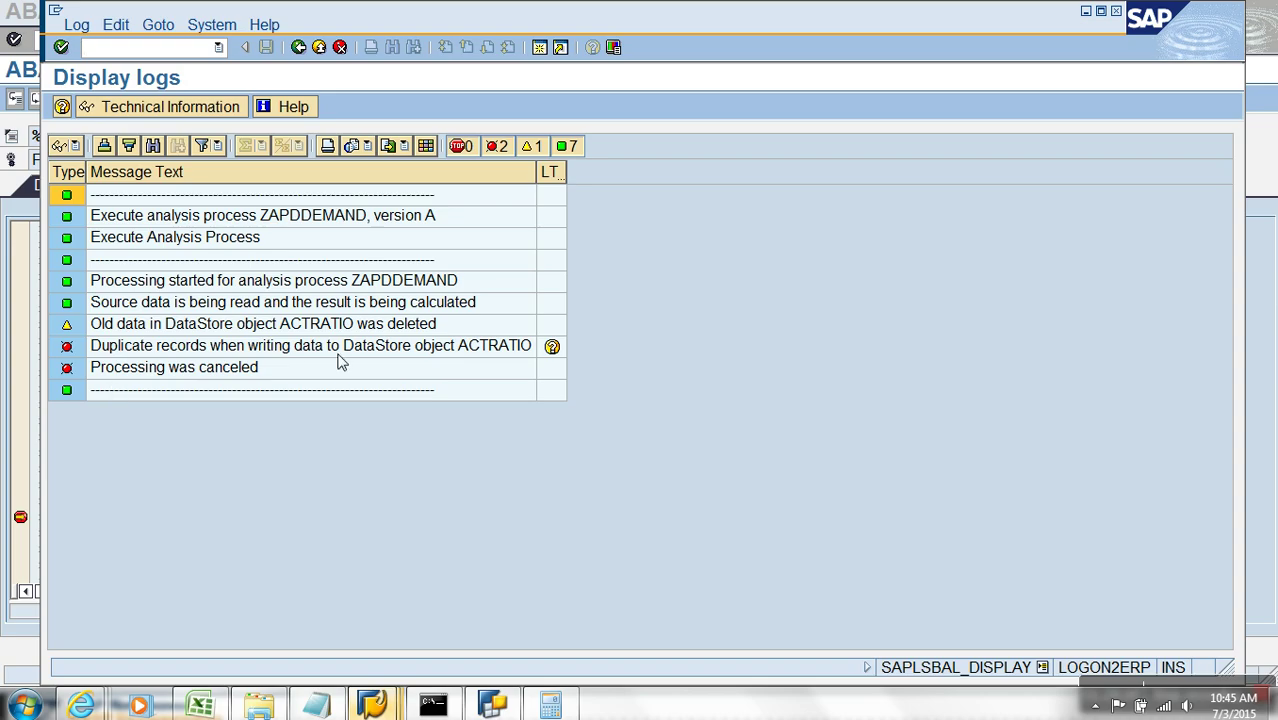
# Leave the log, switch analysis process ZAPDDEMAND to change mode, and open the Calculate Demand Ratio routine
pyautogui.click(319, 47)
pyautogui.rightClick(872, 362)
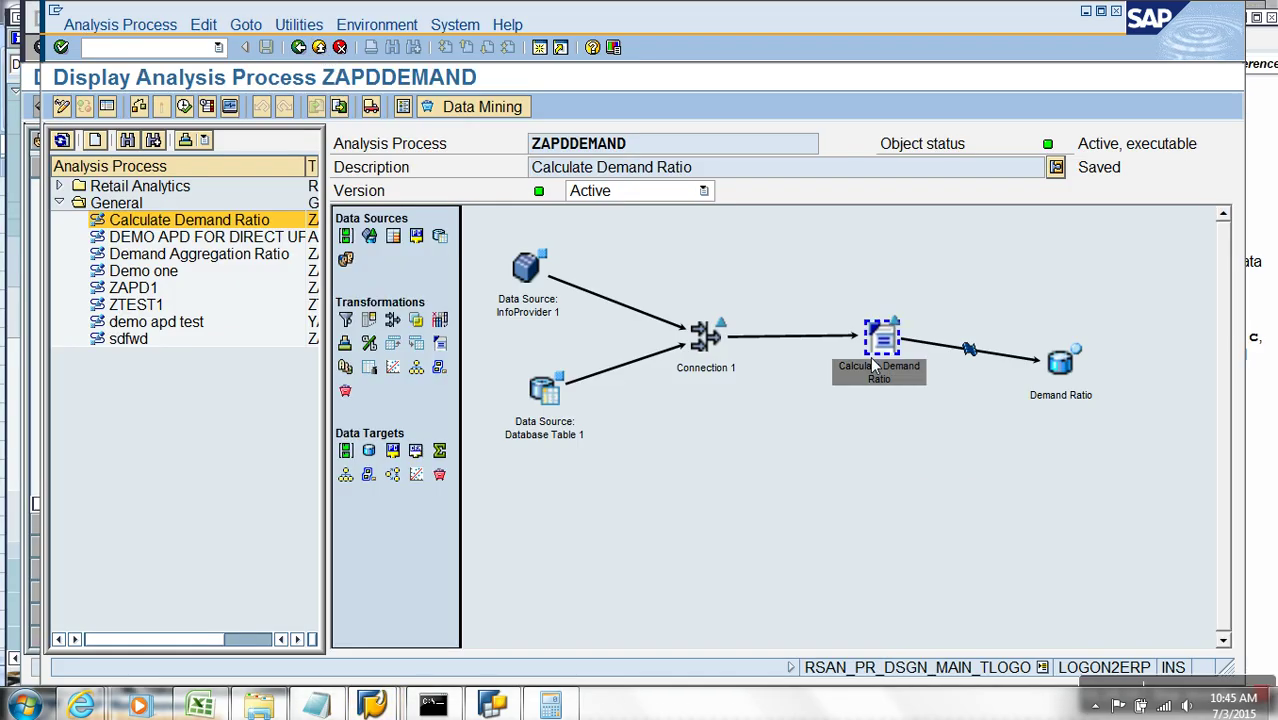
pyautogui.moveTo(940, 437)
pyautogui.click(738, 402)
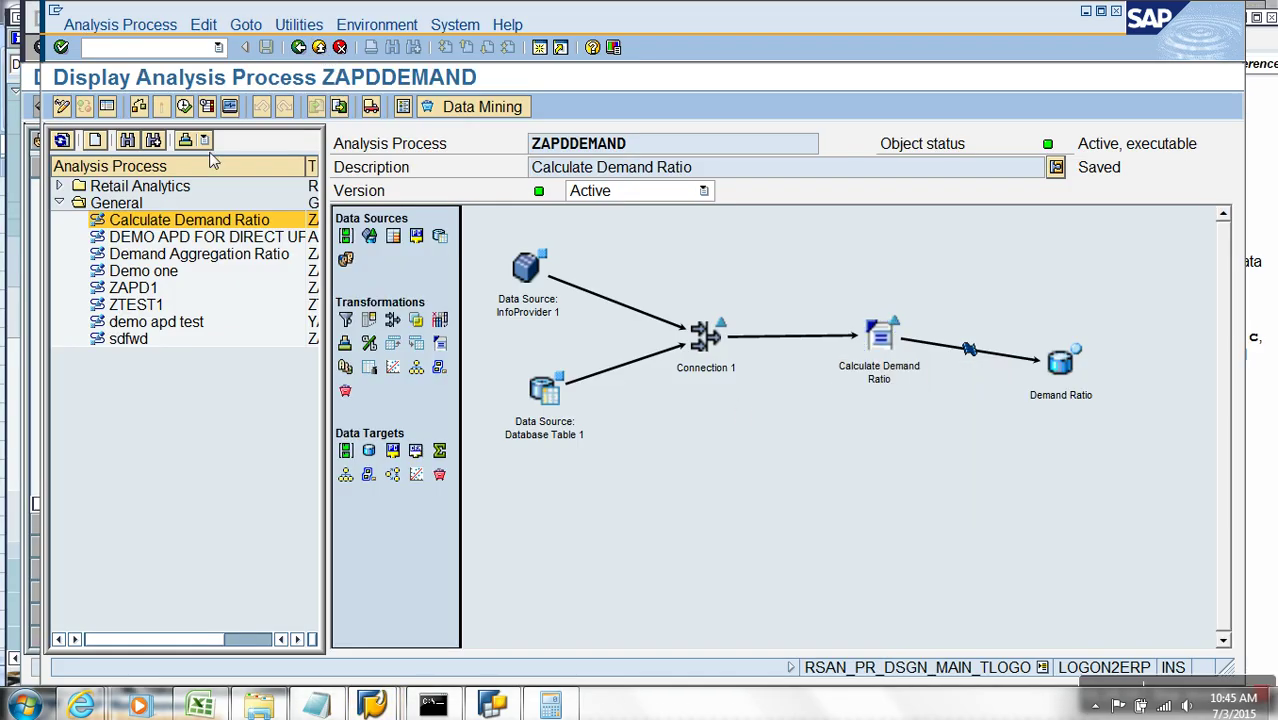
pyautogui.click(62, 108)
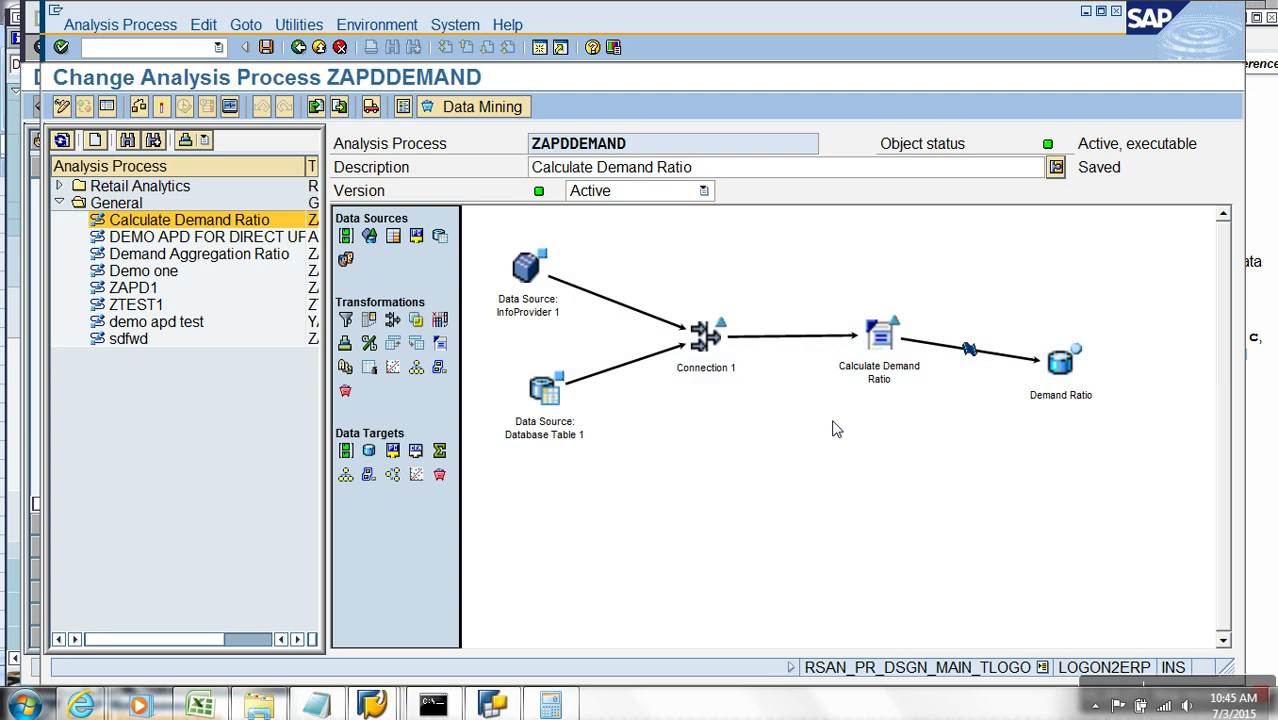
pyautogui.rightClick(874, 362)
pyautogui.click(938, 461)
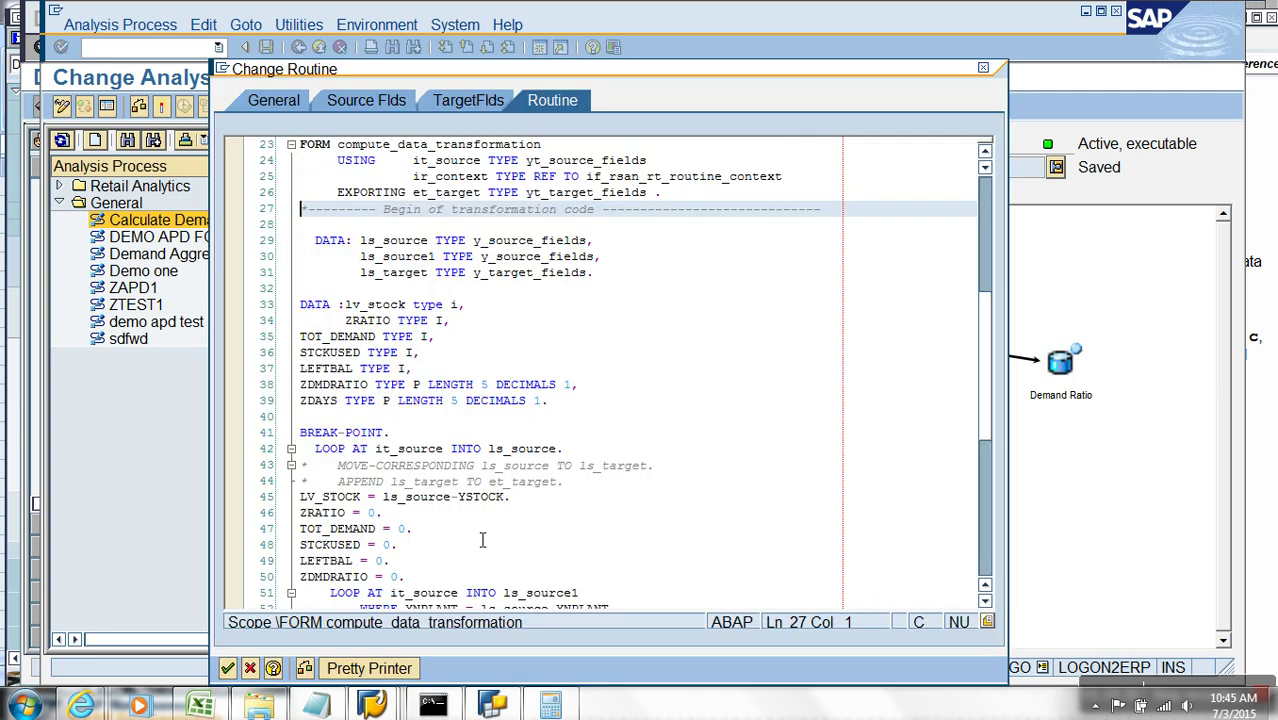
# Add the statement "SORT et_target BY YNPLANT YNMNO." after the append statement in the routine
pyautogui.click(478, 542)
pyautogui.scroll(-5, 472, 548)
pyautogui.scroll(-4, 472, 548)
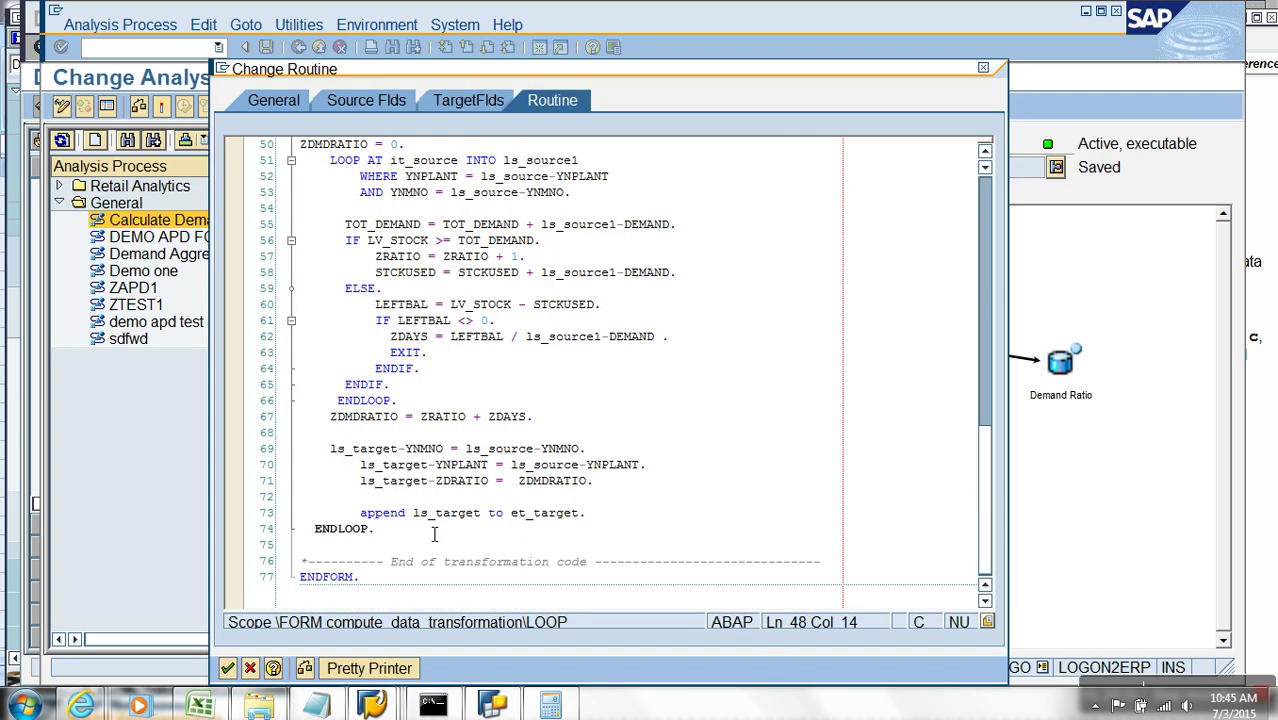
pyautogui.click(609, 514)
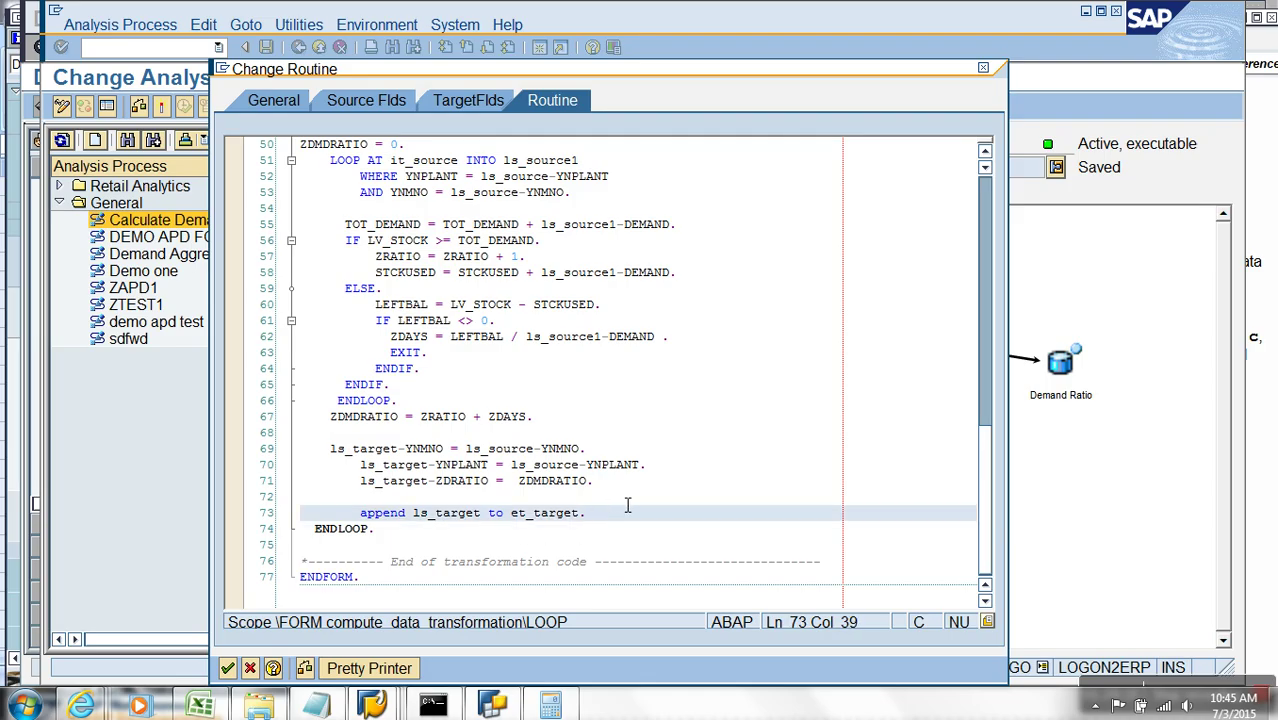
pyautogui.press('Return')
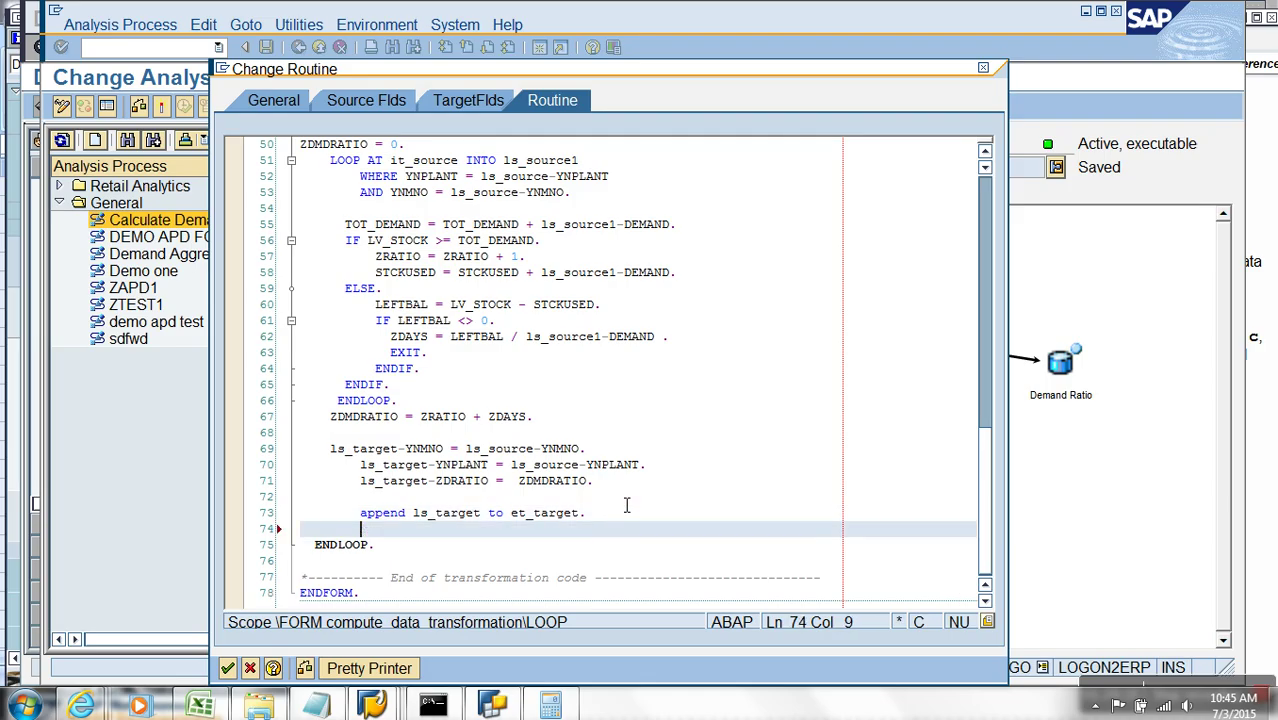
pyautogui.press('Return')
pyautogui.write('SORT ')
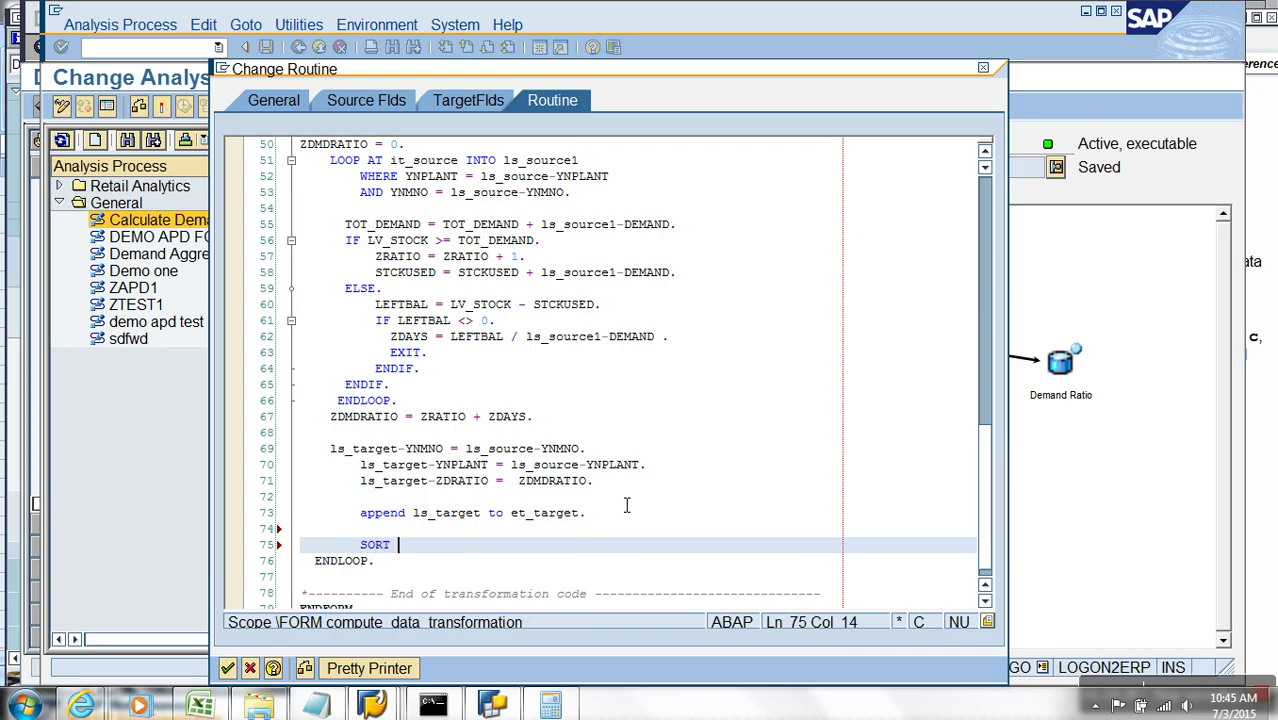
pyautogui.write('ACTRATIO')
pyautogui.hotkey('ctrl', 'BackSpace')
pyautogui.moveTo(583, 514); pyautogui.dragTo(517, 522)
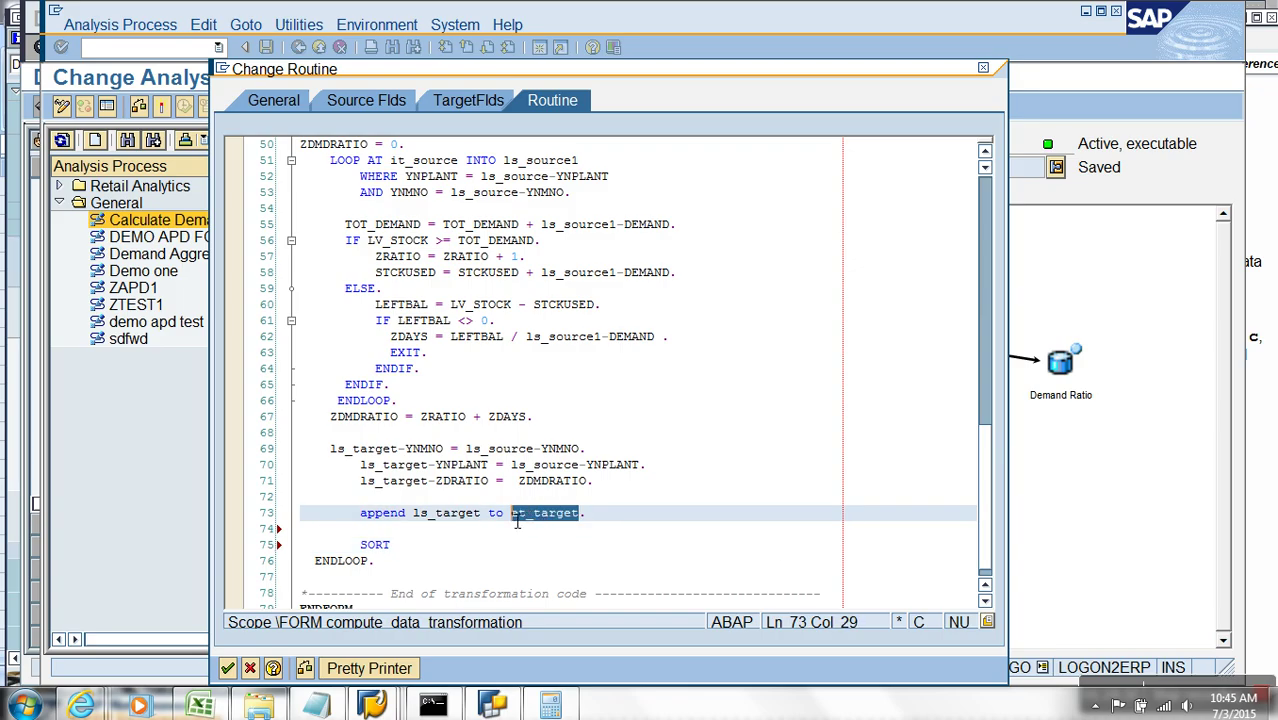
pyautogui.click(447, 546)
pyautogui.write('et_target')
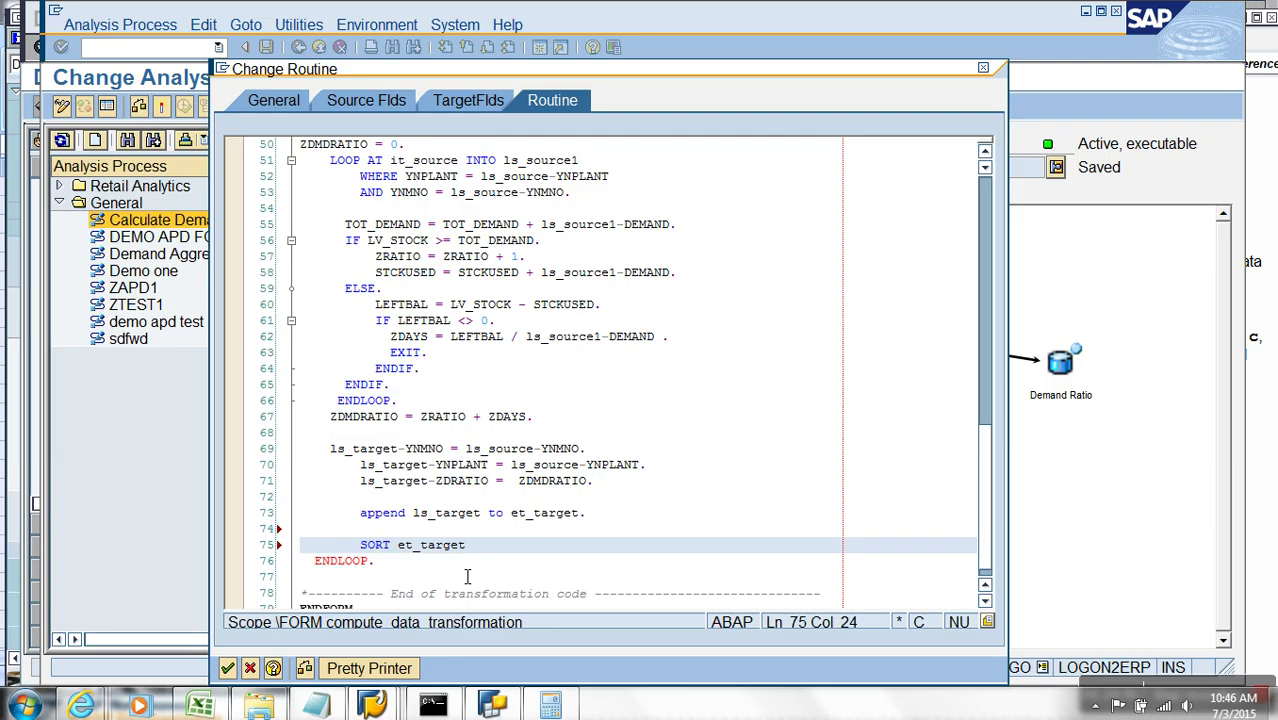
pyautogui.write('BY ')
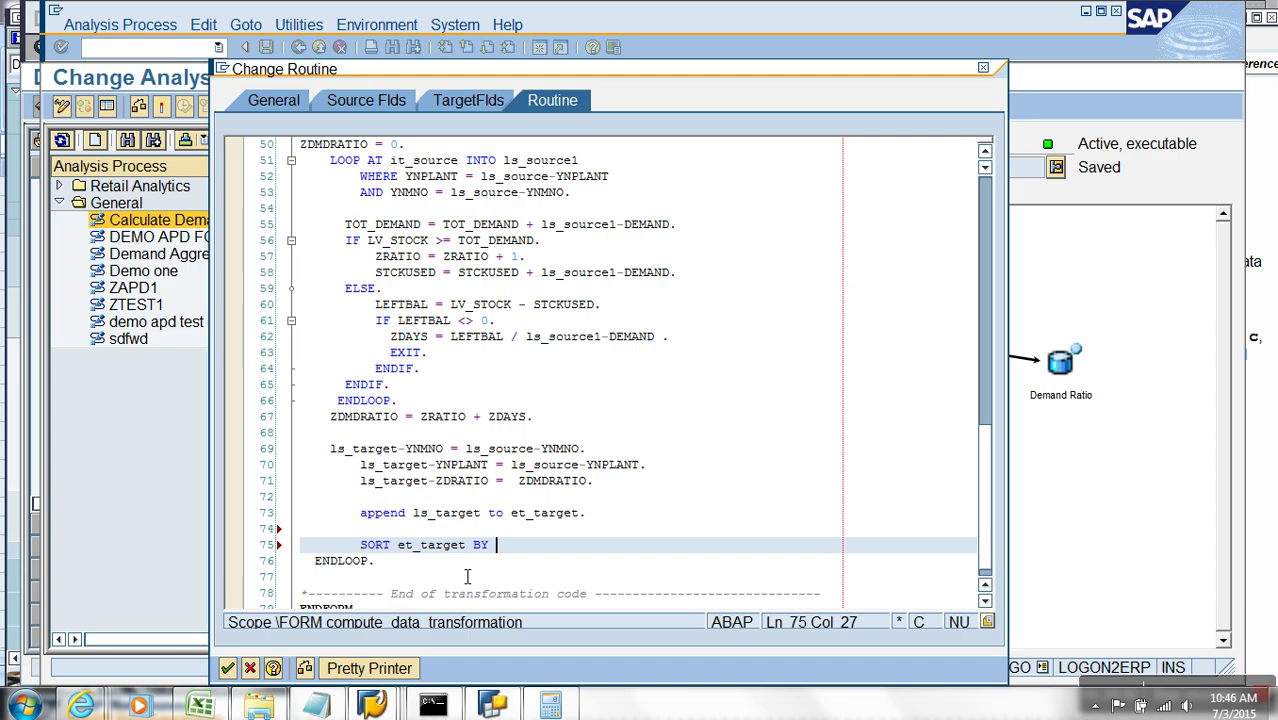
pyautogui.write('YNPLANT YNMNO.')
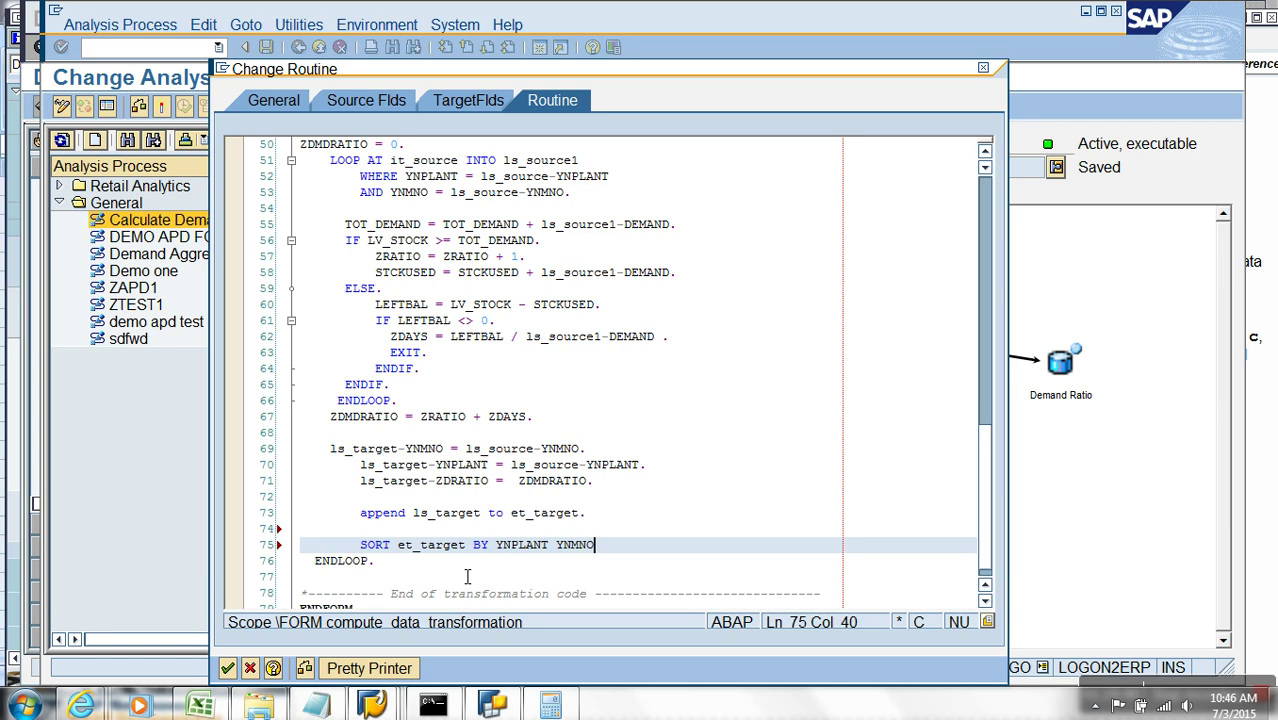
# Add the statement "DELETE ADJACENT DUPLICATES FROM et_target." on the line below the SORT statement
pyautogui.press('Return')
pyautogui.write('DE')
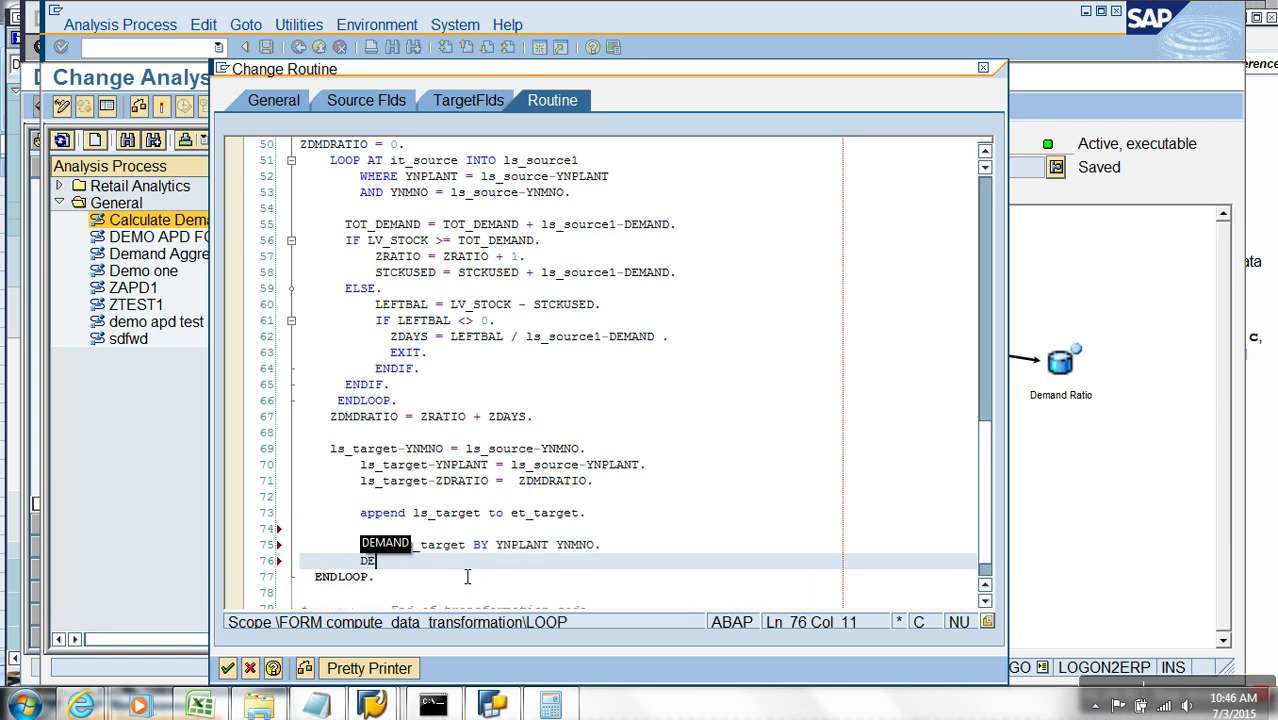
pyautogui.write('LETE REPORT')
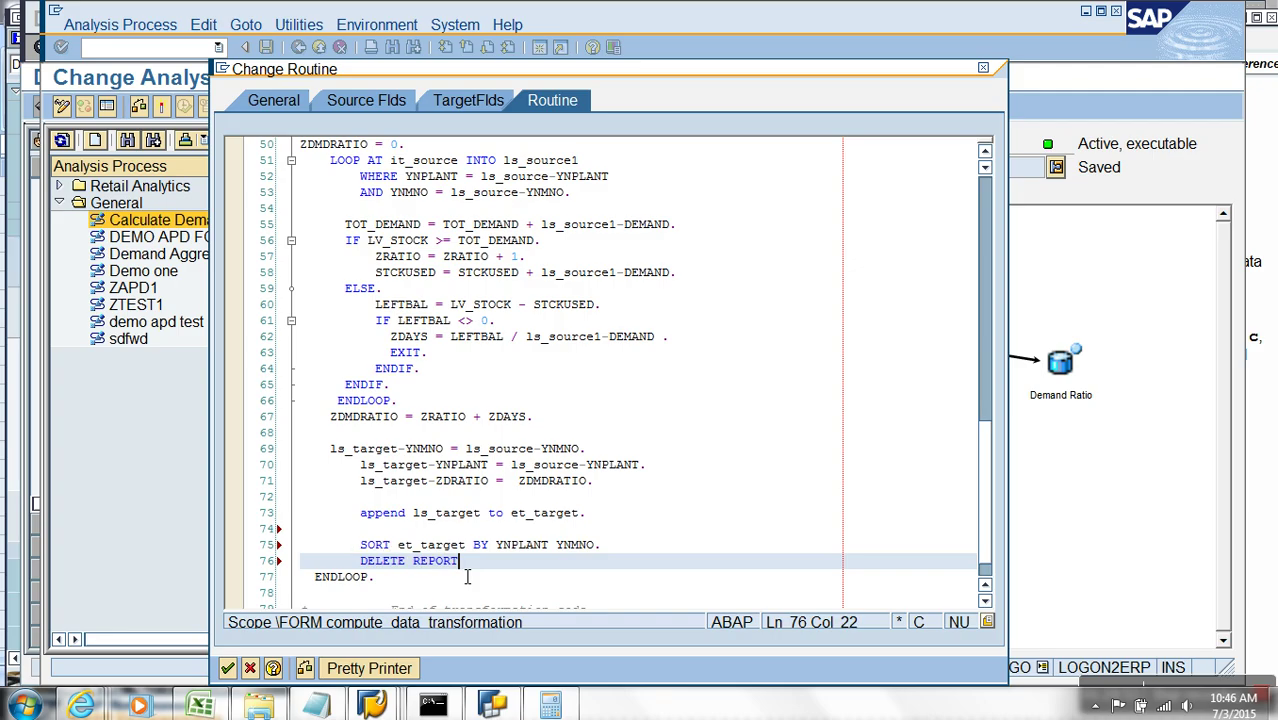
pyautogui.press('BackSpace')
pyautogui.press('BackSpace')
pyautogui.press('BackSpace')
pyautogui.press('BackSpace')
pyautogui.press('BackSpace')
pyautogui.press('BackSpace')
pyautogui.write('AD')
pyautogui.press('Tab')
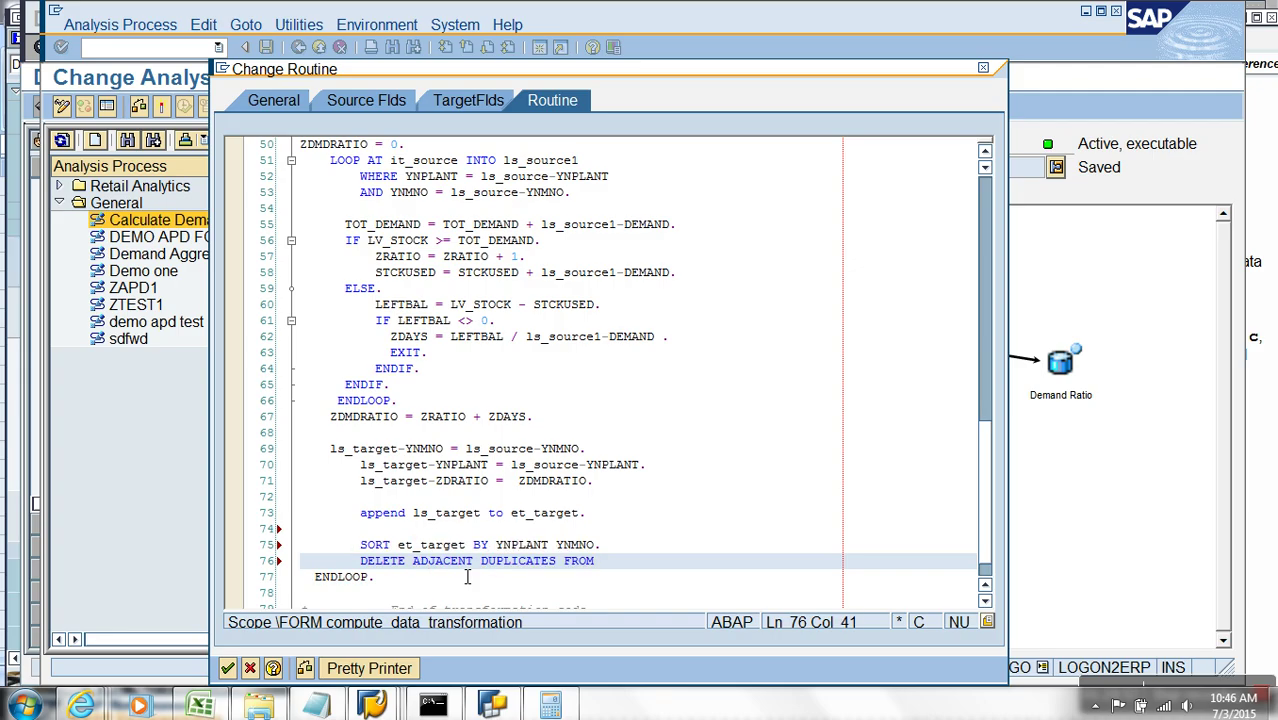
pyautogui.write('et_target.')
# Move the SORT and DELETE ADJACENT DUPLICATES statements out of the loop to directly below the outer ENDLOOP
pyautogui.moveTo(698, 572); pyautogui.dragTo(285, 560)
pyautogui.hotkey('ctrl', 'x')
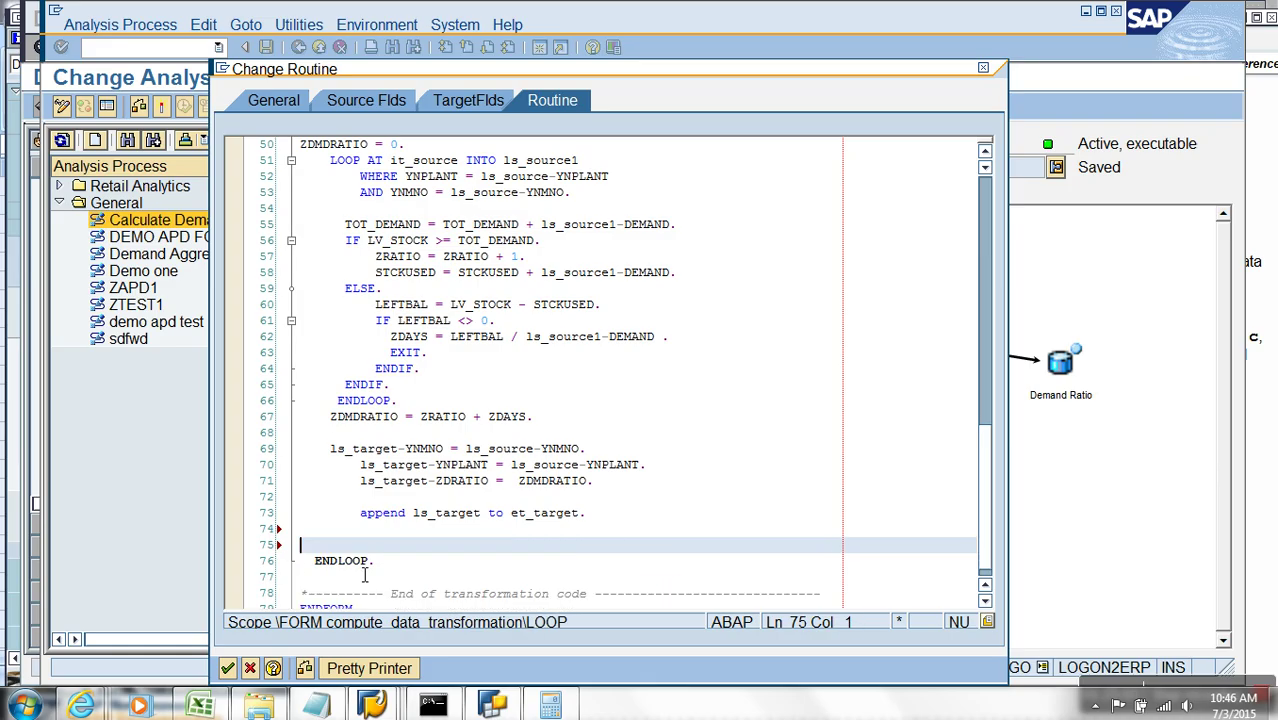
pyautogui.click(365, 578)
pyautogui.hotkey('ctrl', 'v')
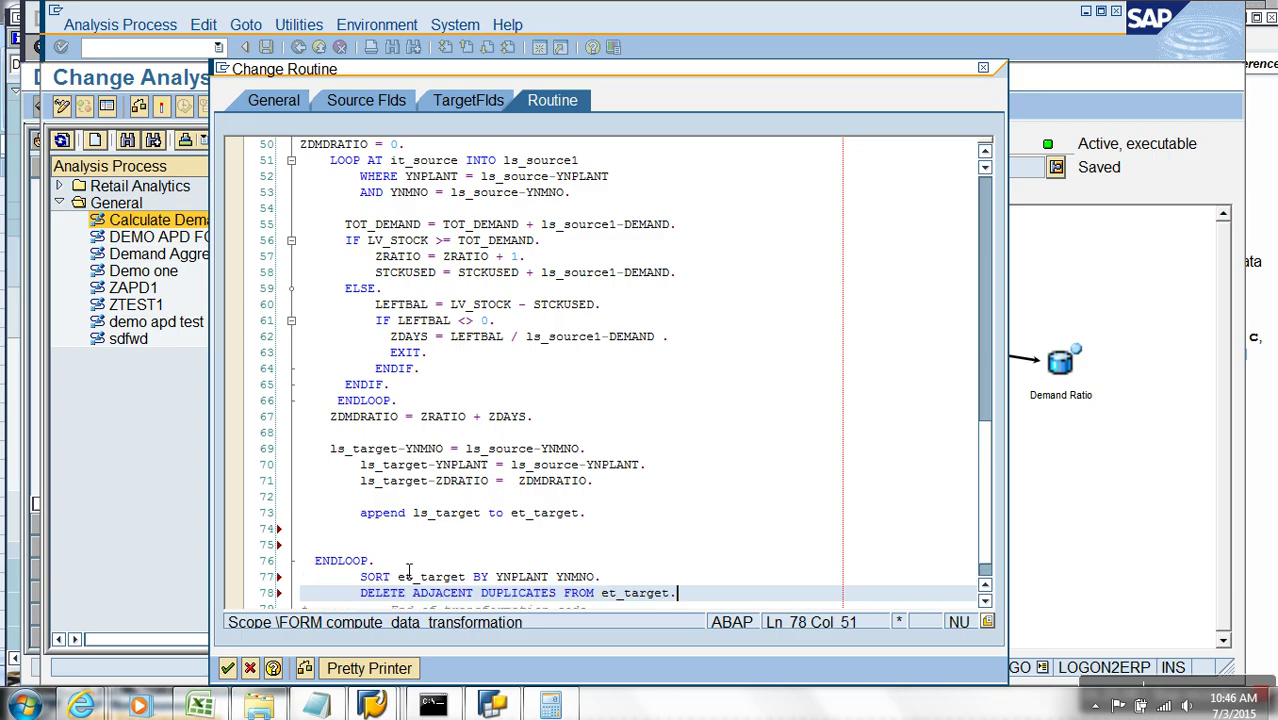
pyautogui.scroll(-2, 408, 571)
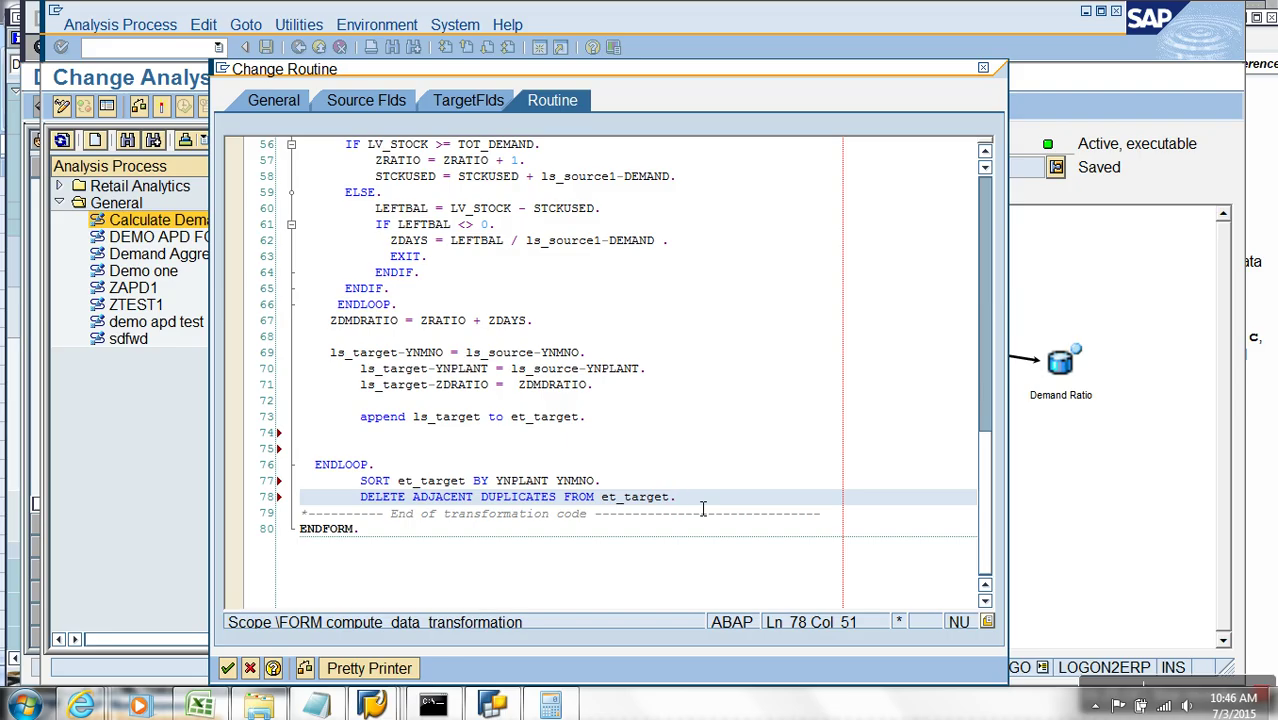
# Extend the DELETE ADJACENT DUPLICATES statement with "COMPARING YNPLANT YNMNO." and place that addition on its own line
pyautogui.write('co')
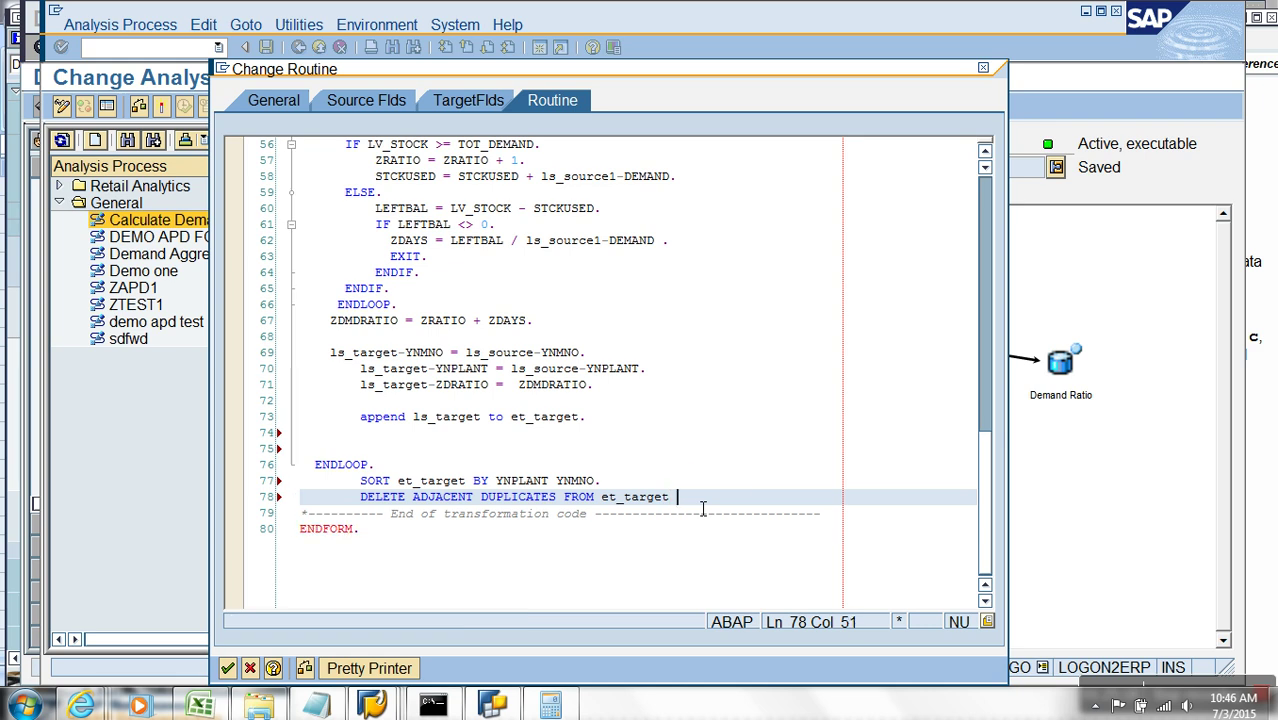
pyautogui.press('Tab')
pyautogui.write('y')
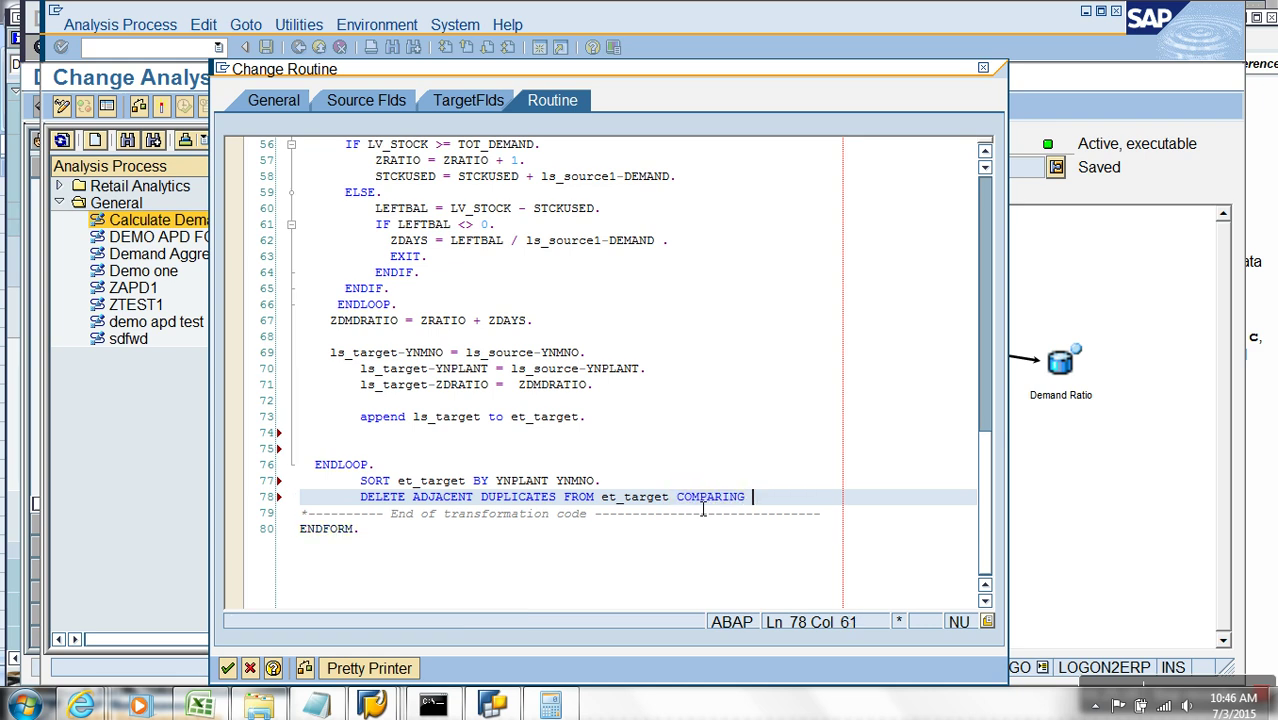
pyautogui.press('BackSpace')
pyautogui.write('YNPLANT YNMNO.')
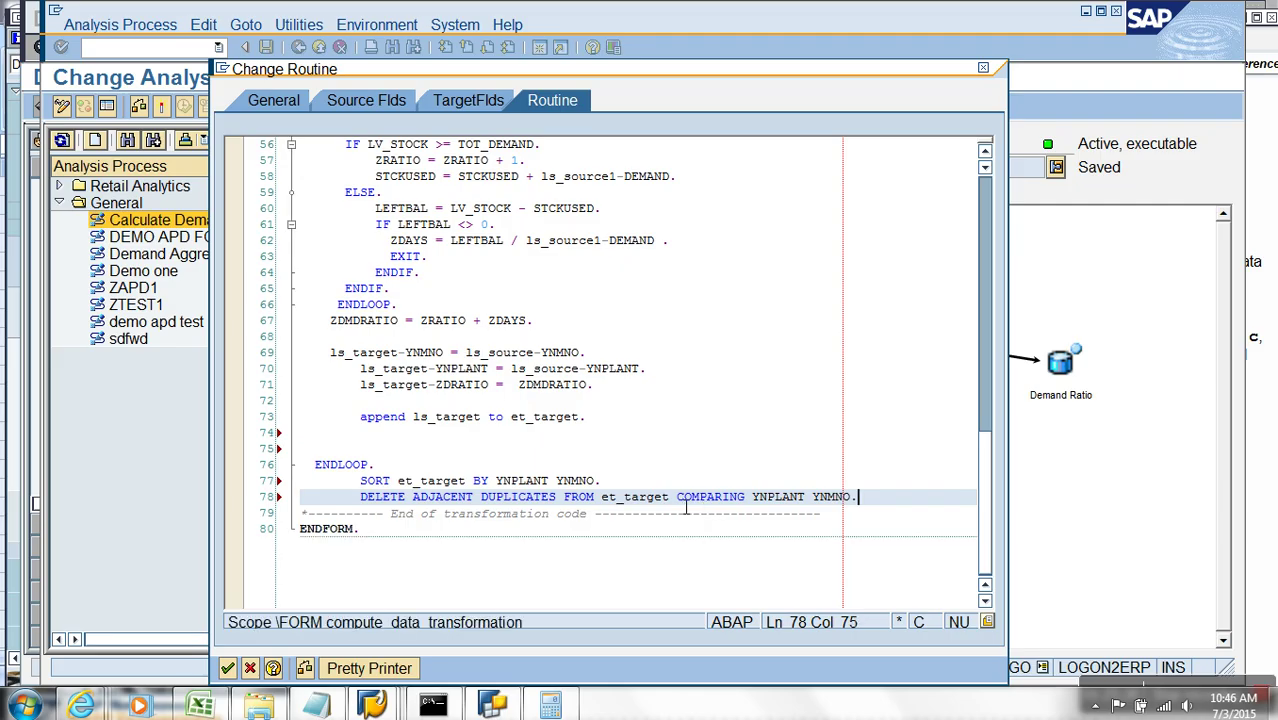
pyautogui.click(679, 497)
pyautogui.press('Return')
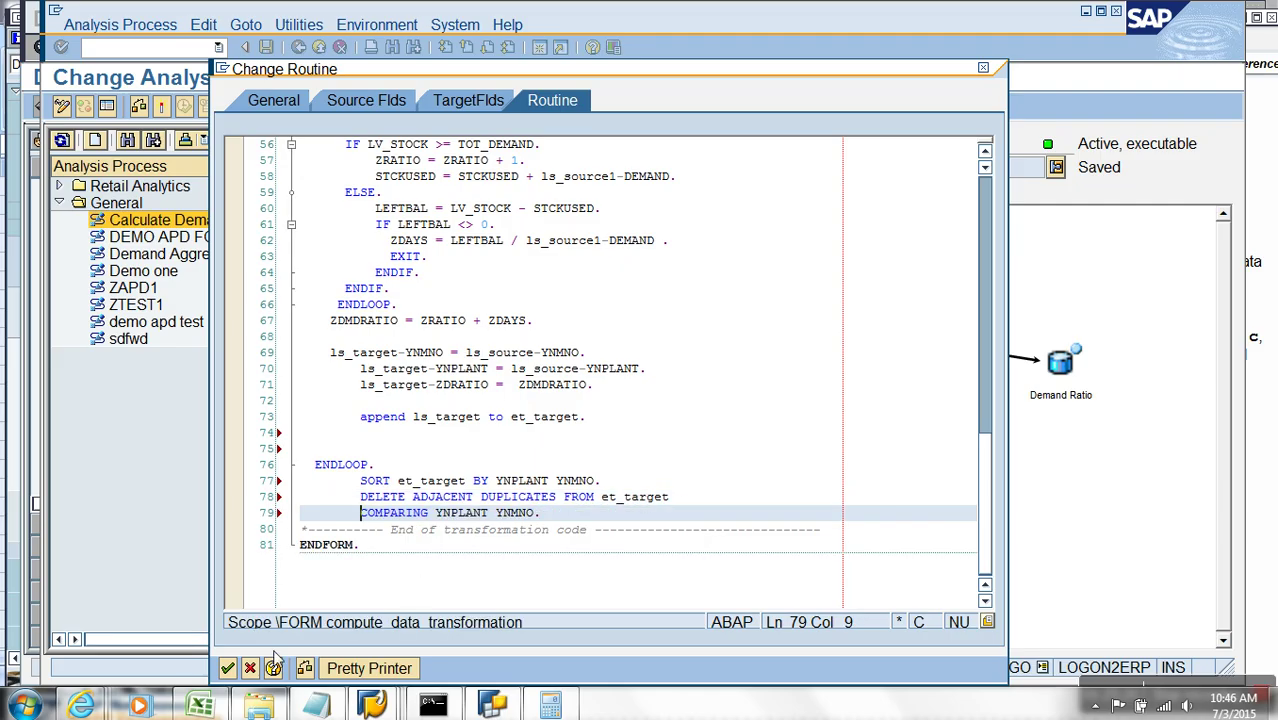
# Check the routine's syntax, accept the changed routine, and activate analysis process ZAPDDEMAND
pyautogui.click(304, 668)
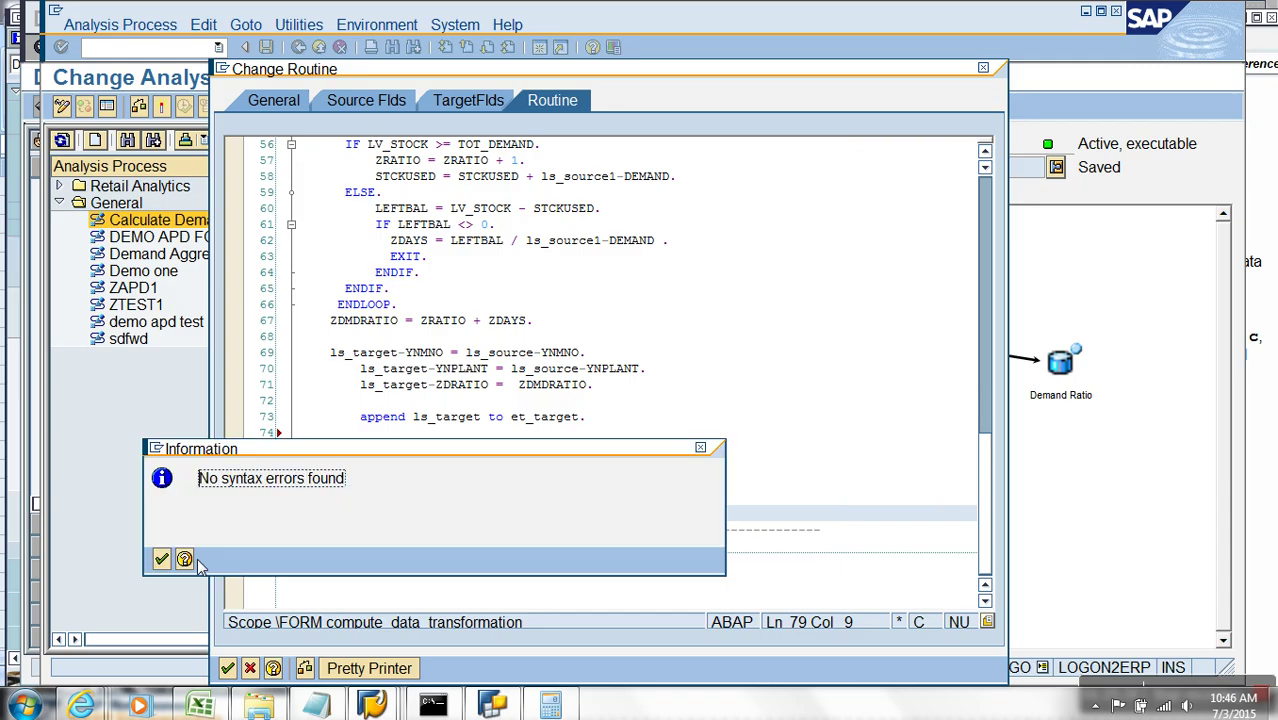
pyautogui.click(162, 559)
pyautogui.click(228, 669)
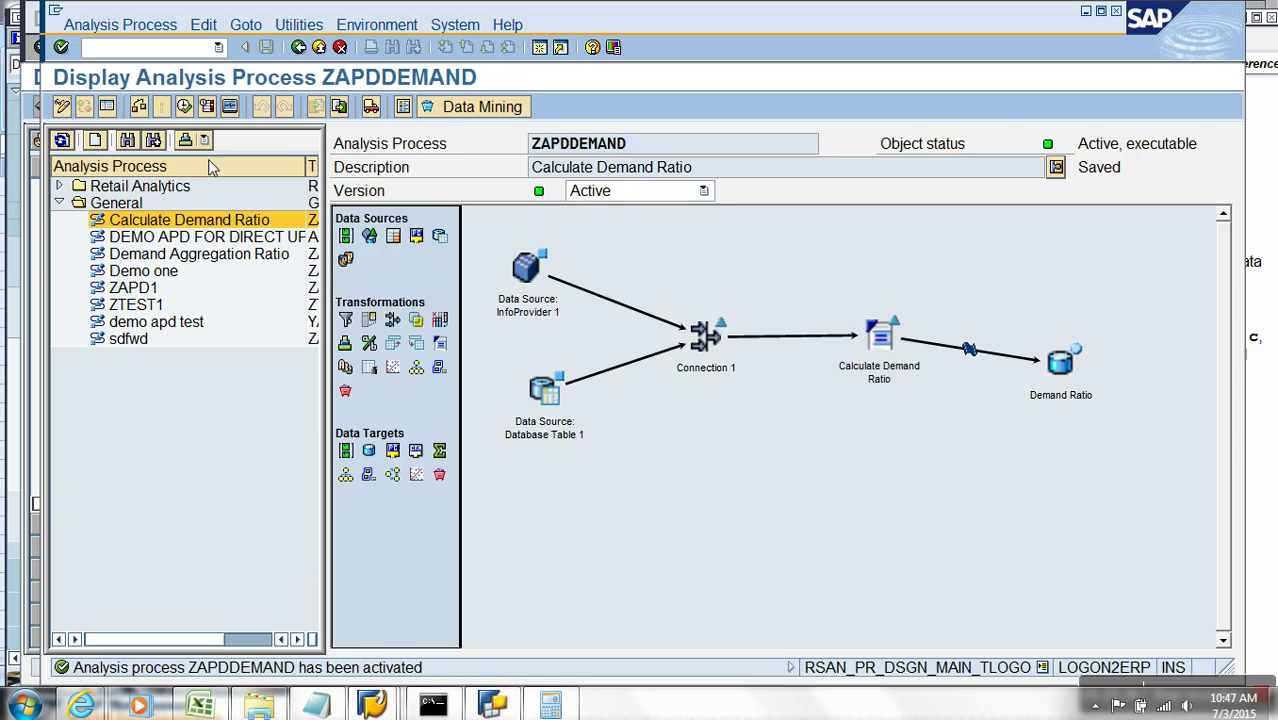
# Execute the analysis process, set a breakpoint on the SORT statement at line 362, and continue execution to it
pyautogui.click(185, 107)
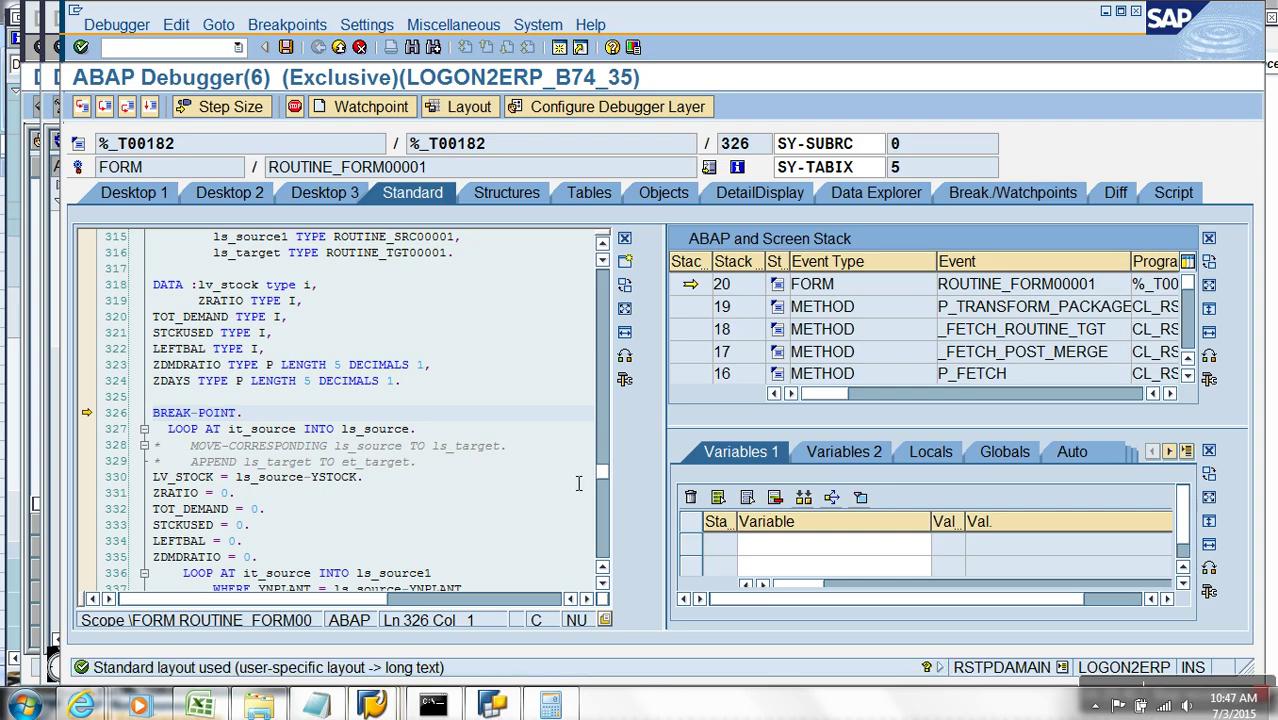
pyautogui.moveTo(606, 467)
pyautogui.mouseDown()
pyautogui.moveTo(605, 524)
pyautogui.moveTo(604, 492)
pyautogui.mouseUp()
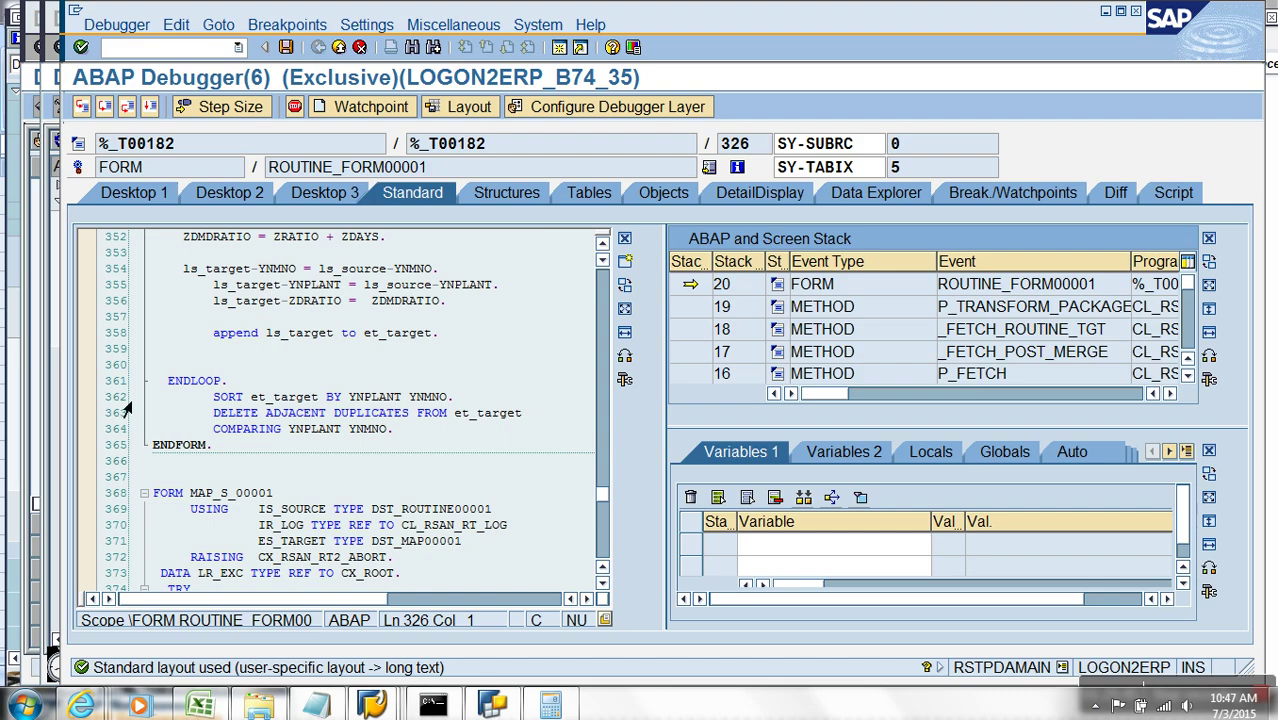
pyautogui.click(85, 396)
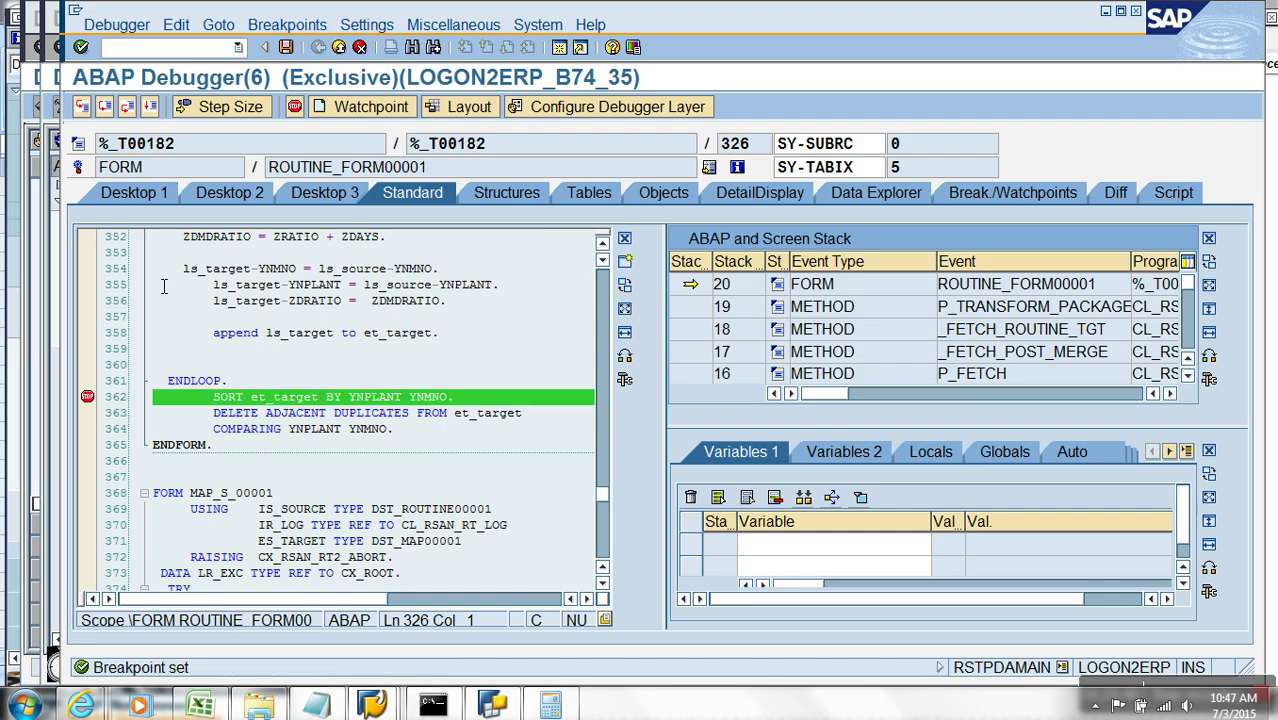
pyautogui.click(150, 107)
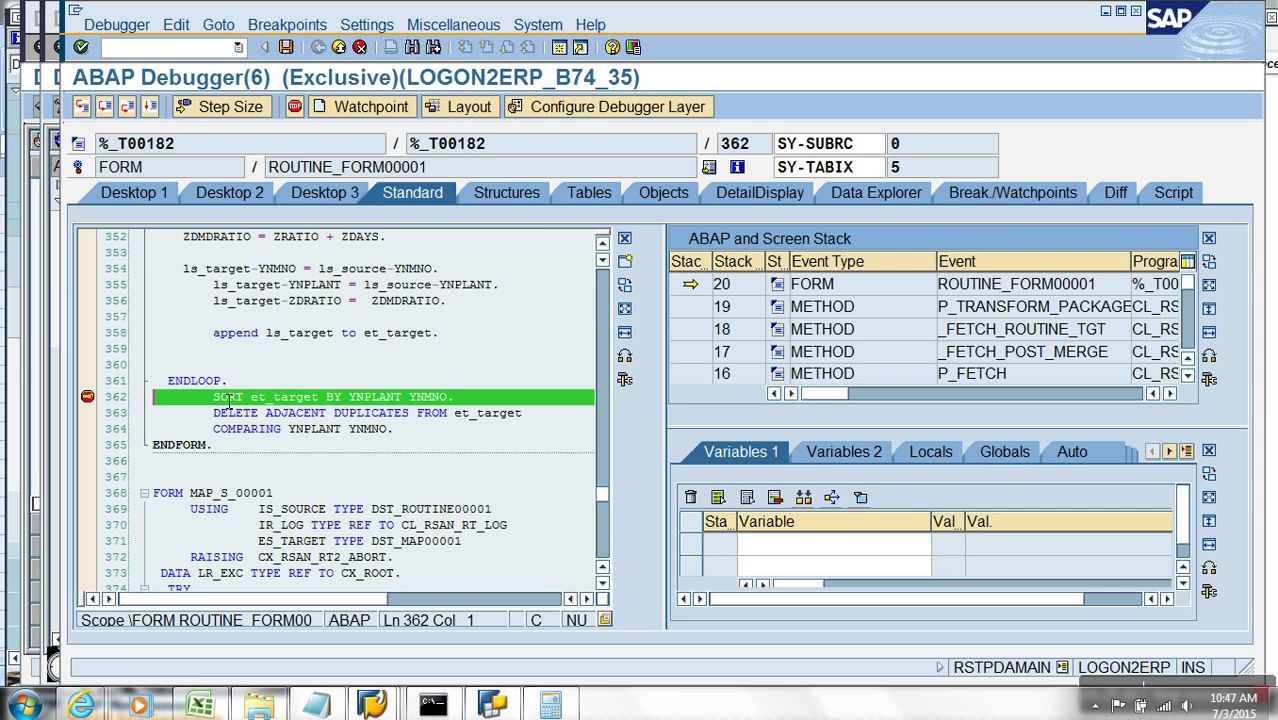
# Display the contents of internal table ET_TARGET before the sort runs
pyautogui.doubleClick(297, 396)
pyautogui.doubleClick(780, 544)
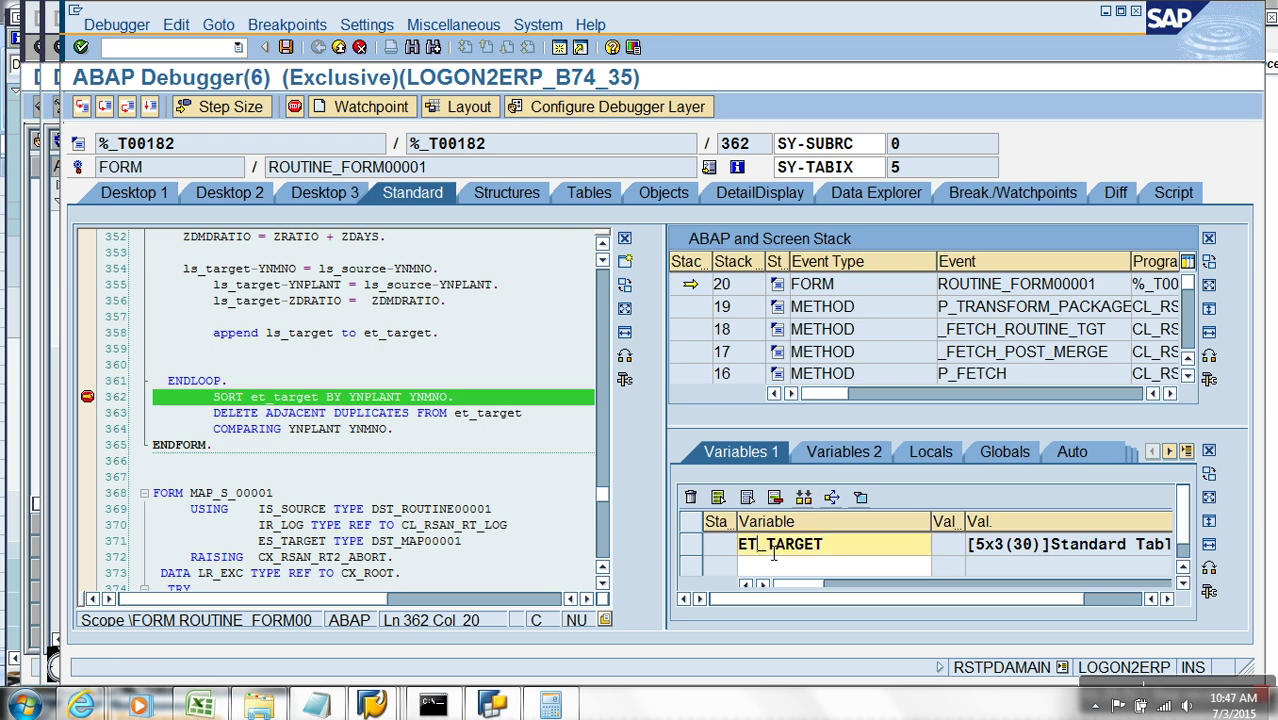
pyautogui.click(236, 402)
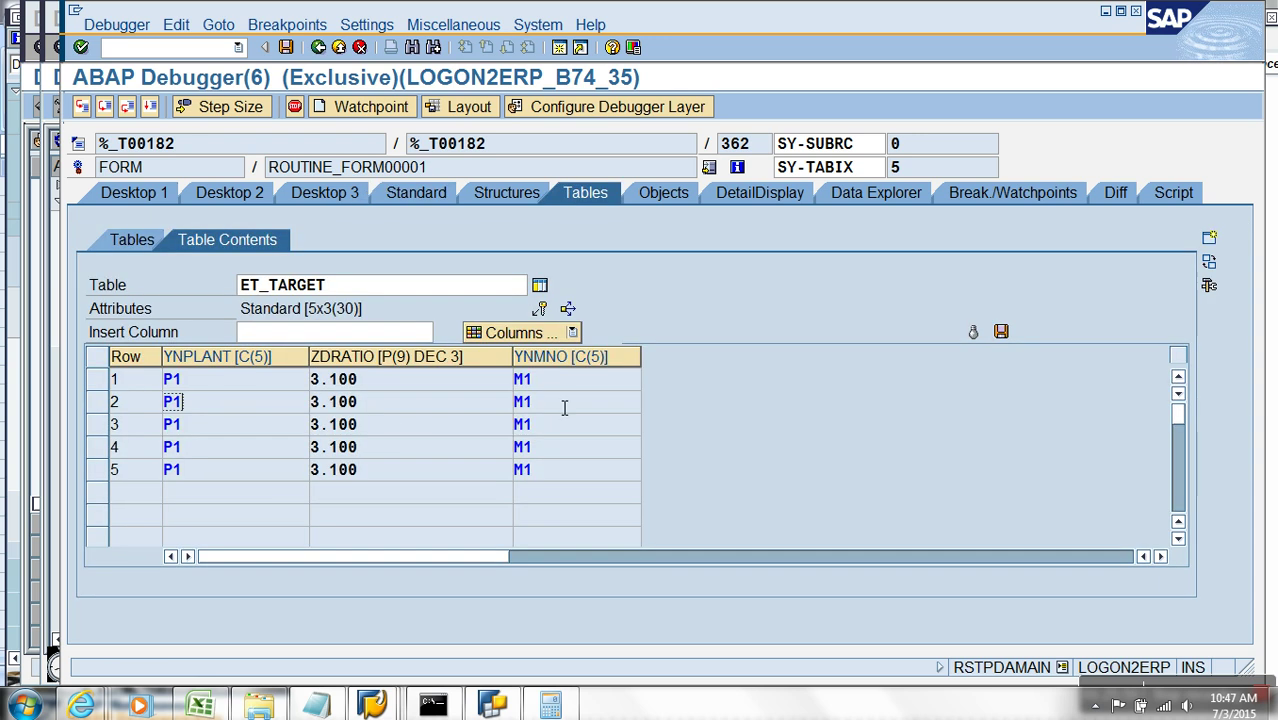
# Single-step through the SORT and DELETE ADJACENT DUPLICATES statements while viewing ET_TARGET, and continue execution until the analysis process finishes
pyautogui.click(81, 107)
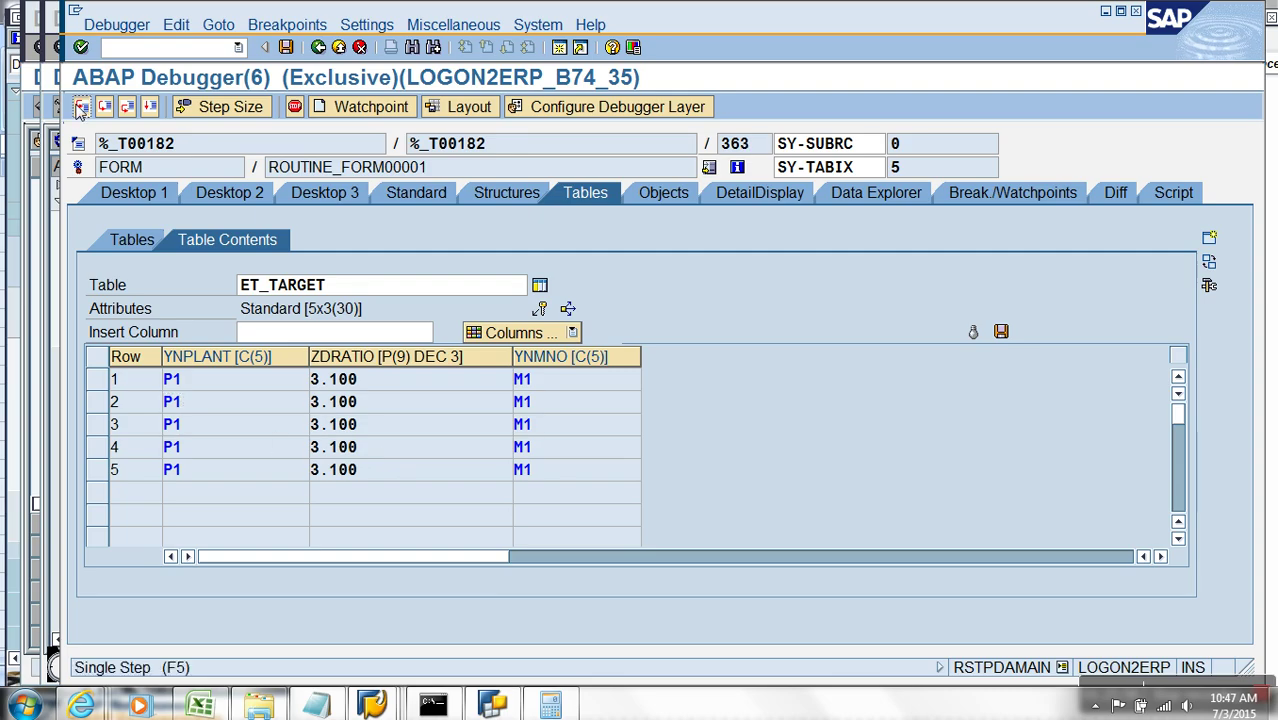
pyautogui.click(81, 107)
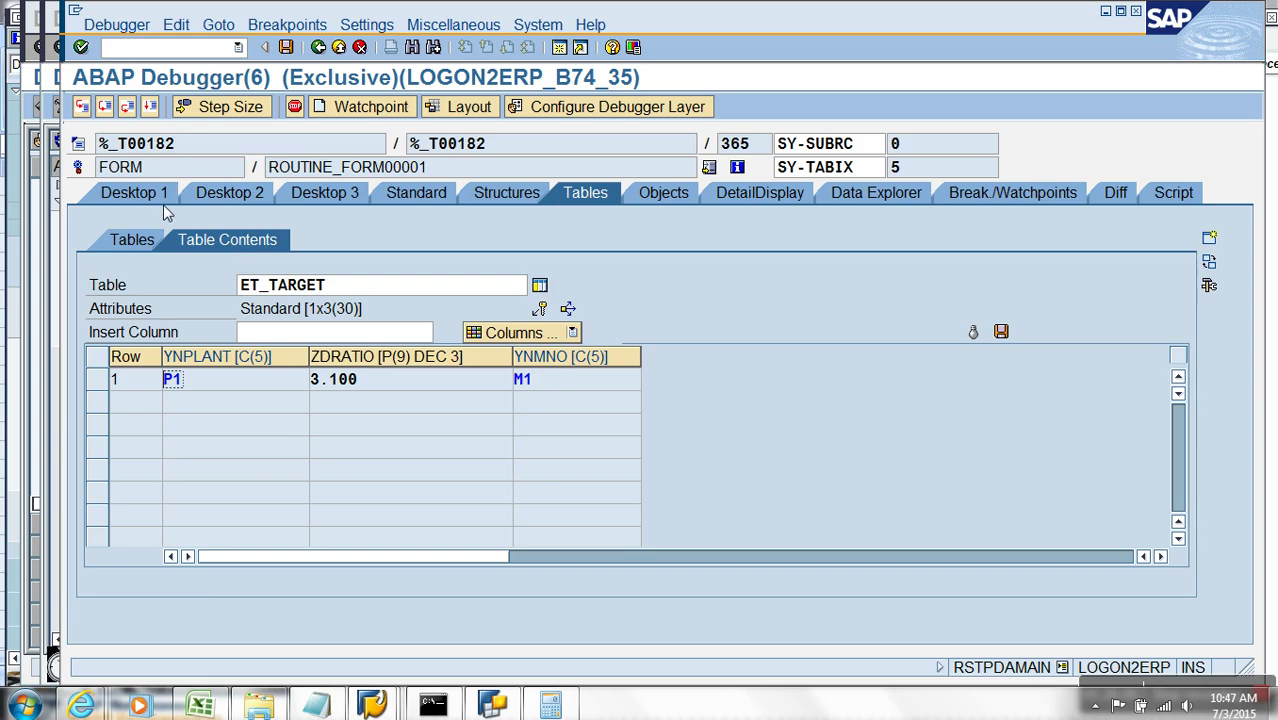
pyautogui.click(81, 107)
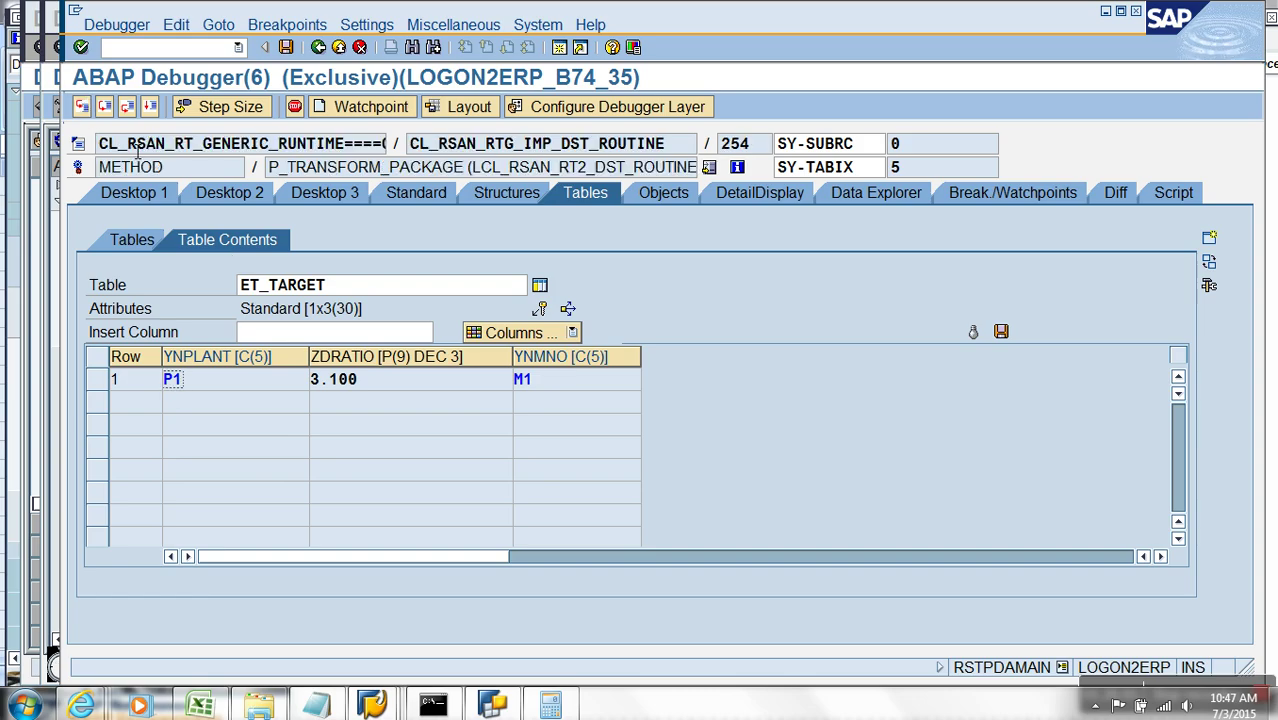
pyautogui.click(150, 107)
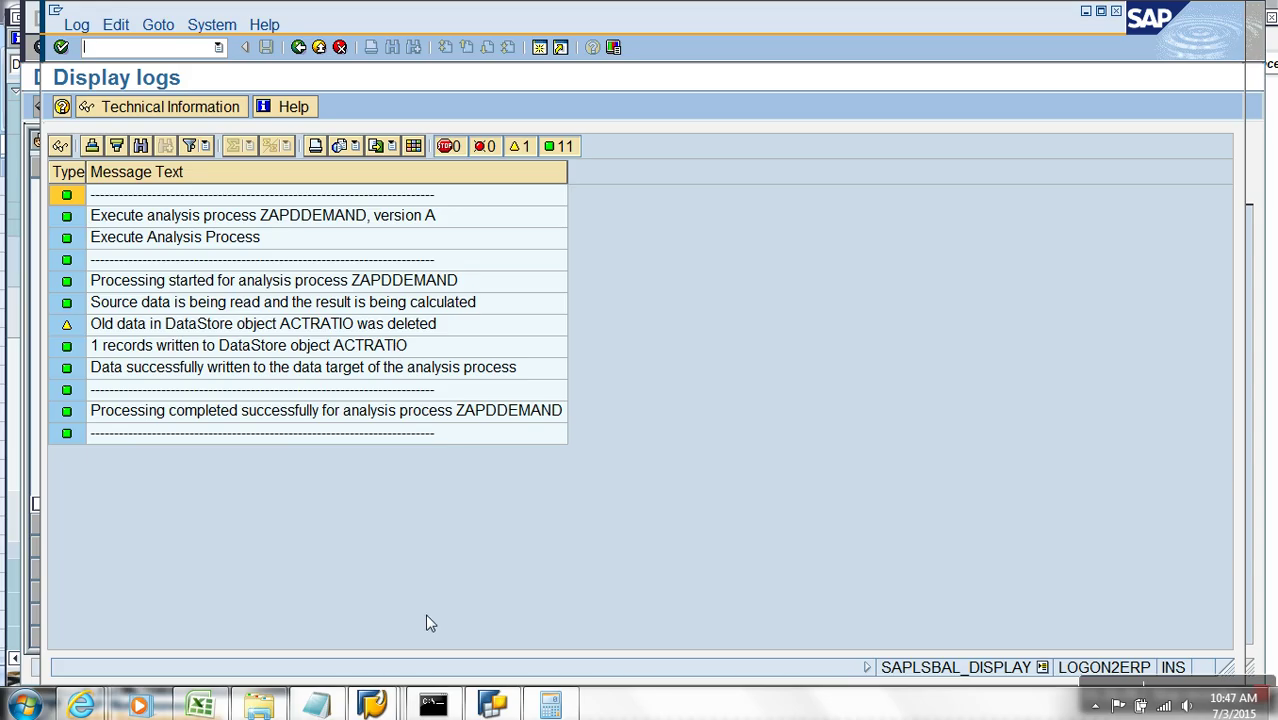
# Switch to the Data Warehousing Workbench session and open the administration of DataStore object Demand Ratio (ACTRATIO) under Demo Inventory
pyautogui.moveTo(390, 703)
pyautogui.click(455, 662)
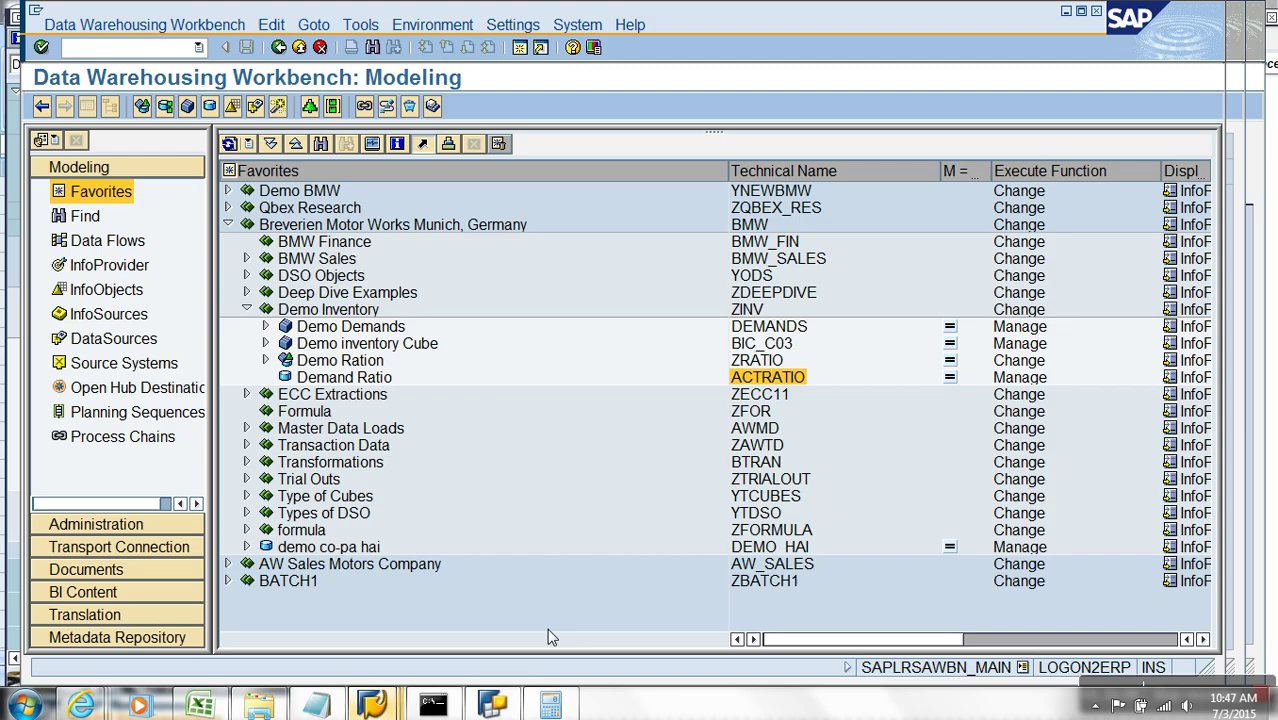
pyautogui.click(336, 362)
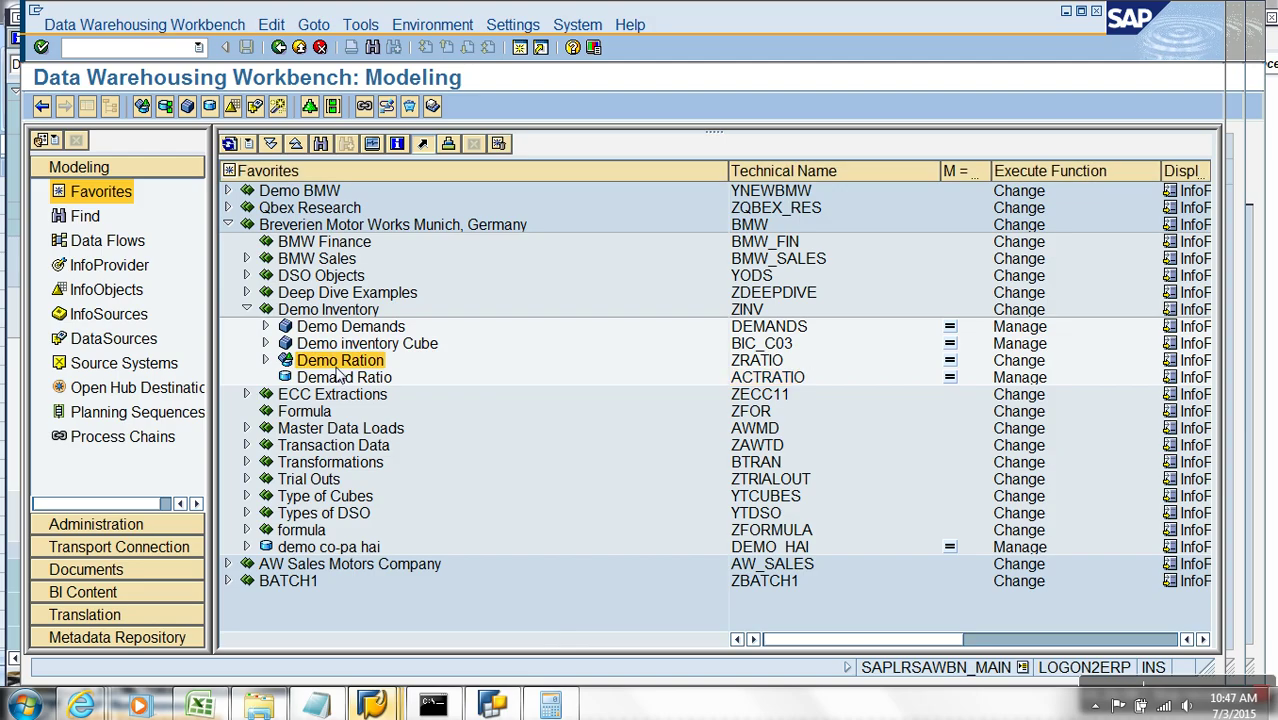
pyautogui.rightClick(315, 384)
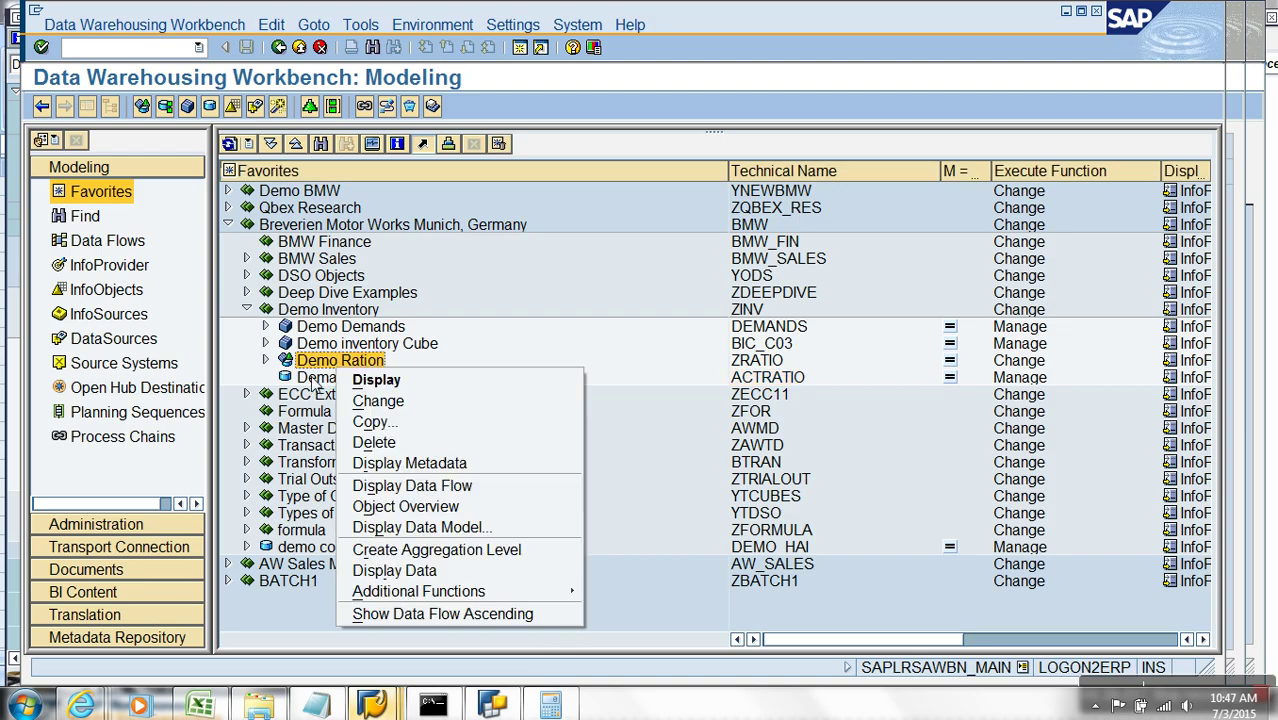
pyautogui.click(312, 378)
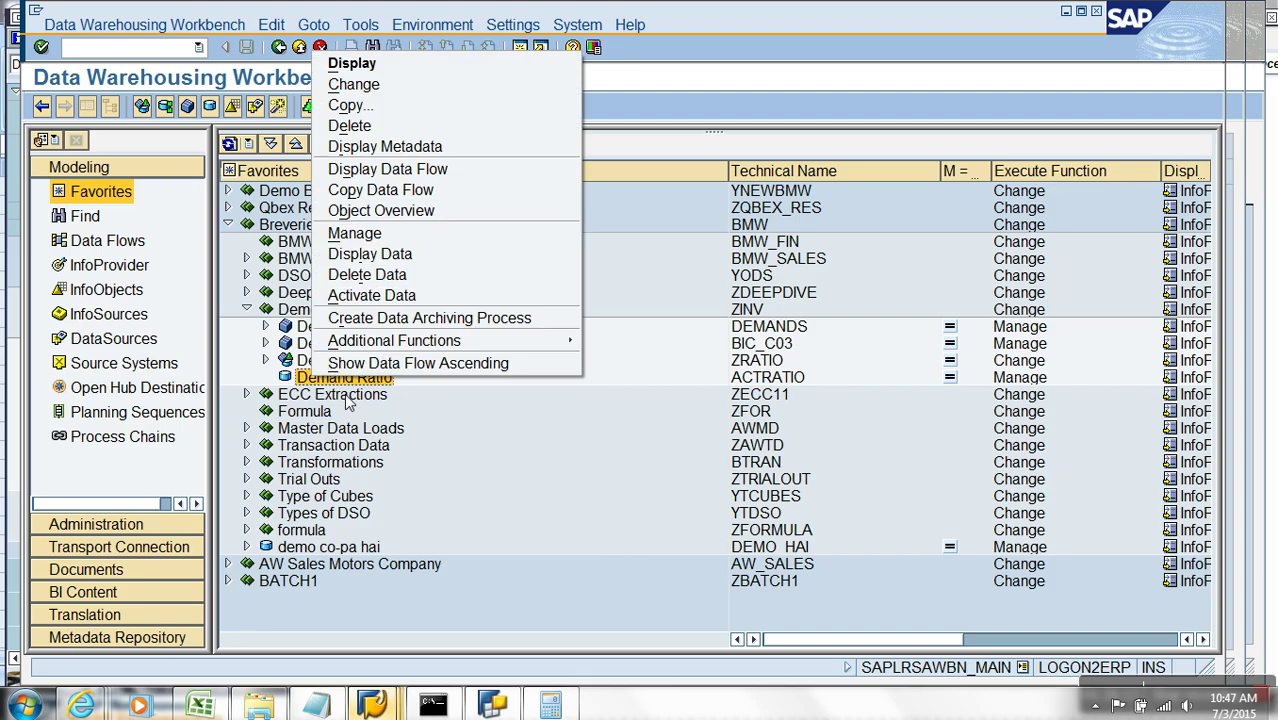
pyautogui.rightClick(322, 378)
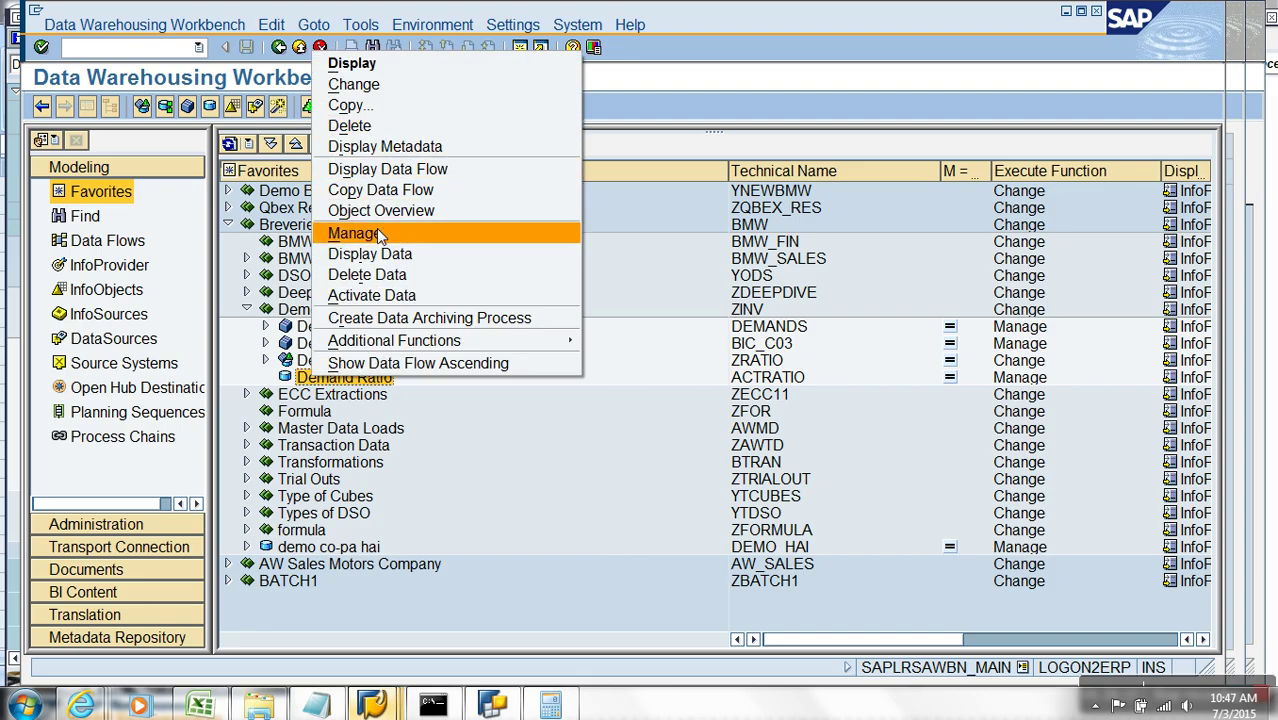
pyautogui.click(384, 238)
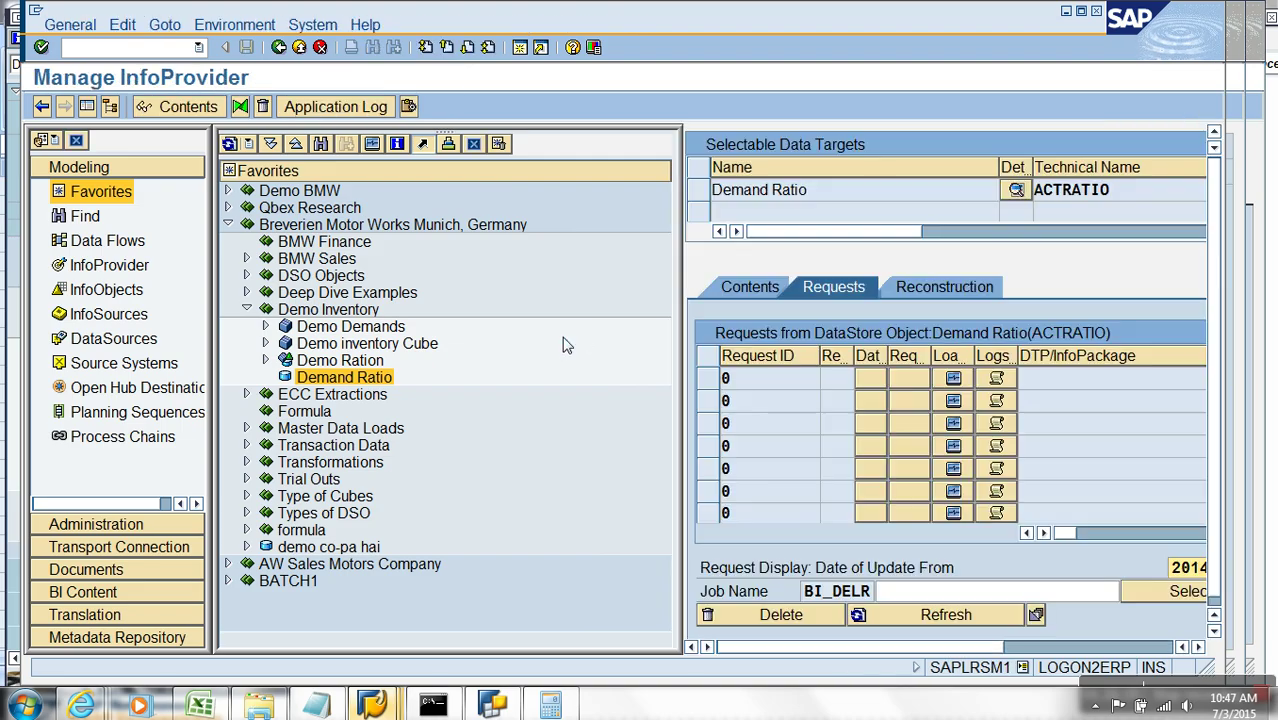
# Display the active data of DataStore object ACTRATIO without selection restrictions, and return to the modeling overview
pyautogui.click(760, 288)
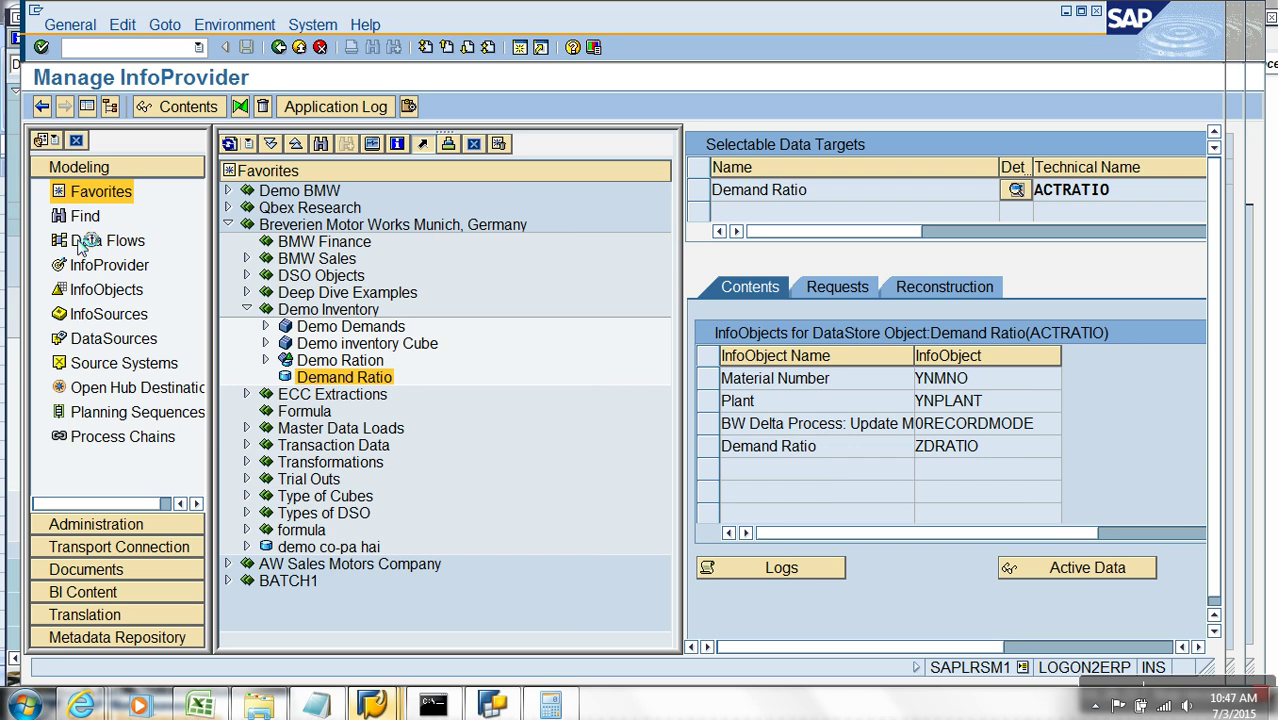
pyautogui.click(112, 242)
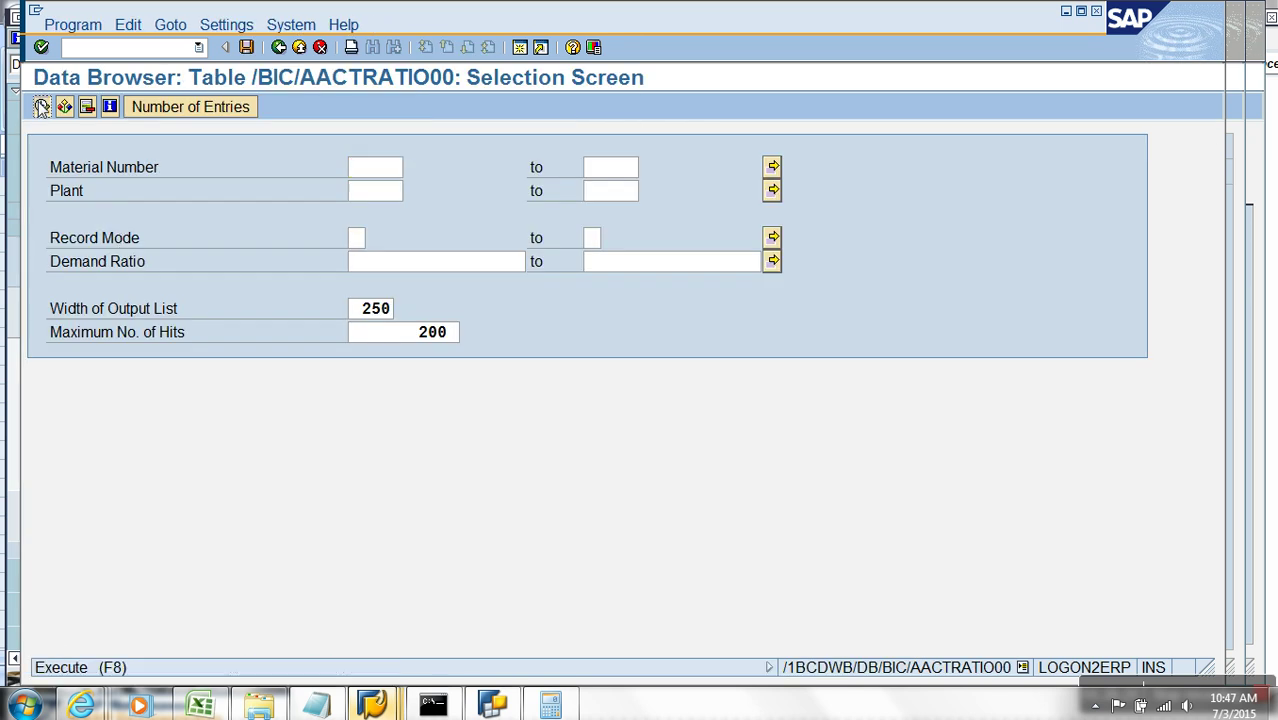
pyautogui.click(40, 106)
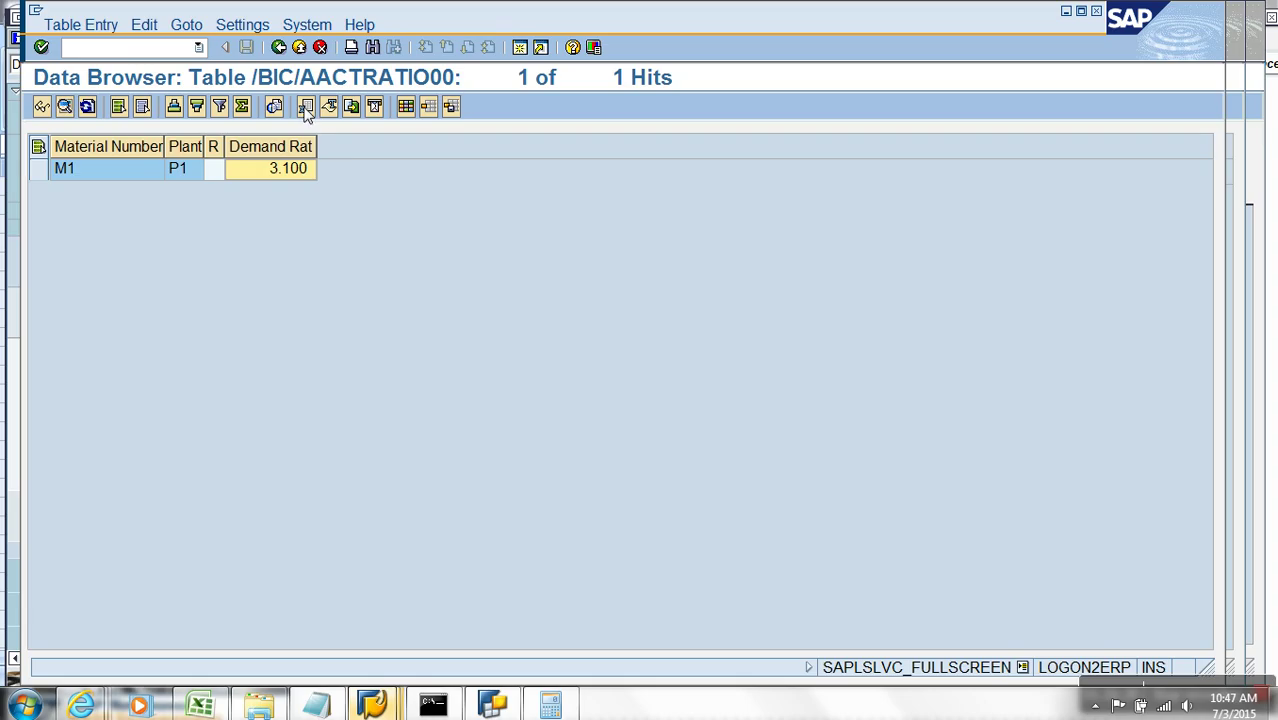
pyautogui.click(300, 49)
pyautogui.click(300, 49)
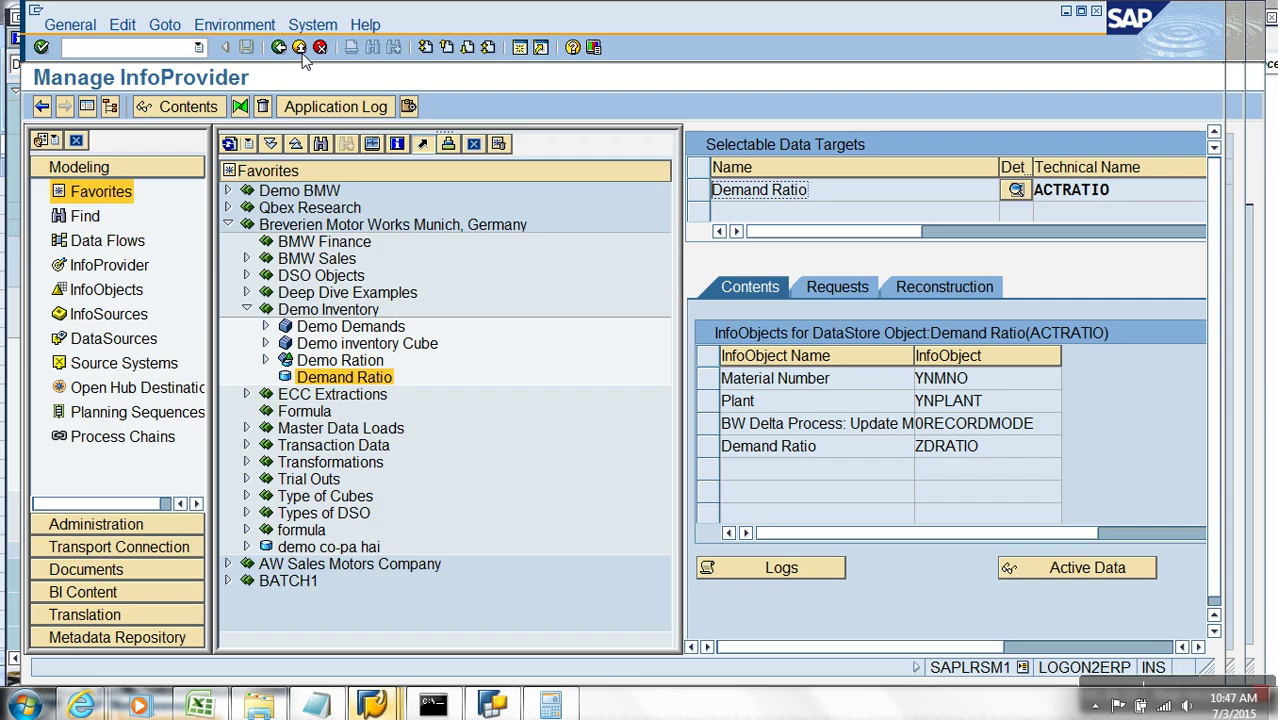
pyautogui.click(303, 50)
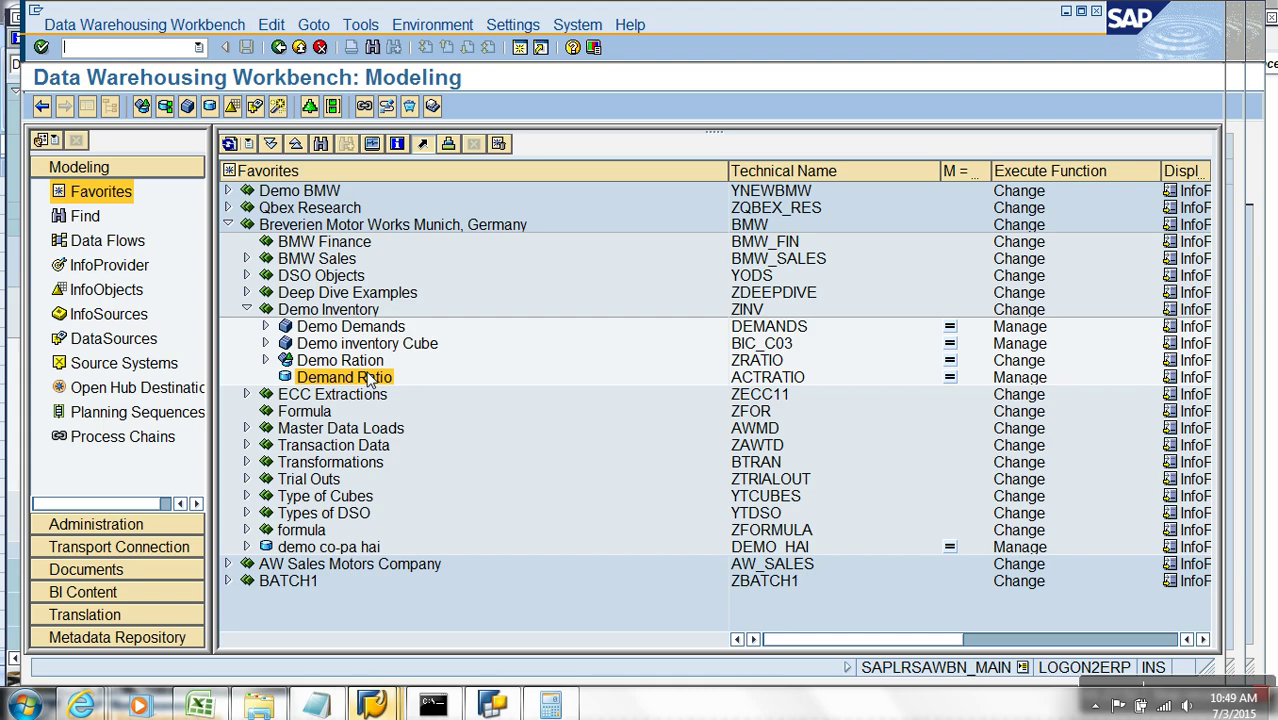
# Switch back to the execution log session and leave the log to return to analysis process ZAPDDEMAND
pyautogui.click(372, 703)
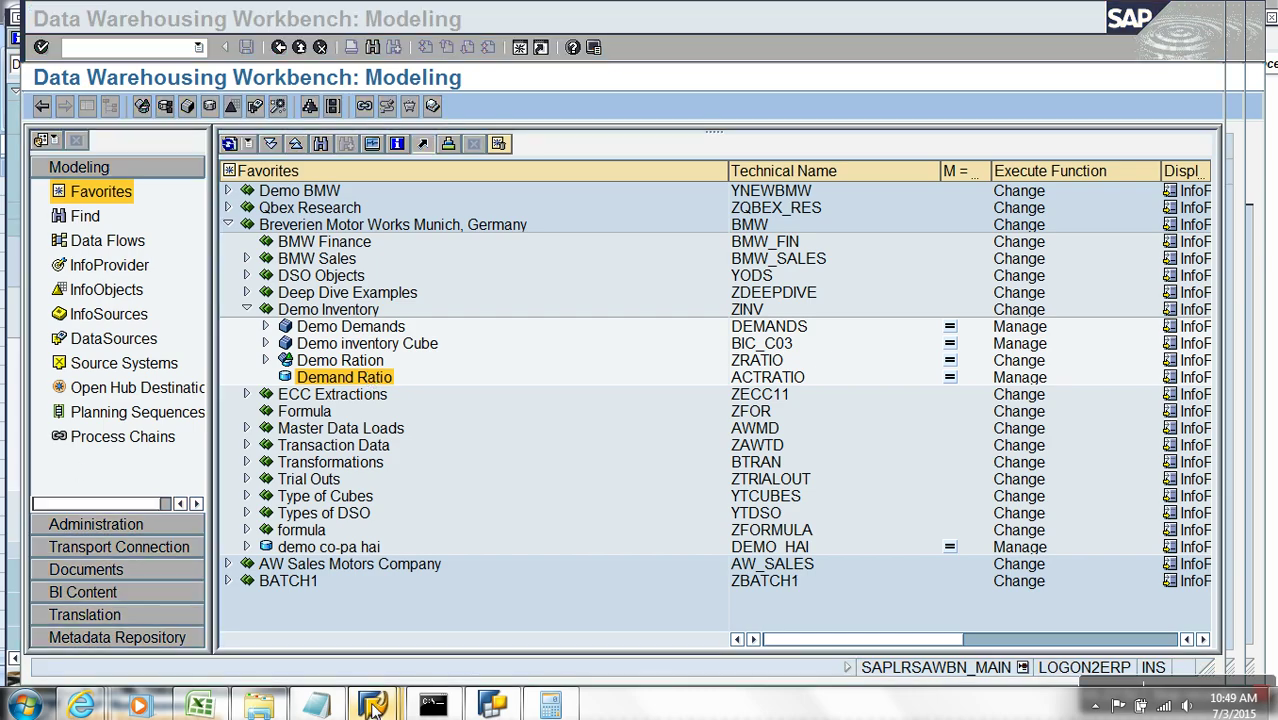
pyautogui.click(757, 643)
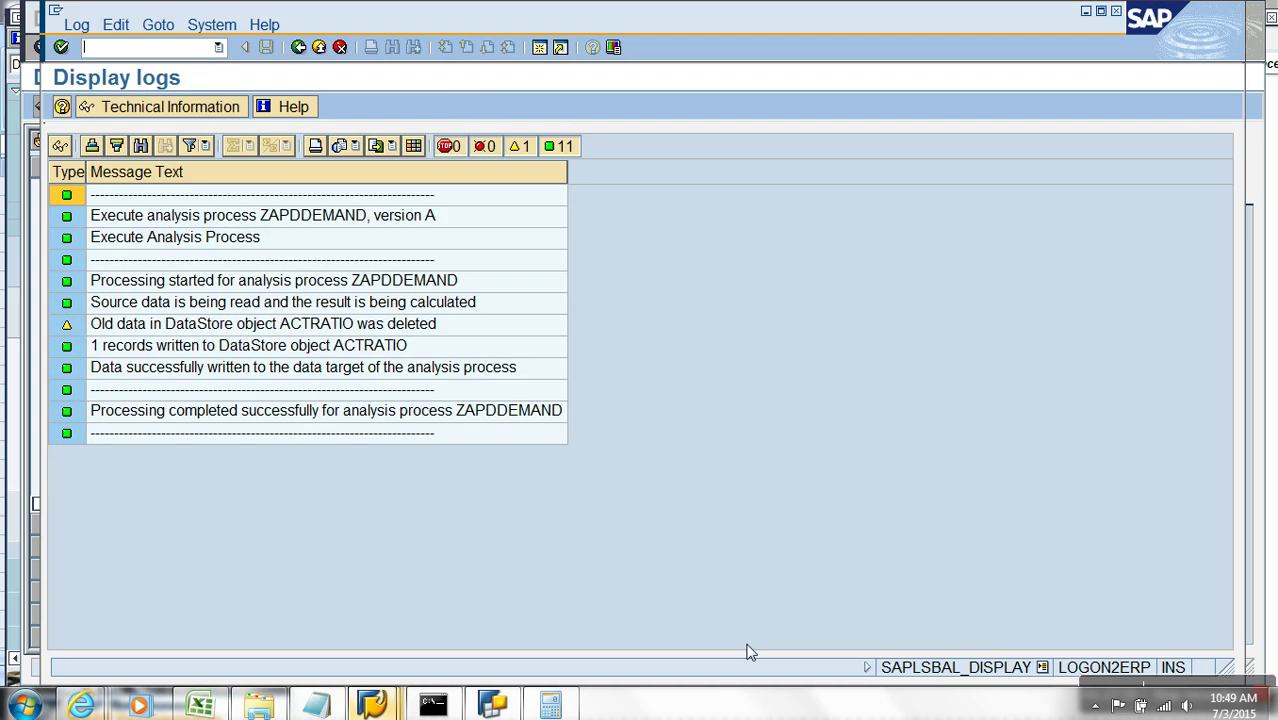
pyautogui.click(298, 47)
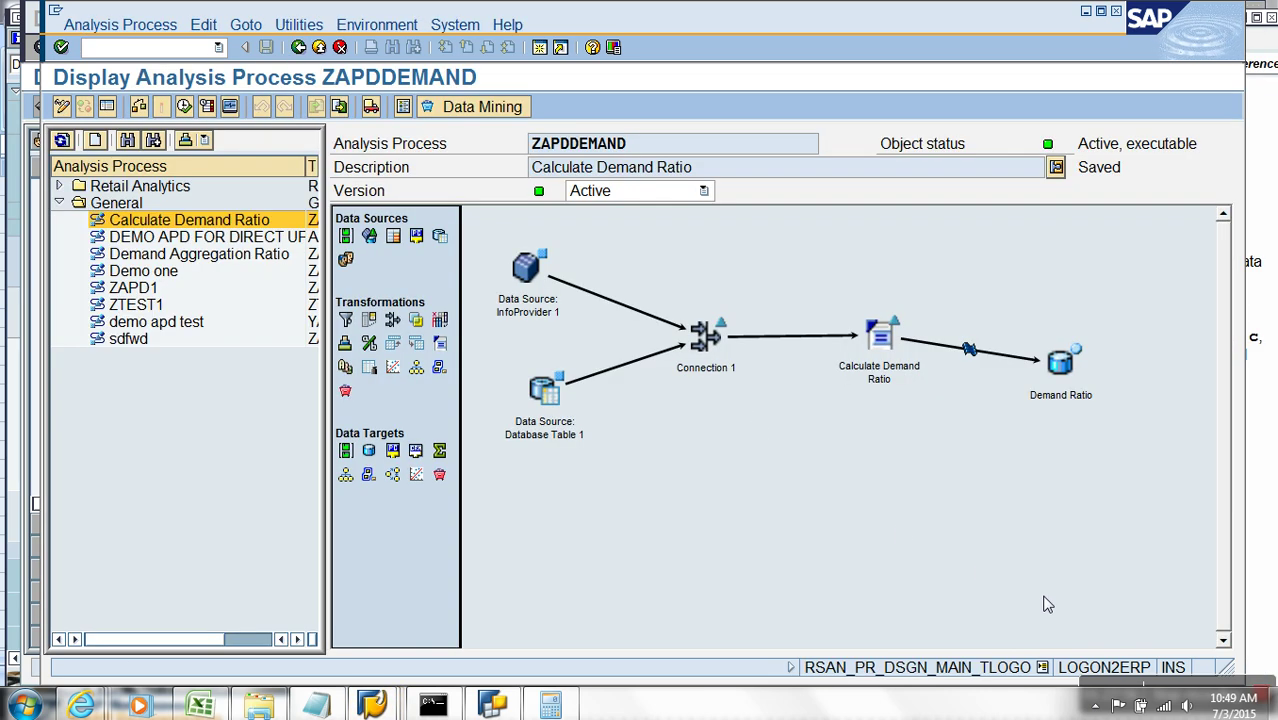